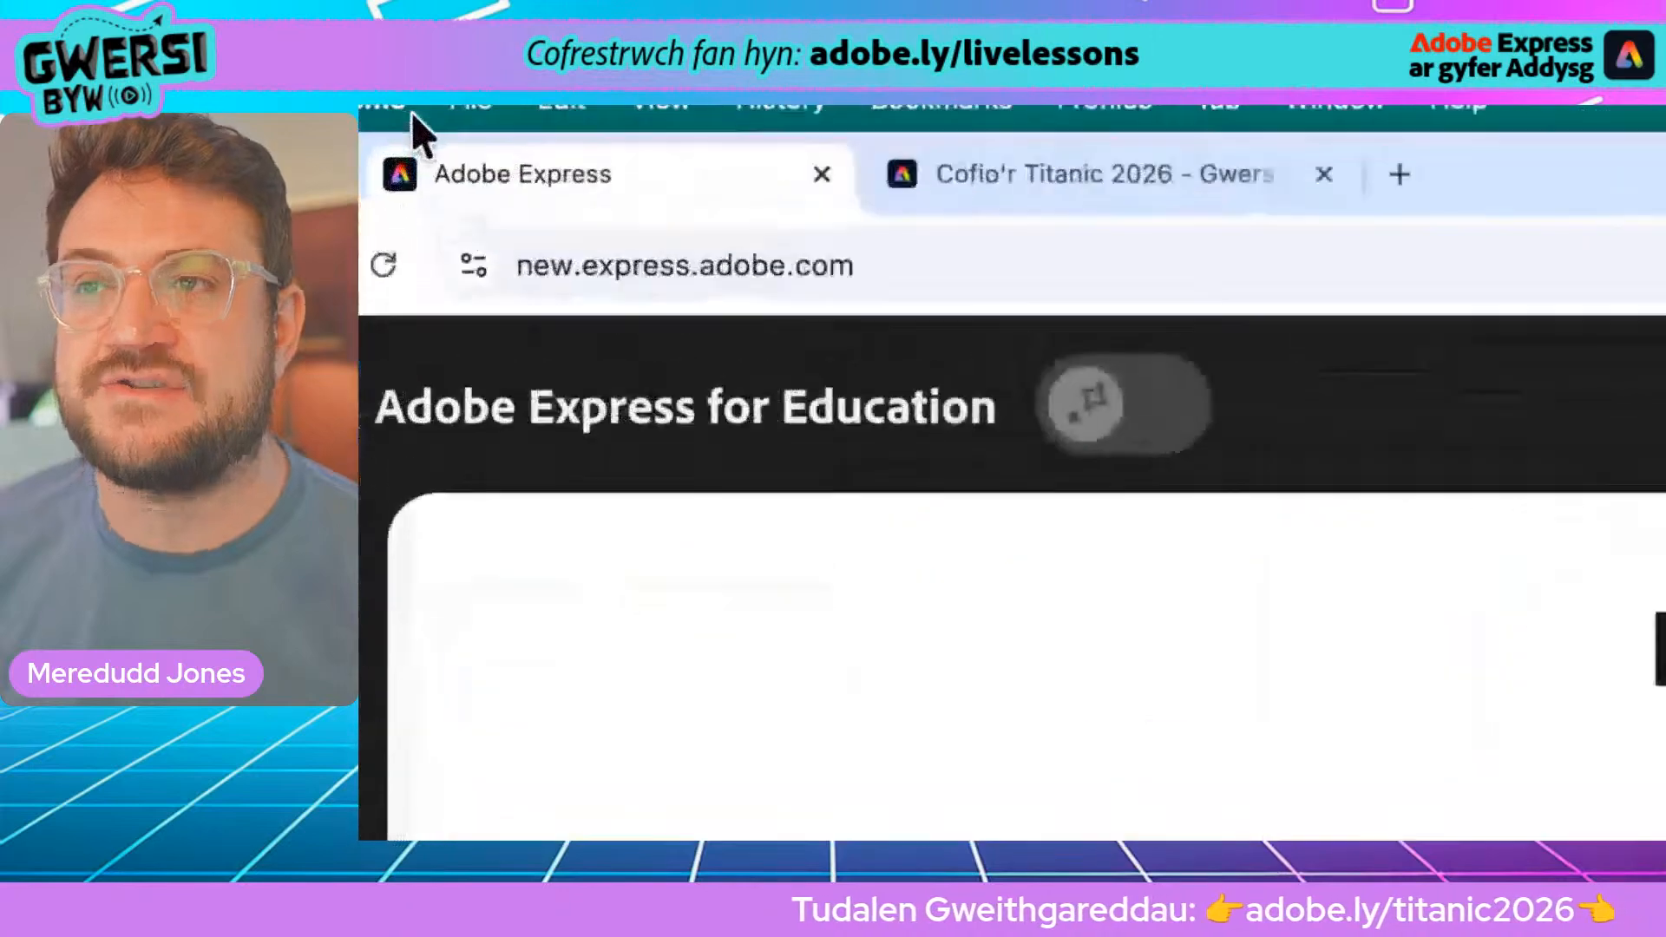
Step: Switch to the Cofio'r Titanic 2026 webpage and examine its share link, QR code and the Gweithgaredd 1 infographic section
left_click(1186, 183)
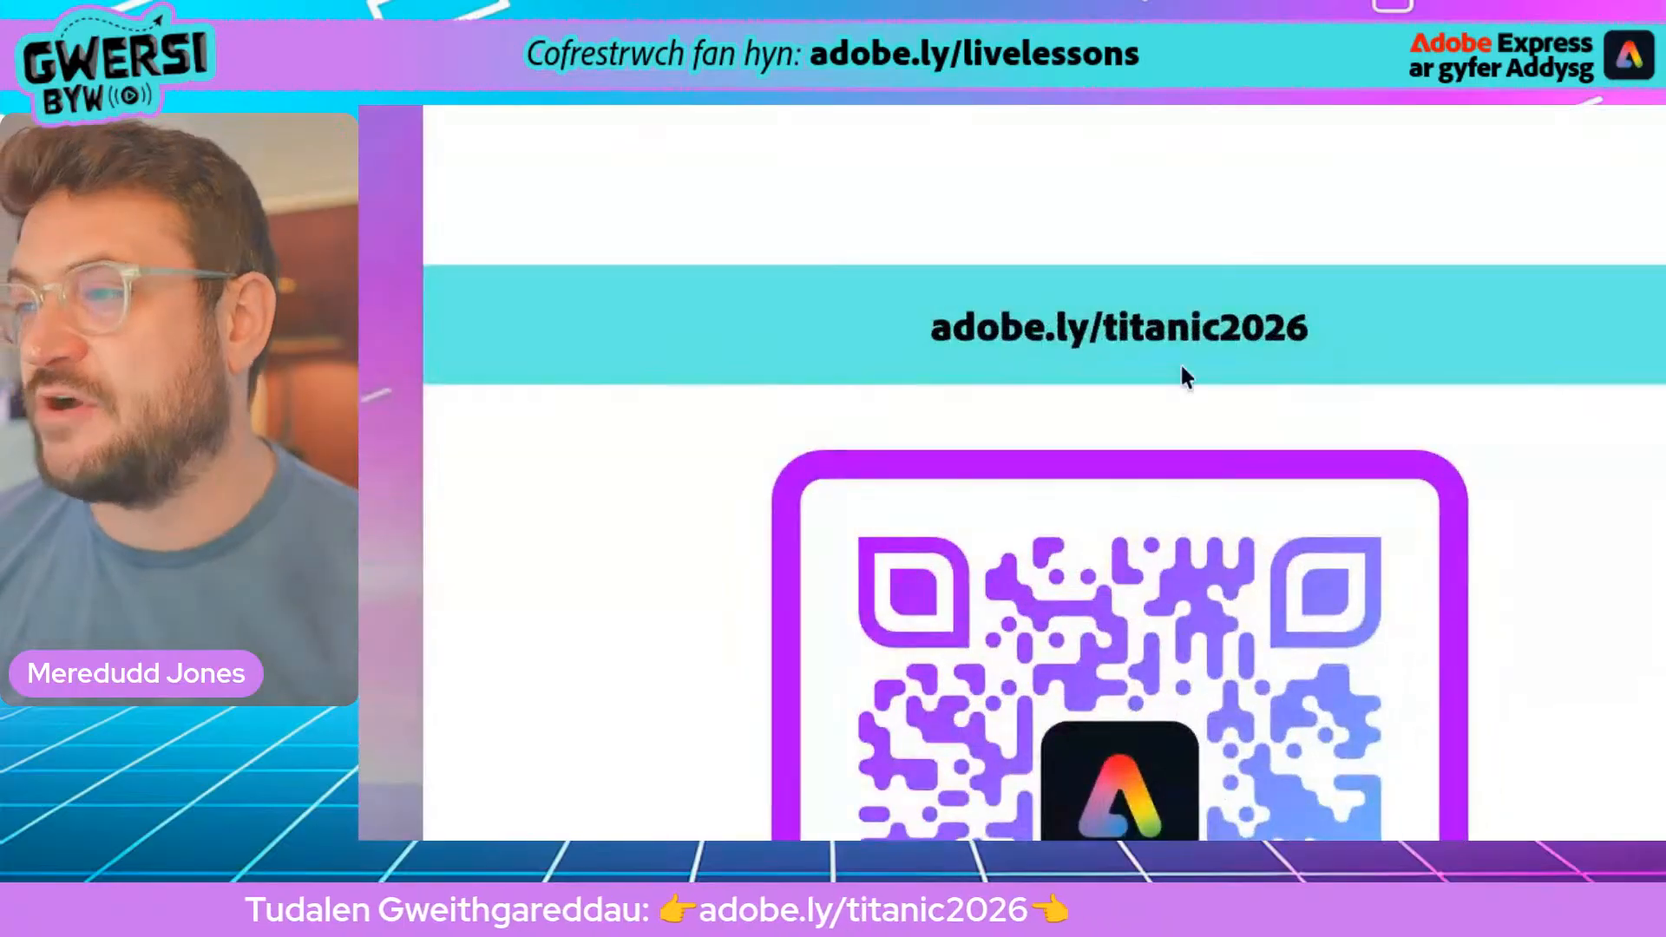
left_click_drag(927, 335, 1301, 345)
left_click(1316, 351)
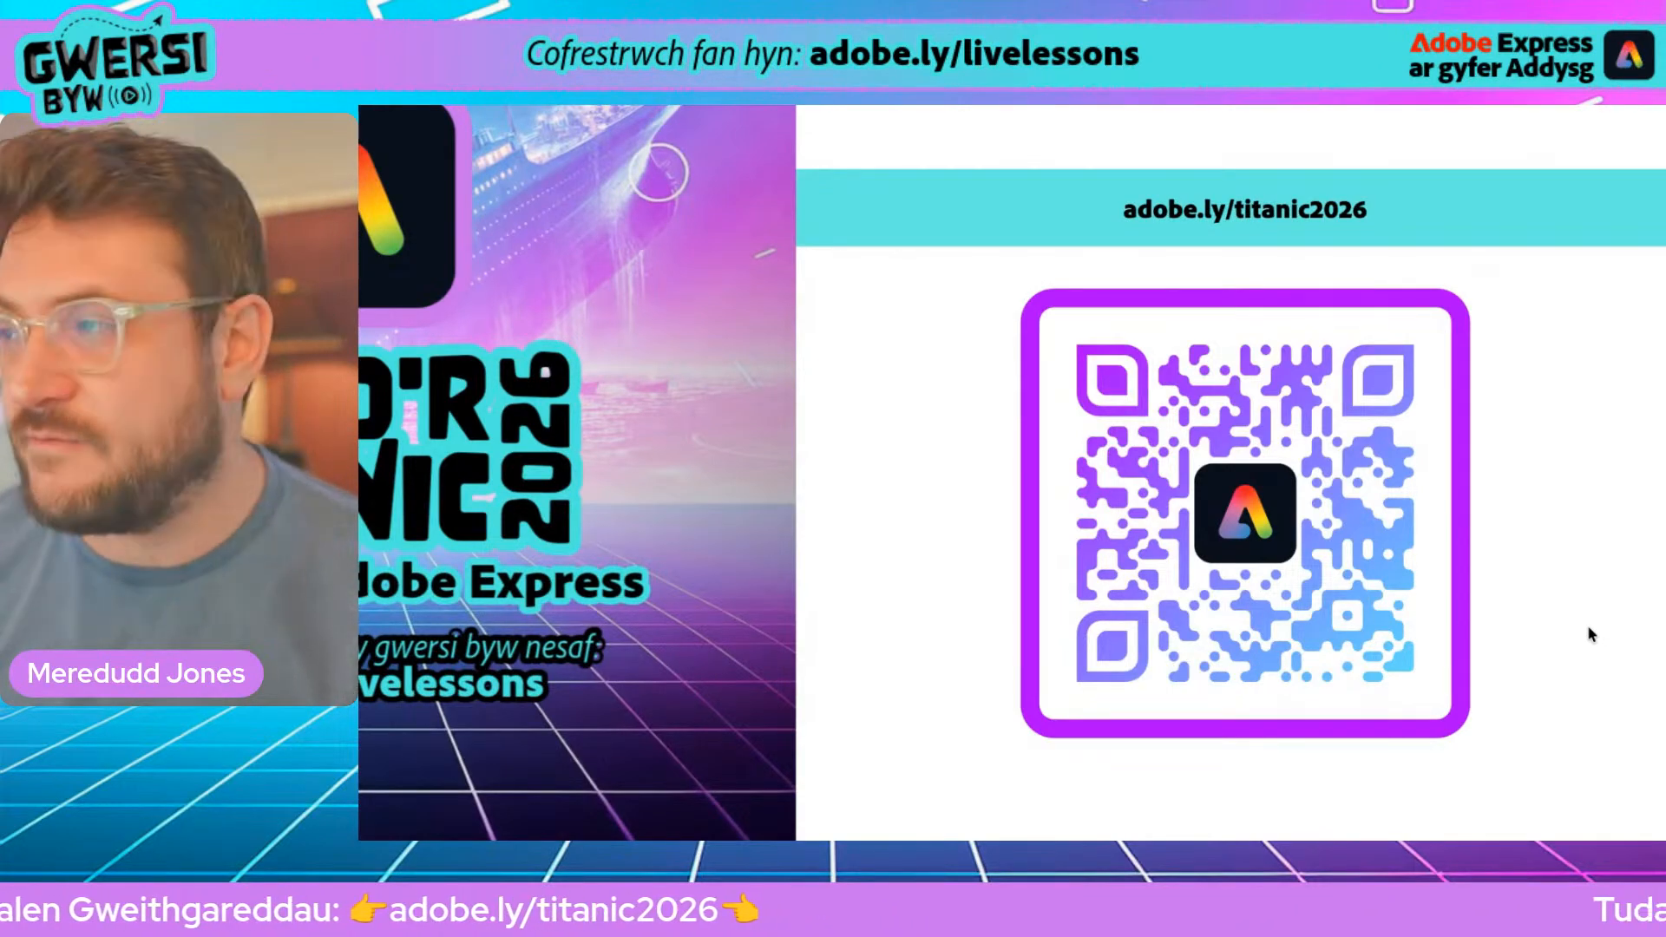
scroll(1234, 595, "down", 5)
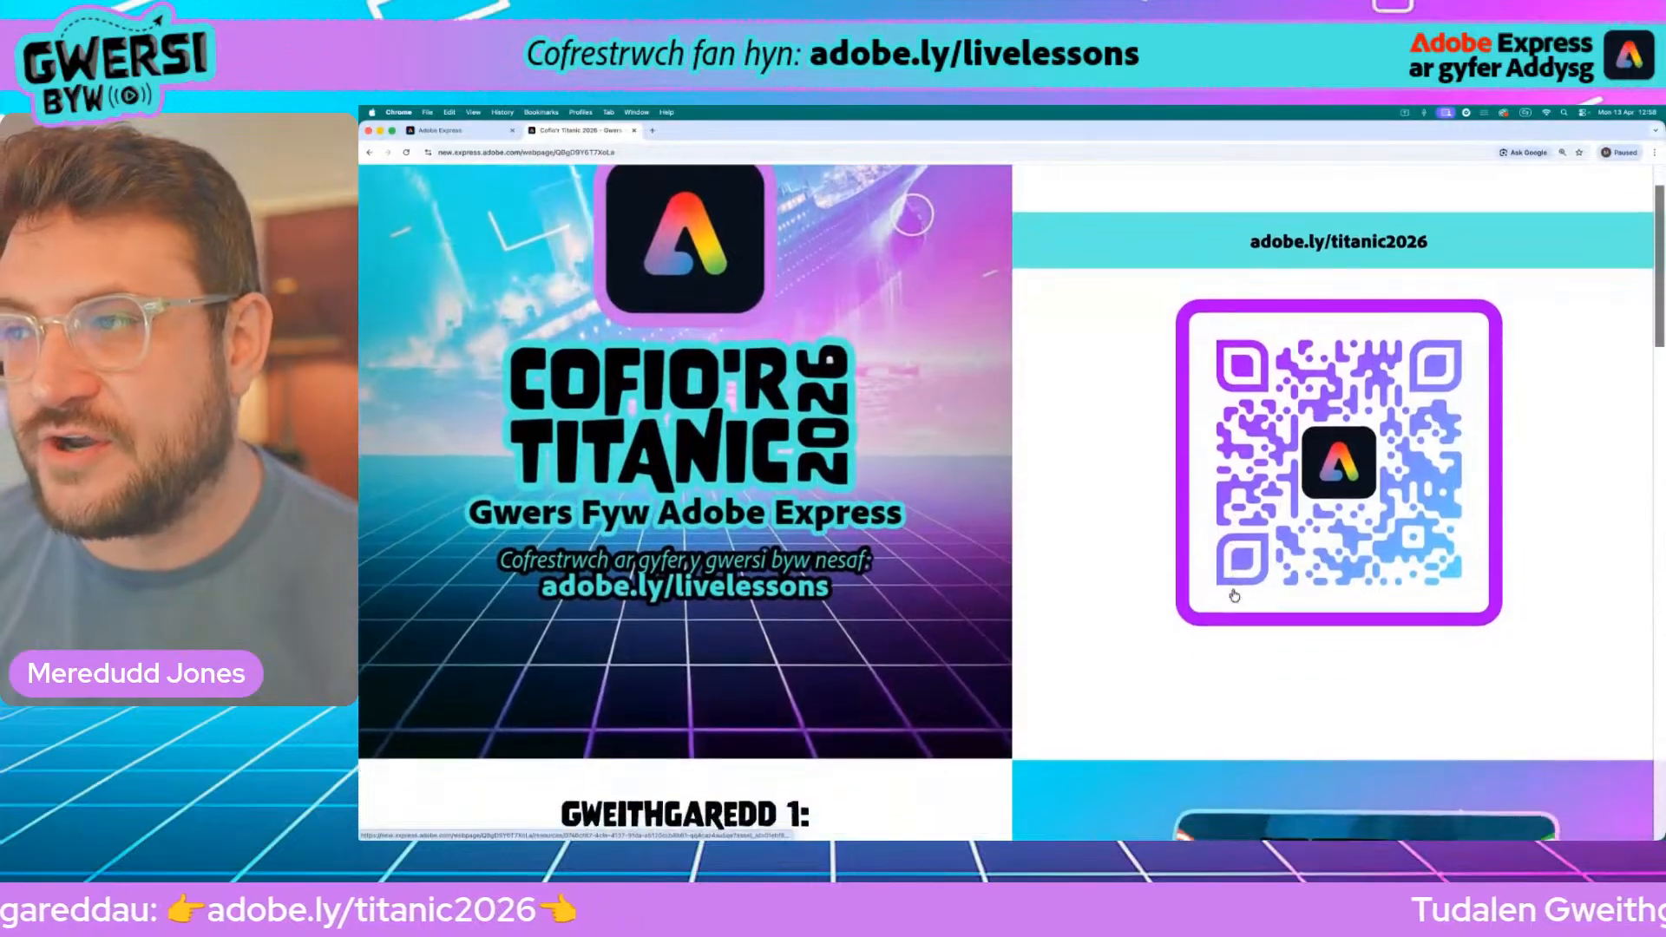
scroll(1234, 596, "down", 5)
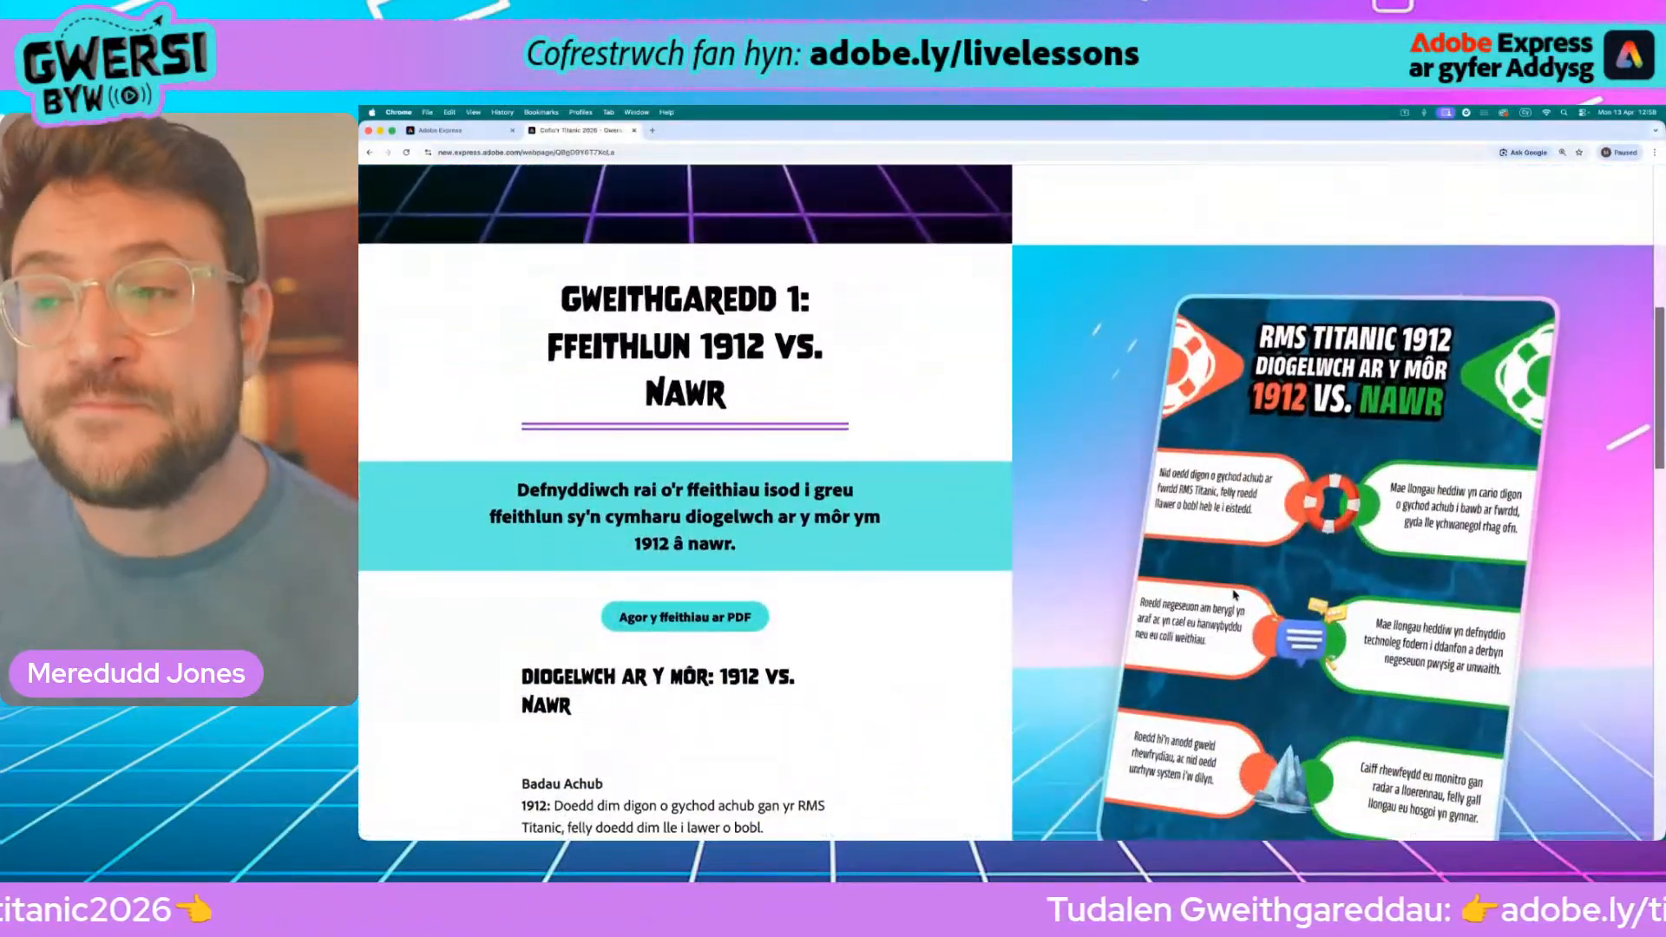
scroll(1234, 594, "down", 1)
scroll(1238, 594, "down", 1)
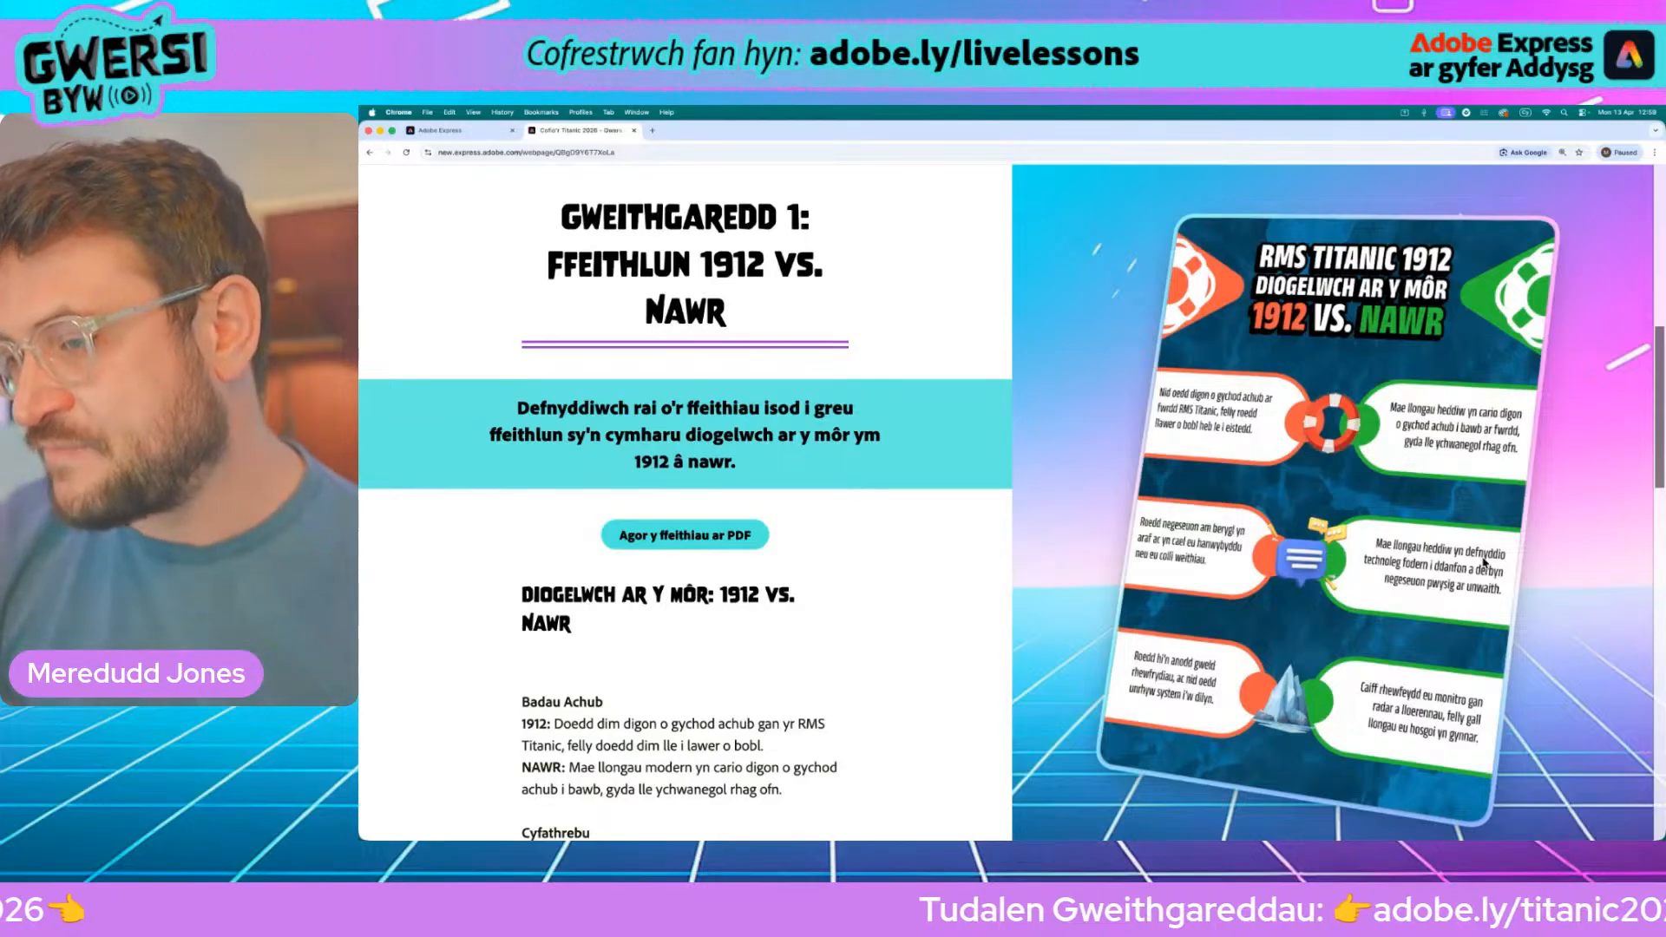
Step: Examine the 1912 and NAWR safety facts listed under Gweithgaredd 1, from Badau Achub through Rheolau
scroll(833, 454, "down", 3)
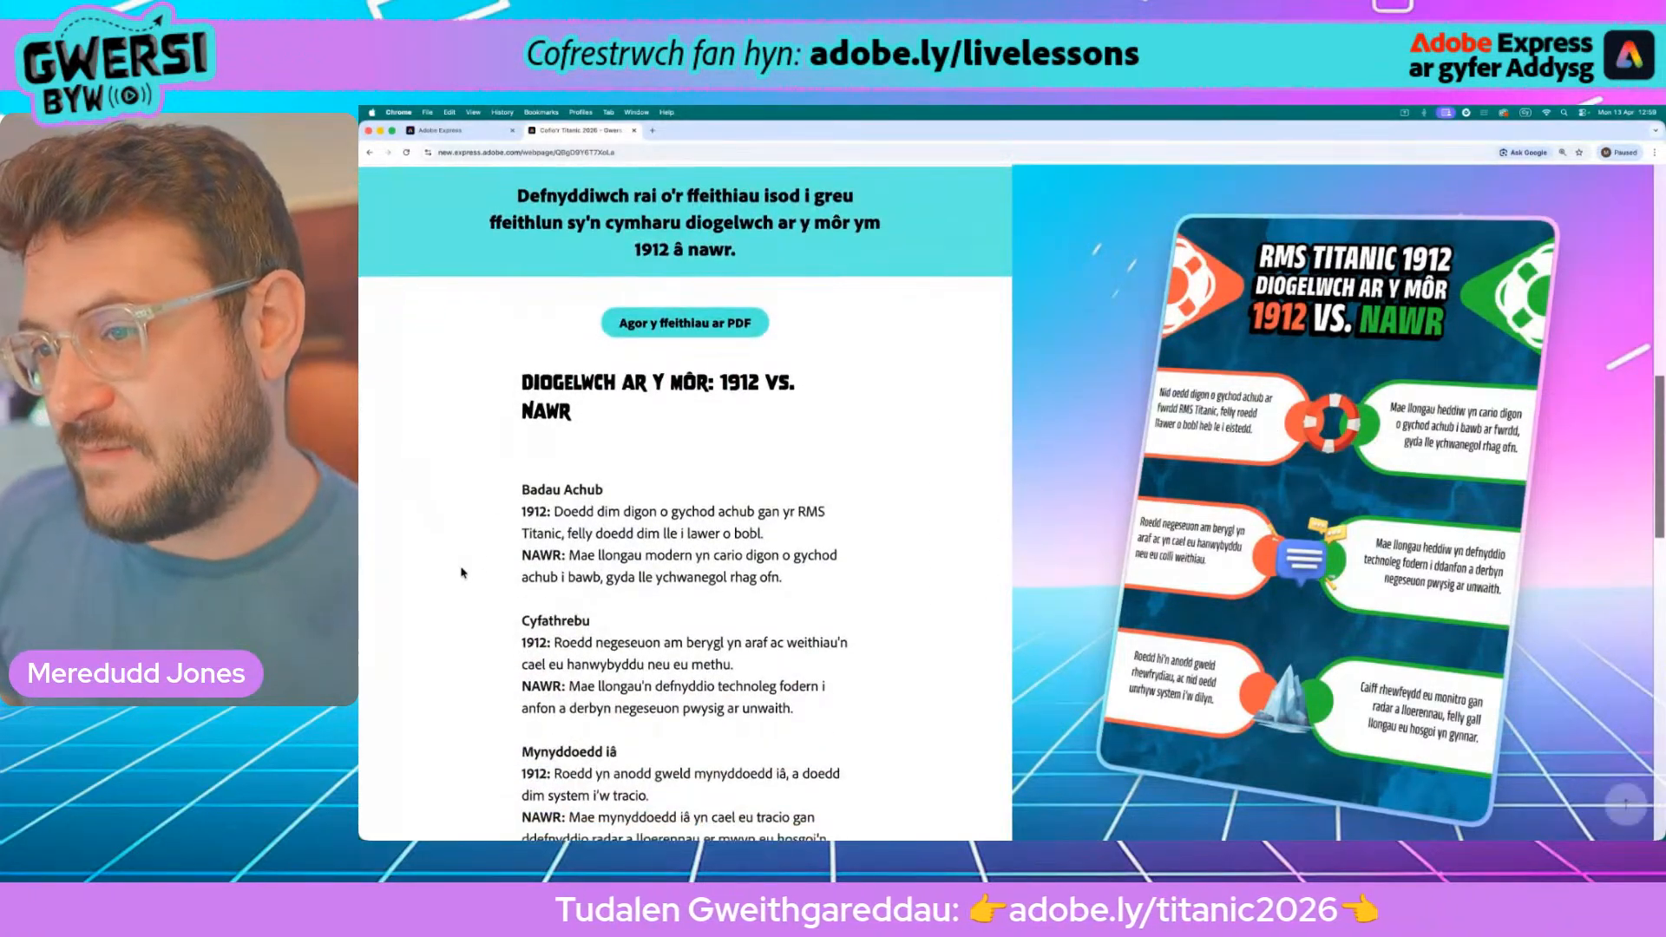
scroll(451, 538, "down", 3)
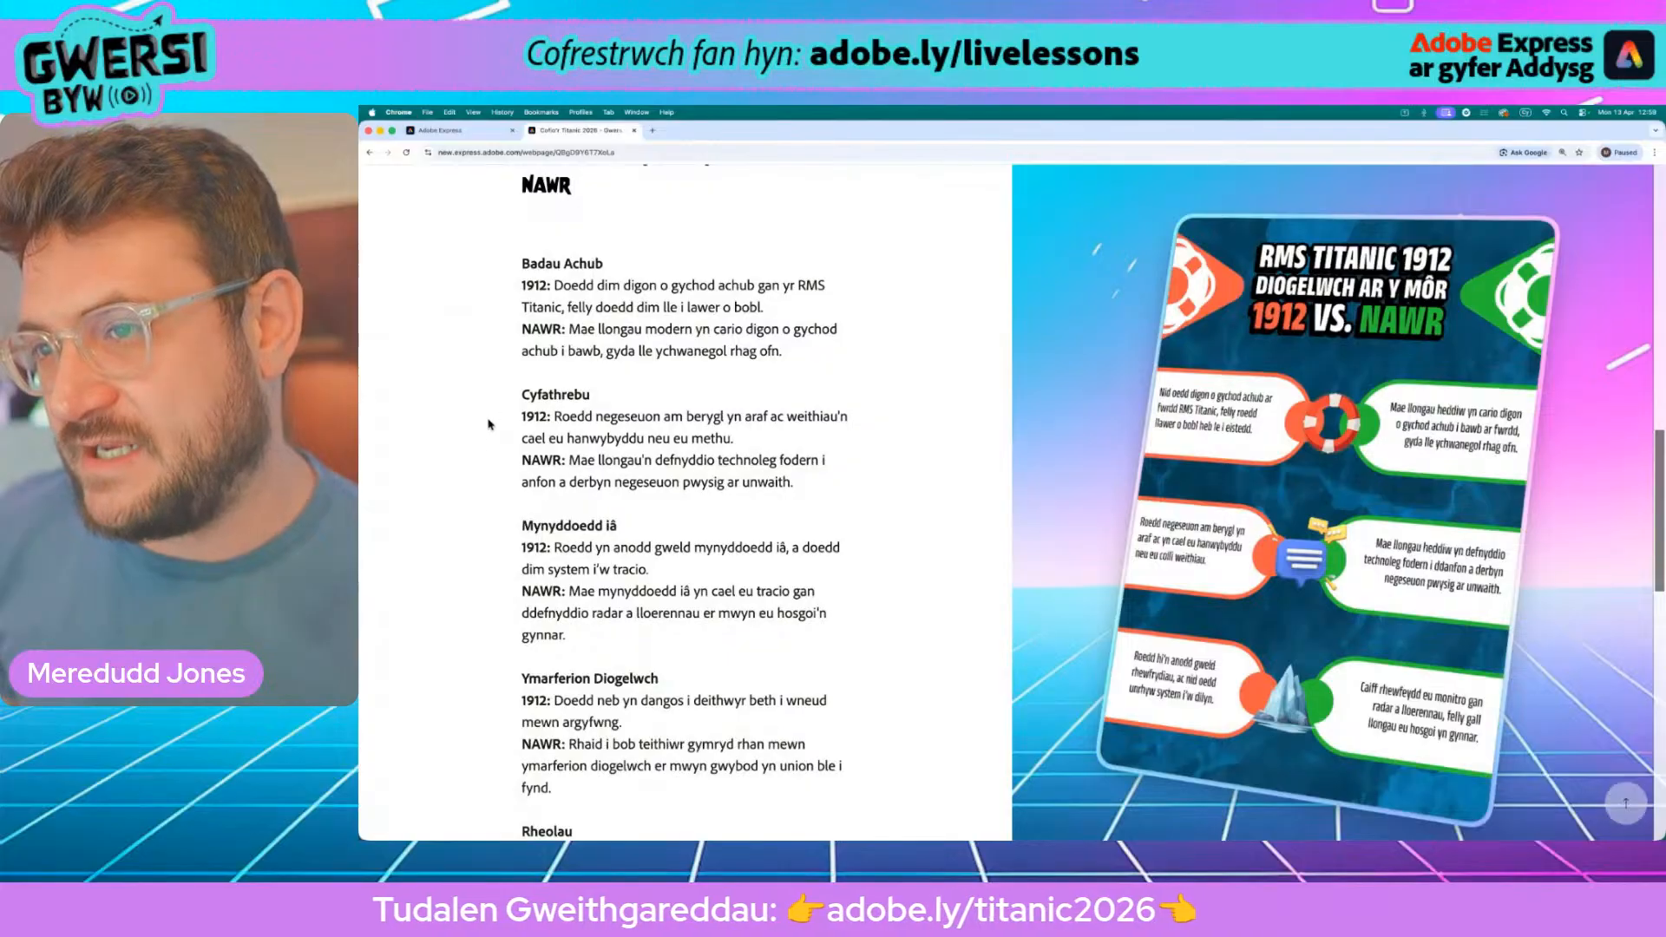
scroll(562, 533, "down", 2)
scroll(662, 592, "down", 3)
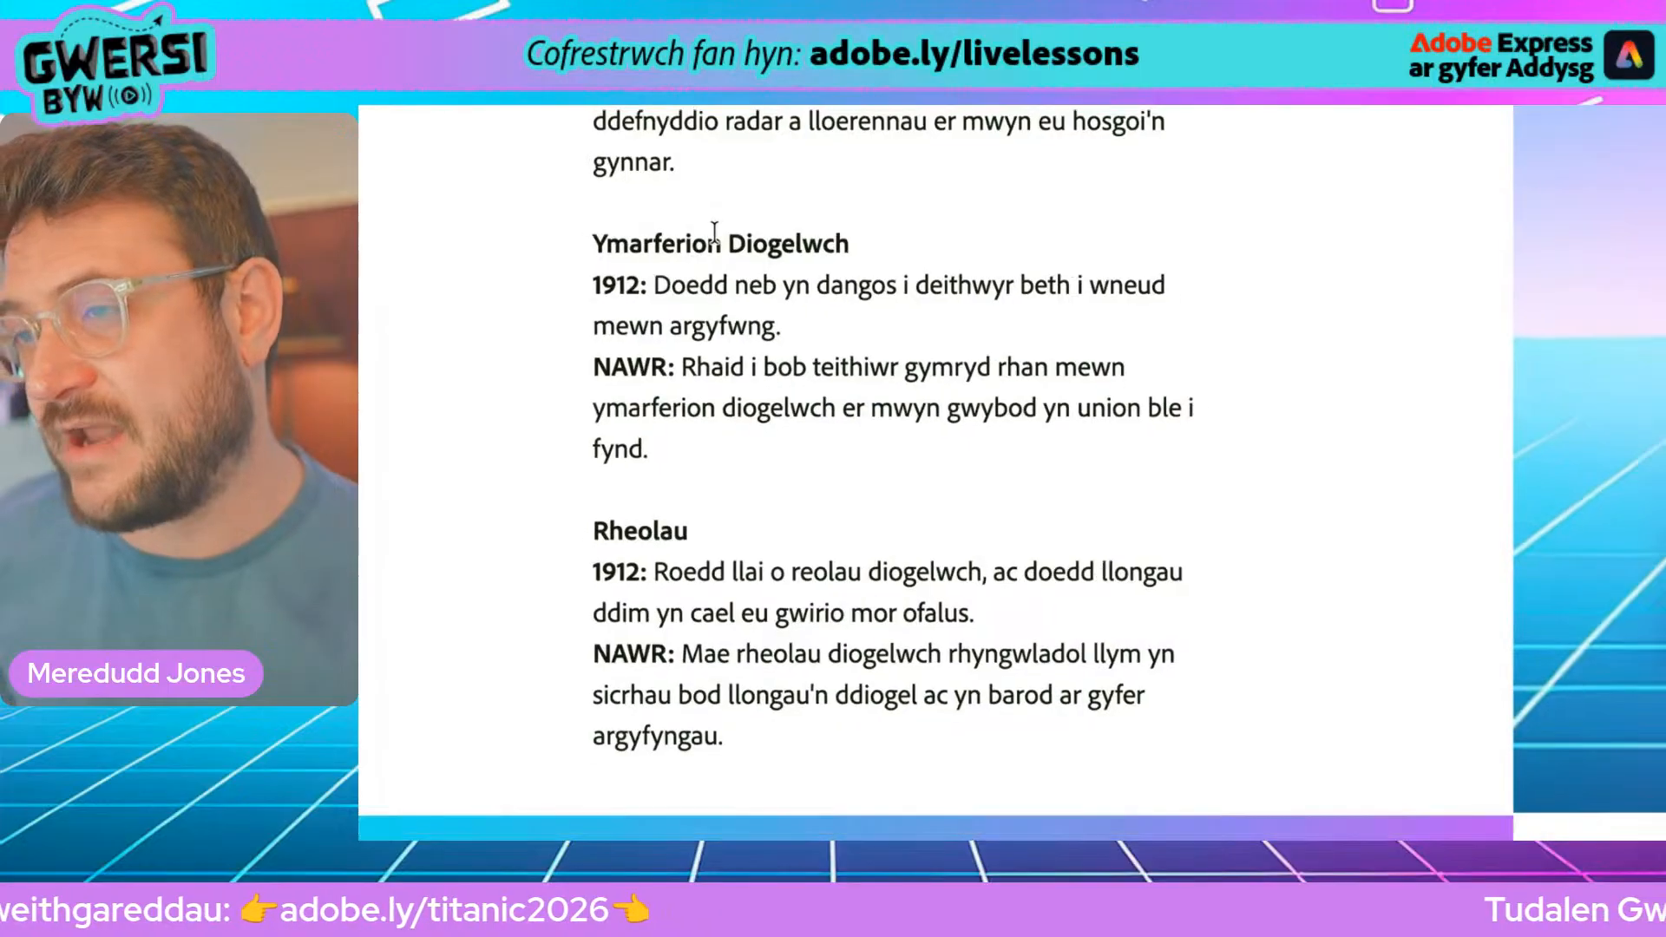
scroll(685, 237, "up", 3)
scroll(686, 237, "up", 3)
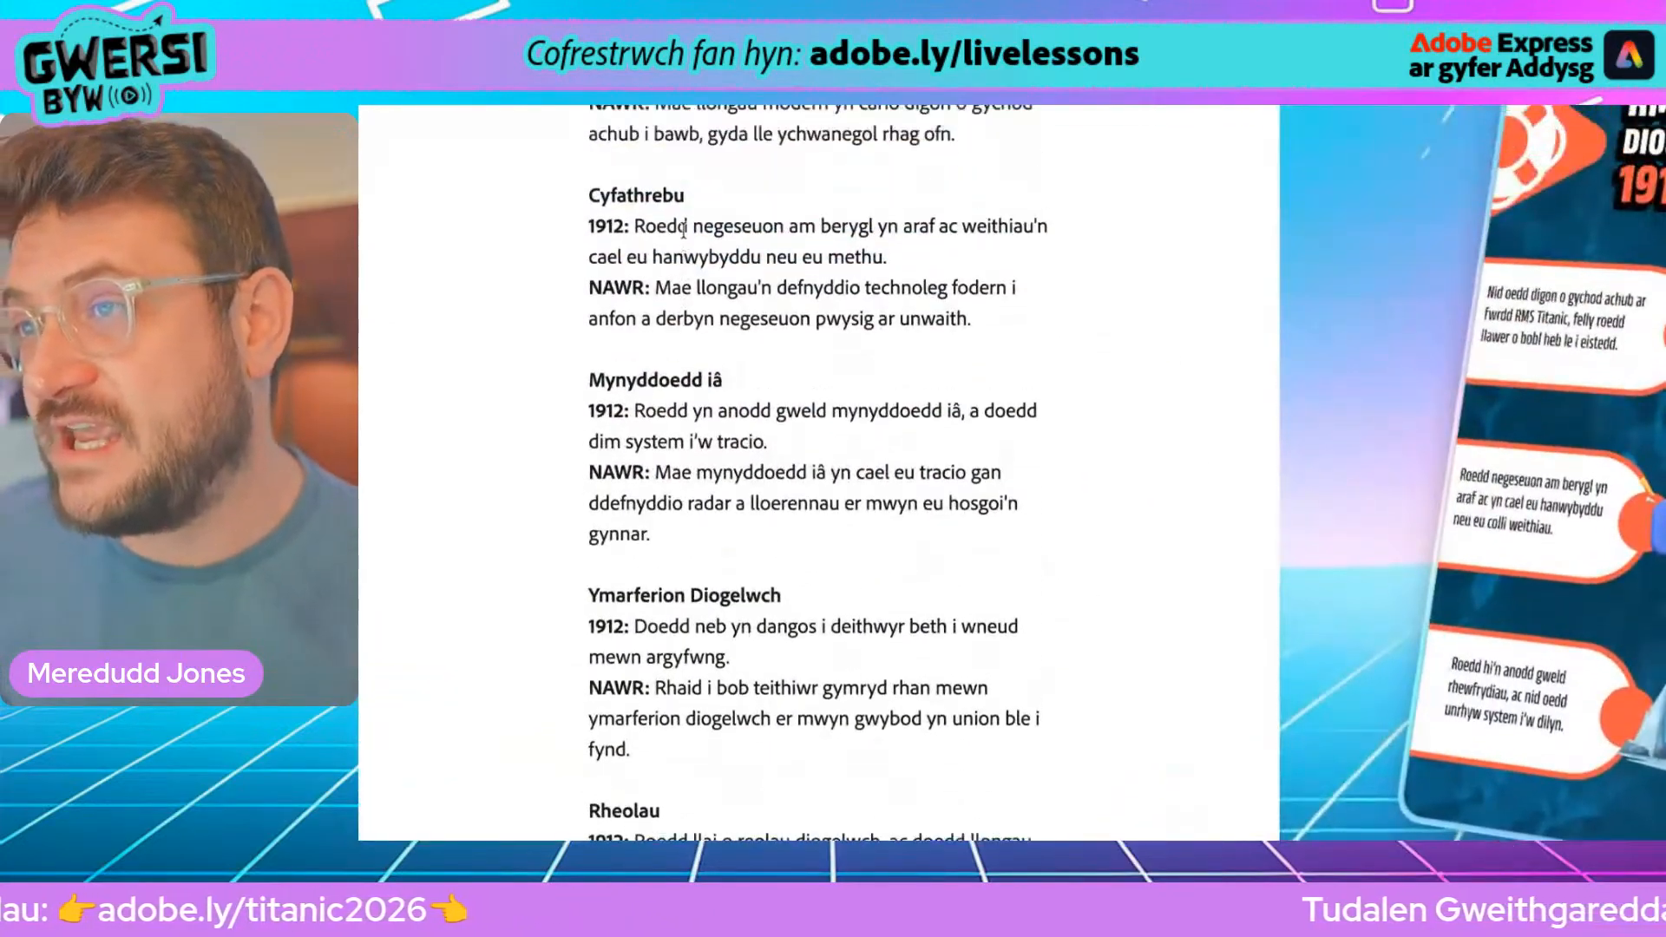
scroll(685, 232, "up", 1)
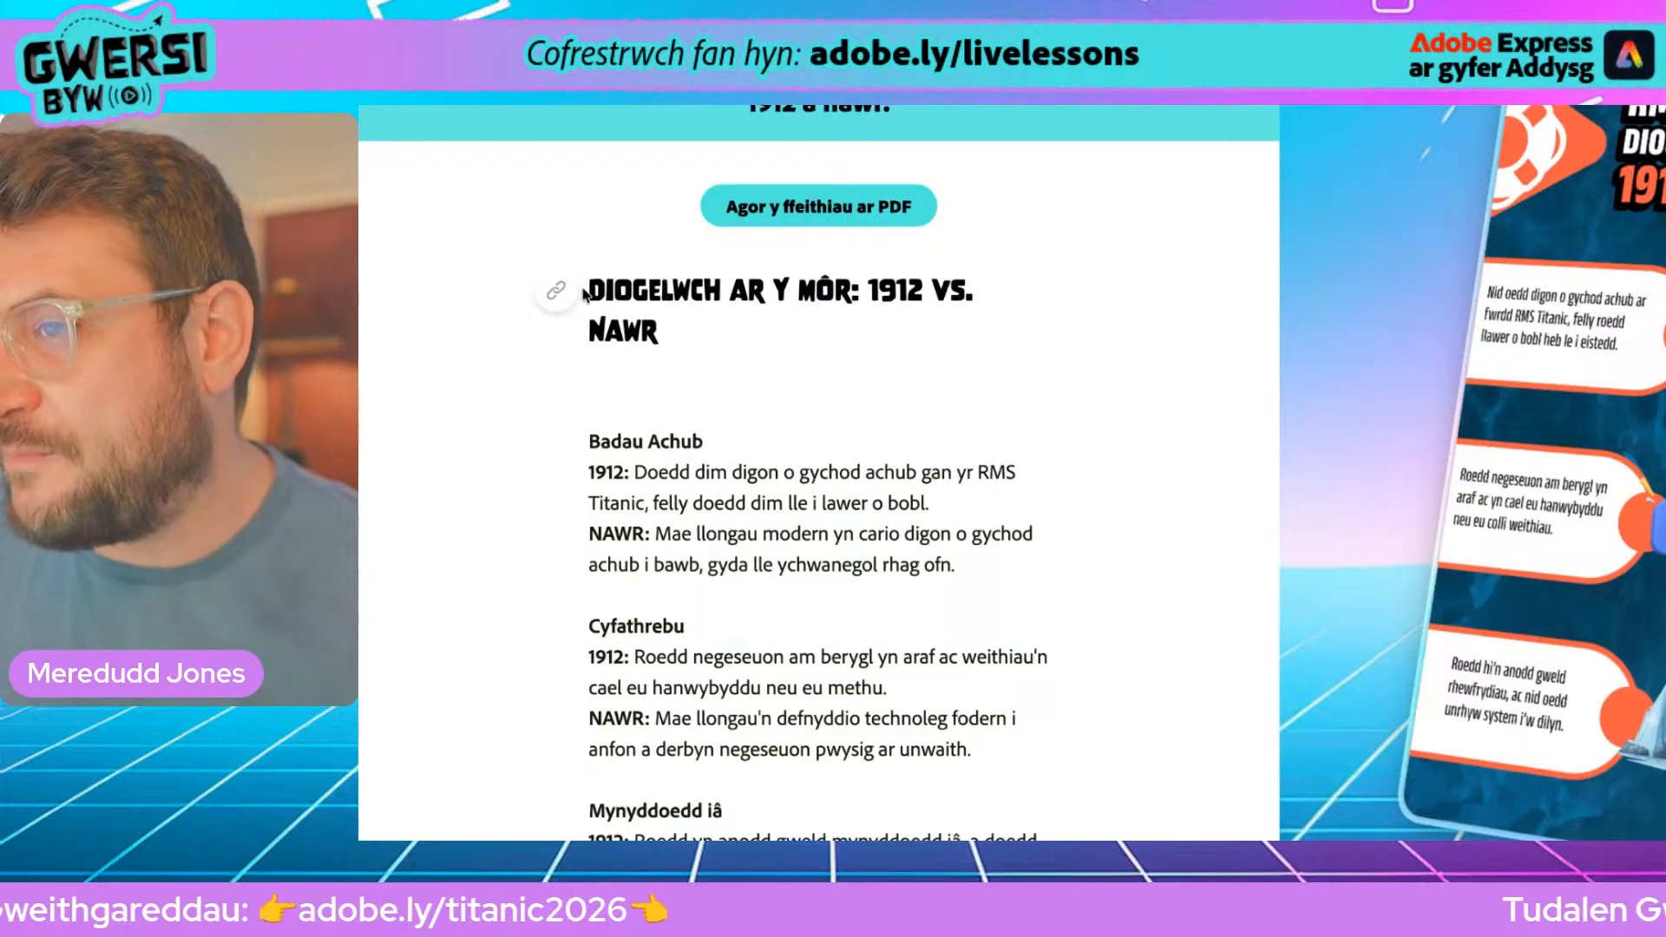
Step: Highlight the "Diogelwch ar y Môr: 1912 vs. Nawr" heading and the Badau Achub facts on the webpage
left_click_drag(587, 295, 657, 331)
scroll(646, 325, "up", 5)
left_click(565, 266)
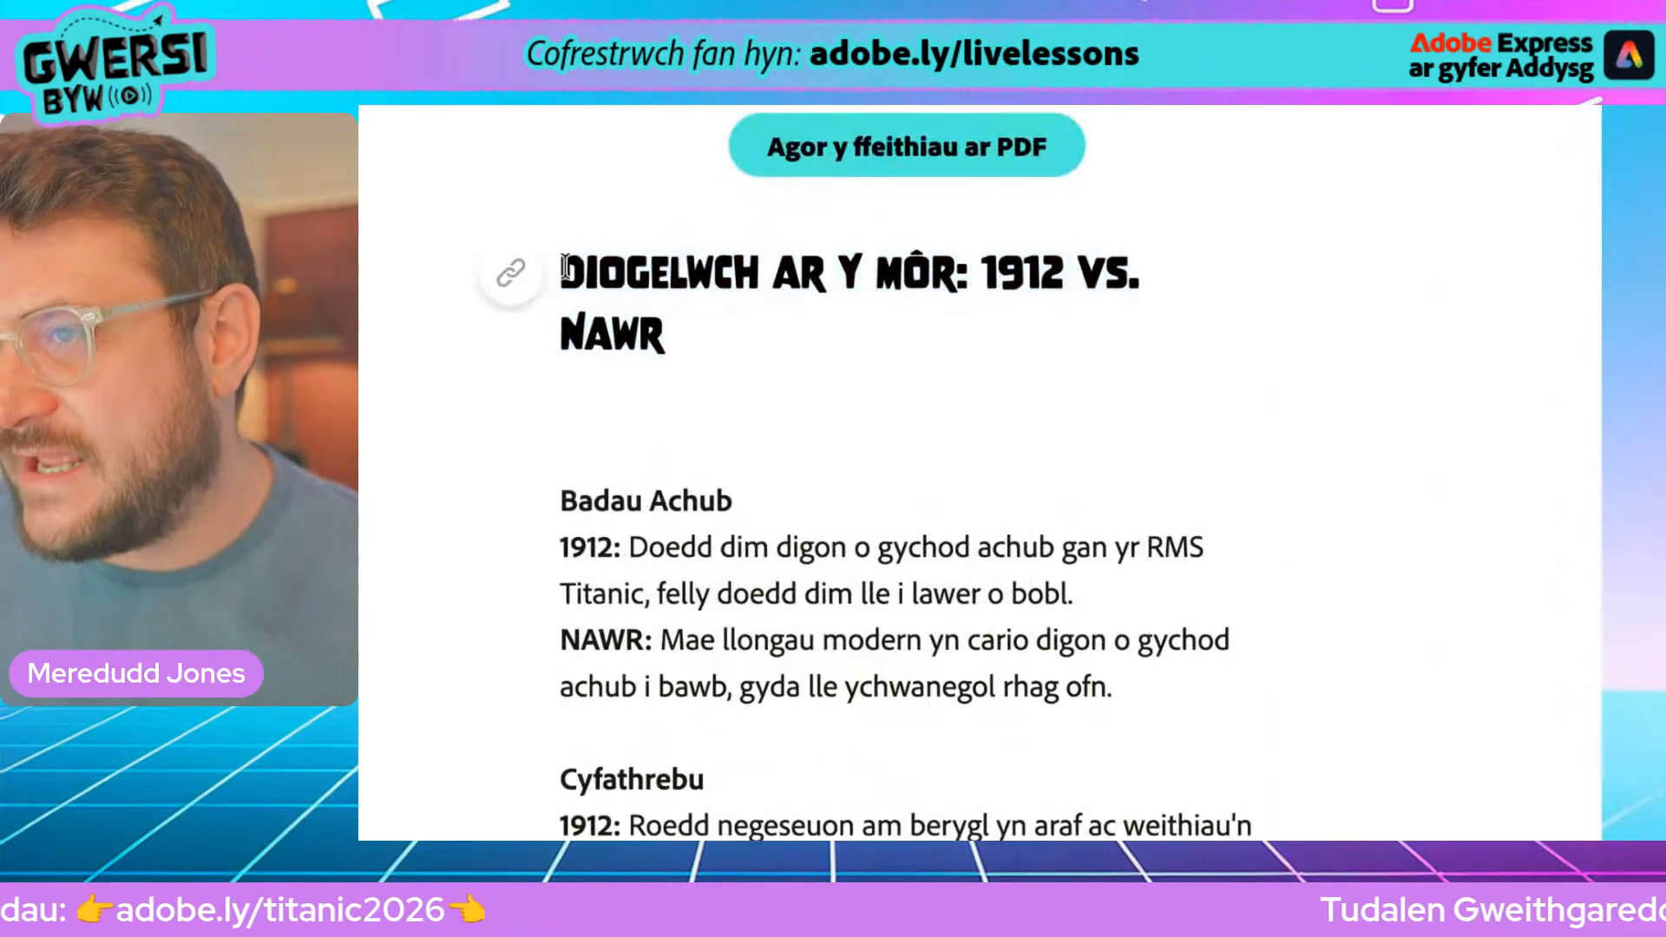
left_click_drag(565, 266, 644, 321)
left_click(550, 249)
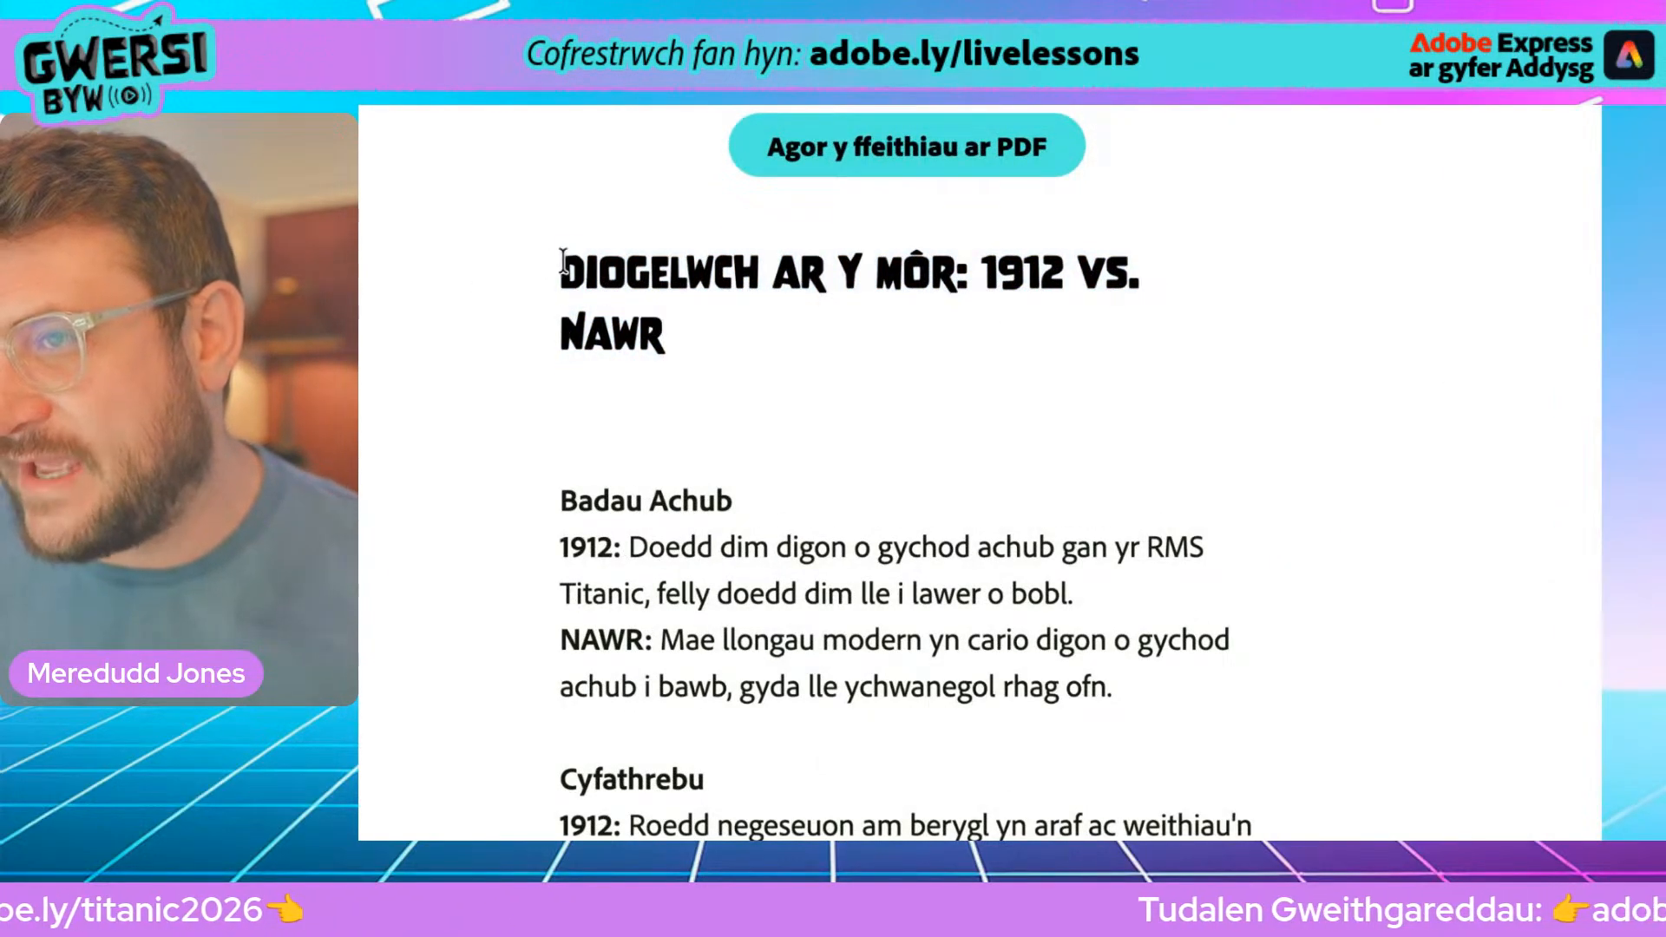
left_click_drag(551, 250, 686, 312)
left_click(640, 502)
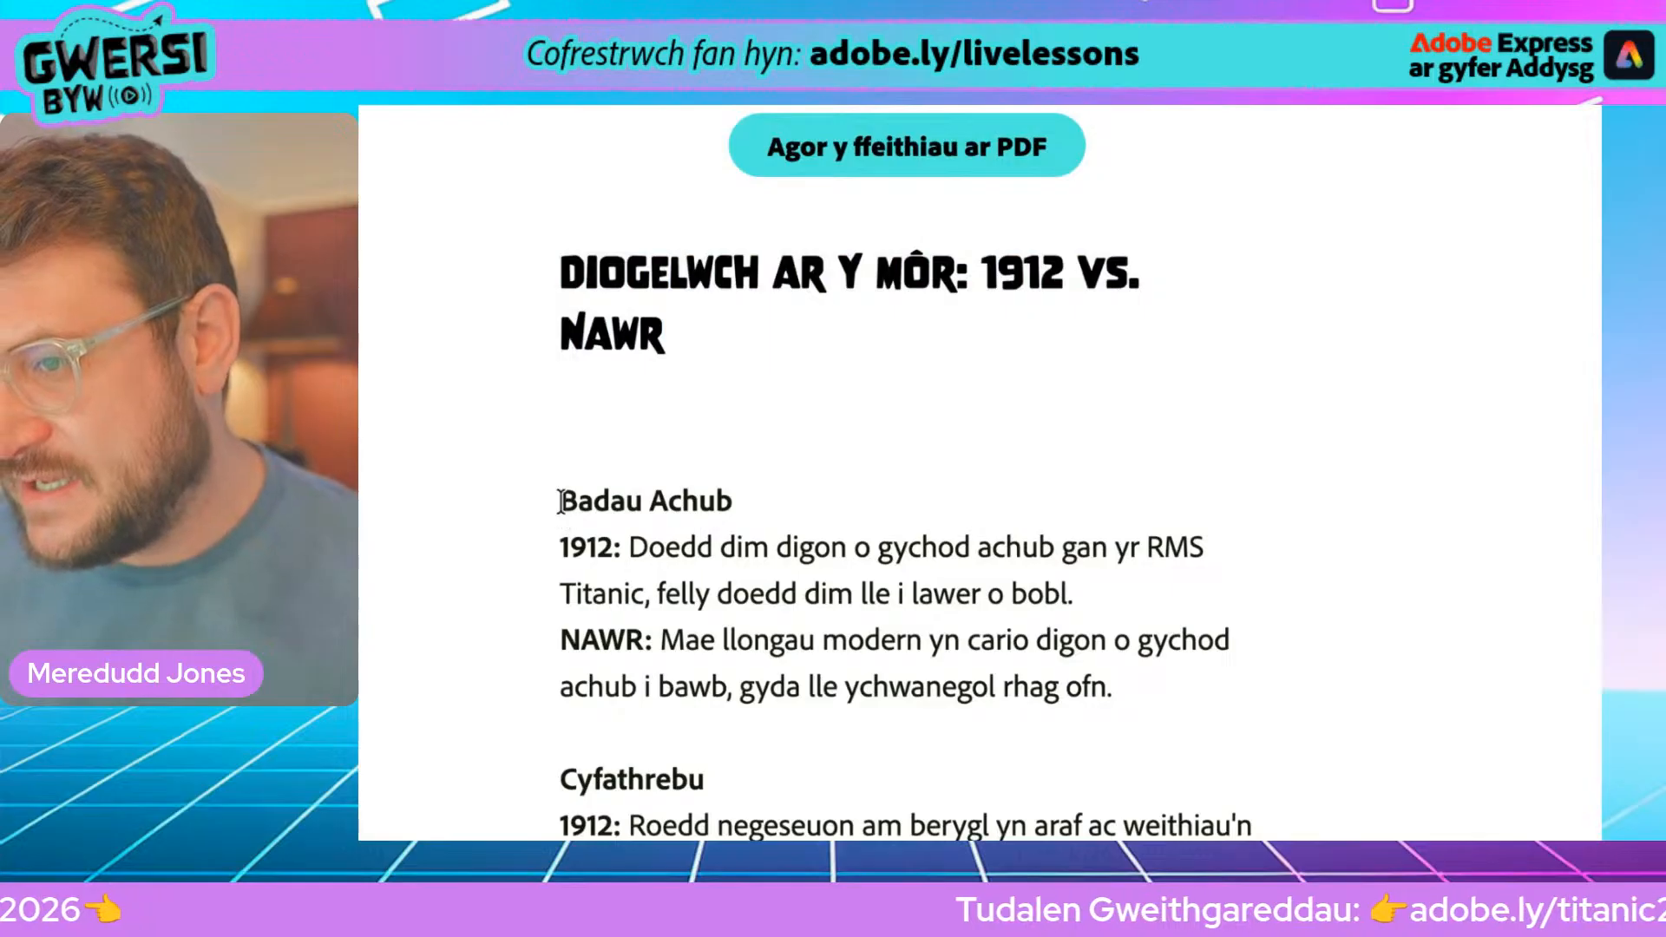
left_click_drag(555, 501, 1168, 683)
left_click(977, 592)
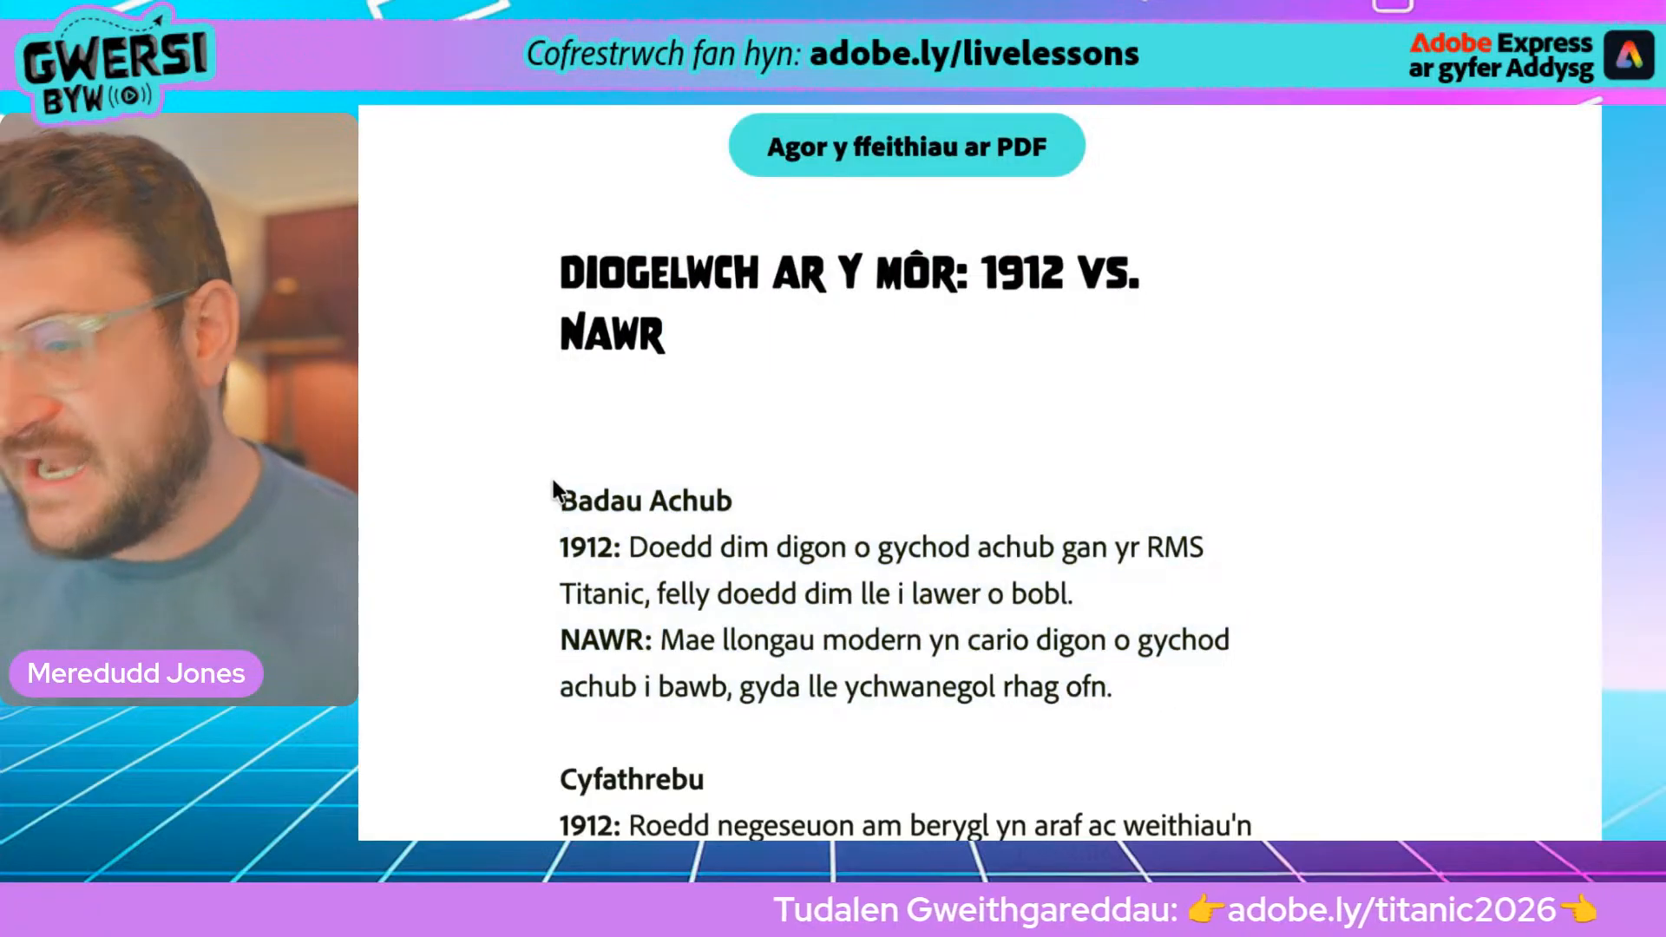
scroll(765, 307, "up", 1)
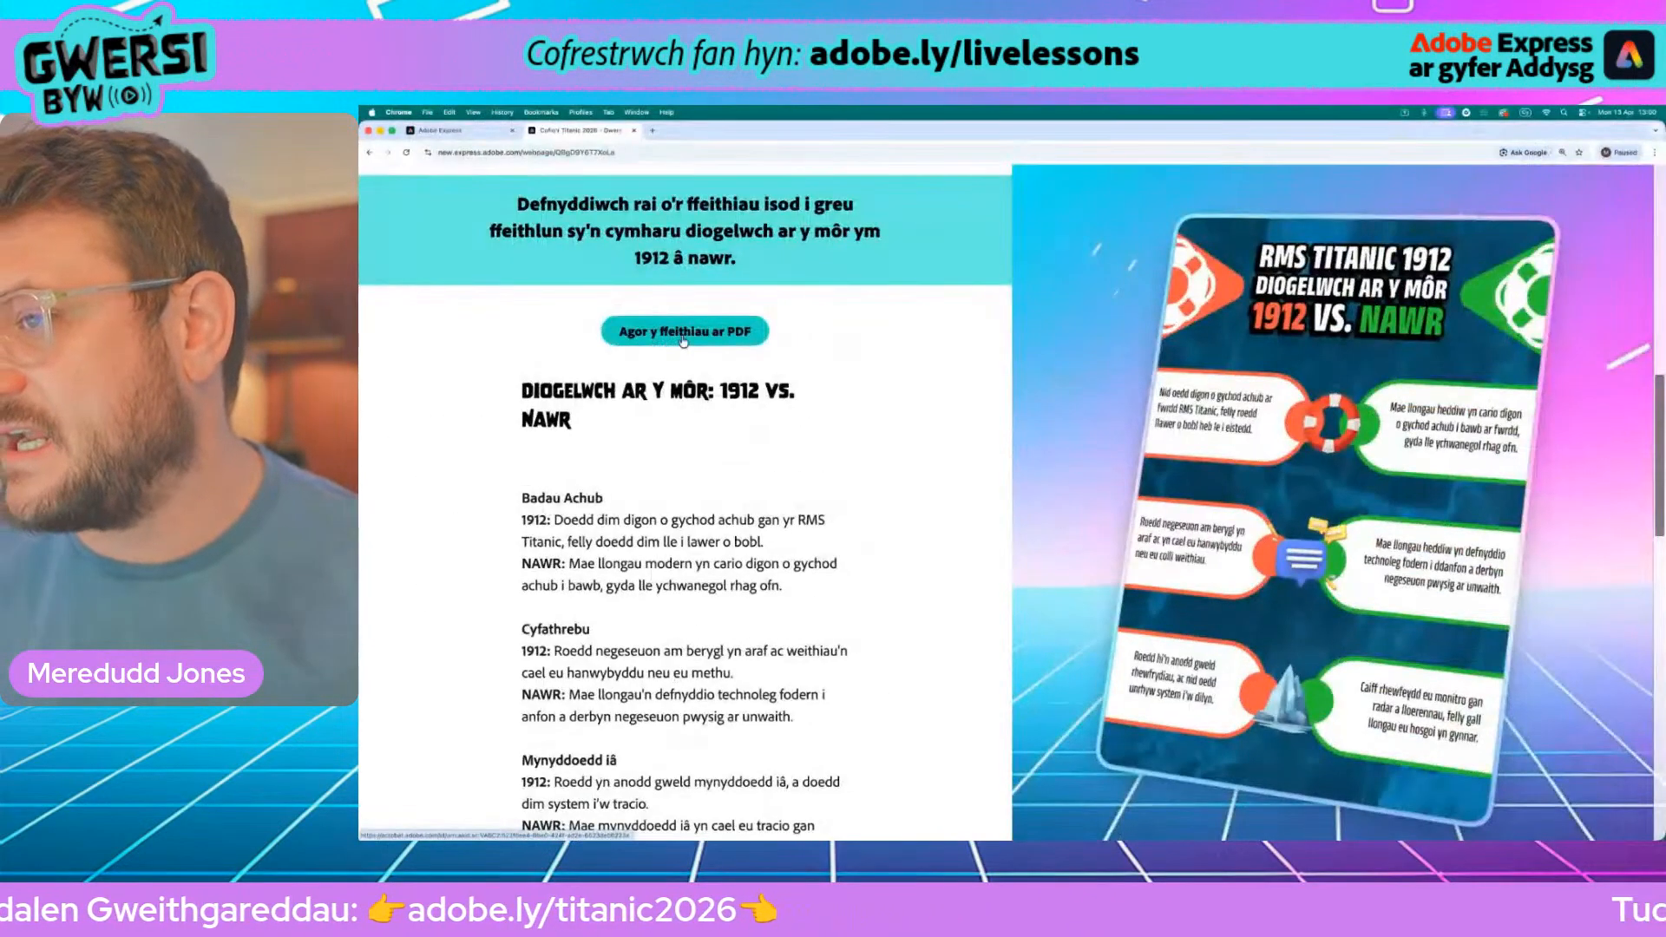
Step: Open the facts as a PDF, highlight the 1912 sentence under Badau Achub, and clear the selection
left_click(683, 333)
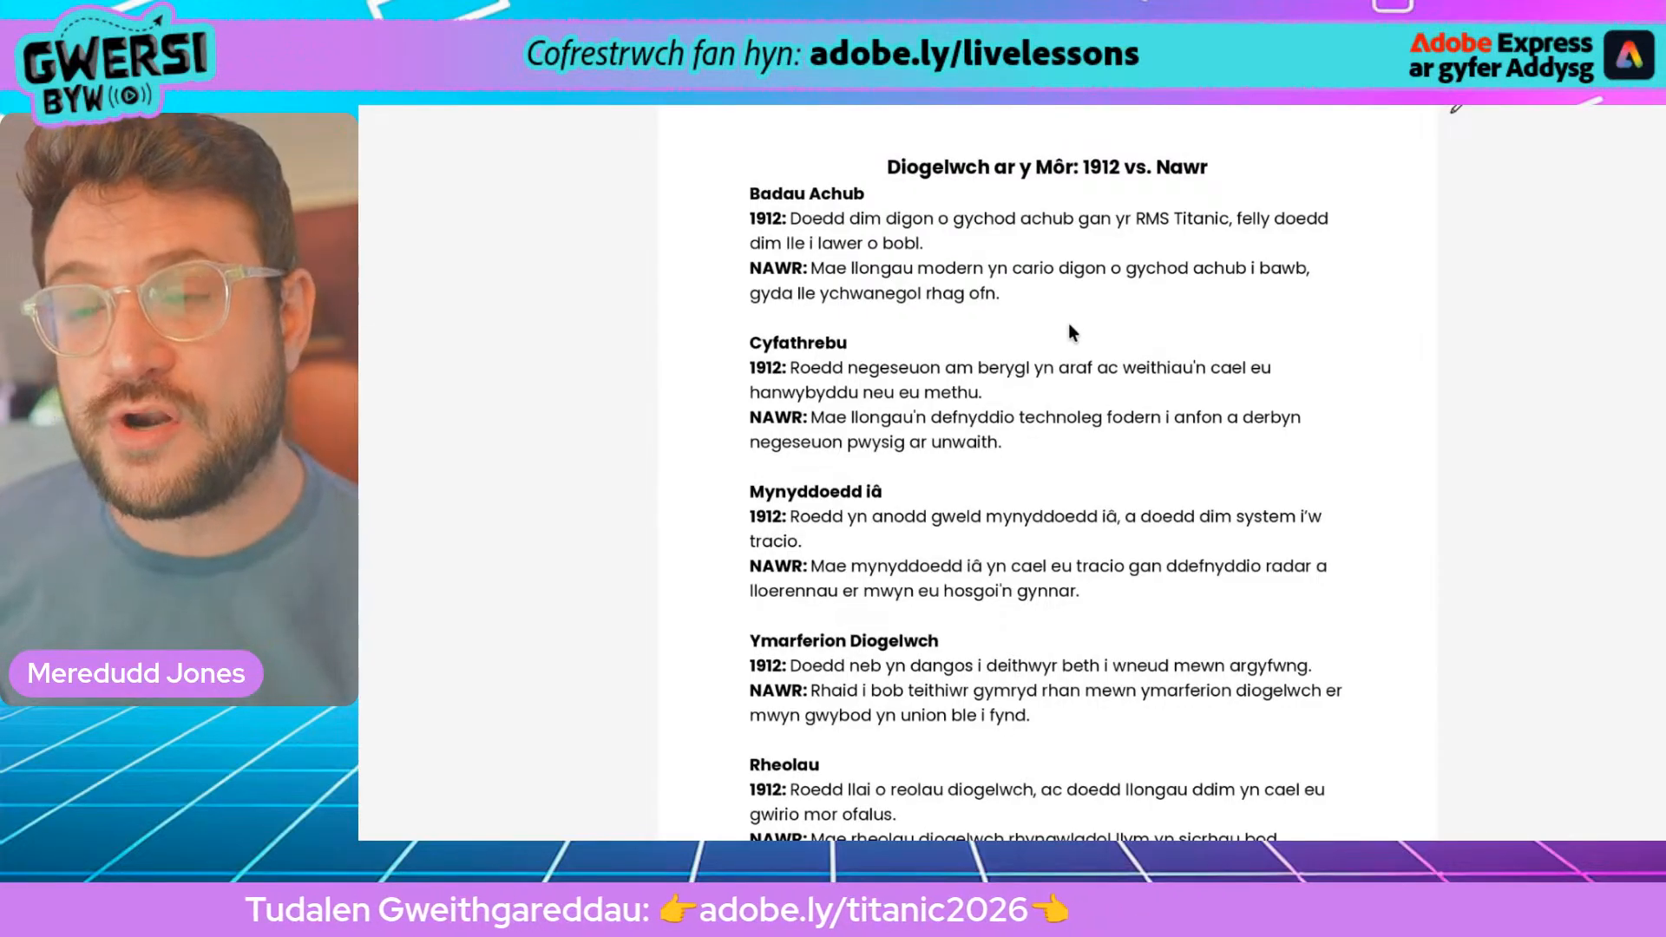
scroll(910, 198, "up", 5)
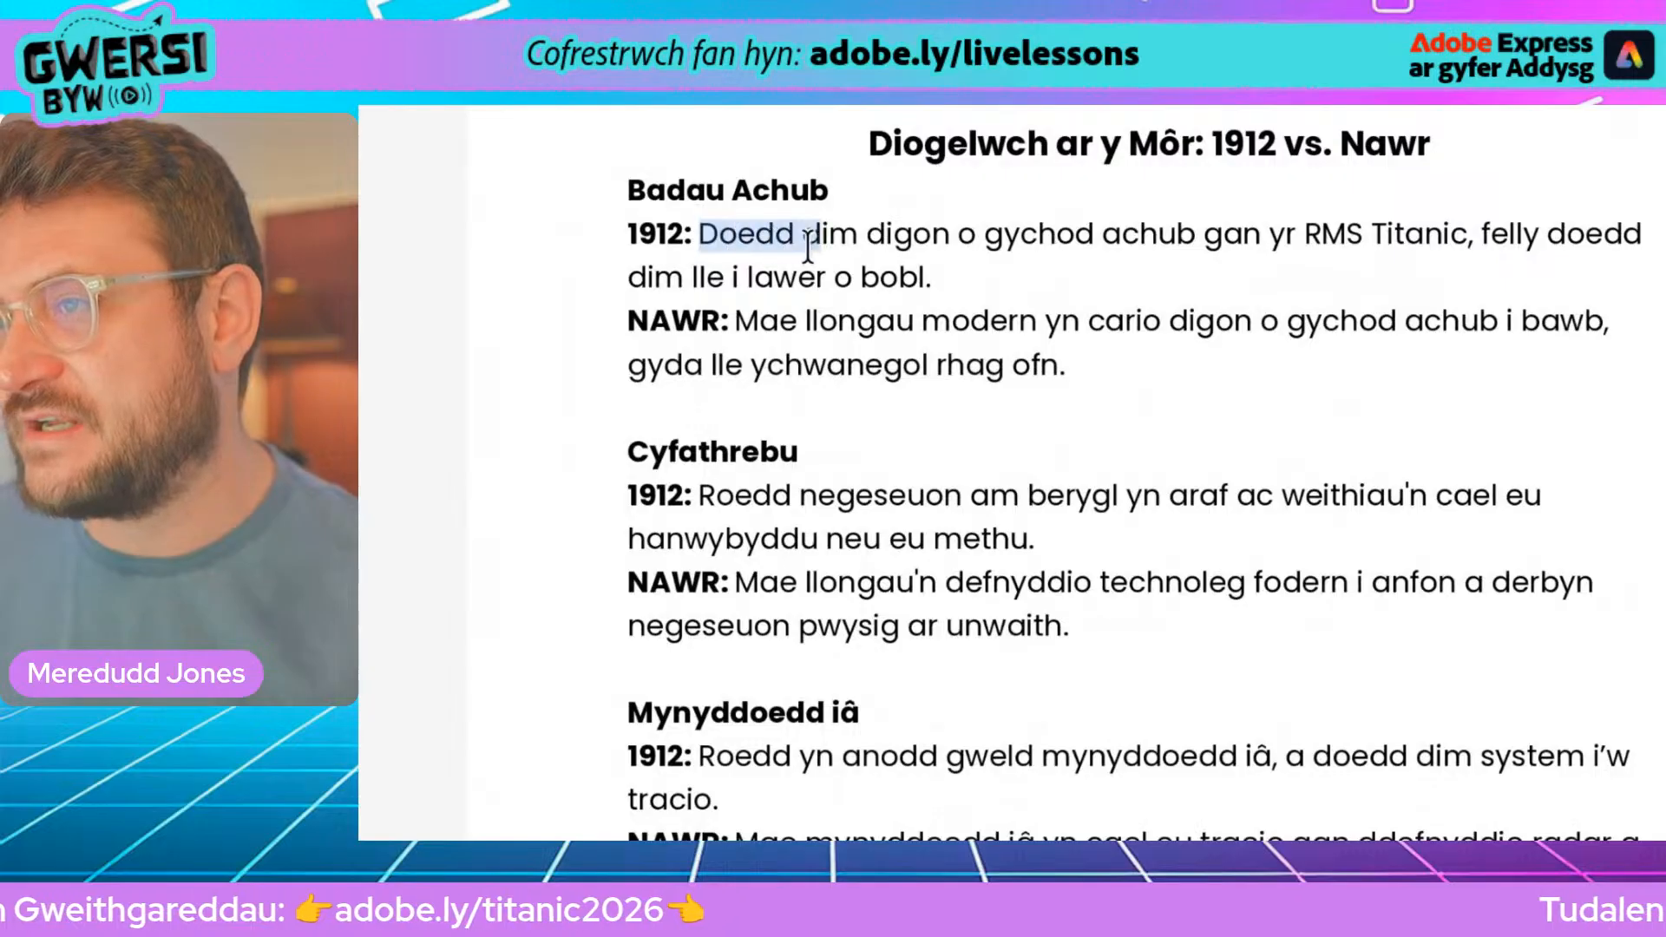
left_click_drag(808, 246, 881, 263)
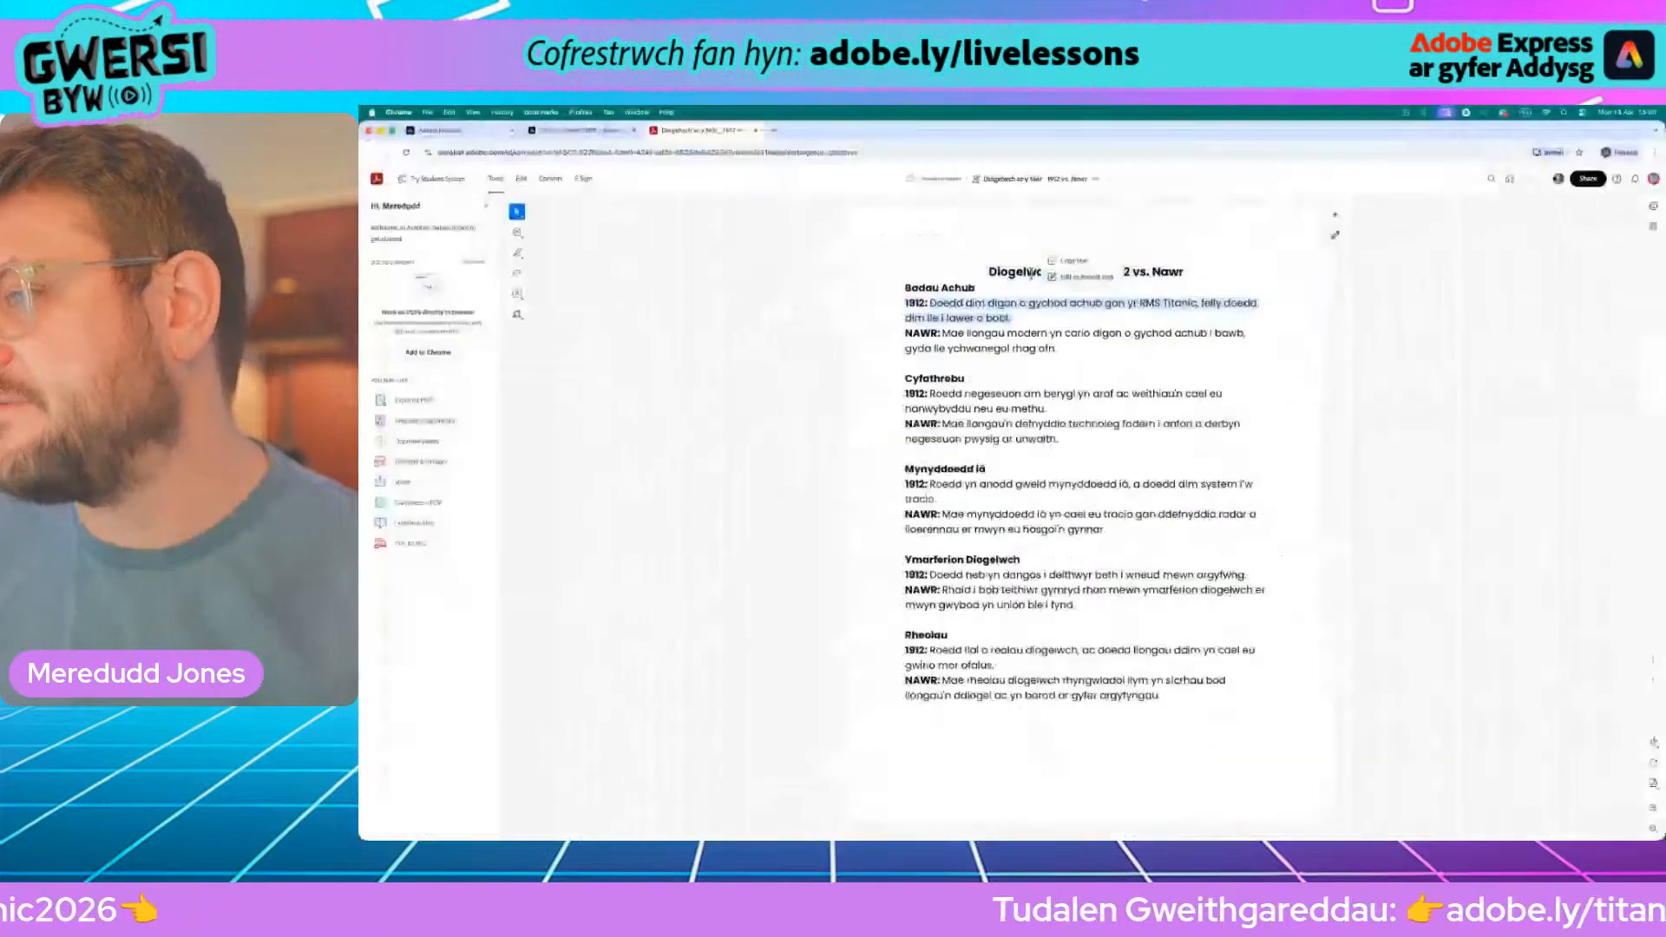
left_click(1004, 316)
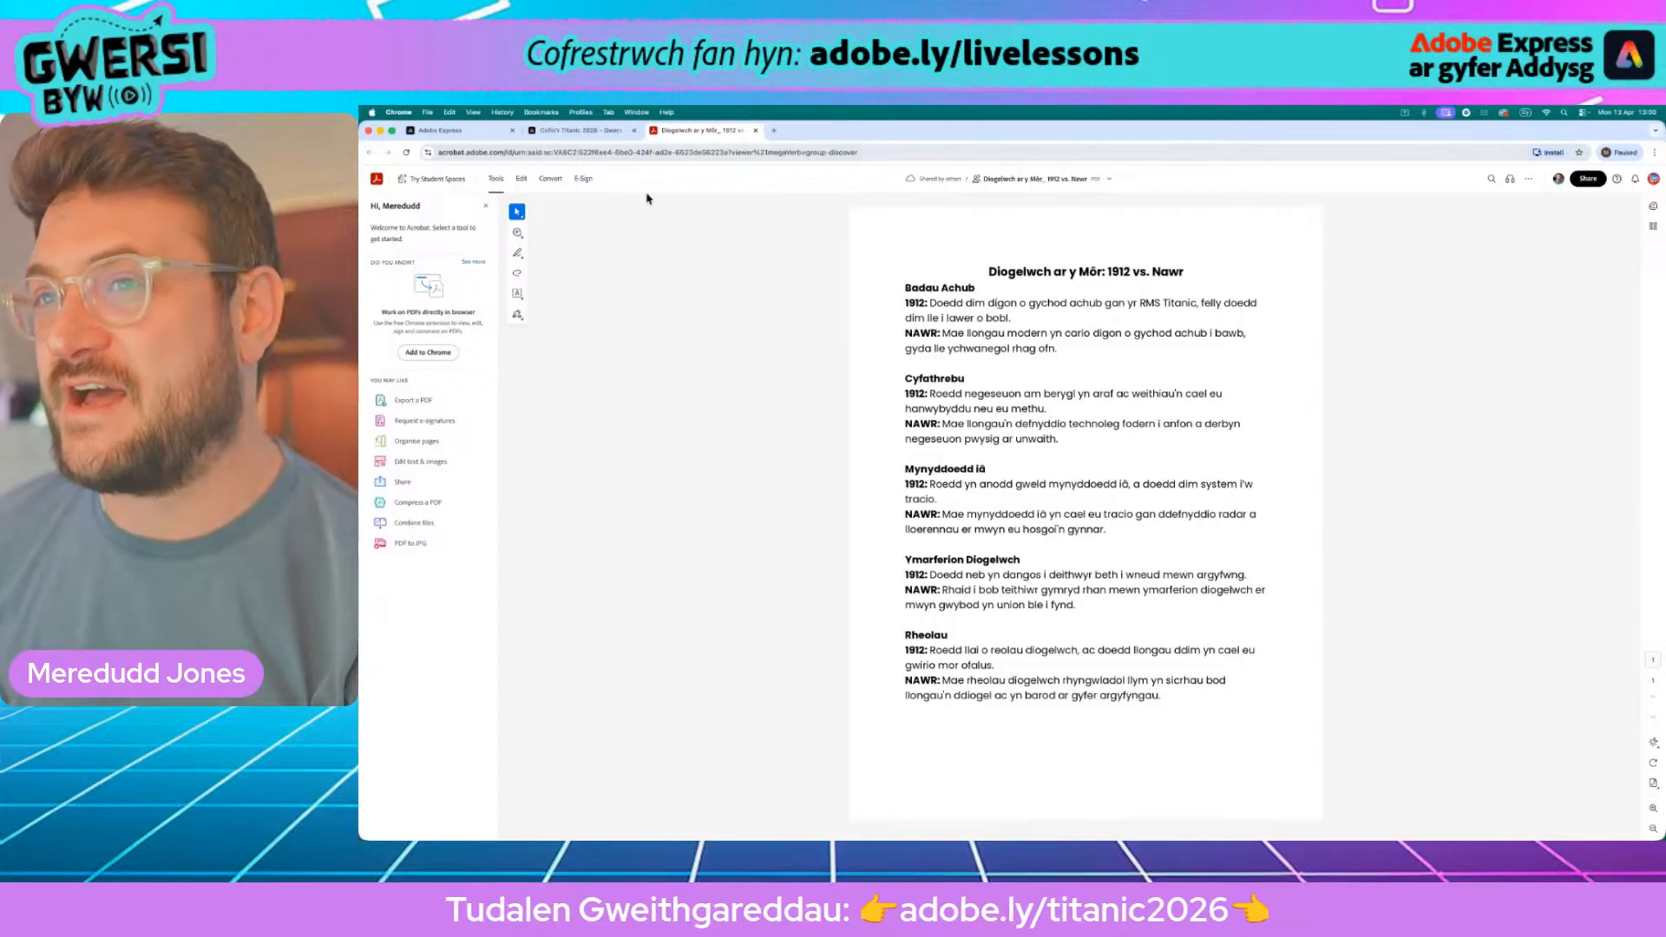
Step: Switch back to the Adobe Express home page and set the interface language to Cymraeg (Y Deyrnas Unedig)
left_click(429, 113)
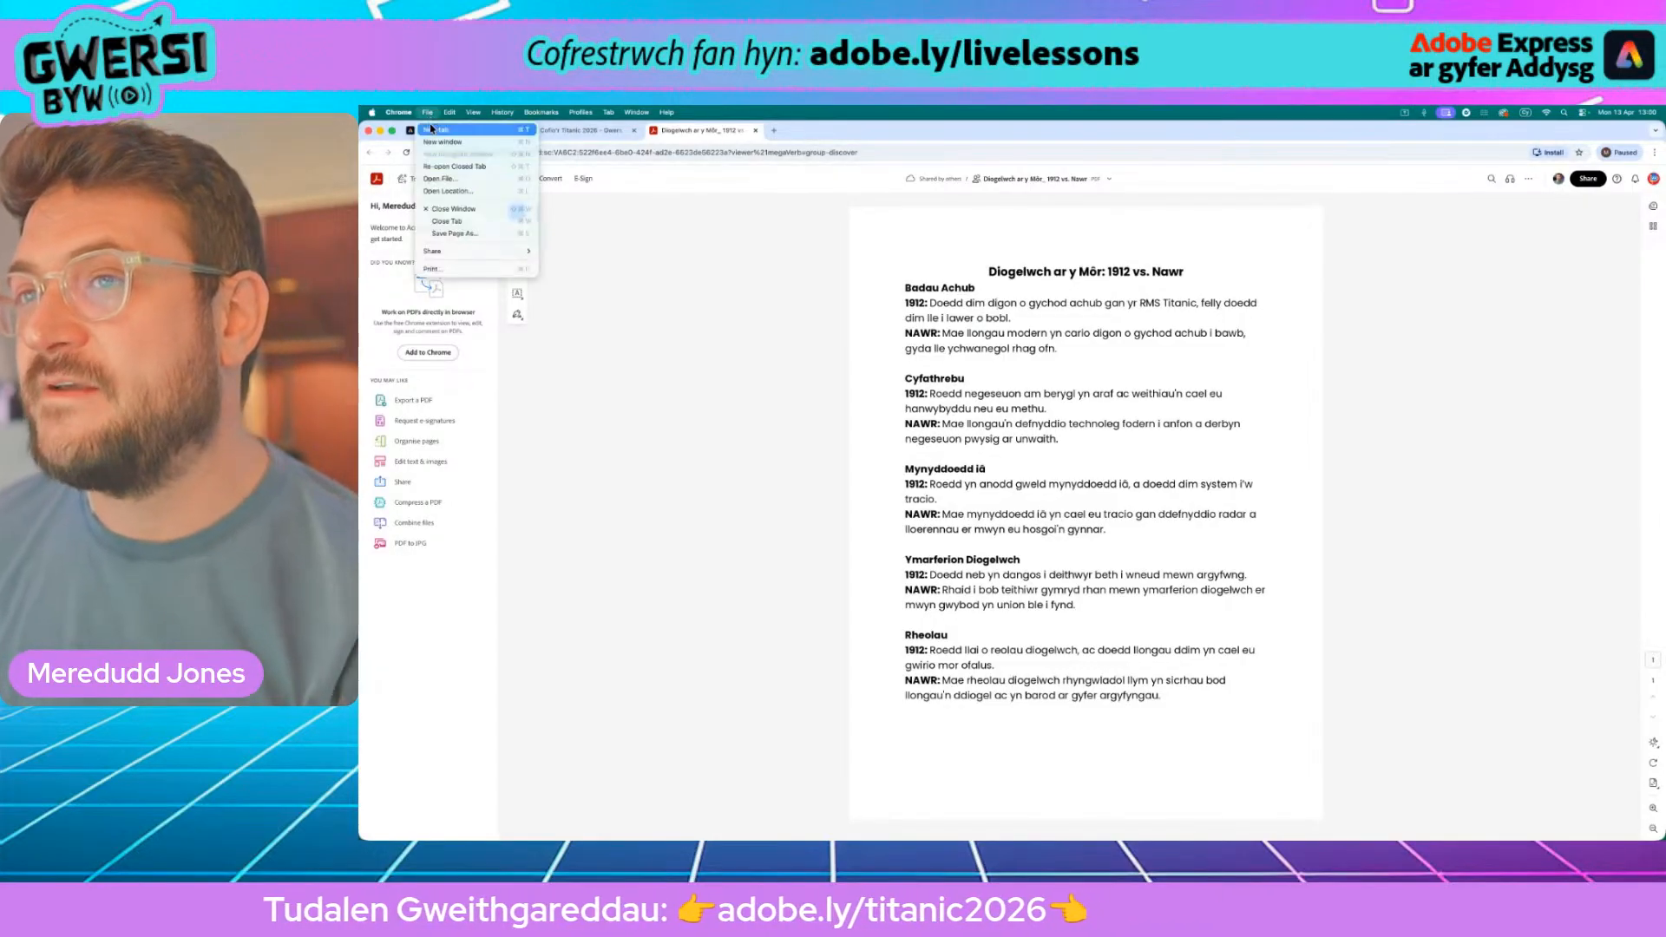
left_click(680, 286)
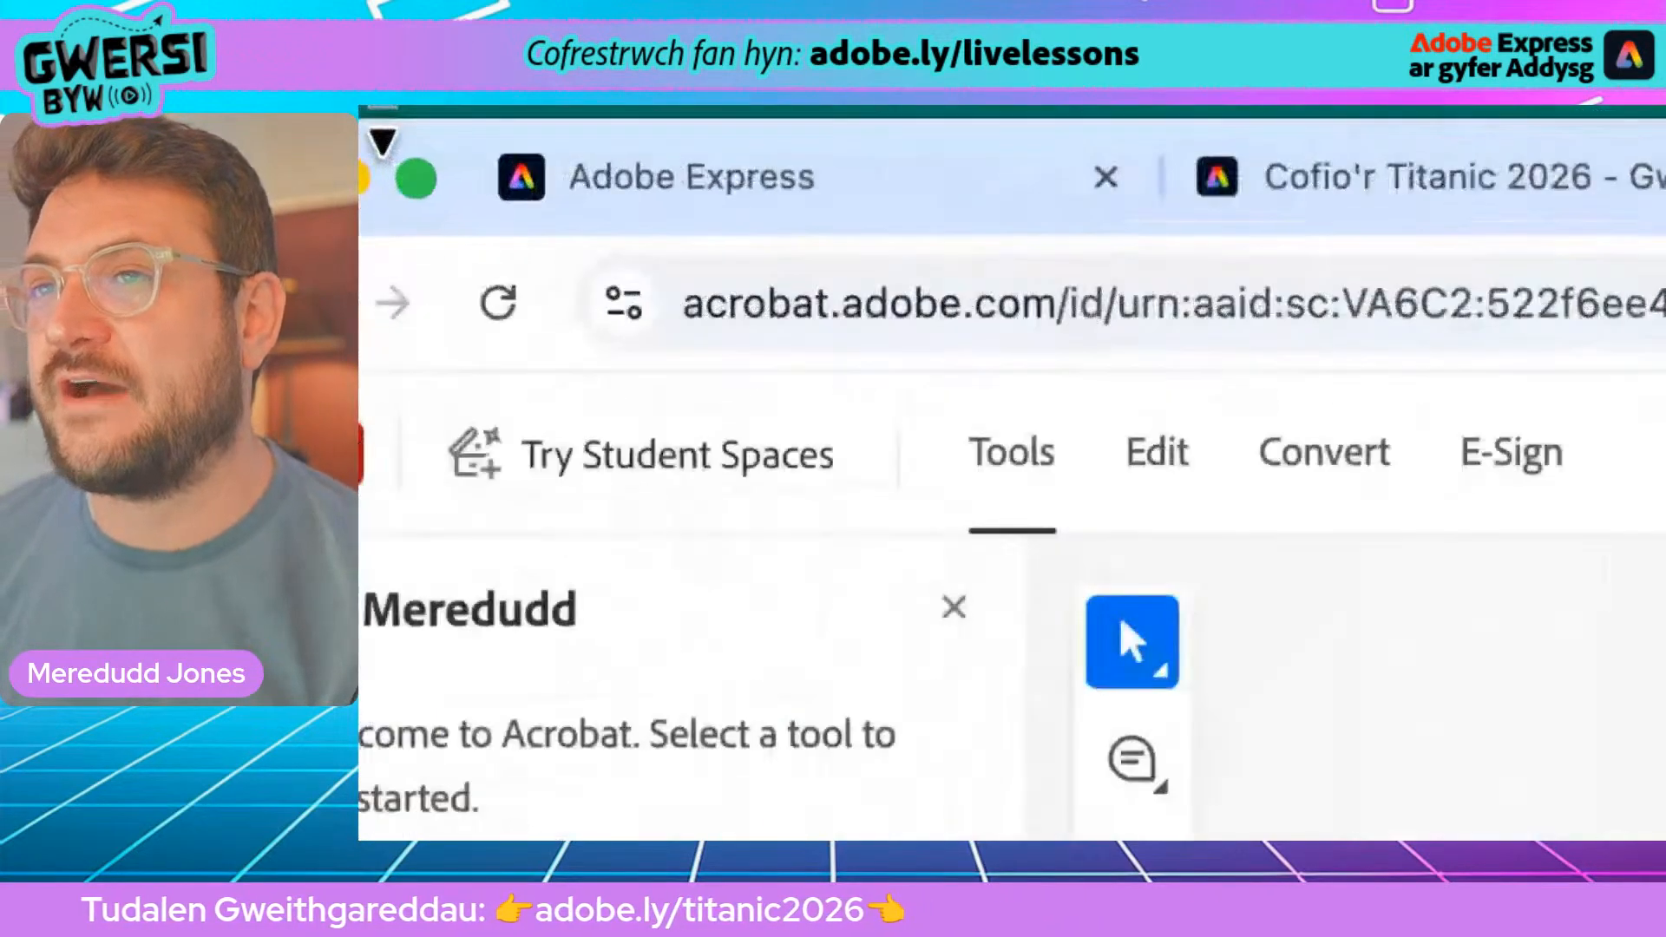
left_click(701, 217)
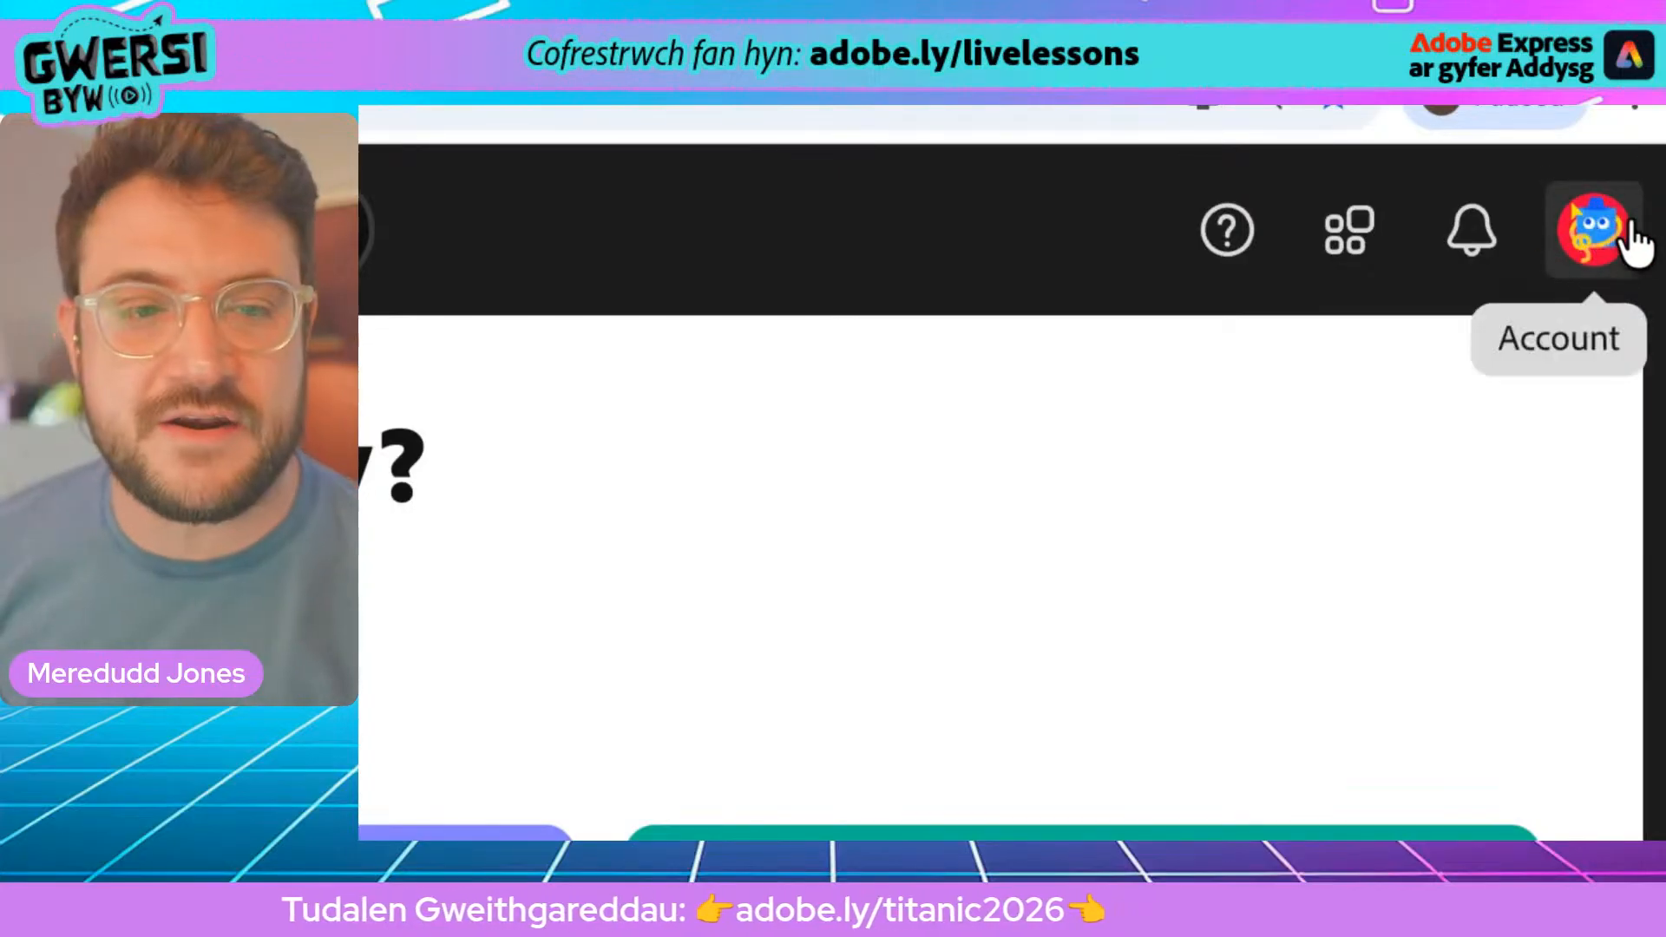
left_click(1592, 224)
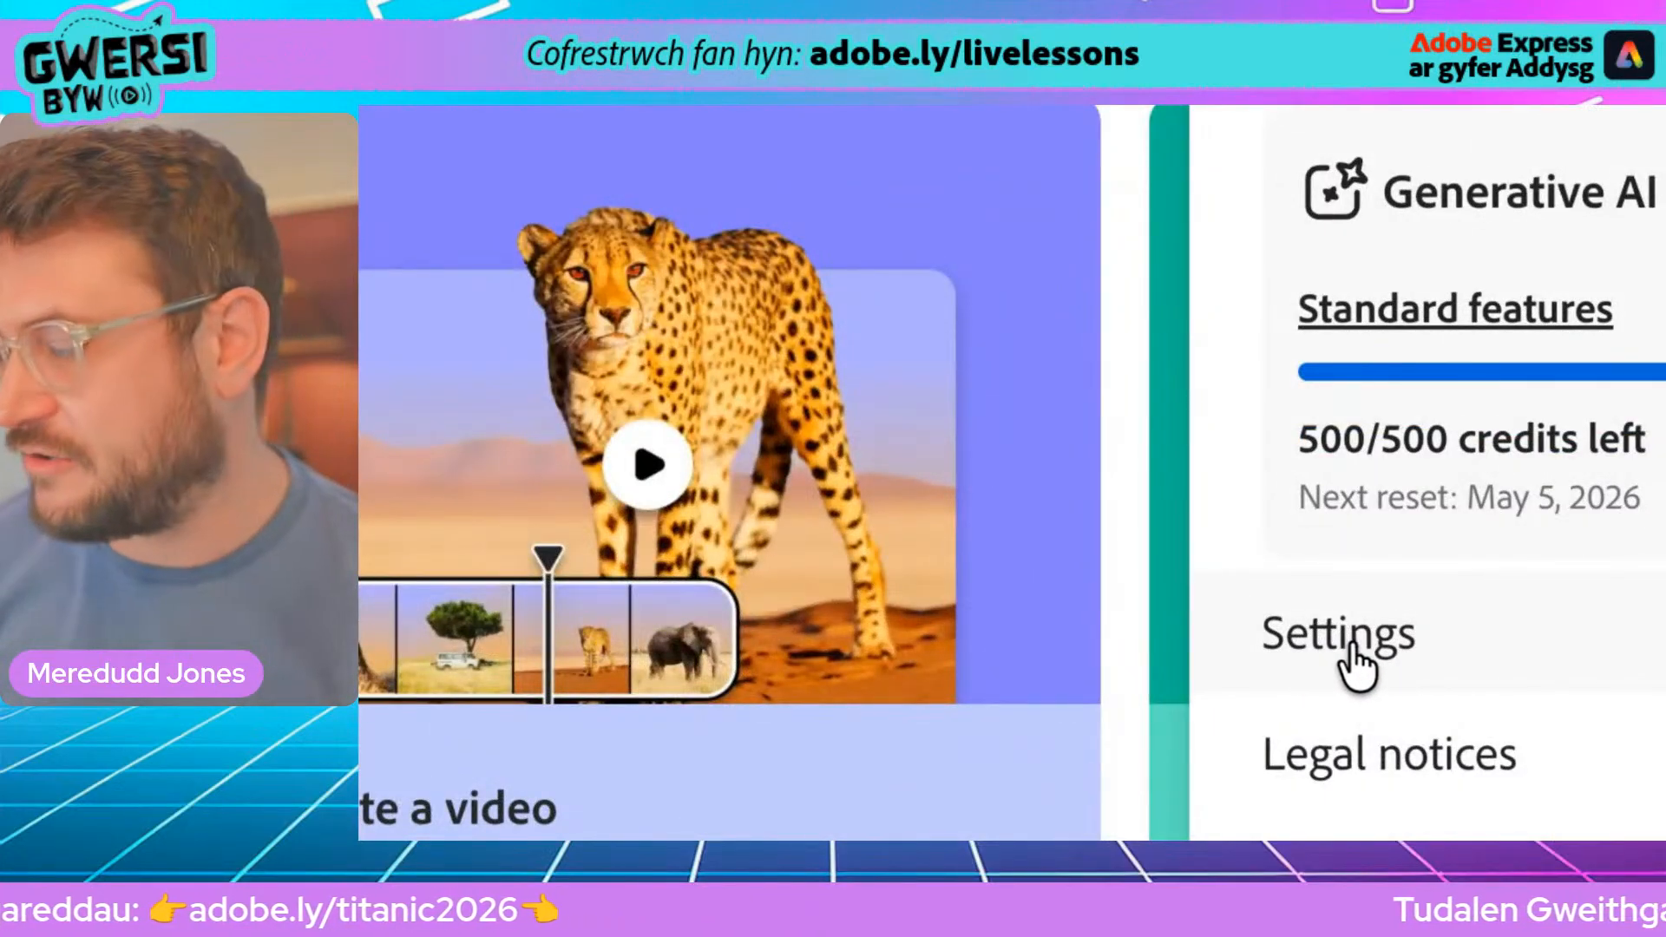
left_click(1350, 642)
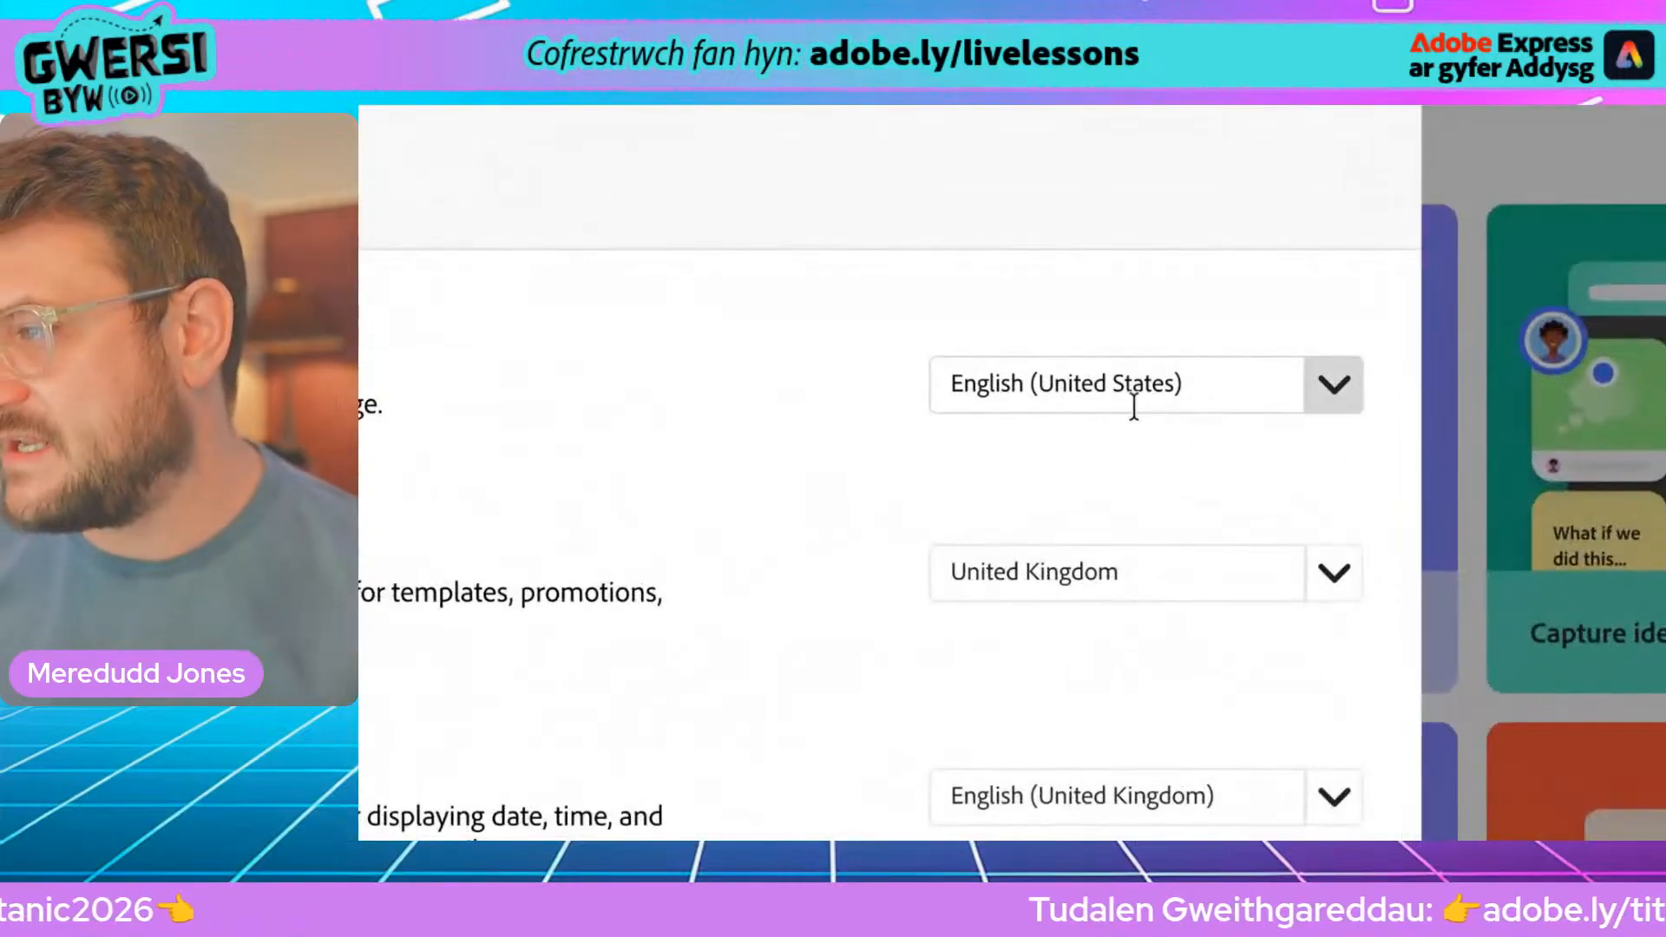
left_click(1338, 395)
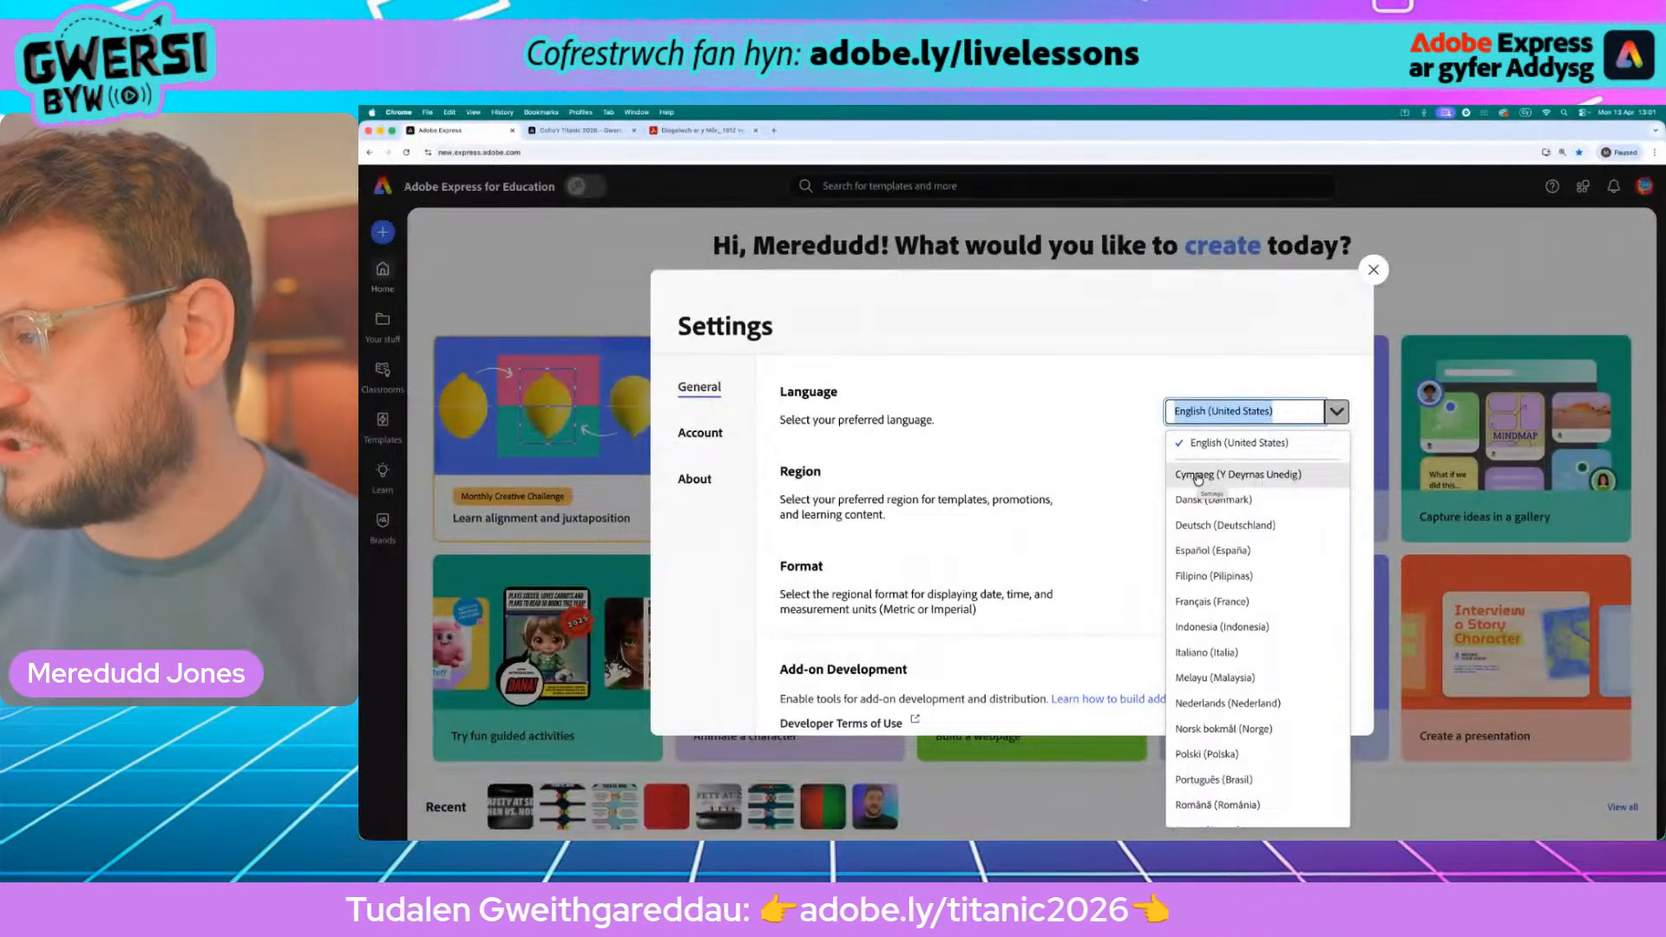
left_click(1199, 475)
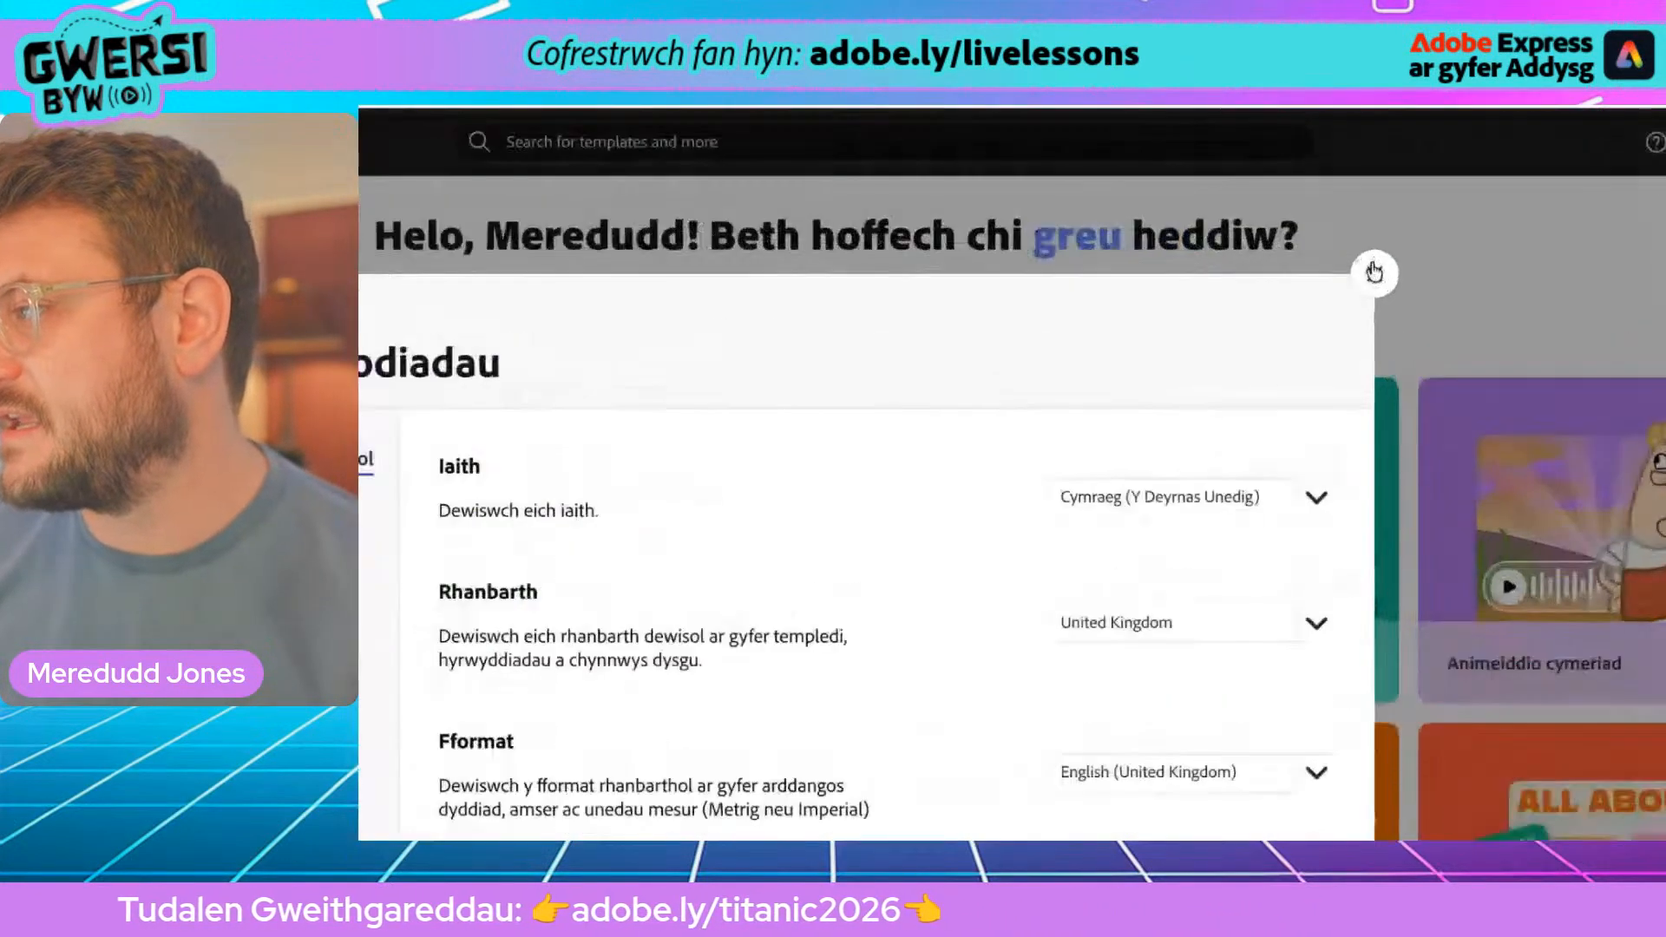
left_click(1372, 269)
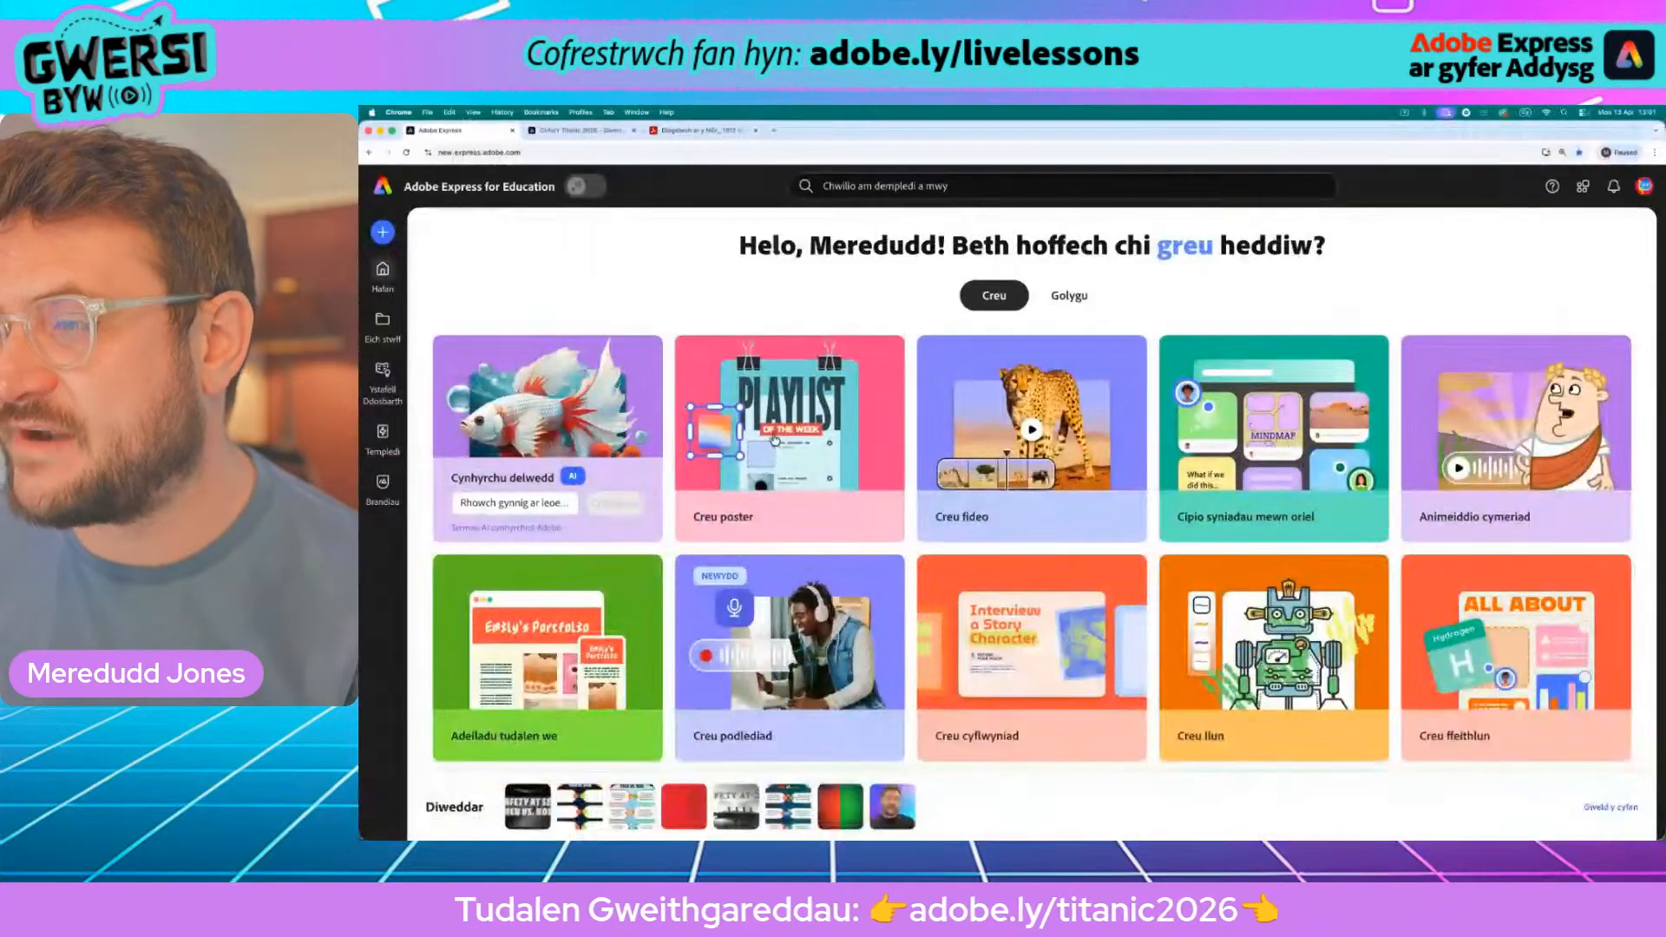
Step: Create a new blank poster and show the Cefndiroedd (backgrounds) category of the Elfennau (elements) library
left_click(856, 520)
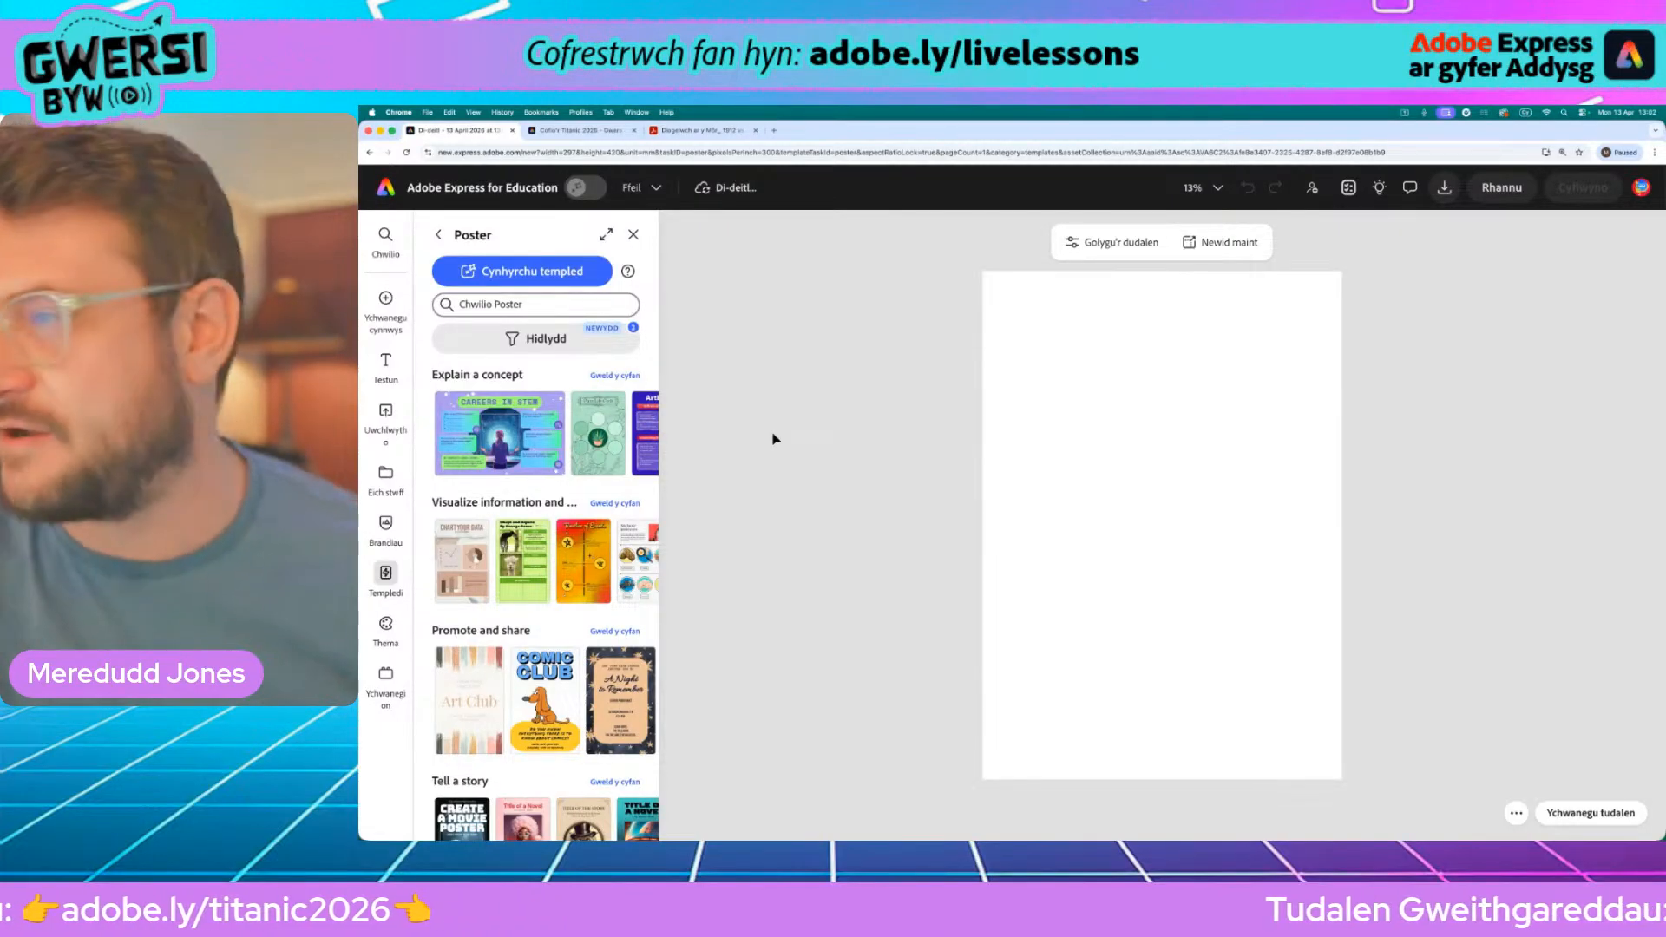
left_click(386, 321)
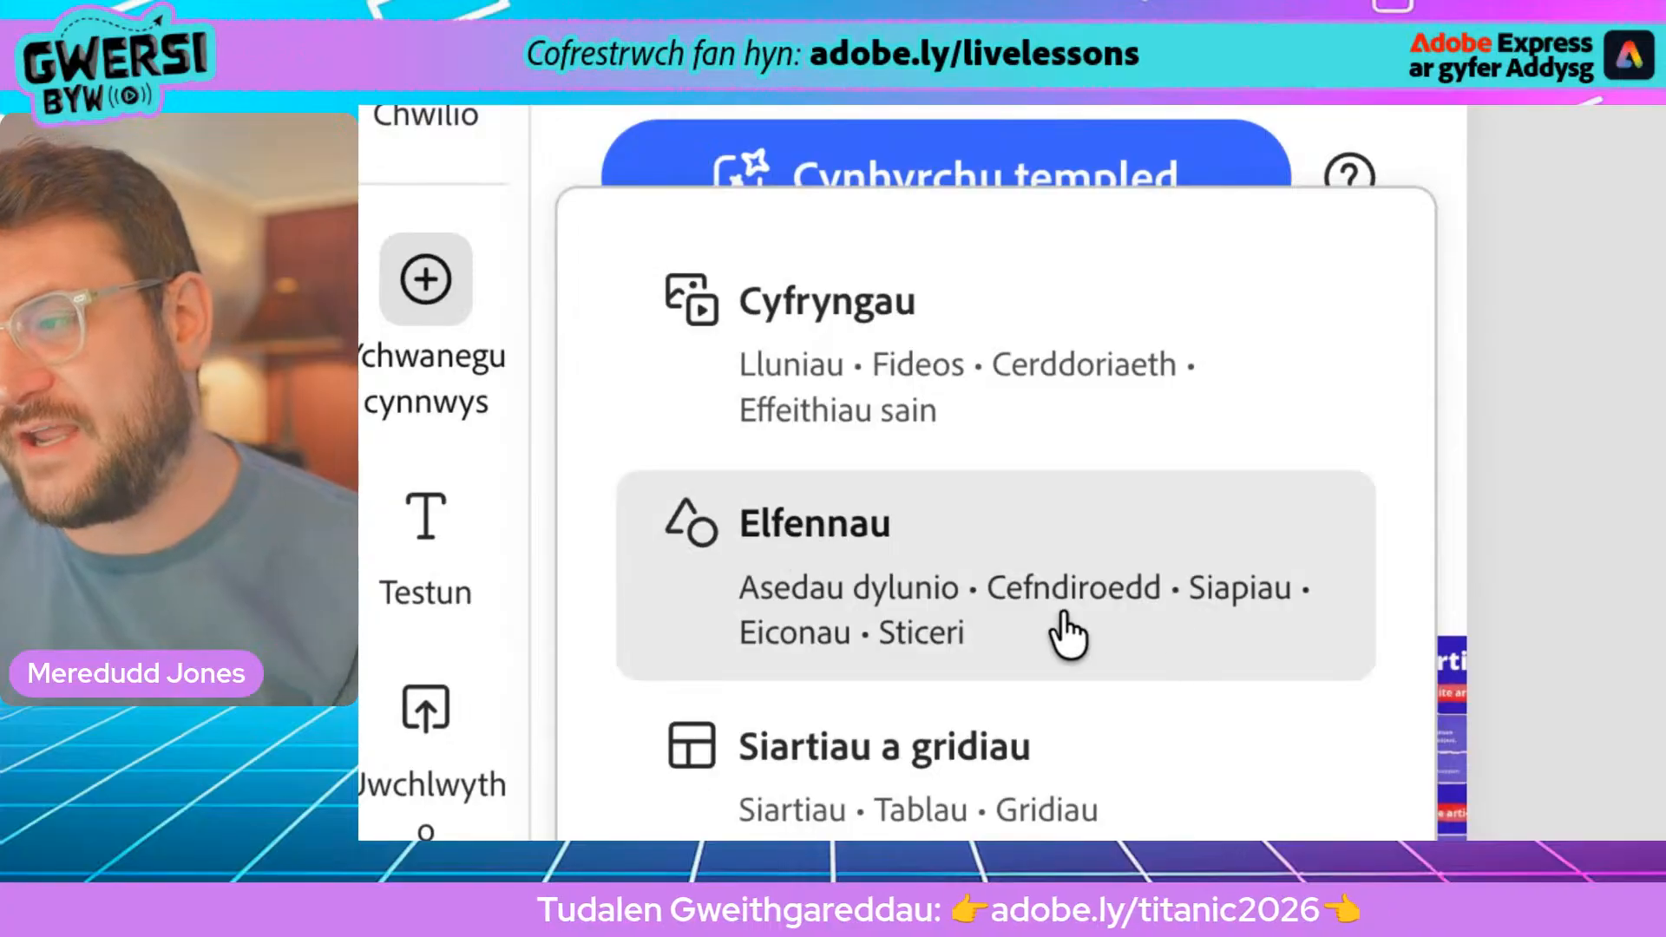
left_click(846, 560)
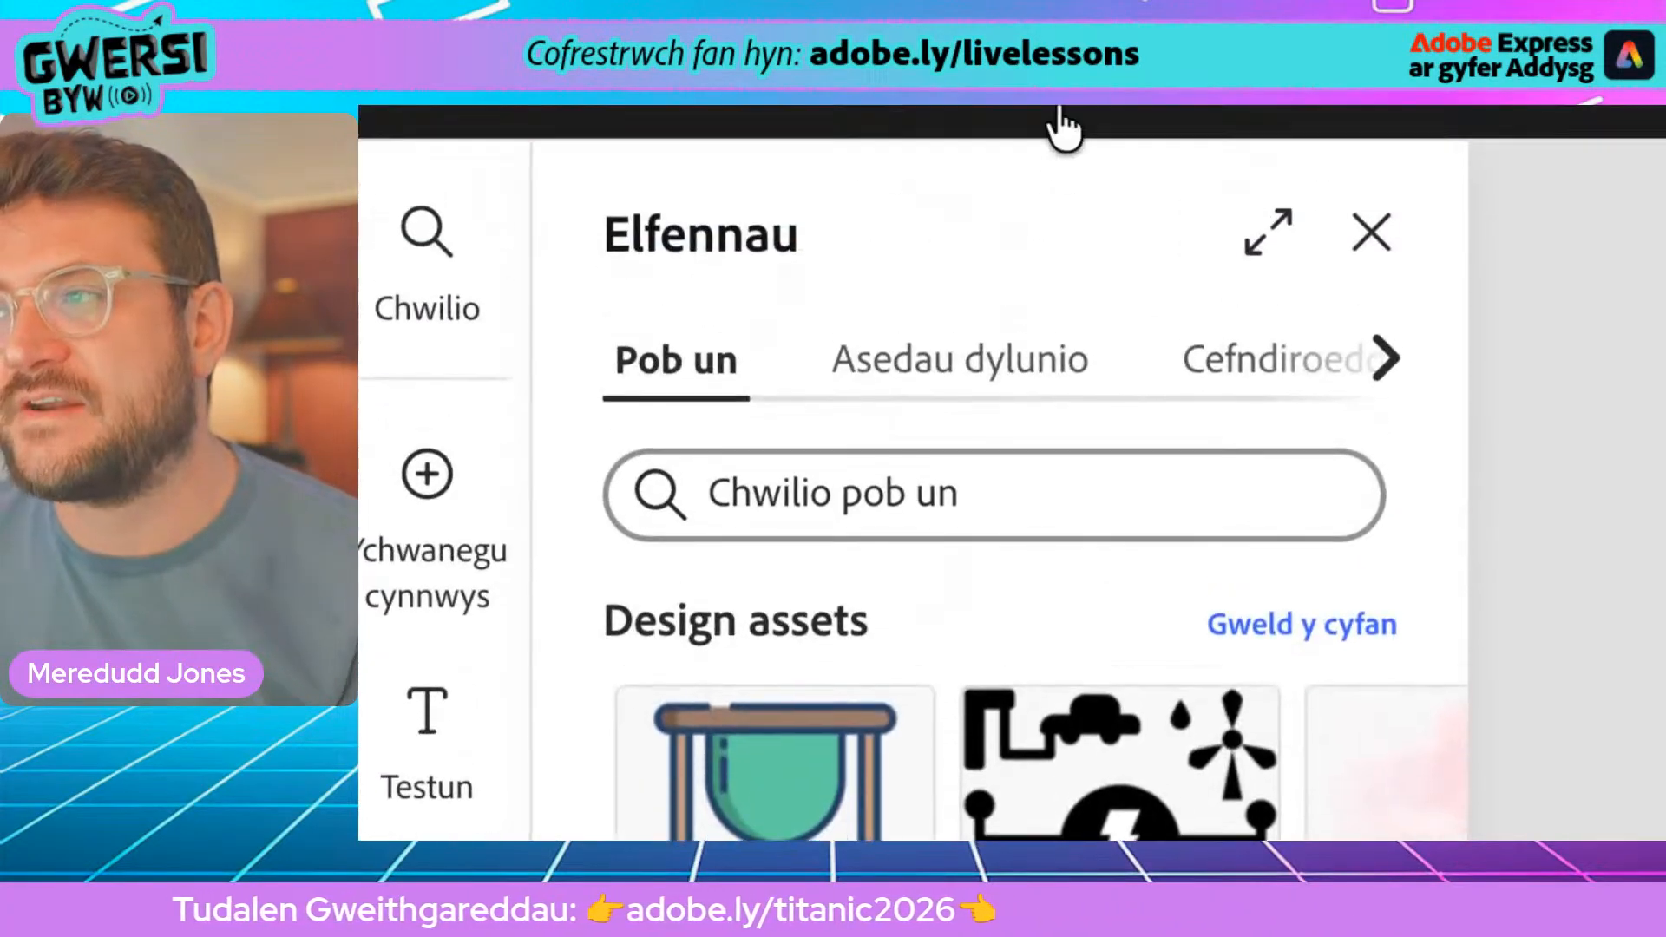
left_click(1274, 382)
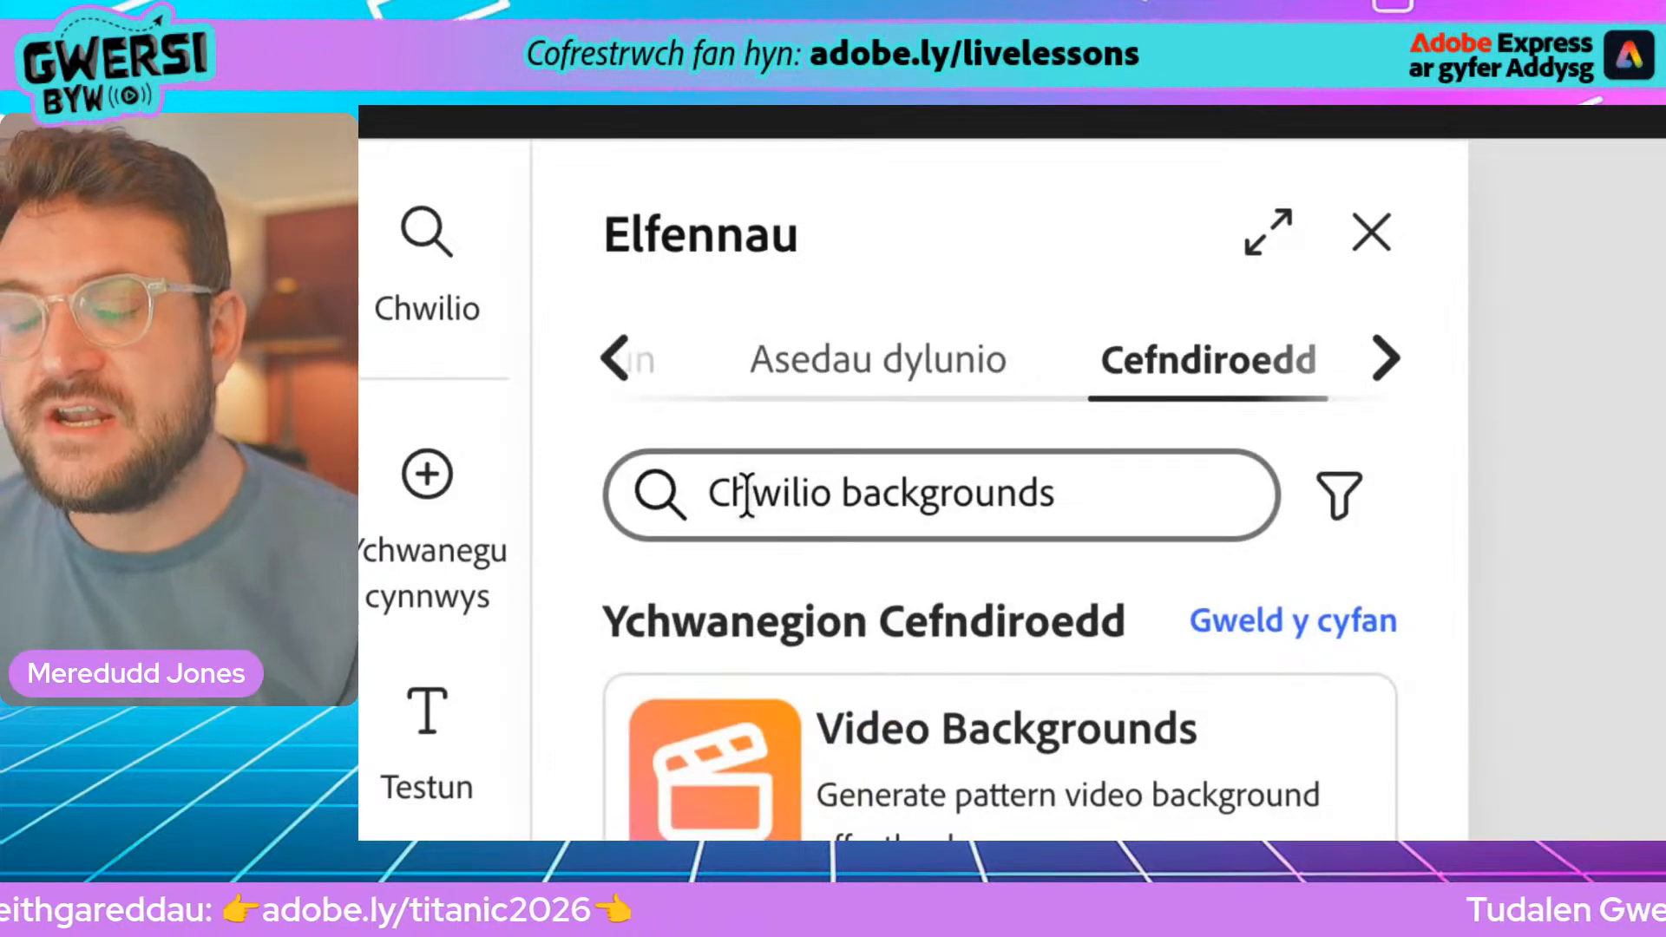
Step: Search the Cefndiroedd (backgrounds) library for "dark water"
left_click(701, 498)
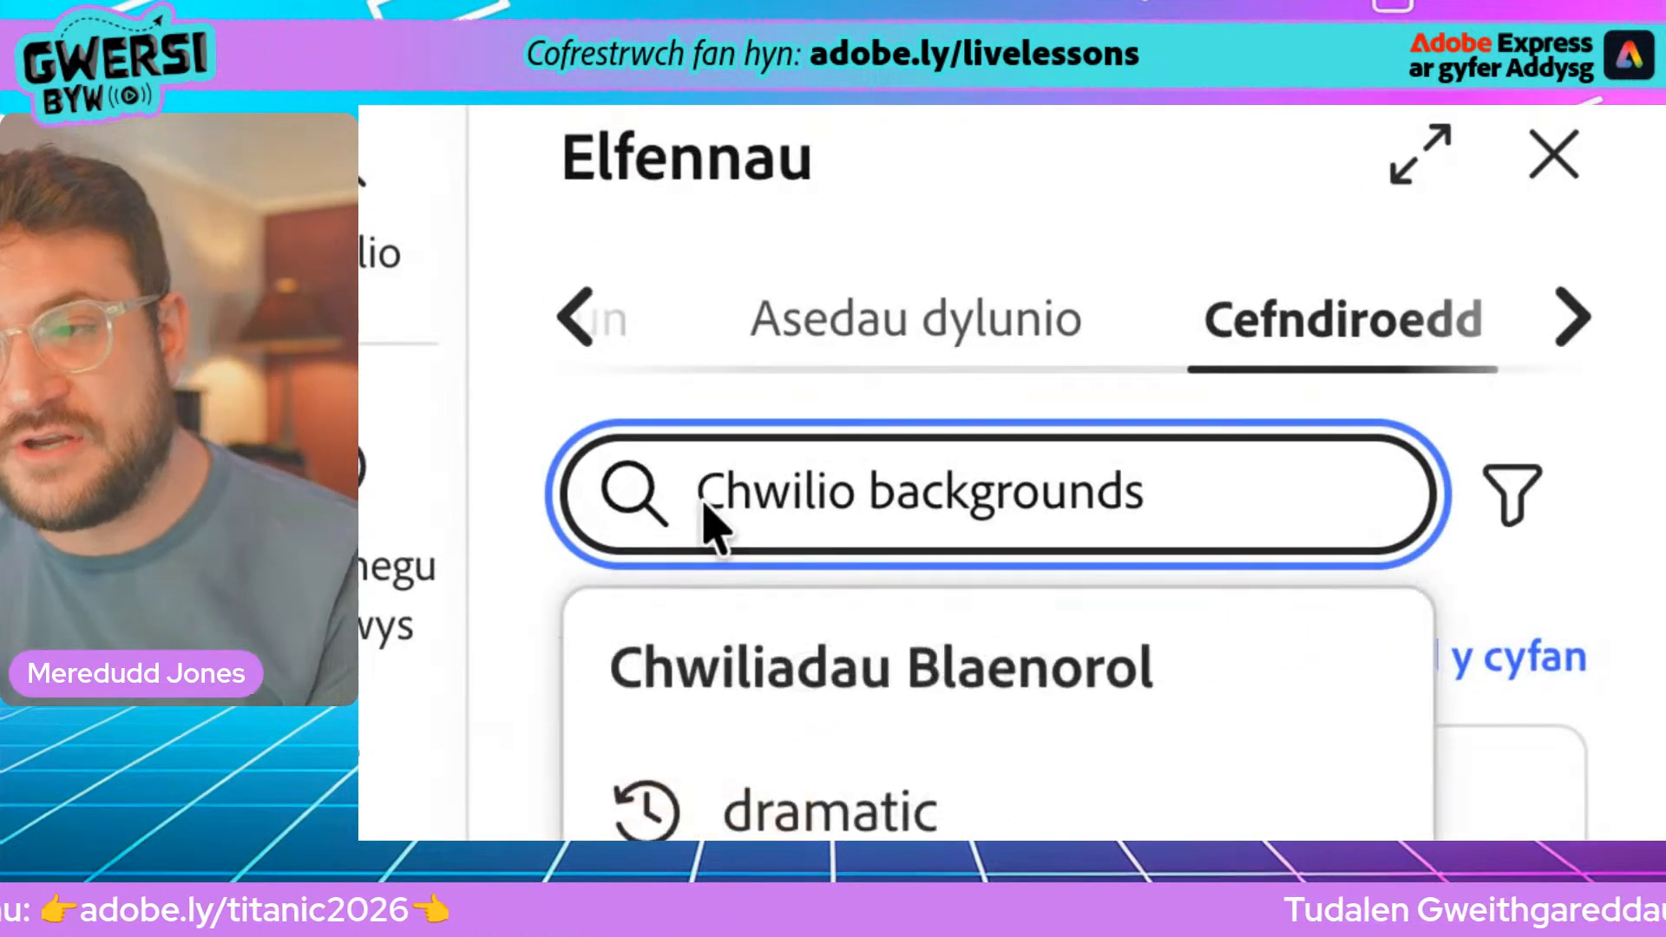
type("dark water")
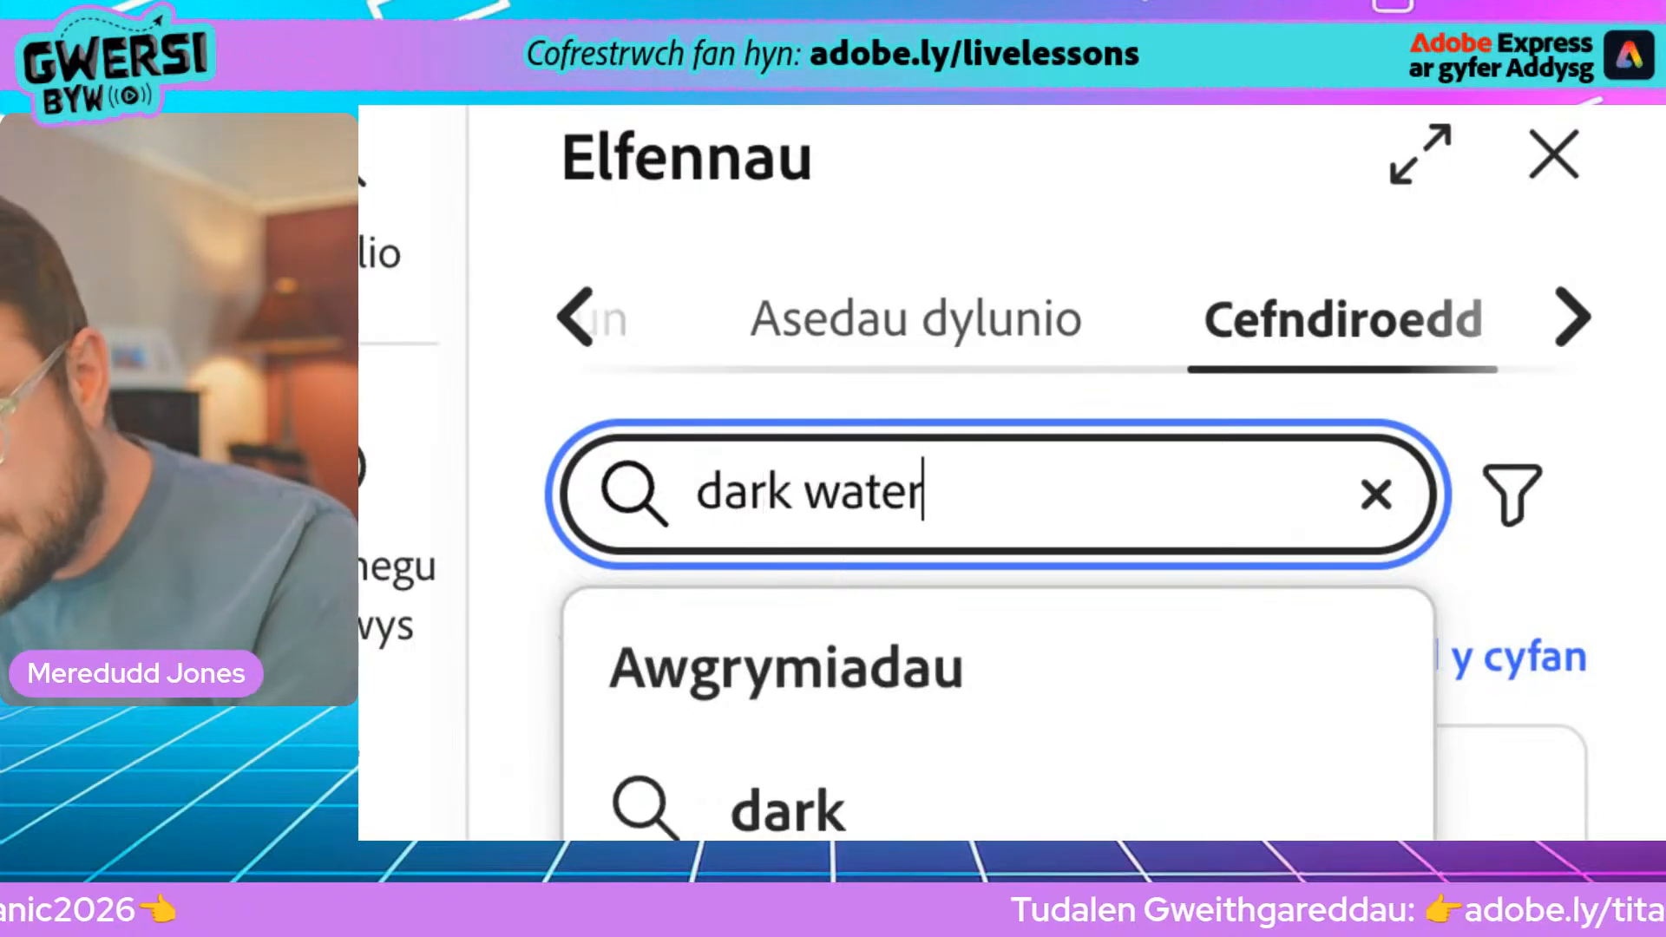
key("Return")
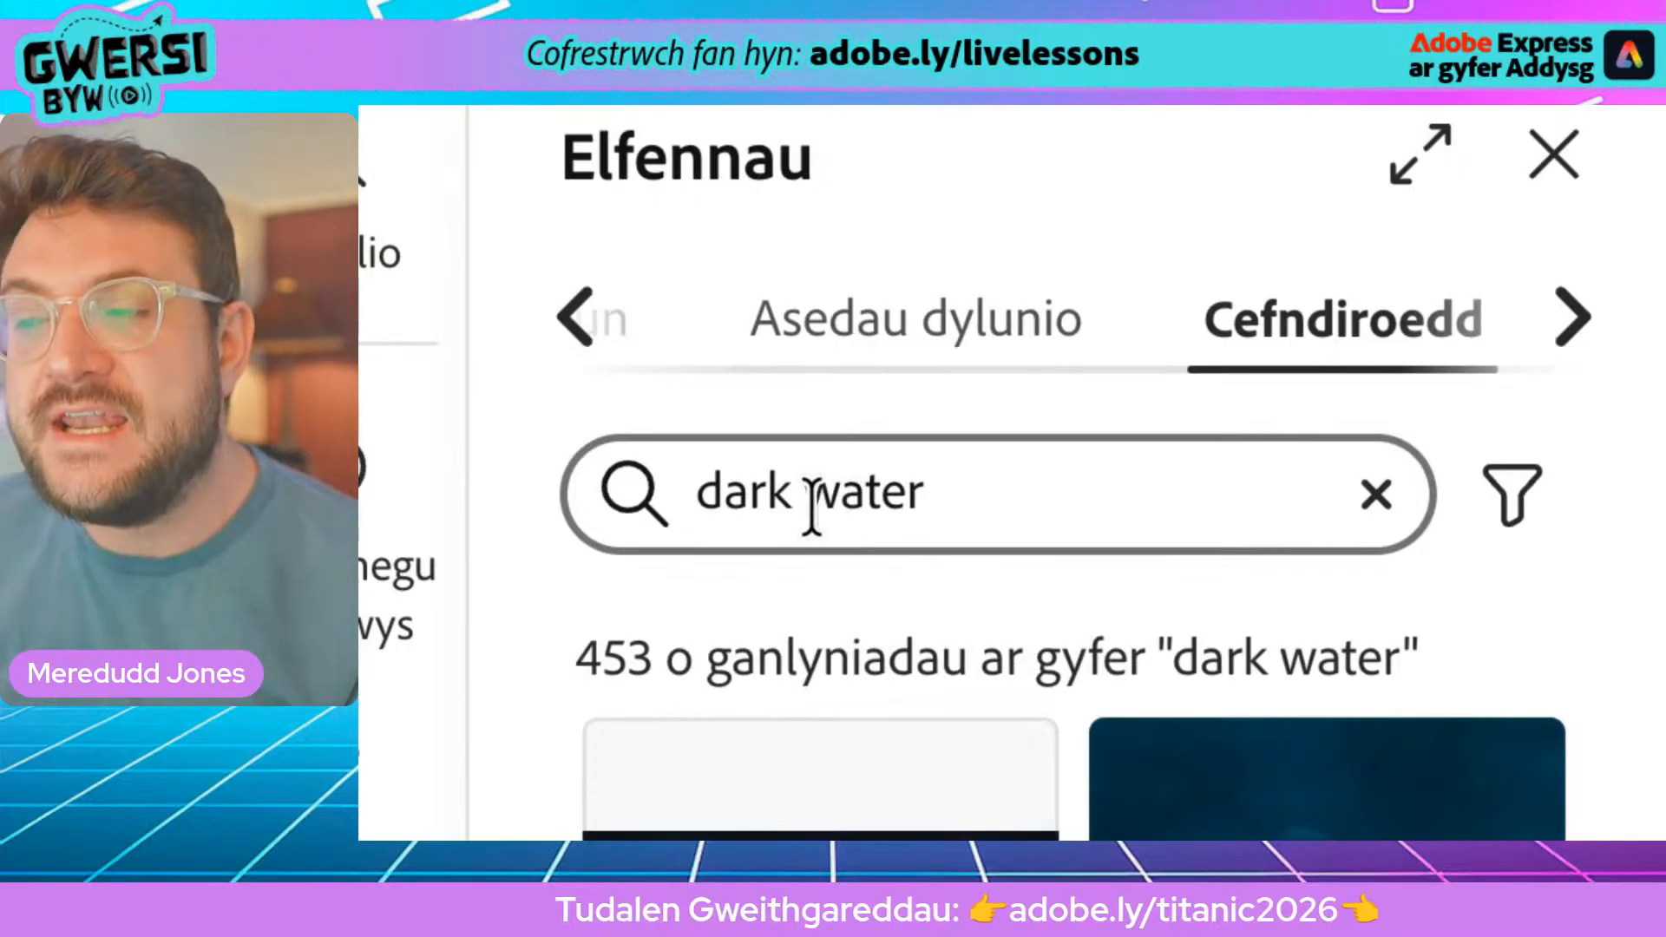
Step: Change the background search to "dark blue" and look through the backgrounds offered
double_click(838, 498)
type("blue")
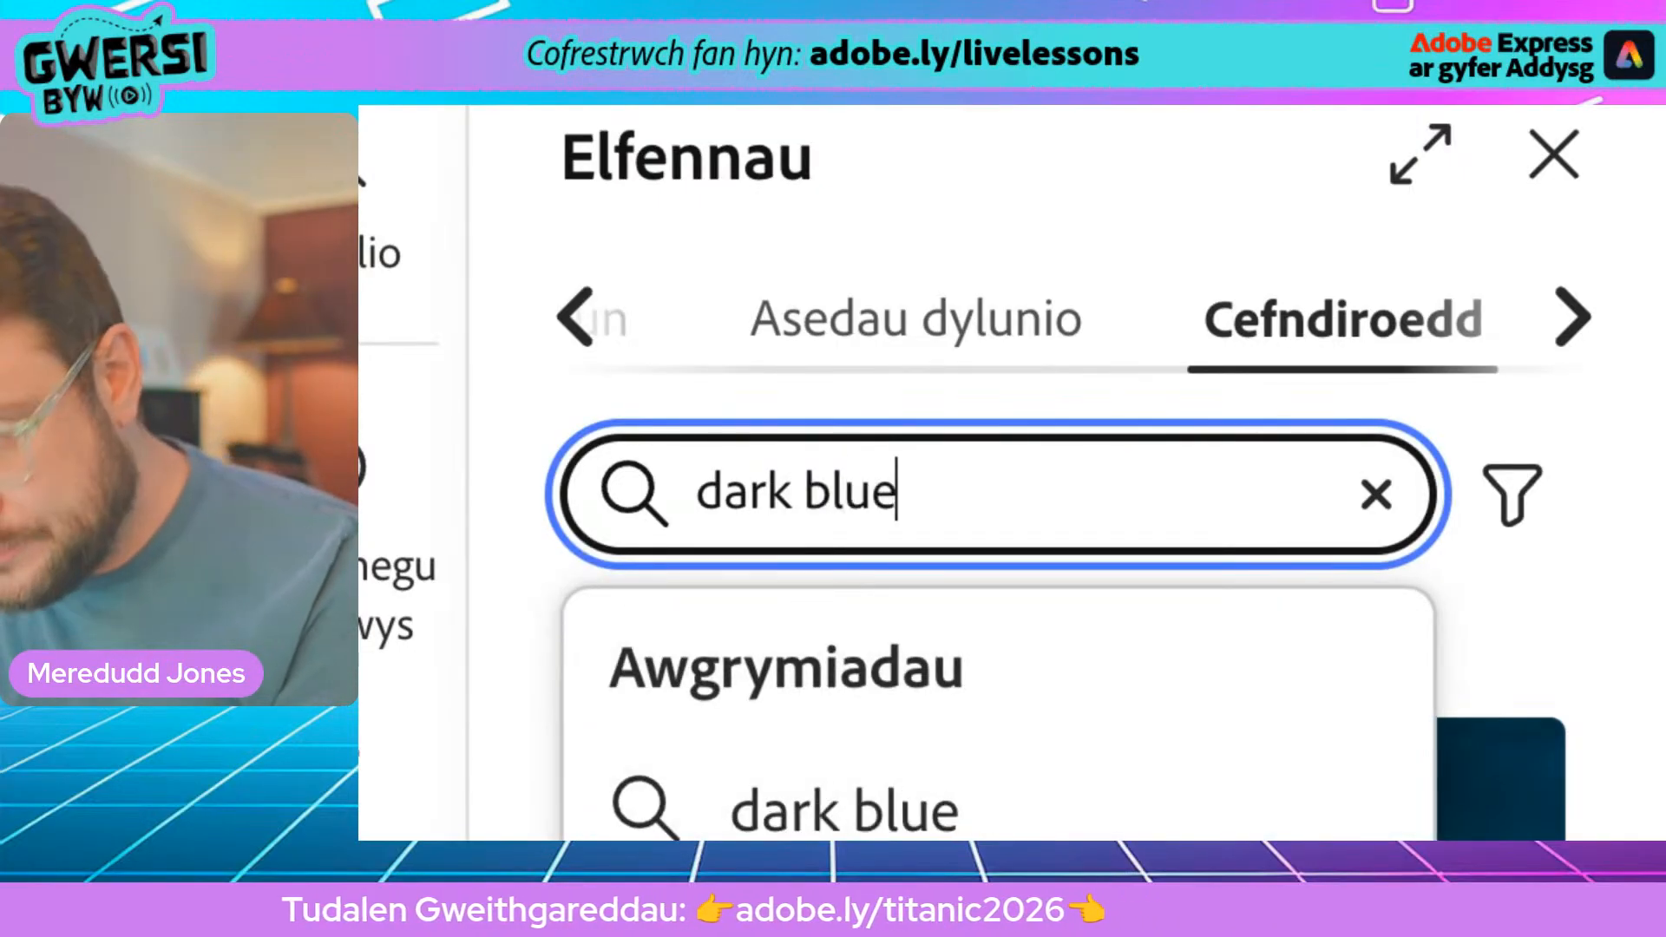
key("Return")
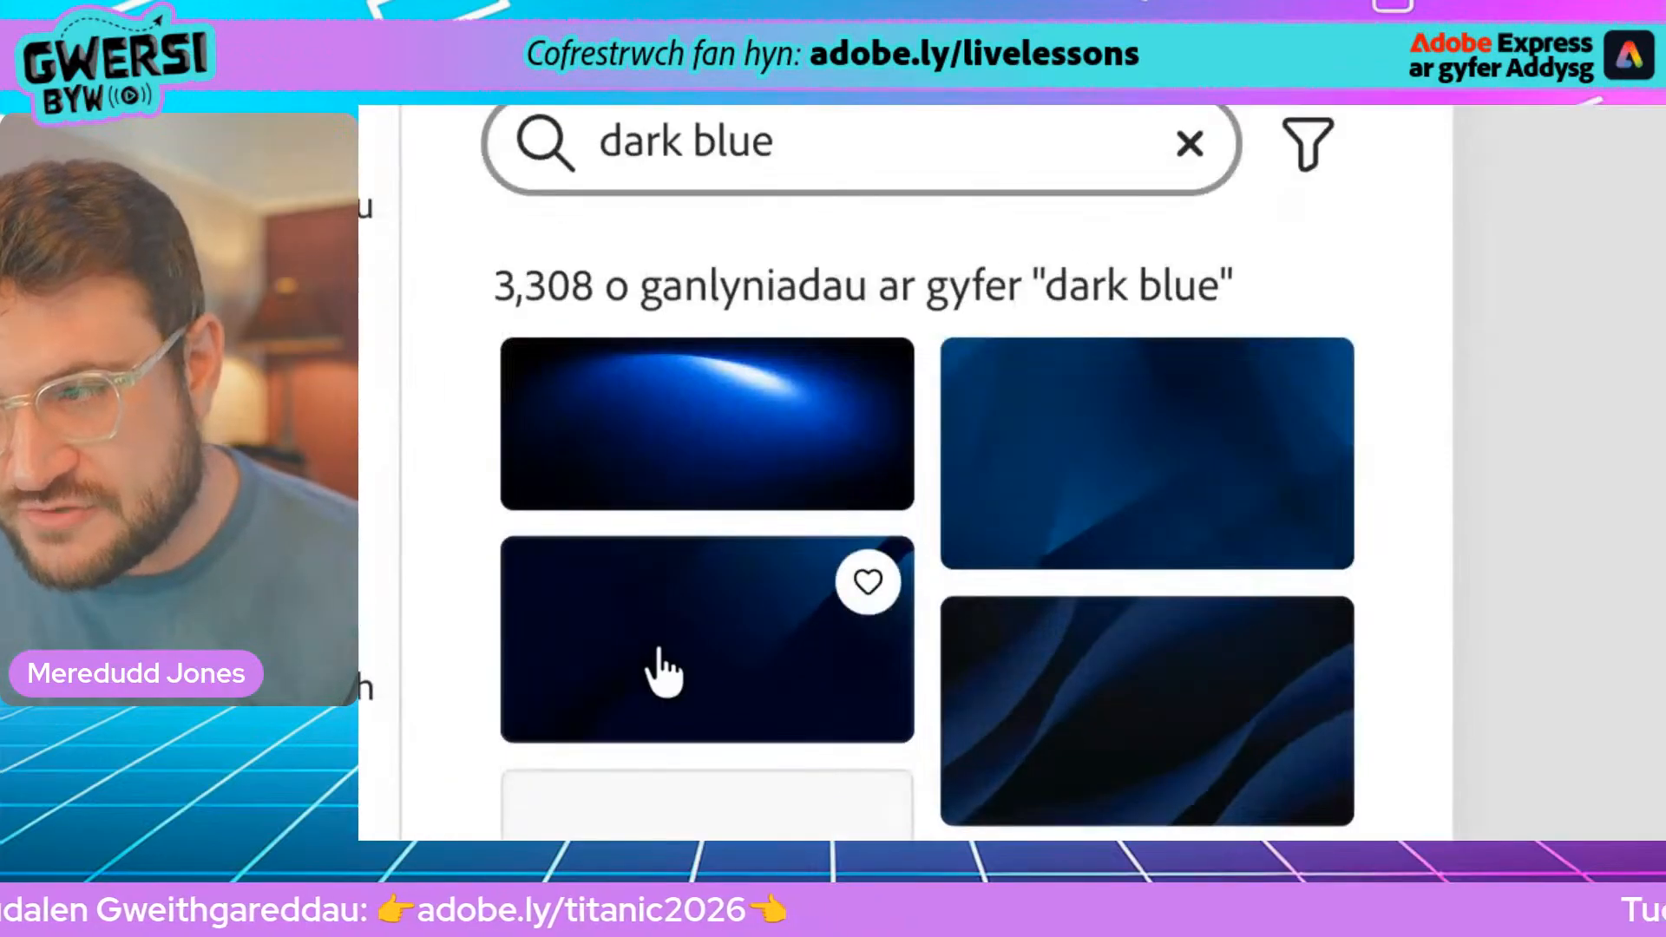
scroll(660, 816, "down", 2)
scroll(659, 649, "down", 2)
scroll(659, 649, "up", 2)
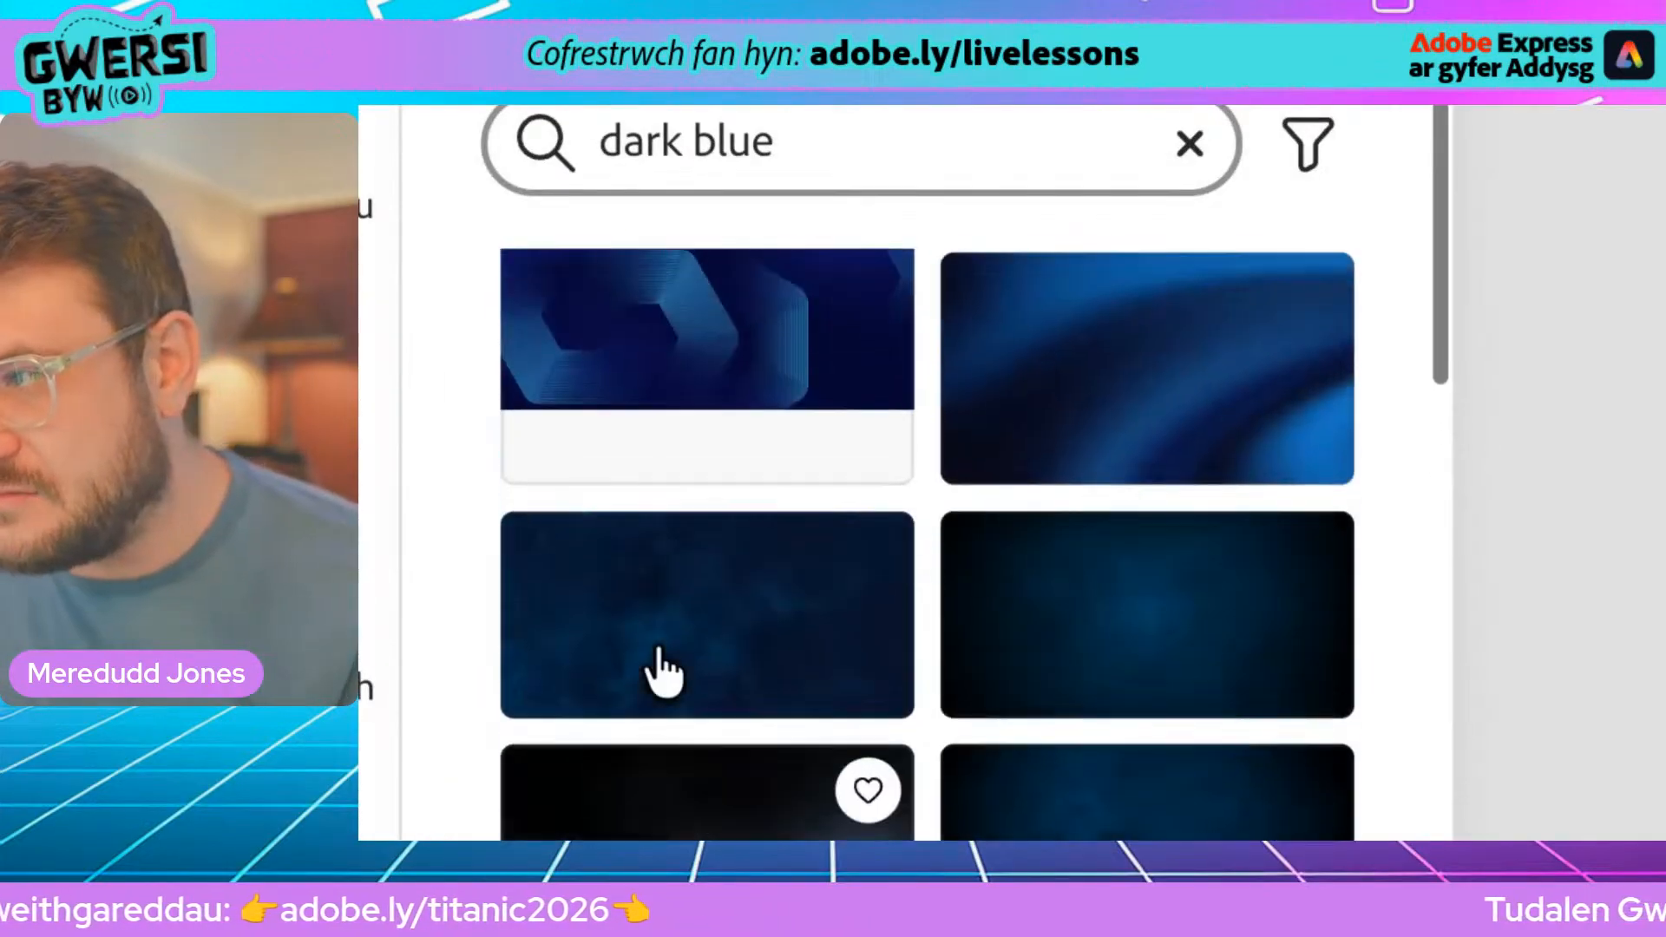
scroll(660, 649, "up", 3)
scroll(688, 173, "up", 2)
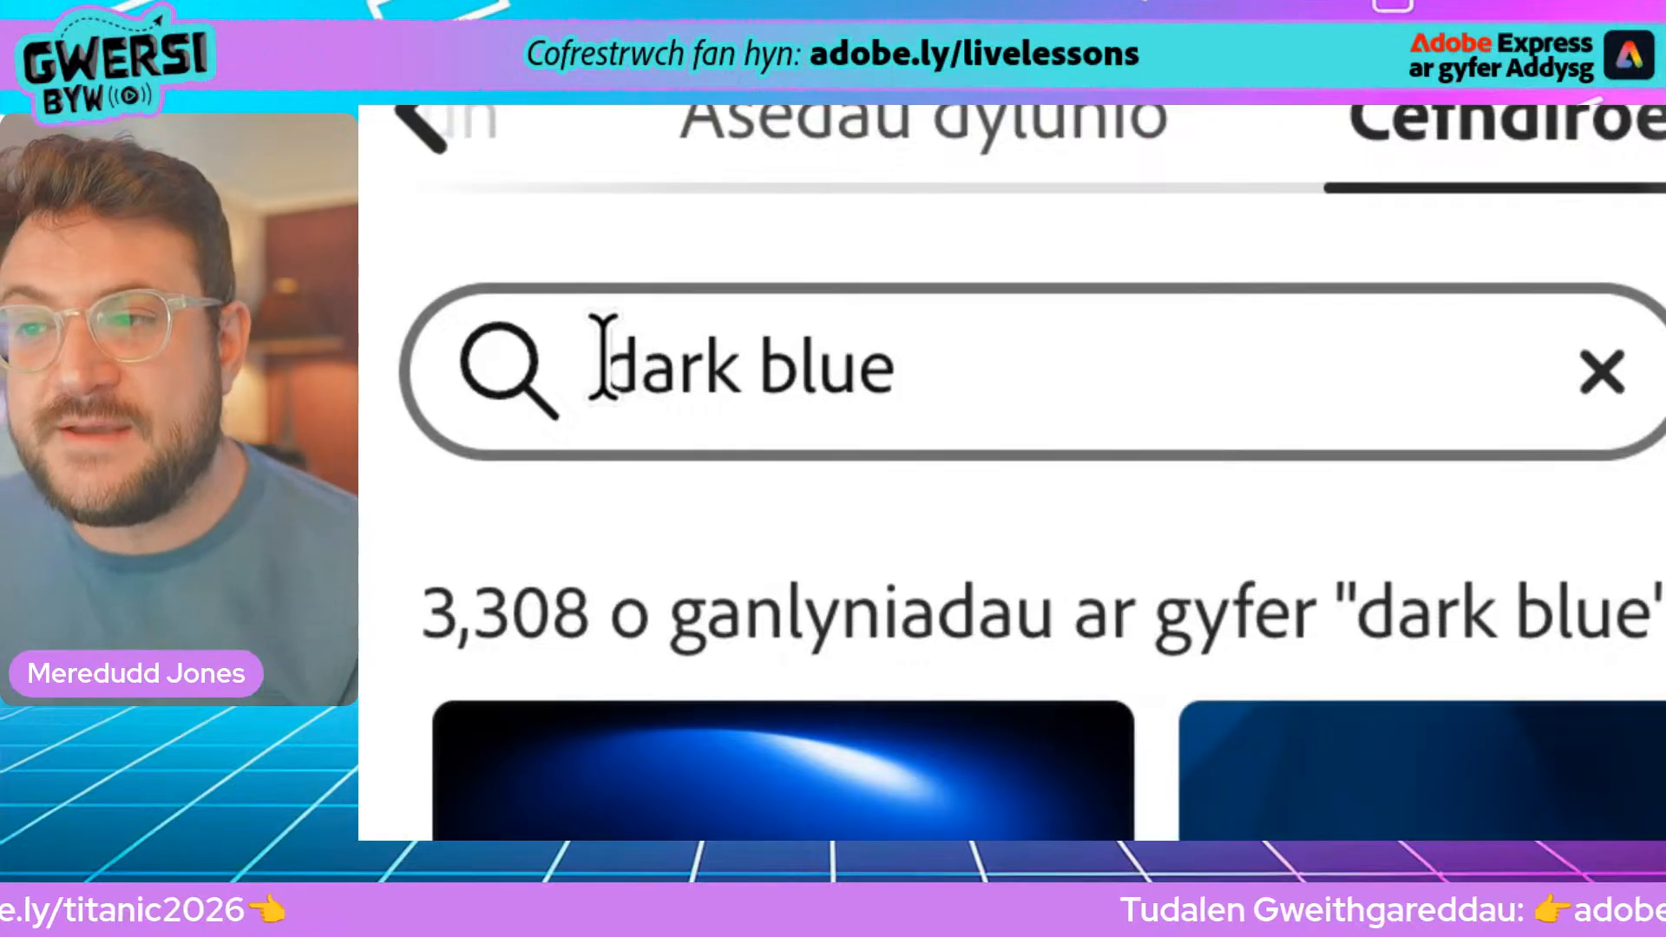
Step: Change the background search to "dark waves"
left_click_drag(798, 376, 602, 375)
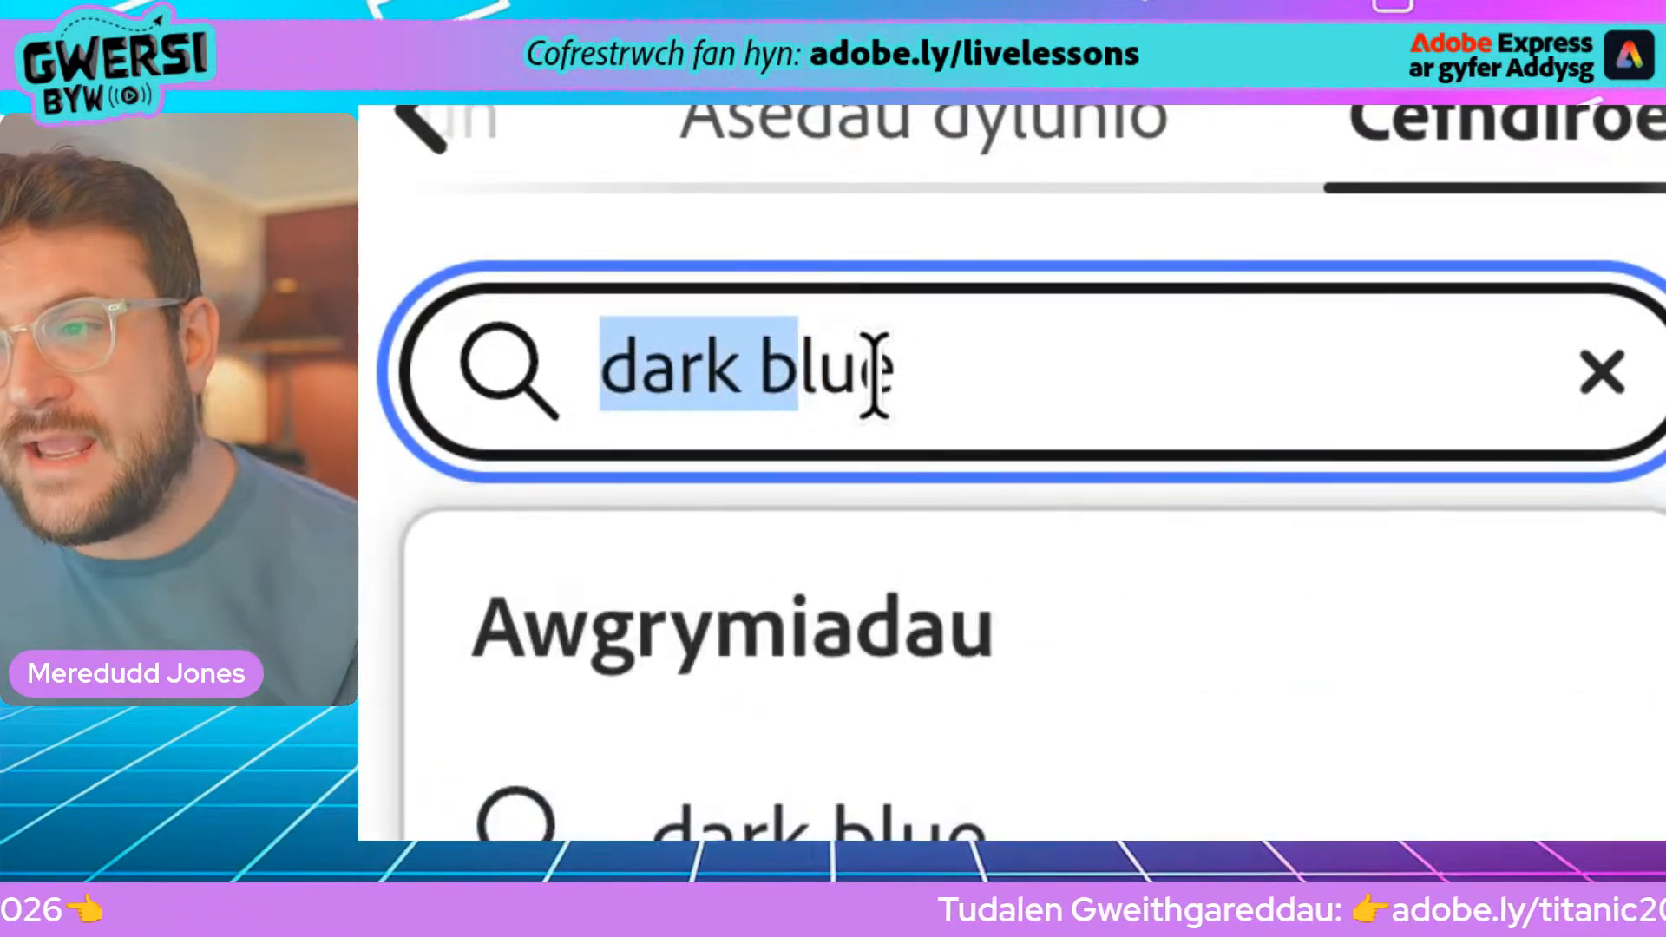
double_click(850, 373)
type("waves")
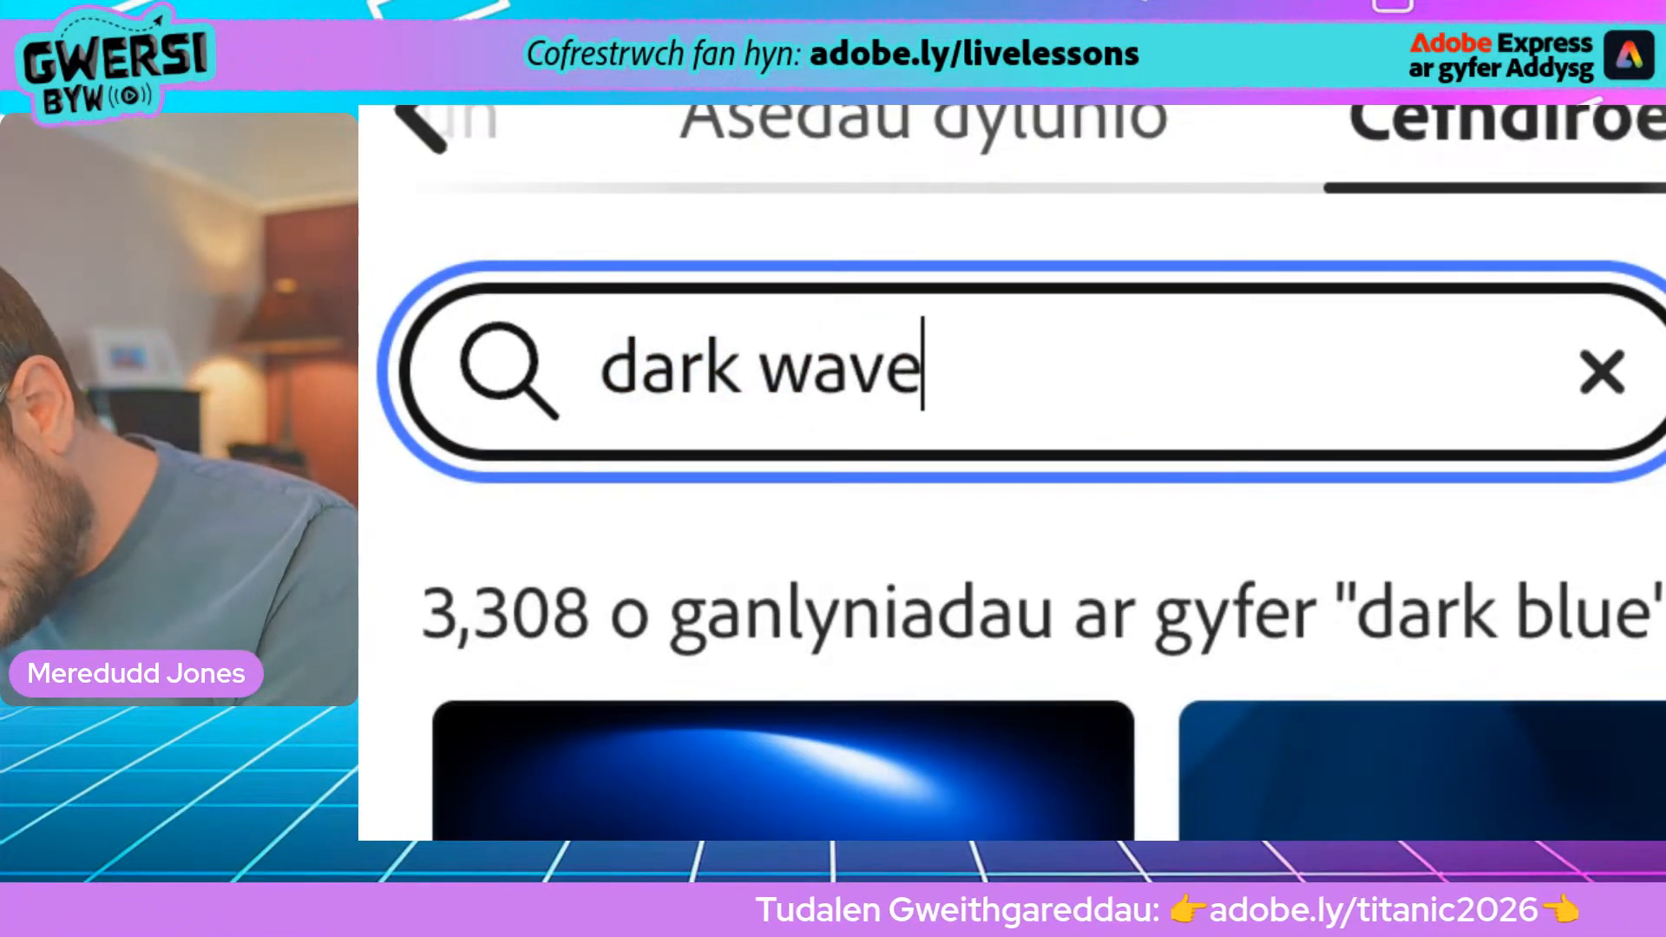
key("Return")
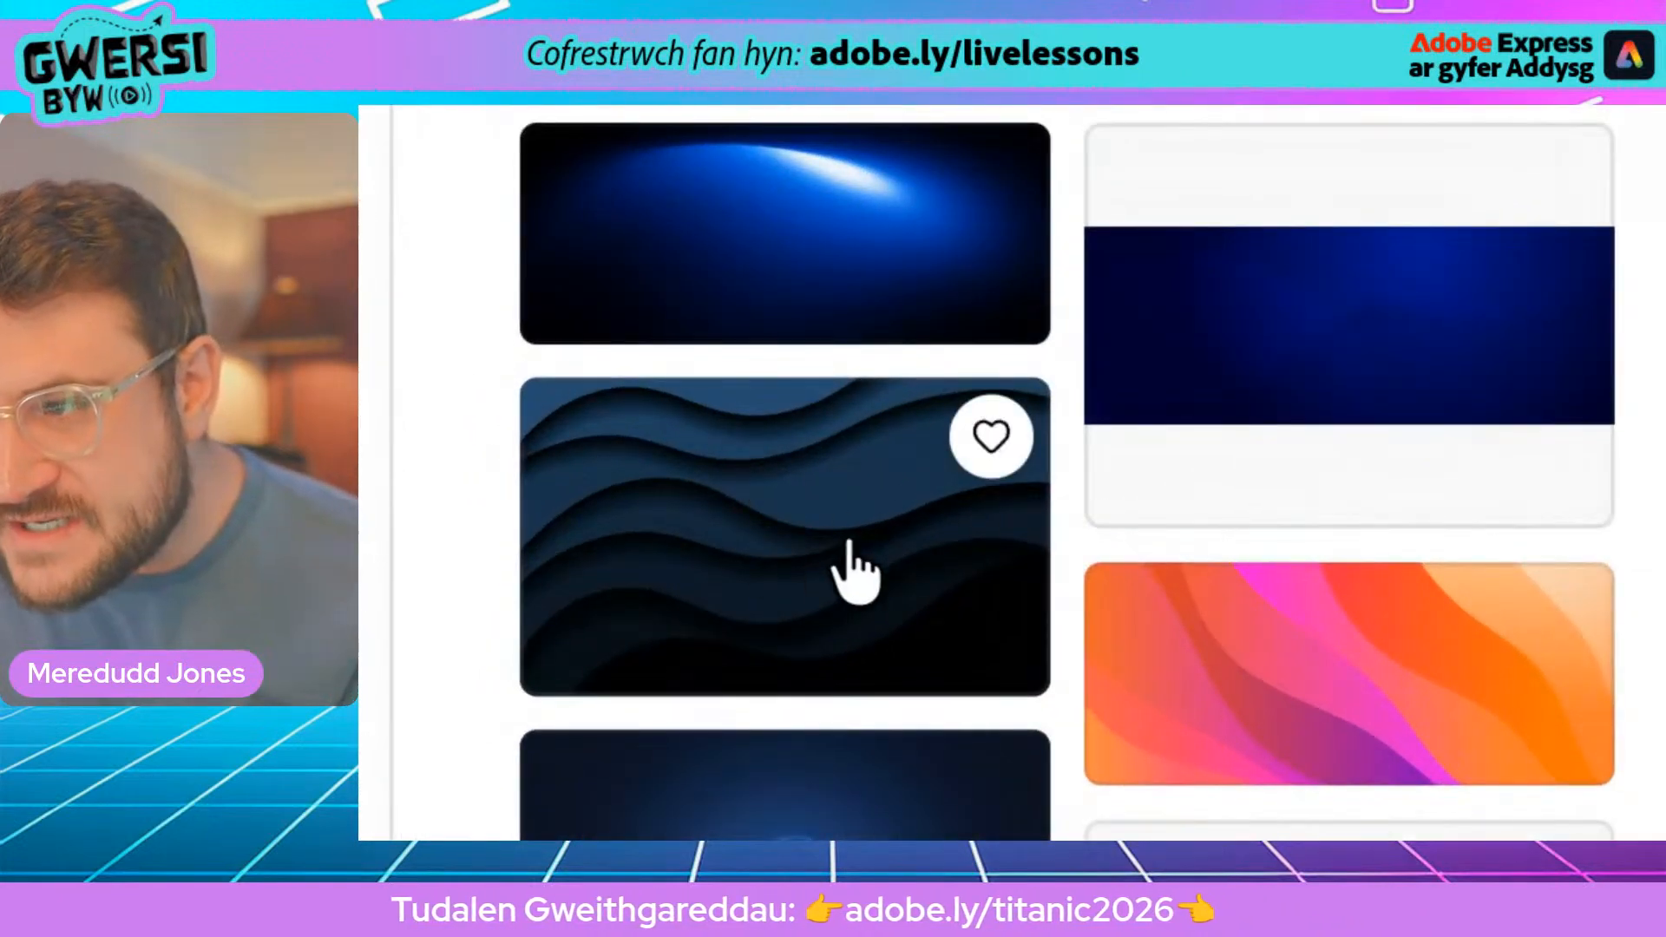
Step: Look through the wave backgrounds and apply the dark blue layered-waves design to the poster
scroll(559, 574, "down", 2)
scroll(776, 583, "down", 2)
scroll(1227, 483, "down", 8)
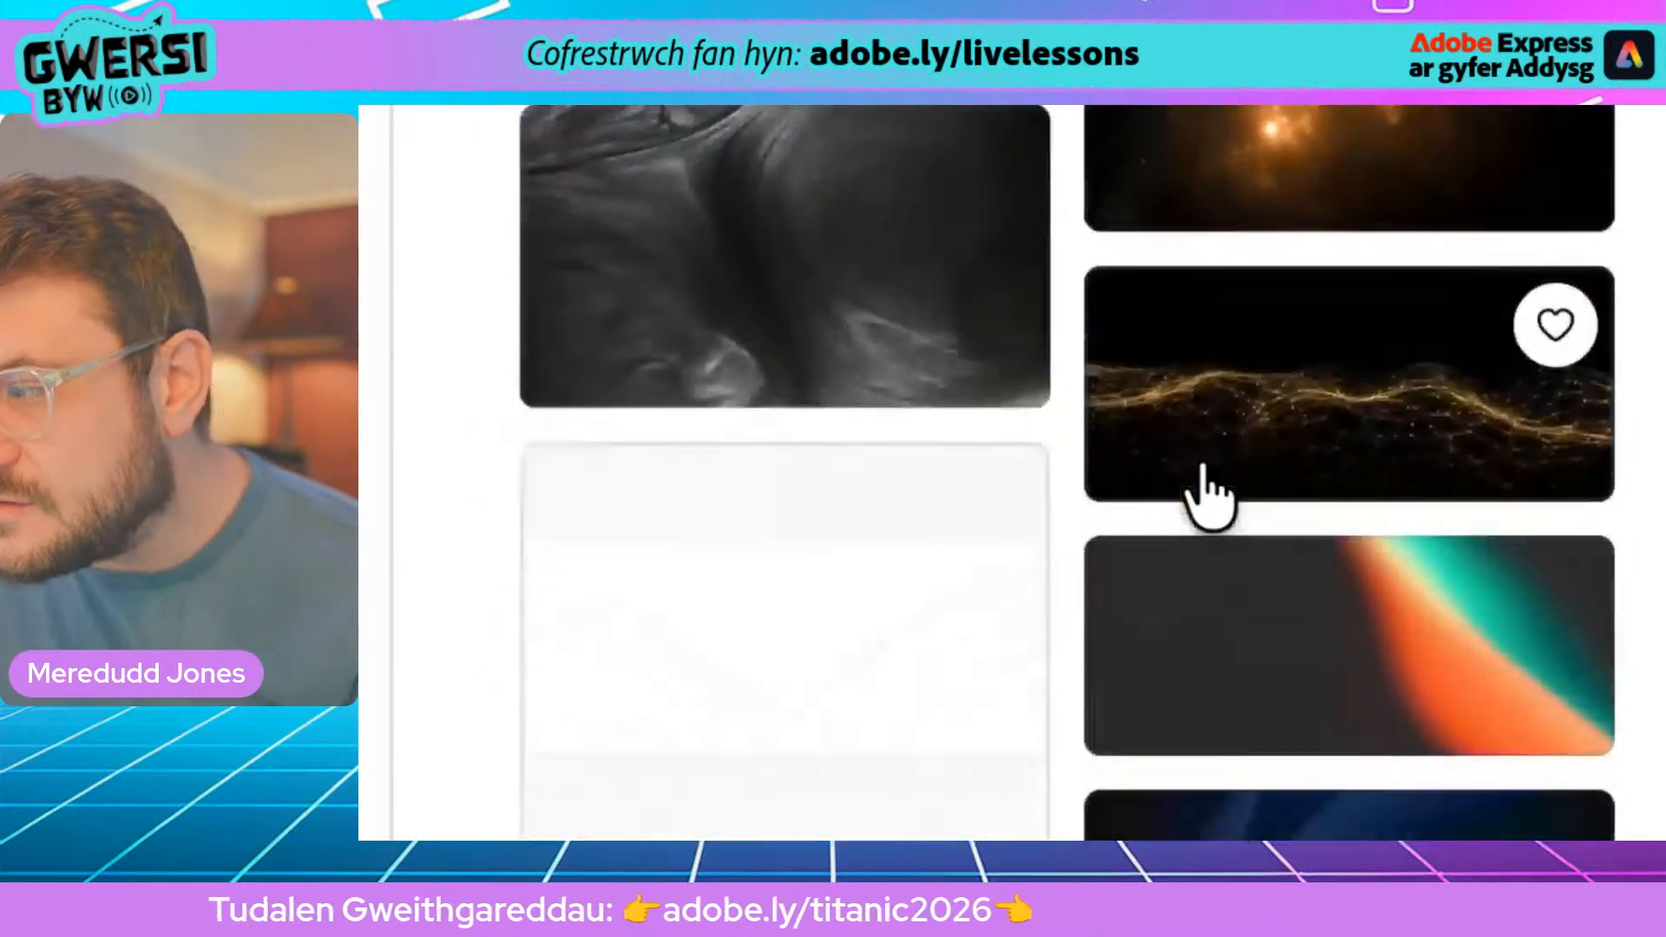
scroll(1204, 473, "down", 4)
scroll(1203, 473, "up", 4)
scroll(1206, 474, "down", 6)
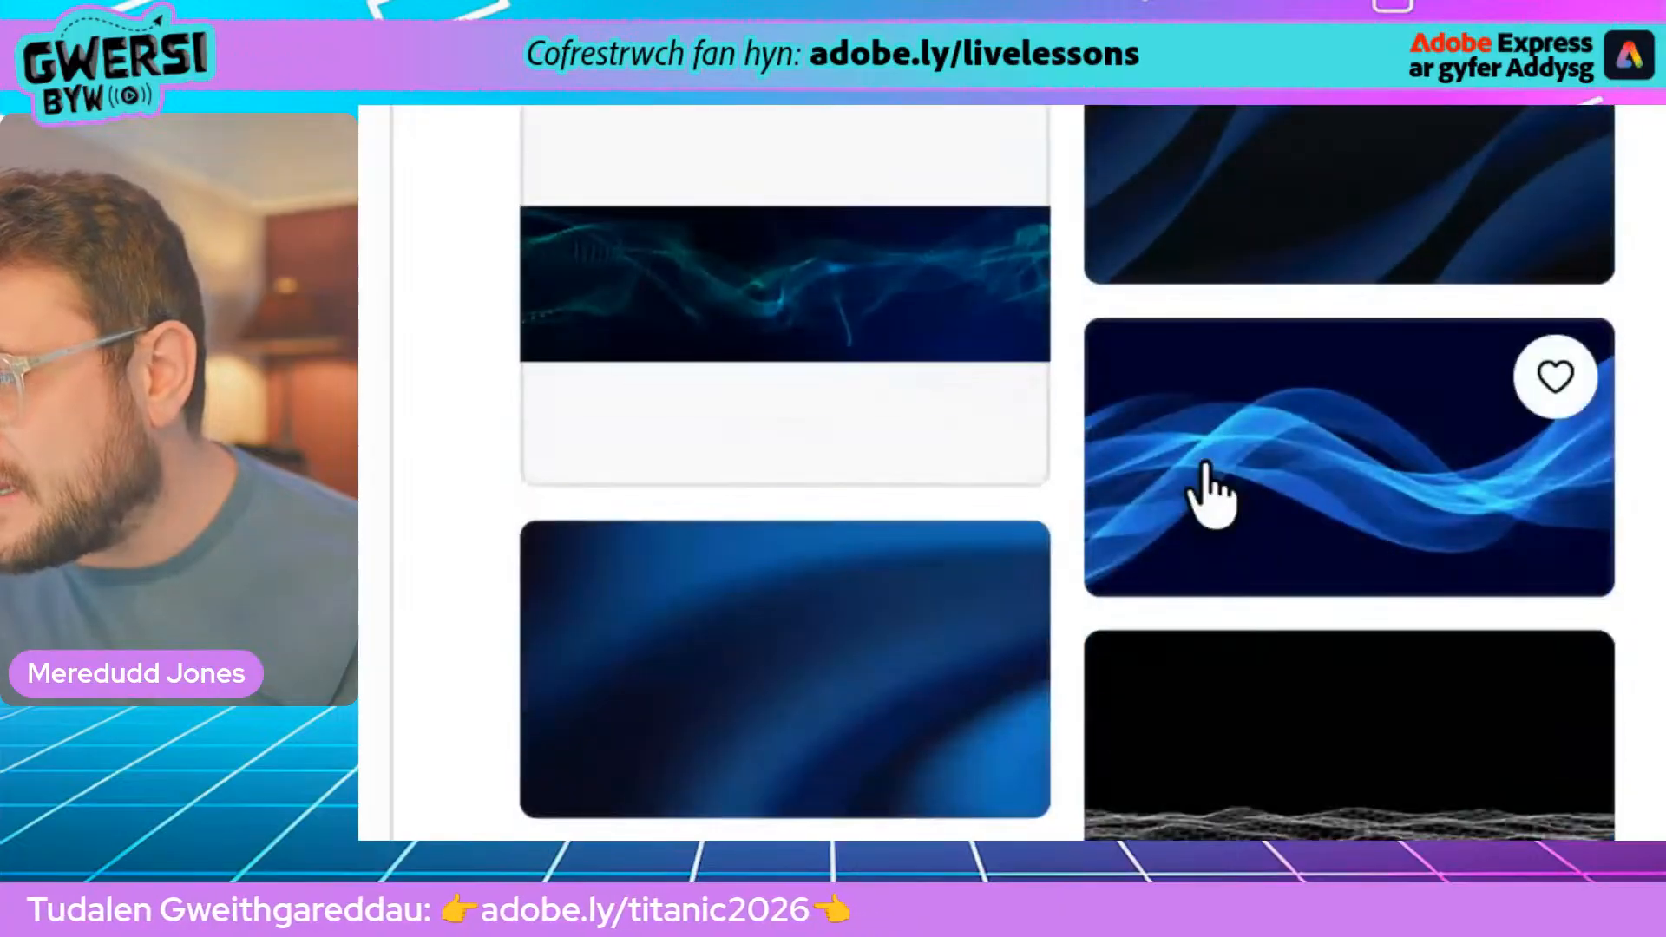
scroll(863, 465, "down", 1)
scroll(863, 460, "down", 5)
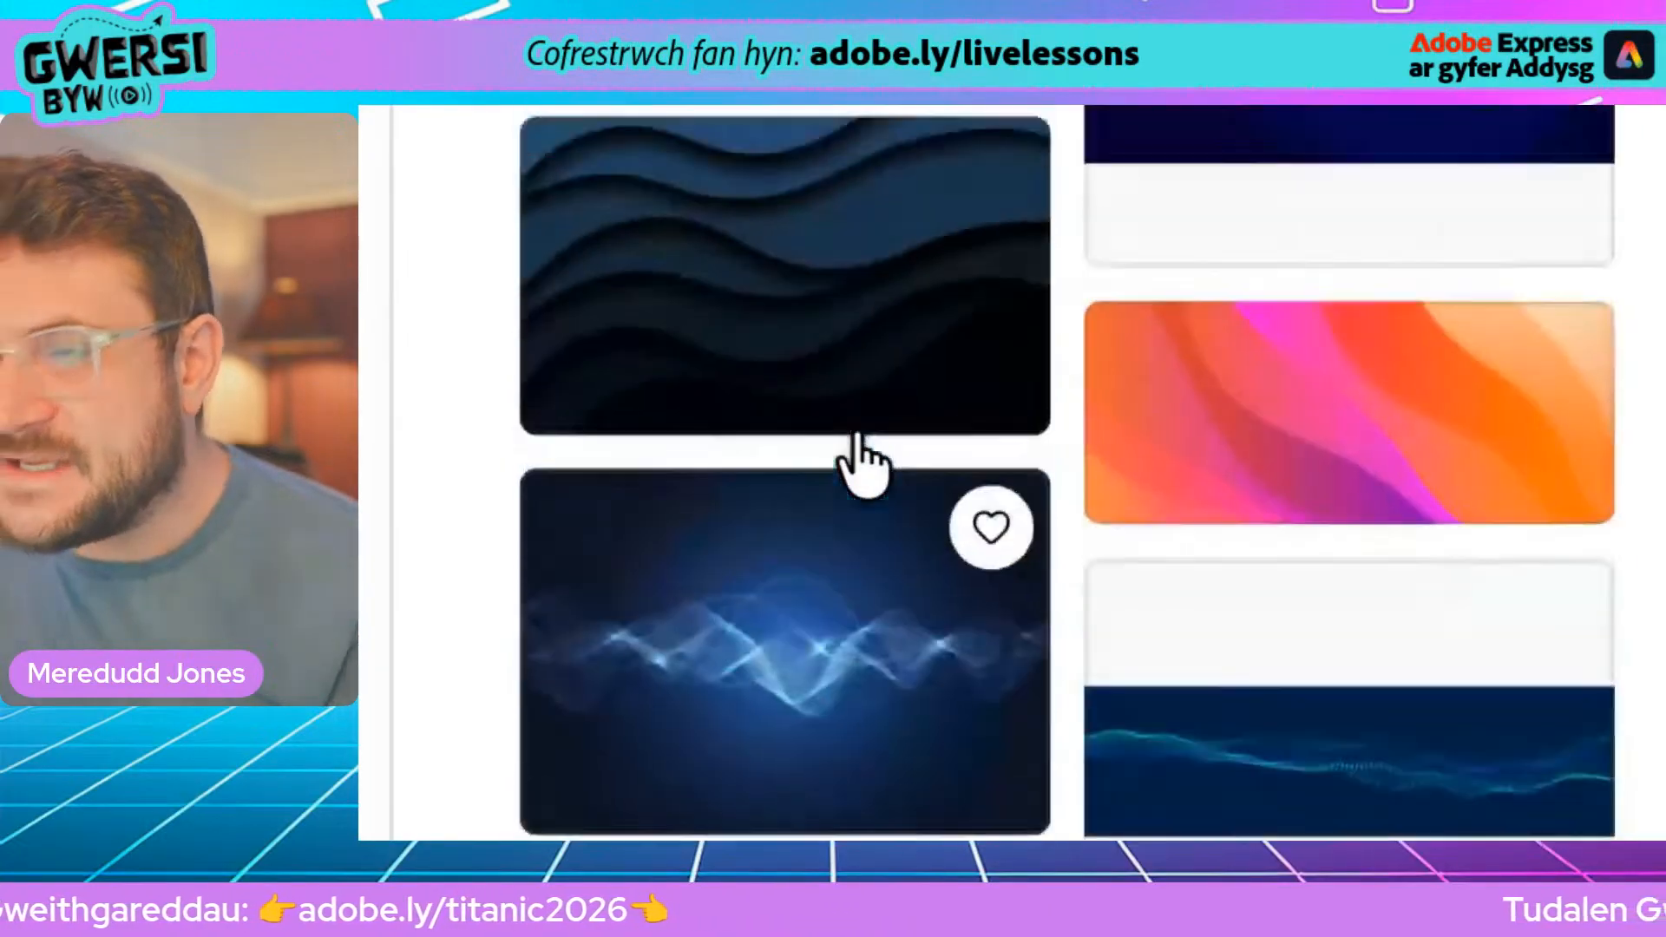
scroll(863, 462, "up", 3)
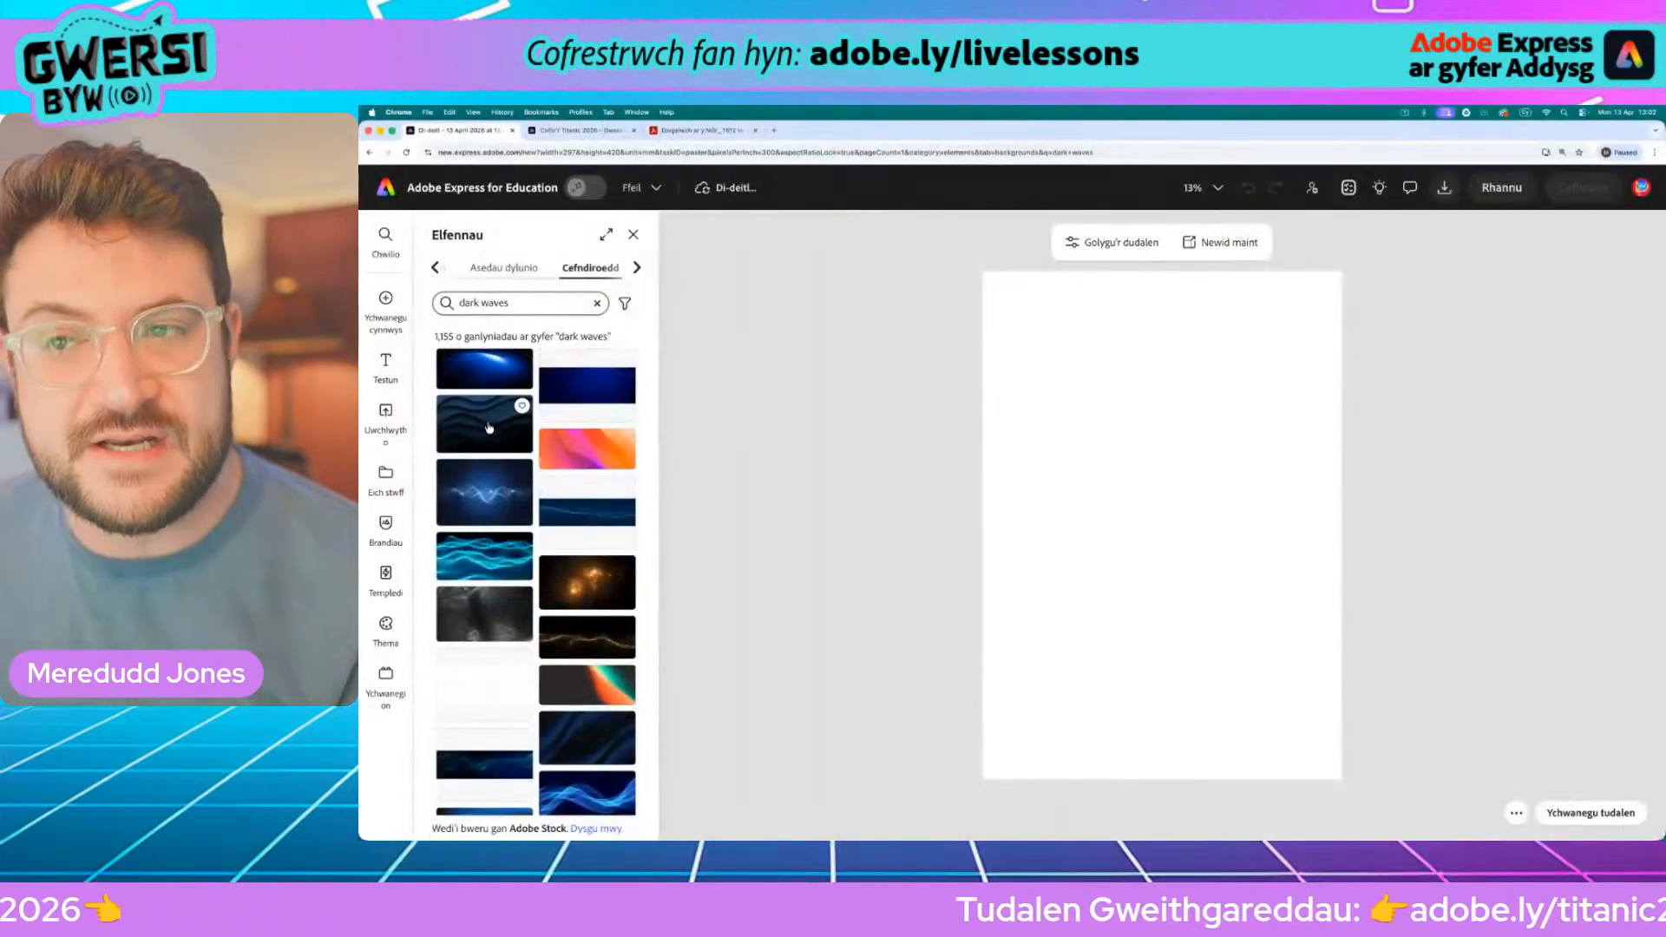
left_click(490, 427)
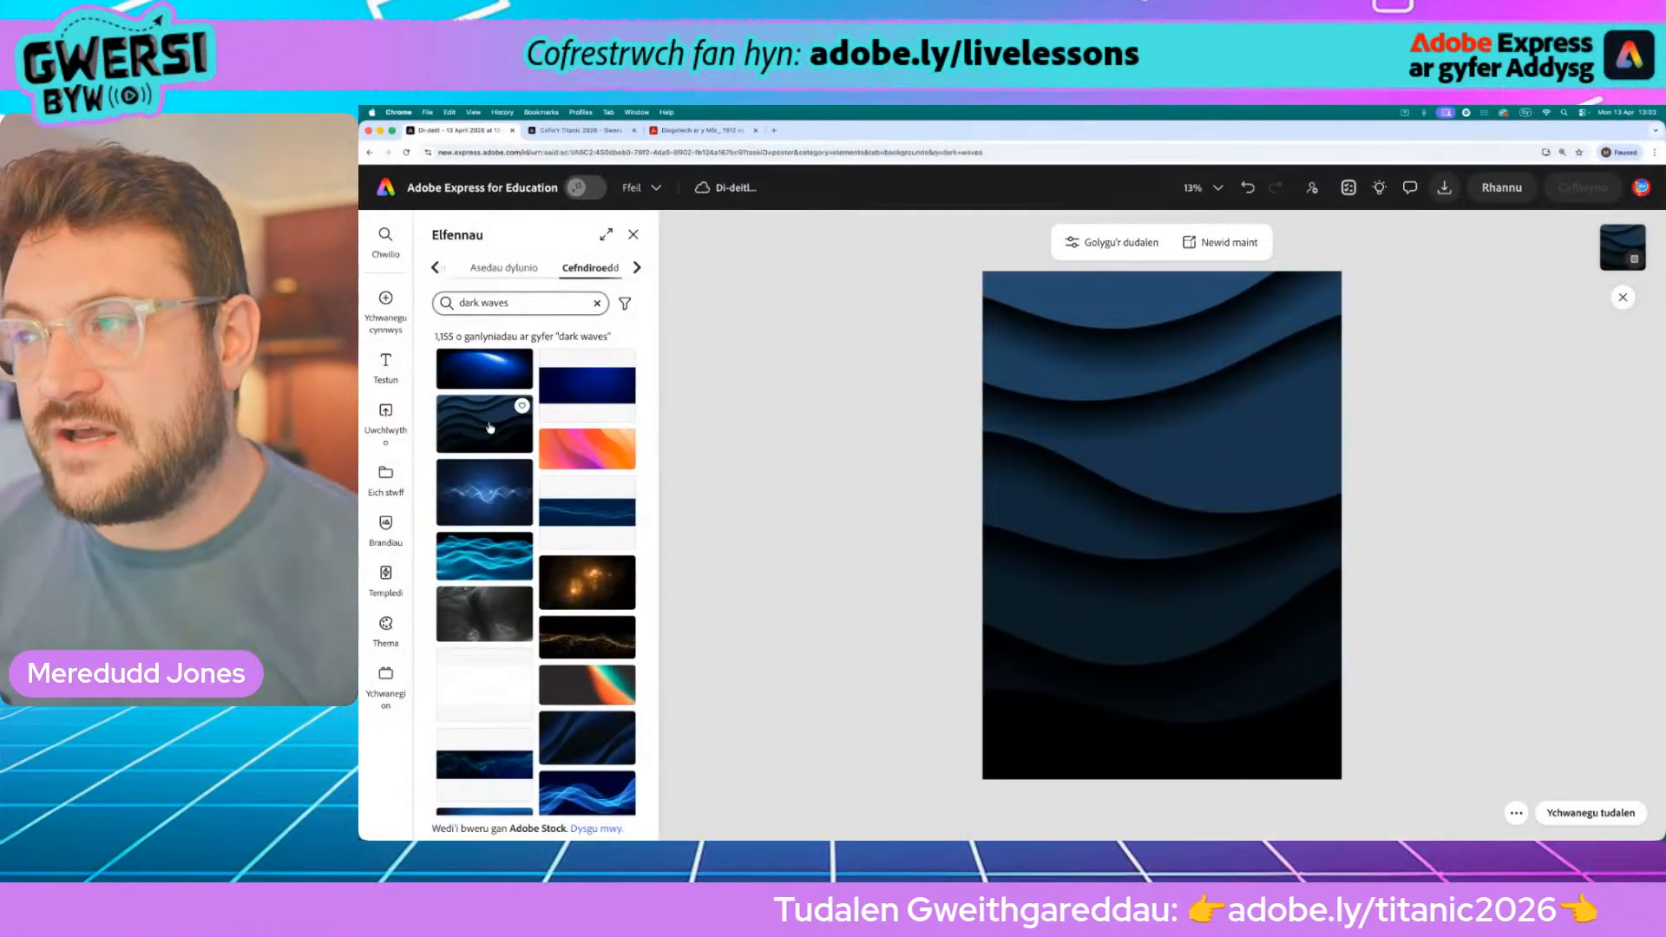
Step: Try out other backgrounds from the "dark waves" results on the poster, including the plain blue, black swirl and blurred blue designs
left_click(478, 383)
left_click(467, 450)
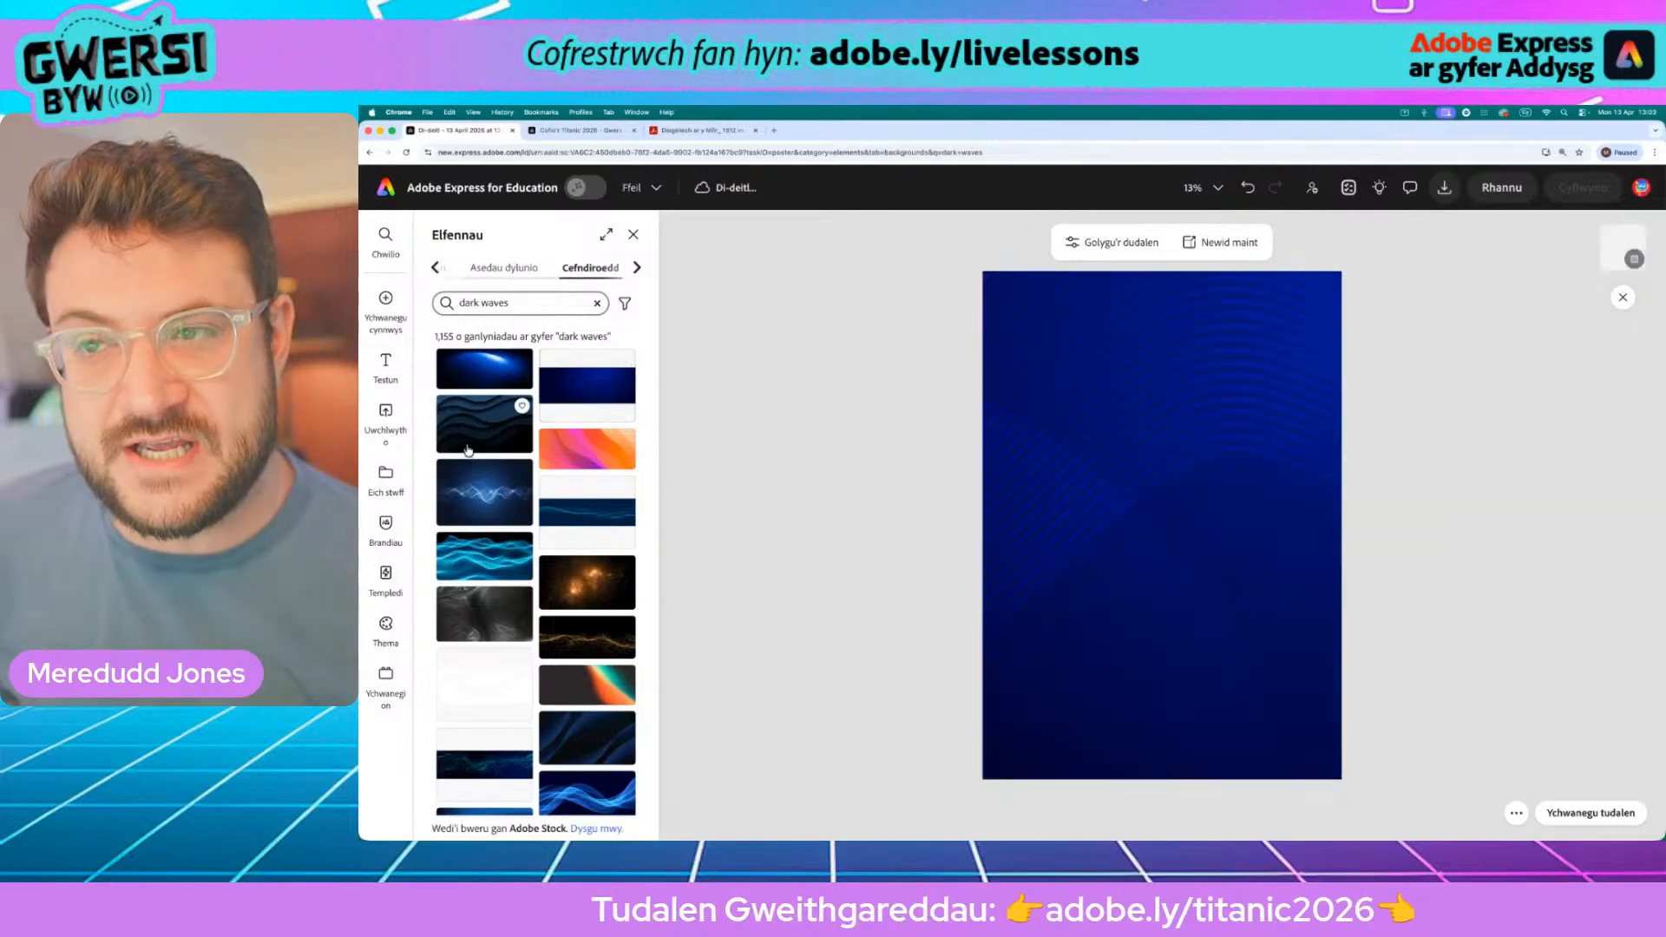
left_click(499, 424)
left_click(580, 519)
left_click(505, 516)
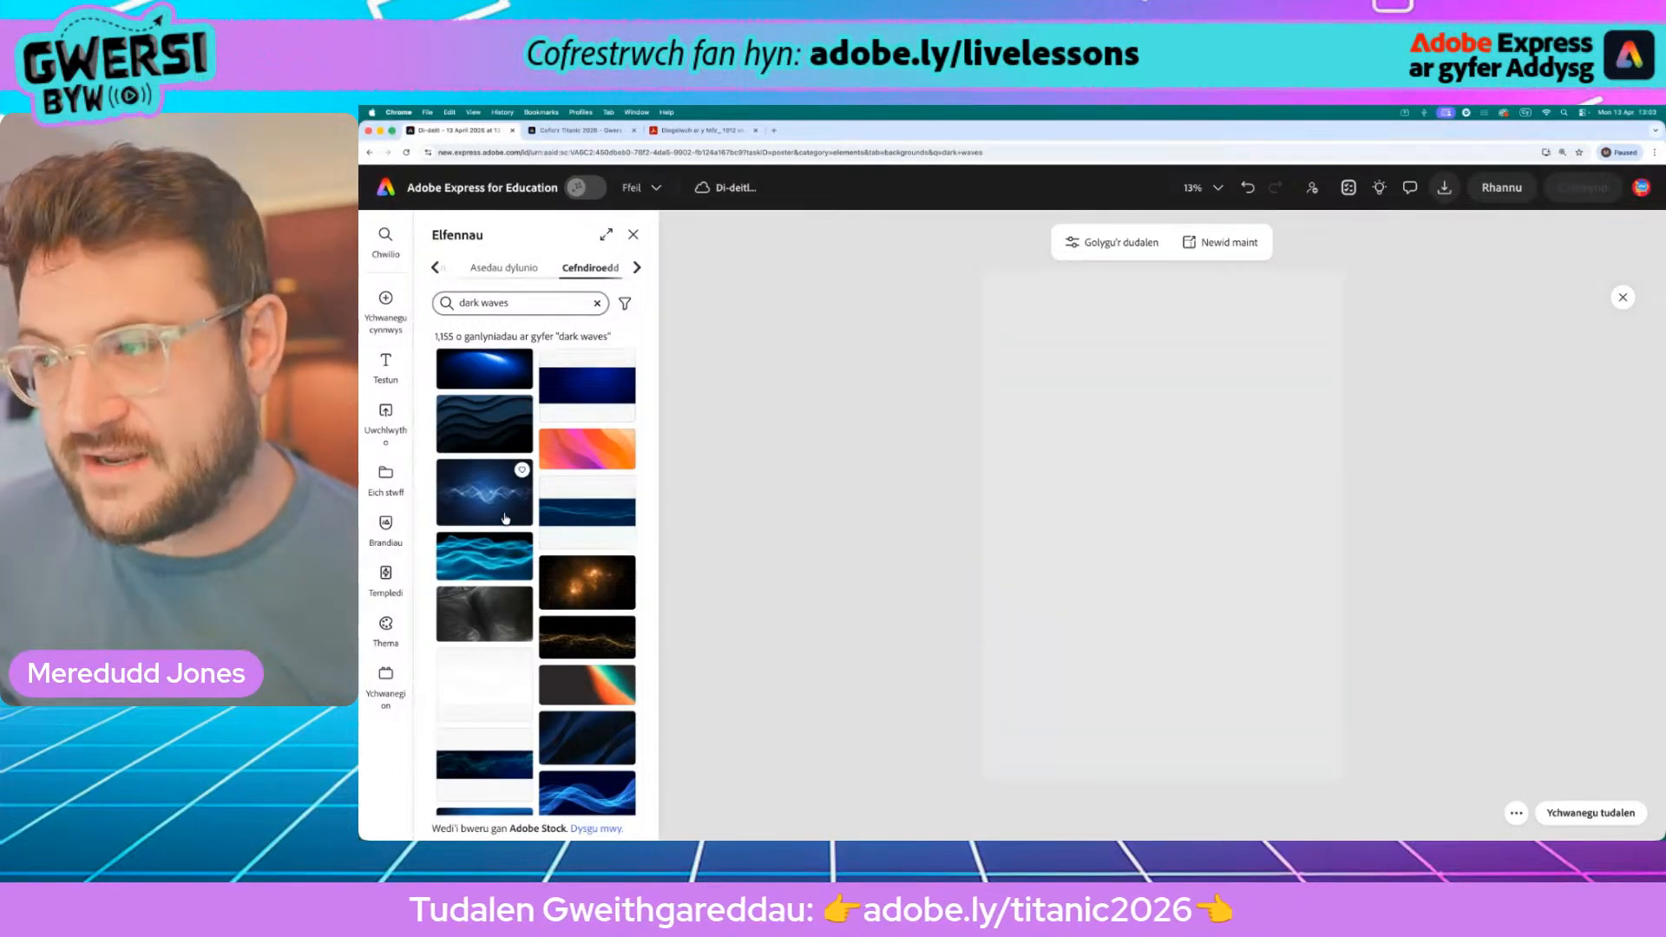
left_click(496, 619)
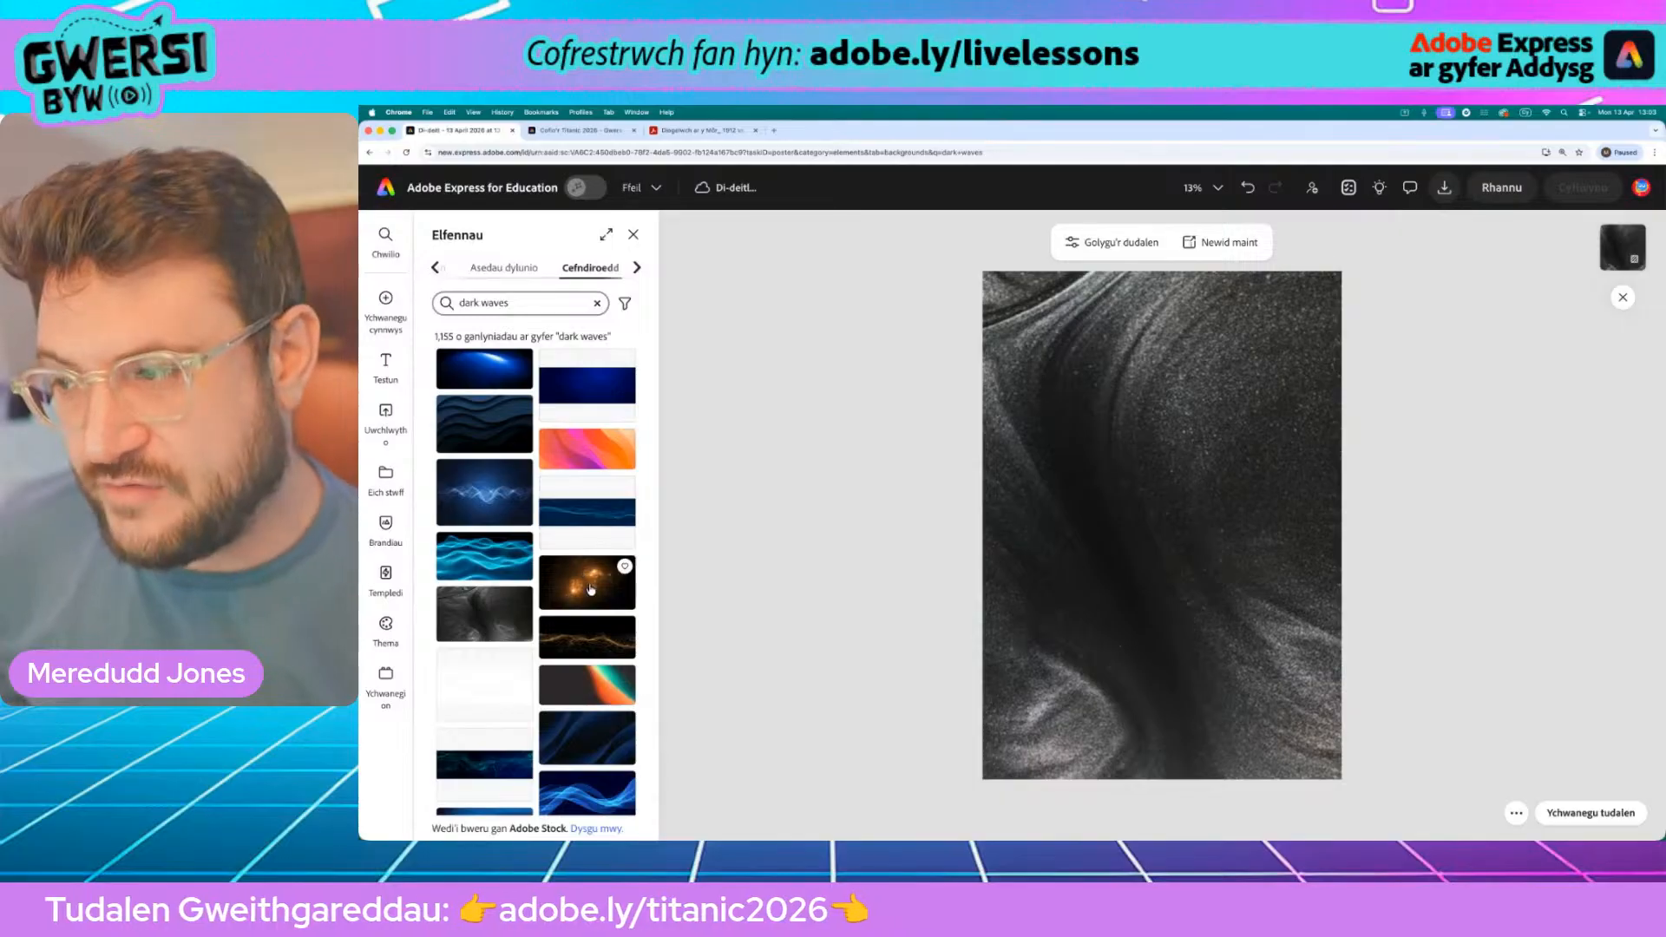
left_click(590, 589)
left_click(587, 637)
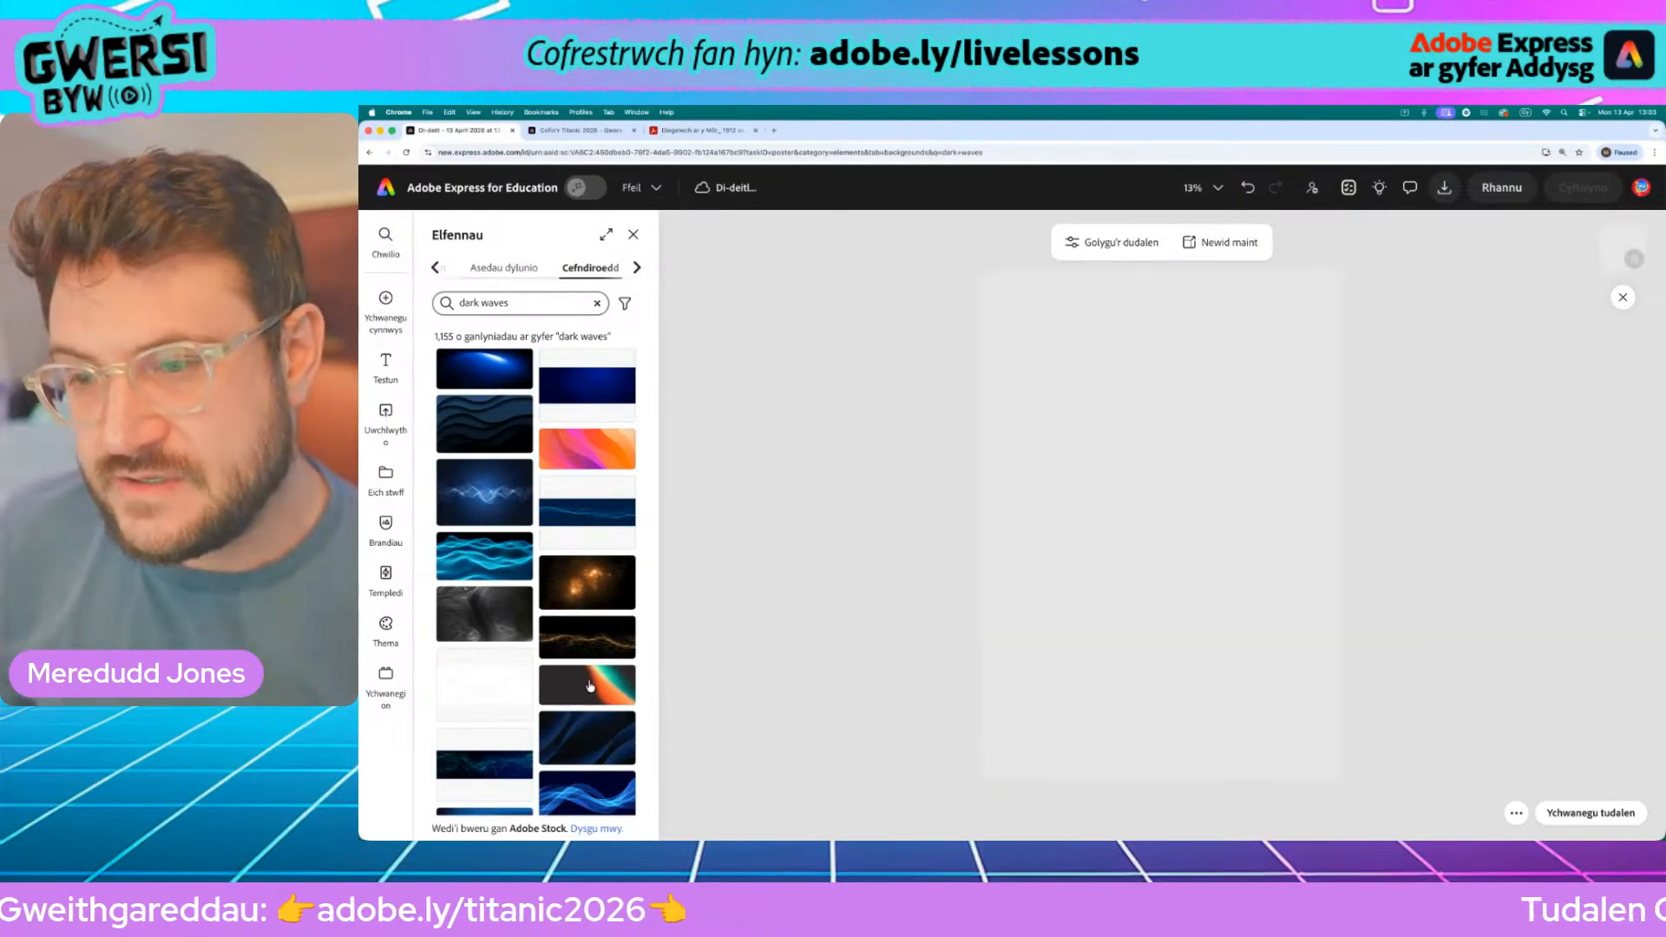
scroll(587, 637, "down", 2)
left_click(586, 634)
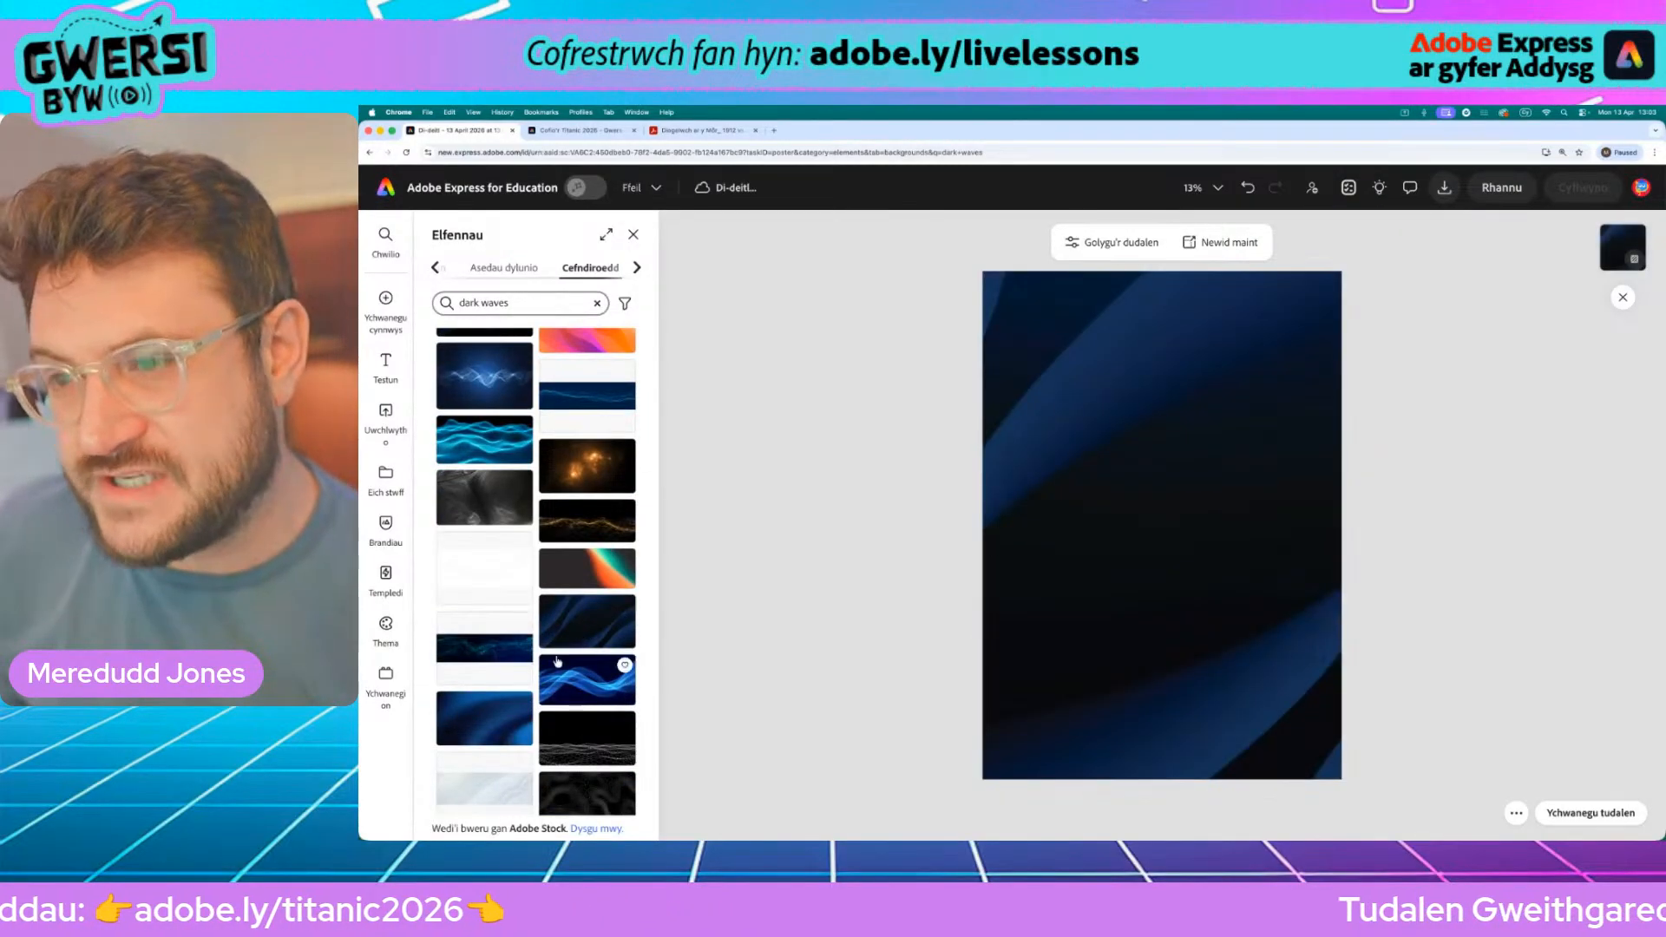
left_click(467, 666)
left_click(485, 706)
scroll(498, 706, "down", 2)
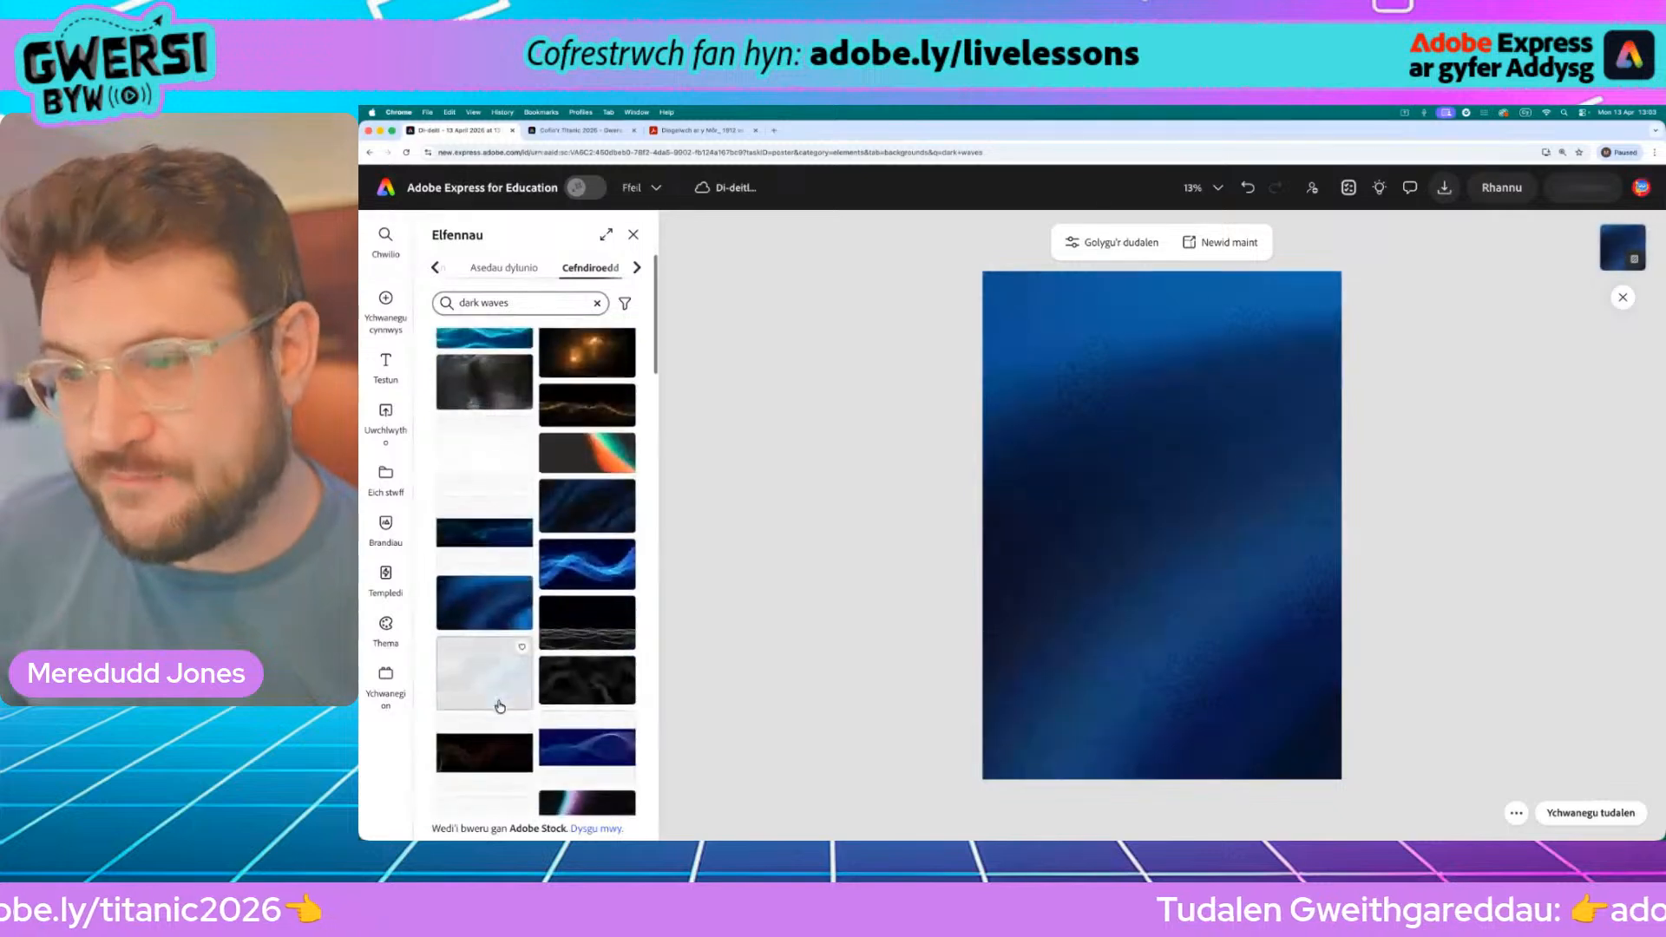
Step: Try the dotted-wave, glowing grain and blue marble backgrounds, and set the poster background back to the dark blue layered waves
left_click(597, 751)
scroll(597, 753, "down", 2)
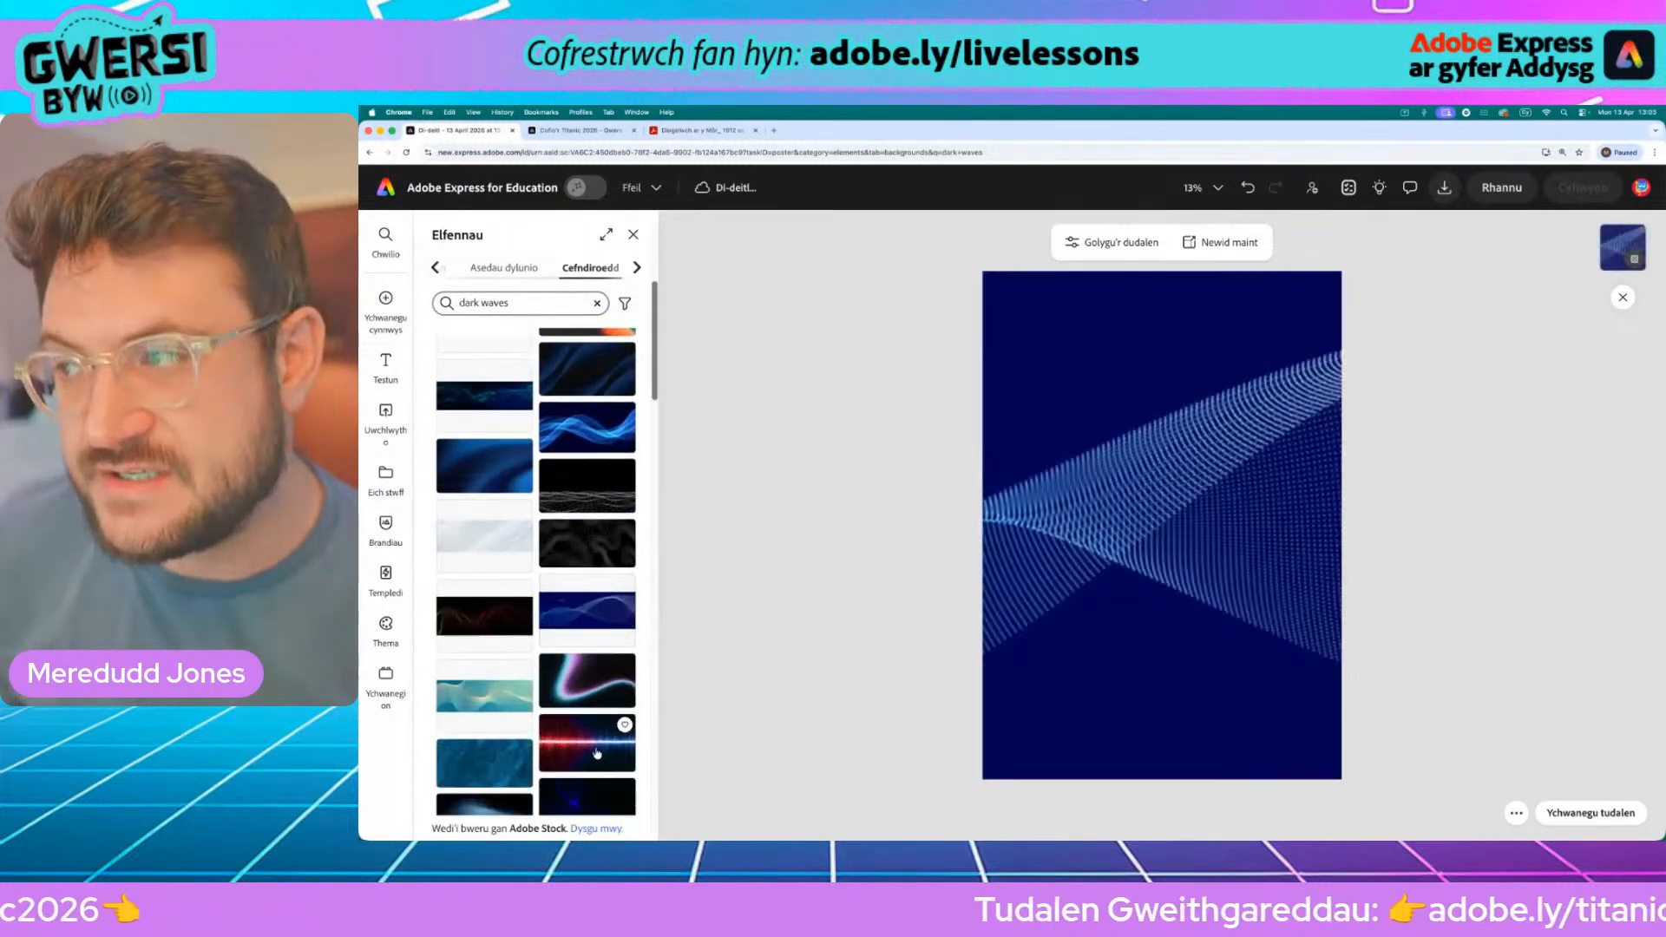
scroll(597, 751, "down", 1)
left_click(480, 721)
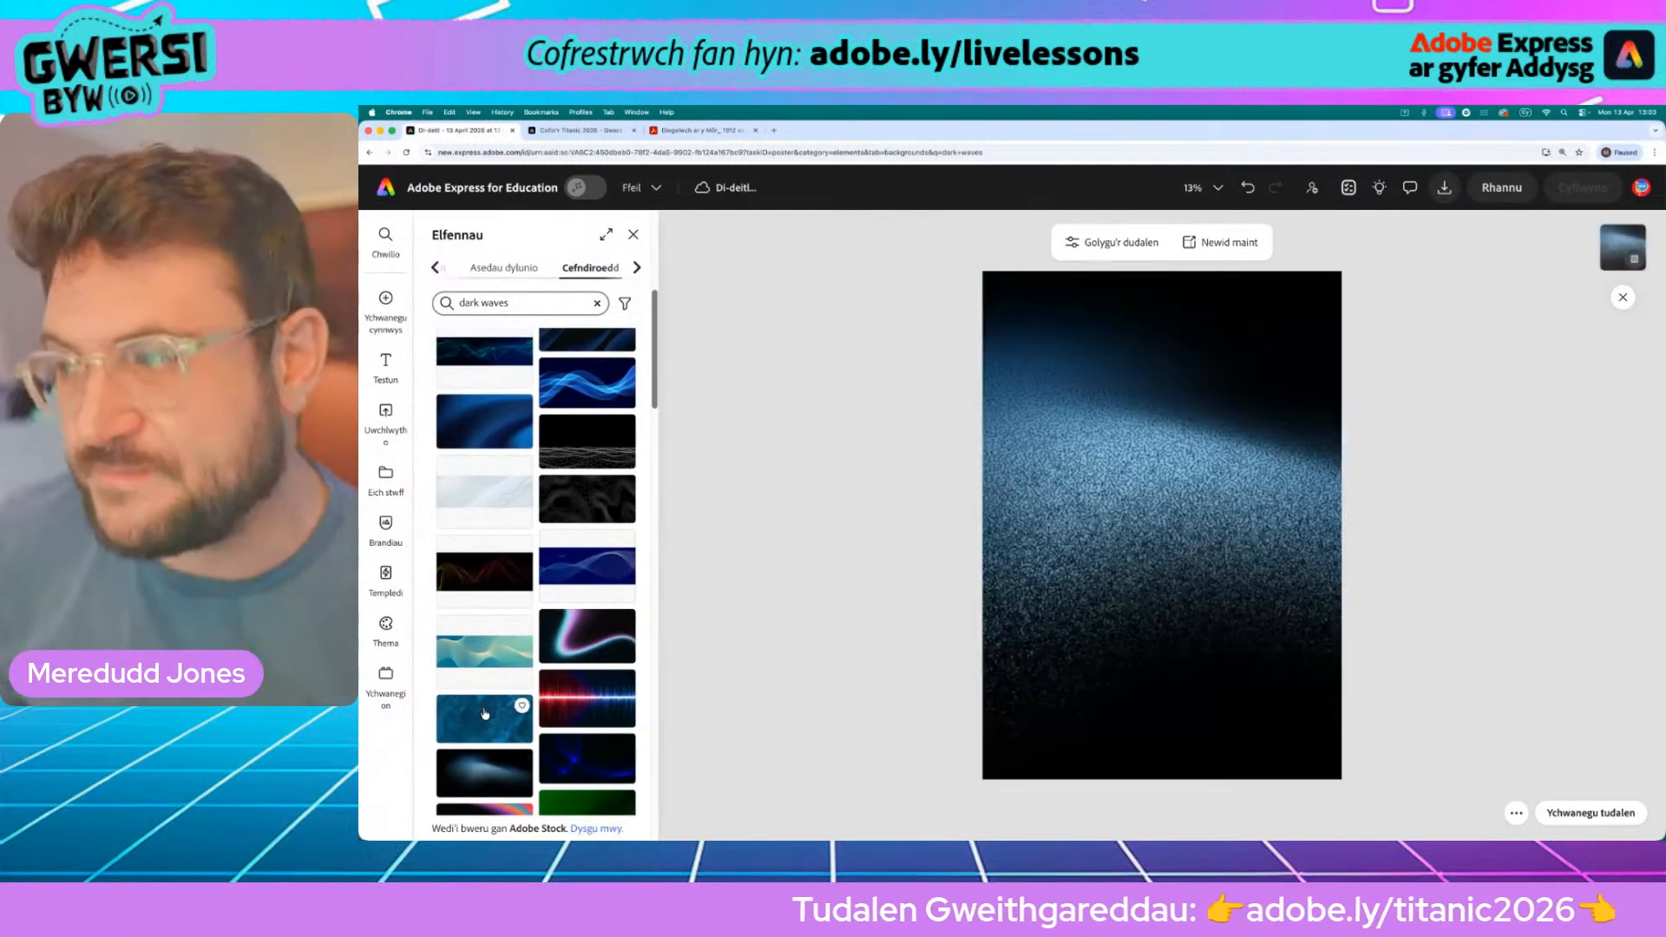
left_click(485, 713)
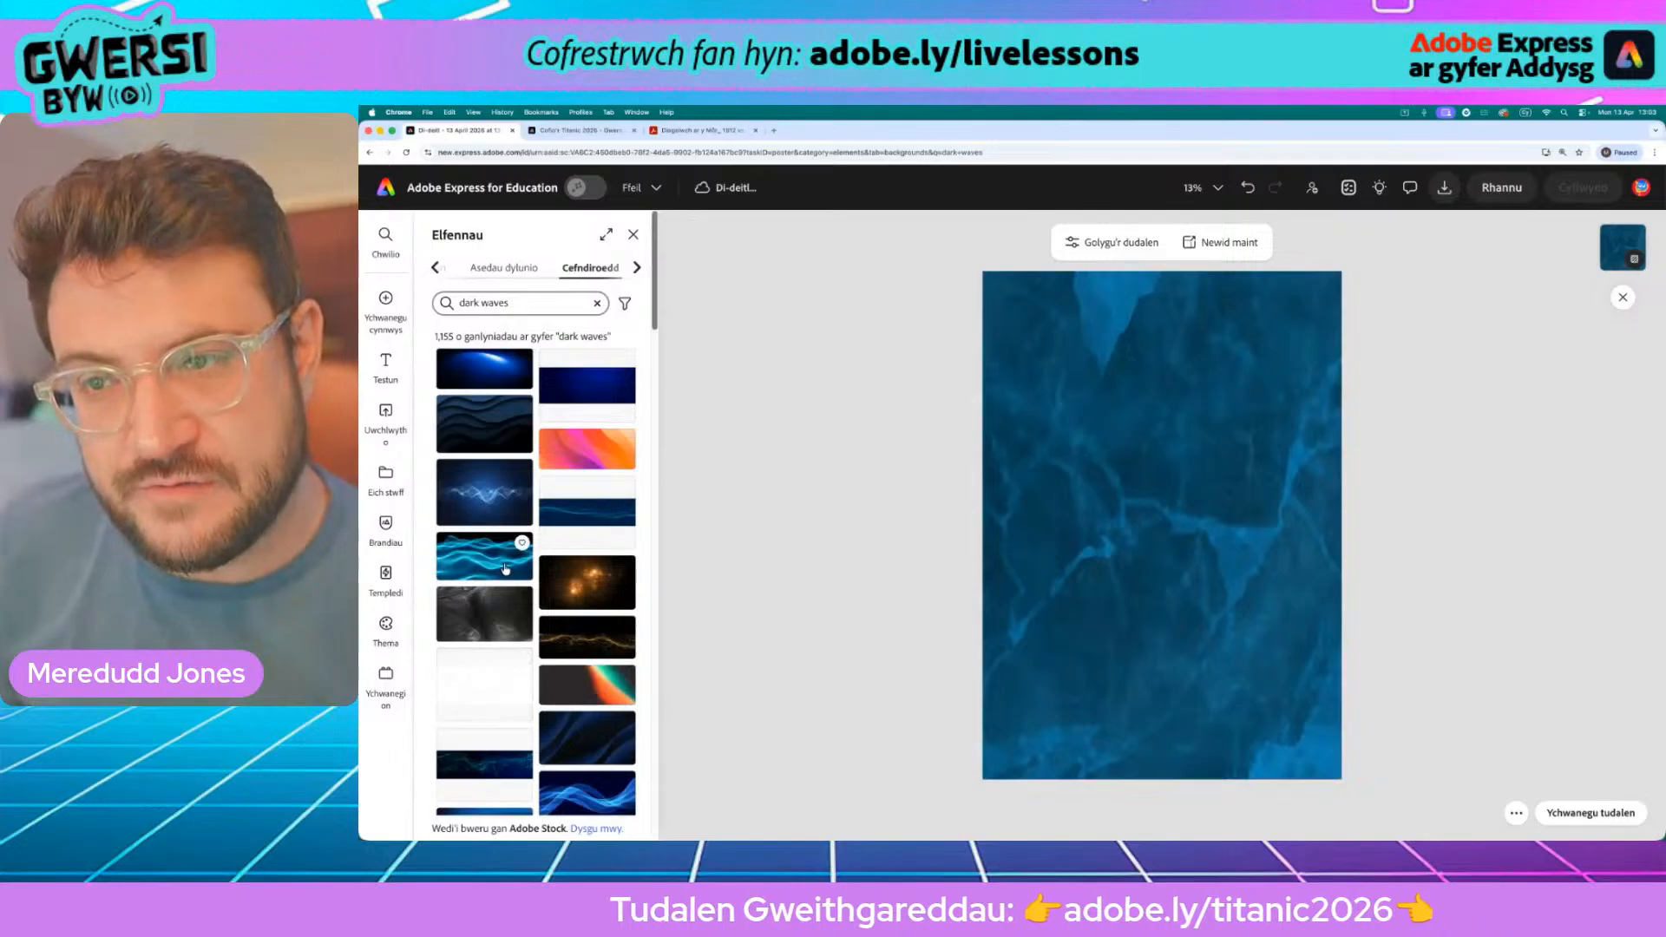
left_click(497, 444)
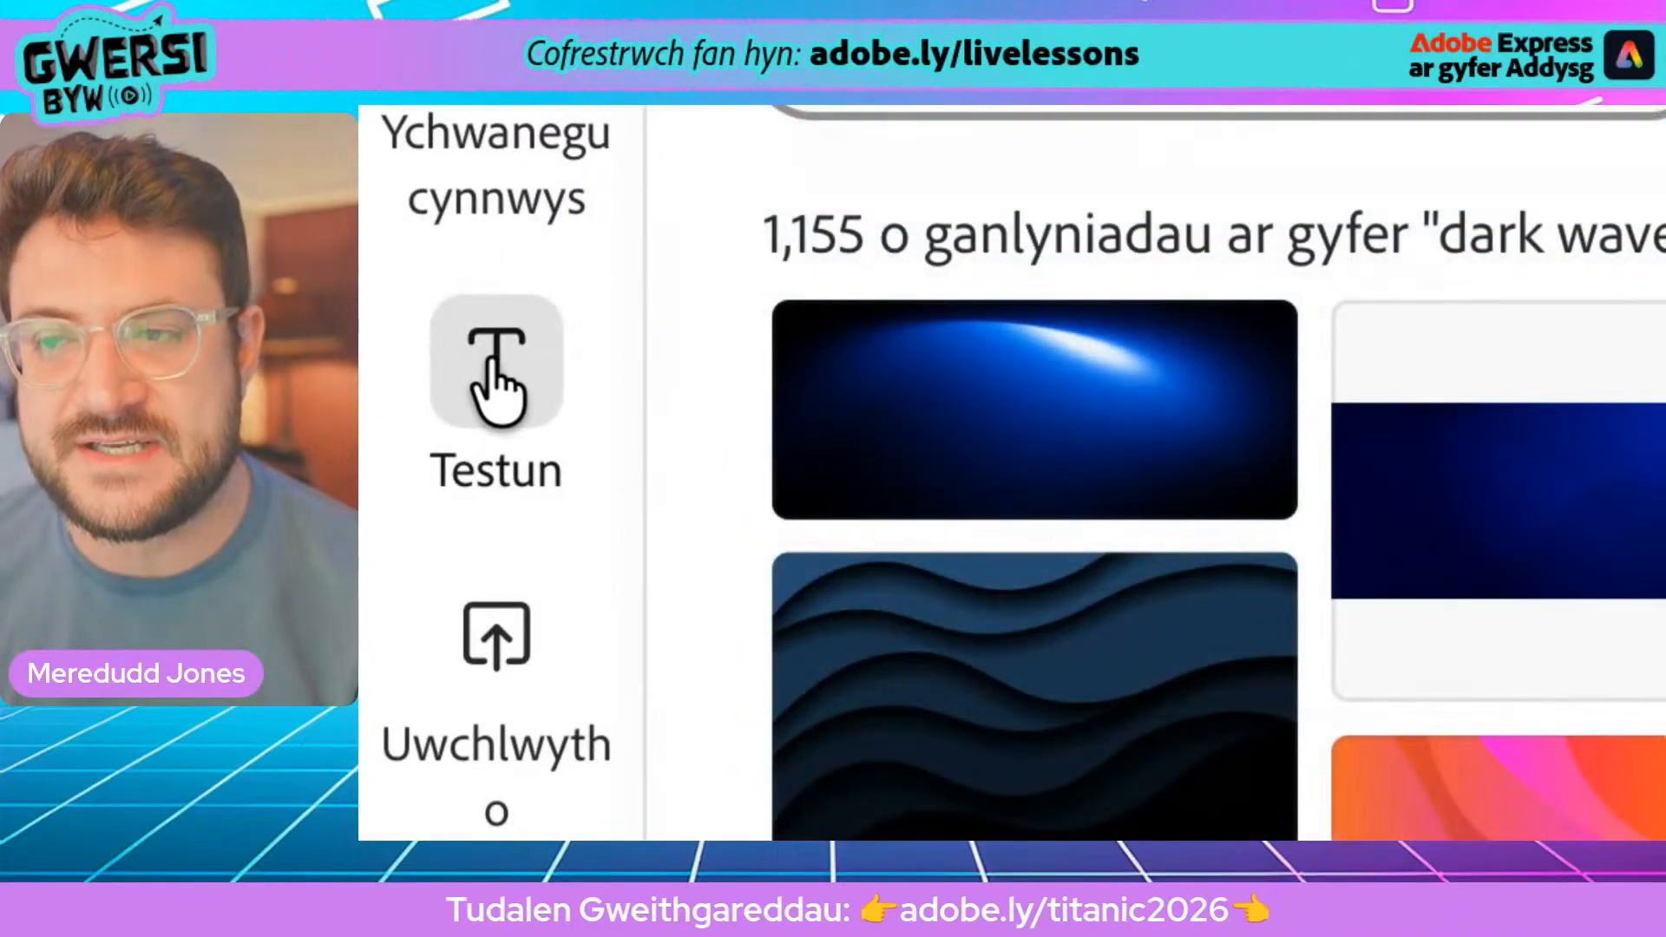
Step: Add a new text box to the poster and set its text colour to white (#ffffff)
left_click(498, 379)
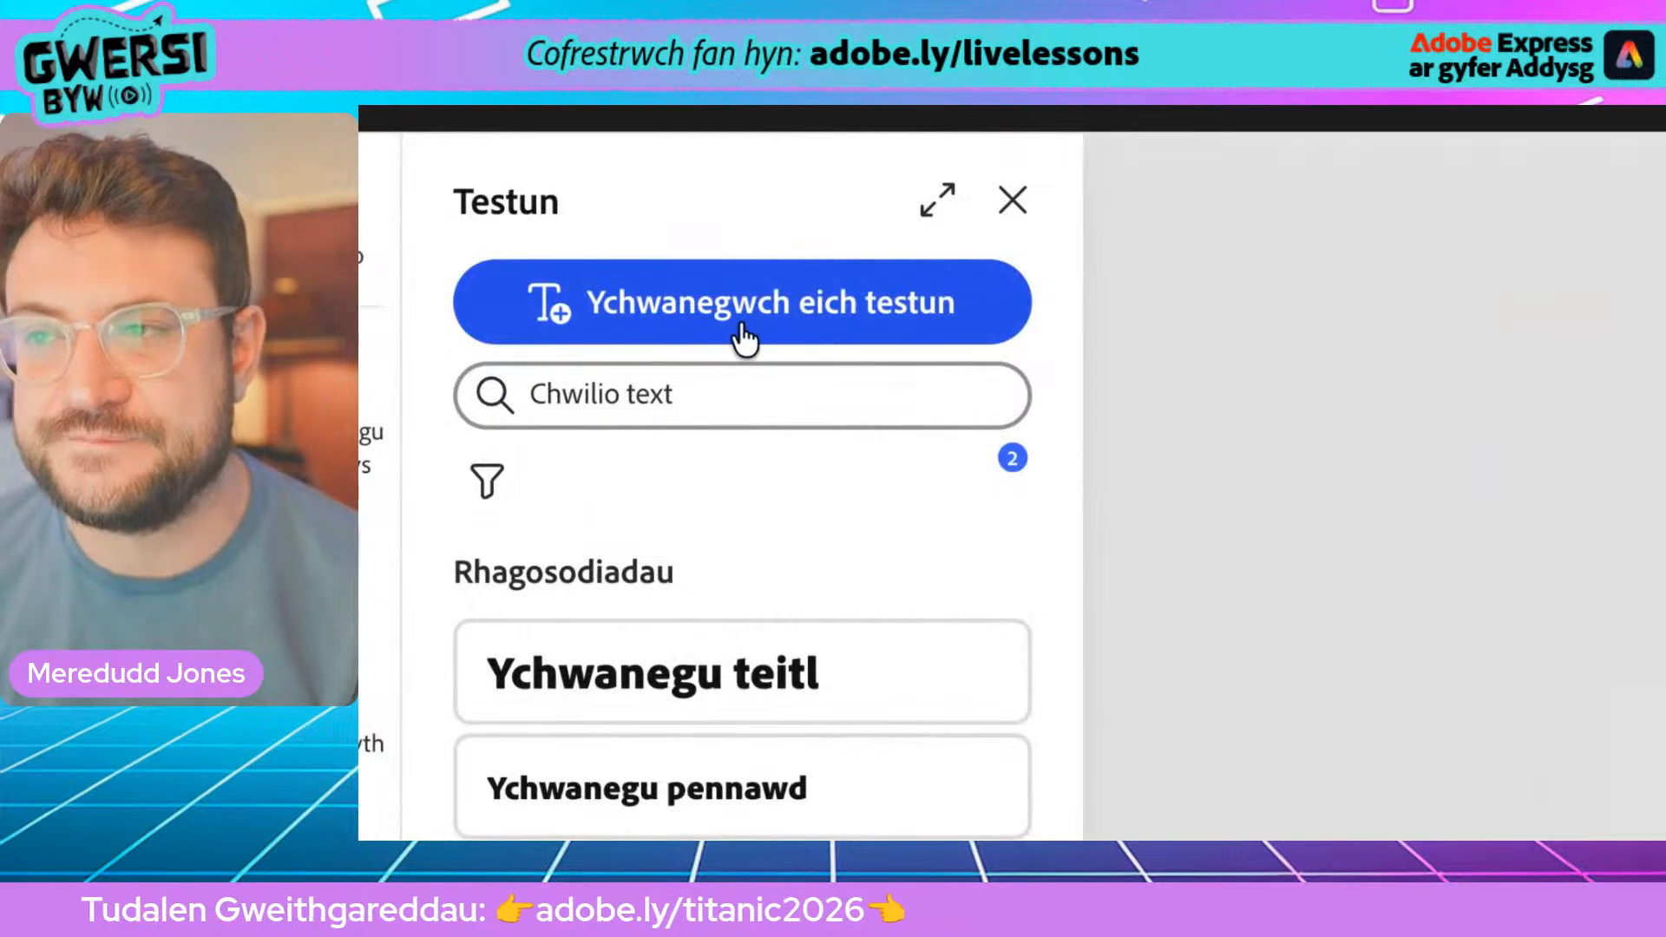
left_click(716, 330)
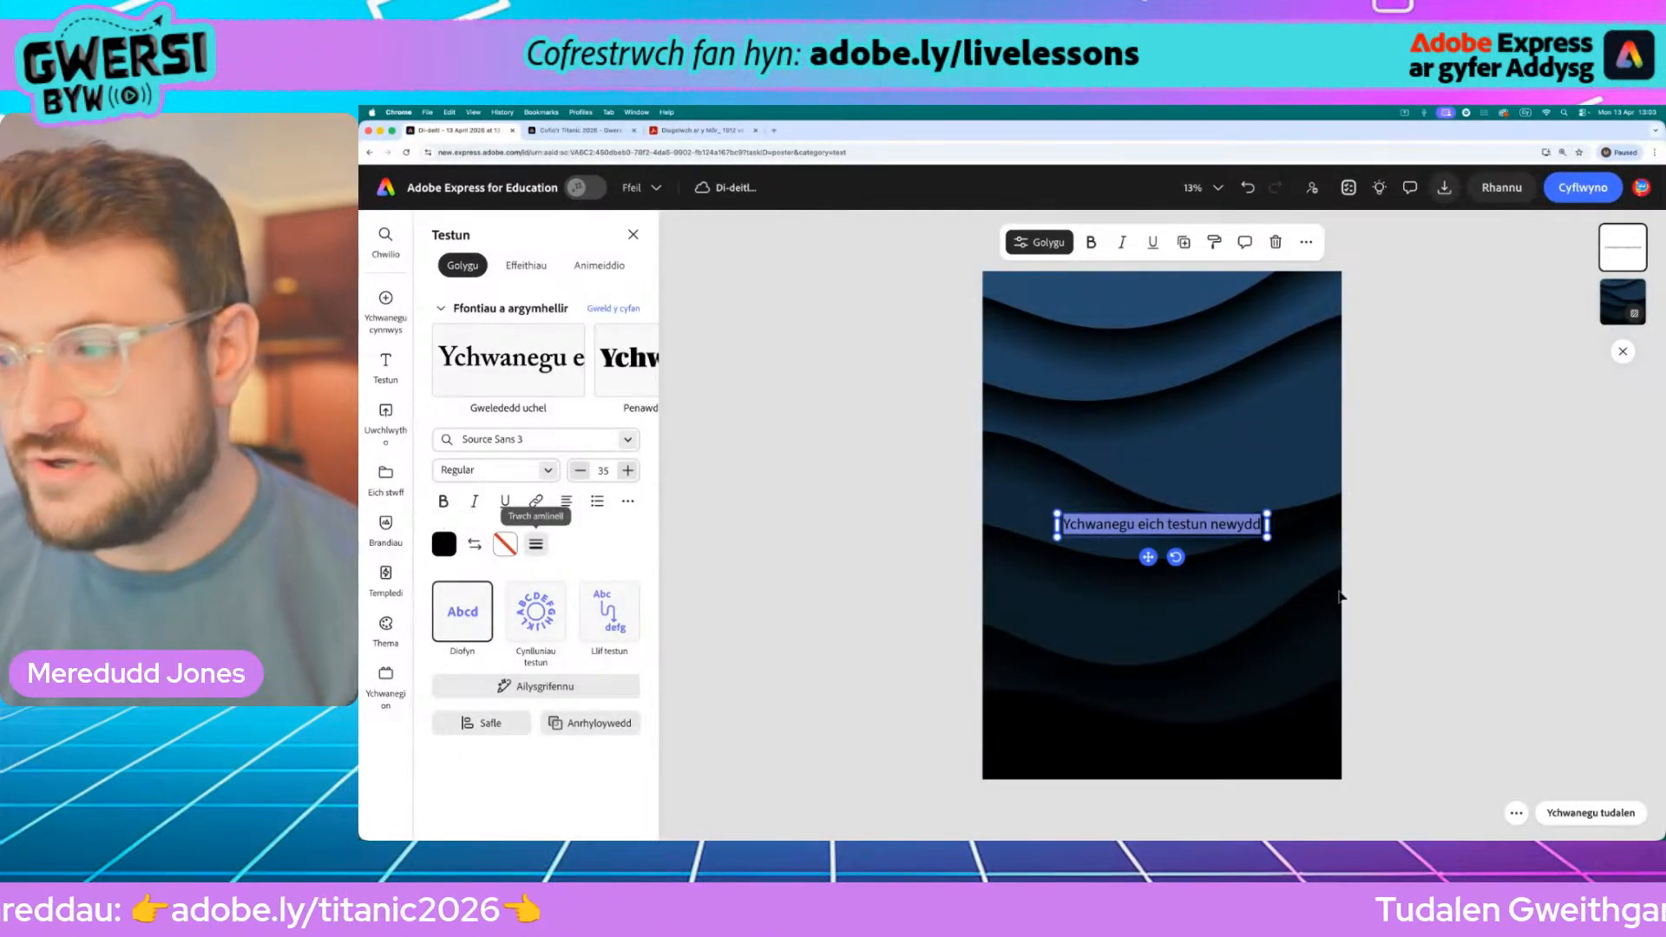
left_click(1140, 612)
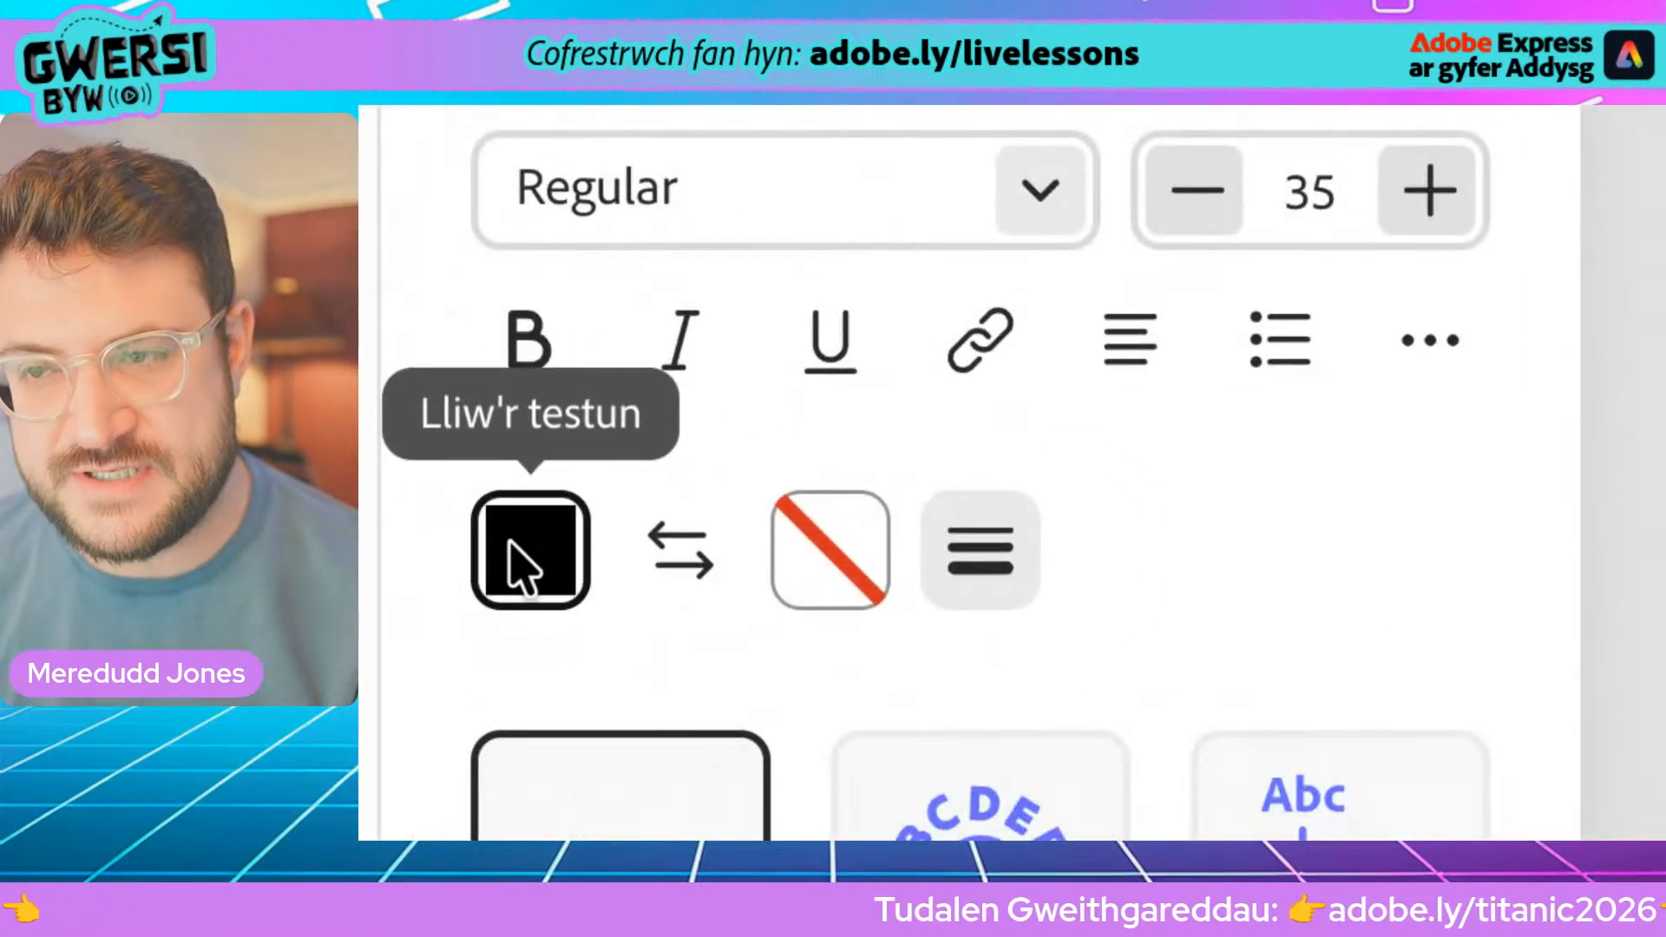
left_click(457, 545)
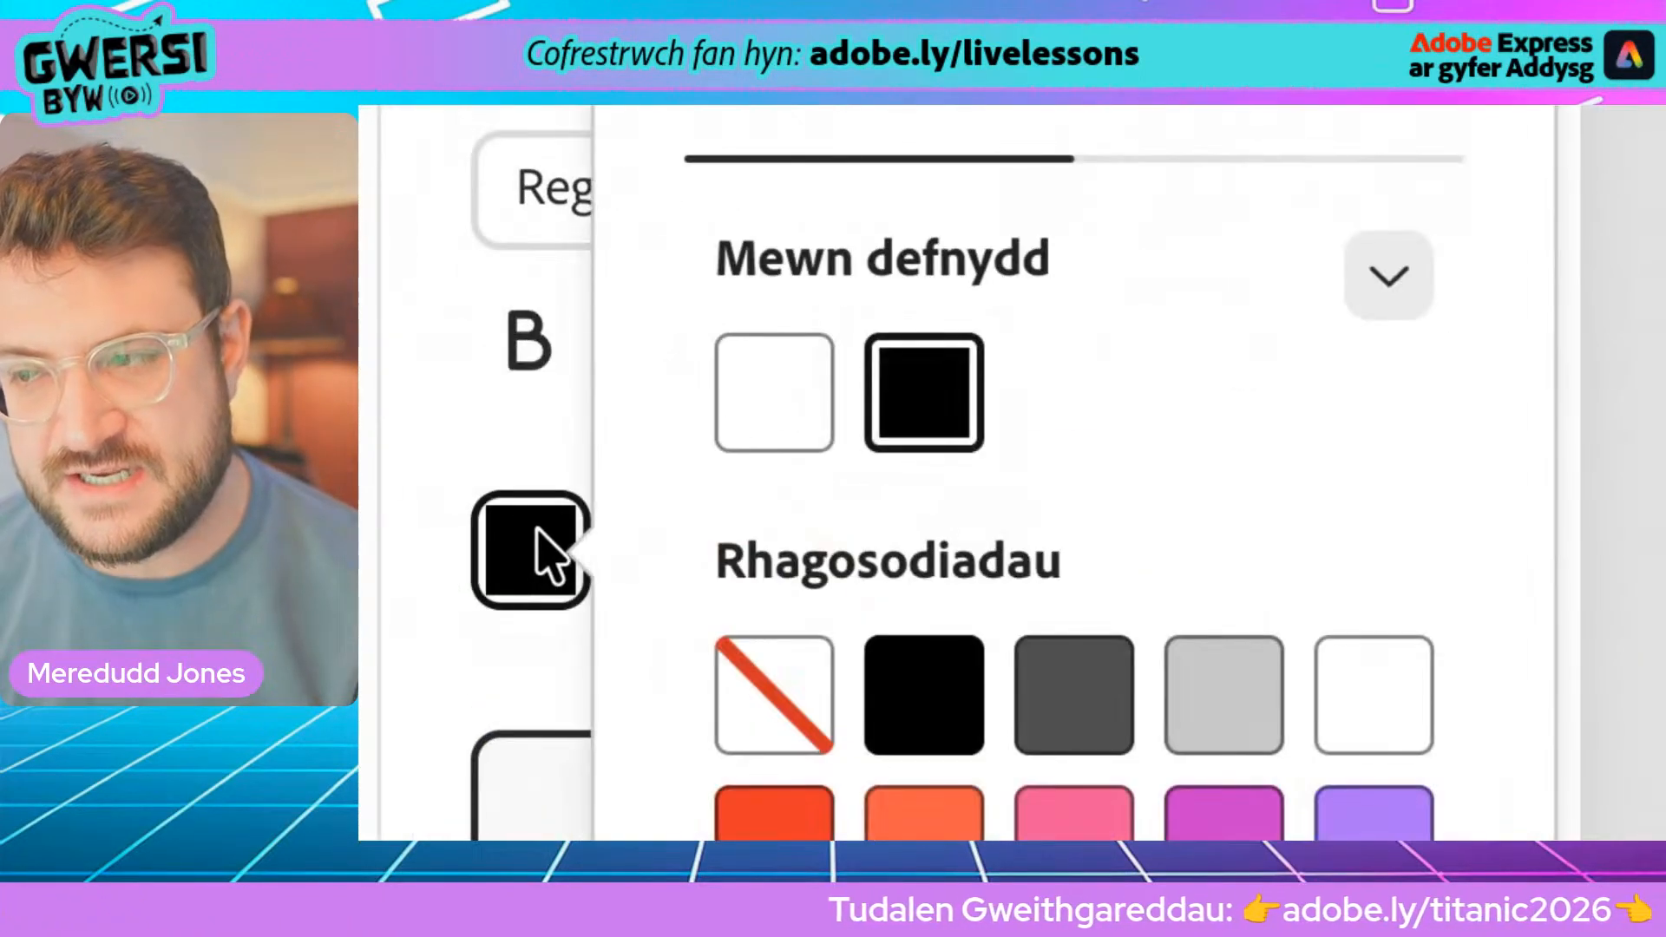
left_click(778, 408)
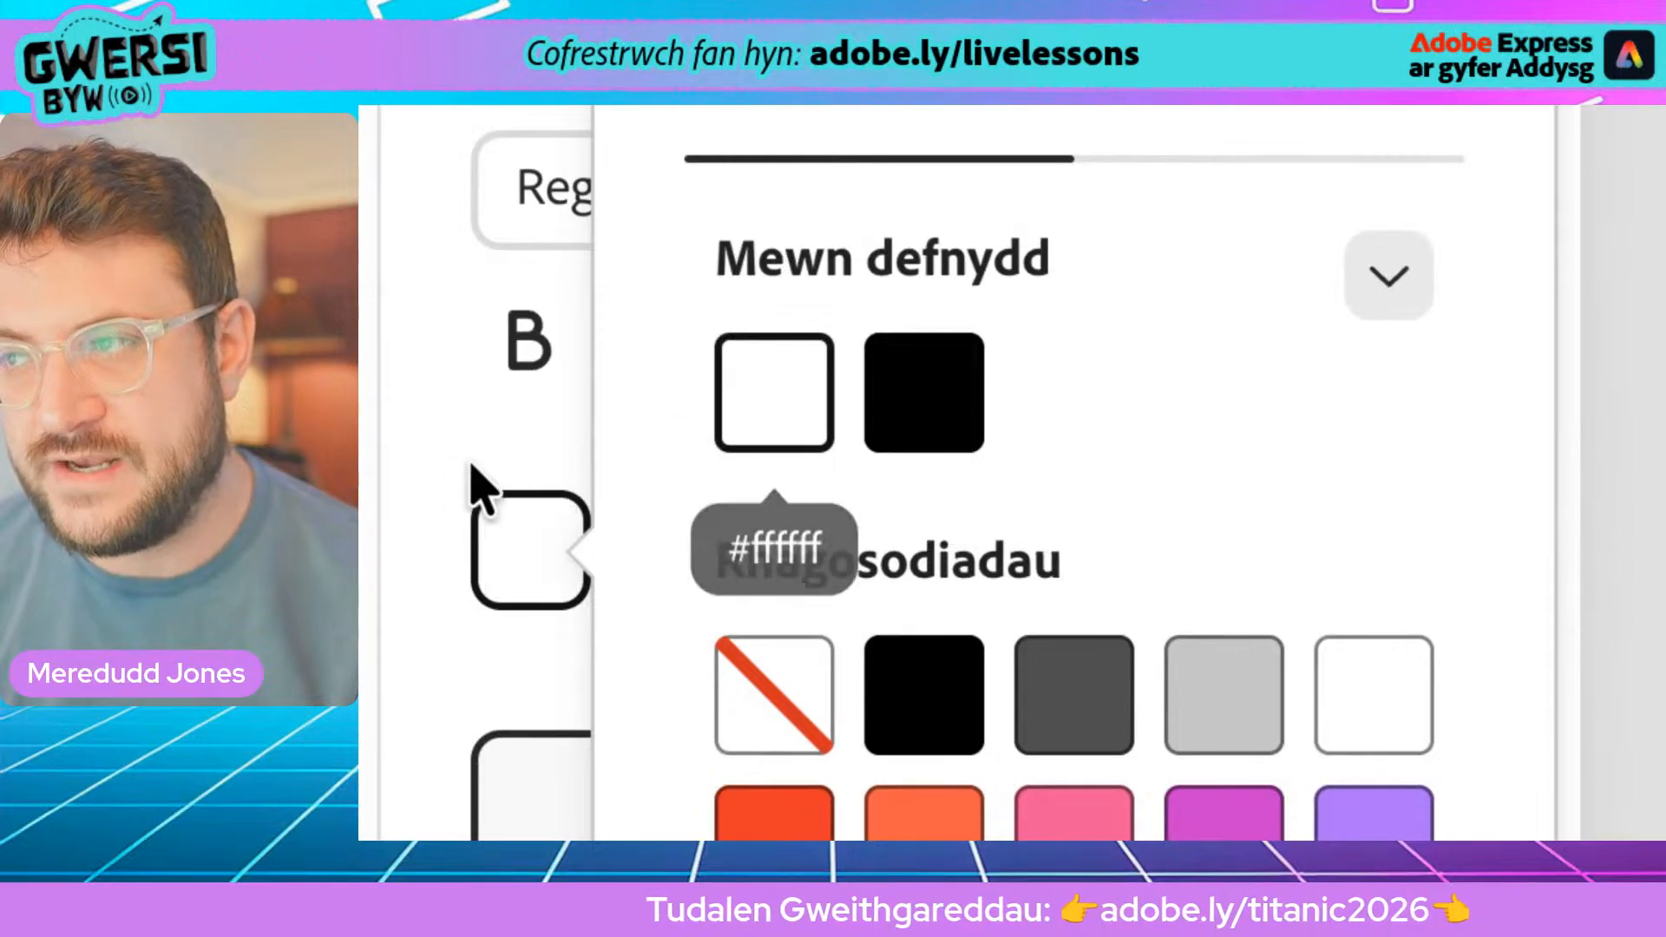
left_click(442, 490)
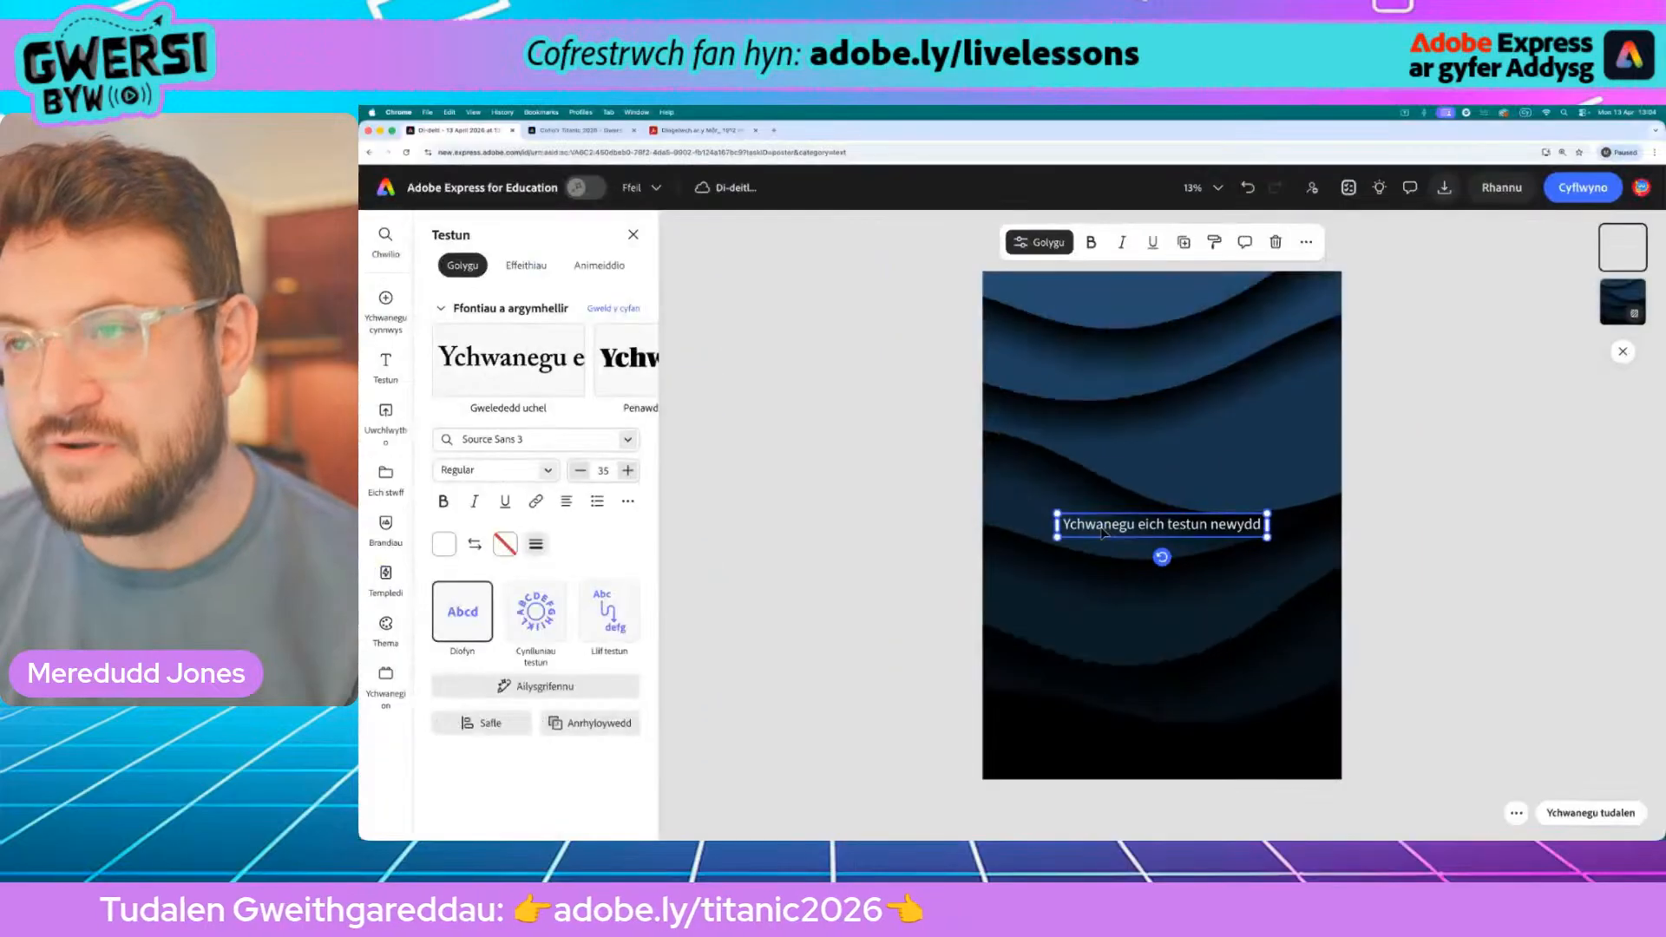
Step: Switch to the facts PDF and highlight words in its title "Diogelwch ar y Môr: 1912 vs. Nawr"
left_click(557, 131)
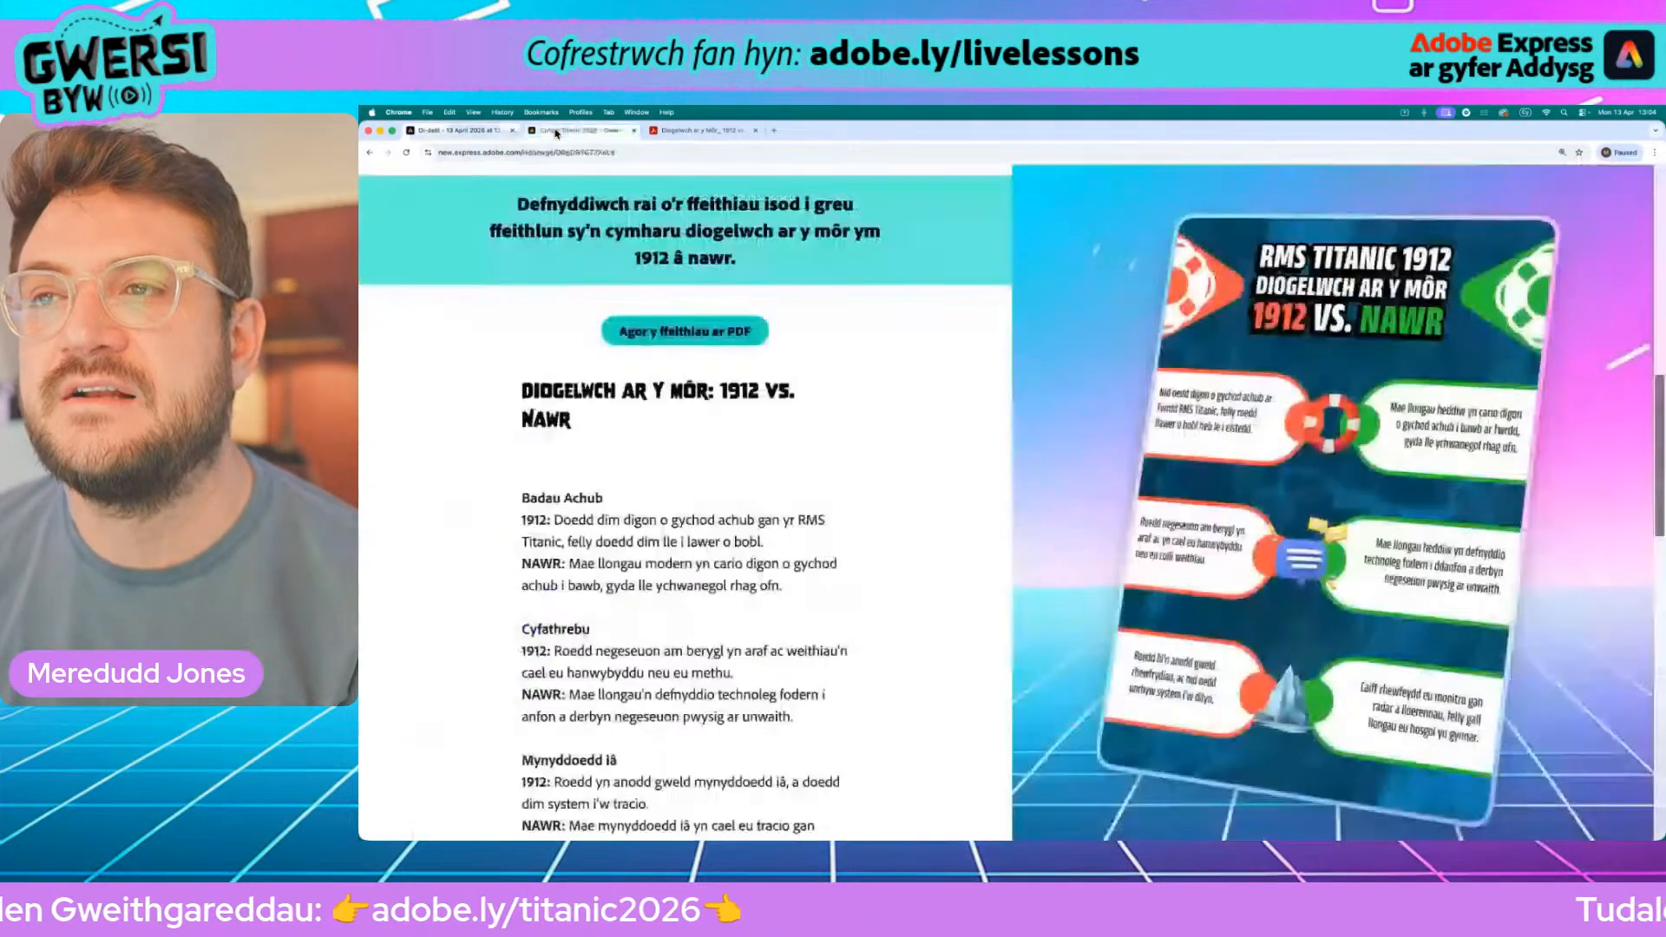
left_click(707, 132)
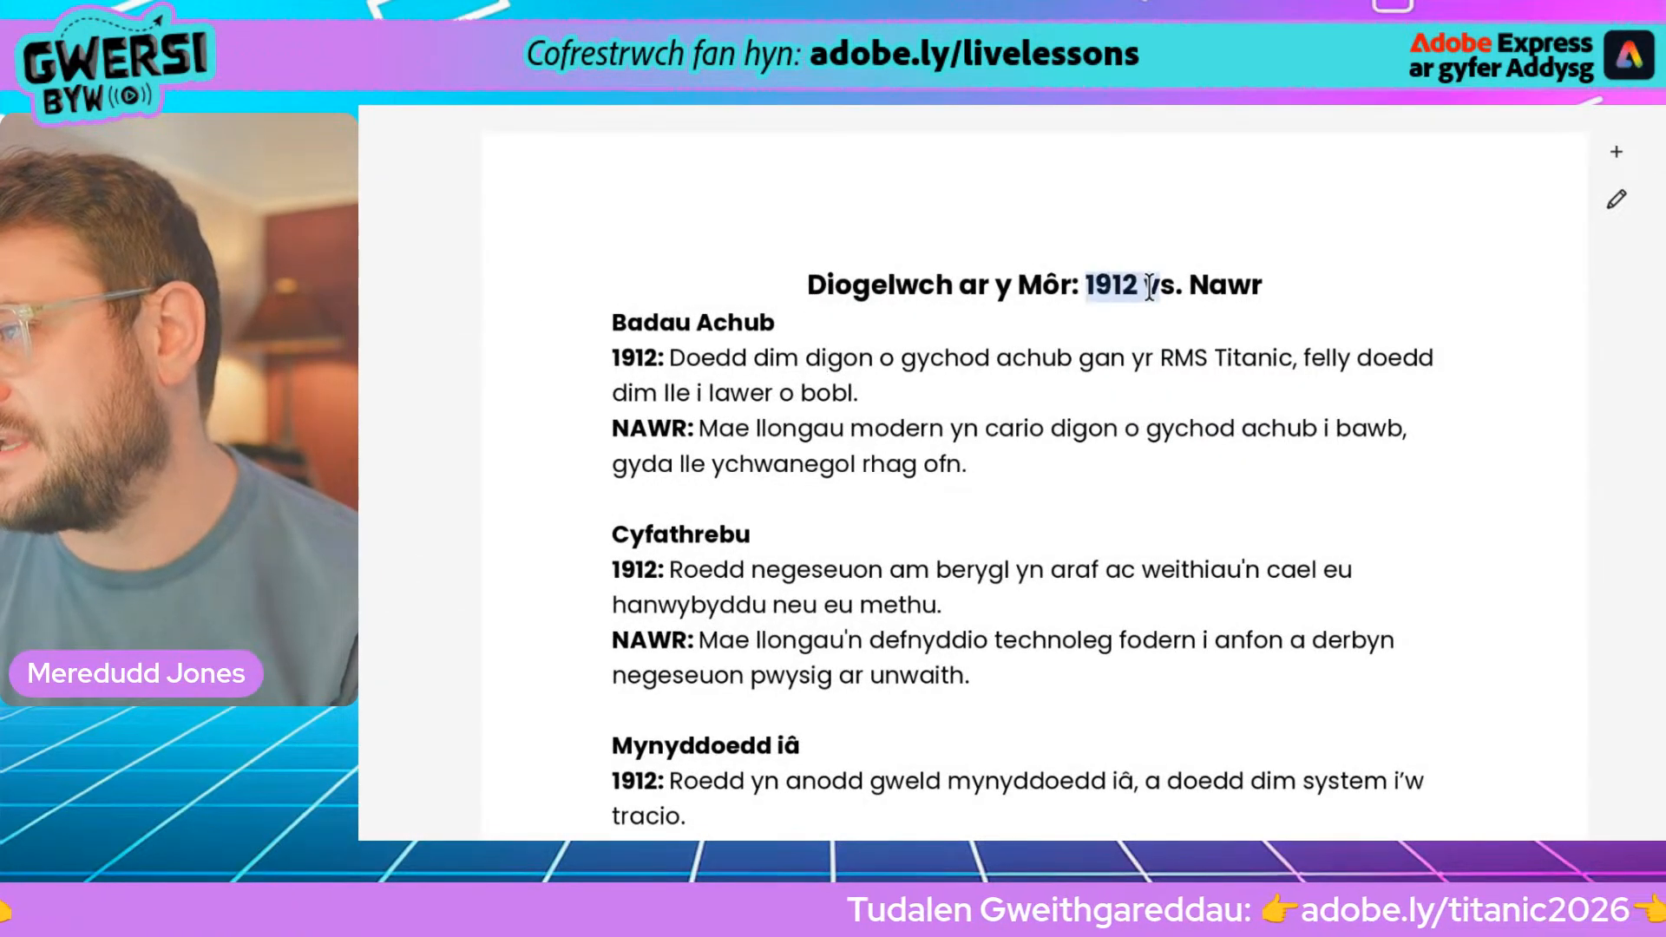
left_click(1142, 287)
left_click(1176, 289)
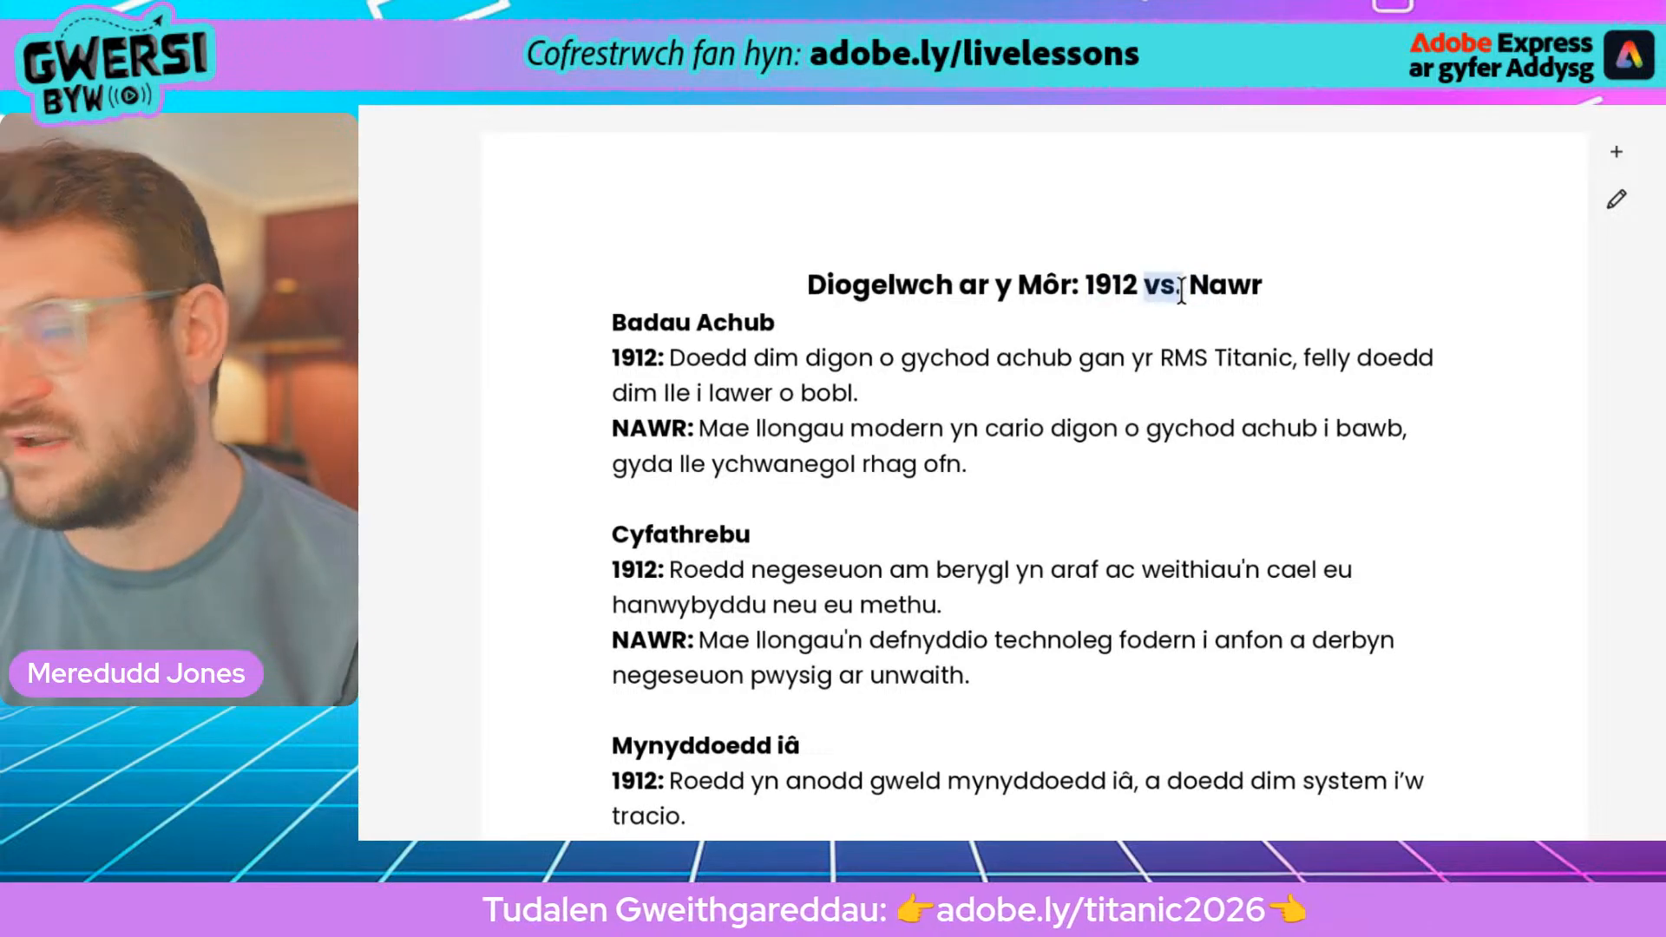
left_click(1231, 287)
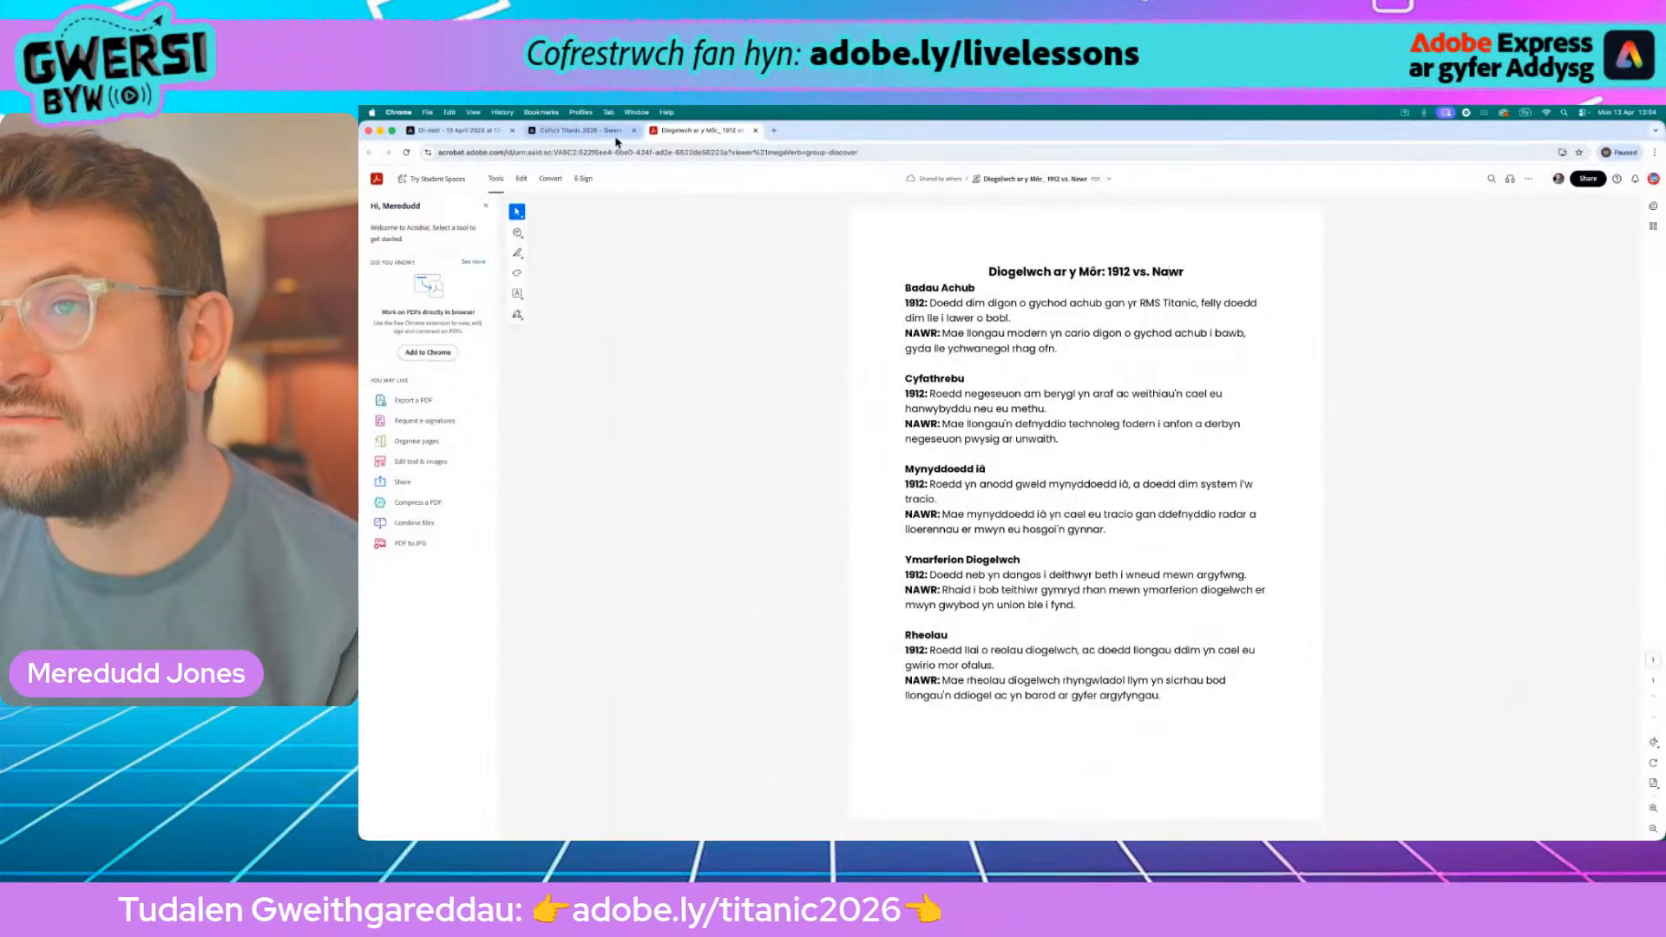
Step: Return to the poster and replace the placeholder text with "RMS Titanic", followed by a new line
left_click(607, 131)
left_click(460, 130)
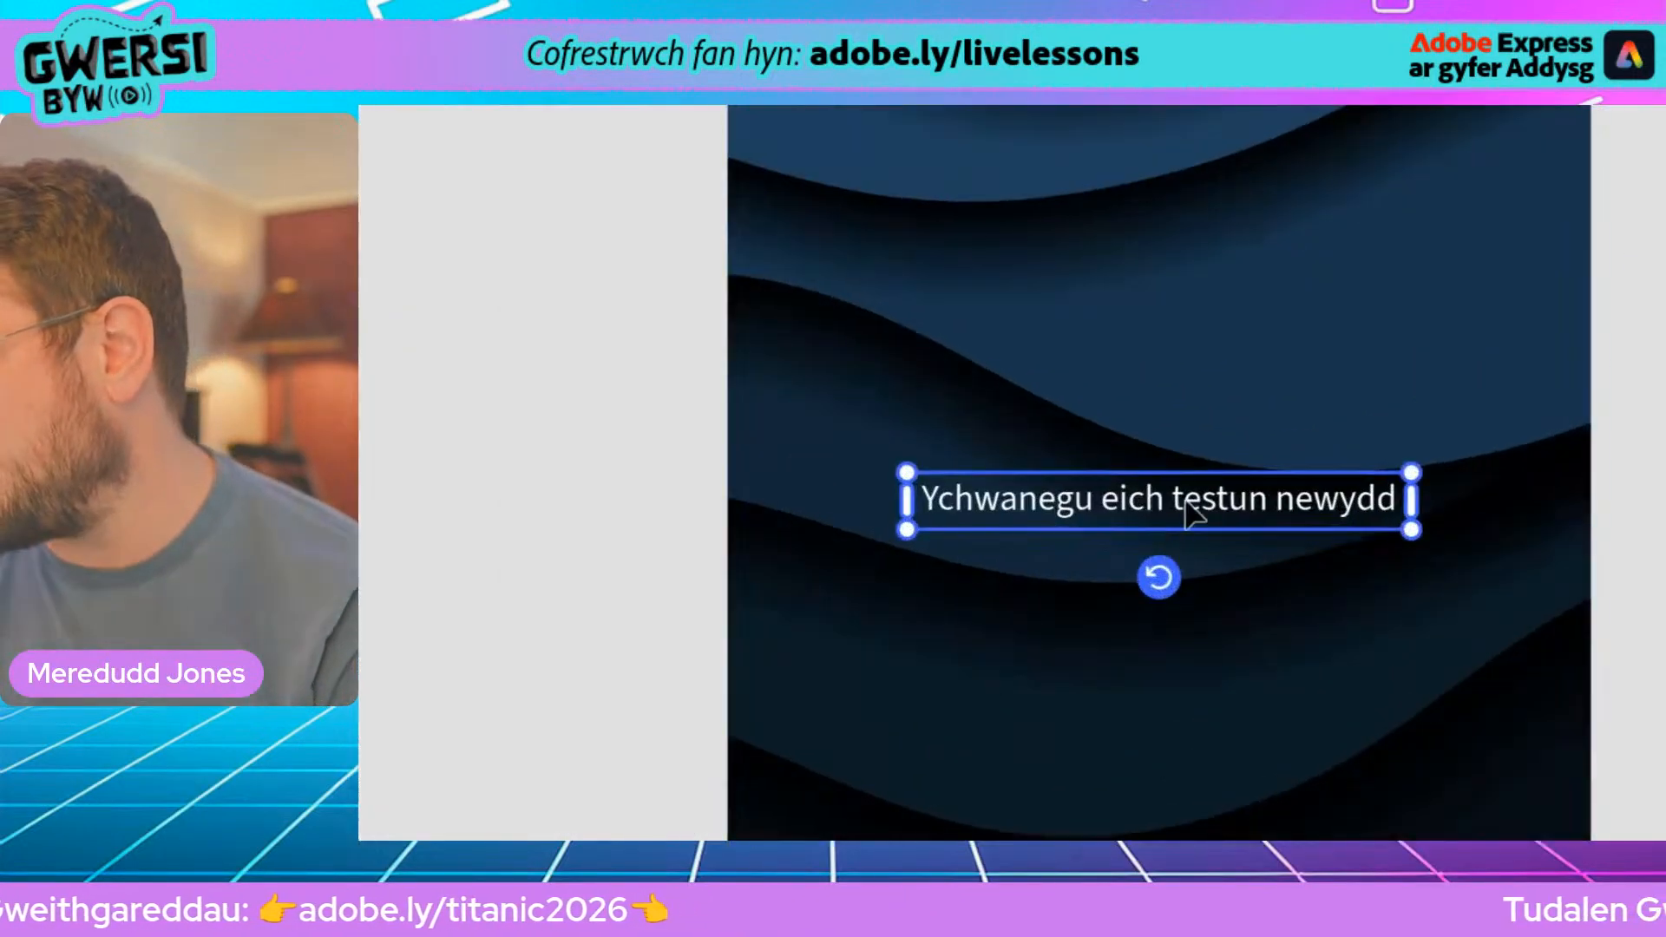
double_click(1174, 524)
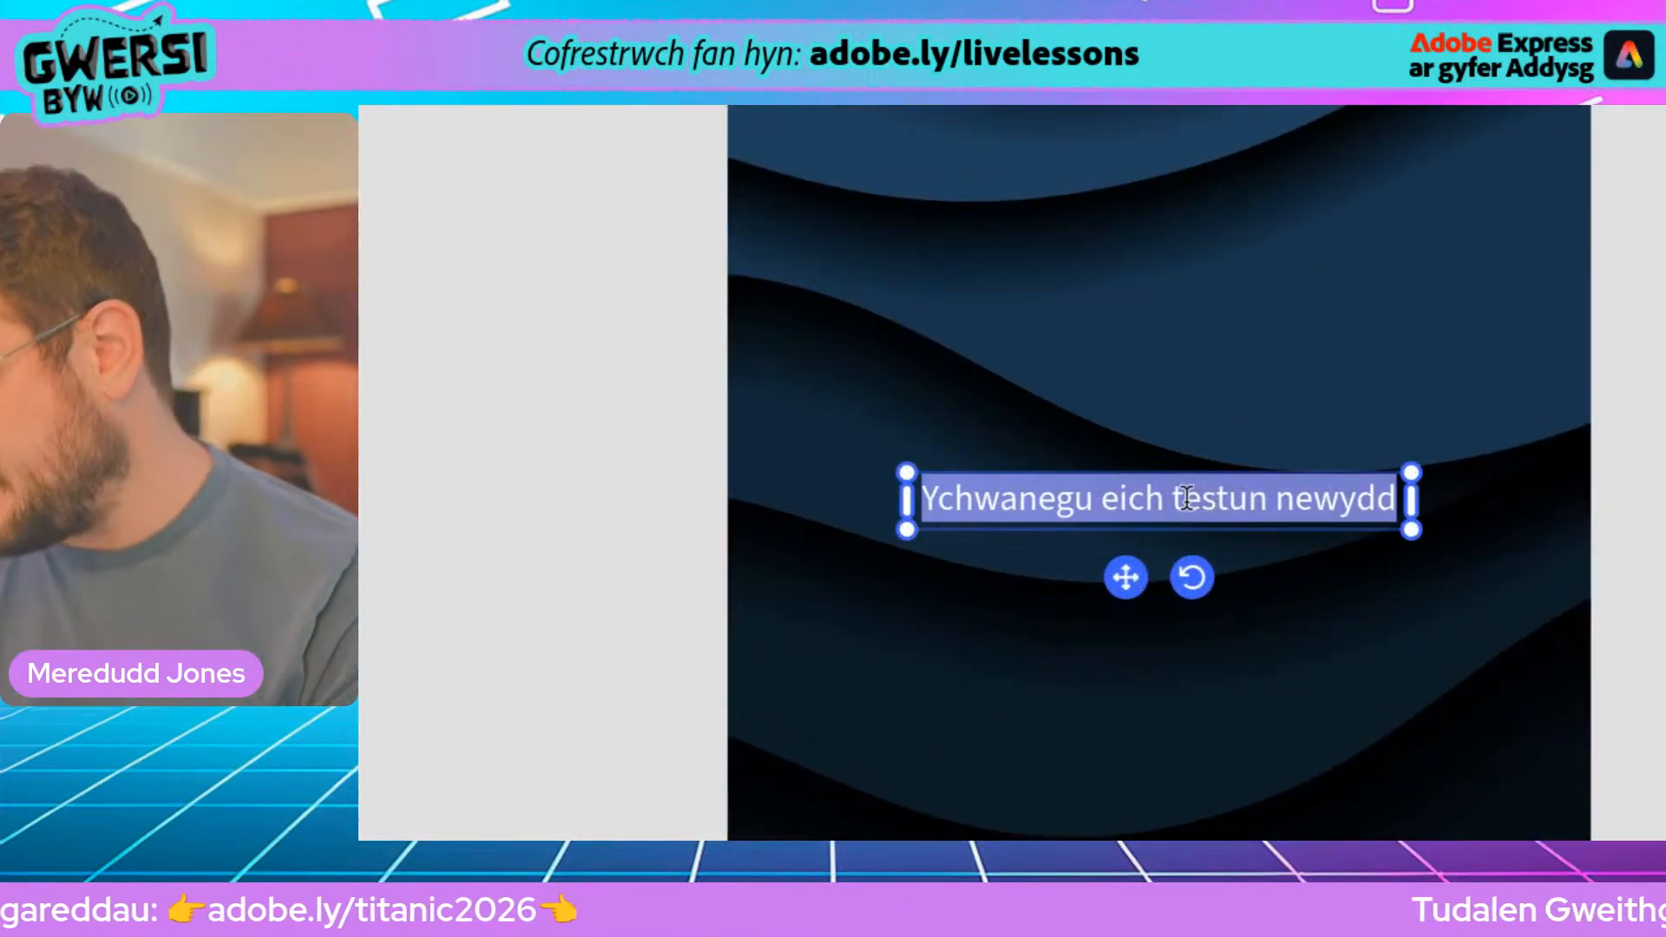
type("R")
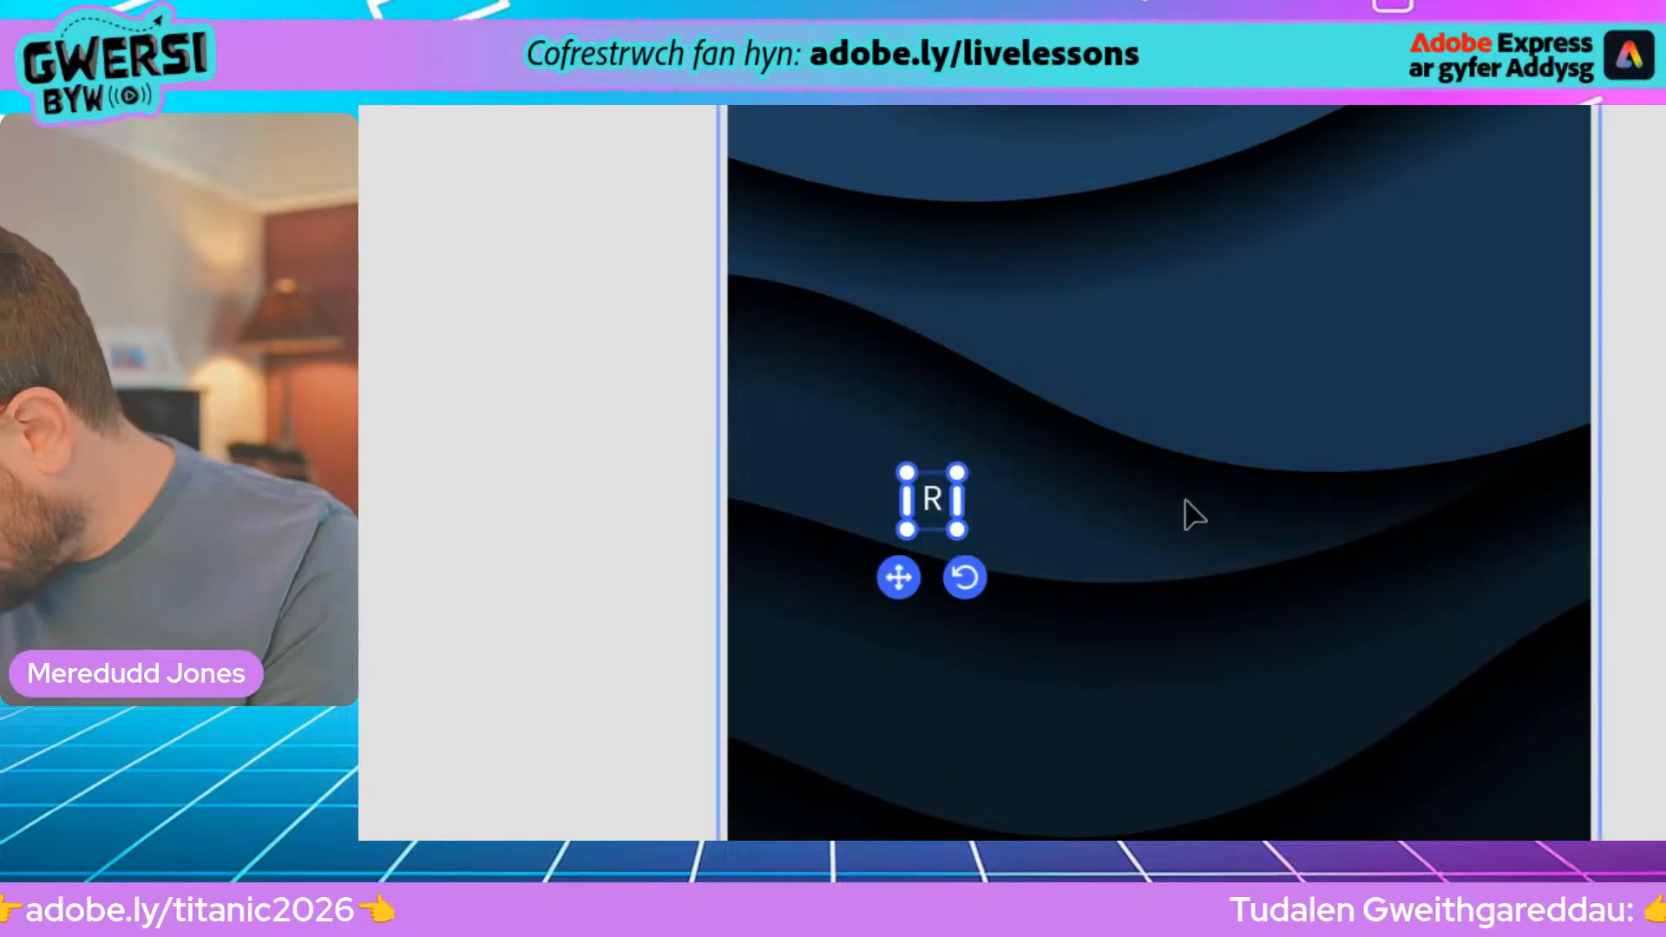
type("MS")
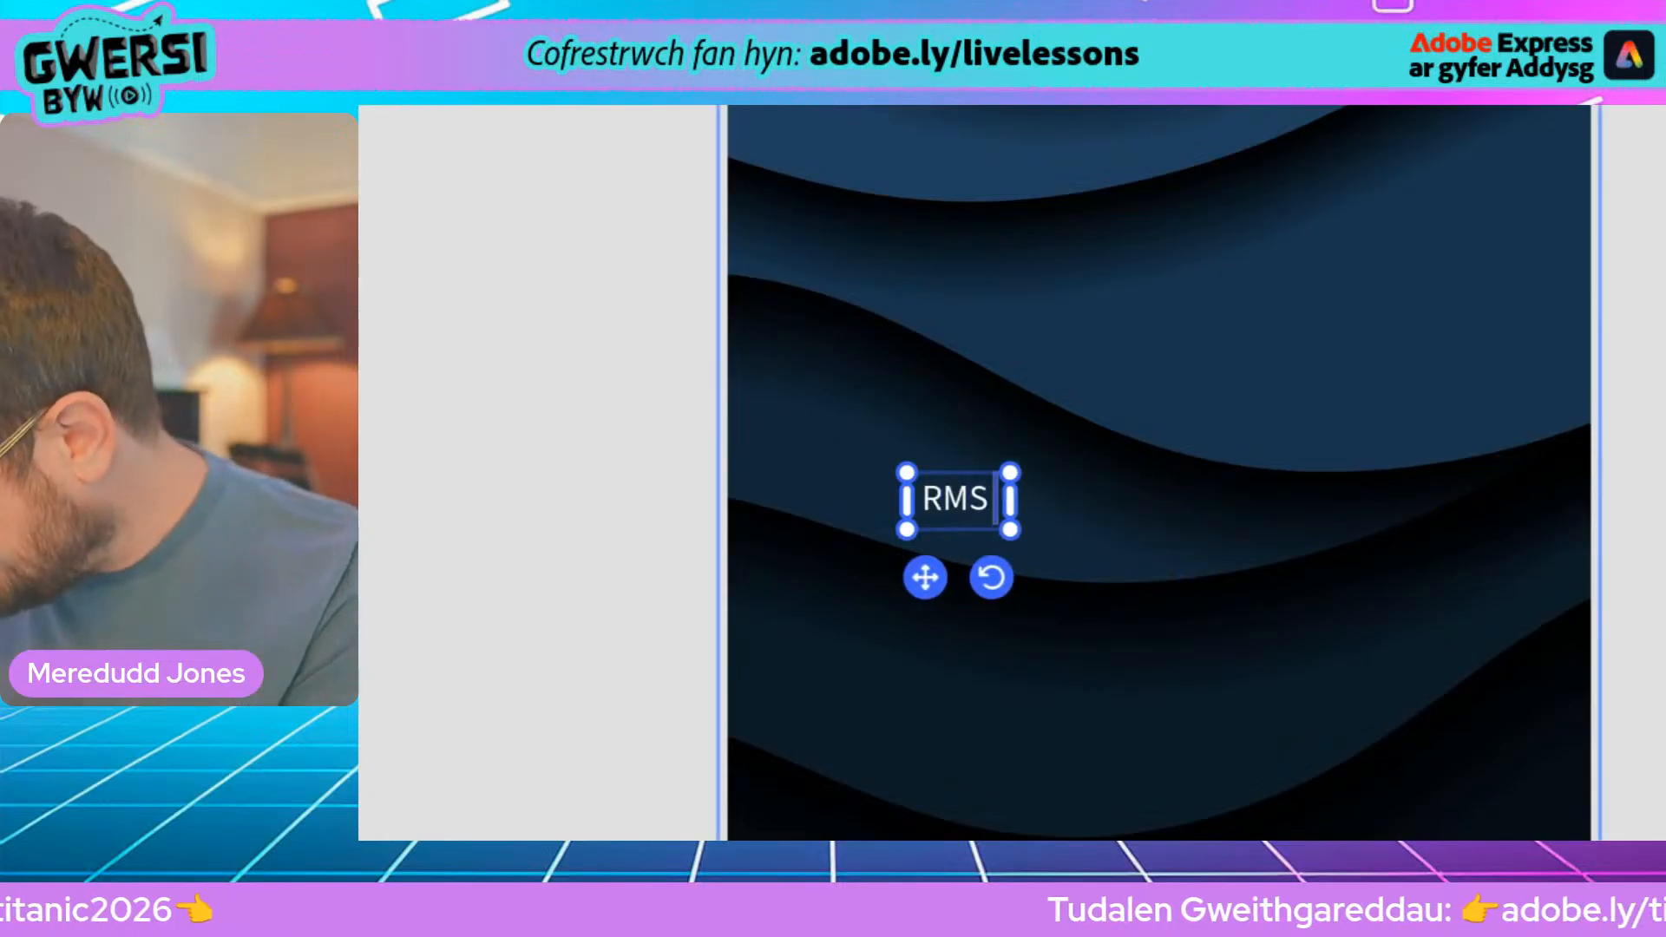
type(" Tit")
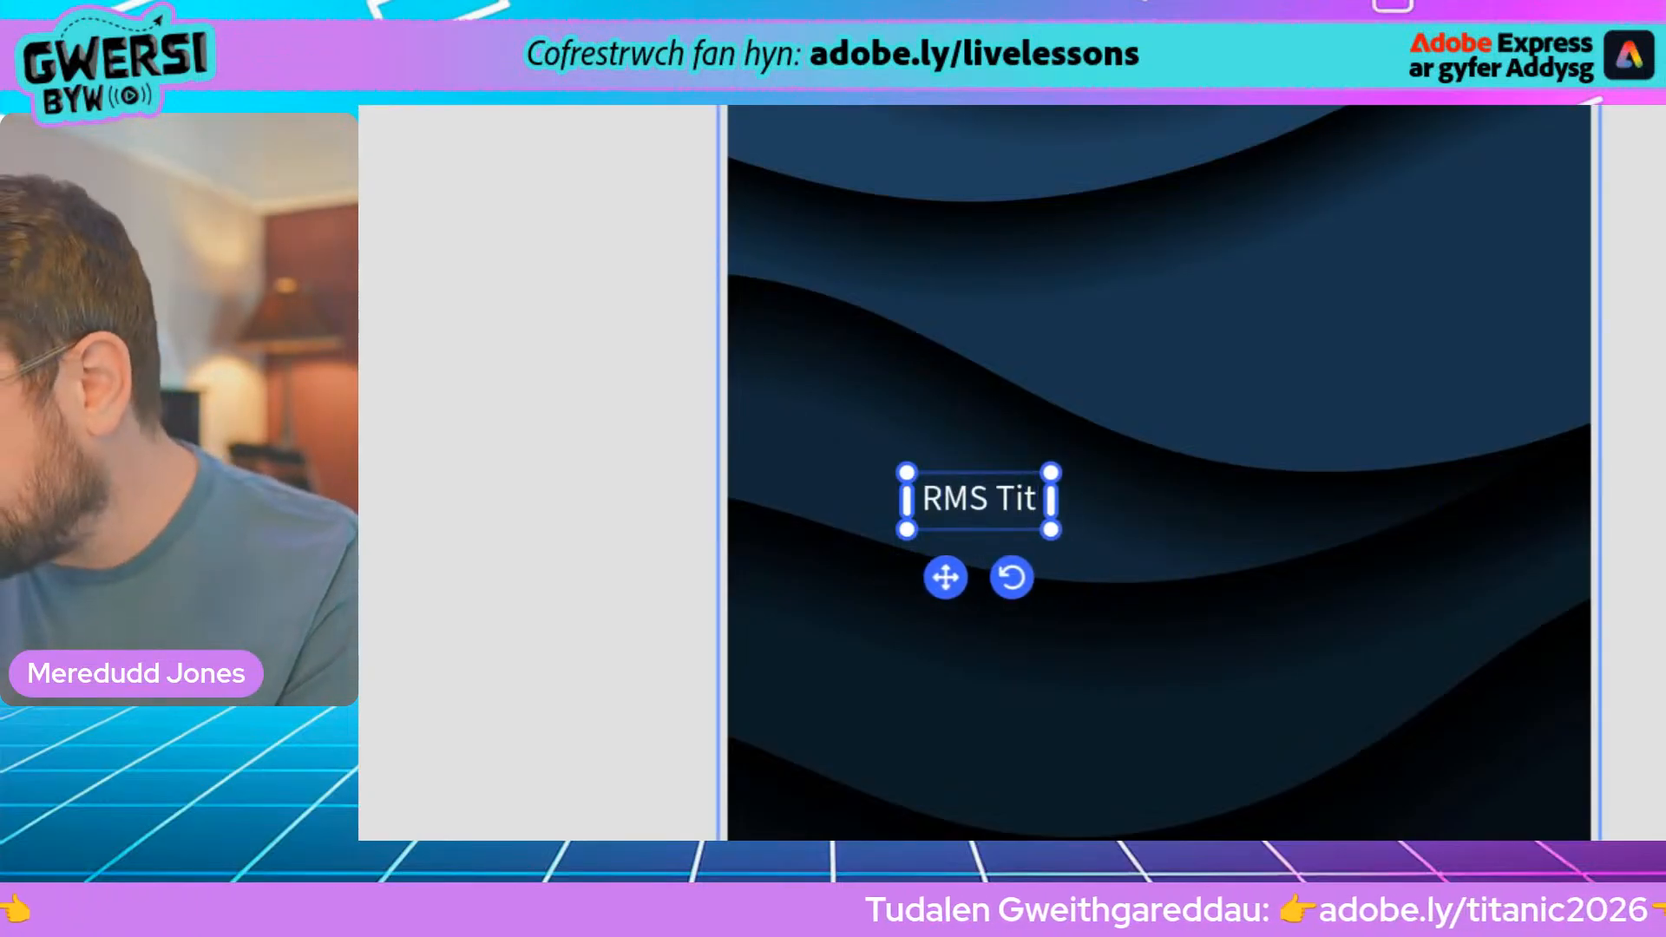
type("anic")
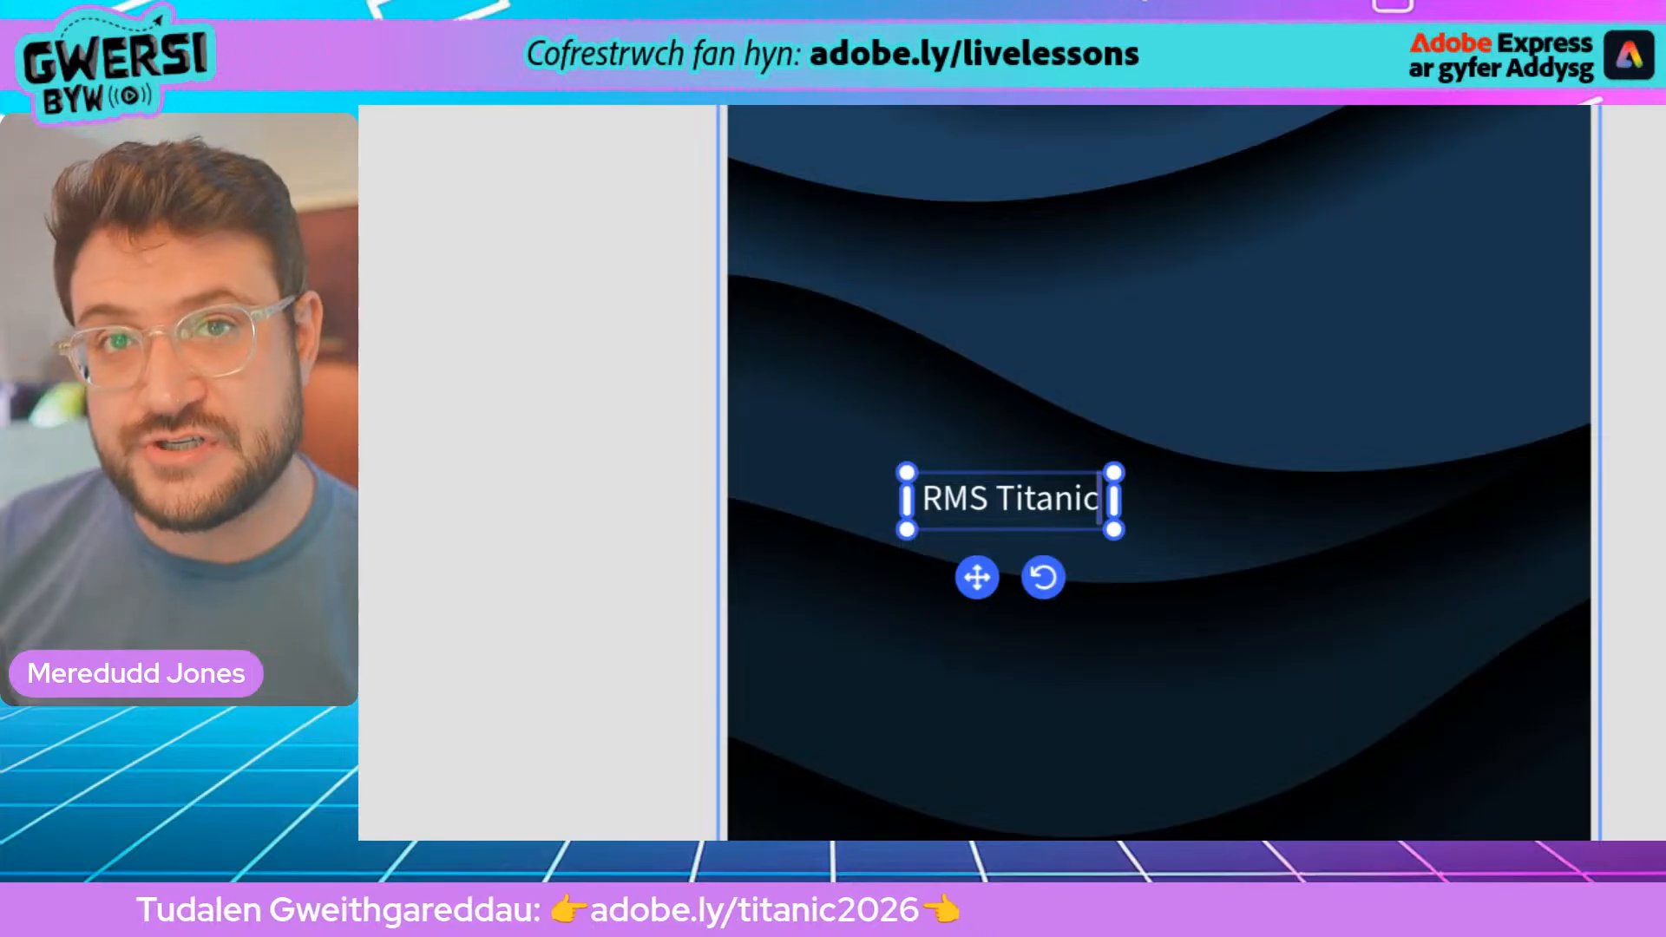
key("Return")
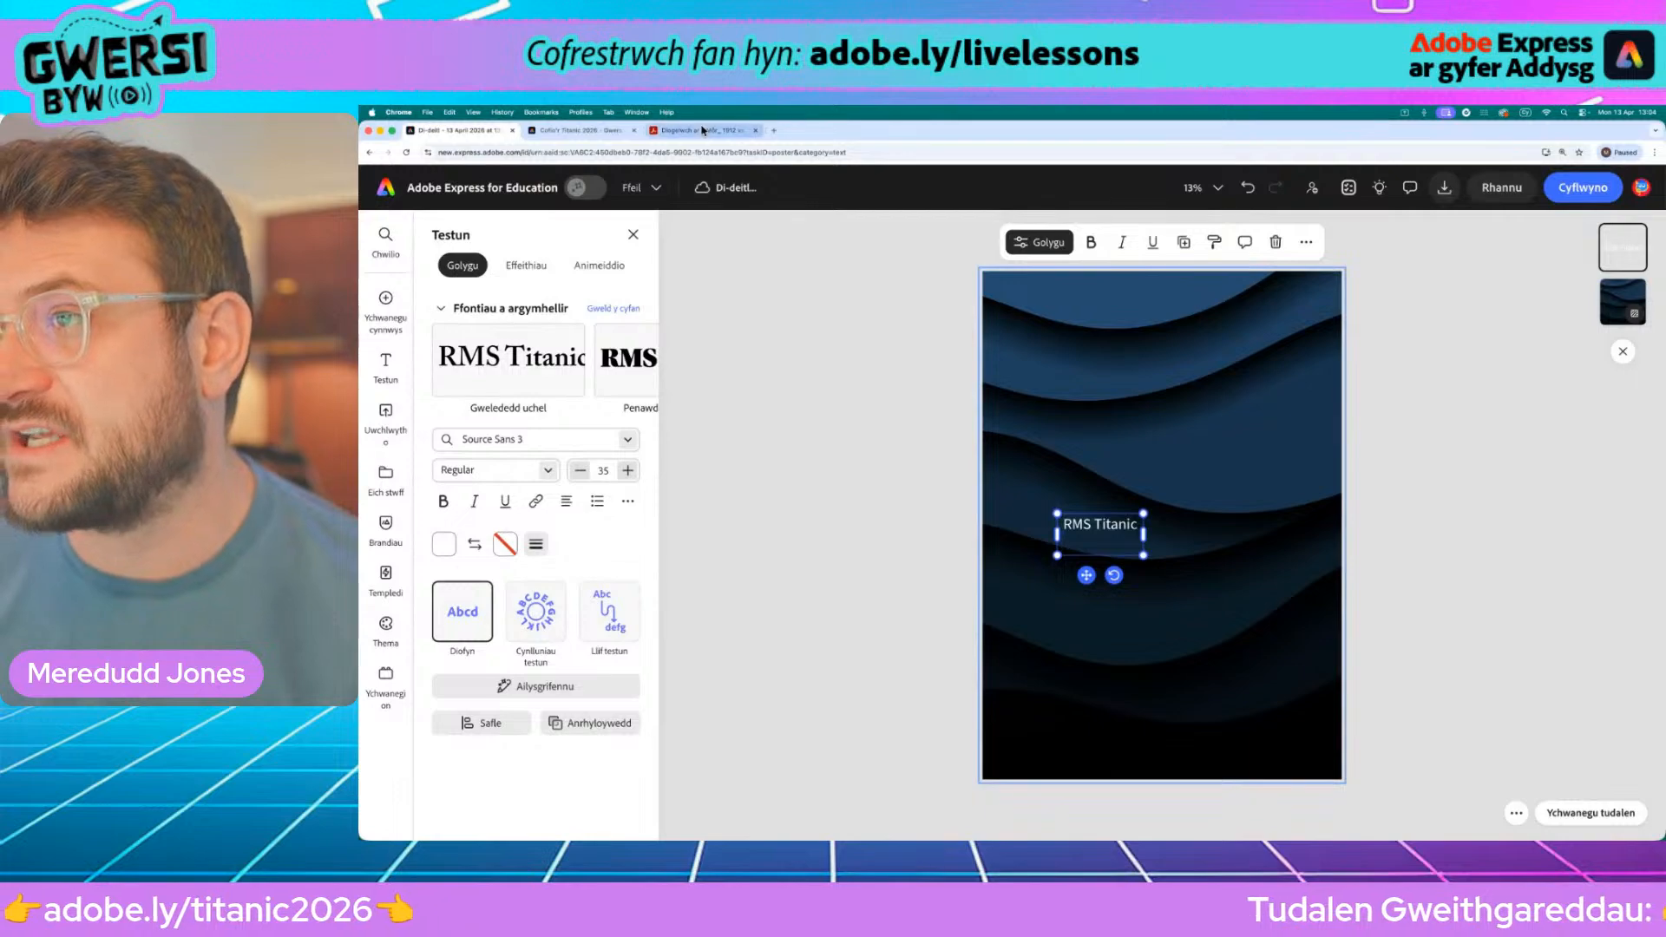
Step: Switch to the facts PDF and copy "Diogelwch ar y Môr" from its title
left_click(695, 130)
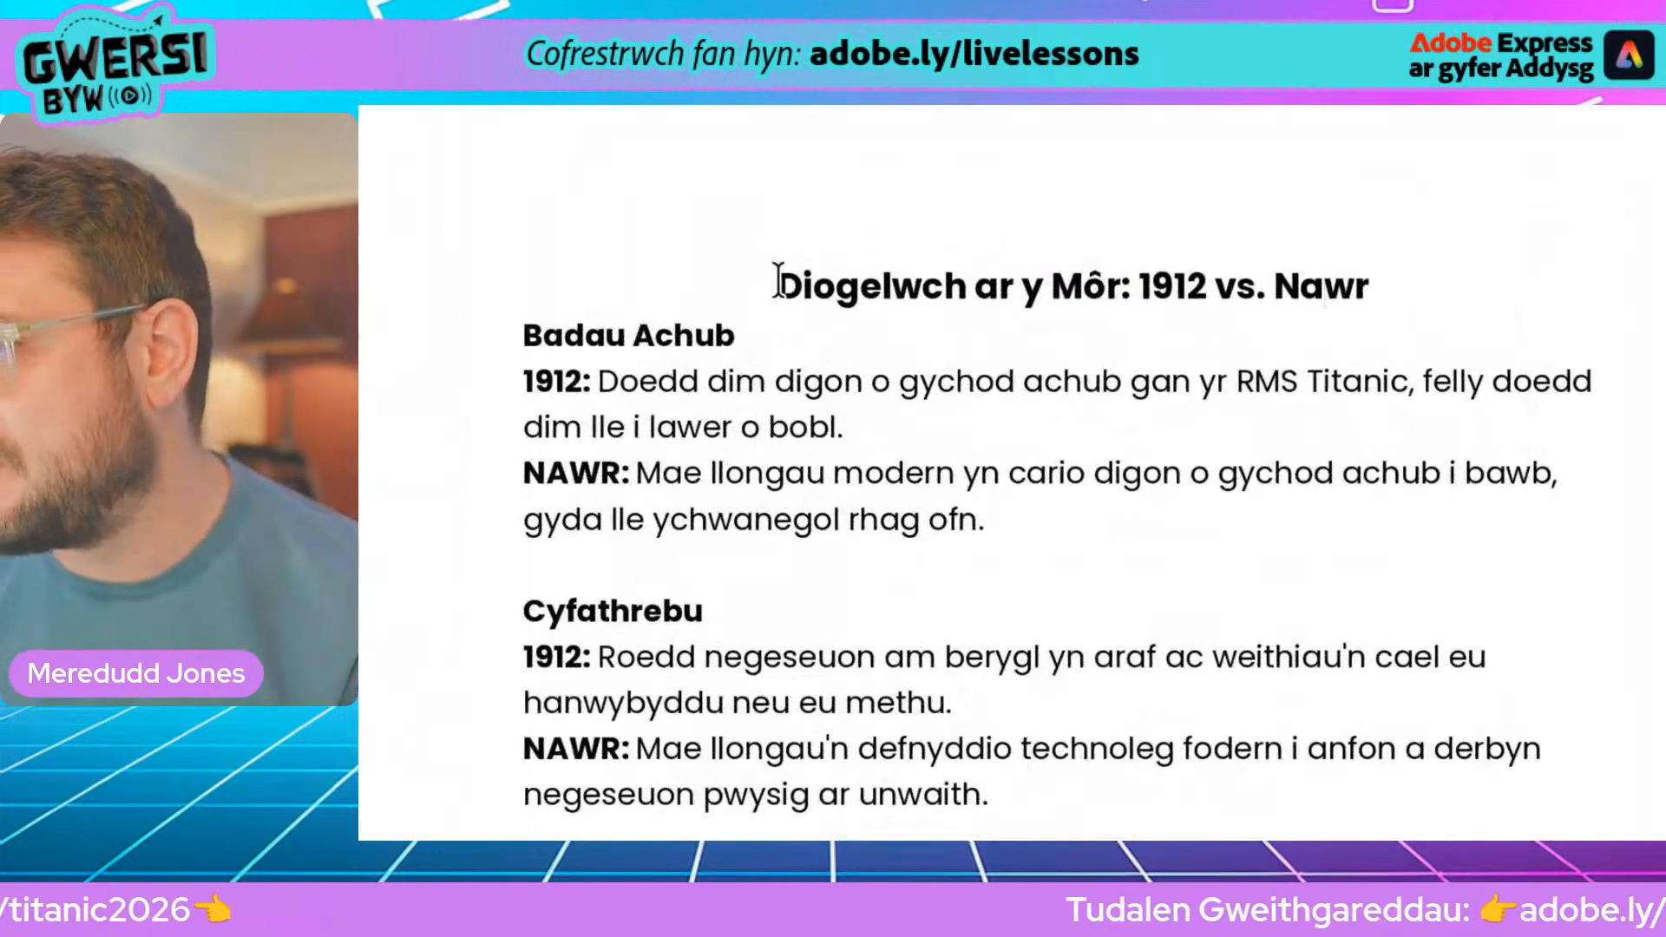
left_click_drag(796, 286, 1113, 286)
left_click(881, 157)
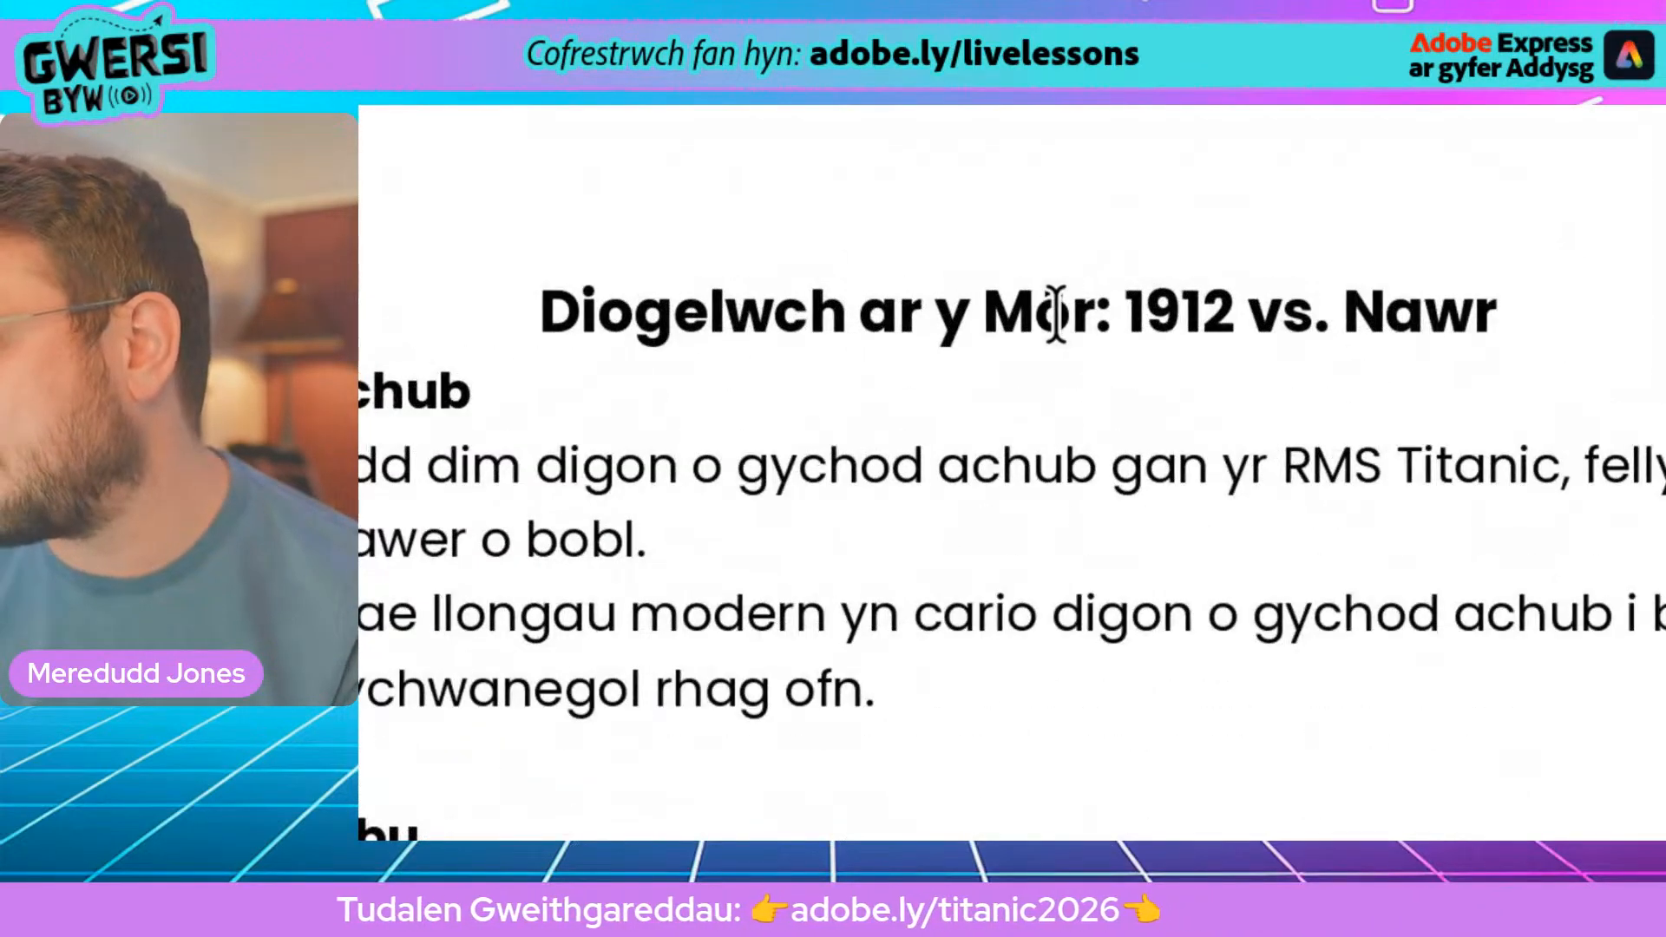
left_click_drag(1089, 312, 542, 314)
left_click(781, 108)
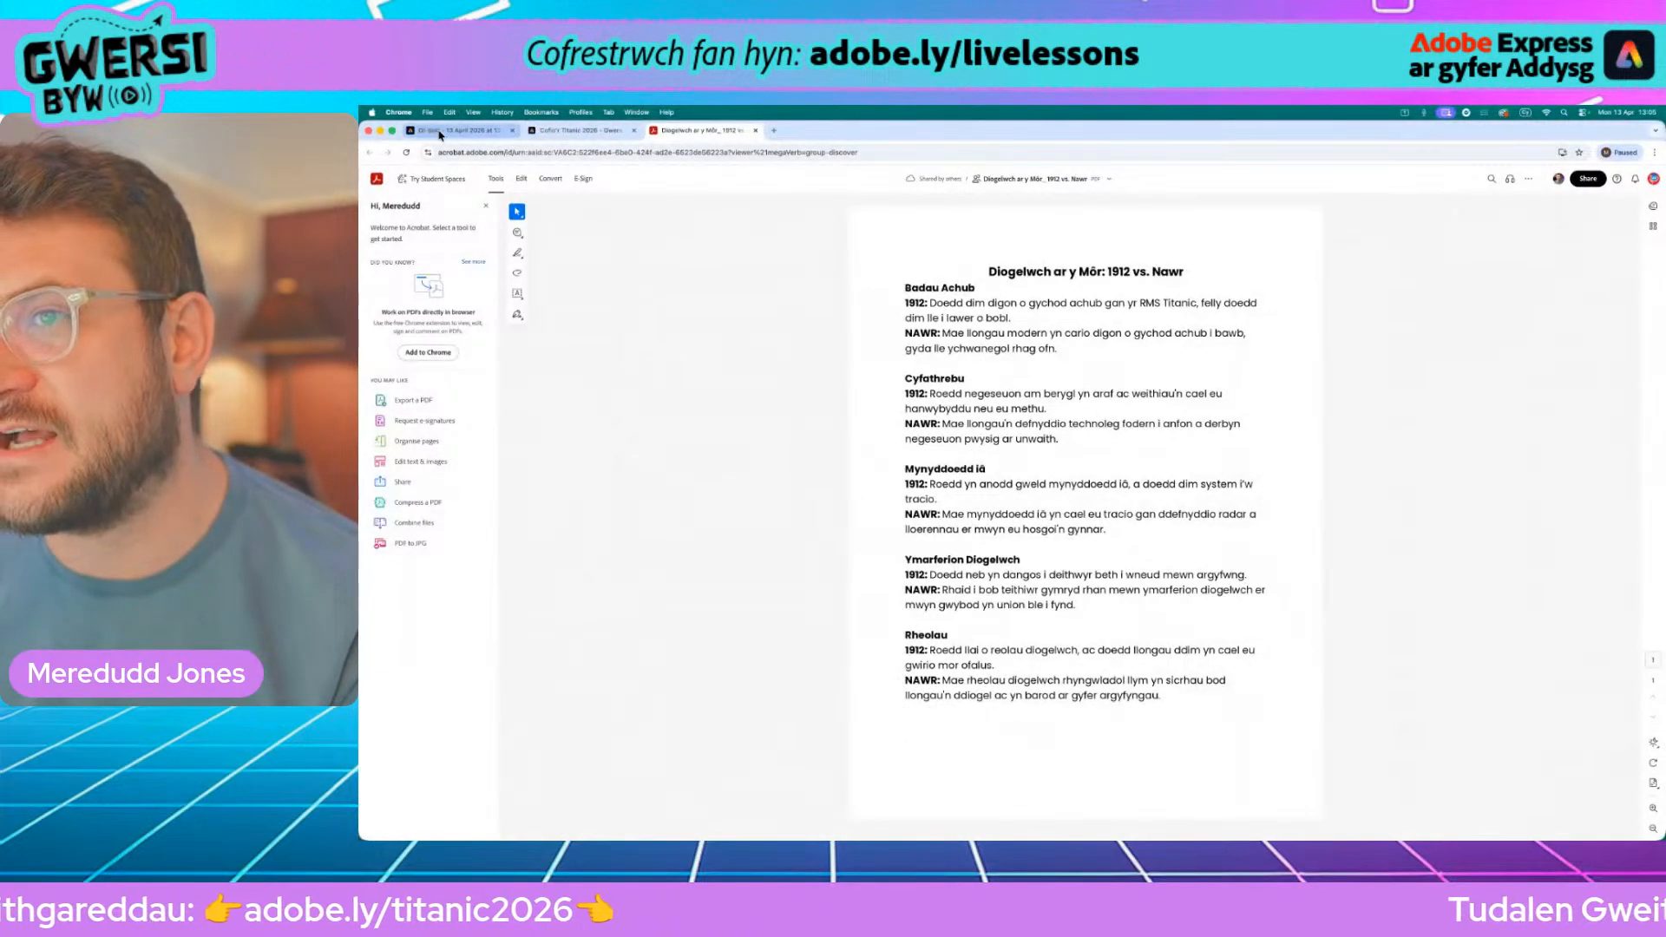
Step: Switch back to the poster and paste "Diogelwch ar y Môr" as the second line under "RMS Titanic"
left_click(440, 134)
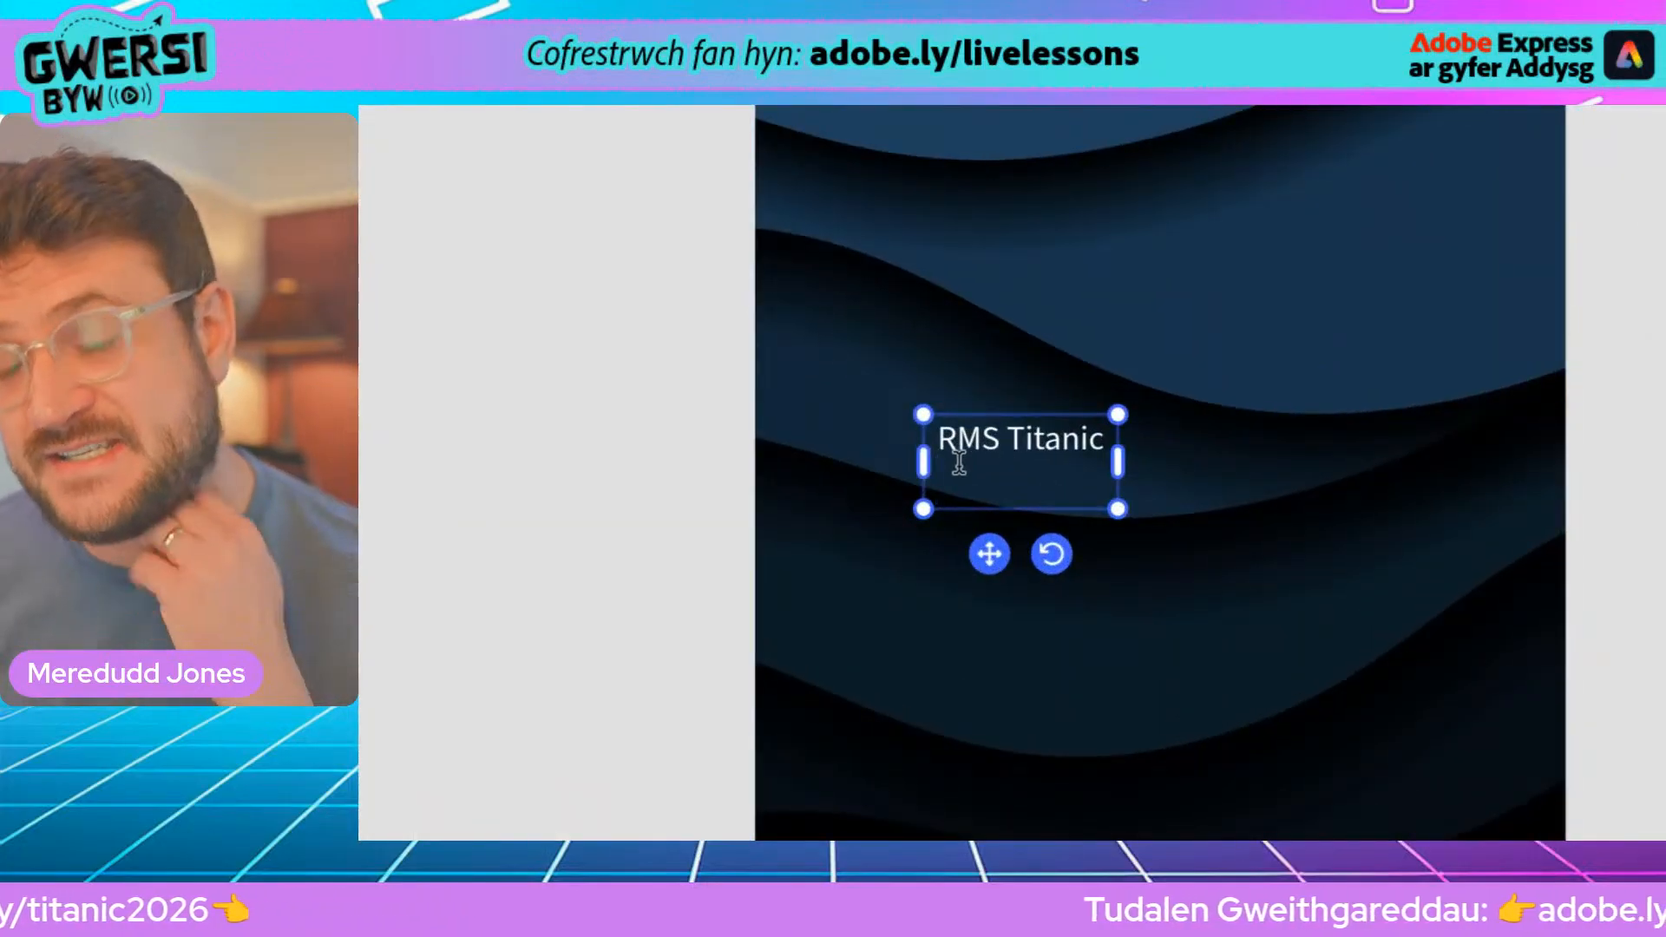
left_click(957, 484)
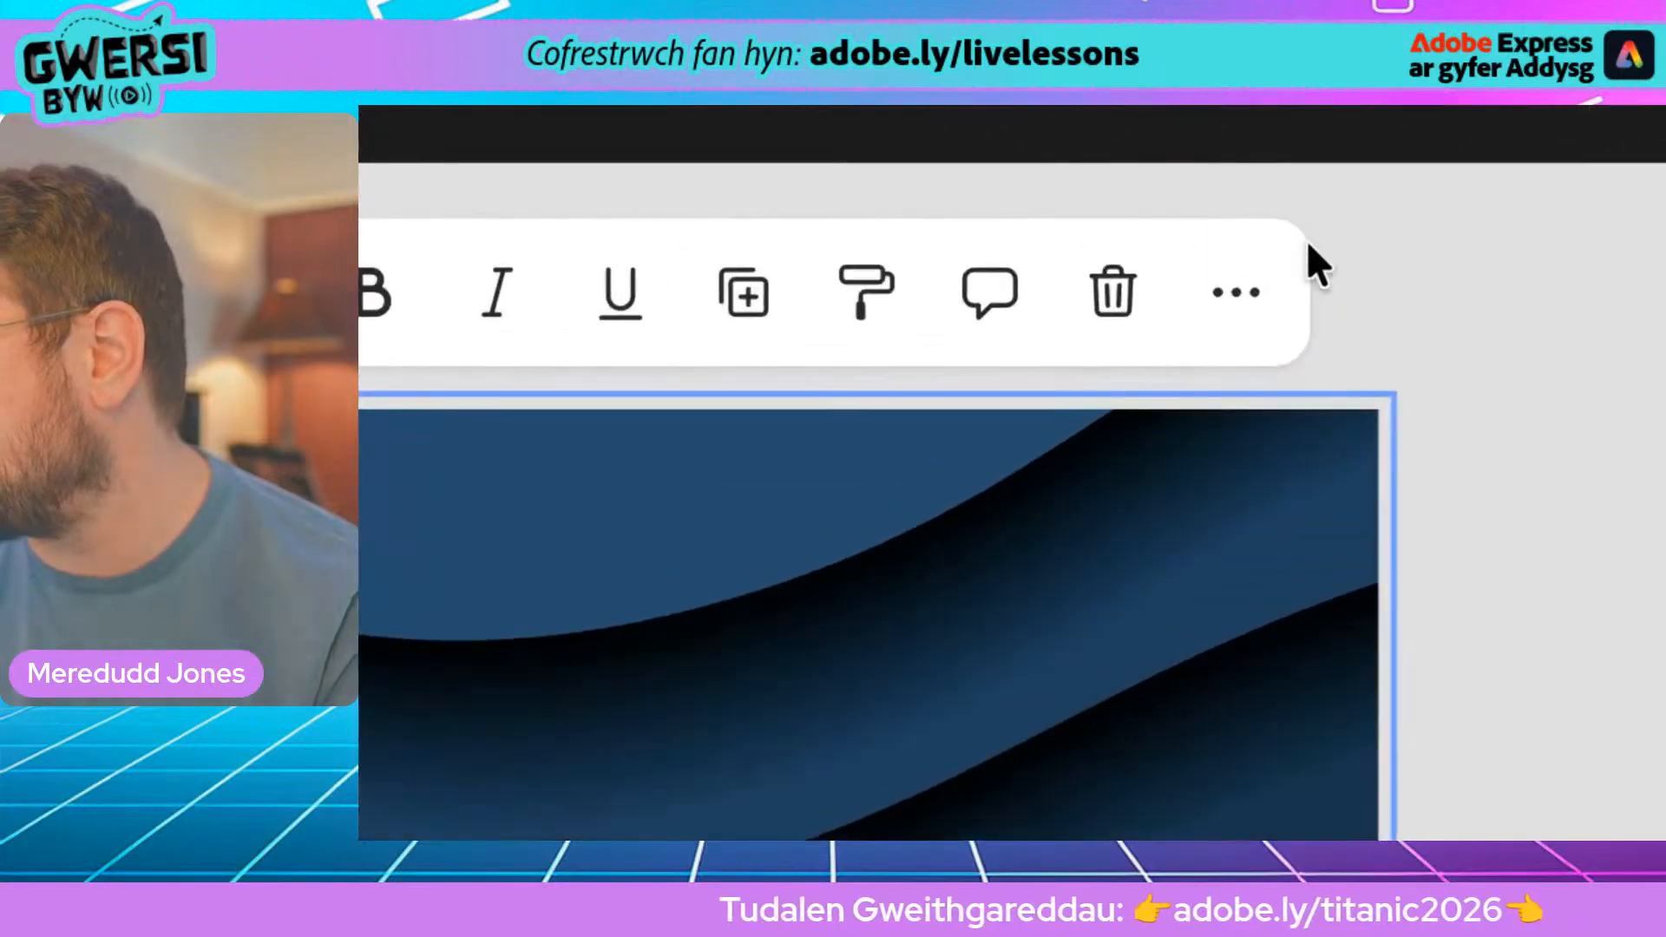
left_click(1302, 244)
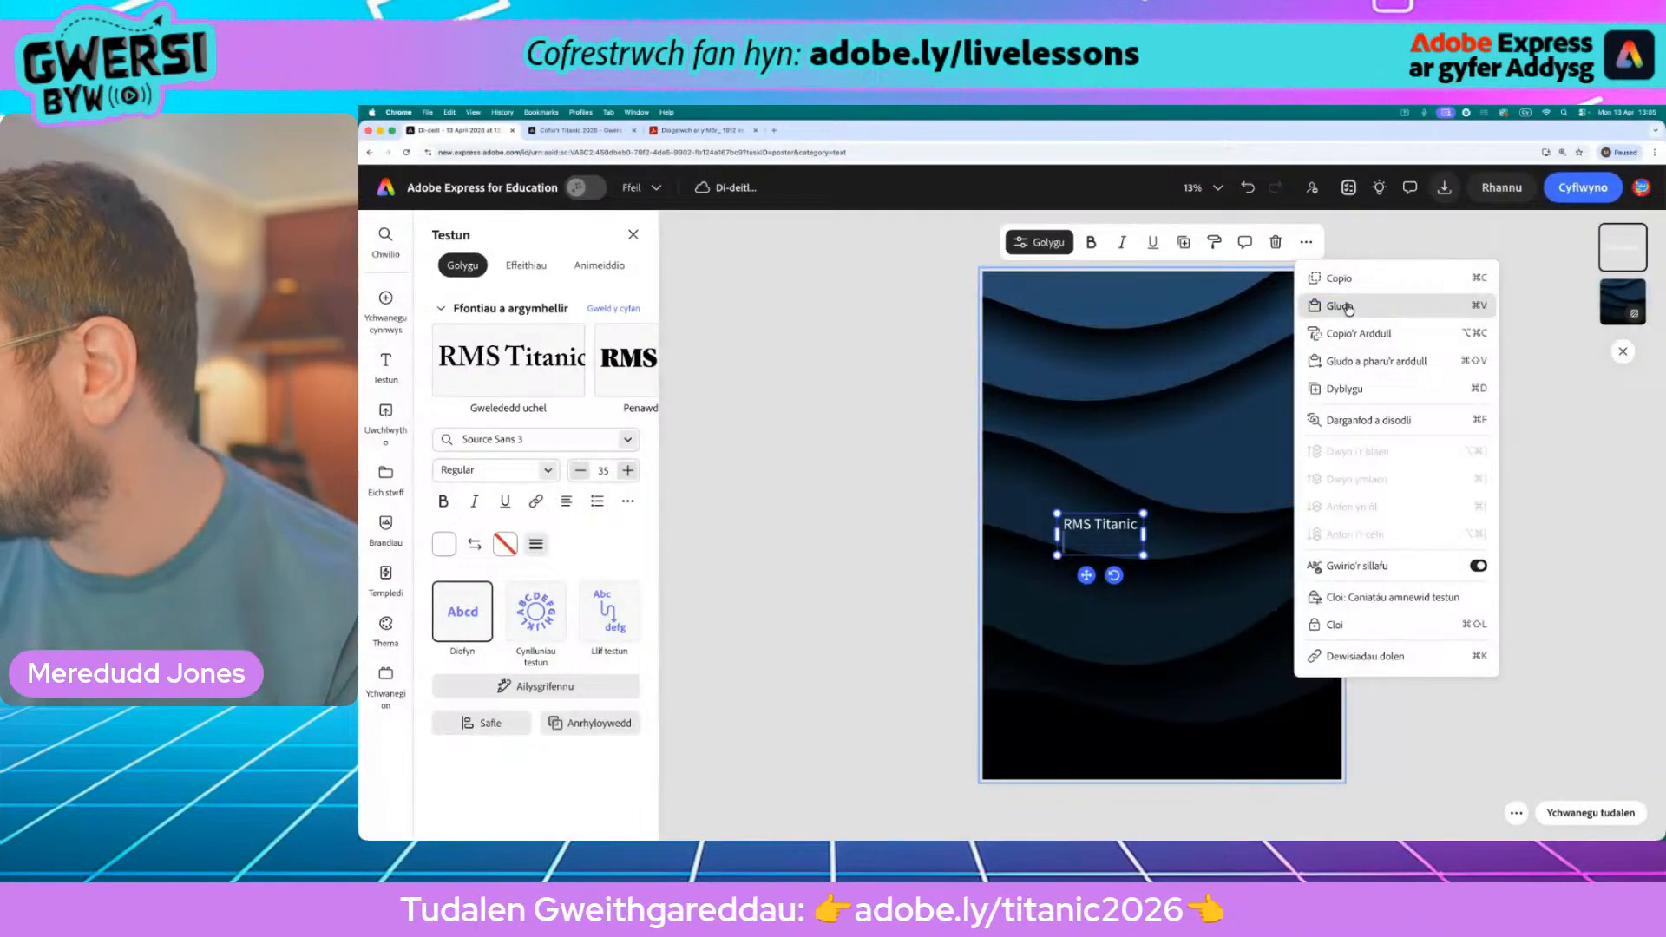
left_click(1341, 306)
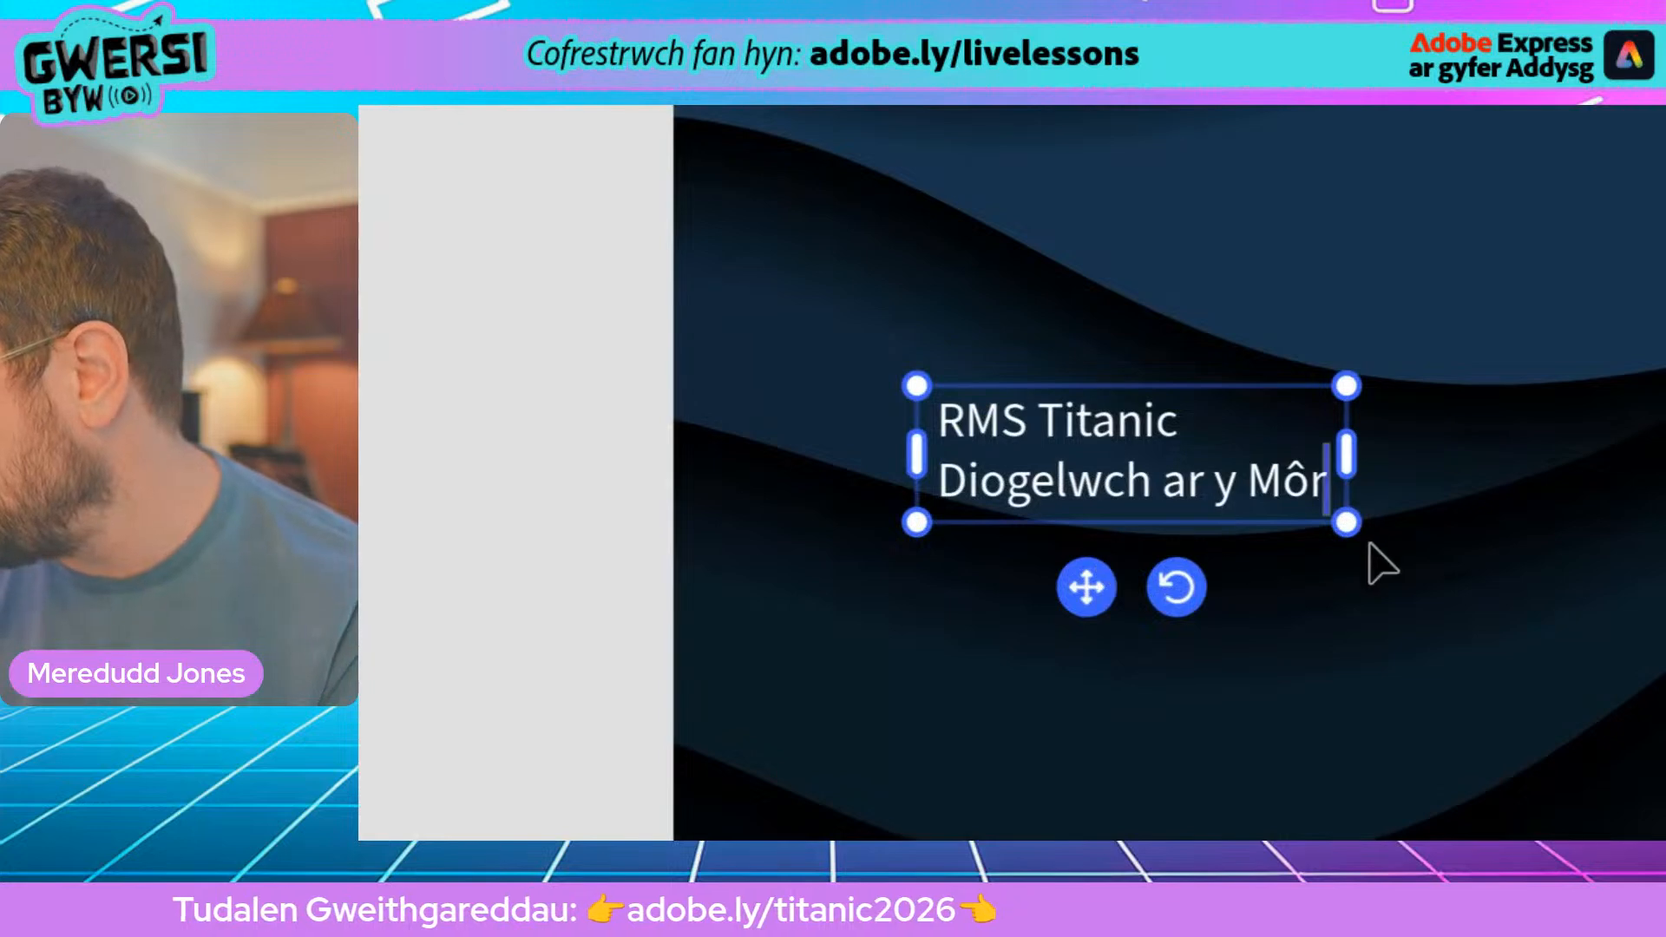
Step: Add a third line reading "1912 vs. nawr" to the poster's title text
key("Return")
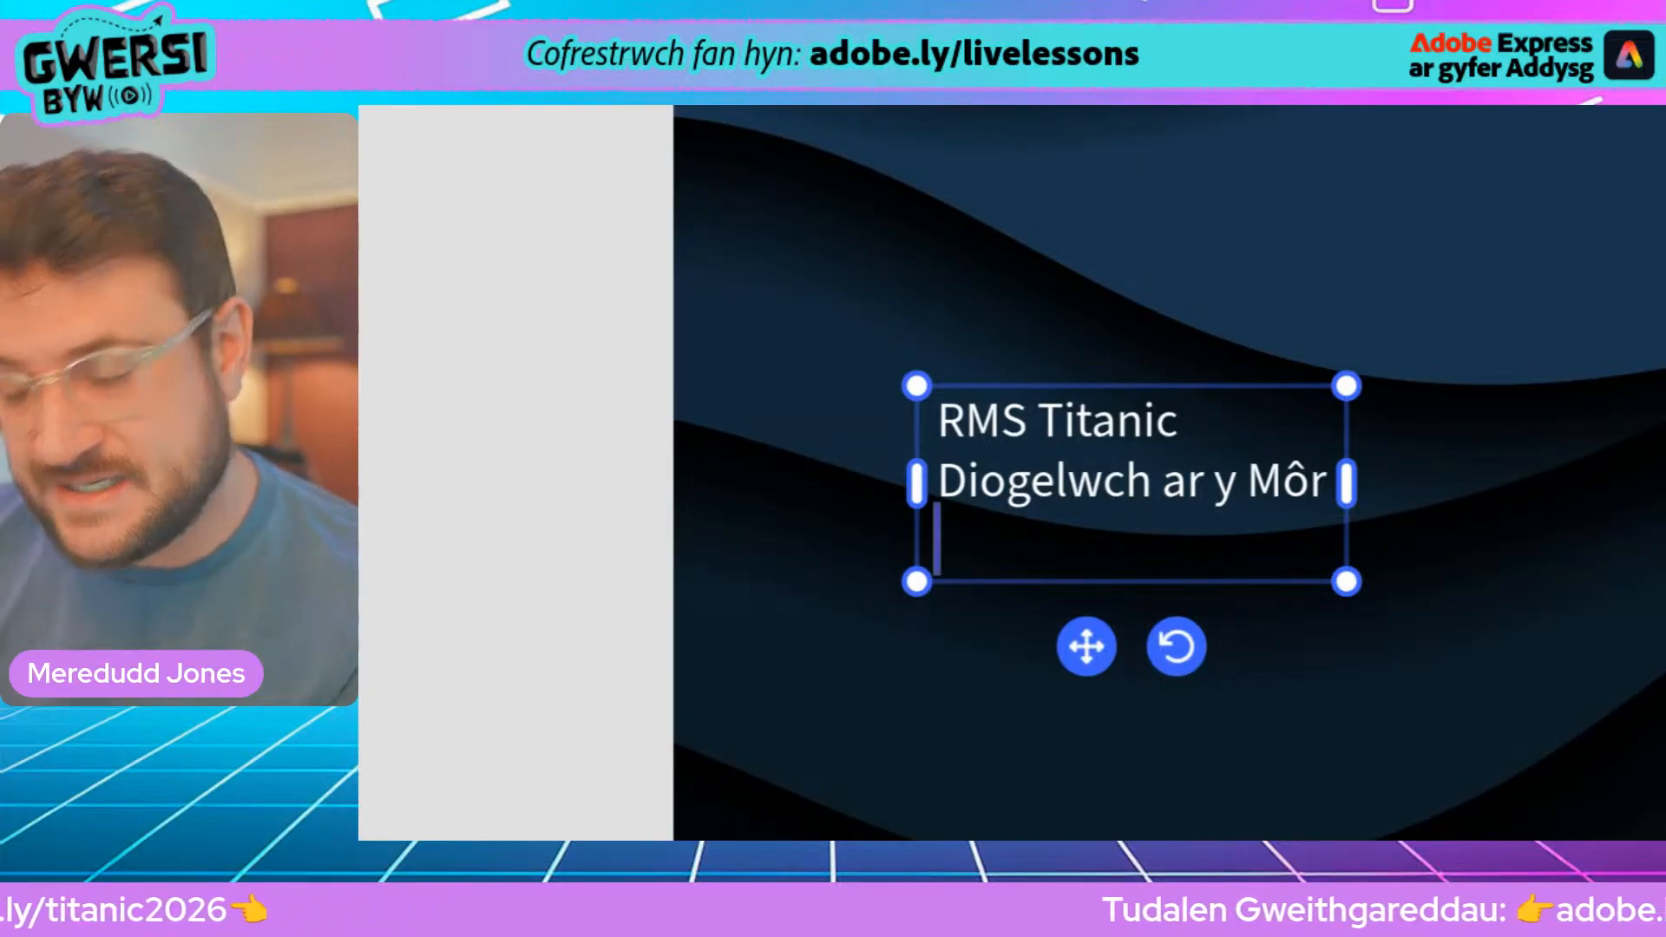
type("1912")
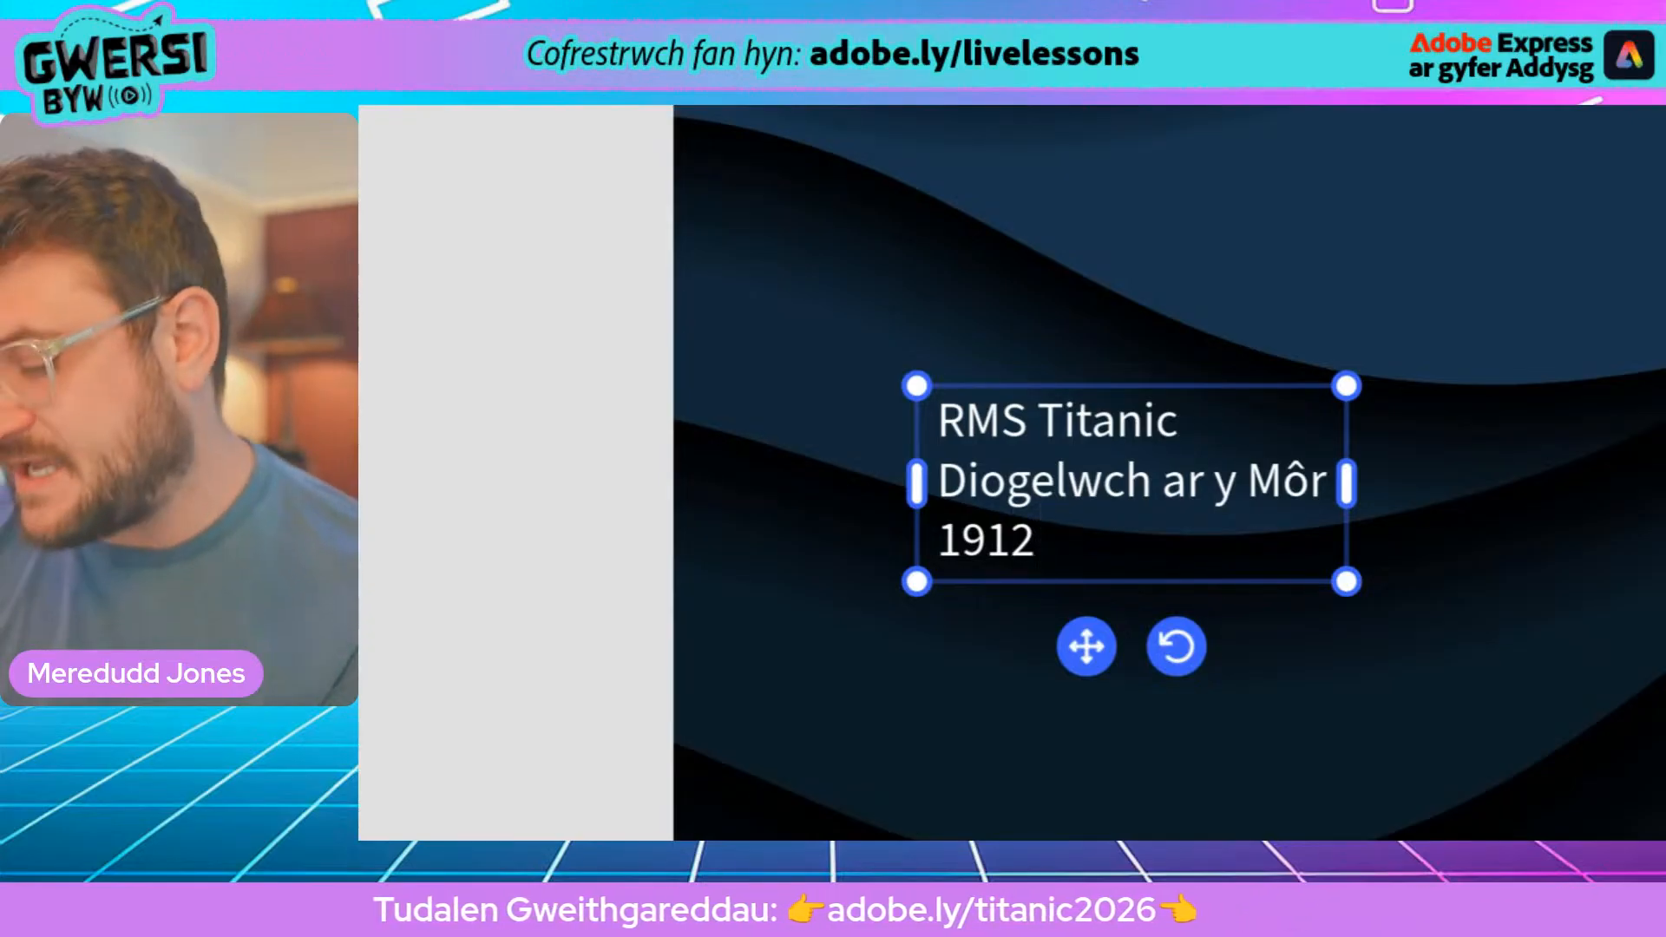
type("versus")
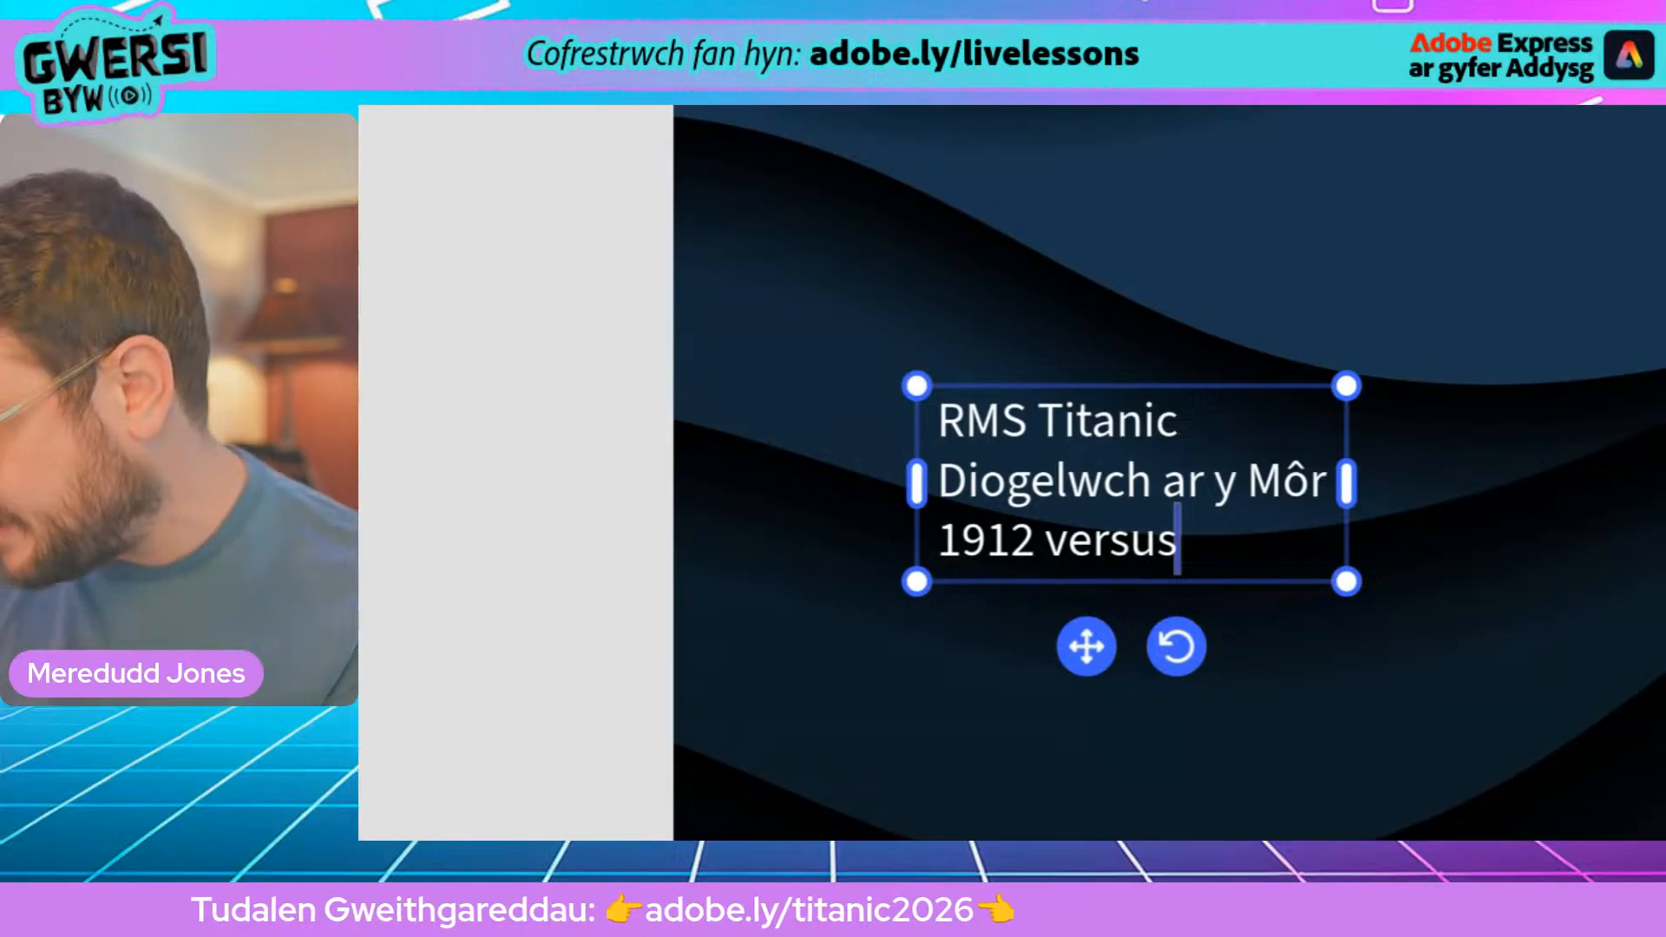
key("BackSpace")
key("BackSpace")
key("BackSpace")
key("BackSpace")
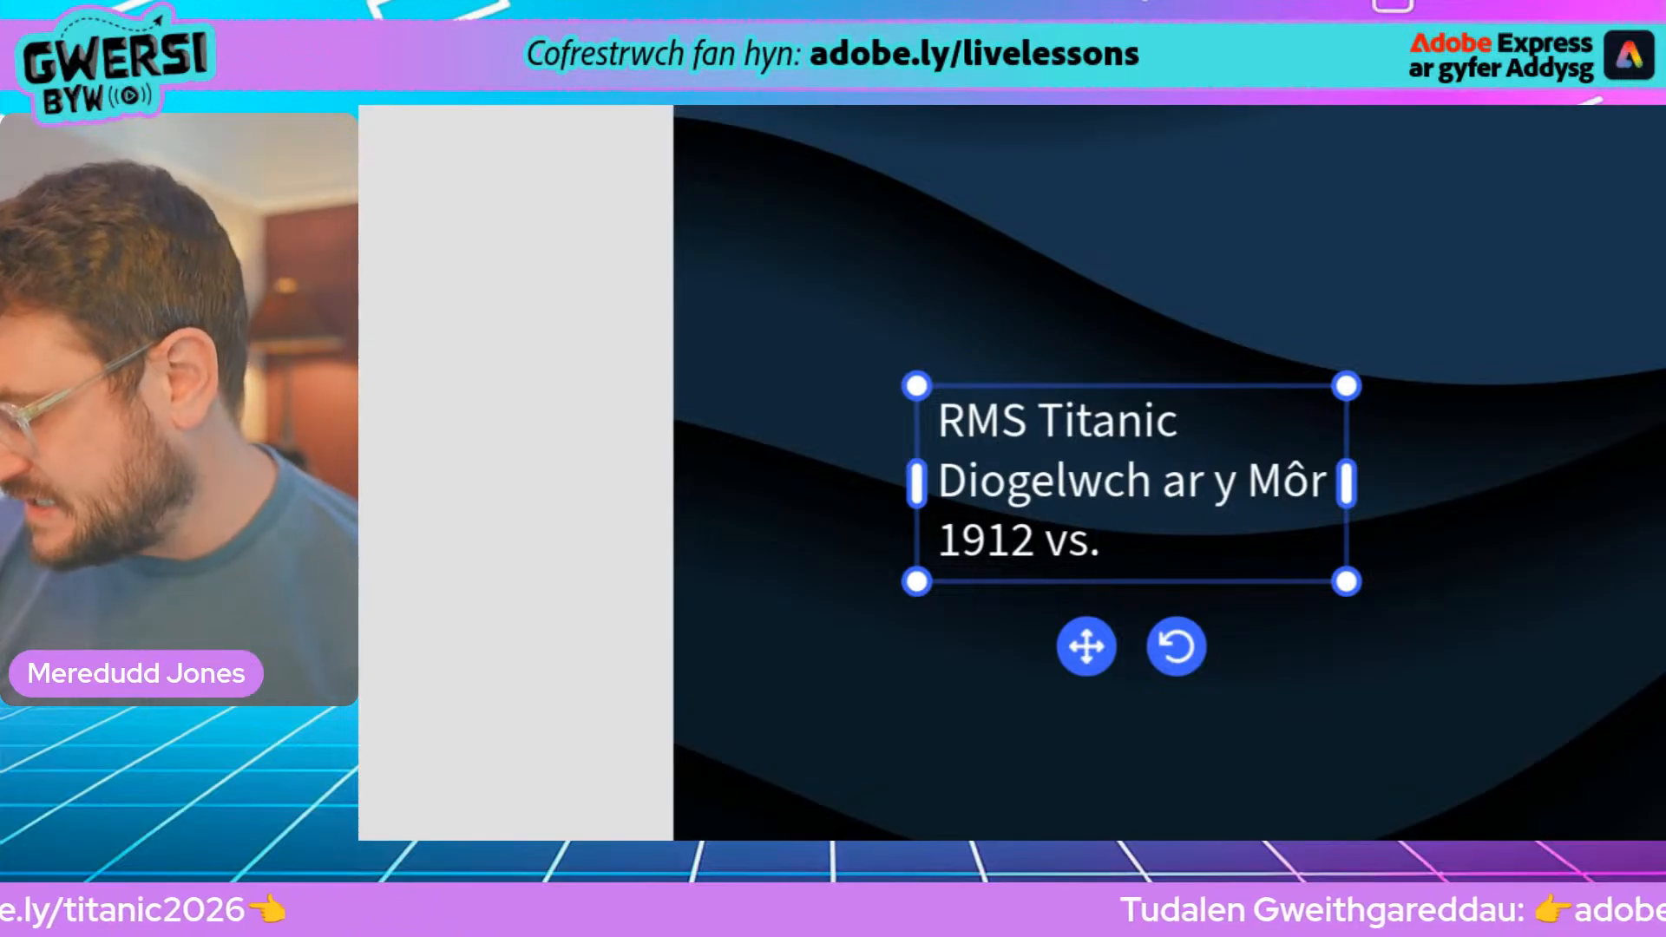
type("nawr")
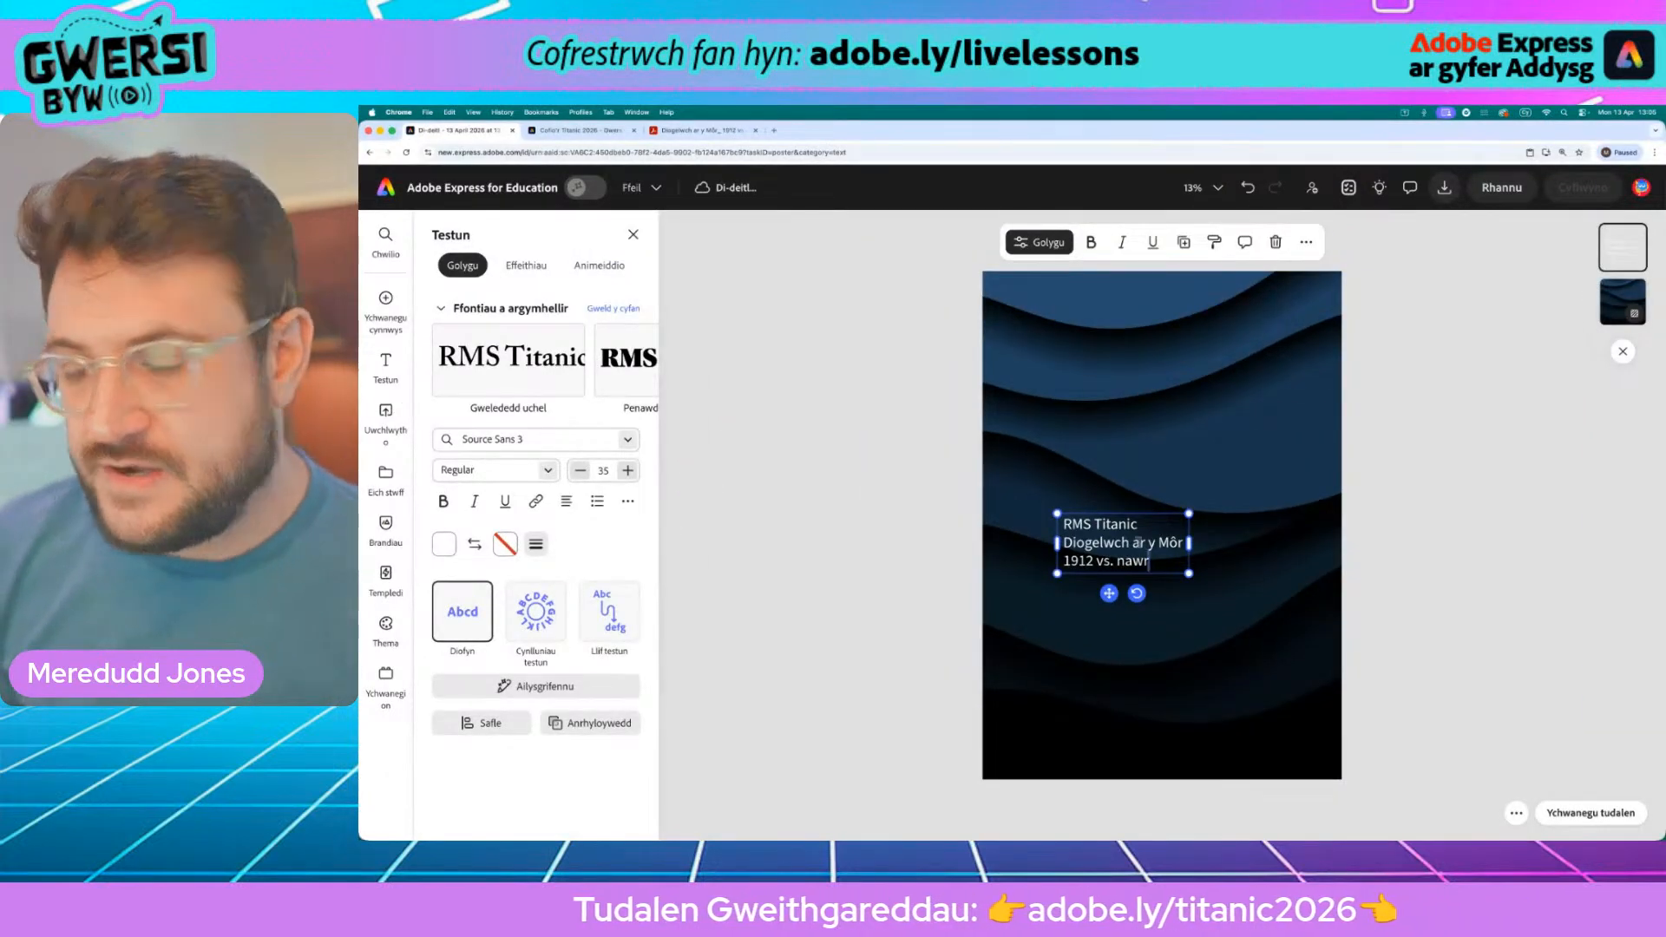
Step: Apply the Deinamig text layout to the title and place it, enlarged, near the upper edge of the poster
left_click_drag(1110, 593, 1139, 497)
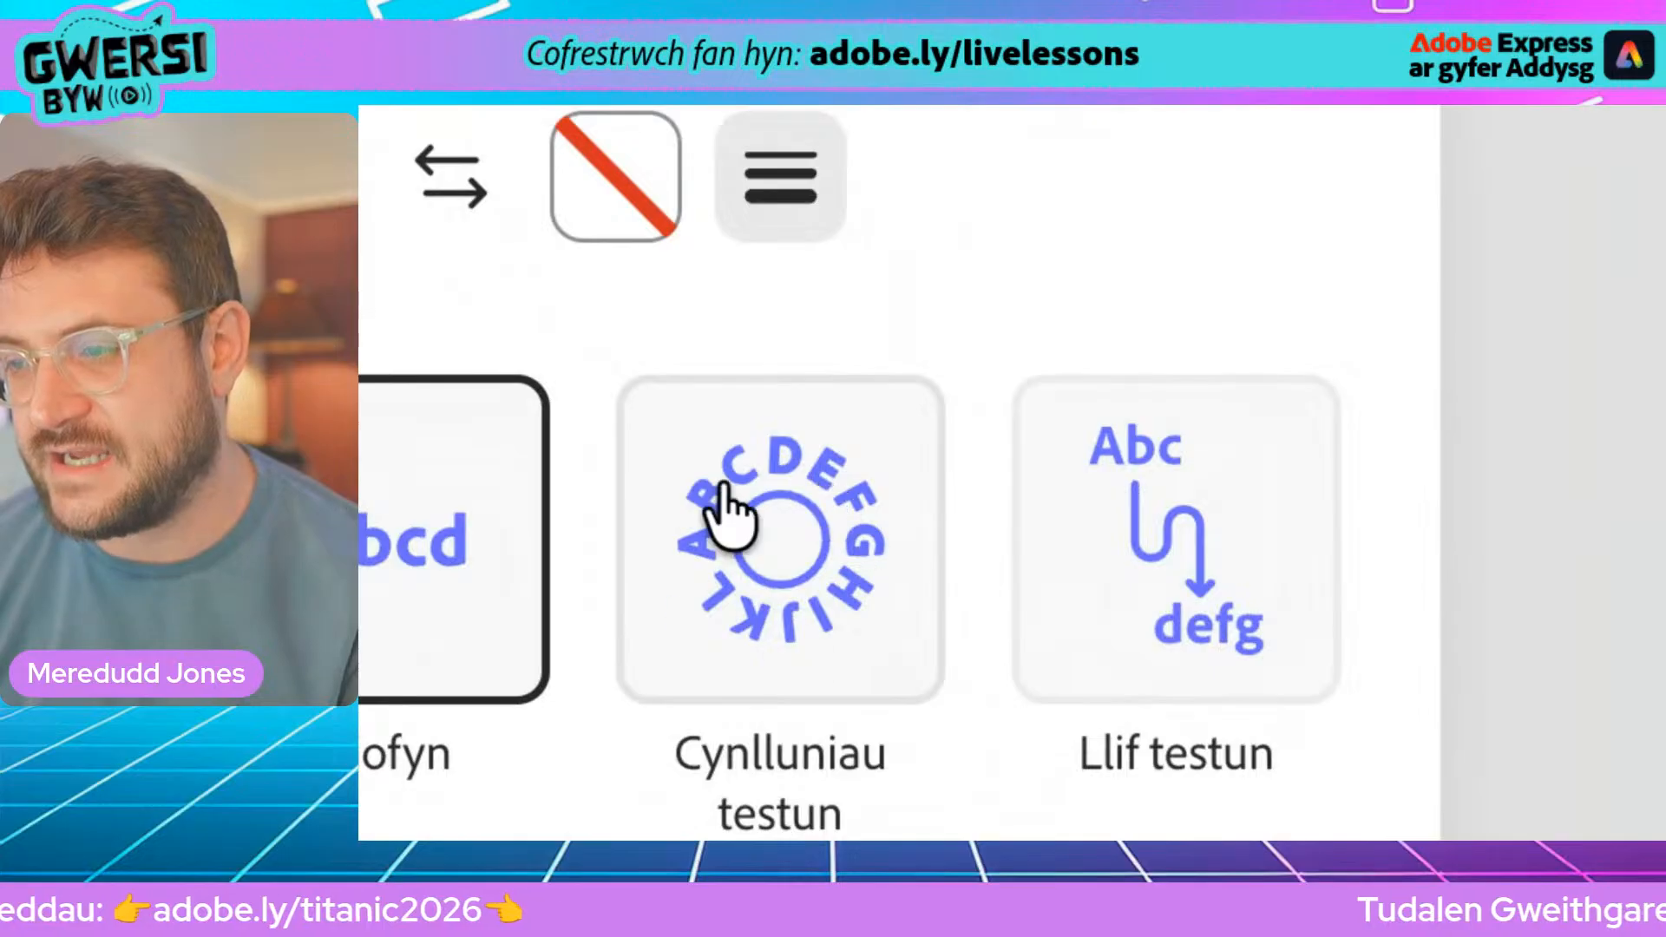
left_click(786, 564)
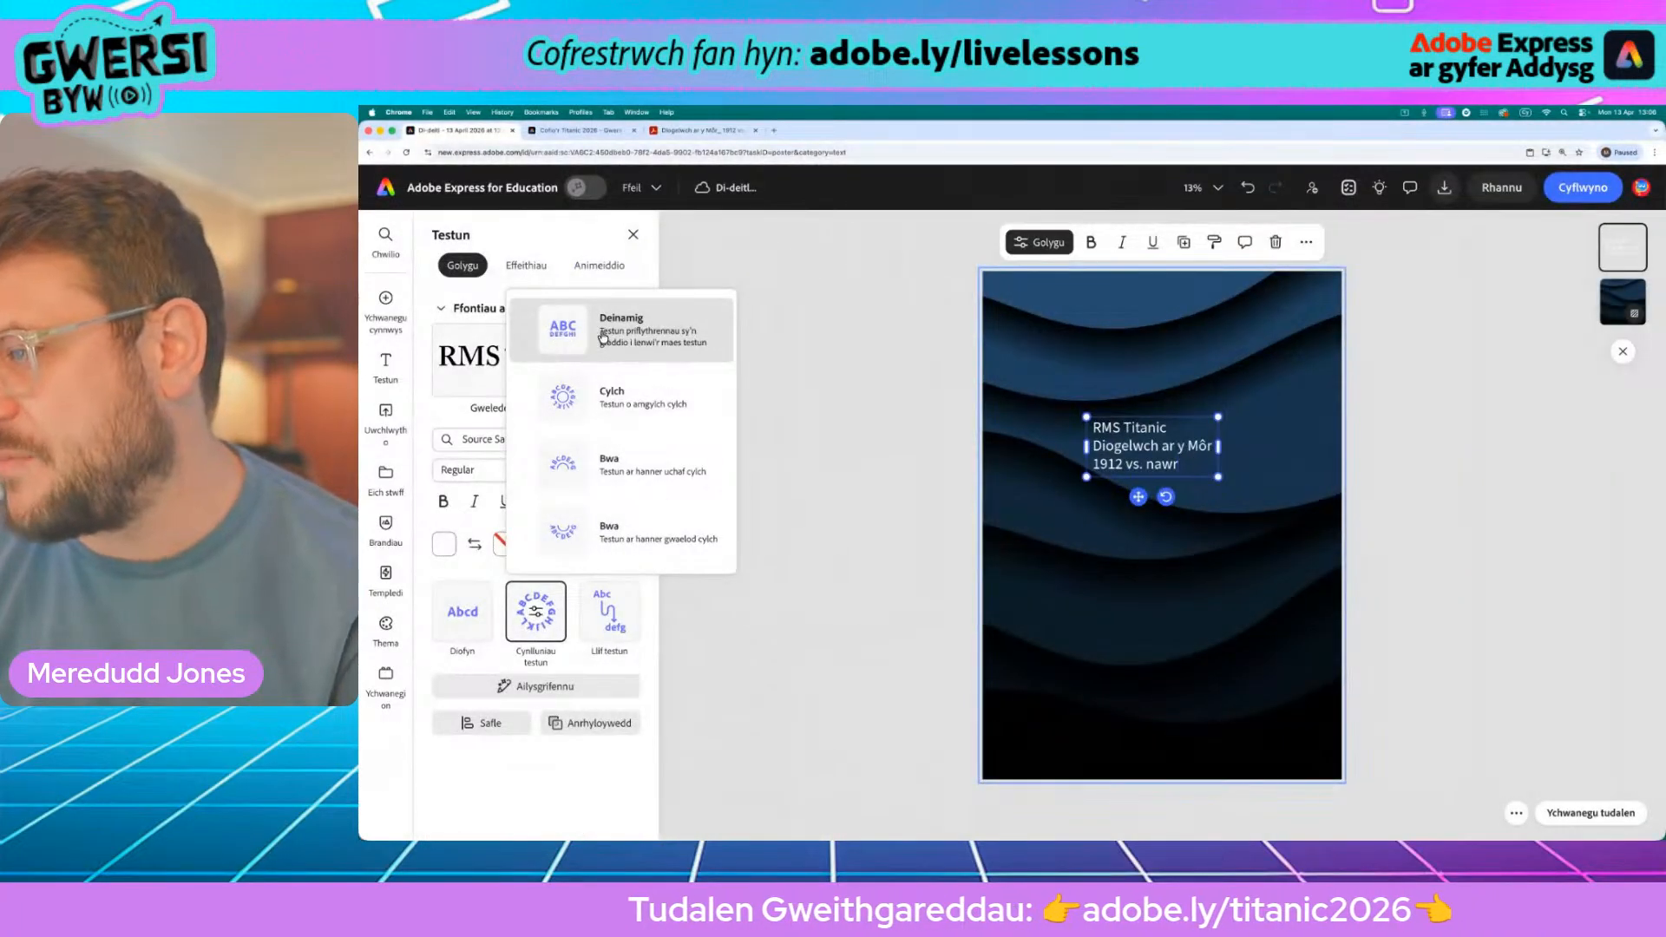
left_click(603, 336)
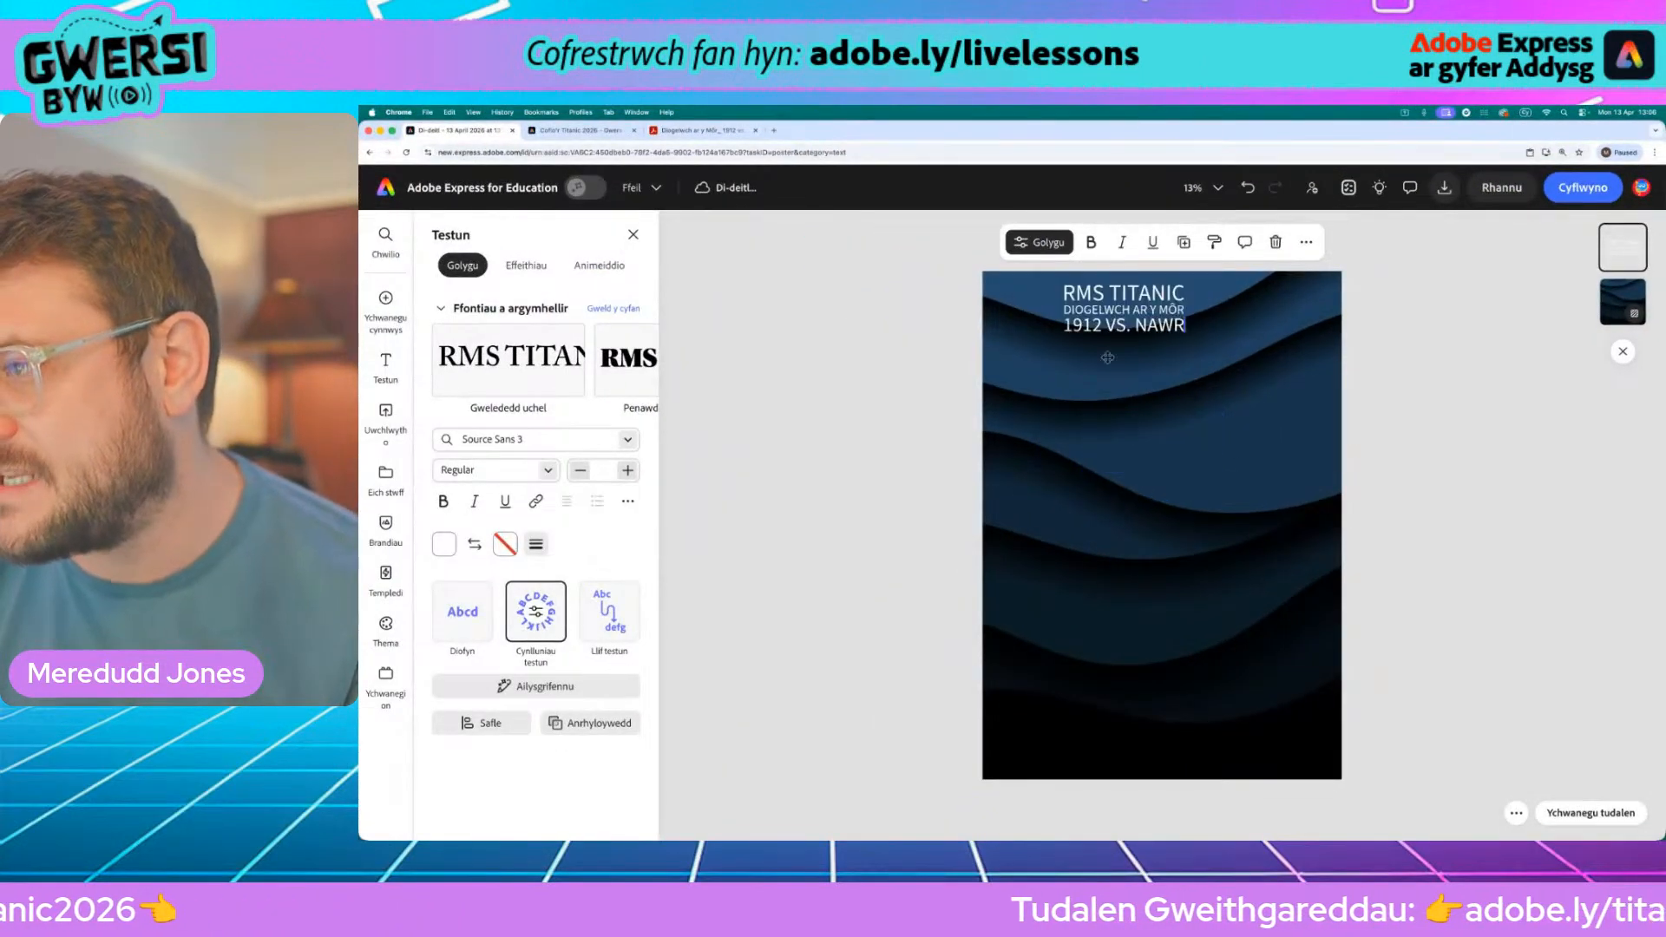
left_click_drag(1183, 345, 1233, 369)
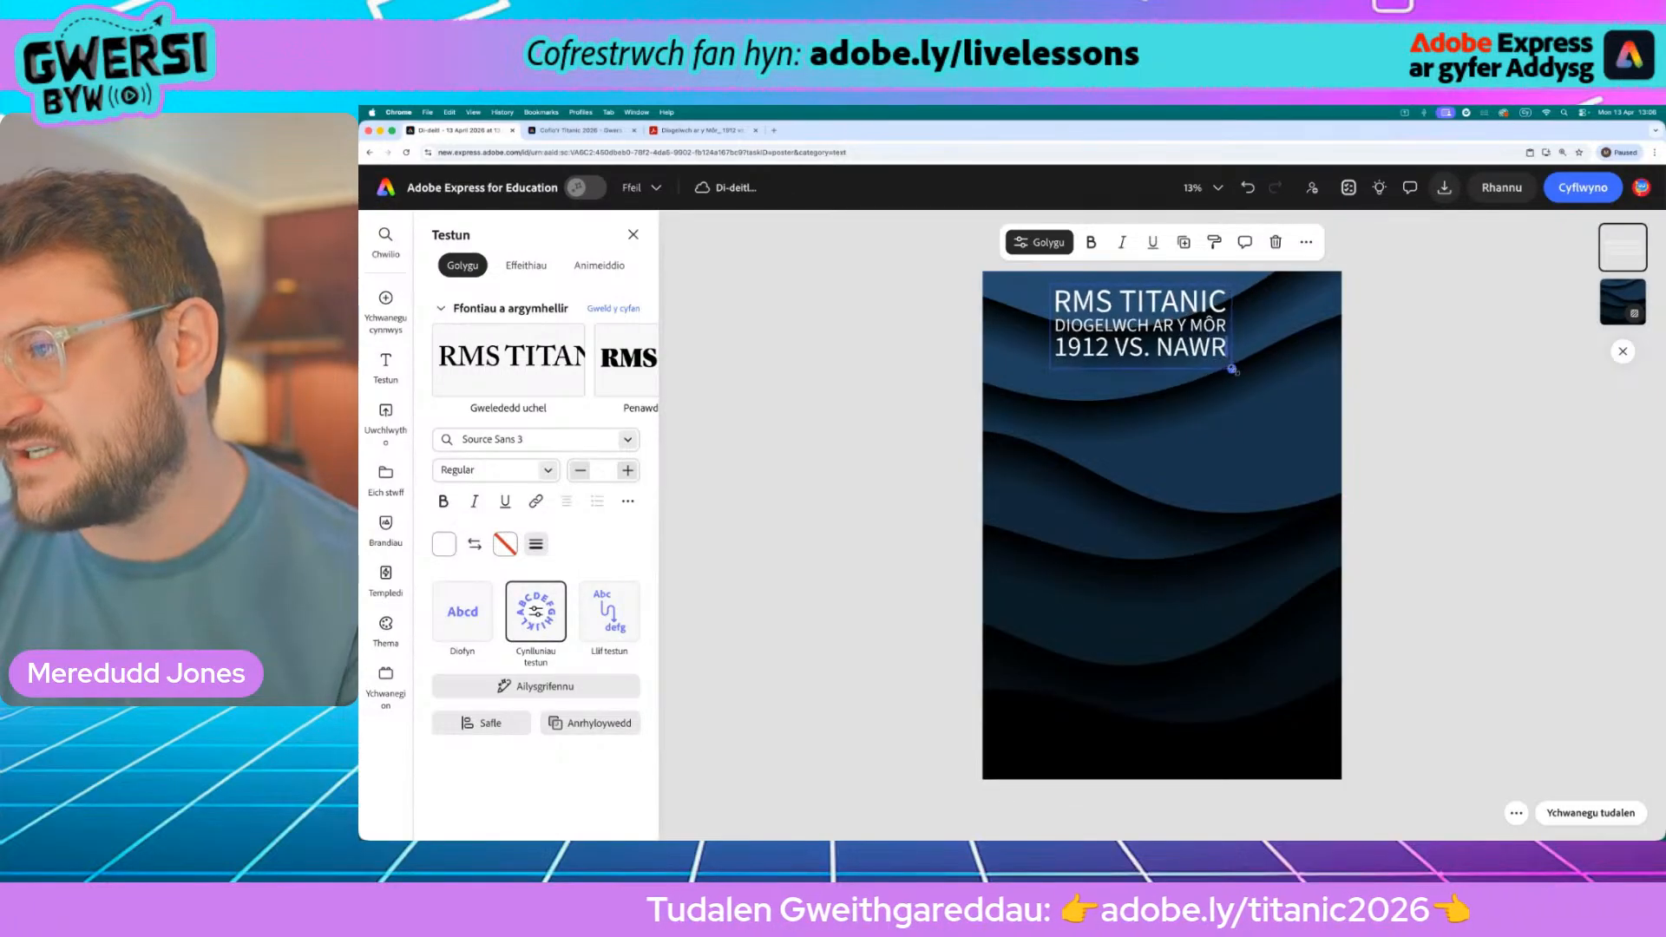
left_click_drag(1128, 382, 1152, 378)
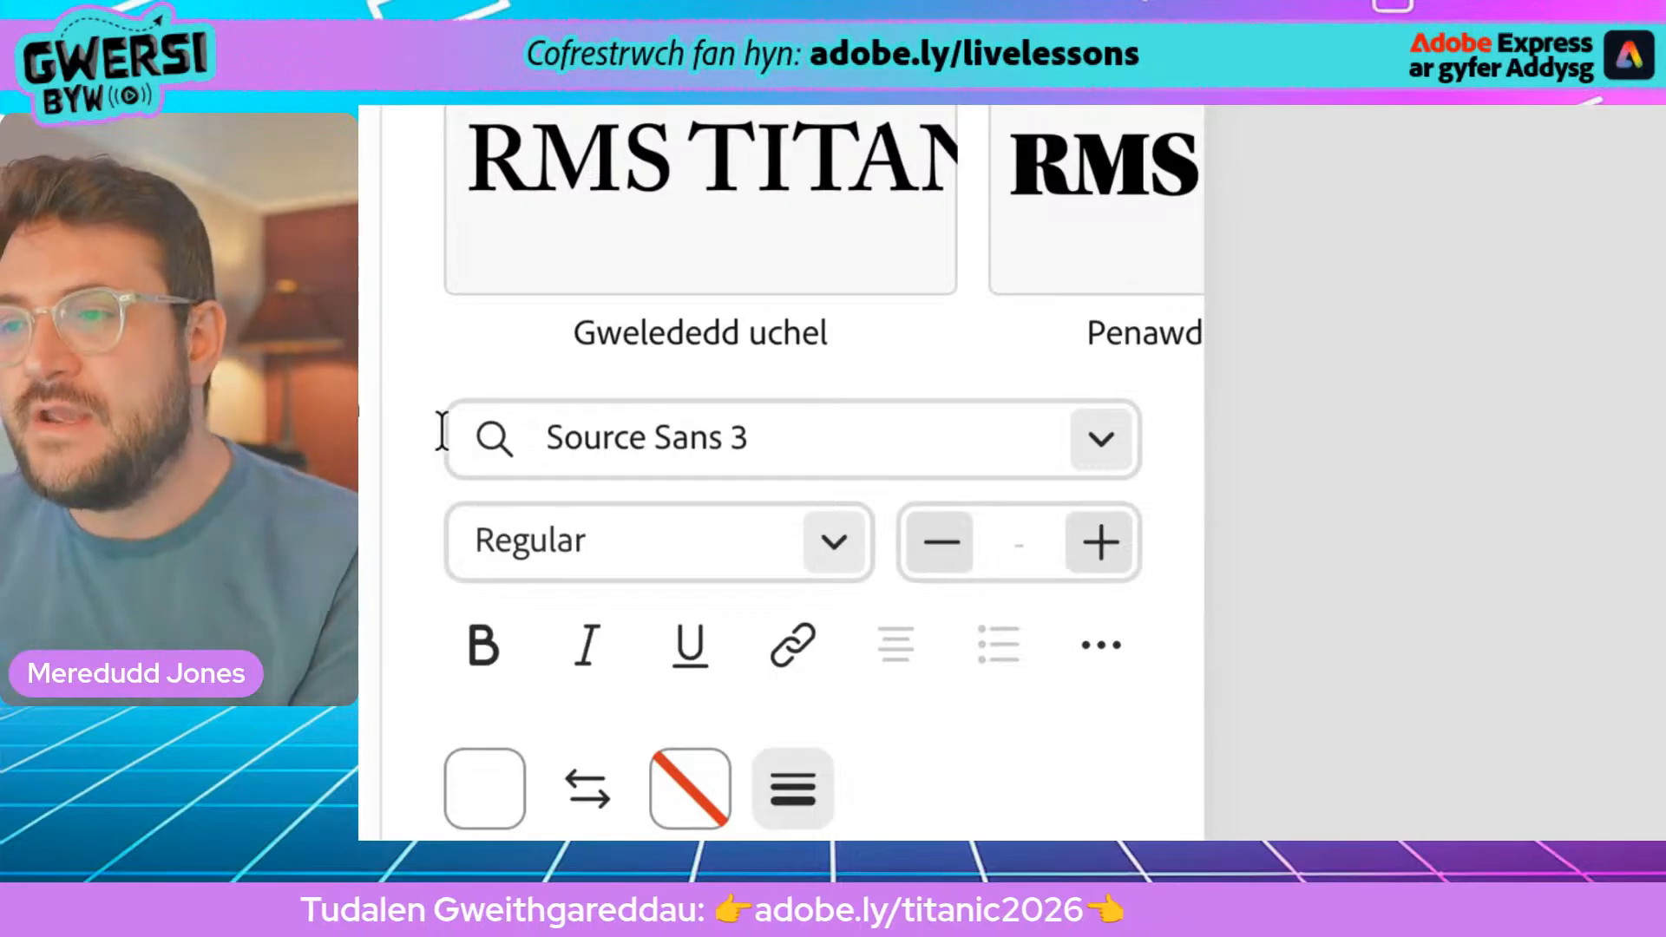
Step: Search the title's fonts for "conden" and expand the results to the full list
left_click(683, 438)
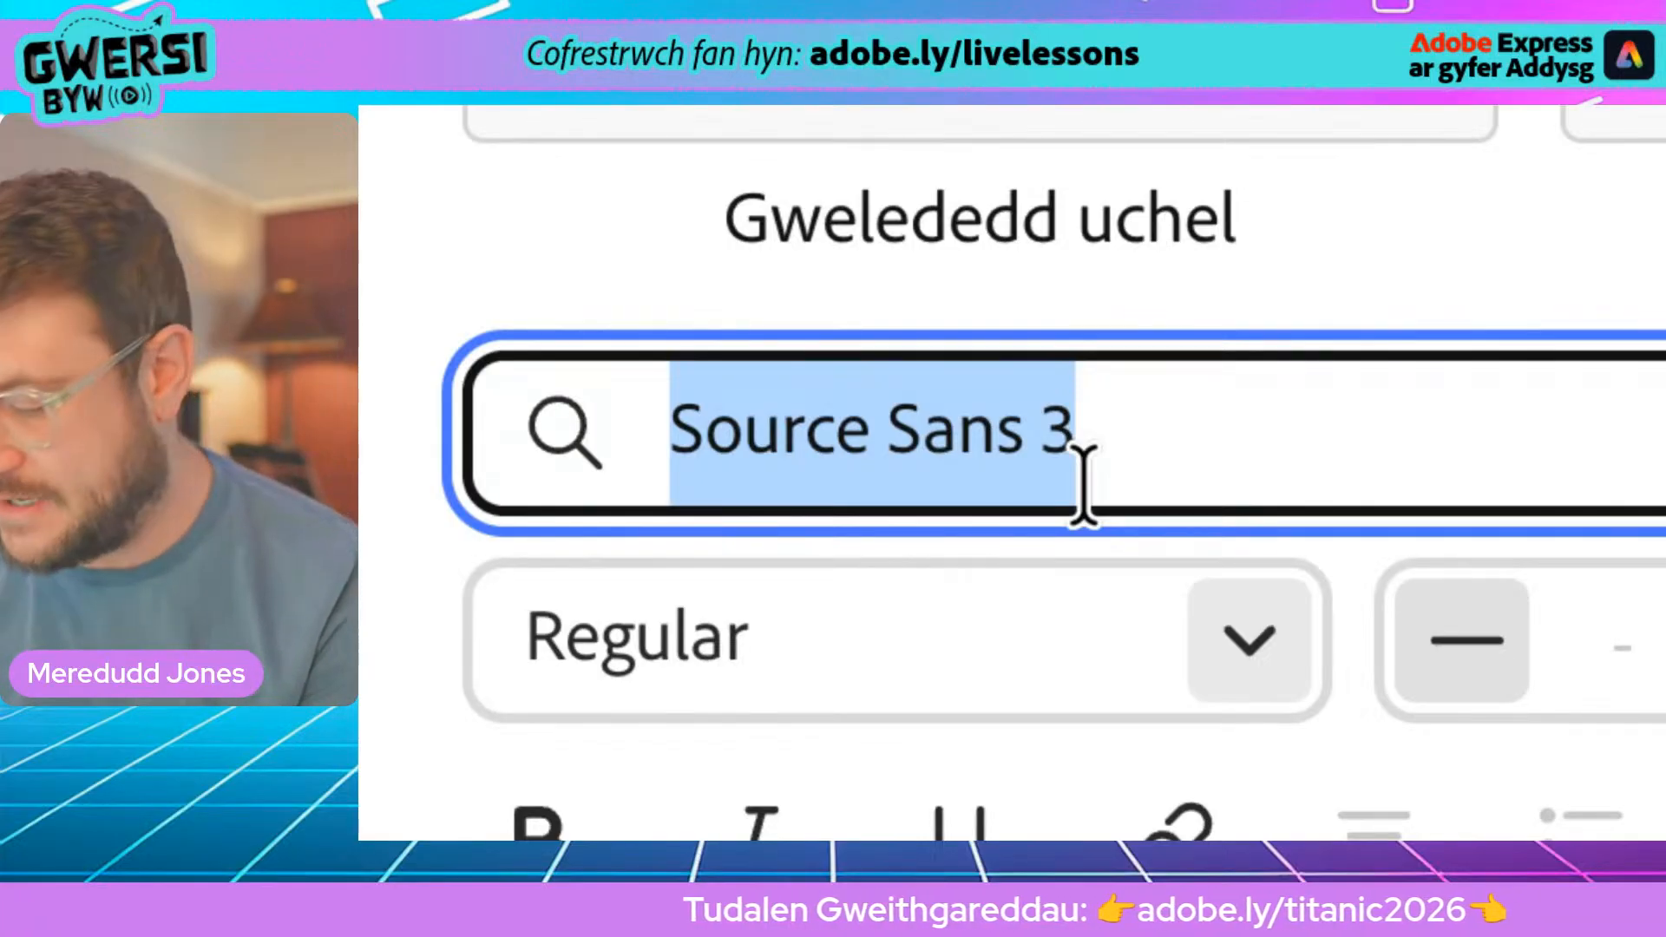
type("c")
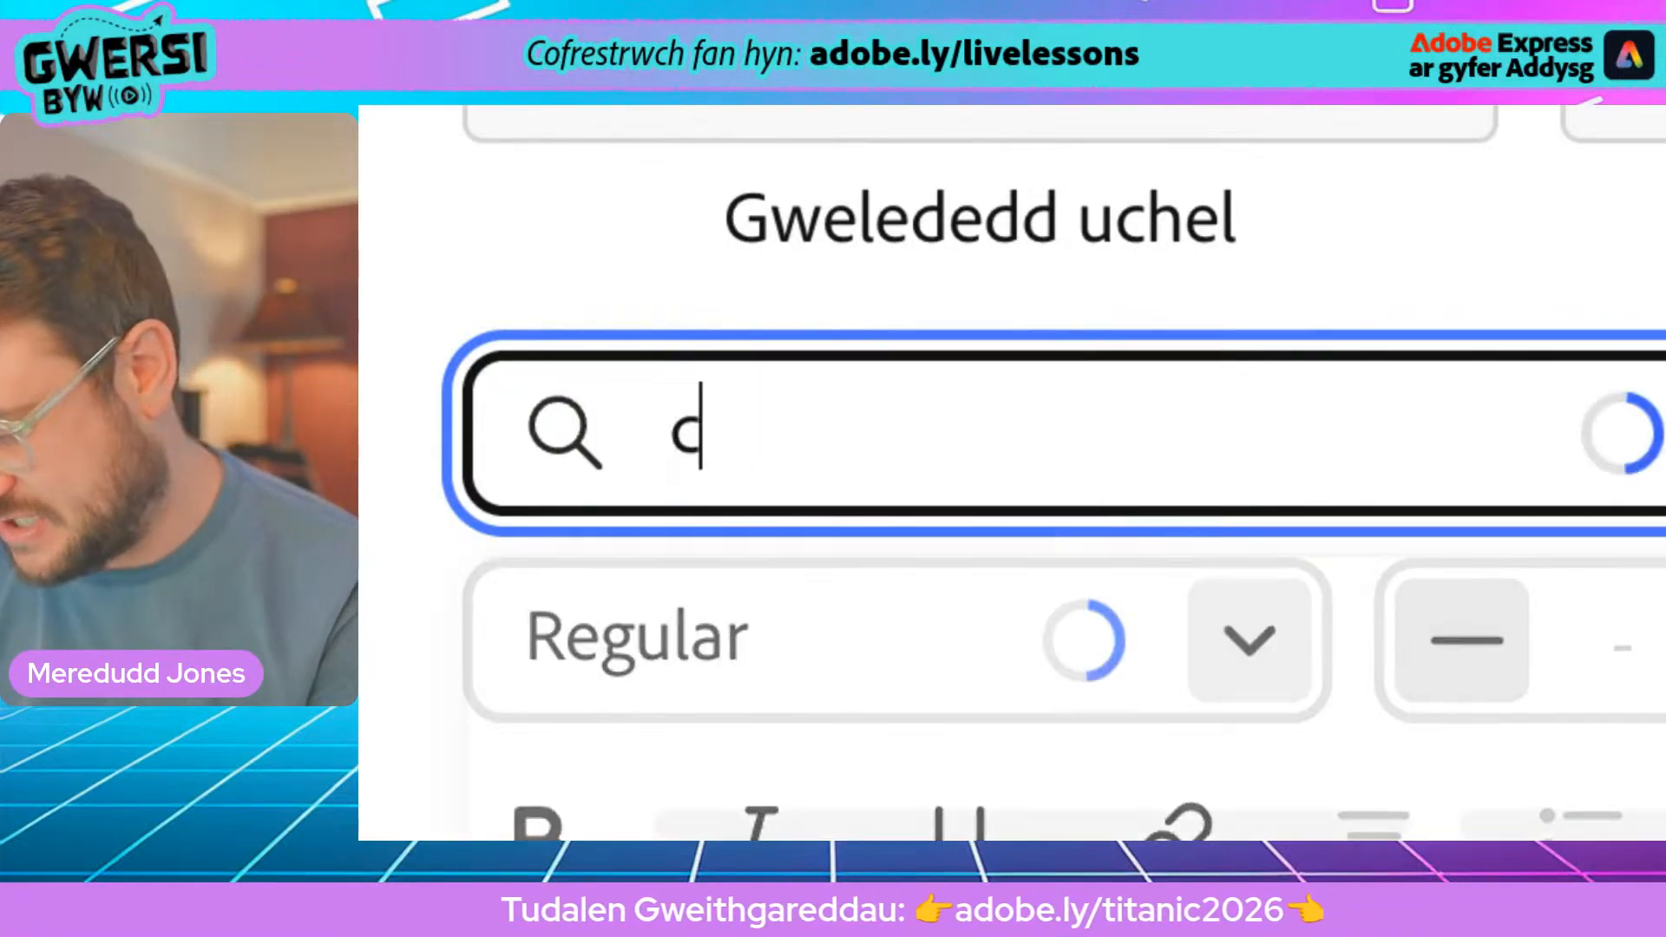
type("onde")
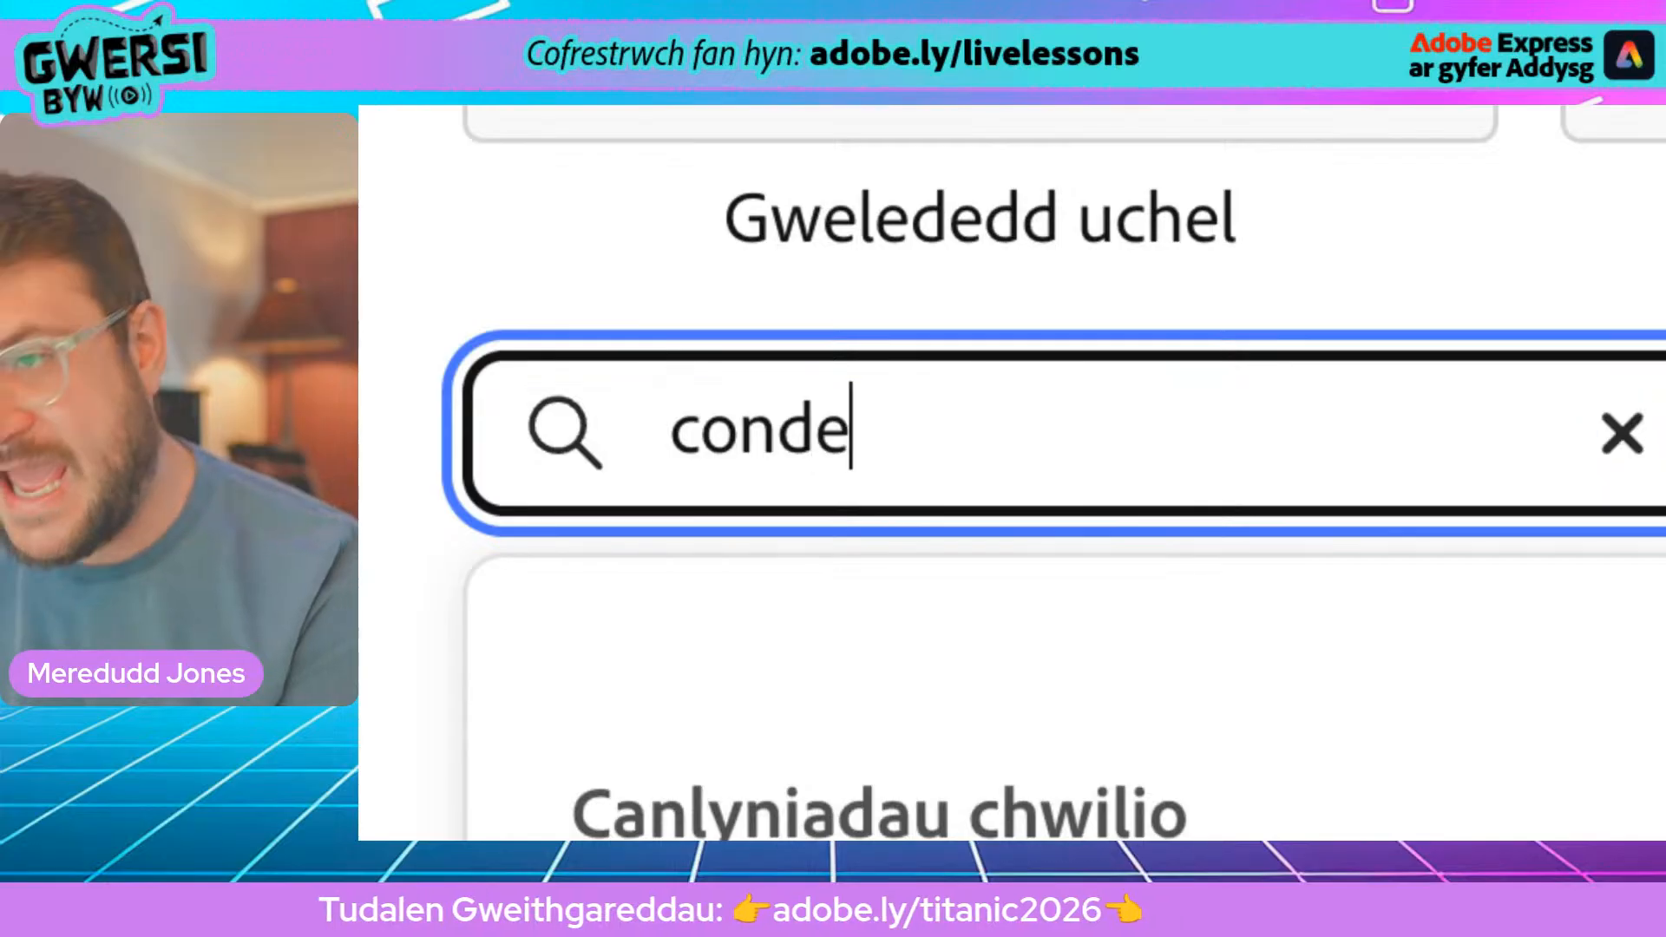
type("n")
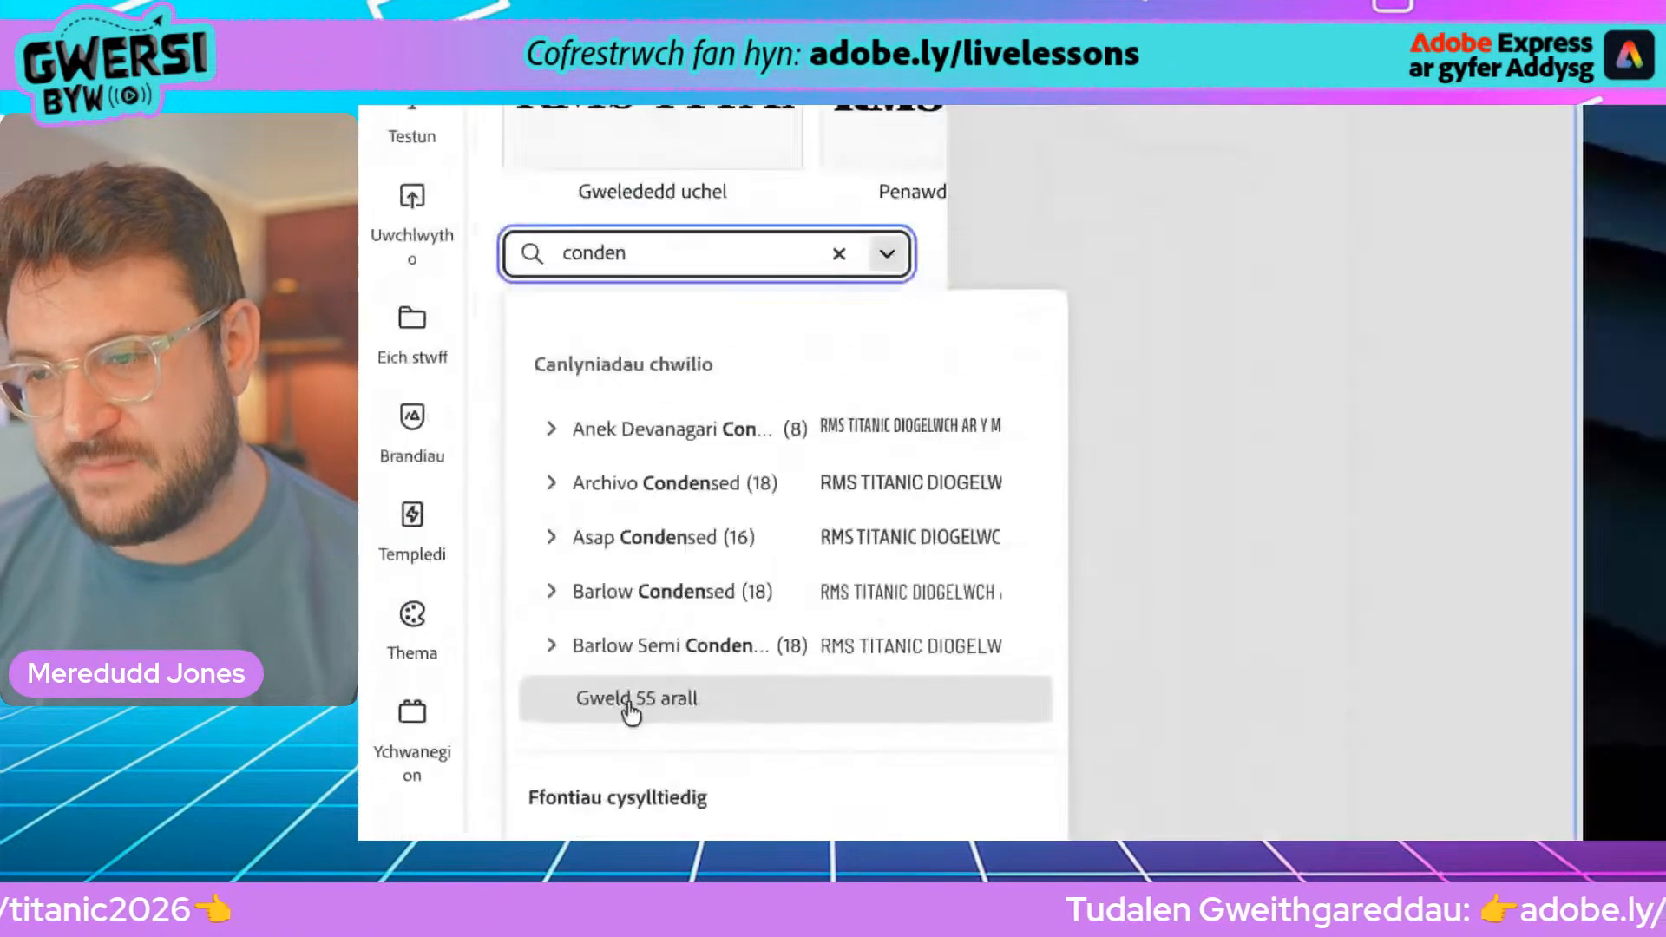
left_click(661, 701)
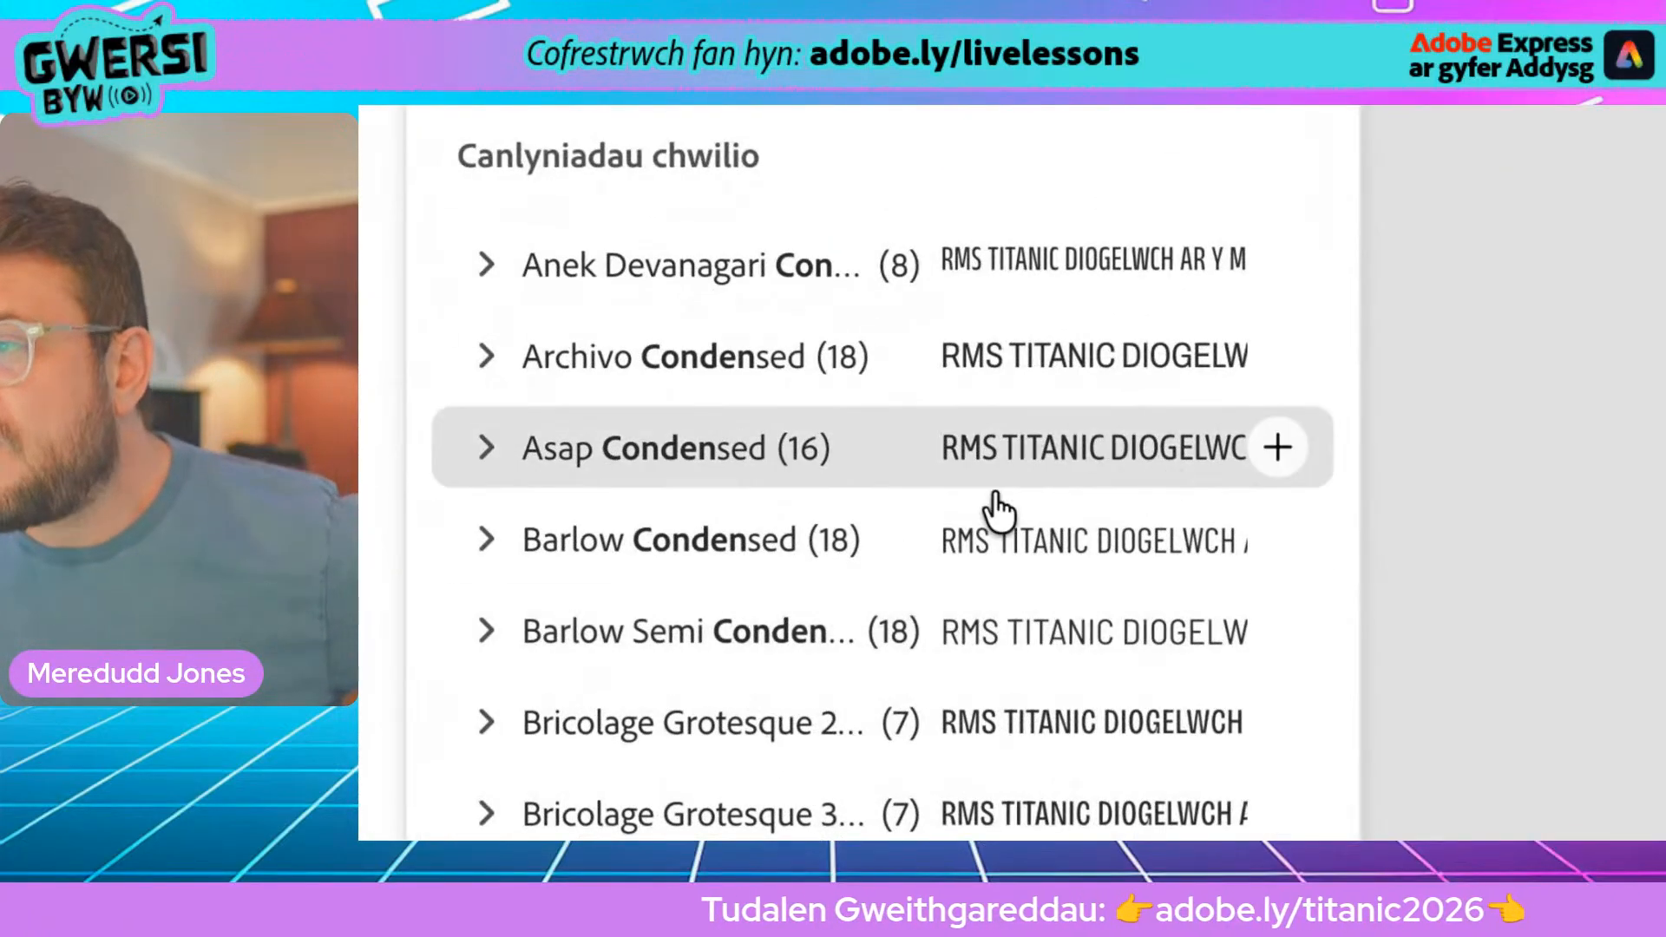
Step: Look through the full list of condensed font results for a typeface that suits the title
scroll(998, 512, "down", 3)
scroll(1041, 598, "down", 2)
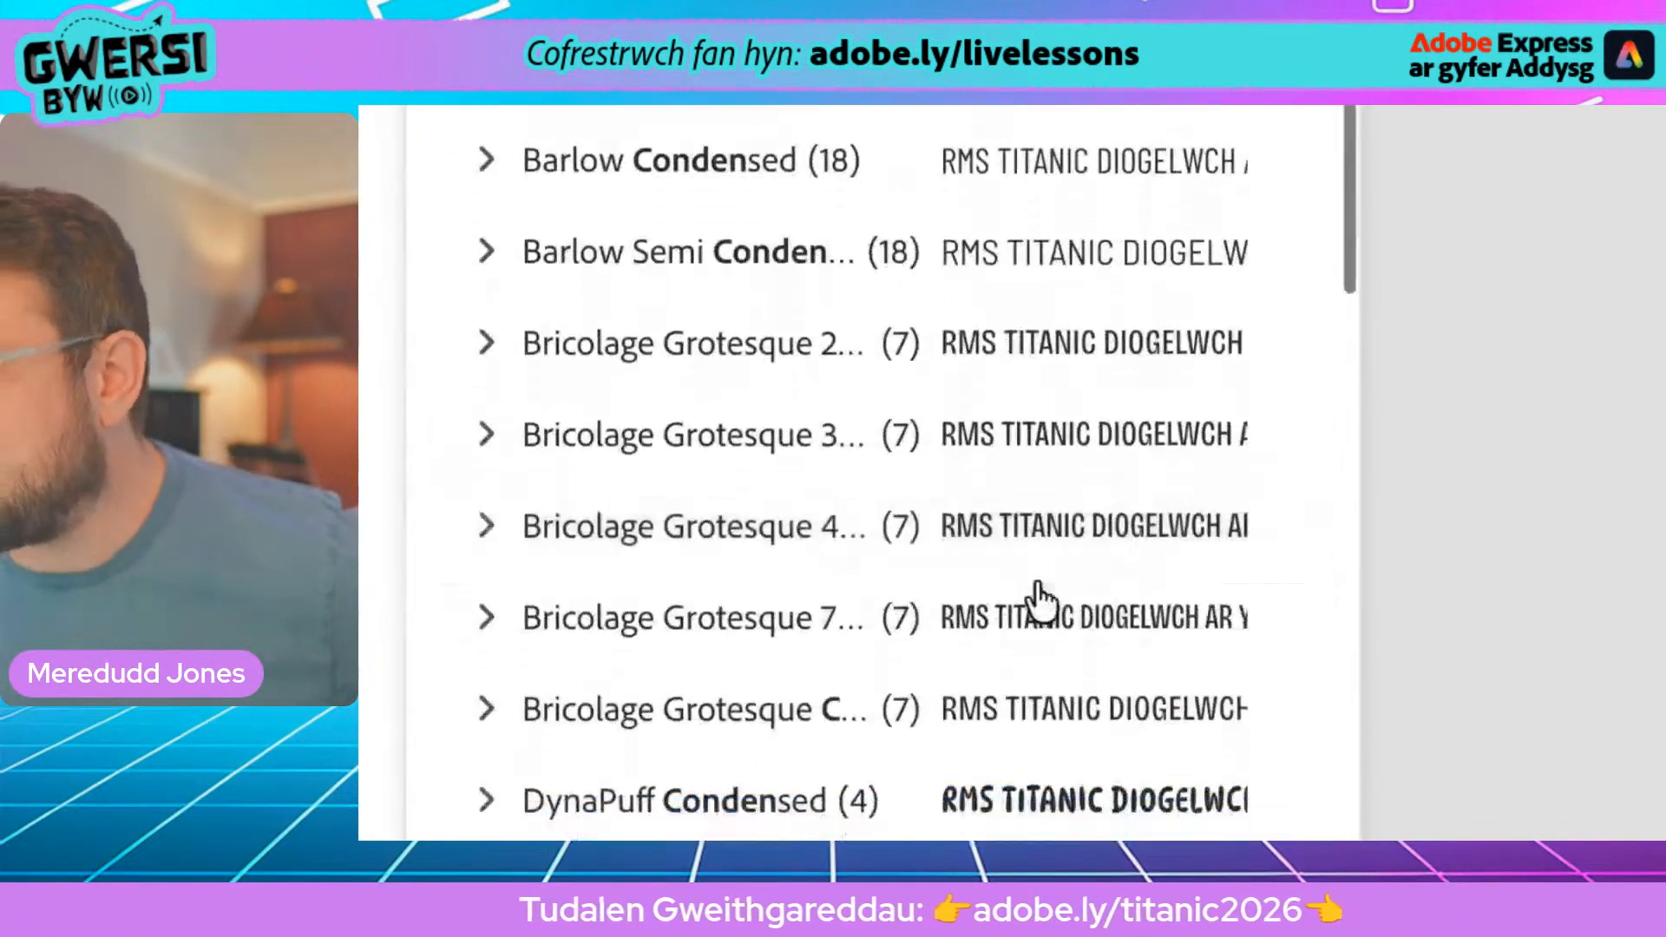
scroll(1050, 584, "down", 2)
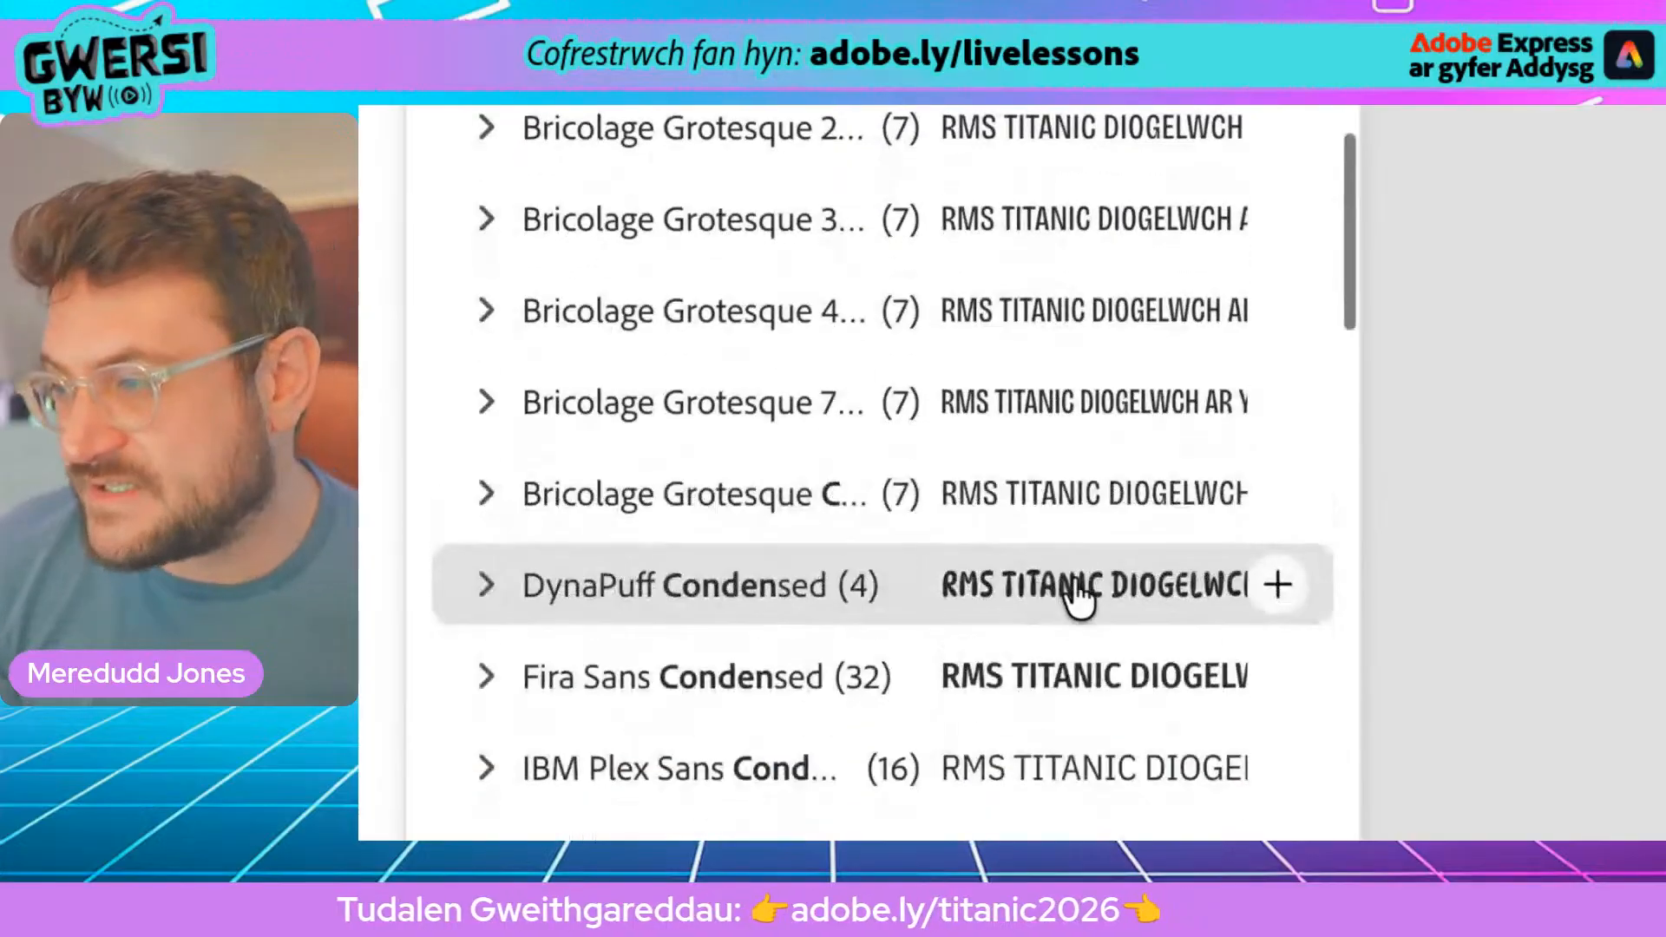
scroll(1063, 532, "down", 2)
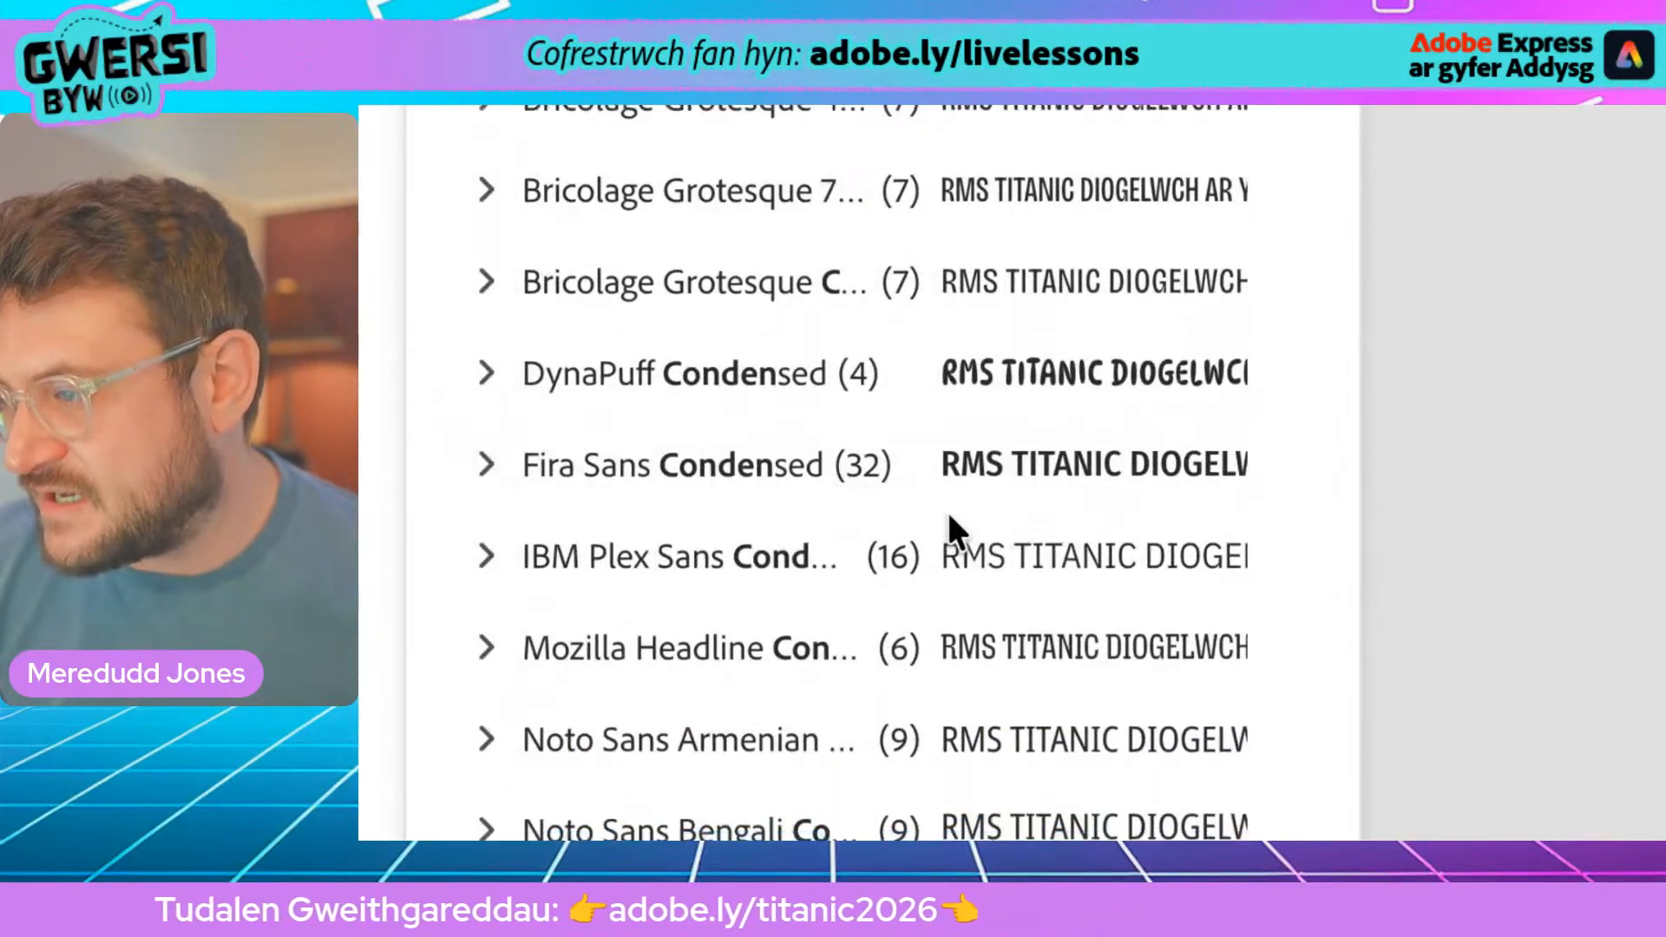
scroll(951, 533, "down", 2)
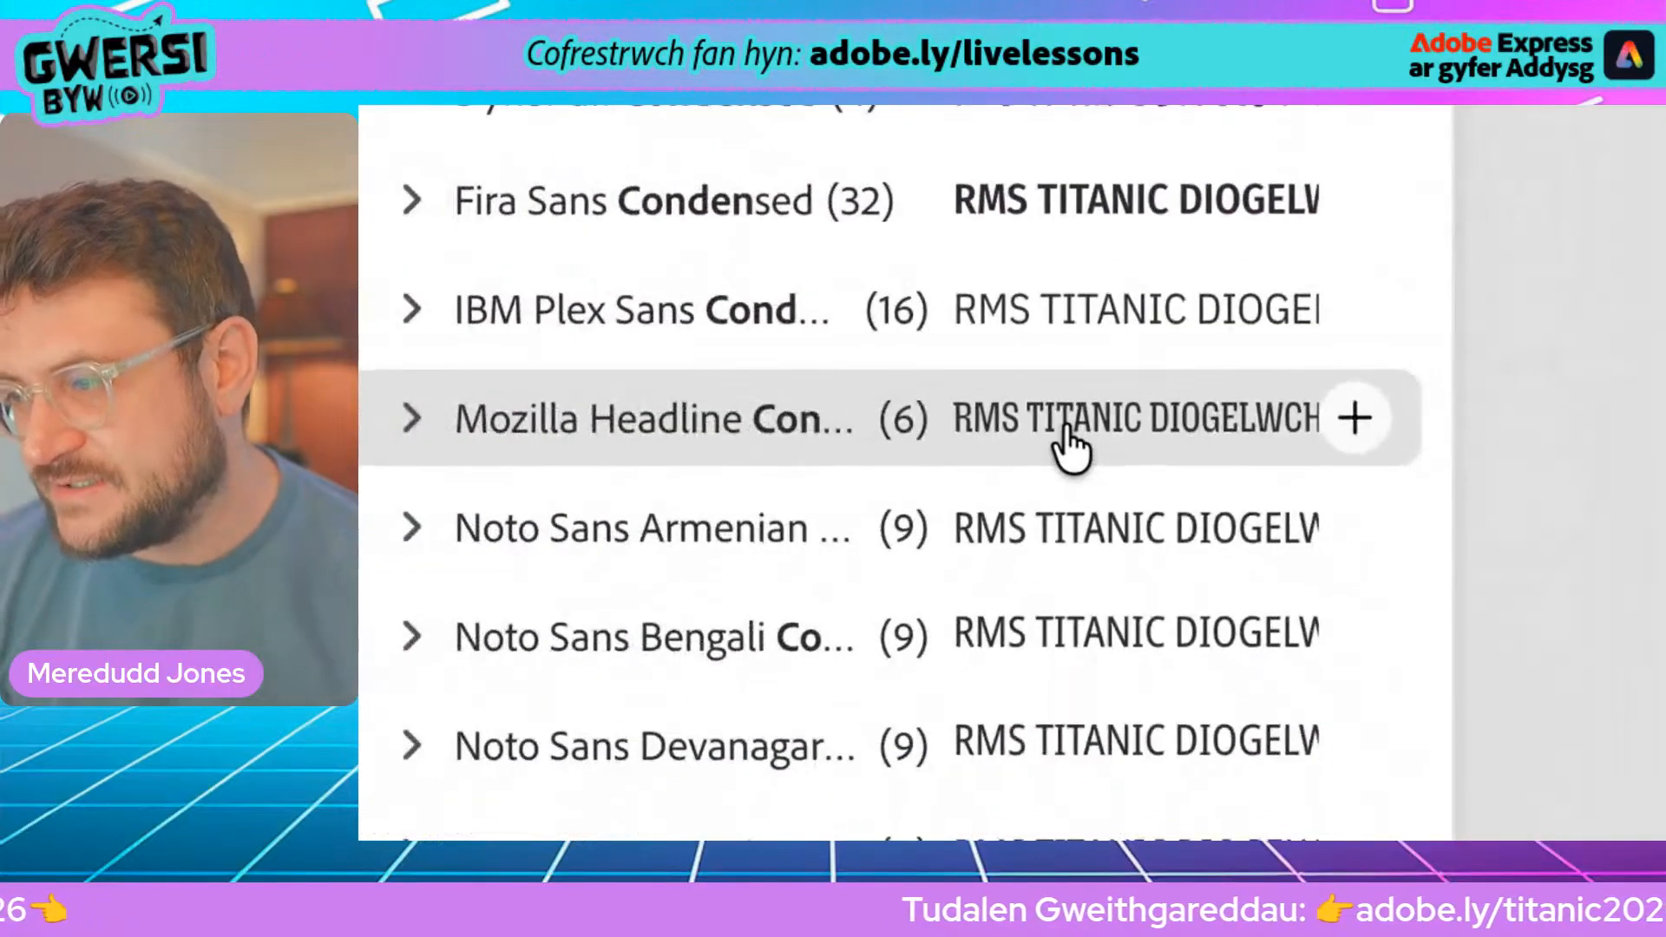
scroll(1075, 427, "down", 5)
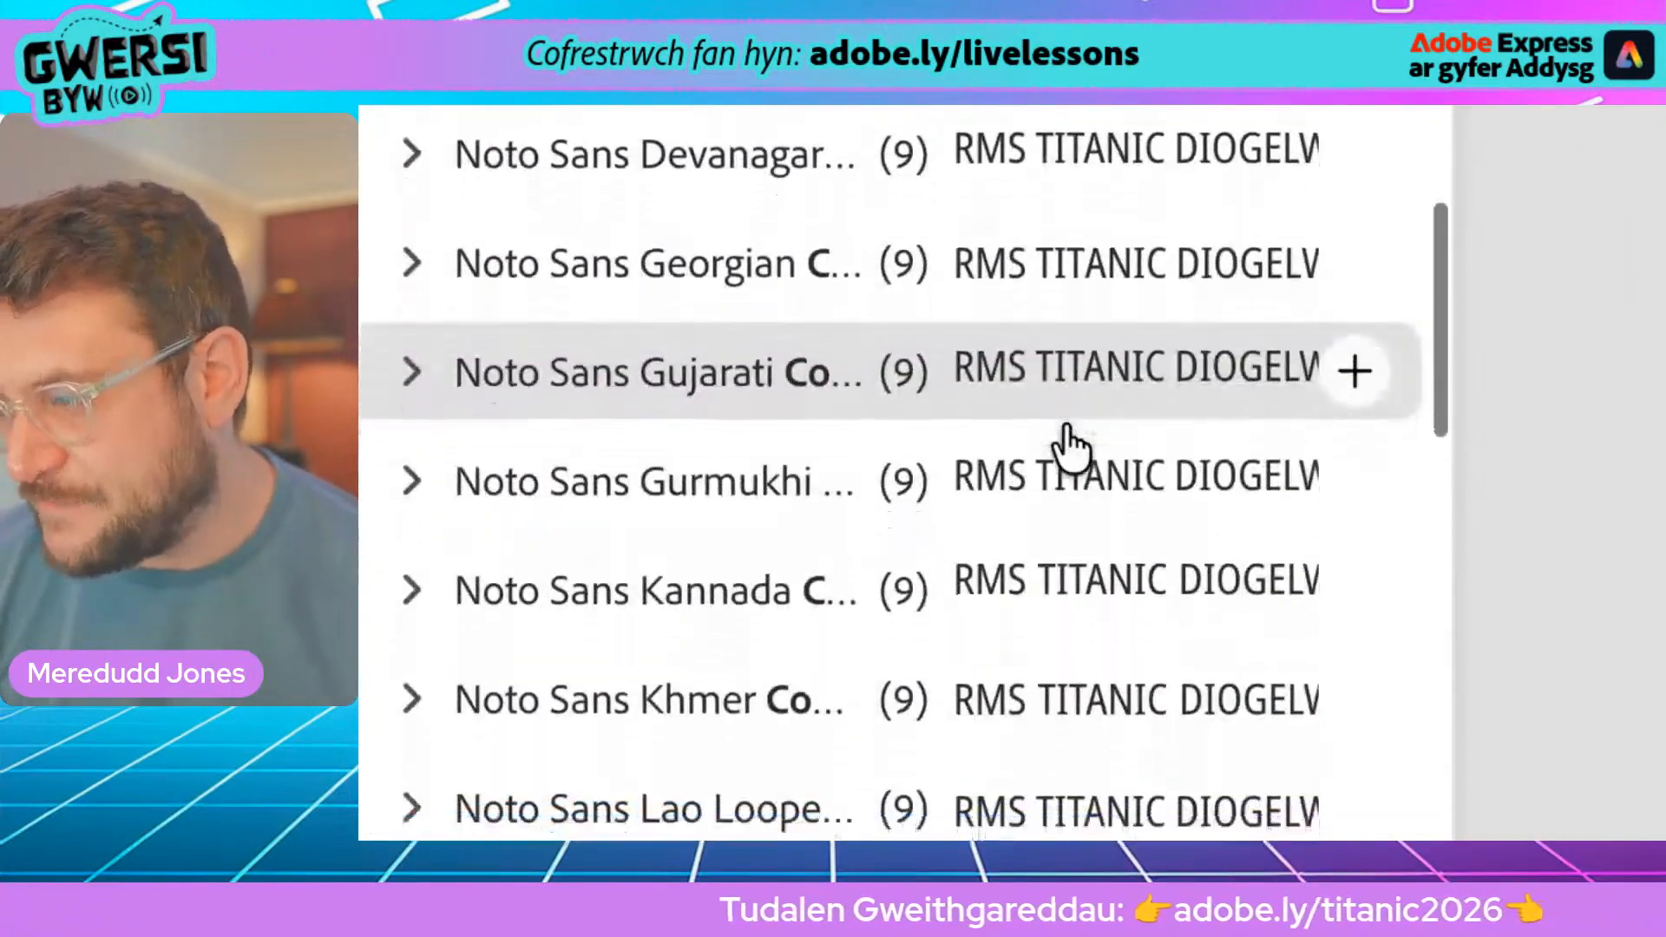
scroll(1073, 446, "down", 2)
scroll(1073, 447, "down", 3)
scroll(1074, 446, "down", 5)
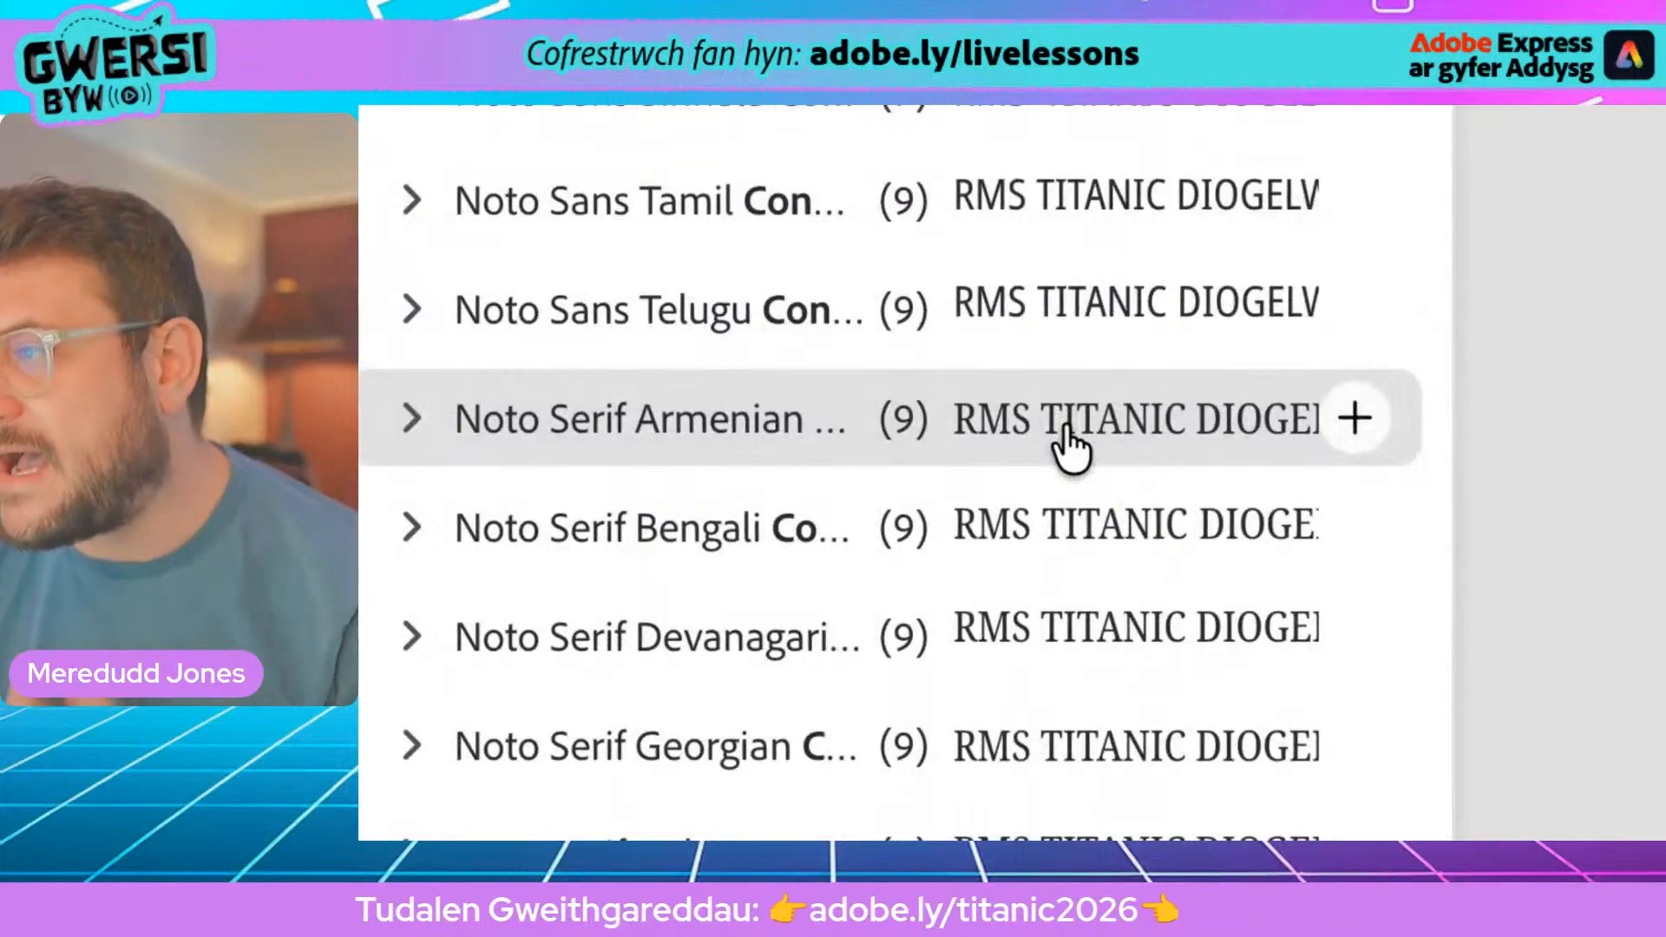
scroll(1073, 447, "down", 2)
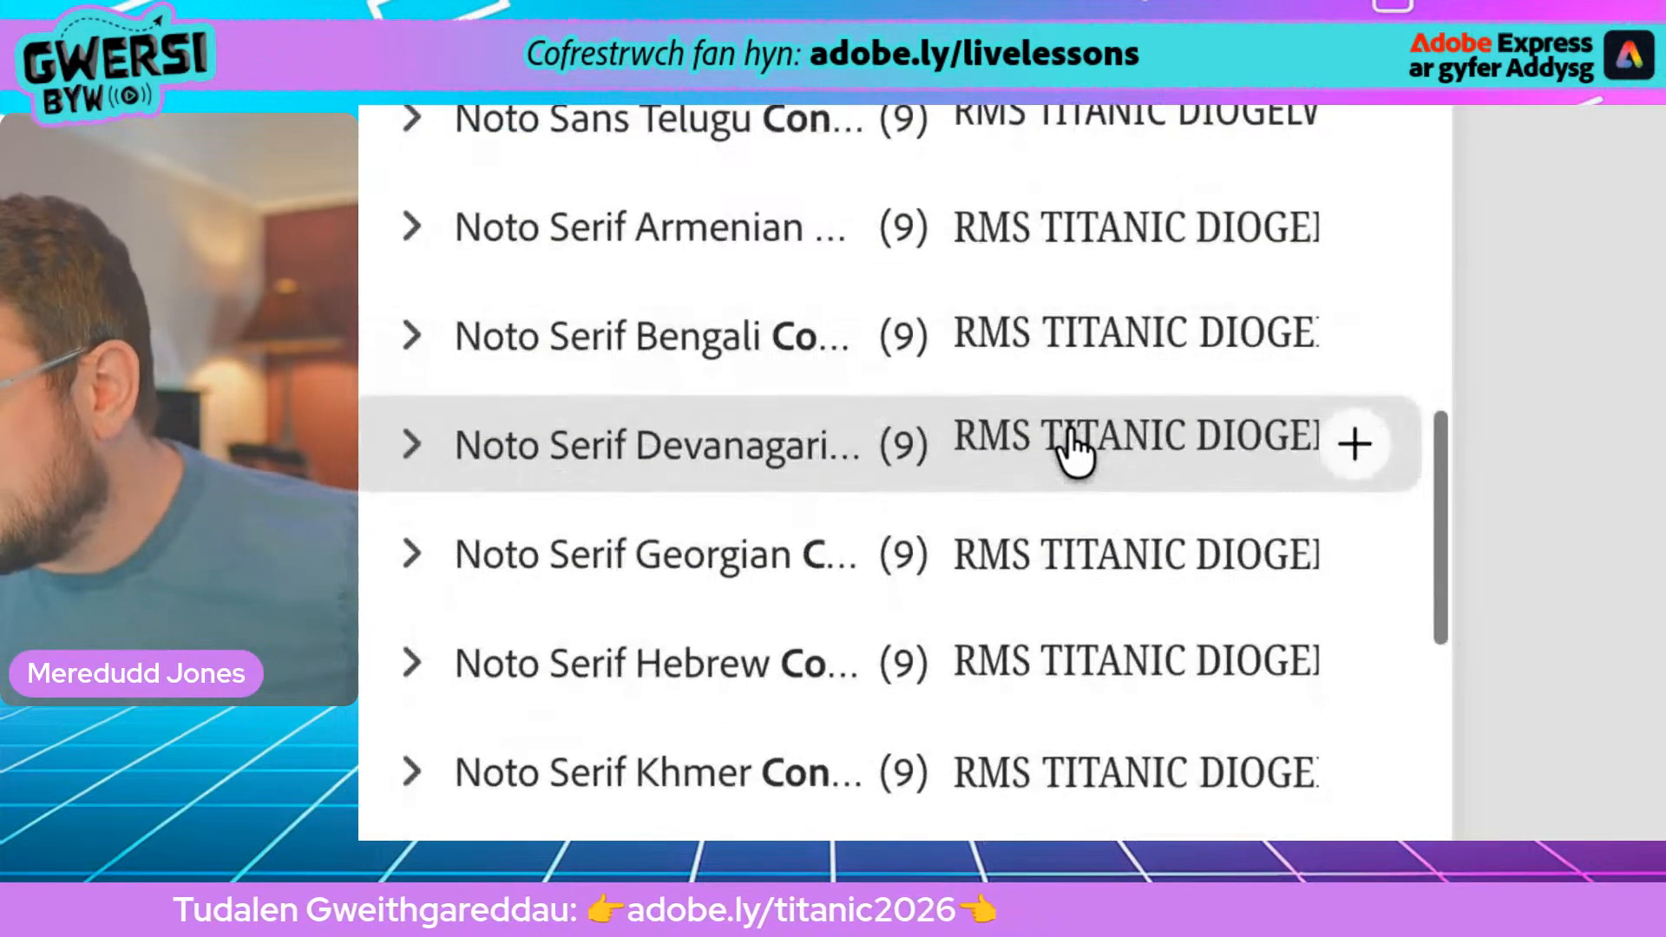
scroll(1074, 450, "down", 3)
scroll(1075, 449, "down", 2)
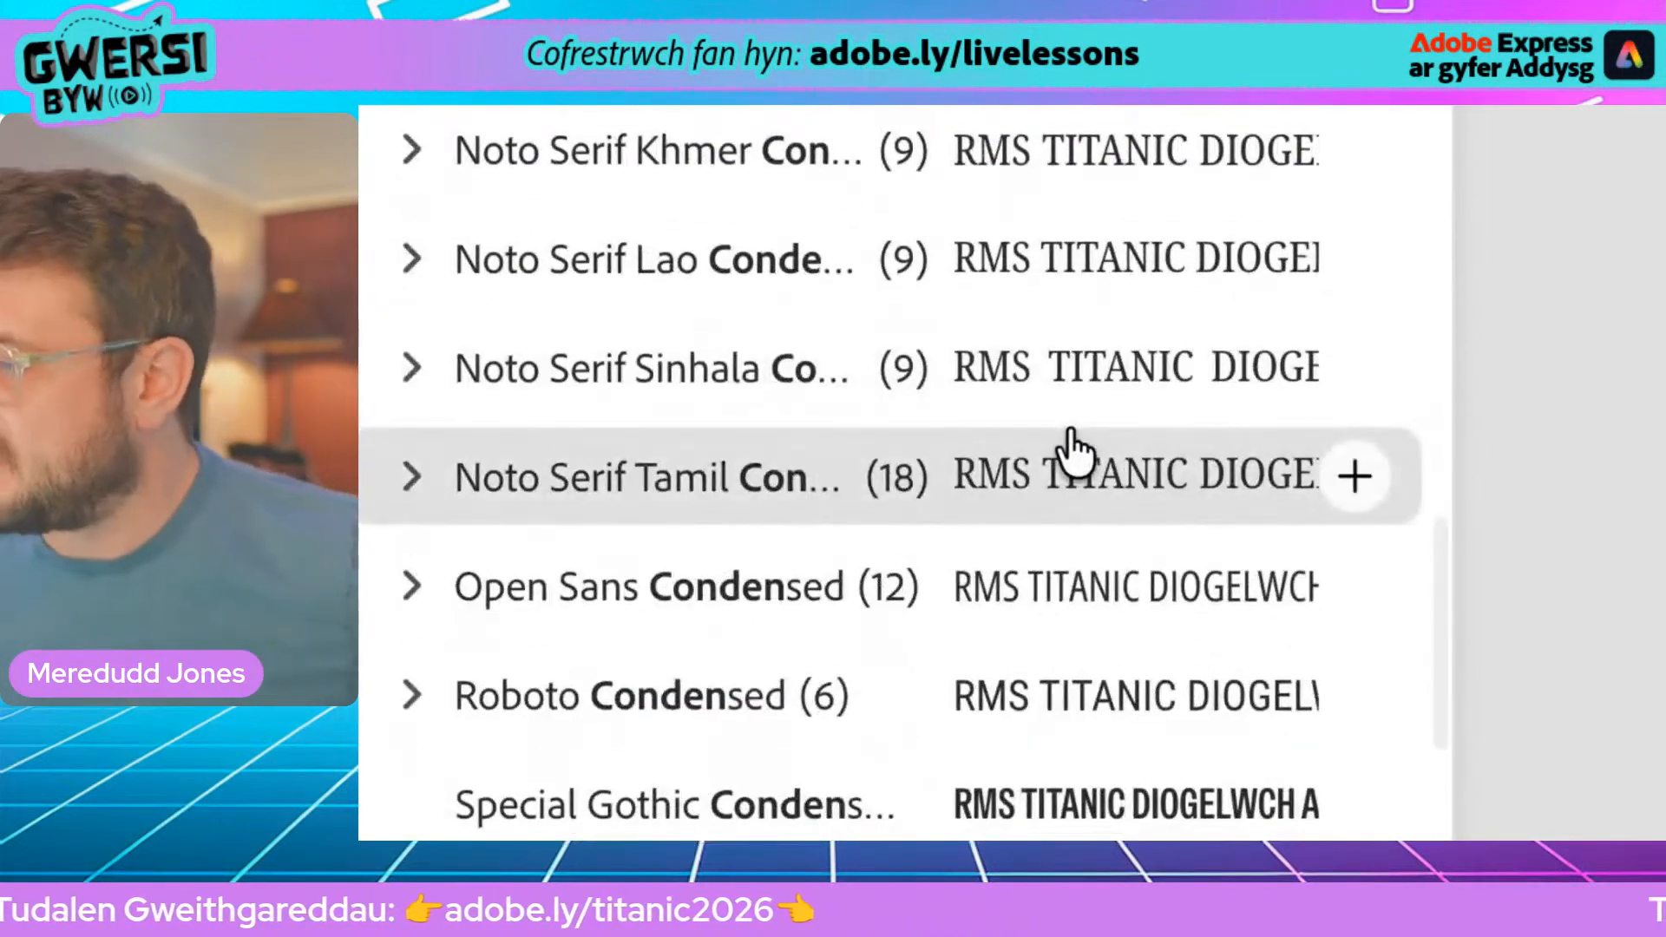
scroll(1074, 449, "down", 2)
scroll(1074, 449, "down", 2)
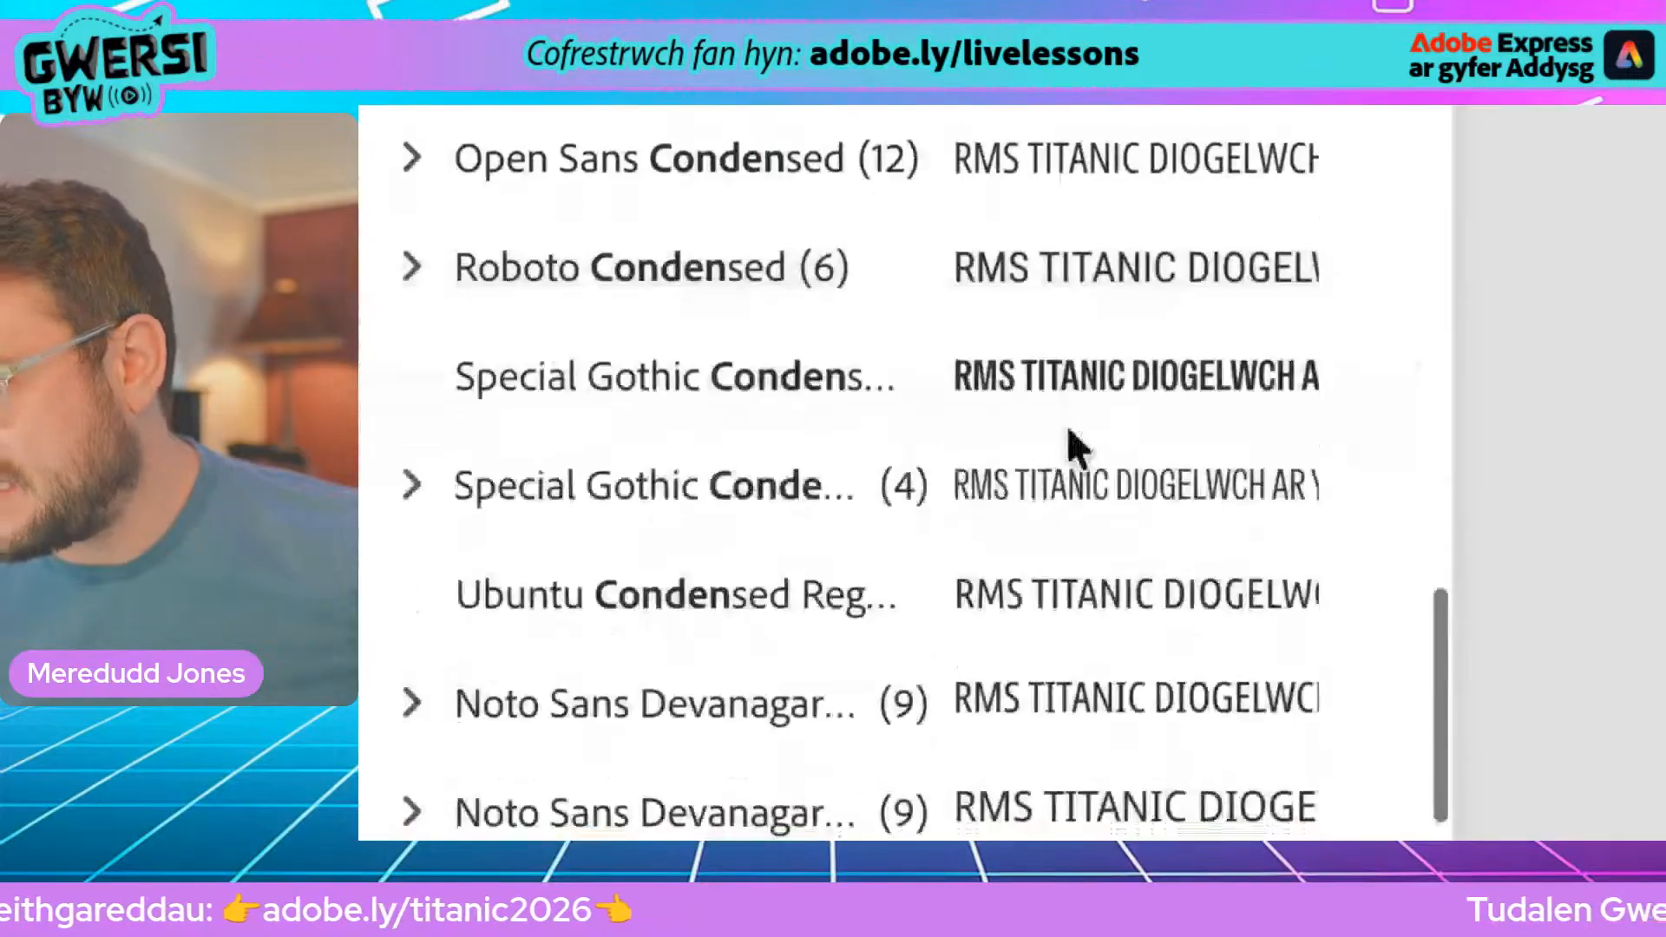
scroll(1095, 451, "down", 2)
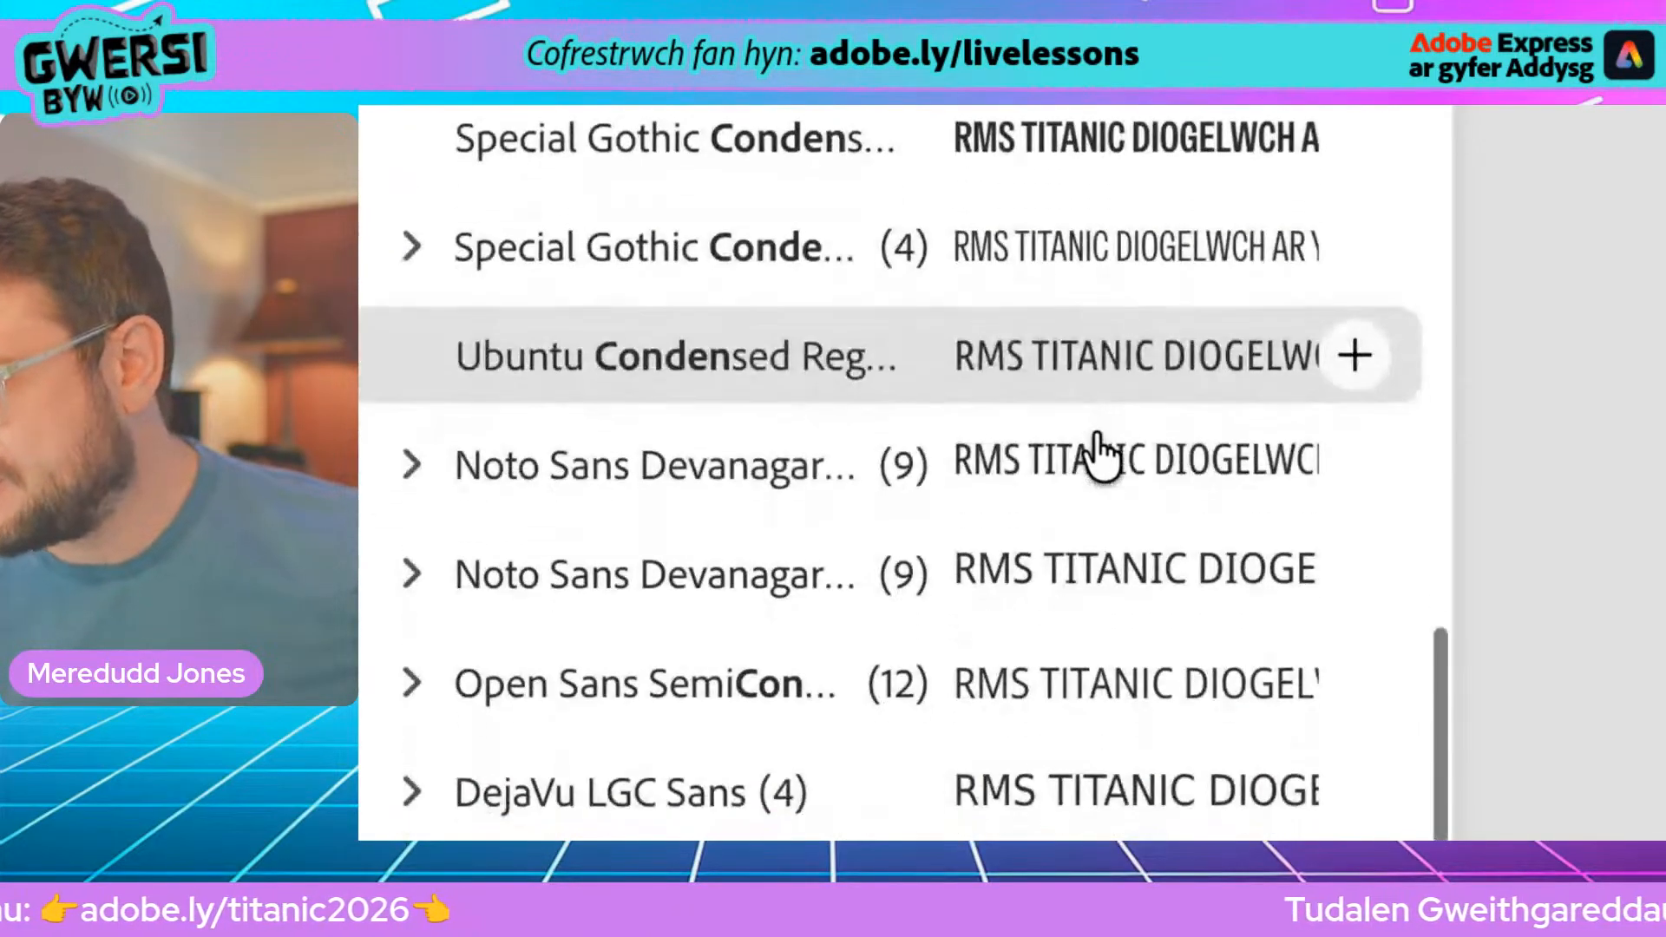
scroll(1095, 451, "down", 2)
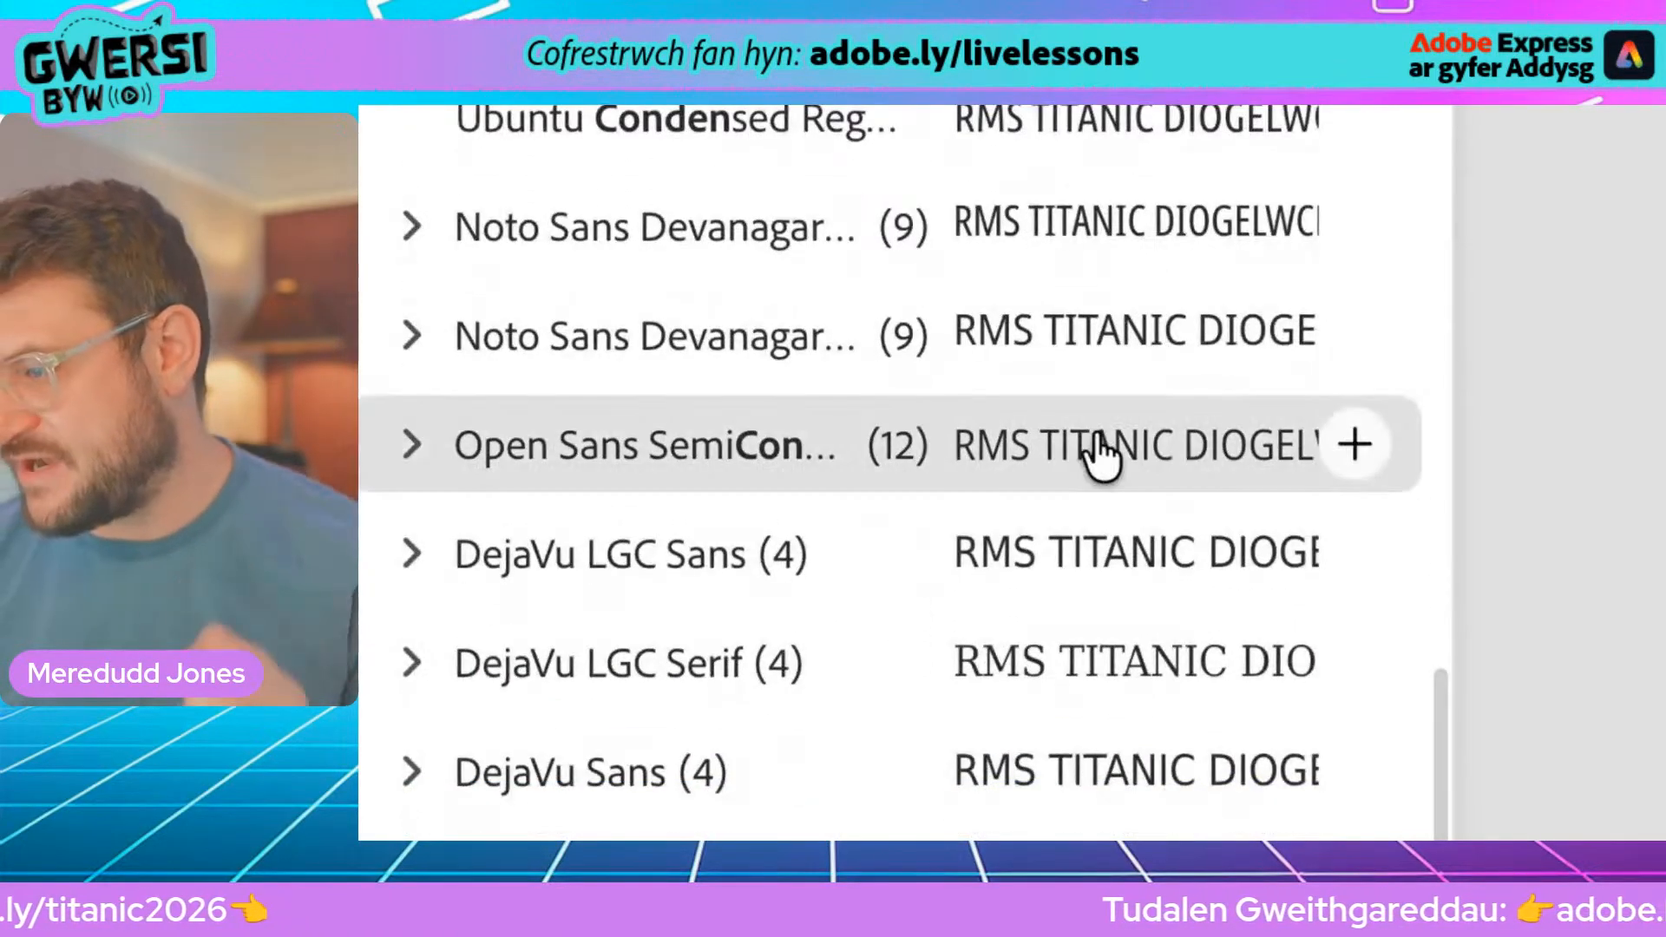
scroll(1098, 456, "down", 3)
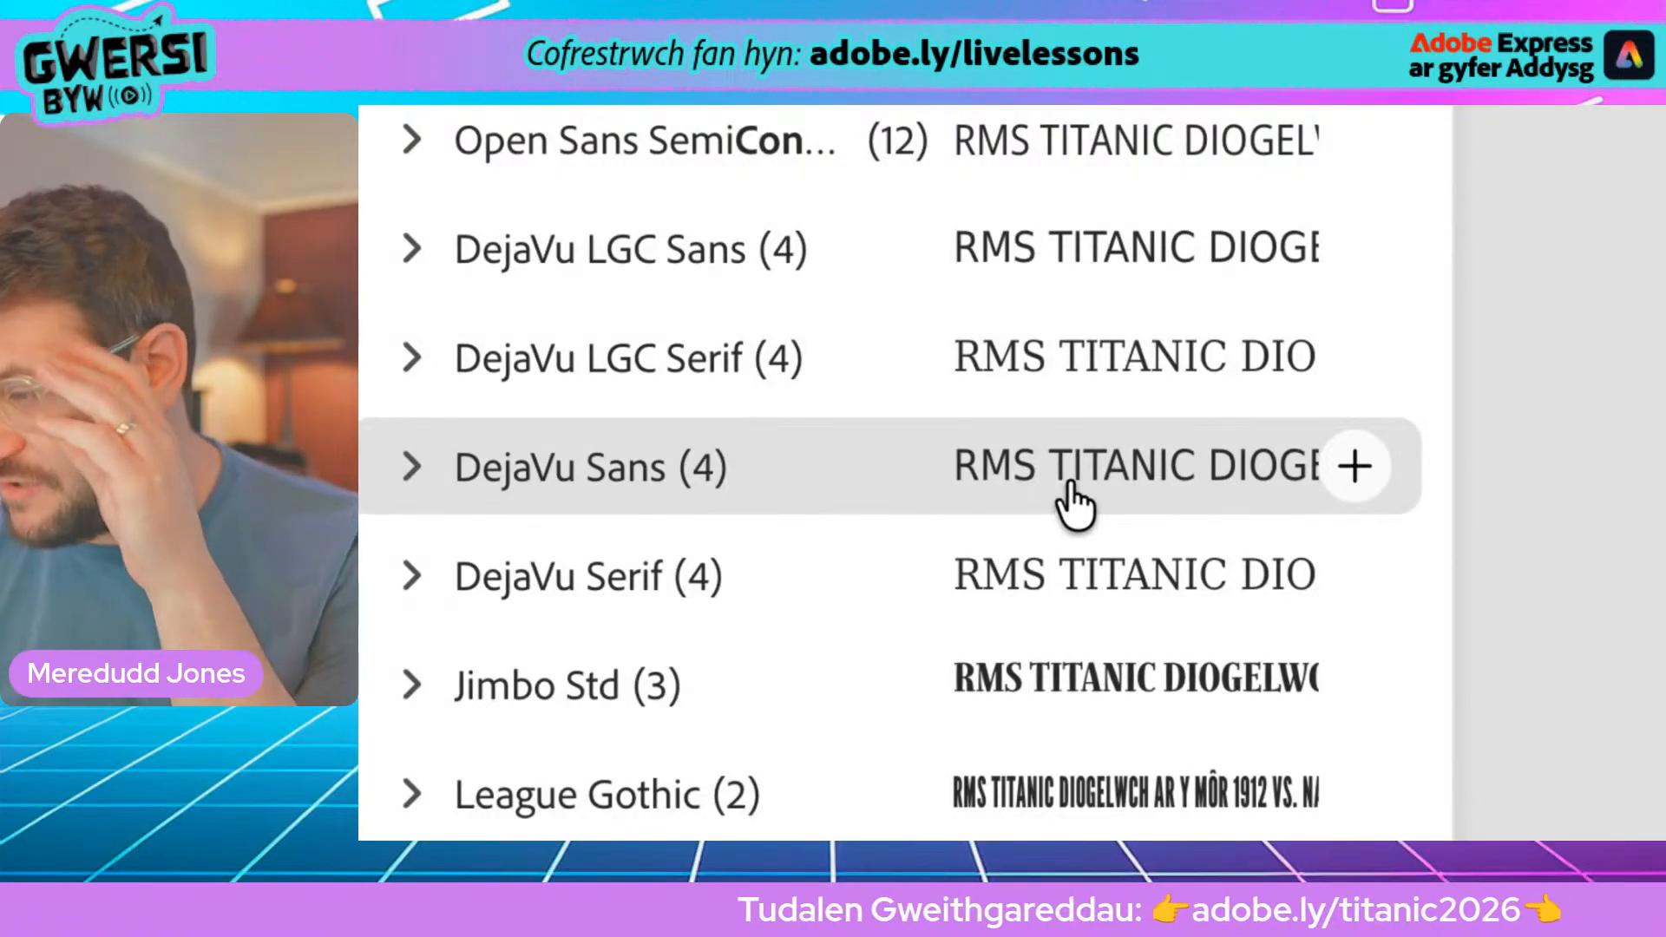
scroll(1072, 499, "down", 3)
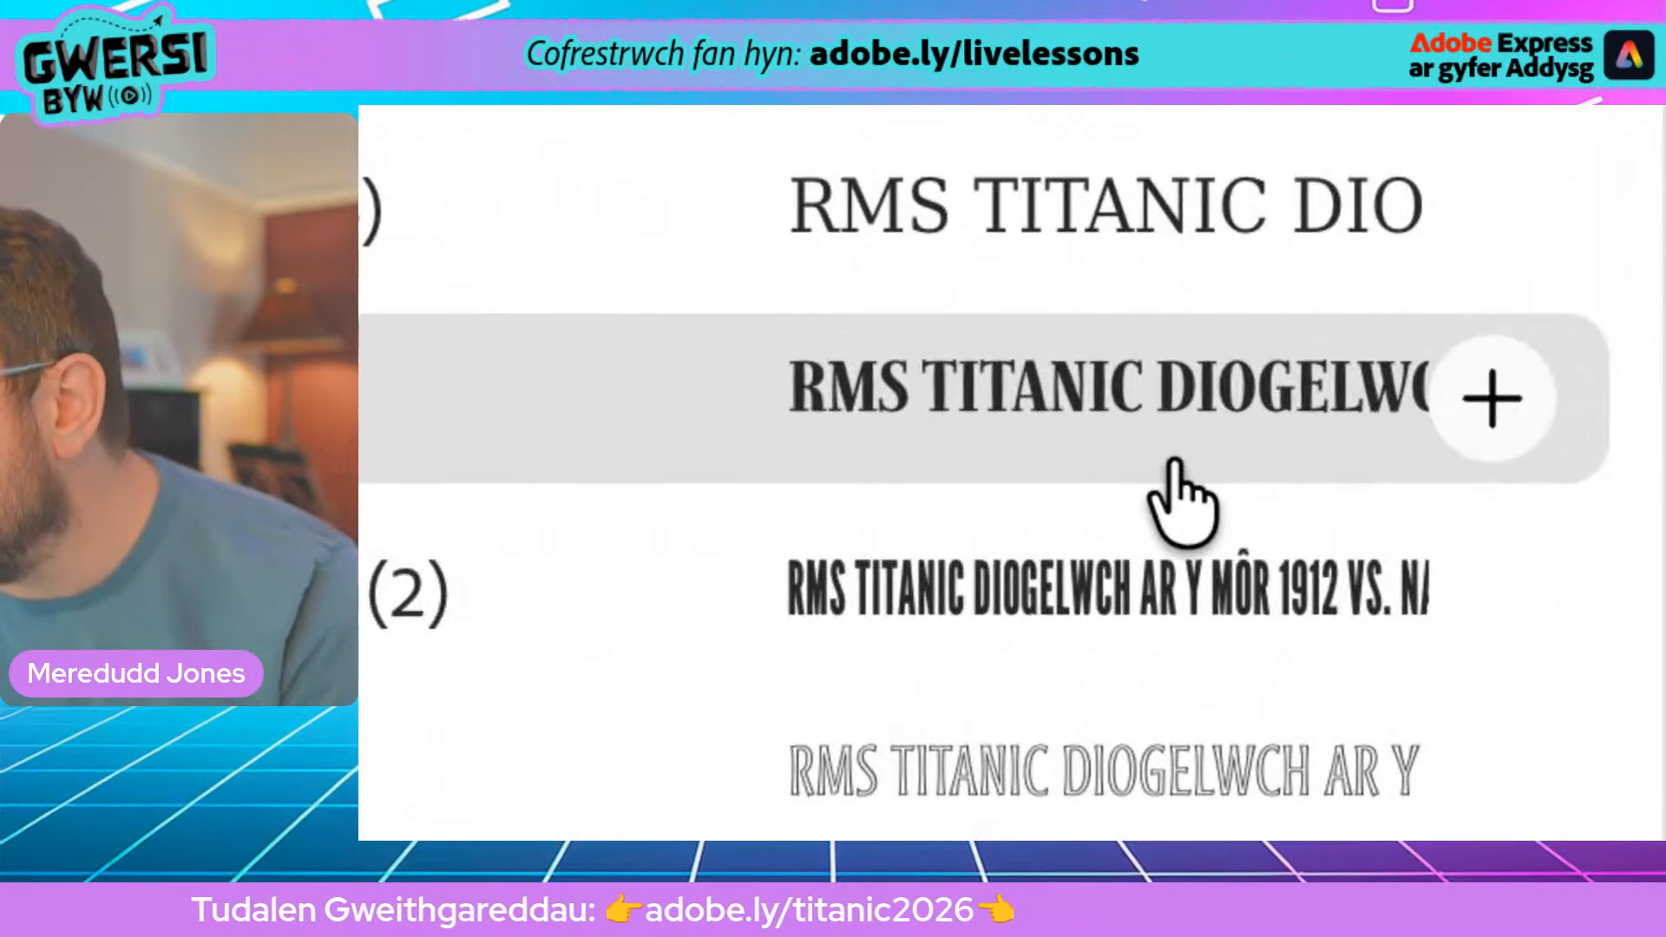
scroll(1176, 486, "down", 5)
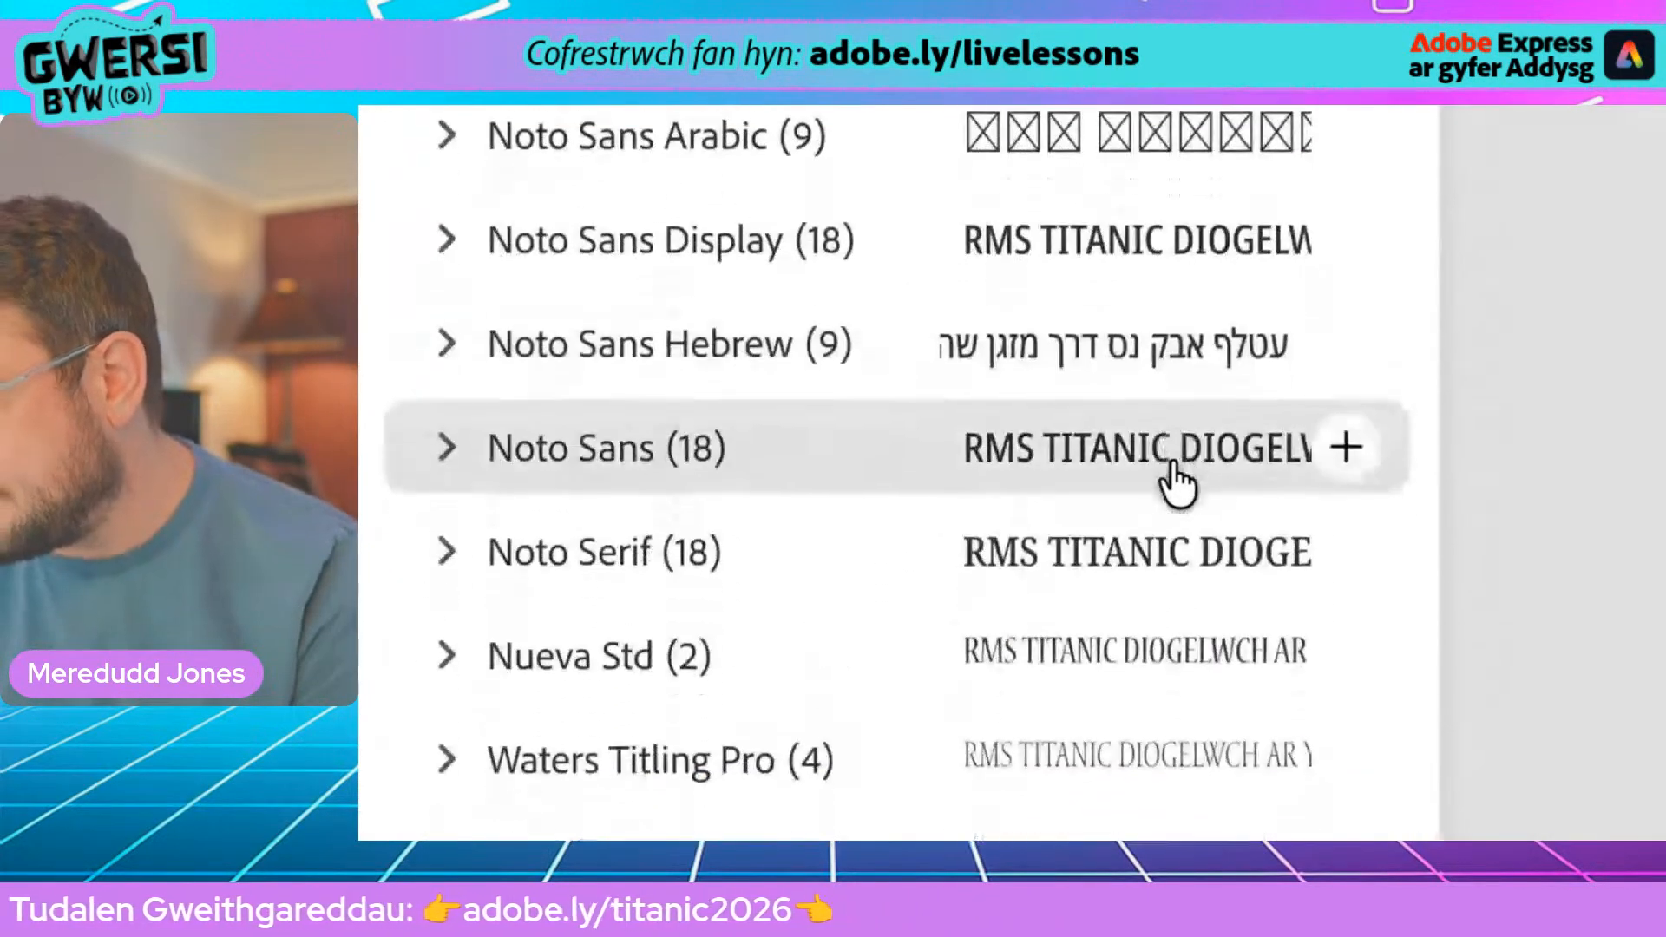
scroll(1176, 484, "down", 1)
scroll(1176, 484, "down", 3)
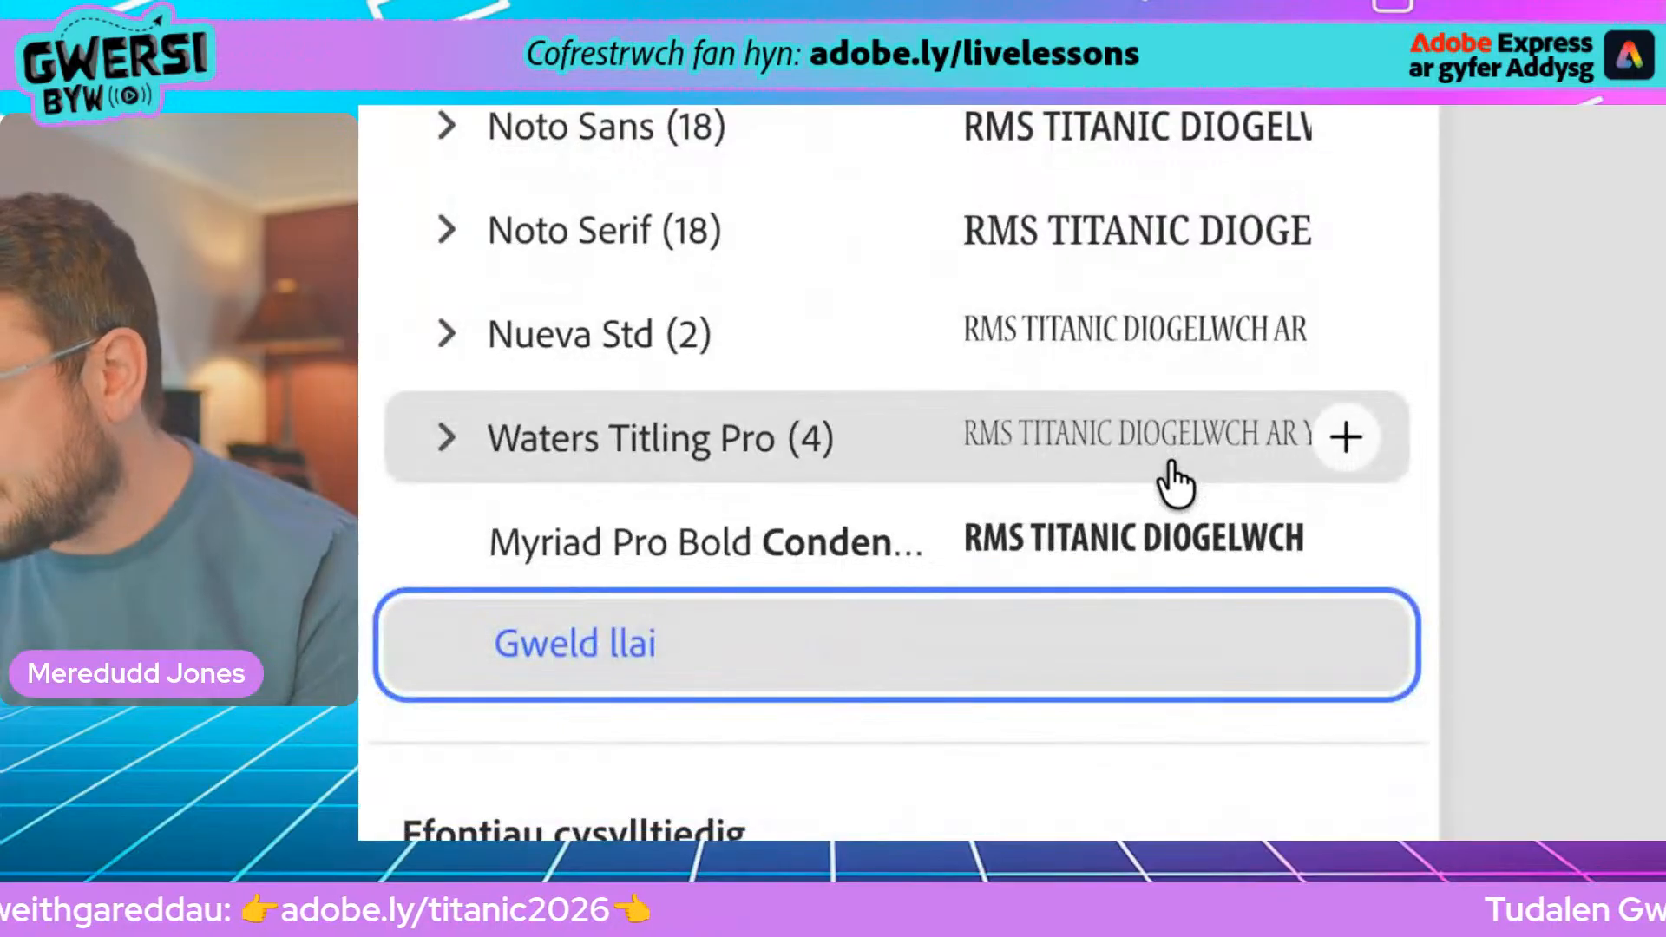
Step: Apply the Jimbo Std font in its Black Condensed style to the title and reposition the title near the poster's upper edge
scroll(1176, 484, "up", 10)
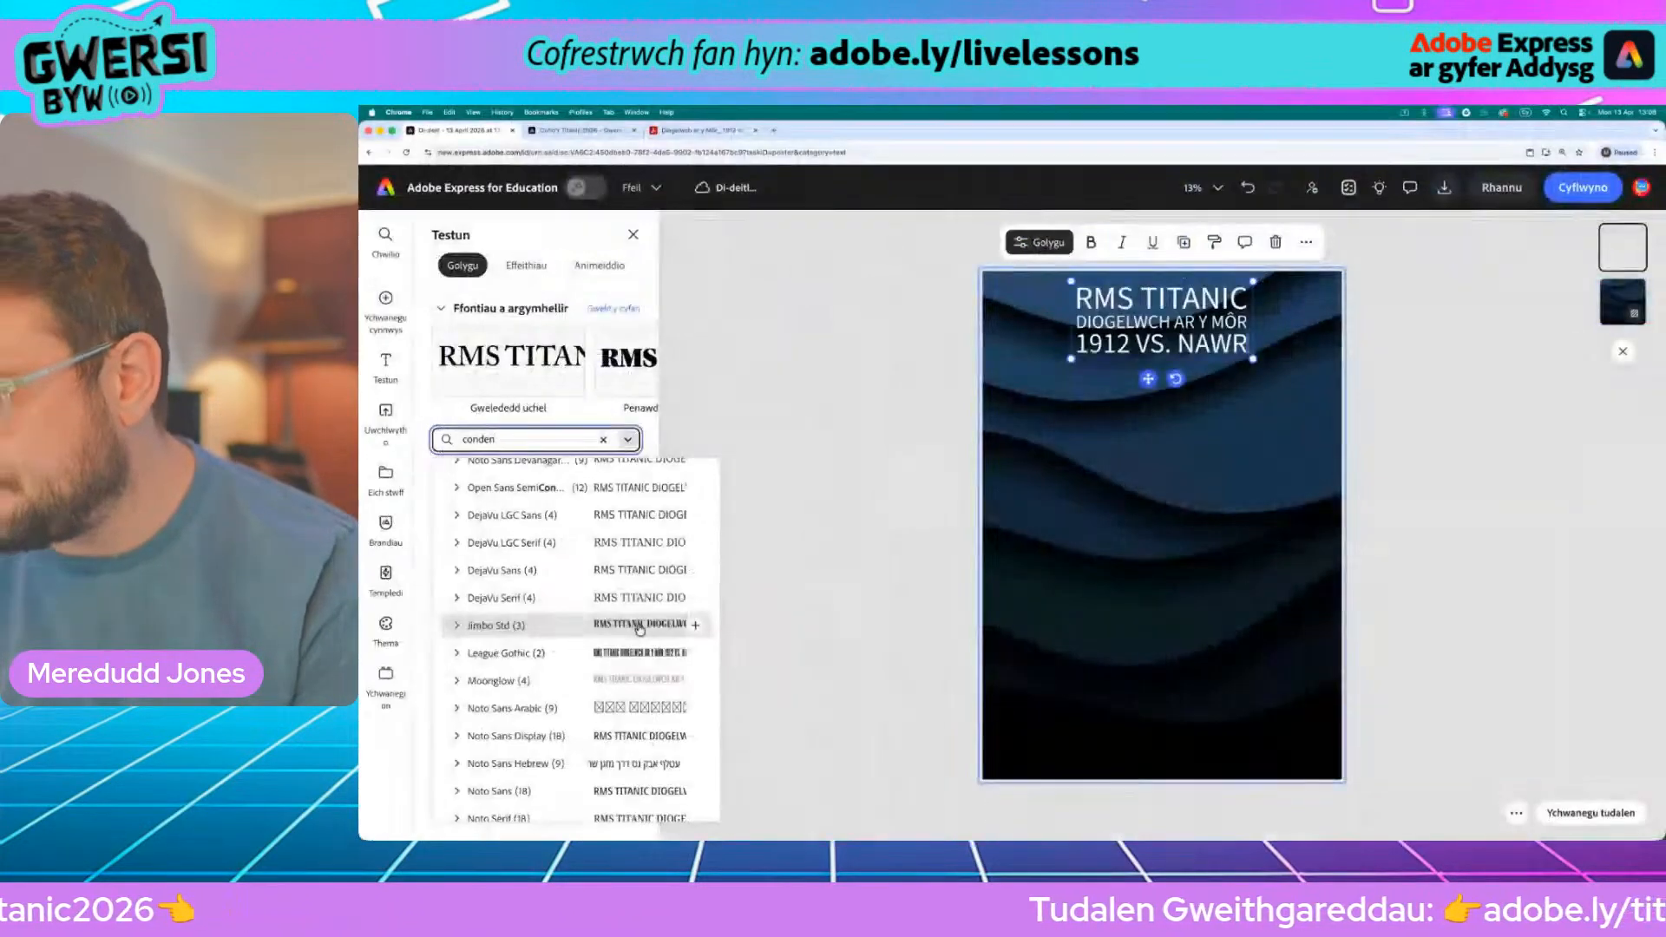
left_click(969, 566)
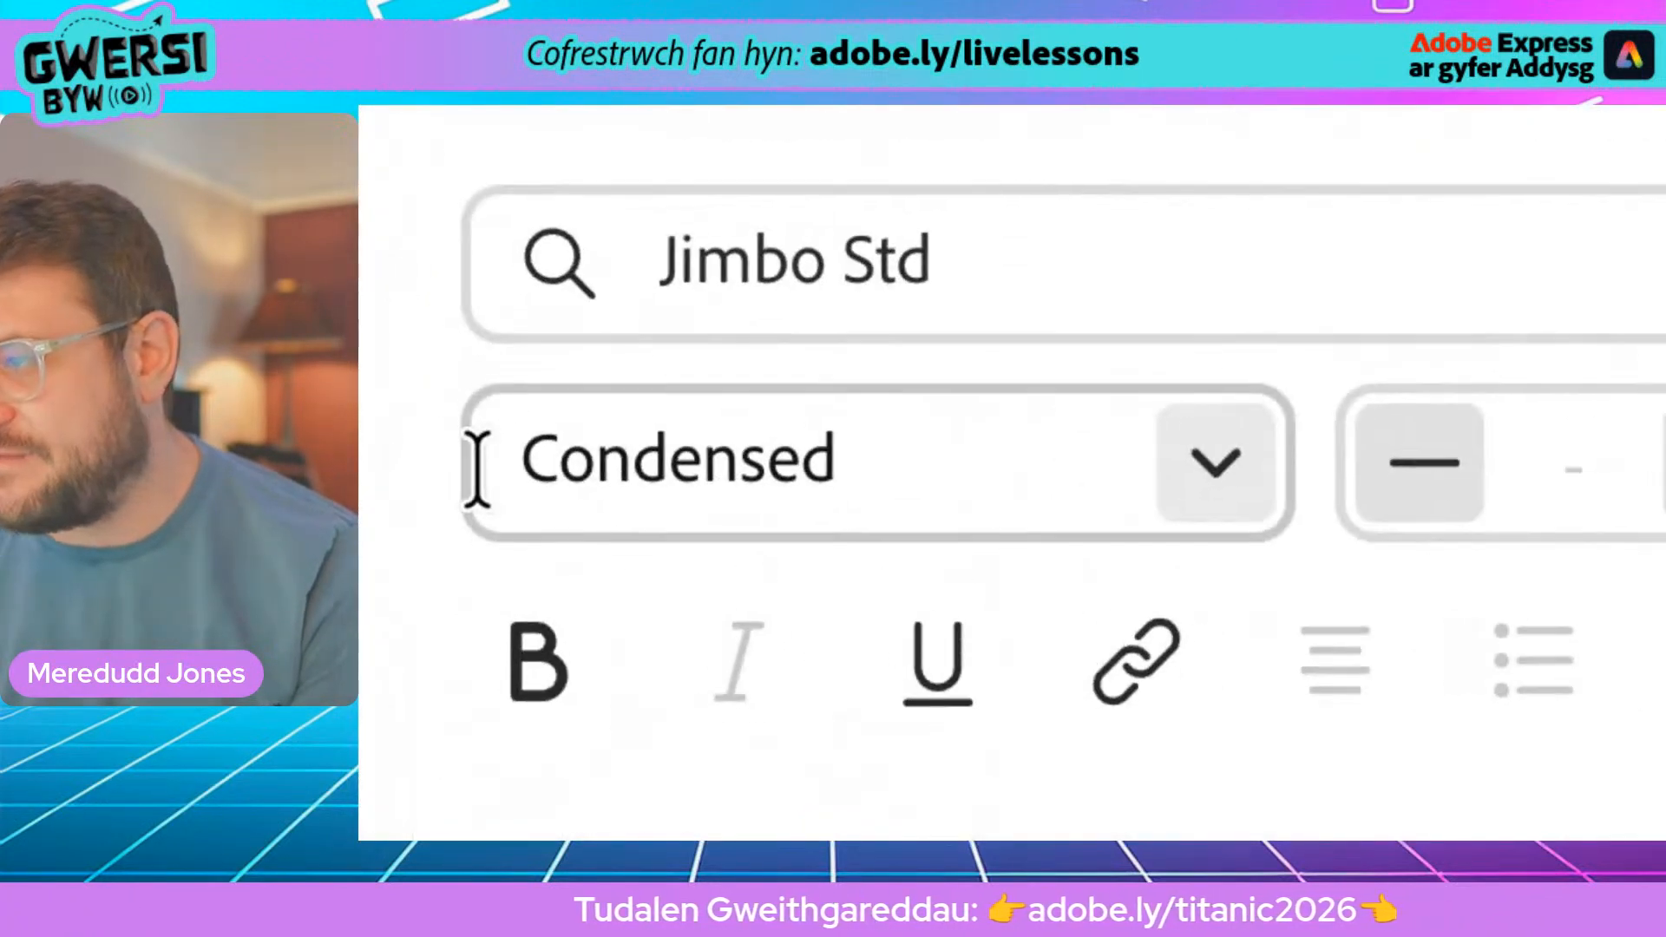
left_click(925, 472)
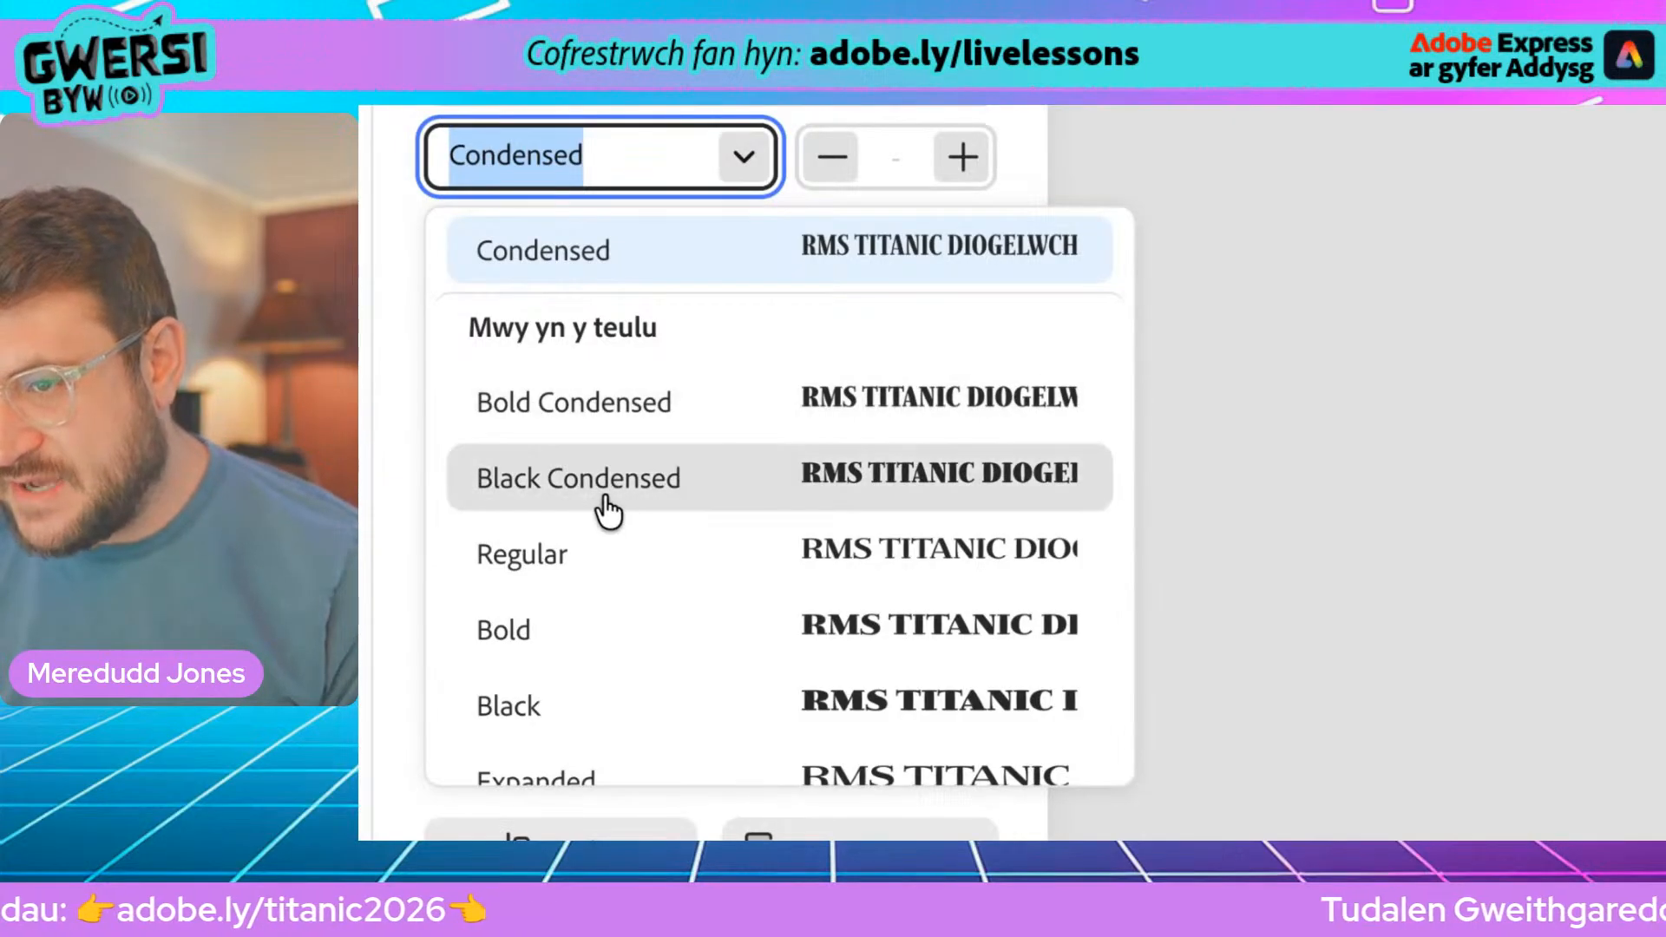
scroll(608, 510, "down", 2)
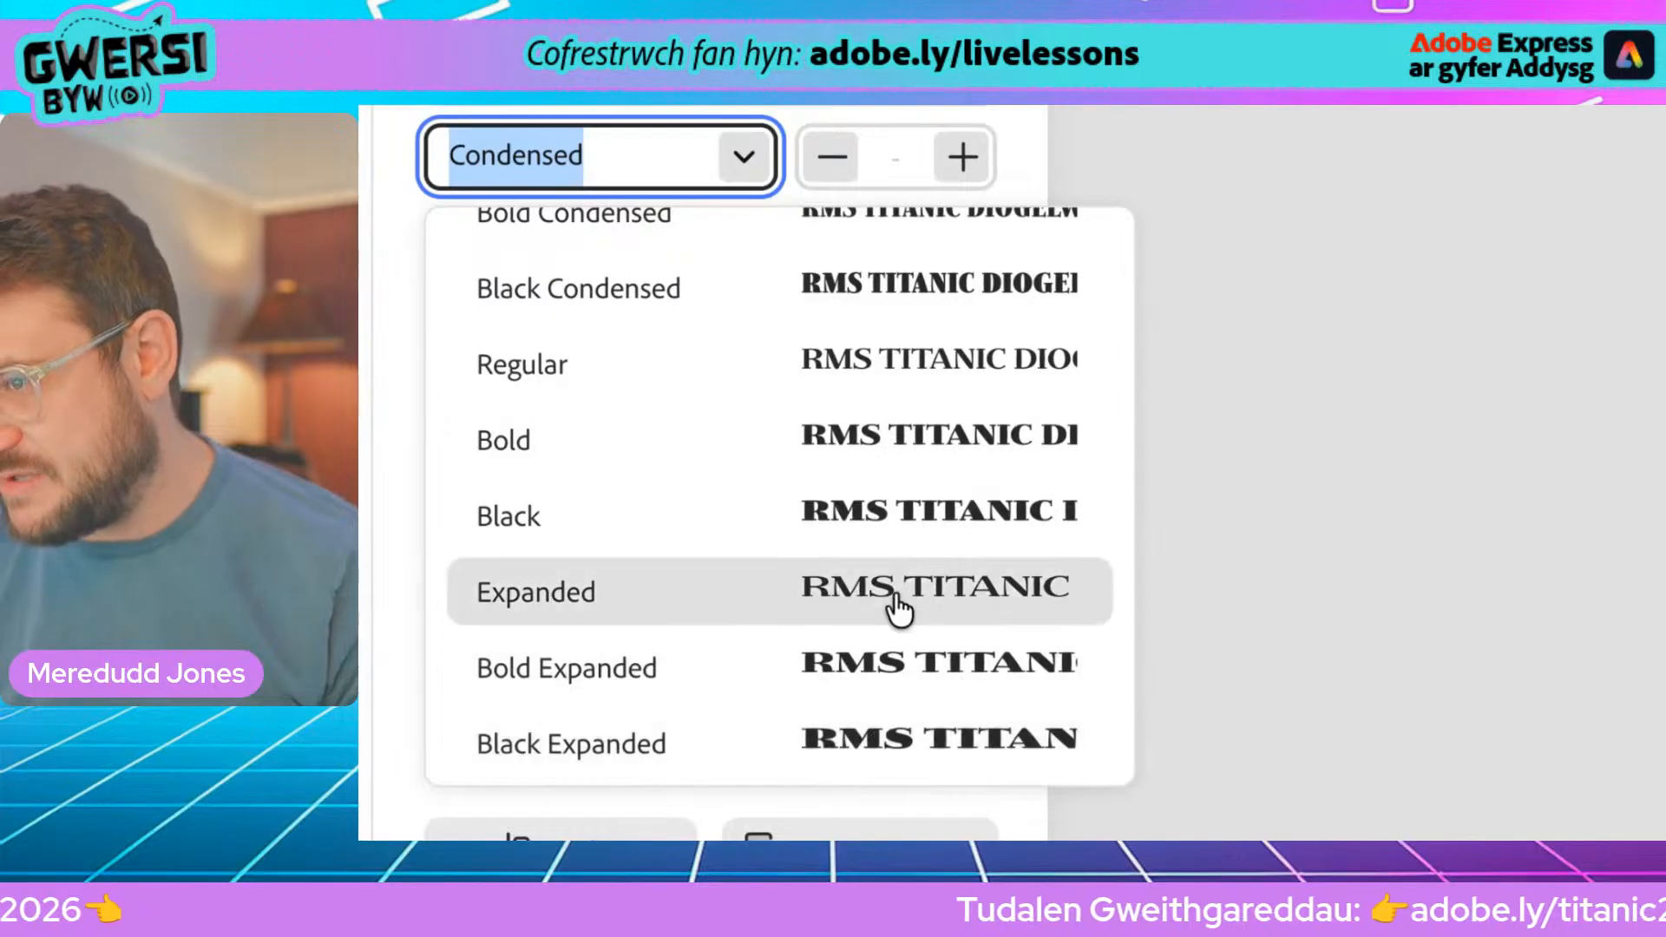
scroll(668, 479, "up", 2)
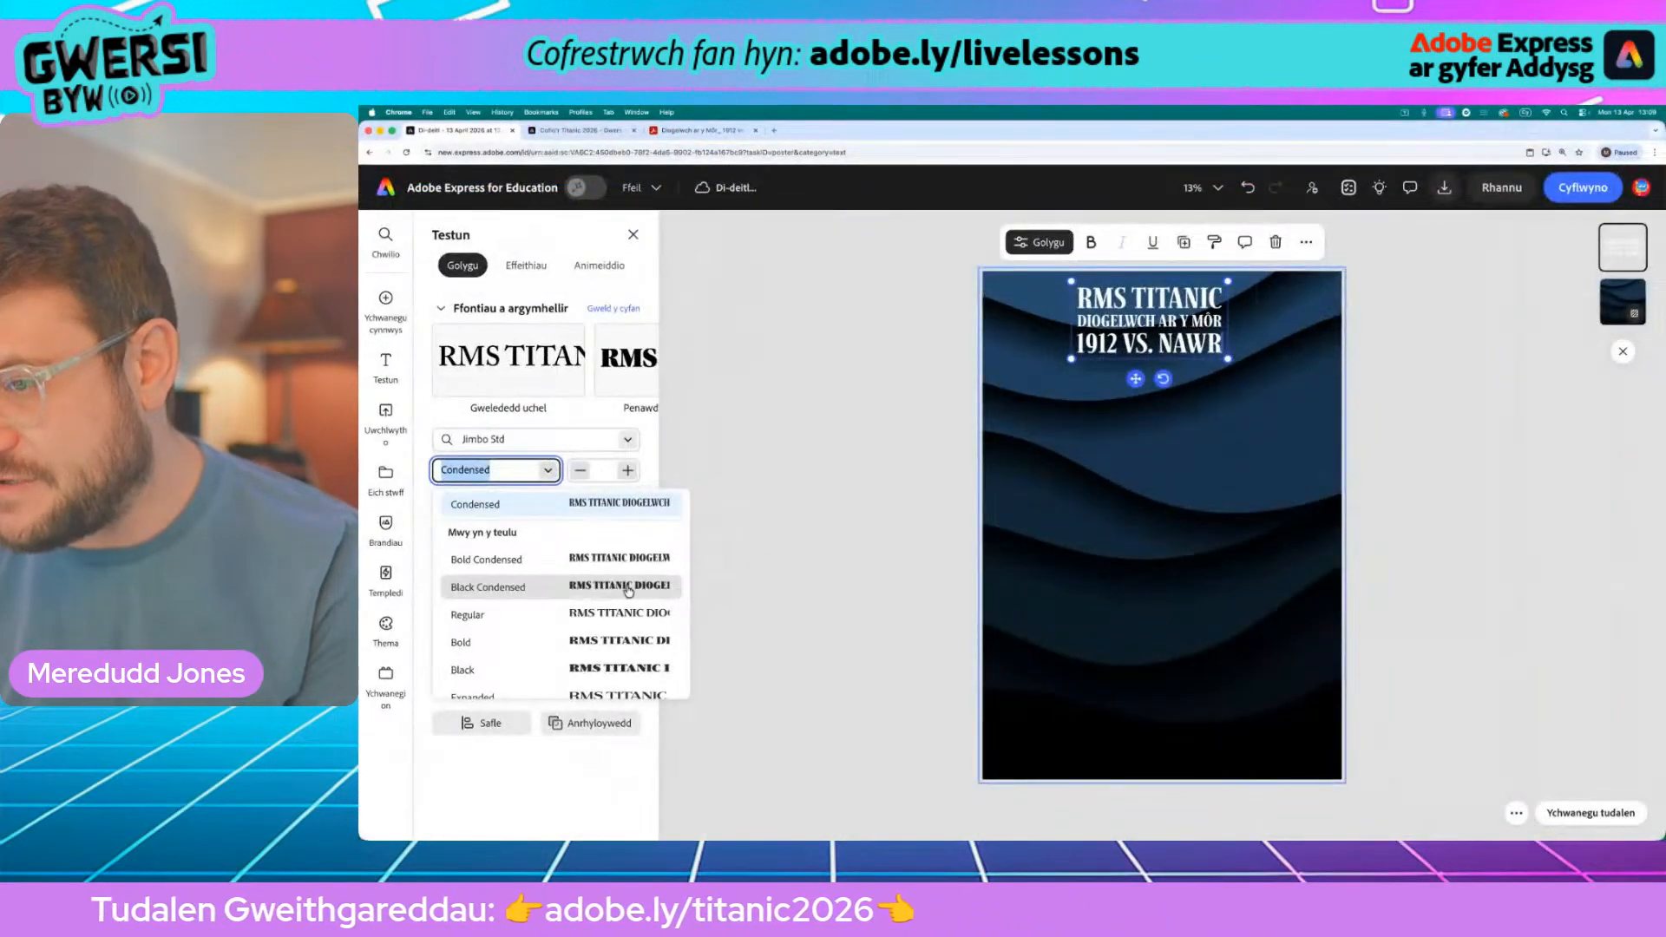
left_click(629, 591)
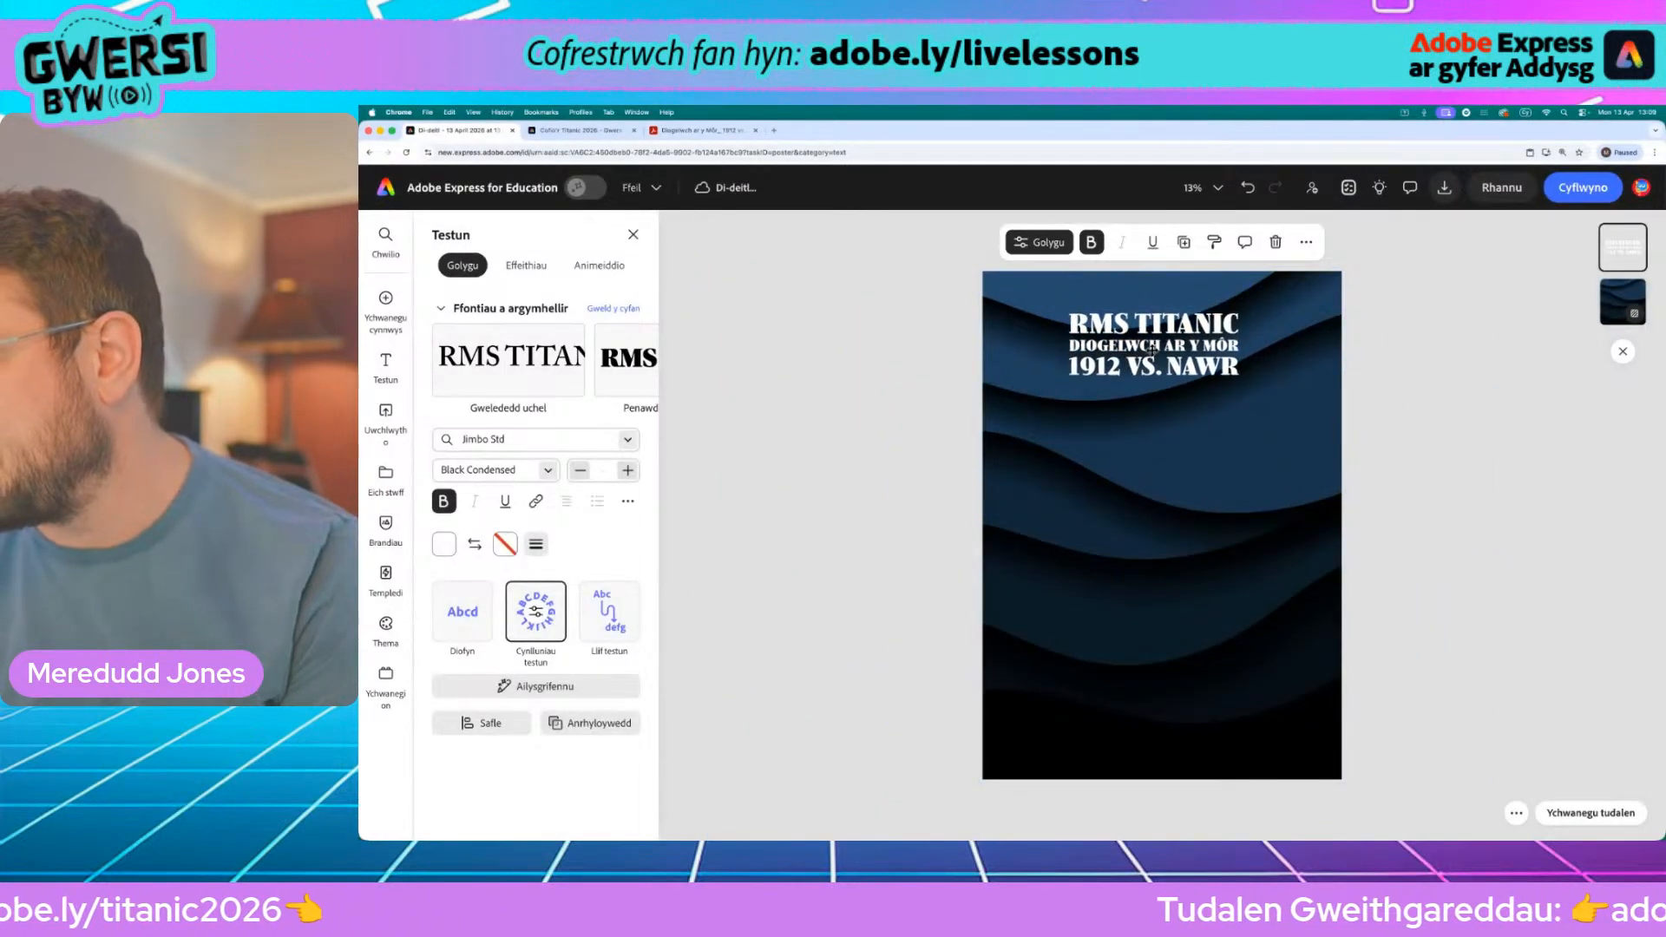
left_click_drag(1152, 349, 1159, 330)
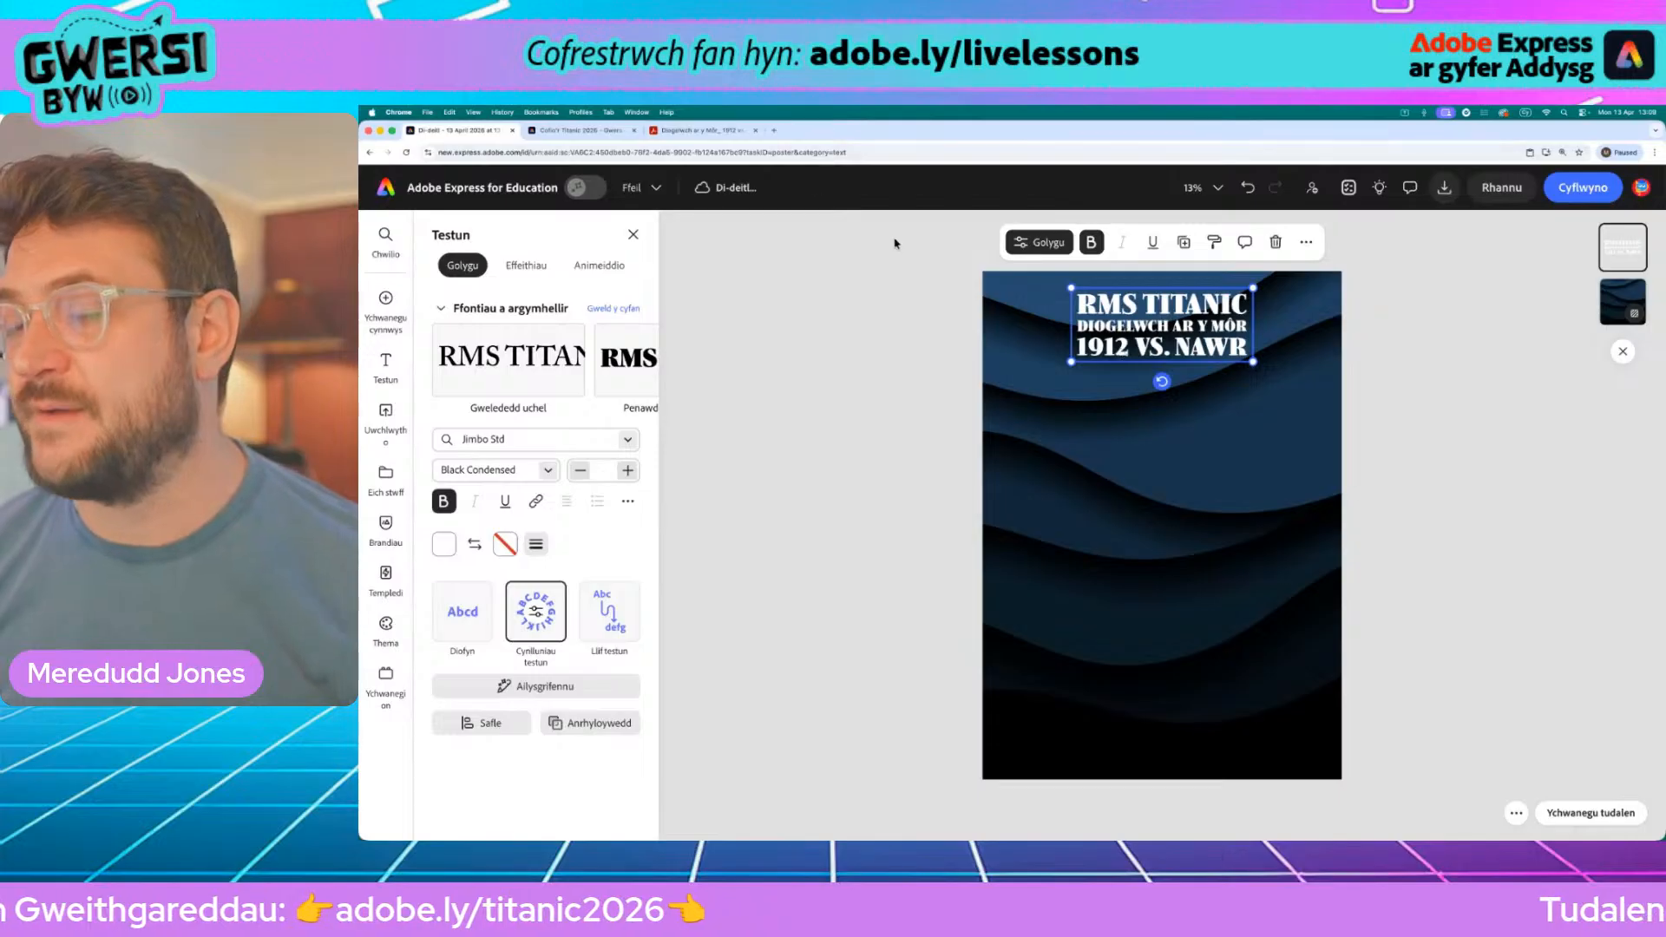
Step: Check the example infographic on the activity page, return to the poster and open the shapes collection of the design elements
left_click(595, 132)
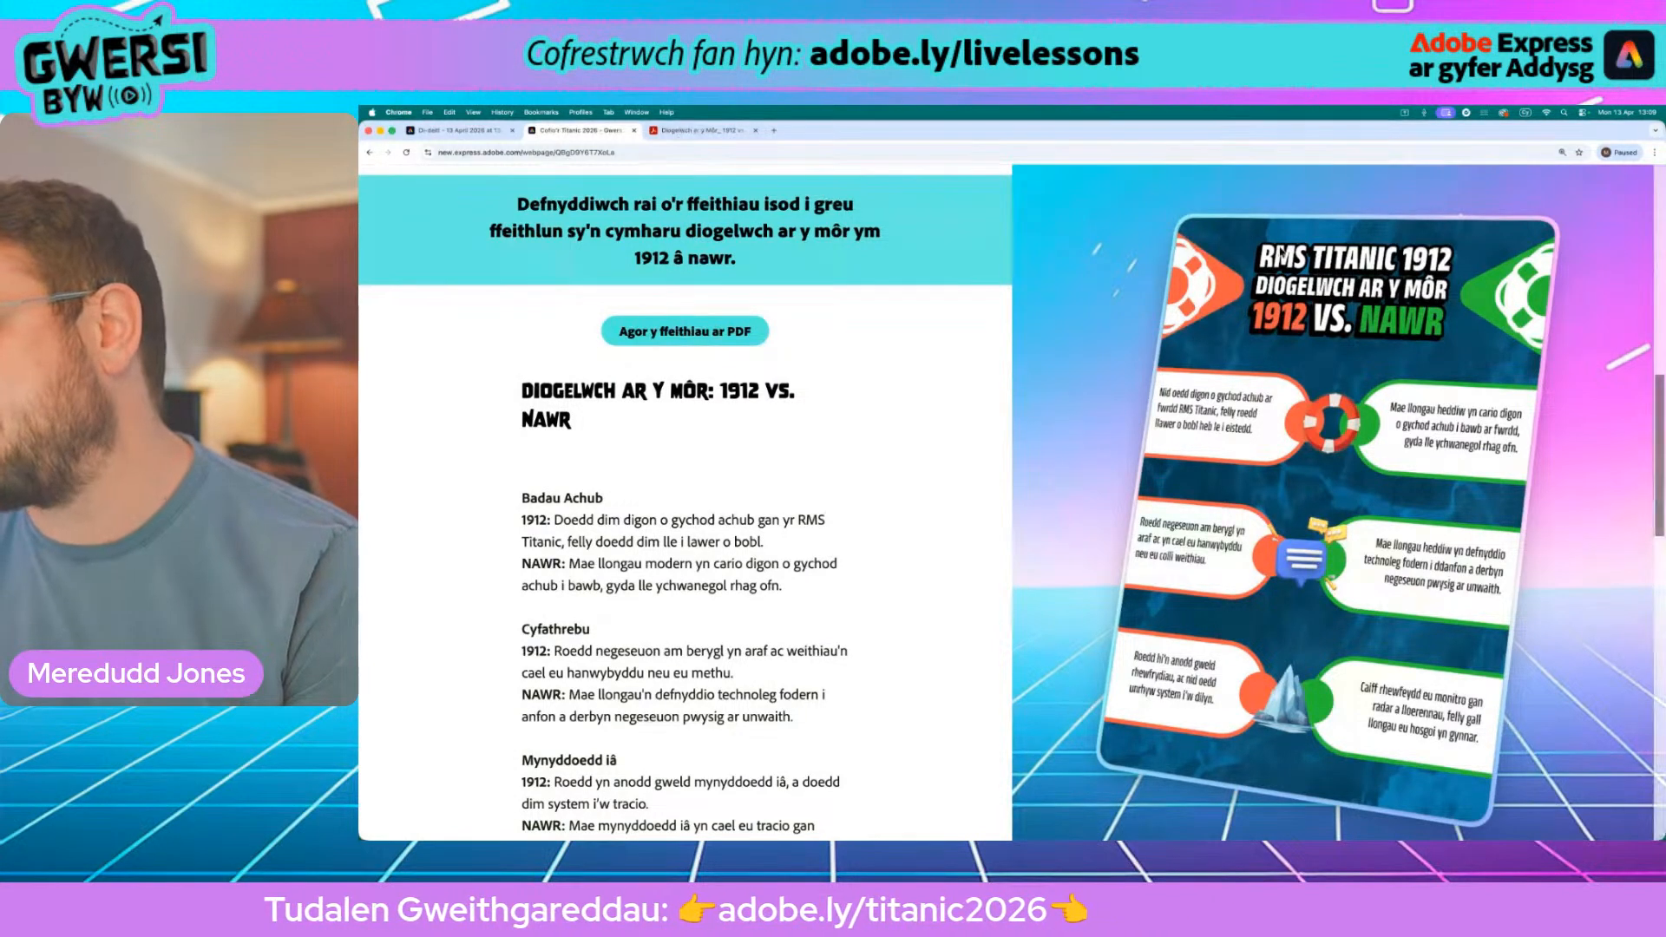
left_click(452, 129)
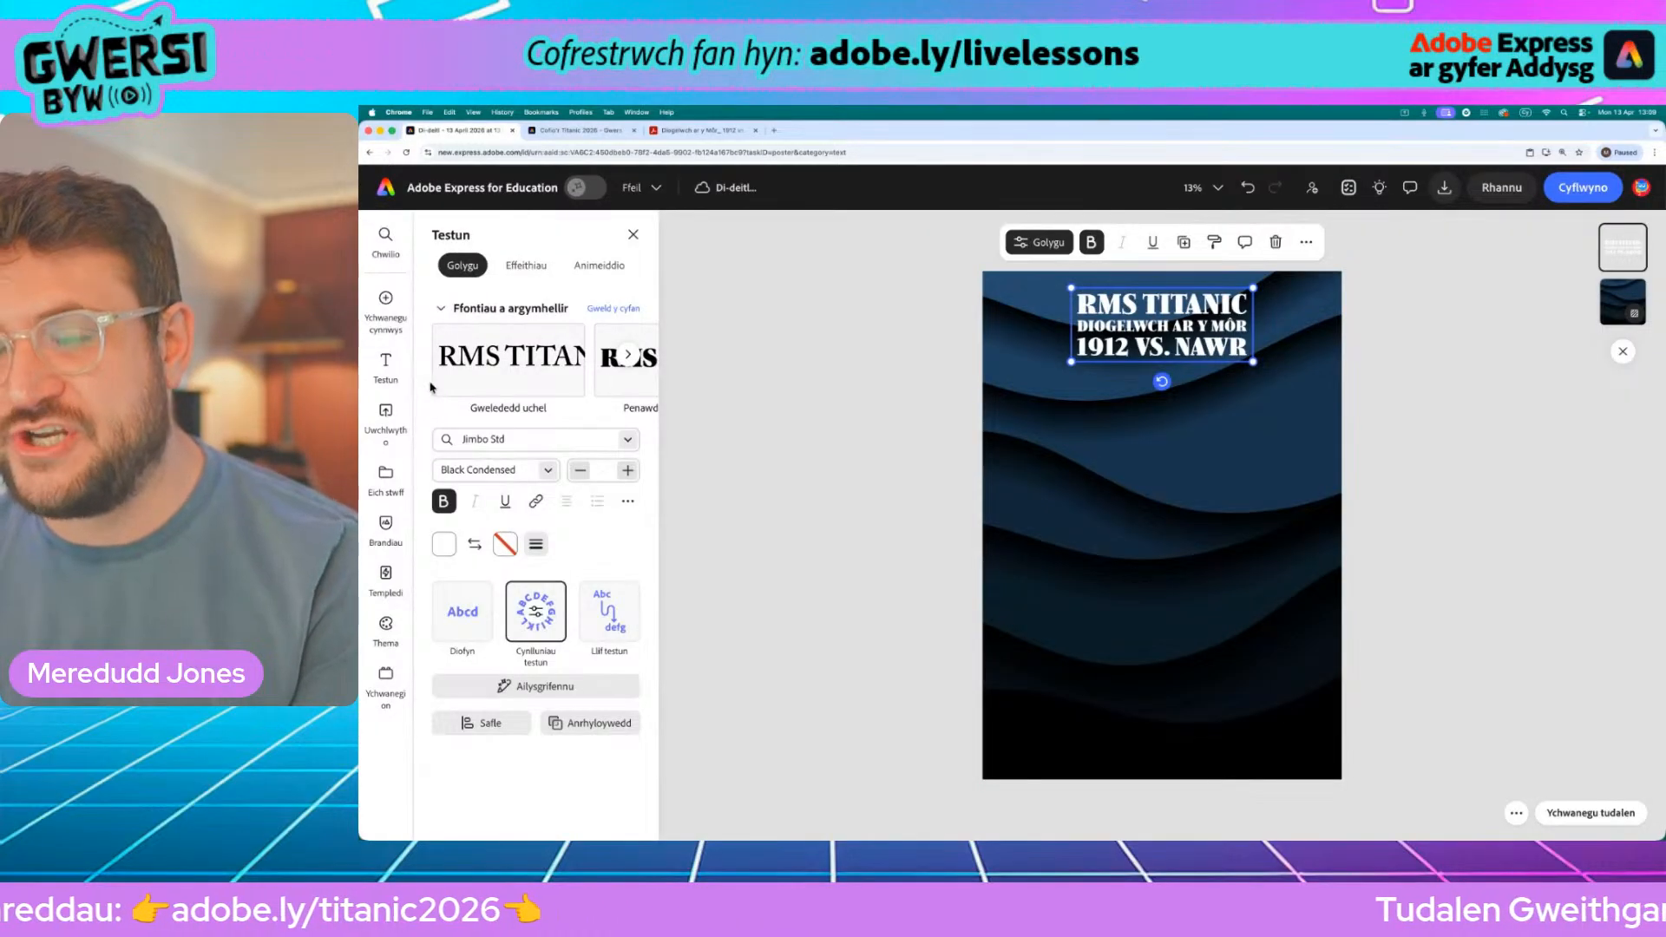
left_click(391, 328)
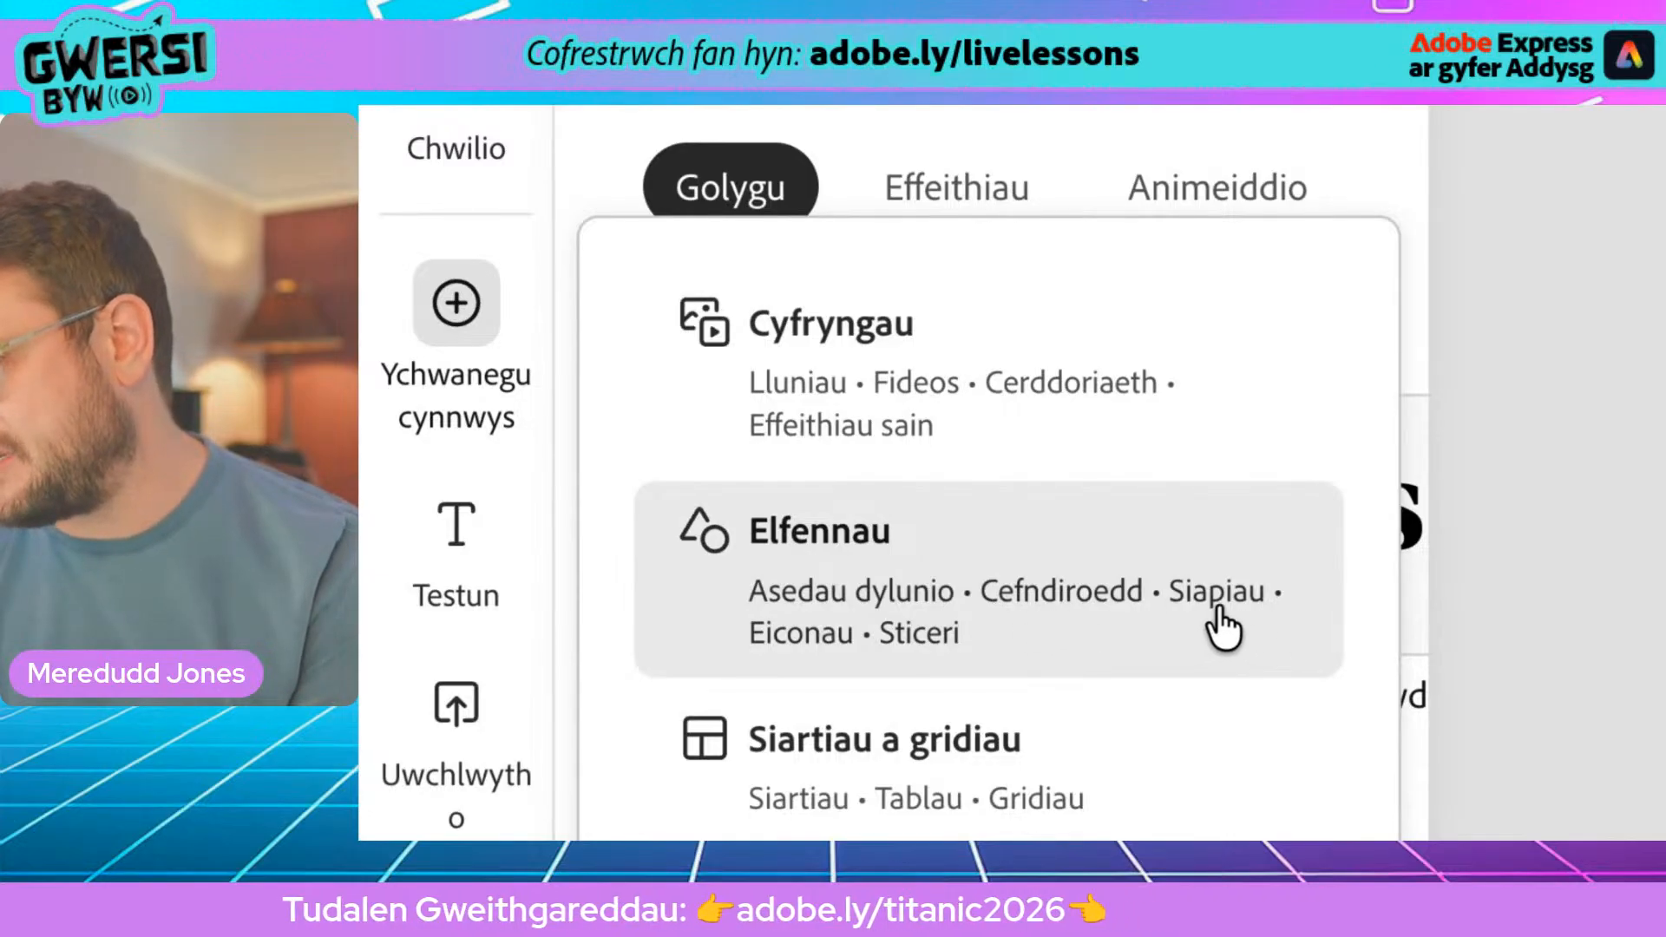
left_click(1014, 597)
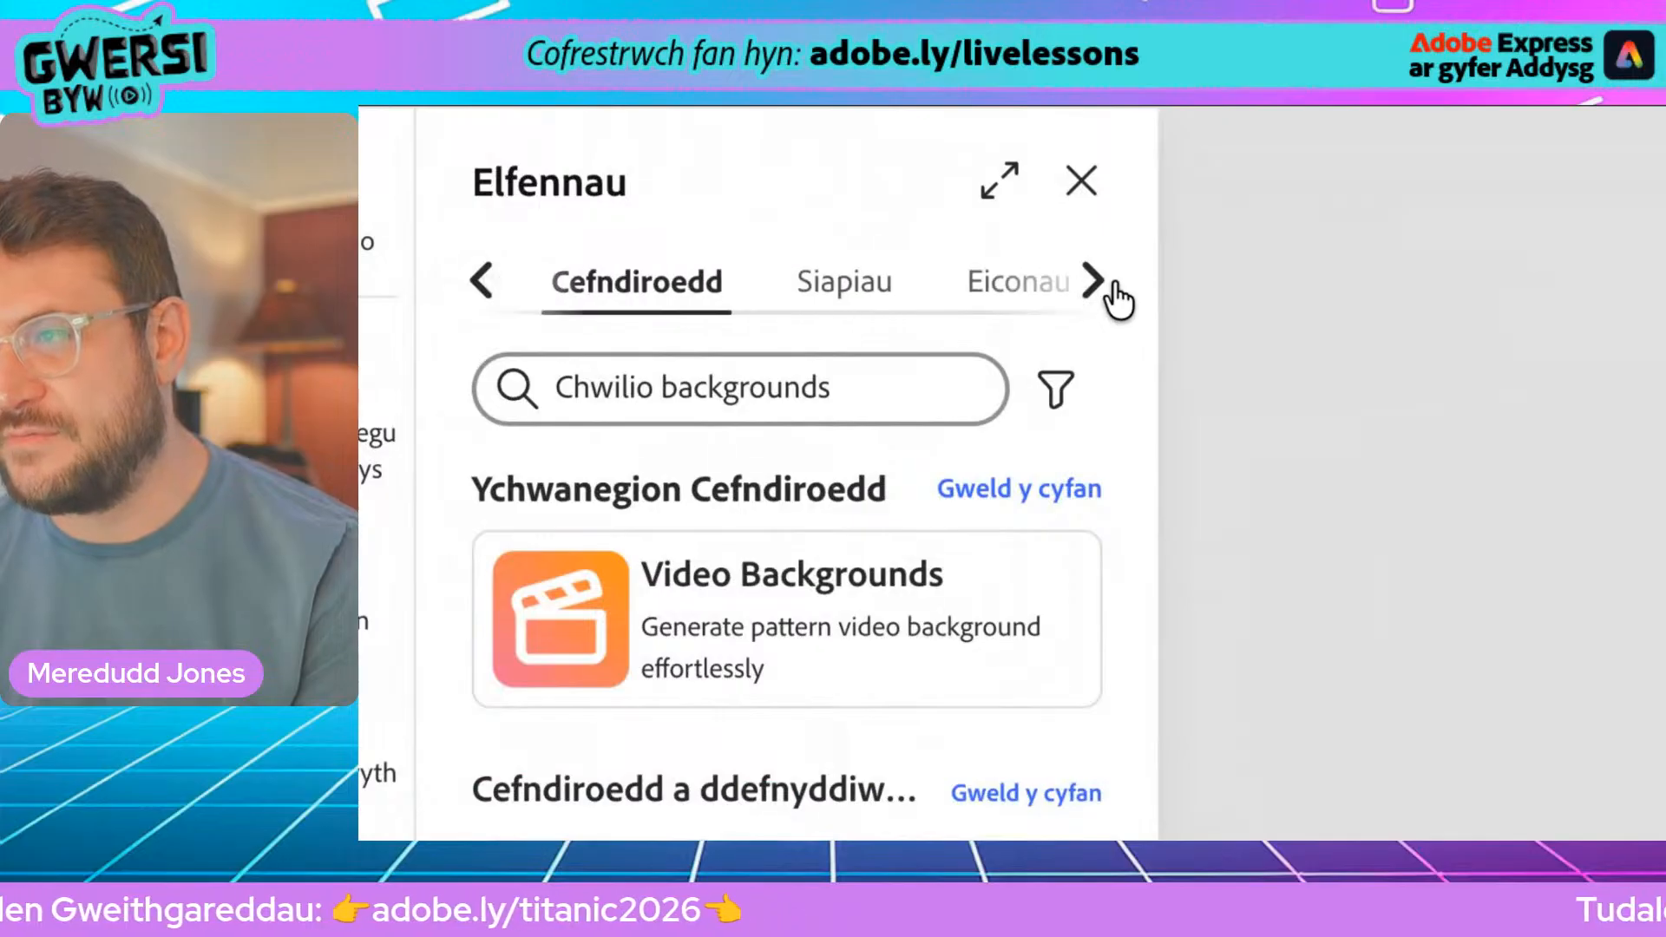
left_click(842, 297)
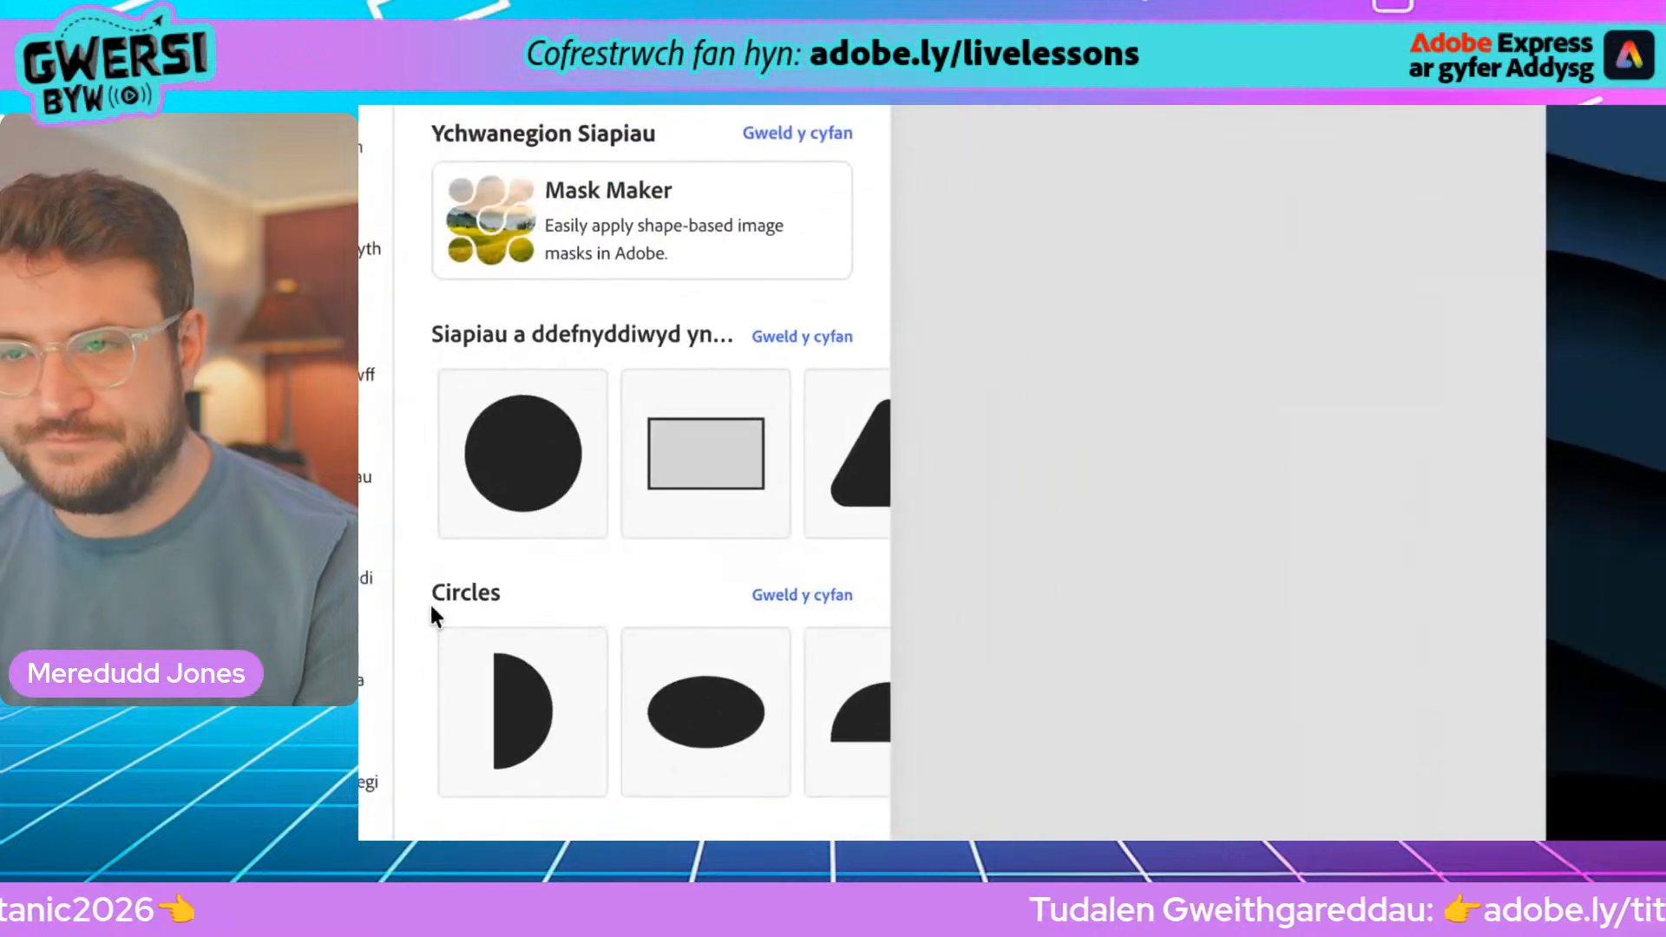
Step: Browse to the Triangles shapes and add a flat triangle and a black rounded triangle to the poster
scroll(446, 613, "down", 2)
scroll(462, 618, "down", 8)
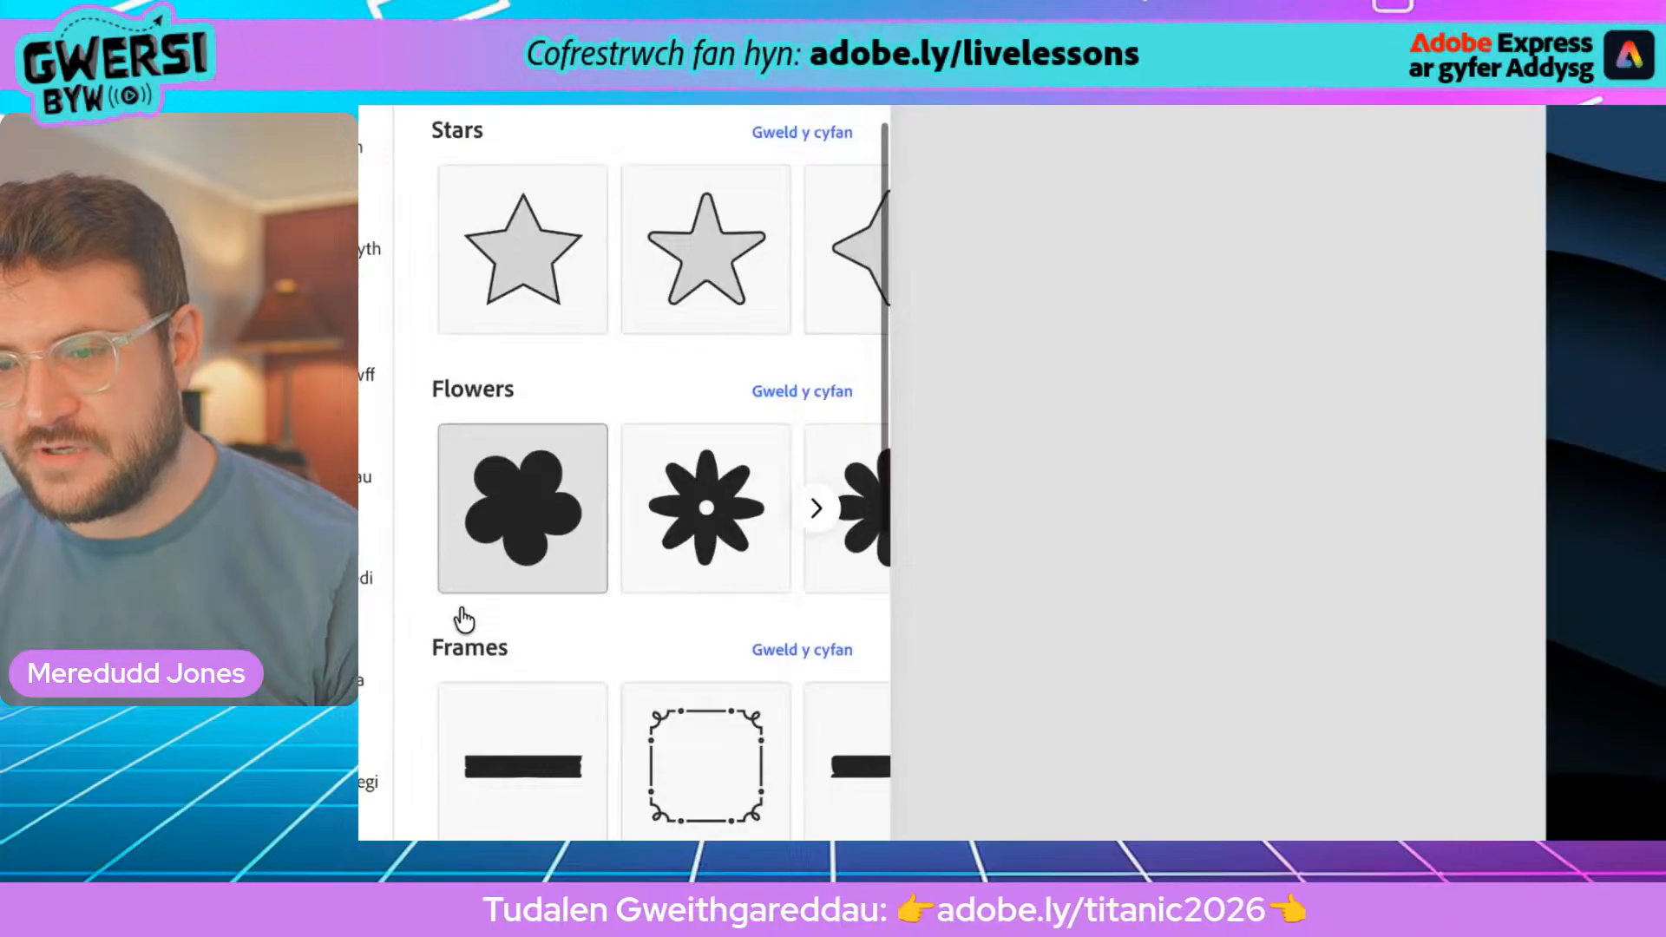
scroll(469, 608, "down", 10)
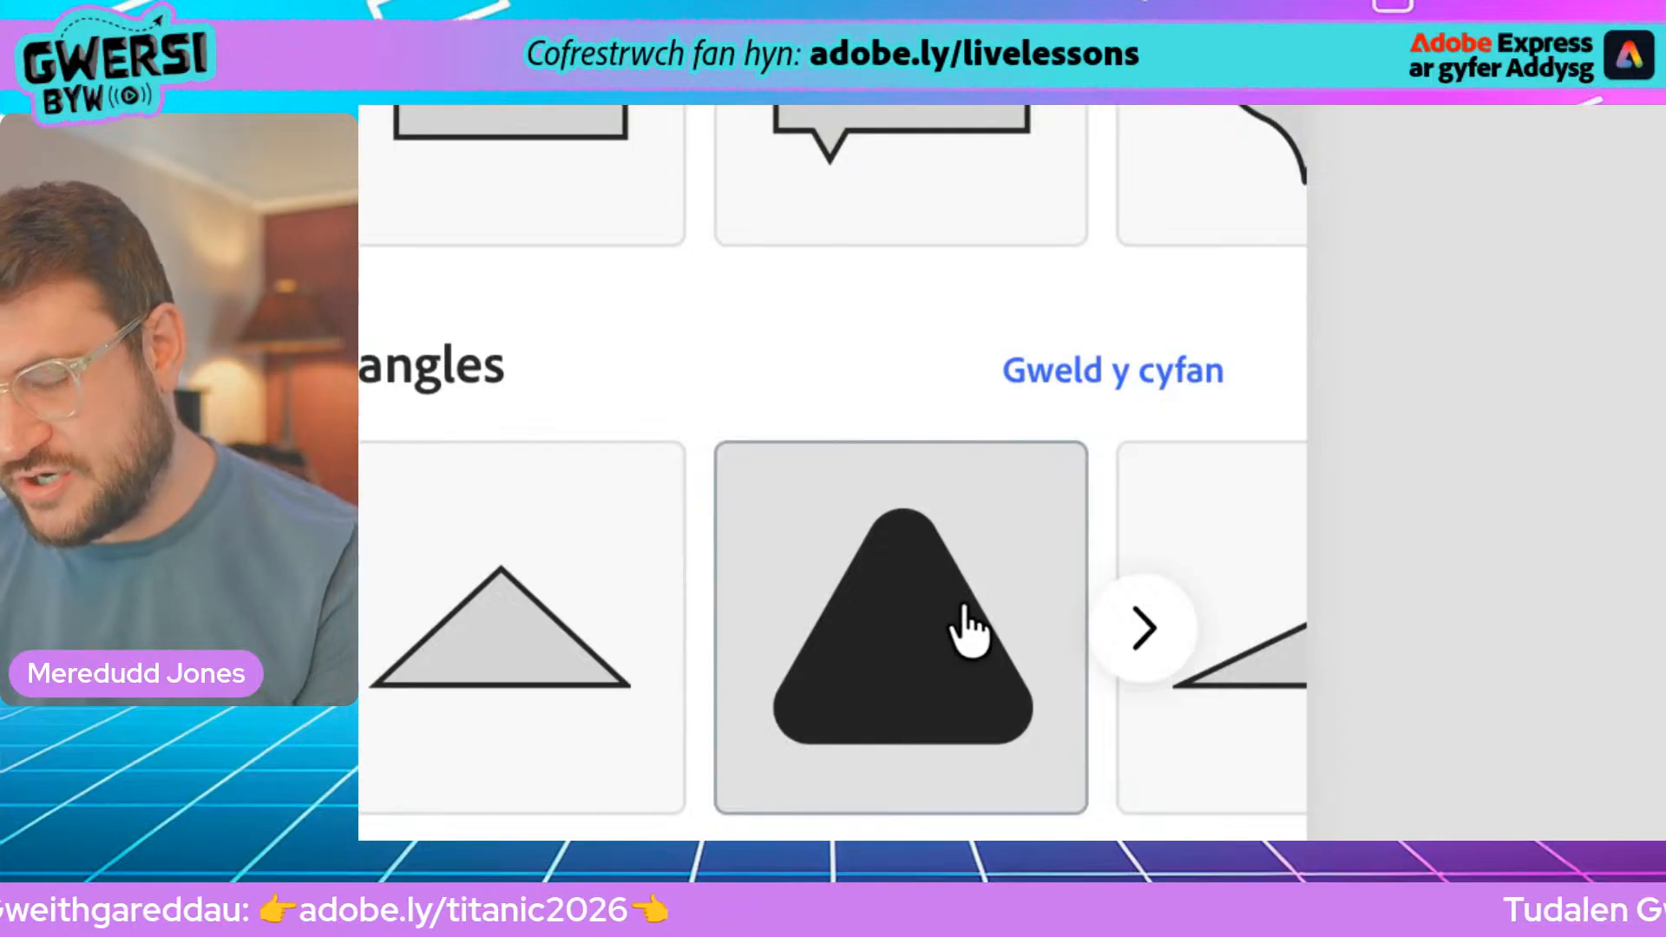
left_click(1144, 627)
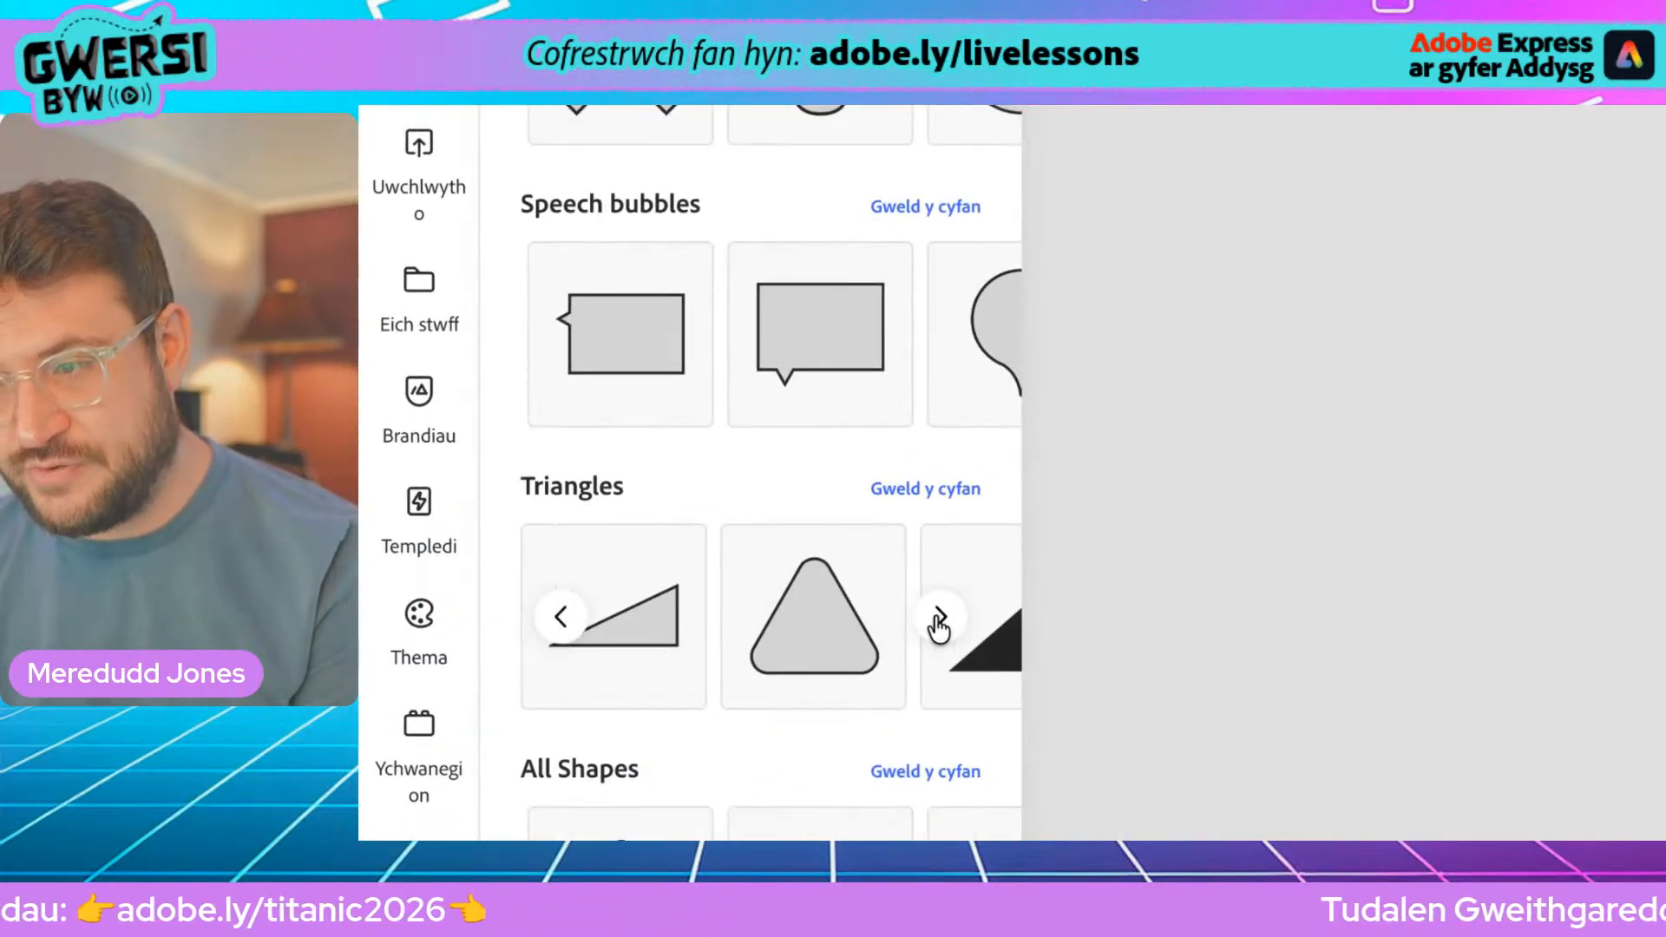
left_click(939, 619)
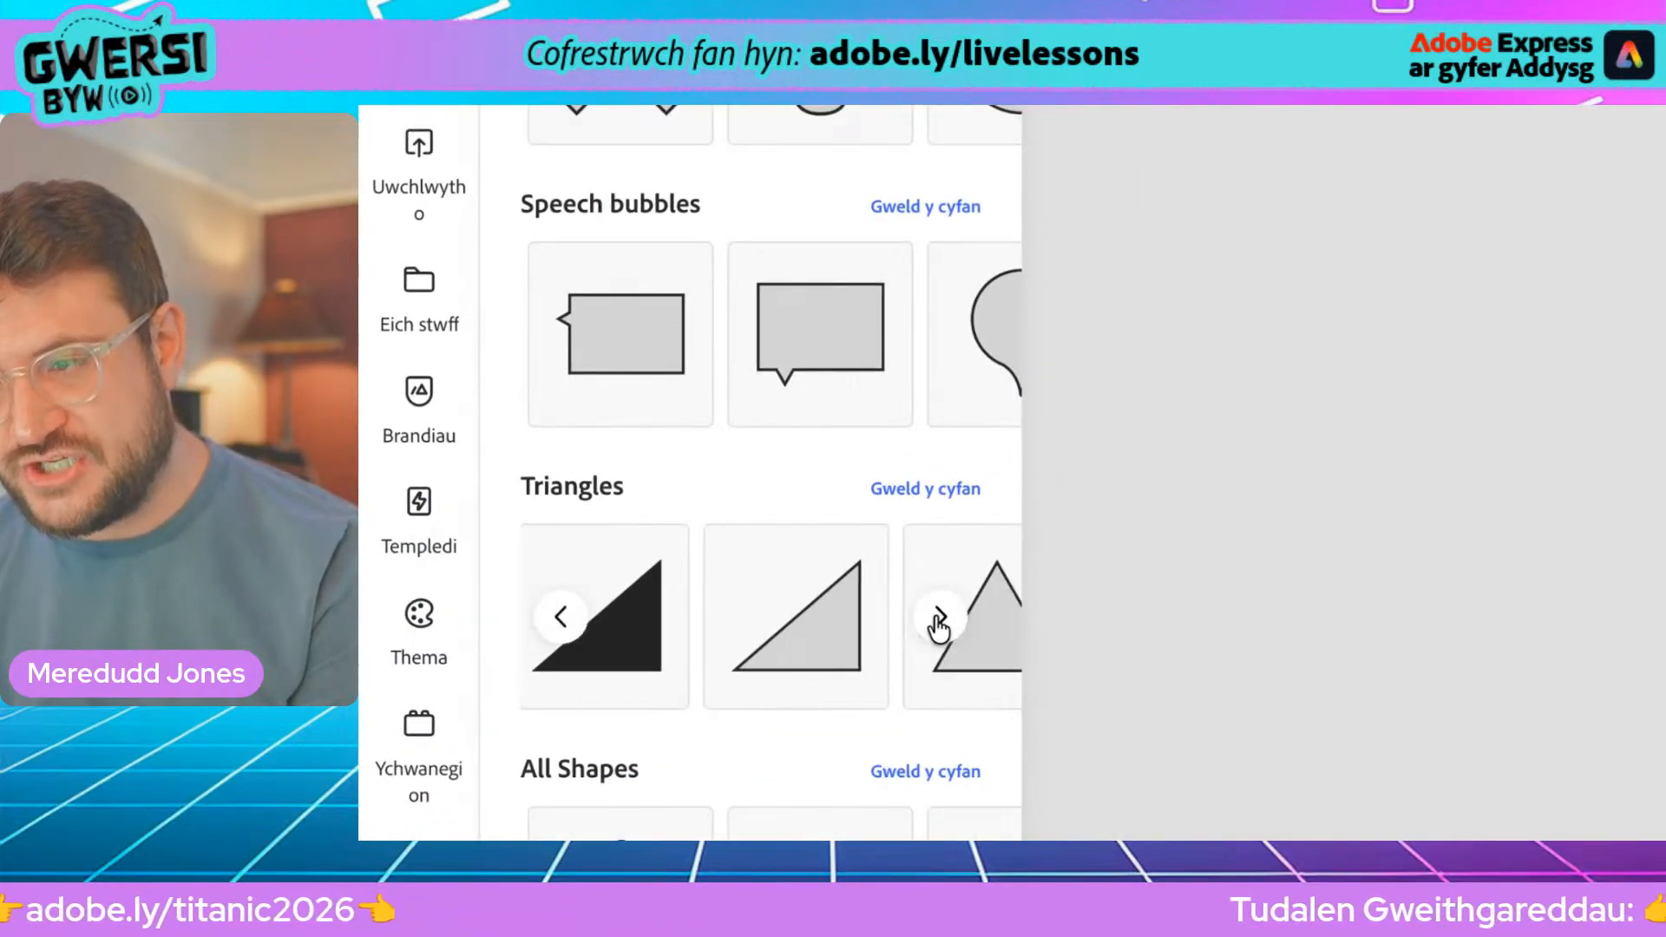
left_click(549, 640)
left_click(549, 639)
left_click(543, 639)
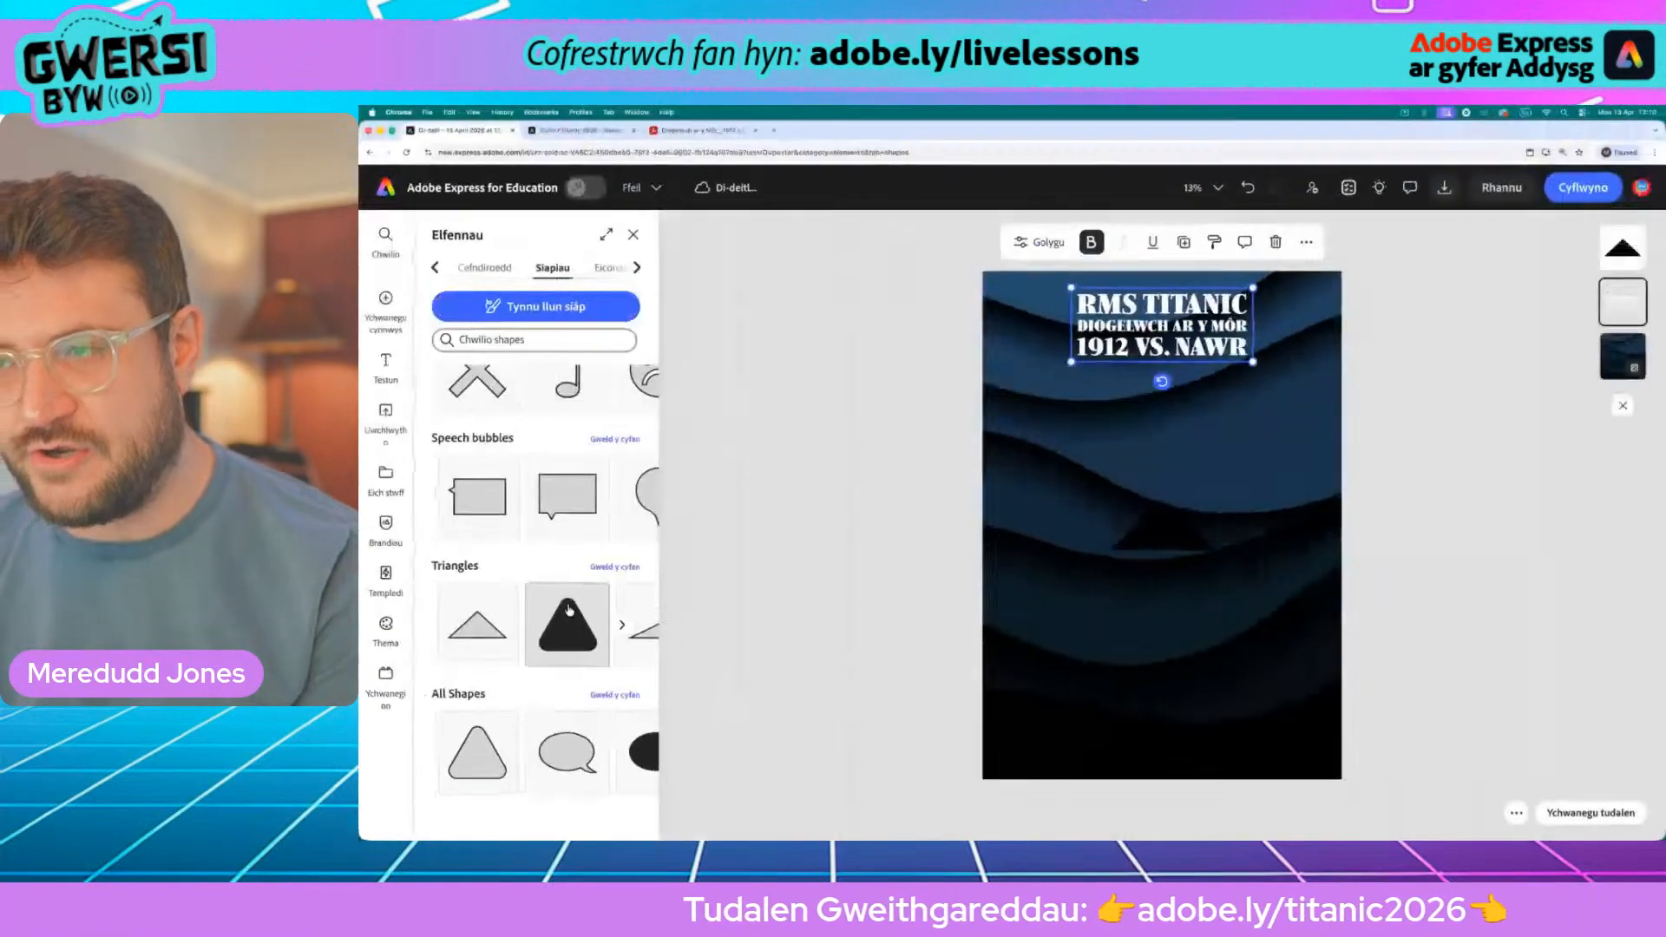
left_click(569, 630)
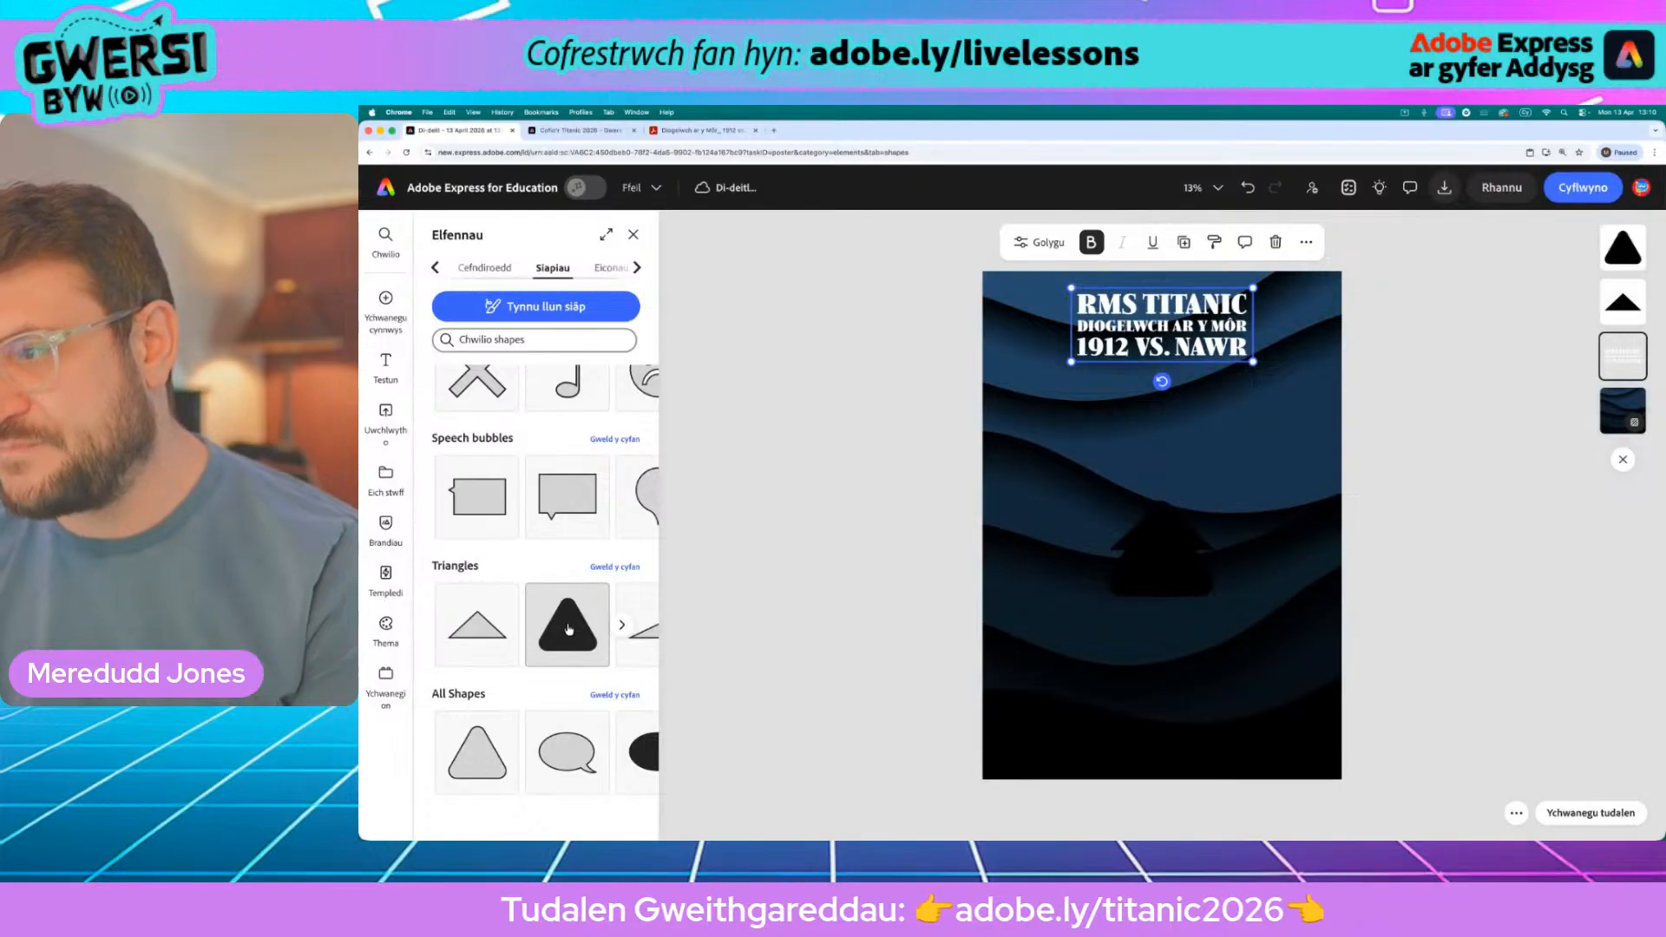
Step: Move the two triangles apart below the title and delete the flat, sharp-cornered one
left_click(1163, 555)
left_click_drag(1163, 556, 1082, 424)
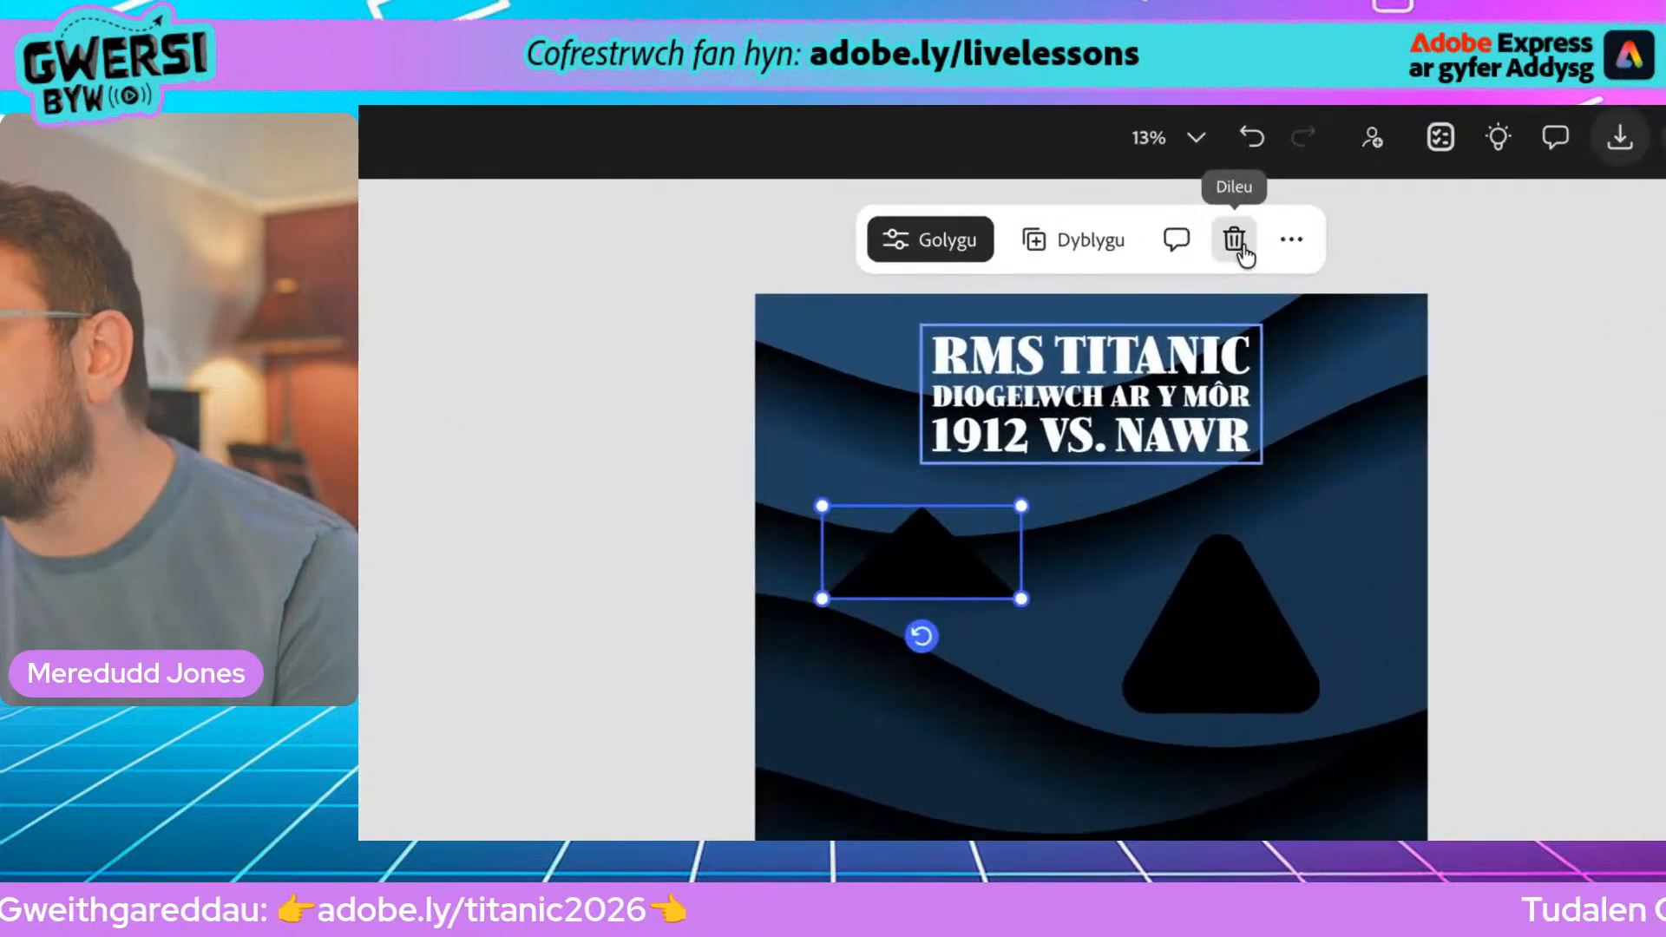
left_click(1237, 245)
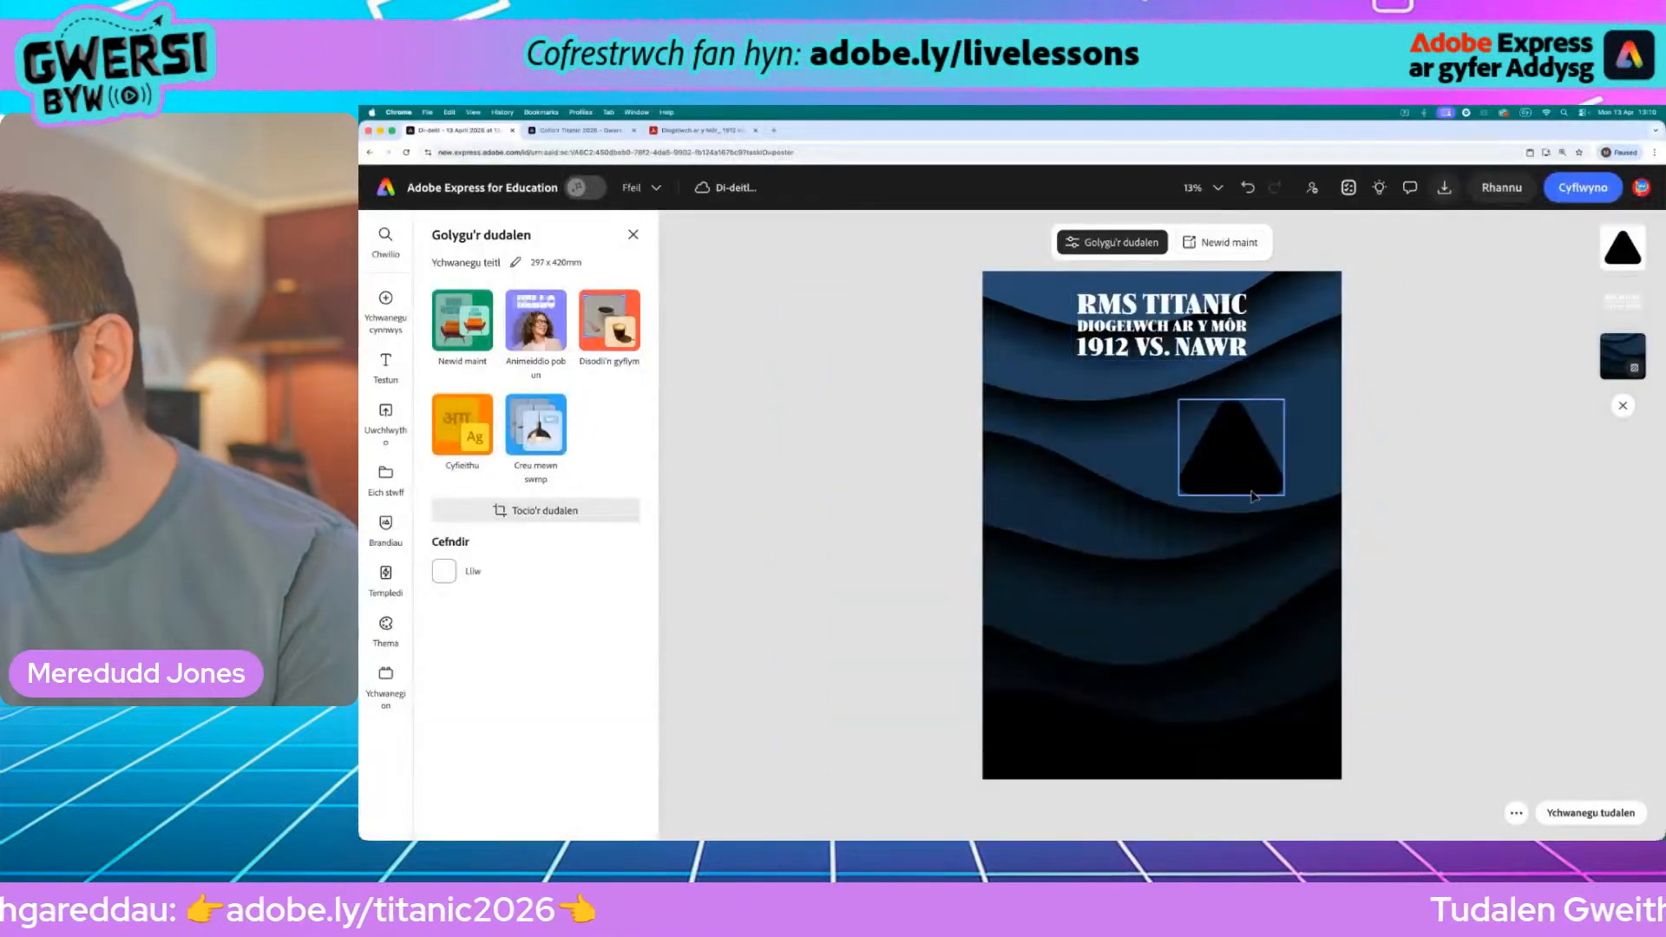
Step: Try the red and orange preset fills on the black rounded triangle and settle on the lighter orange
left_click(1263, 664)
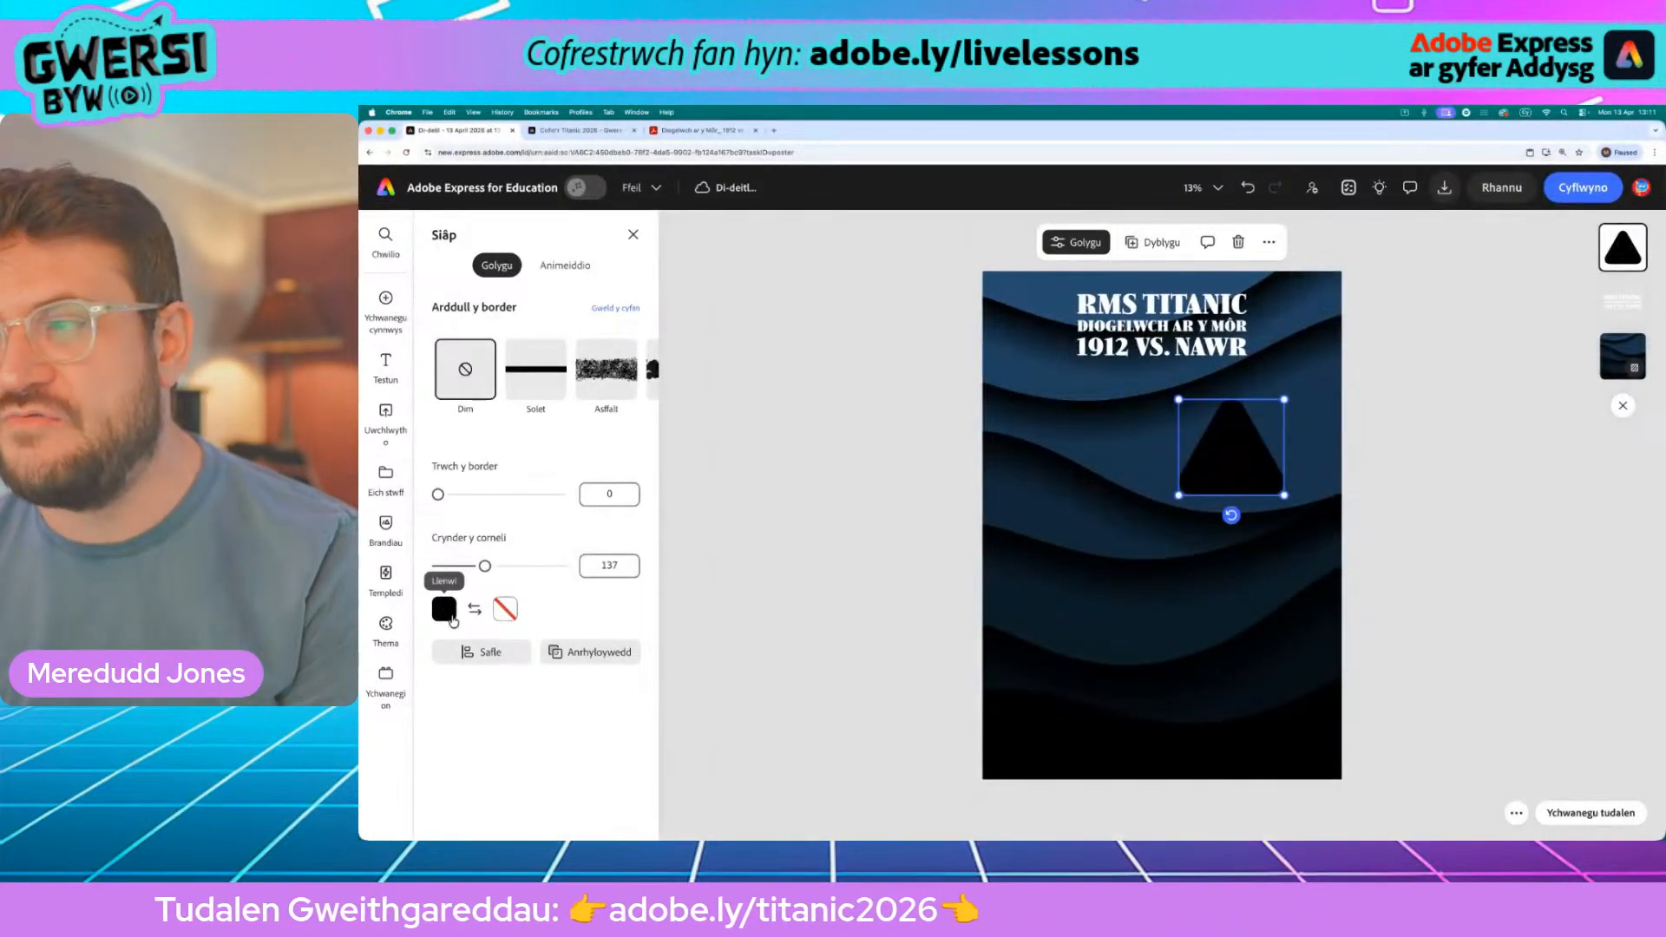
left_click(444, 610)
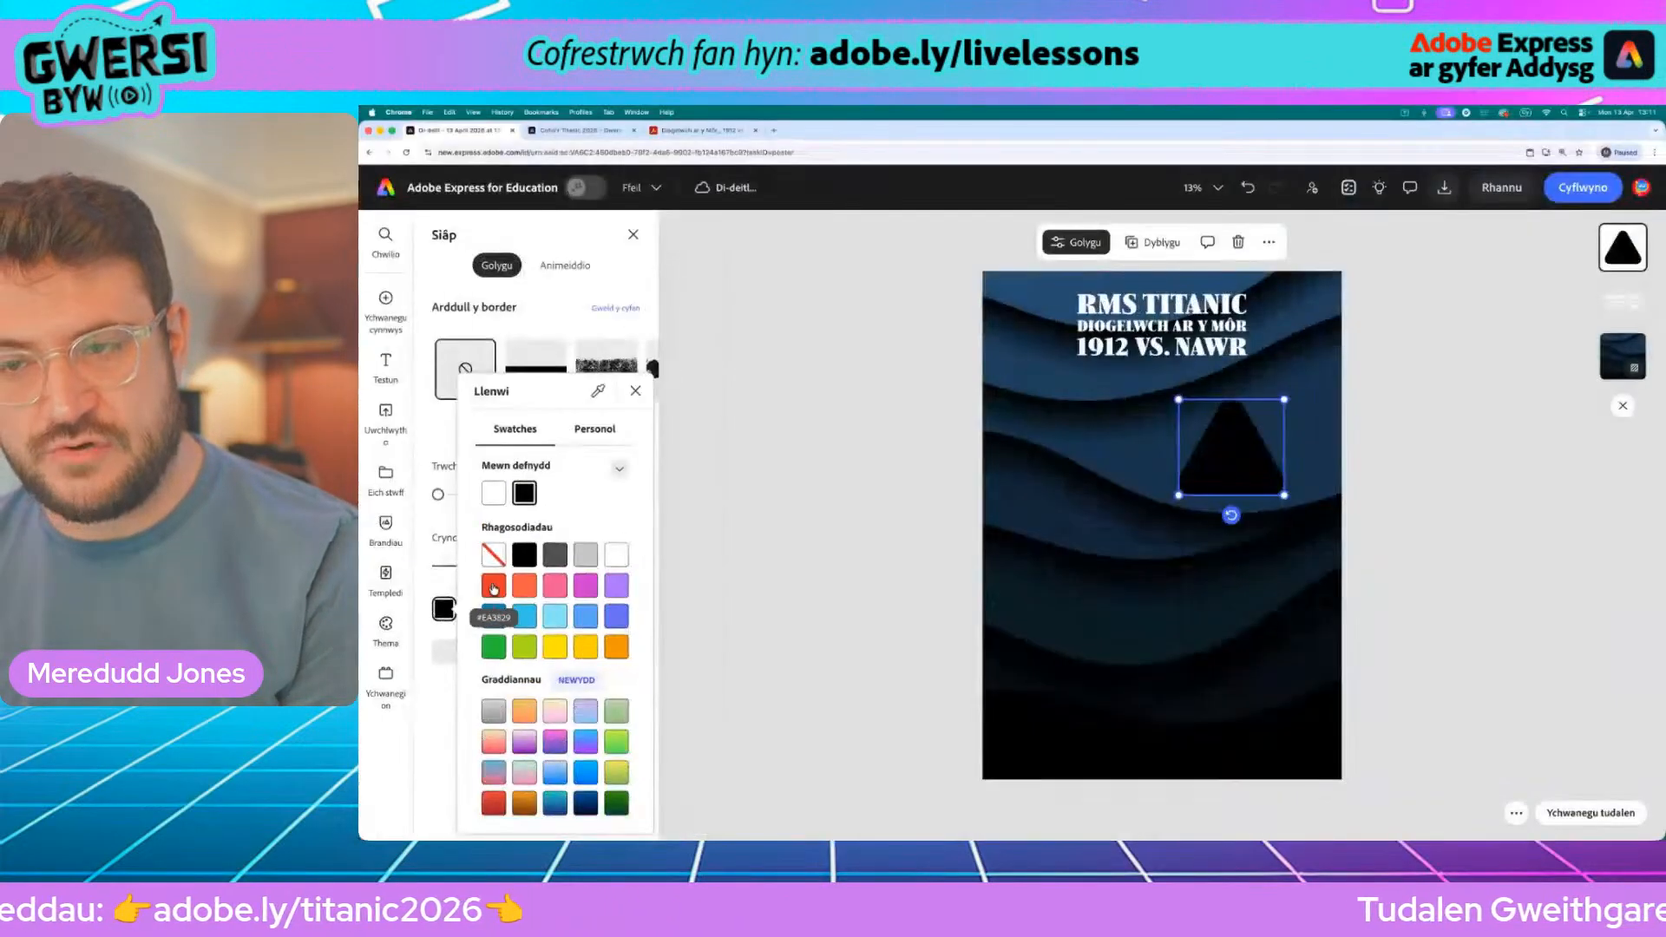
left_click(534, 581)
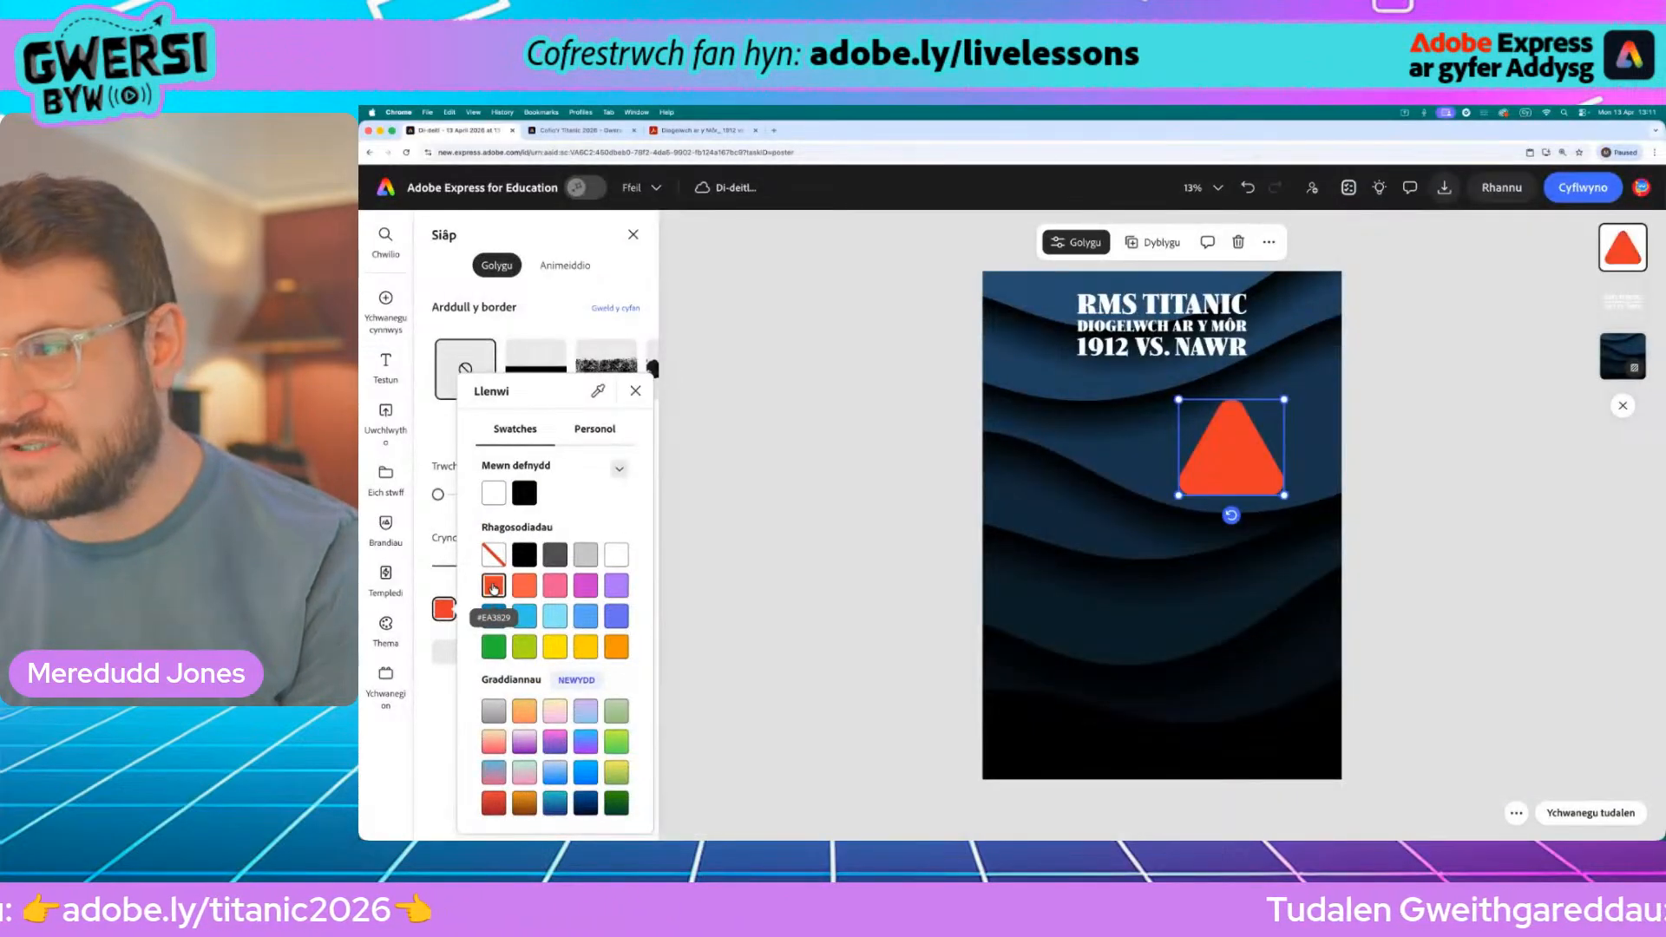
left_click(522, 588)
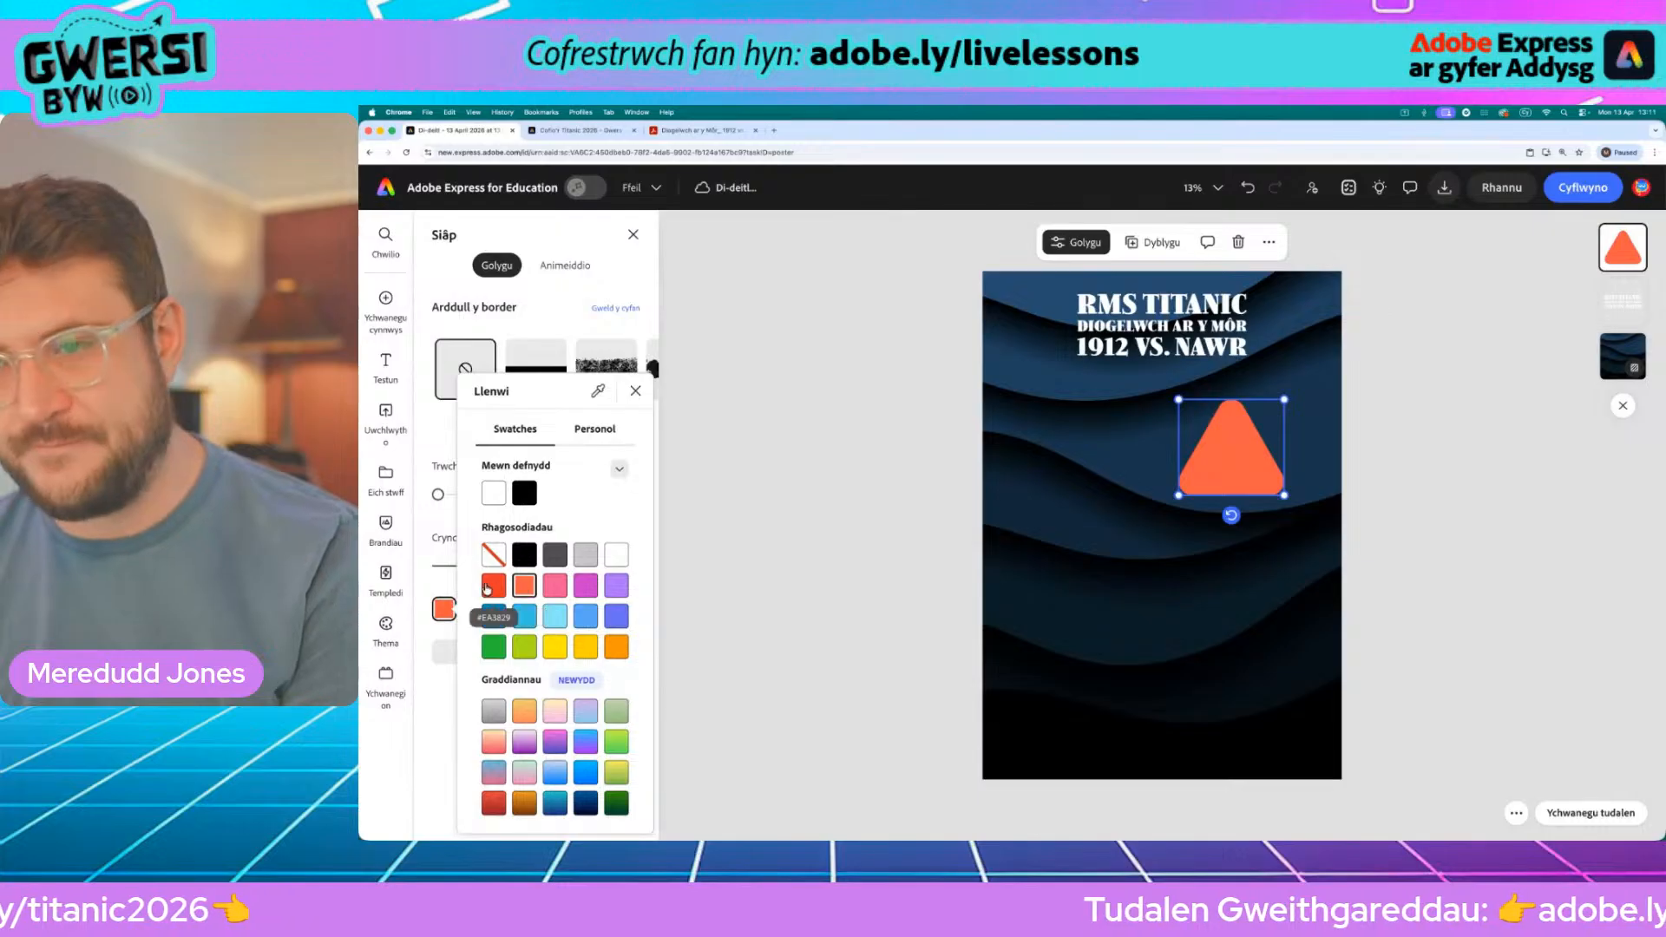
left_click(488, 589)
left_click(522, 588)
left_click(493, 589)
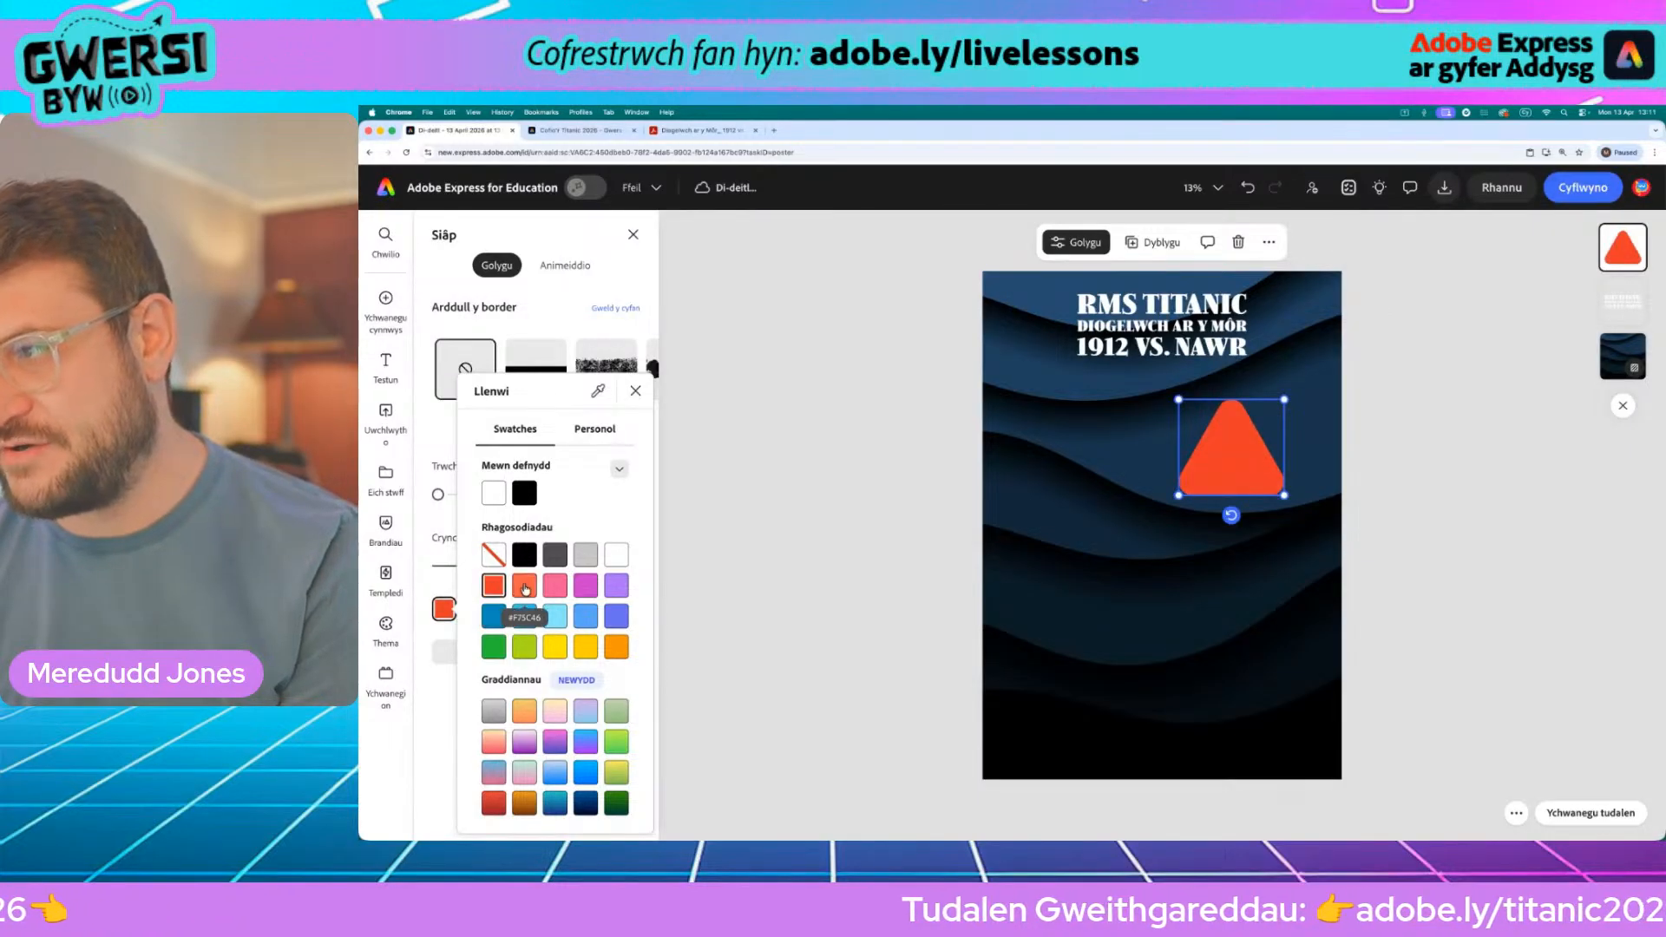
left_click(524, 589)
left_click(493, 589)
left_click(524, 589)
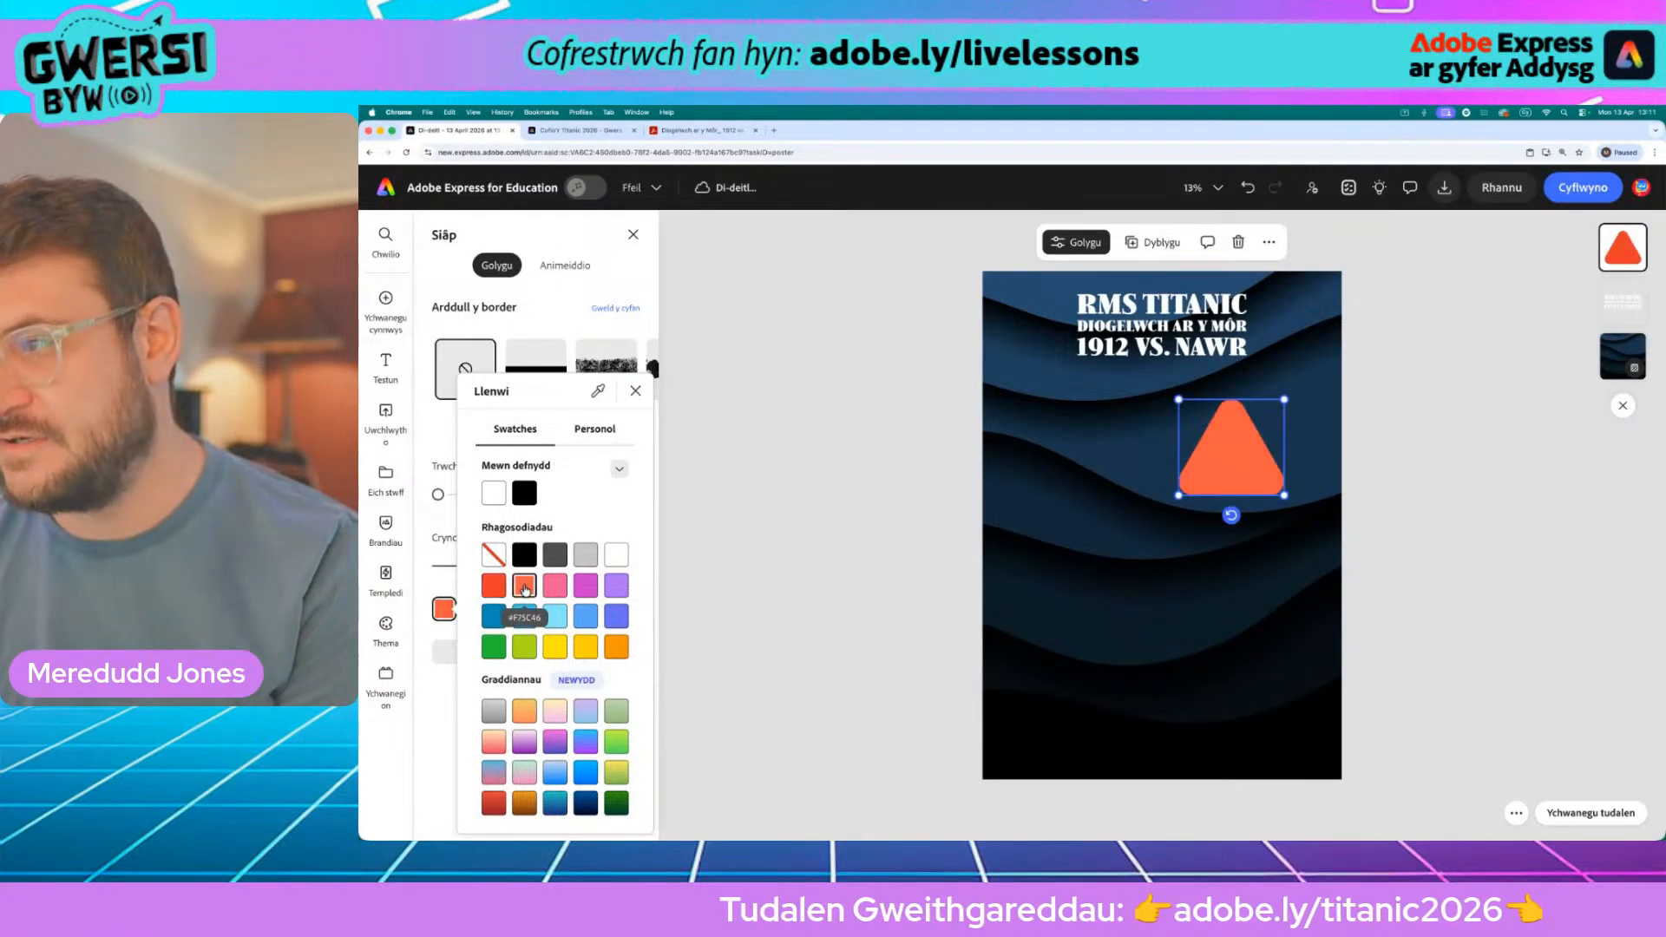
left_click(501, 590)
left_click(524, 588)
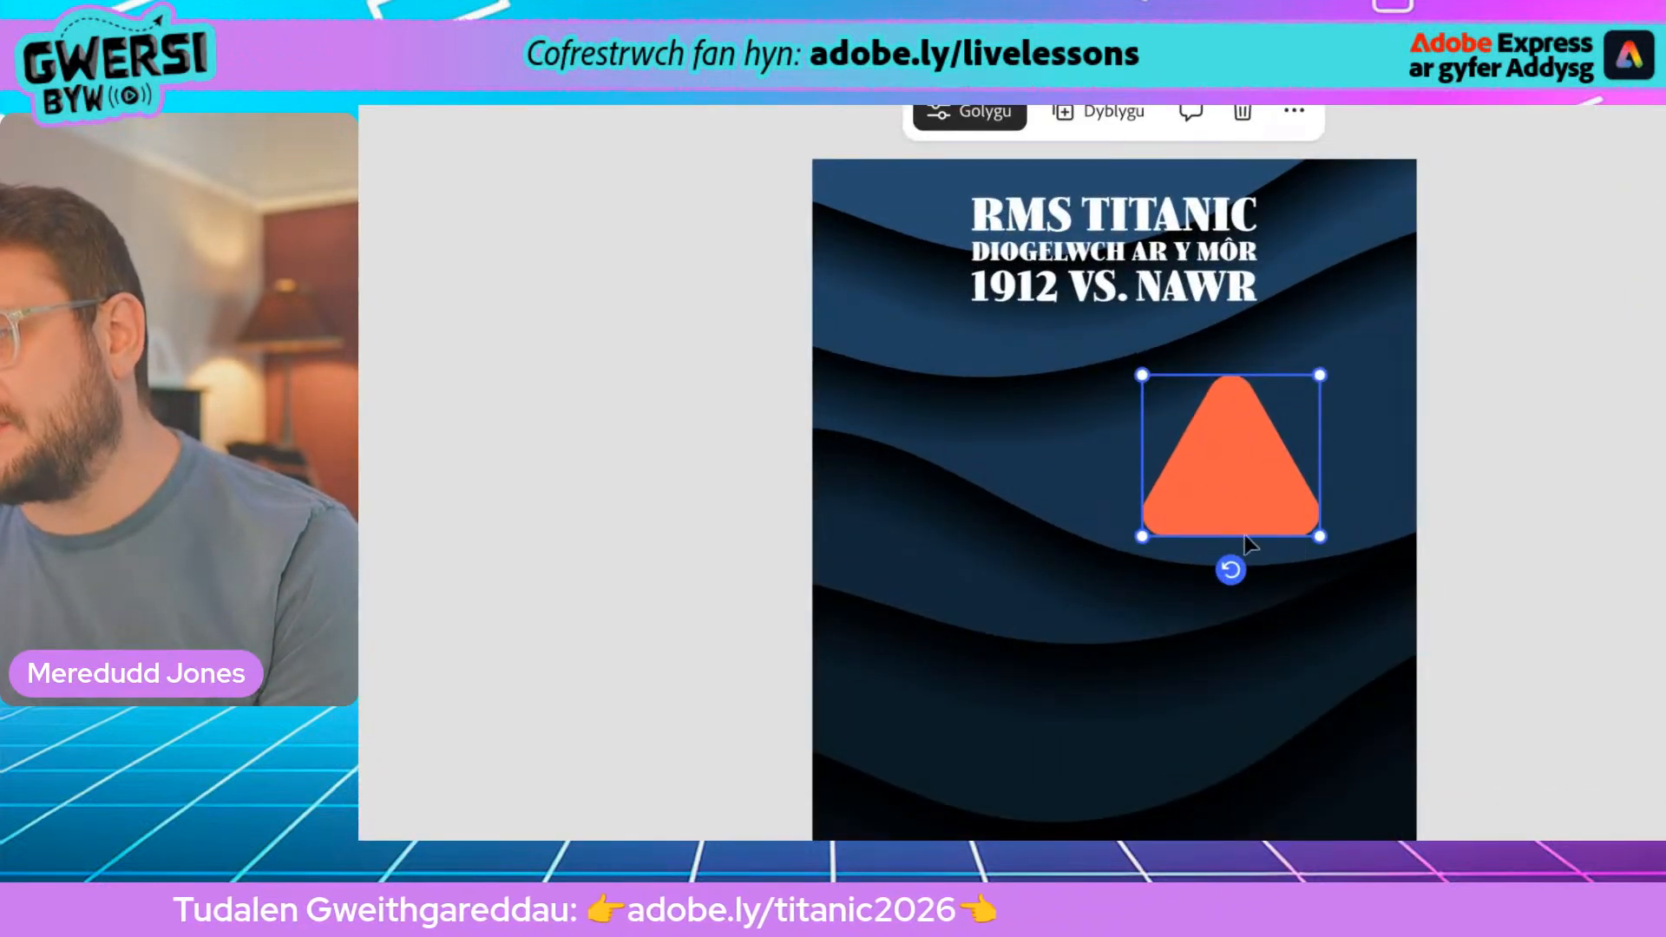
Step: Rotate the orange triangle to point right, set it into the poster's upper-left corner and shift the title slightly left
left_click_drag(1263, 482, 1030, 498)
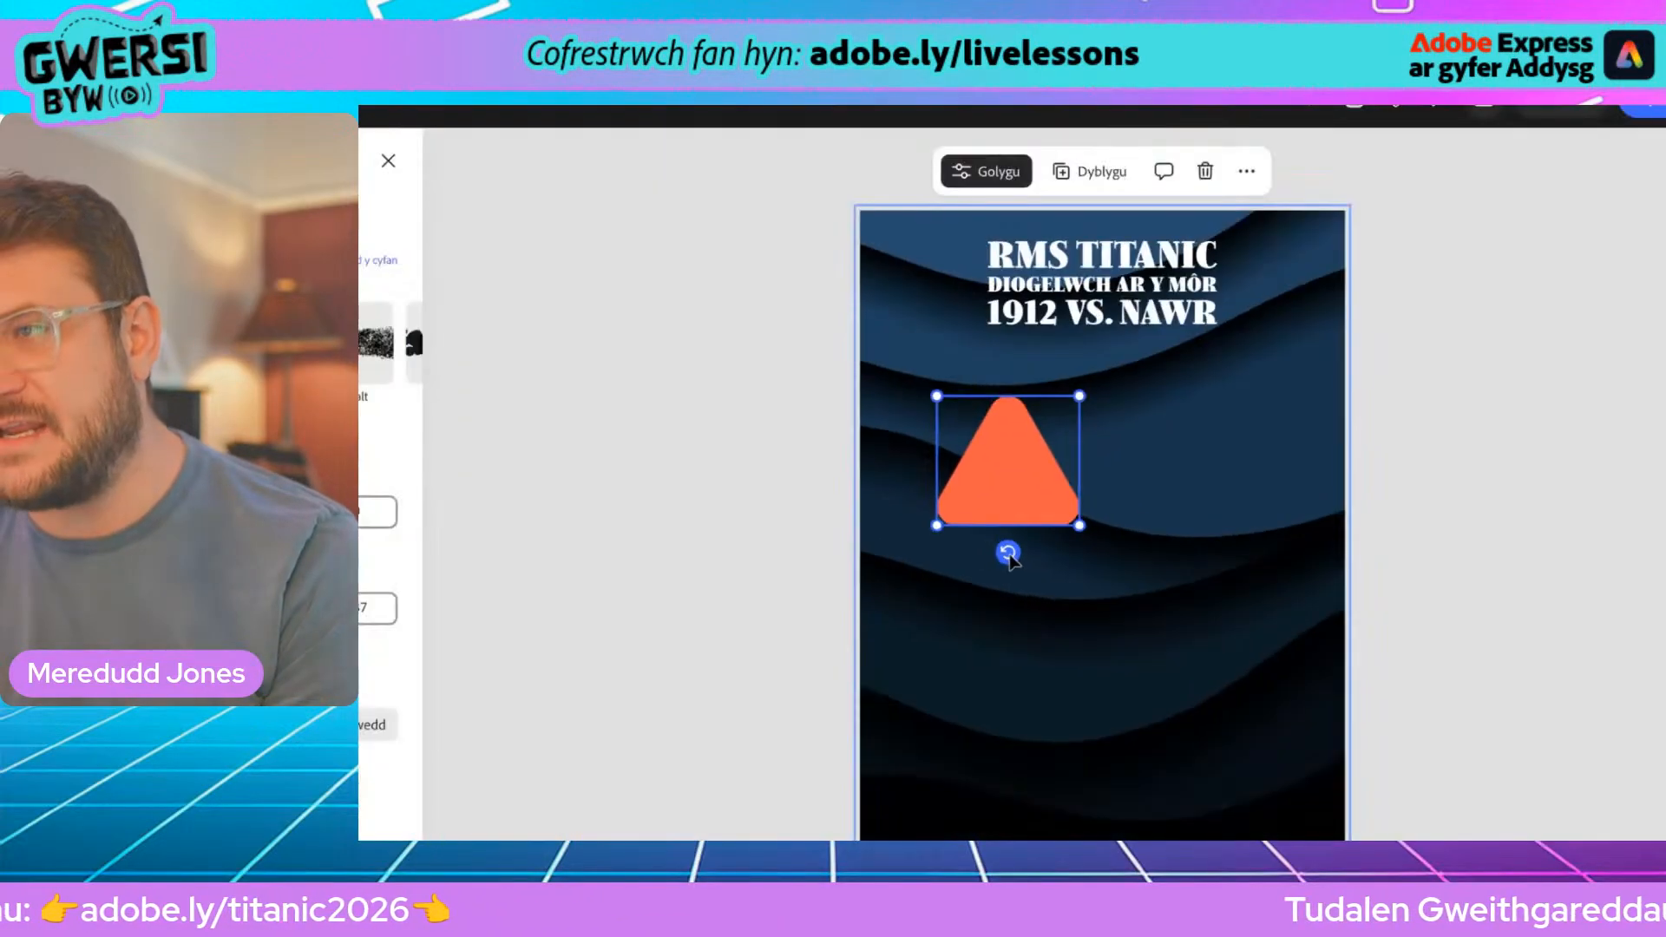
left_click_drag(1017, 551, 932, 466)
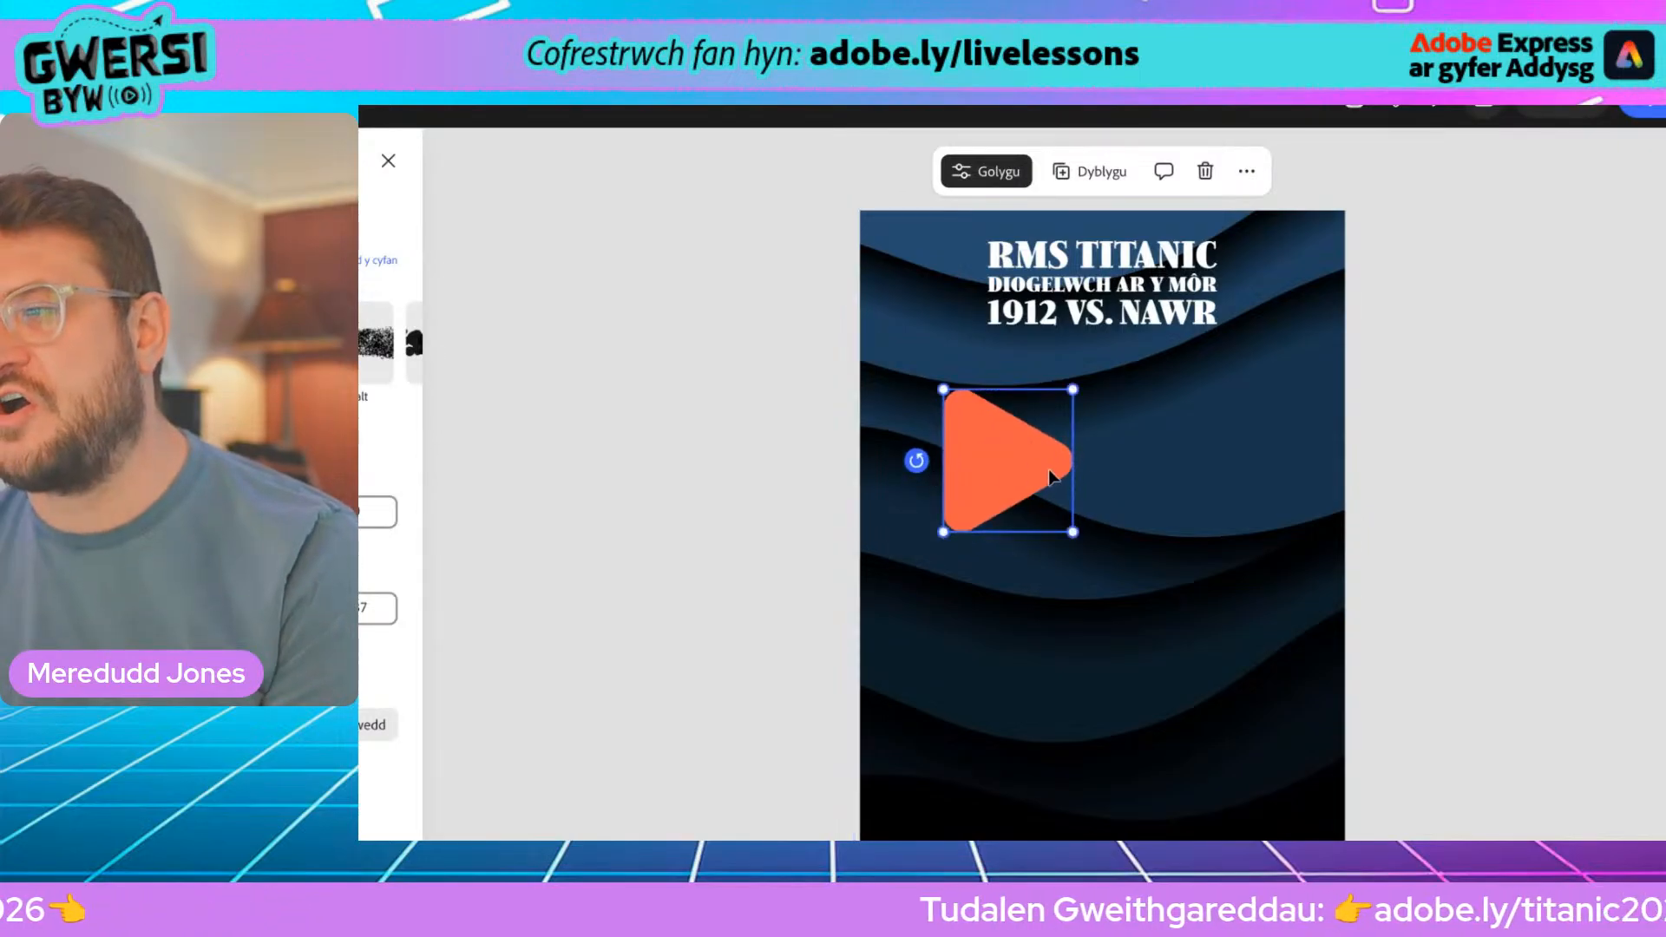
left_click_drag(1036, 465, 929, 299)
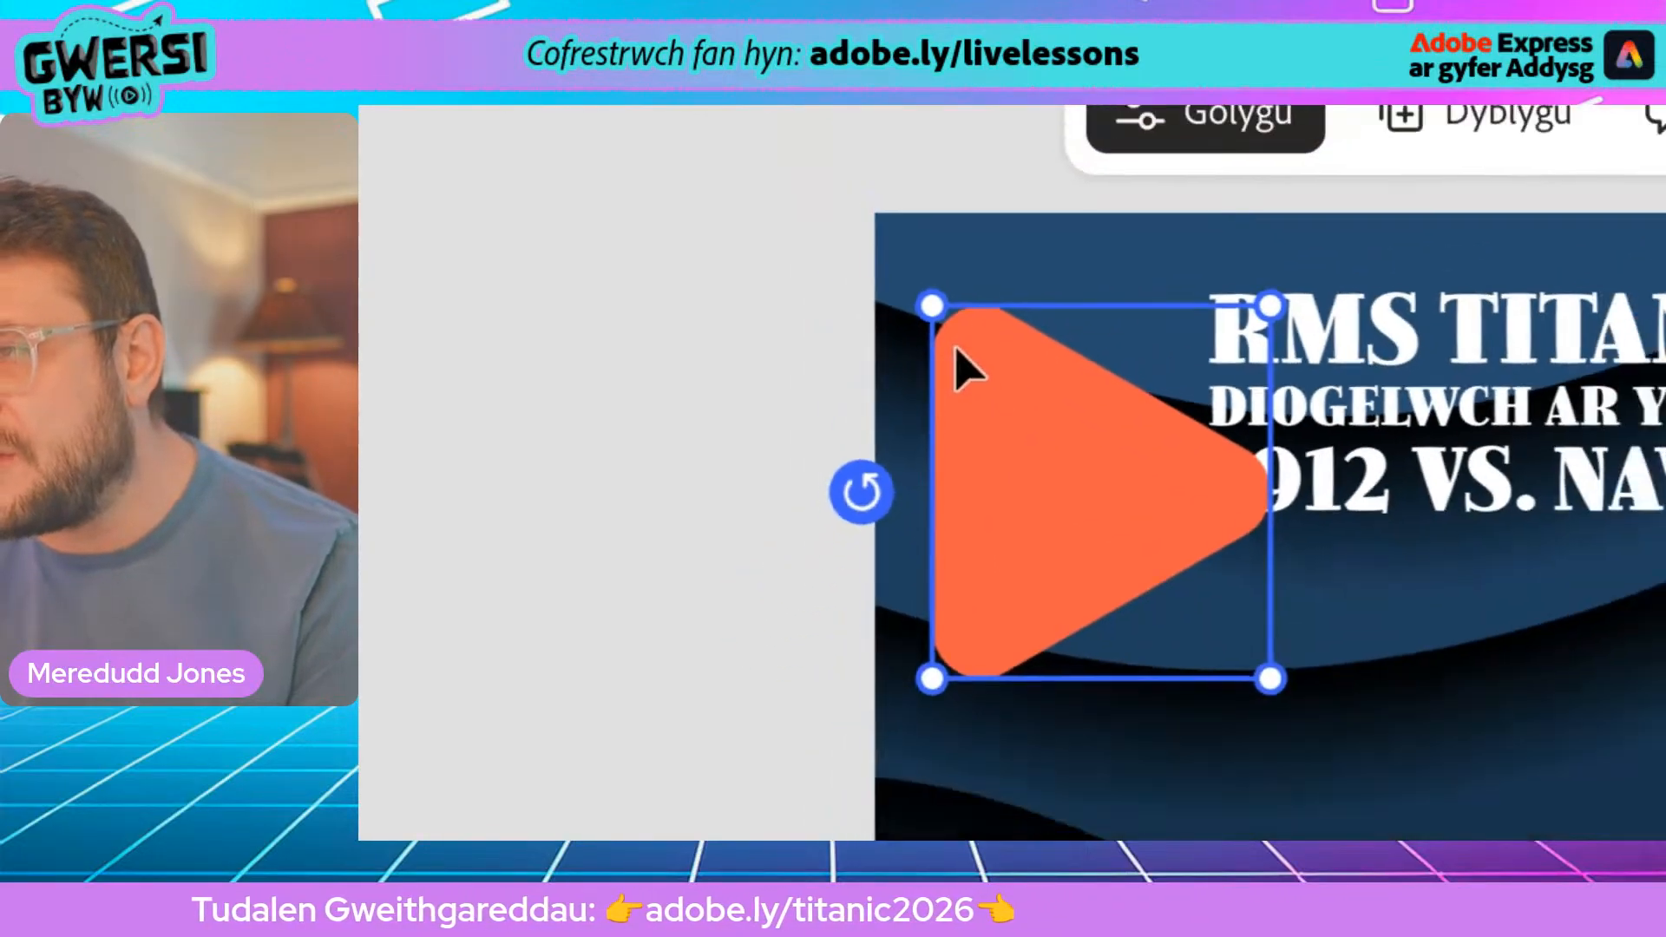
left_click_drag(1055, 450, 937, 376)
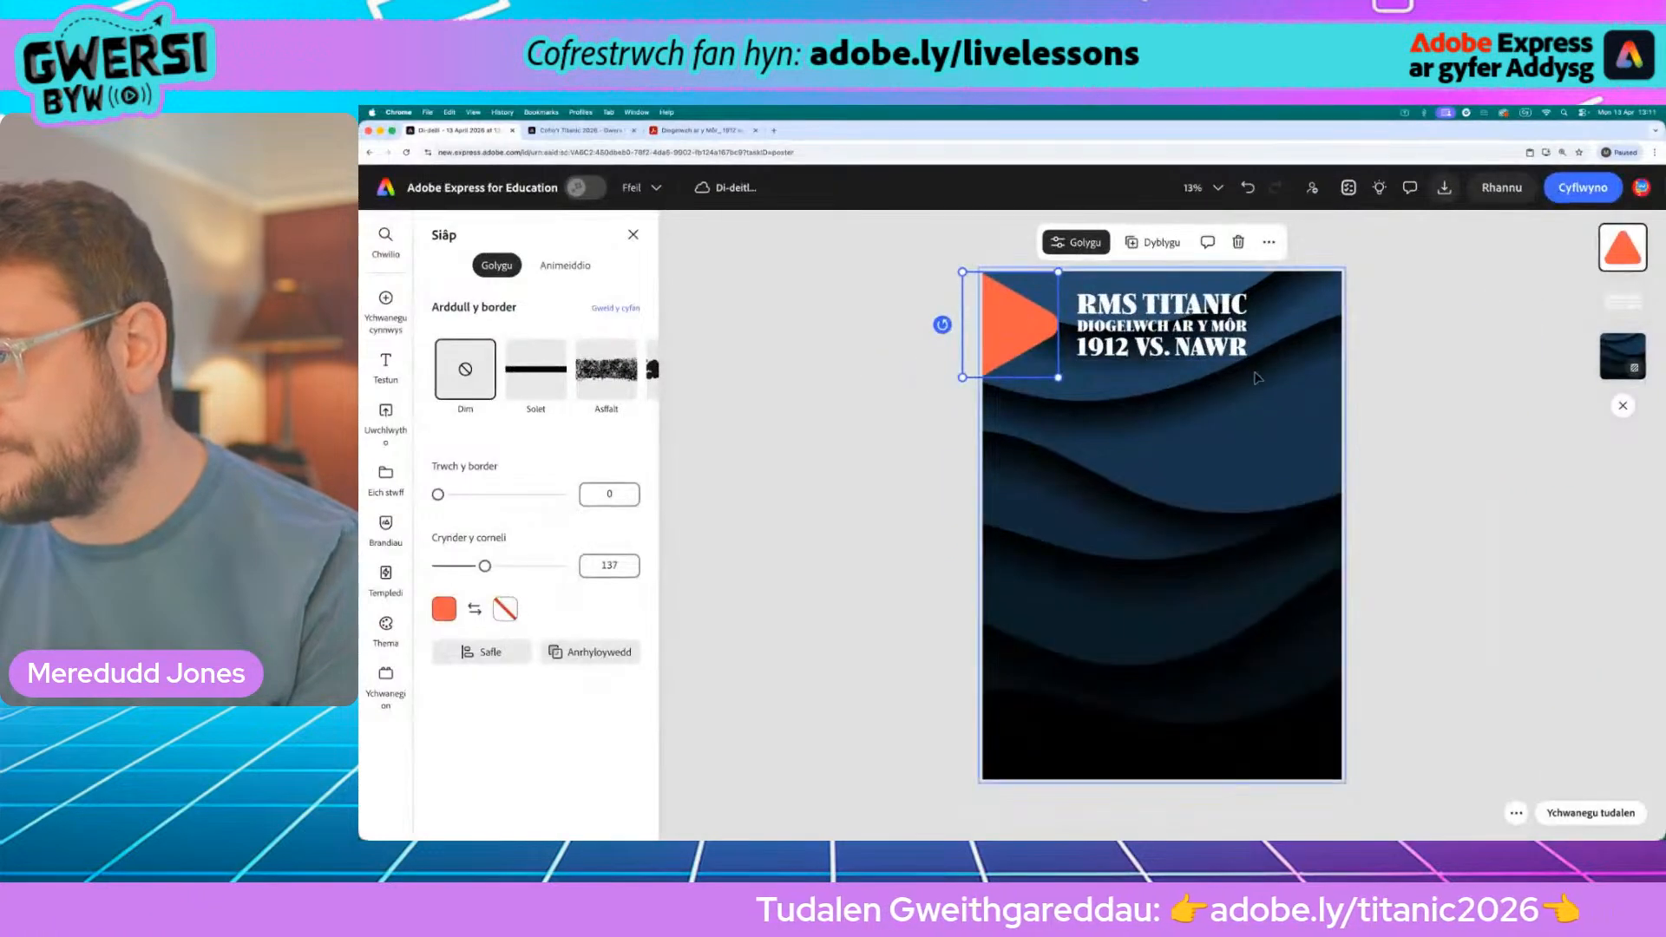
left_click(1281, 431)
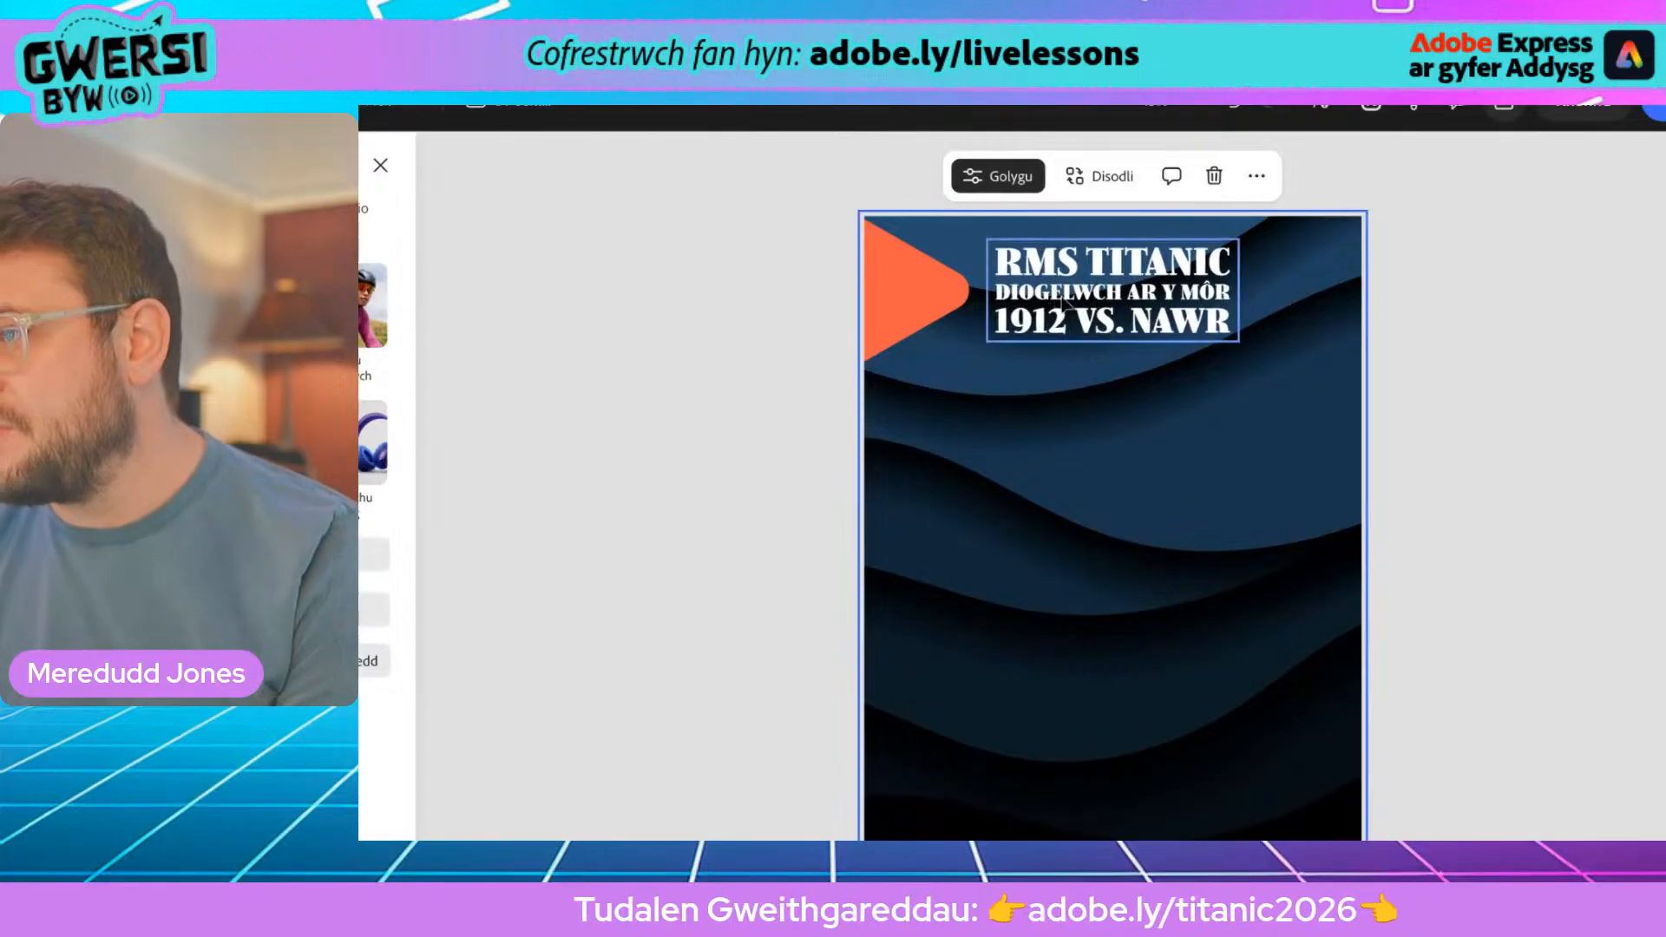
left_click_drag(1062, 297, 1051, 297)
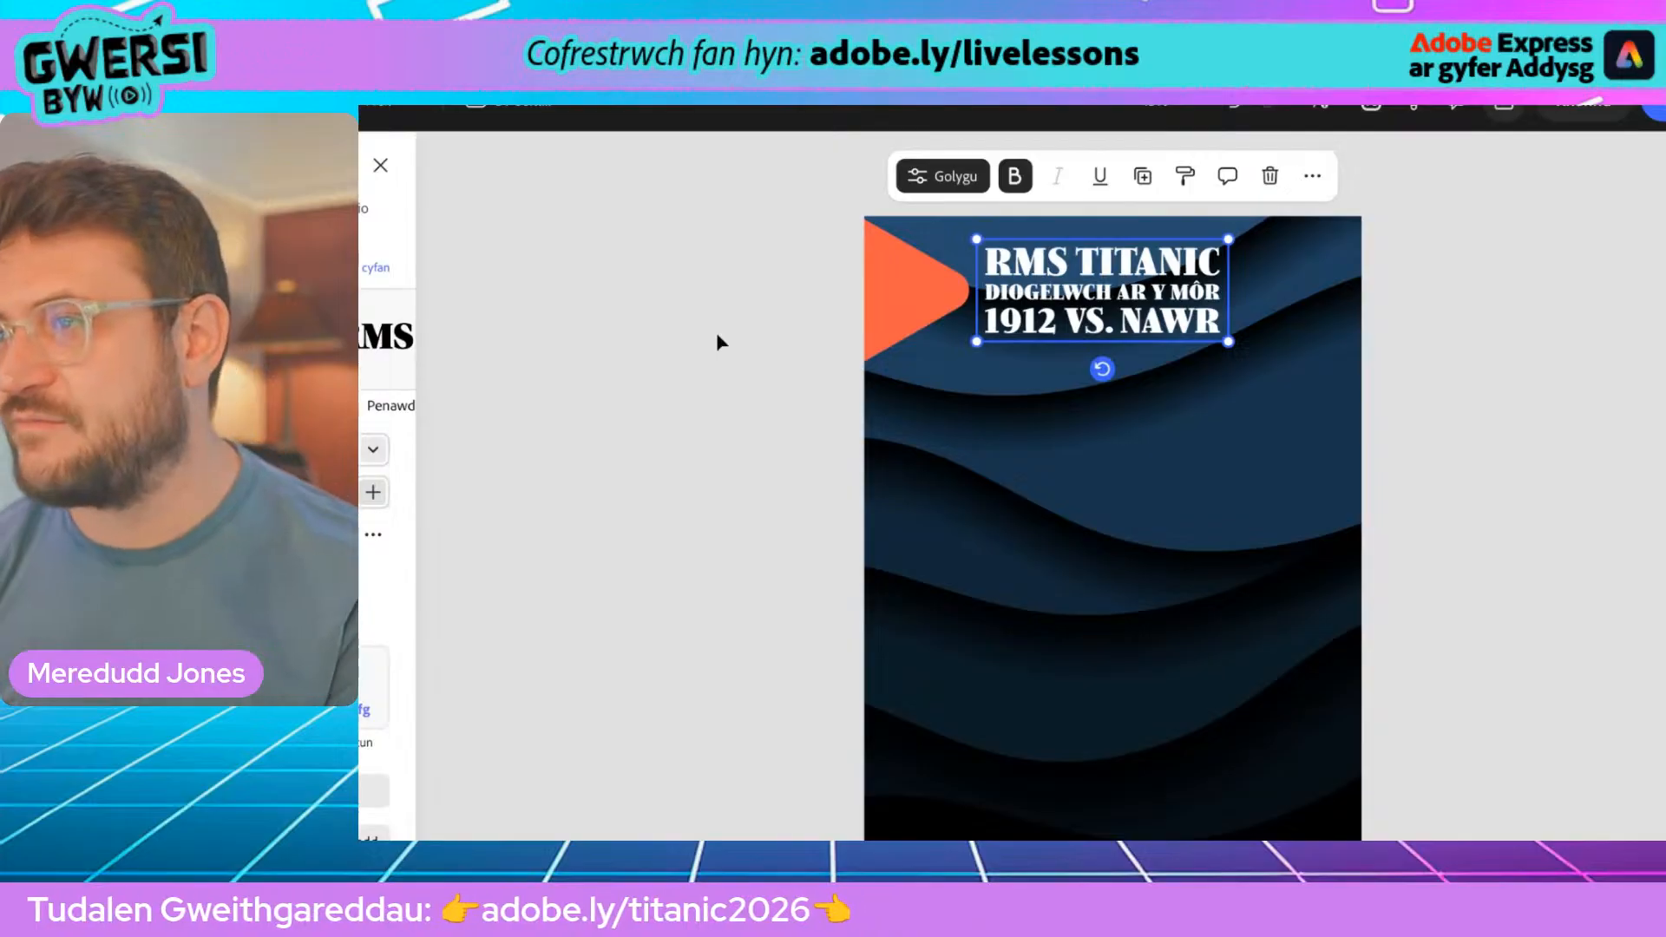
Step: Duplicate the orange triangle below the title and fill the copy with the solid green preset rather than lime
left_click(904, 256)
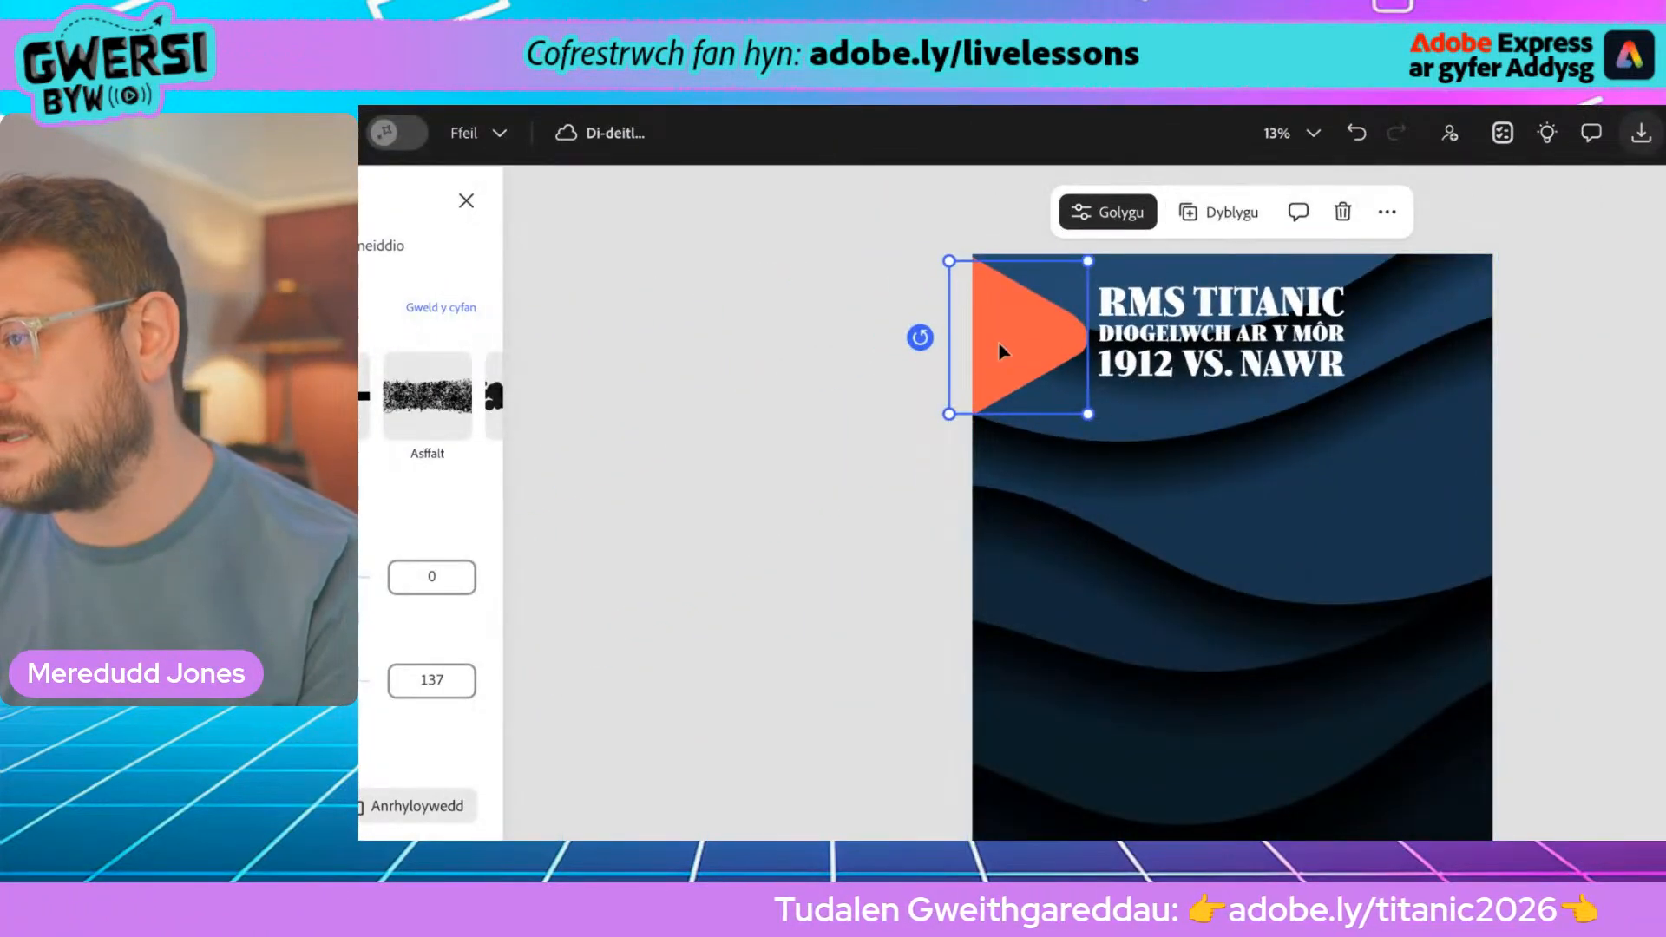
left_click_drag(1002, 351, 1218, 531)
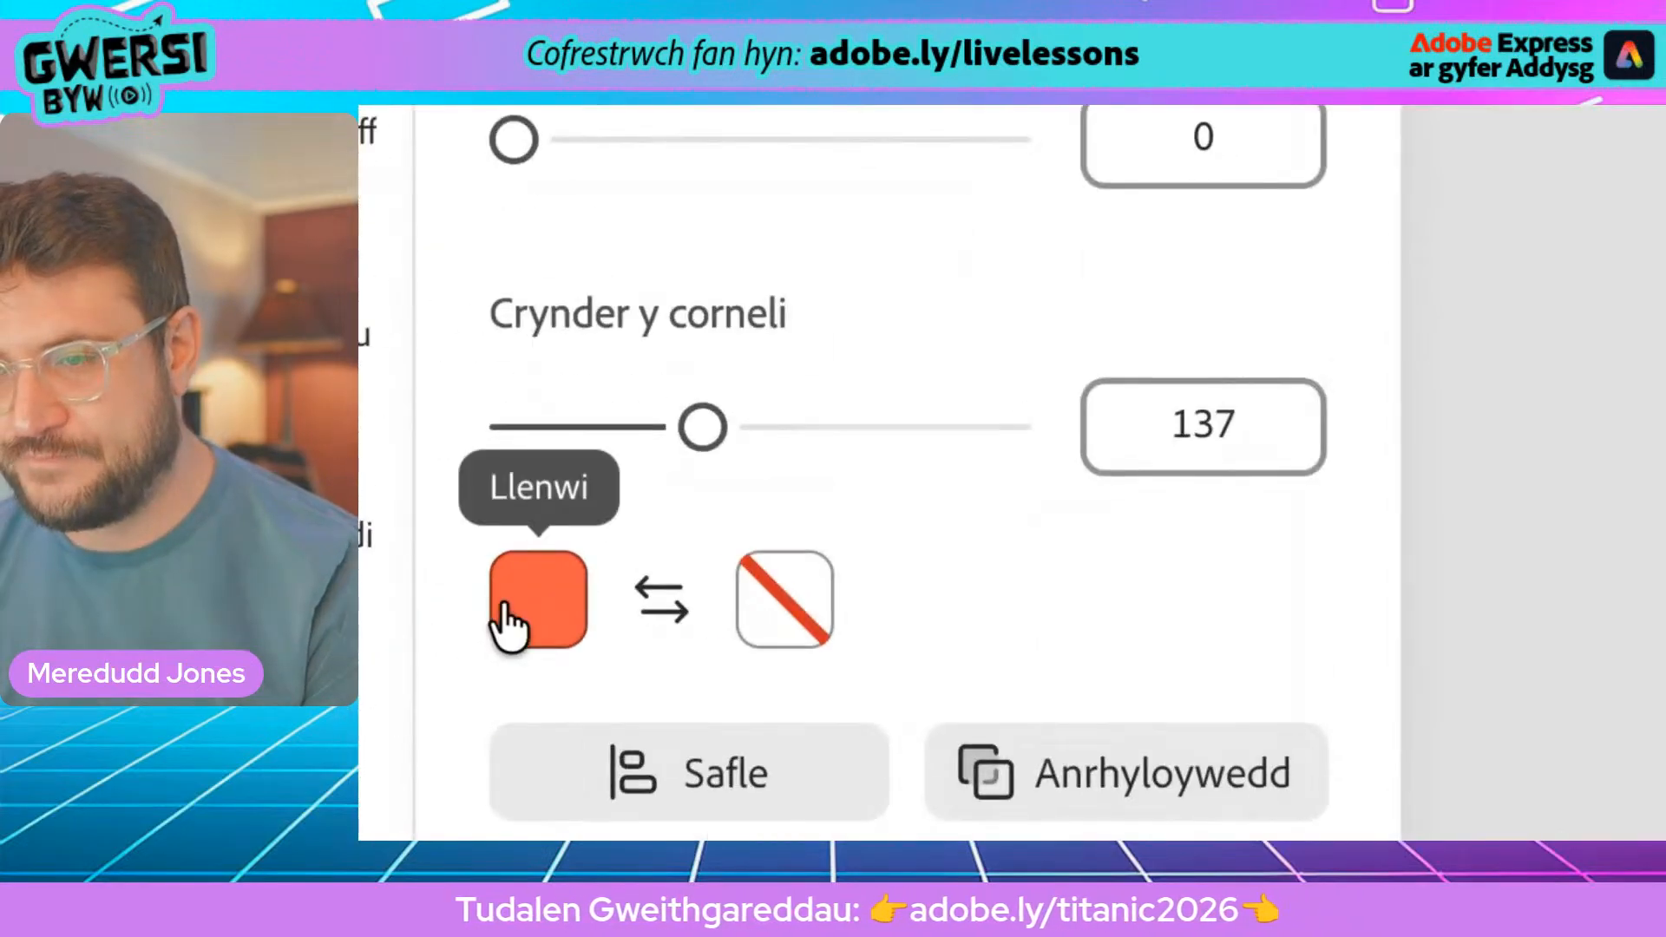
left_click(437, 607)
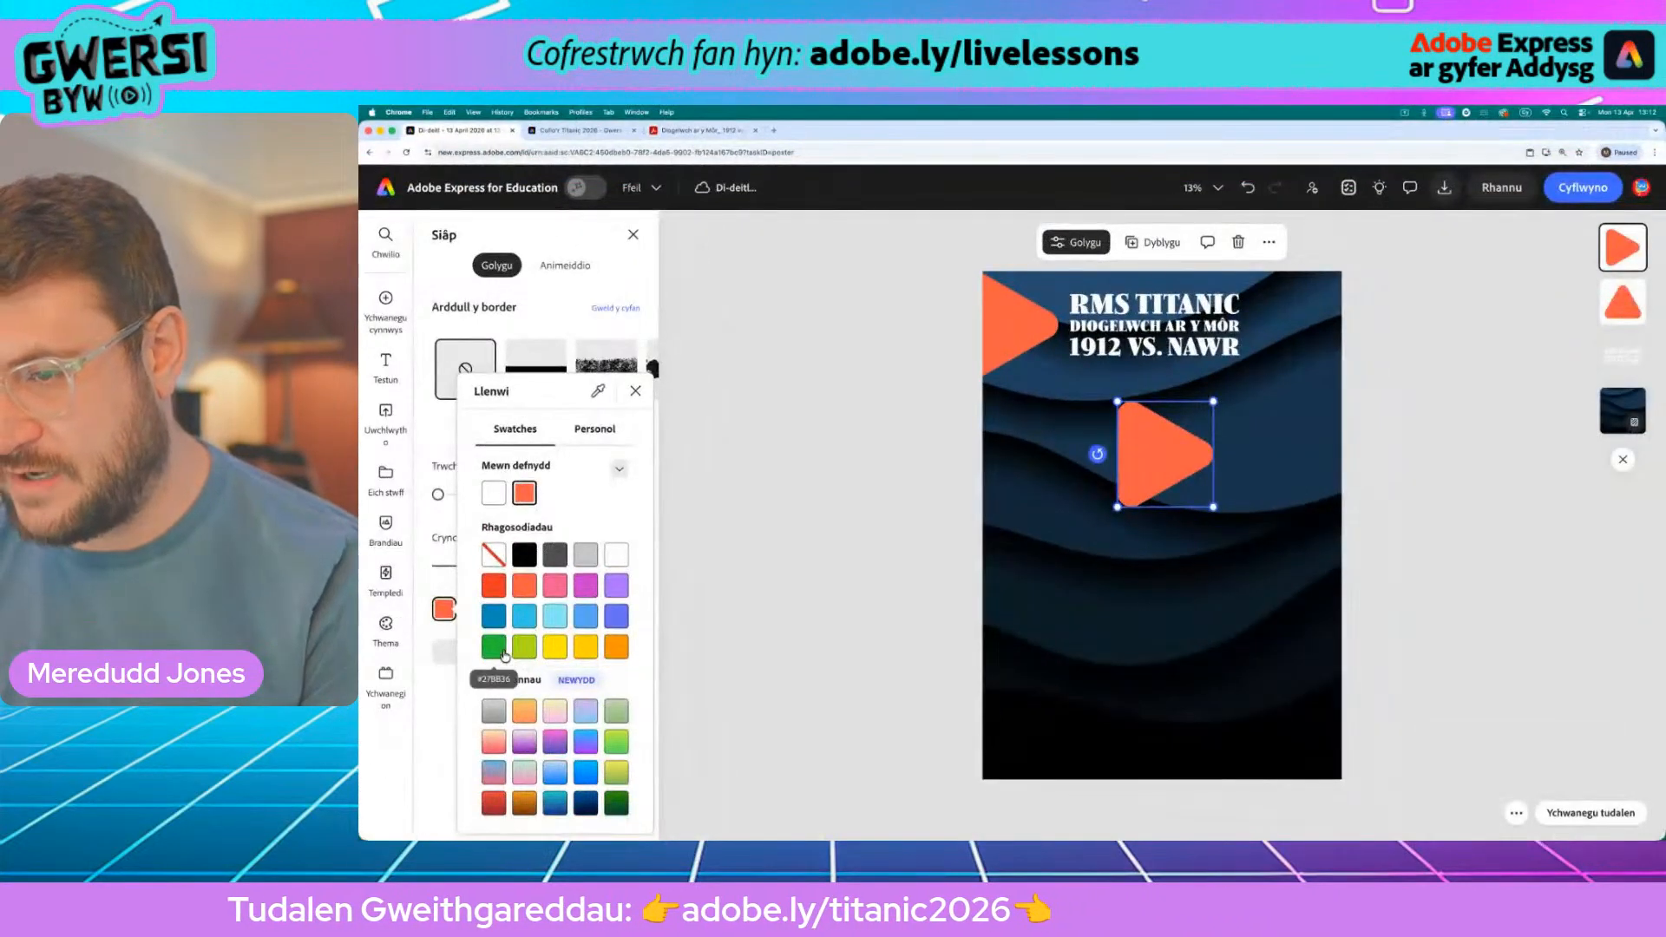
left_click(505, 652)
left_click(528, 655)
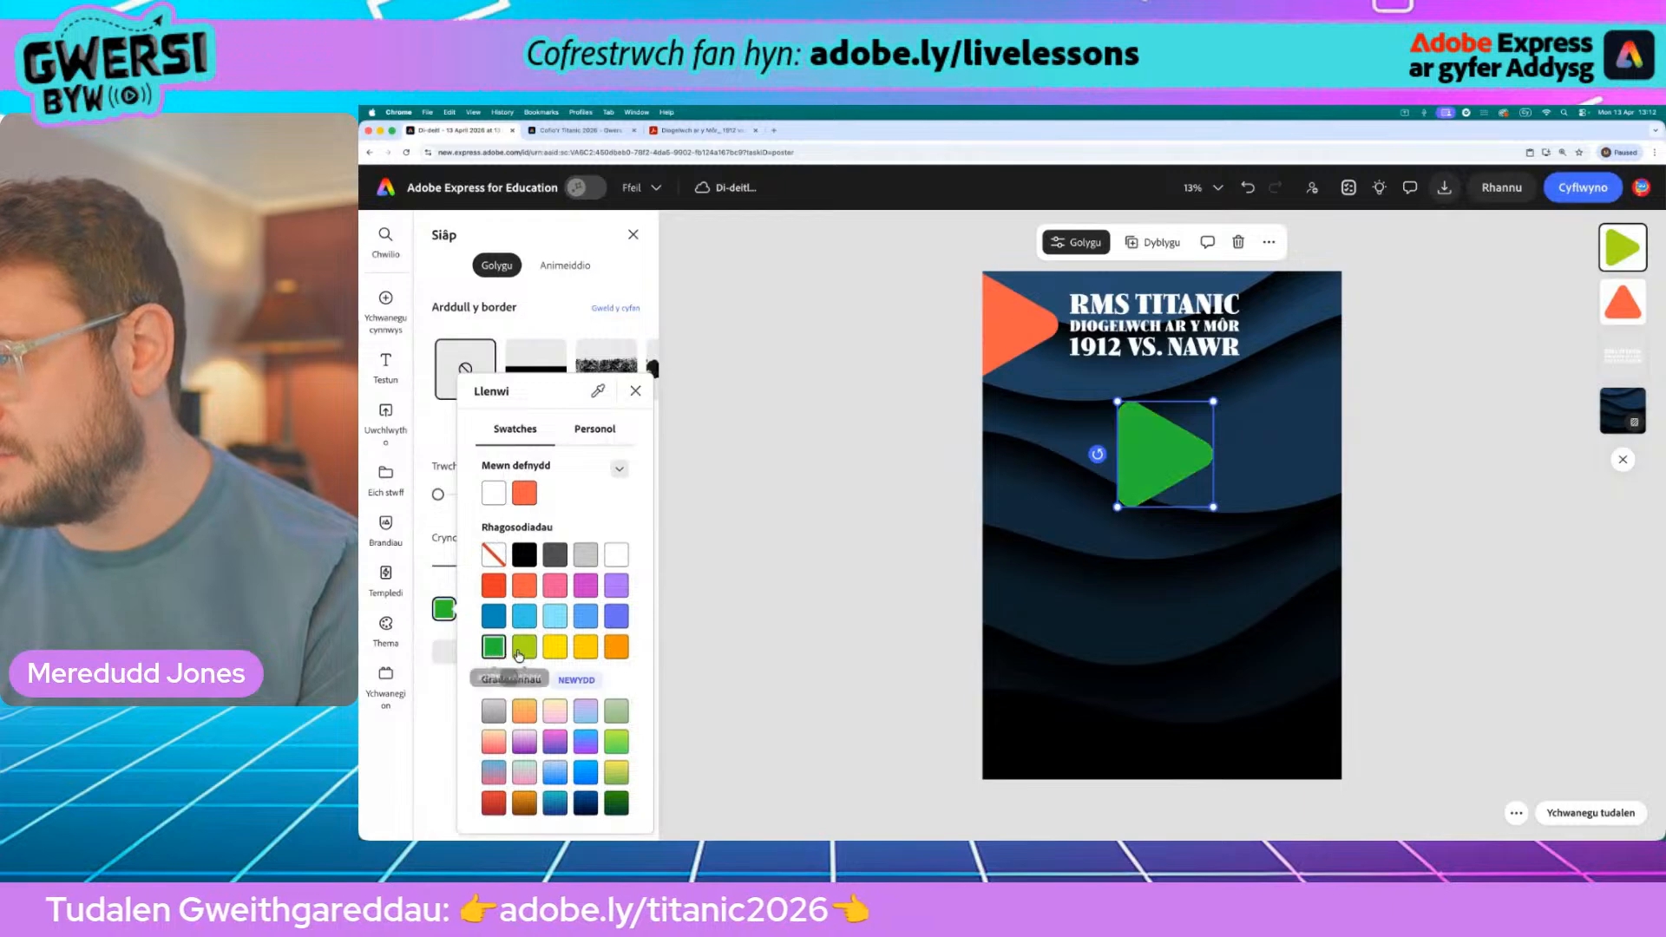
left_click(497, 650)
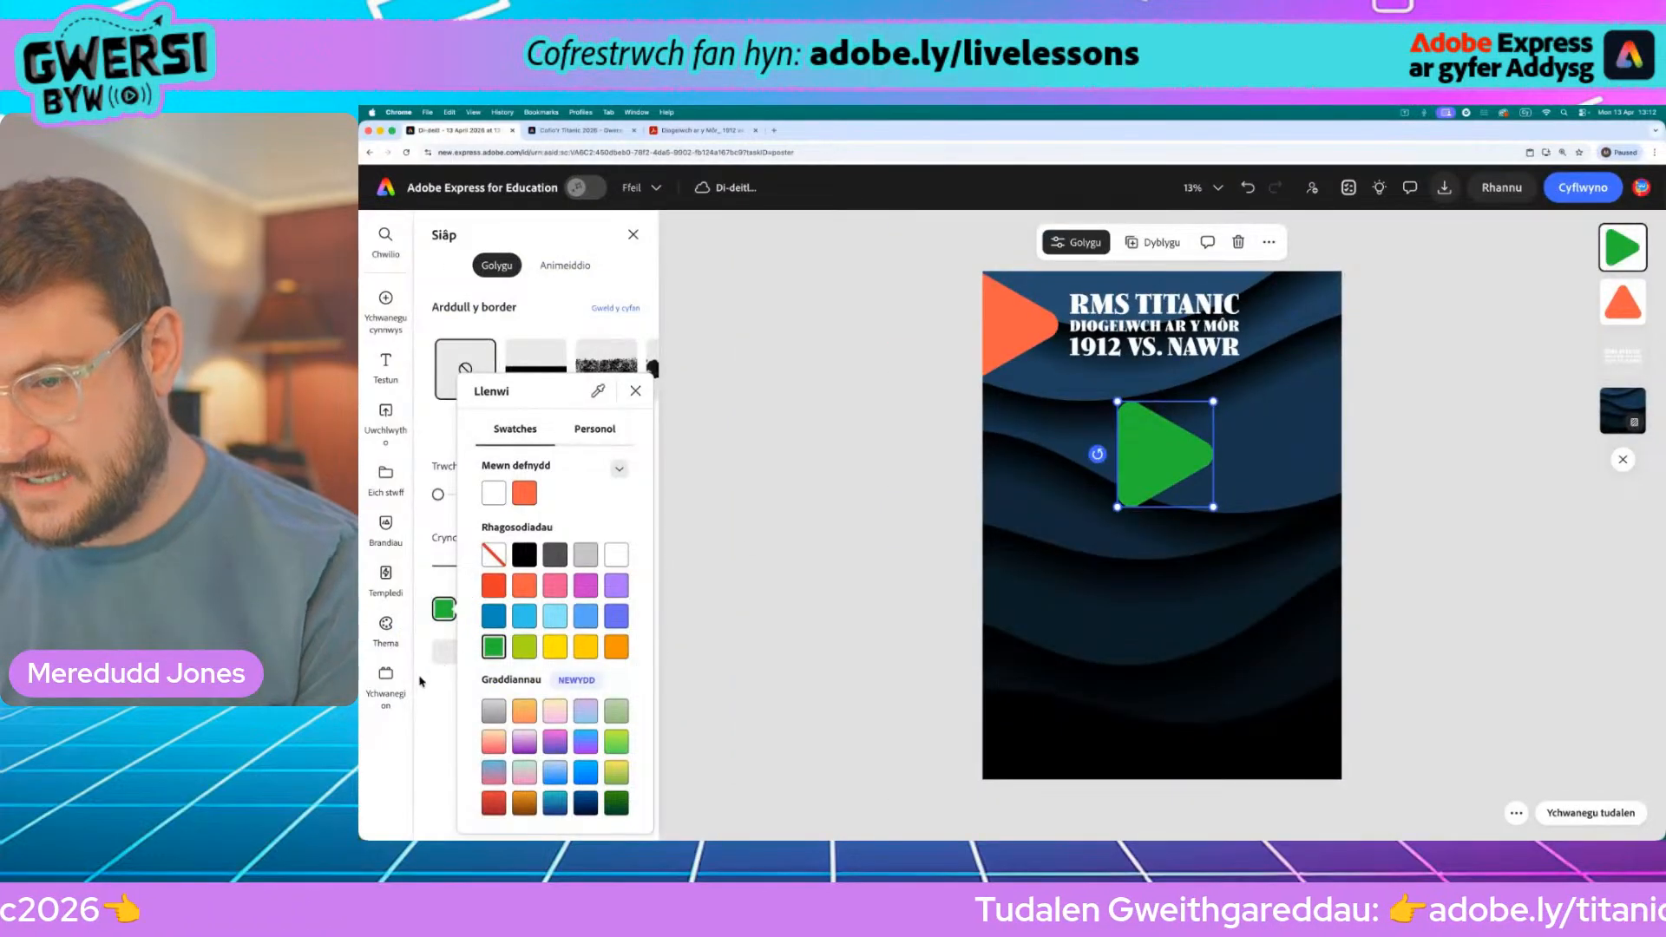
left_click(419, 681)
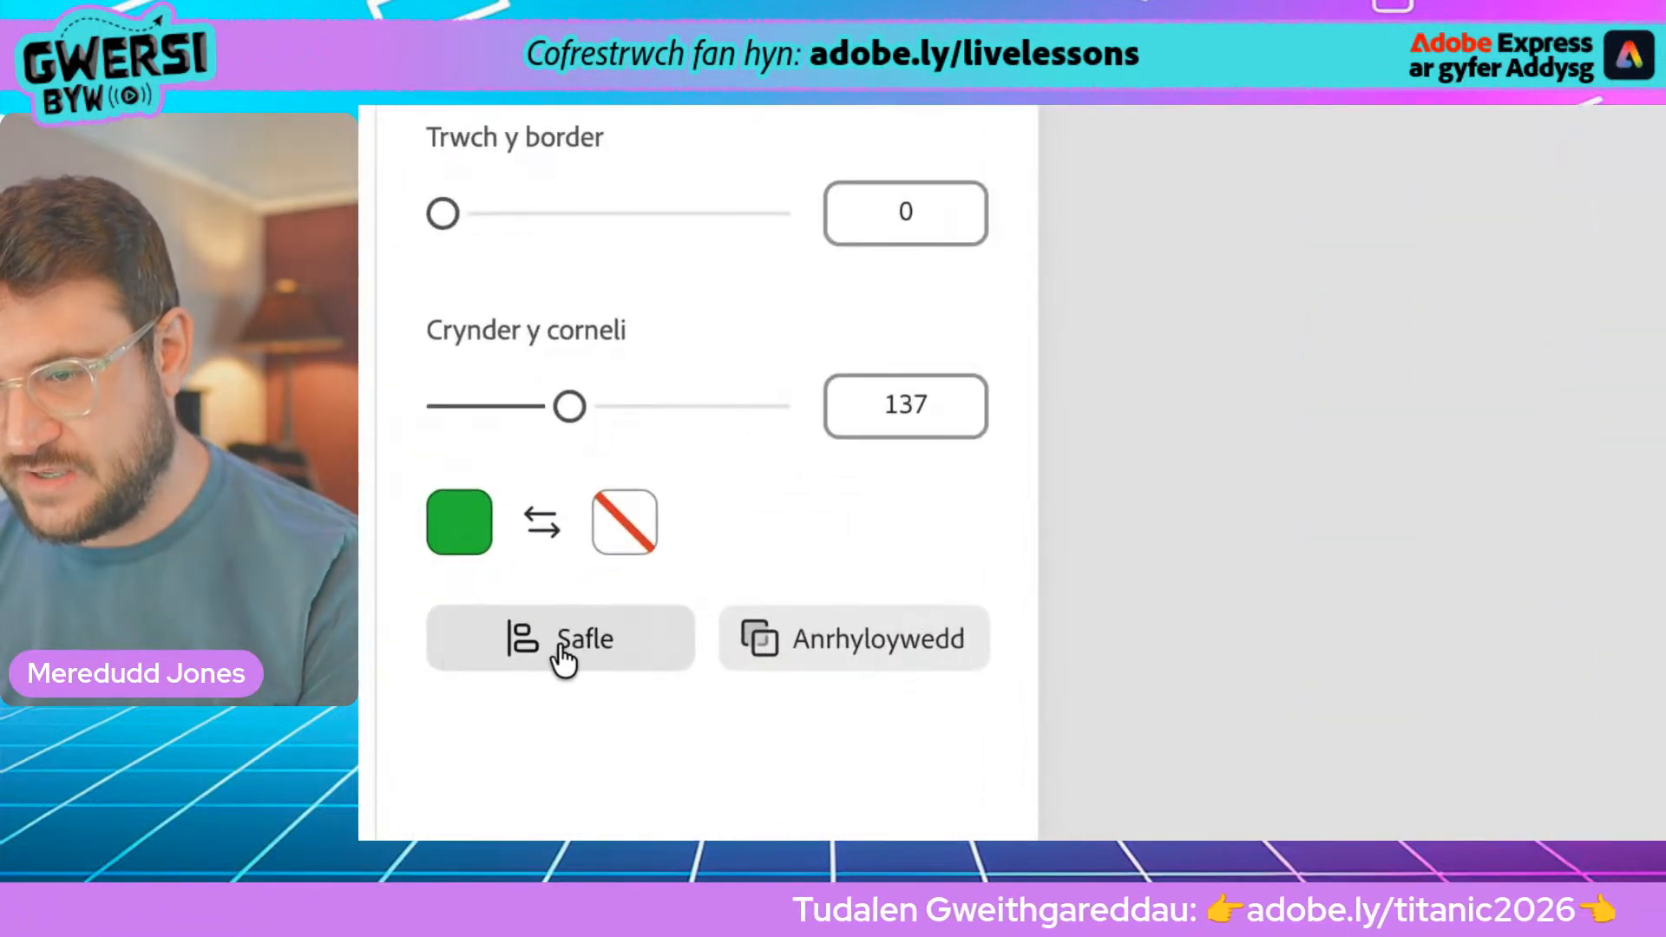
Step: Flip the green triangle horizontally so it points left and move it to the poster's upper-right corner
left_click(560, 651)
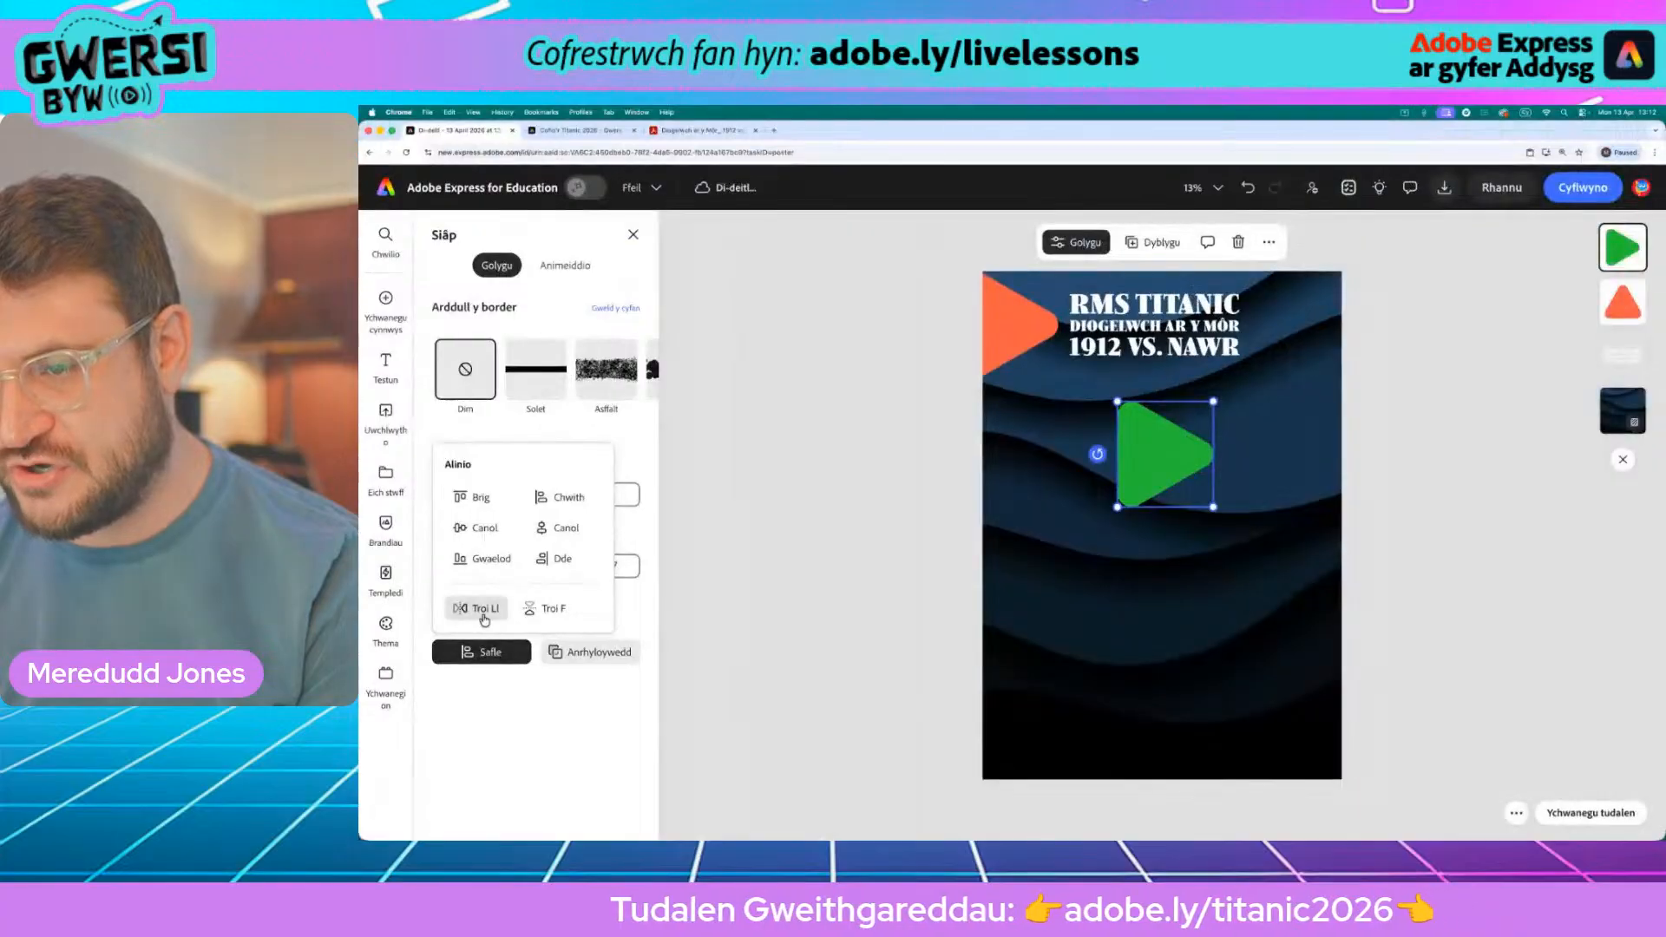
left_click(479, 610)
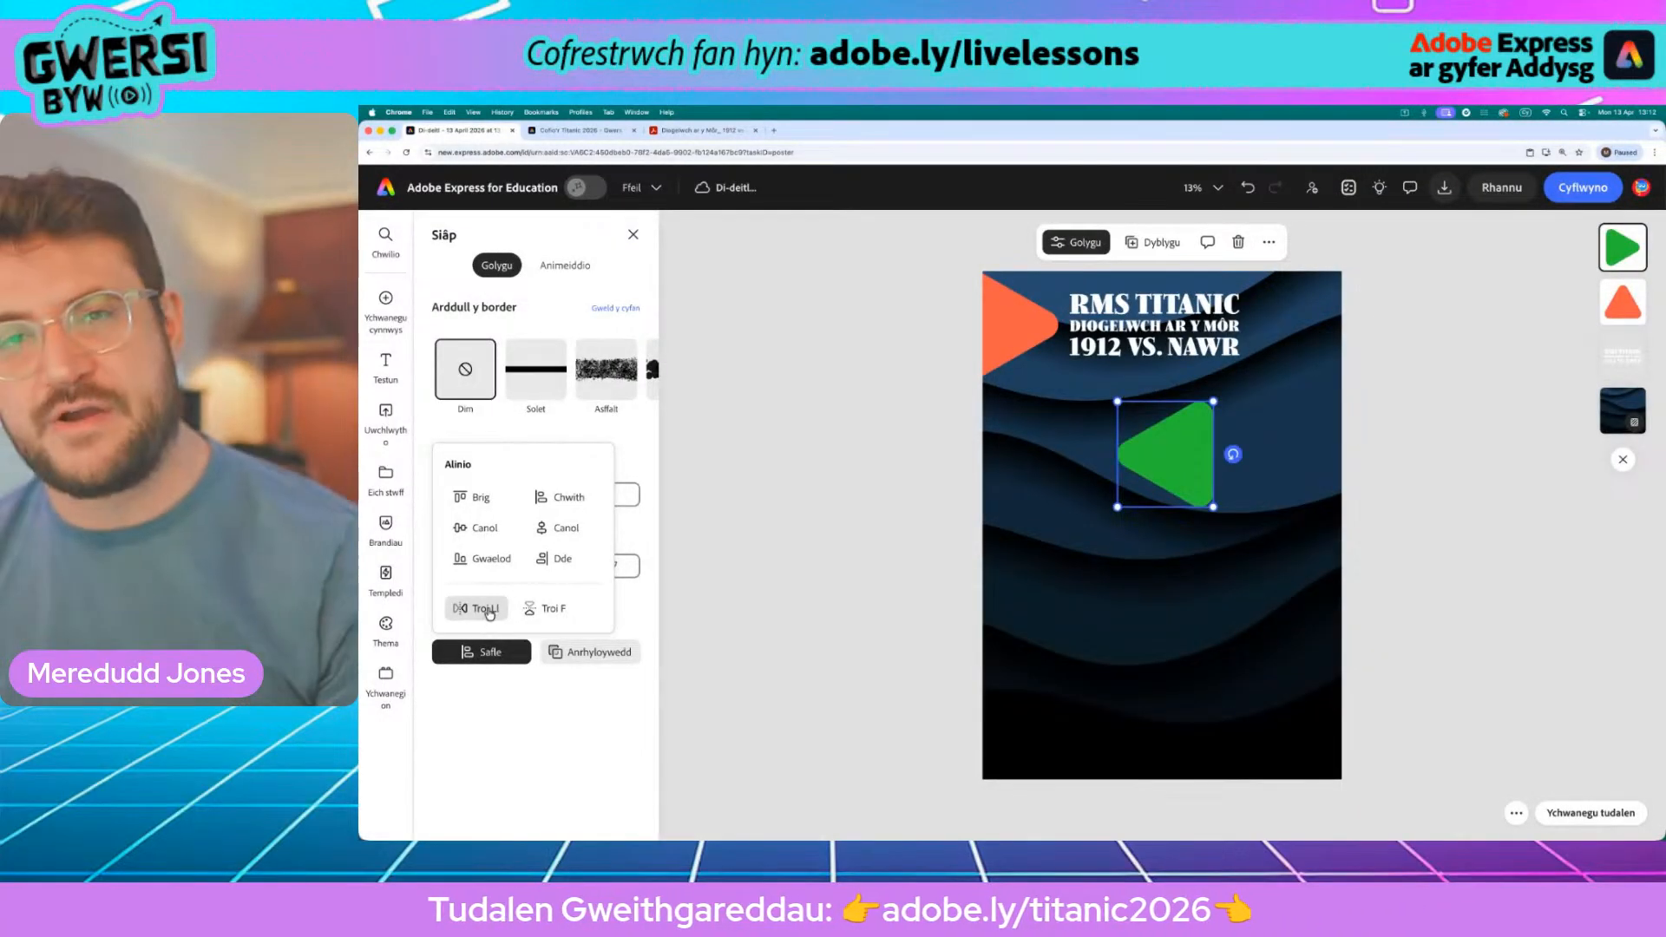
left_click(1226, 550)
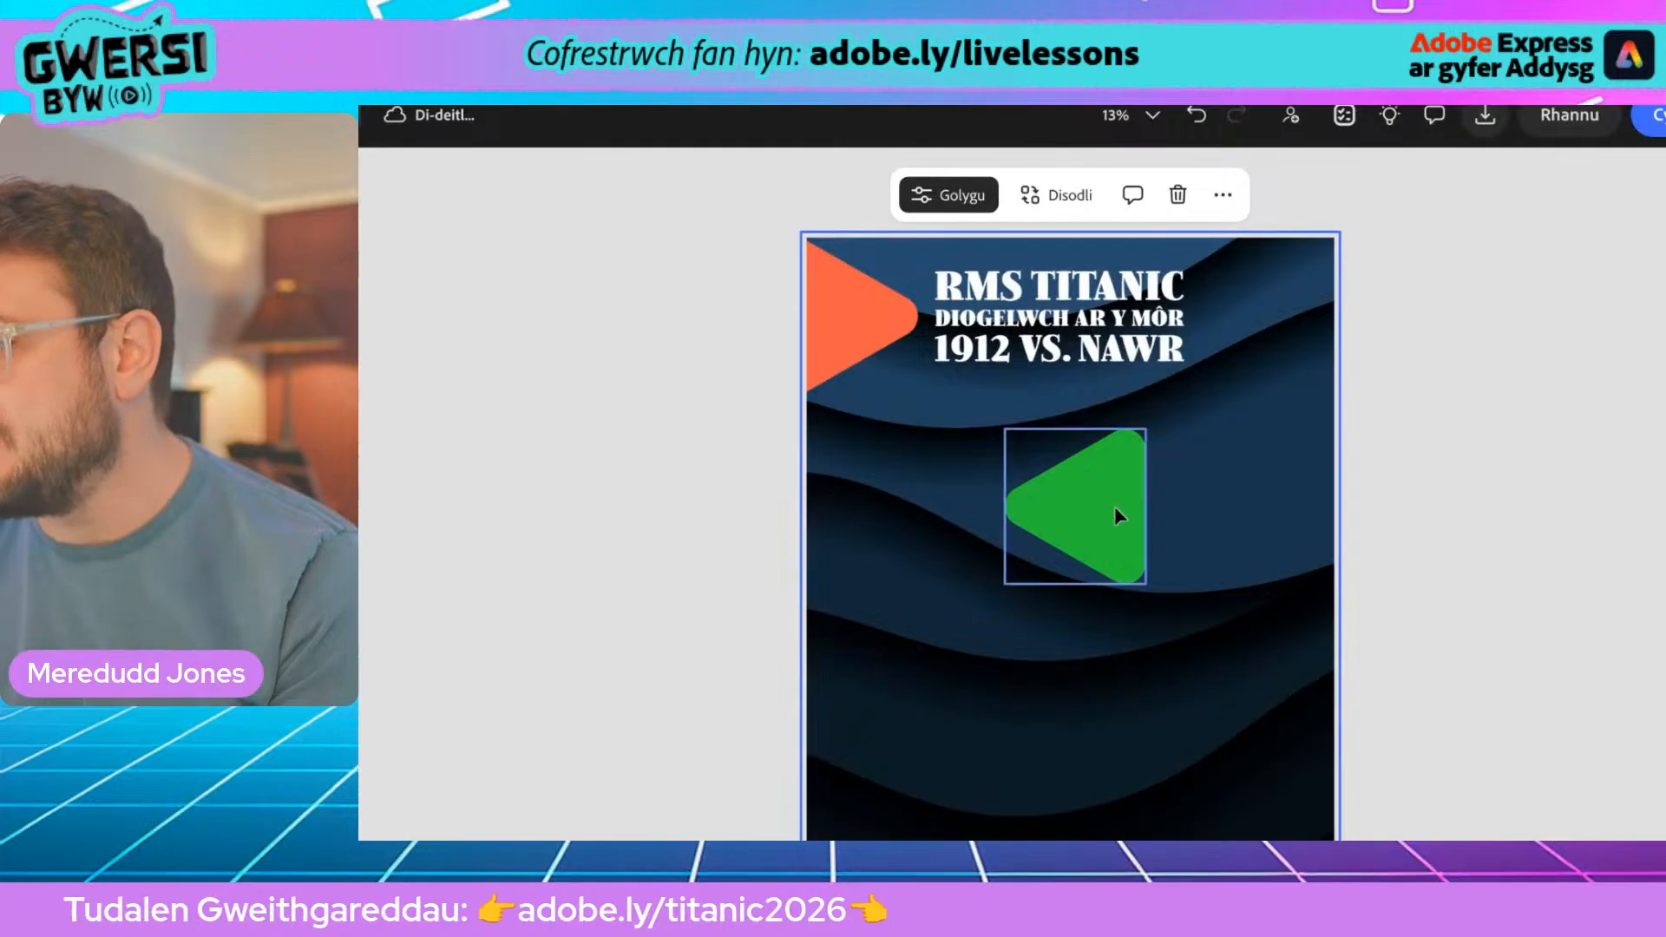
left_click_drag(1114, 507, 1316, 322)
Step: Move the title down out of the way and align the green triangle with the orange one at the poster's right edge
double_click(1113, 288)
left_click_drag(1113, 288, 1088, 614)
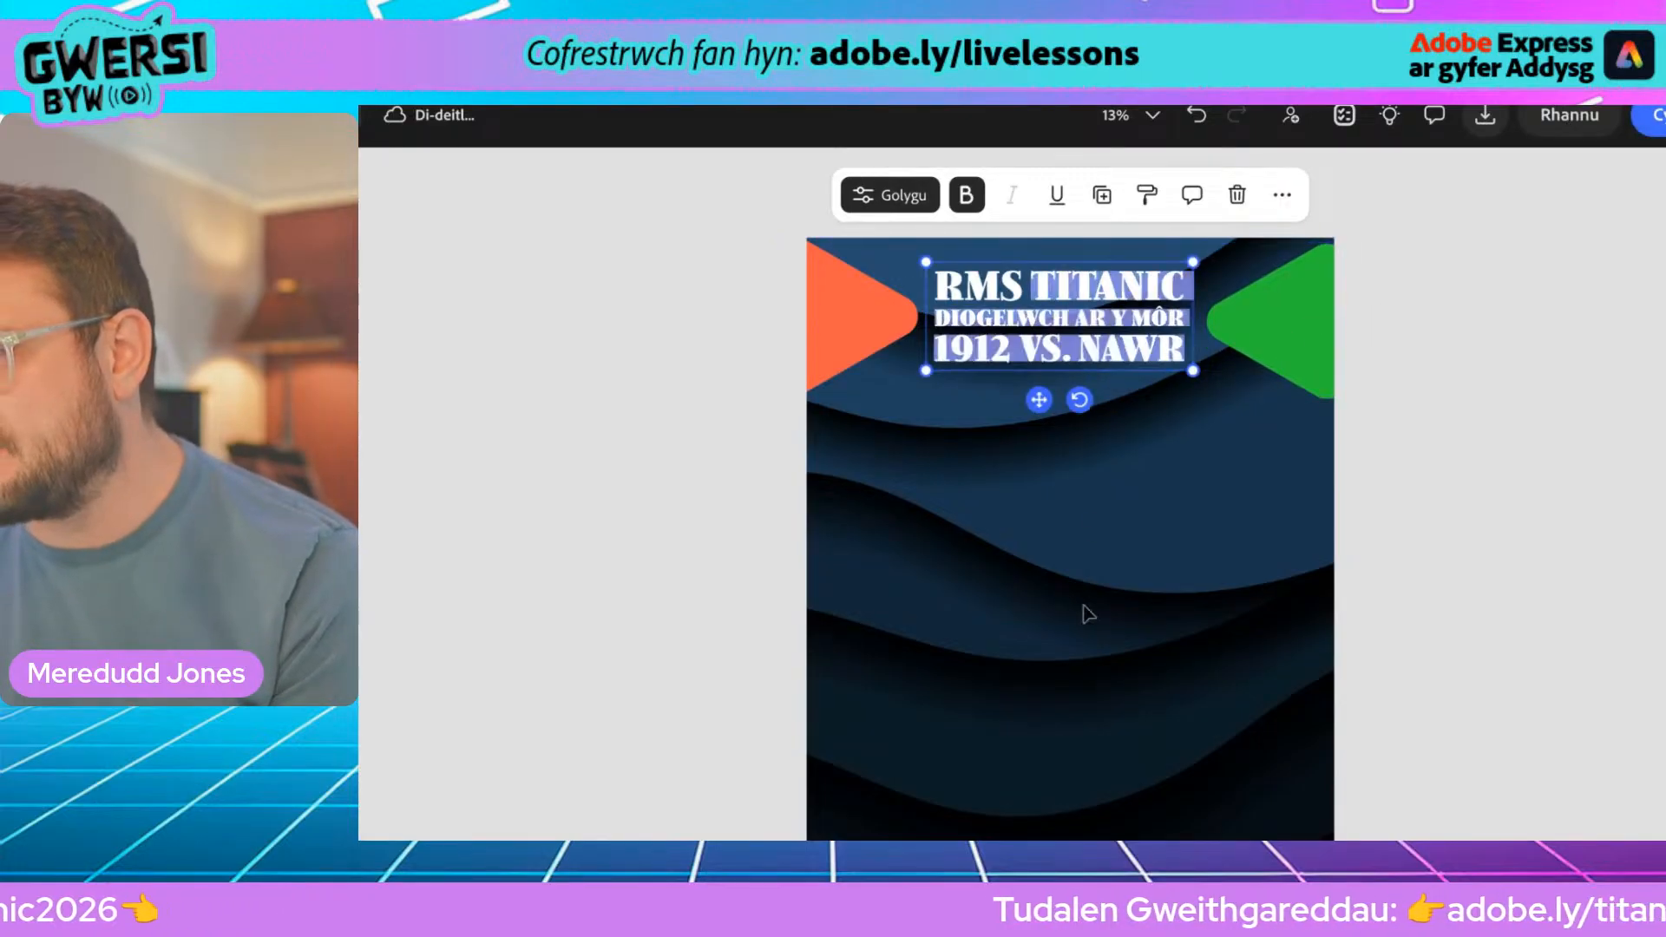
left_click_drag(1047, 404, 1032, 714)
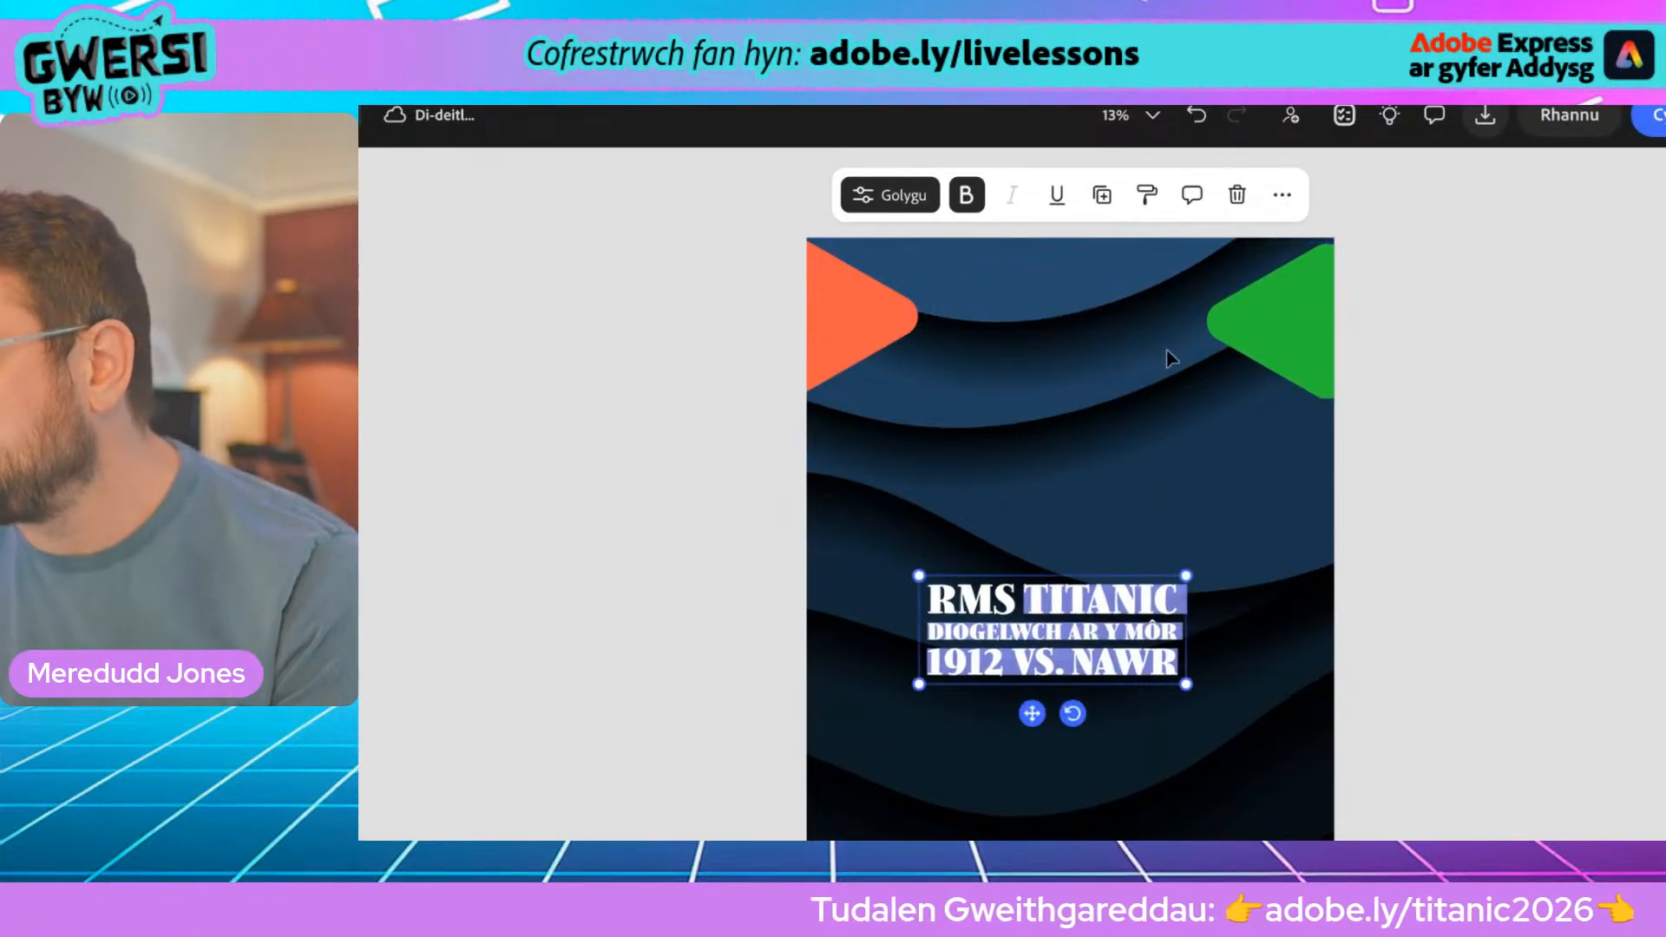
mouse_move(1287, 332)
left_mouse_down()
mouse_move(992, 312)
mouse_move(1288, 318)
left_mouse_up()
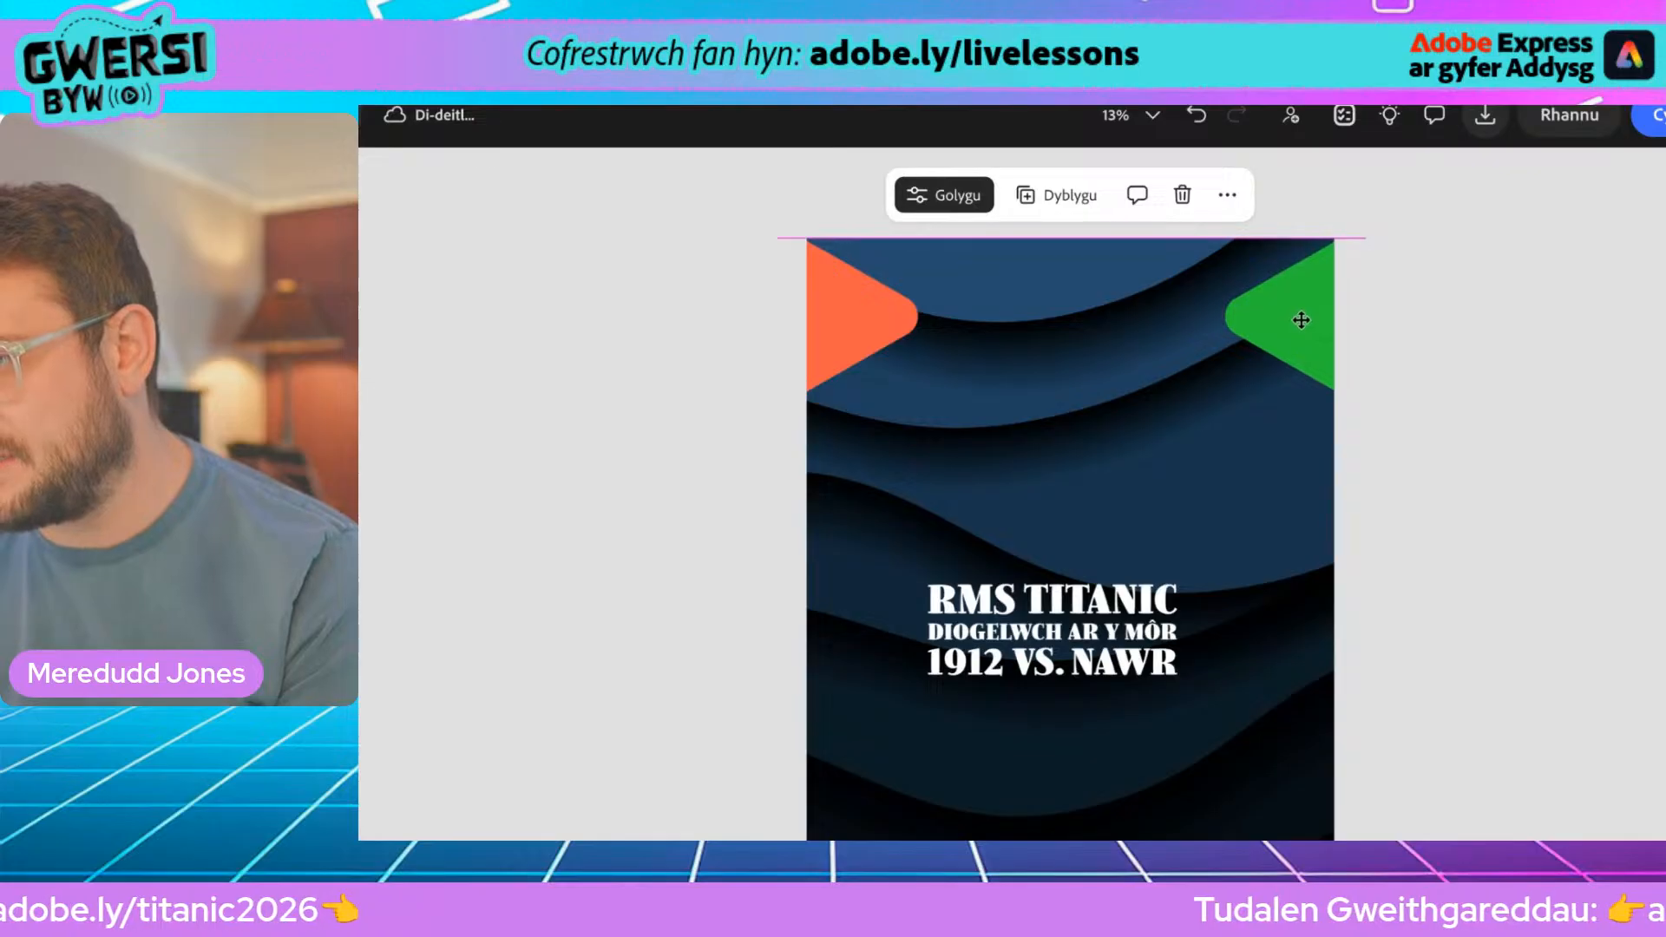
left_click_drag(1300, 320, 1301, 318)
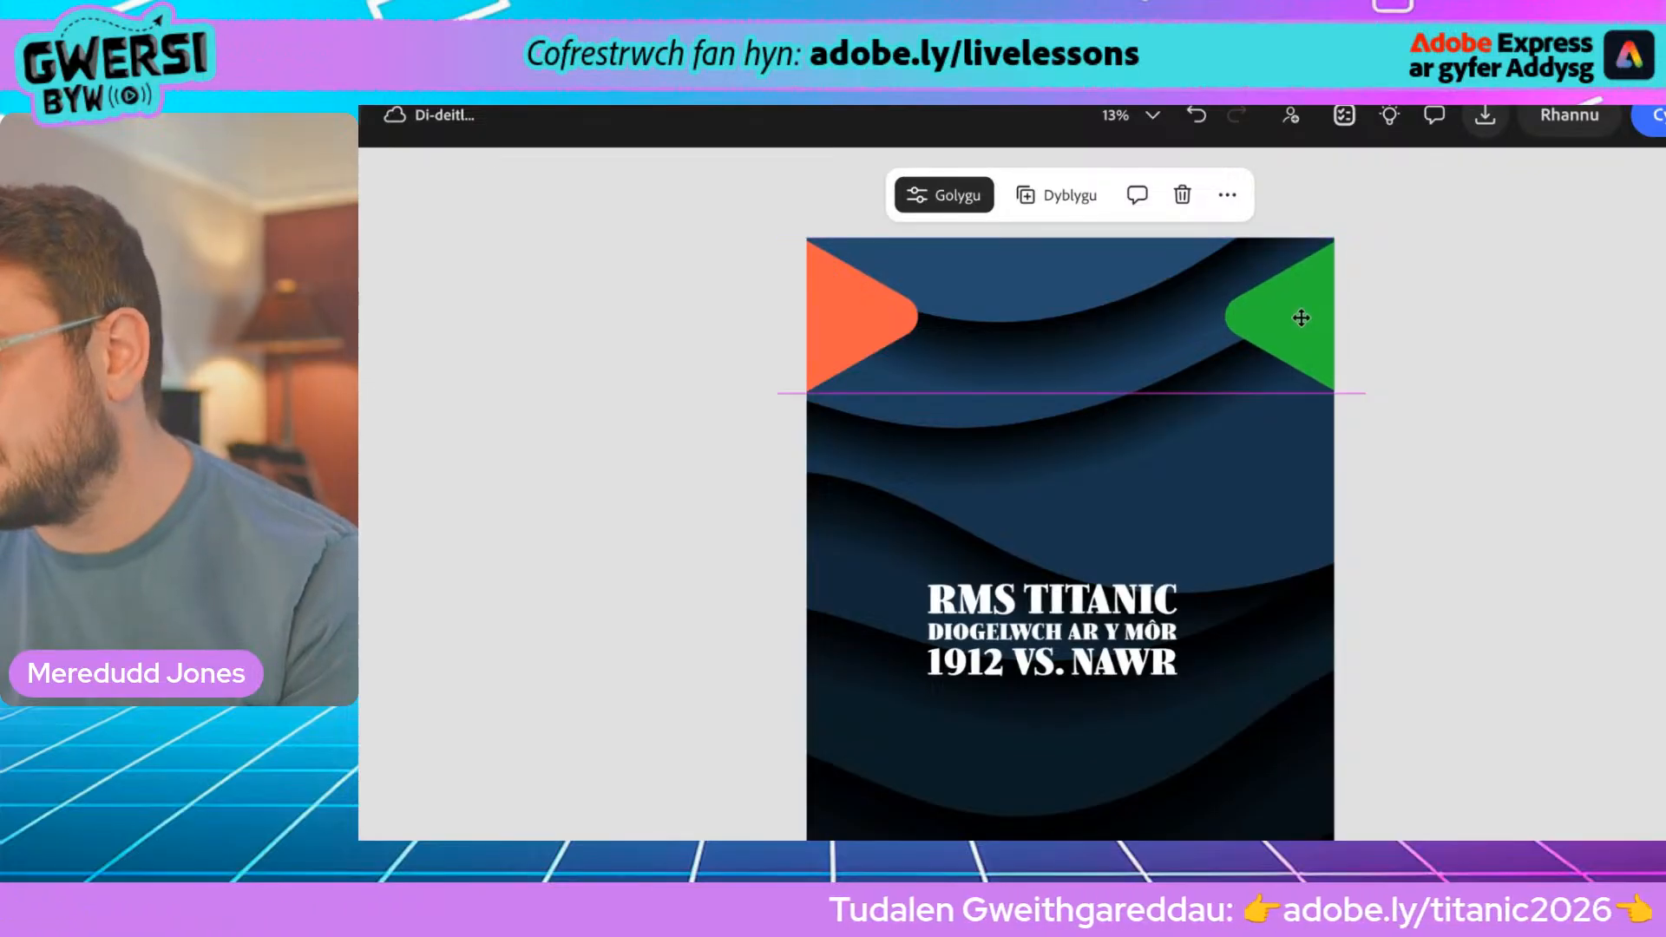
left_click_drag(1300, 317, 1300, 321)
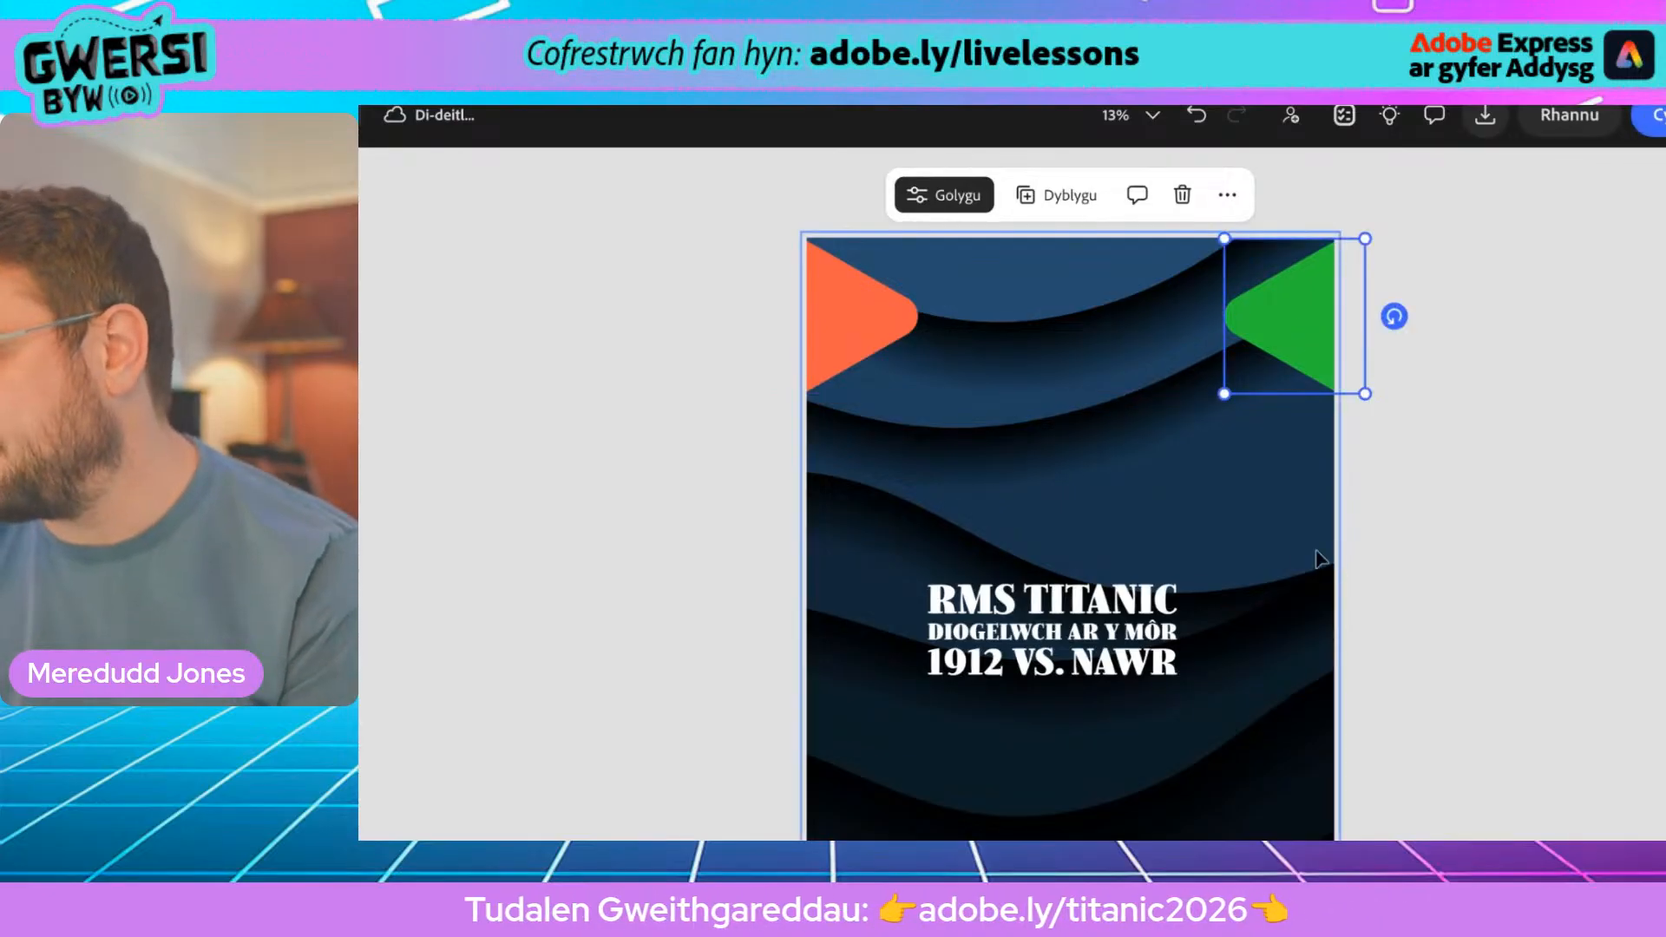
Step: Move the title back up between the two triangles, enlarge it to fill the gap and centre it there
left_click(1067, 599)
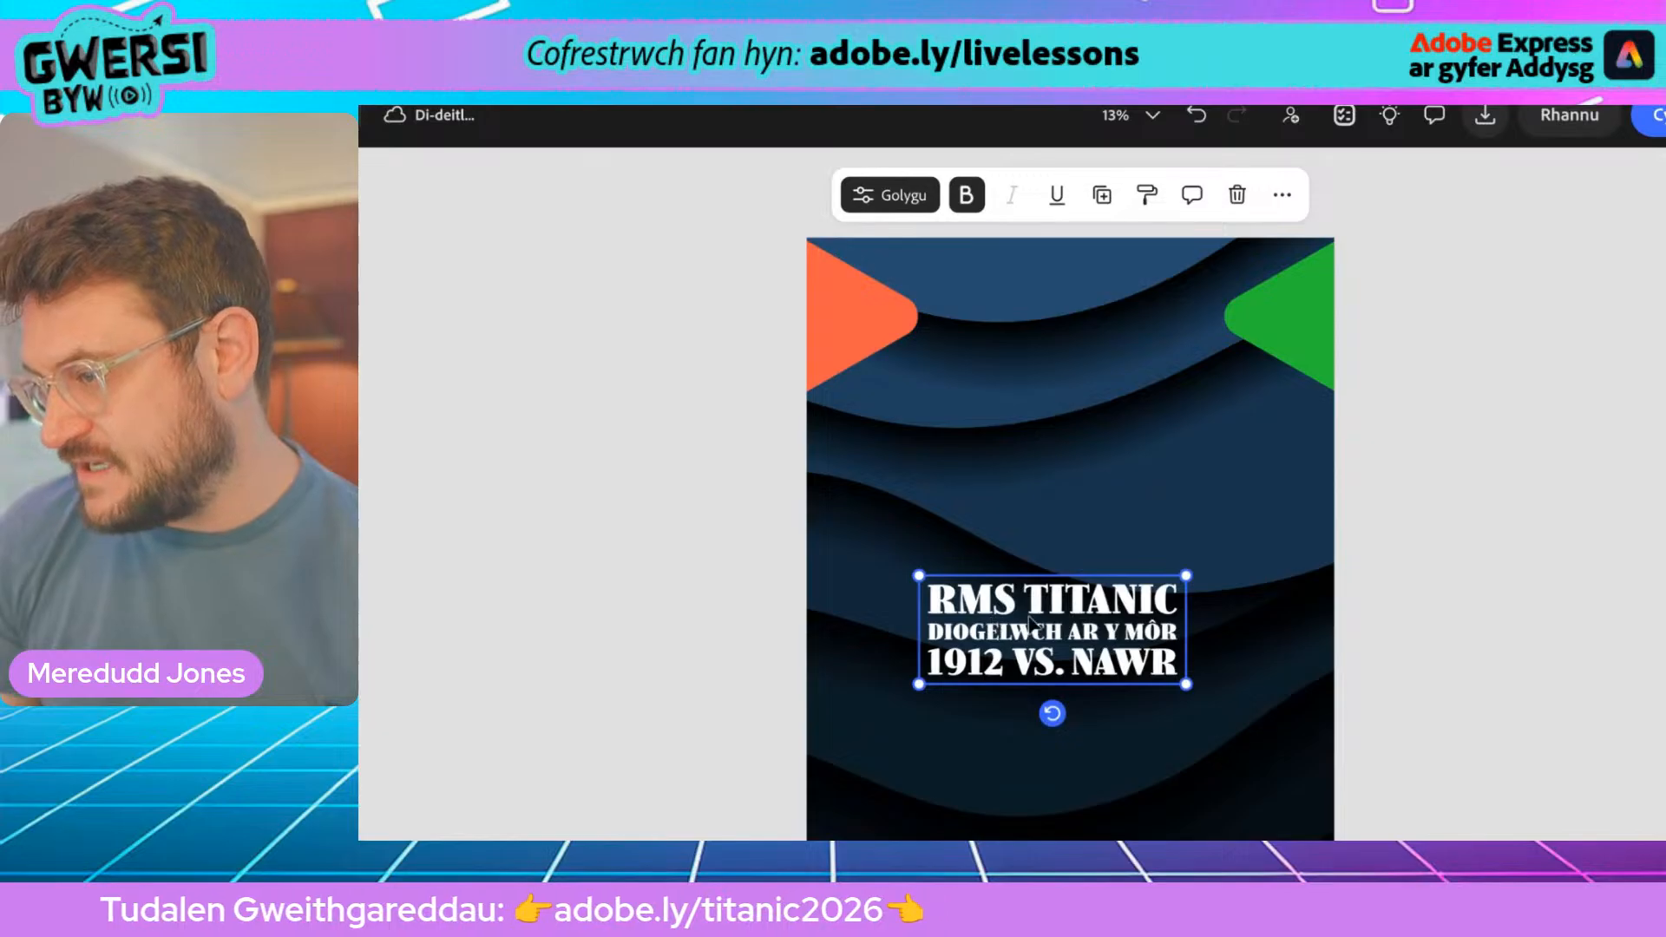
left_click_drag(1030, 621, 1026, 308)
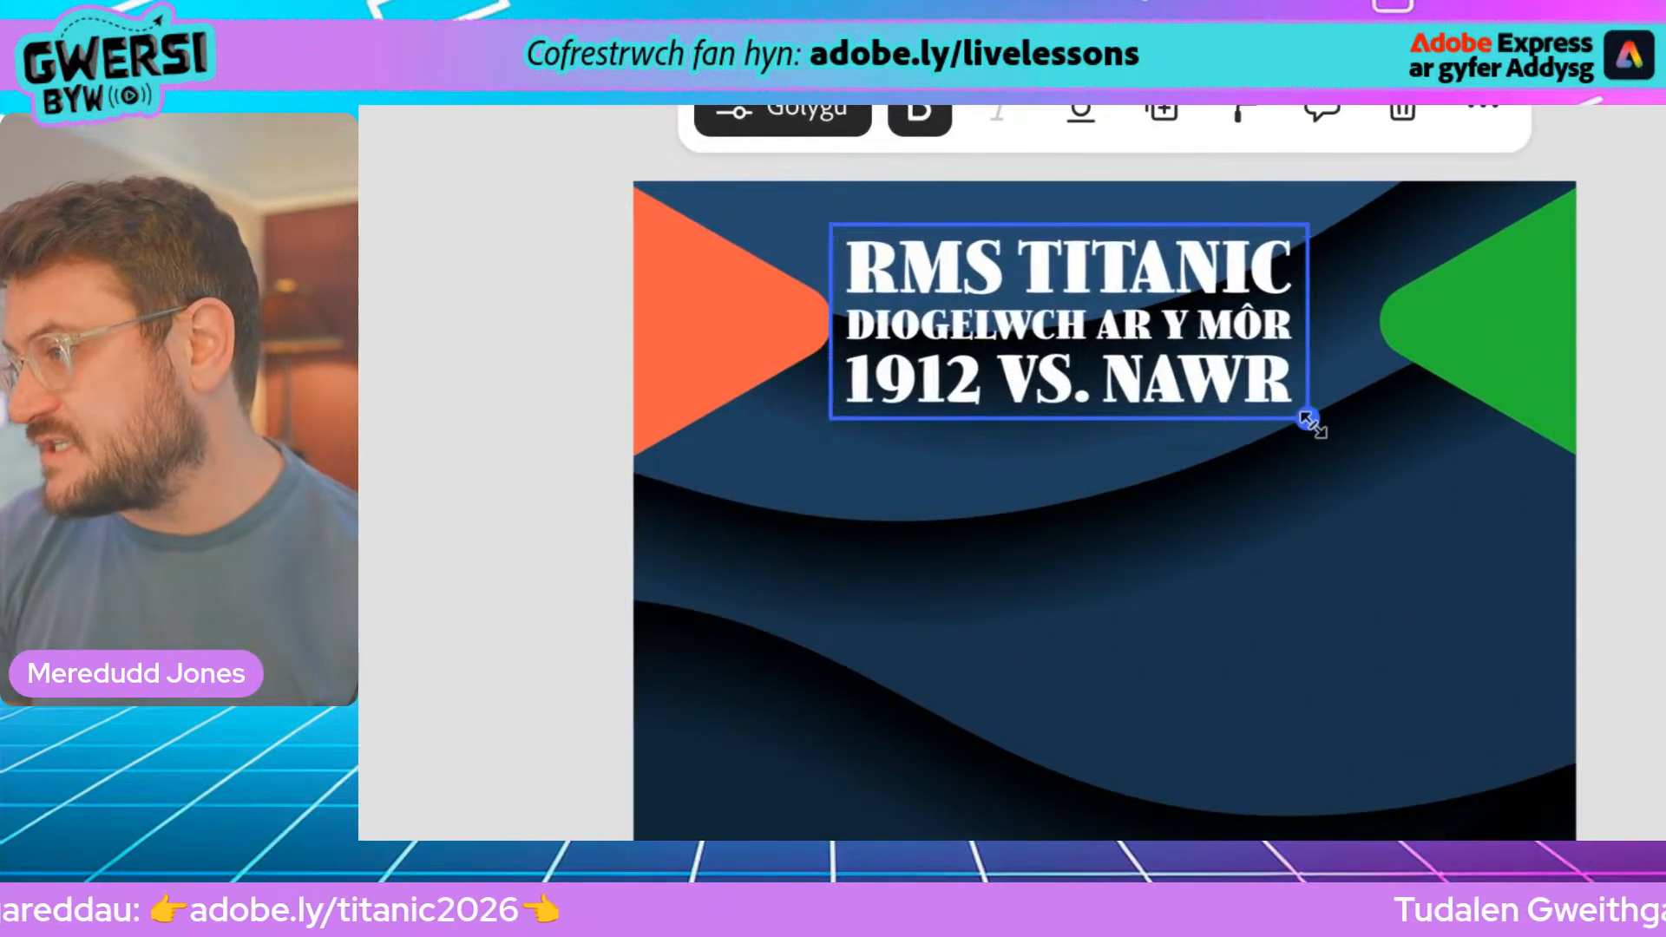
left_click_drag(1310, 423, 1370, 442)
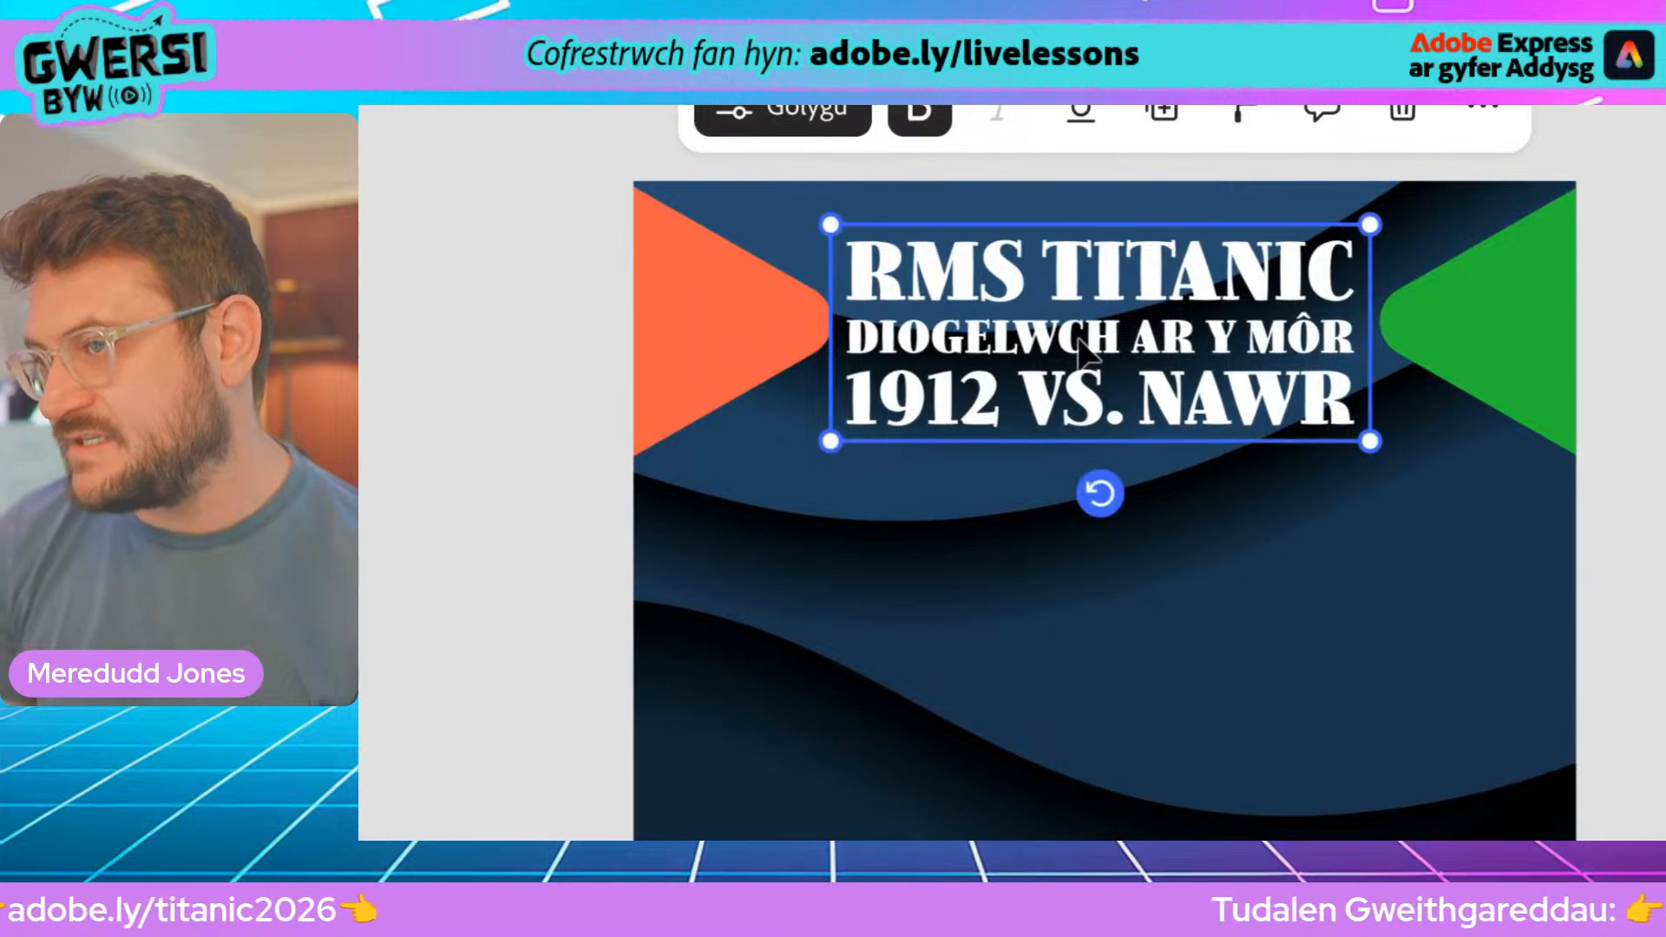
mouse_move(1091, 391)
left_mouse_down()
mouse_move(1073, 379)
mouse_move(1094, 381)
left_mouse_up()
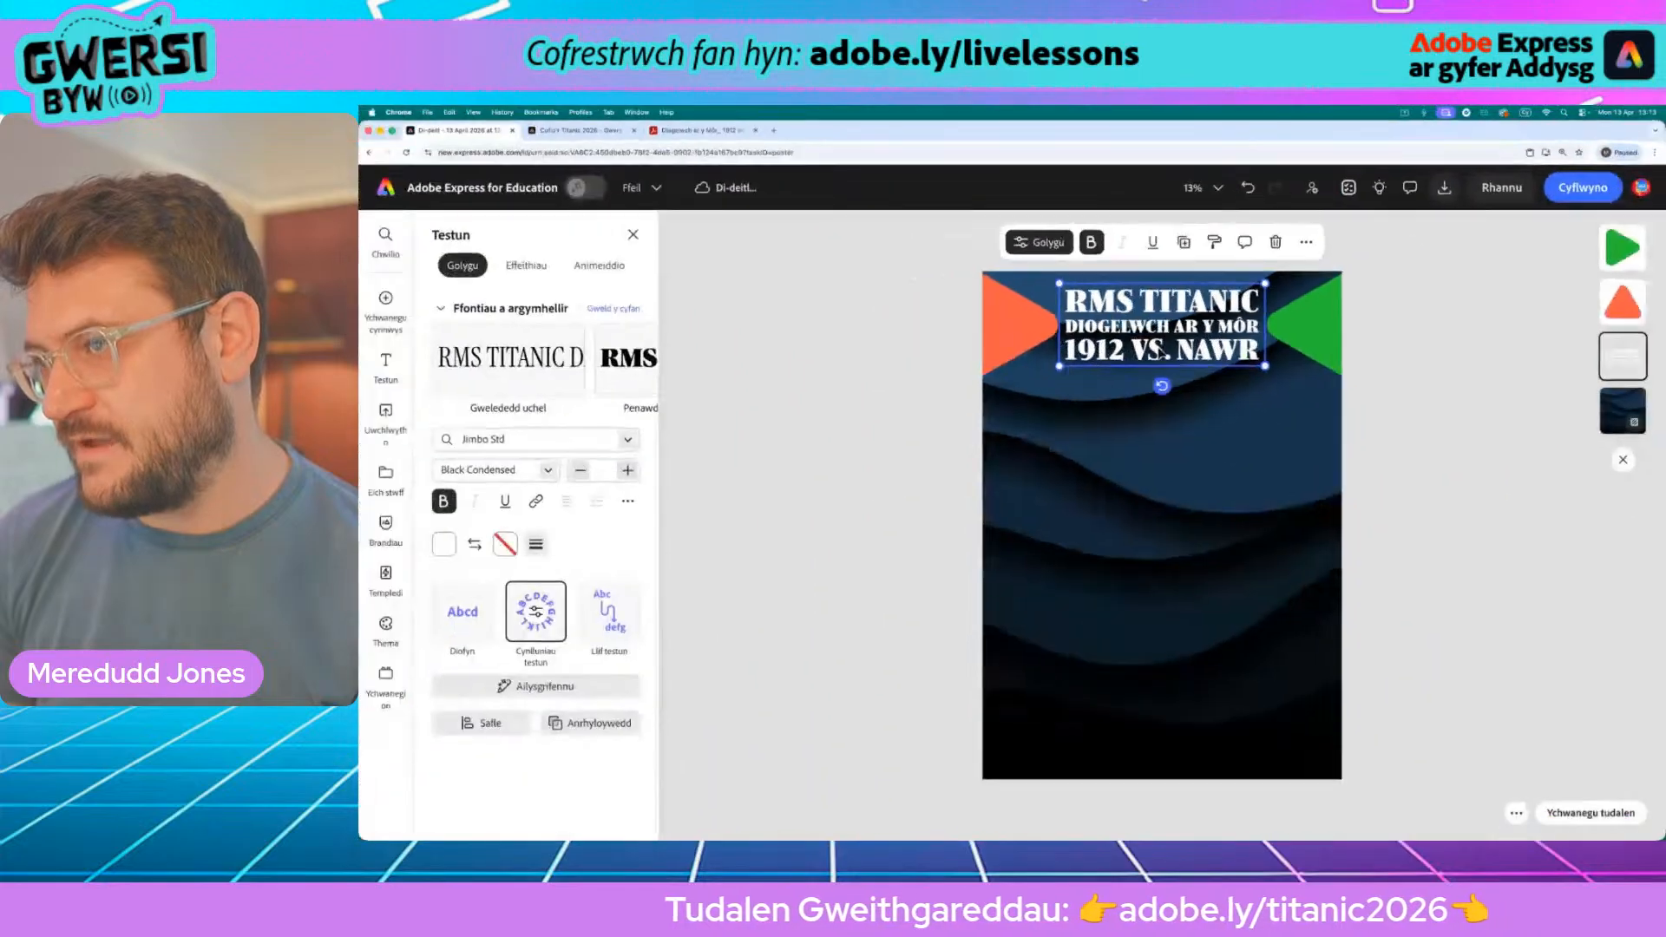
left_click(1481, 496)
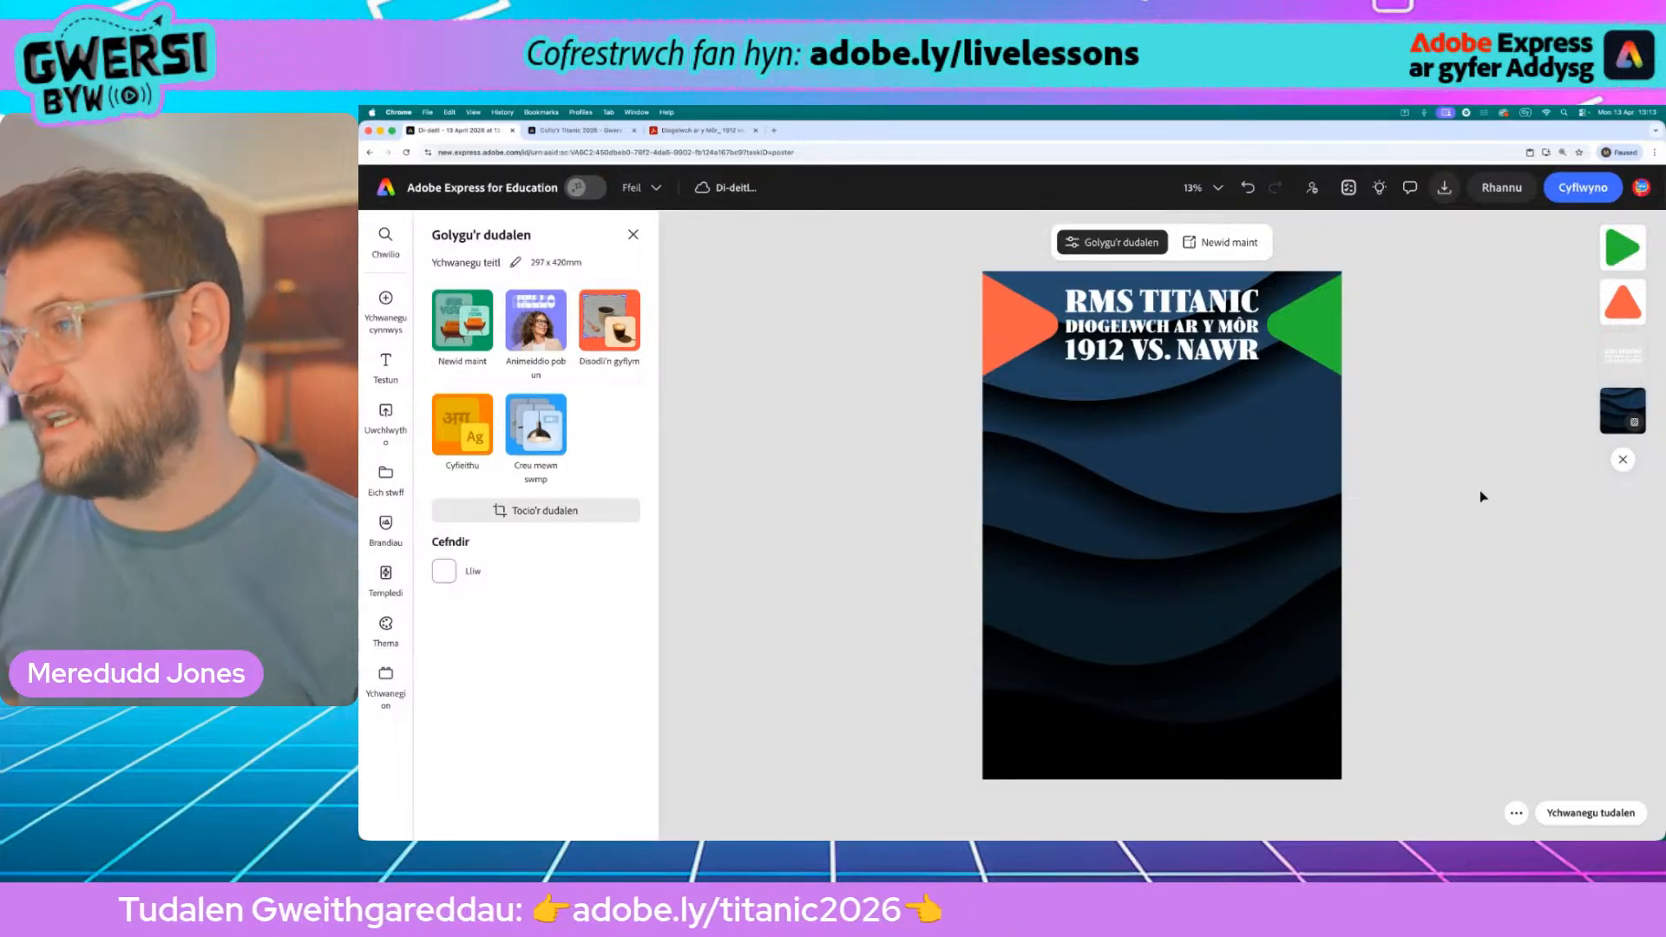
Step: Give the whole title a black outline and increase the outline's thickness
scroll(1159, 300, "up", 5)
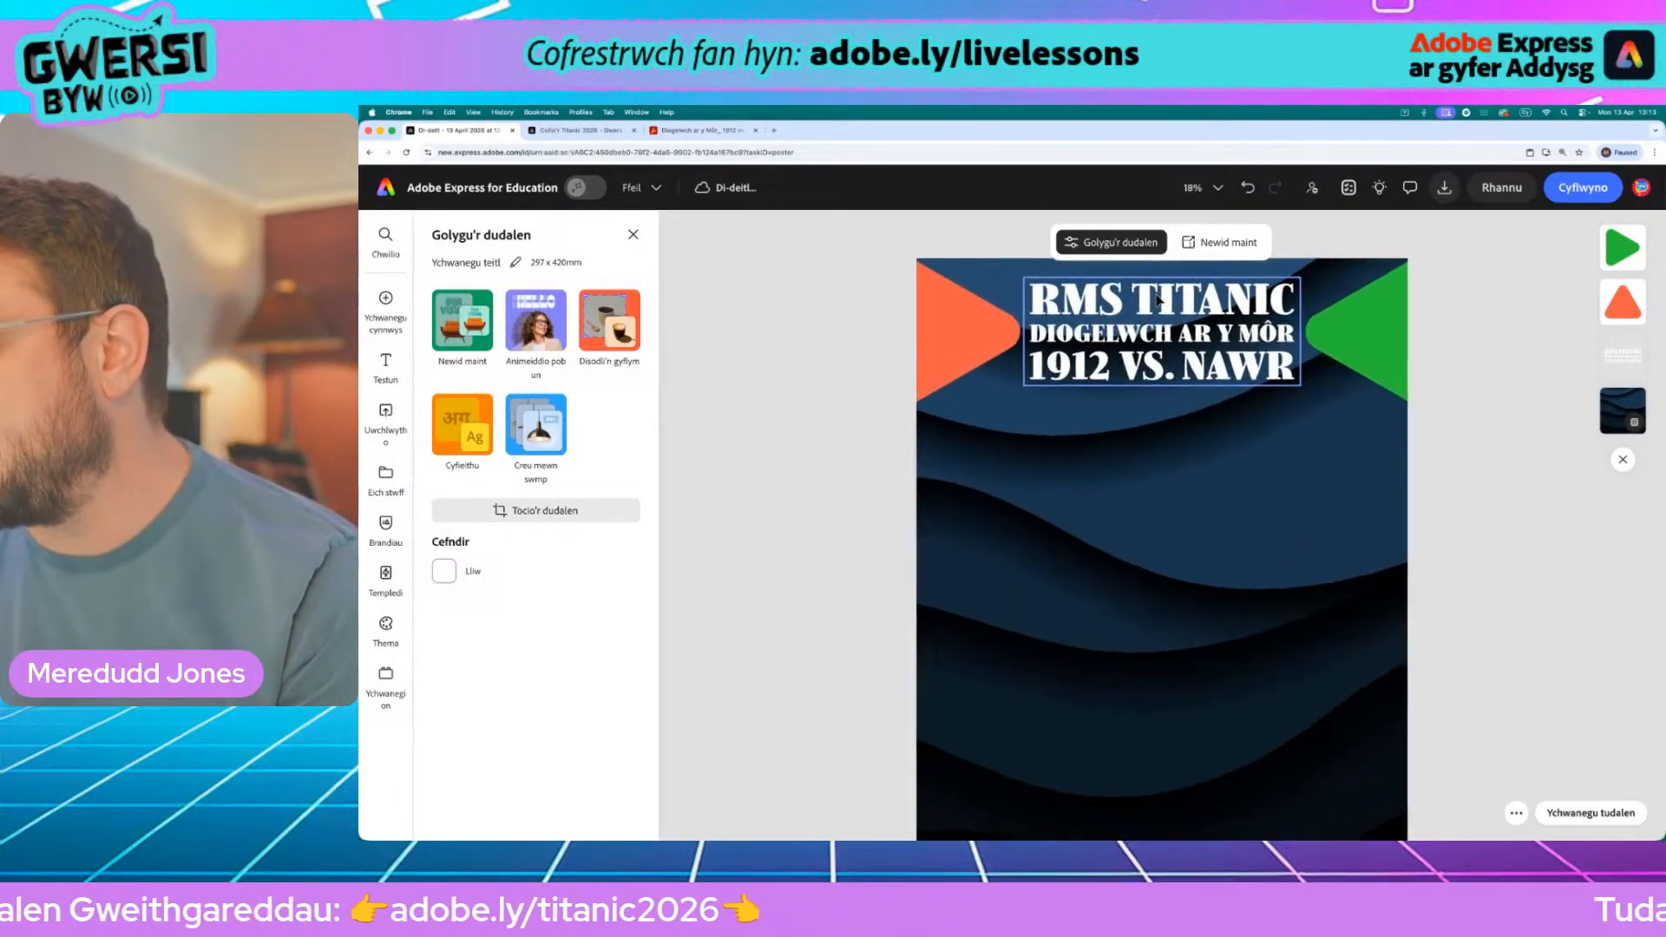
scroll(1159, 300, "up", 1)
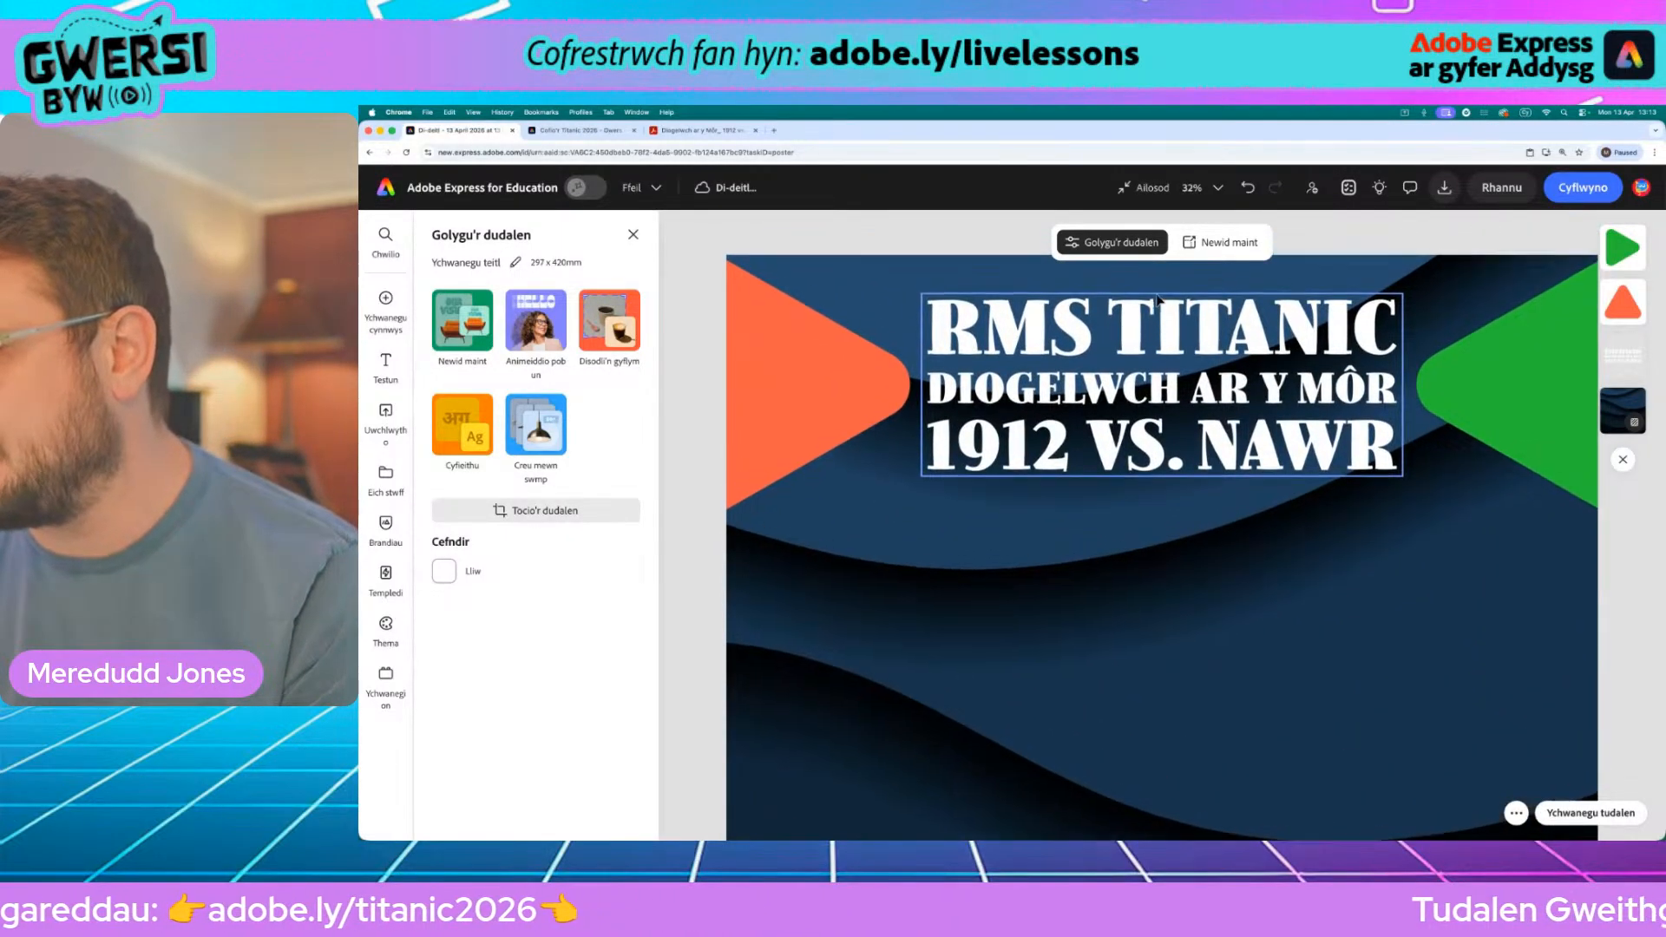
left_click(1219, 332)
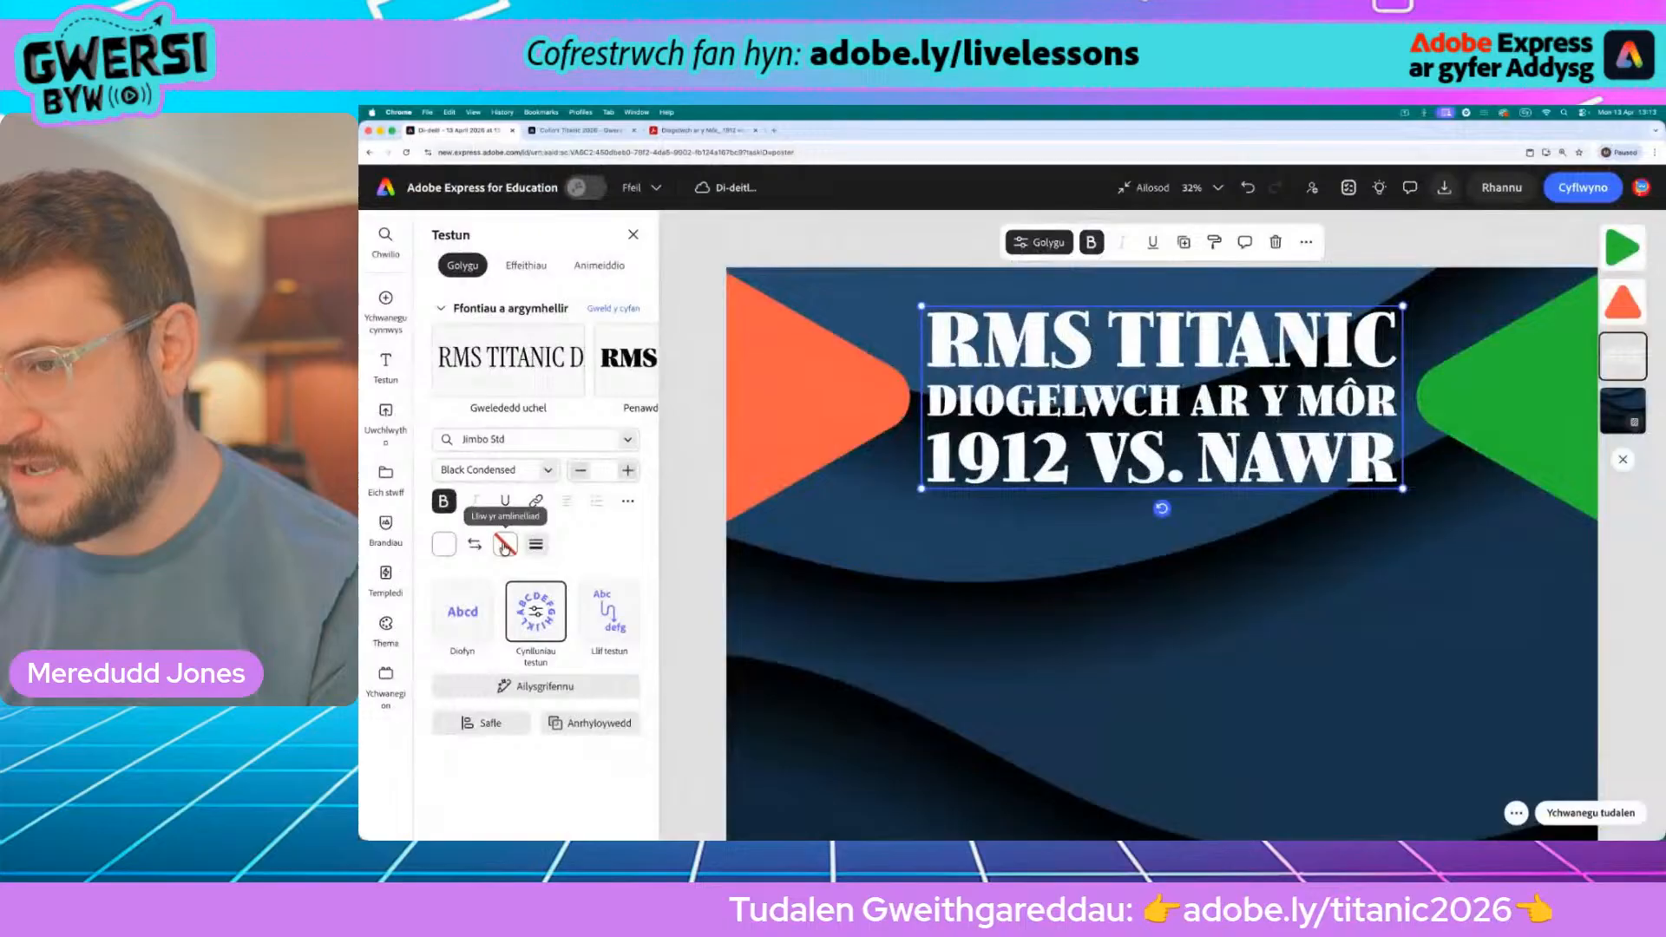
left_click(710, 543)
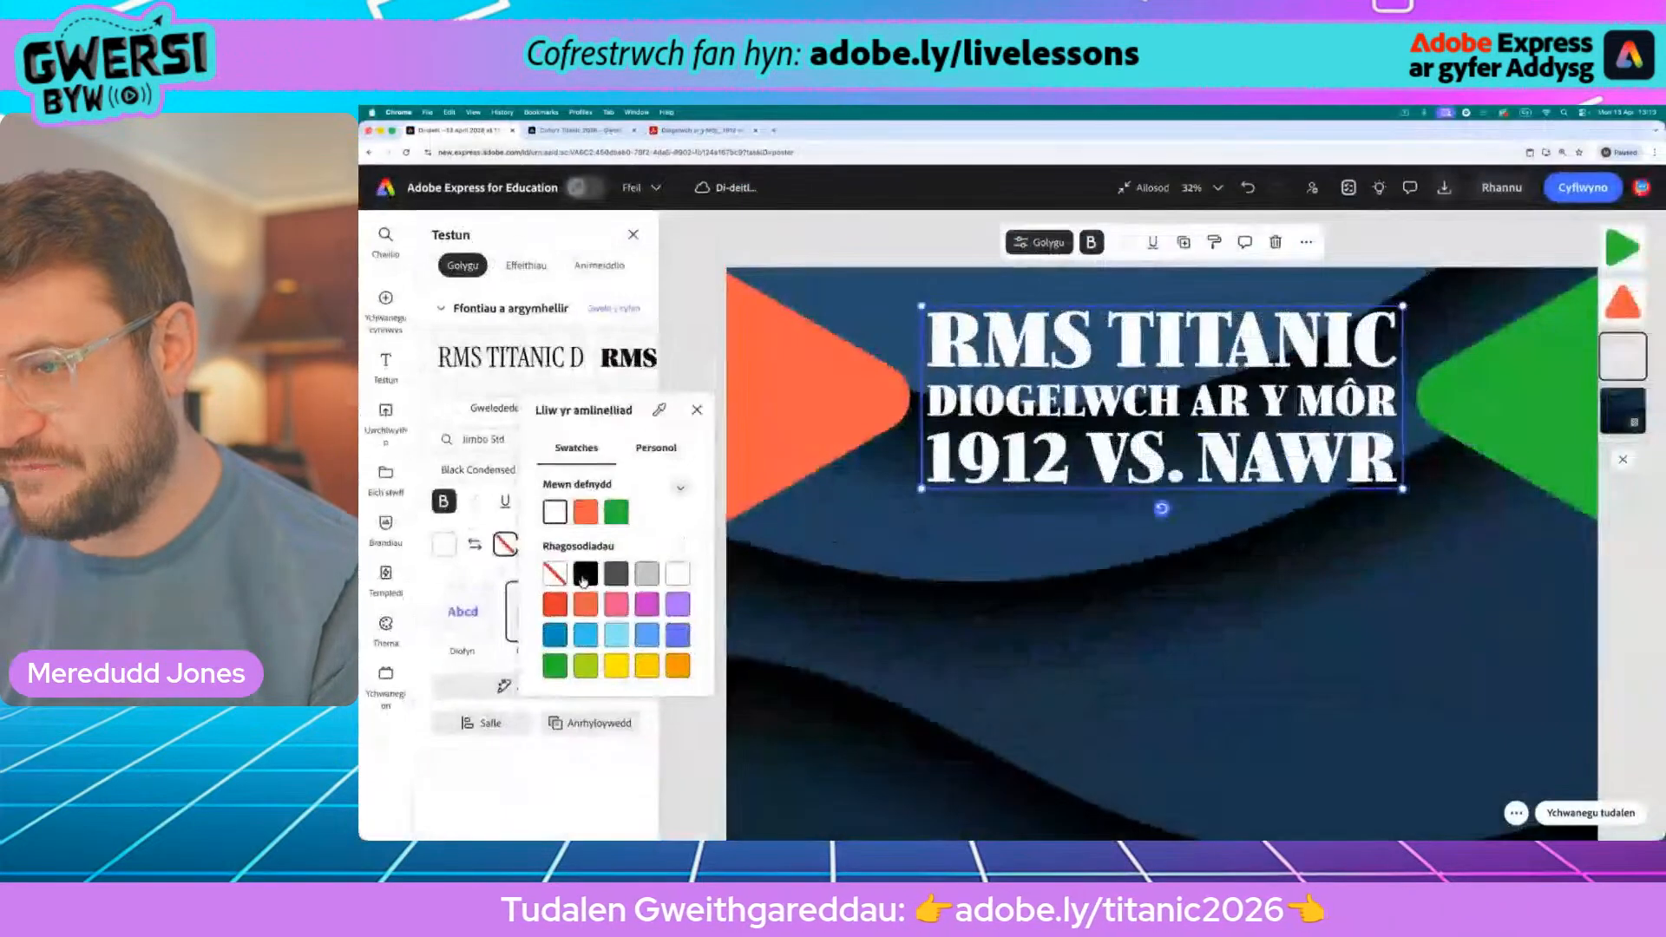
left_click(585, 573)
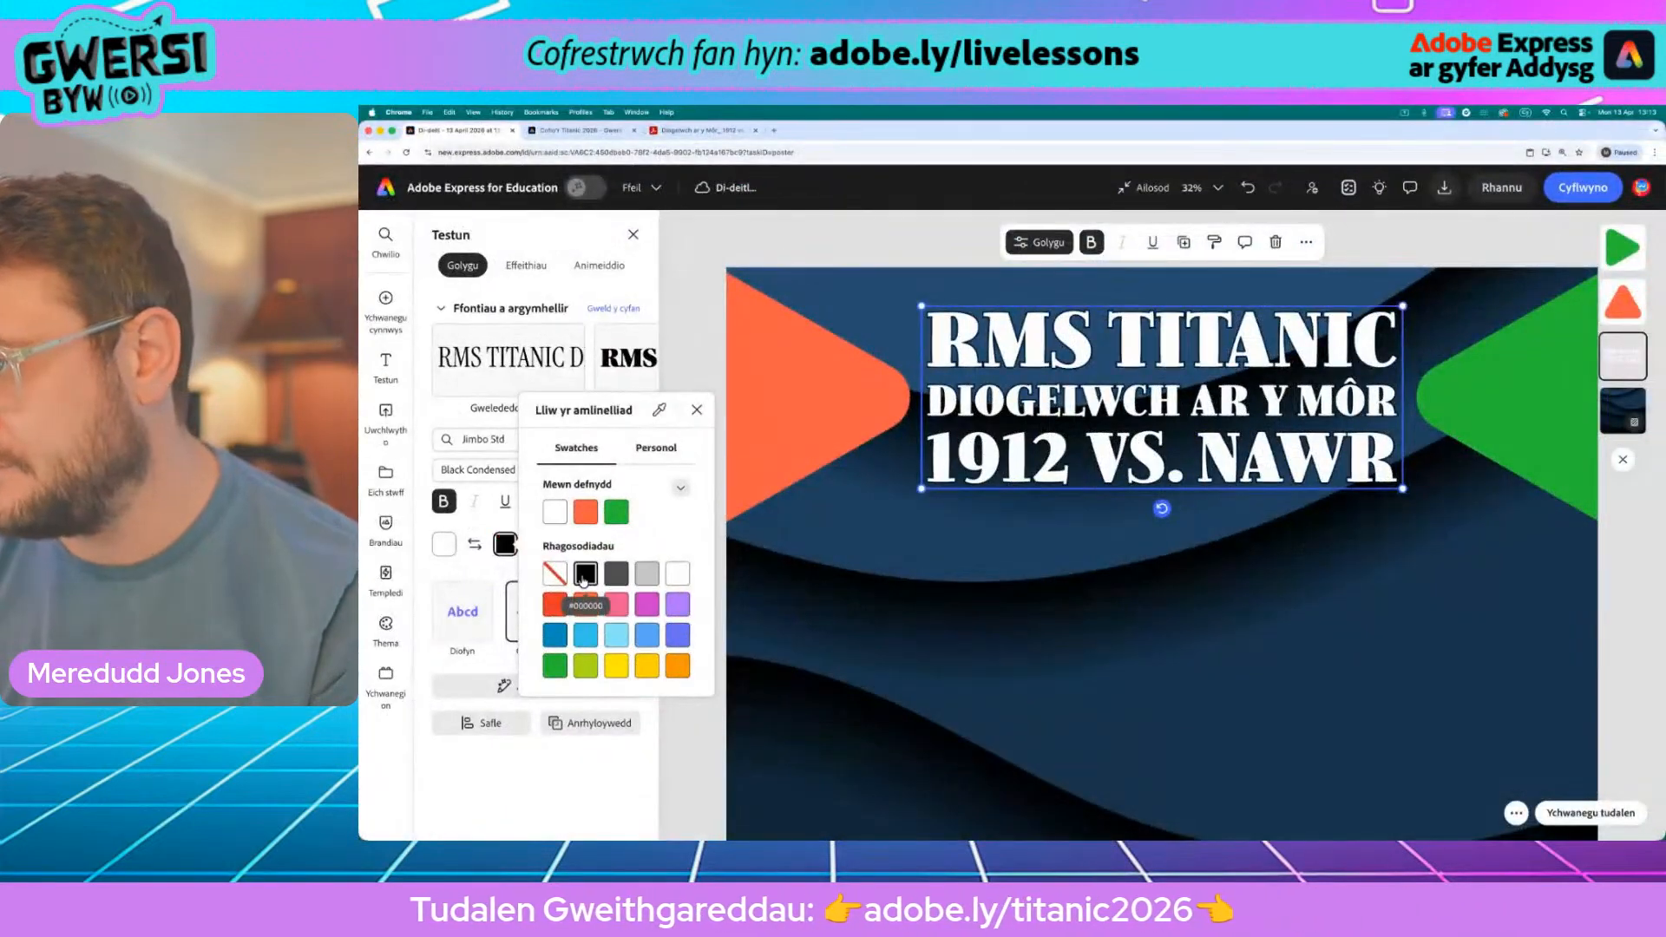
left_click(491, 563)
left_click(536, 545)
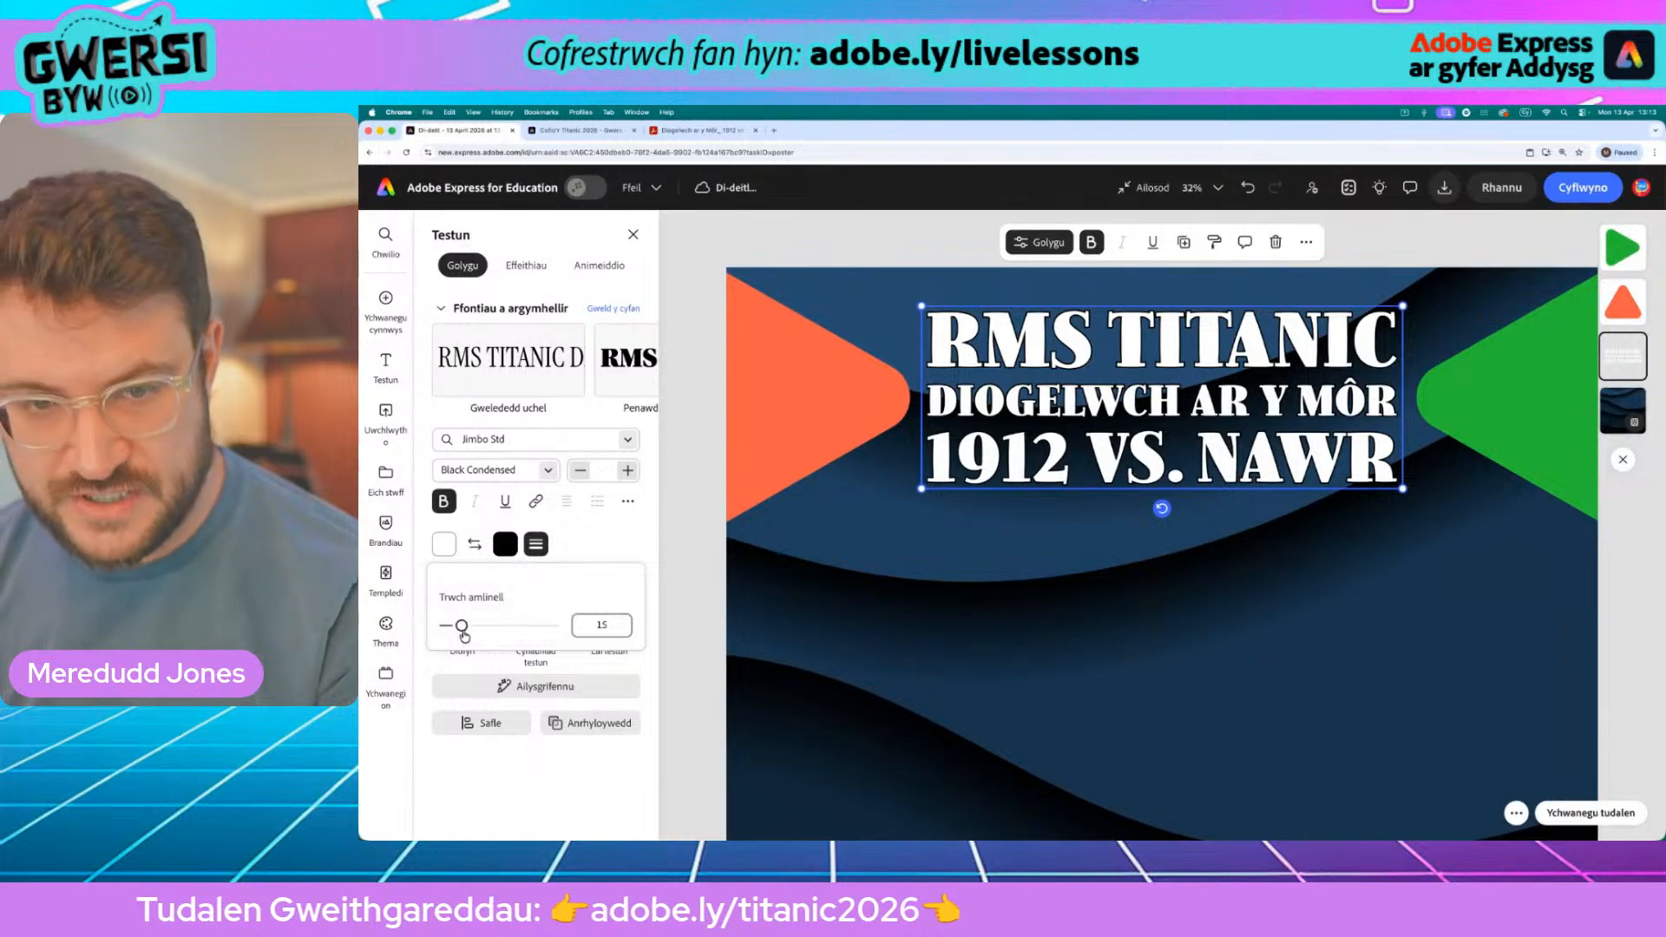
left_click_drag(463, 635, 502, 635)
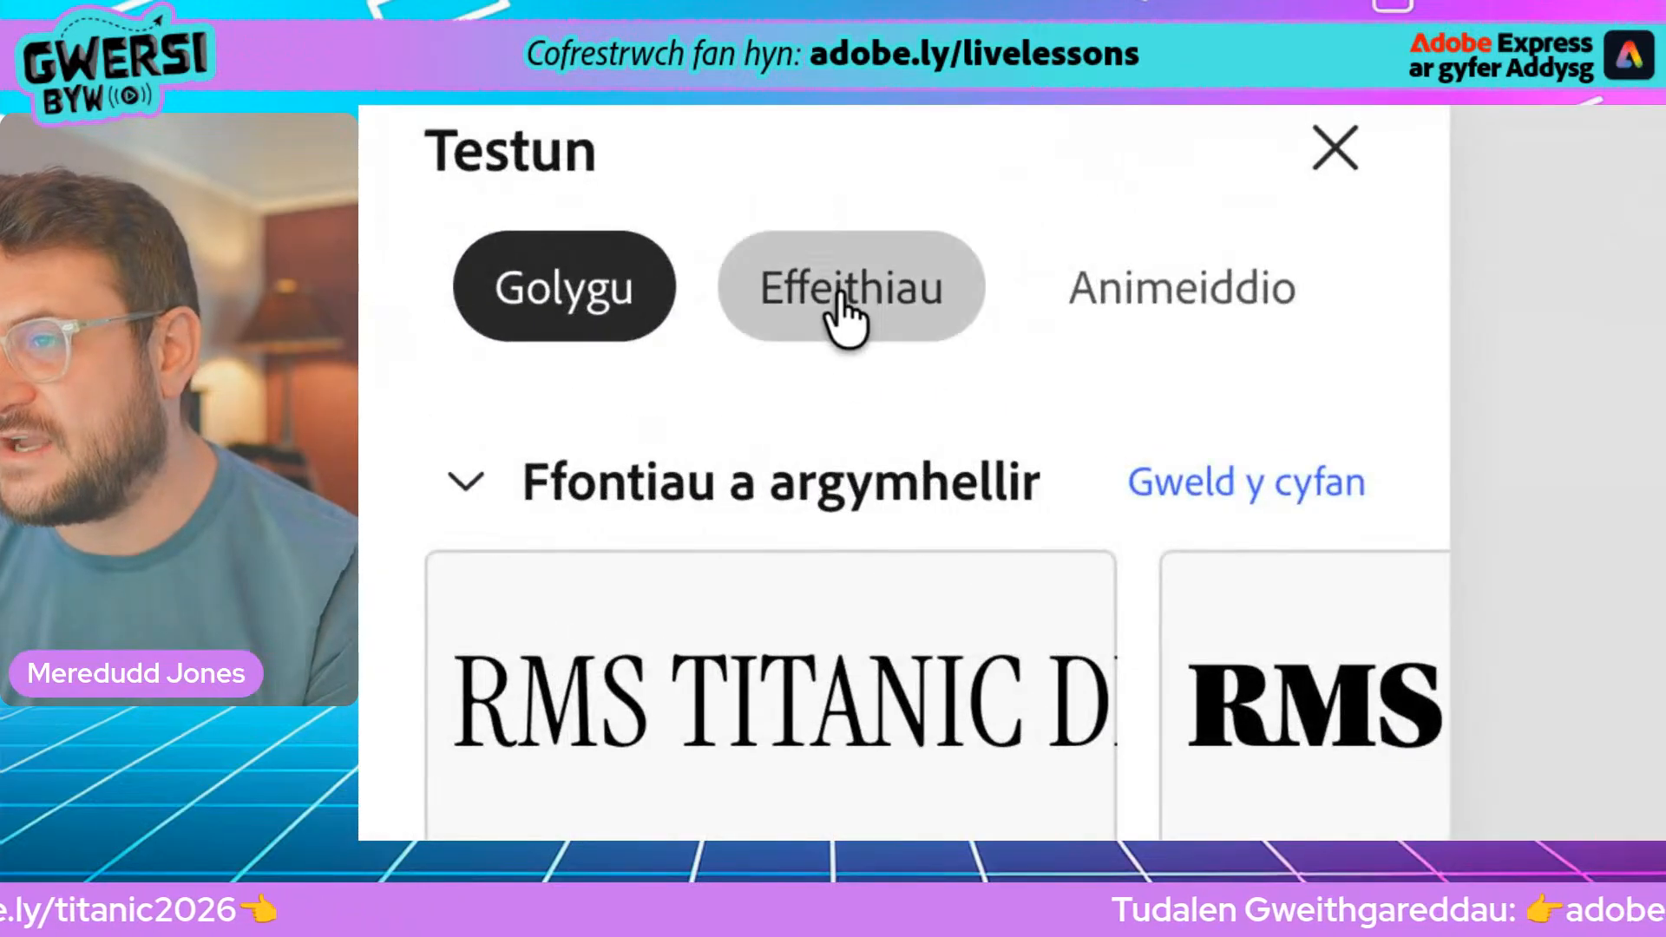
Step: Apply the strong (Cryf) shadow effect to the title and set the shadow colour to black
left_click(525, 268)
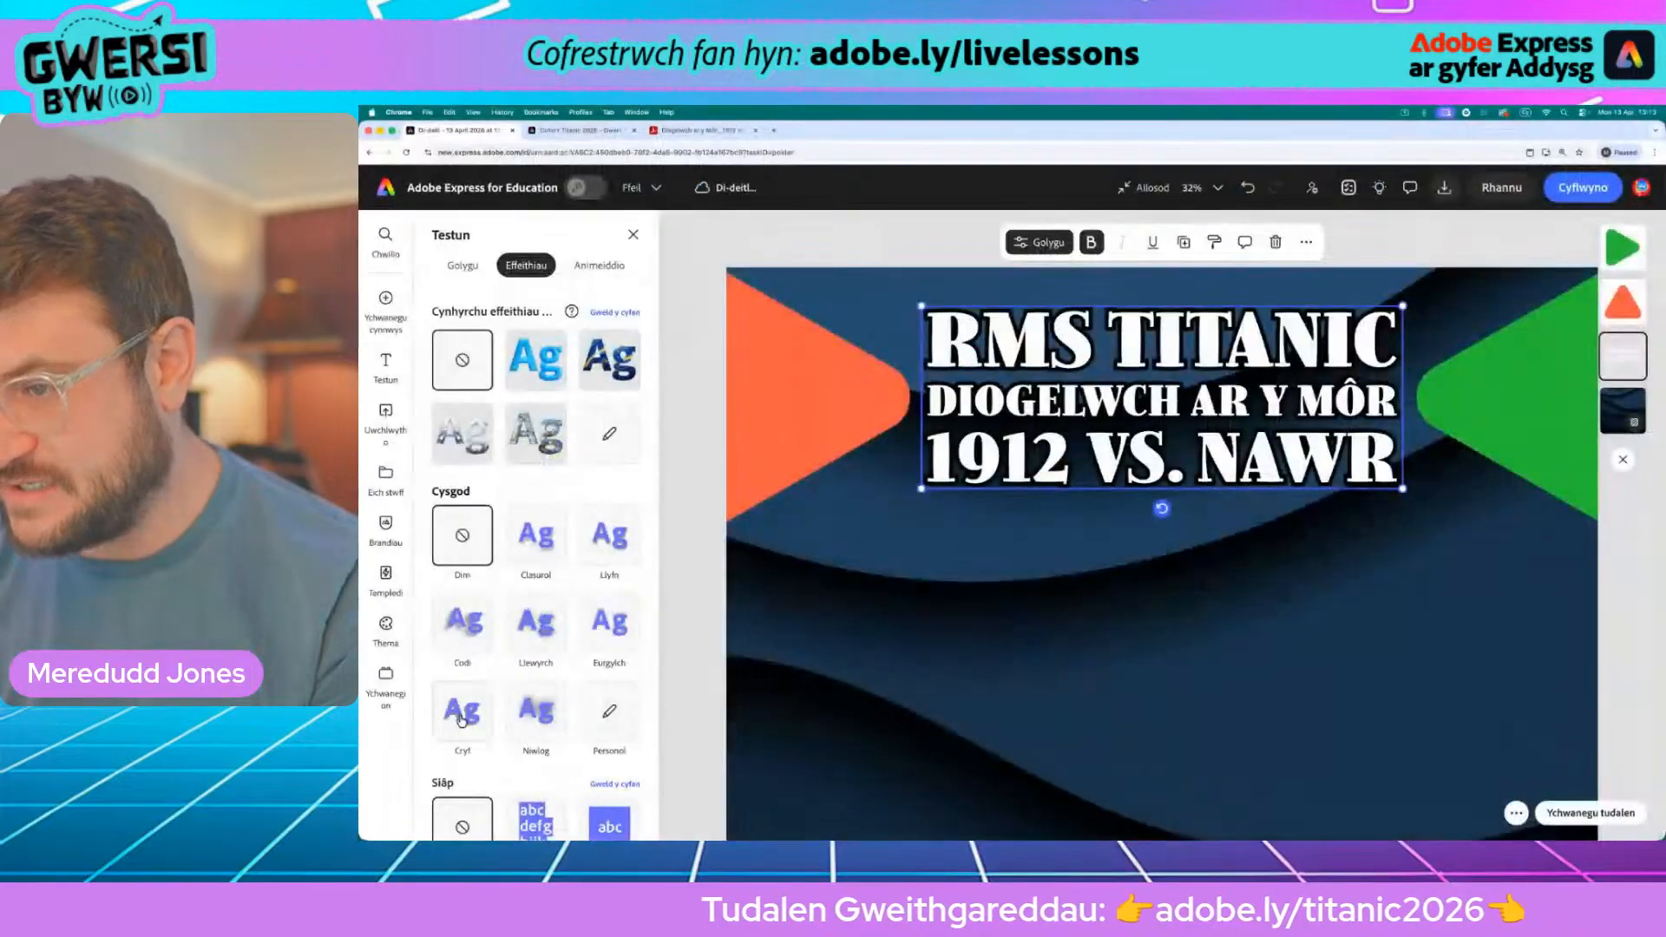
left_click(462, 719)
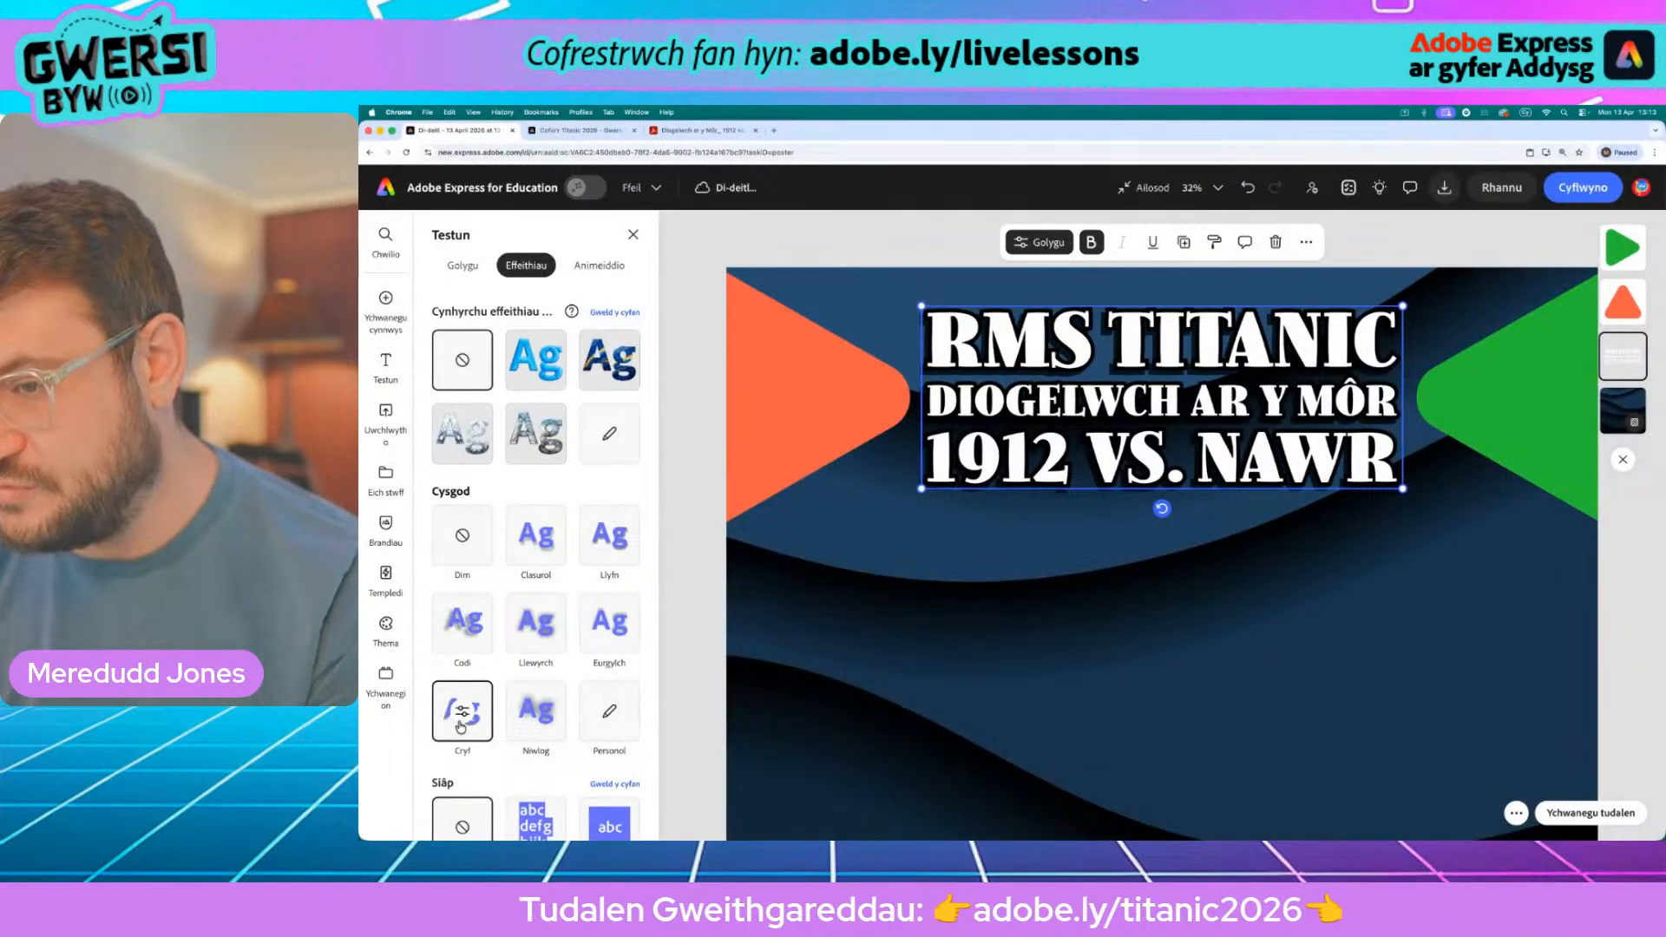
left_click(460, 724)
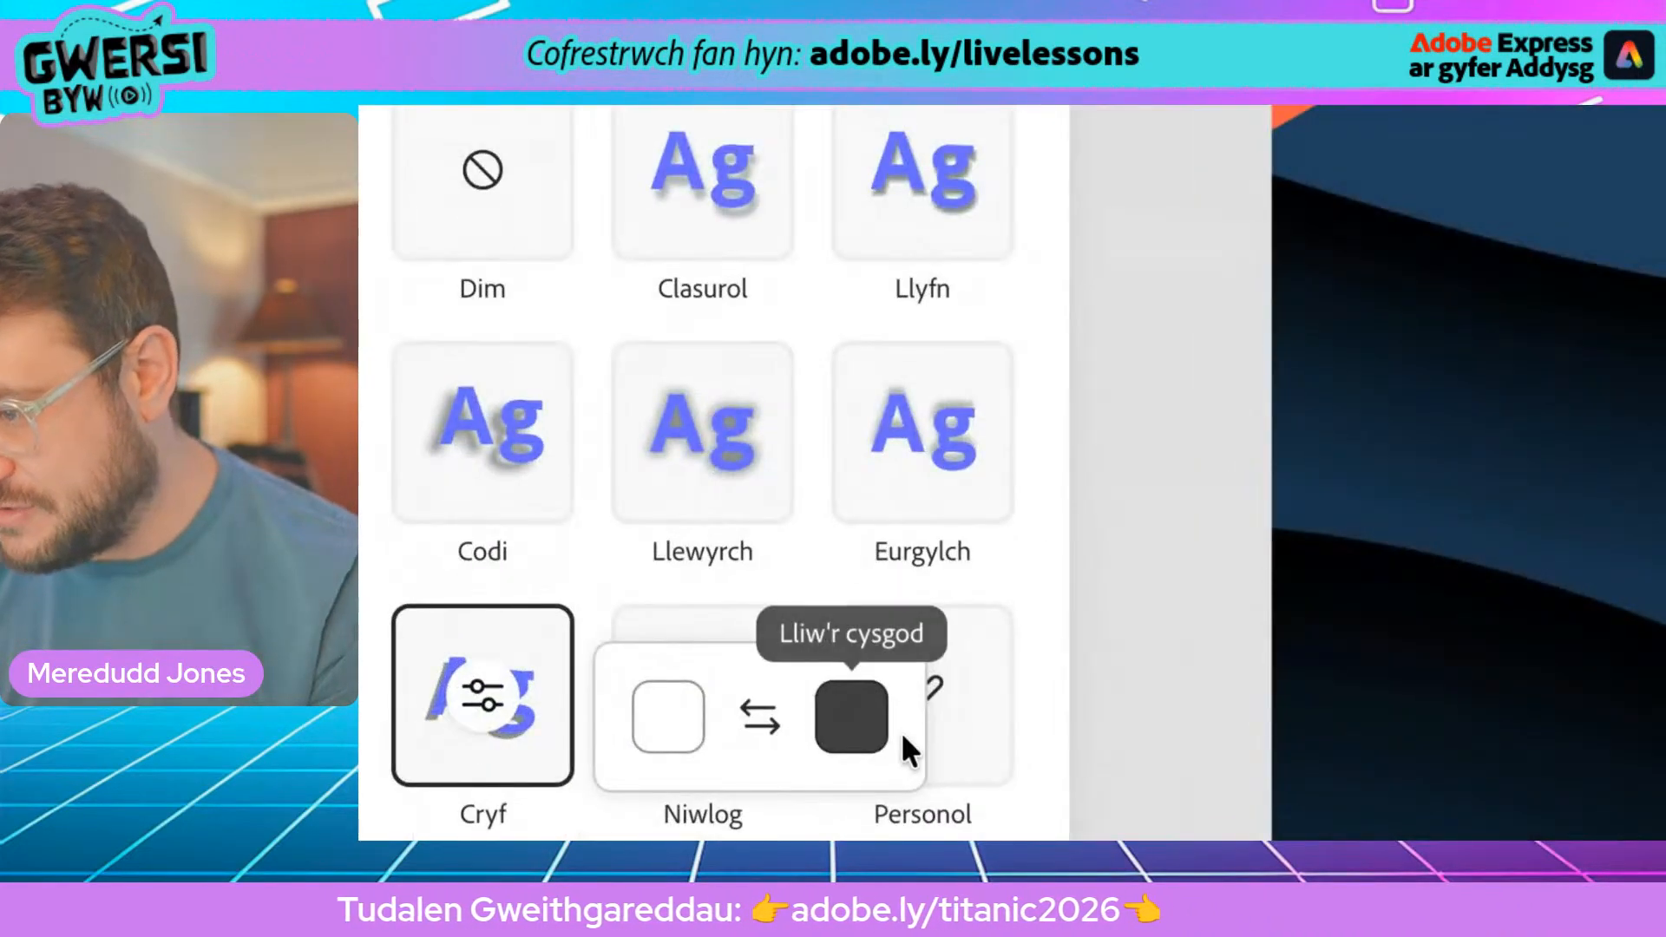
left_click(587, 720)
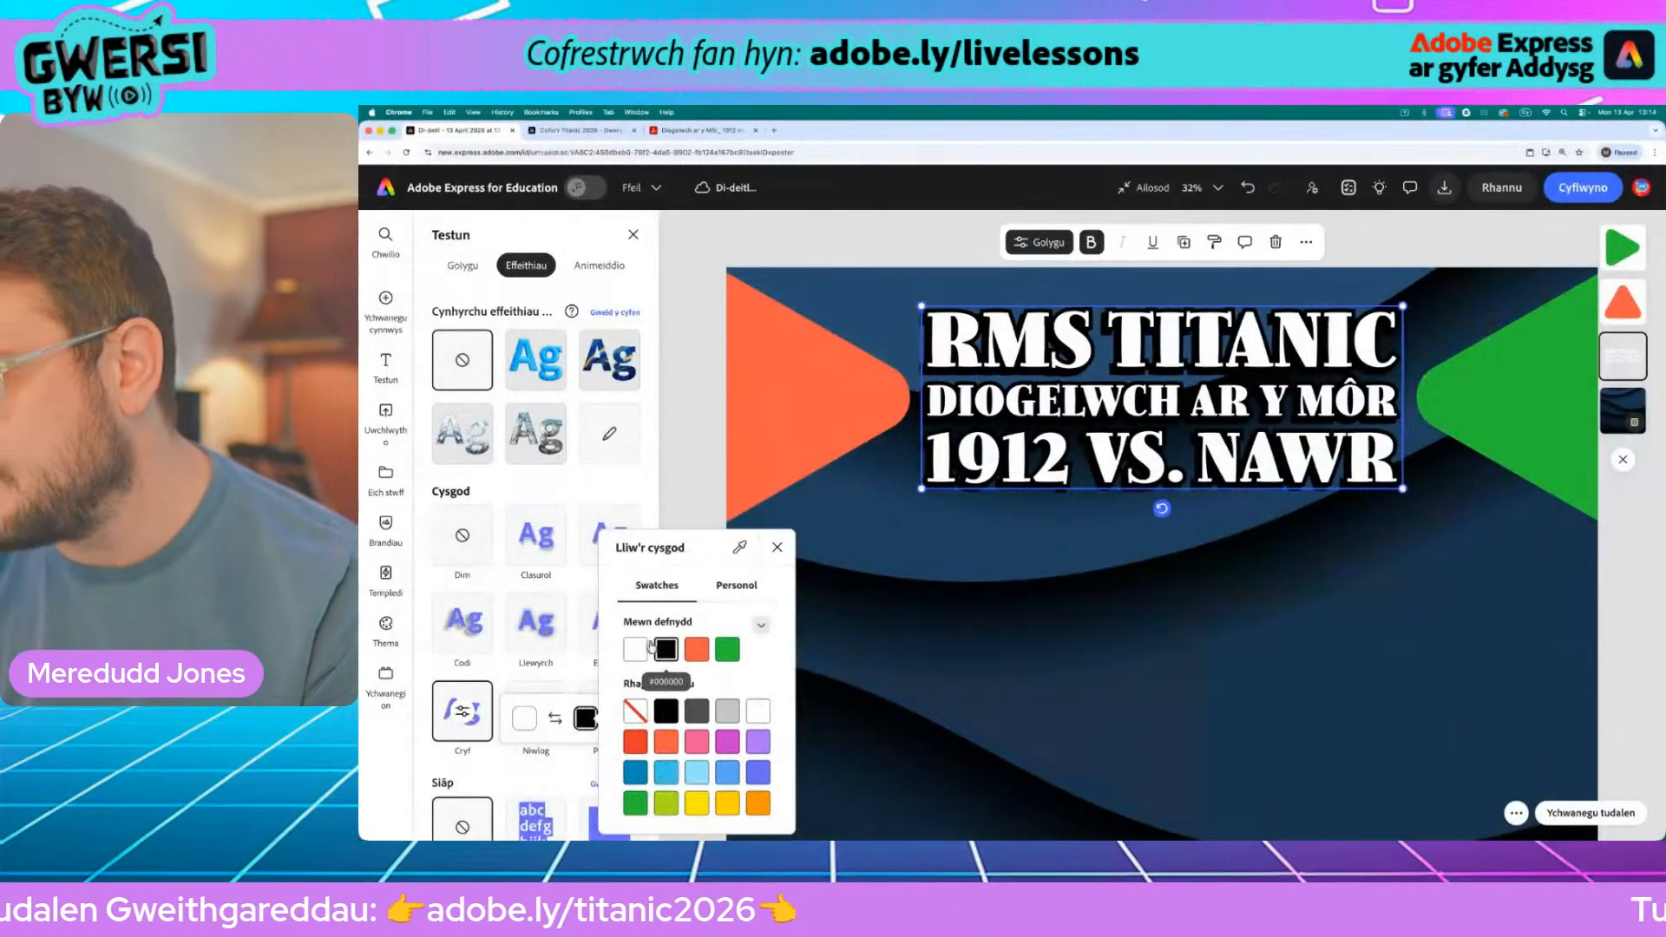
left_click(497, 782)
left_click(1304, 661)
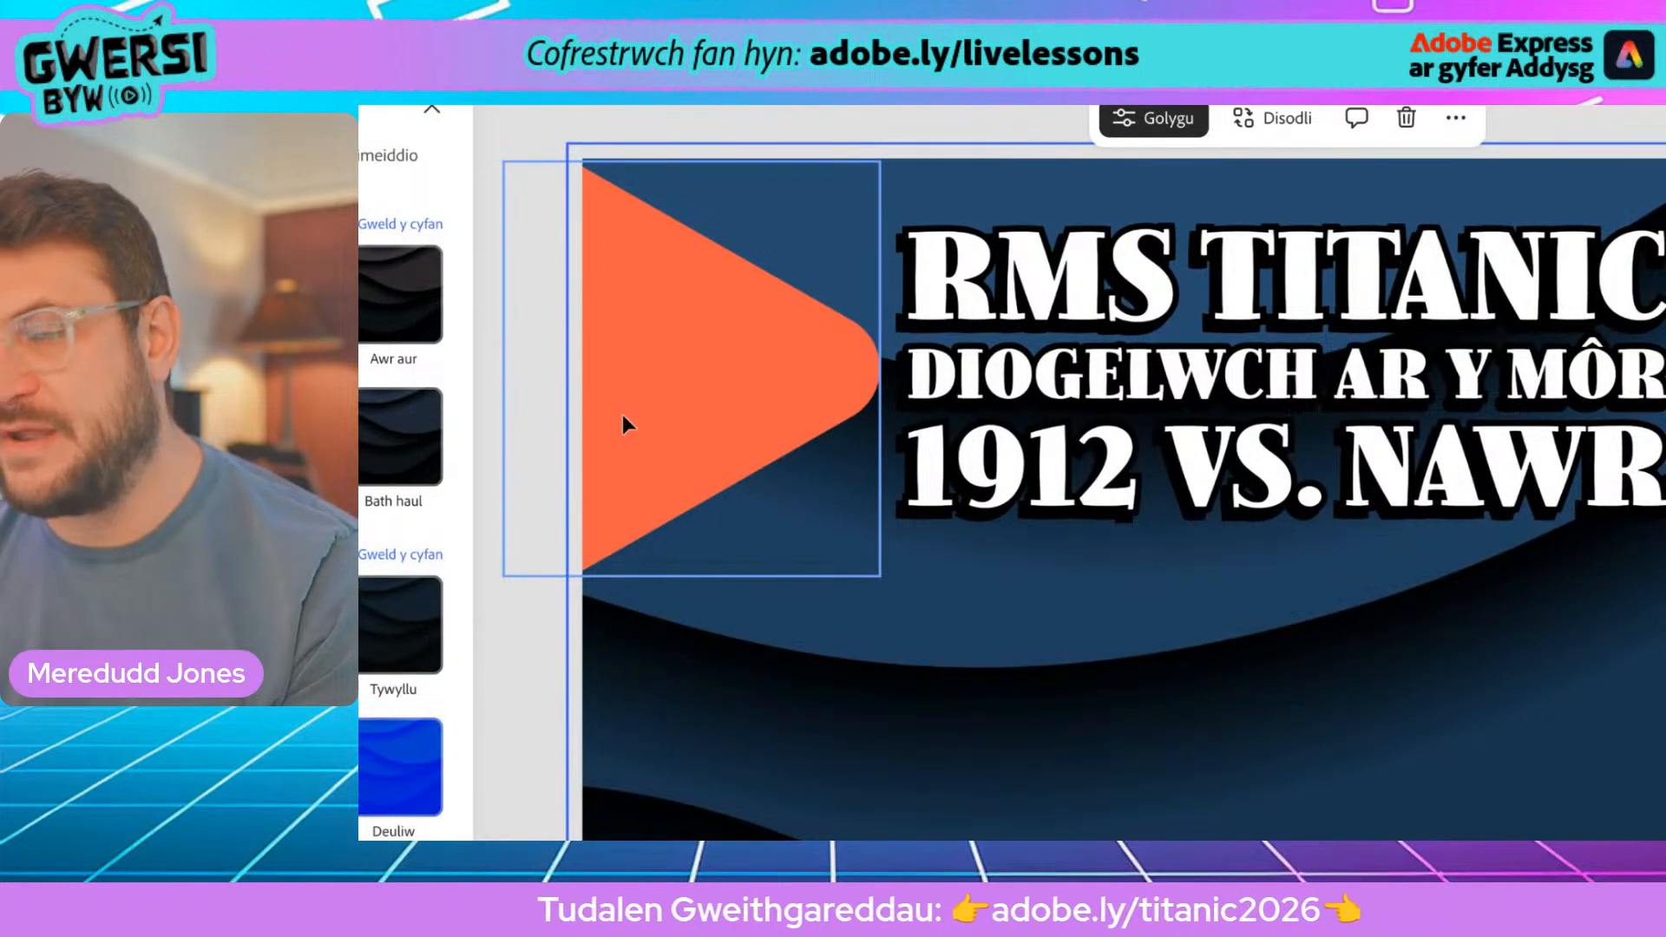
Step: Colour only the "1912" in the title's last line with the same orange as the orange triangle
left_click(1059, 476)
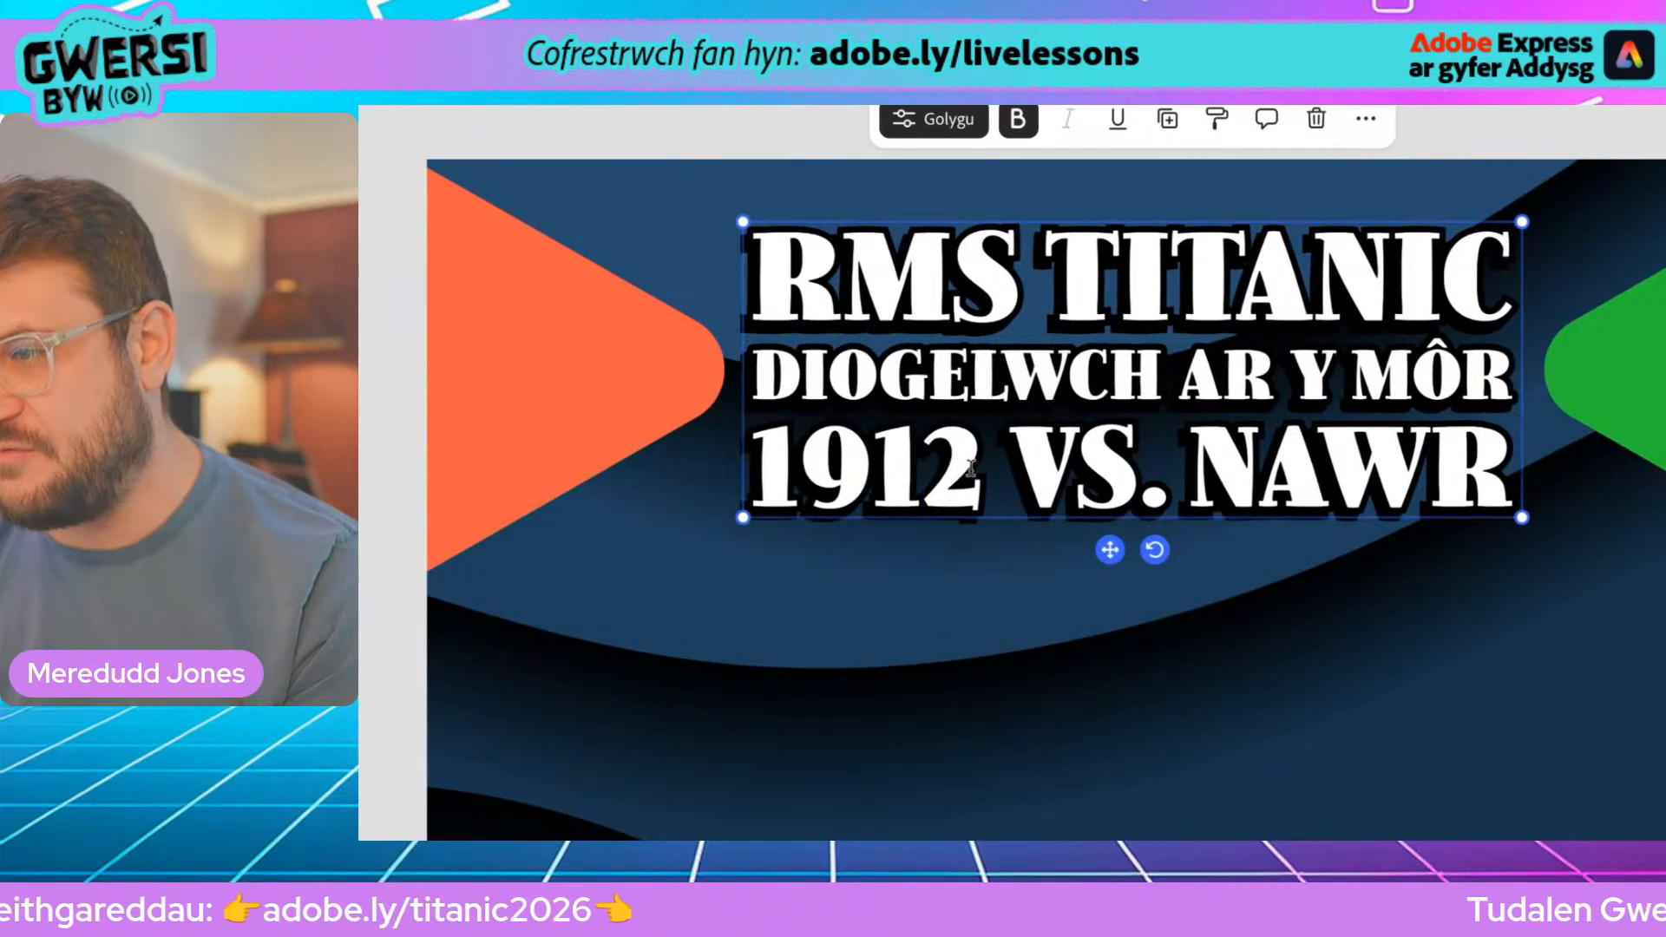
left_click_drag(972, 469, 764, 468)
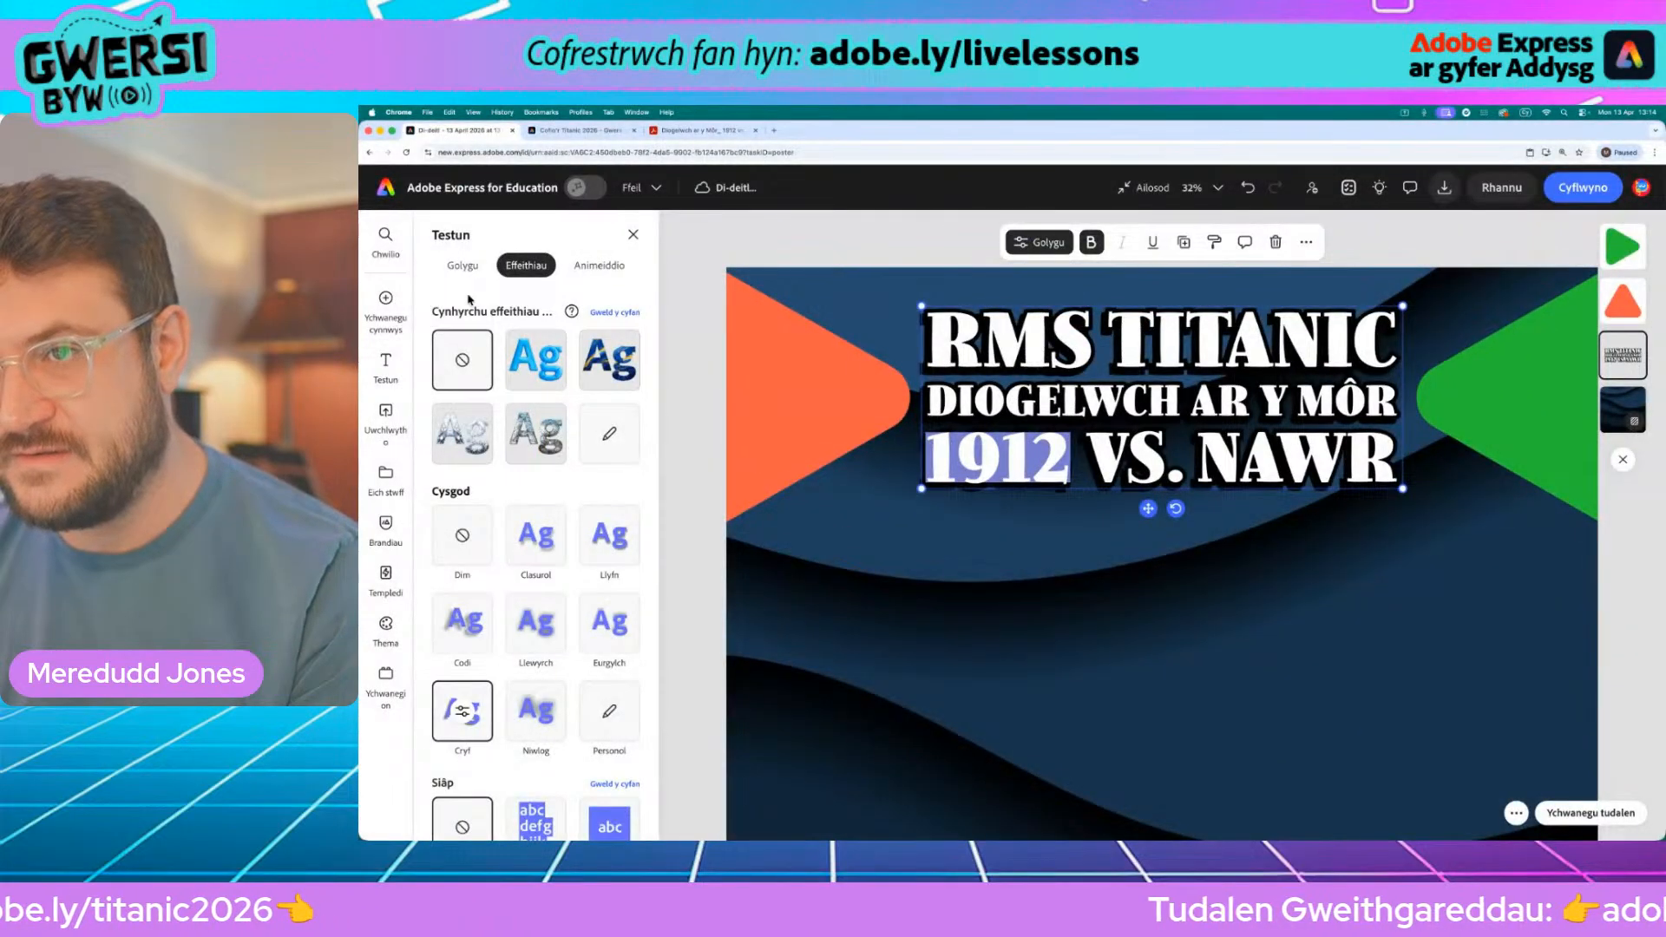
scroll(468, 300, "down", 1)
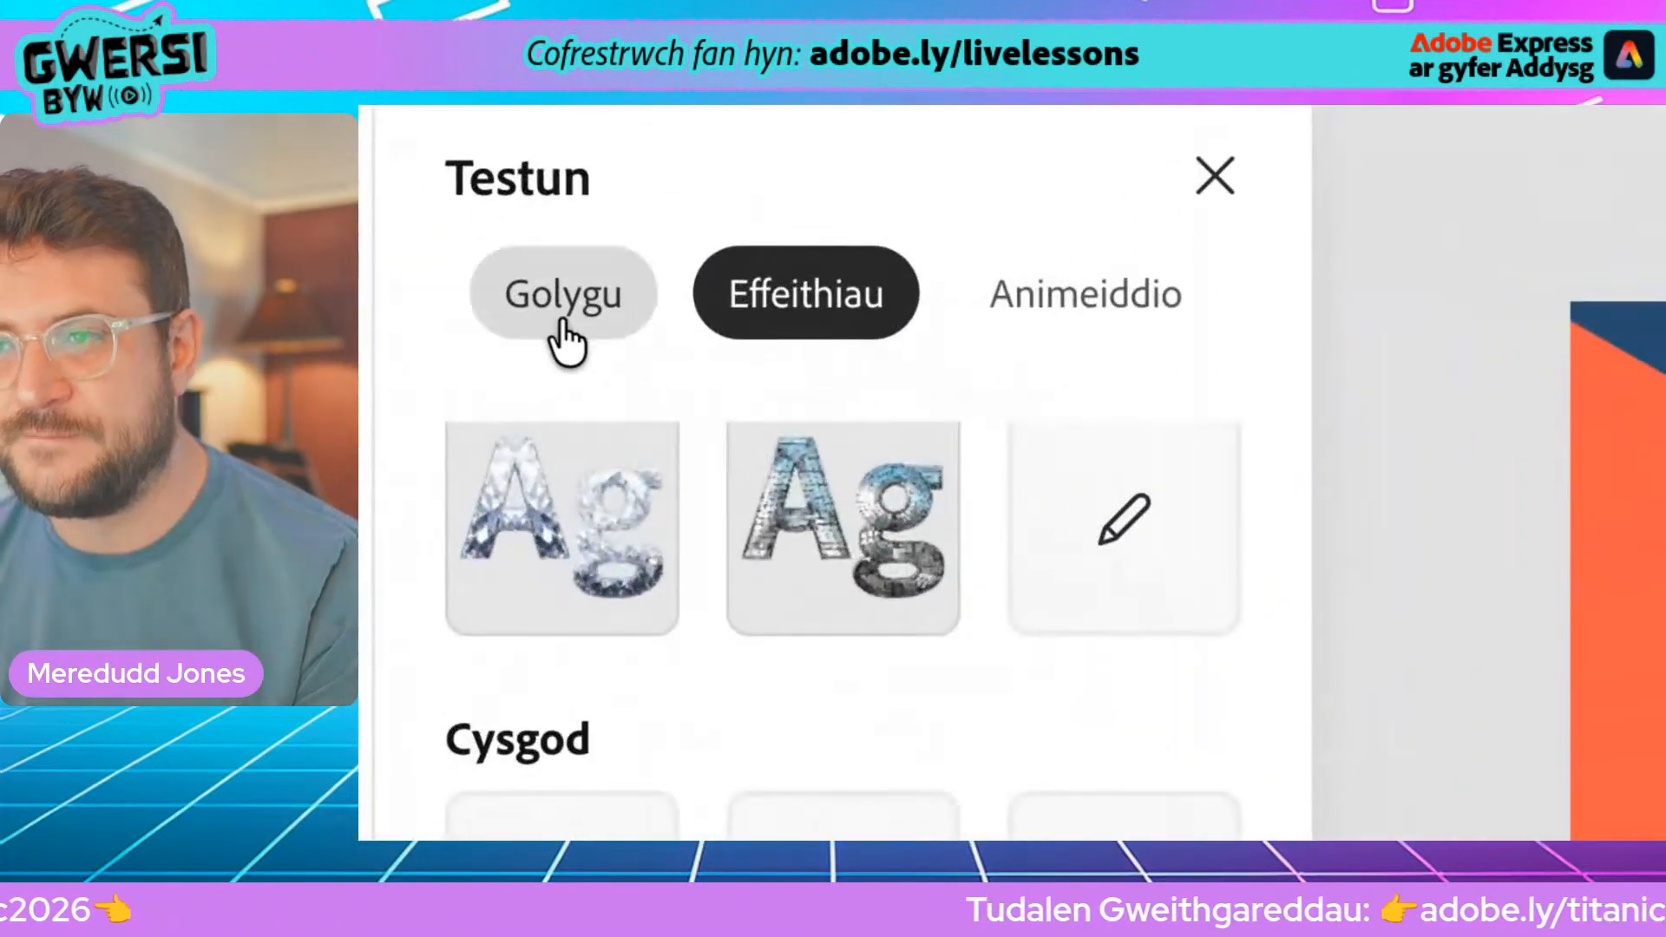
left_click(463, 266)
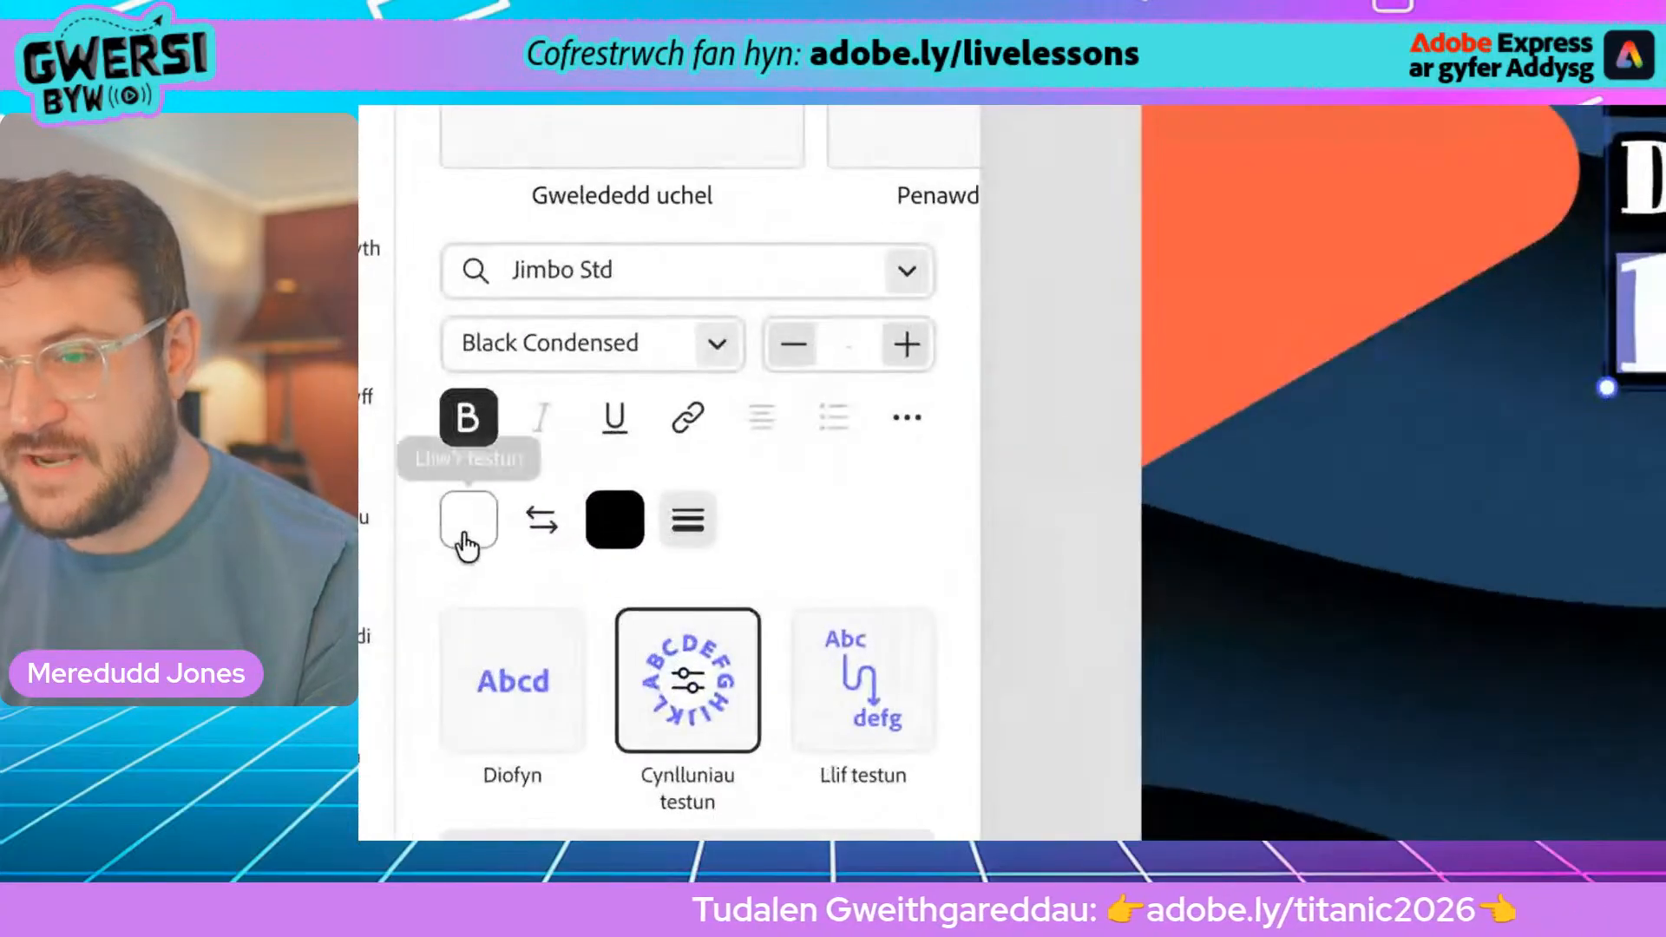
left_click(443, 544)
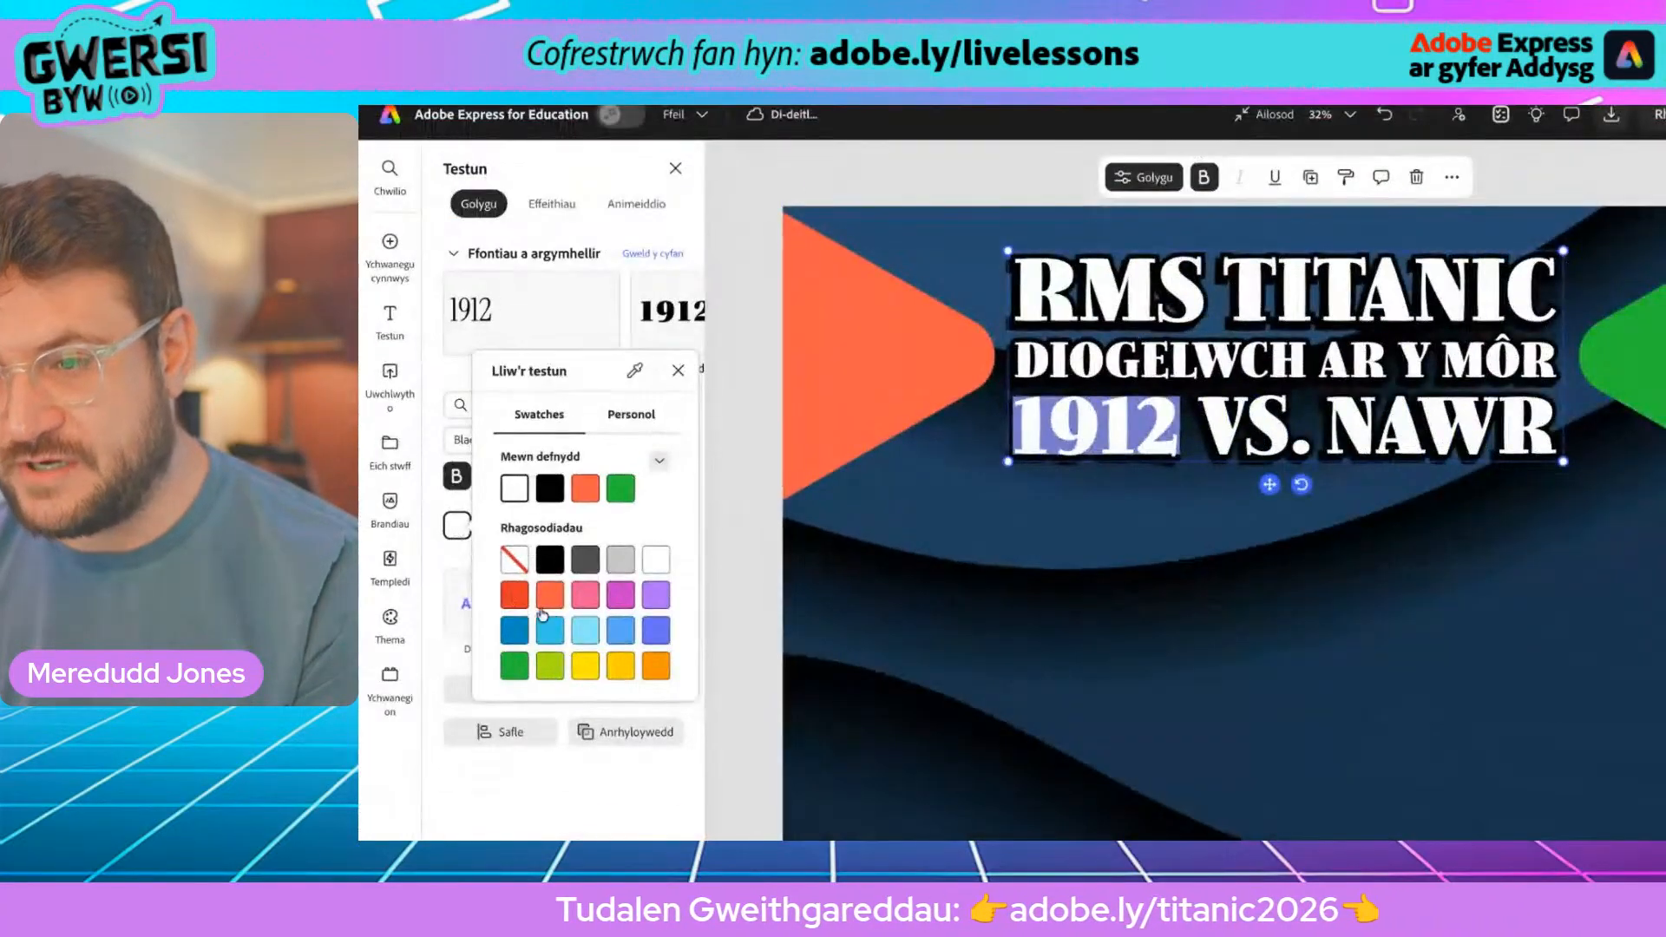
left_click(548, 600)
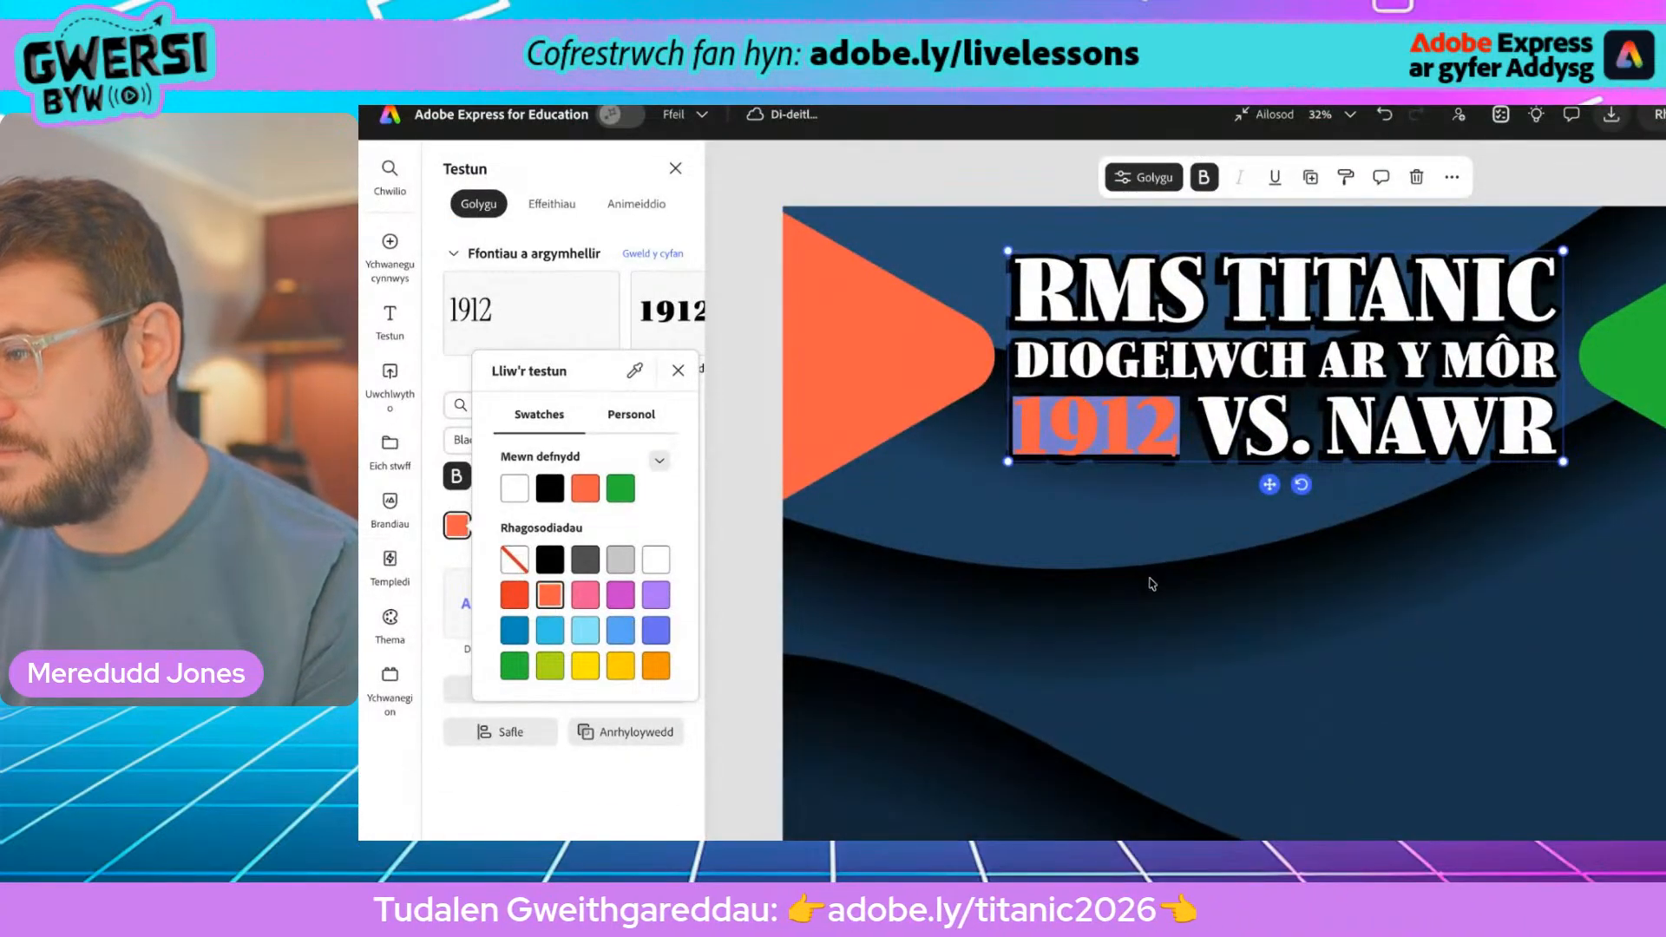
left_click(1213, 610)
left_click(1227, 616)
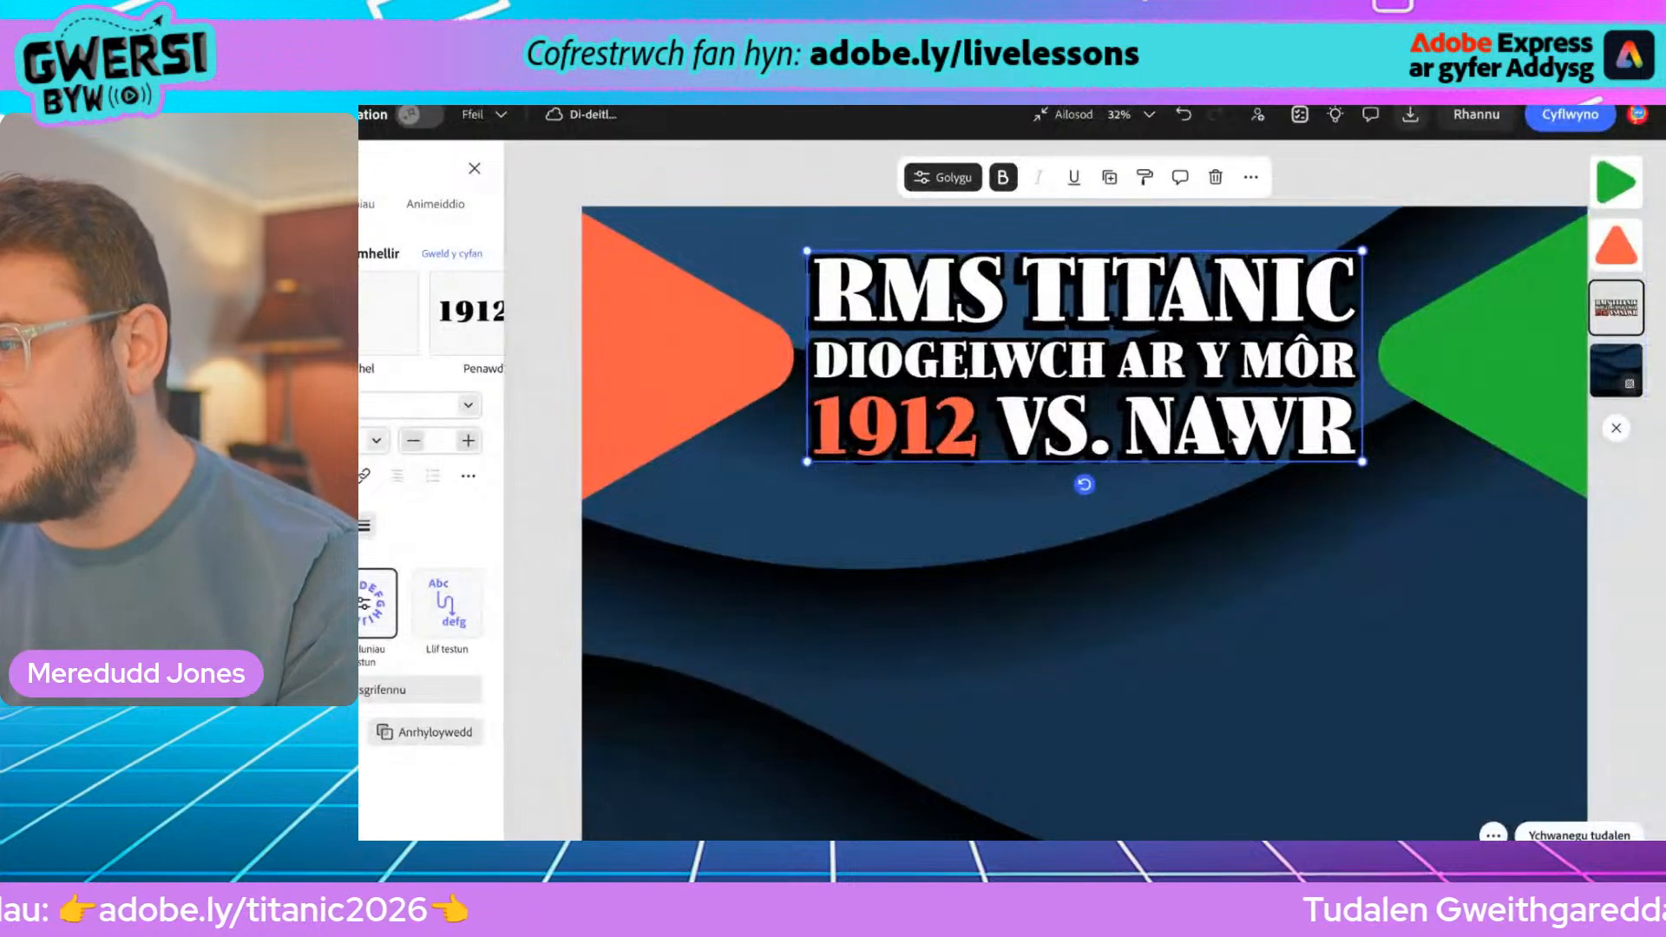
Step: Colour the word "NAWR" in the title with the green already used for the green triangle
left_click_drag(1135, 431, 1184, 432)
key("ctrl+z")
double_click(1230, 422)
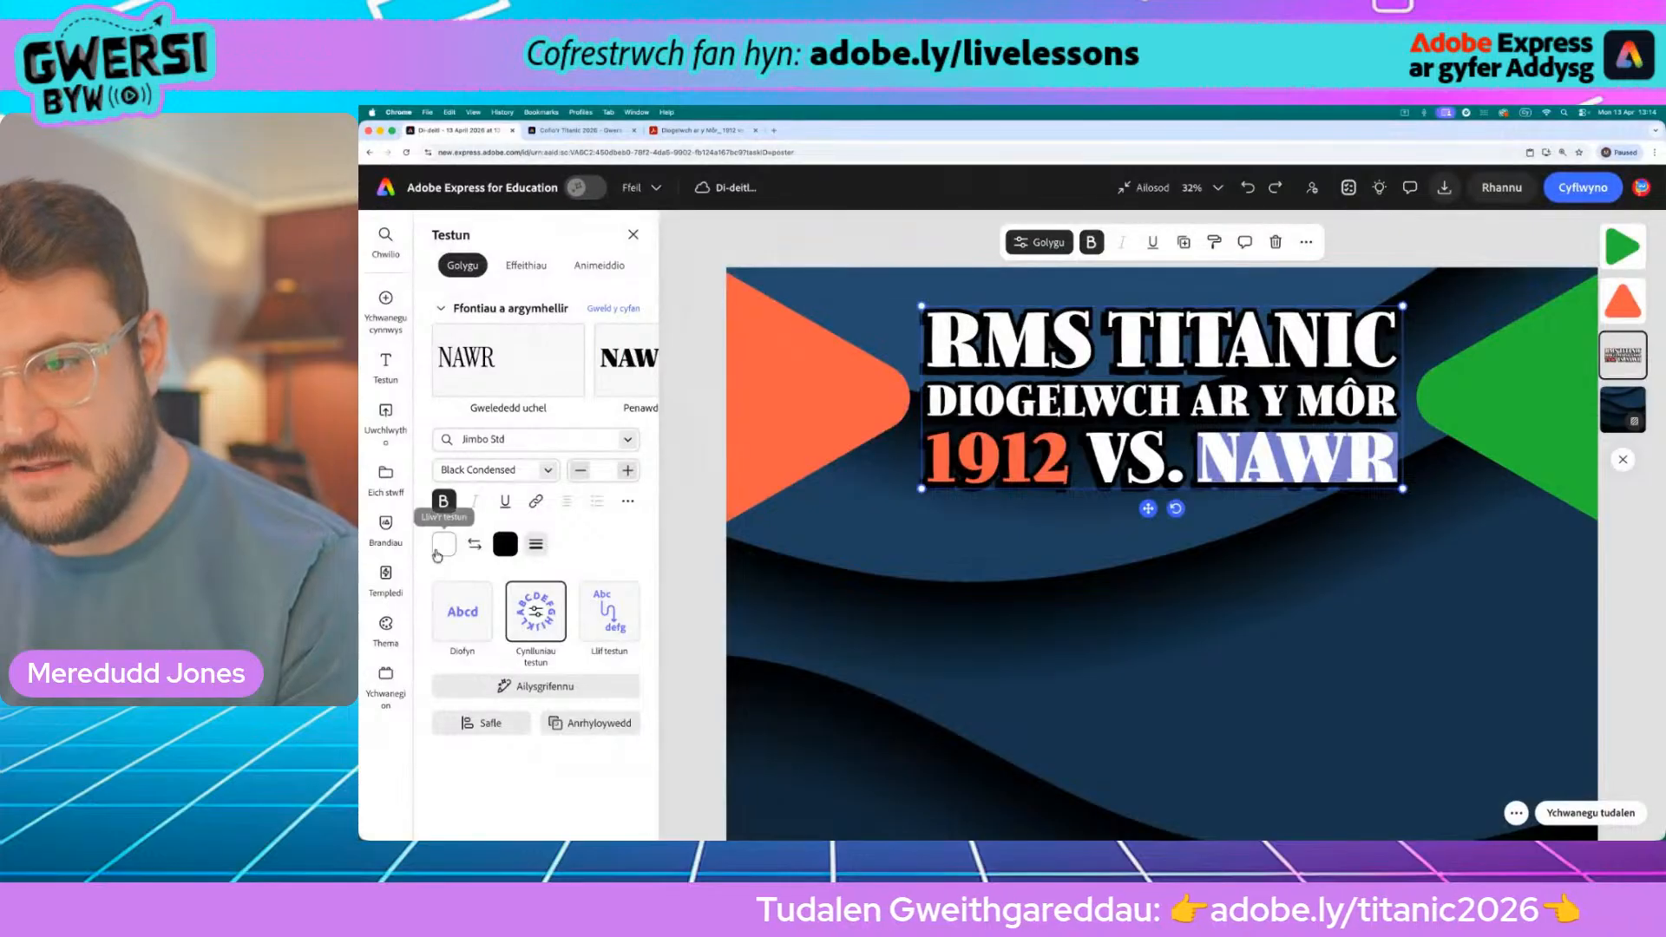
left_click(443, 545)
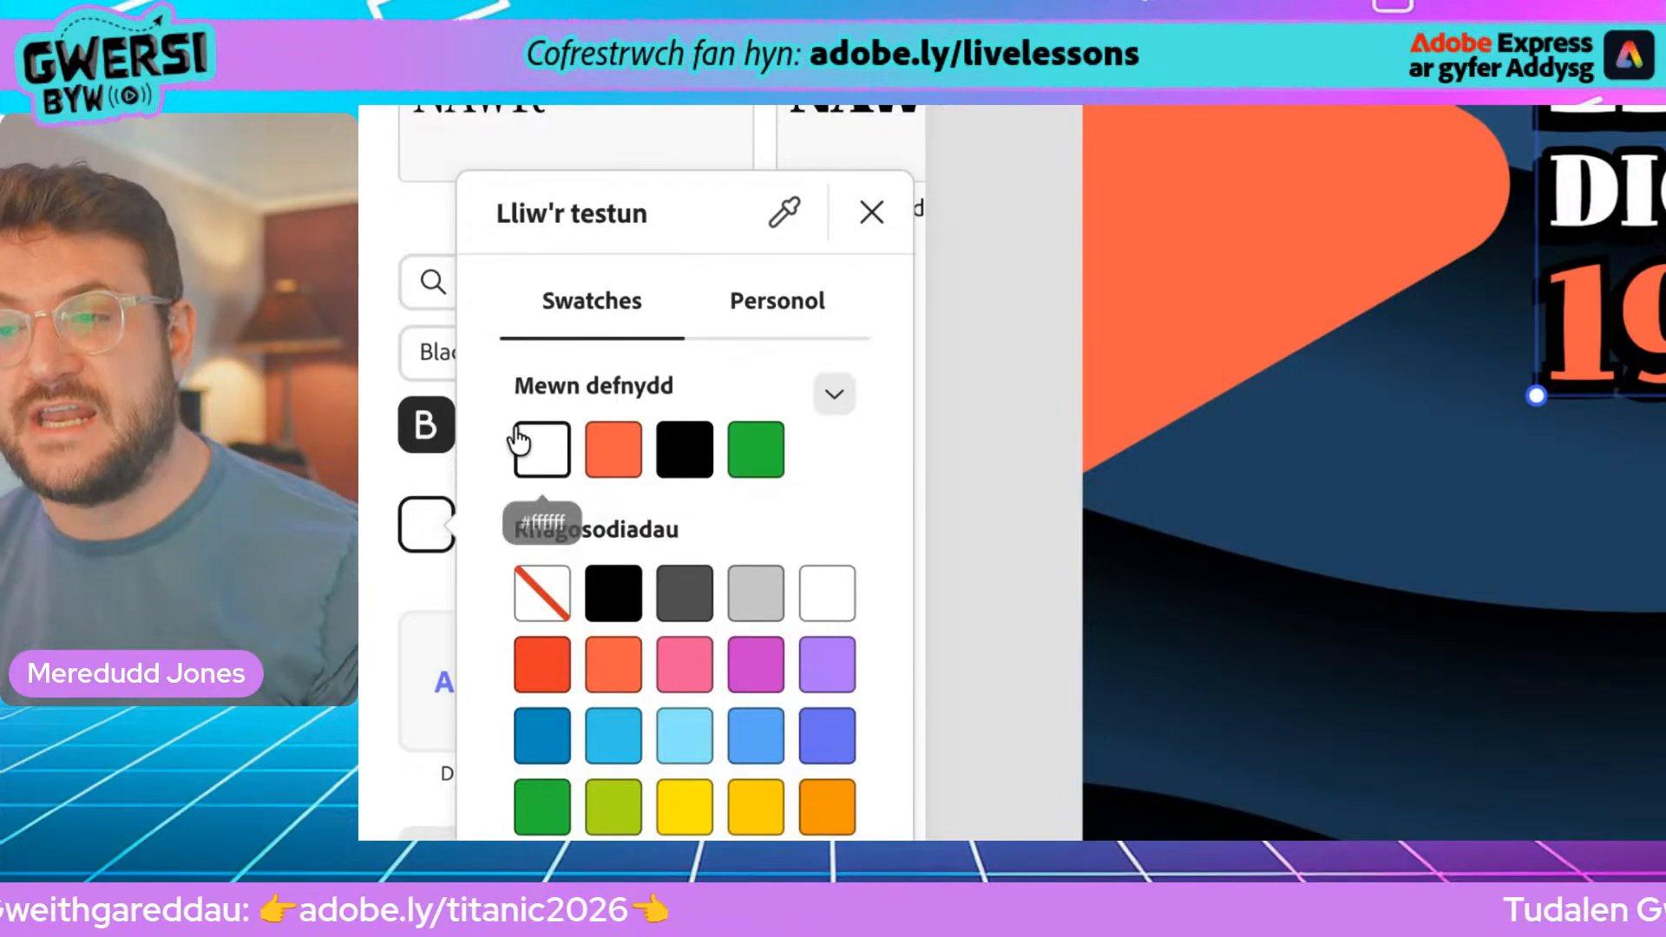
left_click(770, 458)
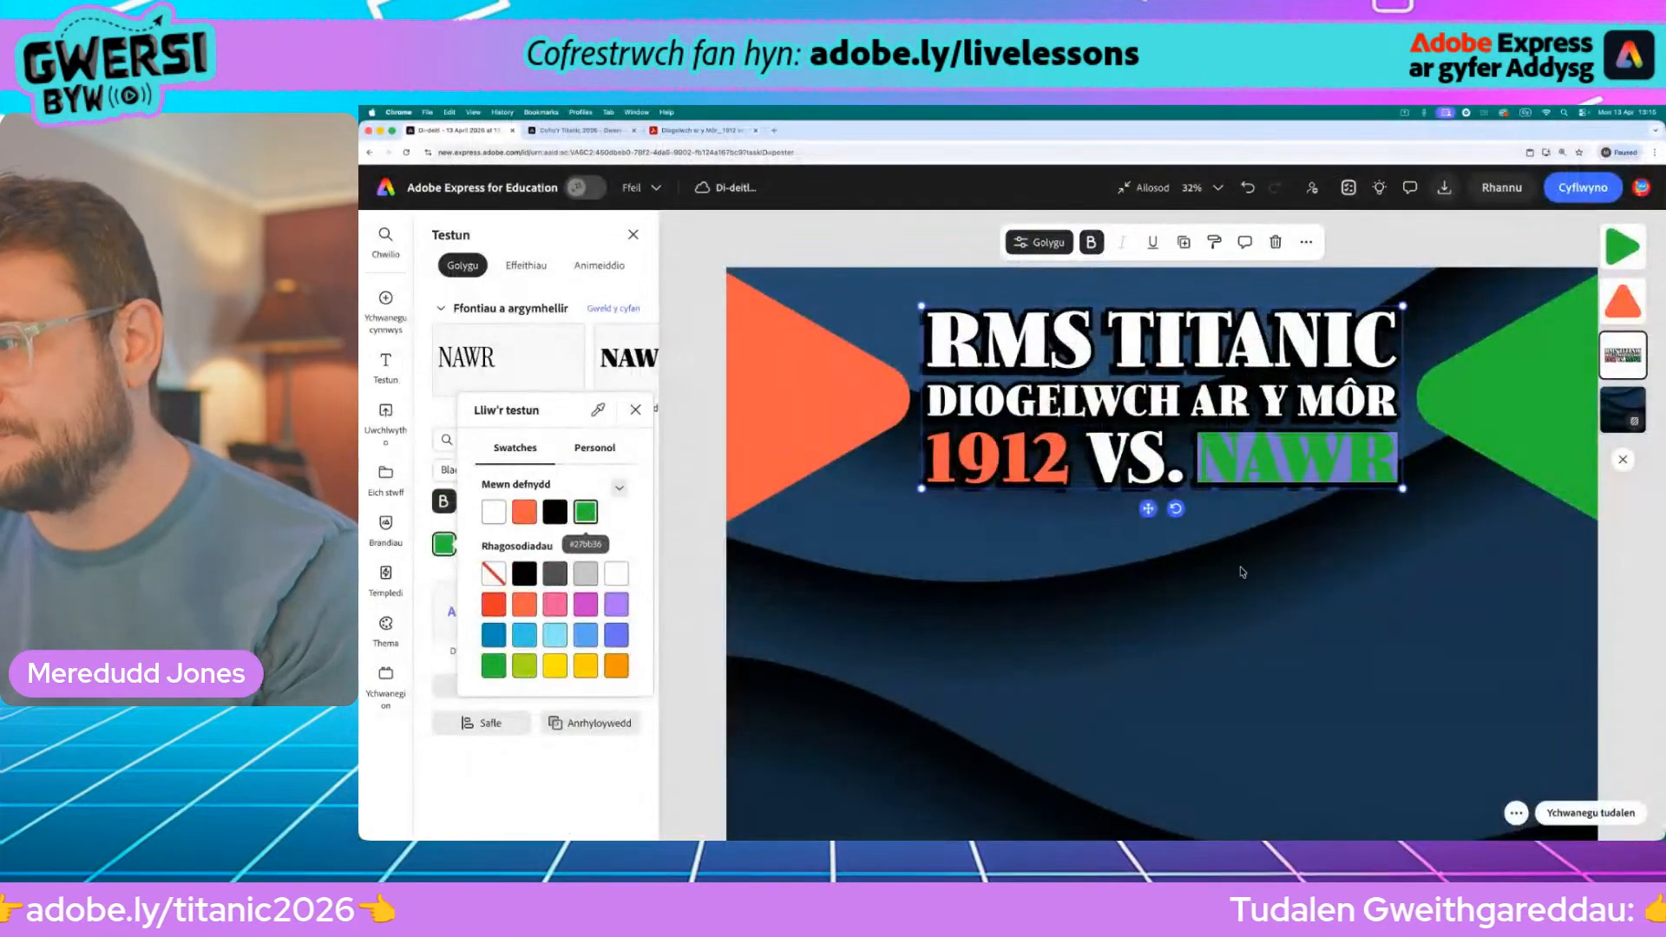
left_click(1275, 580)
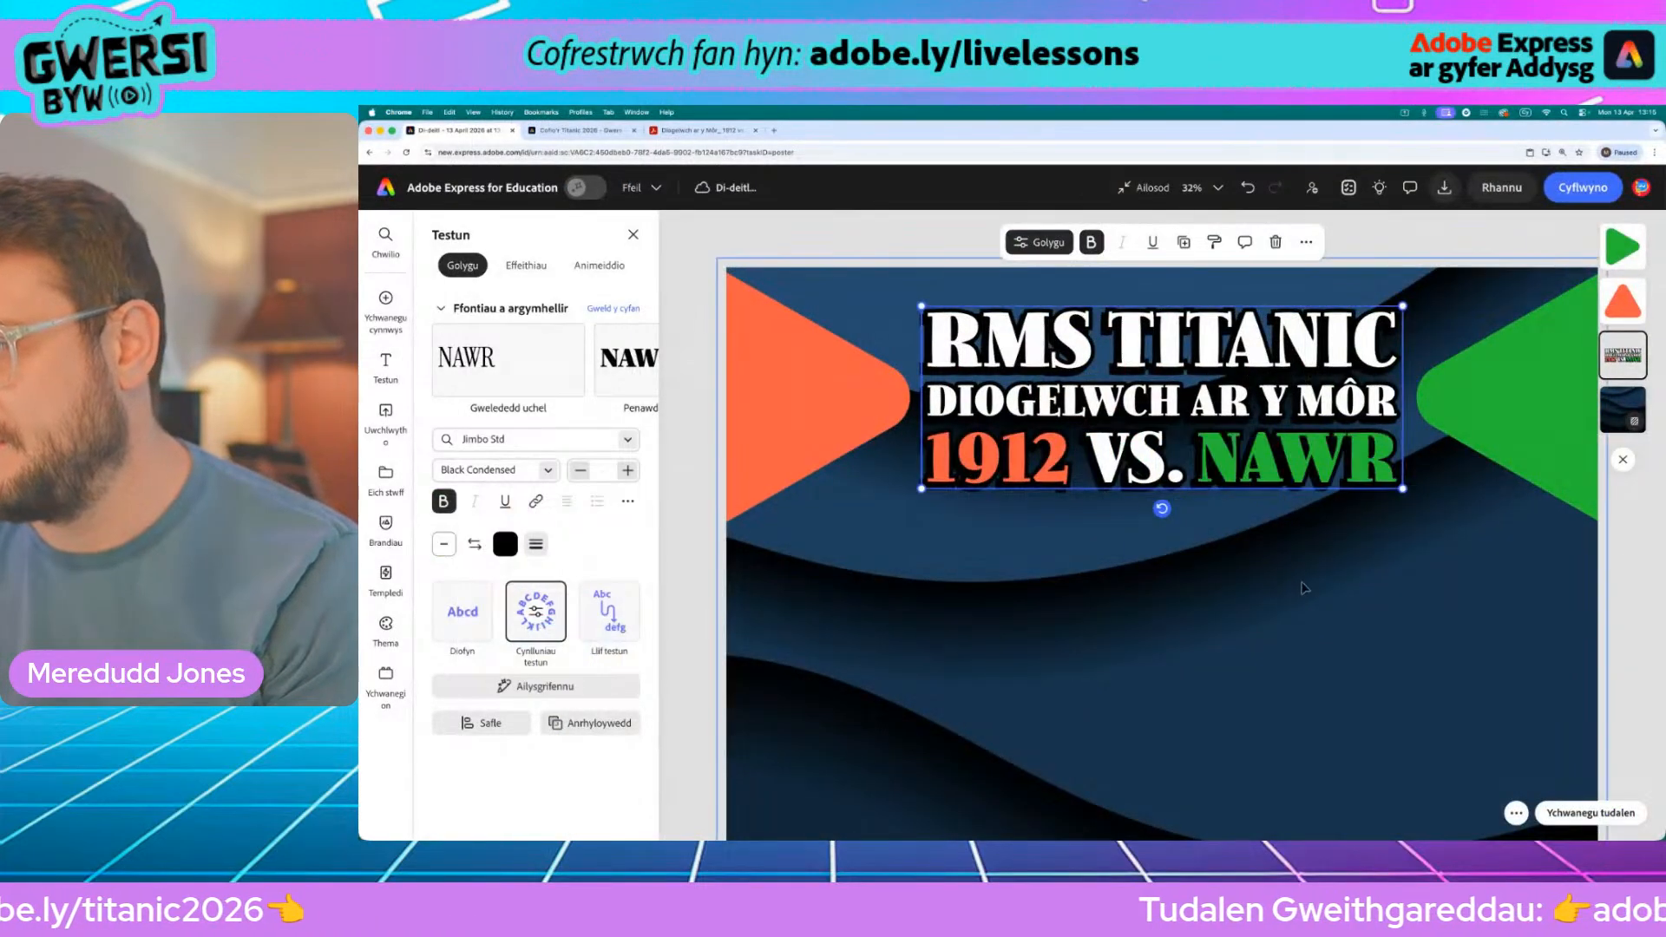
scroll(1301, 589, "down", 6)
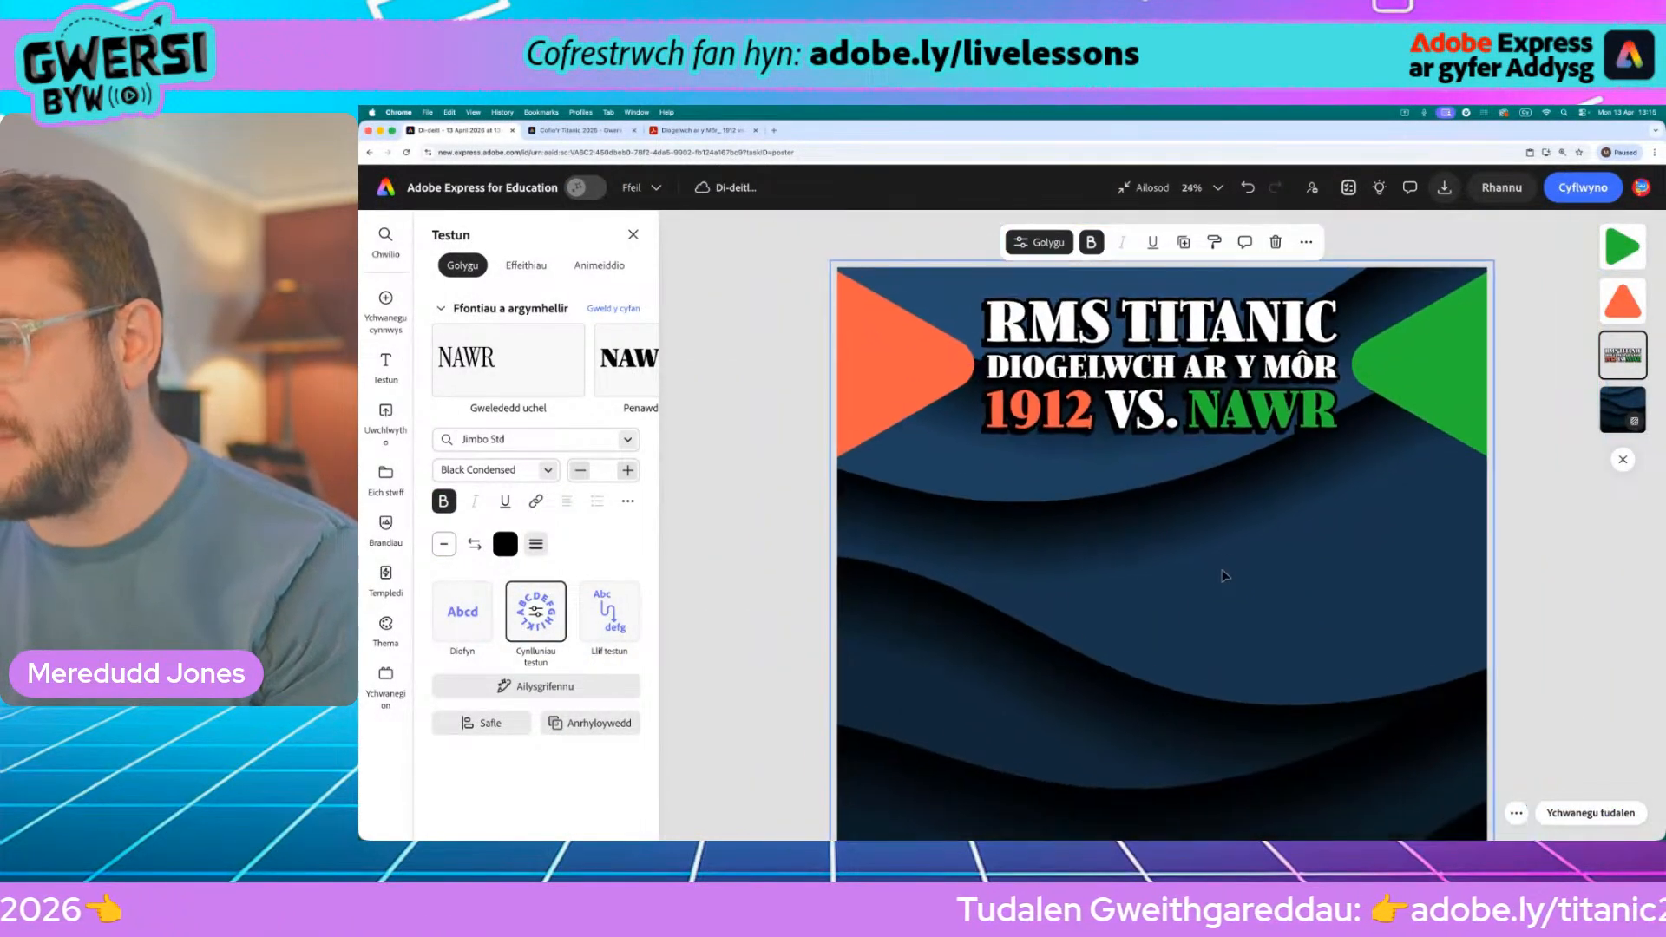
scroll(1223, 574, "down", 1)
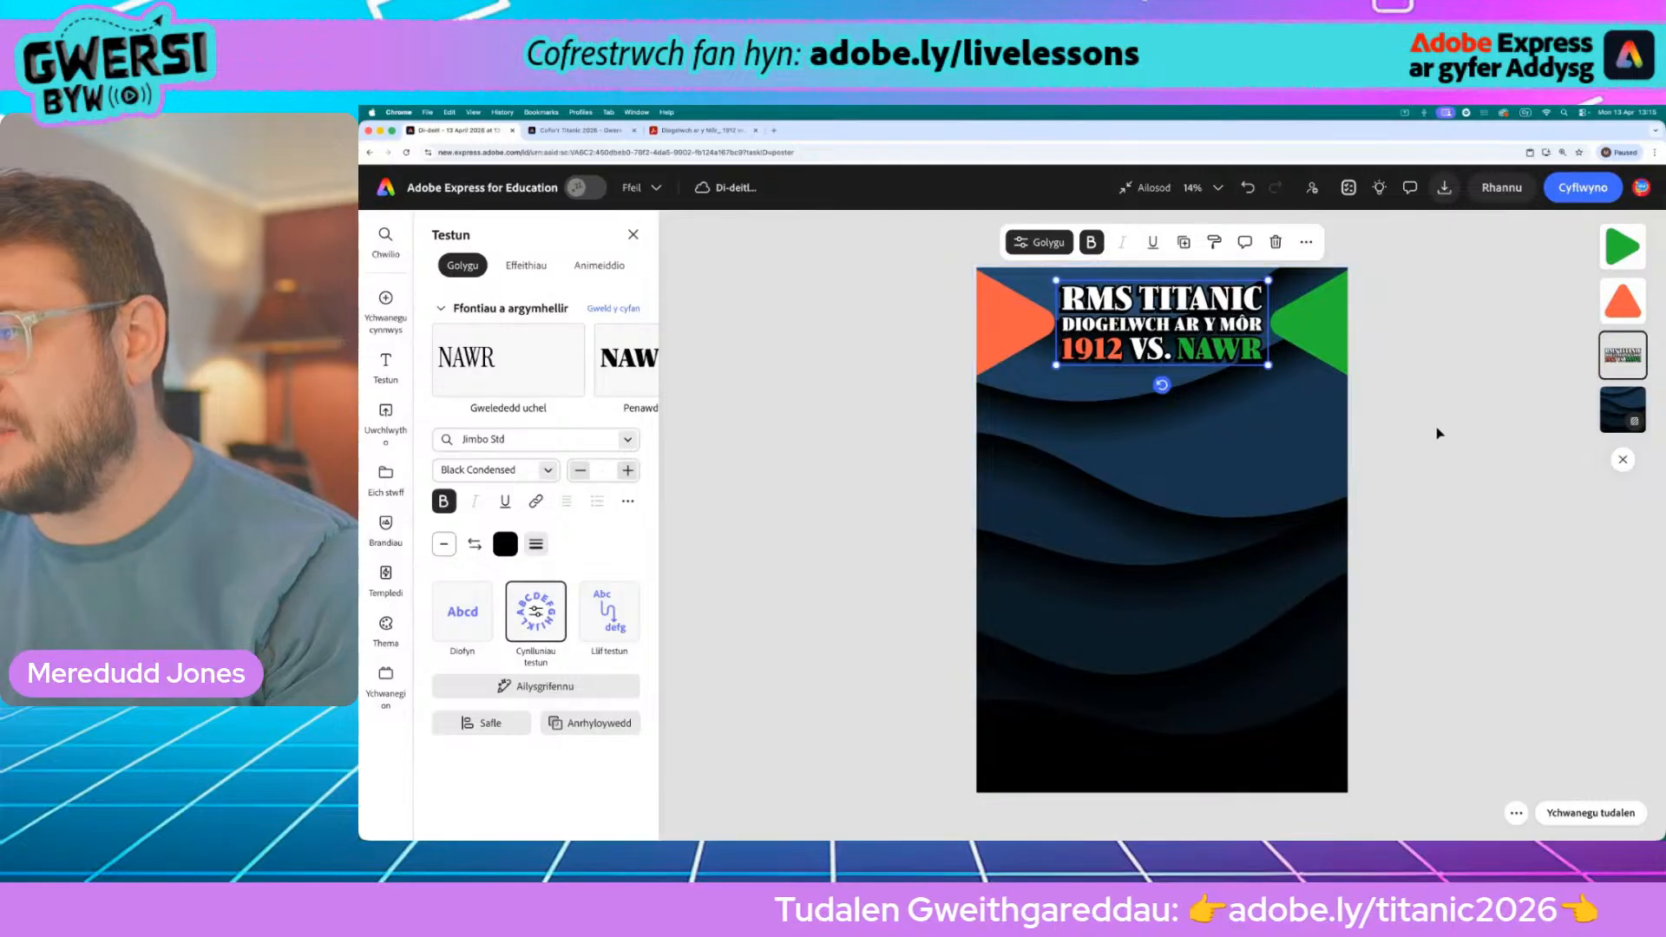
left_click(1435, 466)
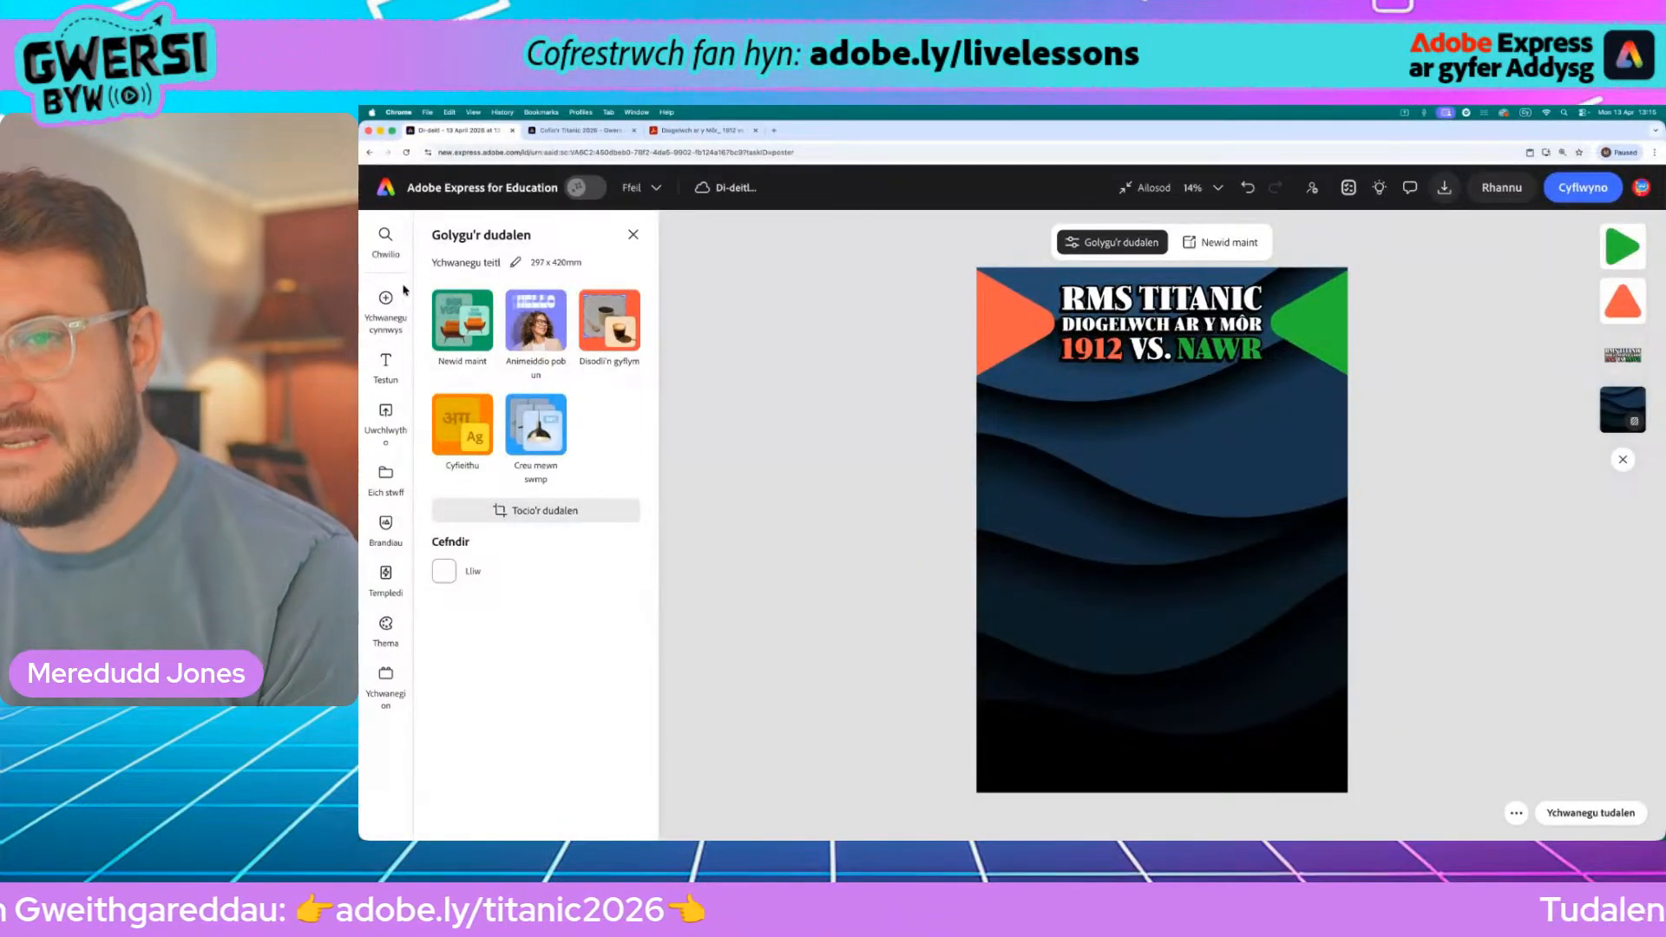
Step: Search the icon collection among the design elements for "life belt"
left_click(385, 300)
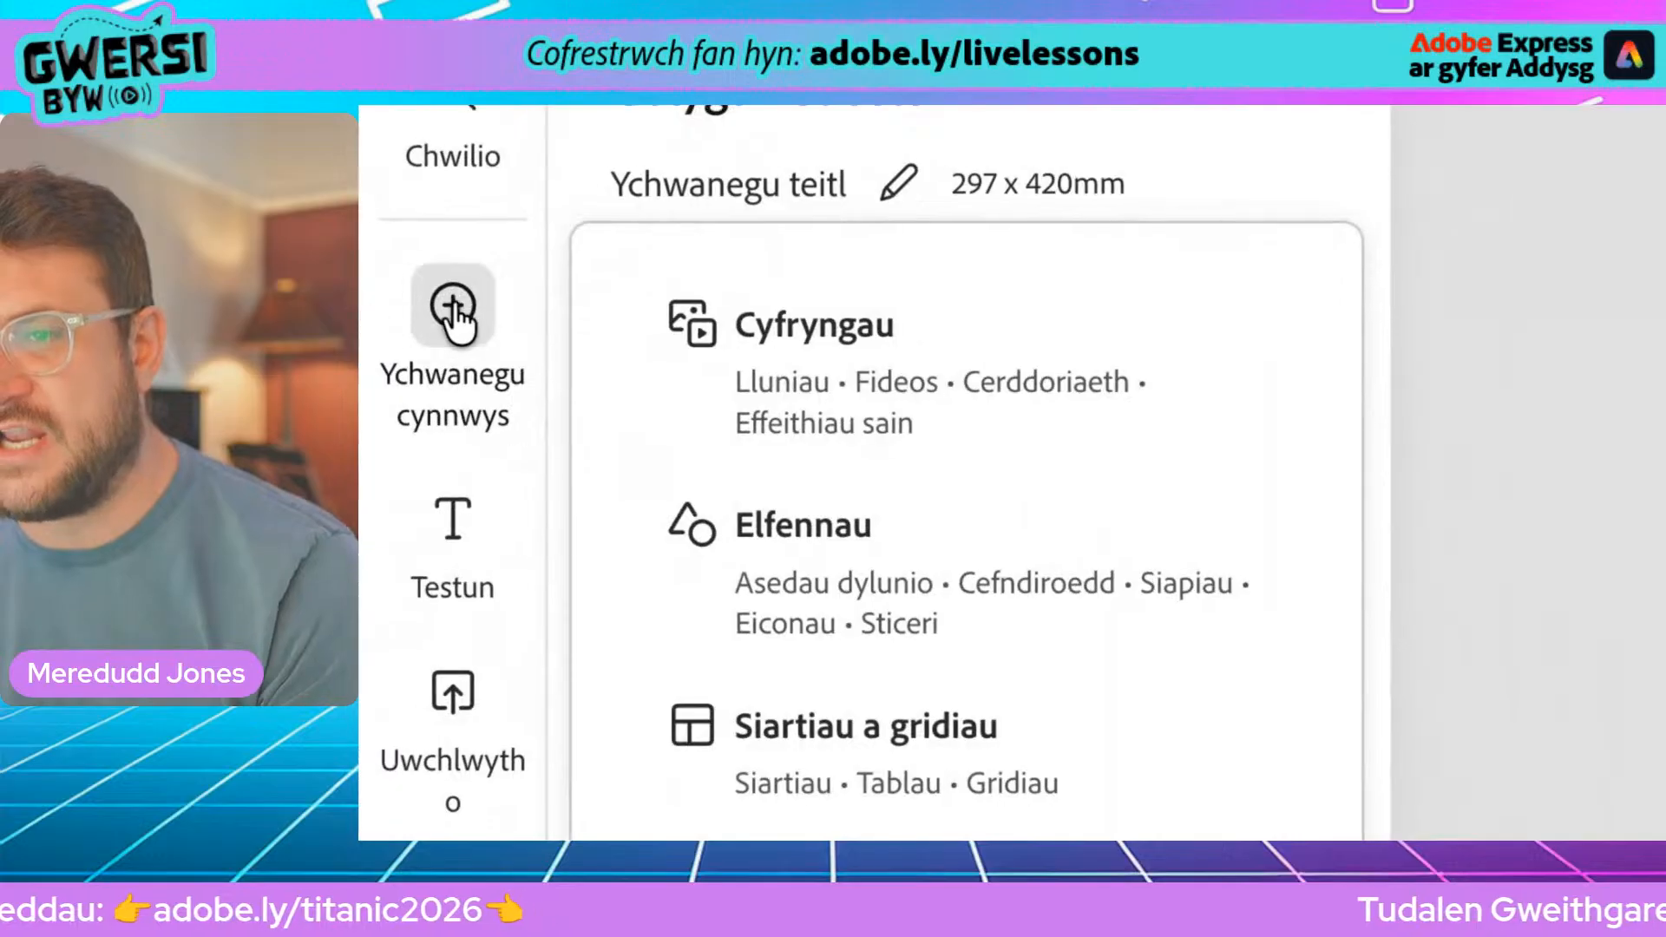
left_click(850, 555)
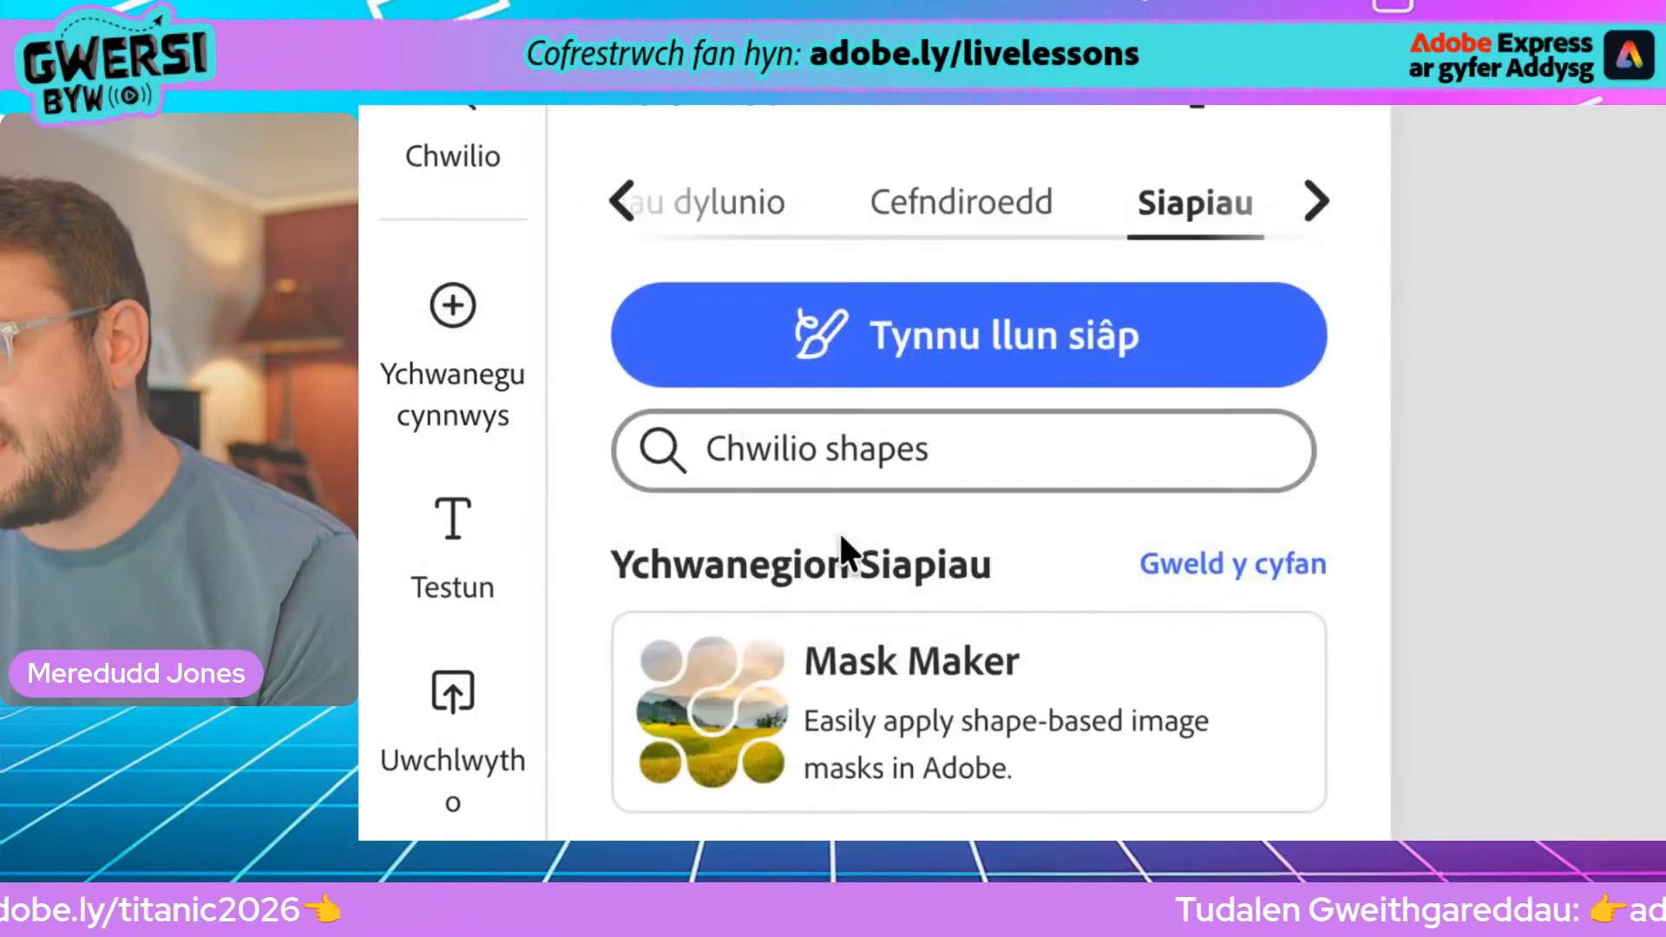
left_click(948, 216)
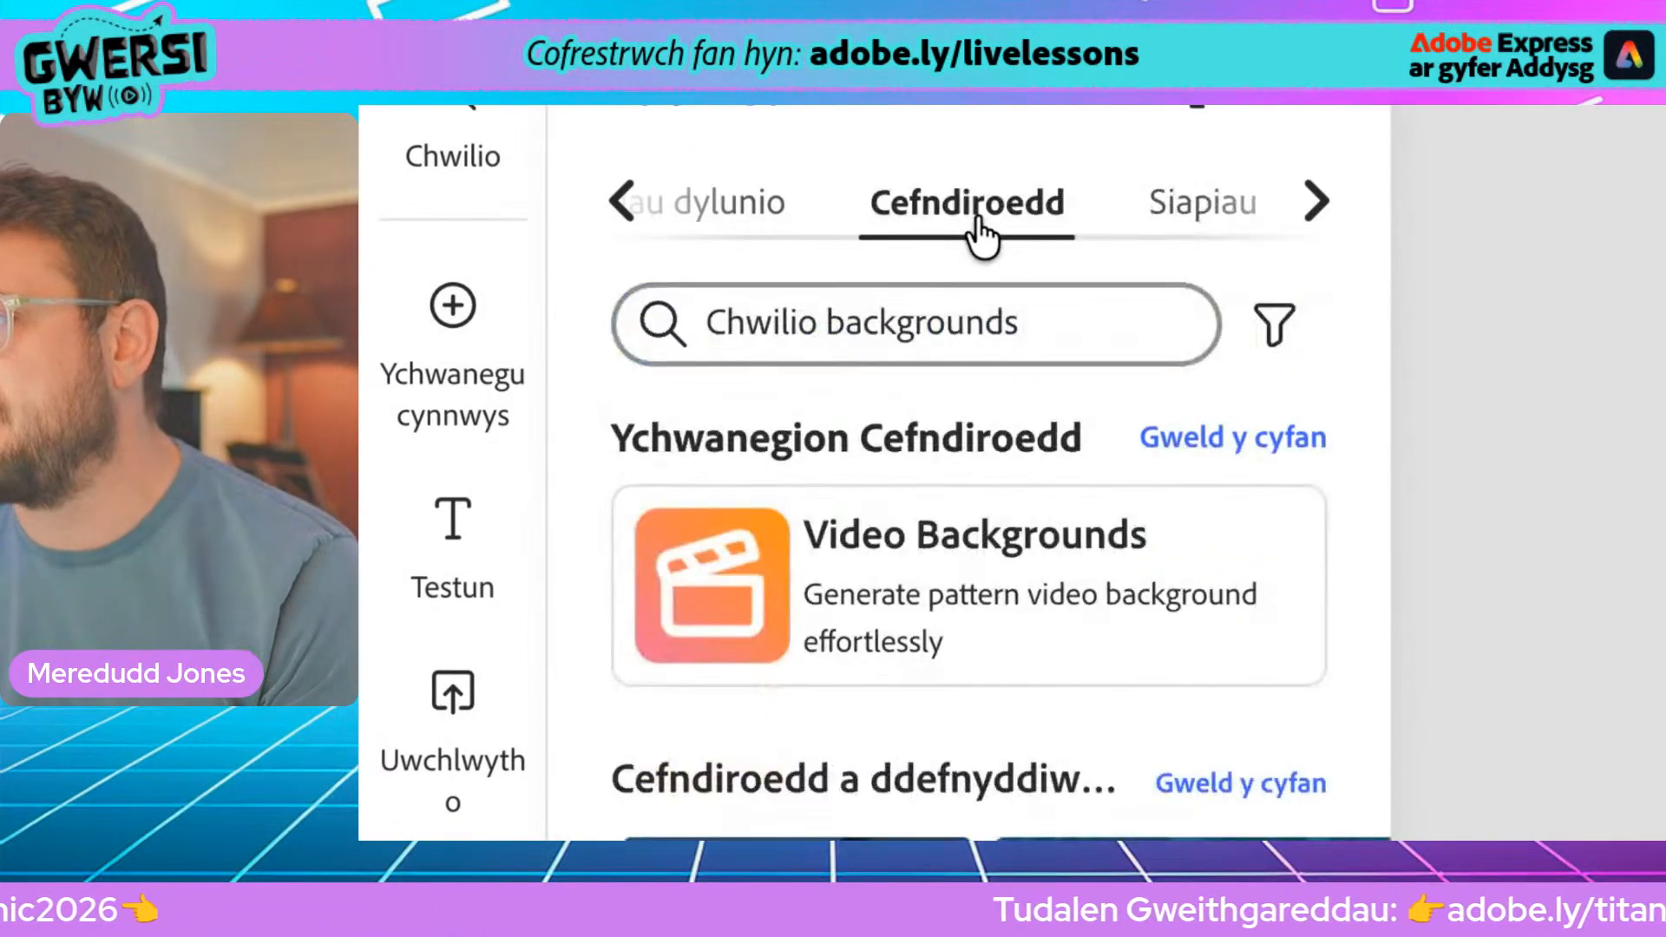
left_click(1244, 206)
left_click(1317, 202)
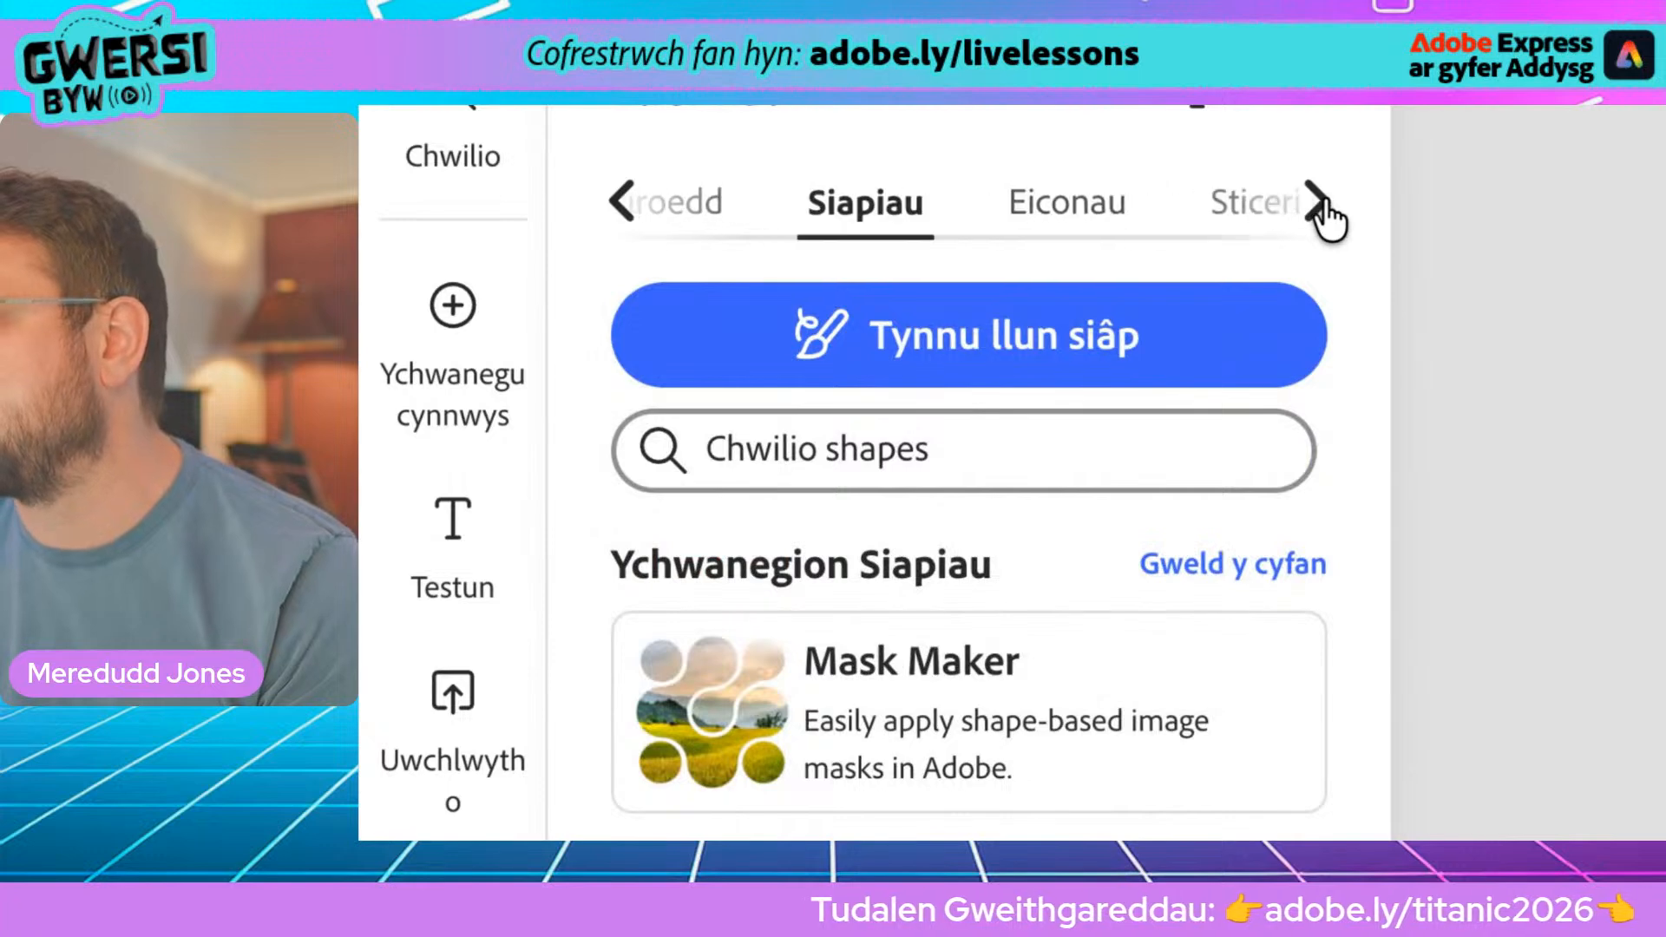
left_click(1051, 227)
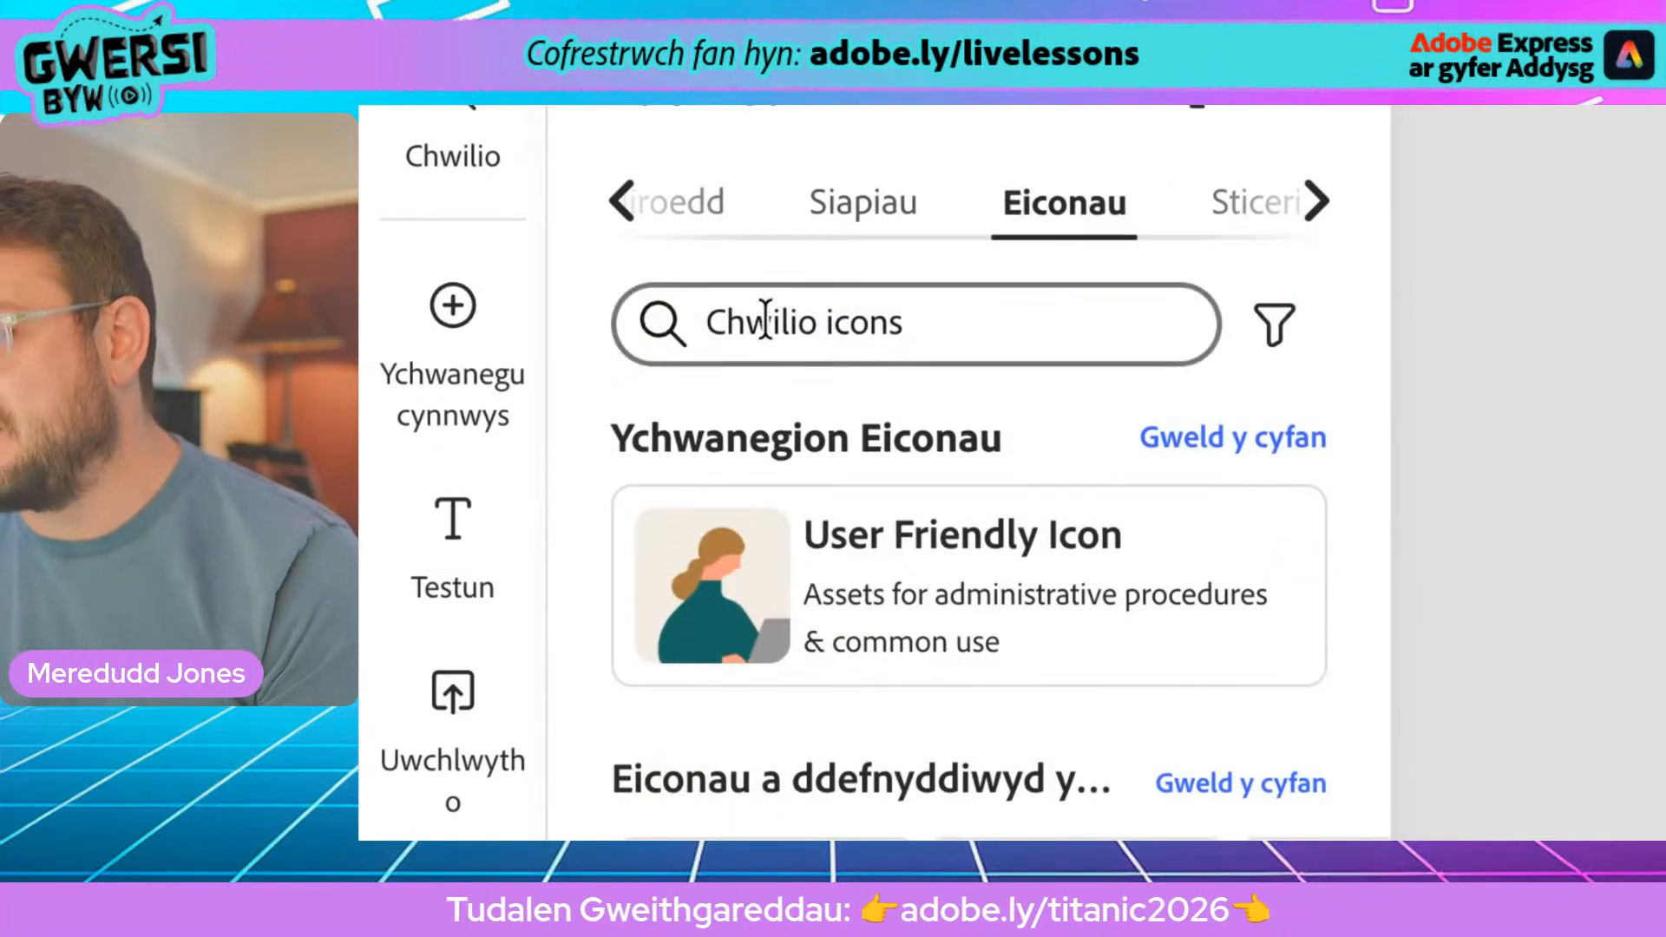
left_click(792, 324)
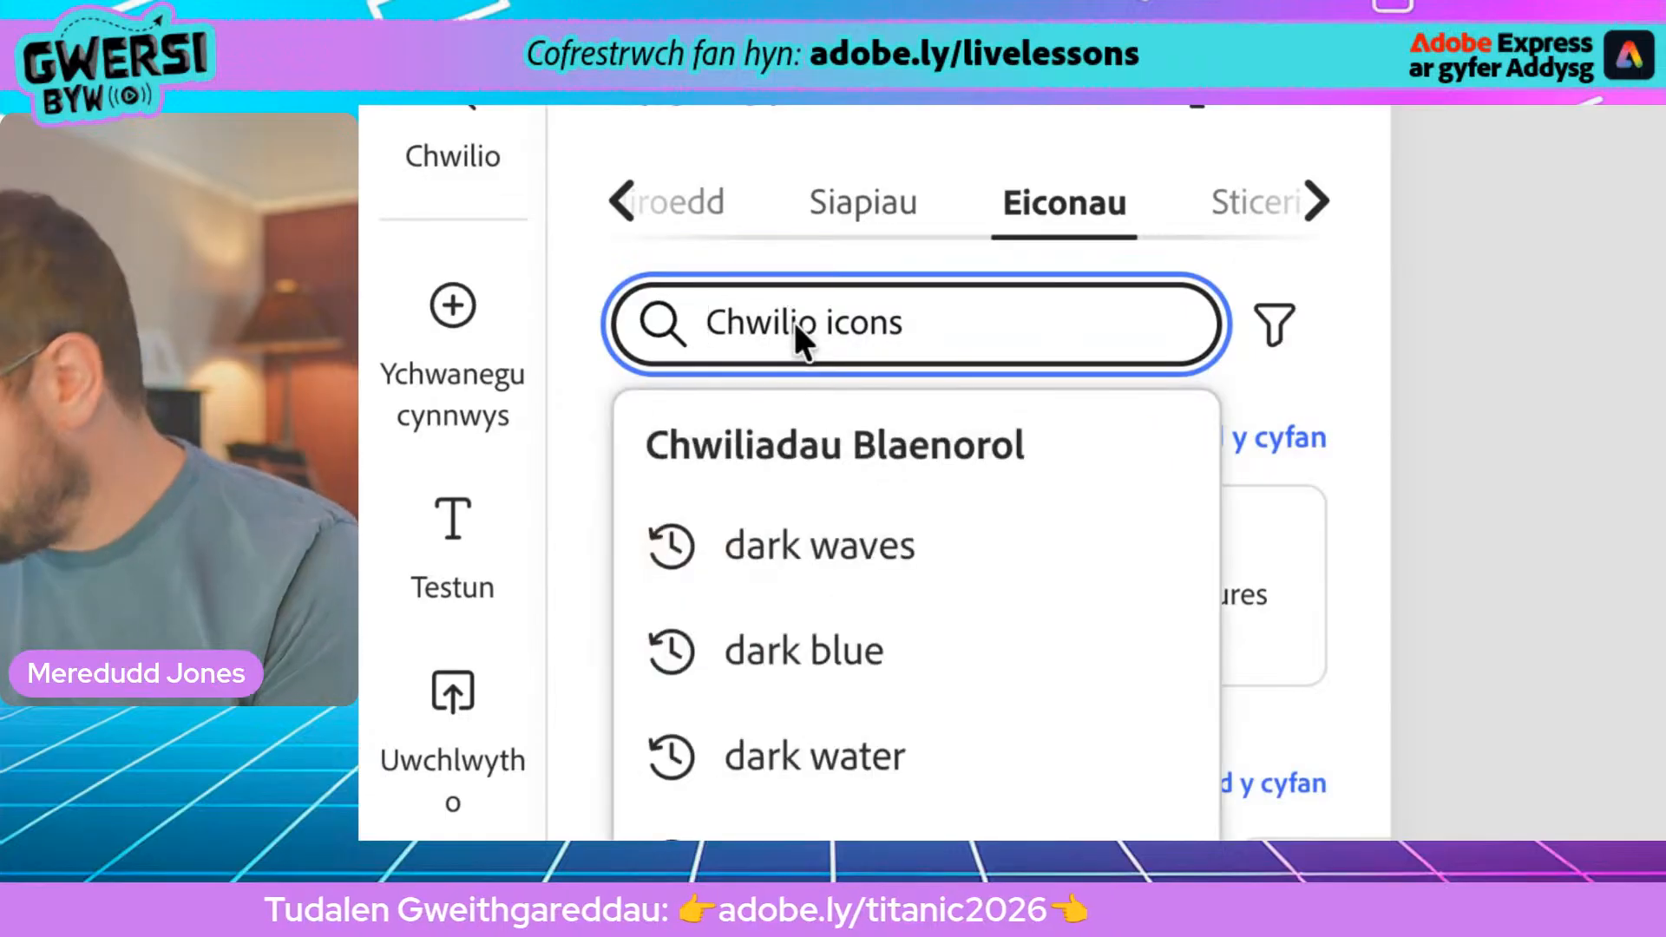
type("life be")
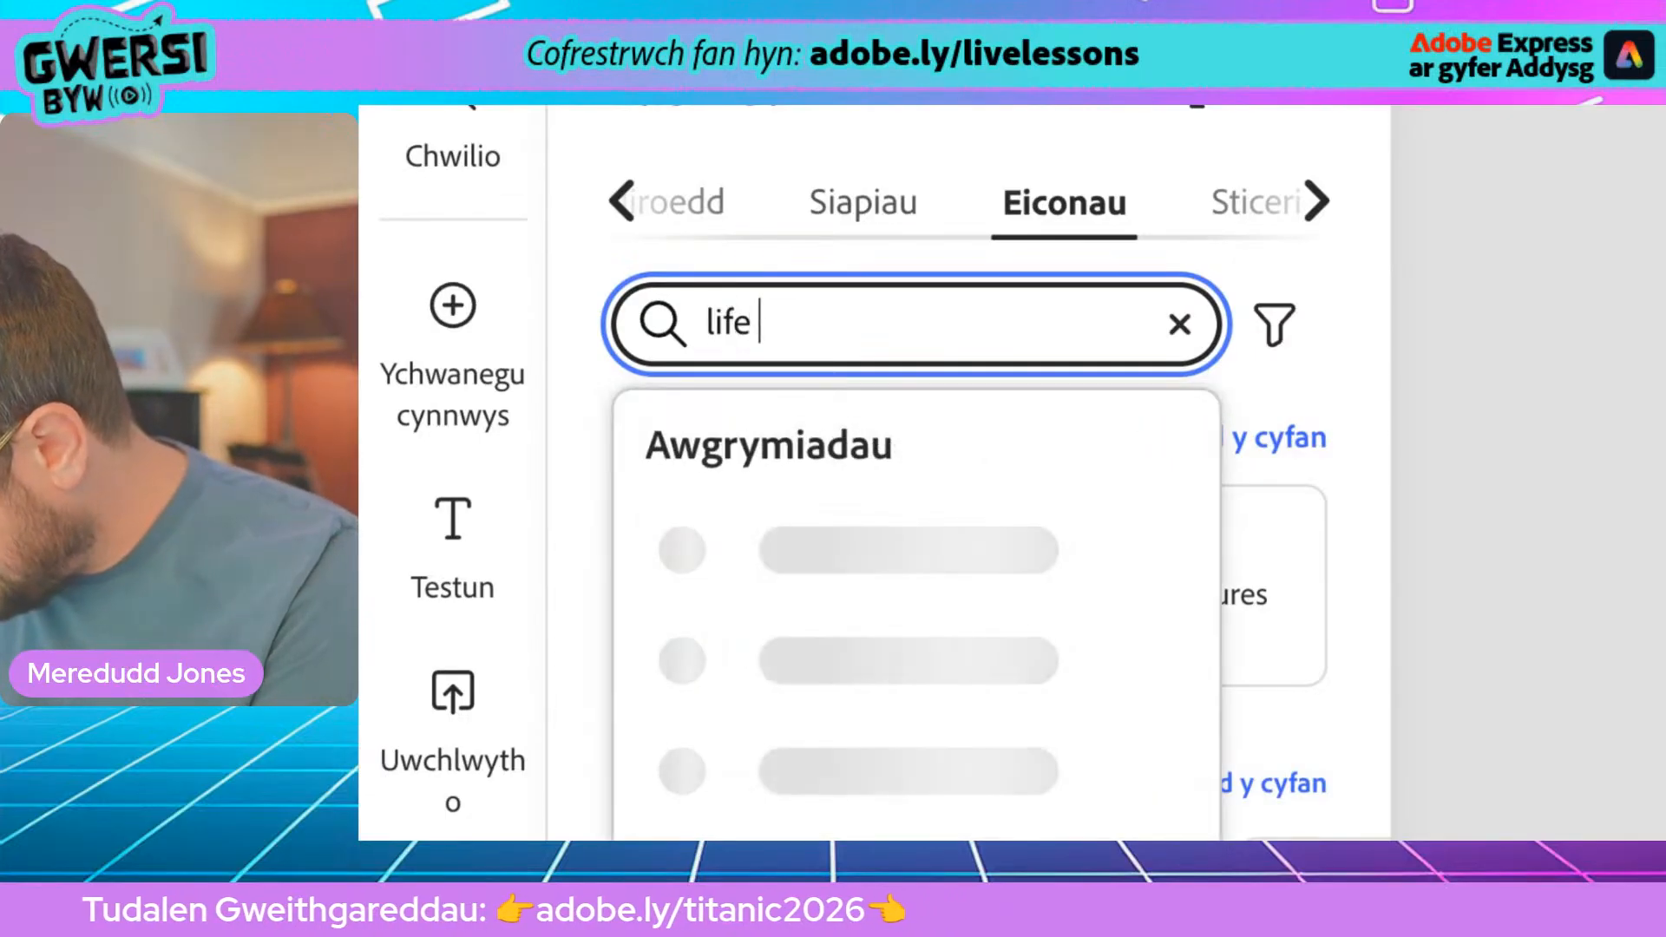
type("lt")
key("Return")
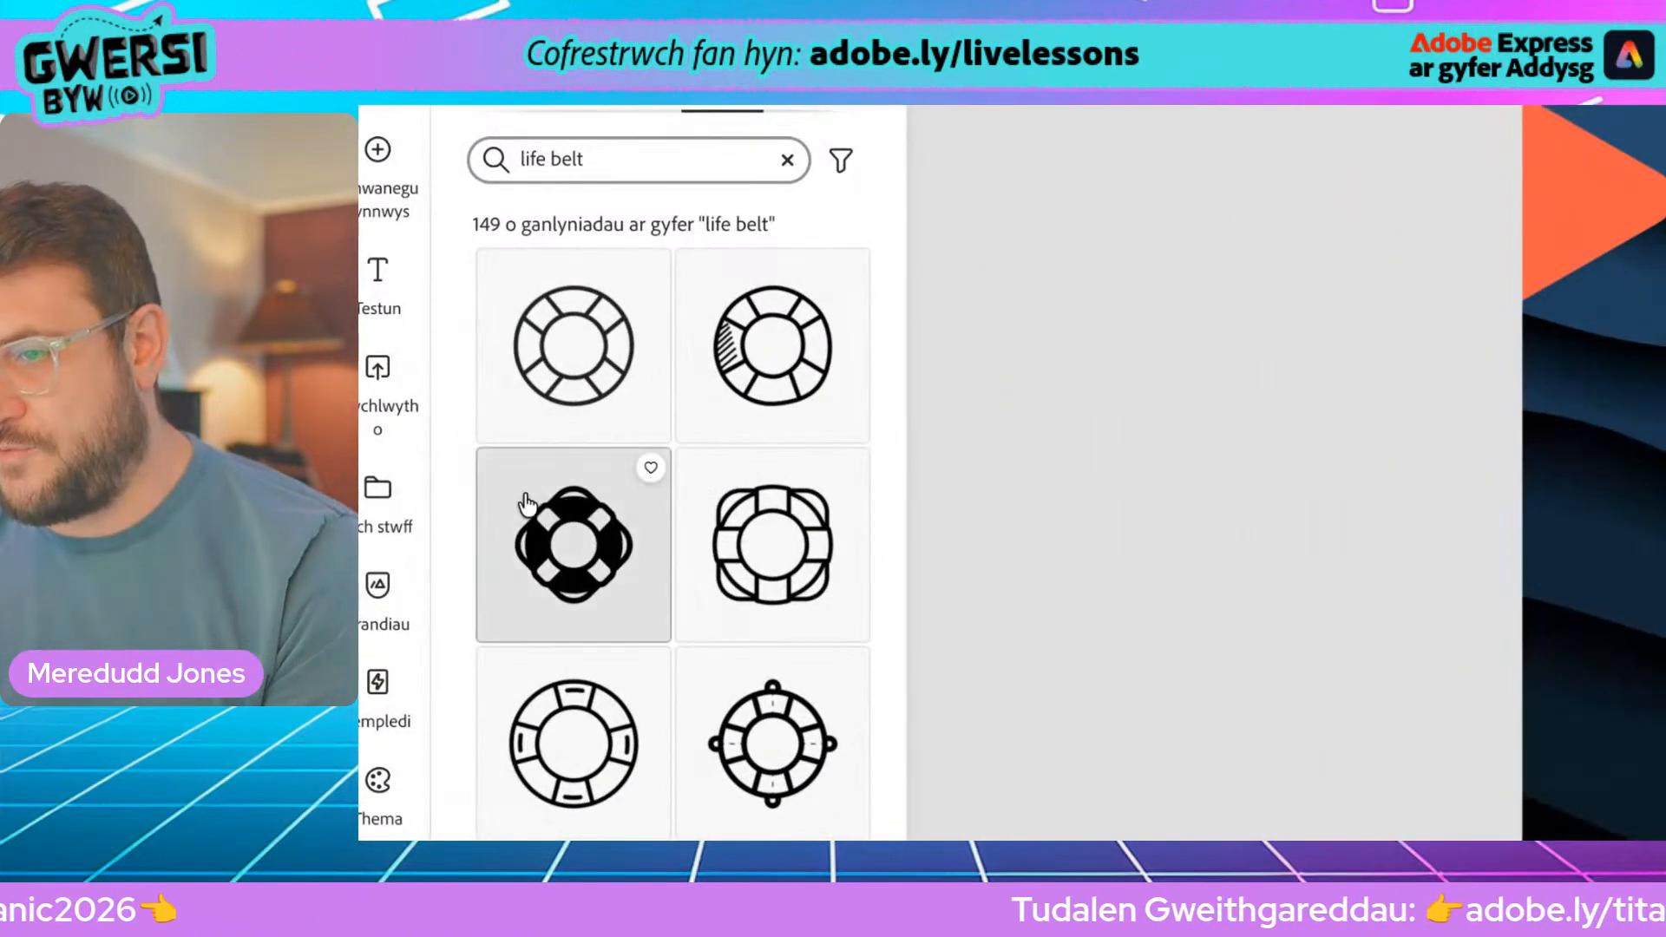
Step: Add the solid black lifebelt icon with four light bands to the poster and move it toward the upper right area
scroll(536, 495, "down", 10)
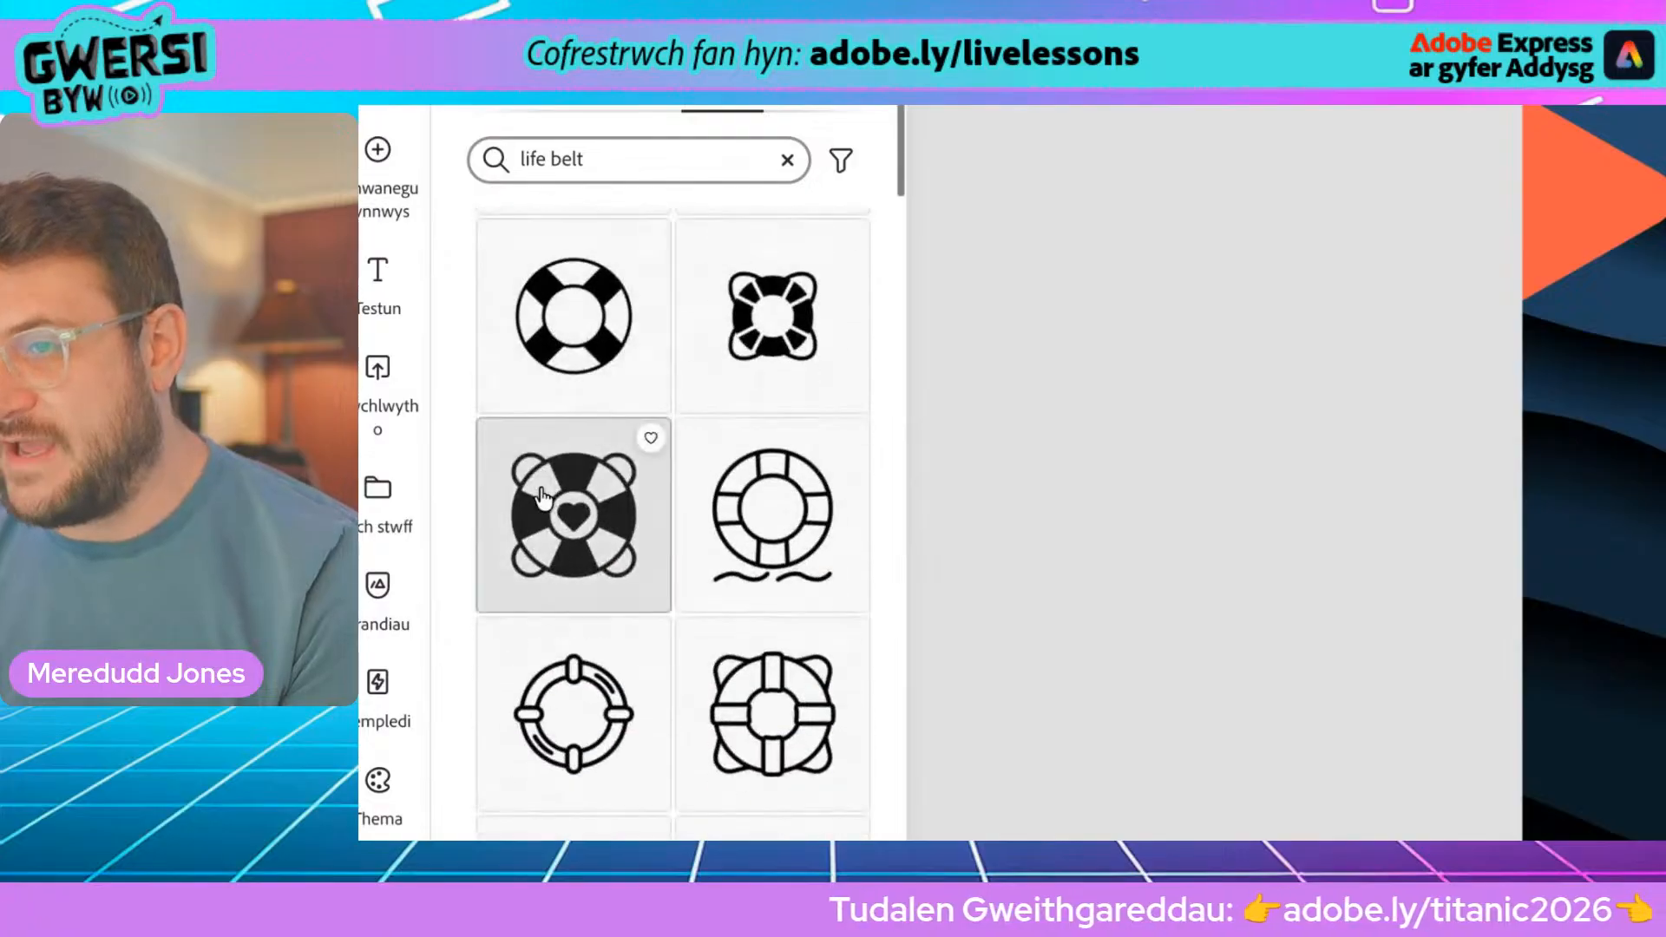
scroll(541, 497, "up", 10)
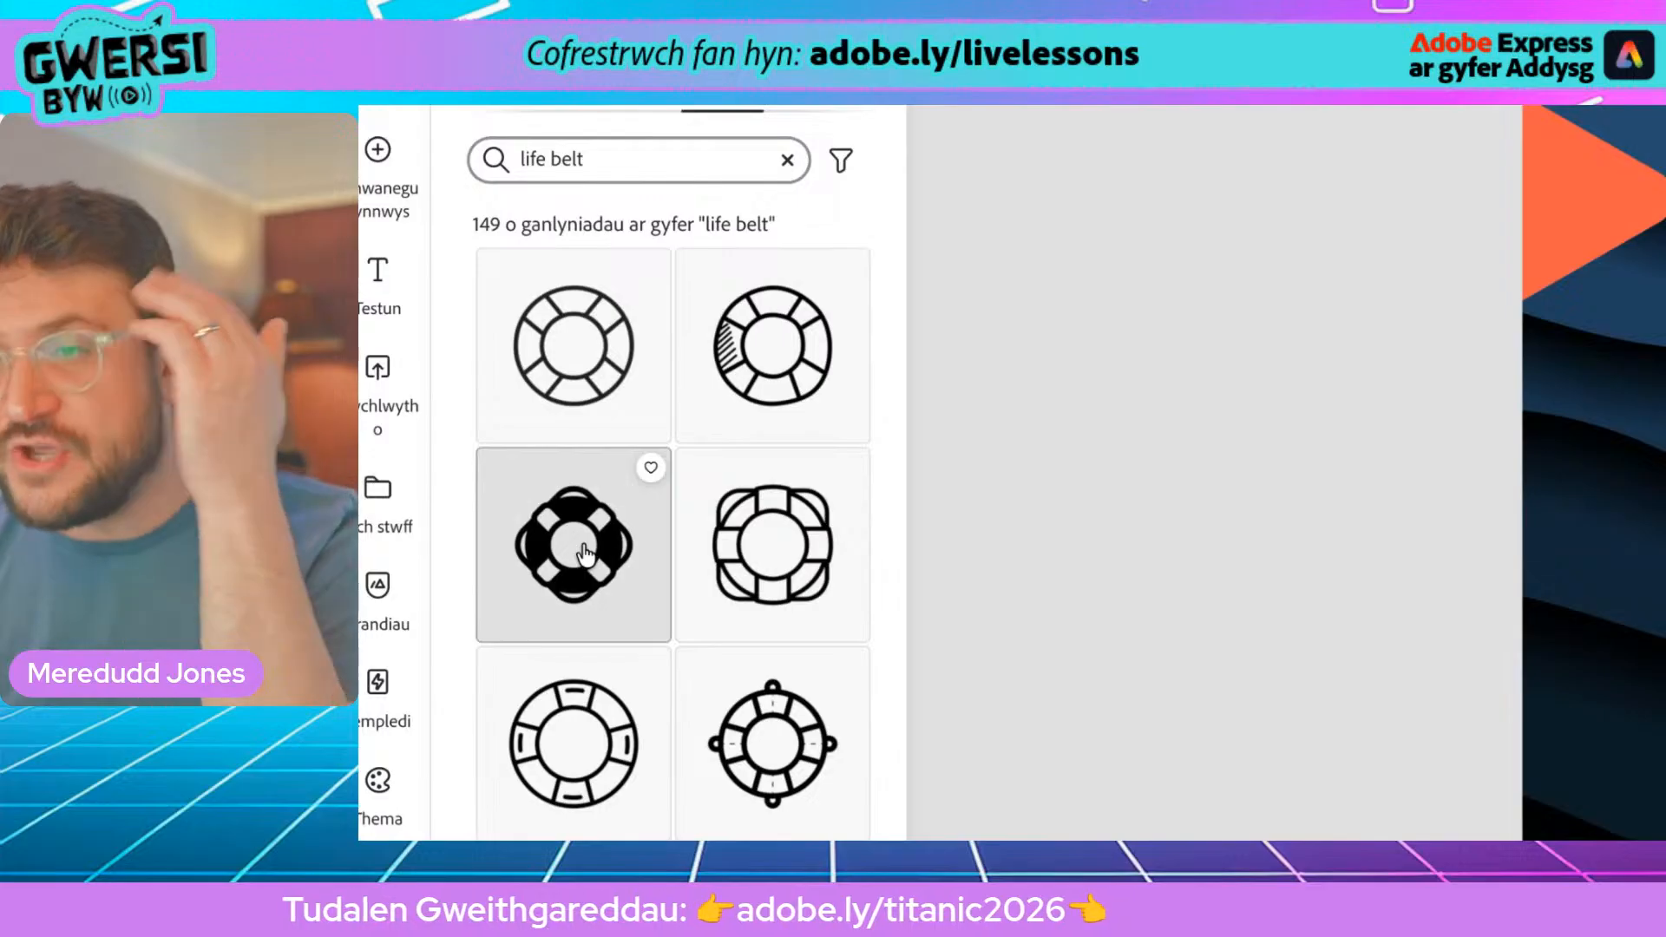
scroll(585, 553, "down", 5)
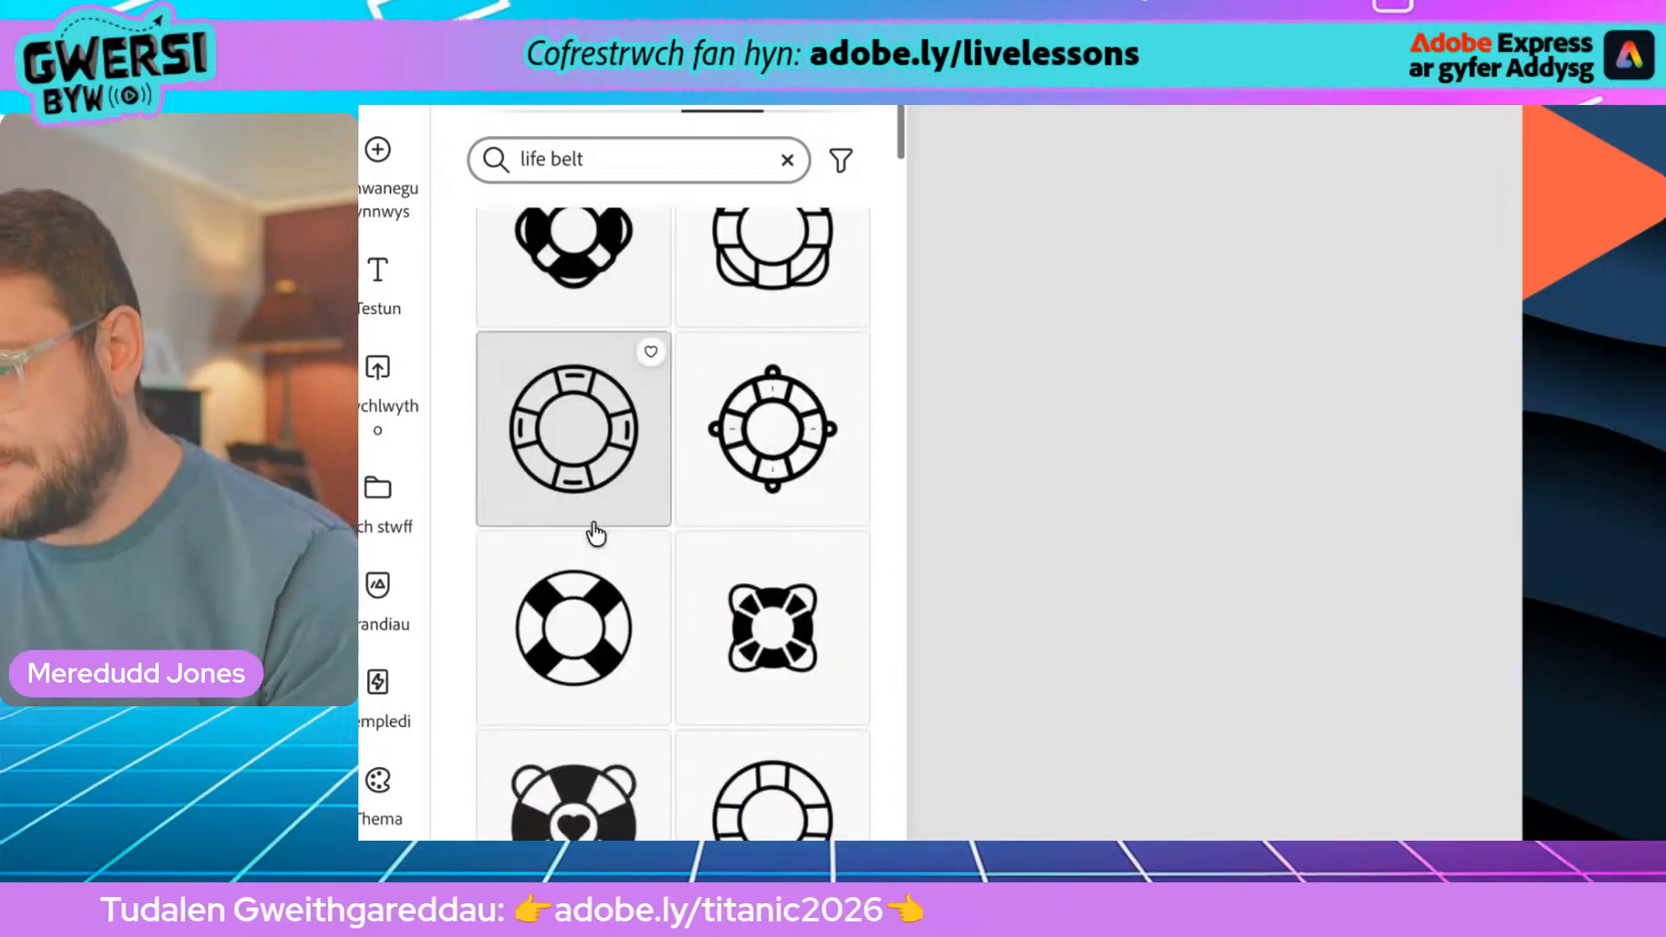
scroll(596, 531, "down", 6)
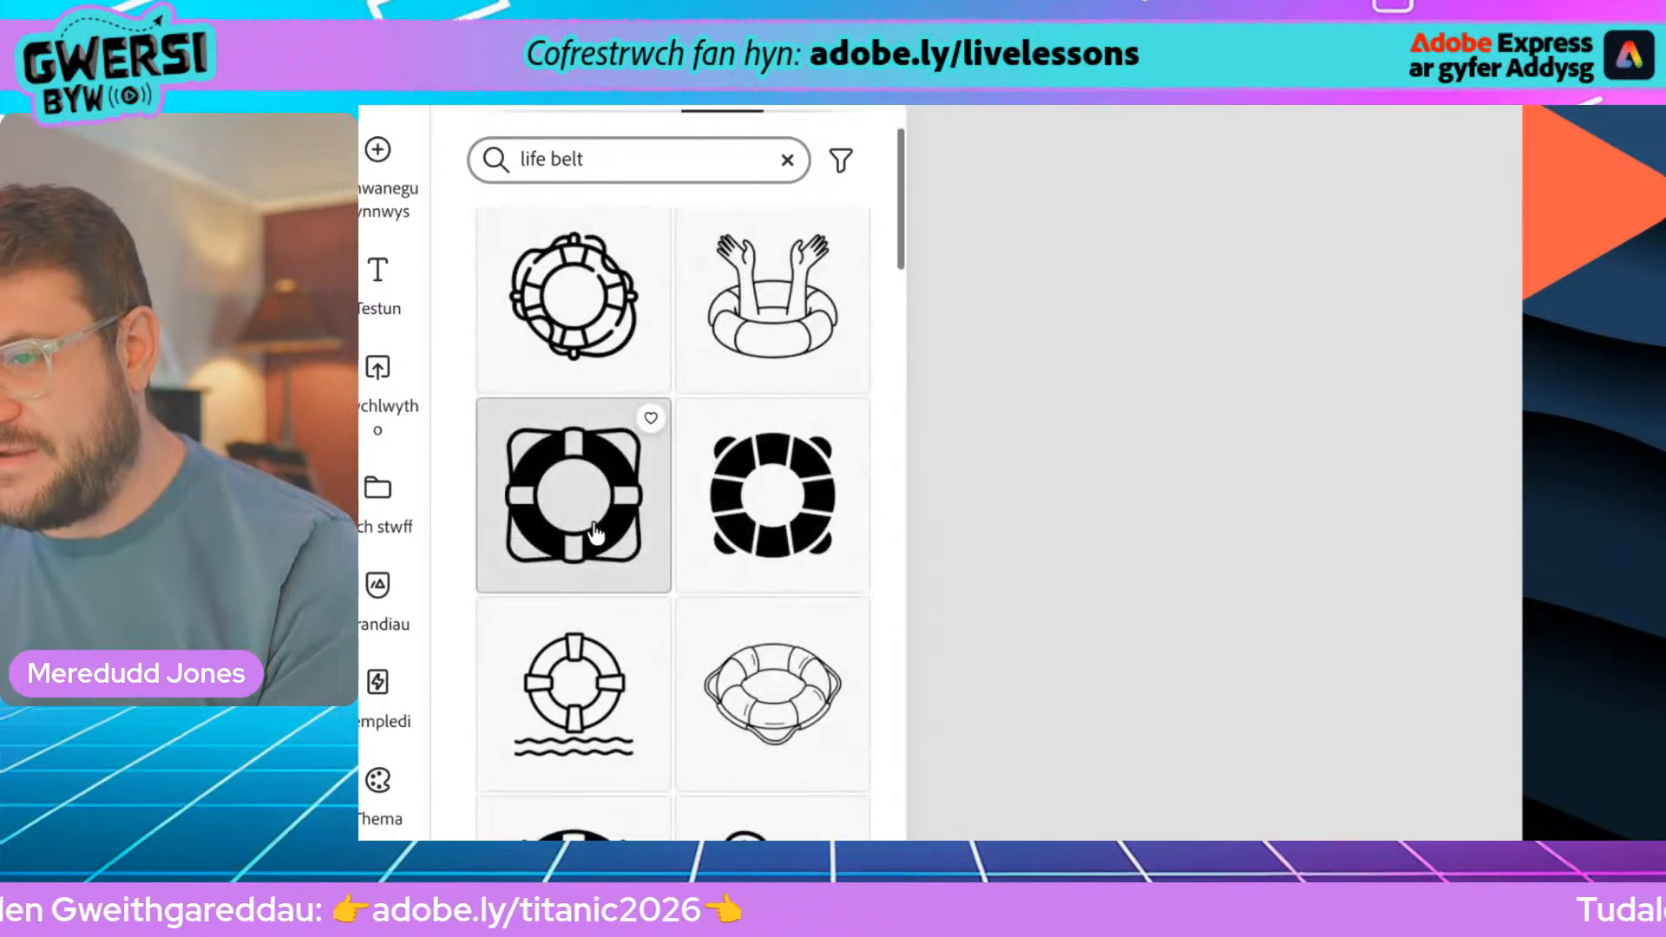
scroll(595, 531, "up", 10)
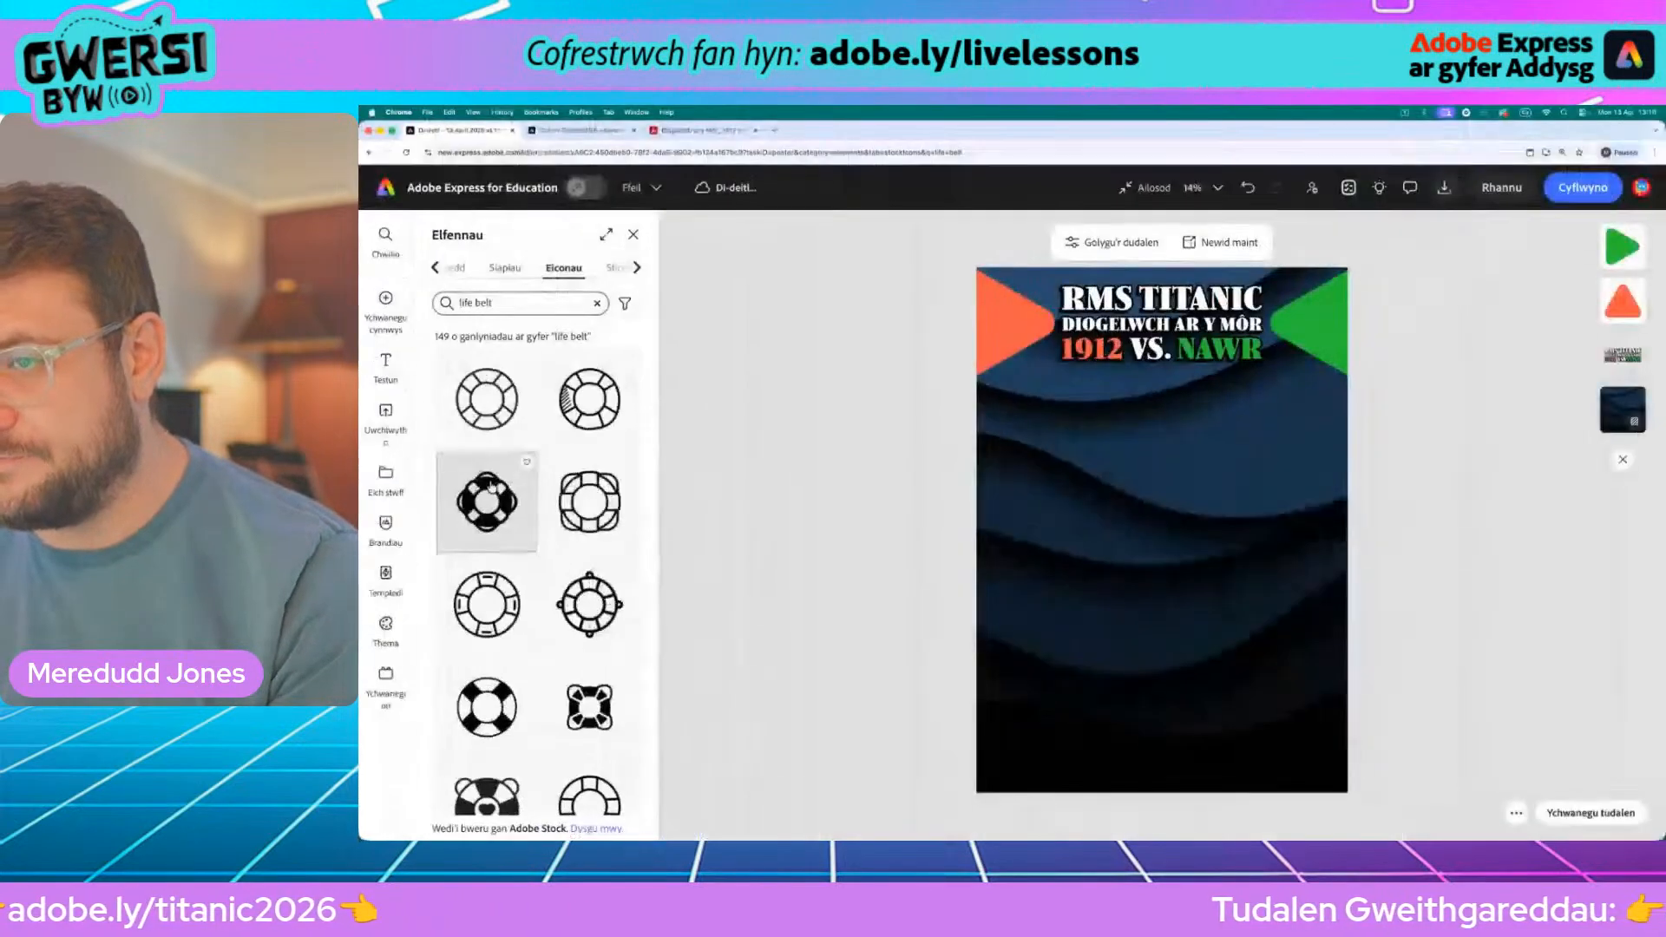
left_click(492, 490)
left_click(1202, 533)
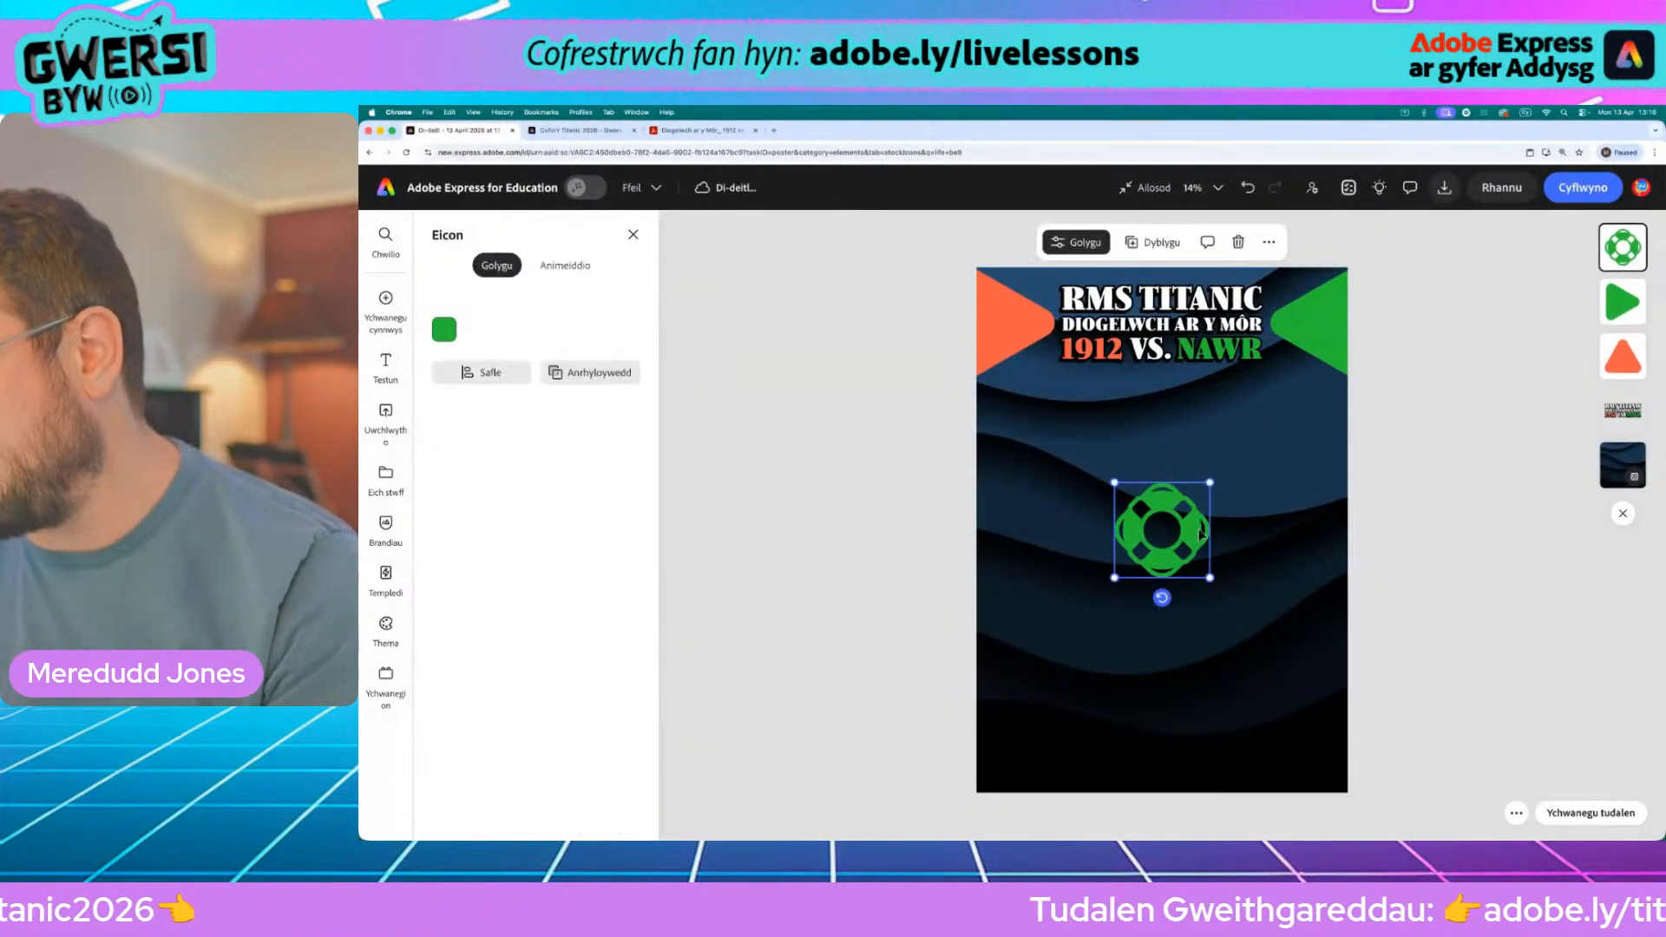
left_click_drag(1194, 534, 1261, 476)
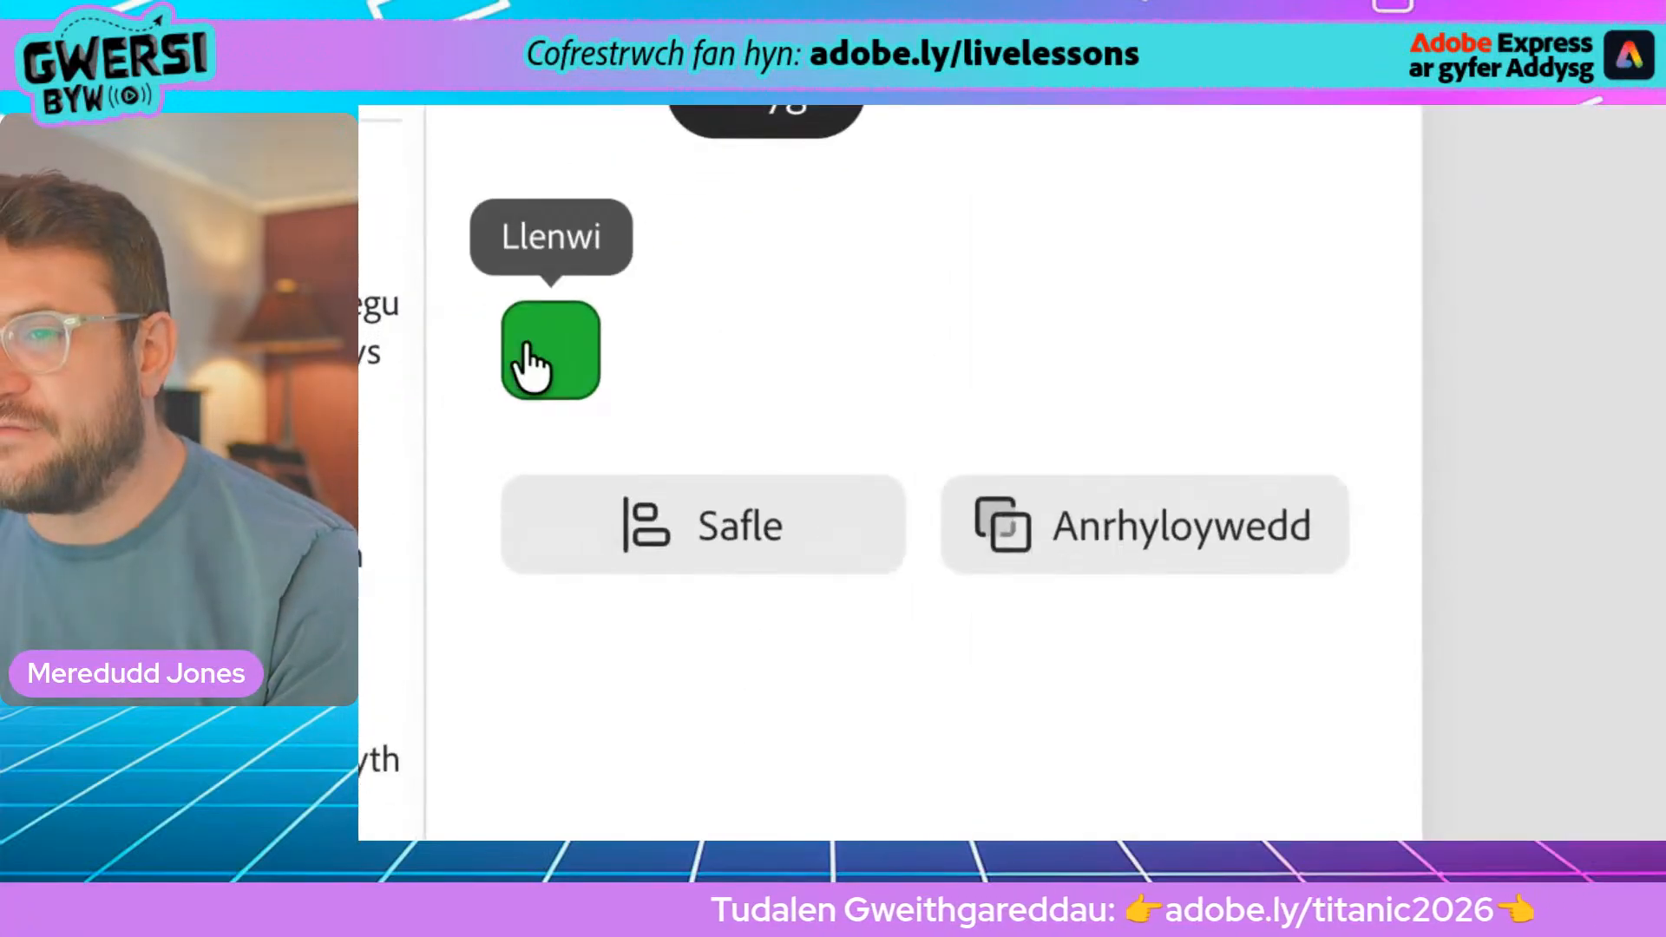
Step: Set the lifebelt icon's fill to the white already used in the design
left_click(444, 330)
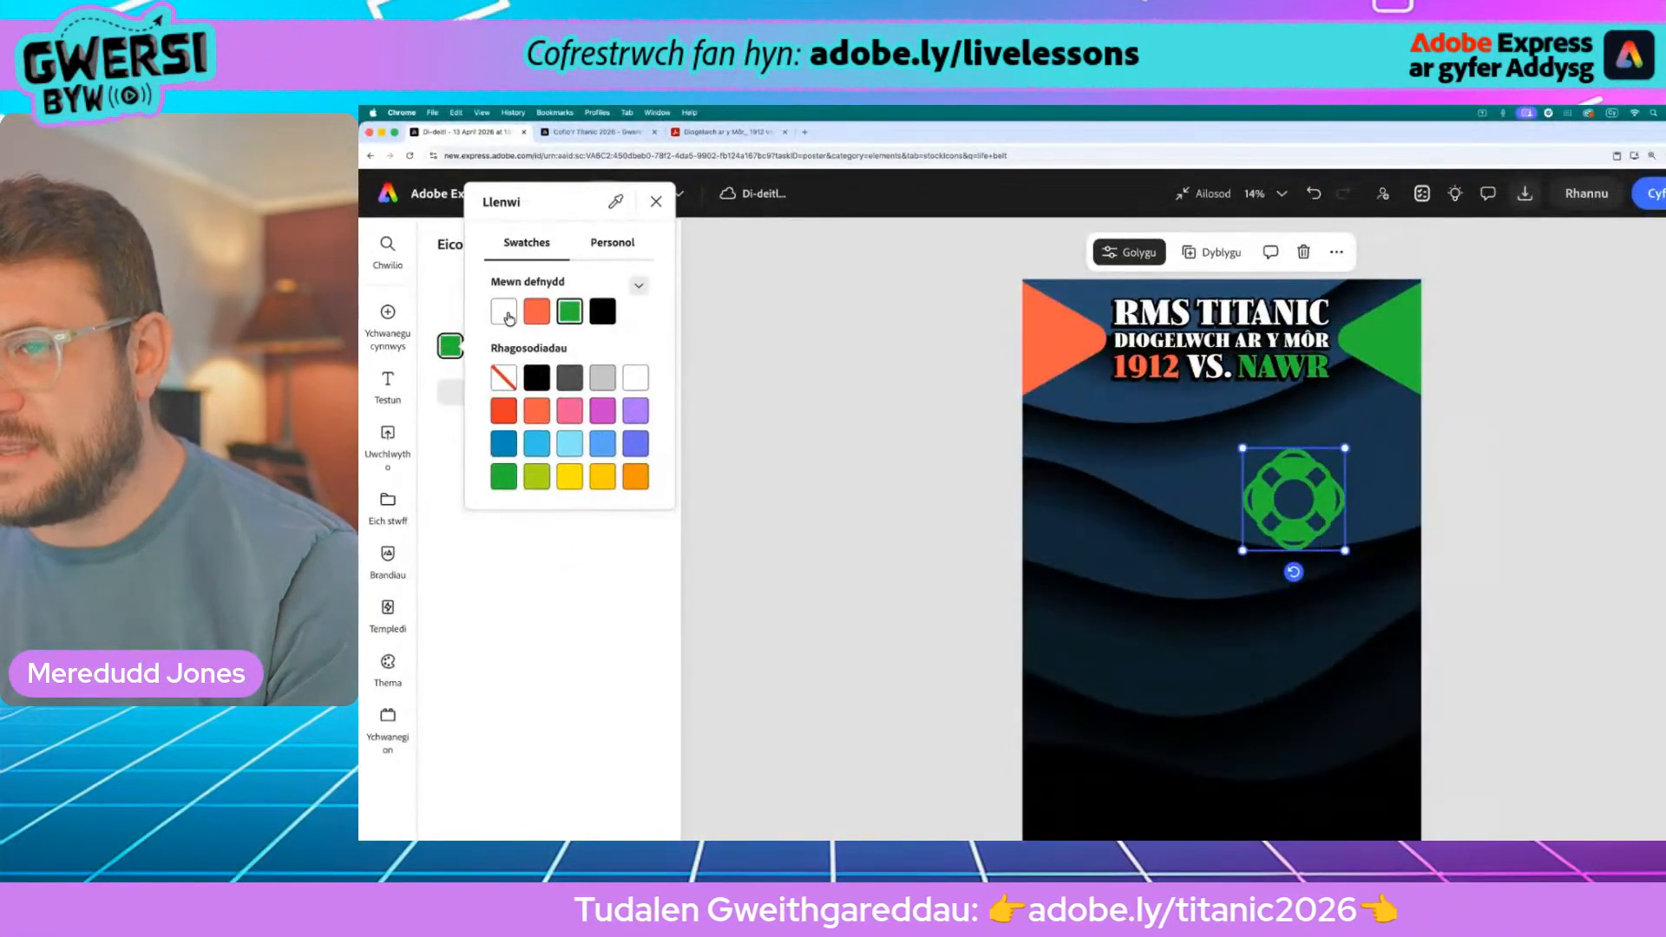
left_click(504, 312)
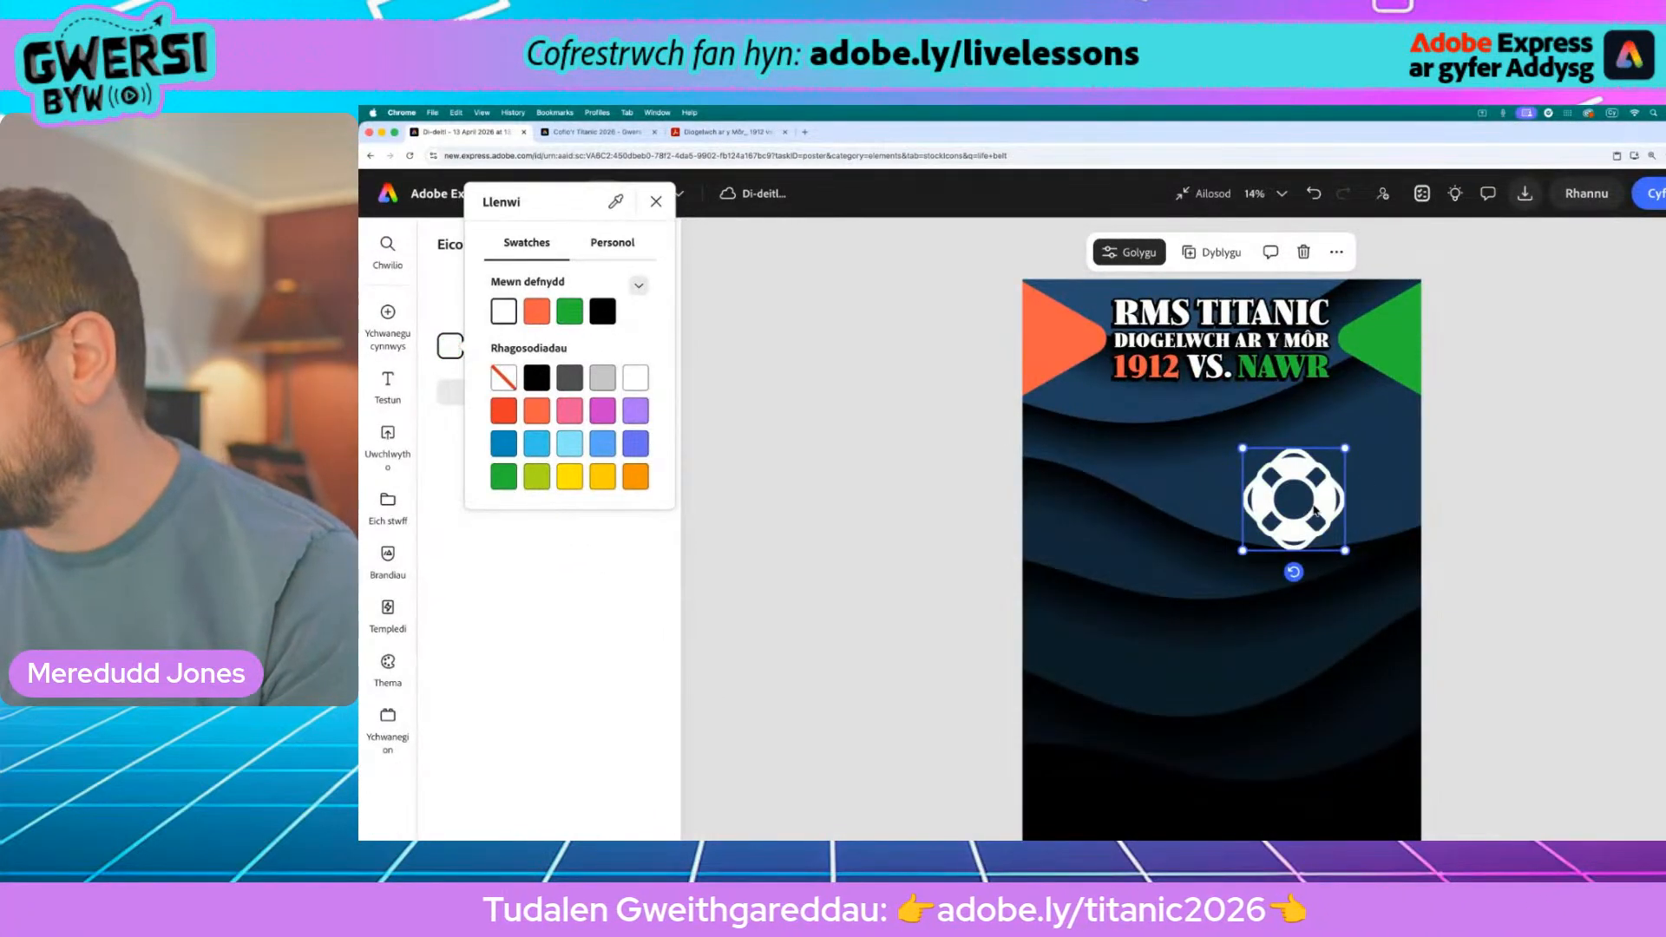
left_click(1314, 510)
Step: Place the white lifebelt over the orange triangle, vertically centred on it and partly cut off by the page's left edge
left_click_drag(1327, 503, 1050, 335)
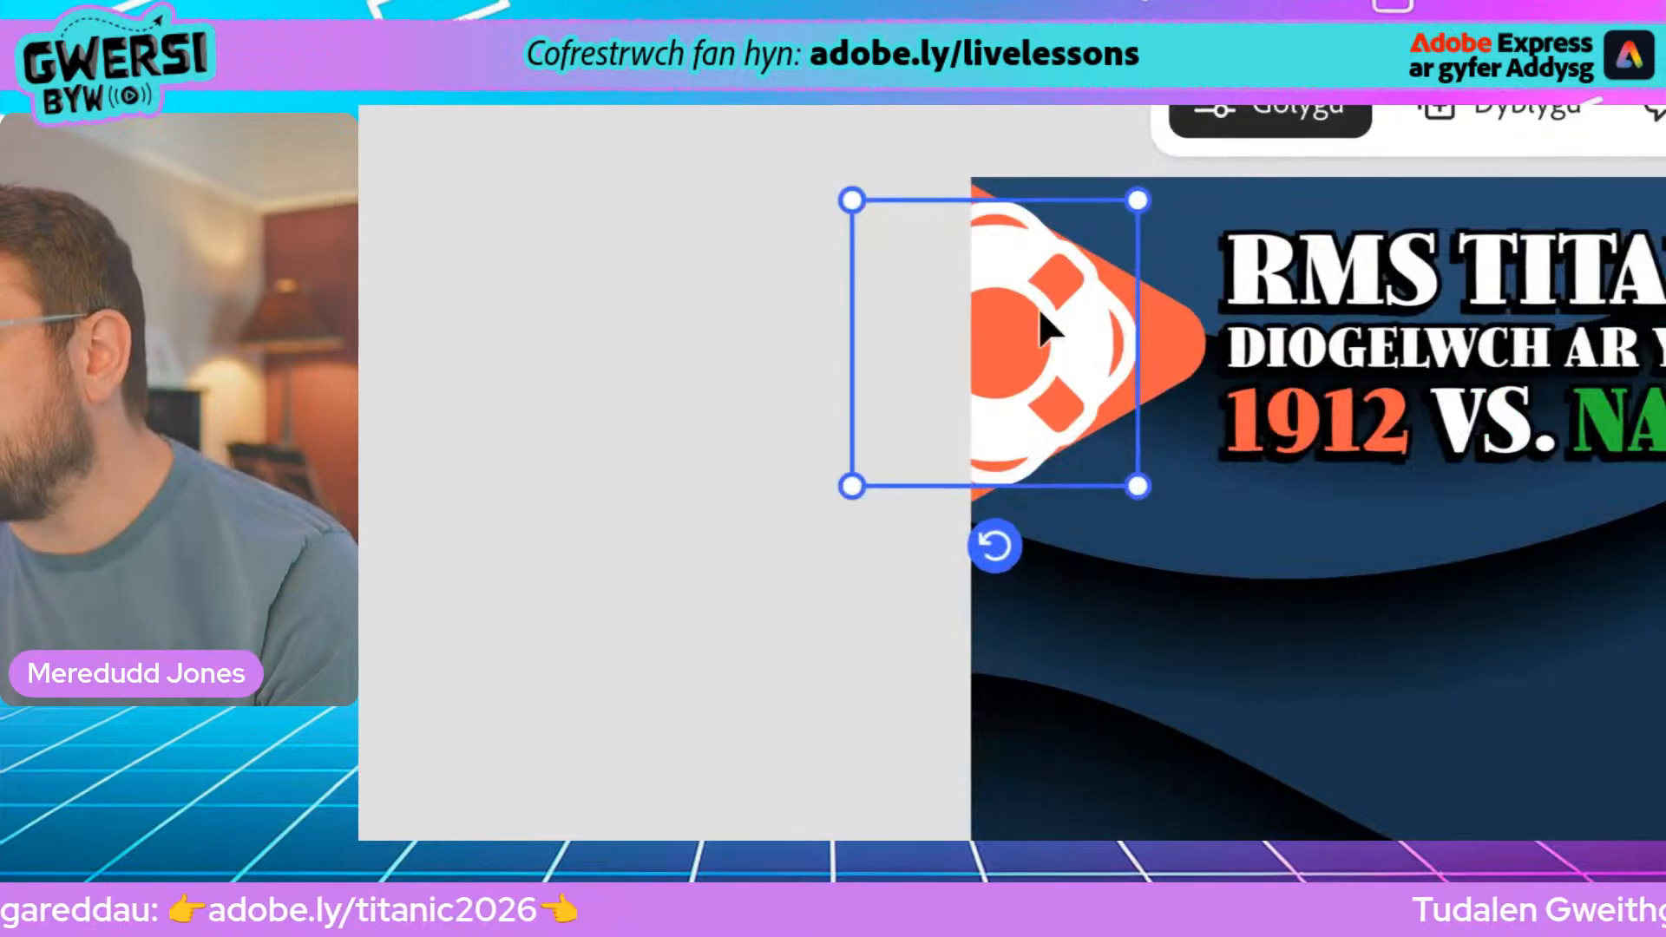
left_click(828, 172)
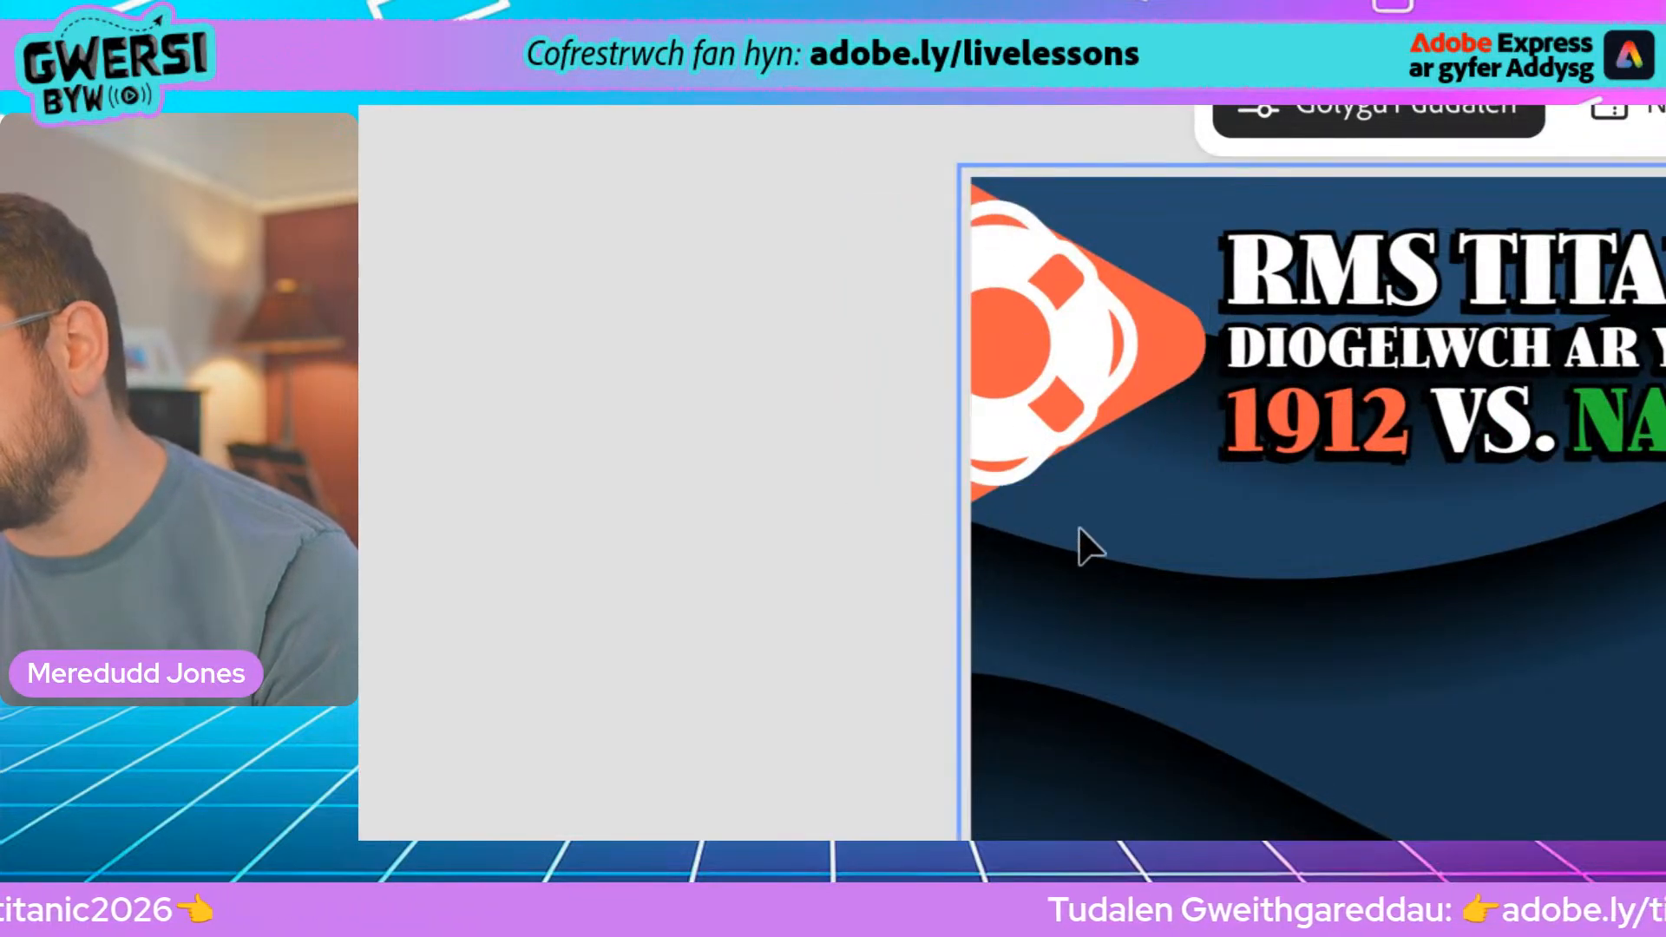
left_click(1042, 382)
left_click_drag(1065, 360, 1073, 364)
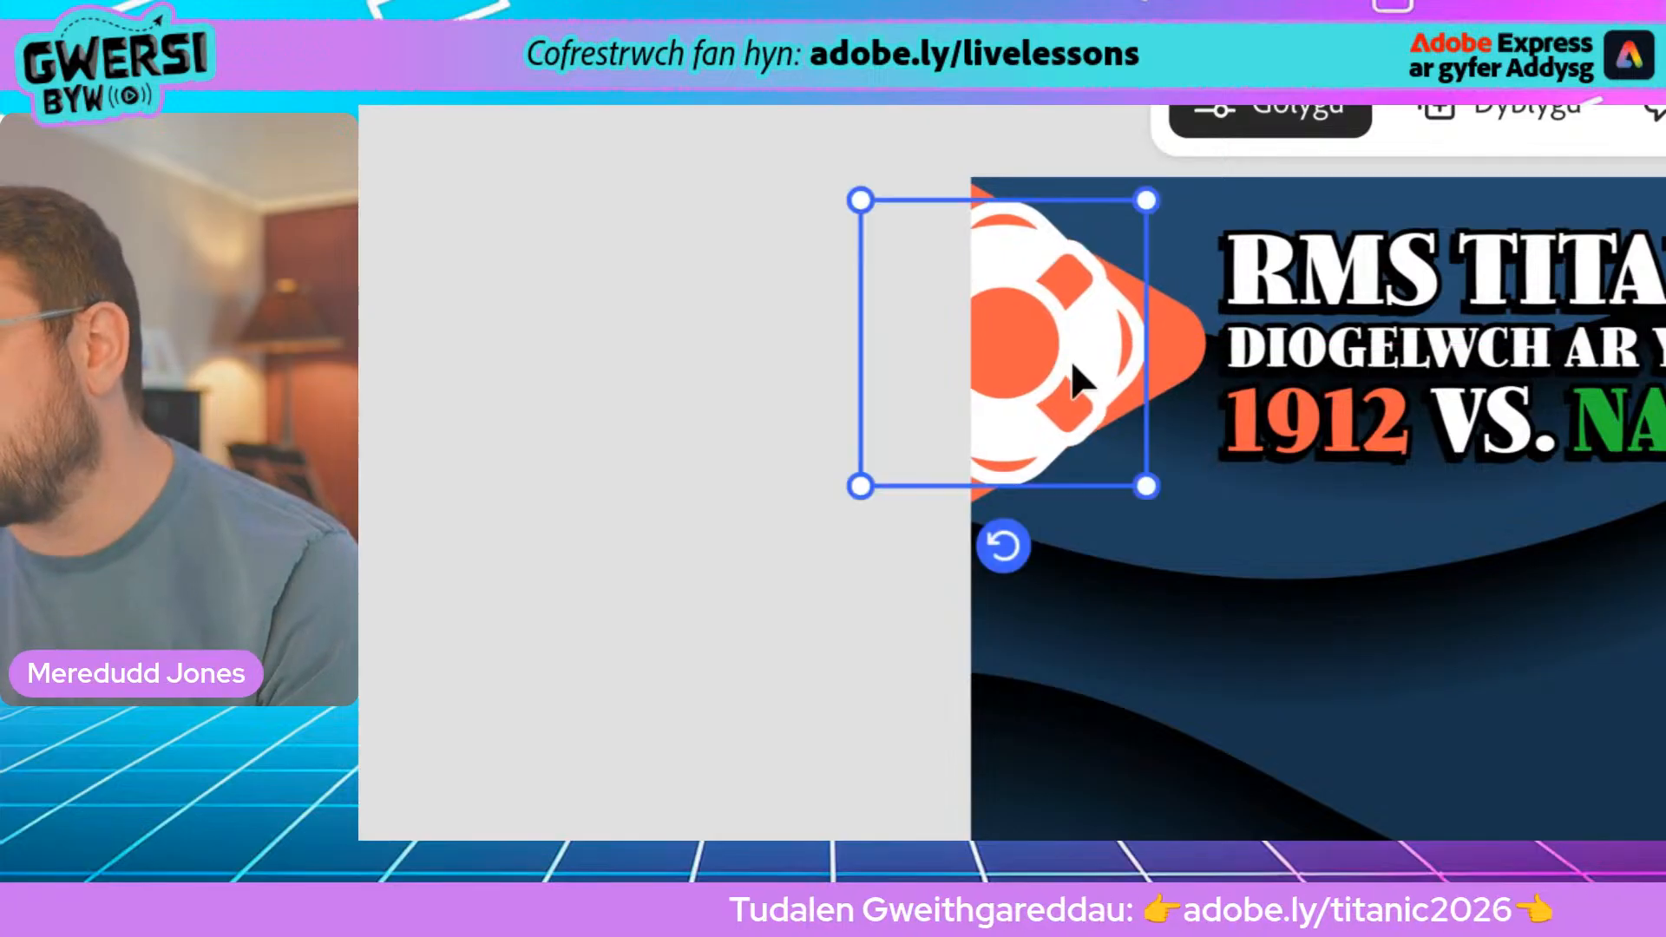
left_click(799, 350)
scroll(814, 373, "up", 1)
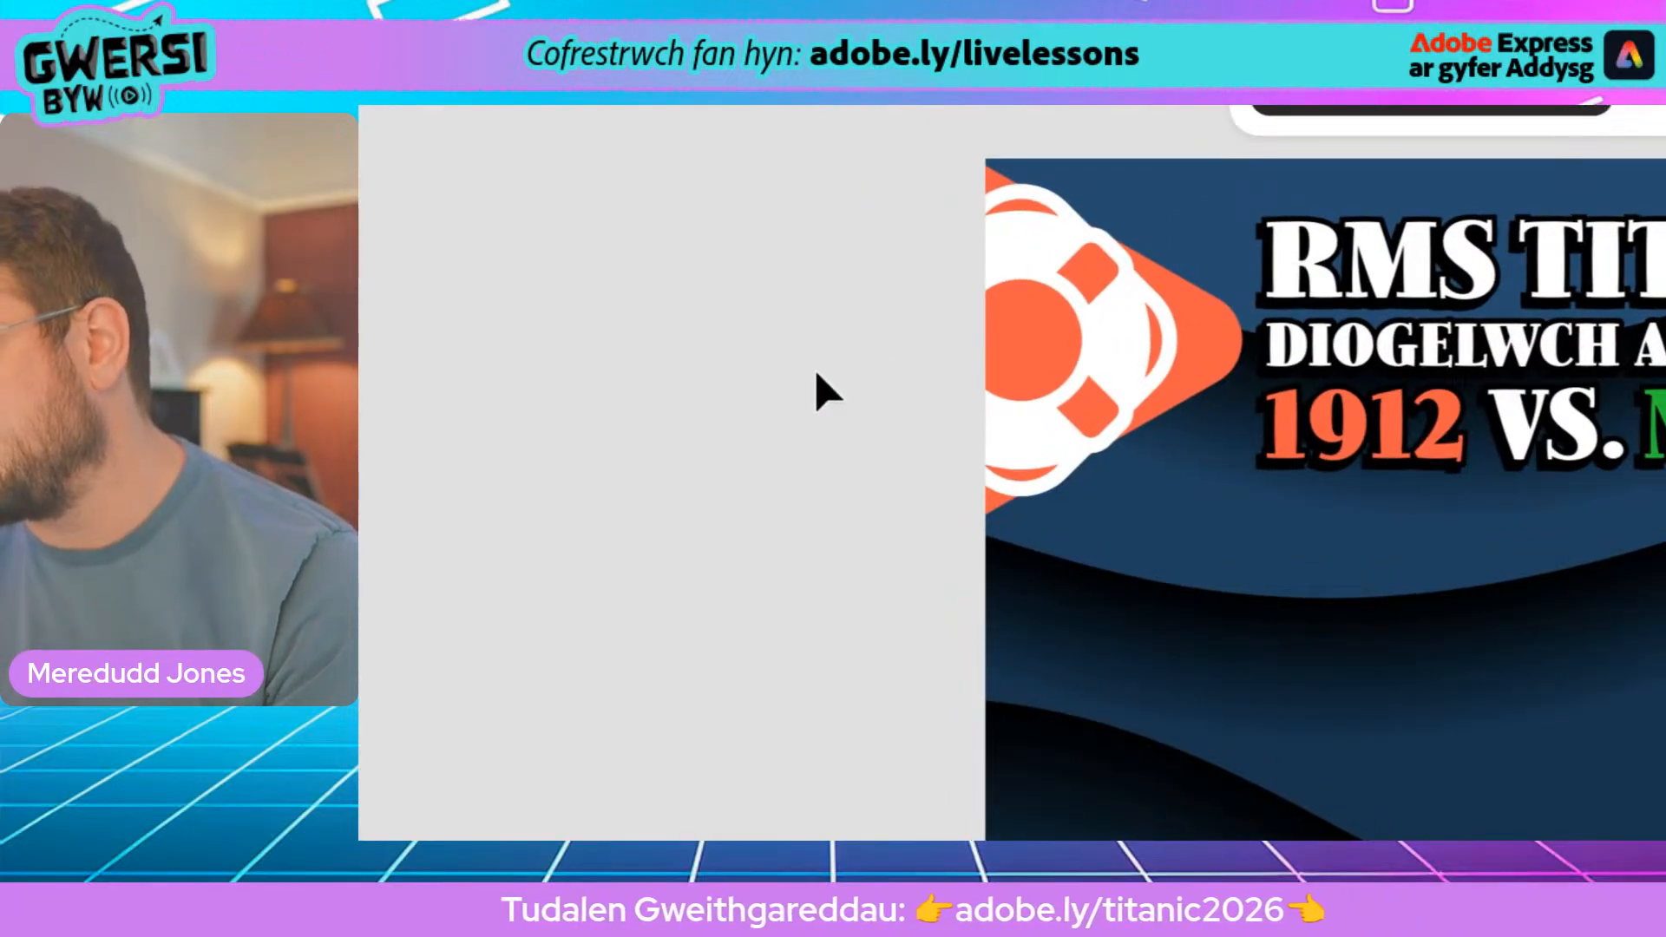
scroll(817, 375, "down", 5)
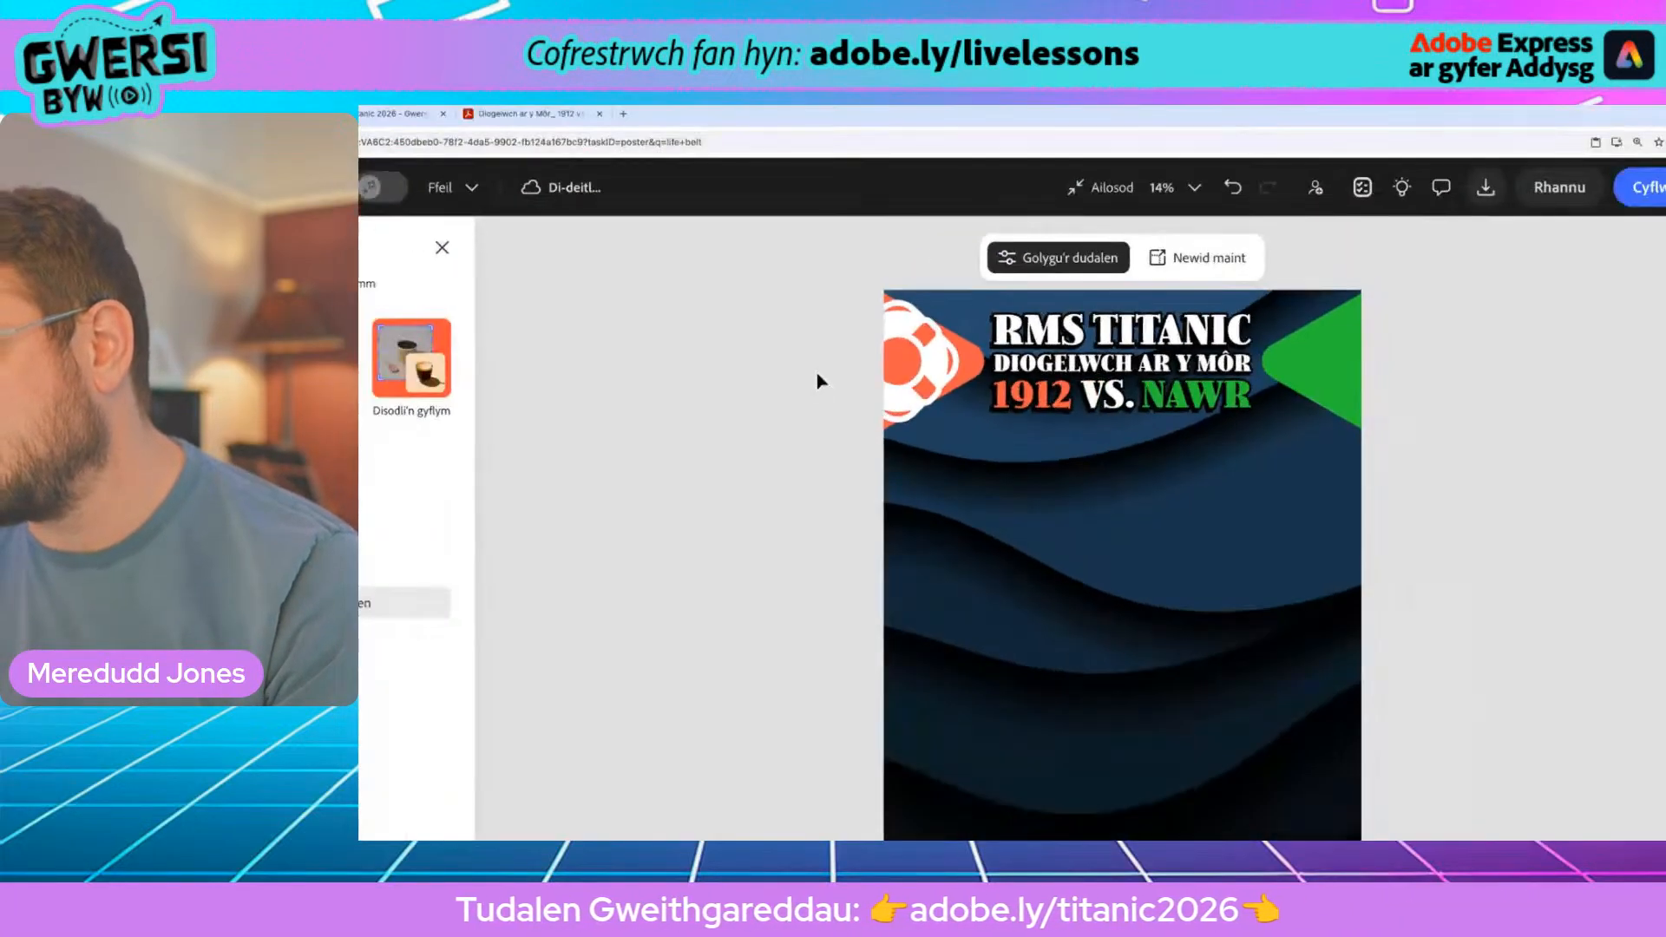
Step: Place a copy of the white lifebelt over the green triangle, level with the first and partly cut off by the page's right edge
left_click(902, 353)
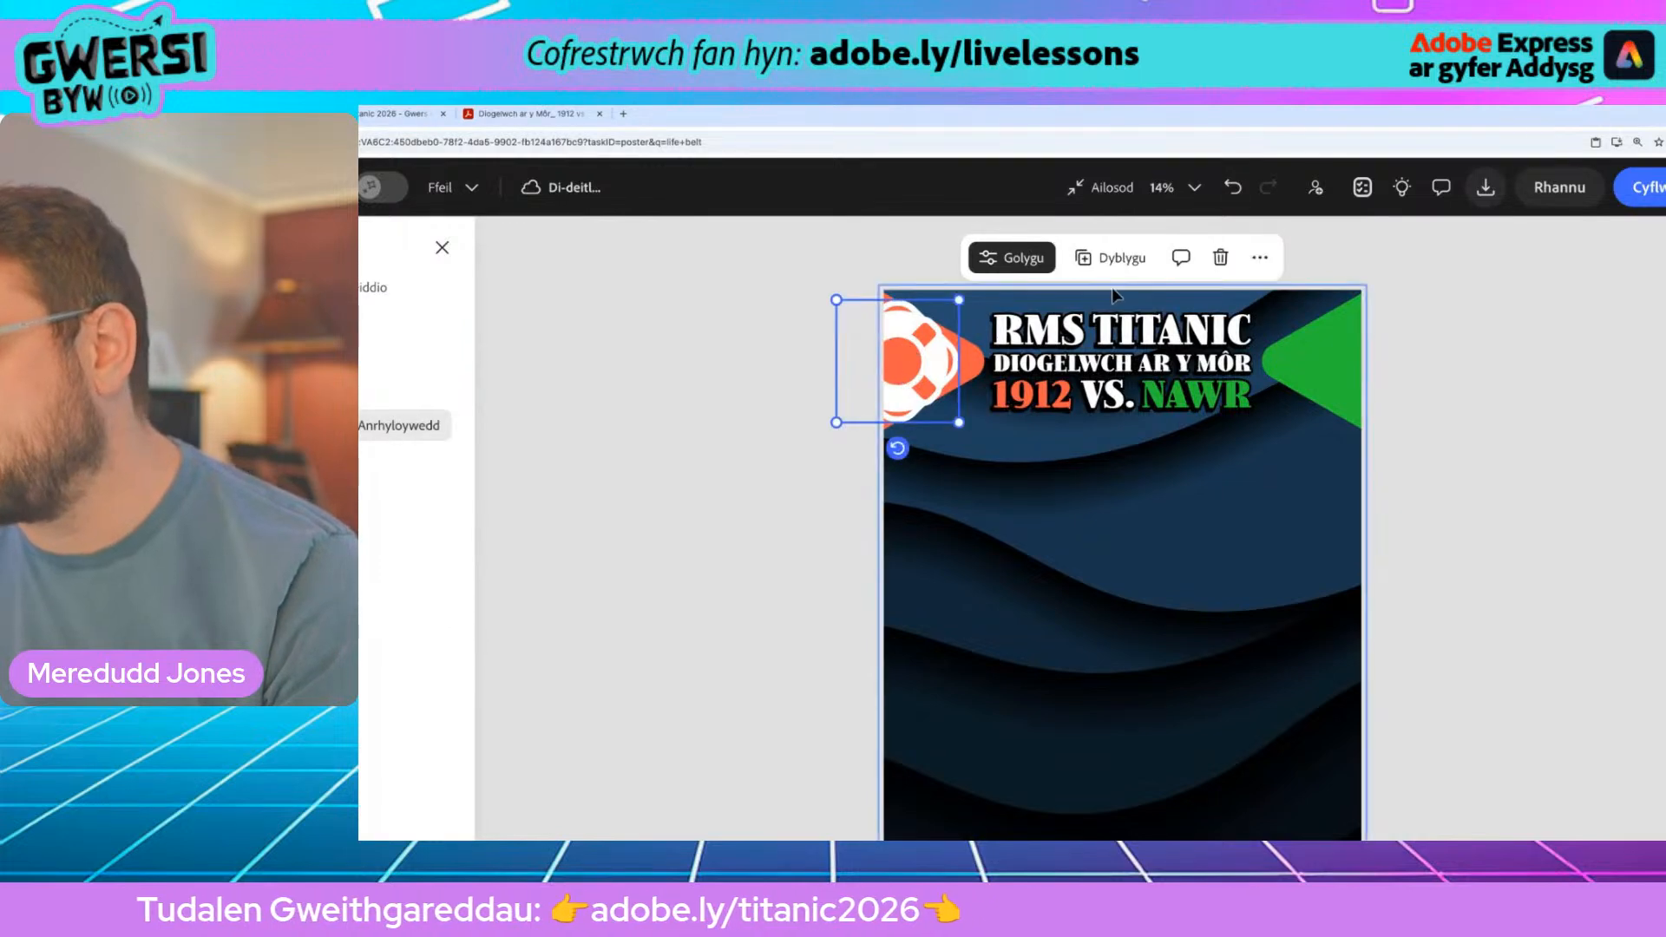
left_click_drag(930, 368, 1345, 363)
left_click_drag(1357, 362, 1369, 361)
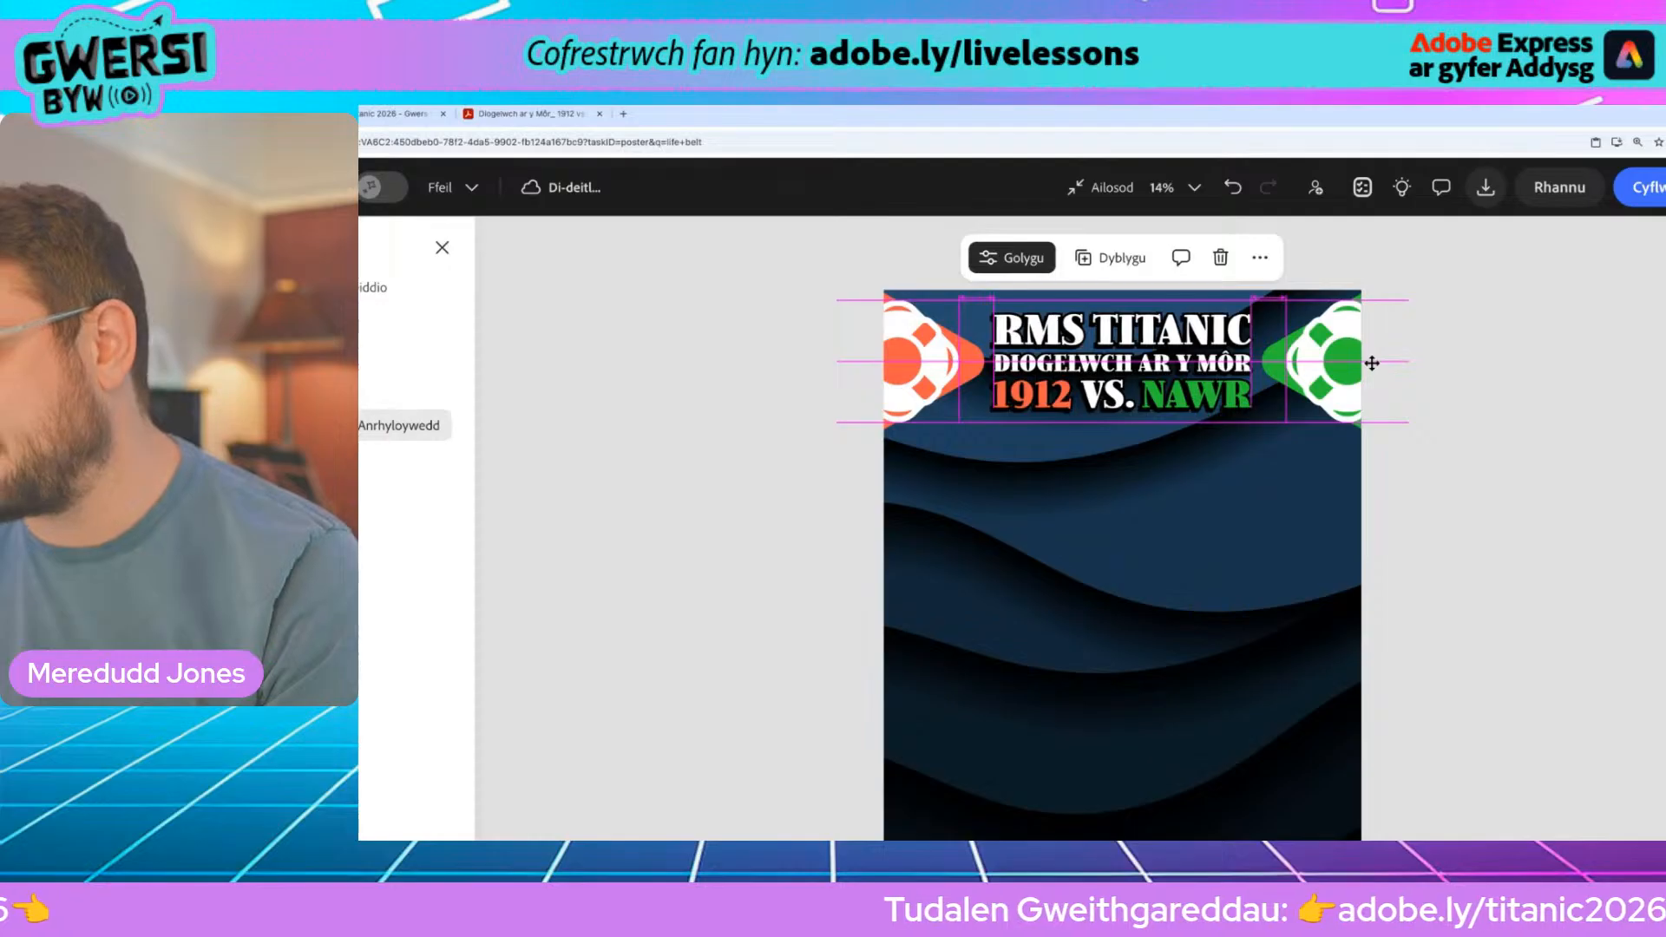
left_click_drag(1371, 362, 1375, 368)
left_click(1329, 534)
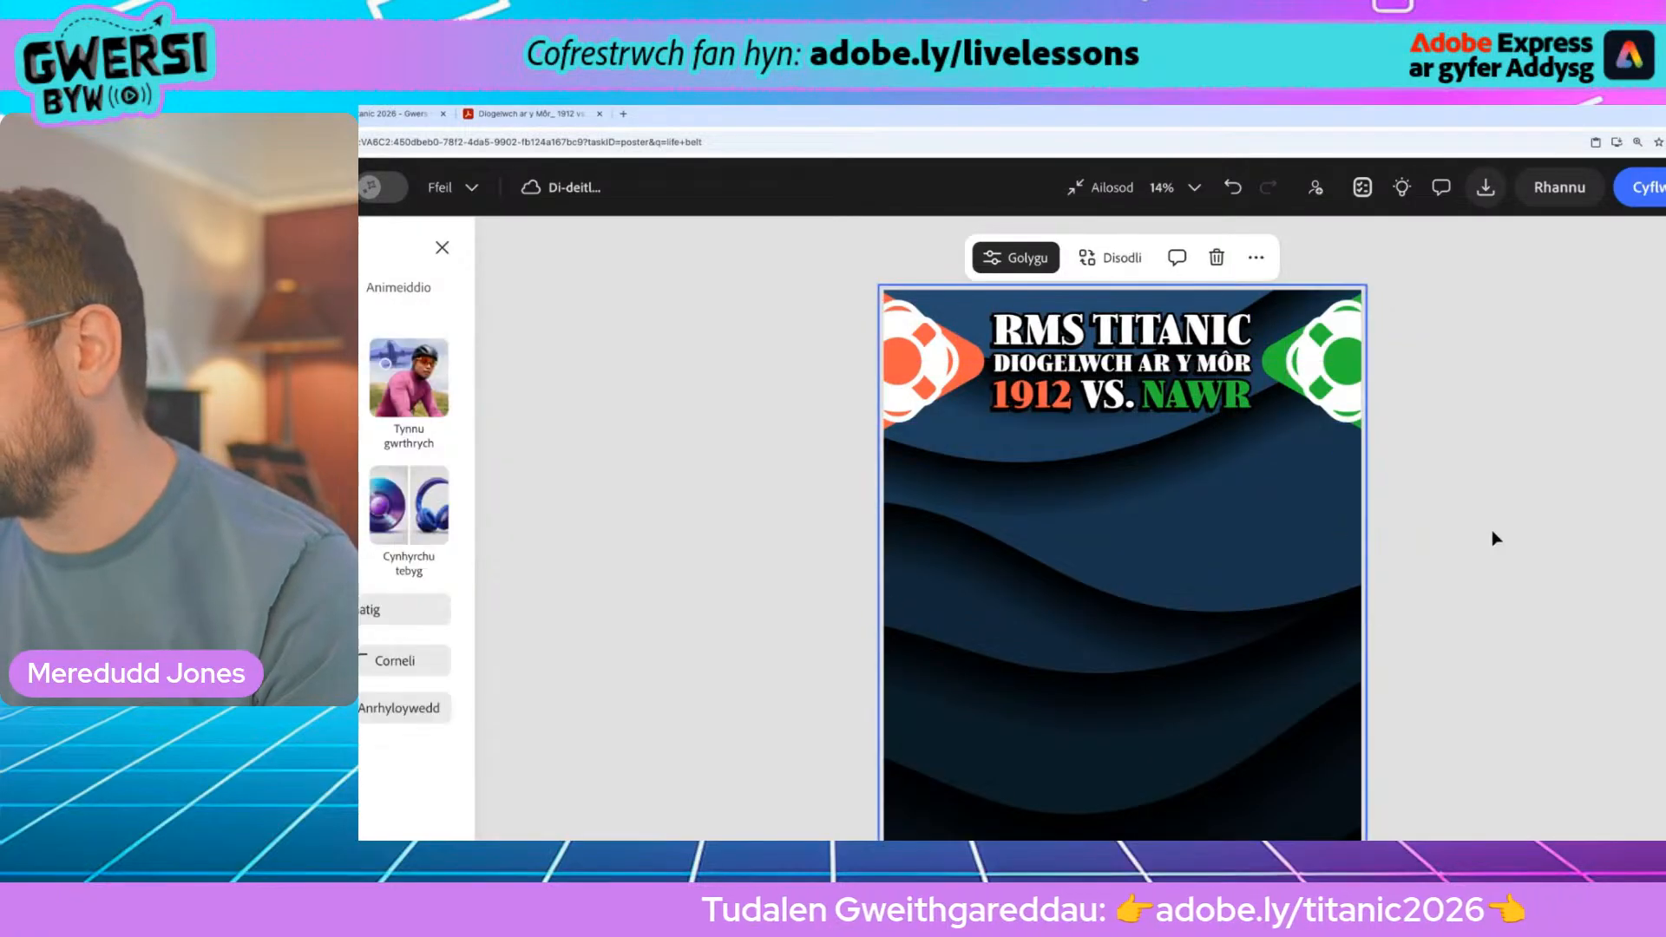
scroll(1496, 539, "down", 5)
scroll(1495, 538, "up", 2)
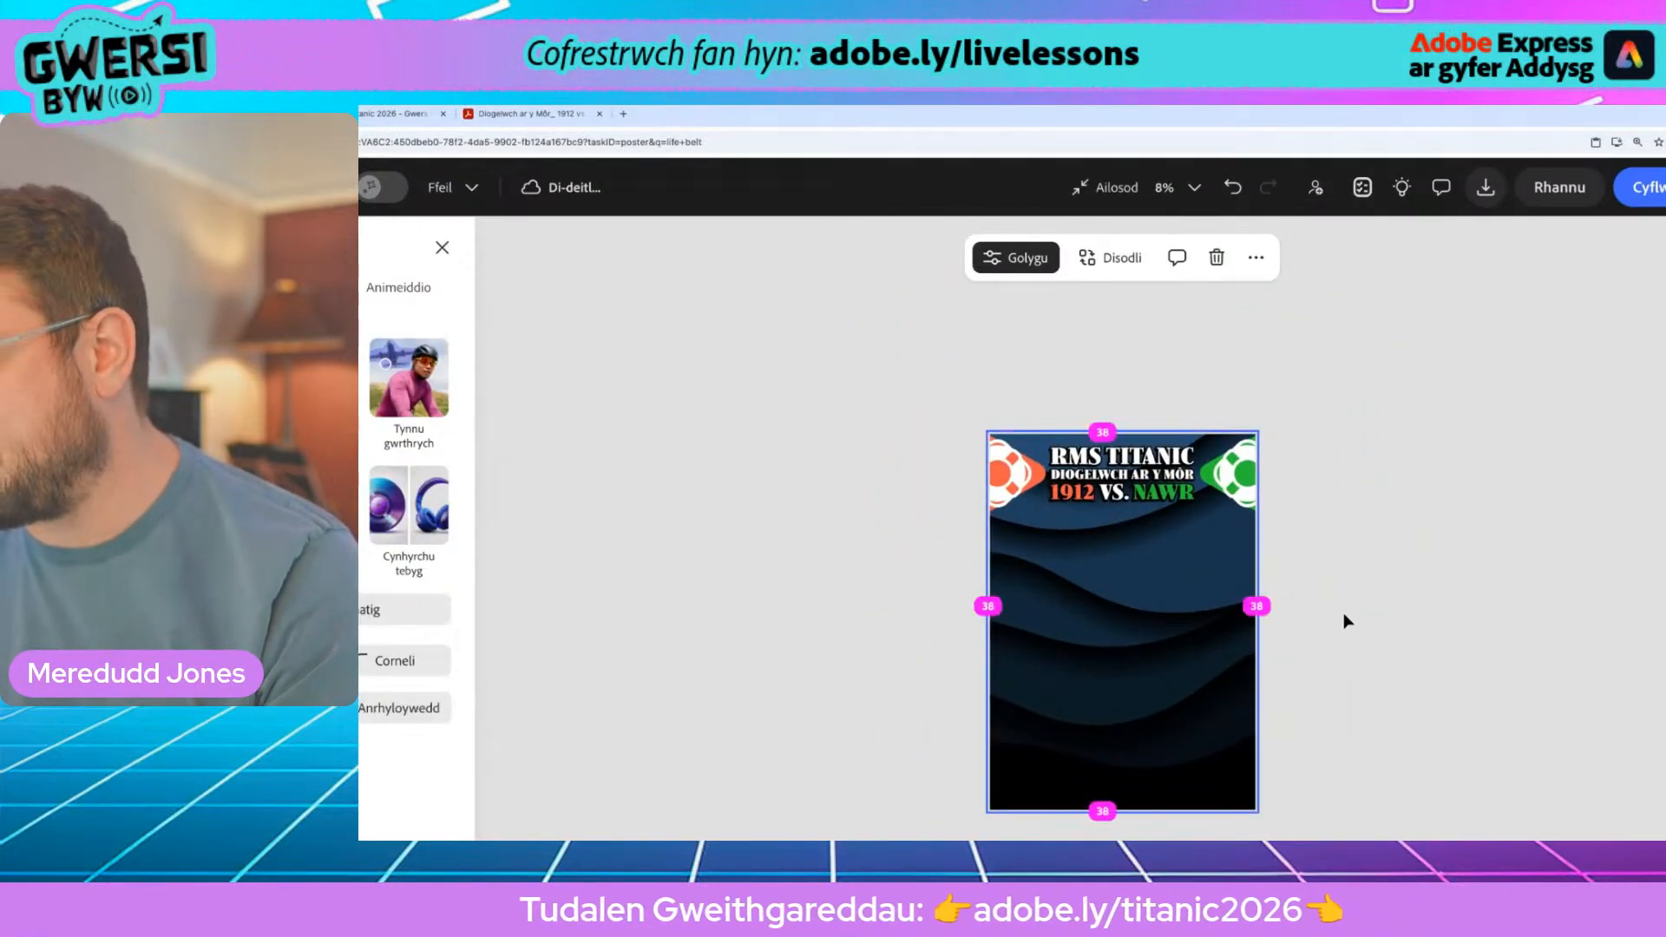
scroll(1345, 621, "up", 2)
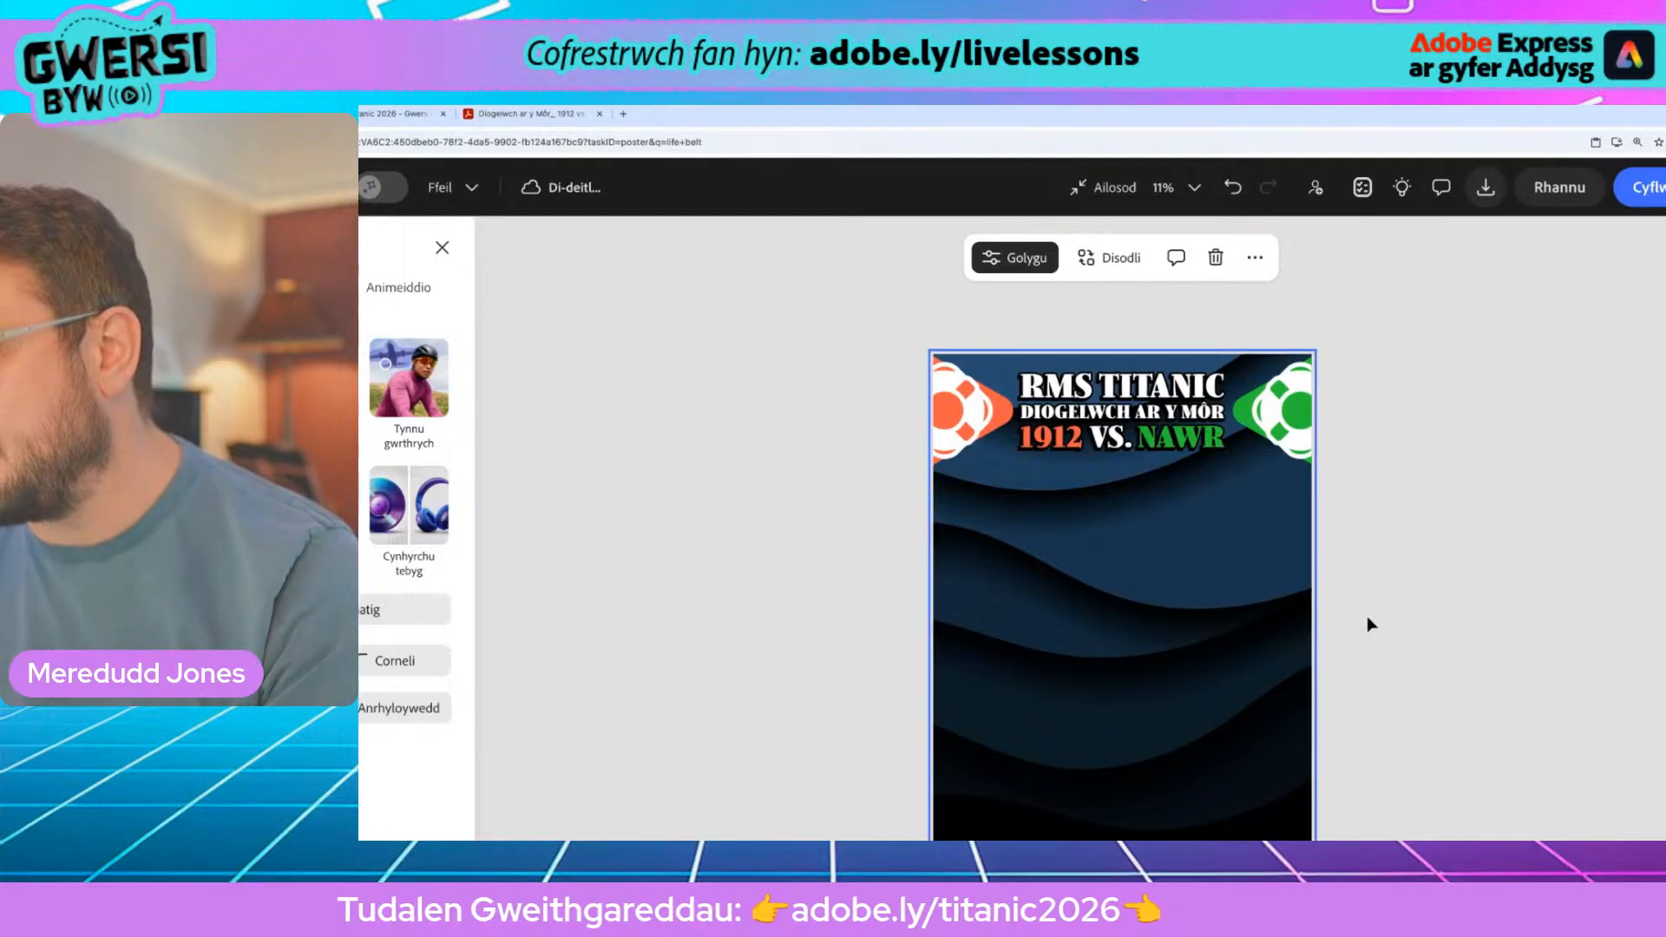
scroll(1369, 624, "up", 10)
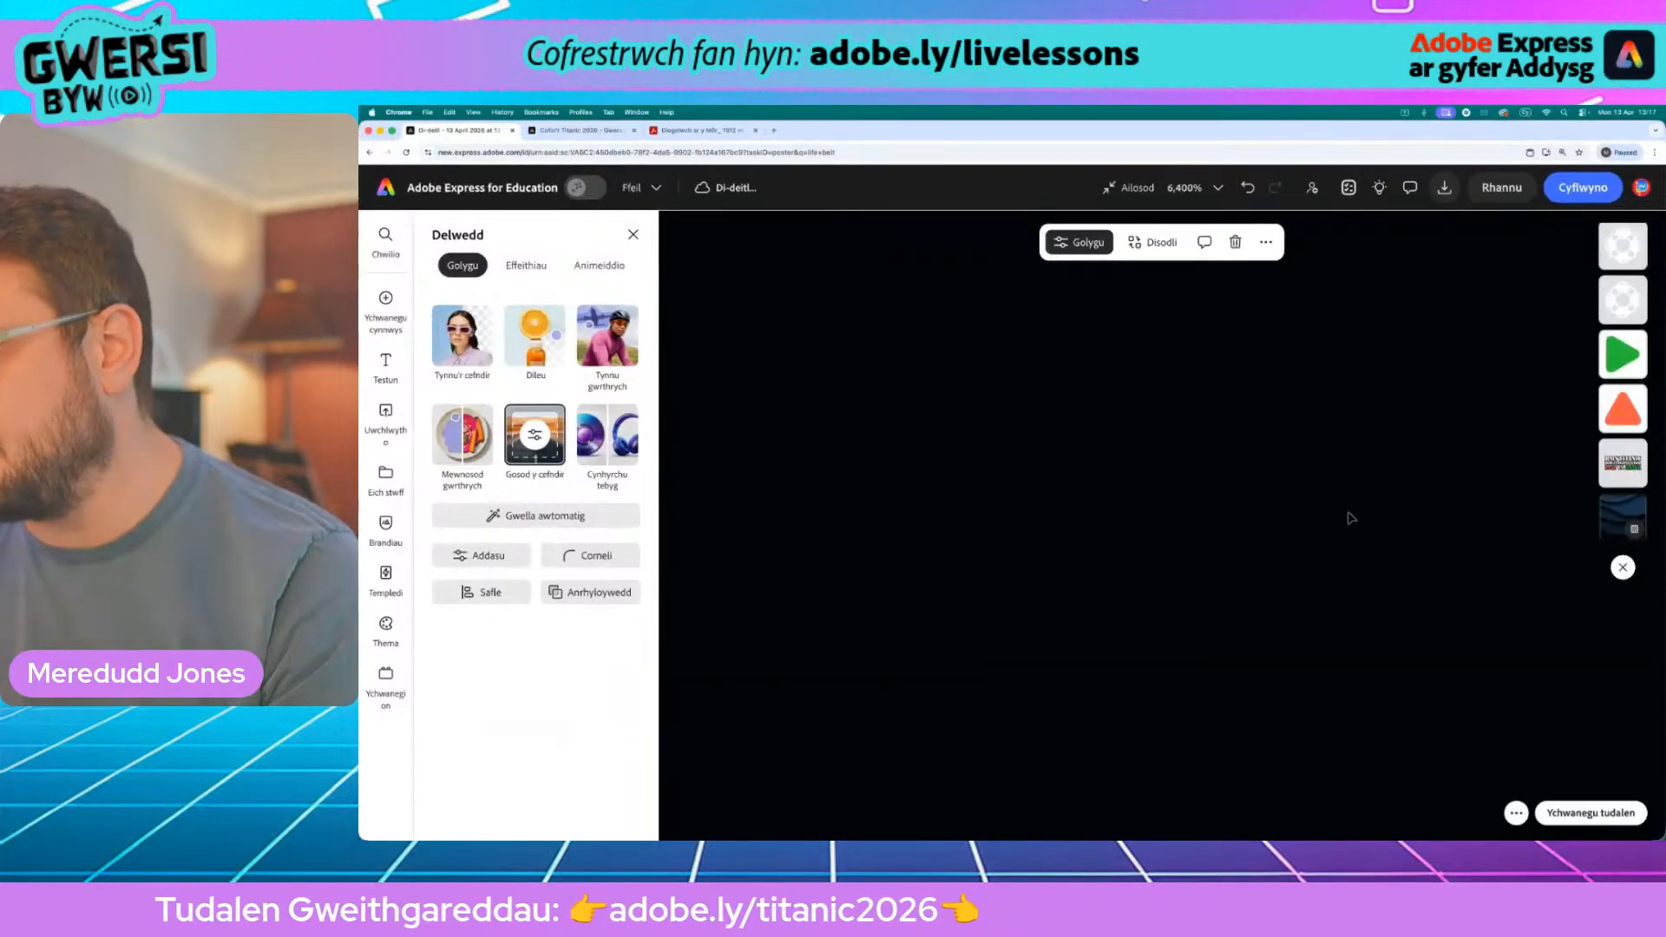
scroll(1350, 517, "down", 10)
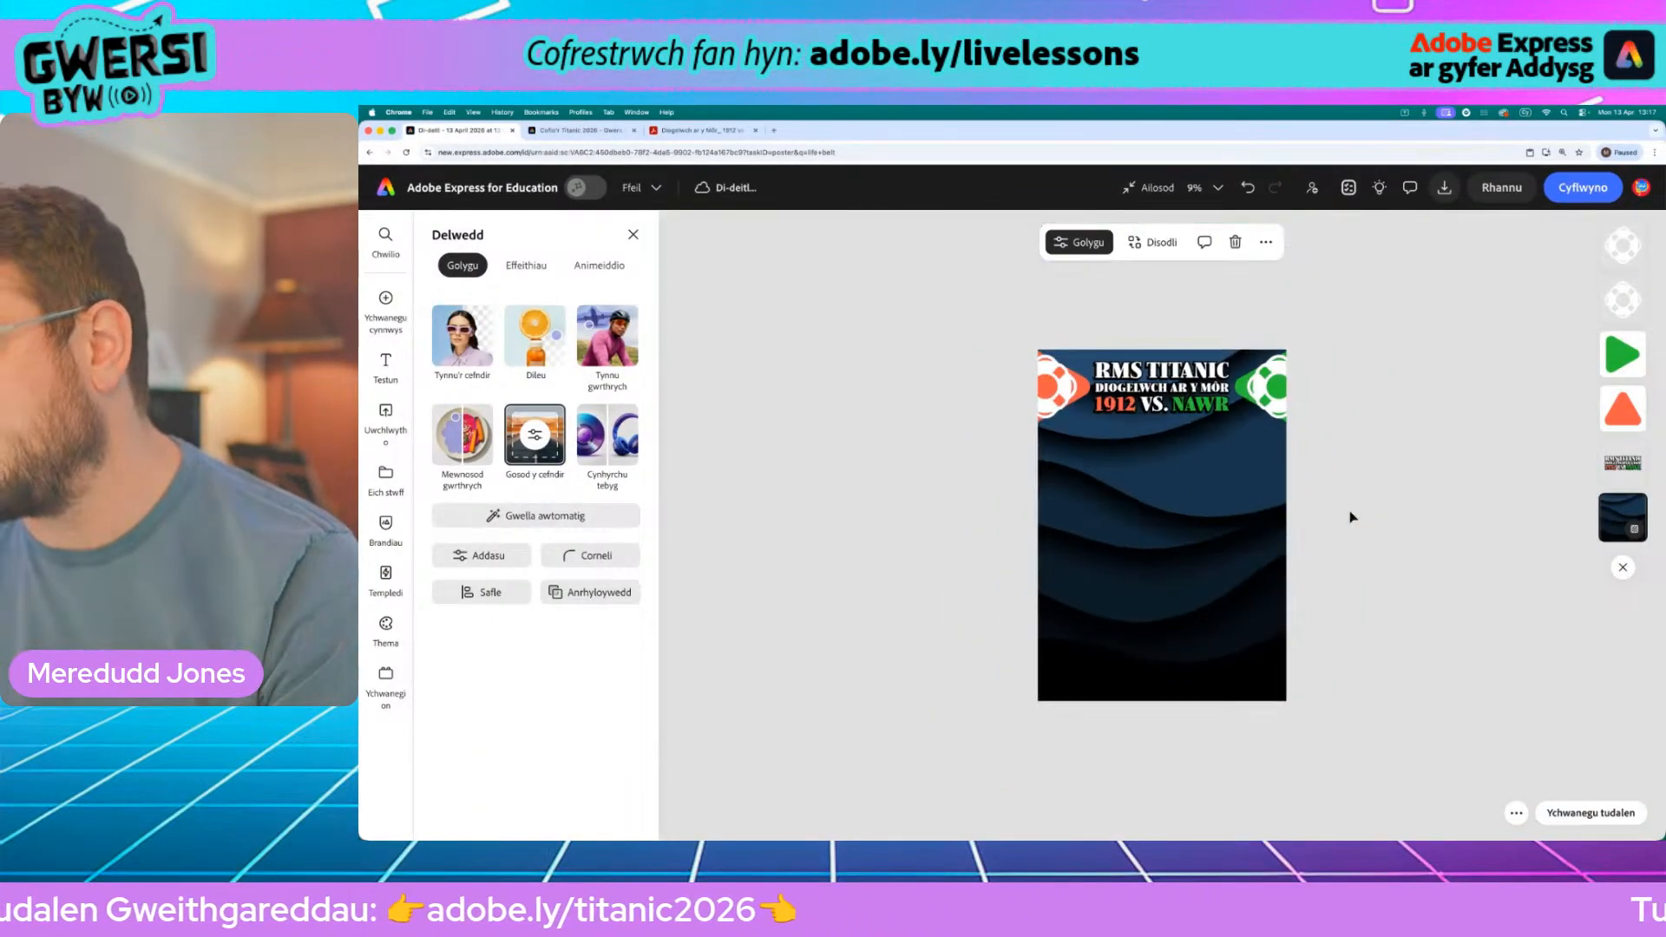
scroll(1351, 517, "up", 2)
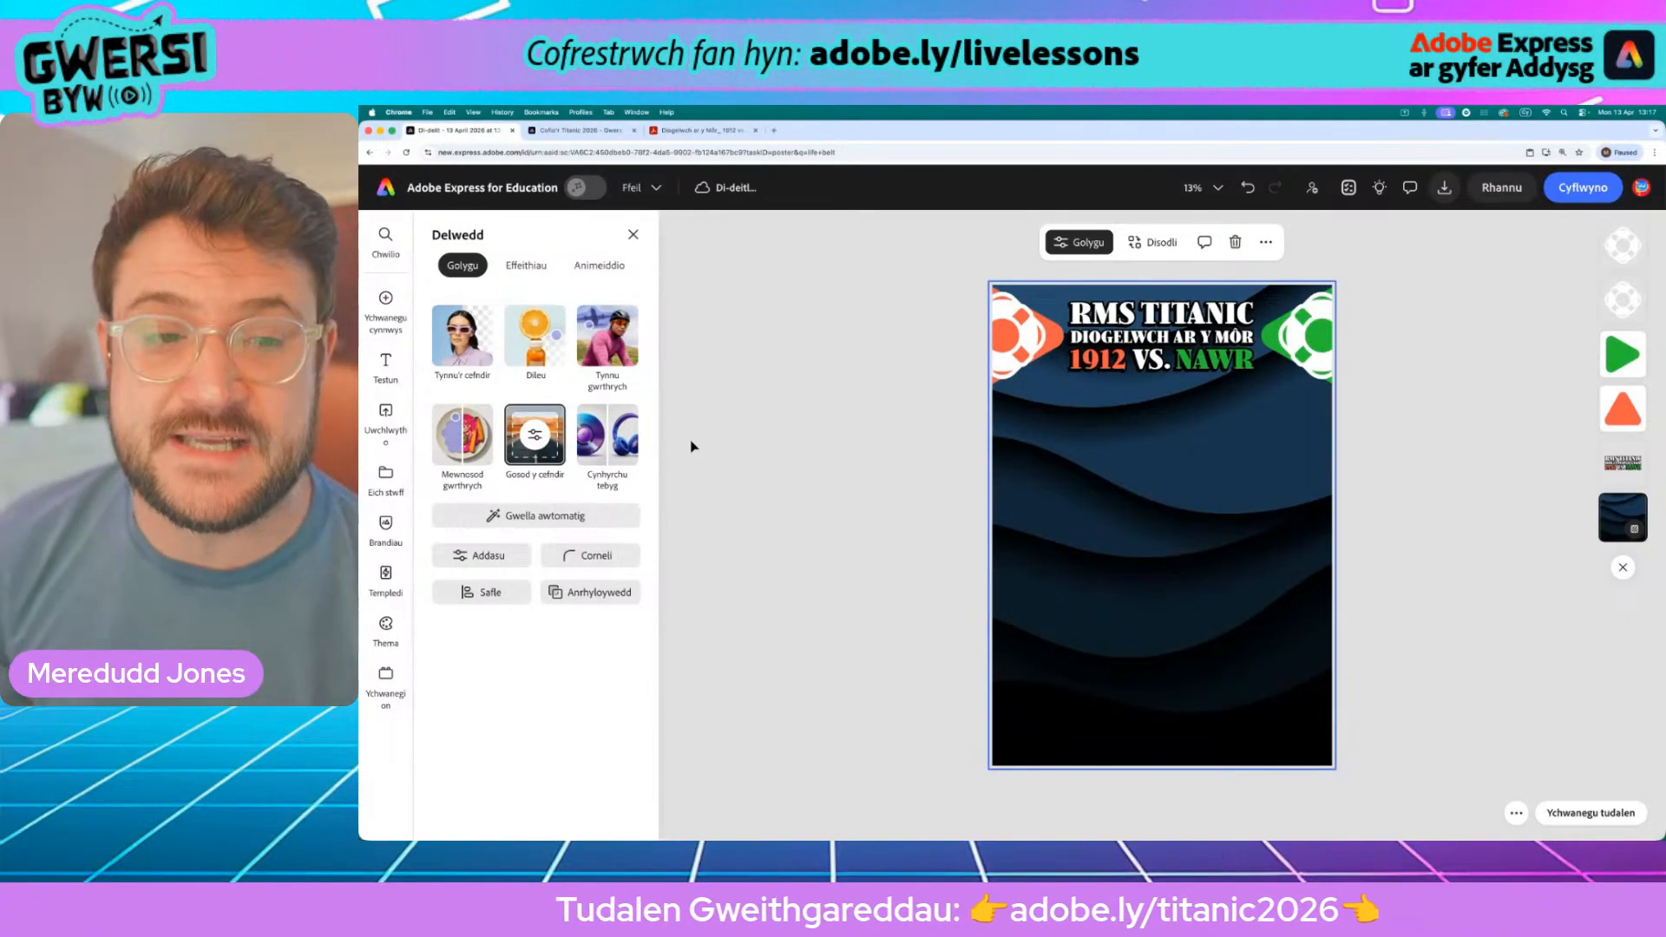
Step: Add the outlined sharp-cornered rectangle from the shape library's Rectangles group to the poster
left_click(382, 298)
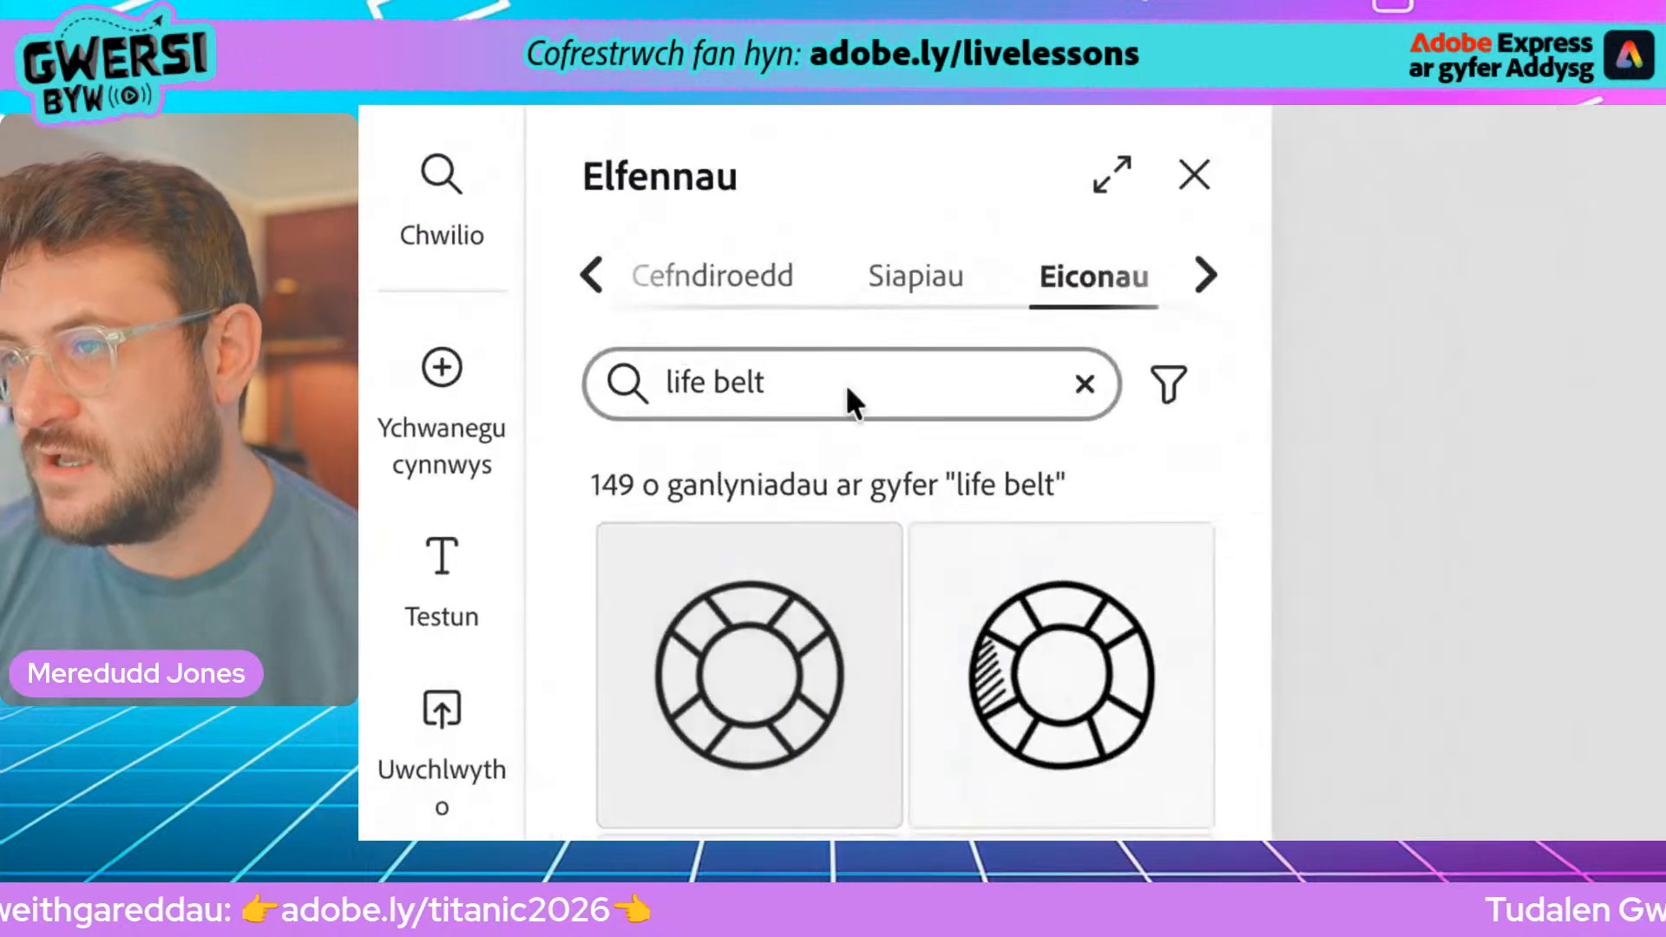
left_click(913, 282)
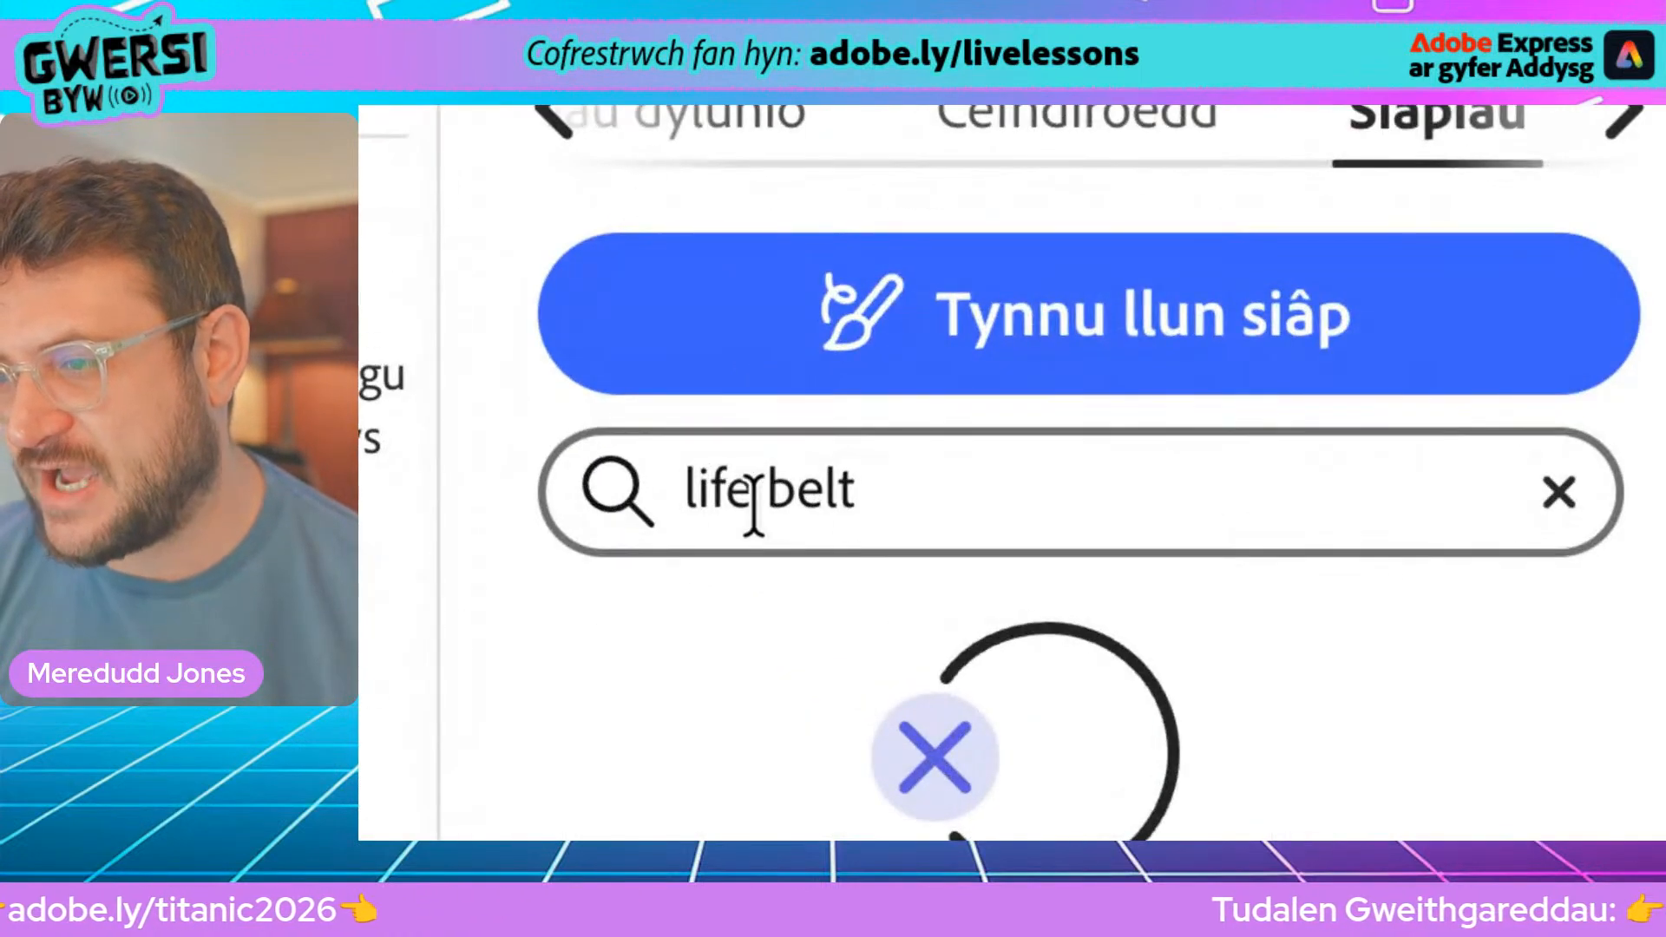
left_click(1558, 492)
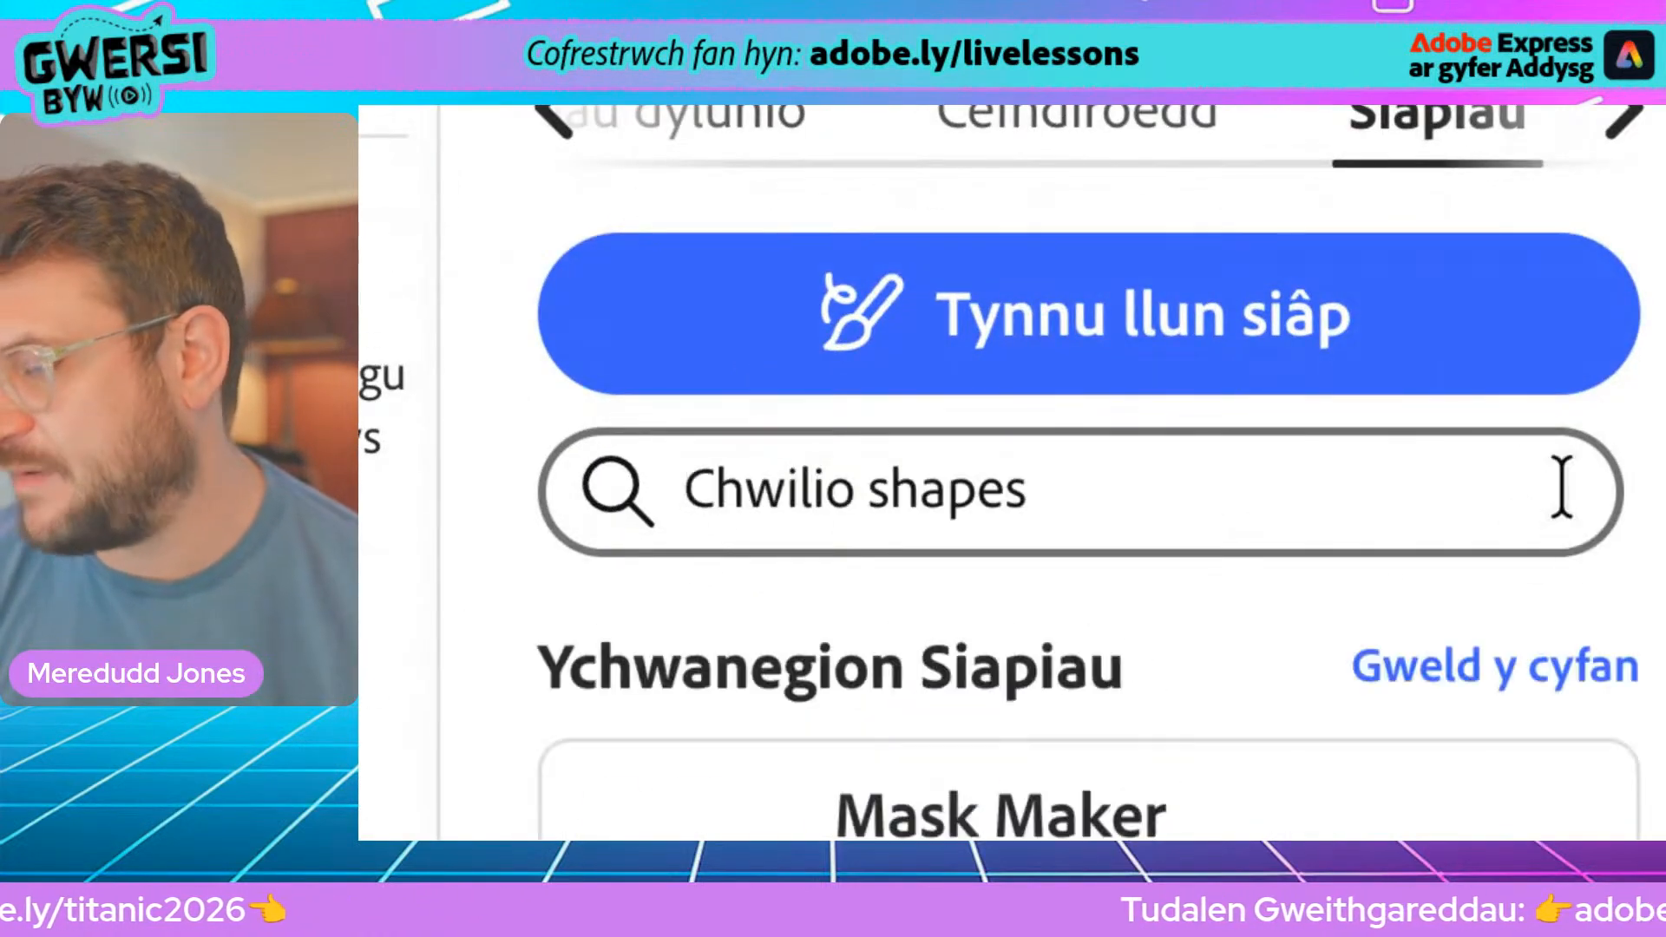
left_click(1575, 508)
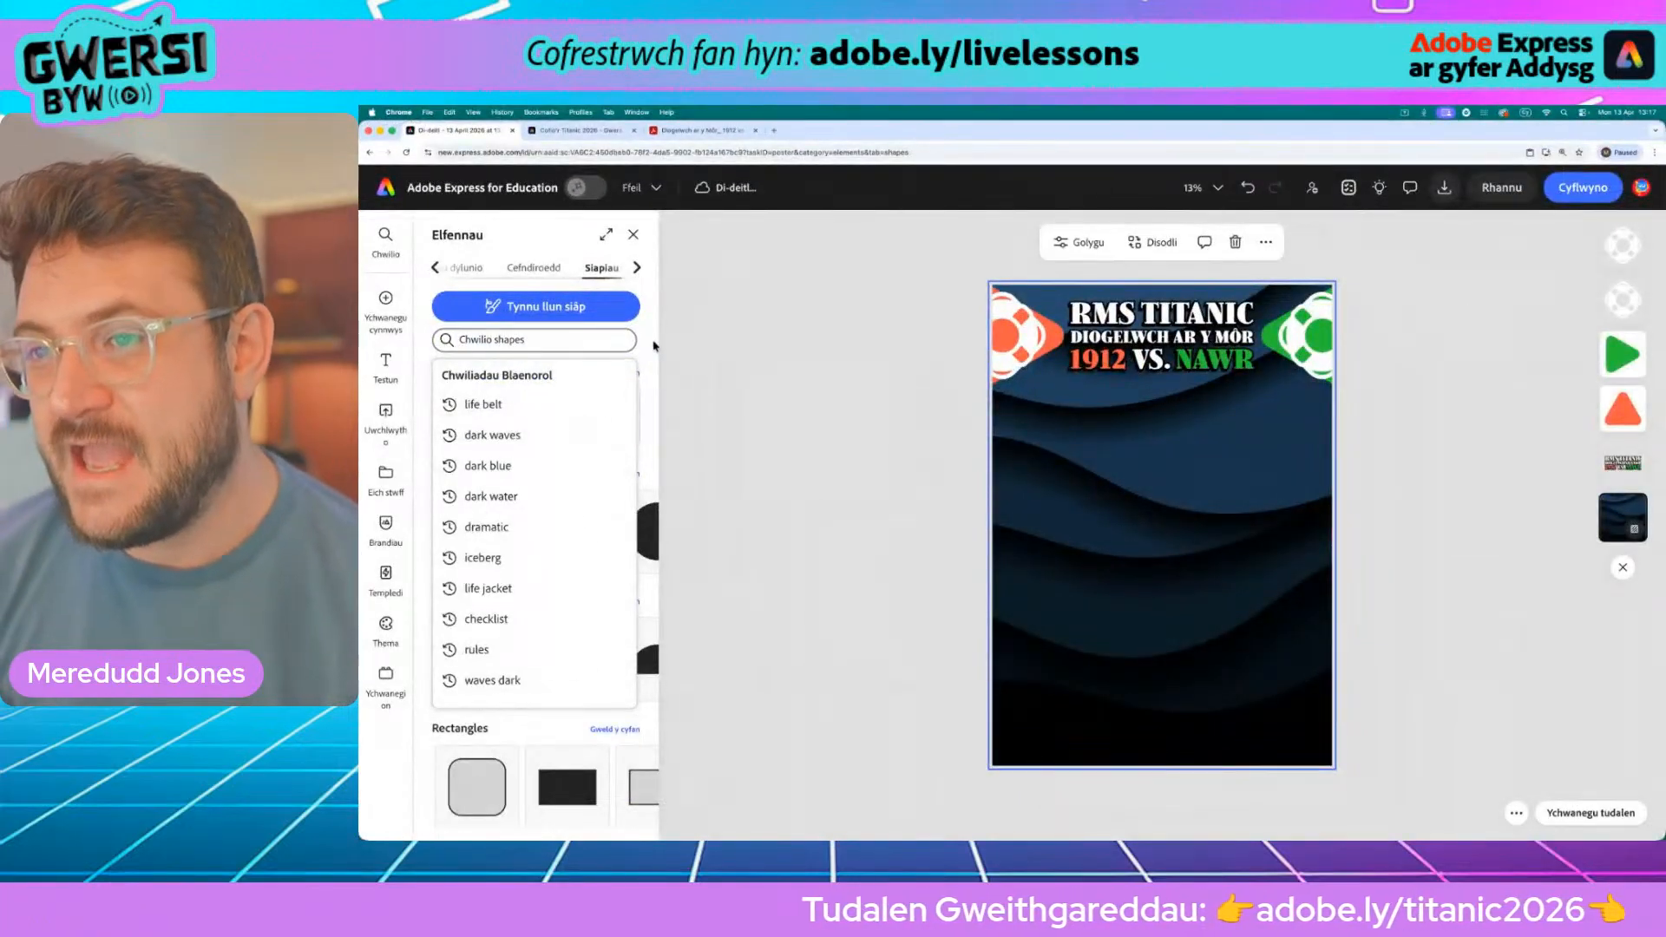
left_click(654, 346)
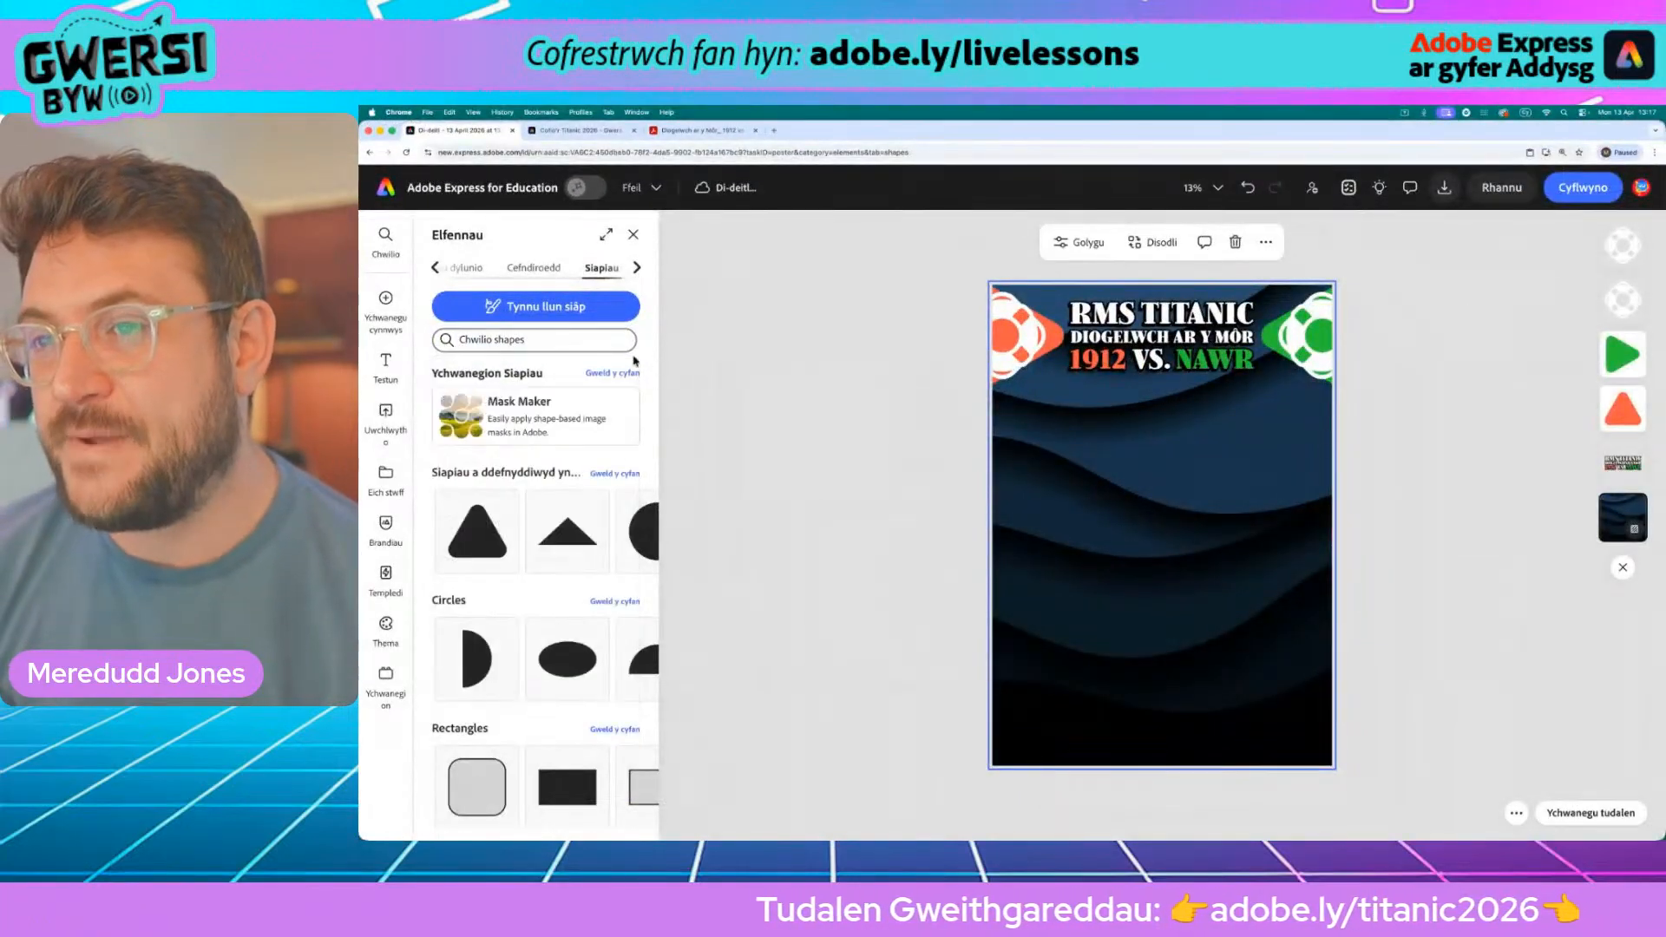
scroll(460, 728, "down", 3)
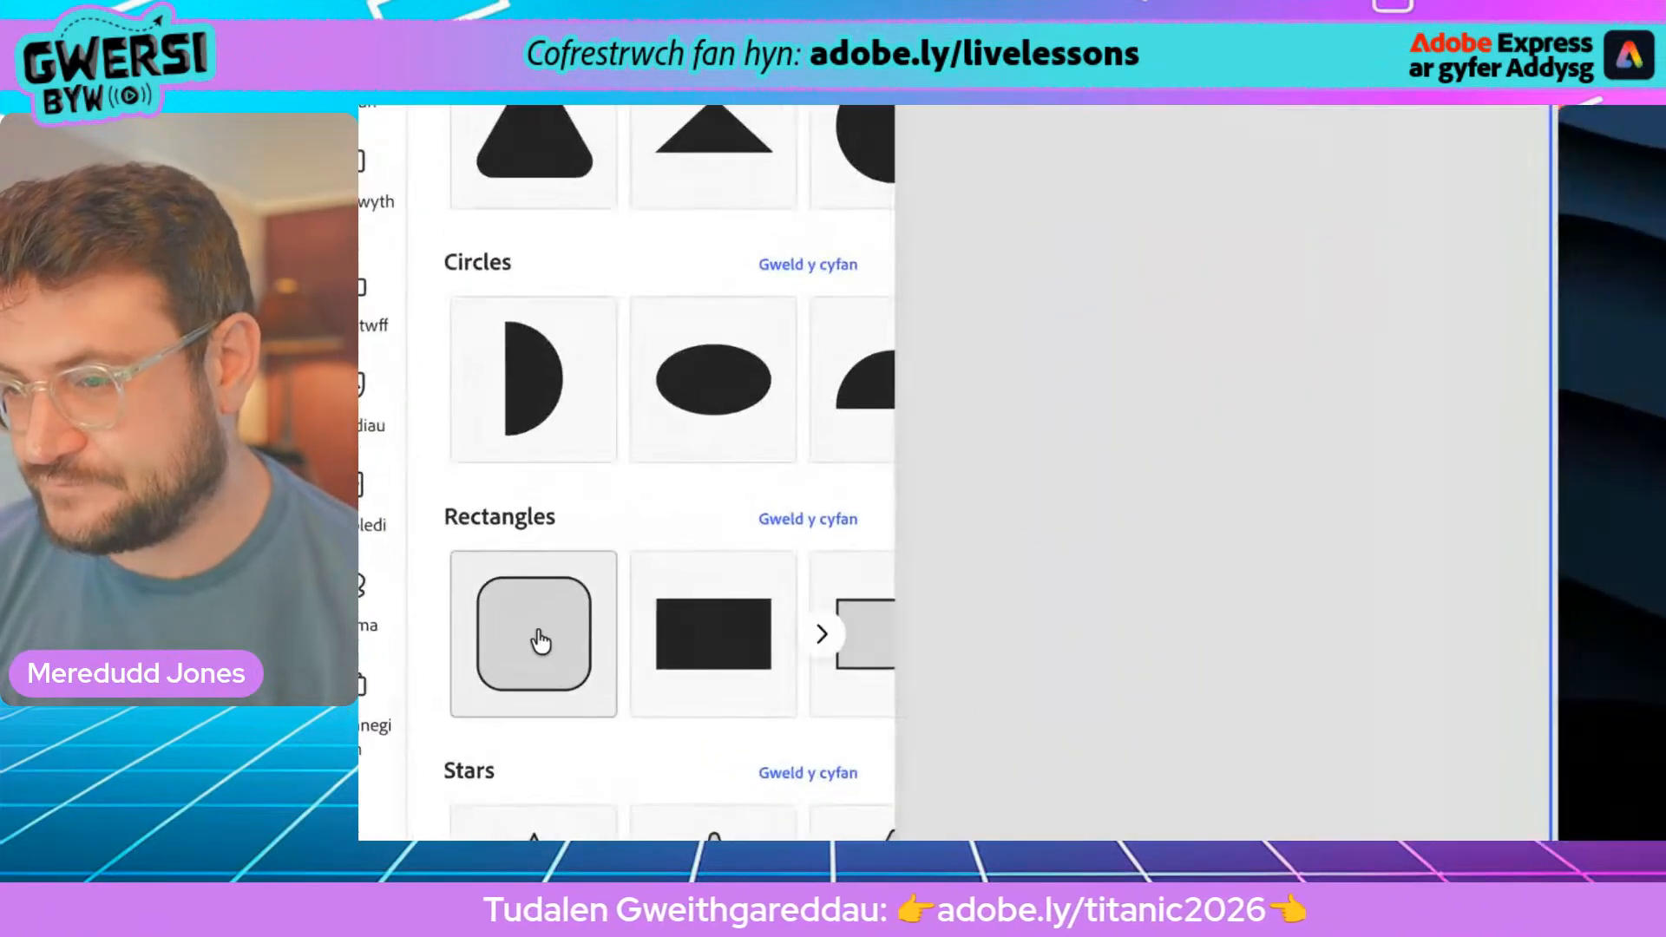
scroll(499, 644, "right", 3)
scroll(577, 636, "right", 3)
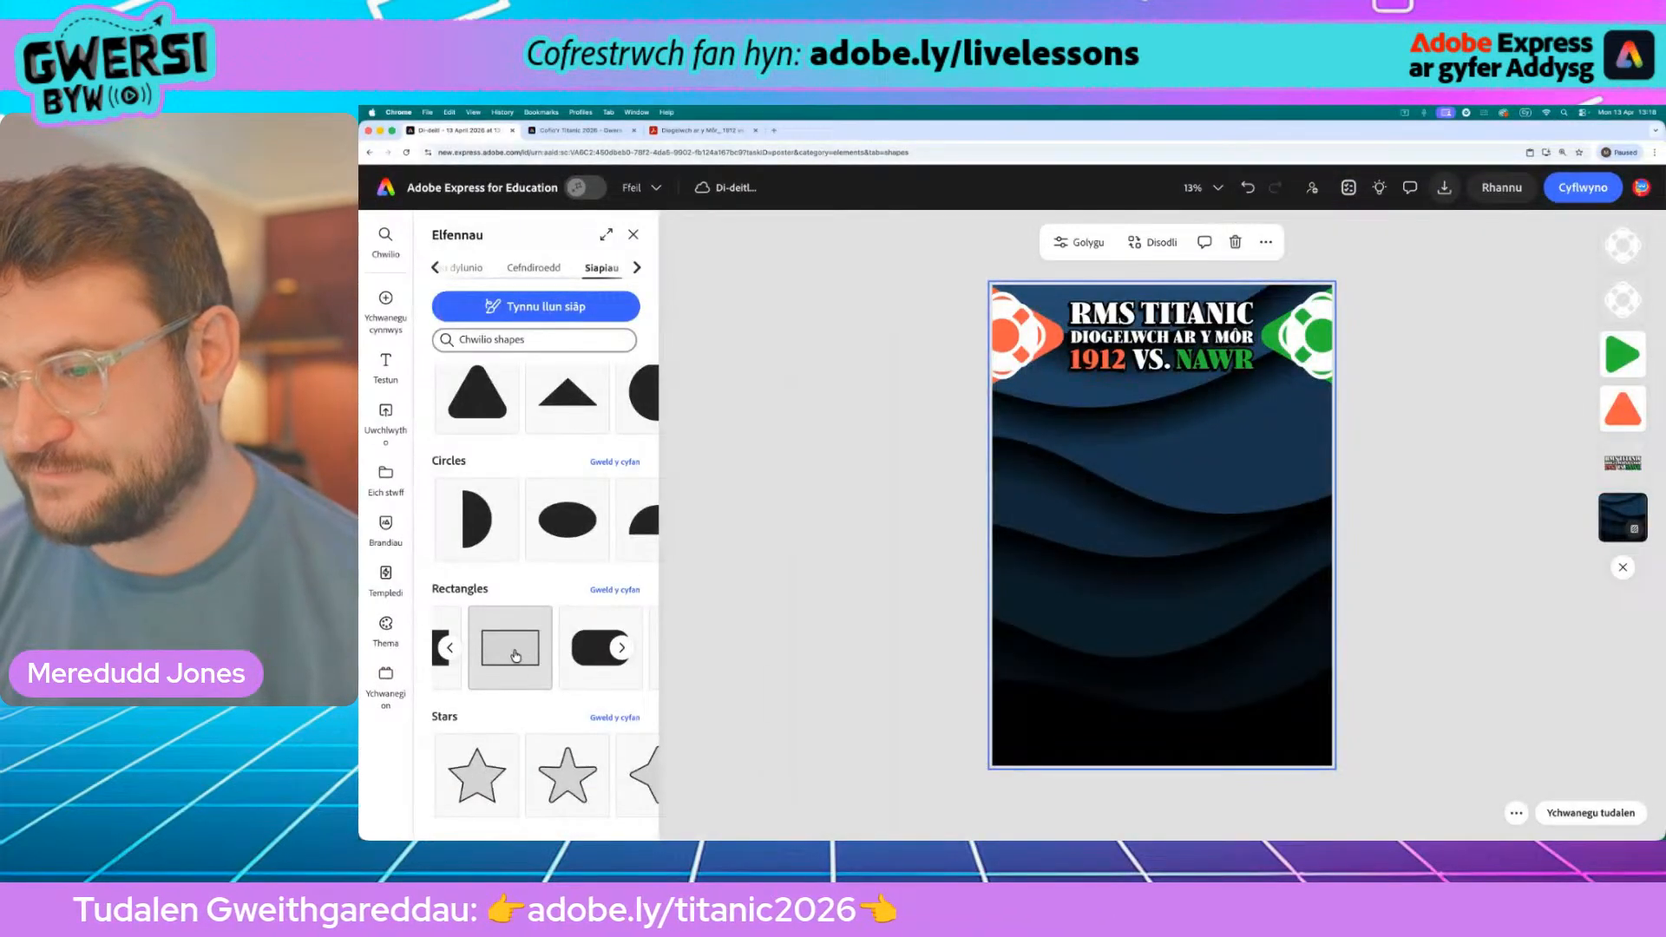
left_click(515, 655)
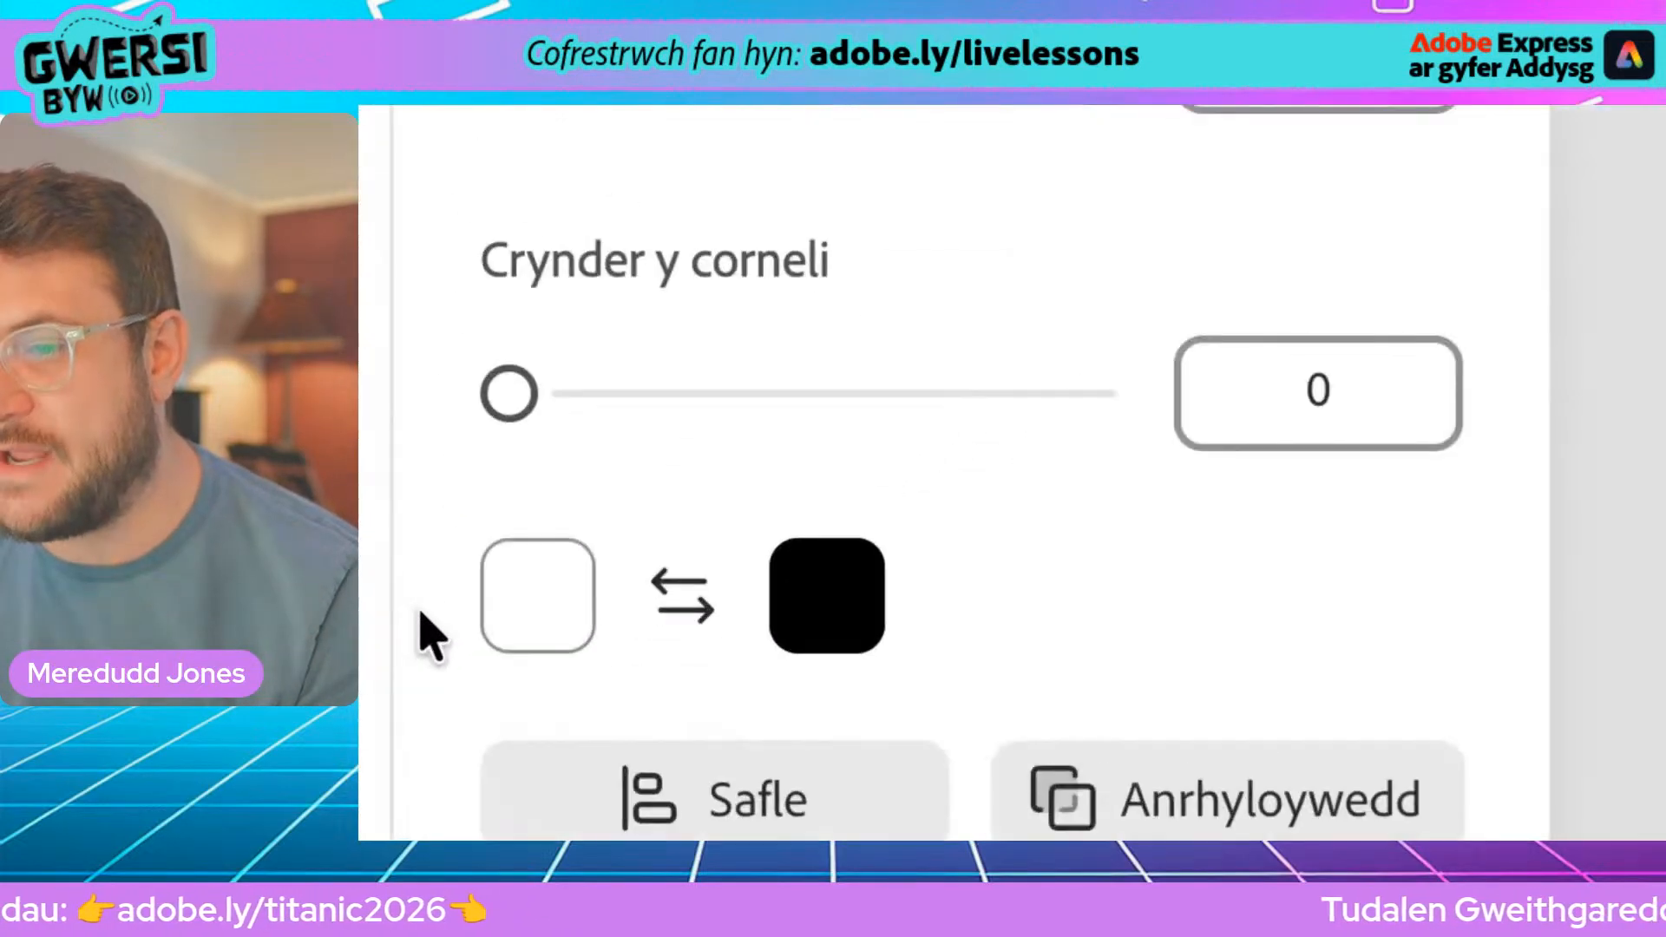
Step: Keep the rectangle's fill white and set its border to the orange already used in the design
left_click(443, 609)
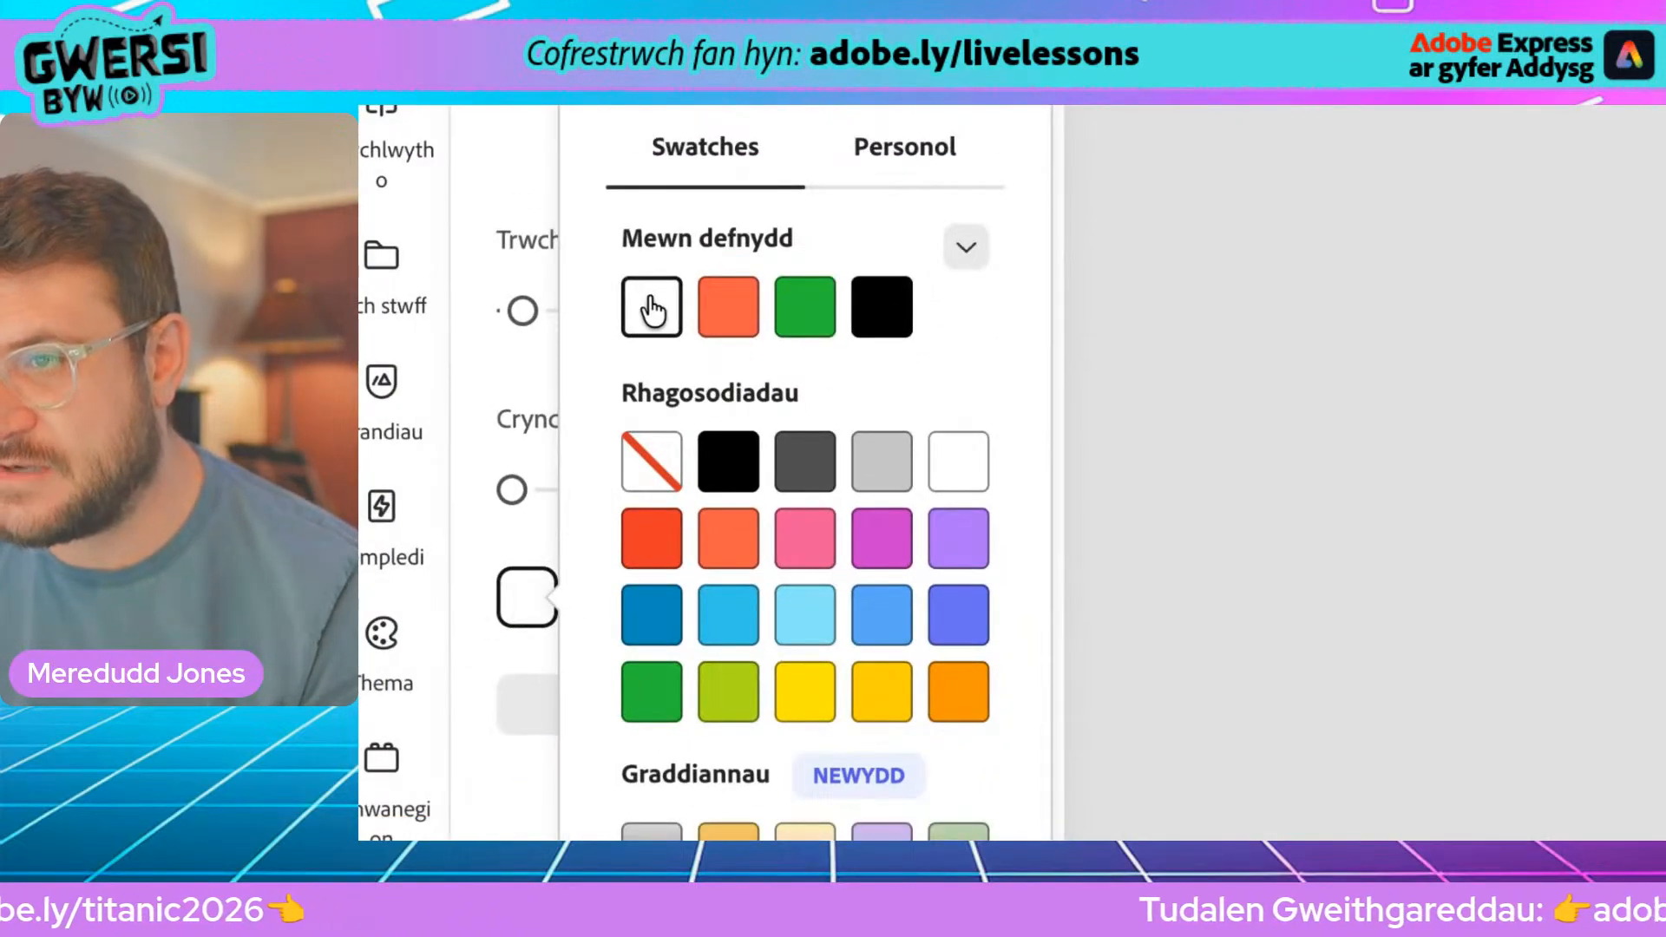
left_click(507, 586)
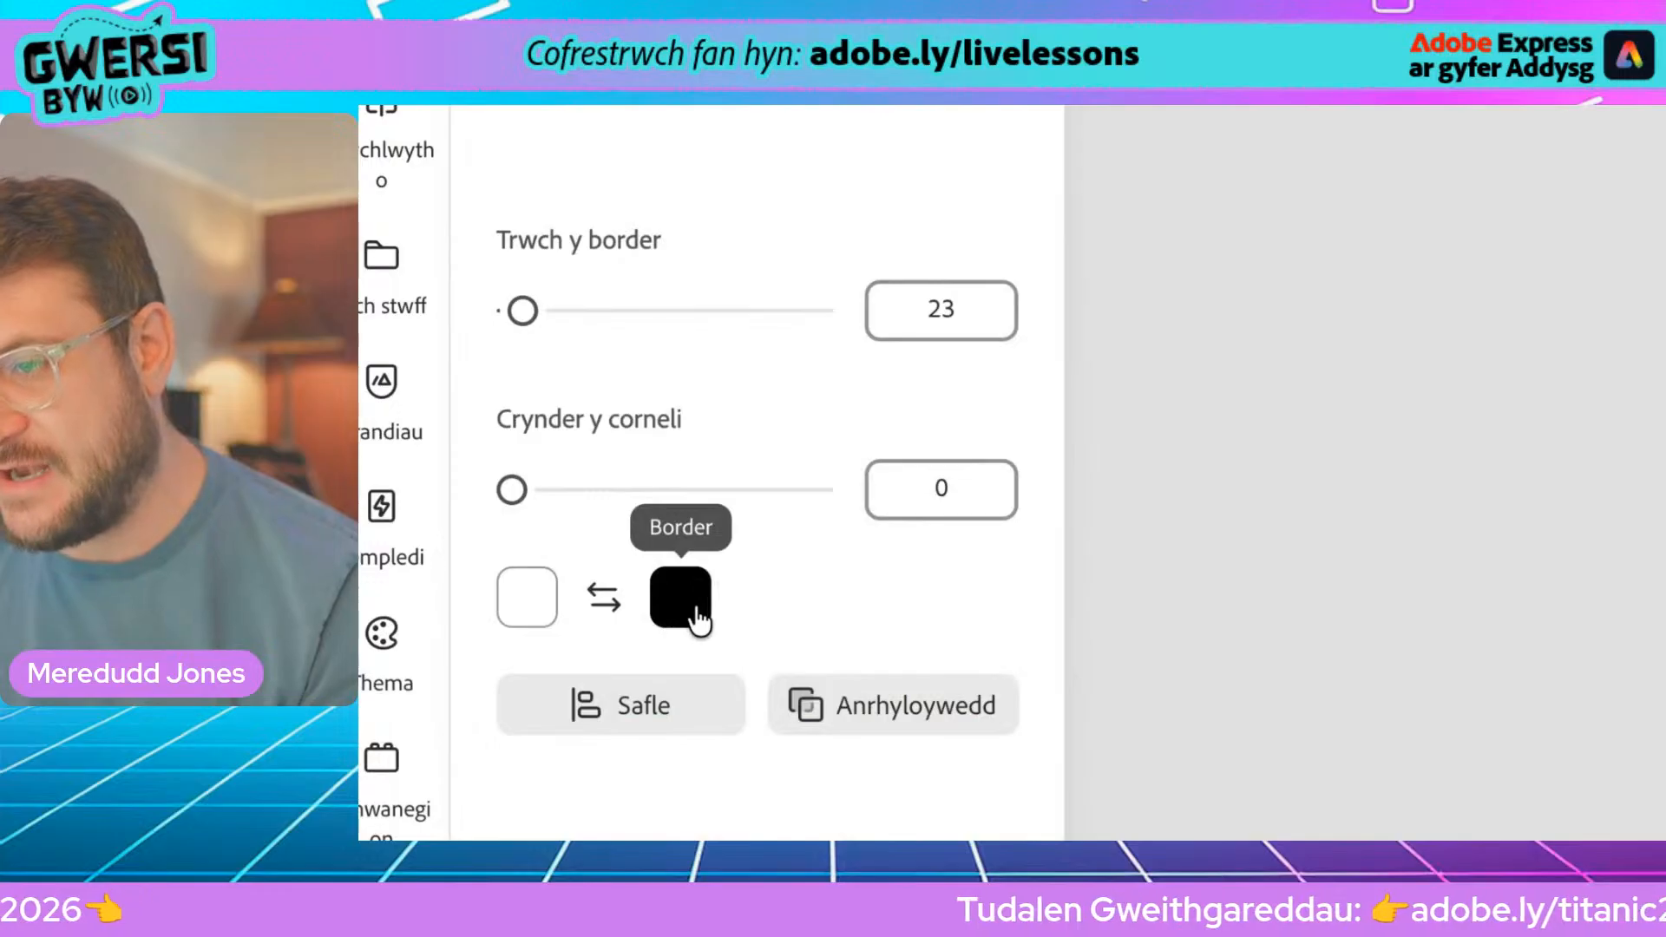
left_click(681, 599)
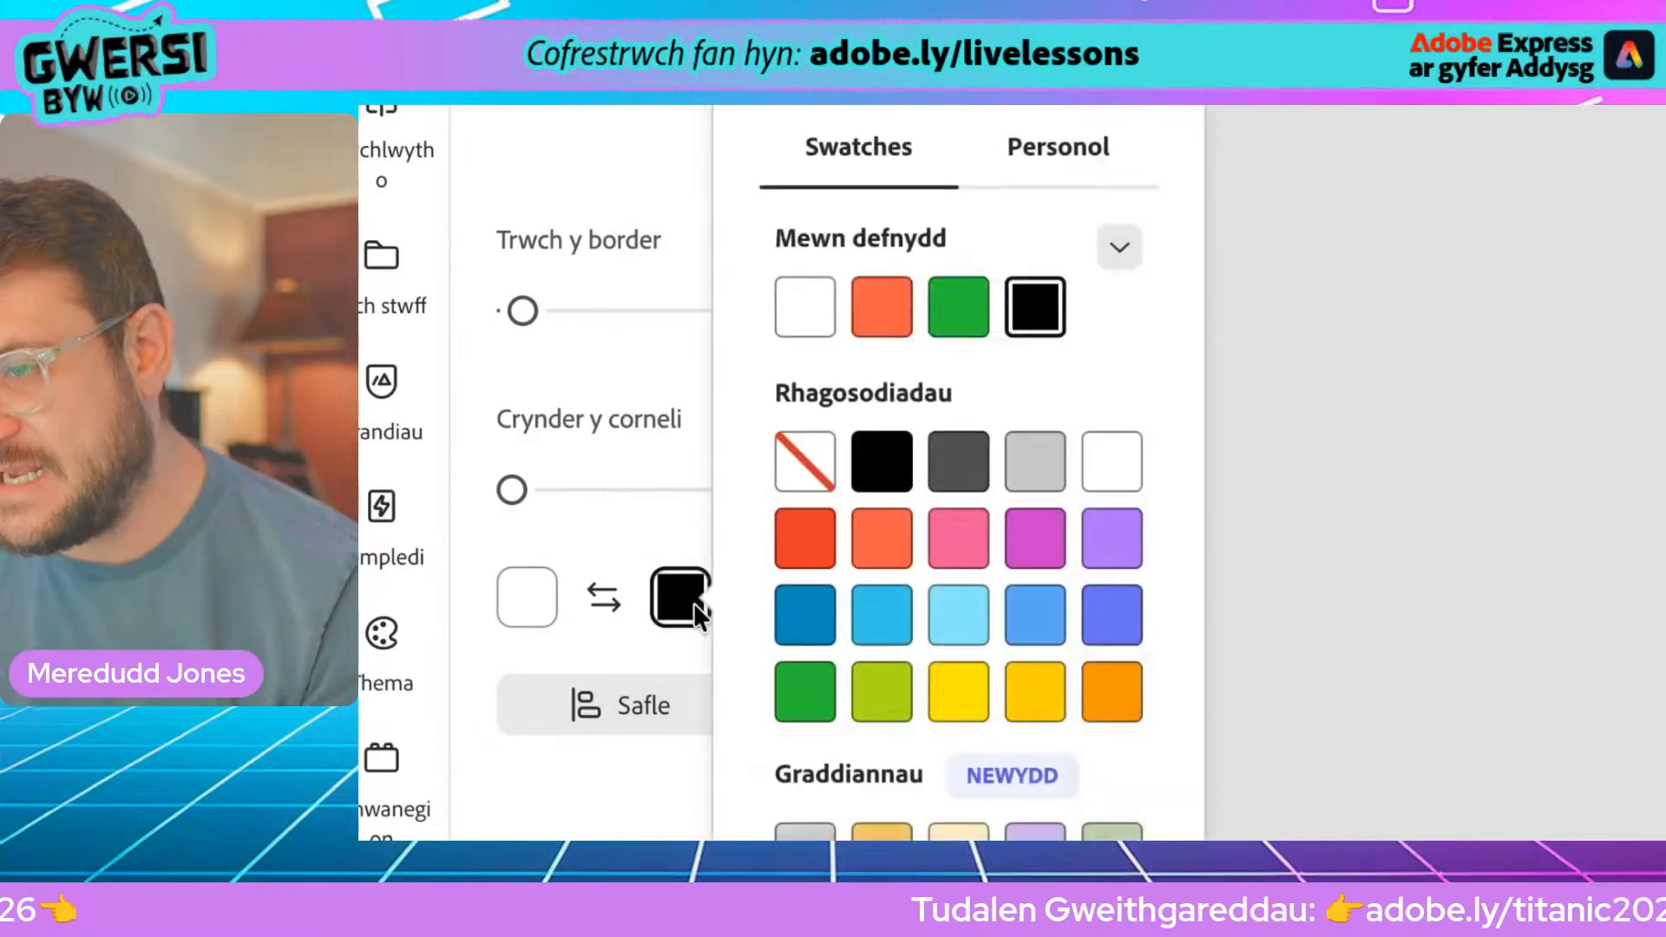
left_click(880, 314)
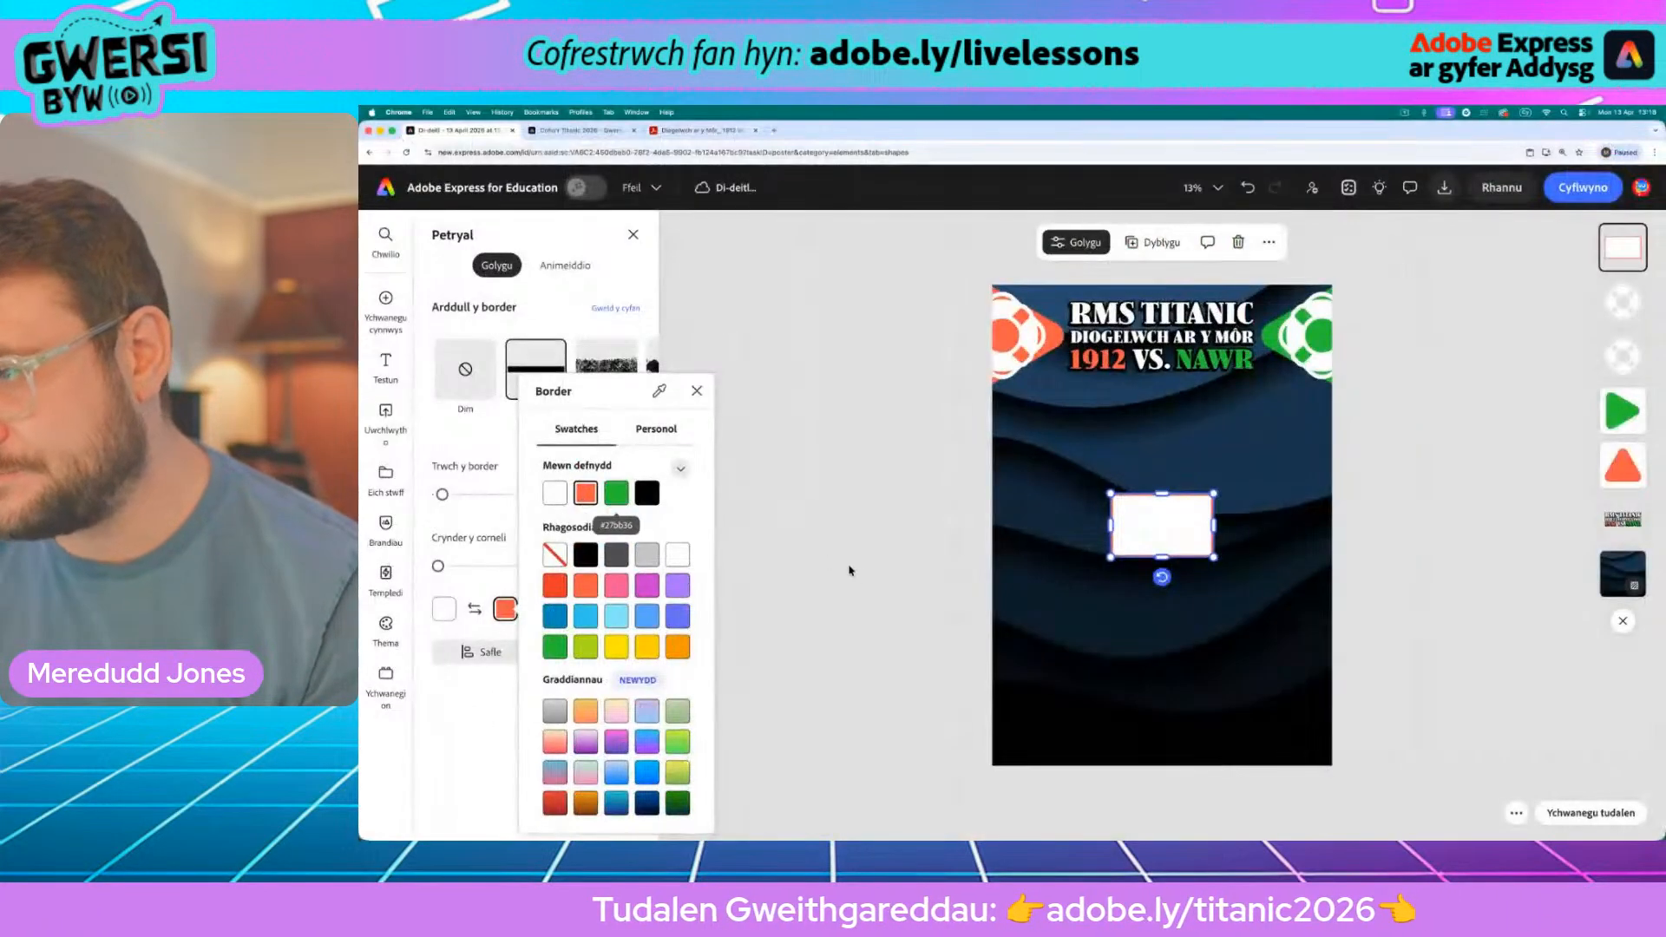
left_click(972, 605)
Step: Move the rectangle below the orange triangle and round its corners fully to 317
left_click(1164, 524)
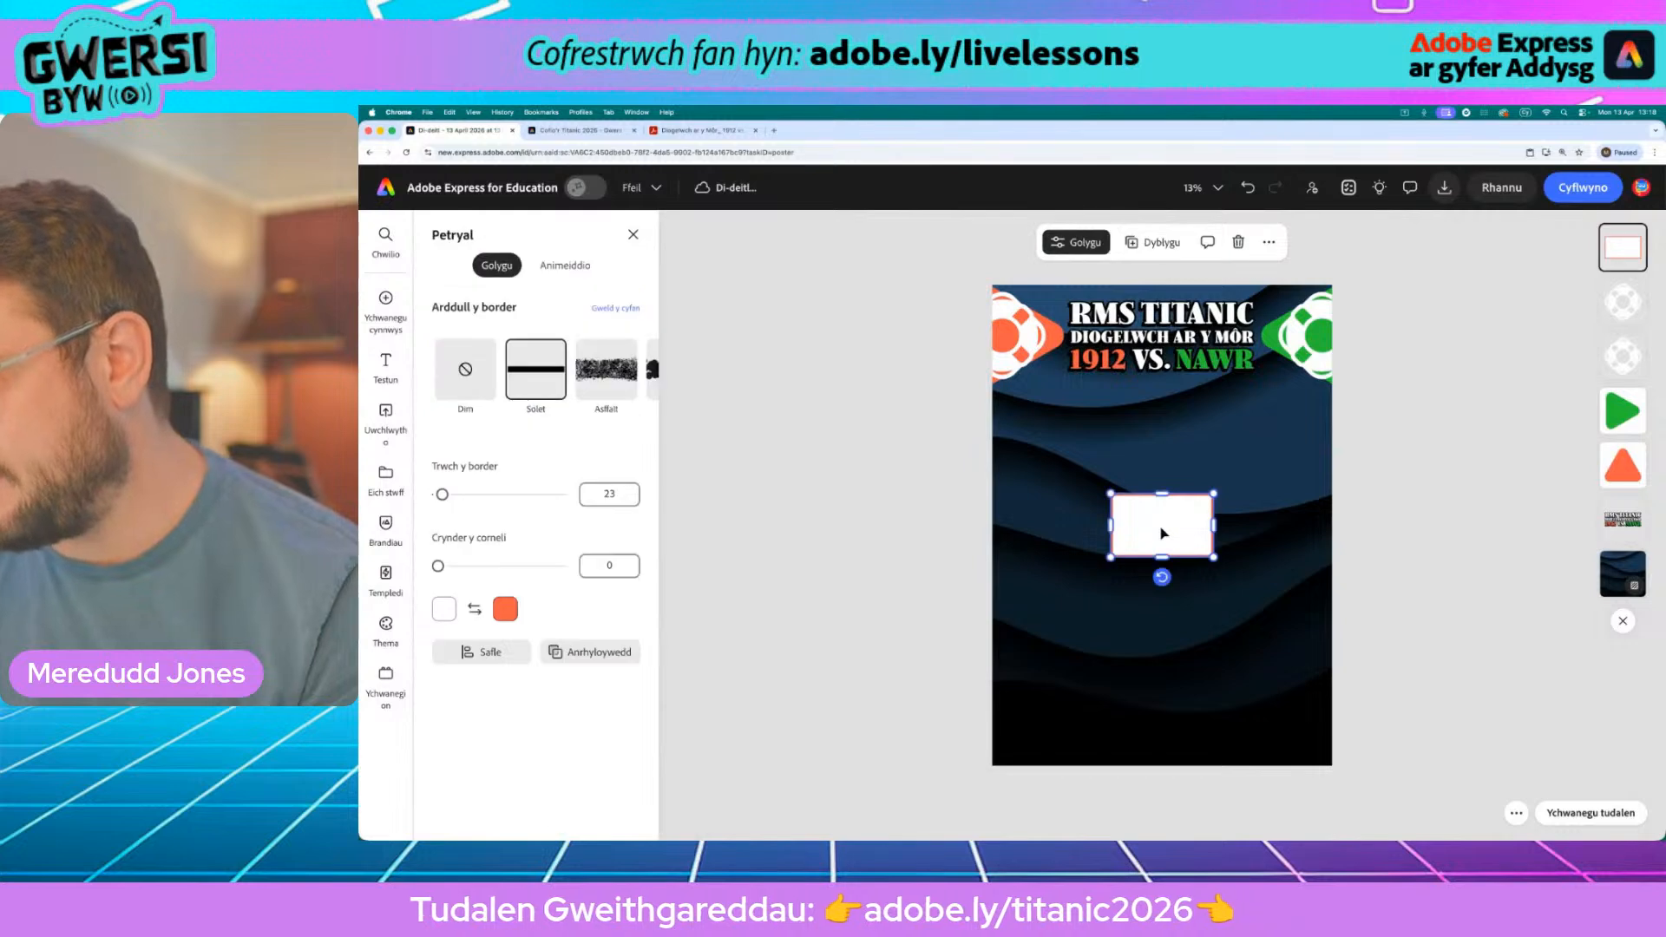
left_click_drag(1161, 528, 1112, 440)
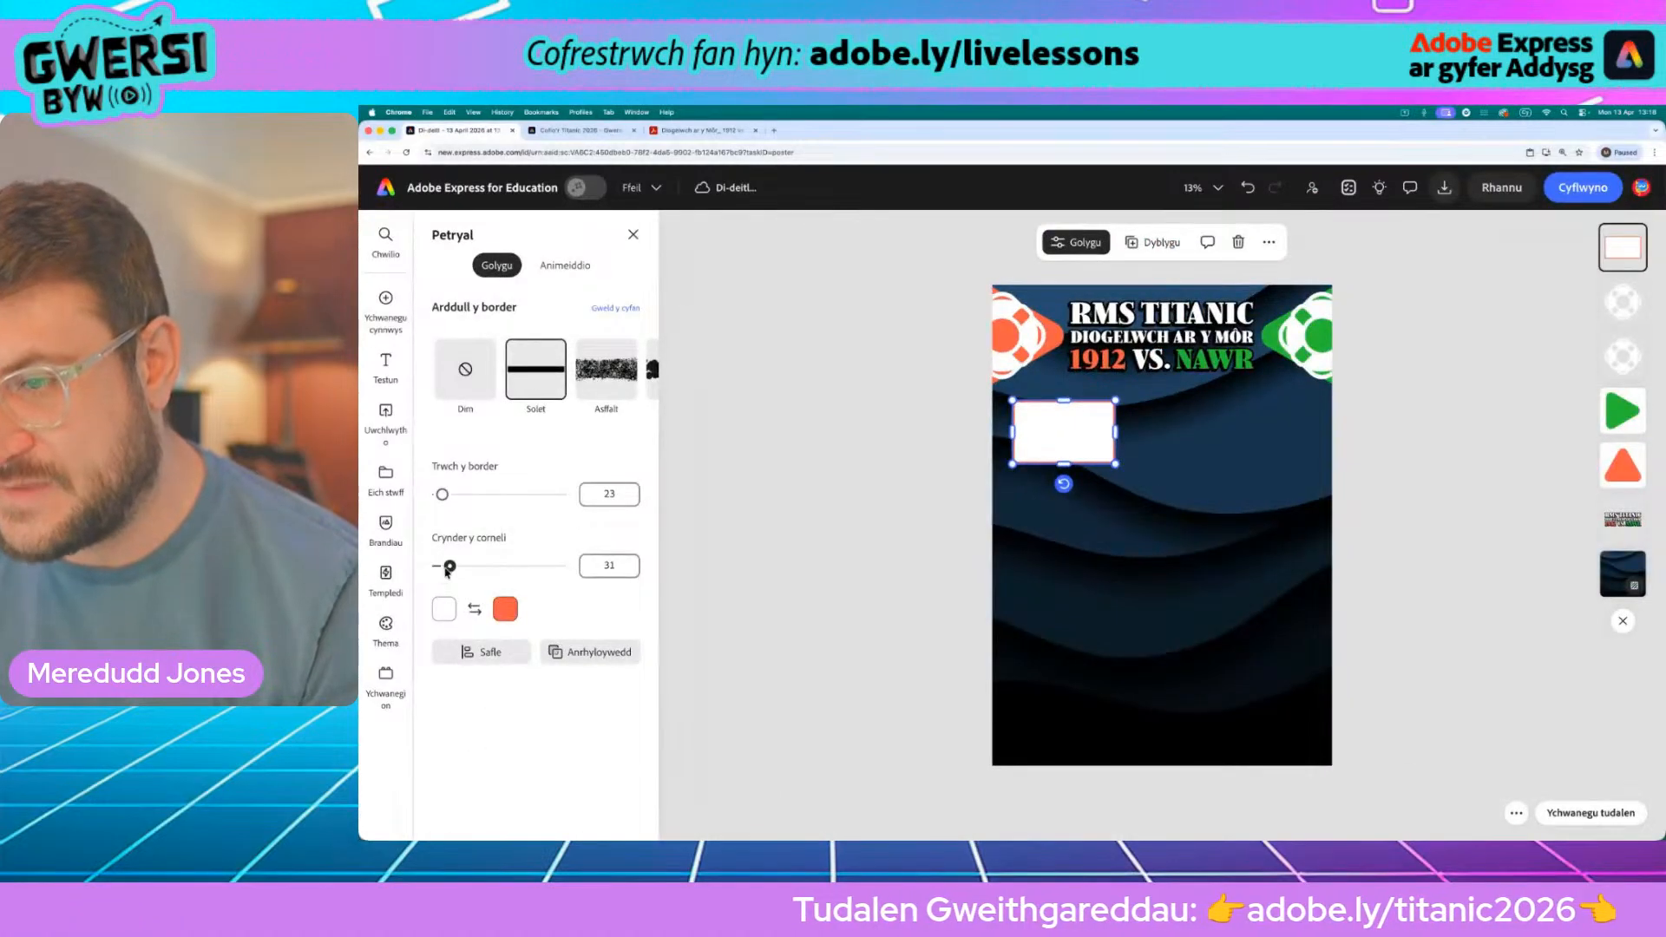
left_click_drag(499, 557, 767, 577)
left_click_drag(544, 571, 703, 596)
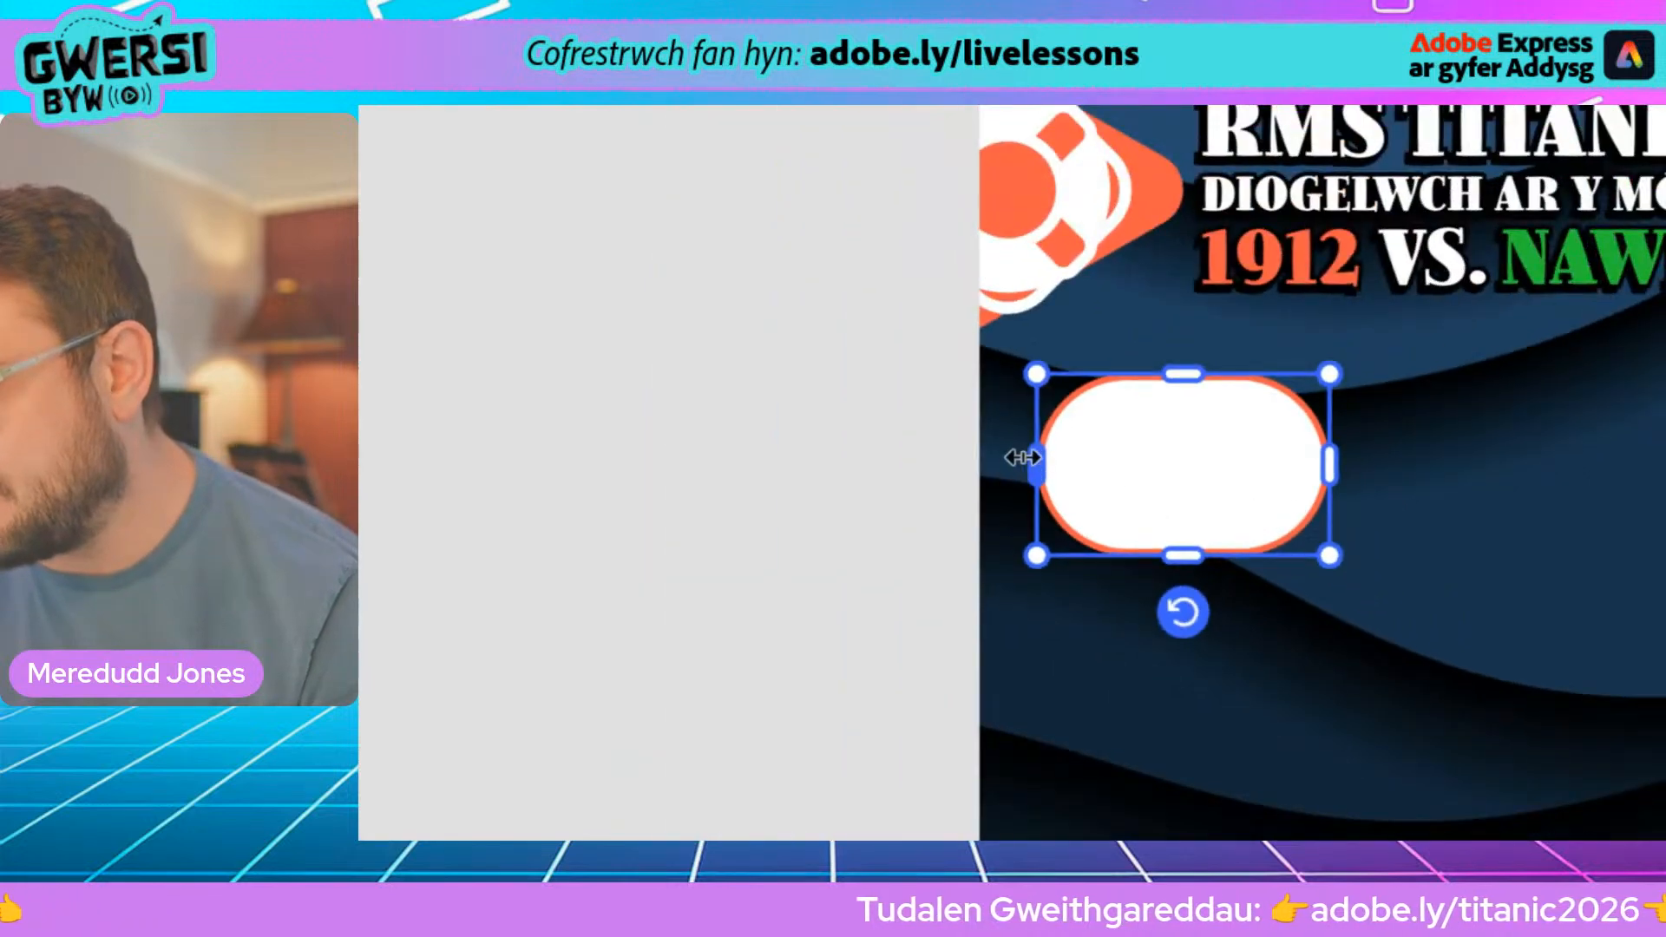
Step: Extend the rounded rectangle well past the page's left edge and scale it up so its rounded end reaches about 40% across the page
left_click_drag(784, 409, 783, 409)
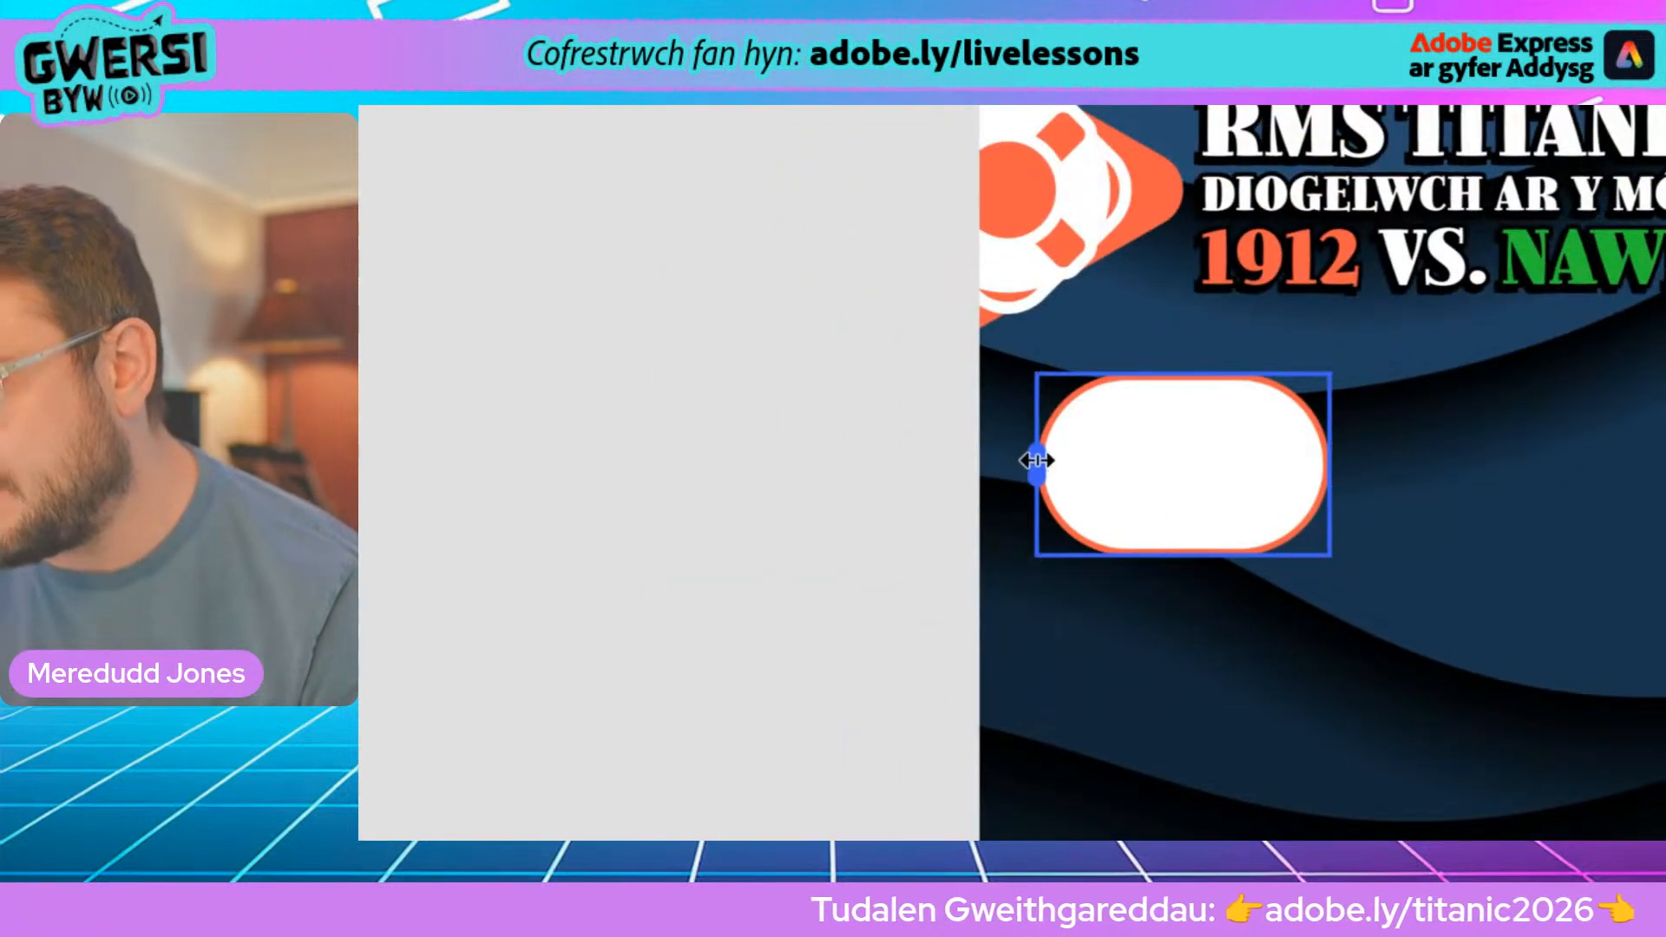
left_click_drag(1036, 461, 418, 461)
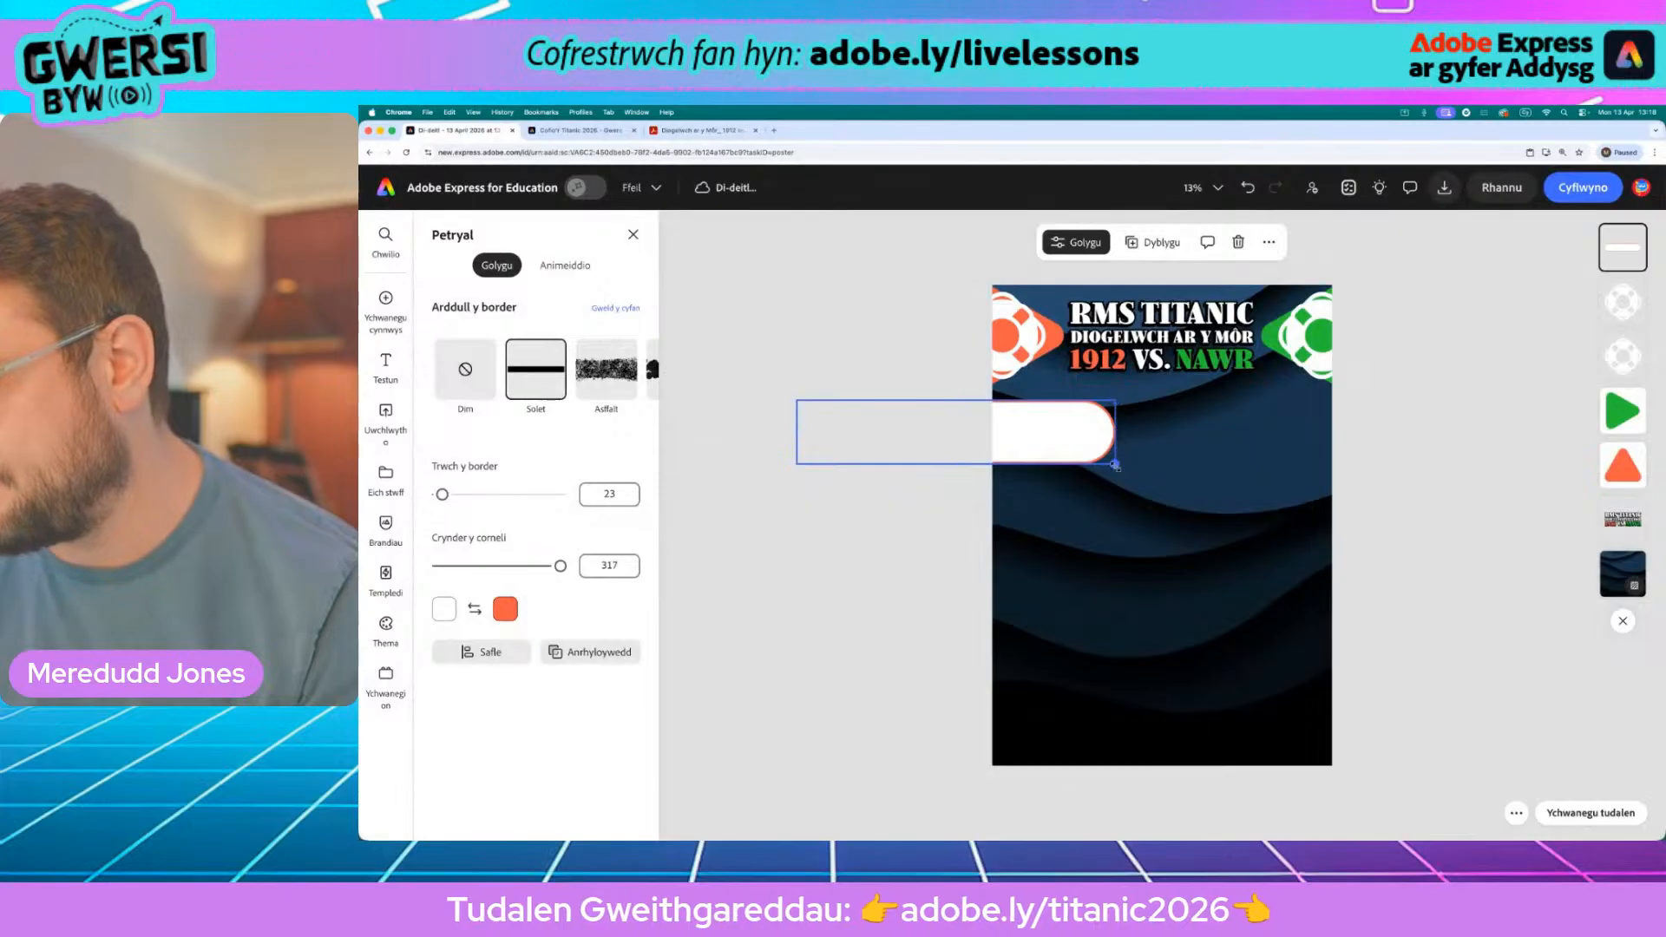
left_click_drag(1116, 466, 1227, 487)
left_click_drag(1115, 425, 1028, 427)
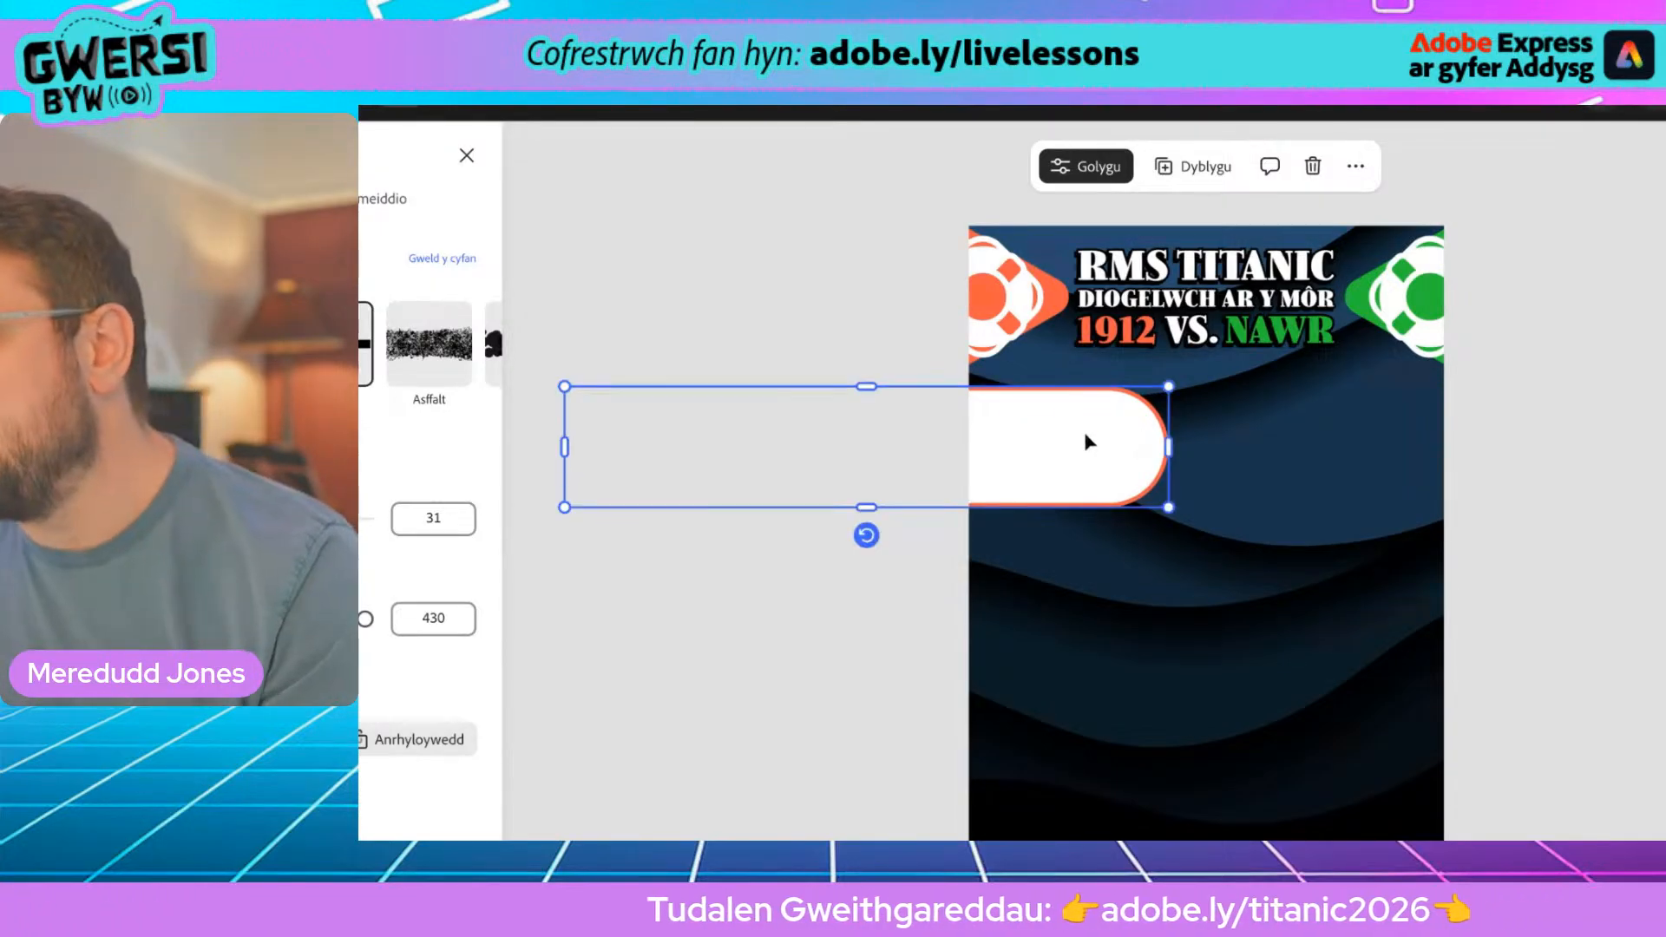
left_click_drag(1083, 438, 1082, 436)
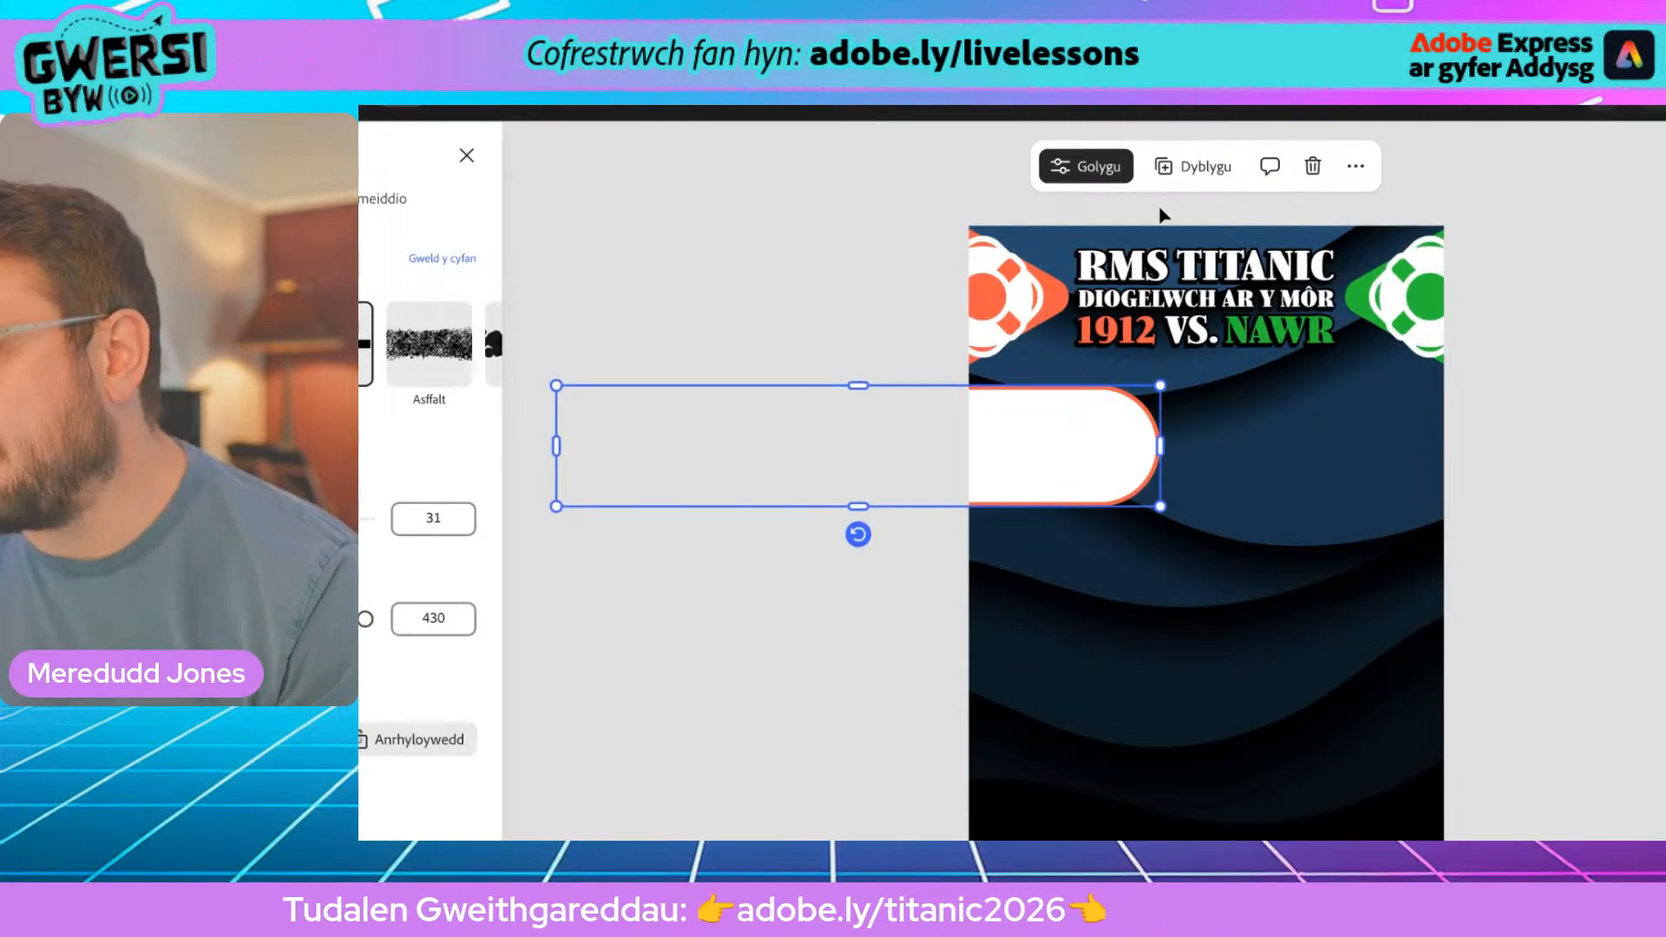
Step: Place two copies of the rounded rectangle below the original, one mid-page and one near the page's lower edge
left_click(1190, 166)
left_click_drag(1066, 454, 1055, 589)
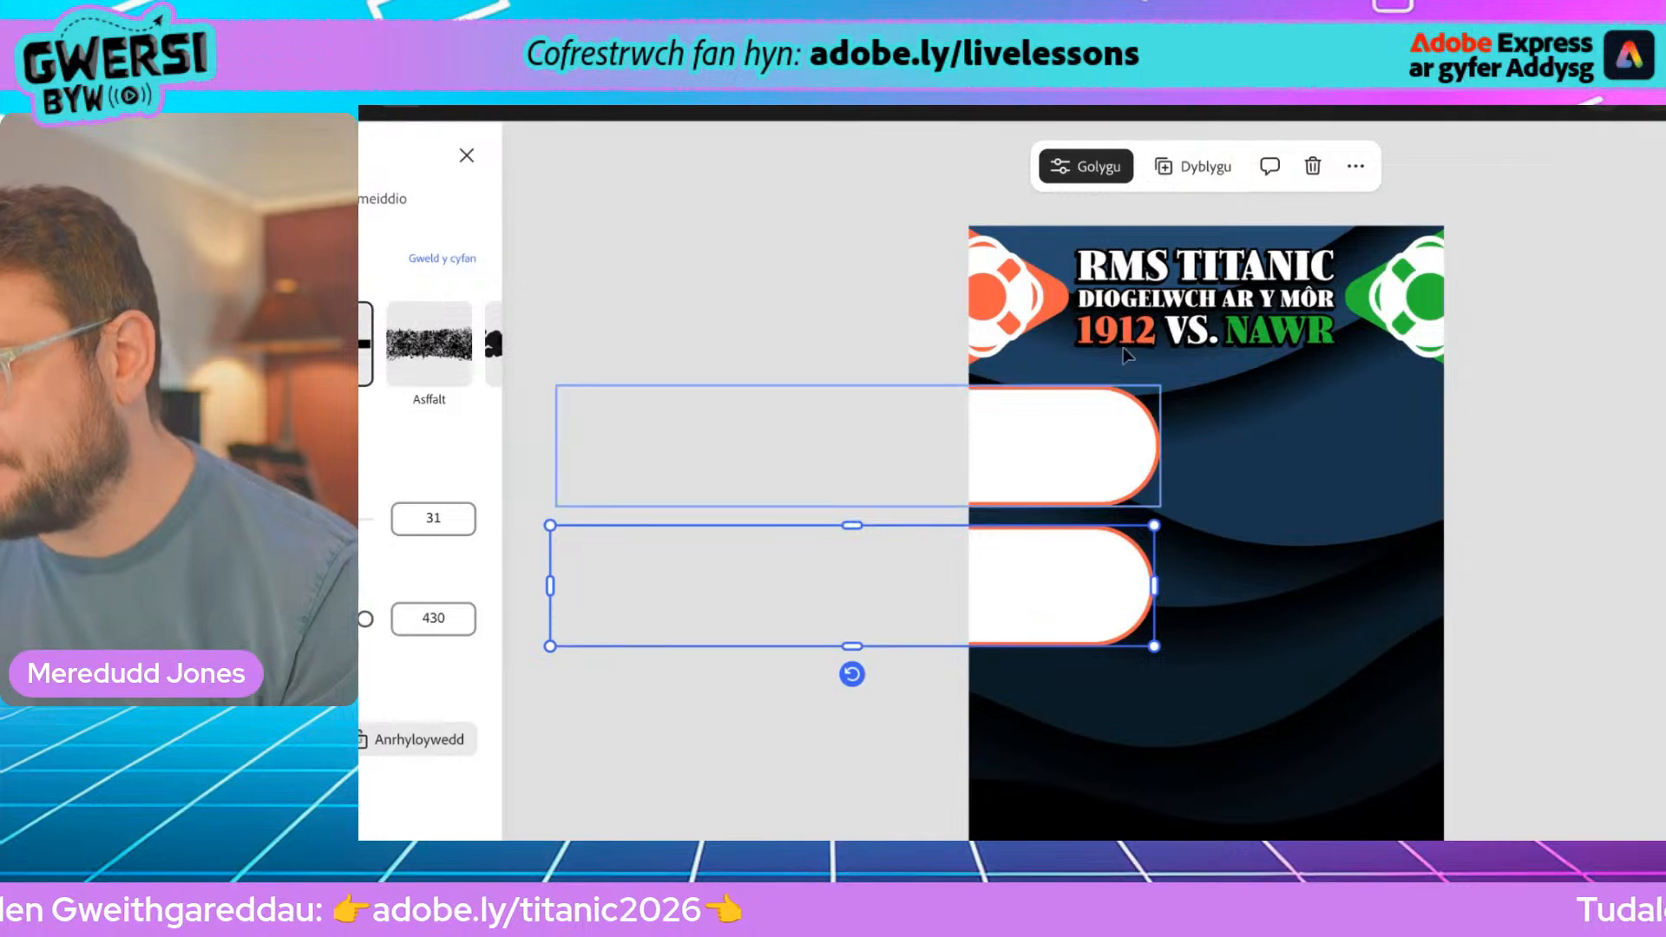
left_click(1192, 166)
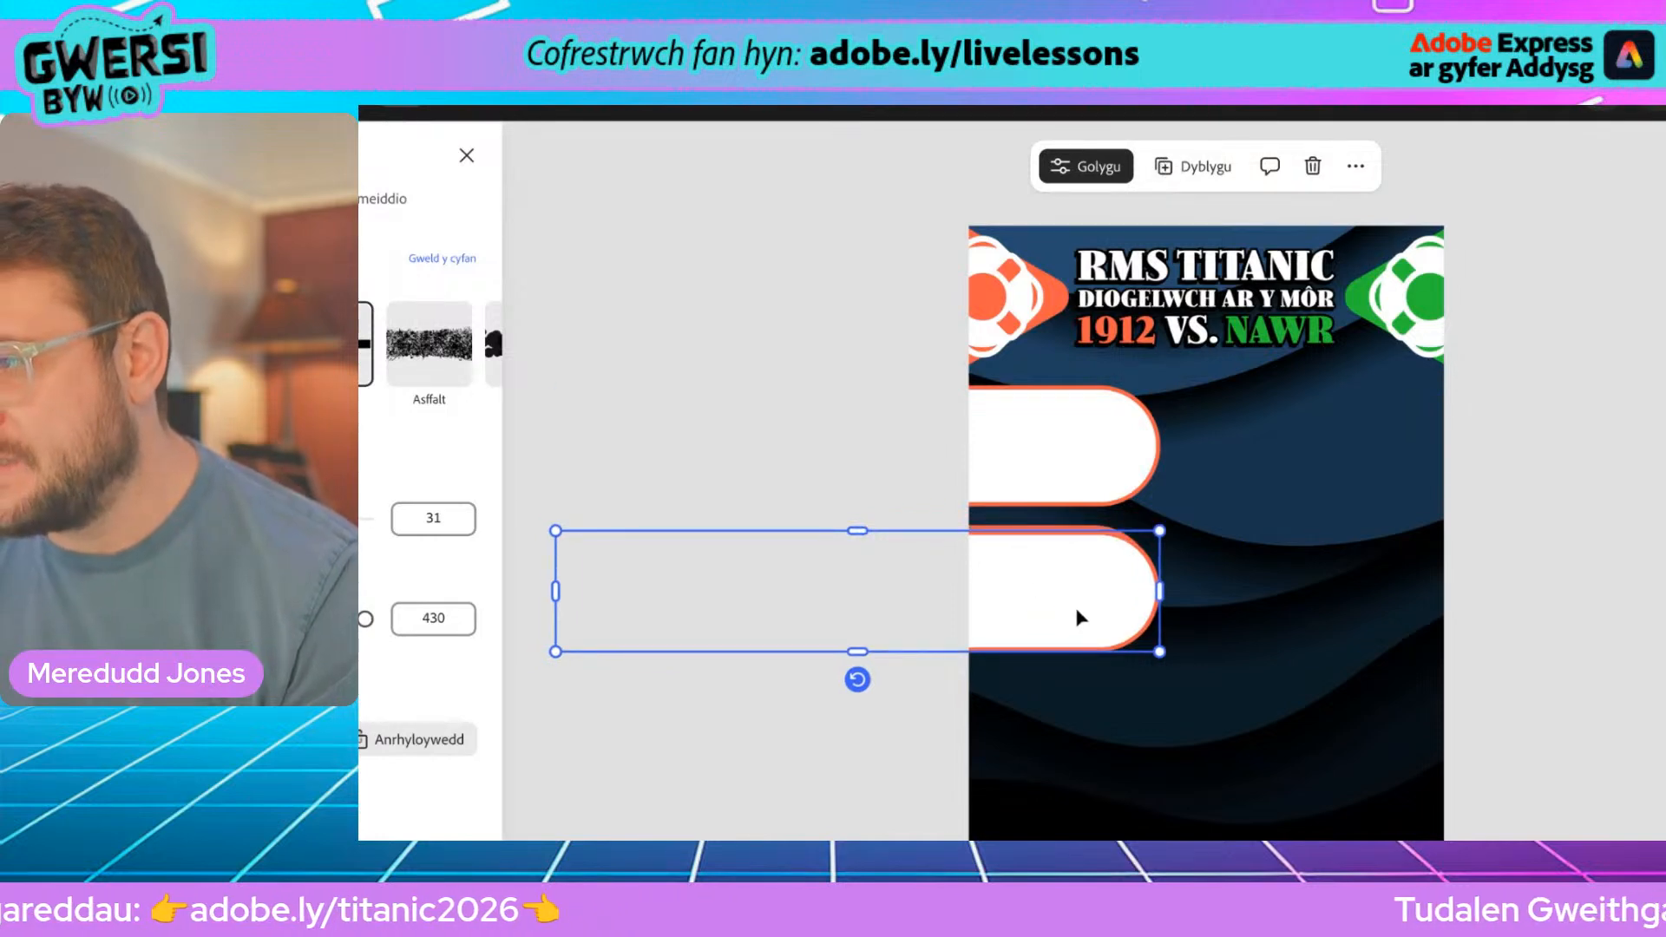
left_click_drag(1059, 603, 1048, 646)
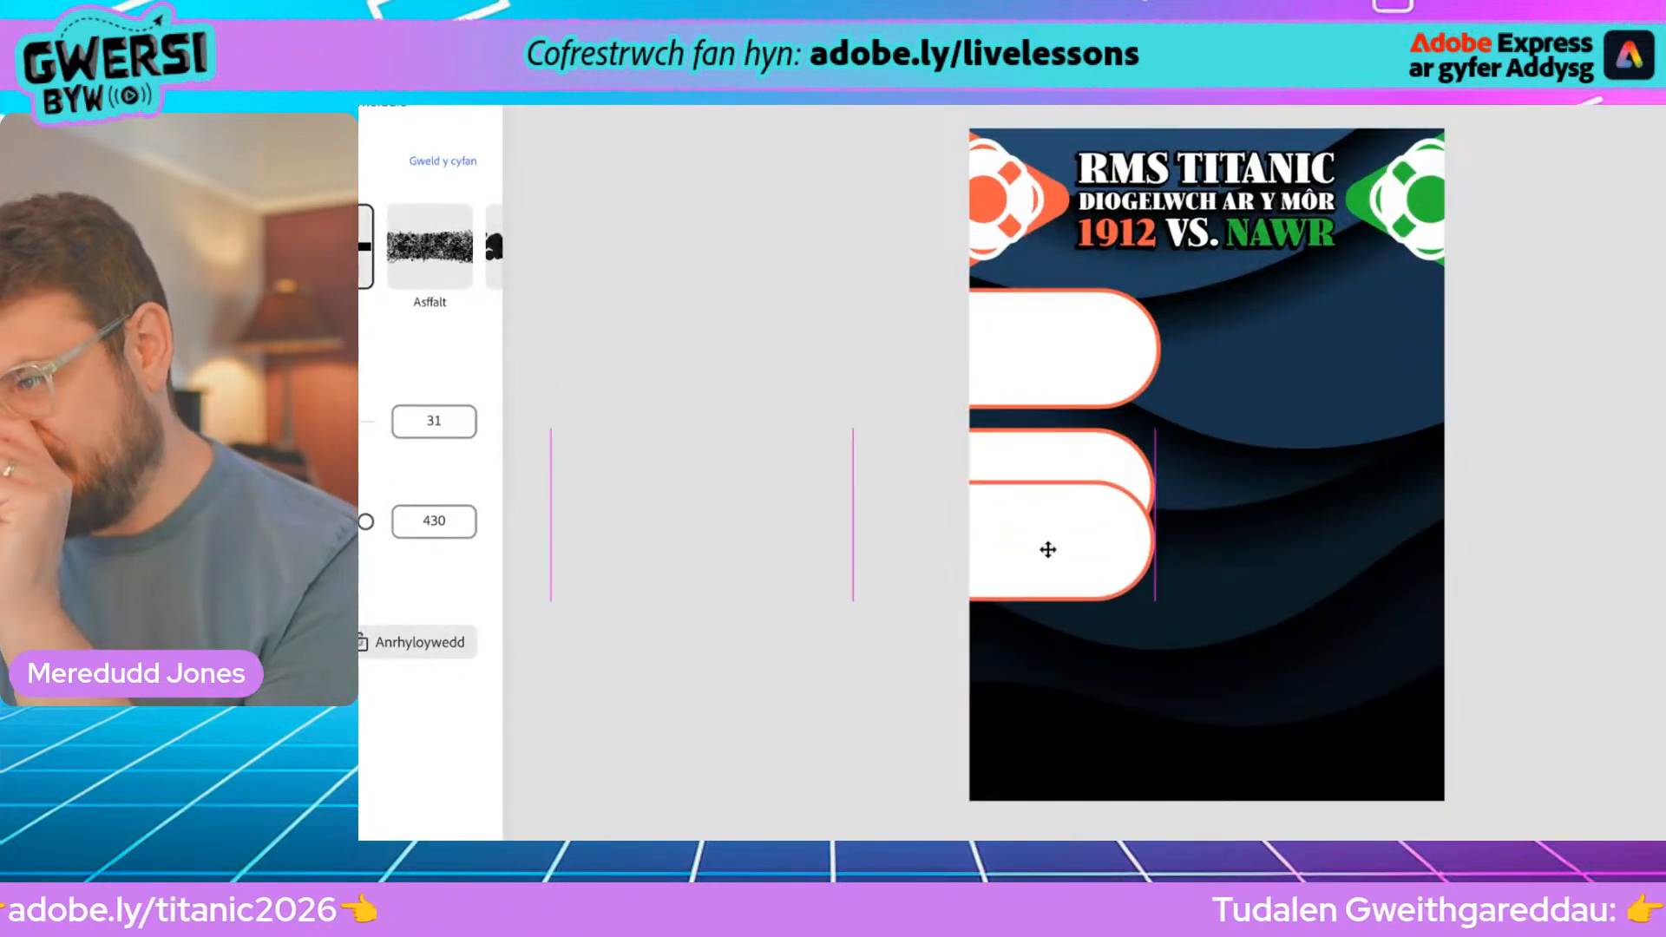
left_click_drag(1059, 547, 1053, 715)
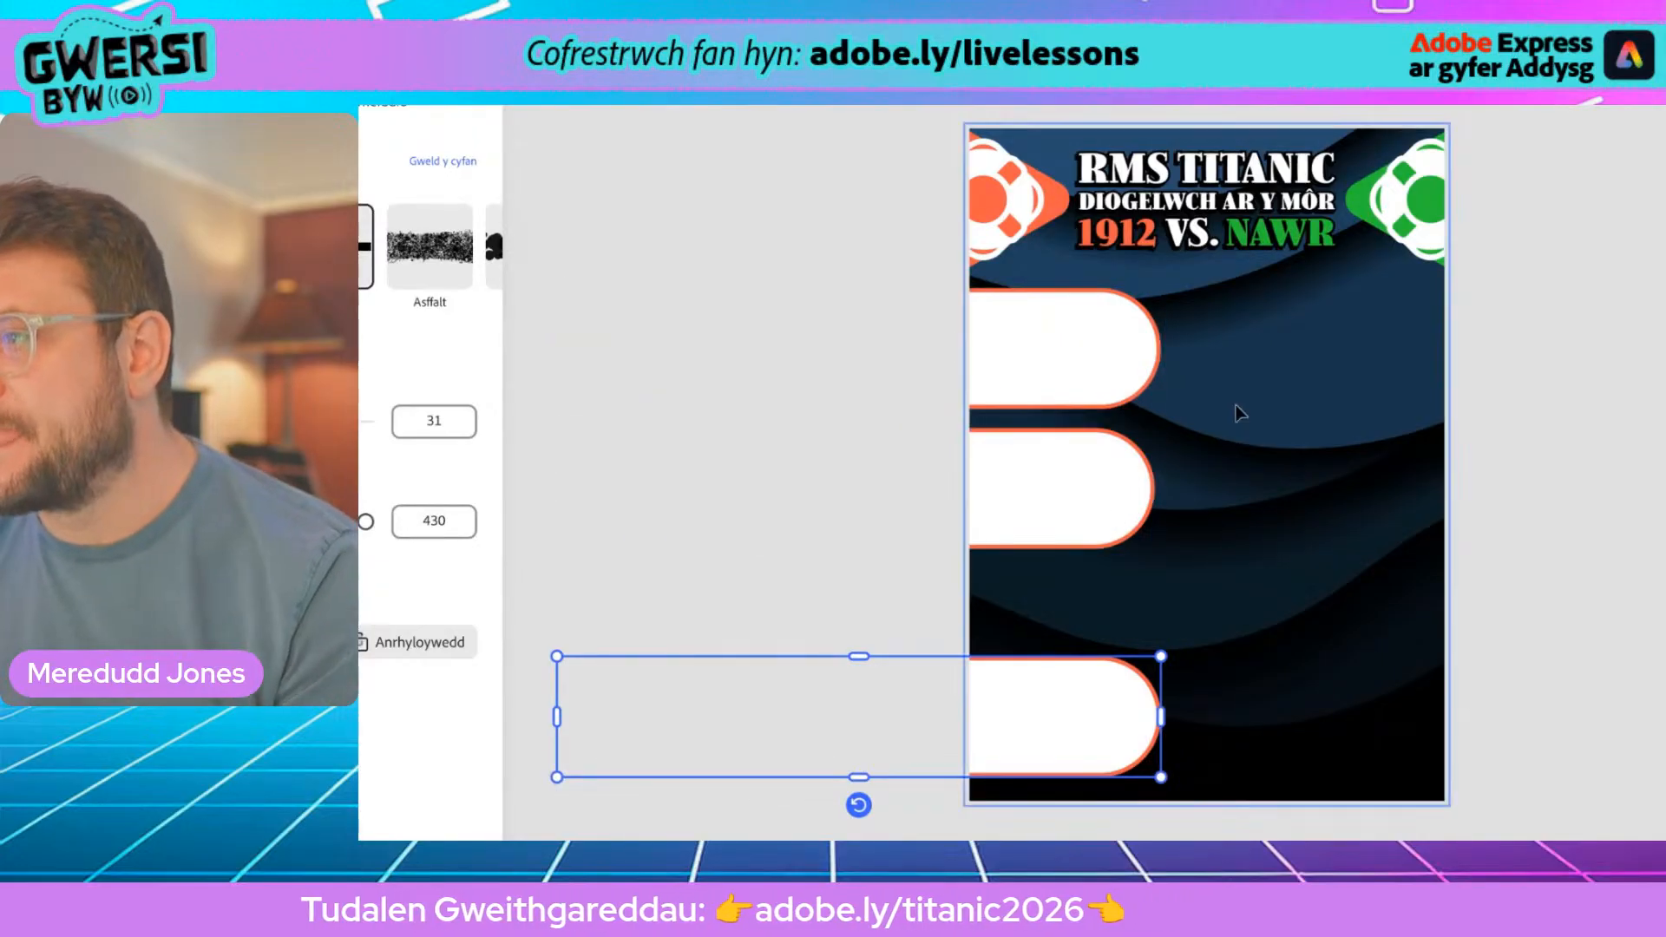
Step: Distribute the three rounded rectangles evenly in the vertical direction
left_click(606, 317)
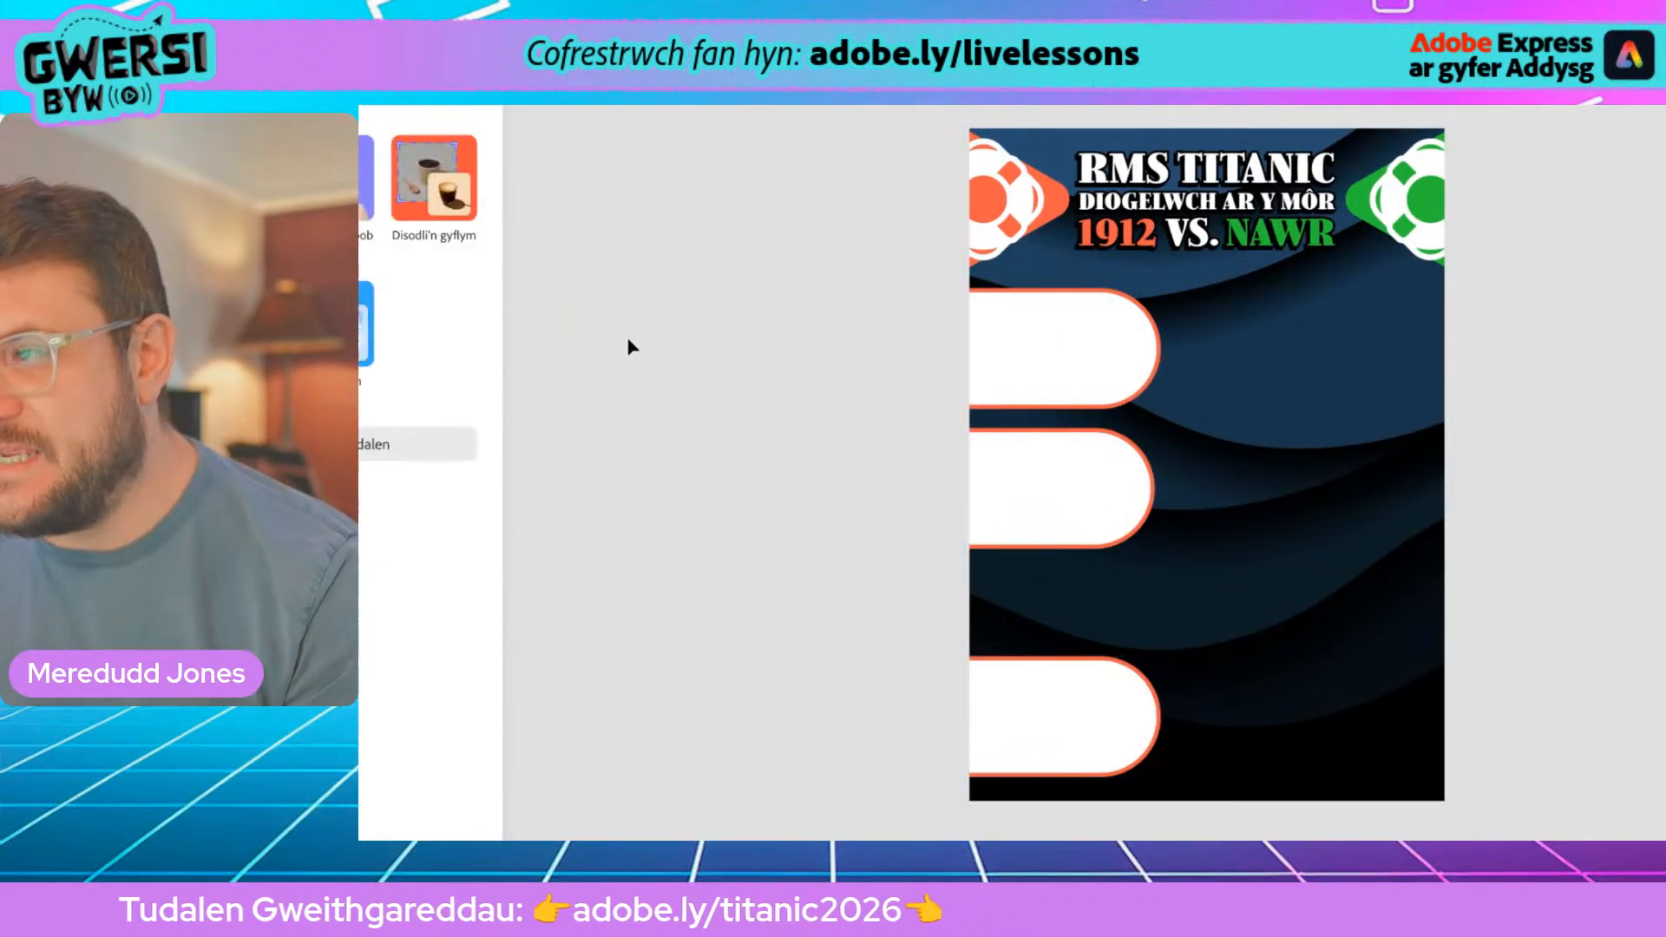
left_click_drag(701, 371, 1108, 742)
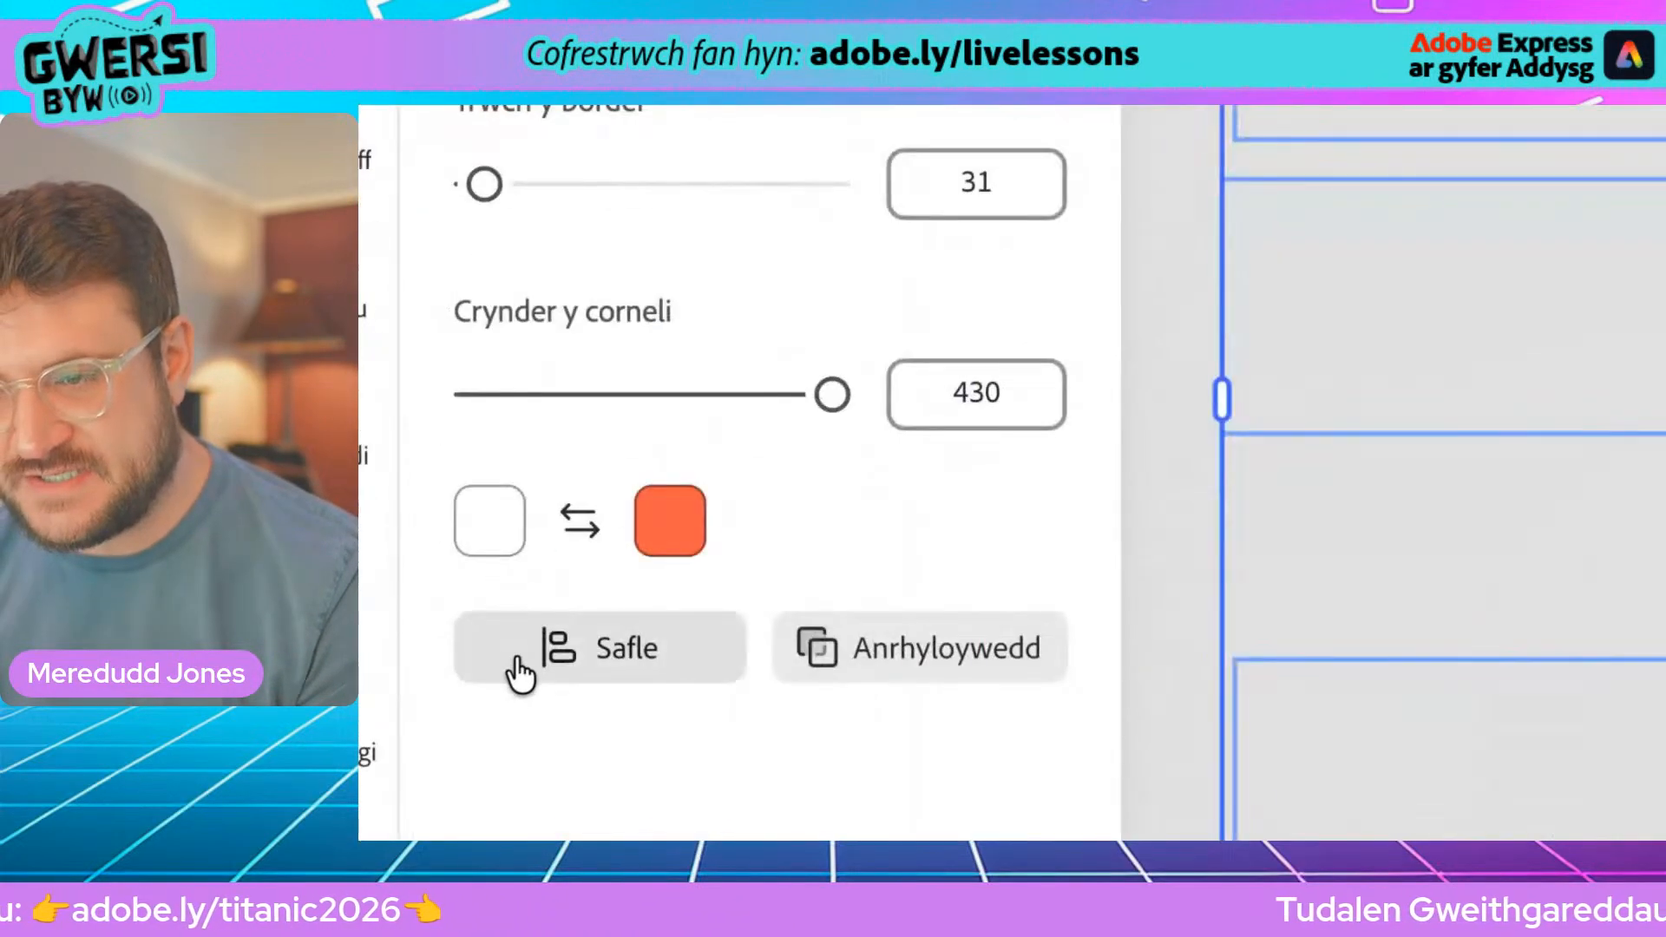
left_click(455, 660)
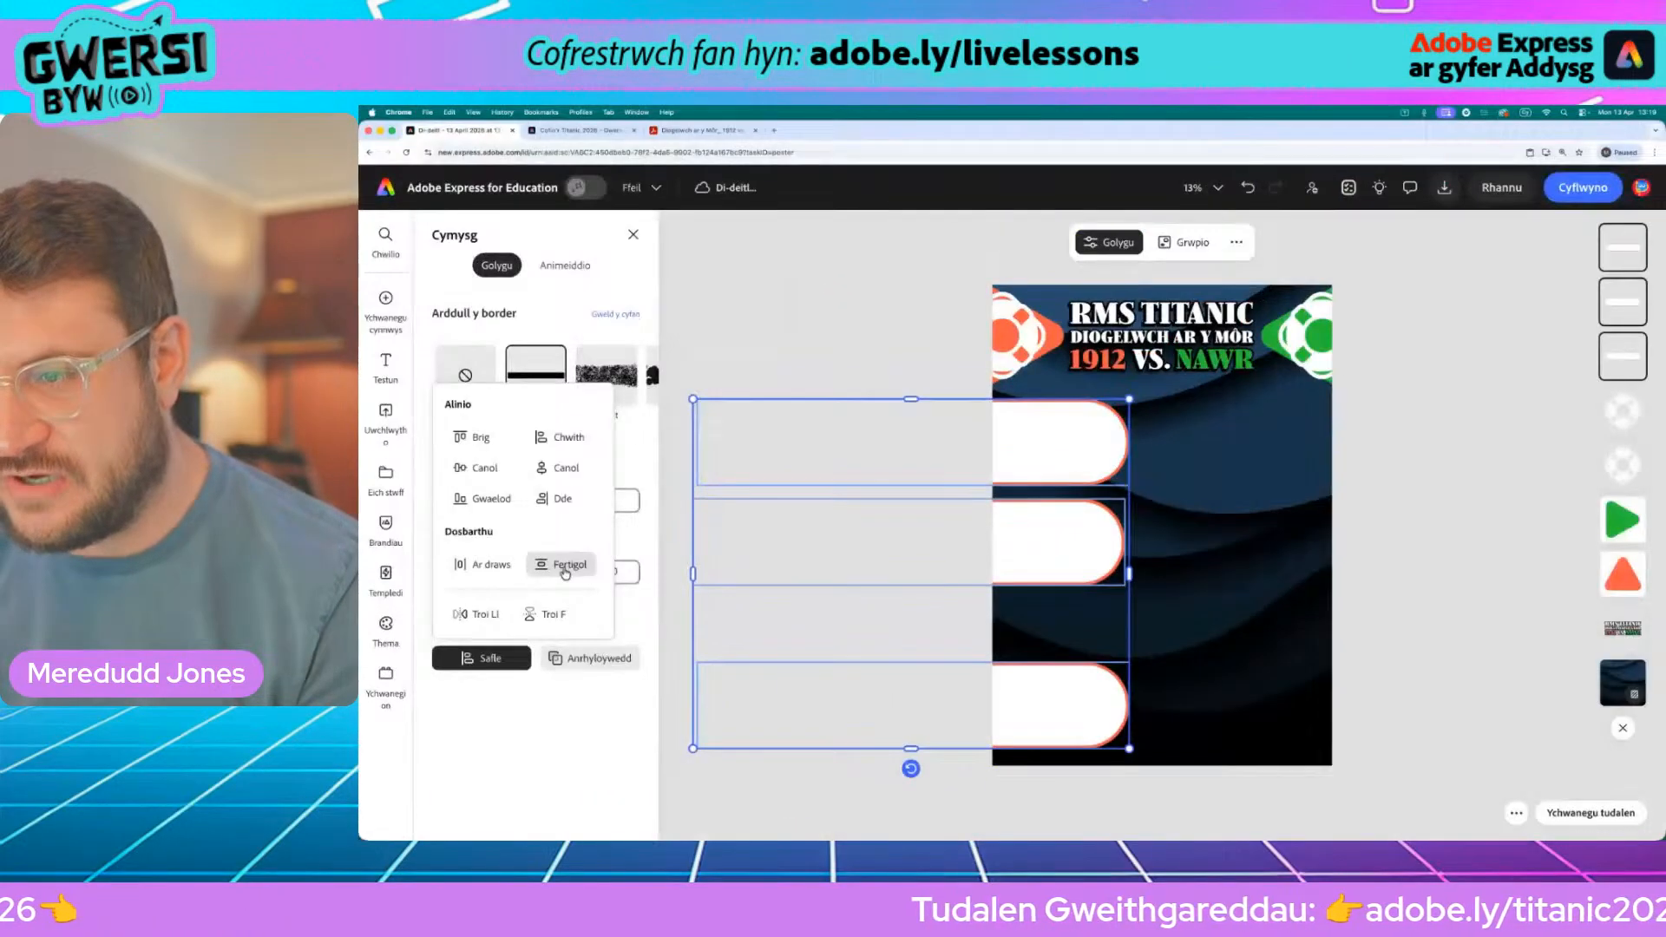
left_click(771, 561)
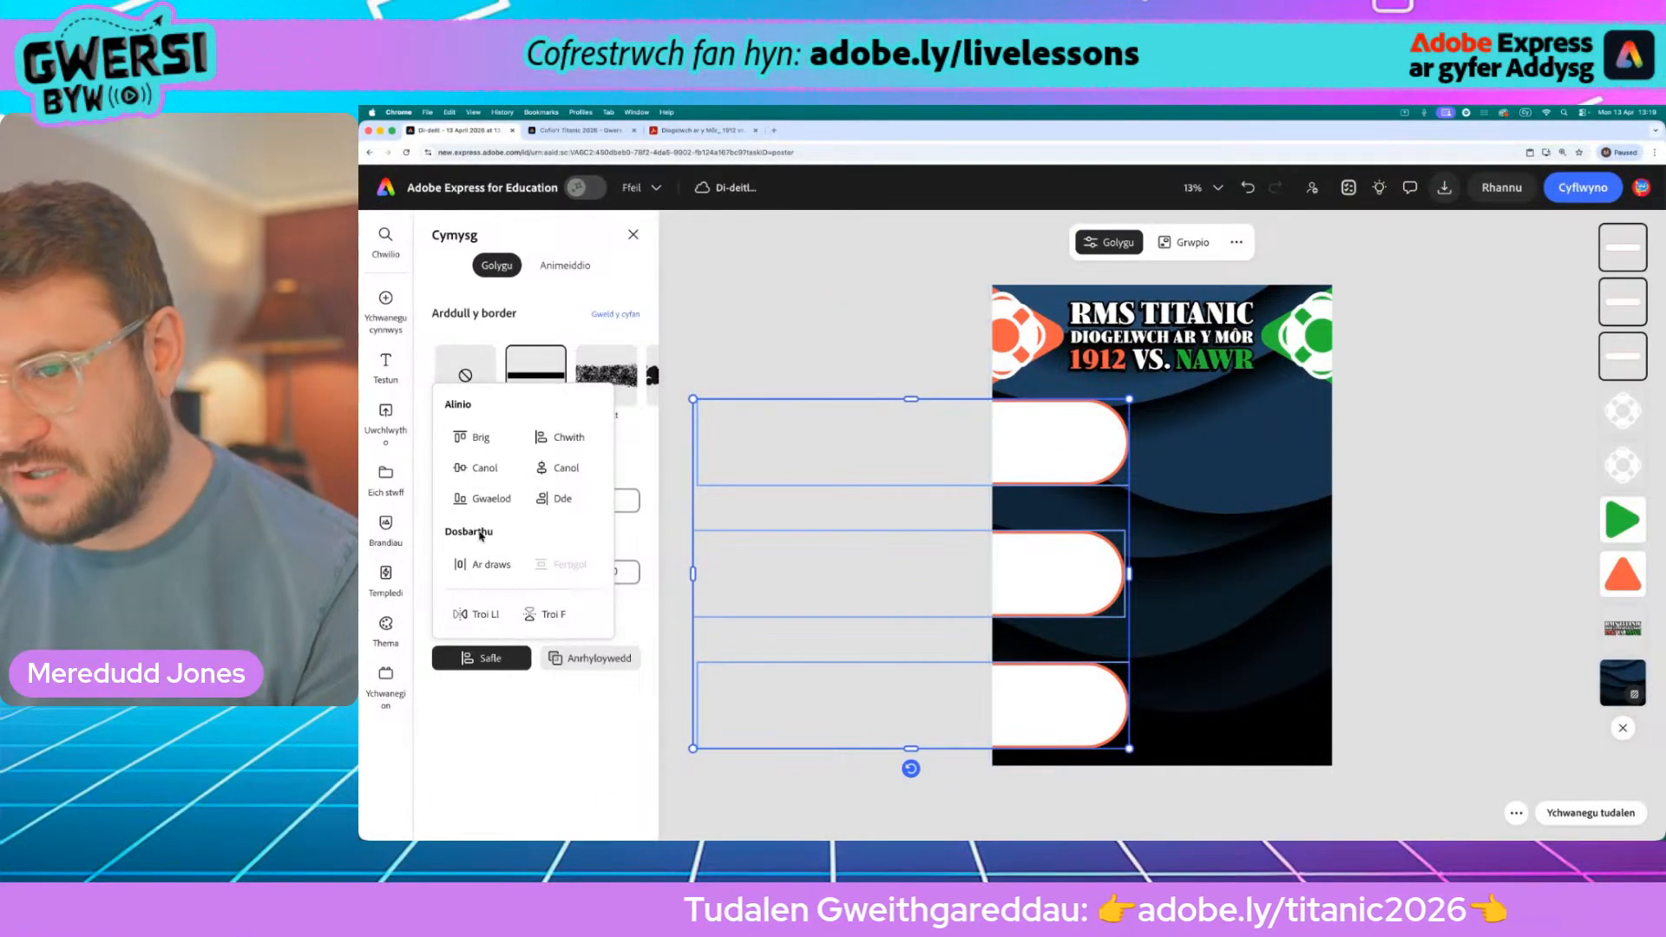
left_click(911, 330)
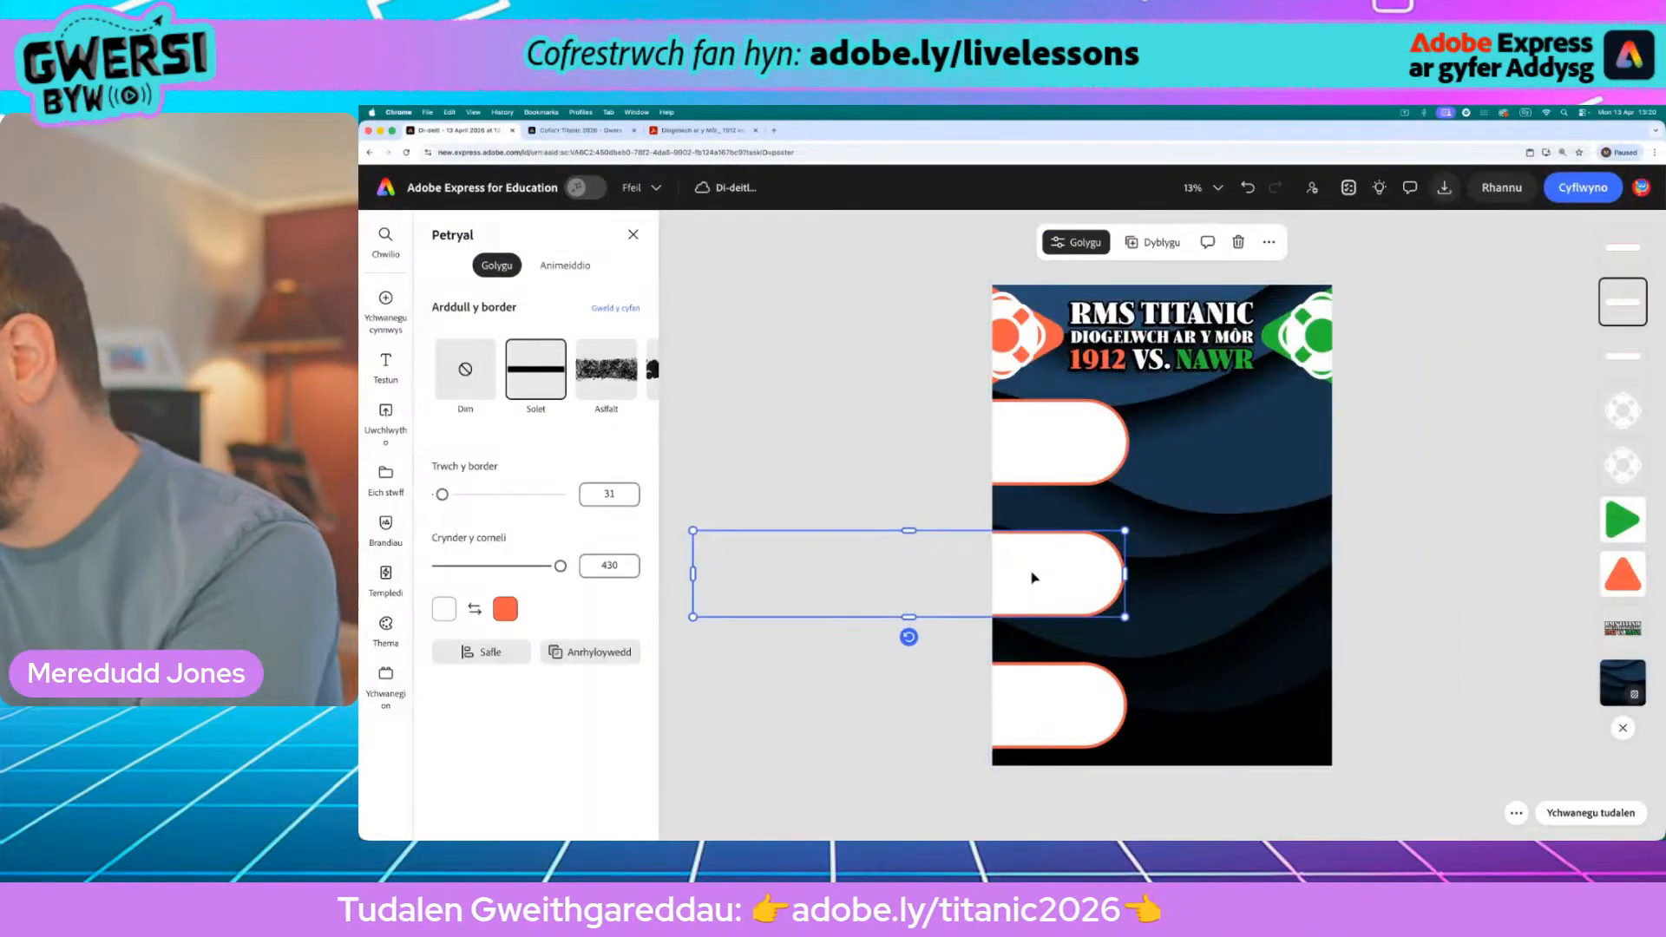
Step: Delete the middle and lowest rounded rectangles
key("Delete")
left_click(1055, 688)
key("Delete")
Step: Make the remaining rounded rectangle slightly taller by extending it downward and round its corners fully to 528
left_click(1068, 447)
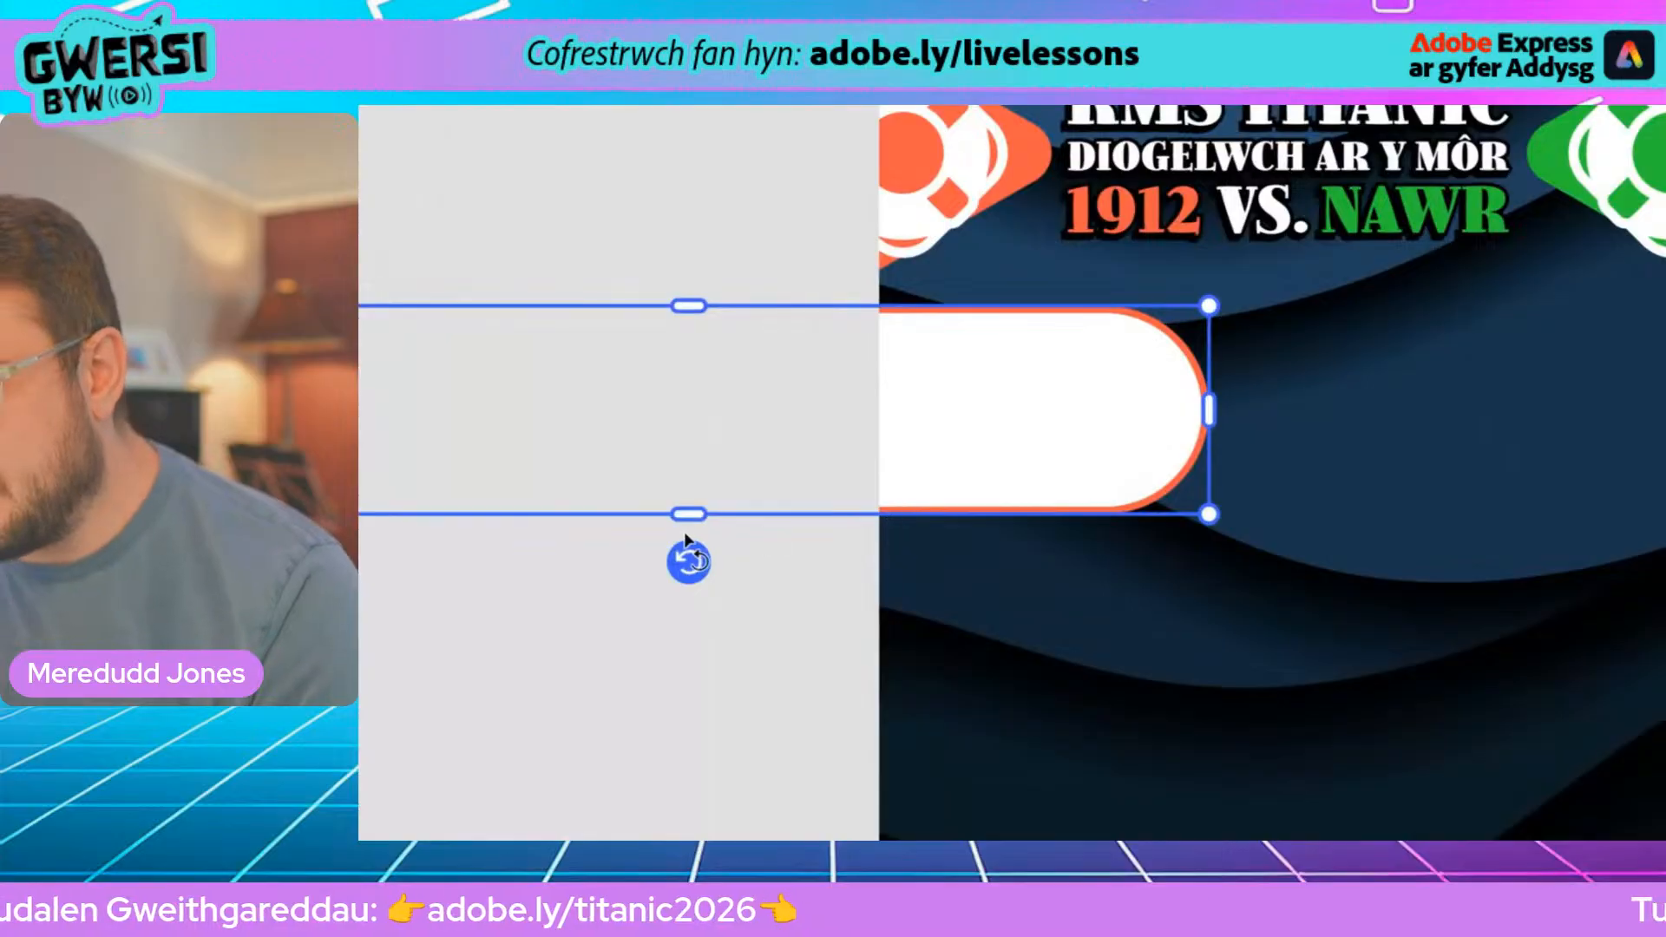
left_click_drag(685, 555, 684, 564)
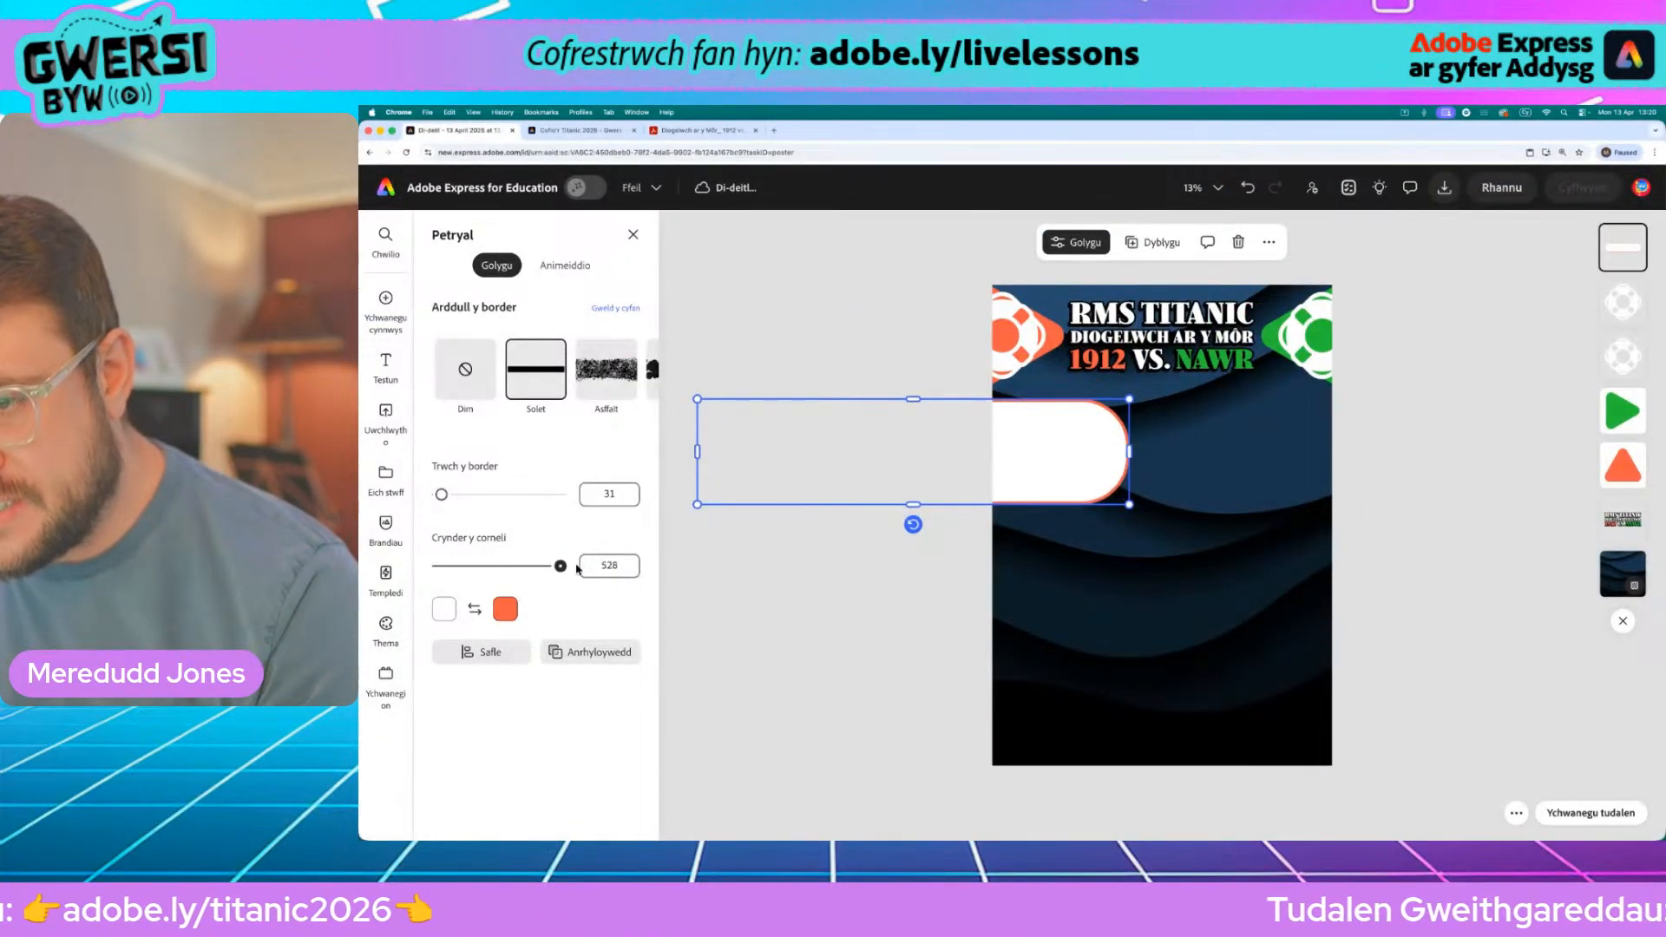
left_click(889, 606)
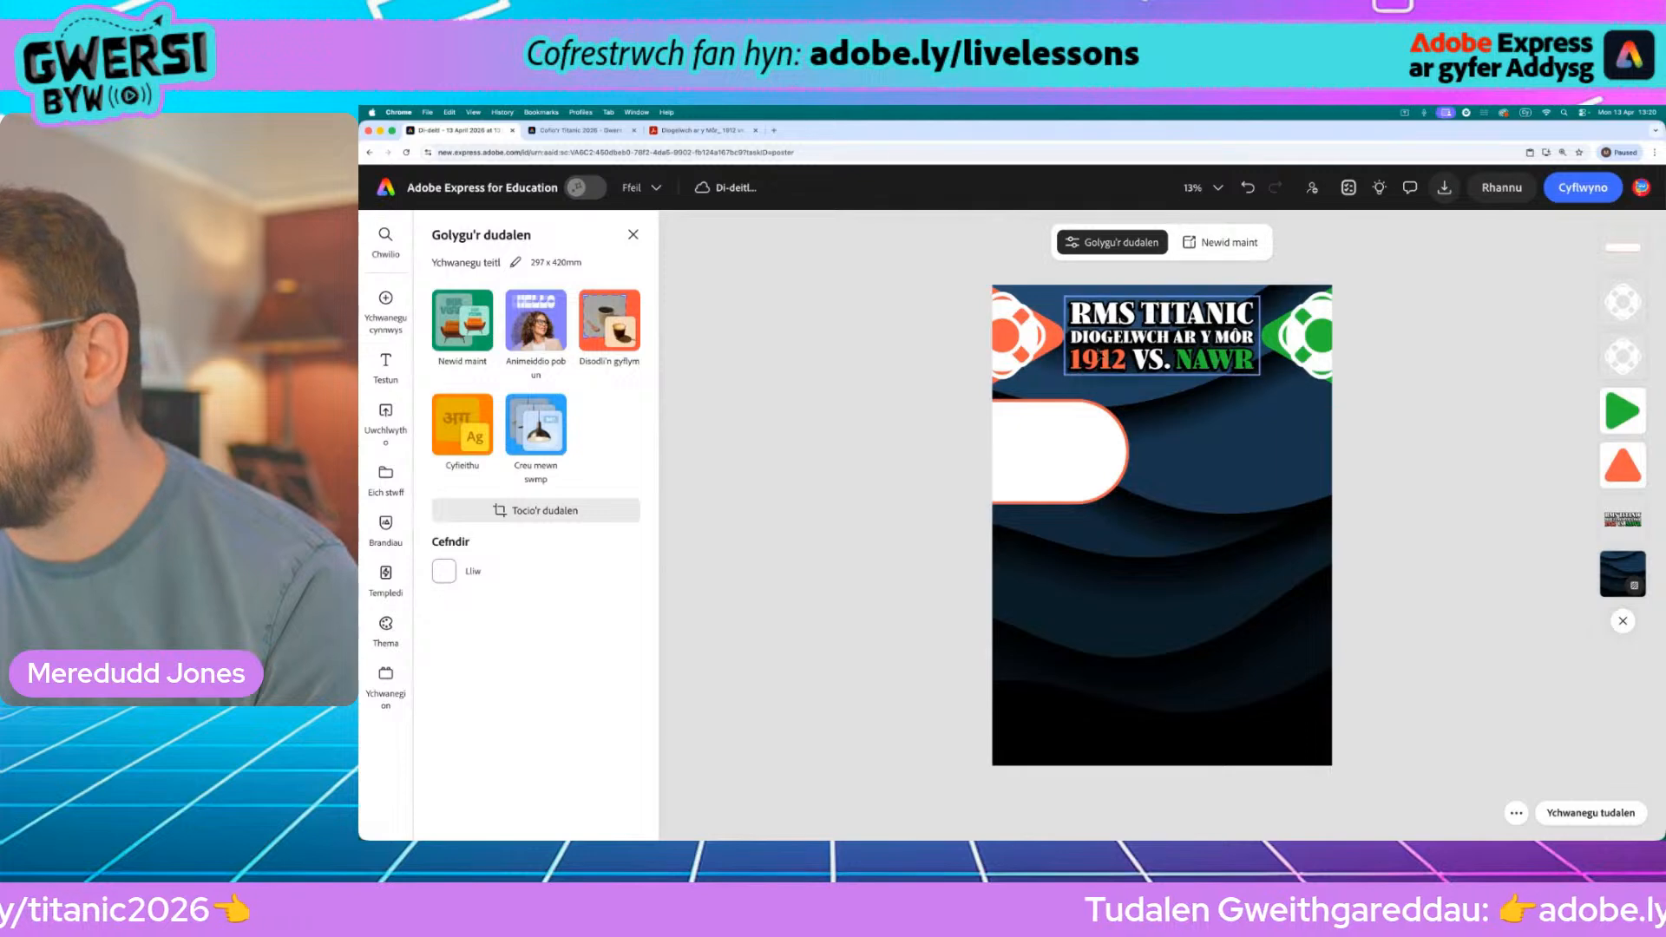
Step: Stack two copies of the taller rounded rectangle below it, the lowest one close to the page's lower edge
left_click(1081, 457)
left_click(1167, 246)
left_click_drag(1085, 458, 1061, 706)
left_click(1152, 246)
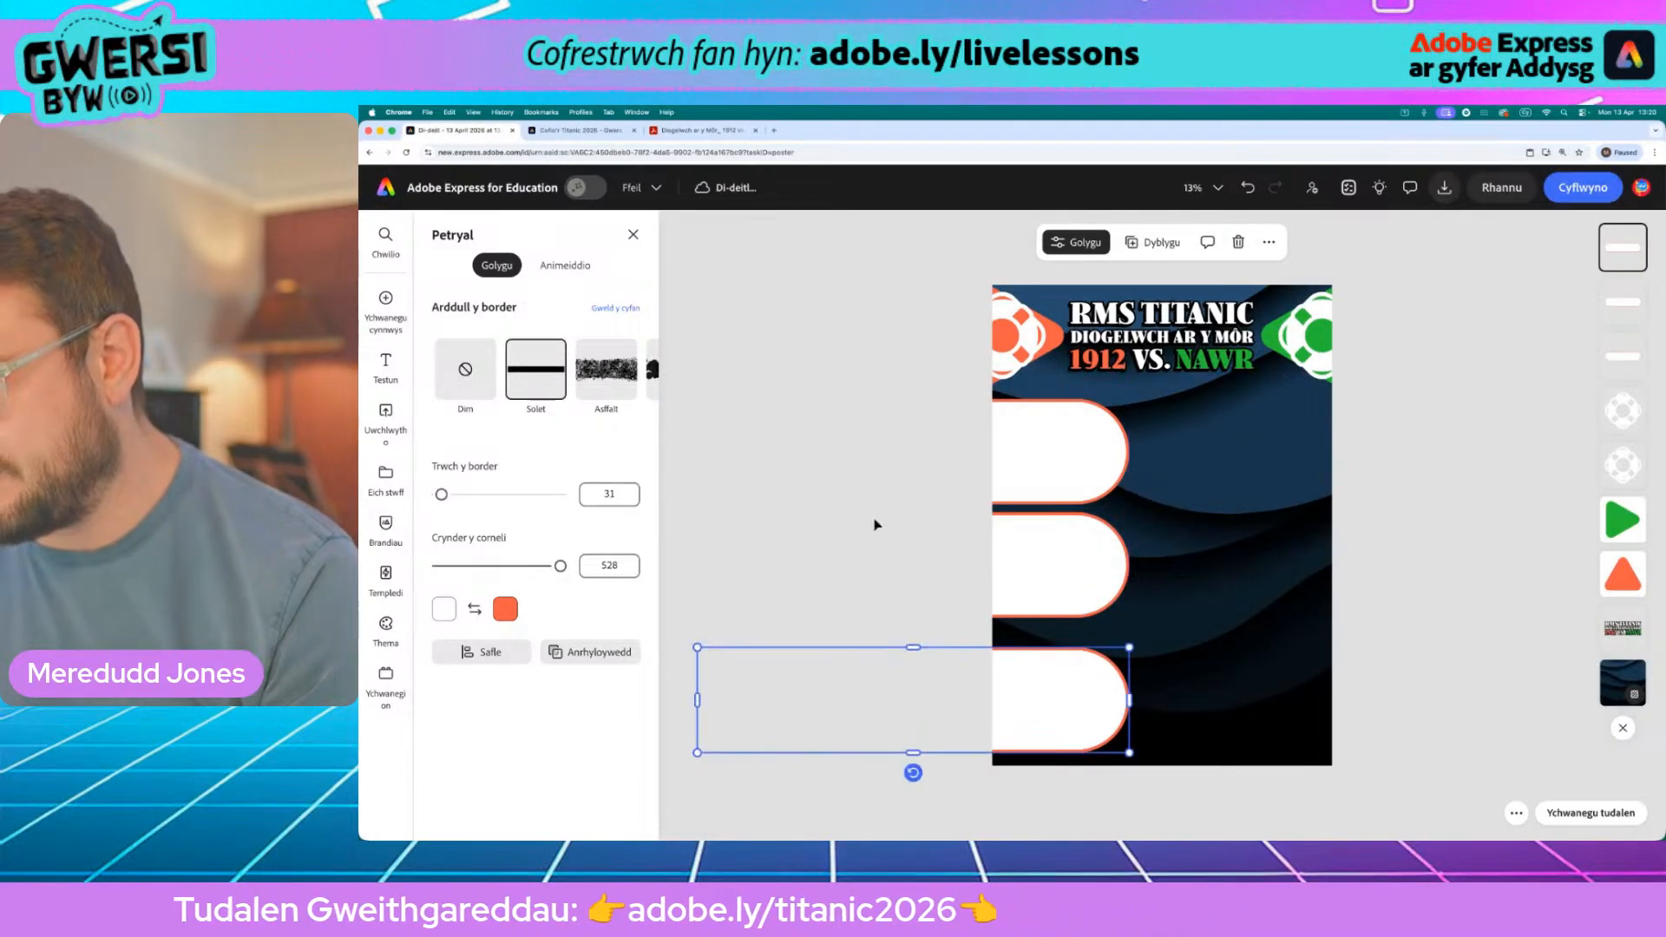
Step: Select all three taller rounded rectangles and distribute them evenly in the vertical direction
left_click_drag(740, 420, 1105, 711)
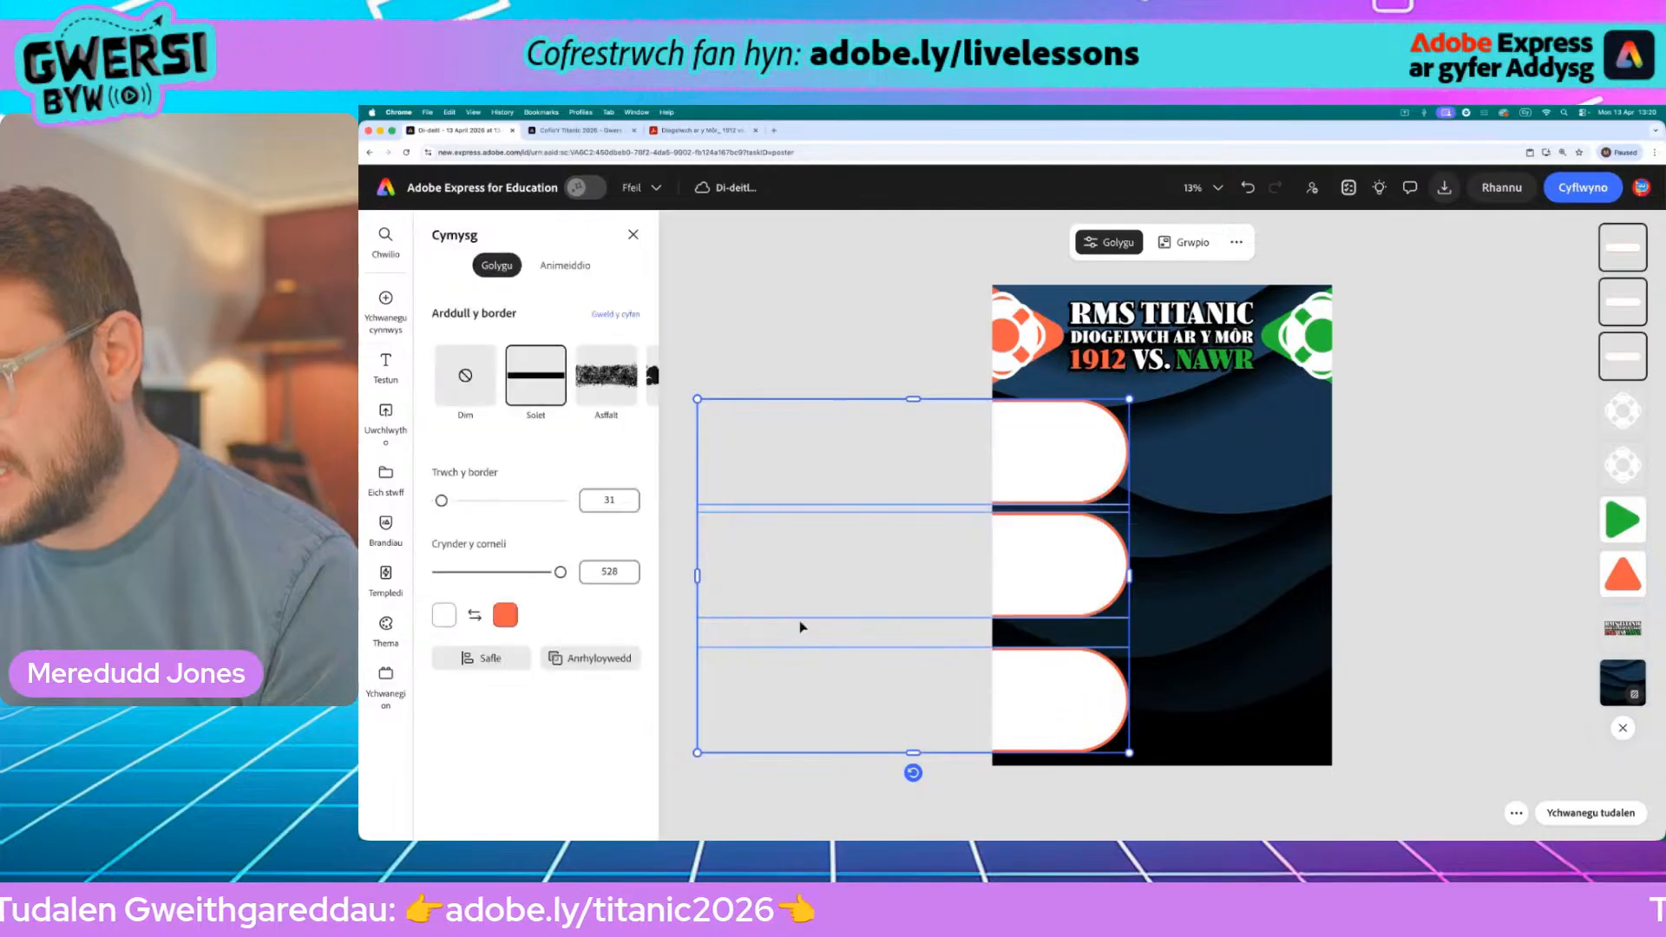
left_click(479, 657)
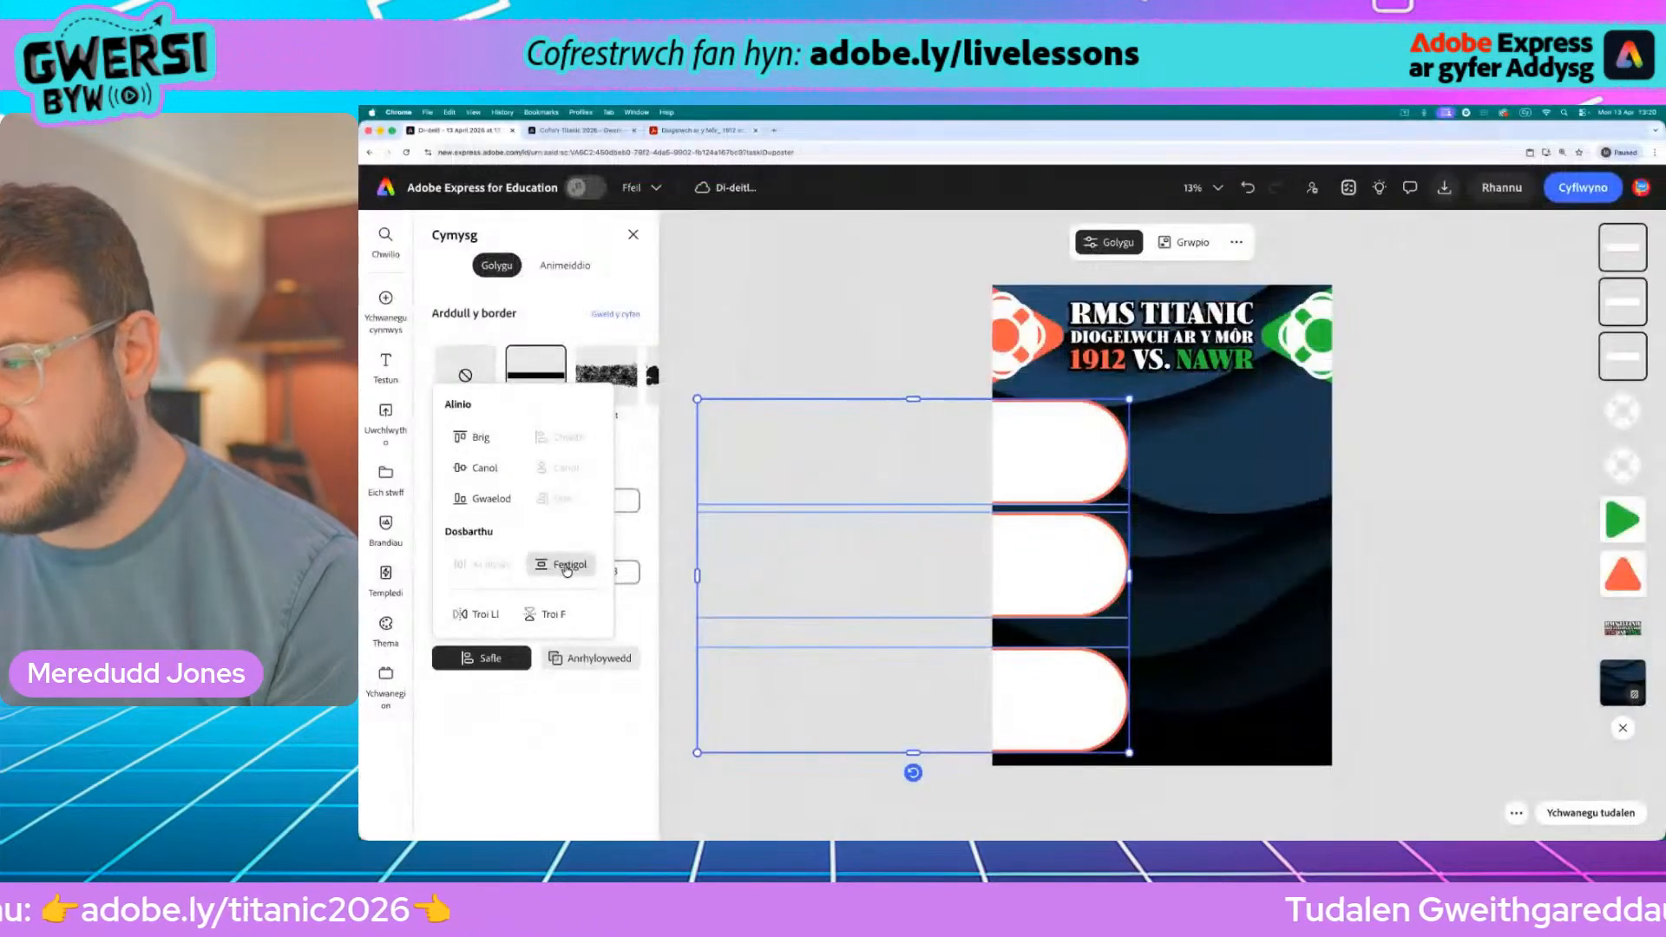
left_click(567, 566)
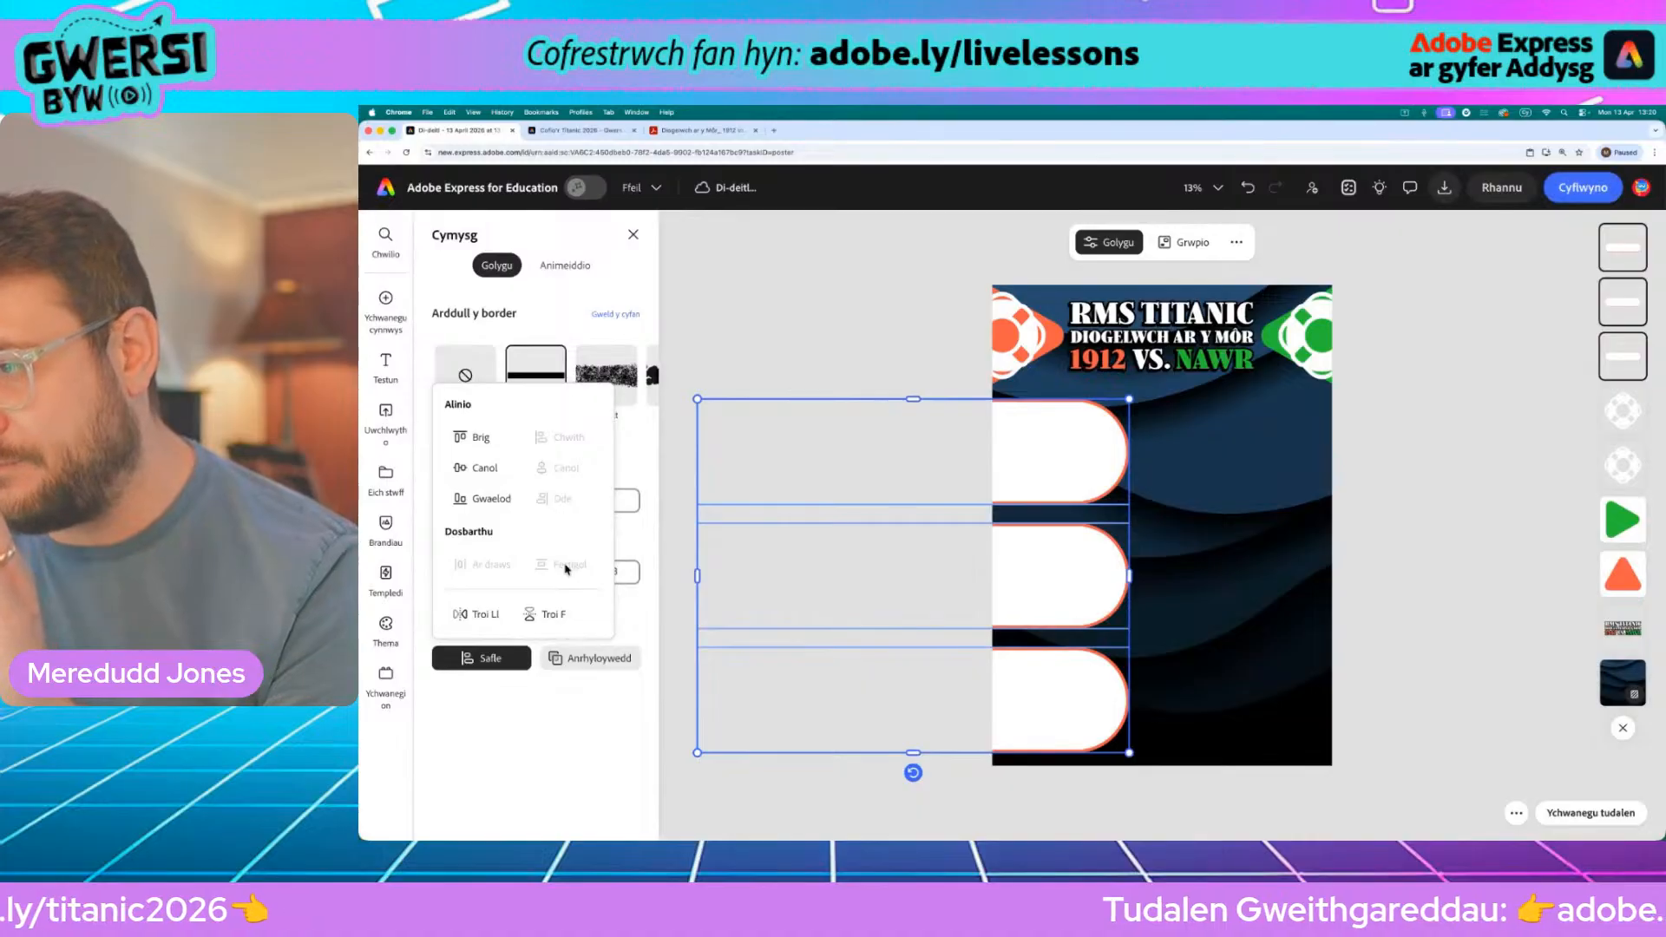
Step: Duplicate the three orange-bordered boxes together and move the copies to the opposite side of the page, level with the originals
left_click(773, 363)
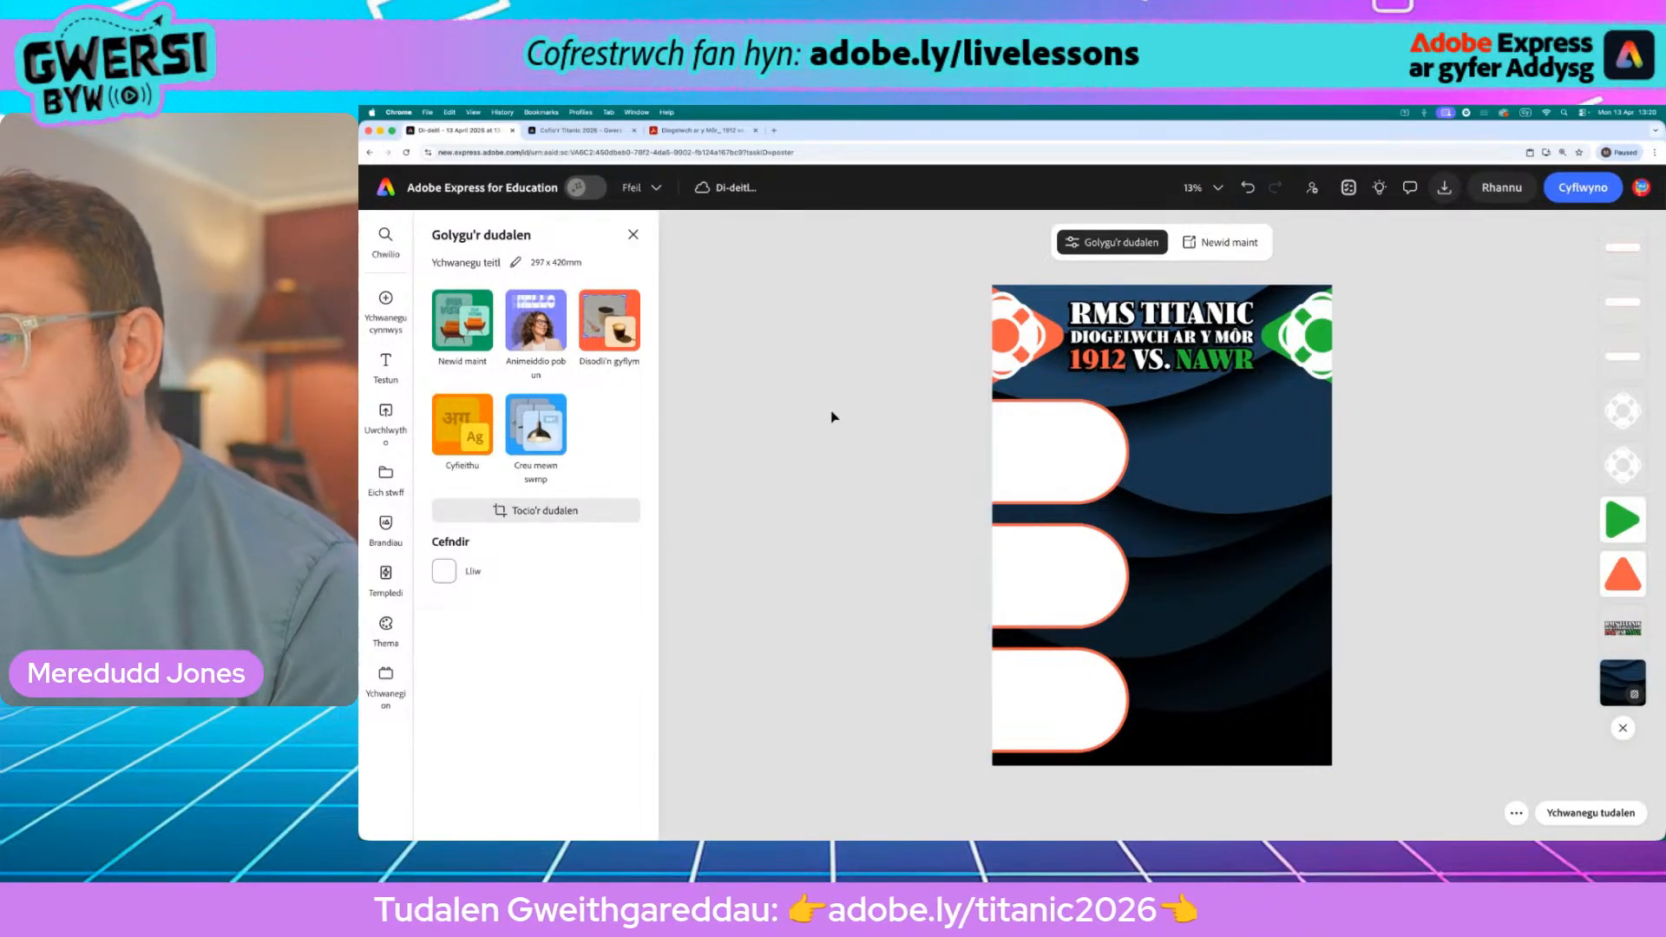
left_click_drag(782, 418, 1067, 729)
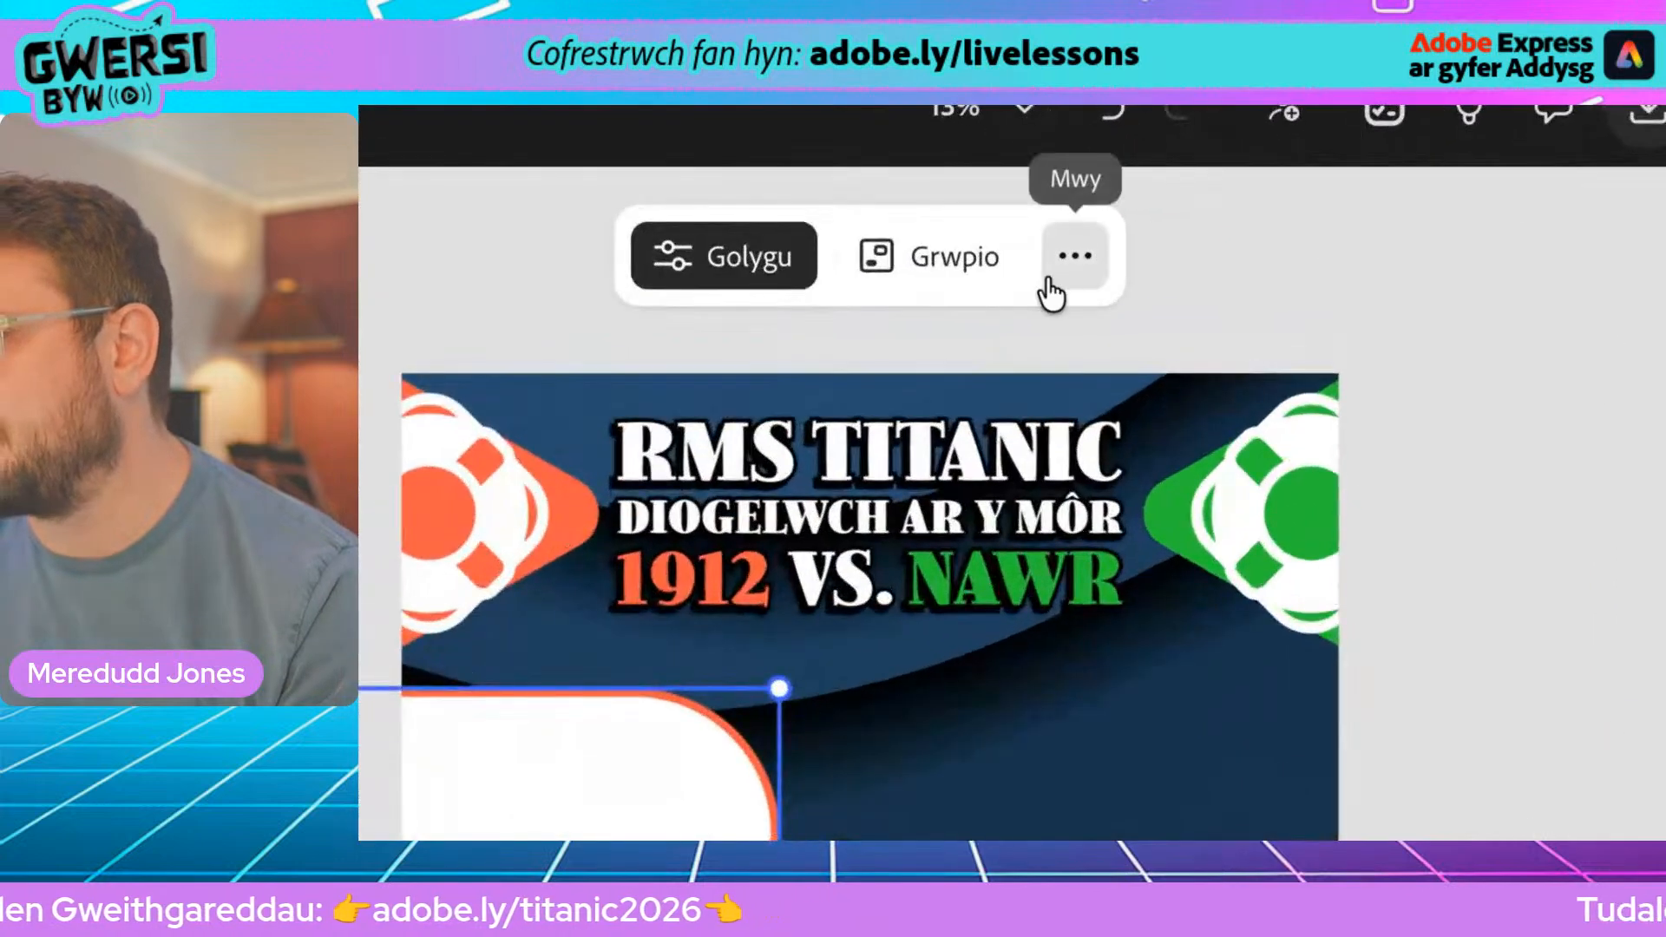
left_click(1236, 242)
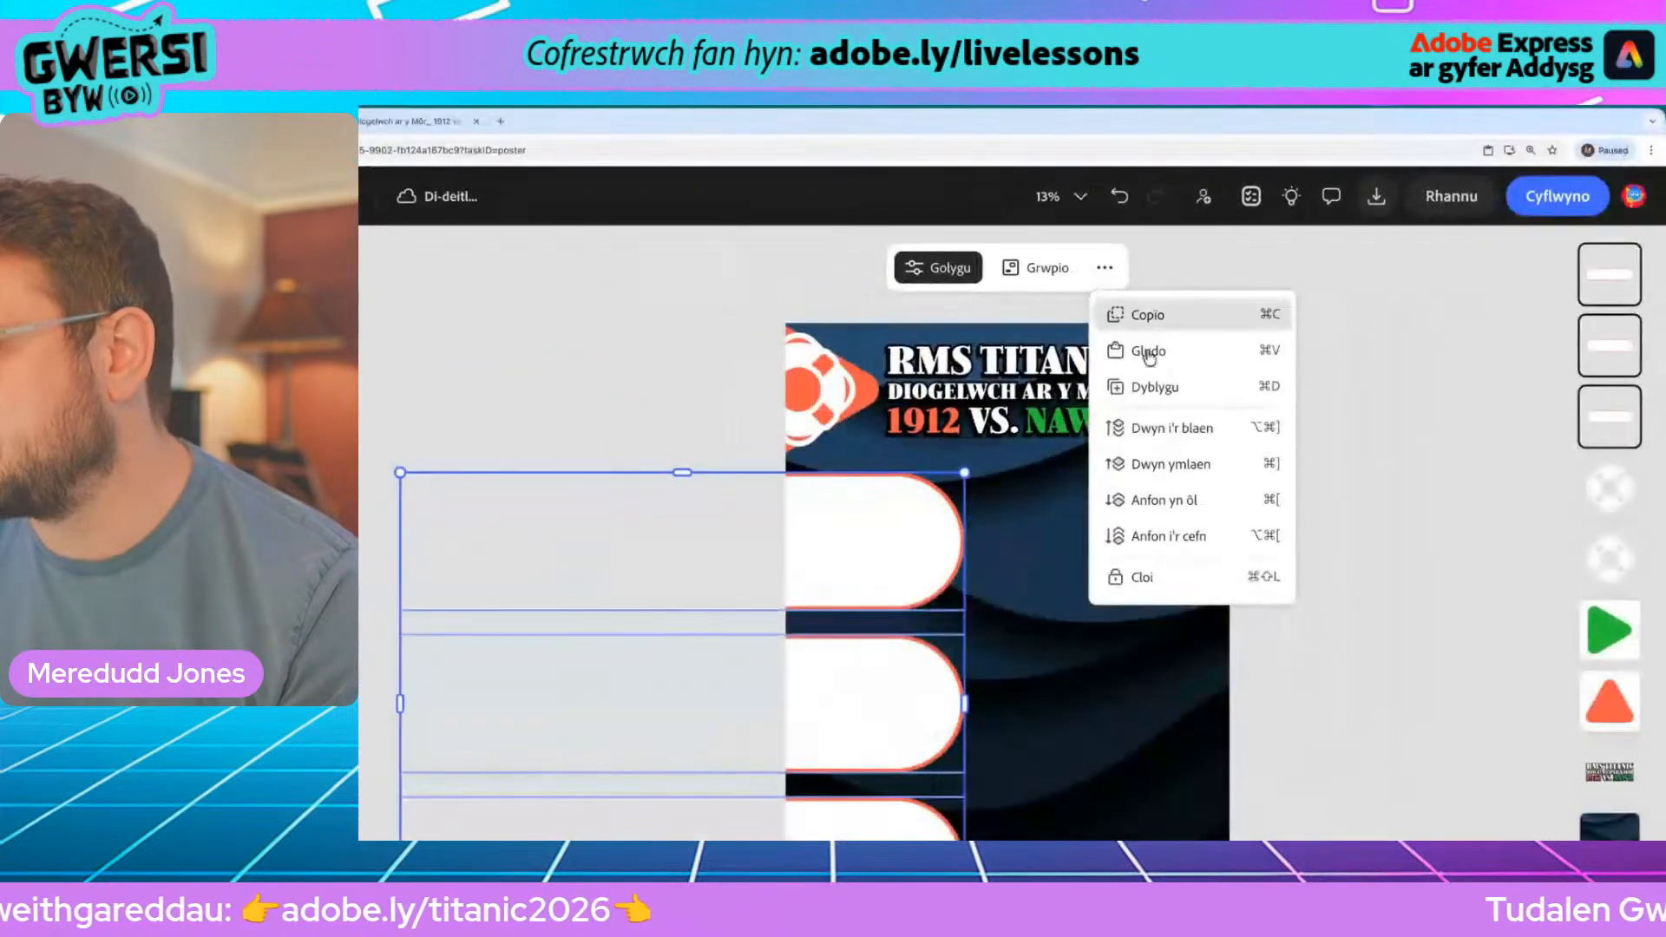
left_click(1201, 387)
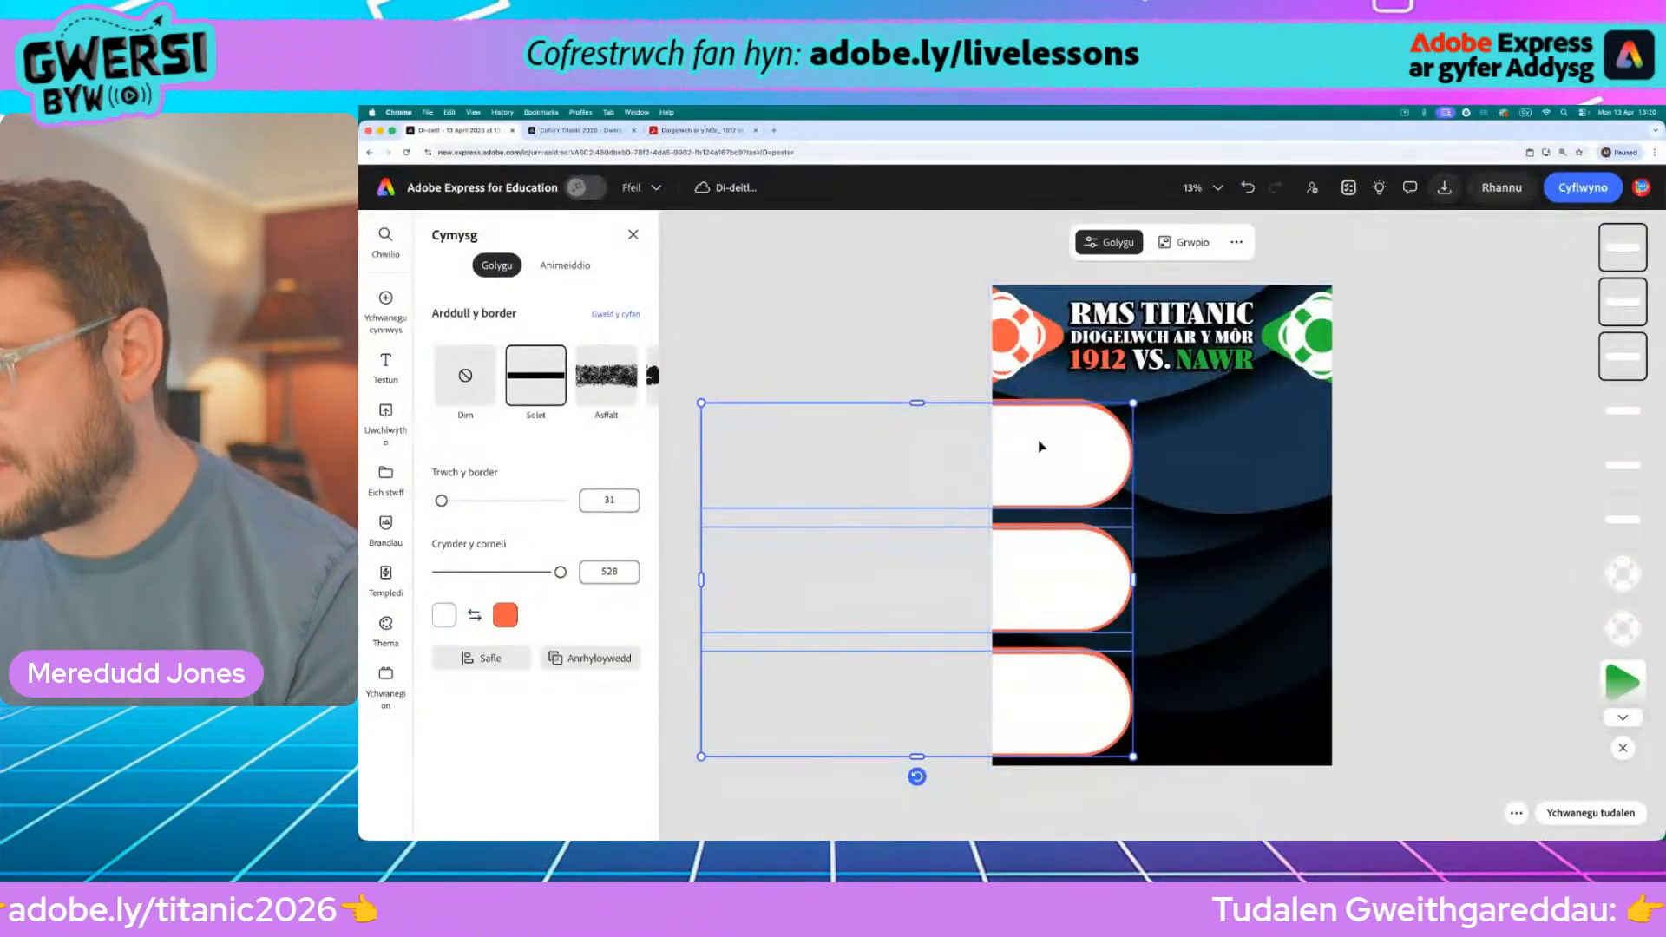
left_click_drag(849, 532, 1382, 521)
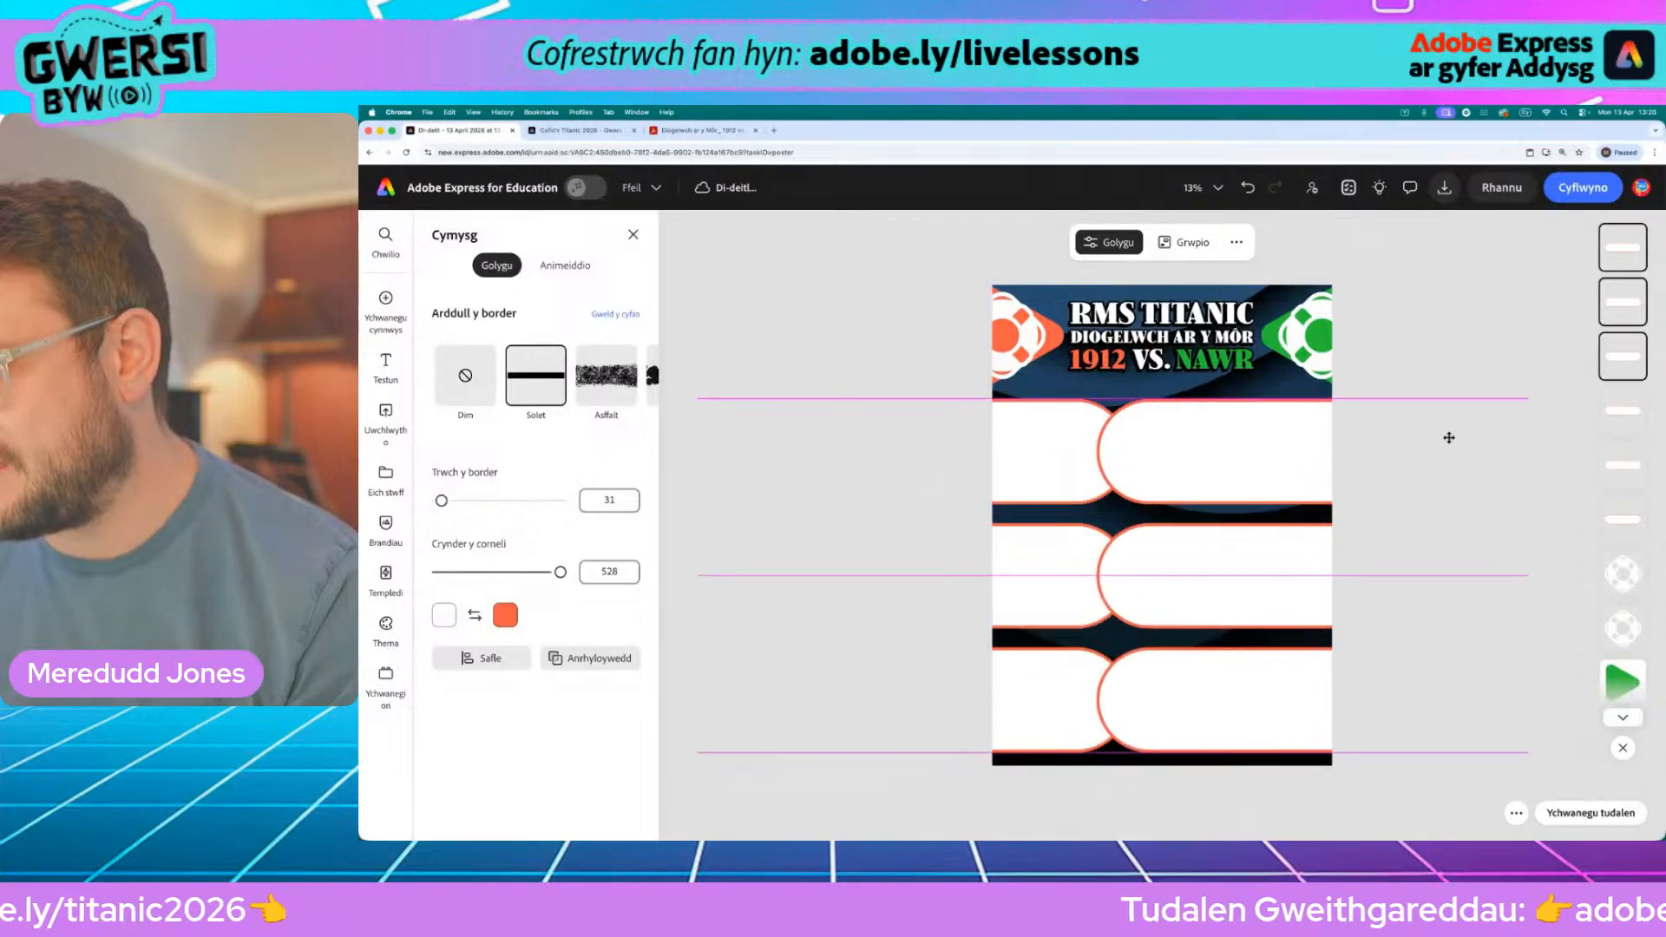
Step: Change the border colour of the three copied boxes on the page's right side to the design's green
left_click_drag(1448, 438, 1217, 727)
left_click(1505, 438)
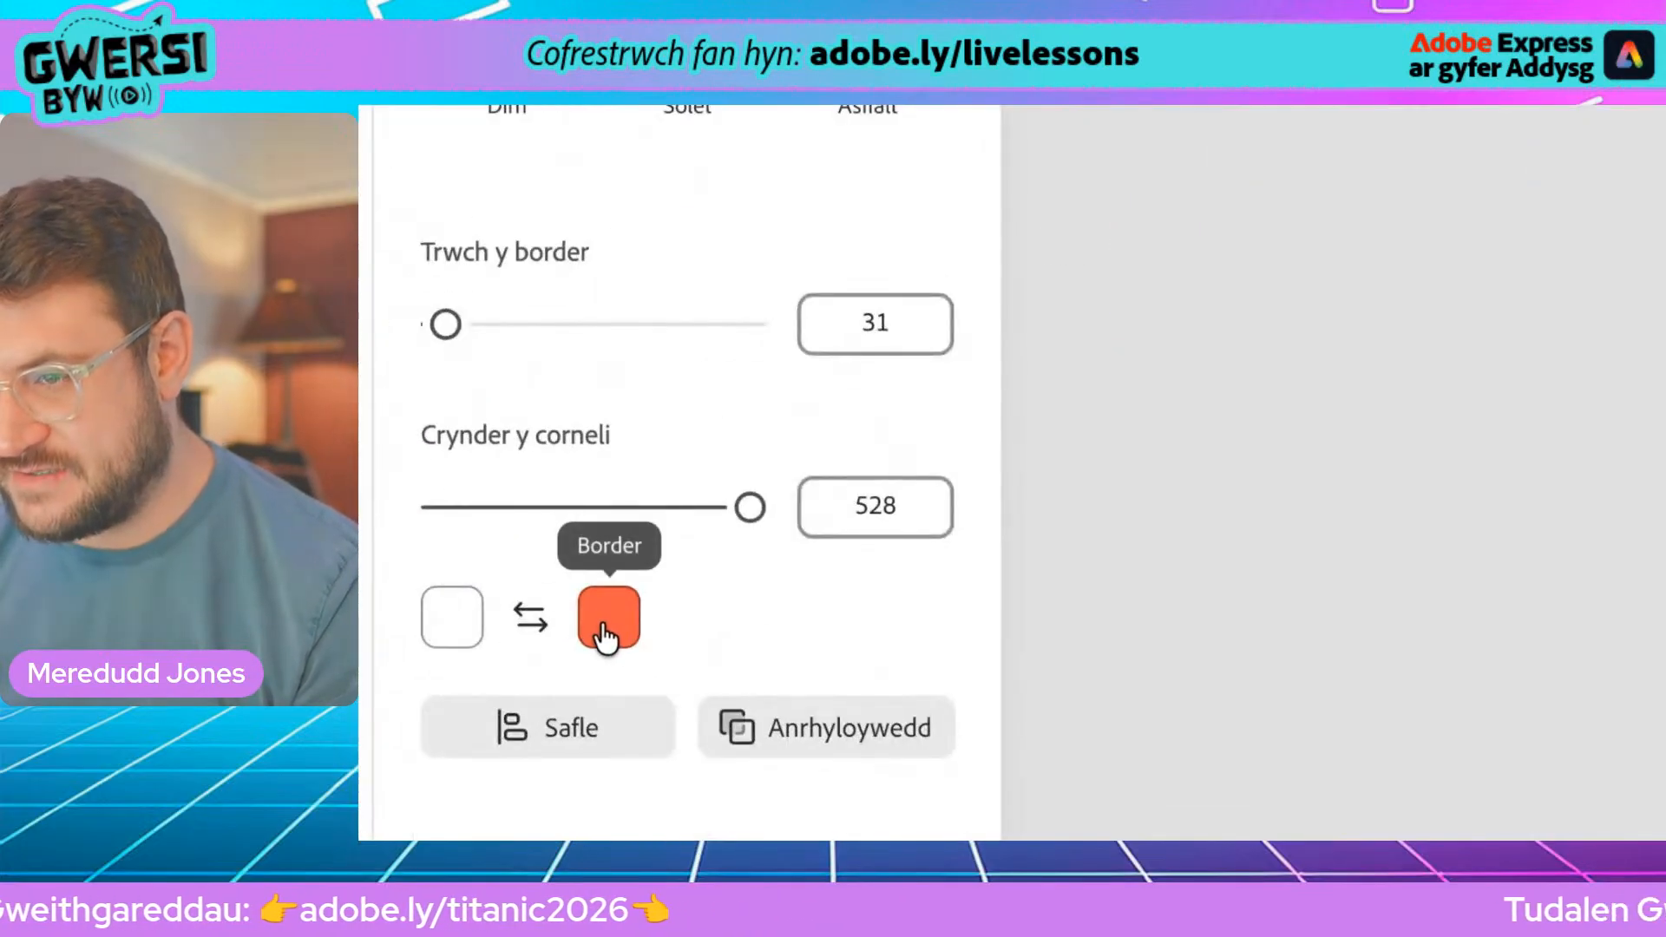
left_click(504, 619)
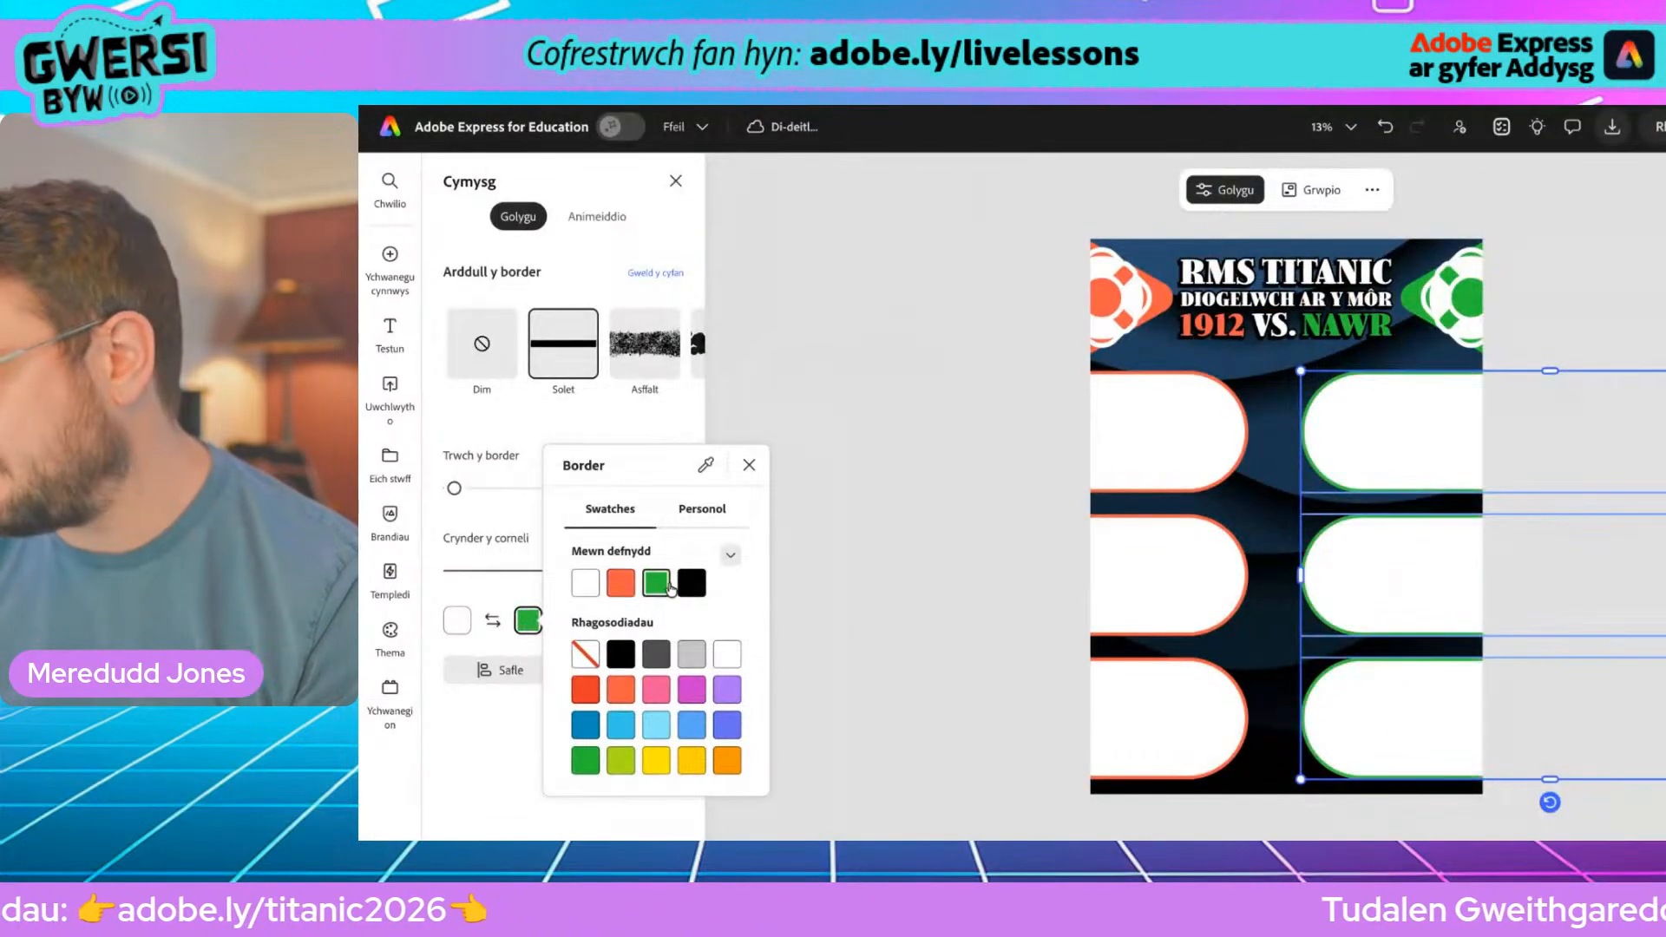
left_click(998, 506)
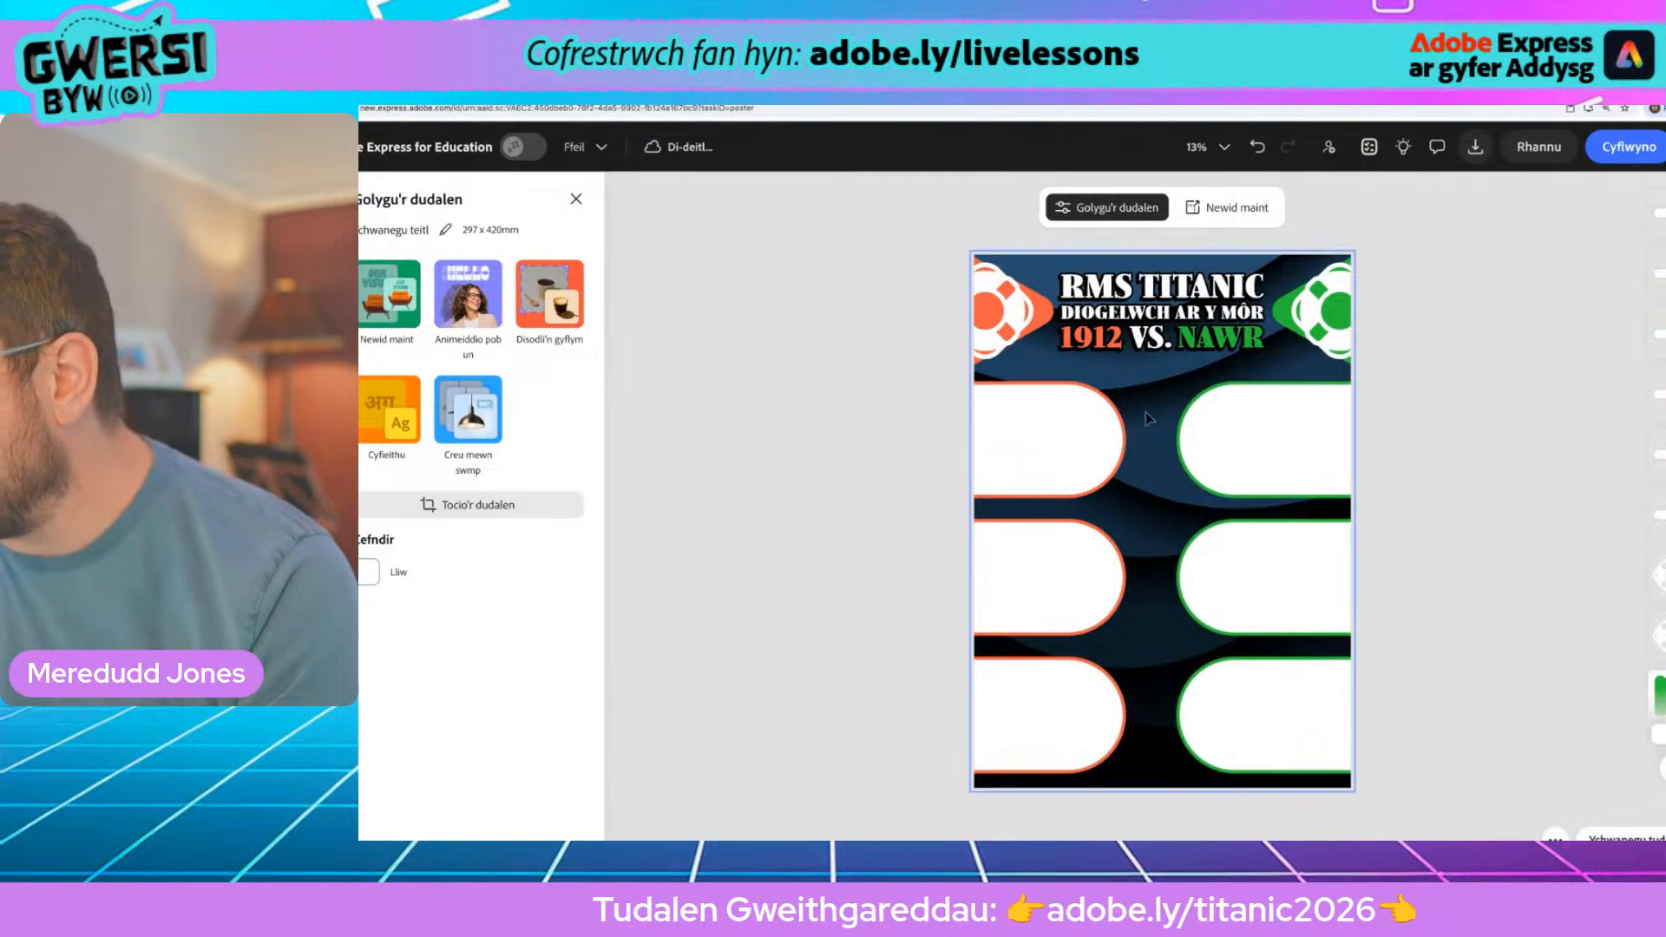
Step: Try to align all six boxes on their horizontal centres, and undo that alignment
left_click_drag(819, 431, 1505, 733)
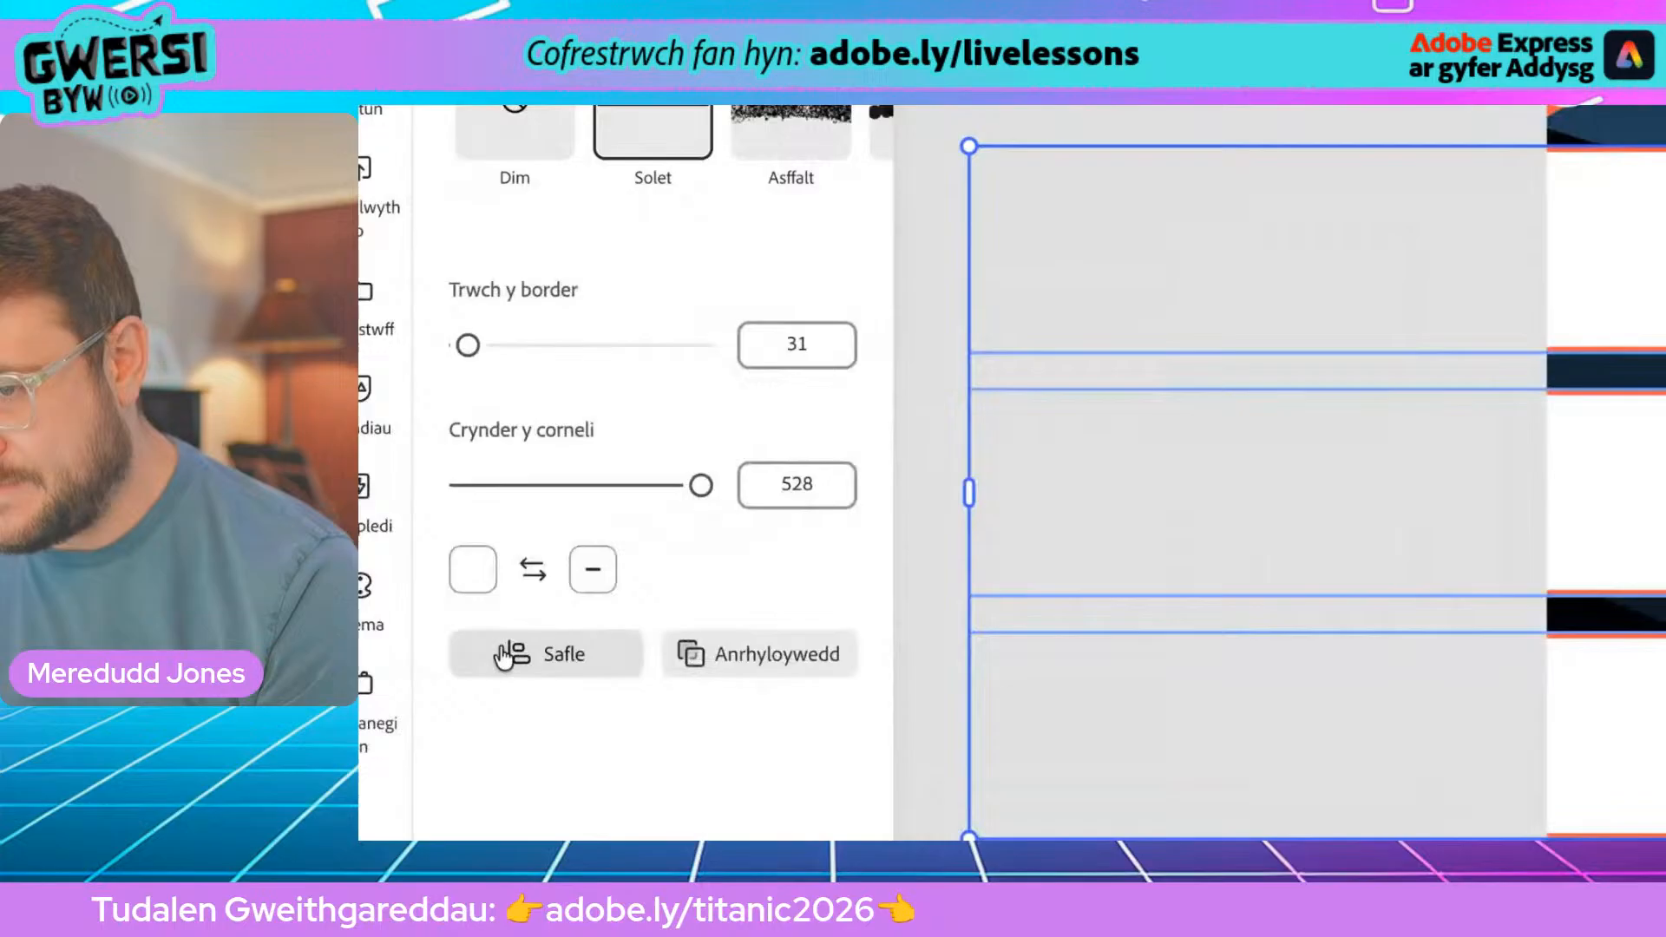
left_click(468, 657)
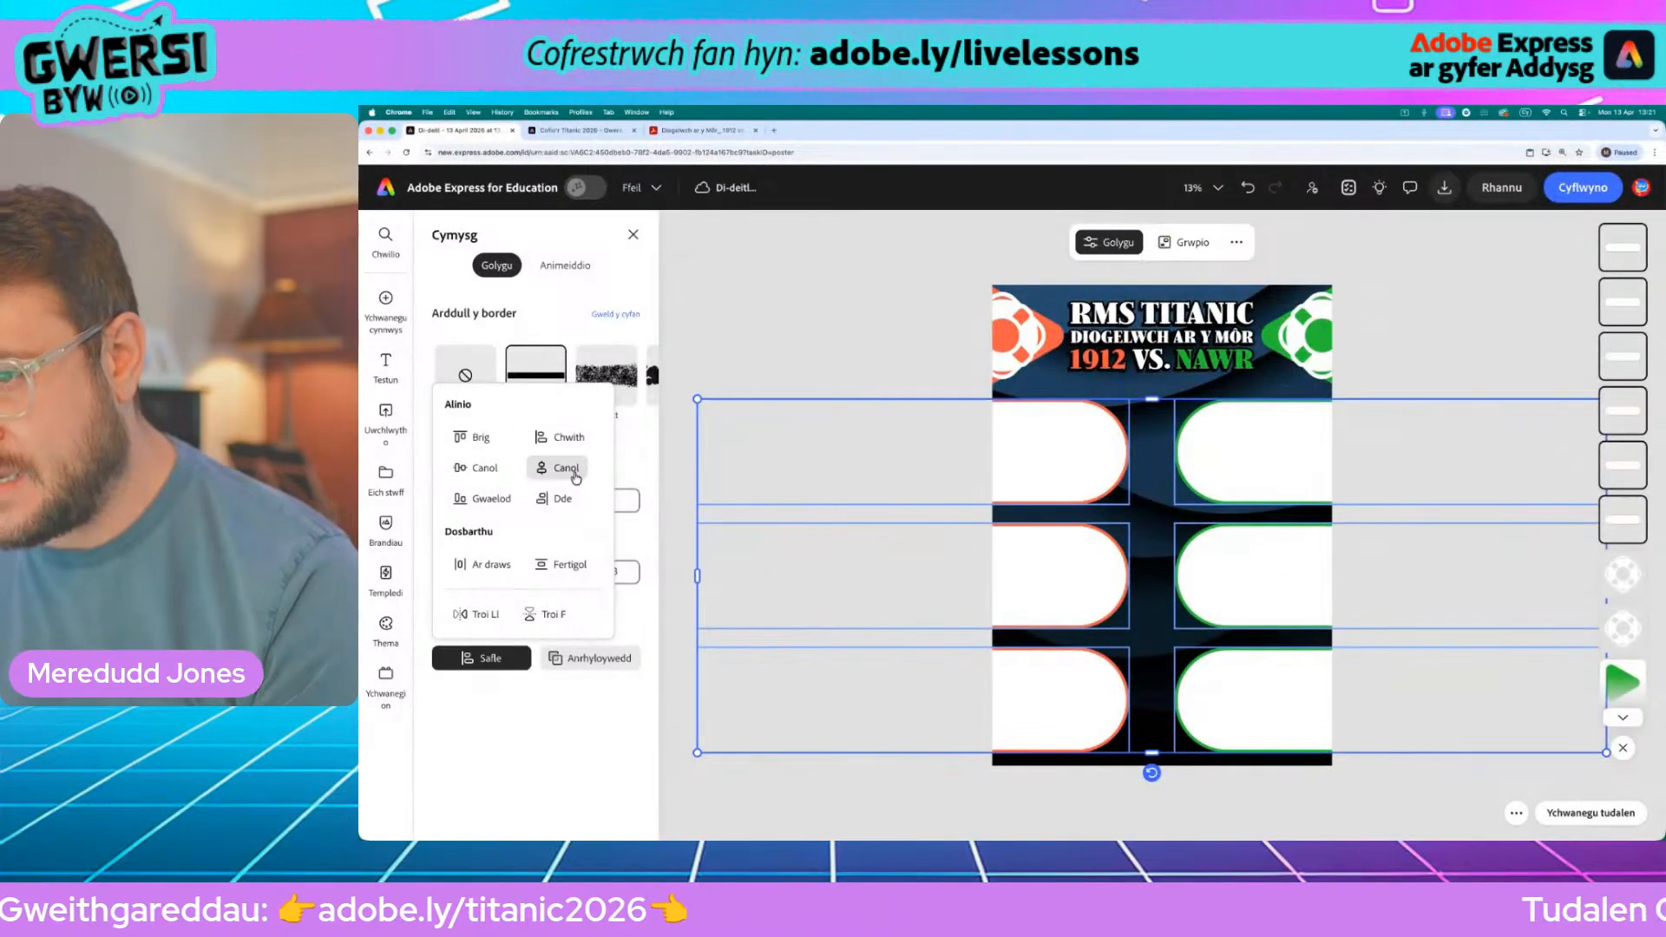
left_click(576, 473)
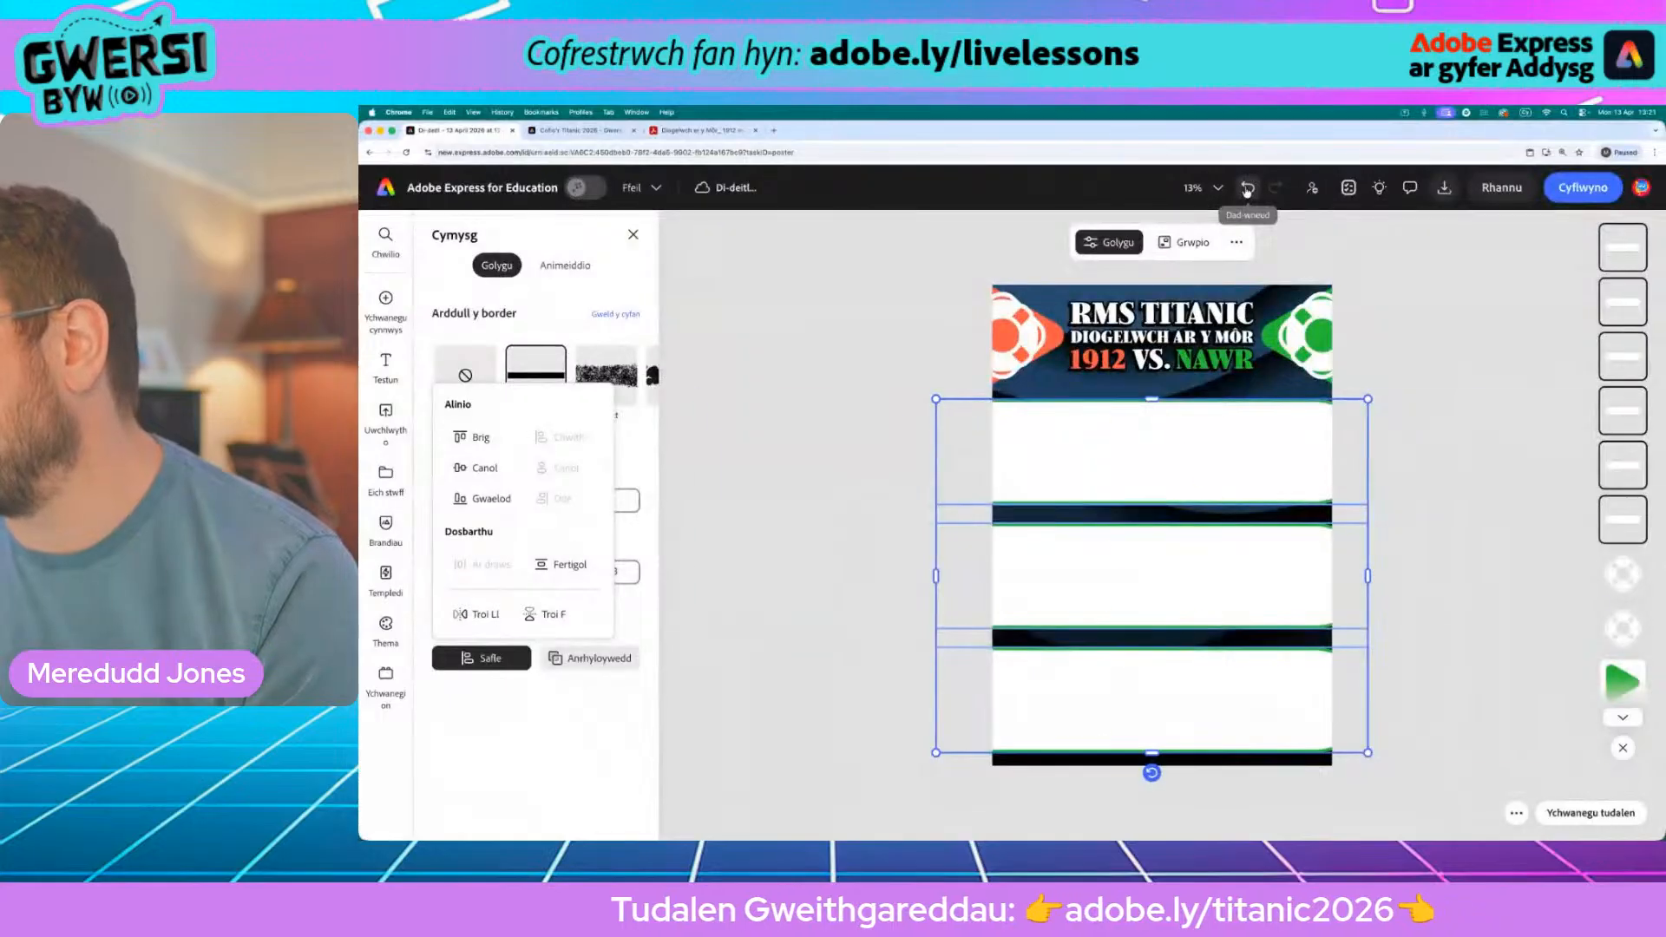
left_click(1247, 188)
Step: Shift all six boxes together slightly to the right and deselect them
left_click_drag(1069, 455, 1078, 454)
left_click(841, 342)
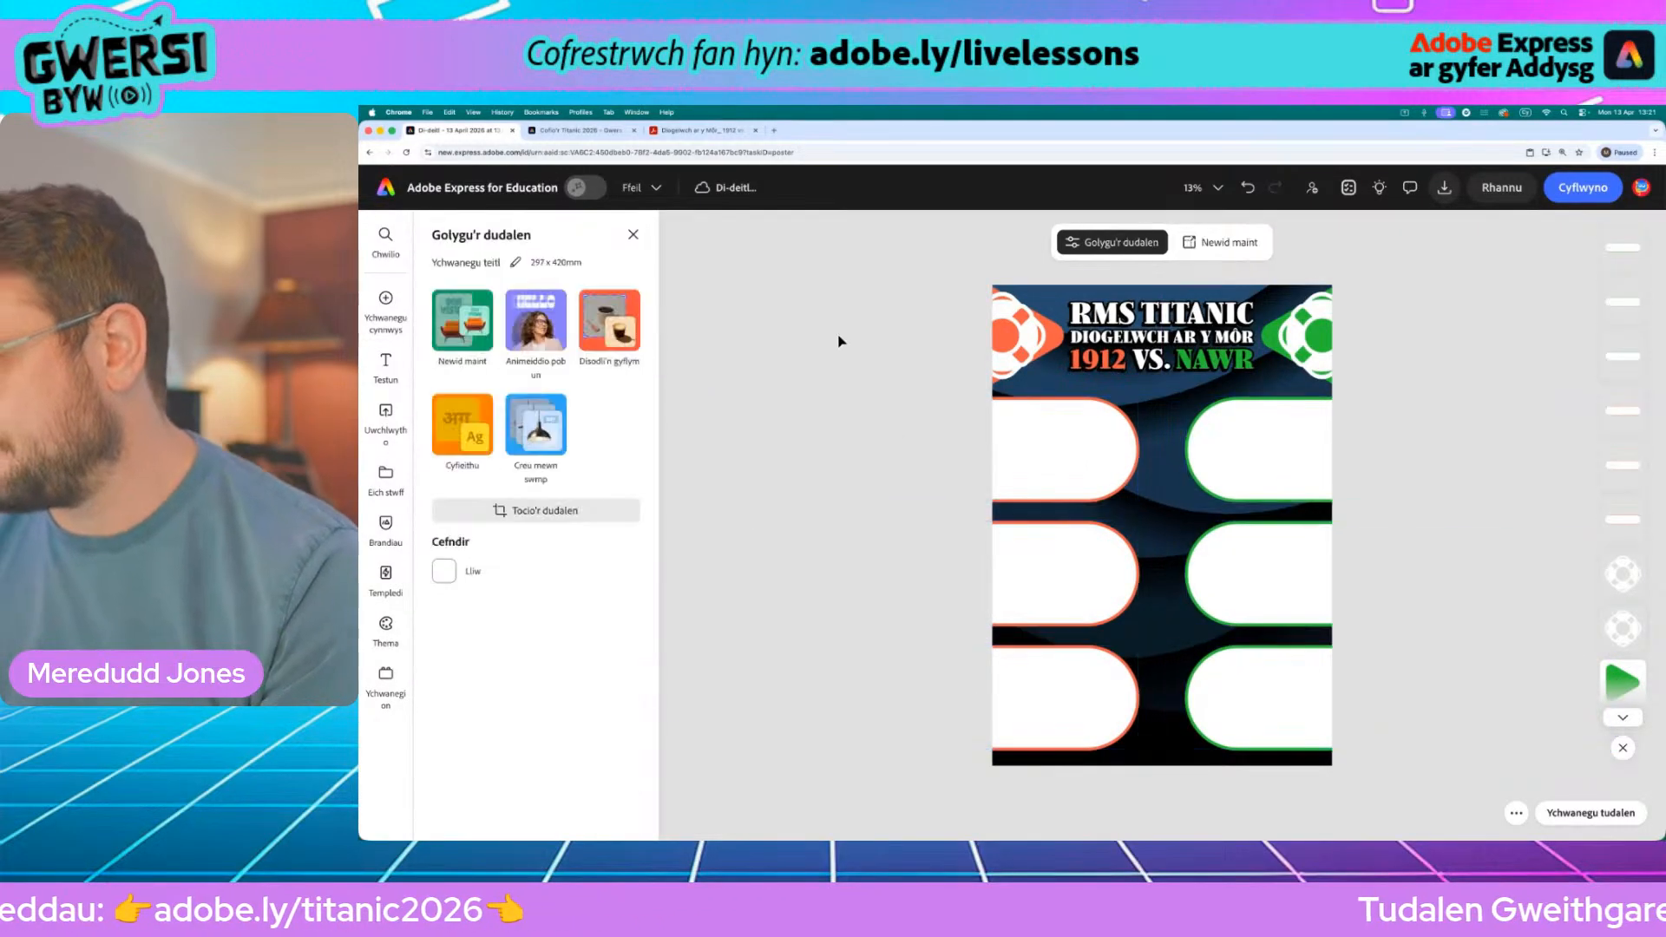
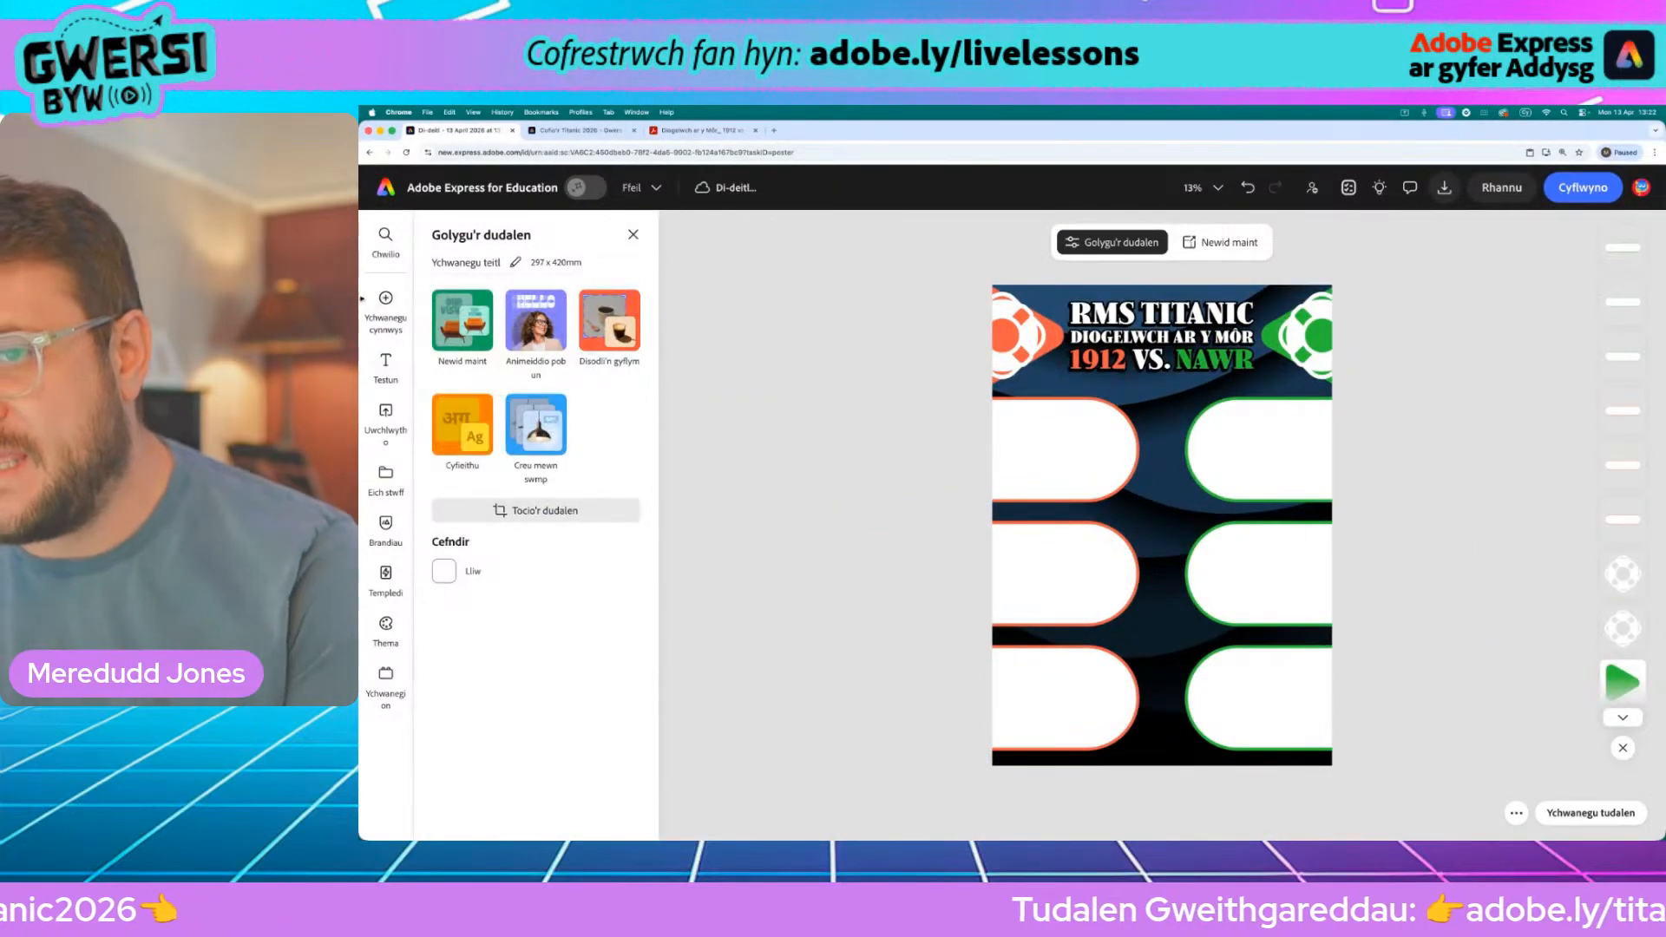
Step: Add a solid circle from the Circles group of the shapes library to the poster
left_click(385, 299)
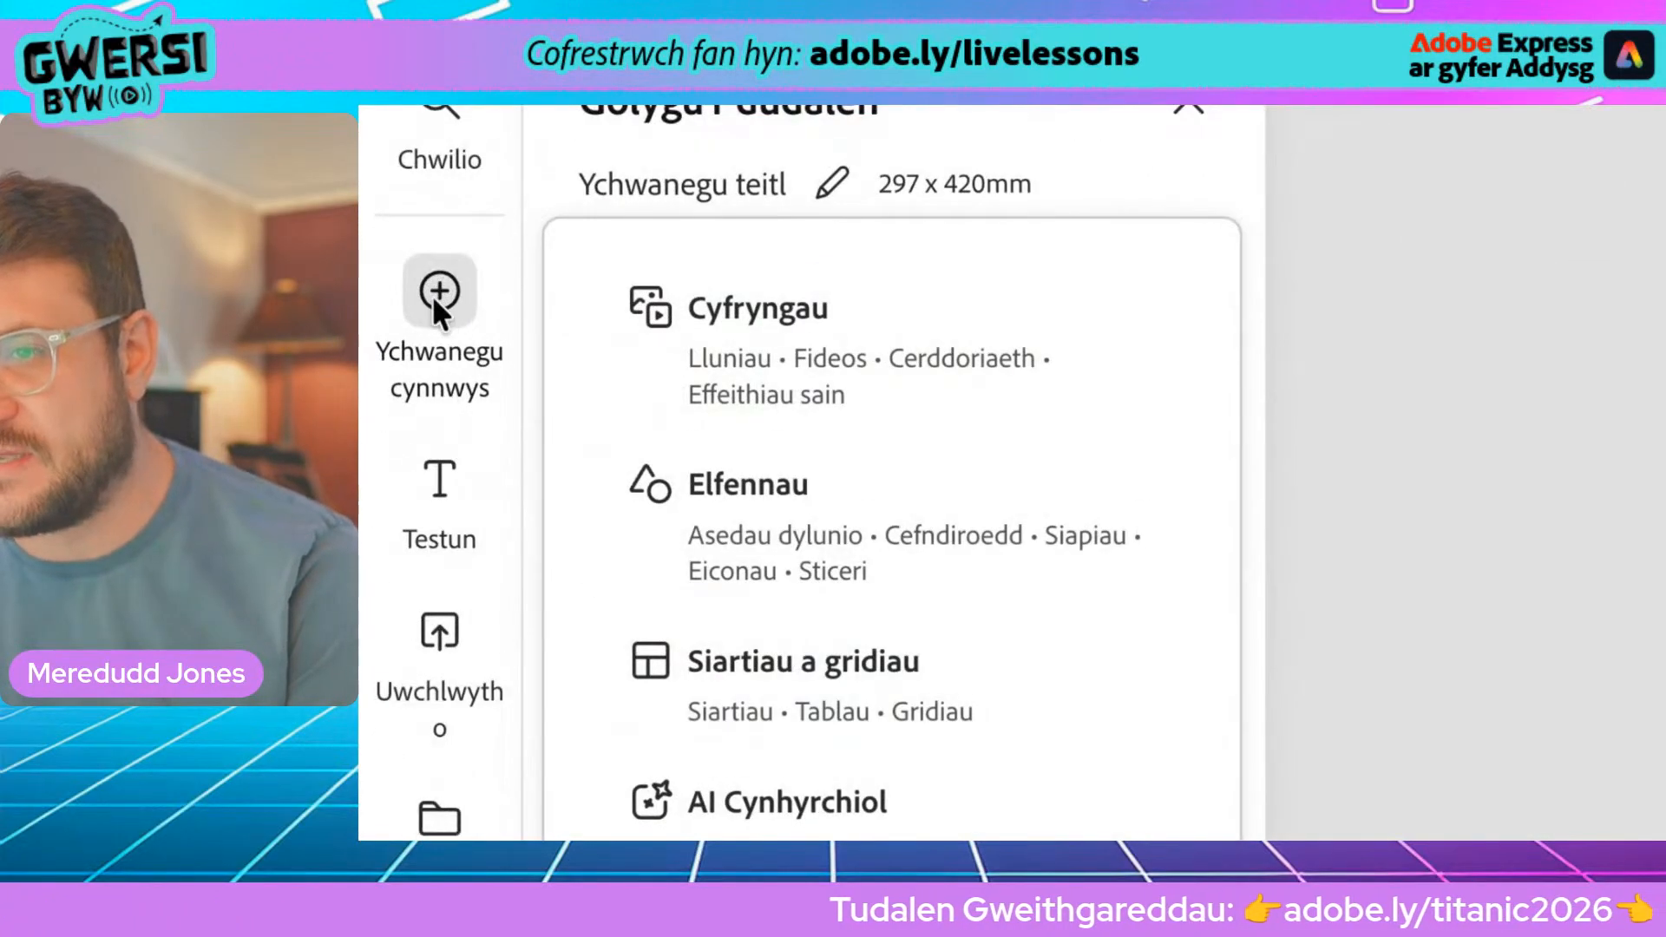
left_click(768, 525)
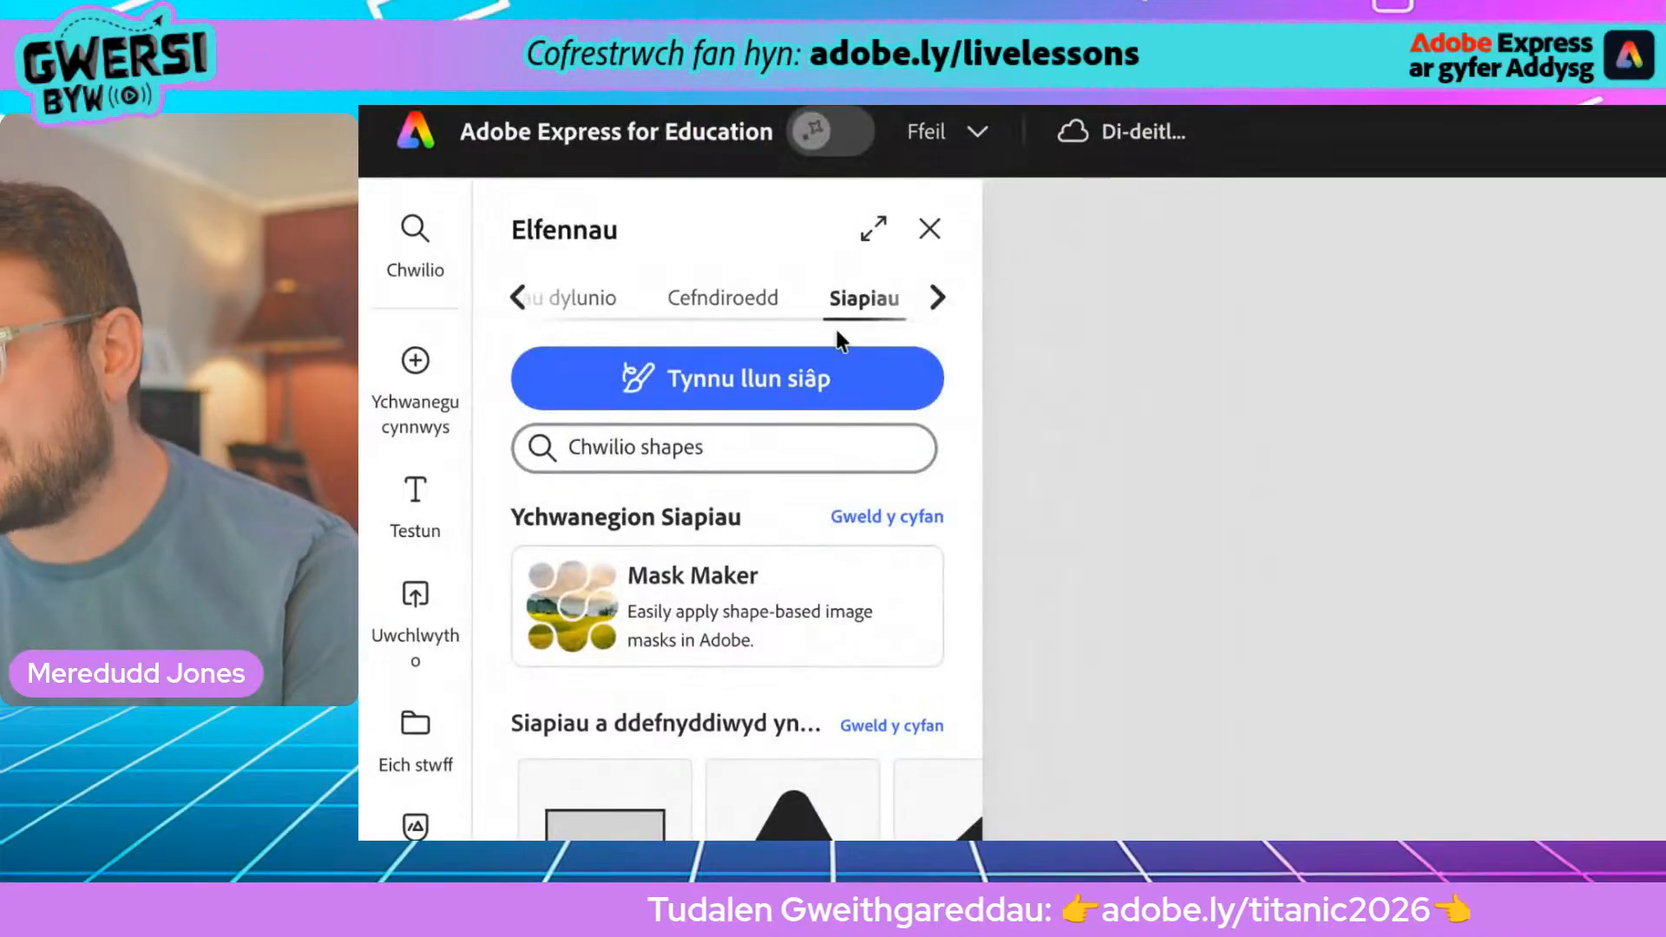
left_click(714, 448)
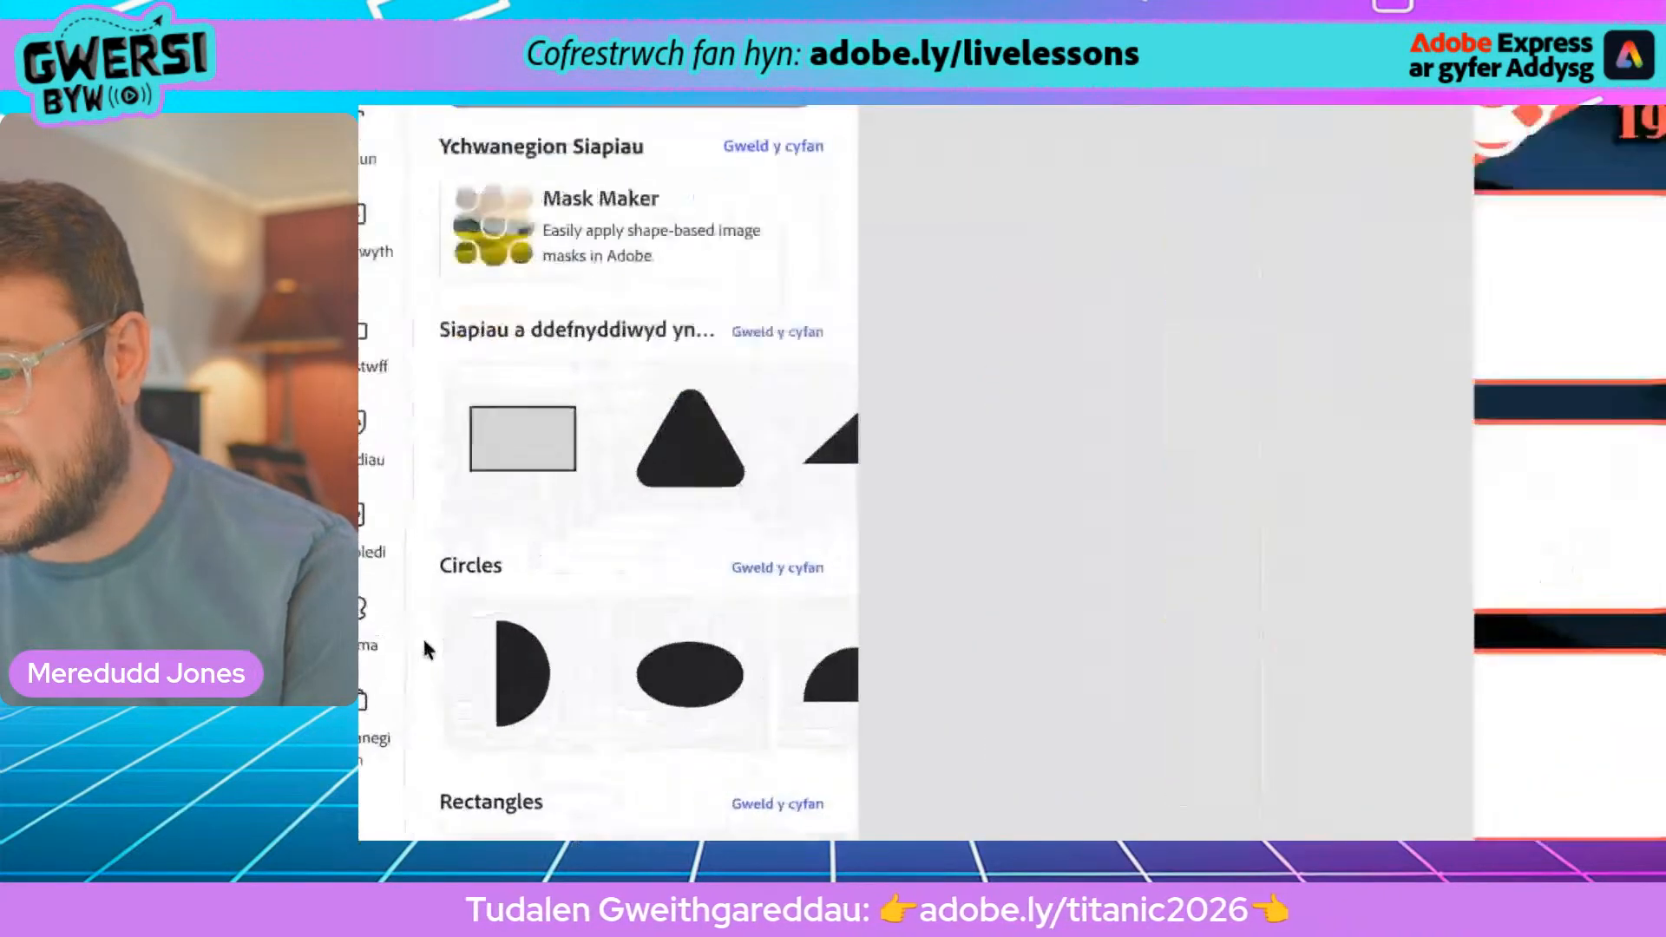
scroll(718, 685, "right", 5)
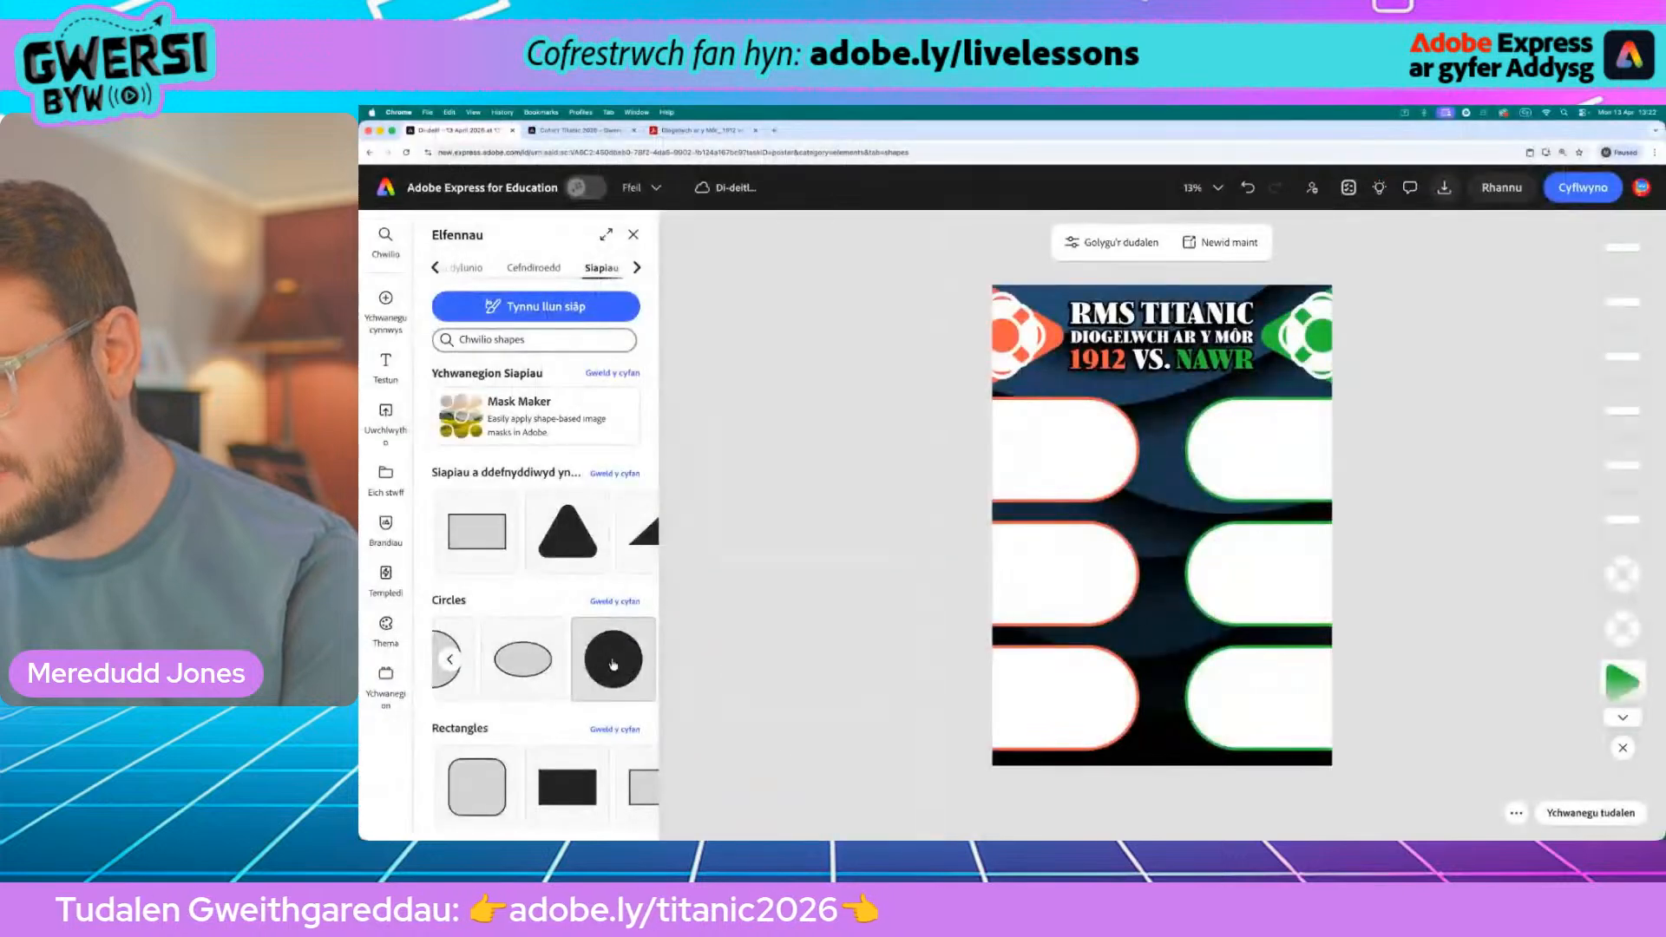
left_click(612, 664)
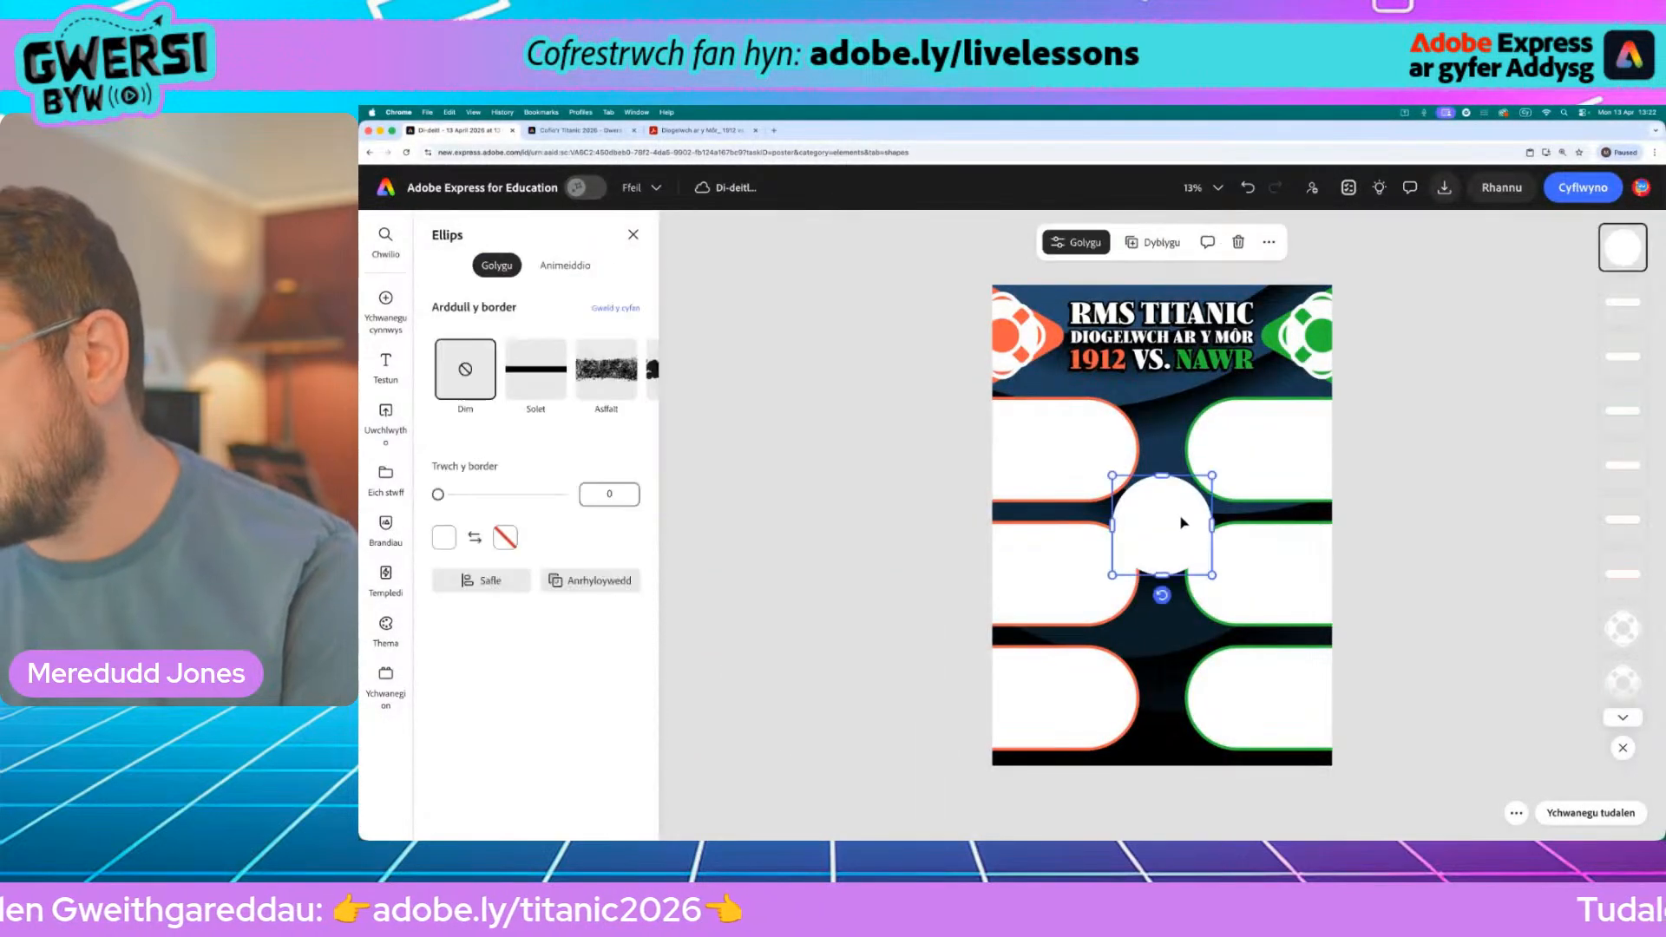
Step: Fill the new circle with the orange already used in the design
left_click(444, 538)
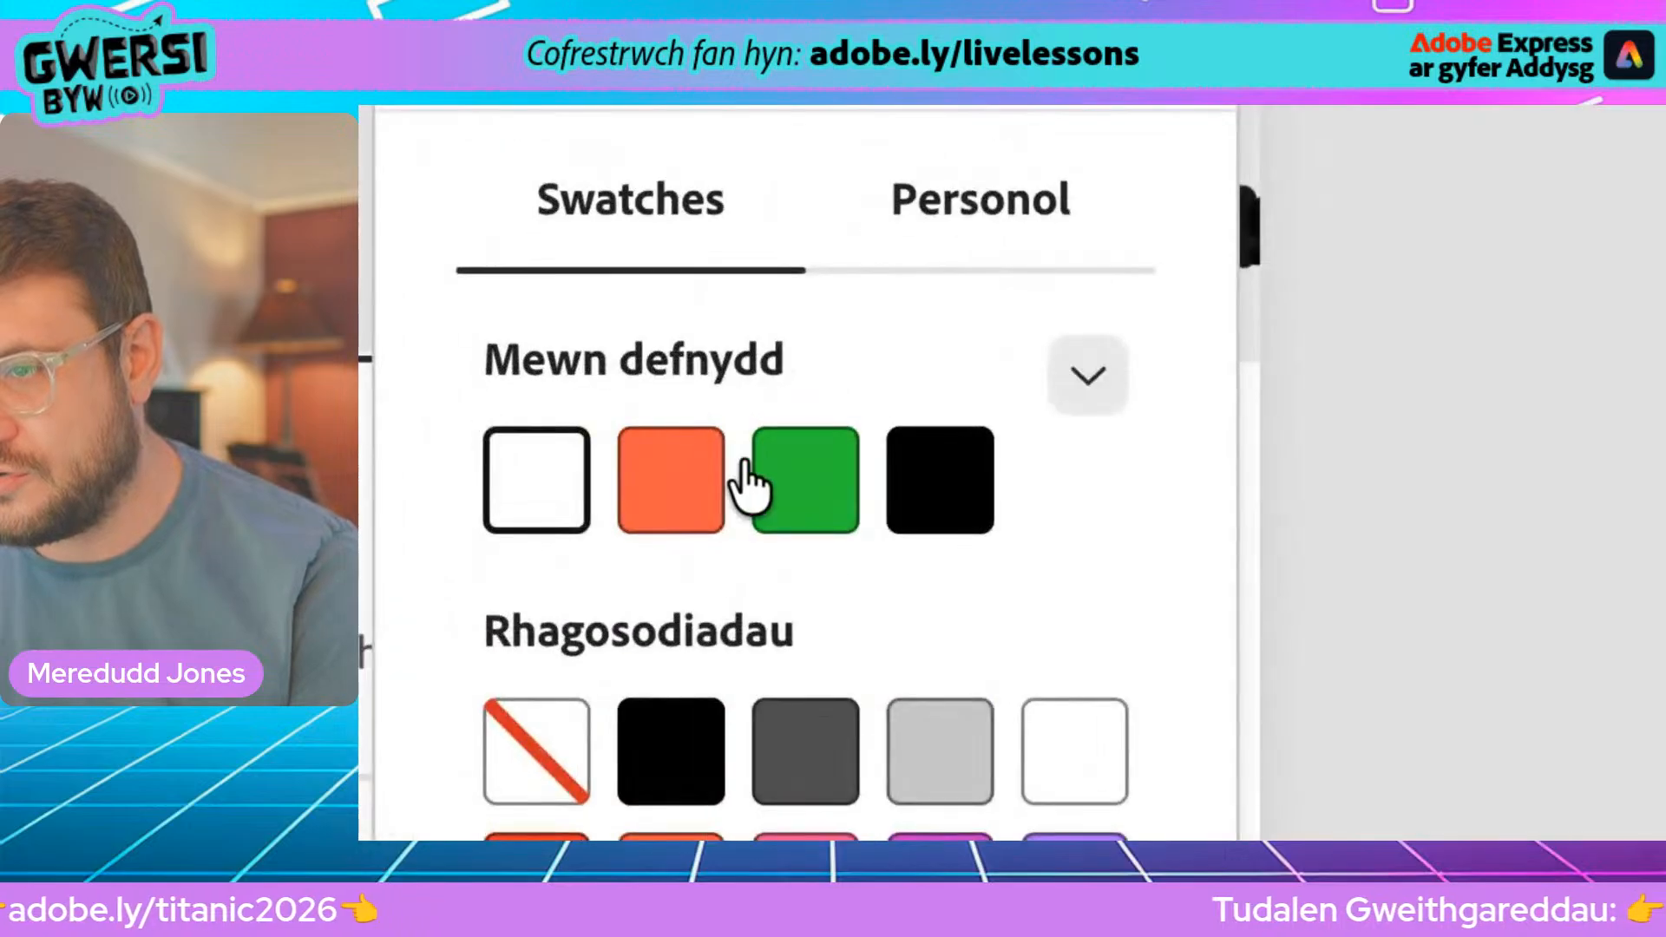
left_click(524, 427)
left_click(1274, 543)
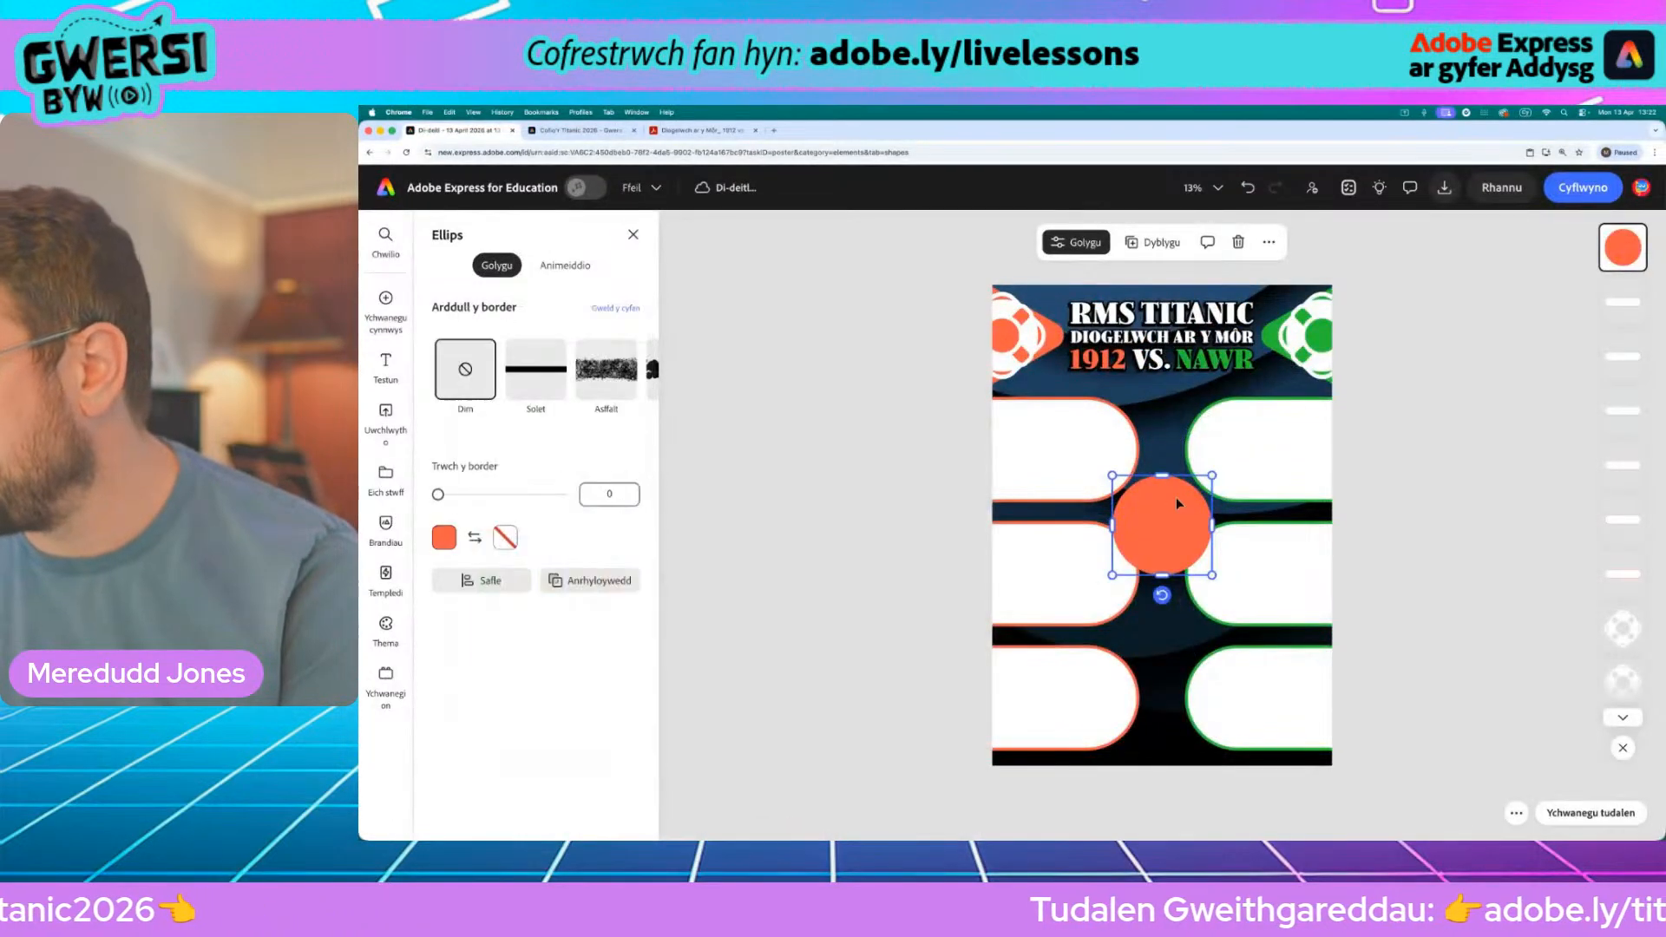
left_click(1436, 517)
left_click(1156, 542)
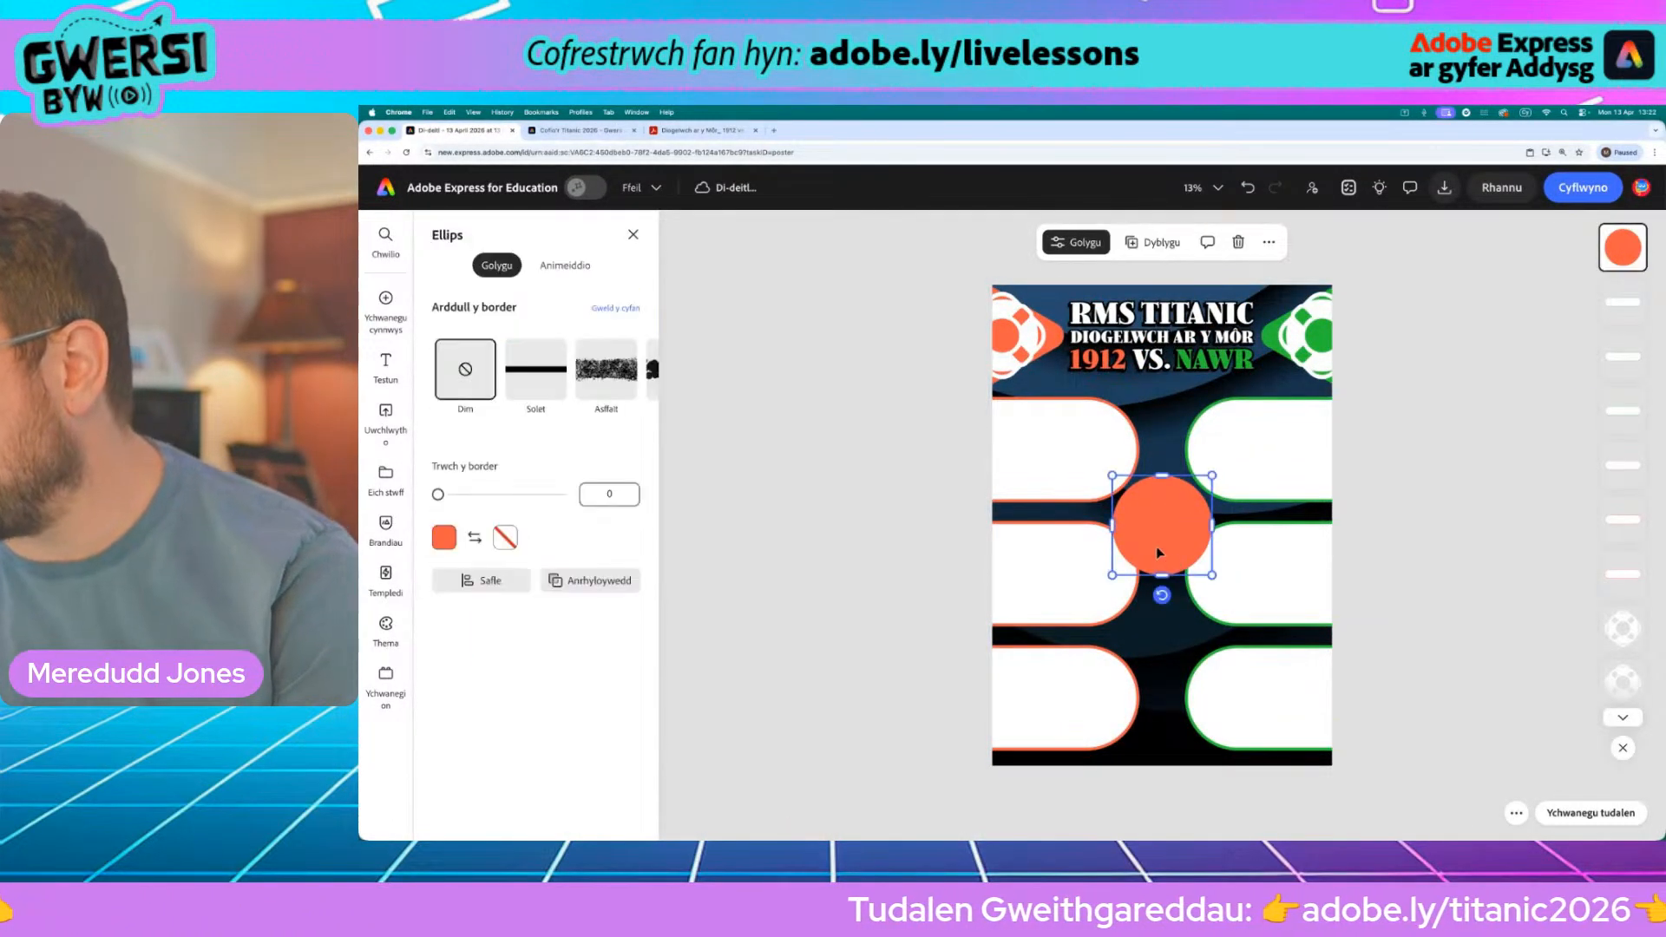
Step: Shrink the orange circle to about a third of its size and centre it on the rounded end of the top orange-bordered box
left_click_drag(1212, 575, 1143, 537)
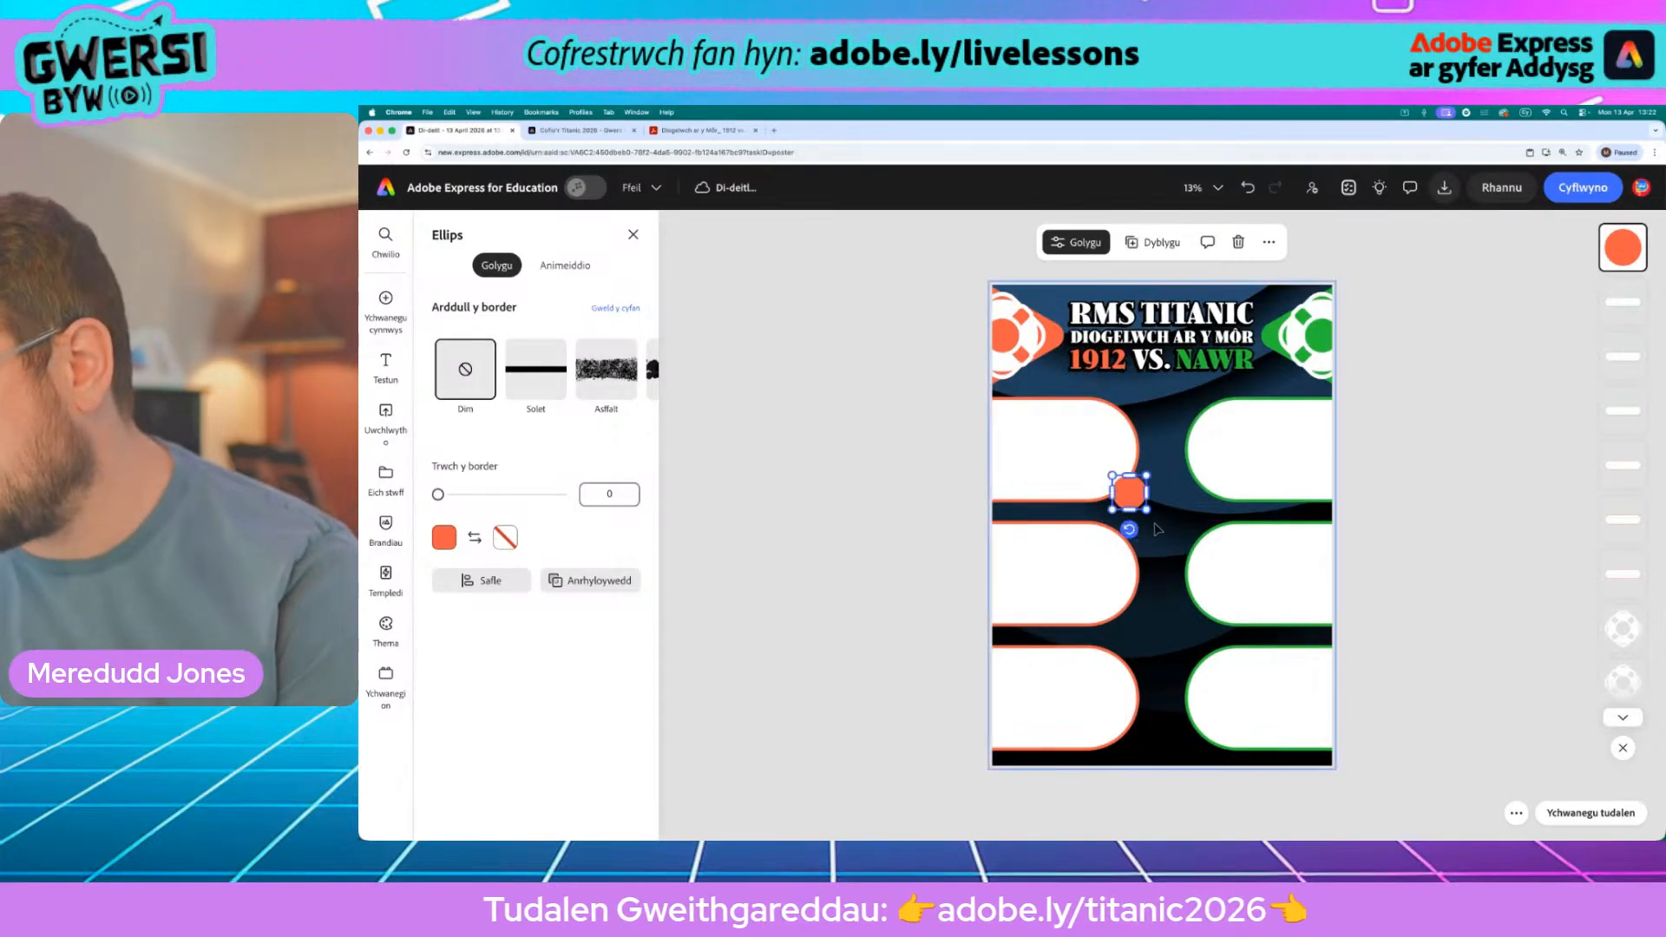
left_click_drag(1128, 491, 1132, 446)
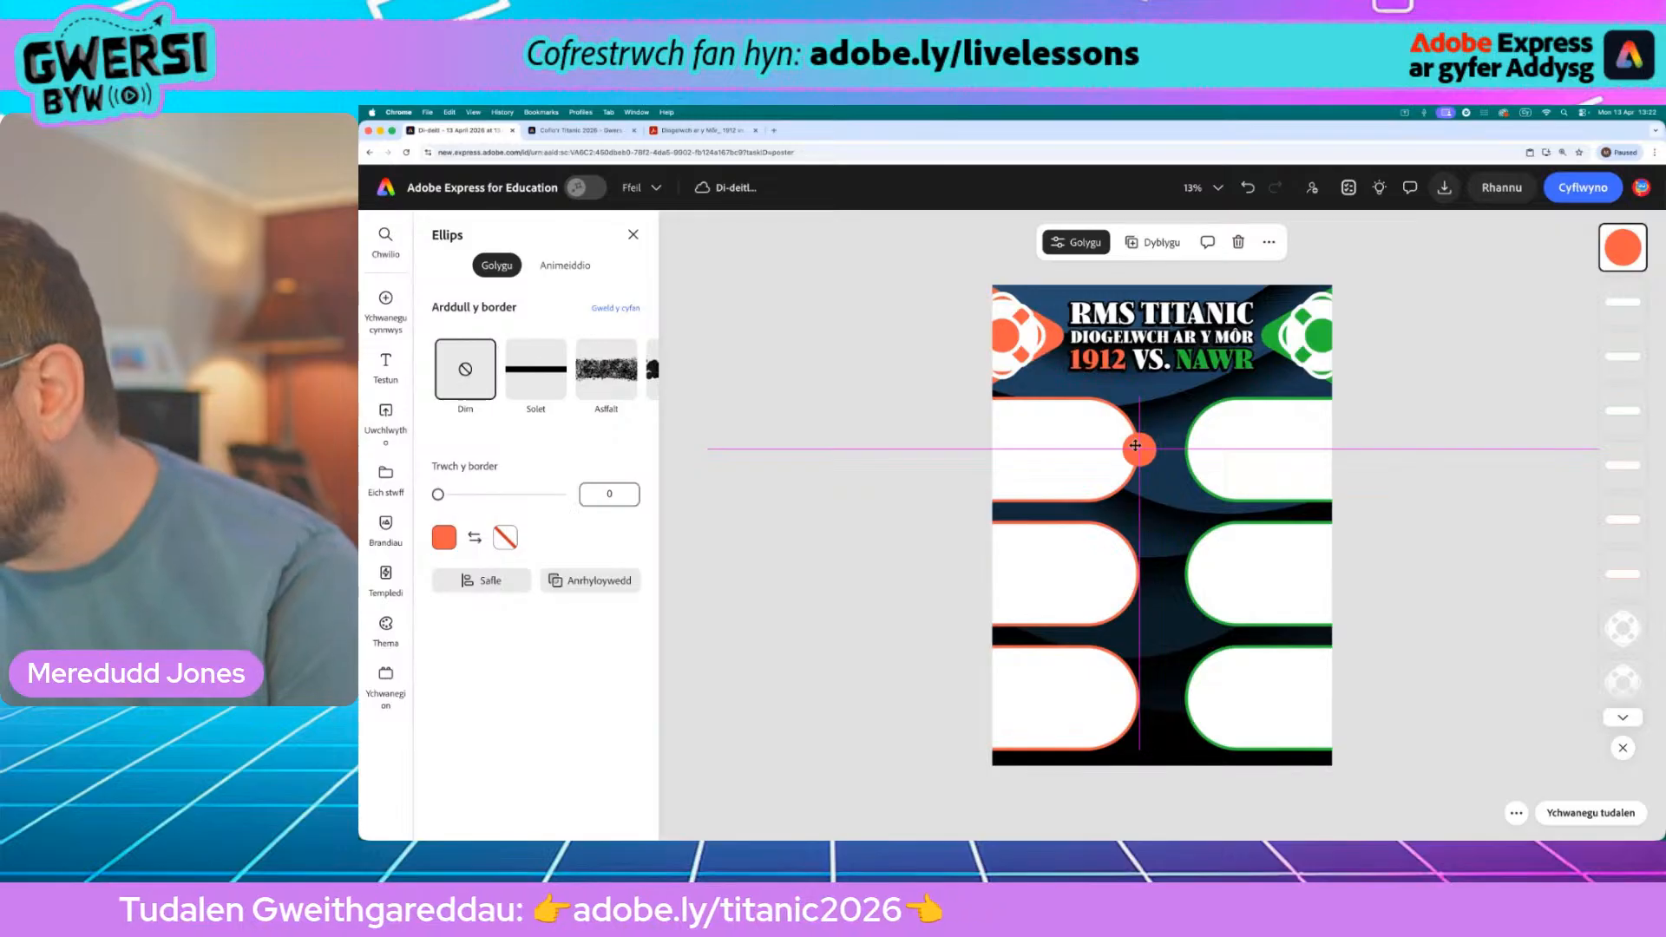
left_click(940, 419)
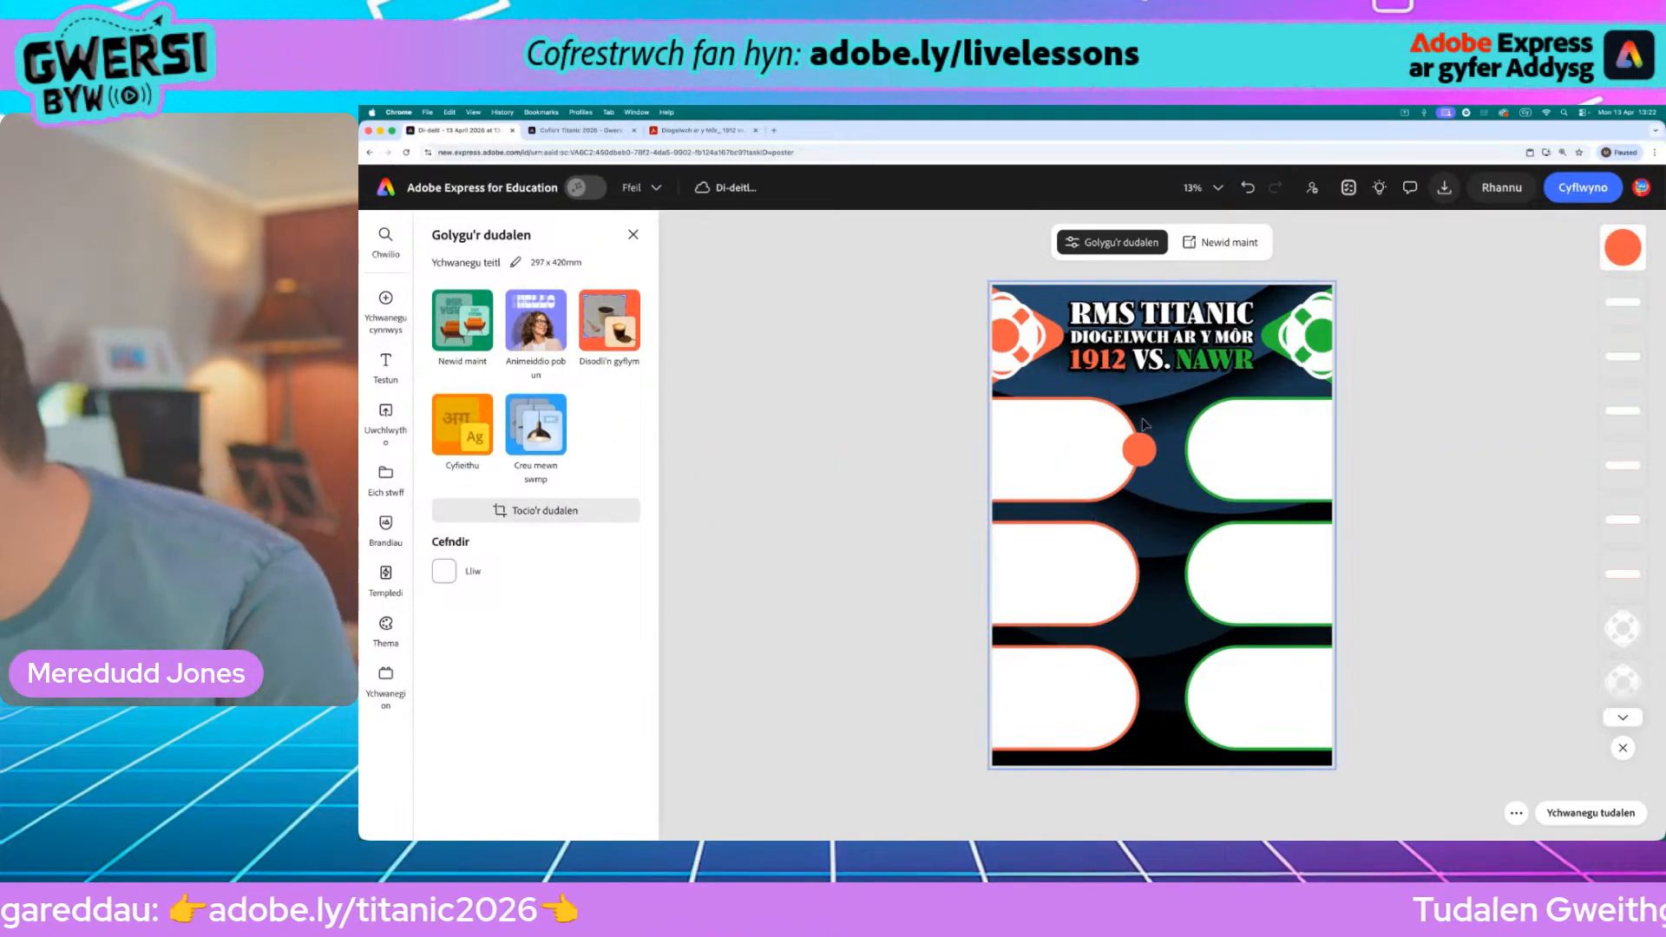
left_click(1135, 453)
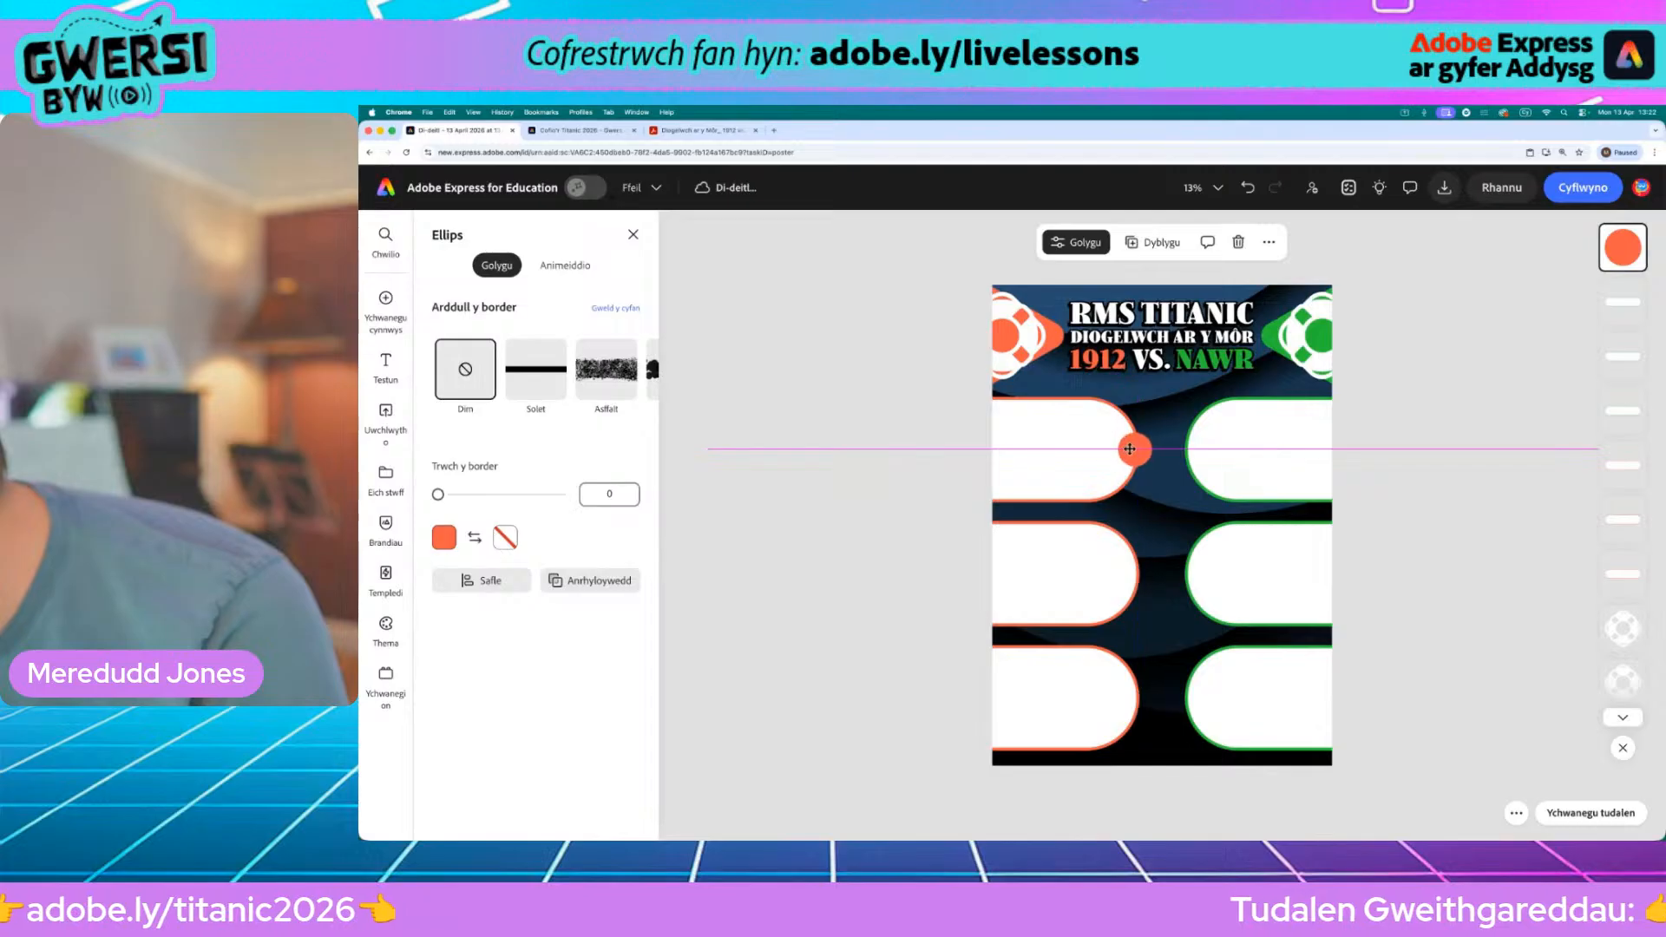
left_click(868, 421)
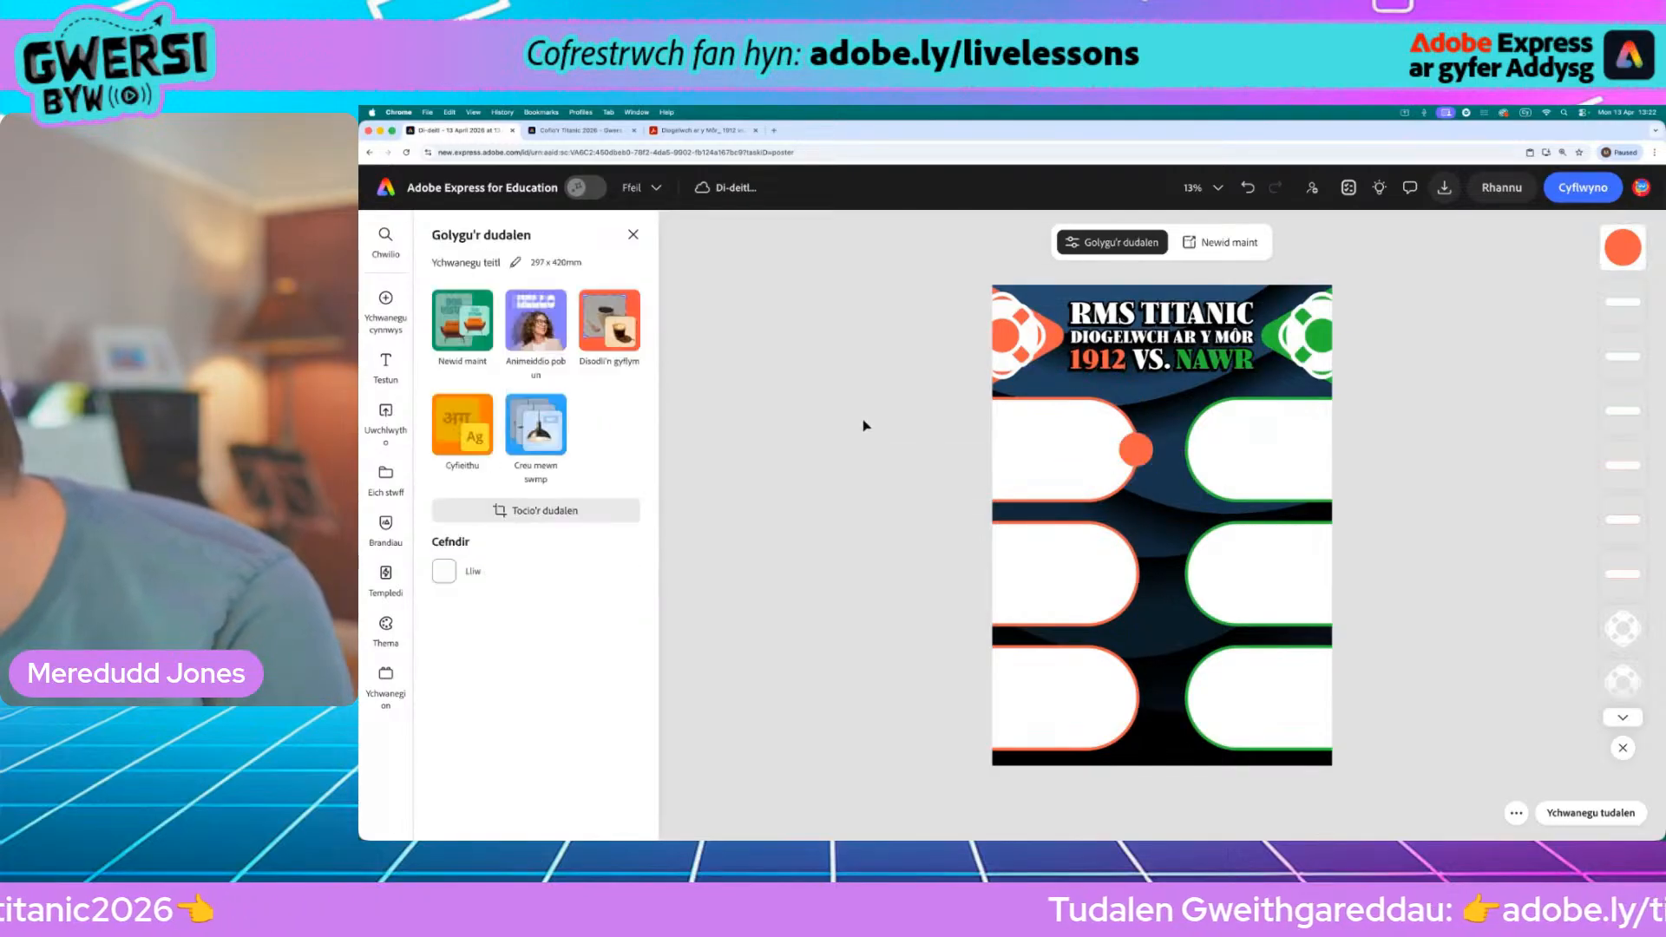
Step: Duplicate the orange circle onto the rounded ends of the other two orange-bordered boxes and the top green-bordered box
left_click(1134, 450)
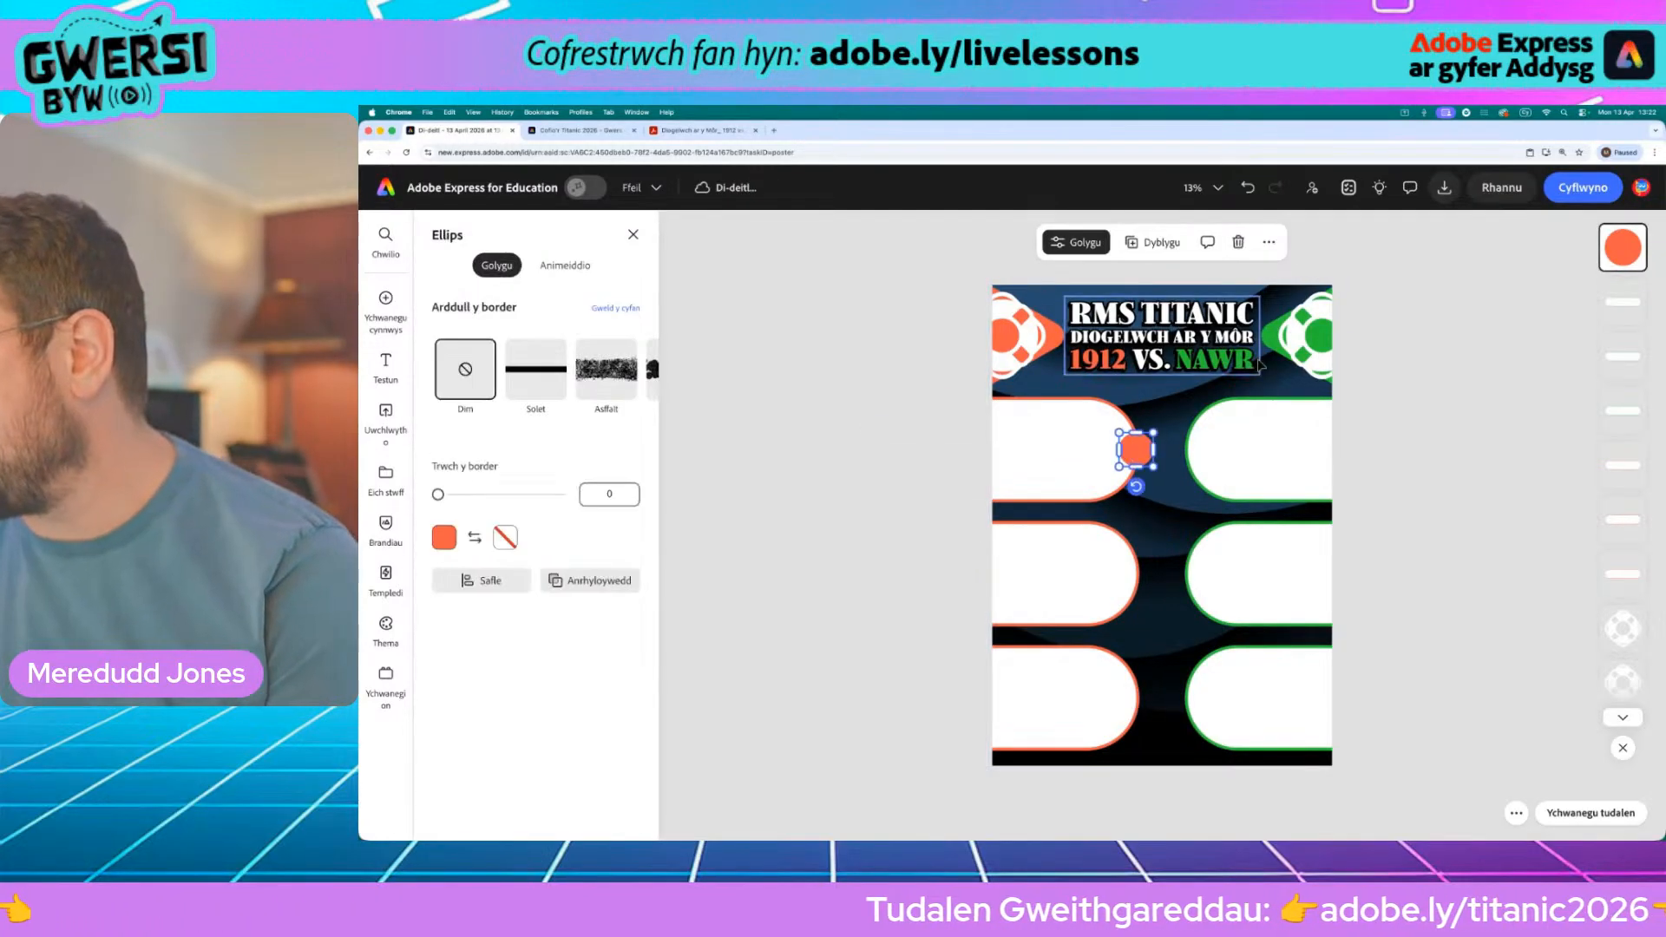
left_click(1154, 242)
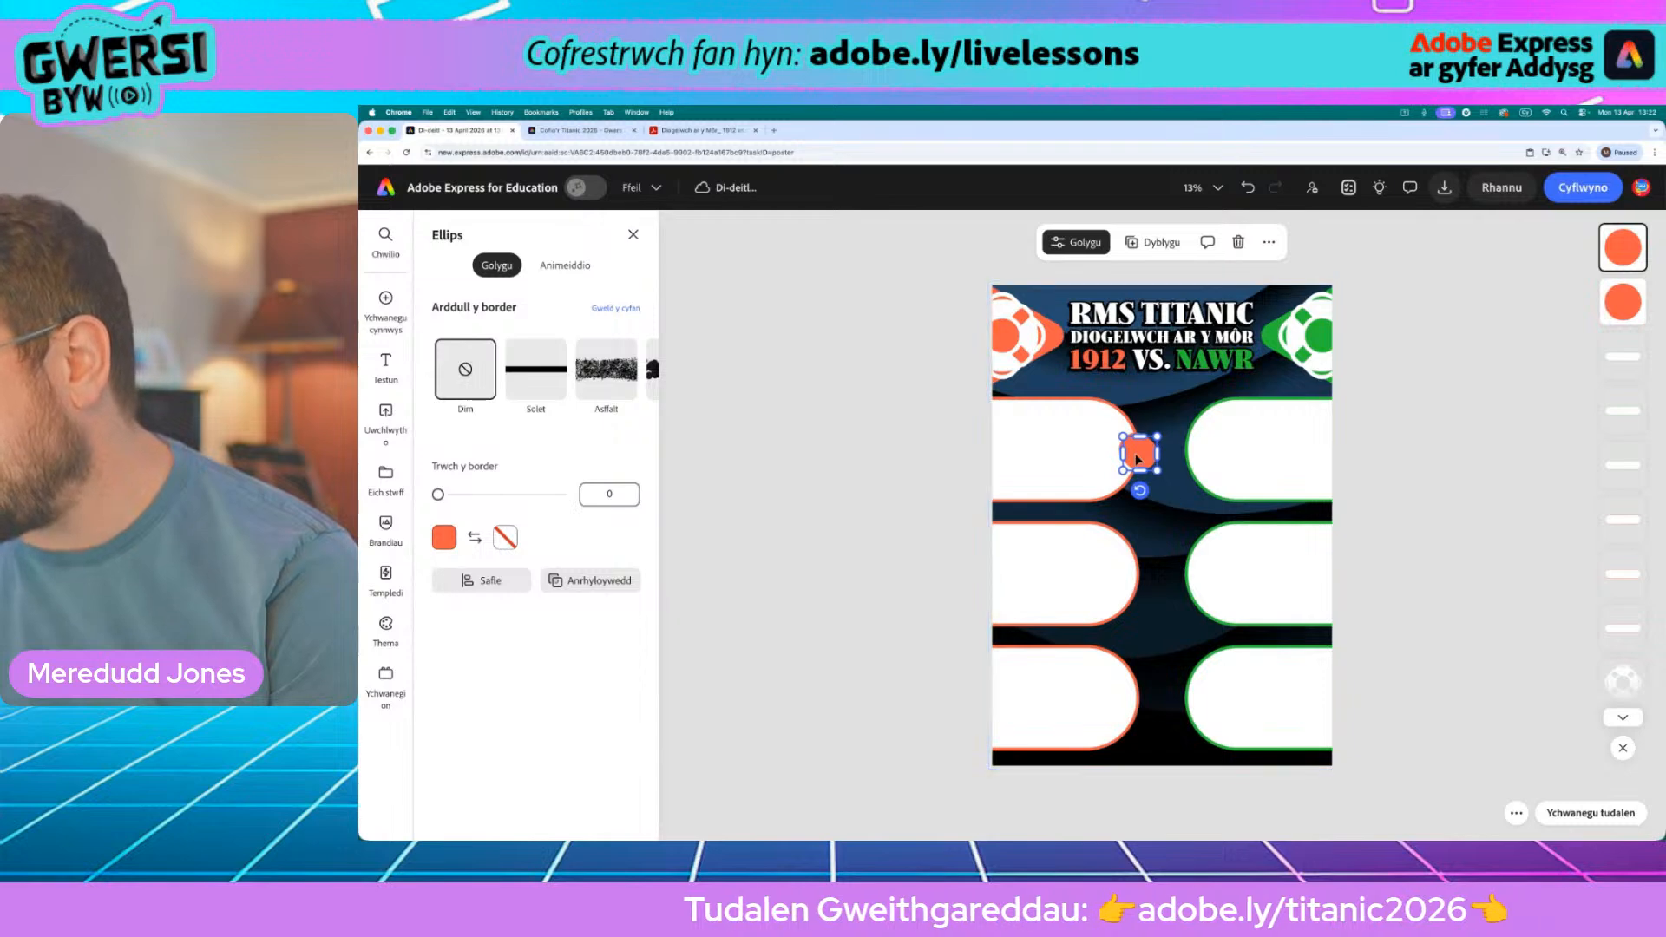
left_click_drag(1135, 453, 1192, 449)
left_click(1162, 243)
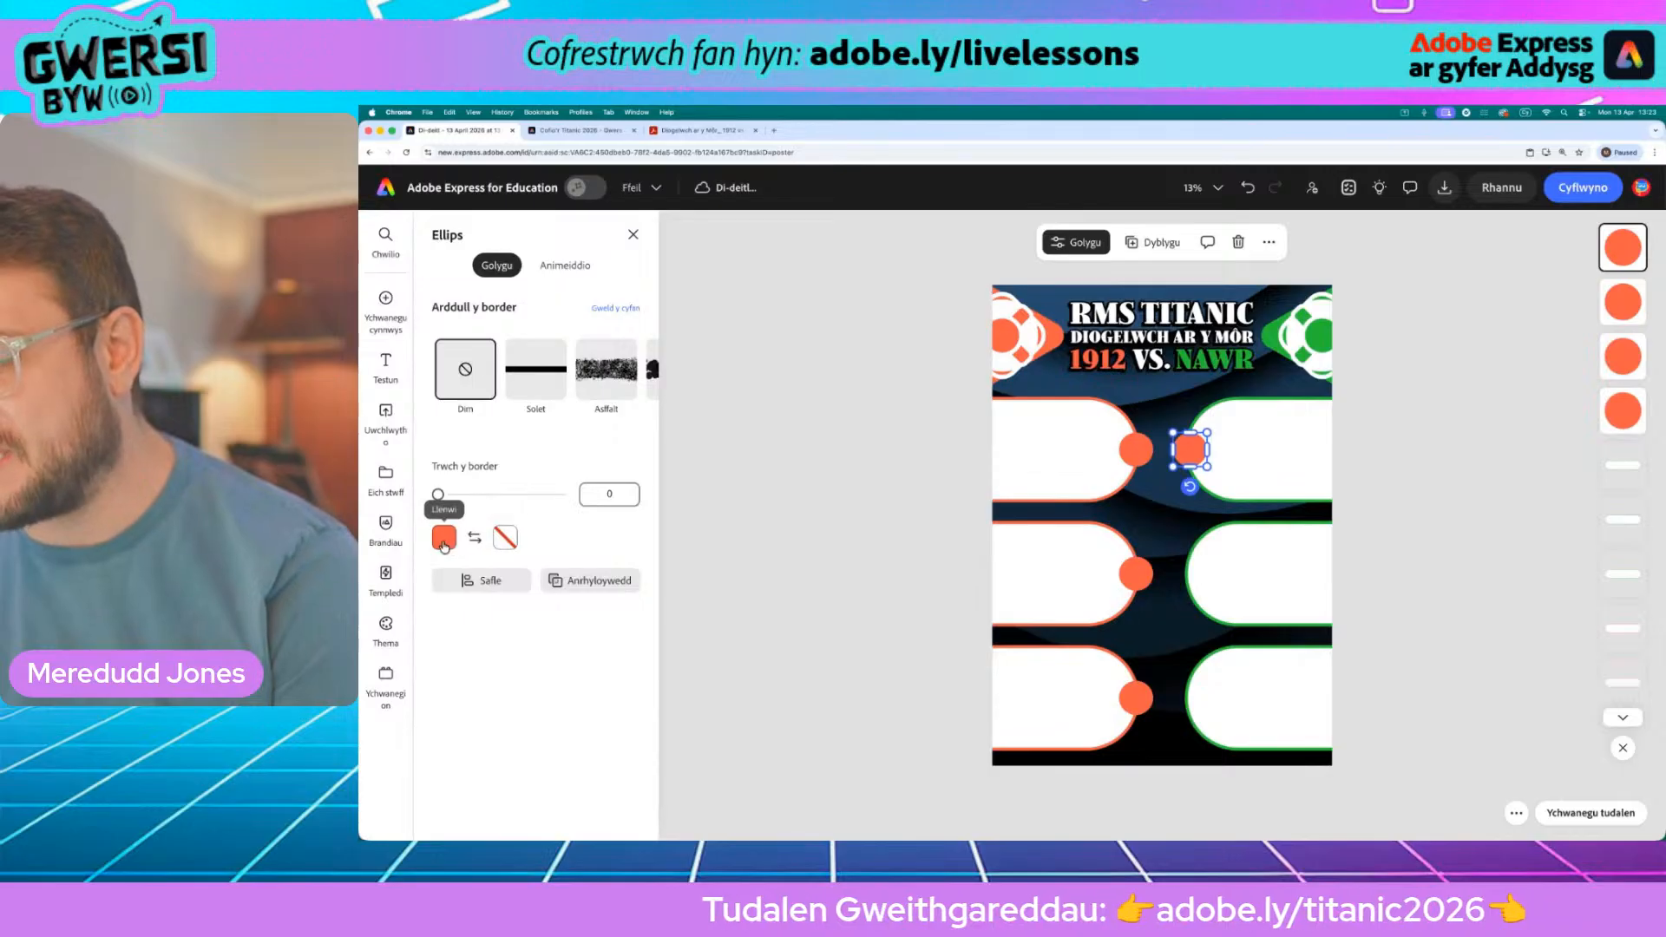
Step: Fill the circle on the top green-bordered box with the design's green
left_click(444, 538)
left_click(555, 427)
left_click(851, 472)
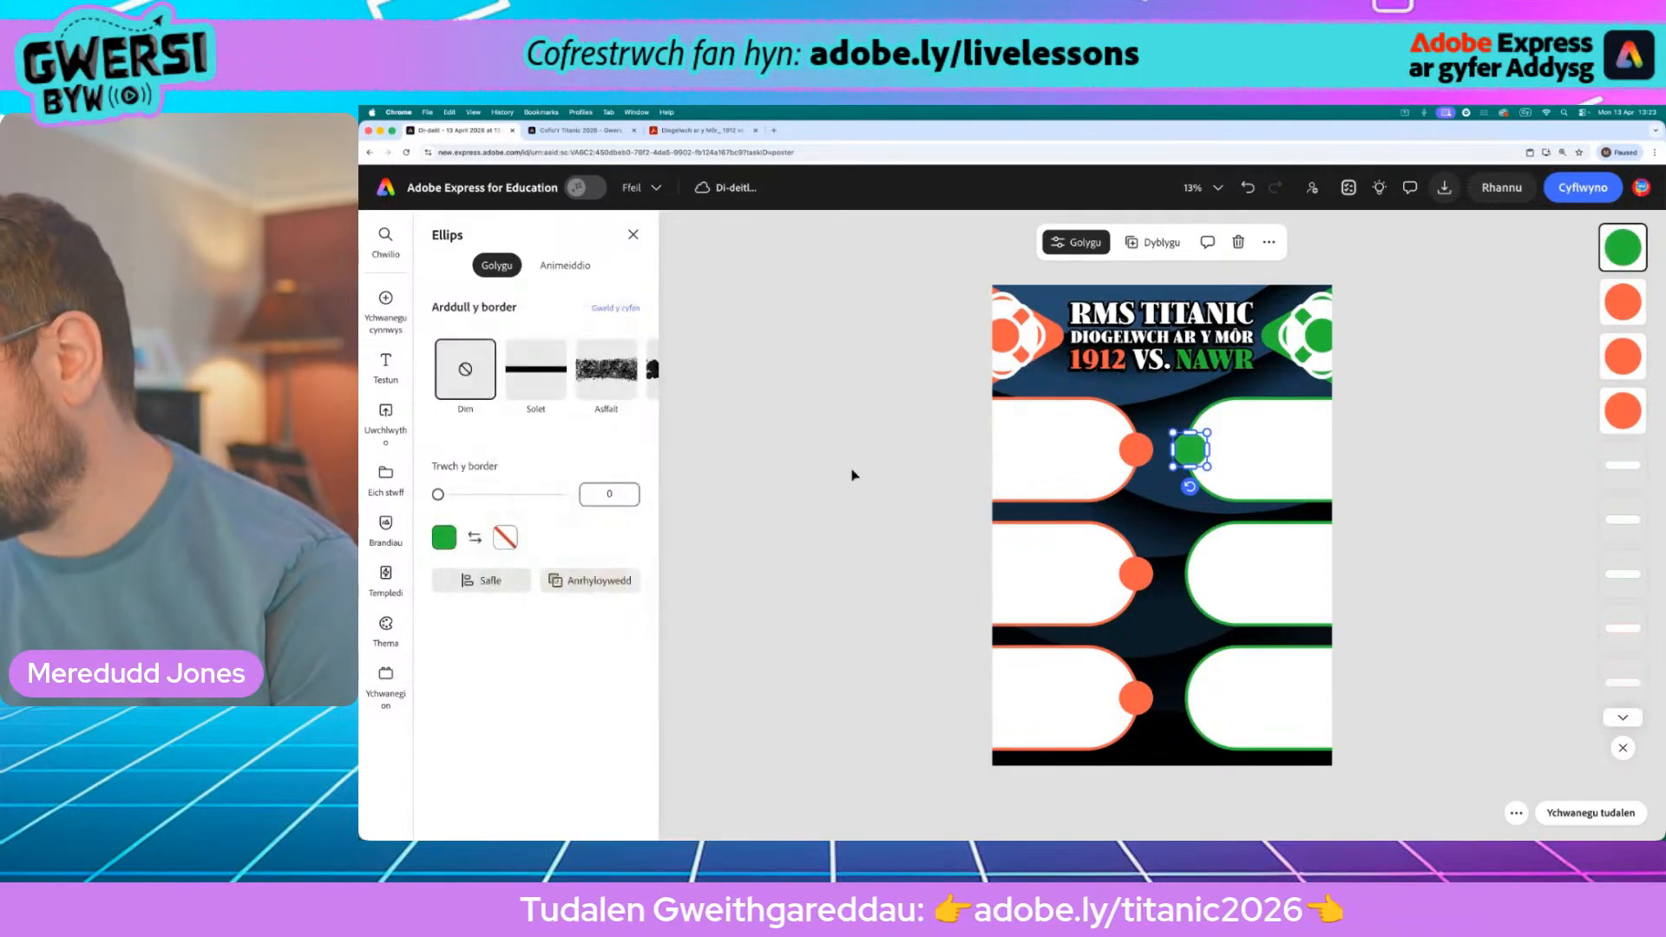
left_click(870, 482)
Step: Place copies of the green circle on the rounded ends of the middle and lowest green-bordered boxes
left_click(1190, 449)
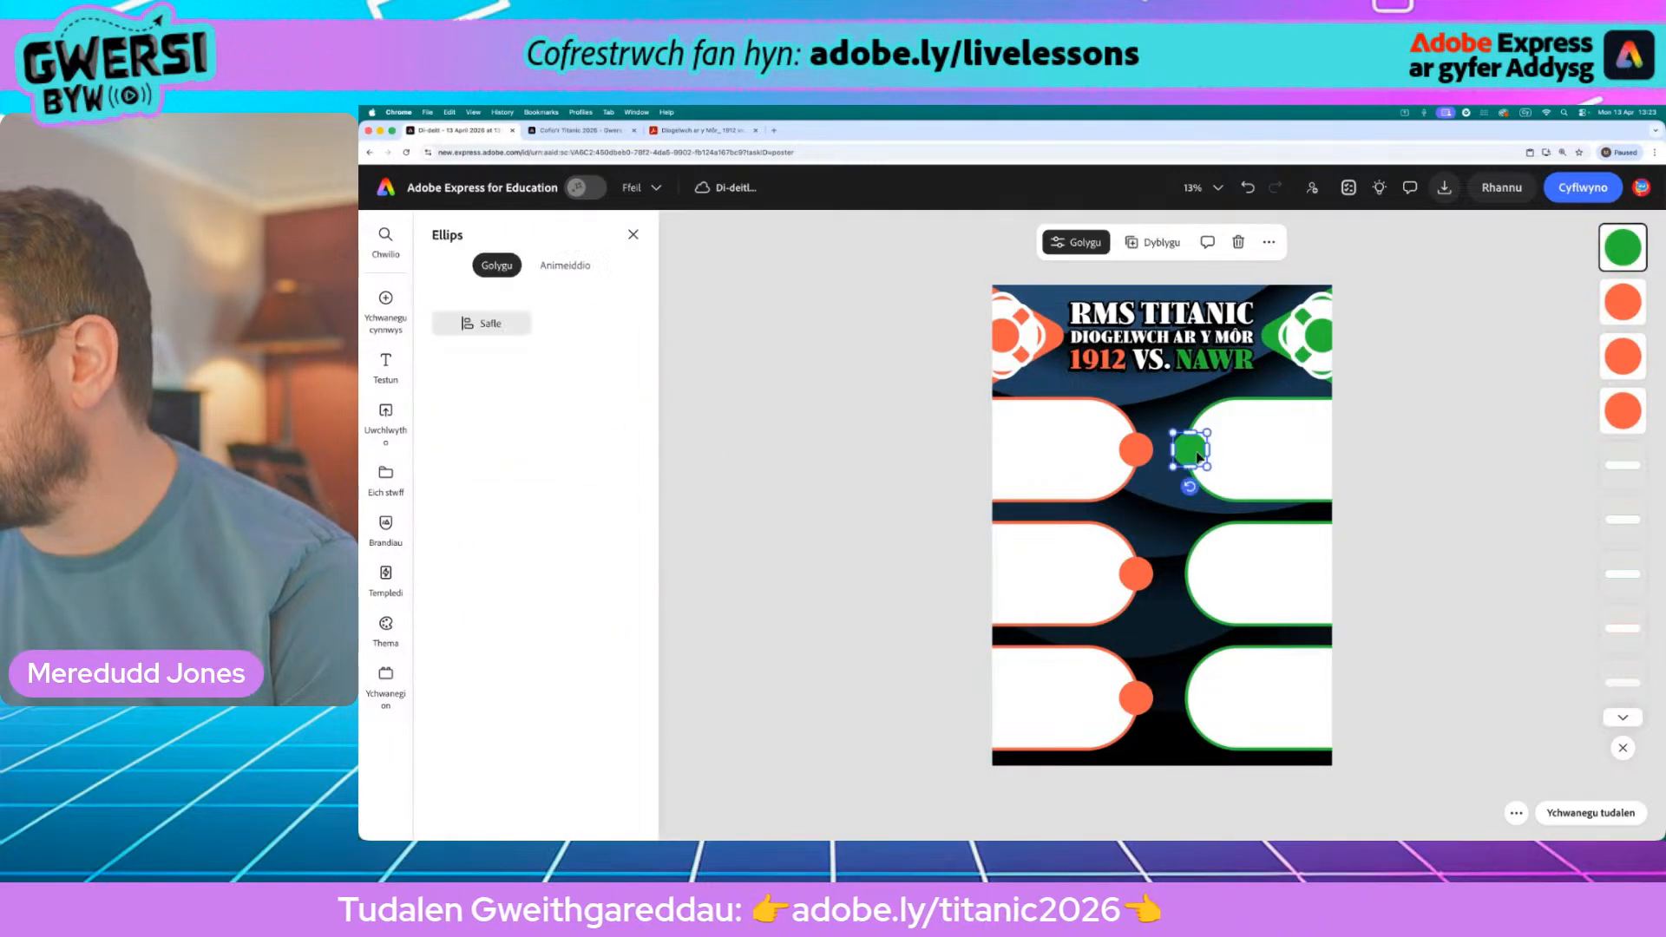
left_click_drag(1193, 451, 1187, 699)
left_click(925, 505)
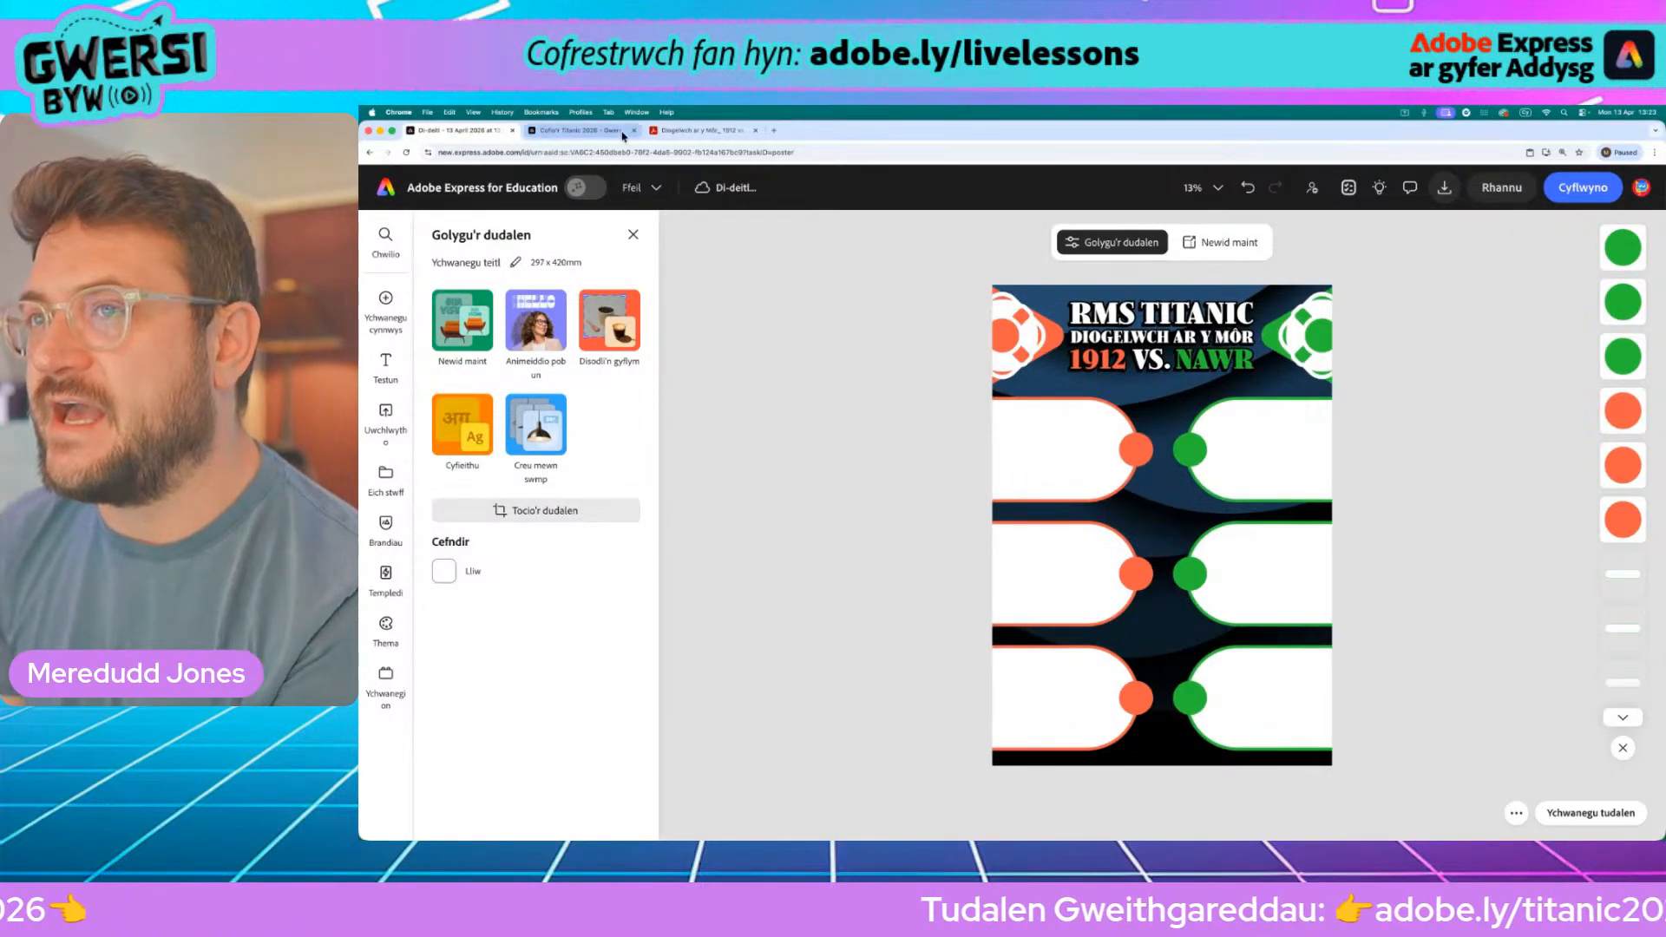
Step: Switch to the Acrobat document with the infographic text and copy the 1912 sentence under Badau Achub
left_click(685, 130)
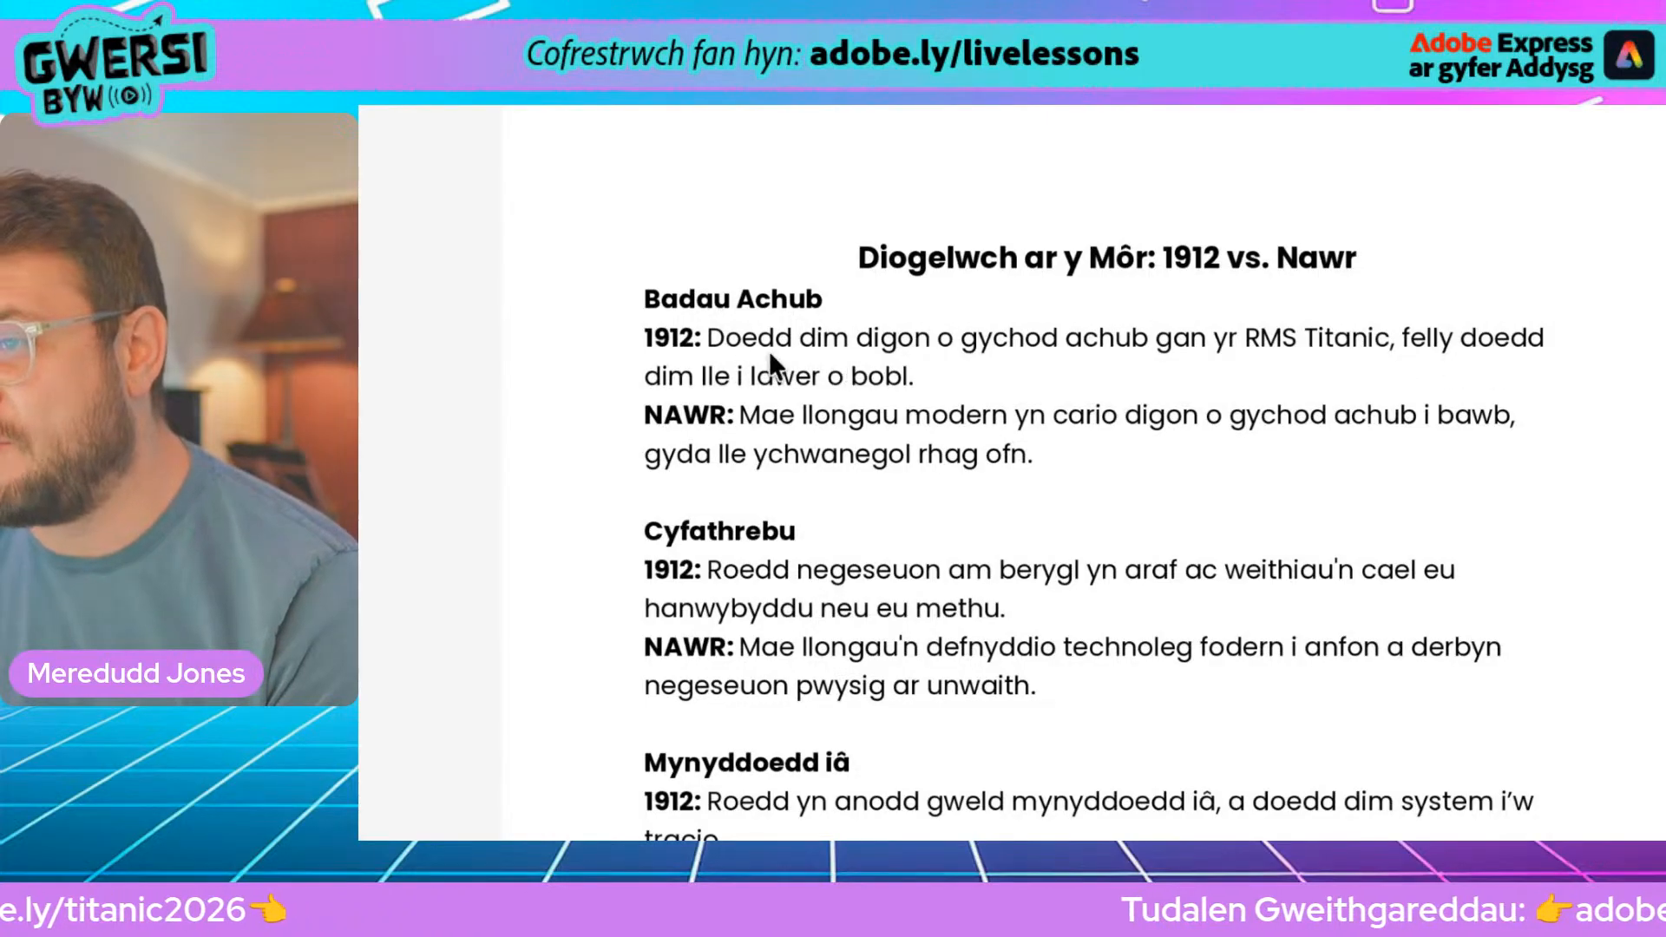
left_click_drag(737, 339, 929, 365)
key("super+c")
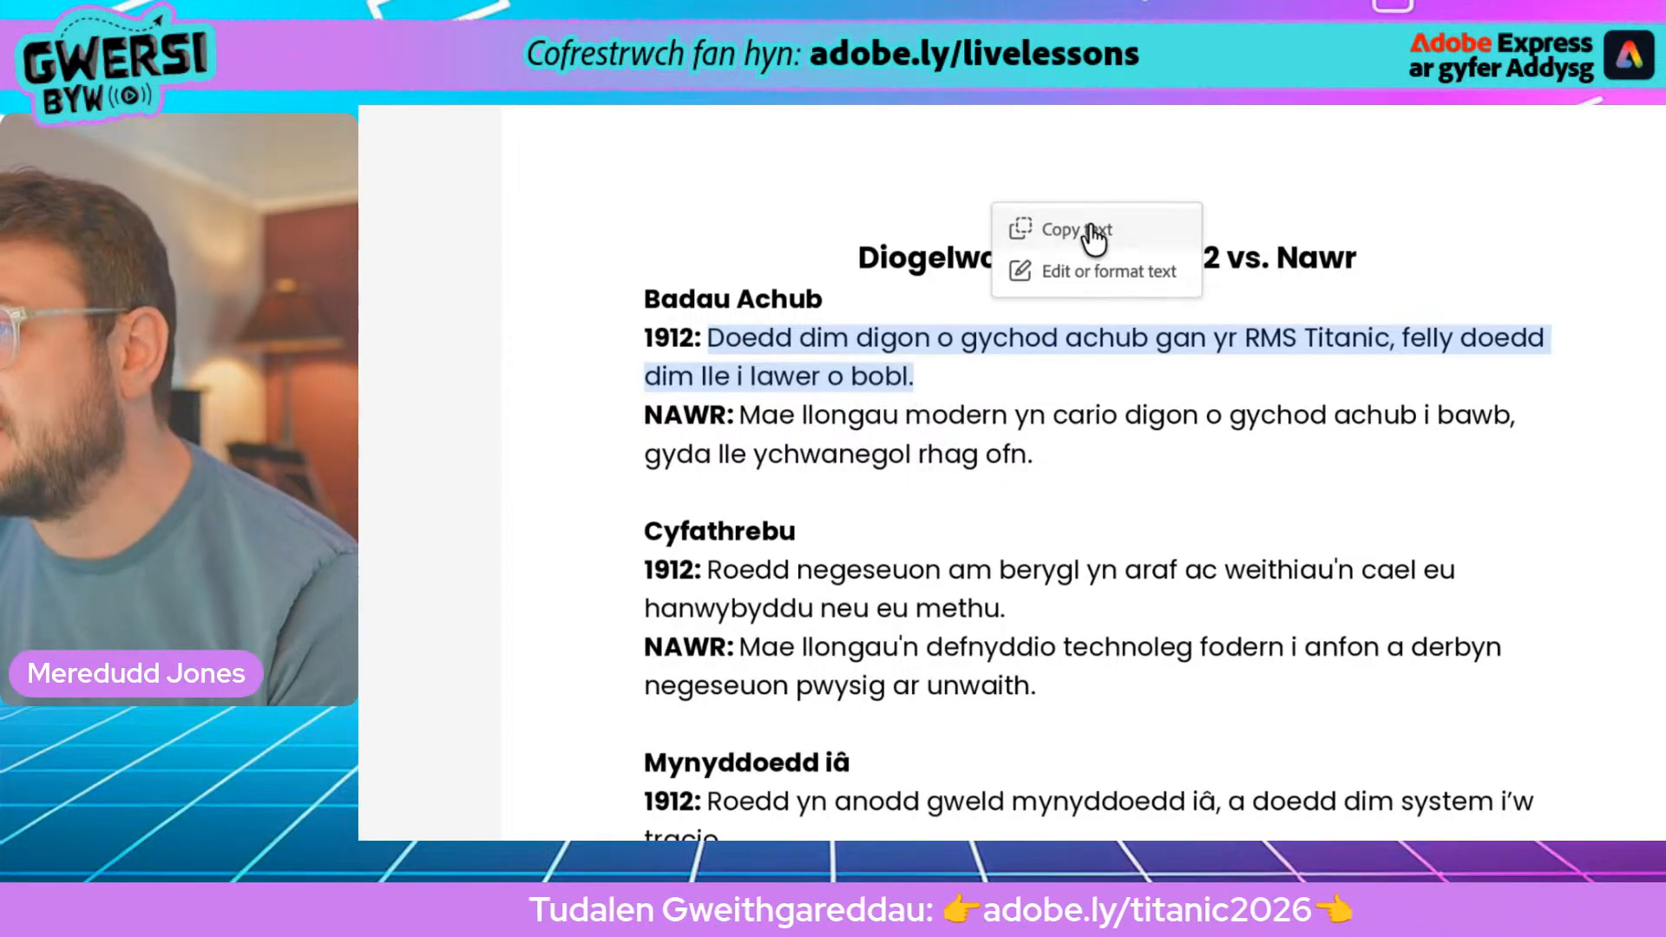
left_click(1077, 234)
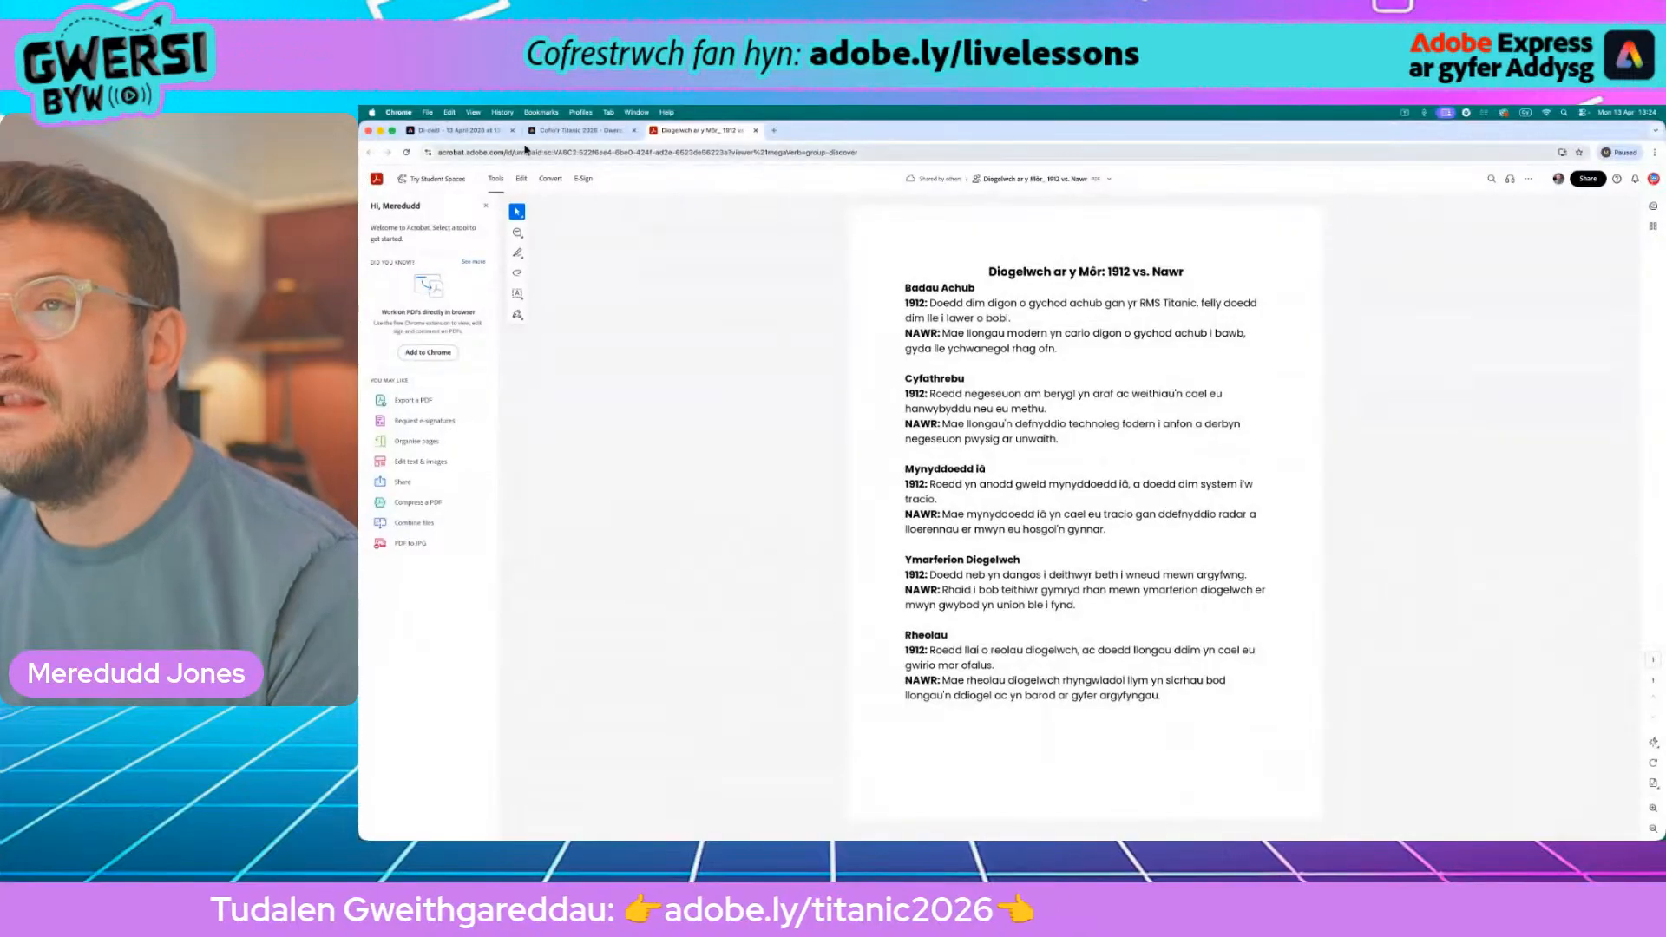
Step: Switch to the Adobe Express poster, add a new text box and paste the copied 1912 sentence about Badau Achub into it
left_click(467, 132)
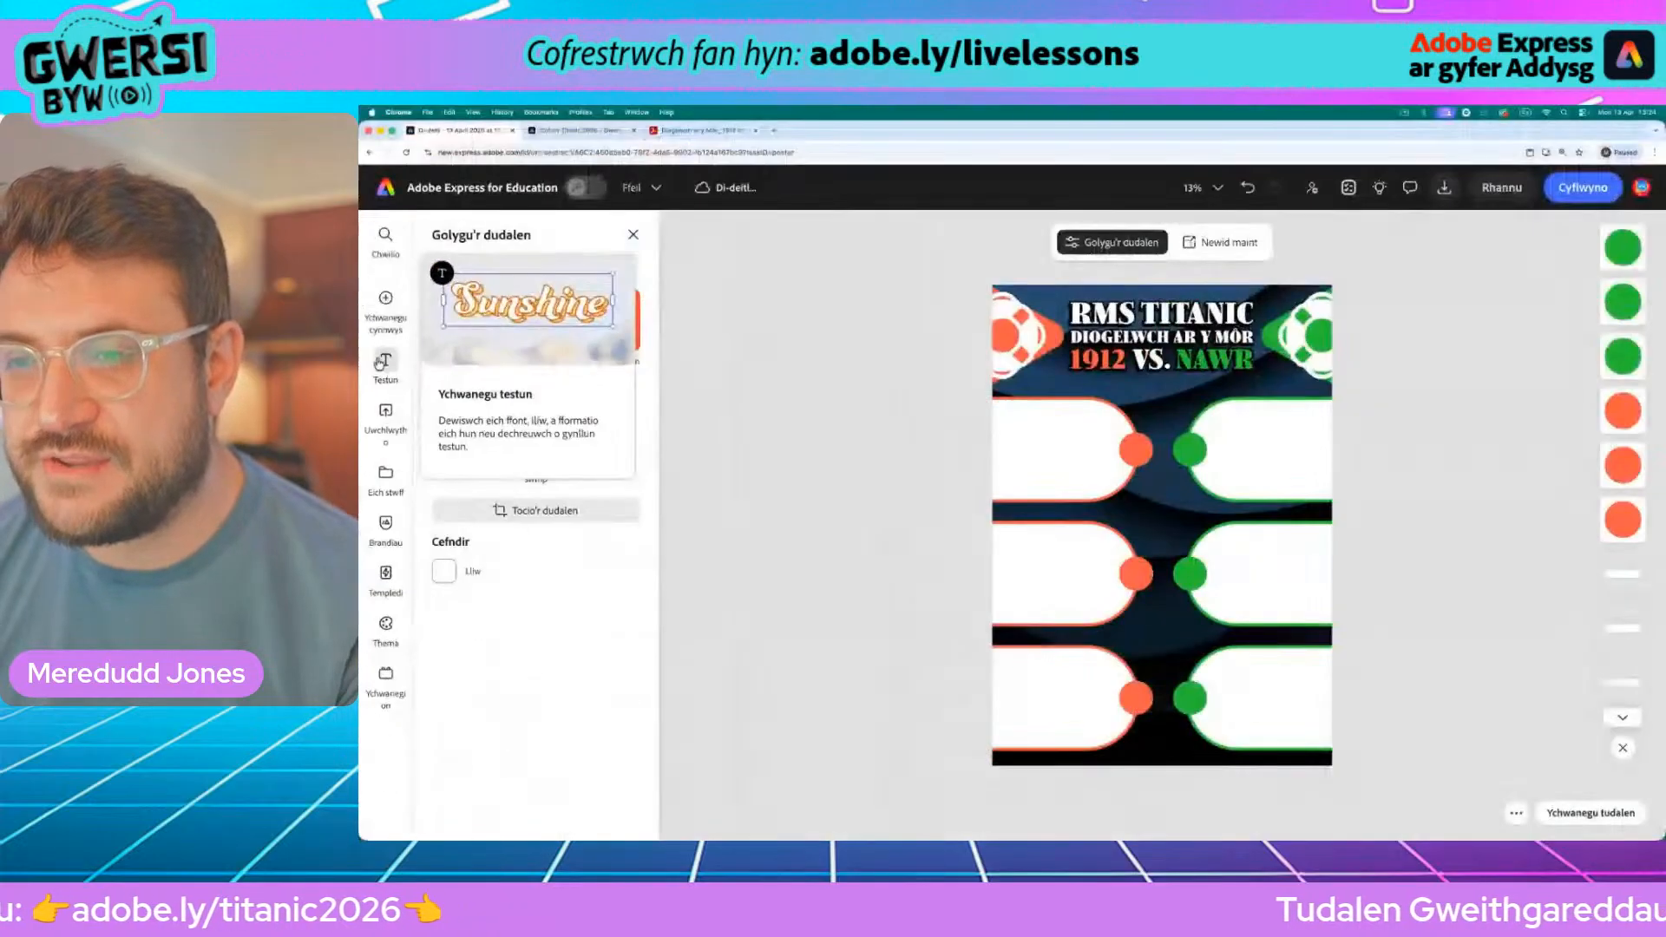
left_click(370, 364)
left_click(511, 271)
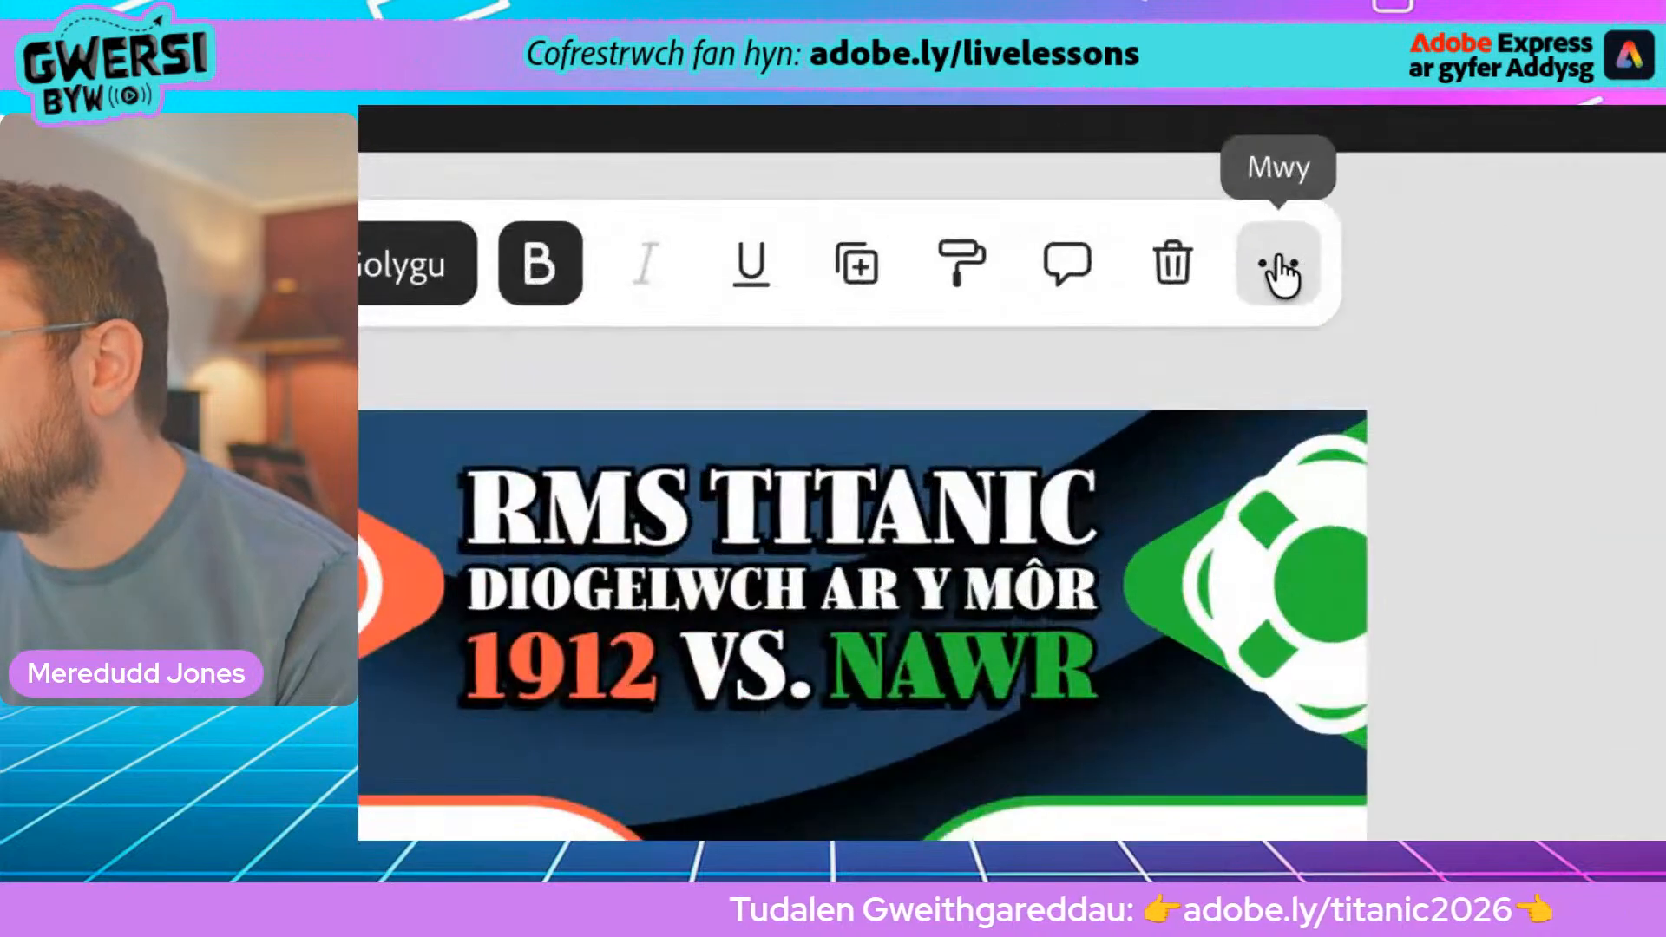
left_click(1312, 241)
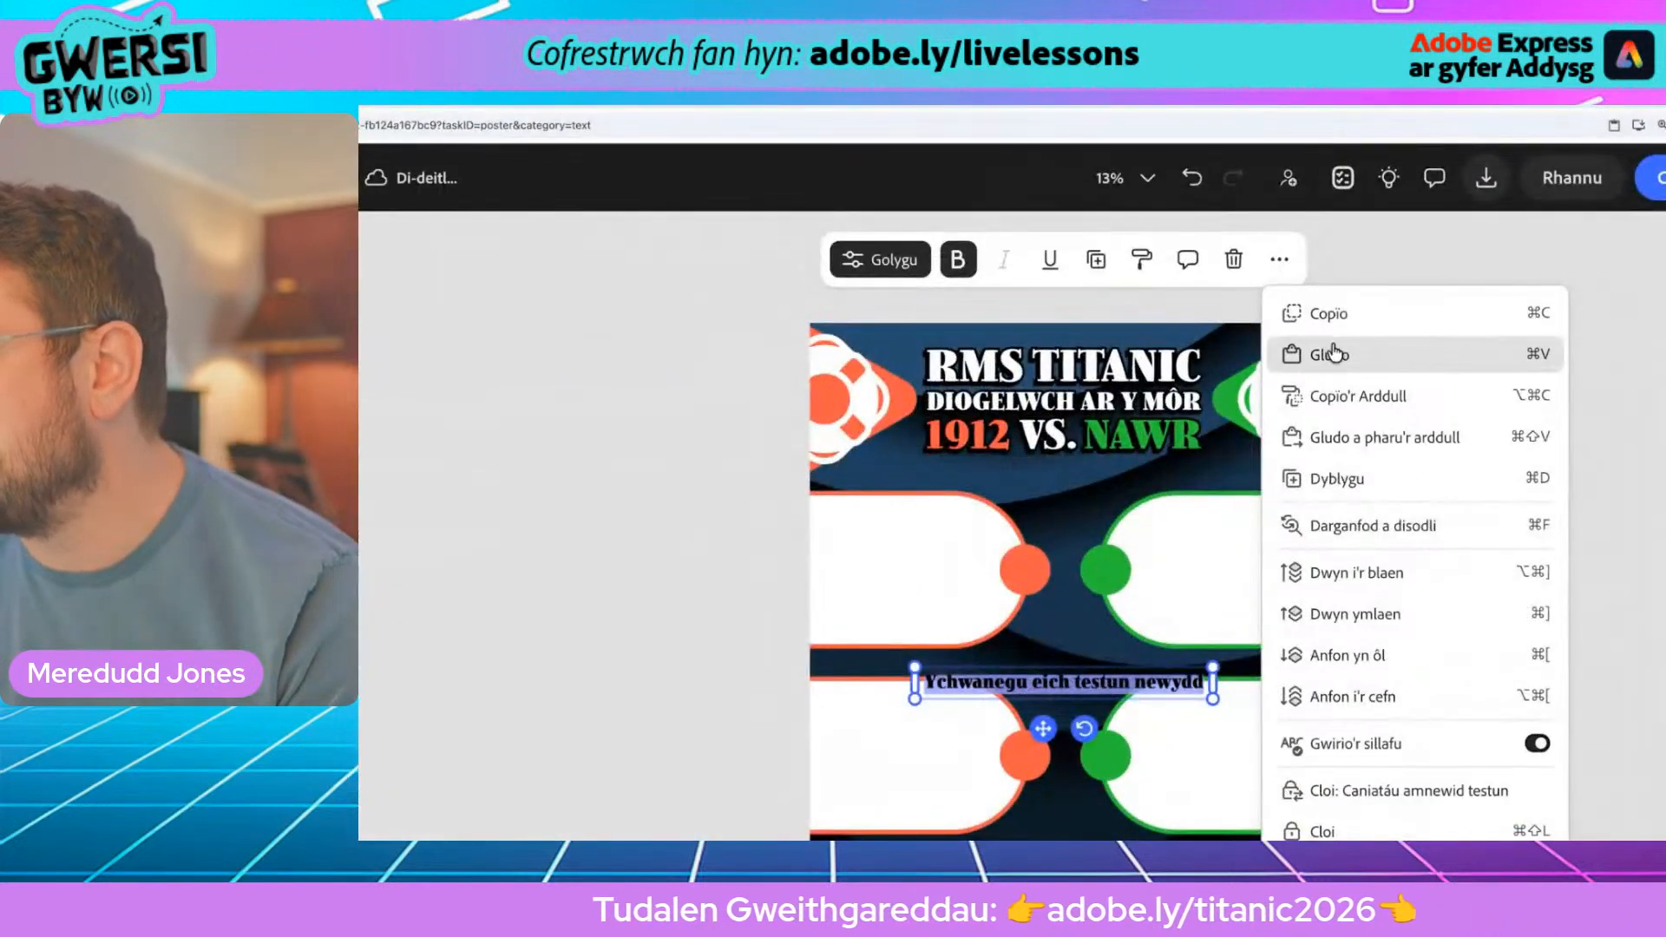
left_click(1334, 352)
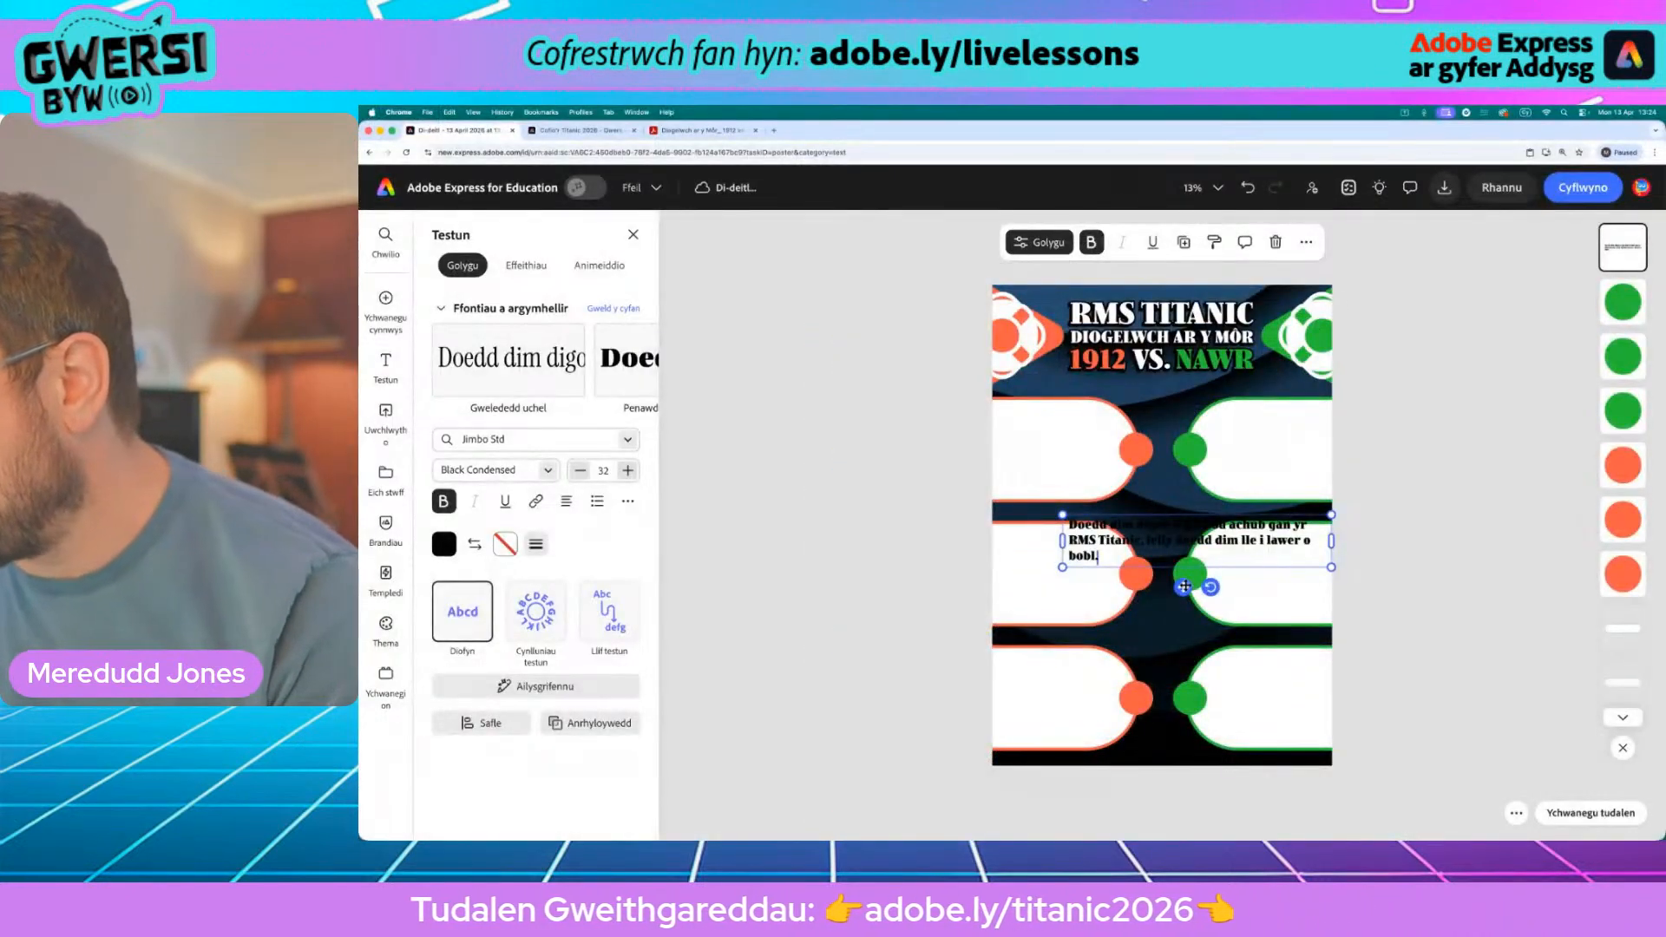
Step: Place the pasted sentence in the top orange-bordered box and shrink its text frame to fit clear of the circle
left_click_drag(1185, 587, 1112, 487)
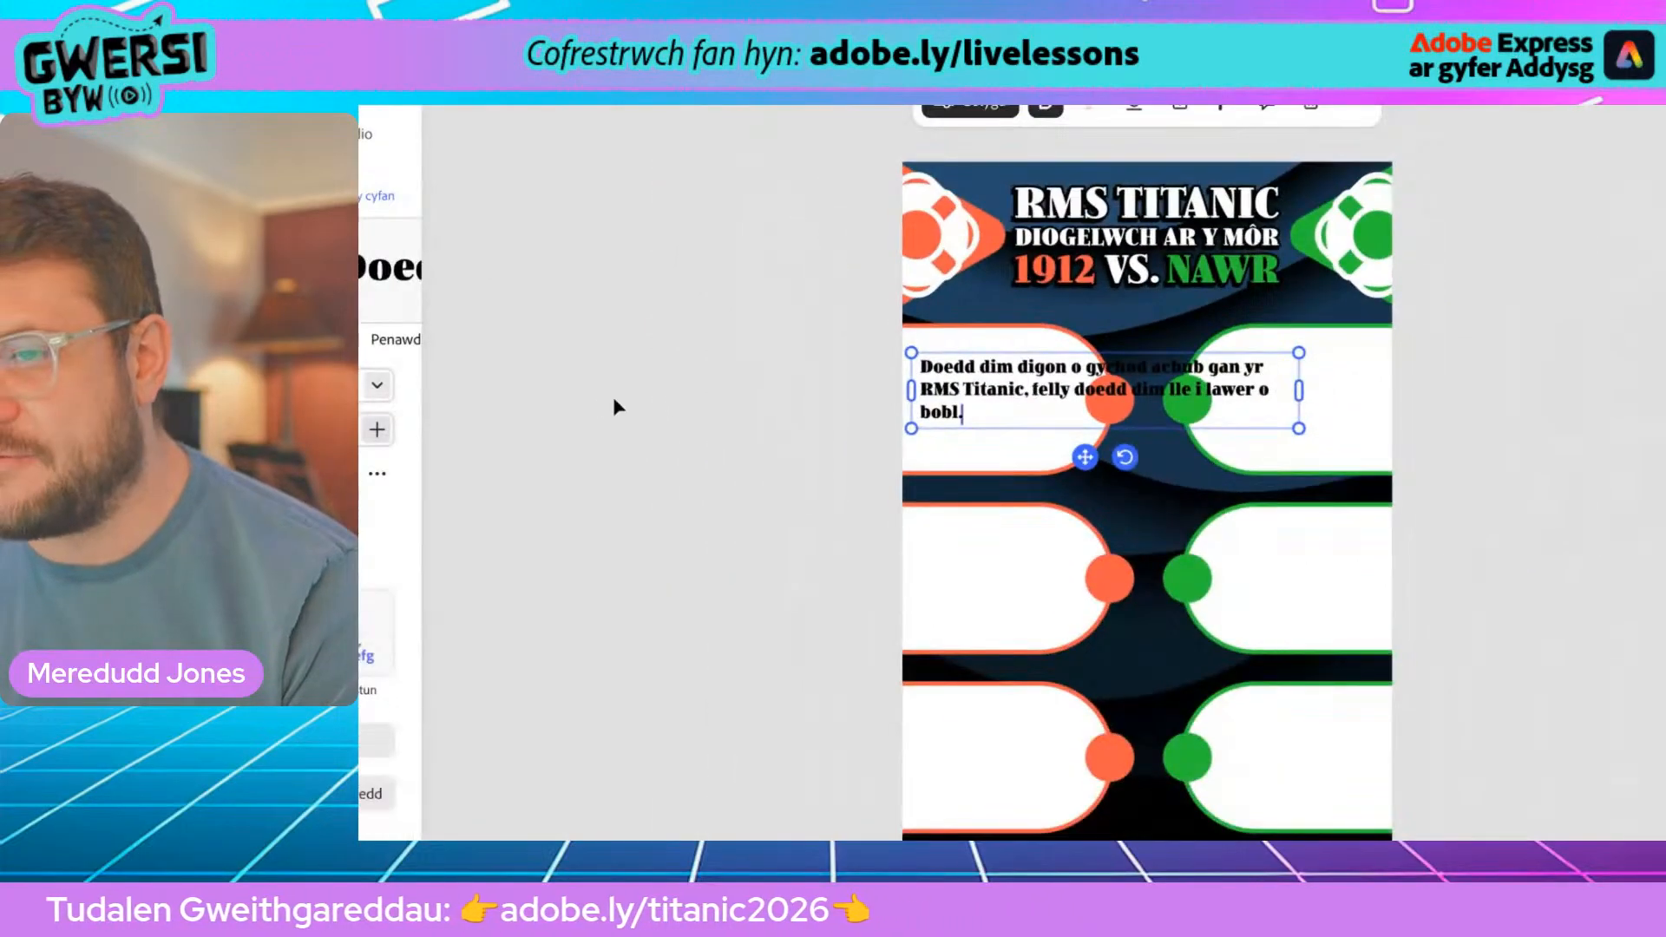
left_click(1302, 392)
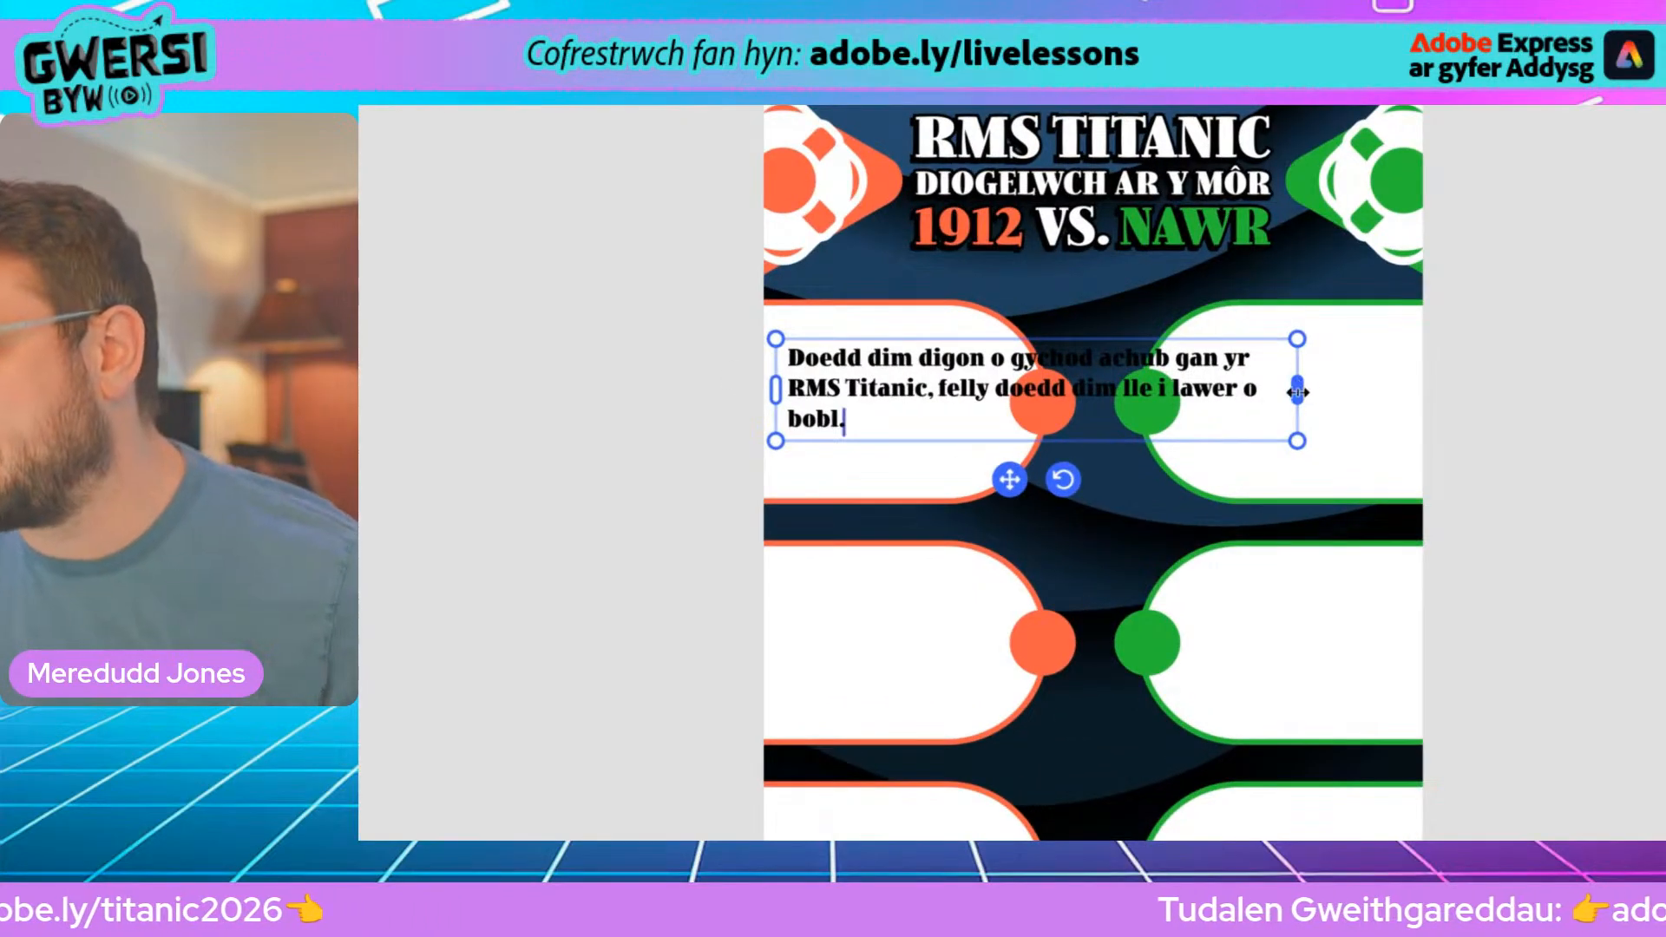
left_click_drag(1299, 389, 1088, 381)
left_click_drag(1089, 474, 1022, 444)
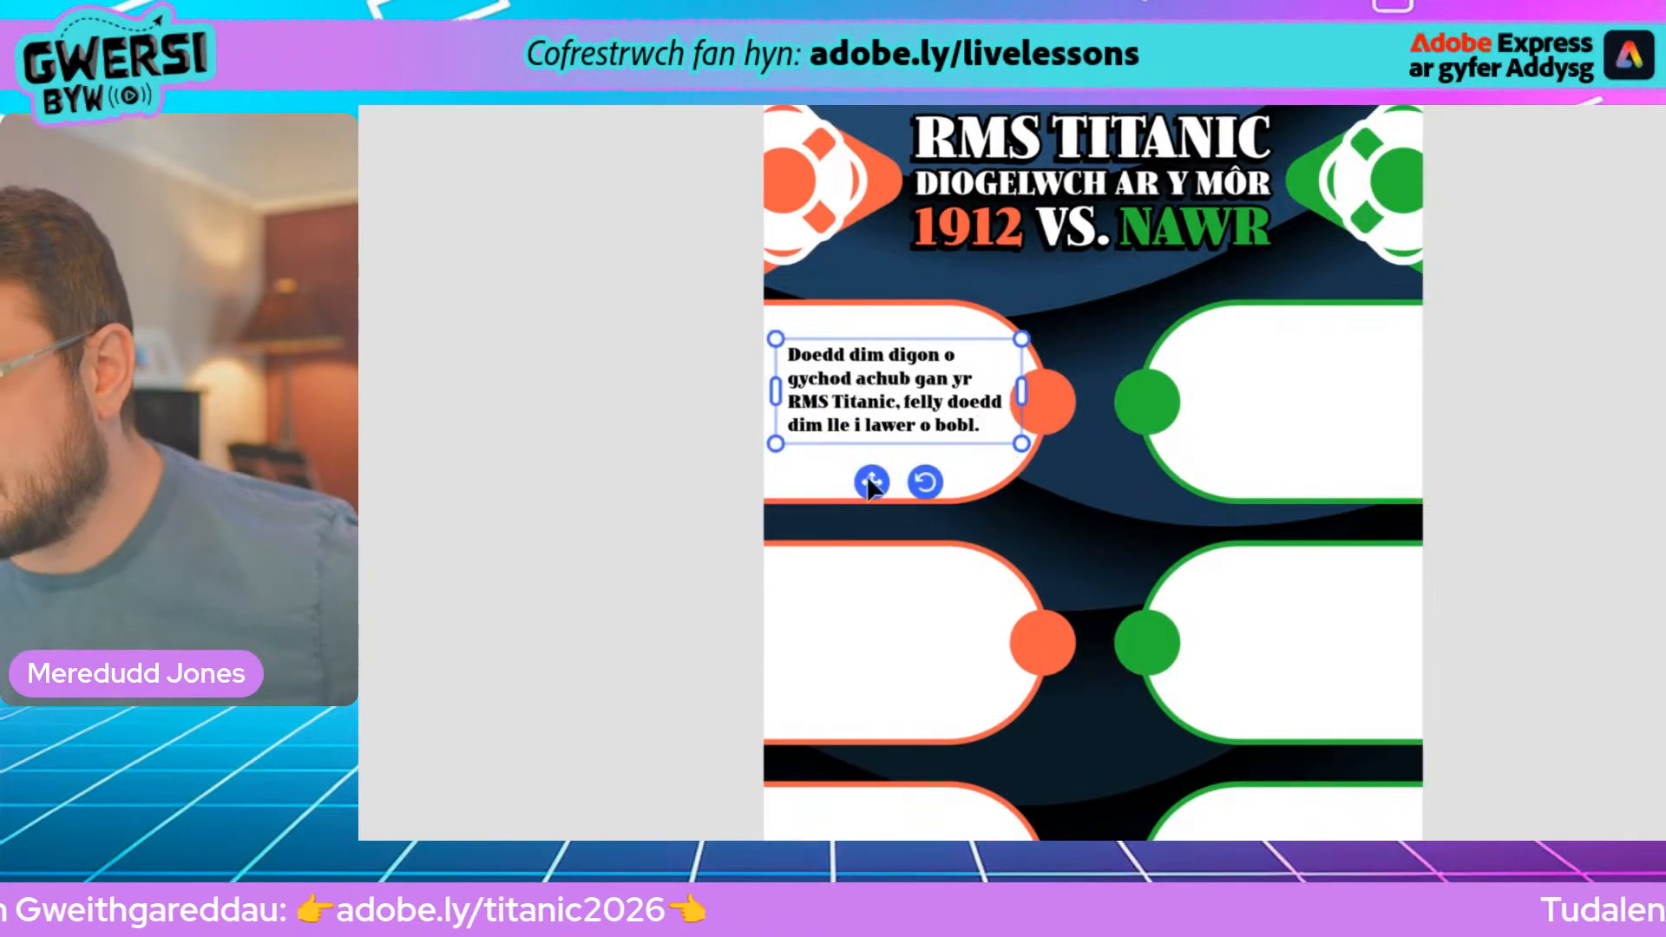
left_click_drag(870, 486, 858, 485)
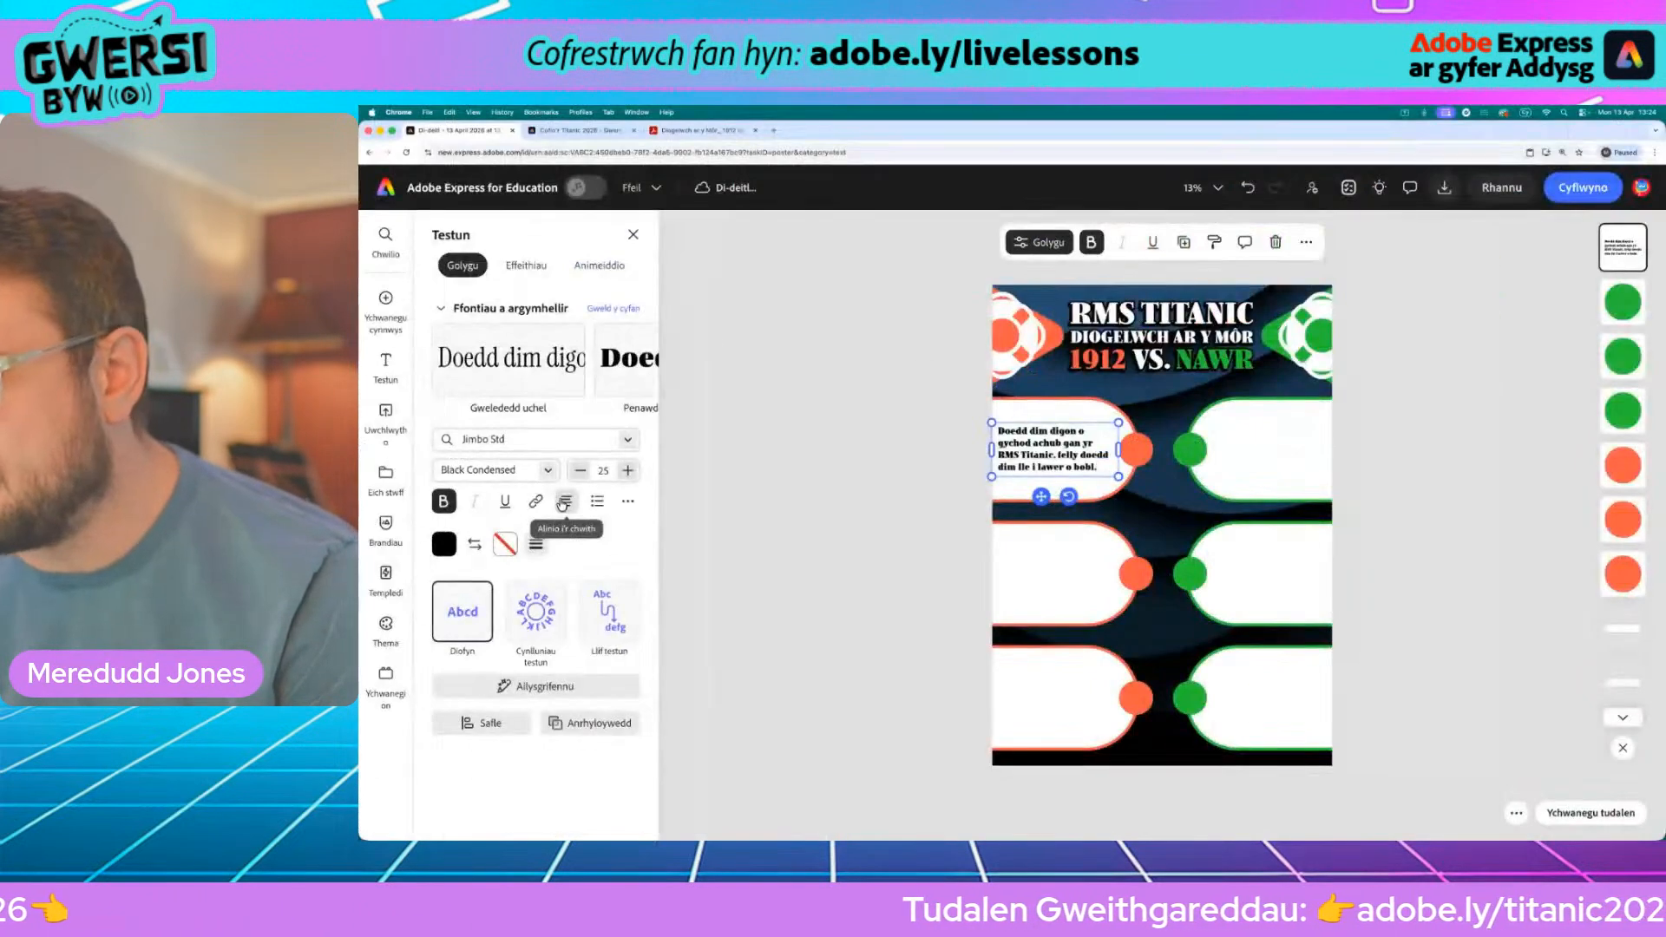
Step: Centre-align the sentence and reshape its frame into five lines at size 27, centred in the top orange-bordered box
left_click(563, 504)
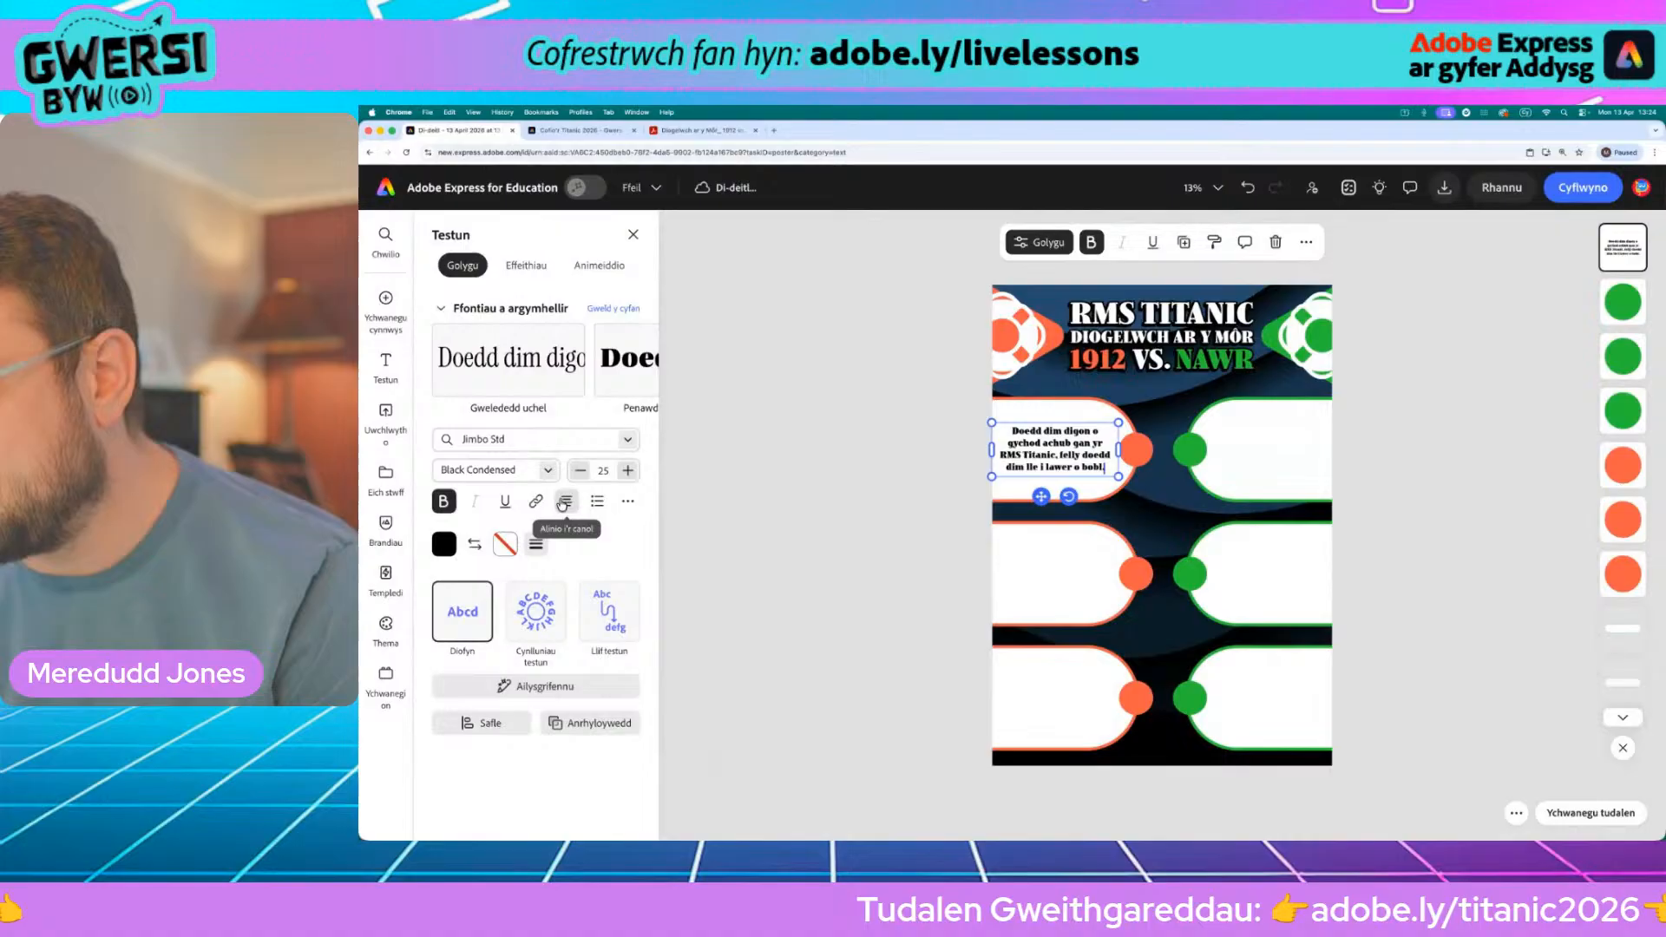
left_click(914, 473)
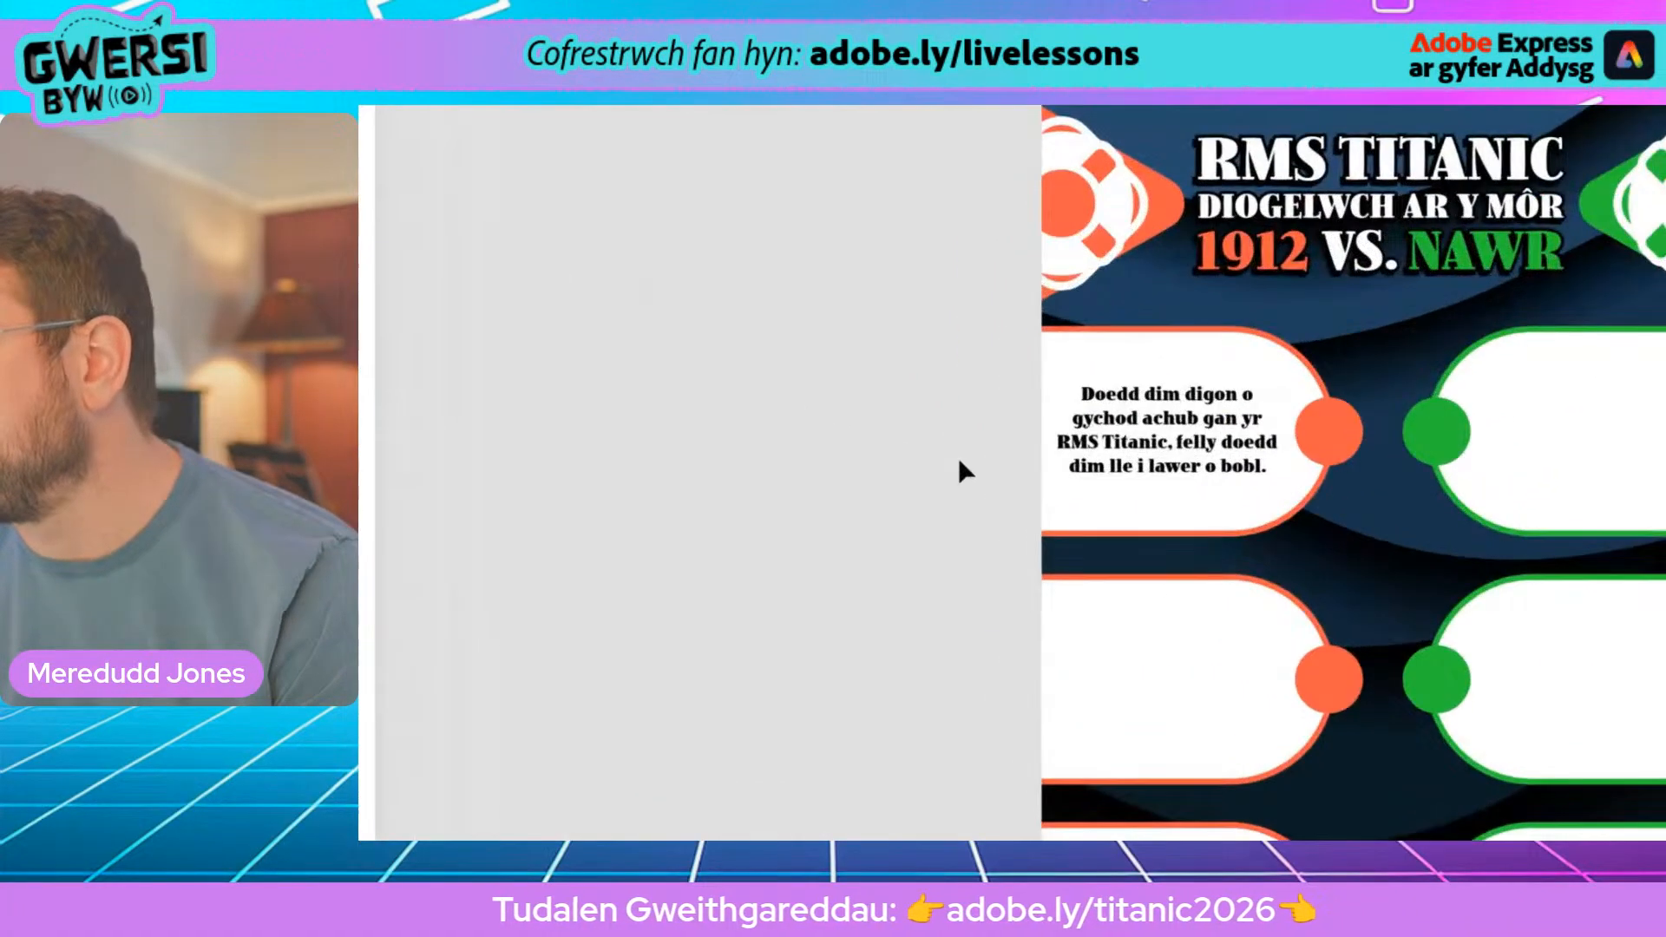
left_click(1107, 460)
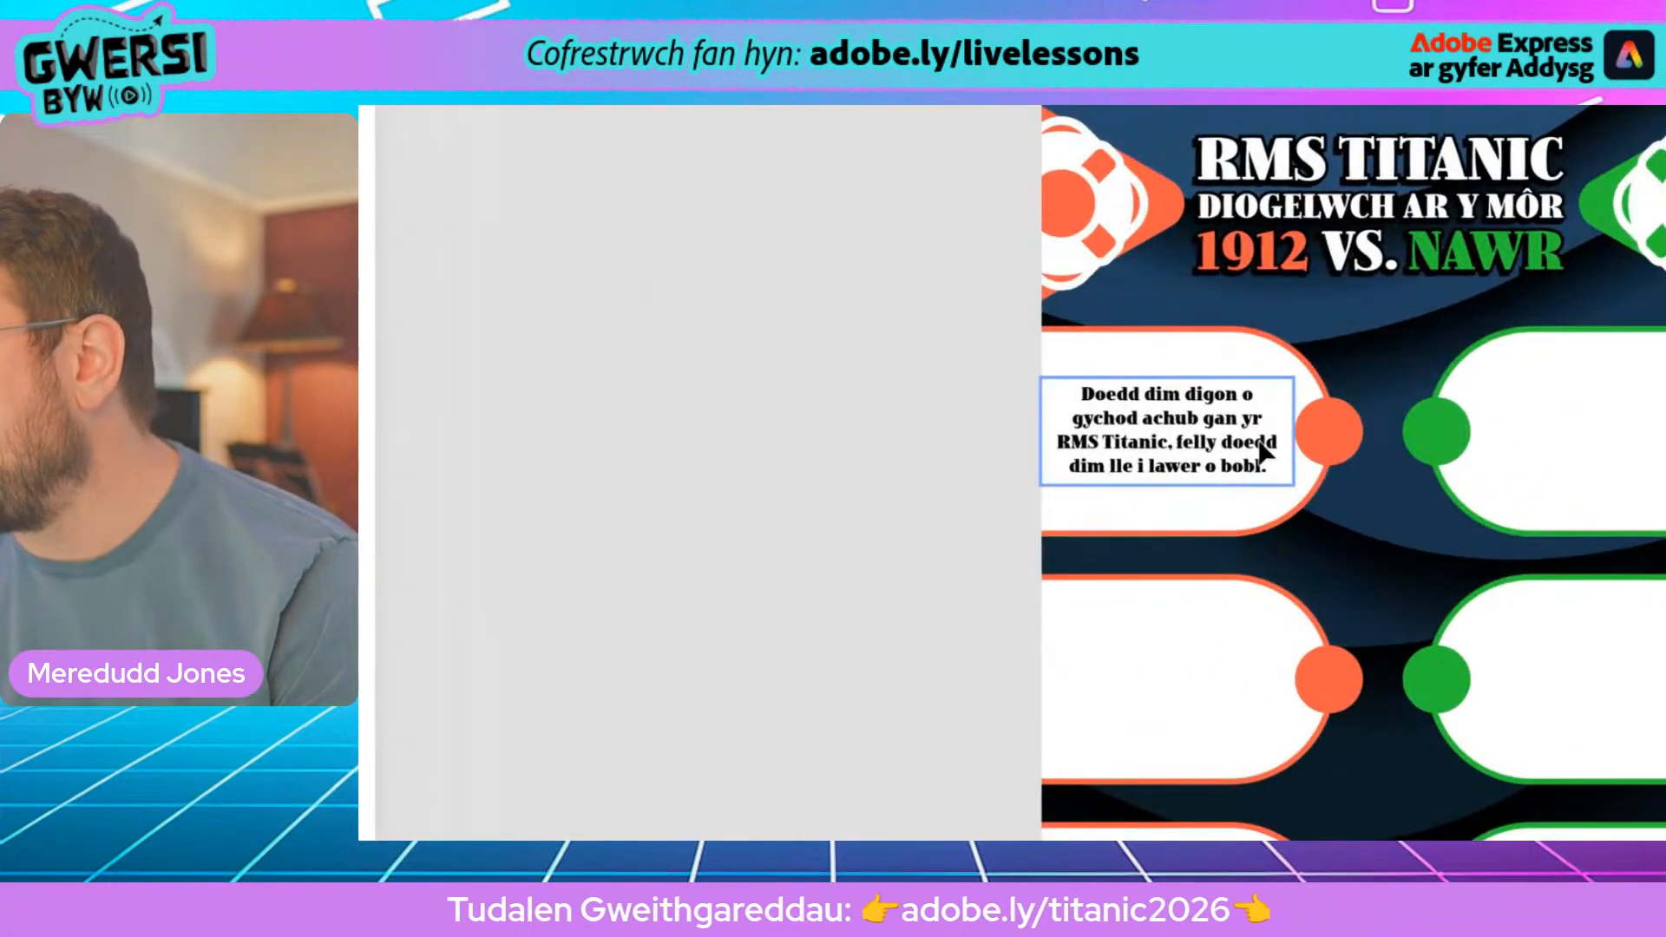
left_click_drag(1296, 431, 1174, 441)
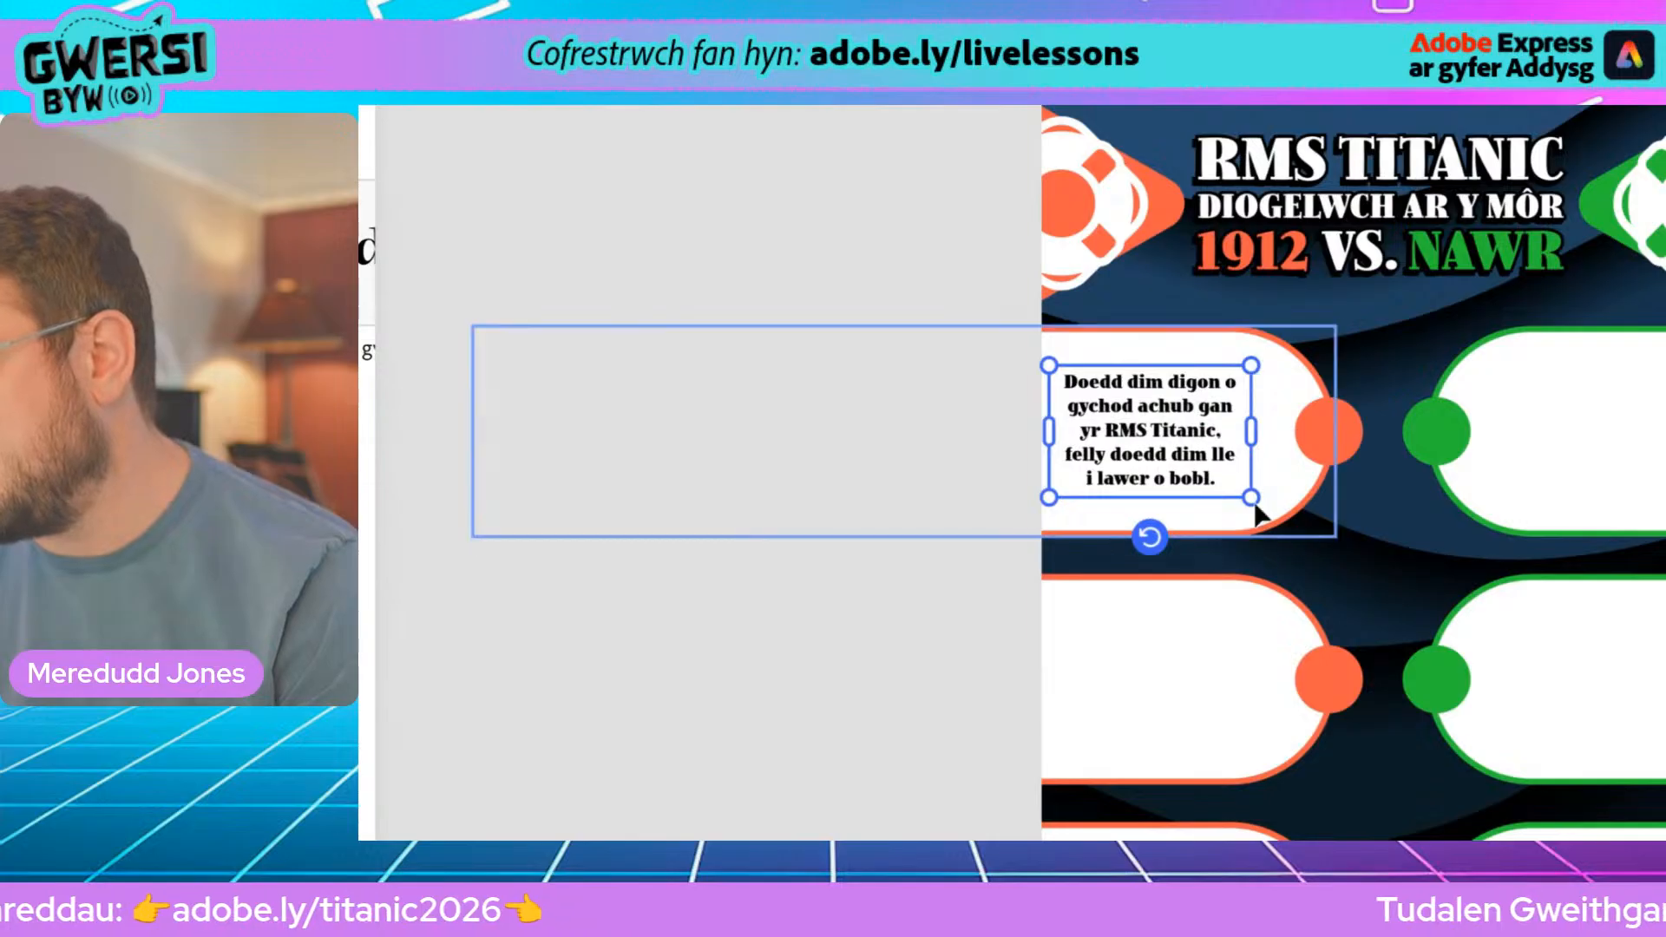
left_click_drag(1251, 498, 1265, 507)
mouse_move(1160, 453)
left_mouse_down()
mouse_move(1180, 441)
mouse_move(1163, 439)
left_mouse_up()
left_click(933, 421)
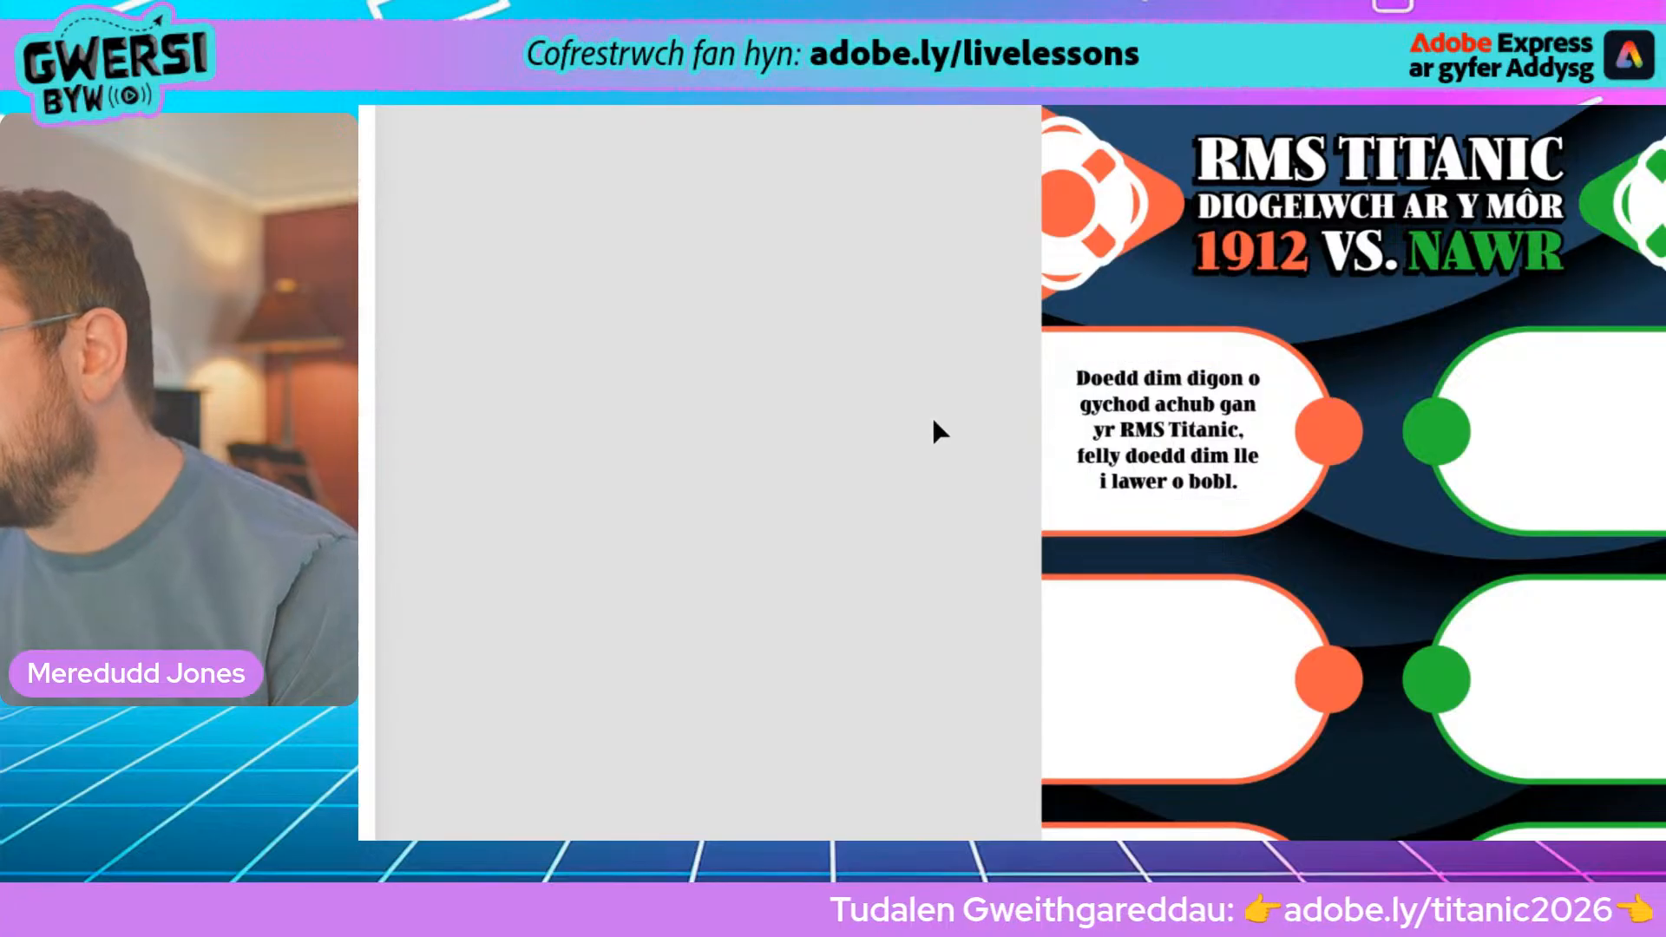
Step: Set the sentence's Jimbo Std font style to Condensed and resize the text to size 30 over five lines
left_click(1046, 449)
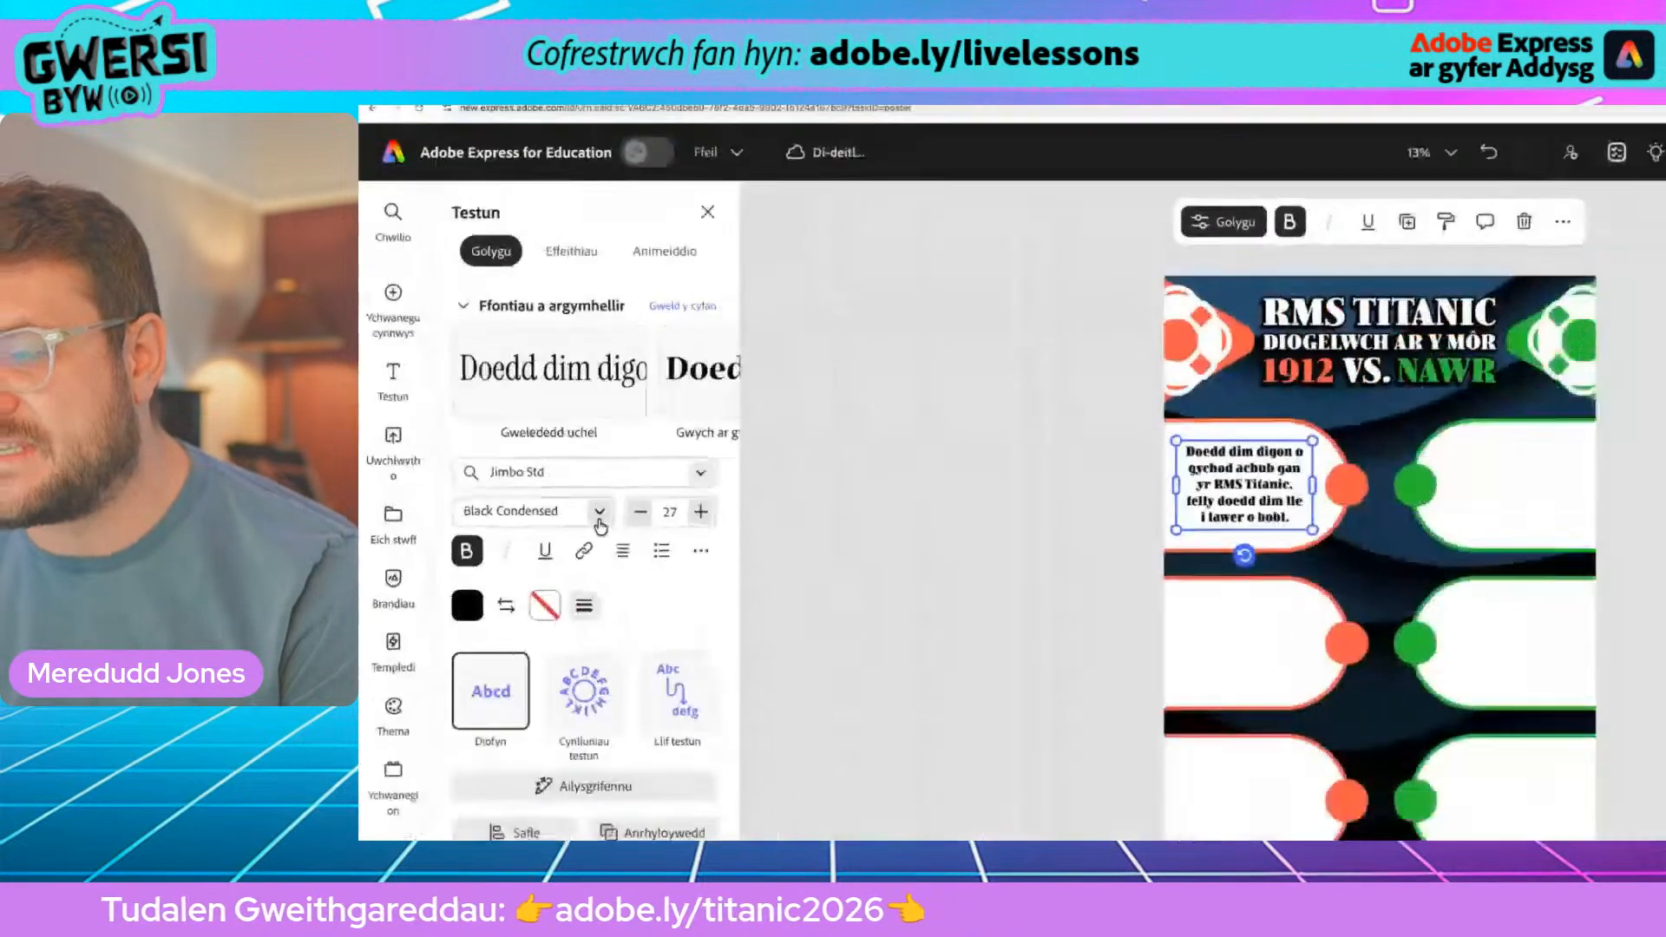
left_click(580, 517)
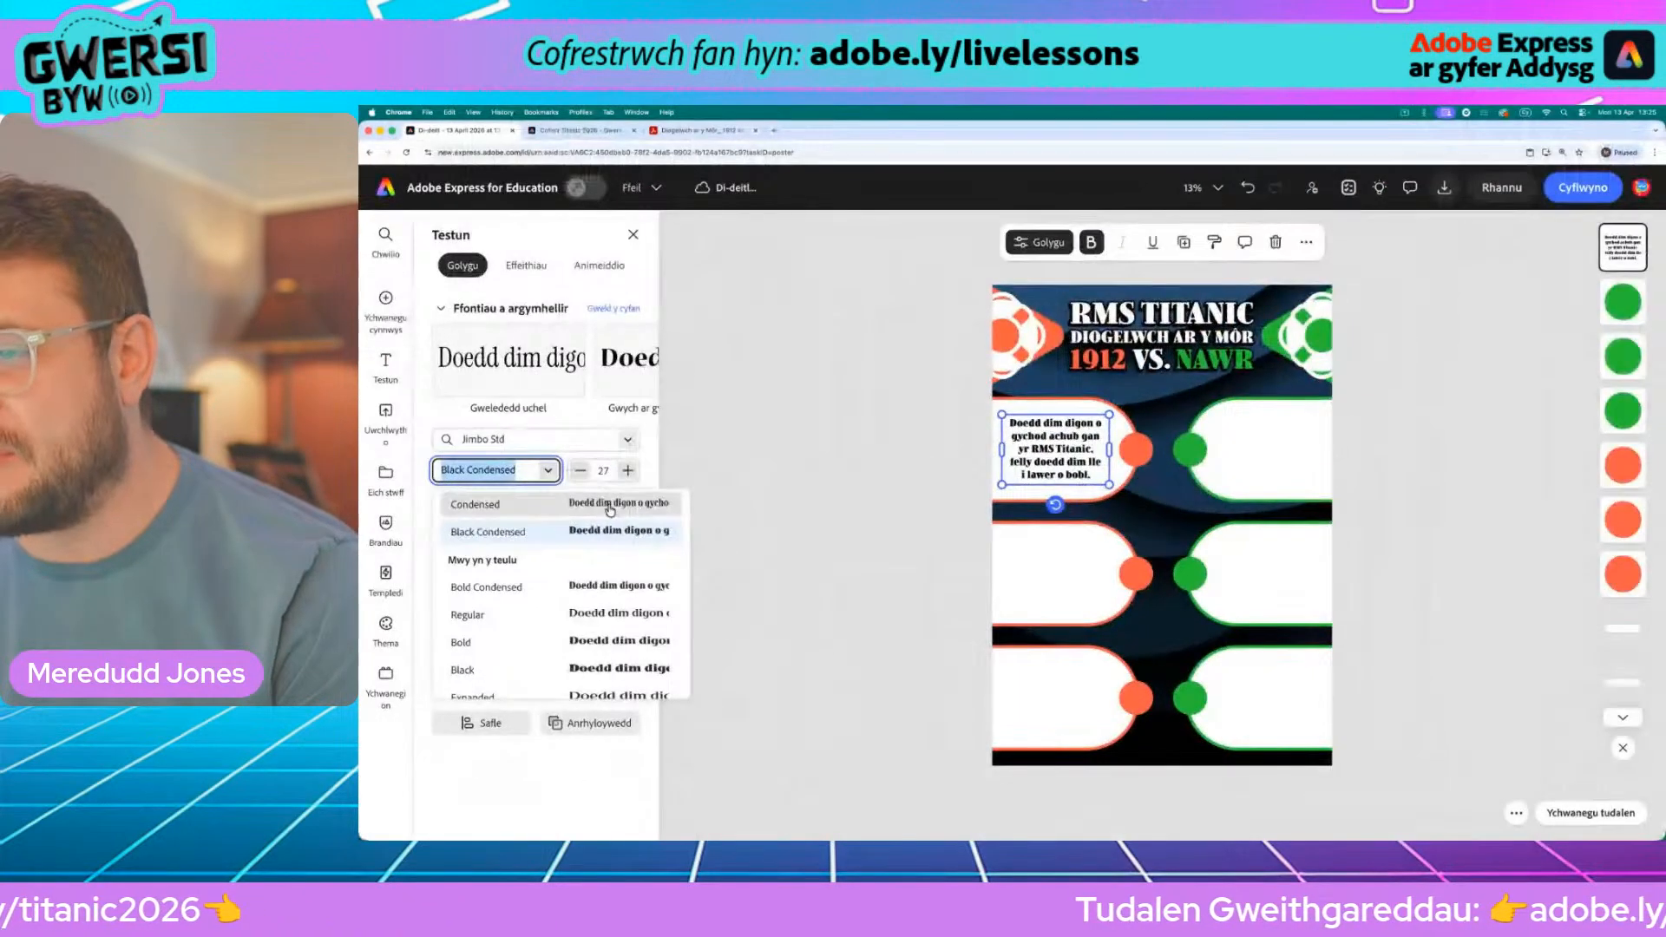
left_click(641, 486)
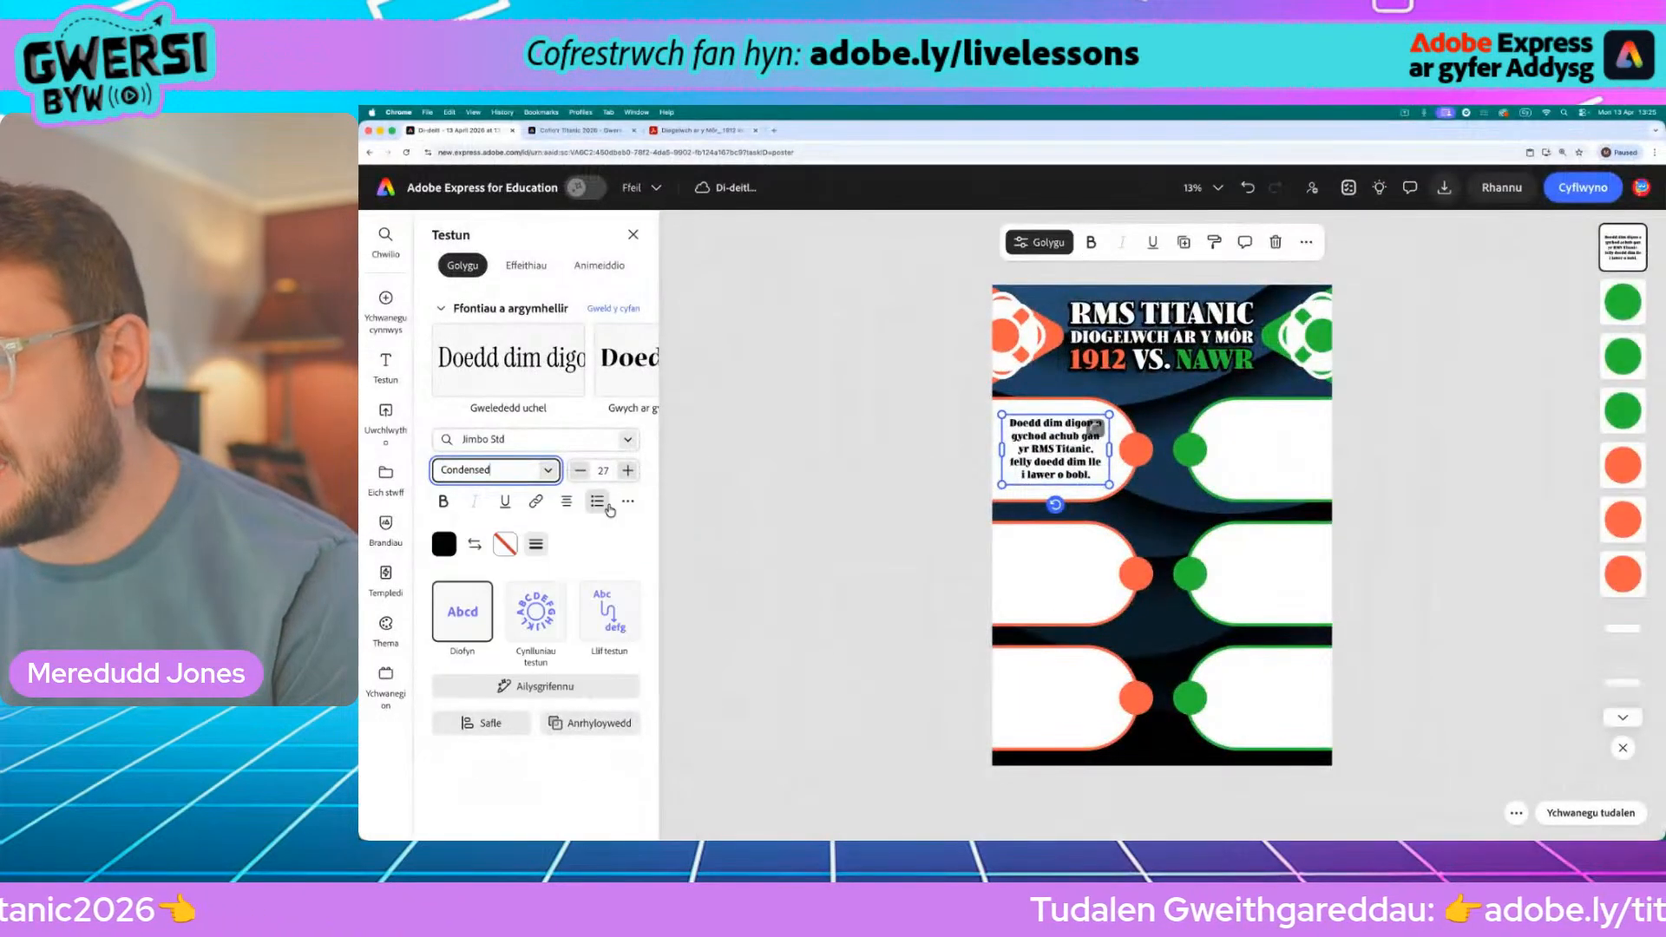
left_click(912, 474)
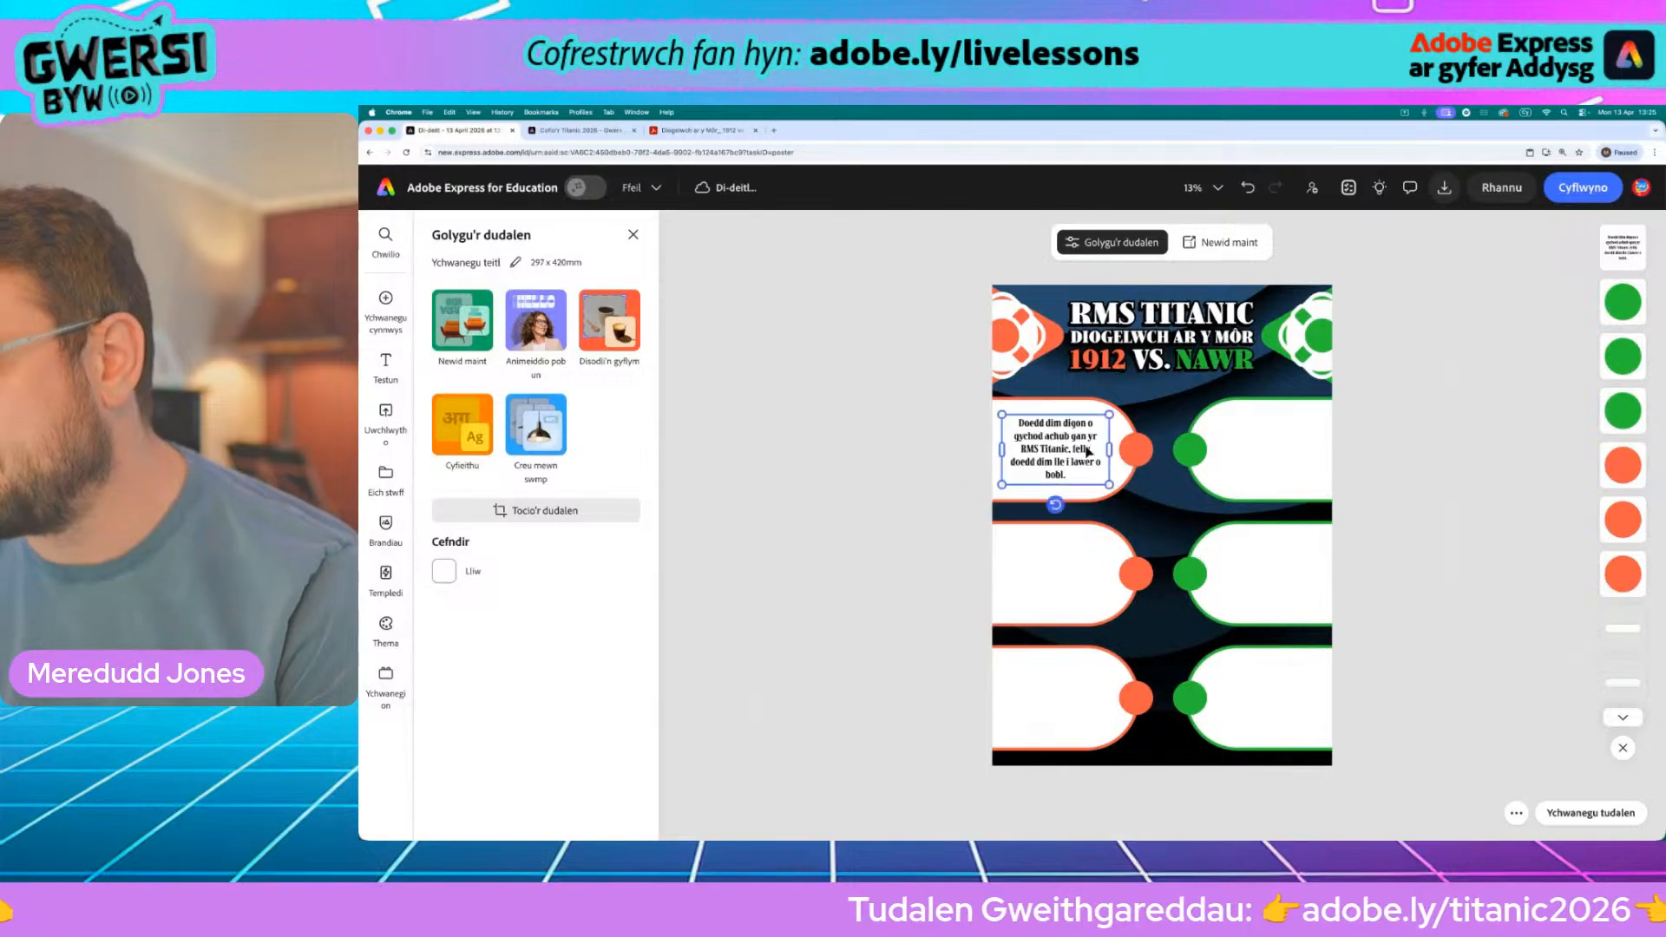
left_click(1106, 480)
left_click_drag(1110, 487, 1054, 443)
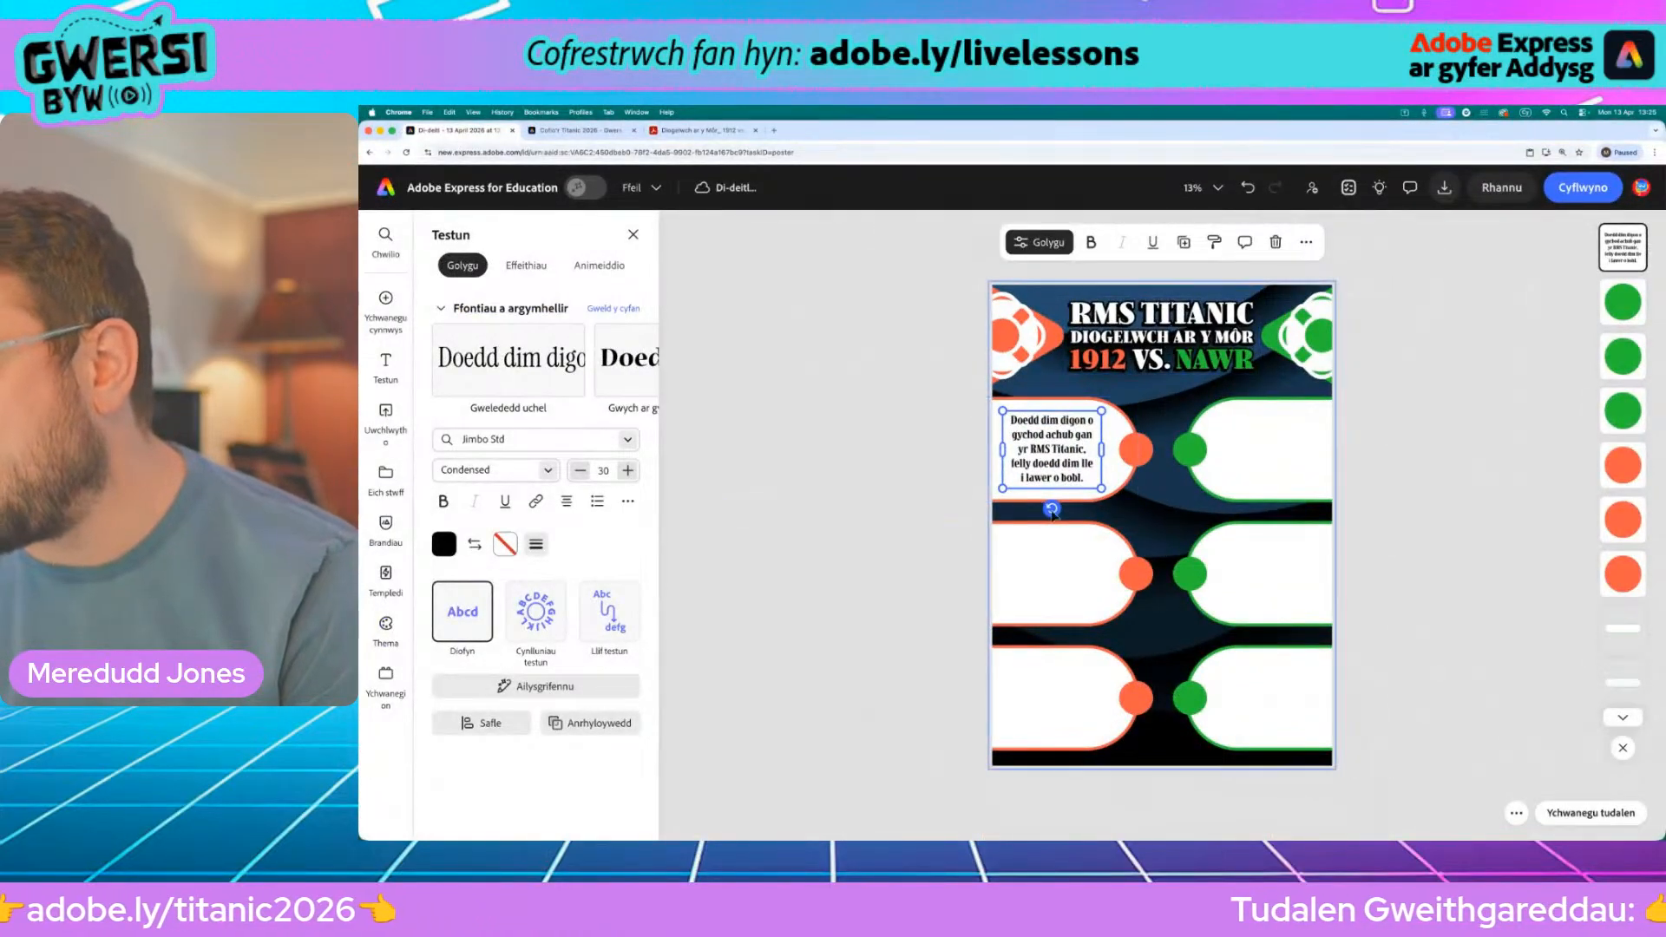
left_click(923, 521)
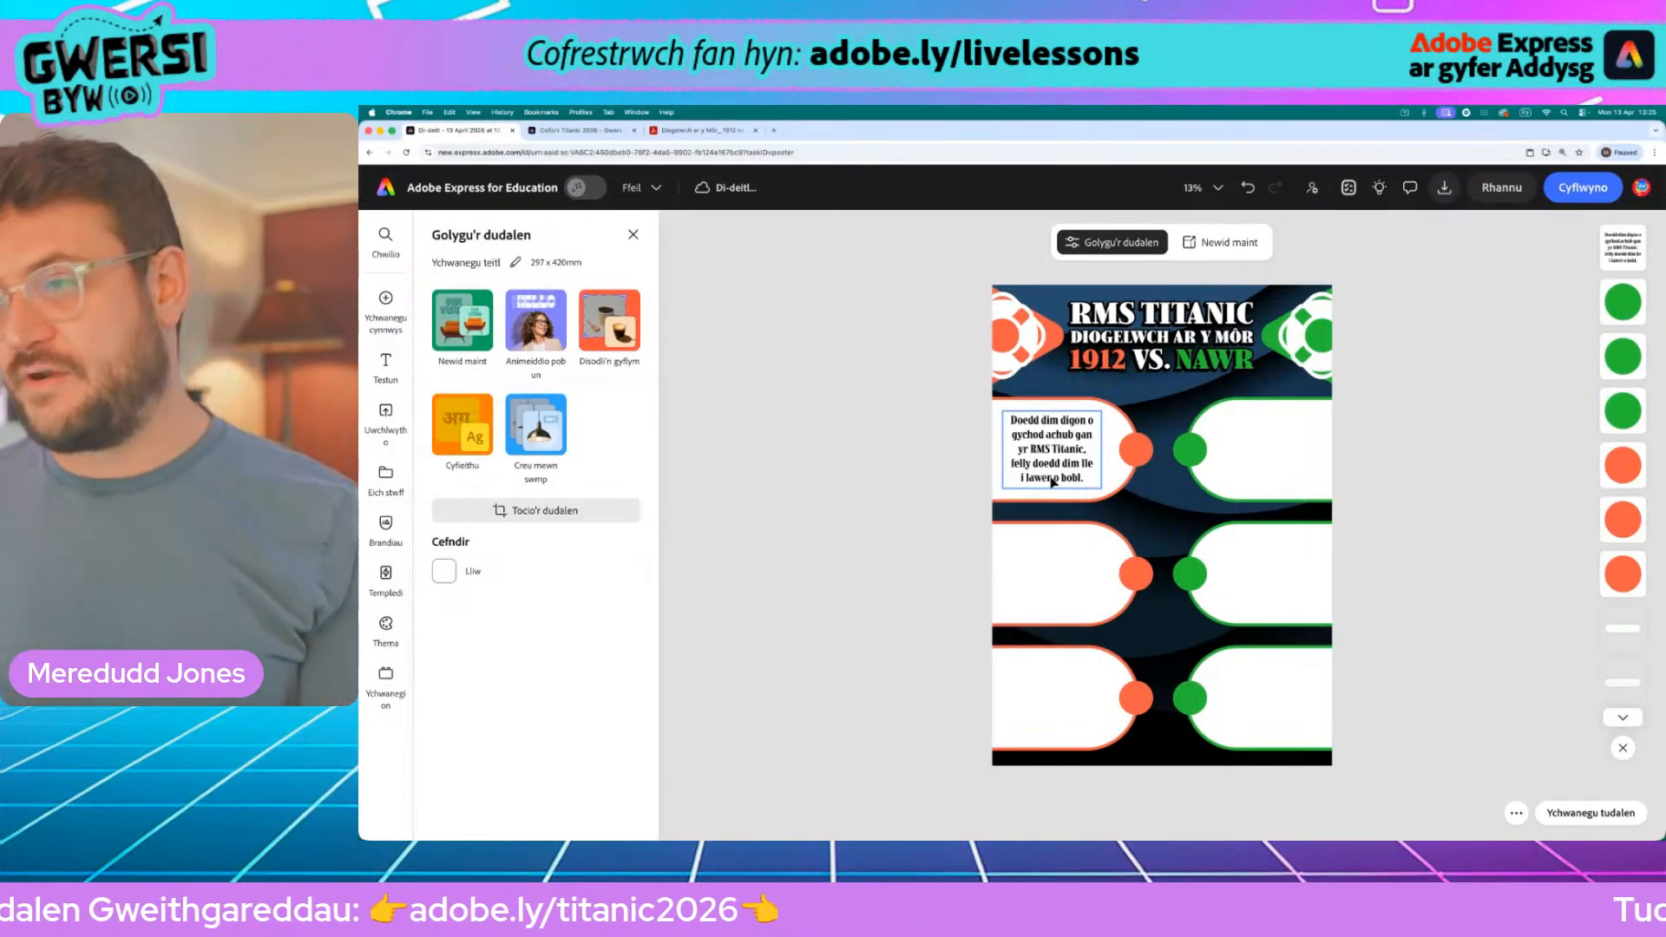
Step: Place duplicates of the formatted sentence in the top and middle green-bordered boxes
left_click(1033, 455)
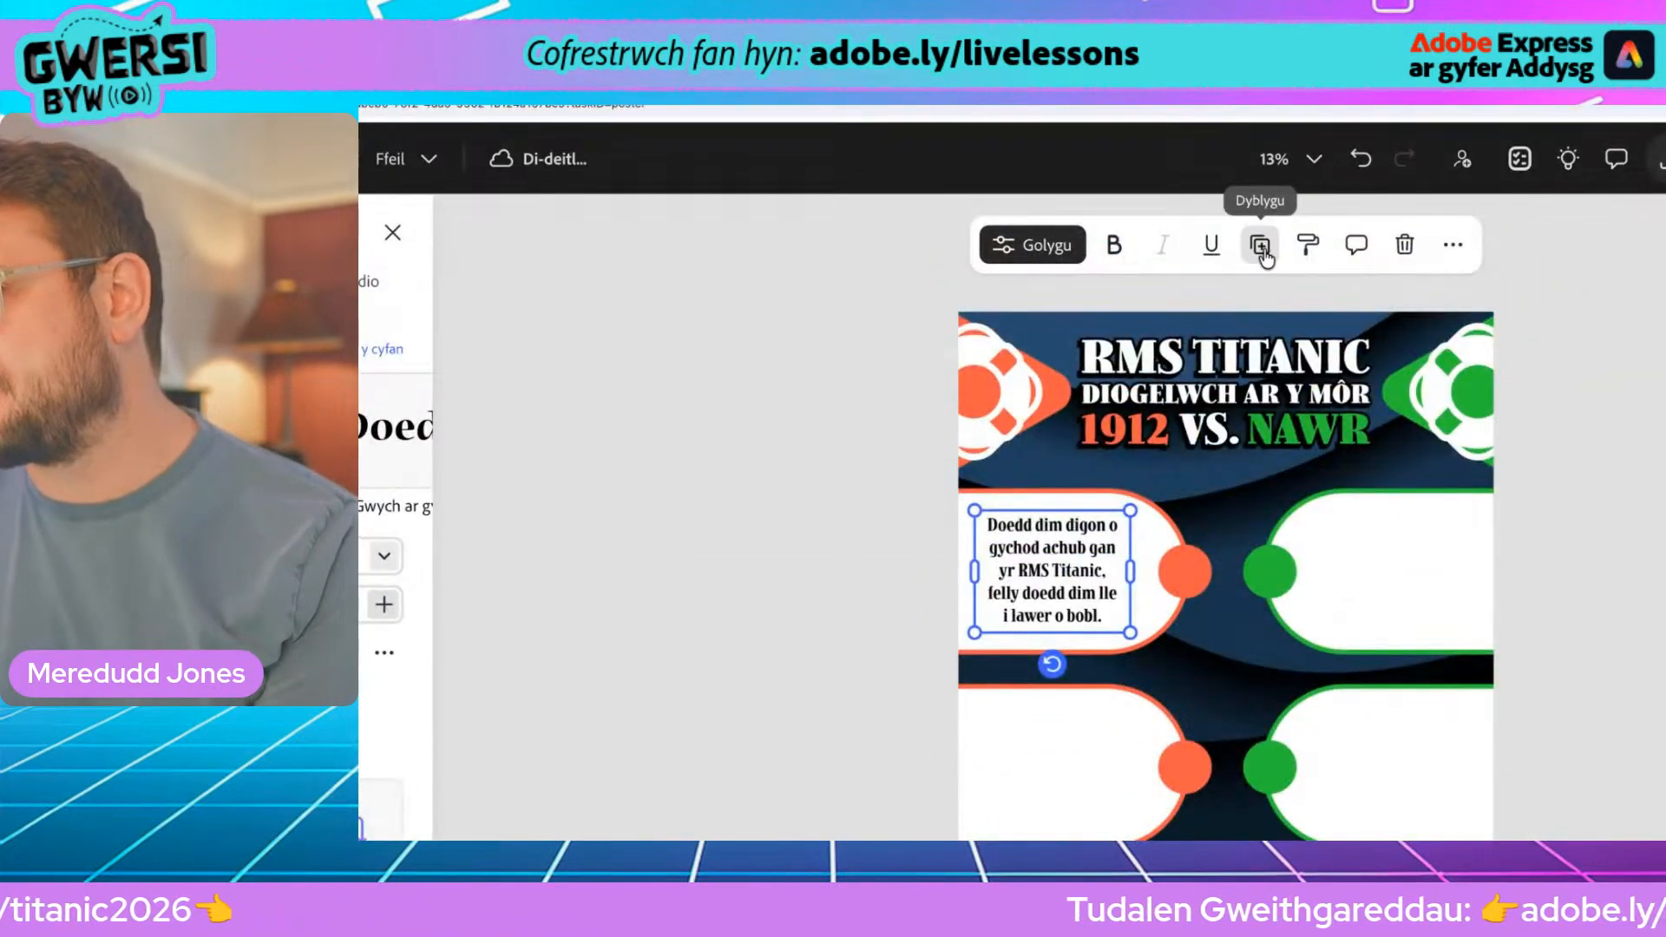
left_click(1260, 246)
left_click_drag(1051, 573, 1419, 552)
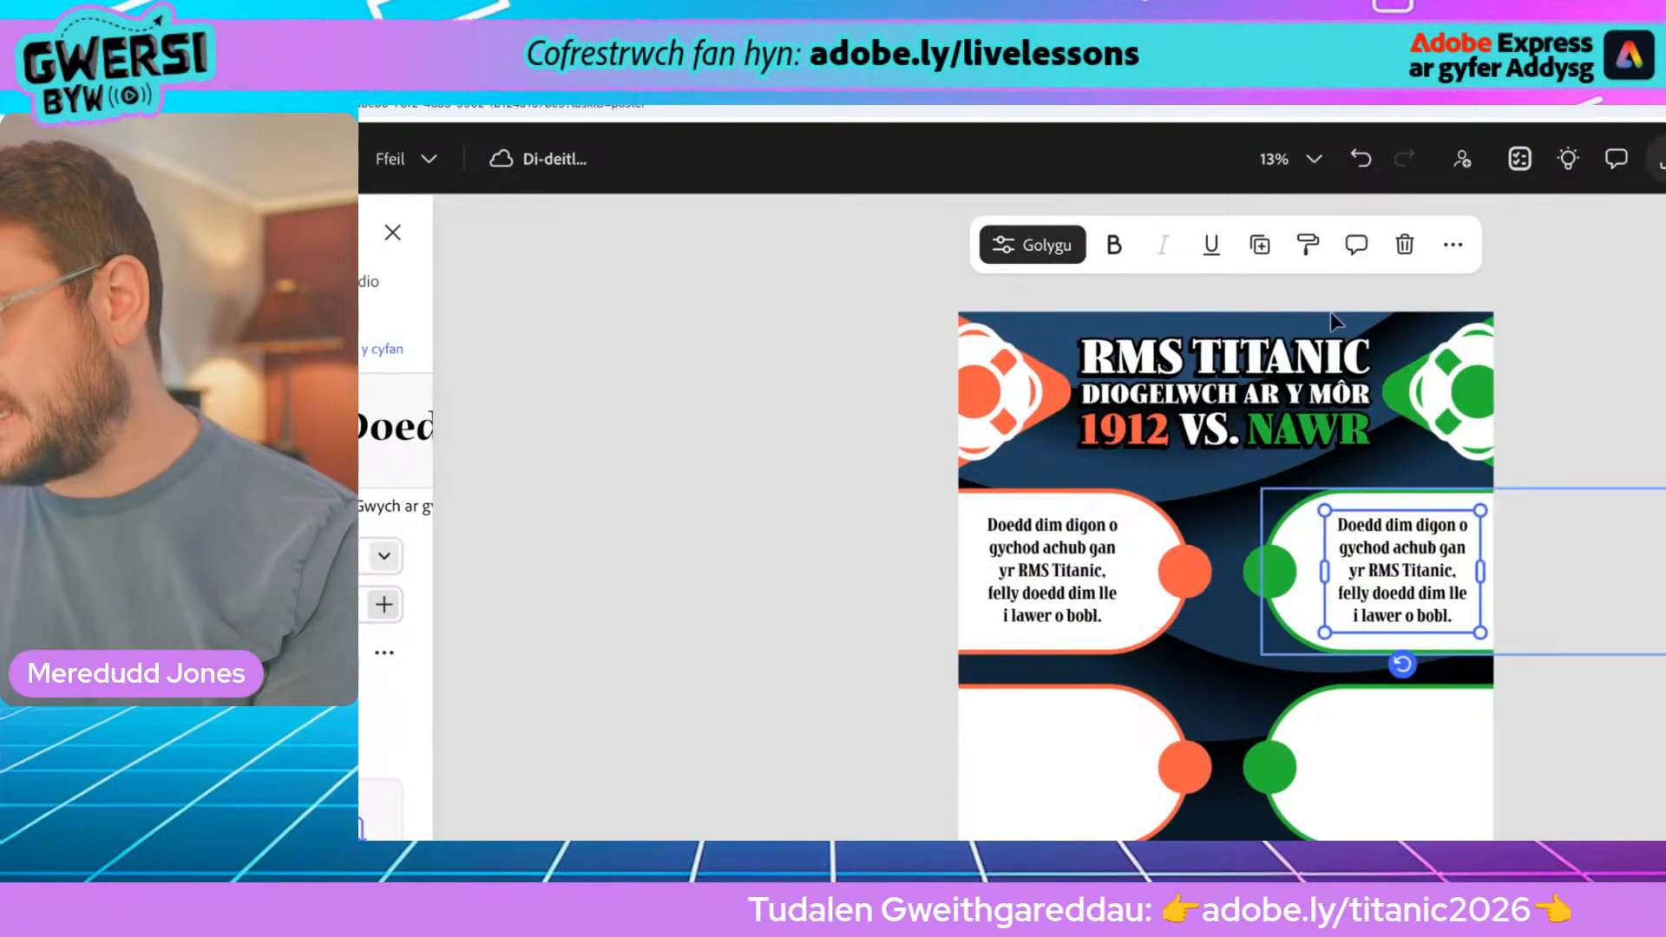
left_click(1260, 246)
scroll(1361, 607, "down", 3)
left_click_drag(1395, 251, 1394, 442)
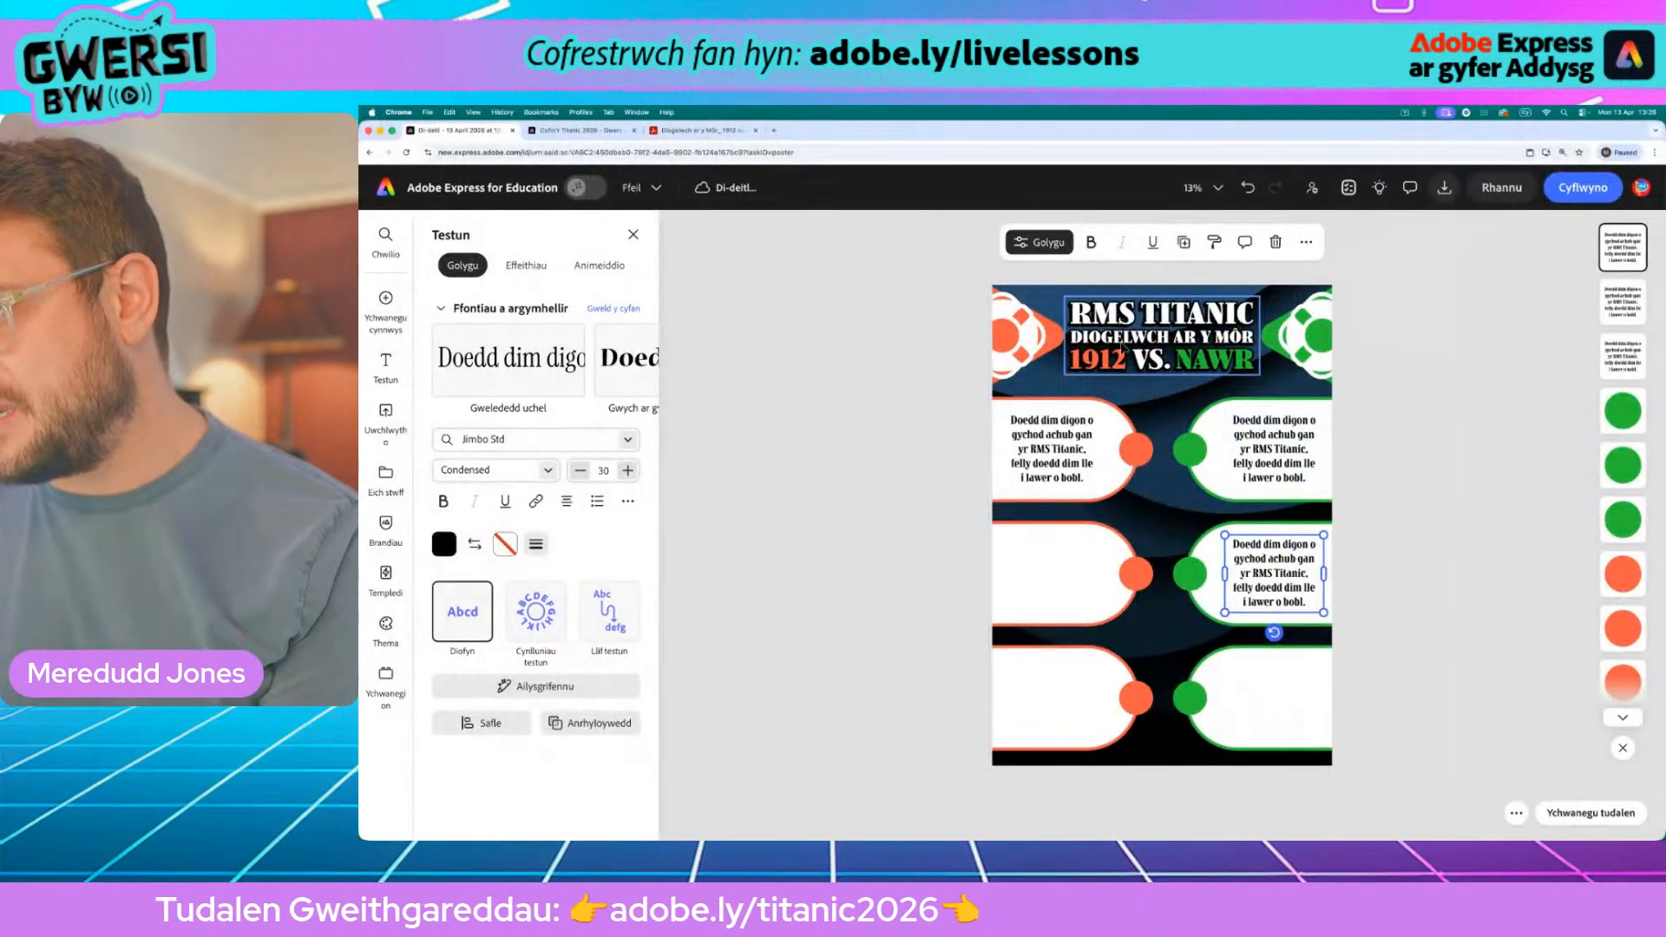
Step: Place further duplicates of the text in the middle orange-bordered box and both lowest boxes
left_click(1183, 242)
left_click_drag(1251, 568, 1040, 574)
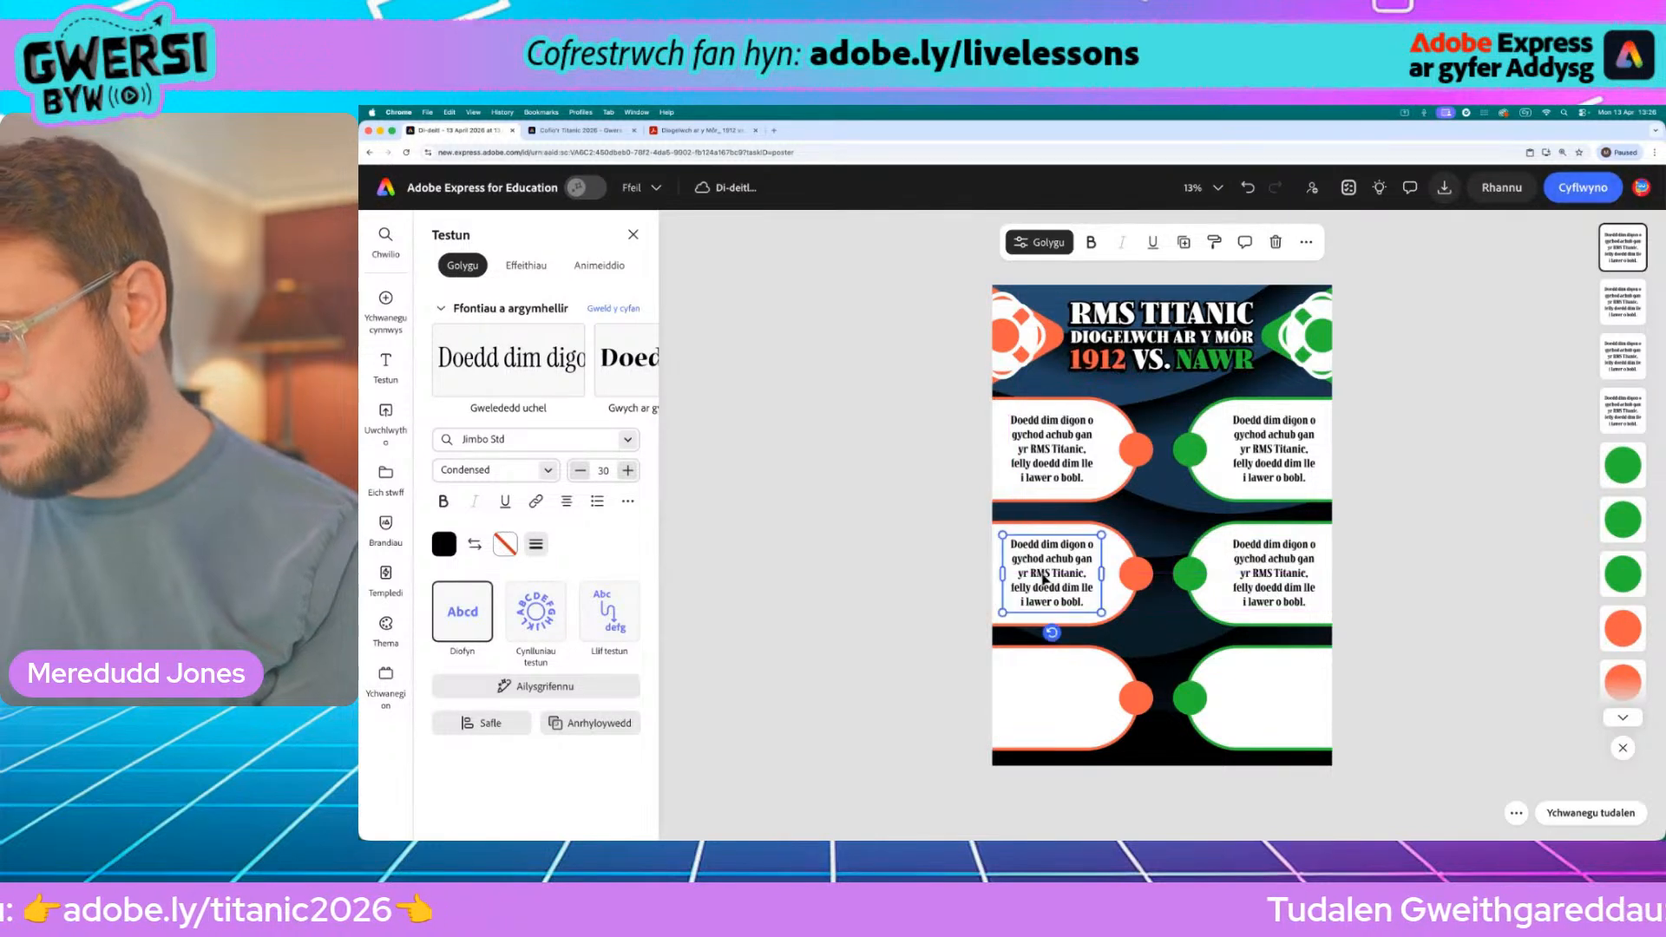
left_click(1184, 242)
left_click_drag(1056, 574, 1269, 691)
left_click(1183, 242)
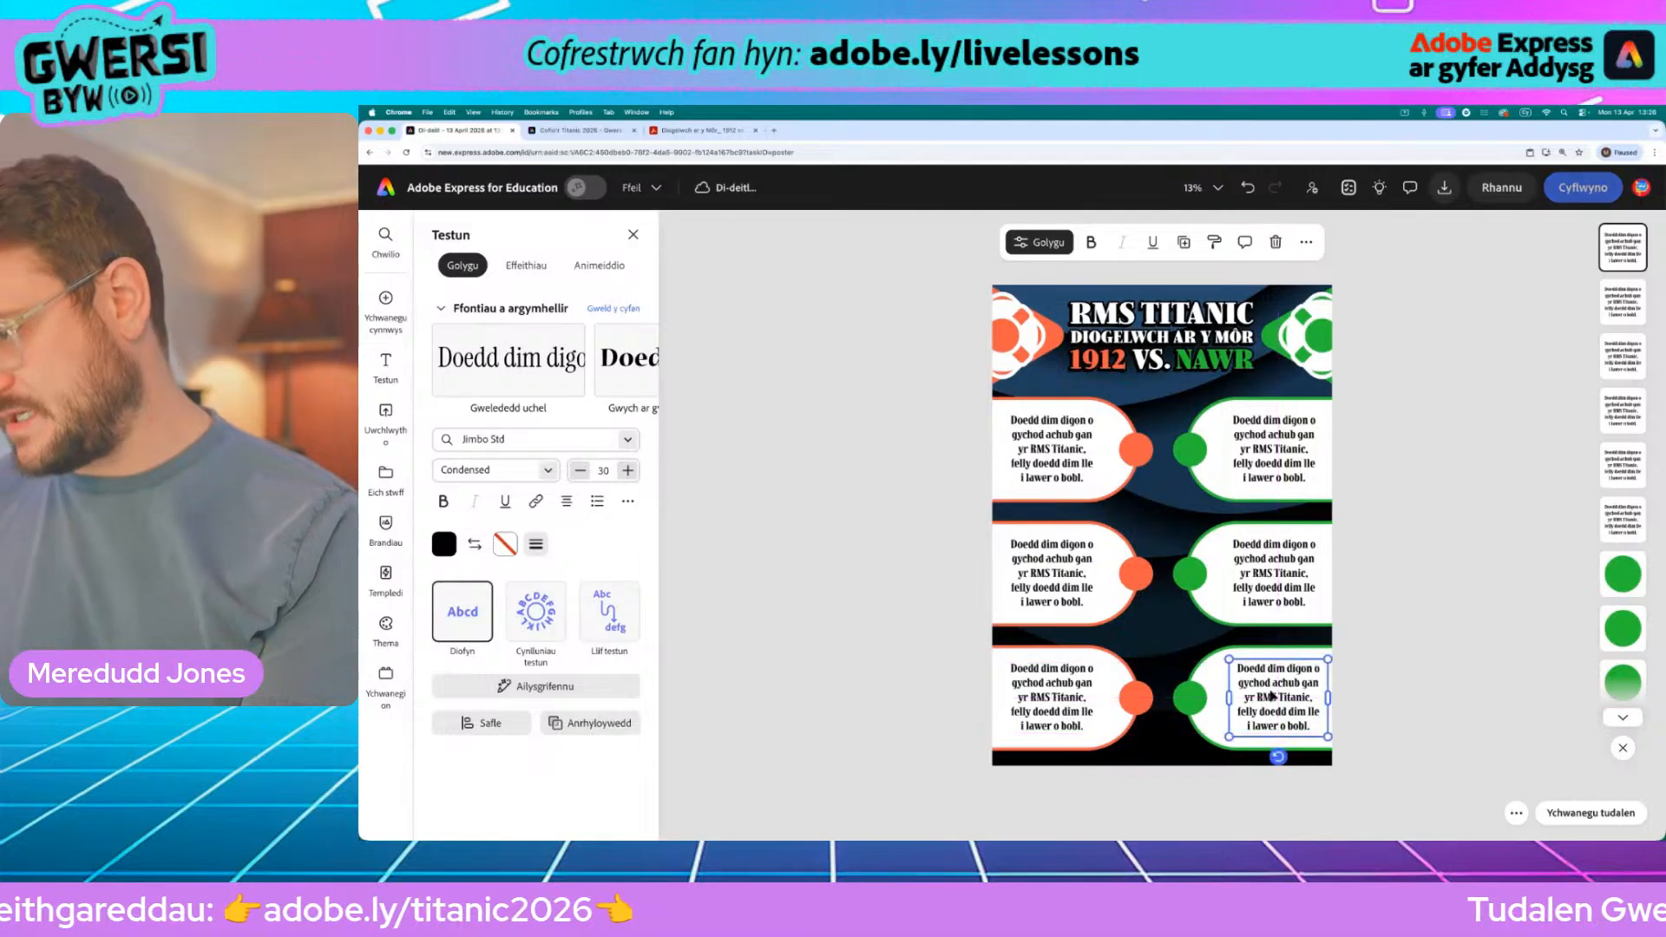
left_click(913, 632)
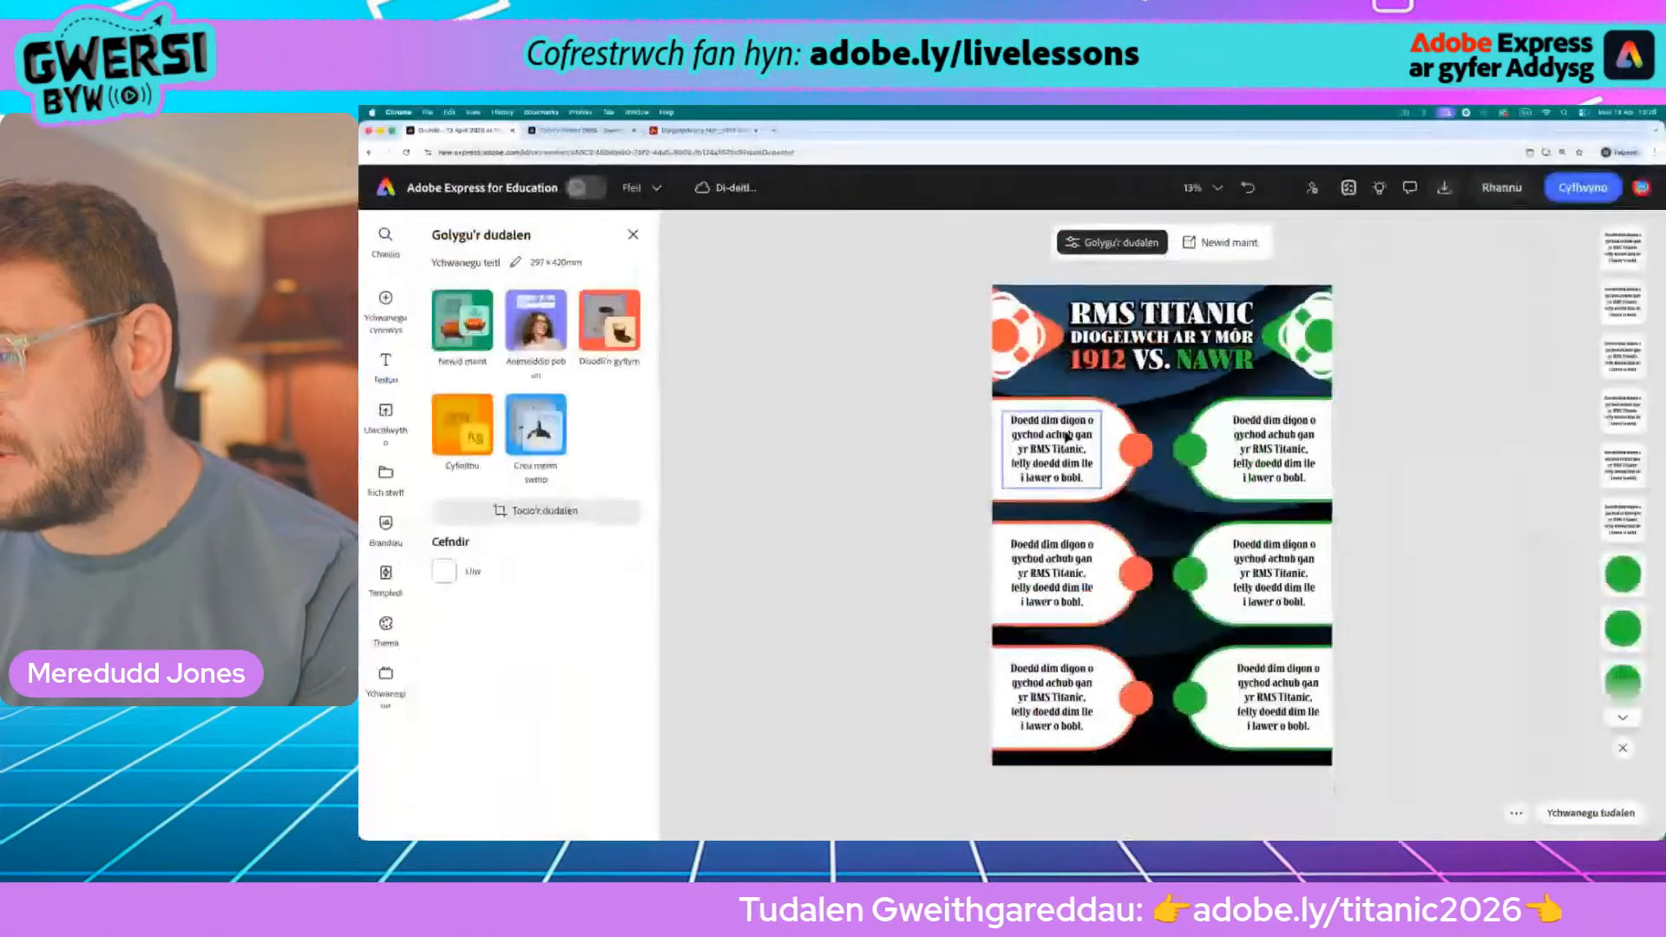
Step: Switch to the Acrobat document and copy the NAWR sentence under Badau Achub
left_click(702, 132)
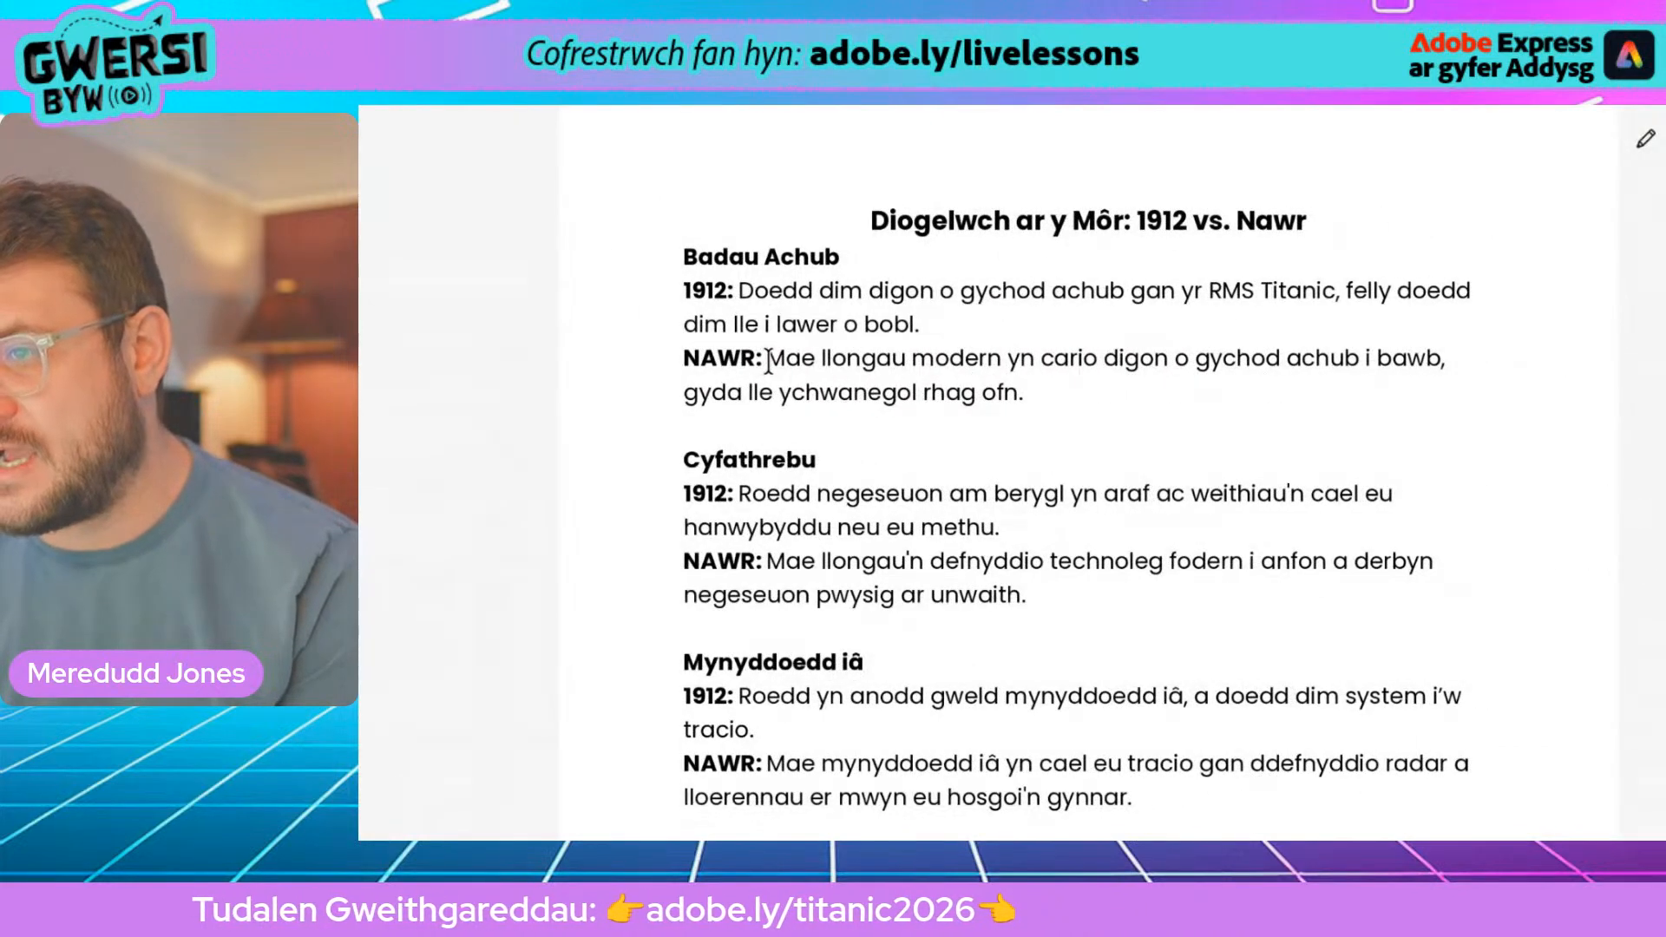
left_click_drag(869, 365, 1150, 380)
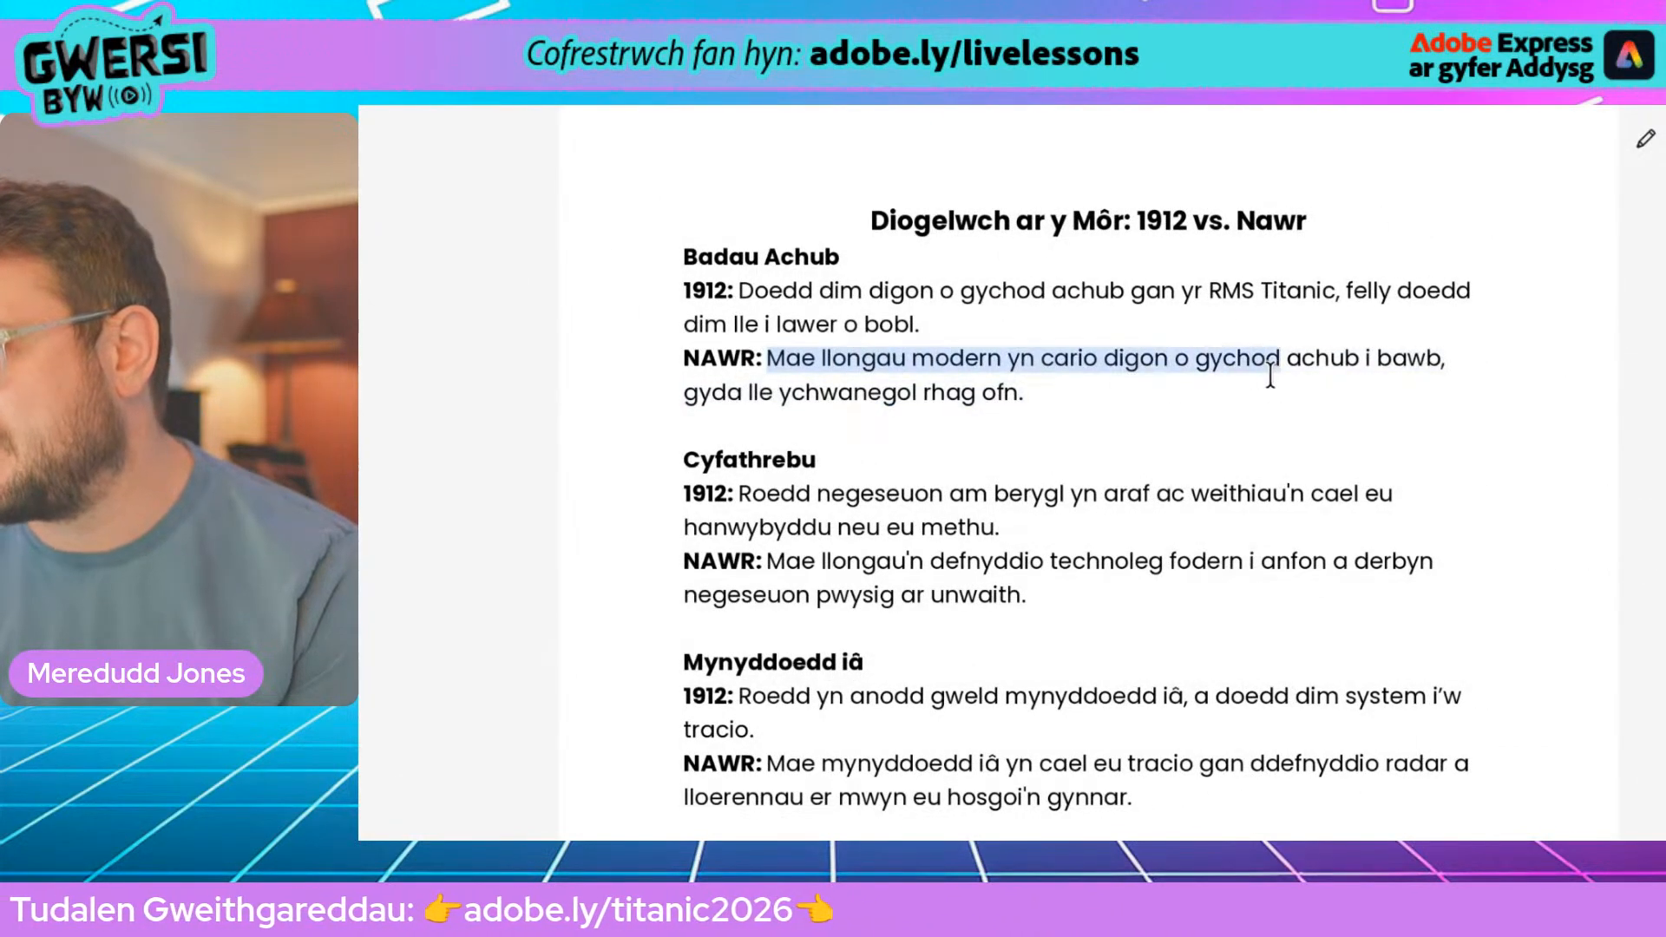
left_click_drag(1282, 377, 1378, 379)
left_click_drag(1443, 376, 874, 392)
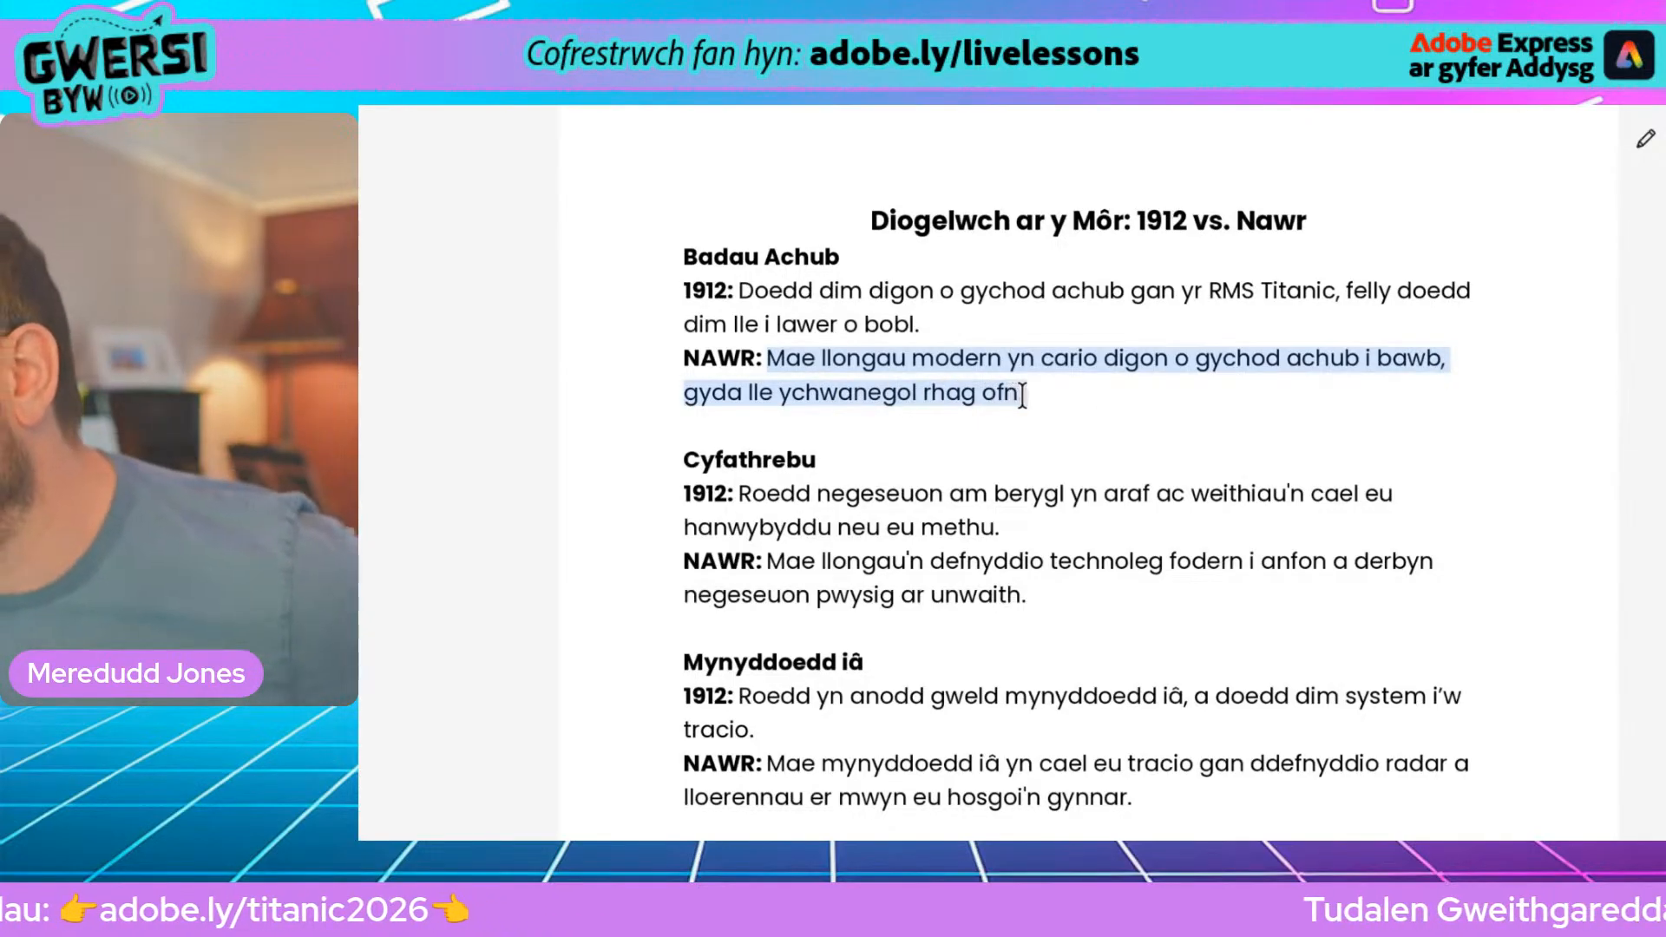
left_click_drag(1022, 395, 1029, 396)
left_click(1070, 265)
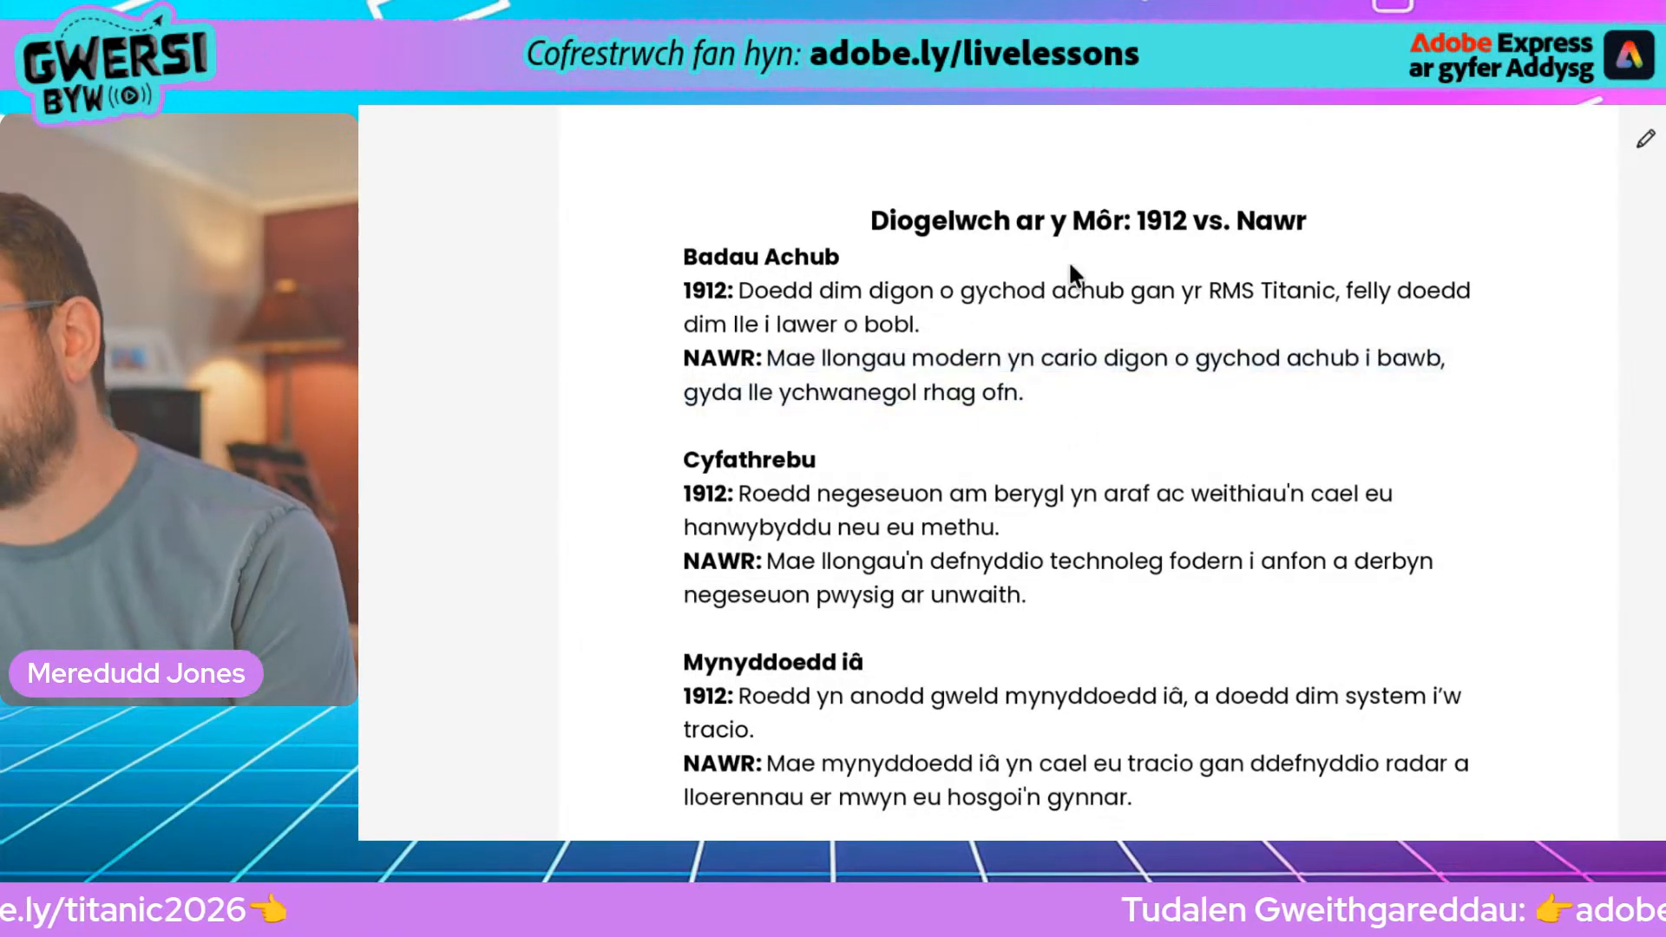
Step: Replace the text in the poster's top green-bordered box with the copied NAWR sentence and widen its frame to five centred lines
left_click(444, 135)
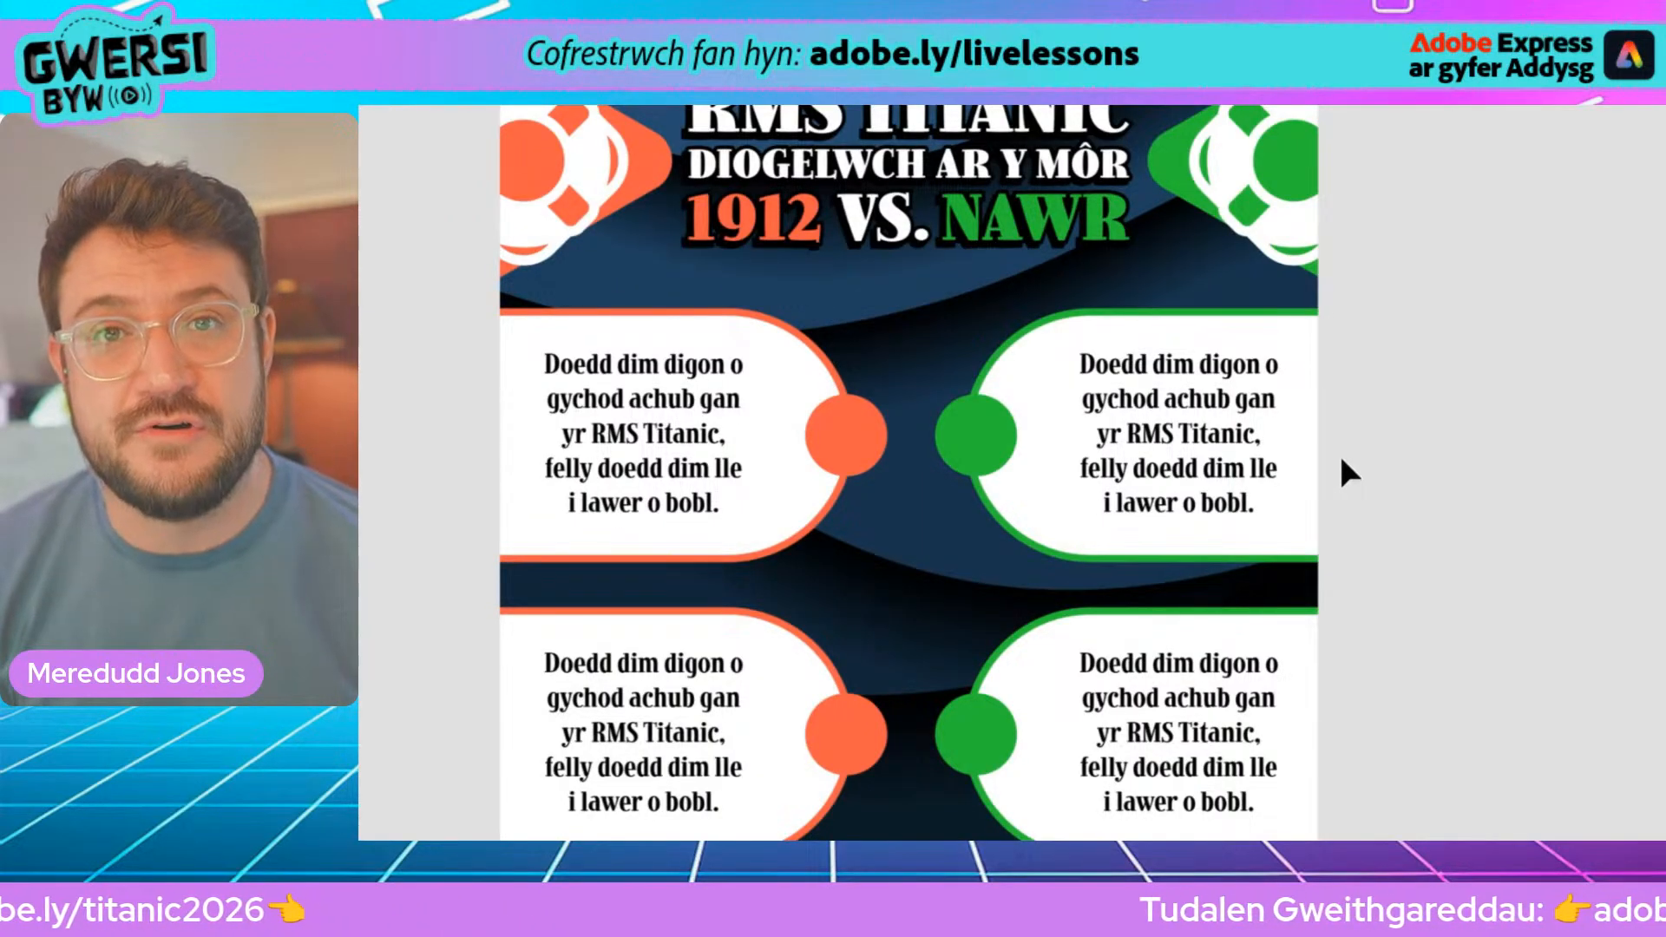
double_click(1208, 438)
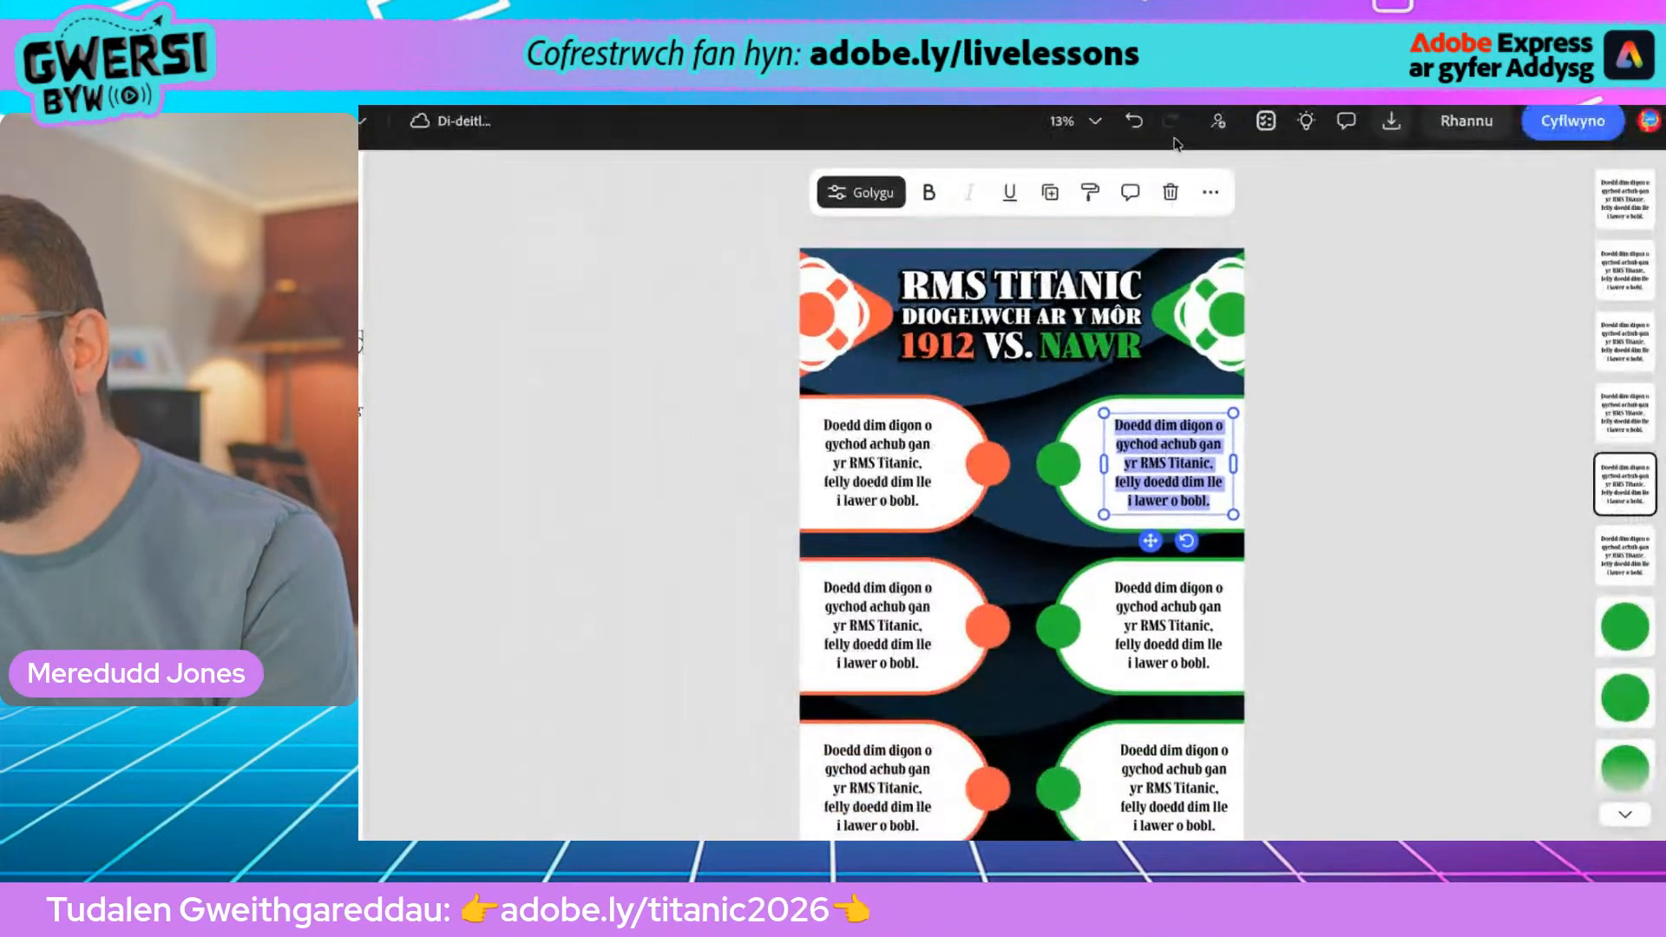
left_click(1198, 193)
left_click(1254, 275)
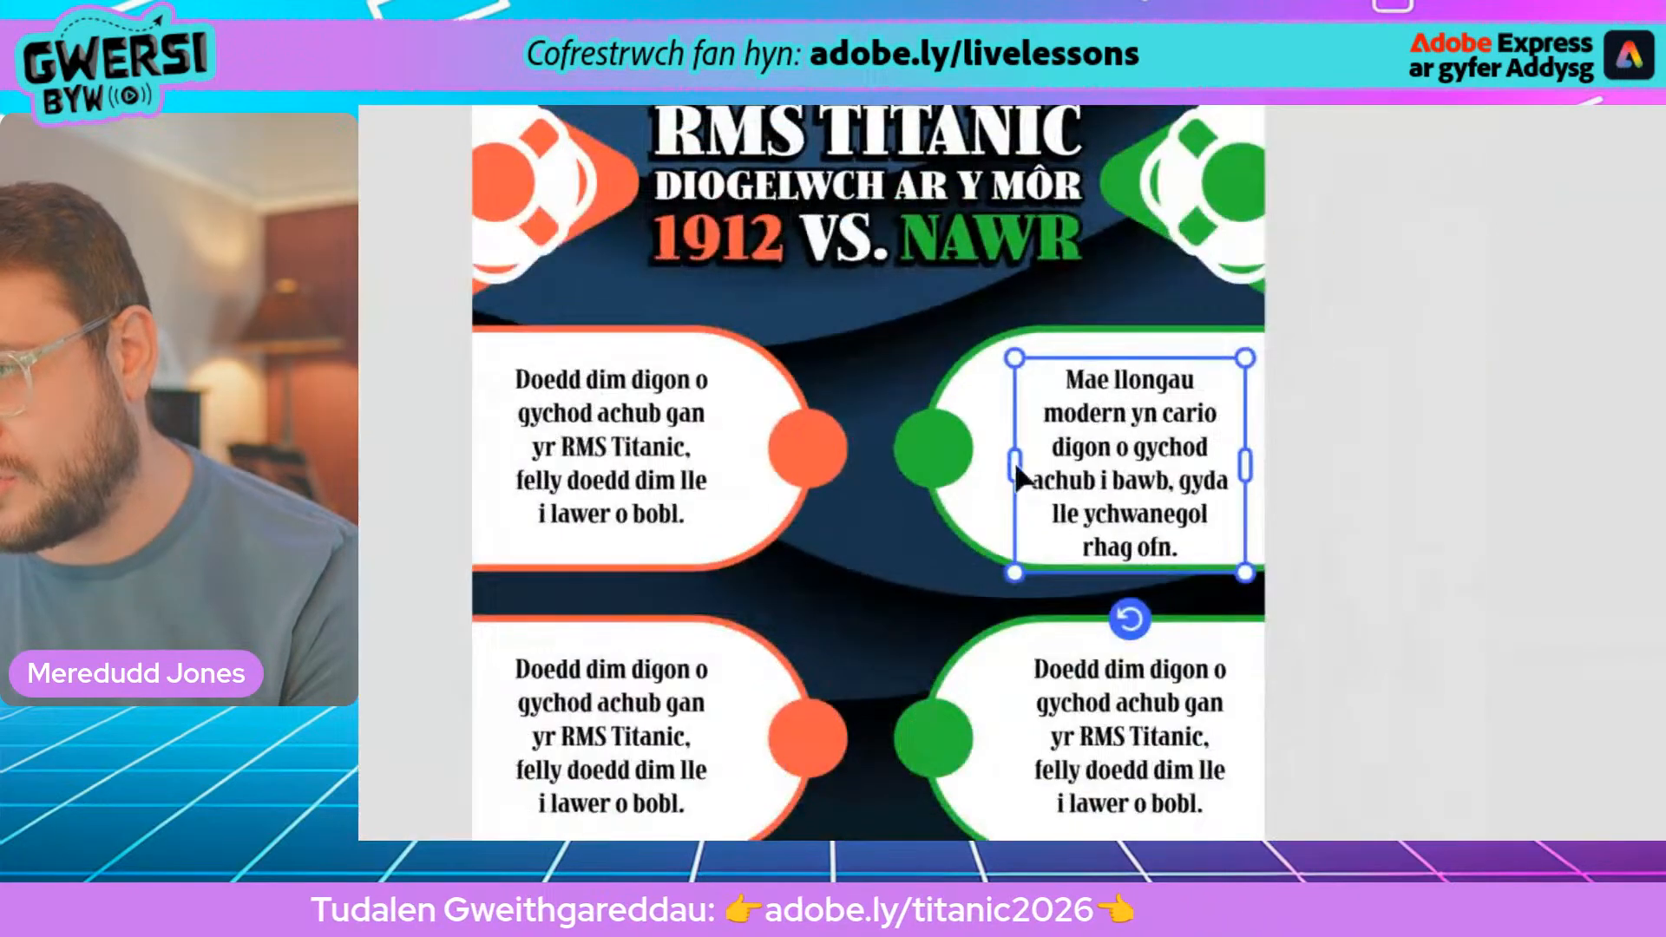
left_click_drag(1017, 469, 988, 461)
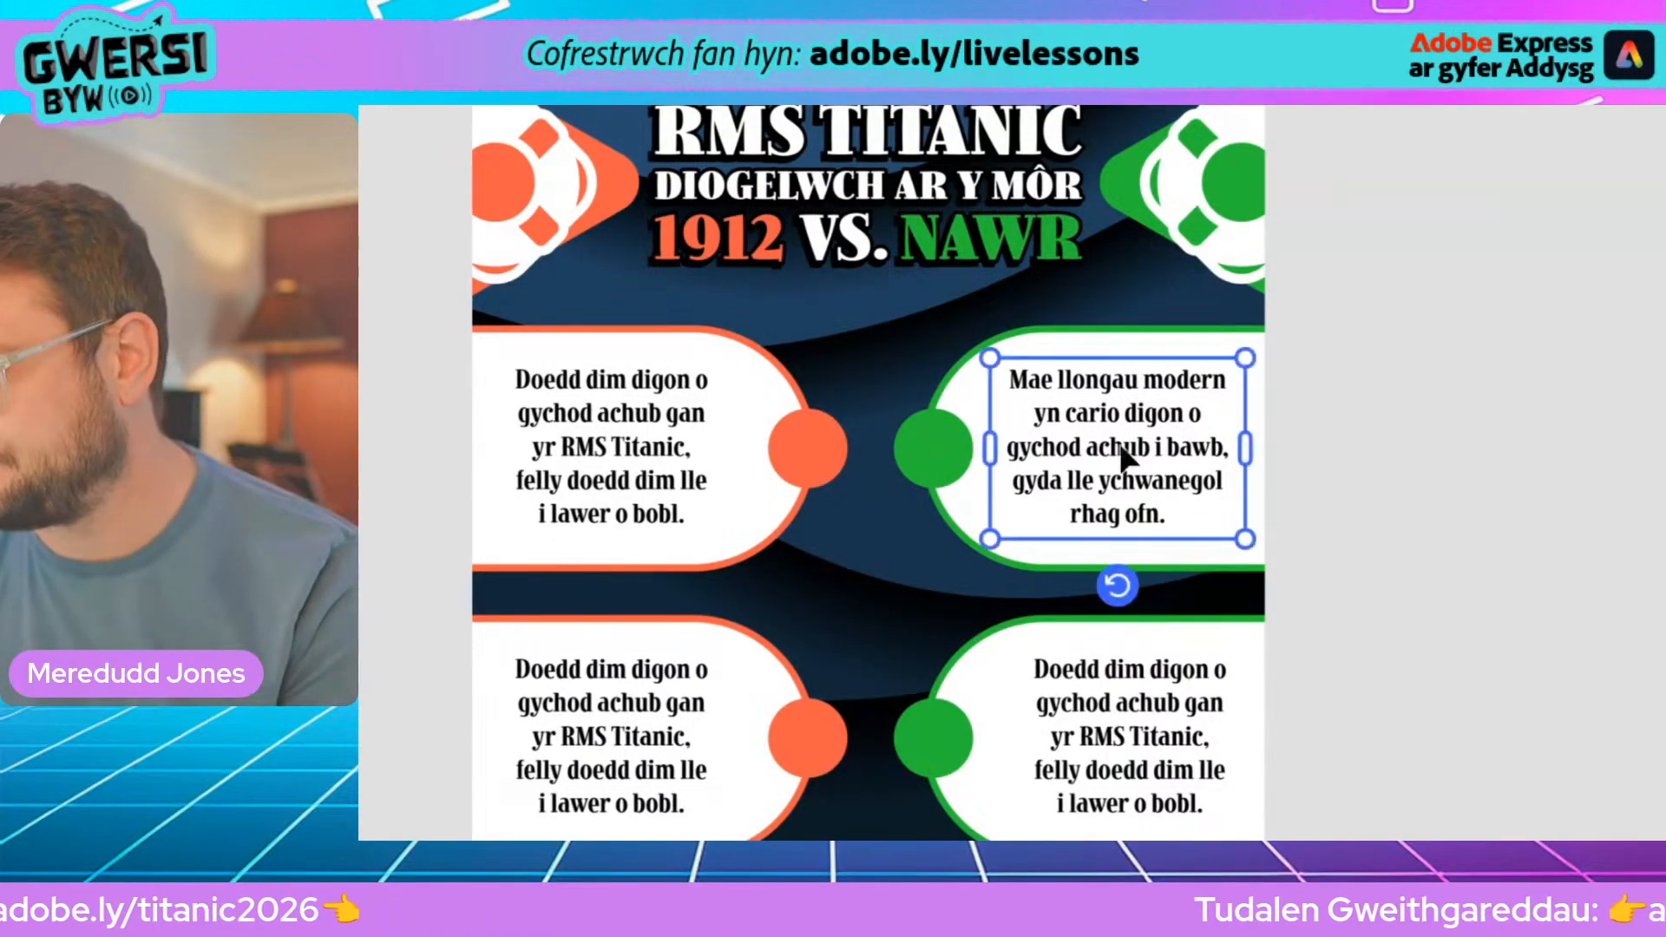
left_click_drag(1127, 452, 1124, 447)
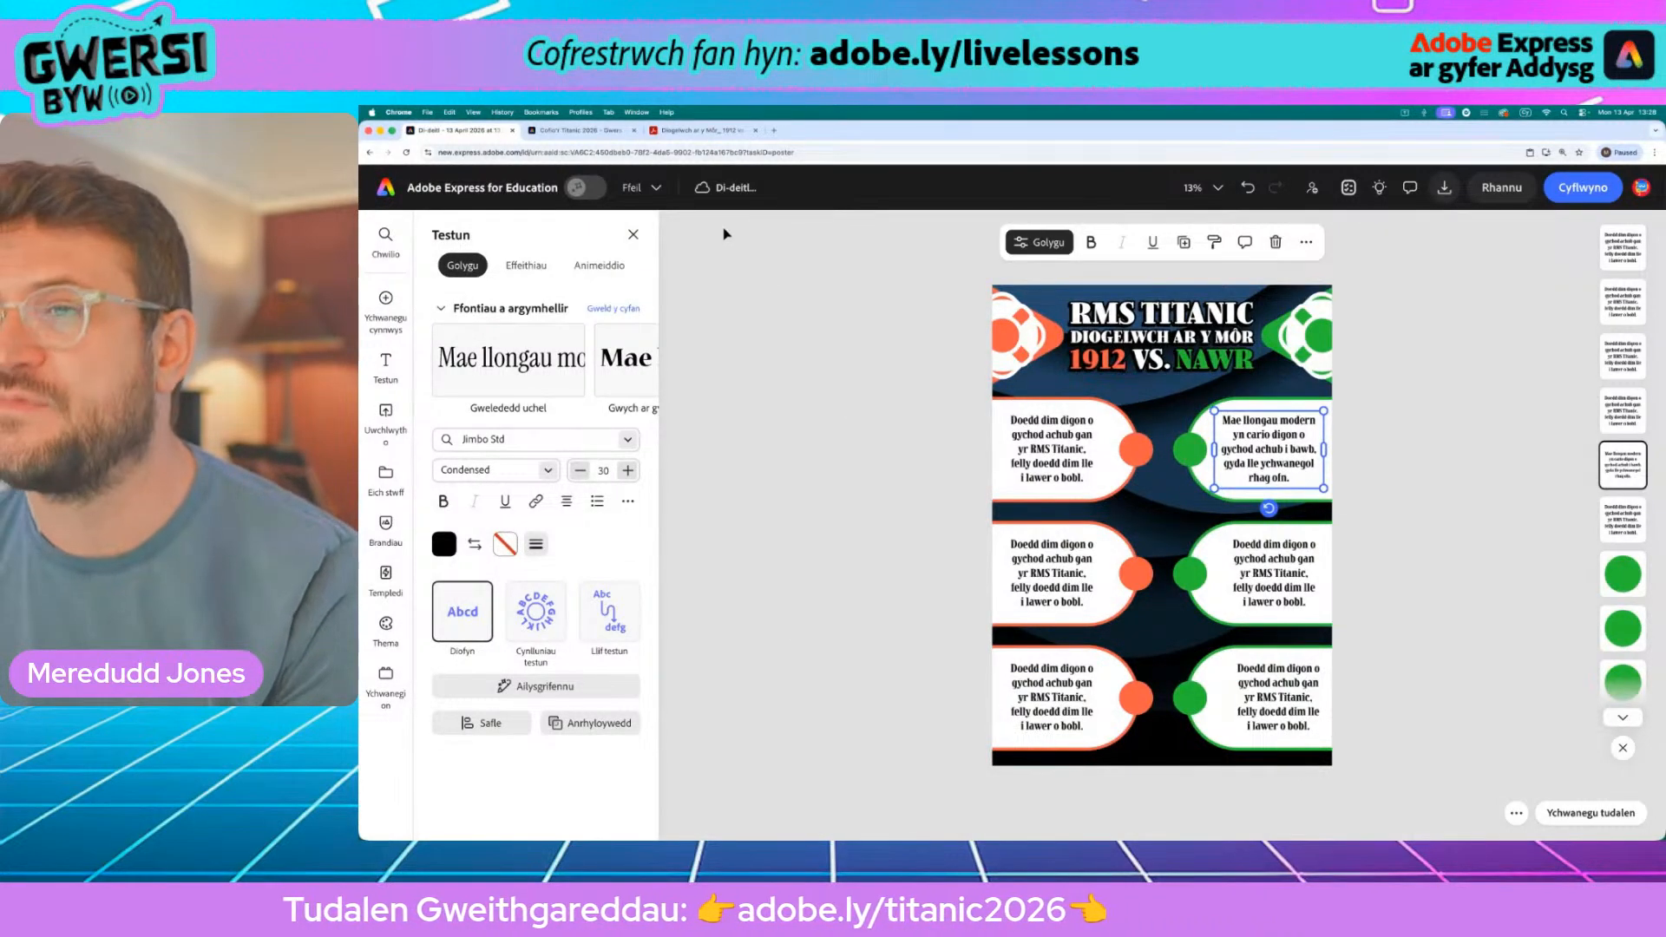
Step: Switch to the Acrobat document and copy the full 1912 sentence under Mynyddoedd iâ
left_click(698, 132)
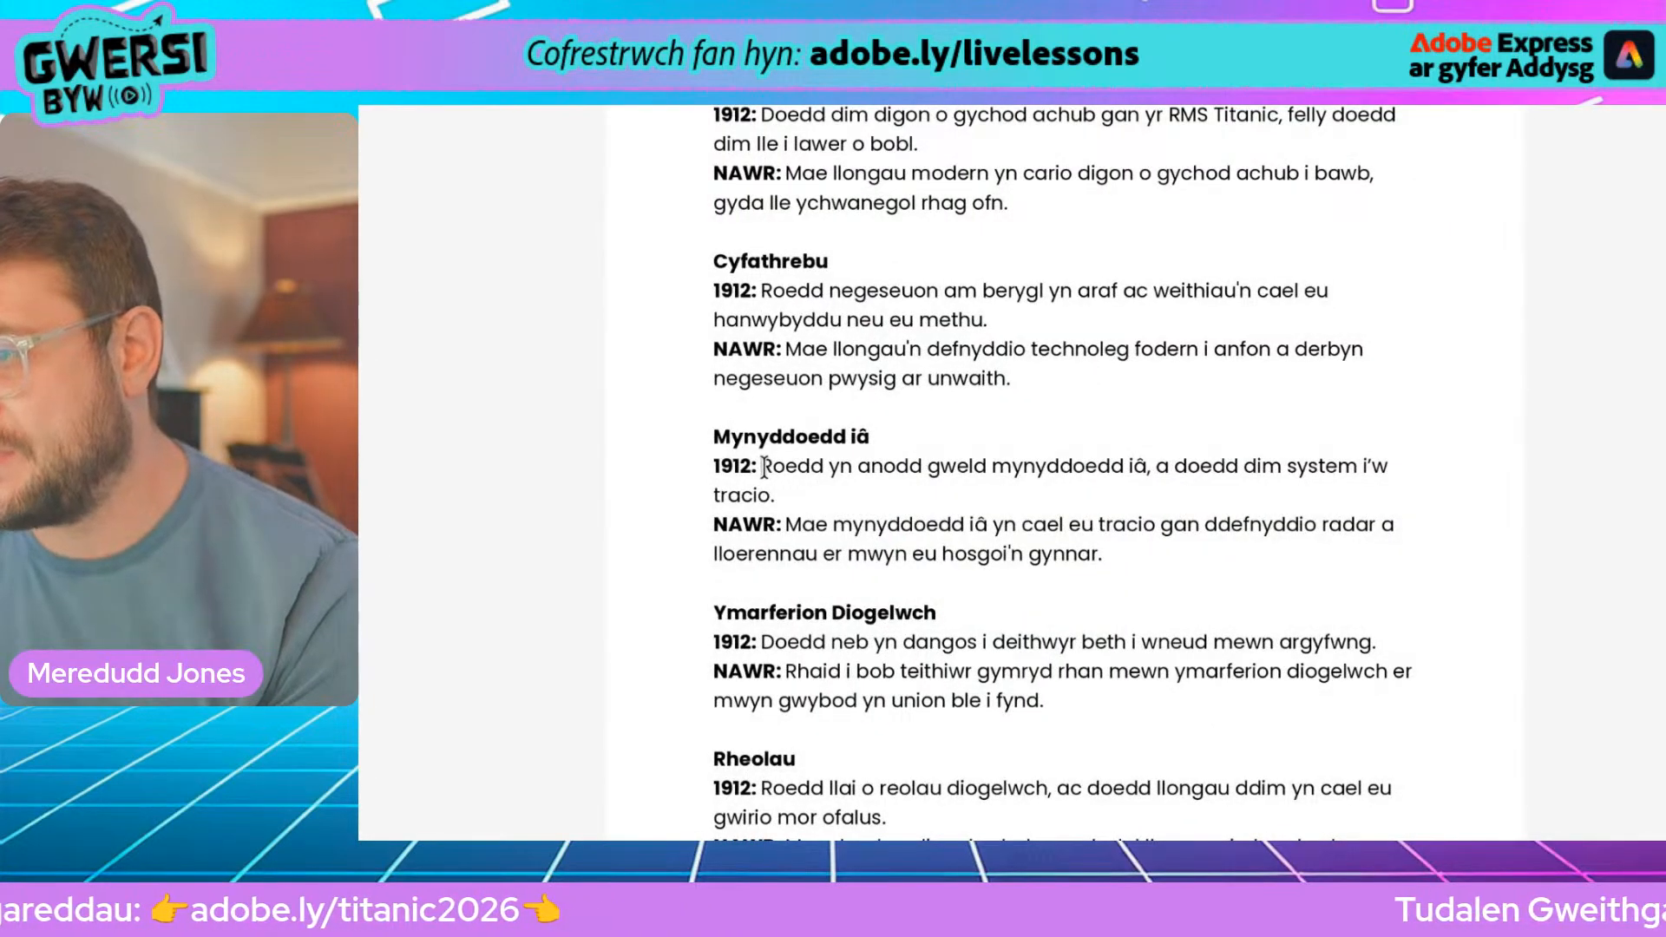
left_click_drag(771, 476, 781, 496)
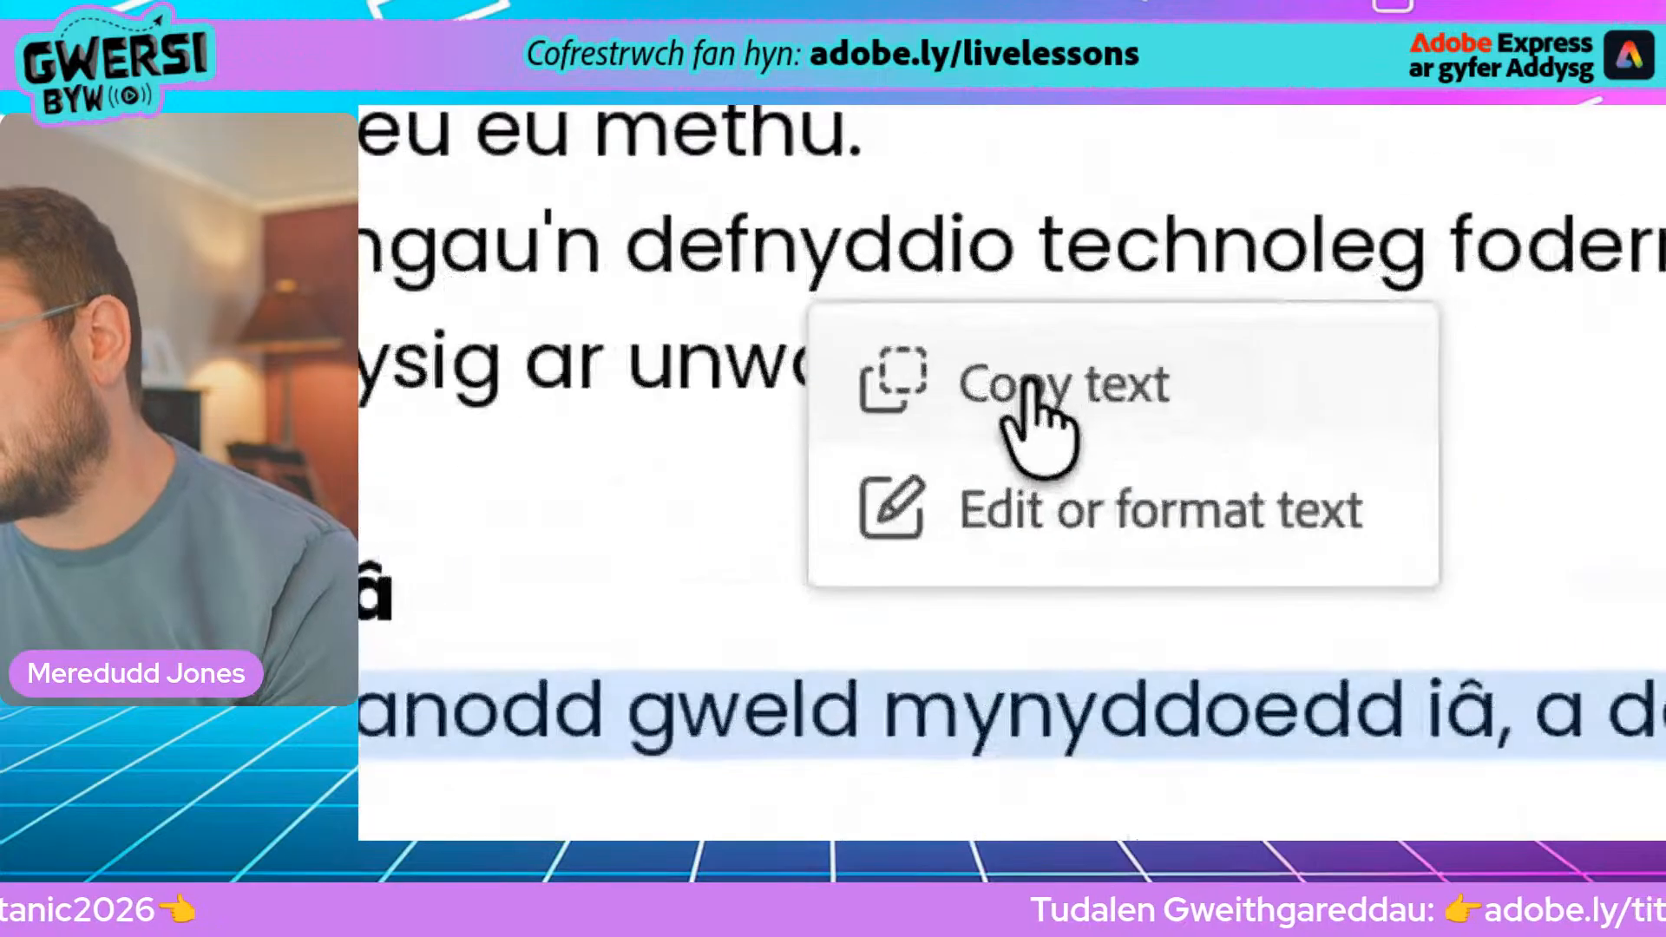
left_click(1033, 384)
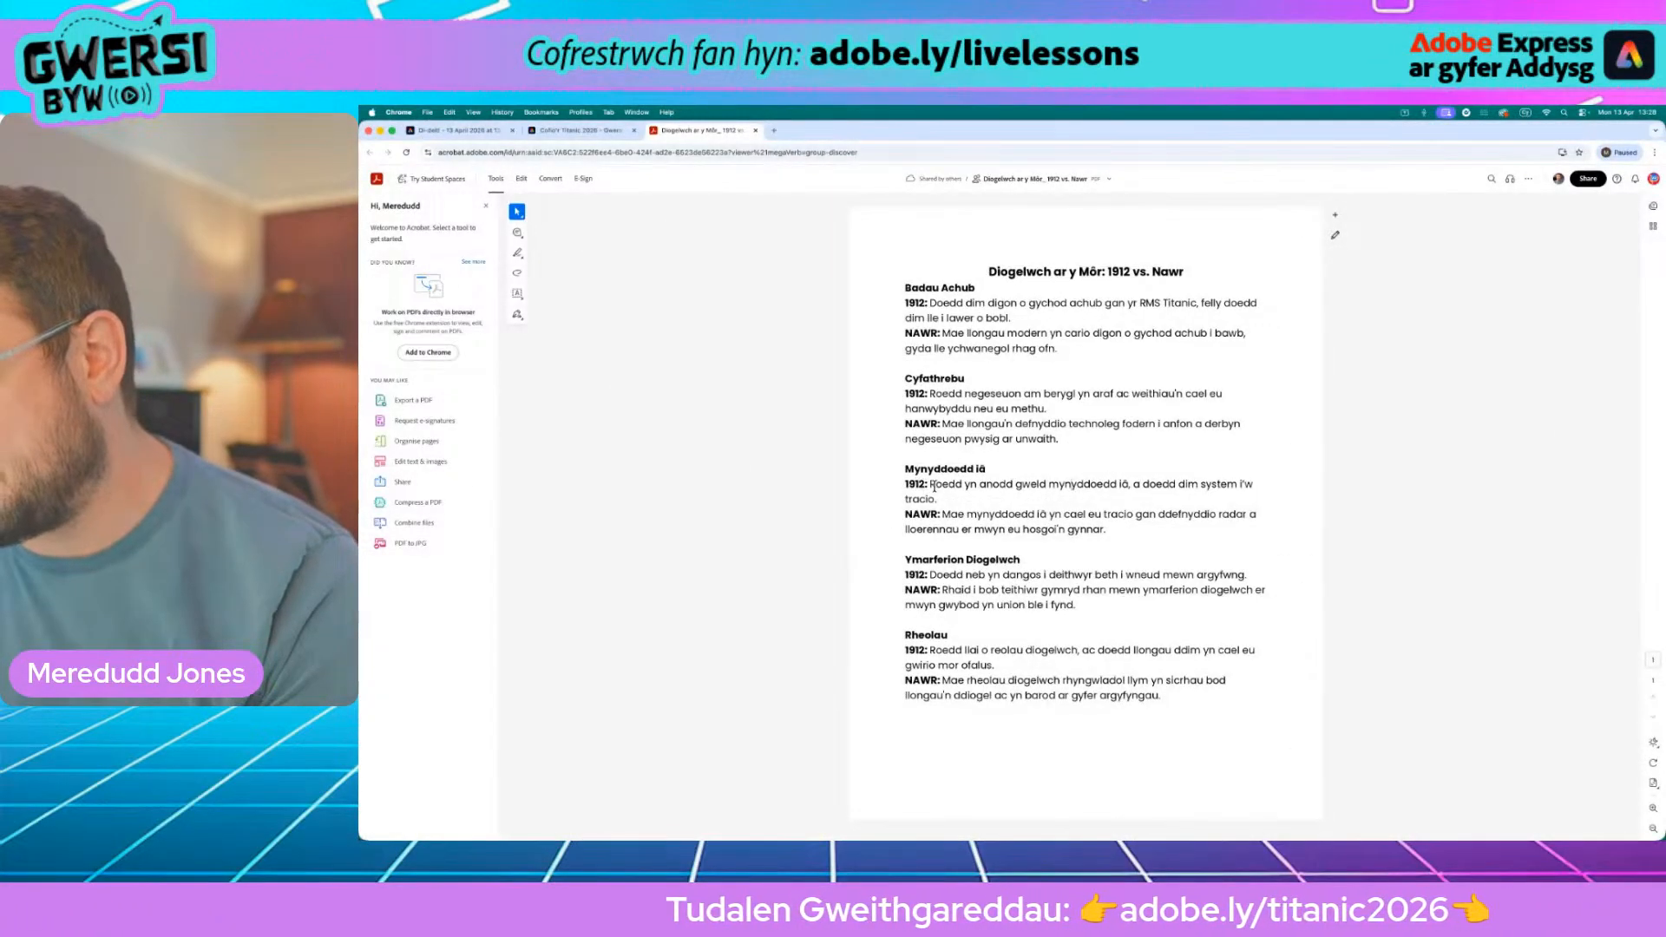
left_click_drag(931, 485, 938, 500)
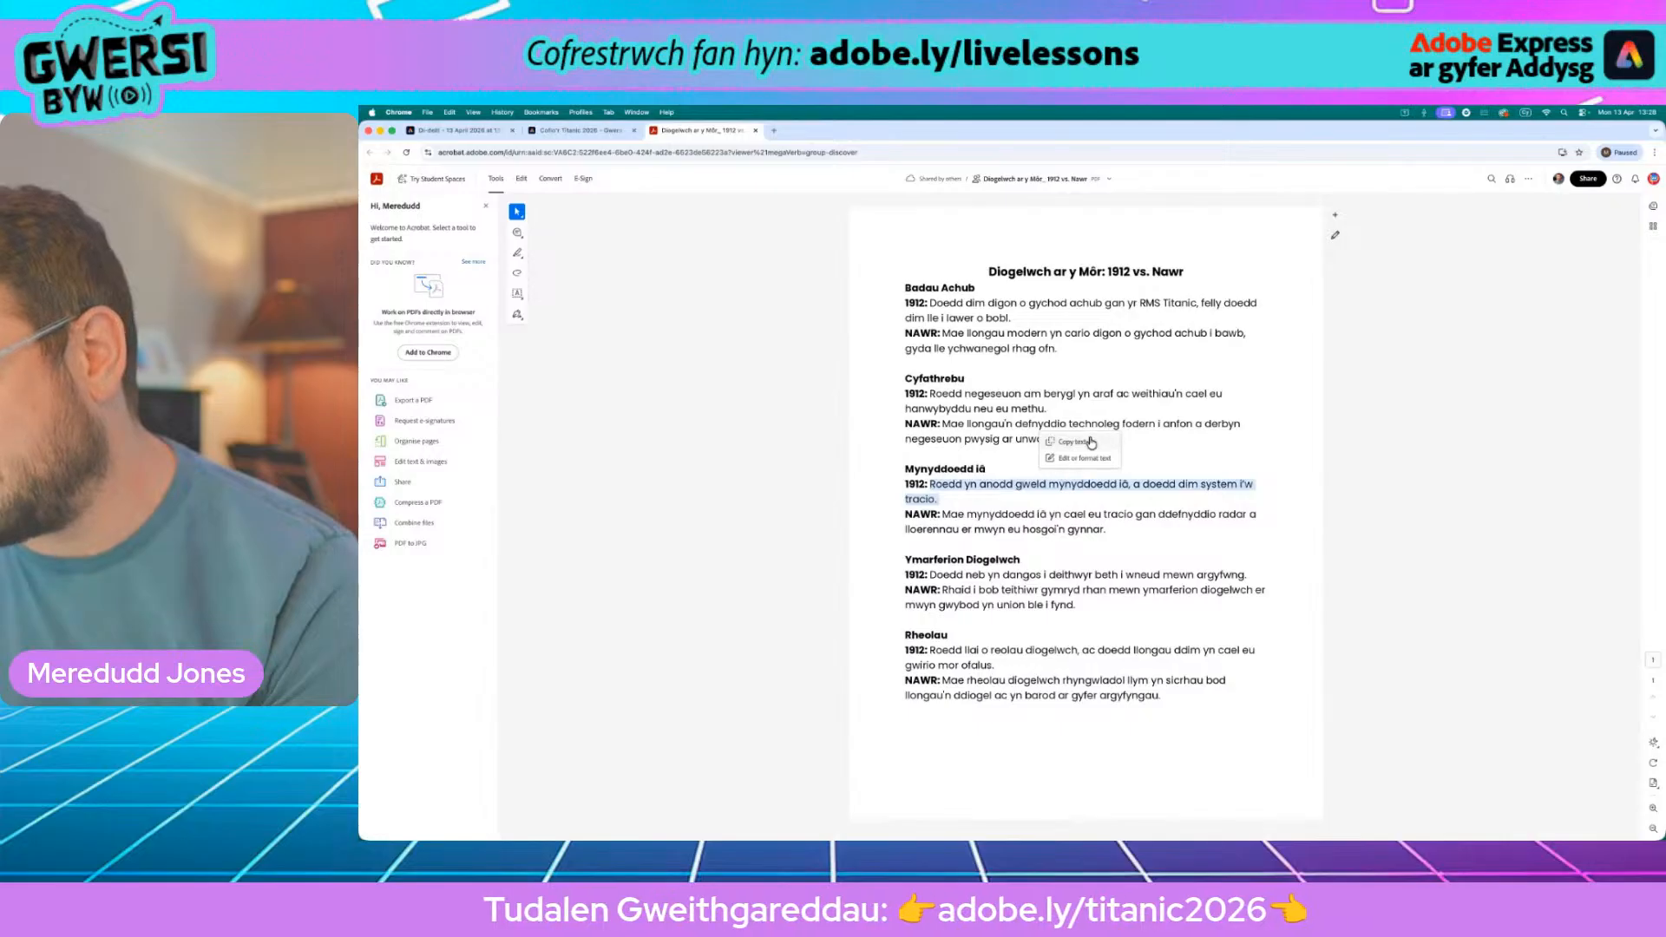
left_click(1090, 444)
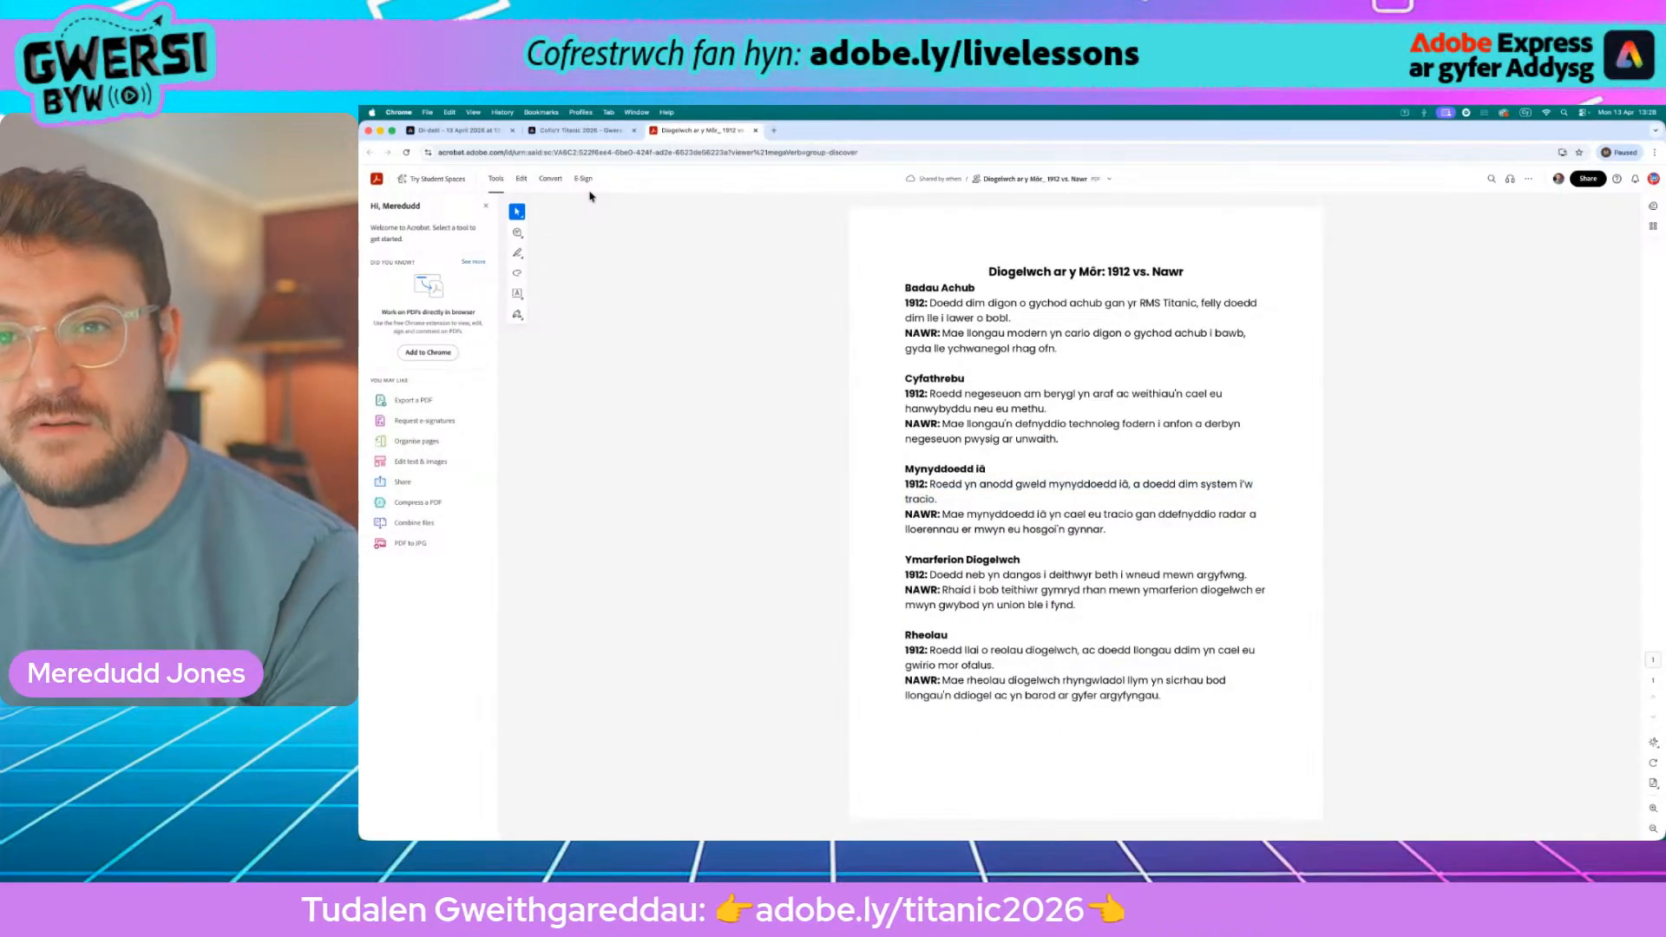
Step: Return to the Adobe Express poster, replace the middle orange-bordered box's text with the copied 1912 sentence, and narrow its frame to five lines
left_click(469, 131)
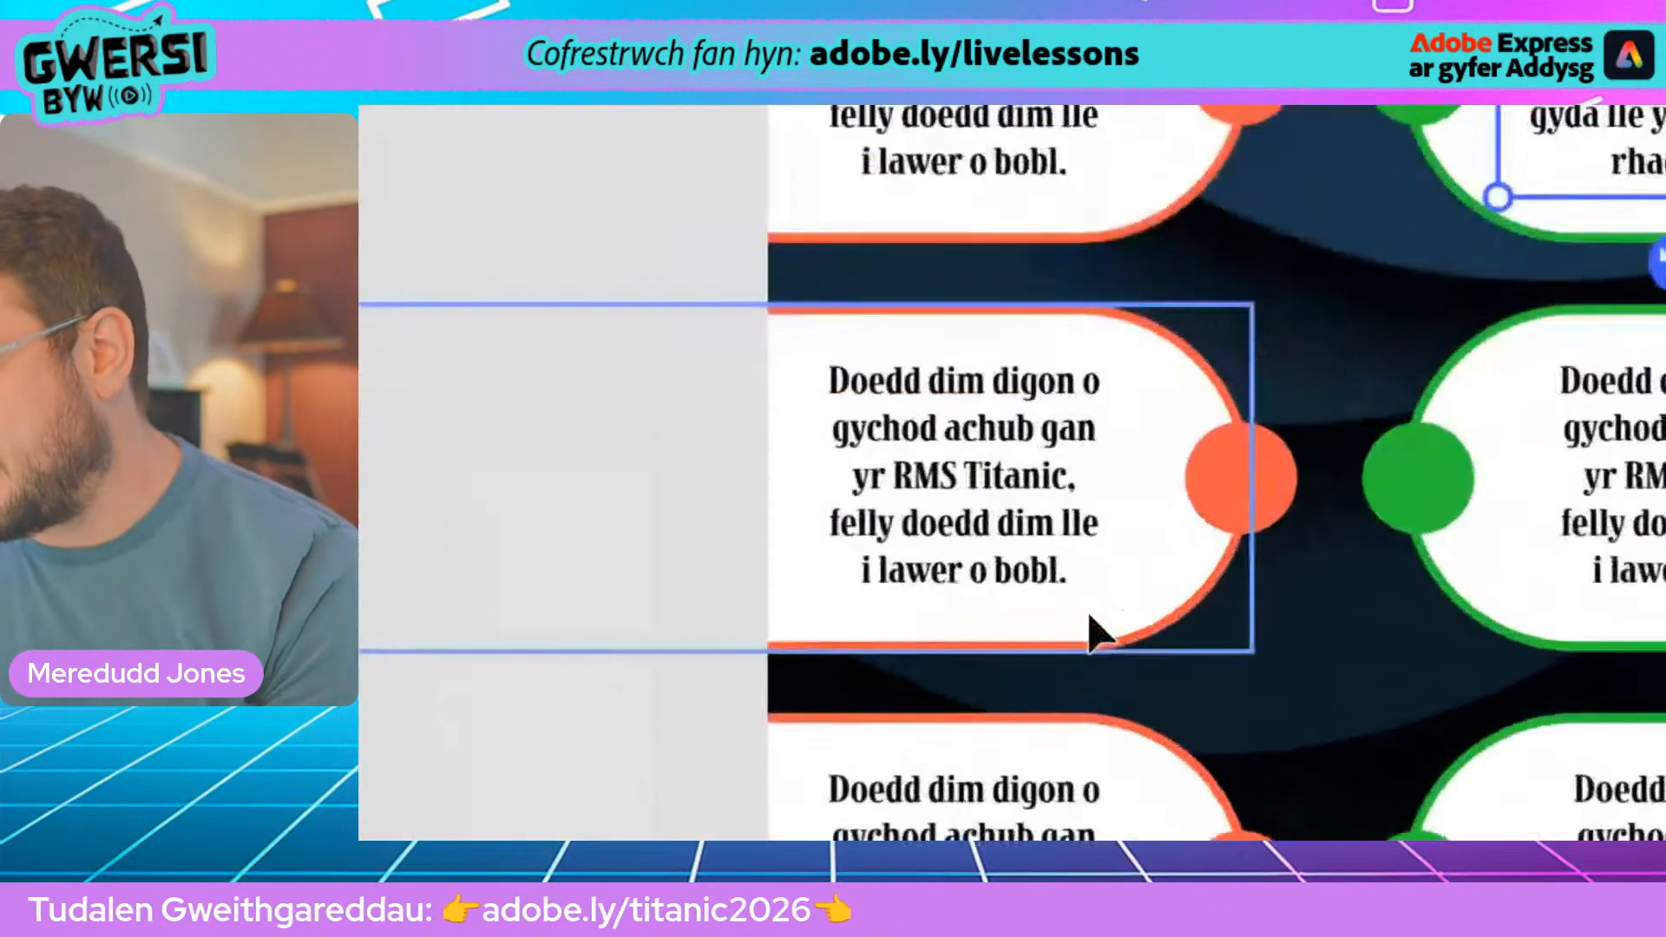
double_click(1064, 585)
triple_click(1014, 512)
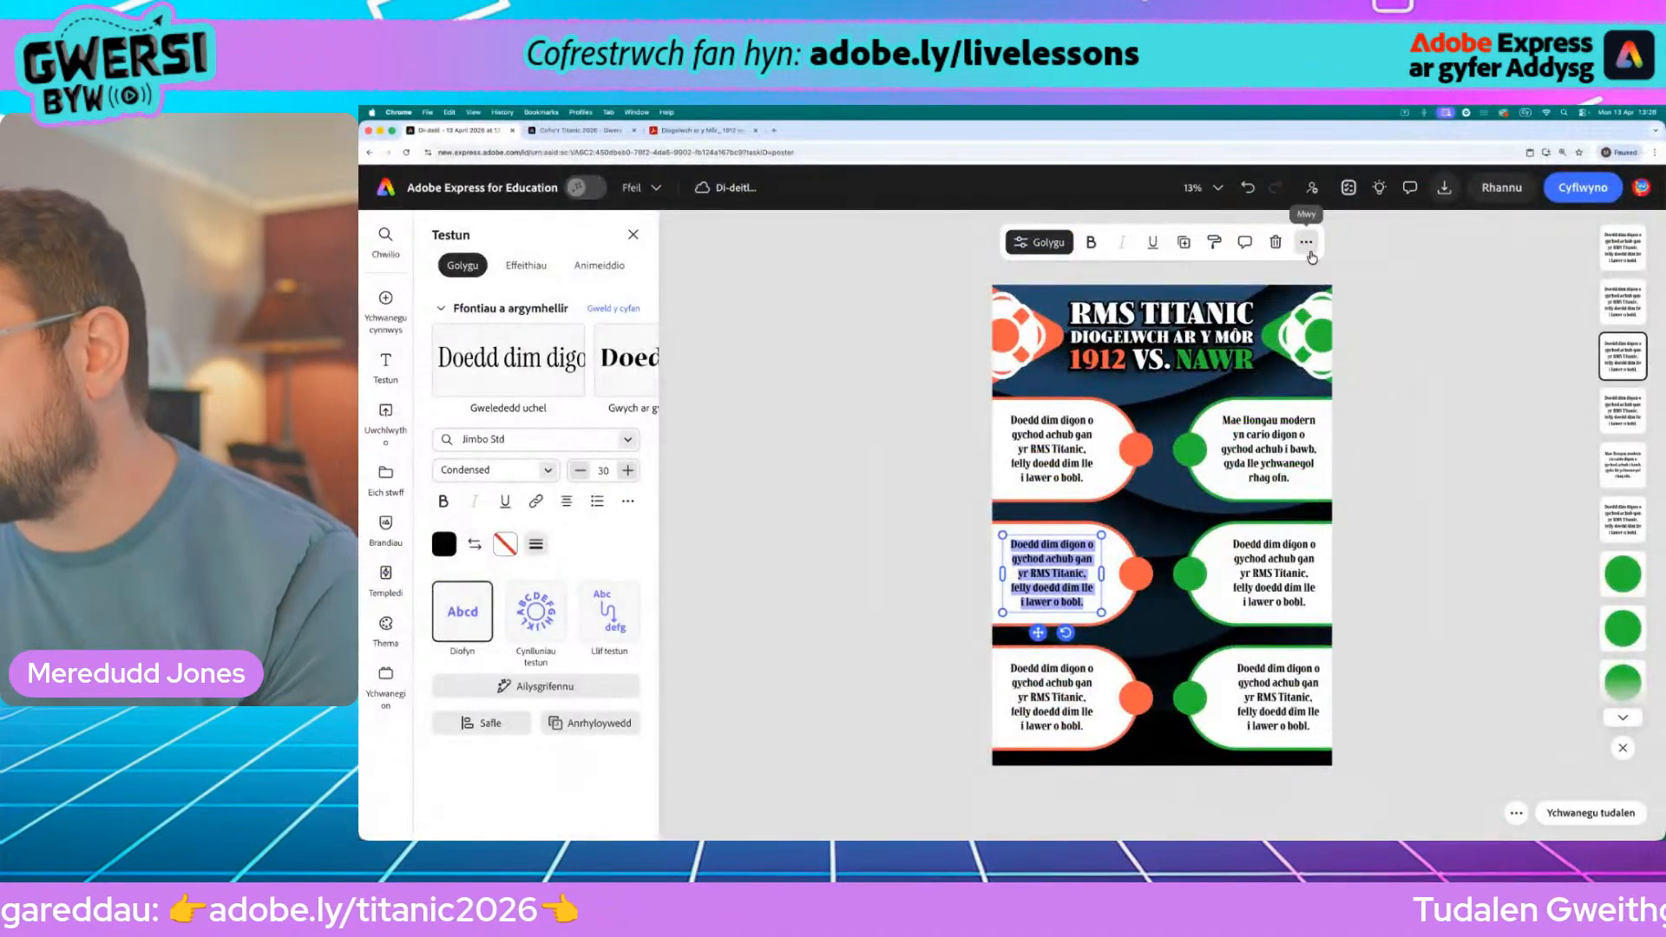
right_click(1311, 287)
left_click(1341, 304)
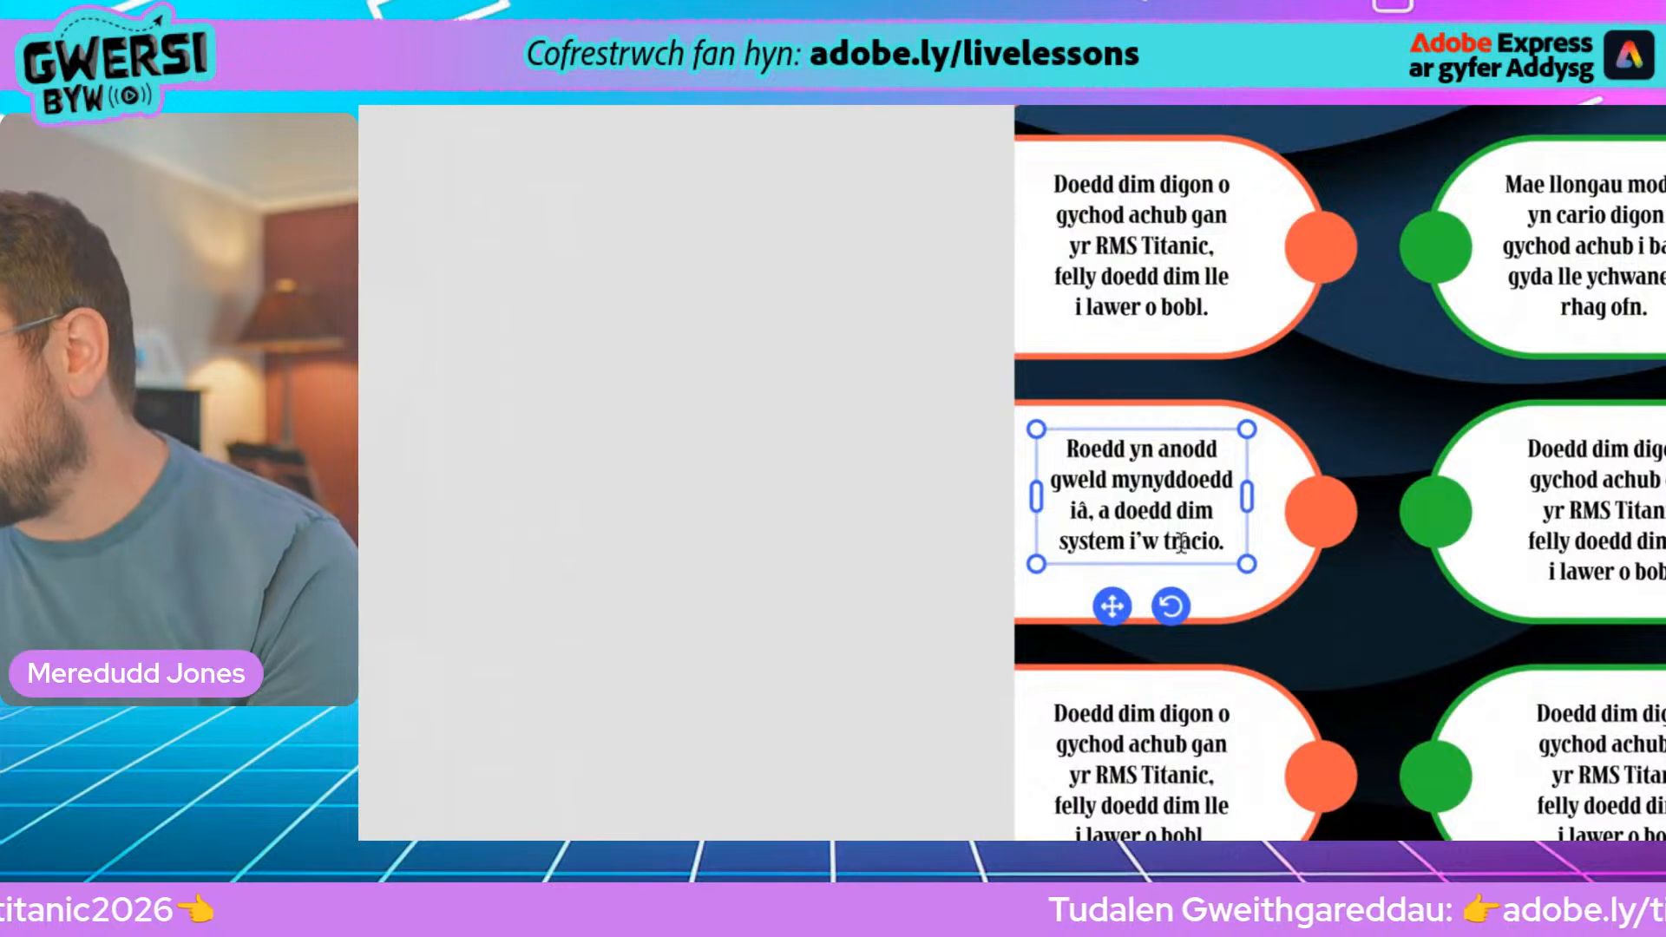
left_click_drag(1247, 496, 1236, 510)
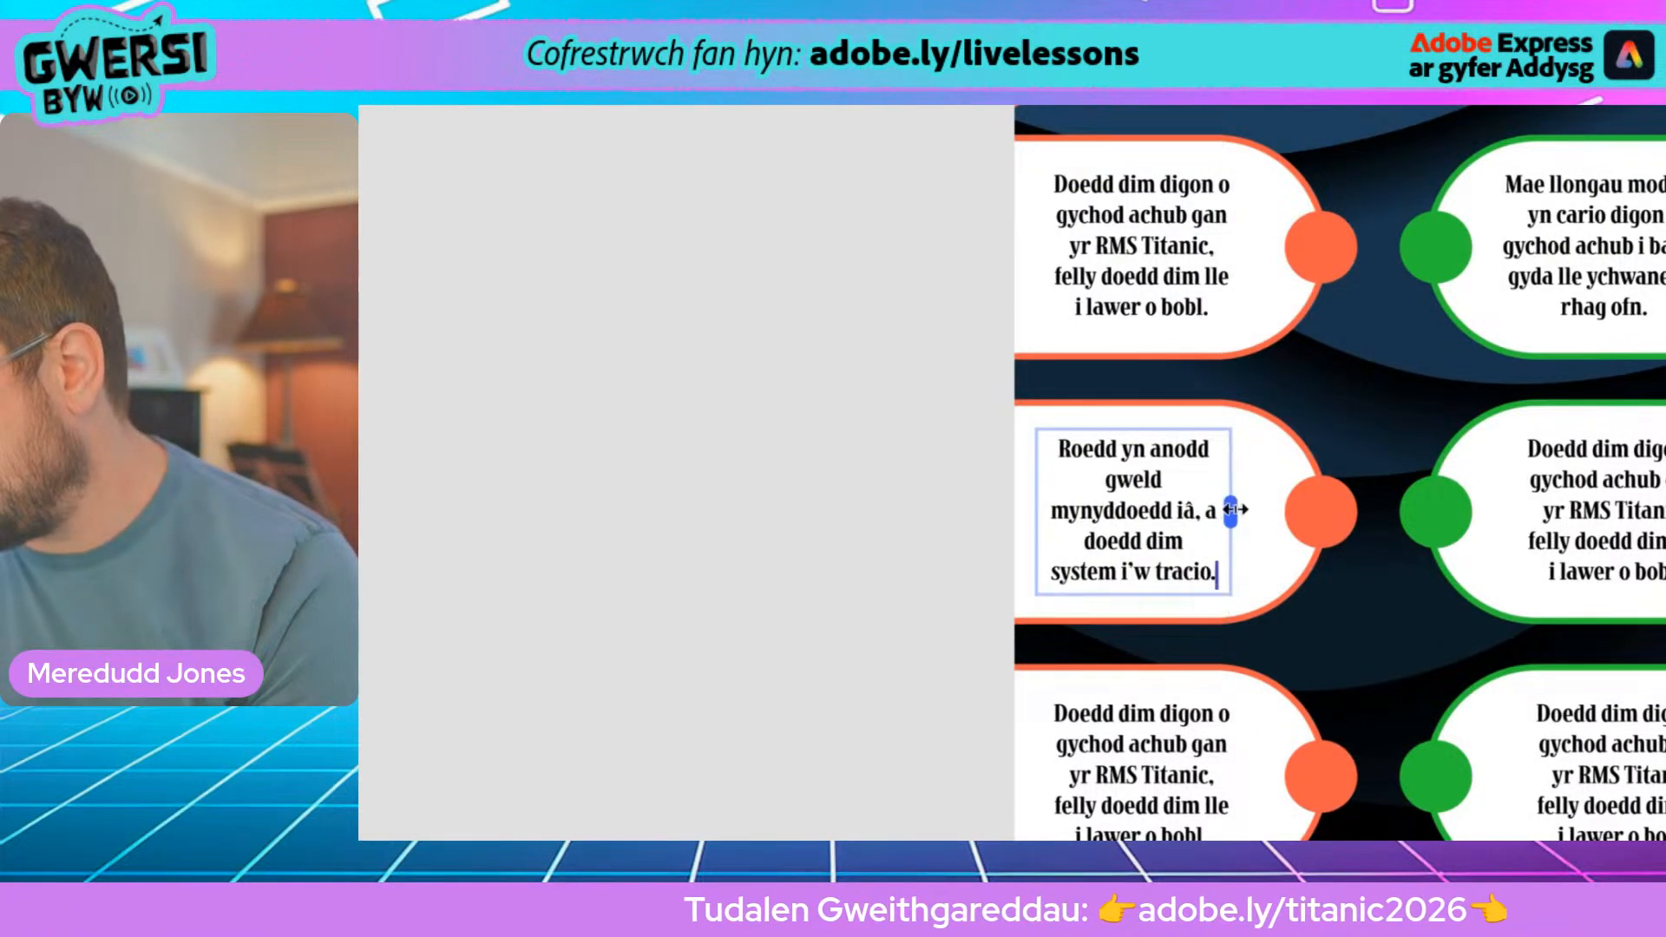
Step: Nudge the 1912 iceberg text slightly within the middle orange-outlined box and deselect it
left_click(805, 496)
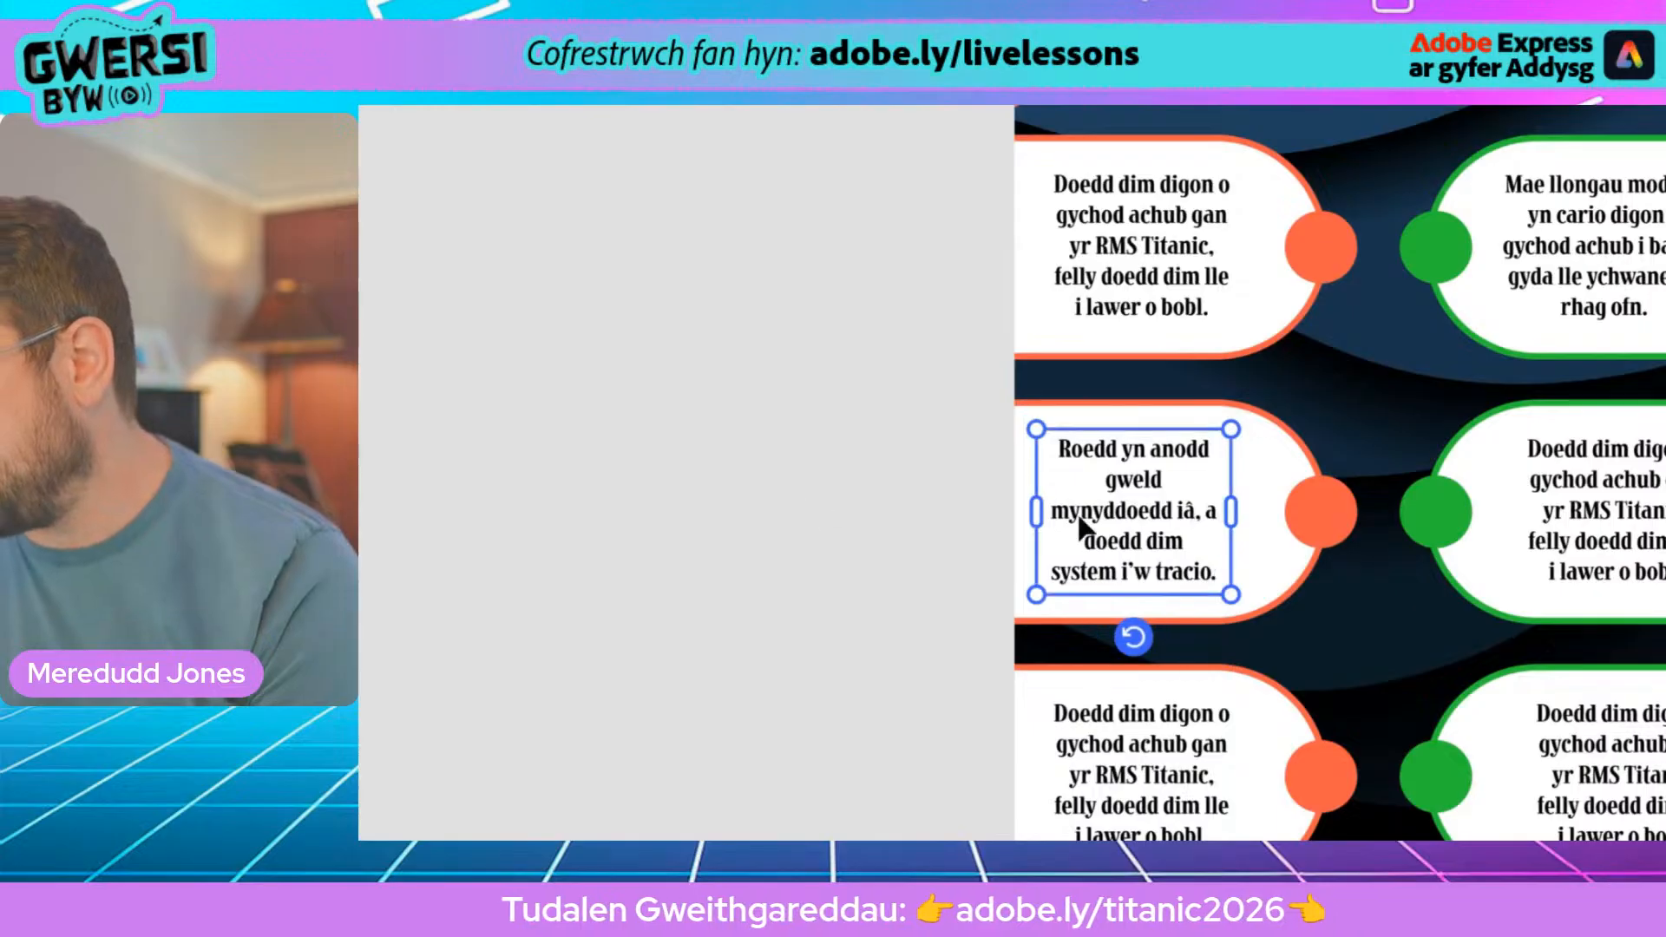
left_click_drag(1133, 514, 1138, 510)
left_click(812, 492)
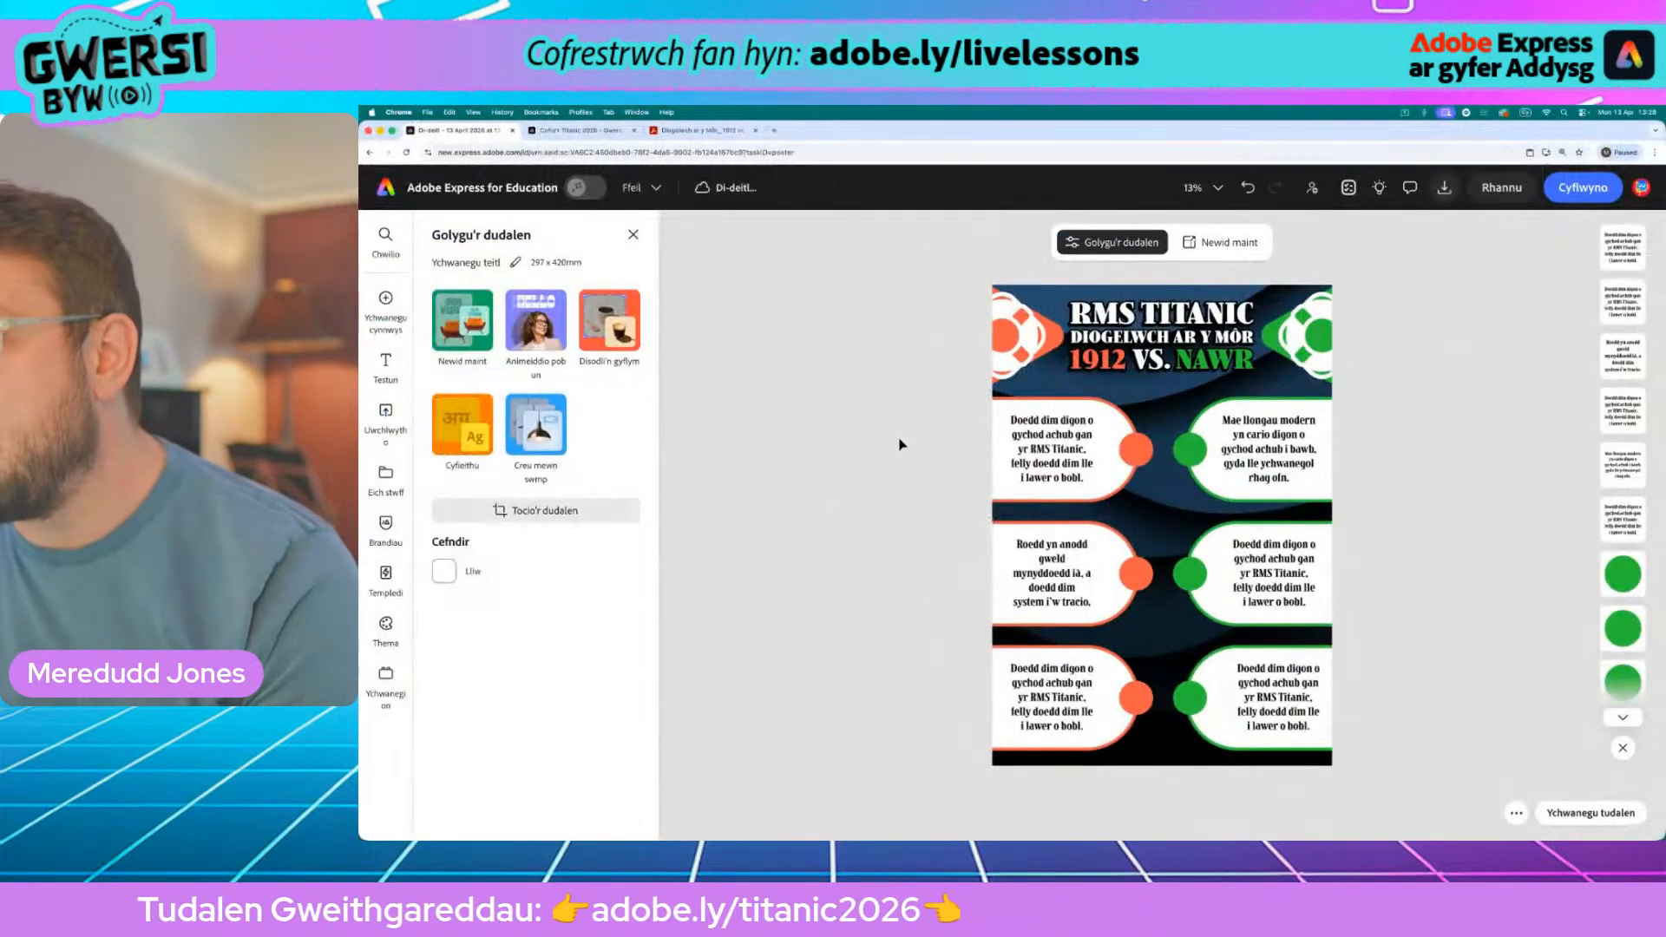
Step: Switch to the Acrobat PDF and copy the NAWR sentence under "Mynyddoedd iâ"
left_click(690, 130)
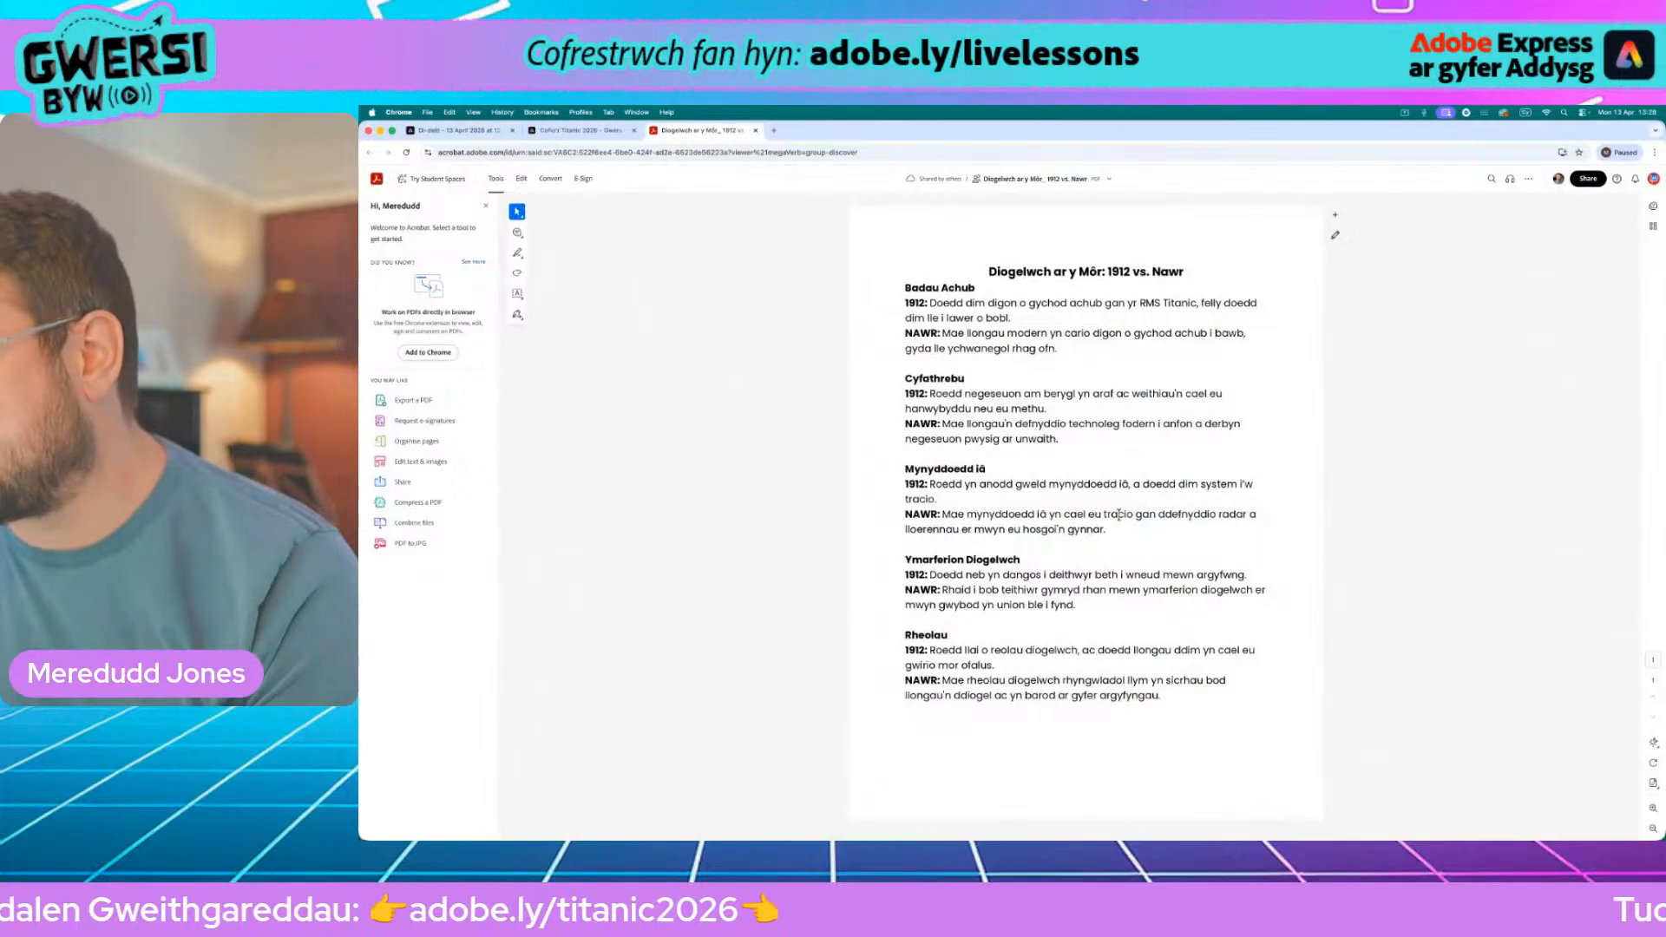
left_click_drag(638, 512, 1039, 519)
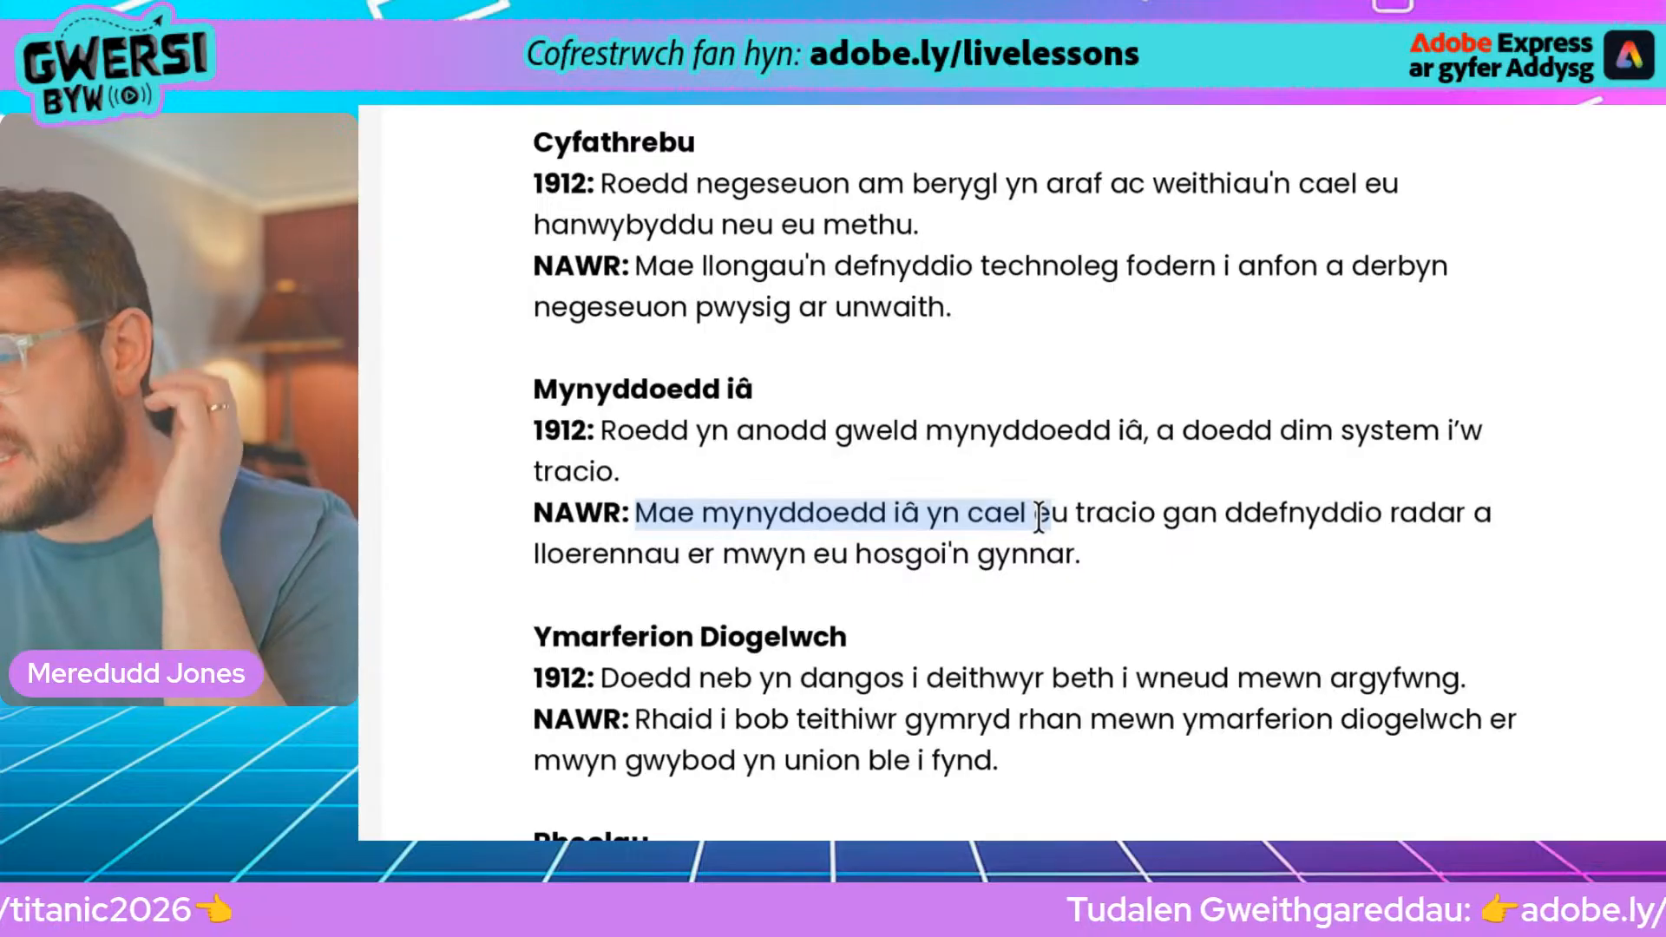
left_click_drag(1038, 519, 1262, 554)
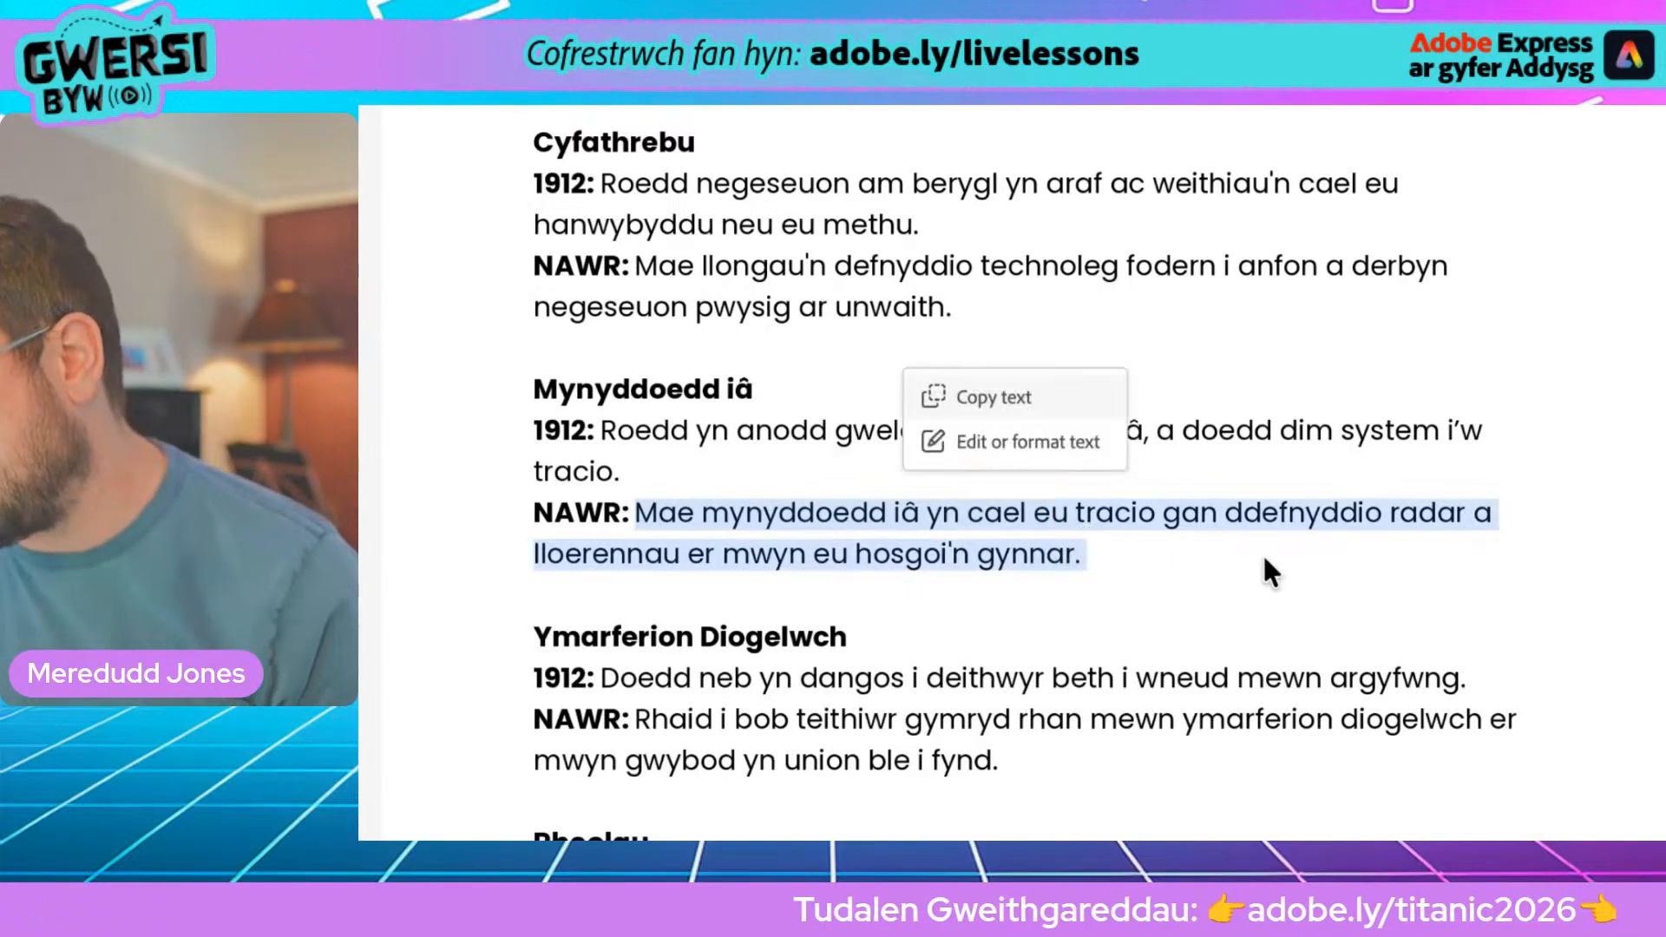
left_click(1026, 397)
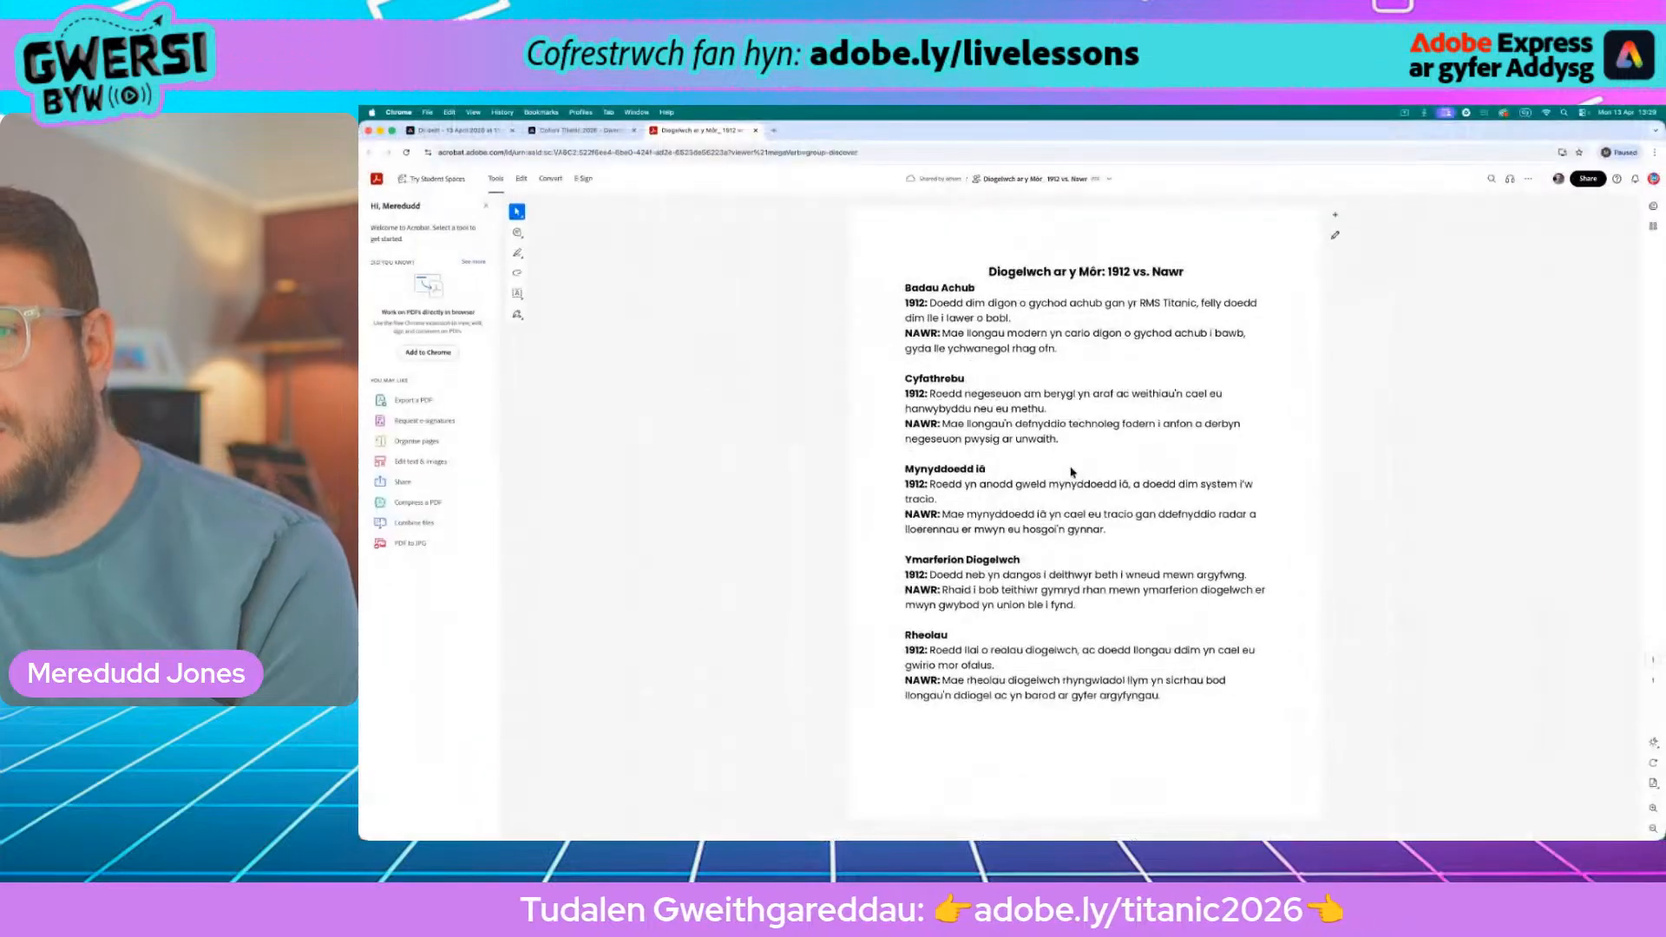
Step: Return to the Adobe Express poster and replace the placeholder text in the middle green-outlined box with the copied sentence
left_click(456, 130)
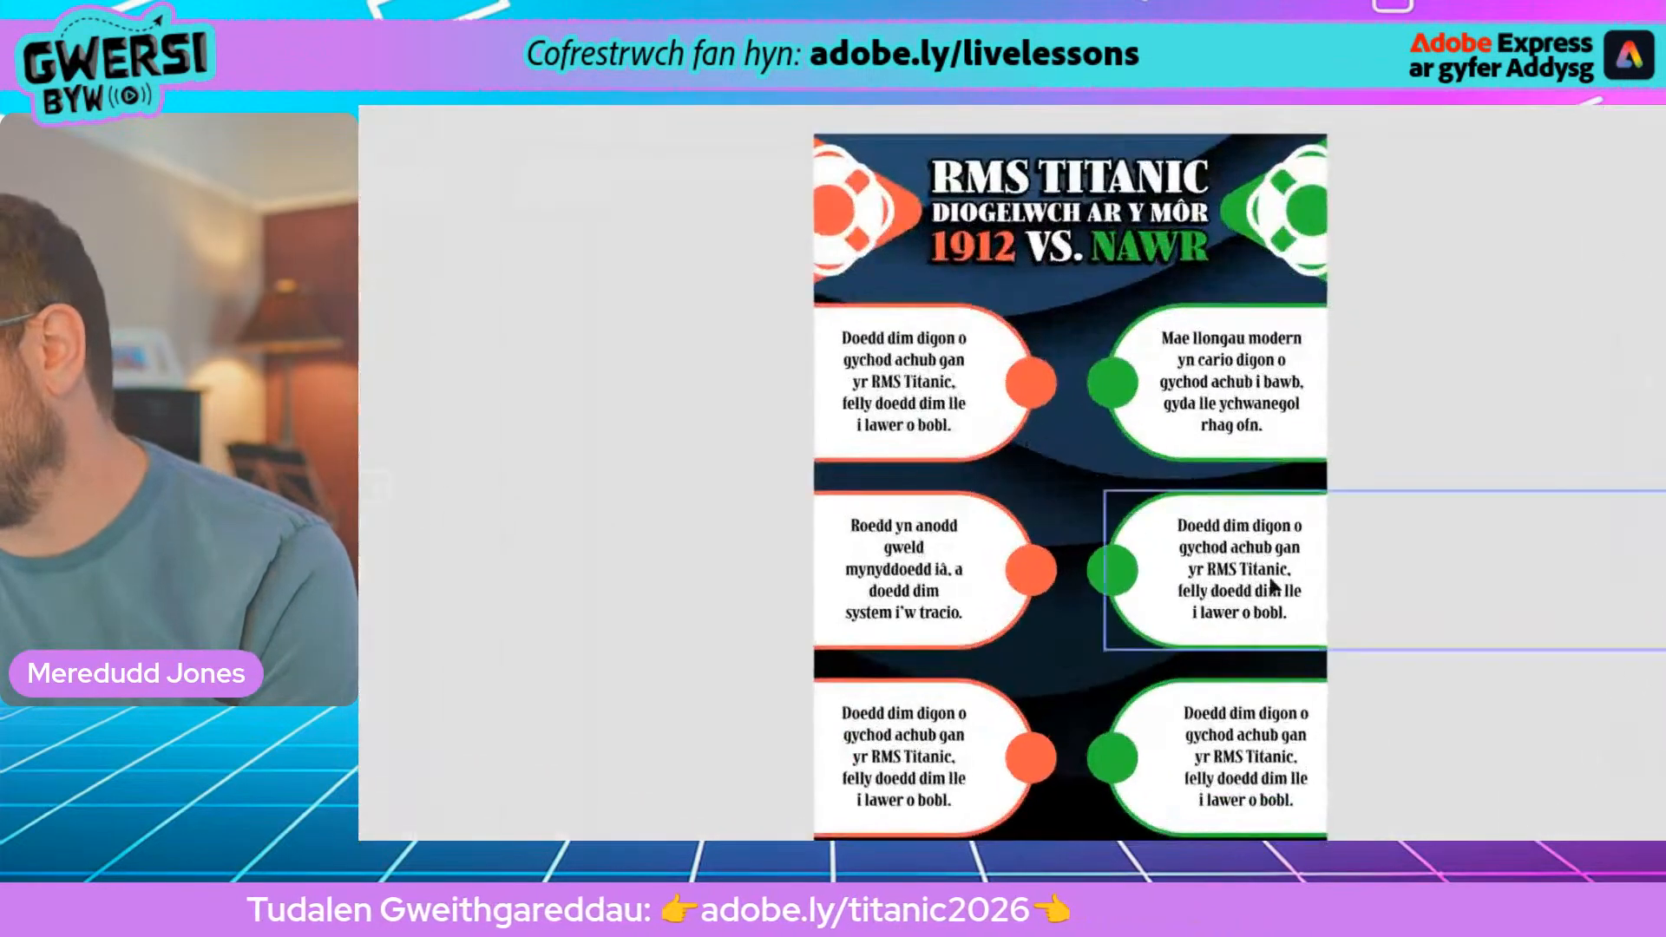
double_click(1270, 576)
key("super+a")
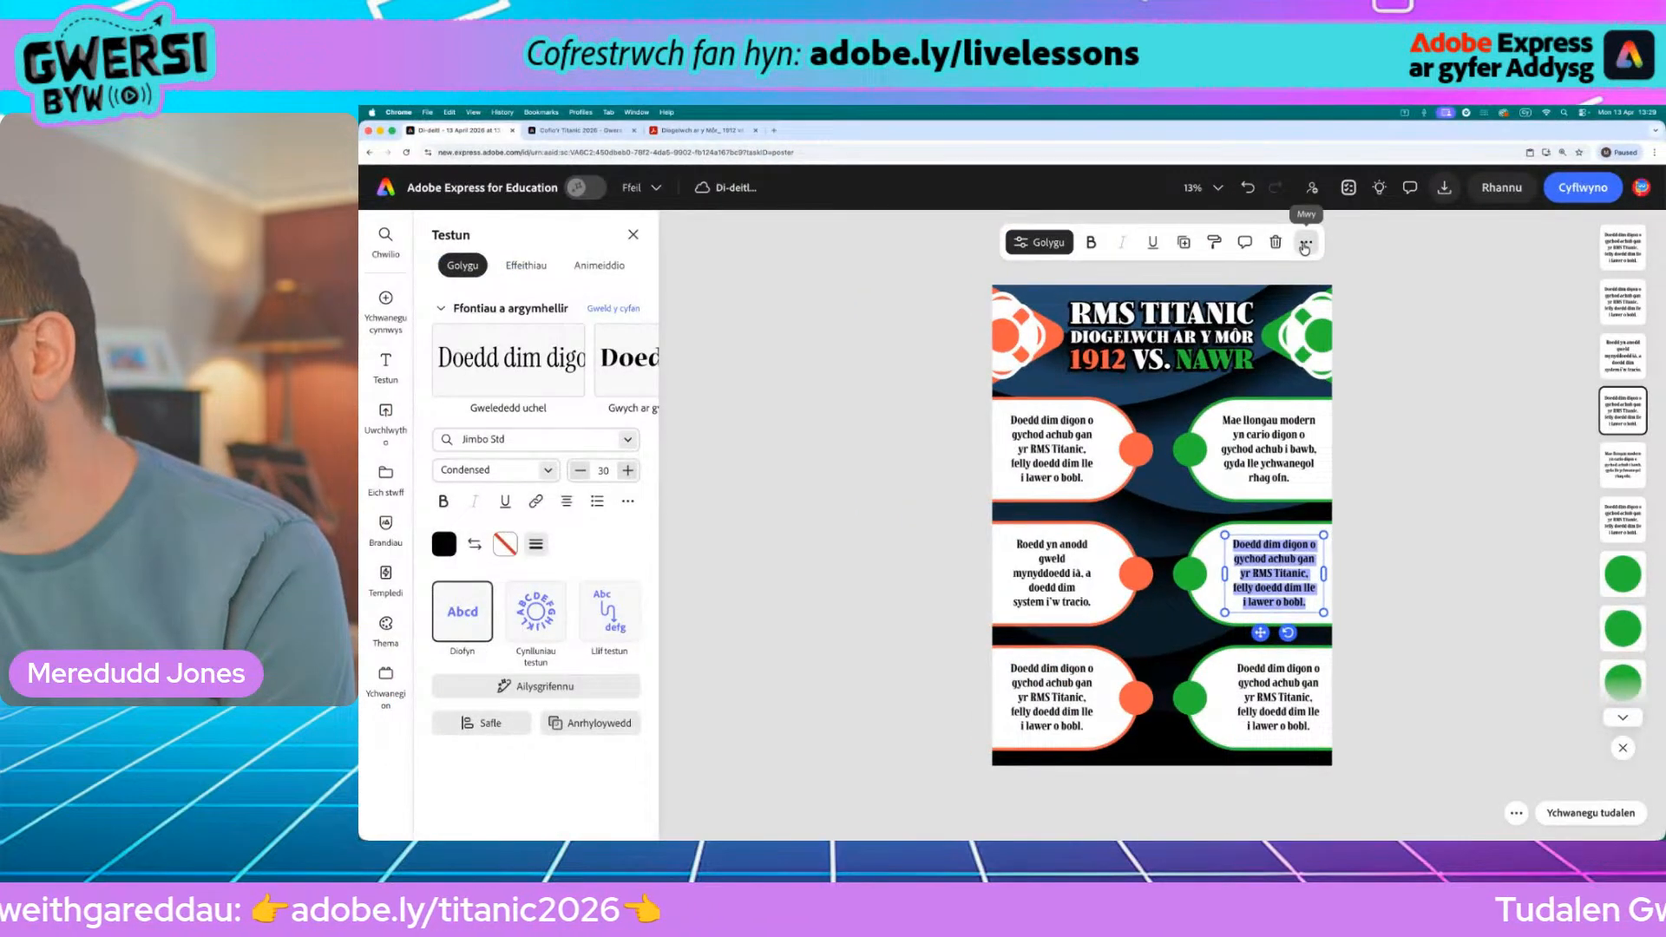
left_click(1306, 243)
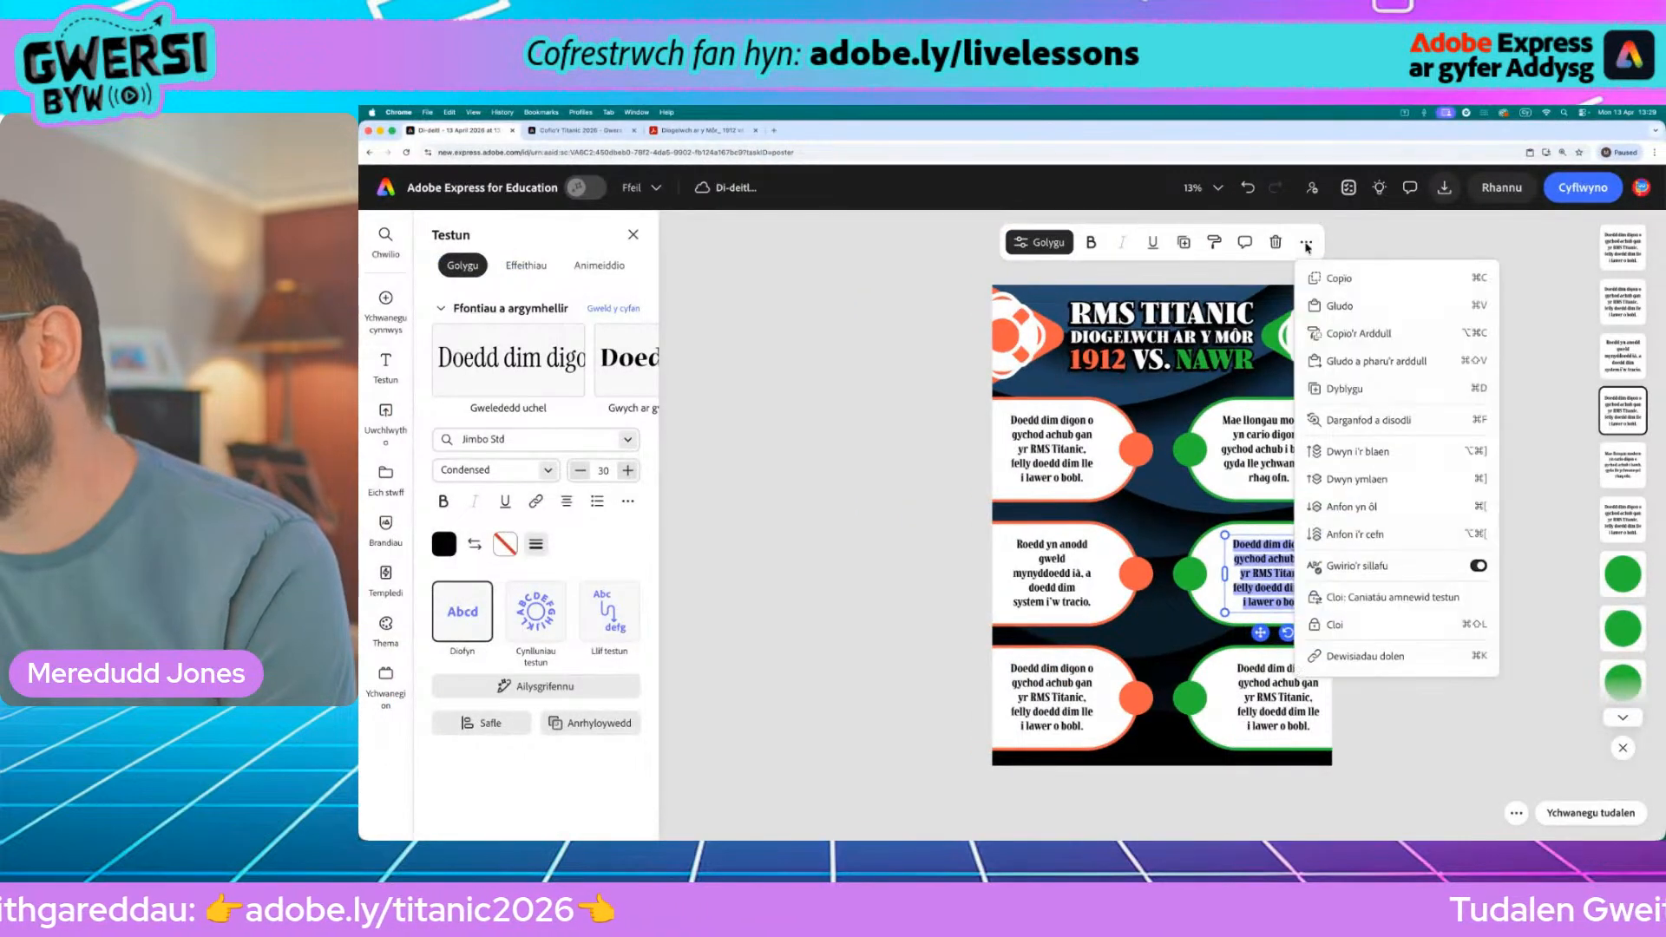
left_click(1353, 304)
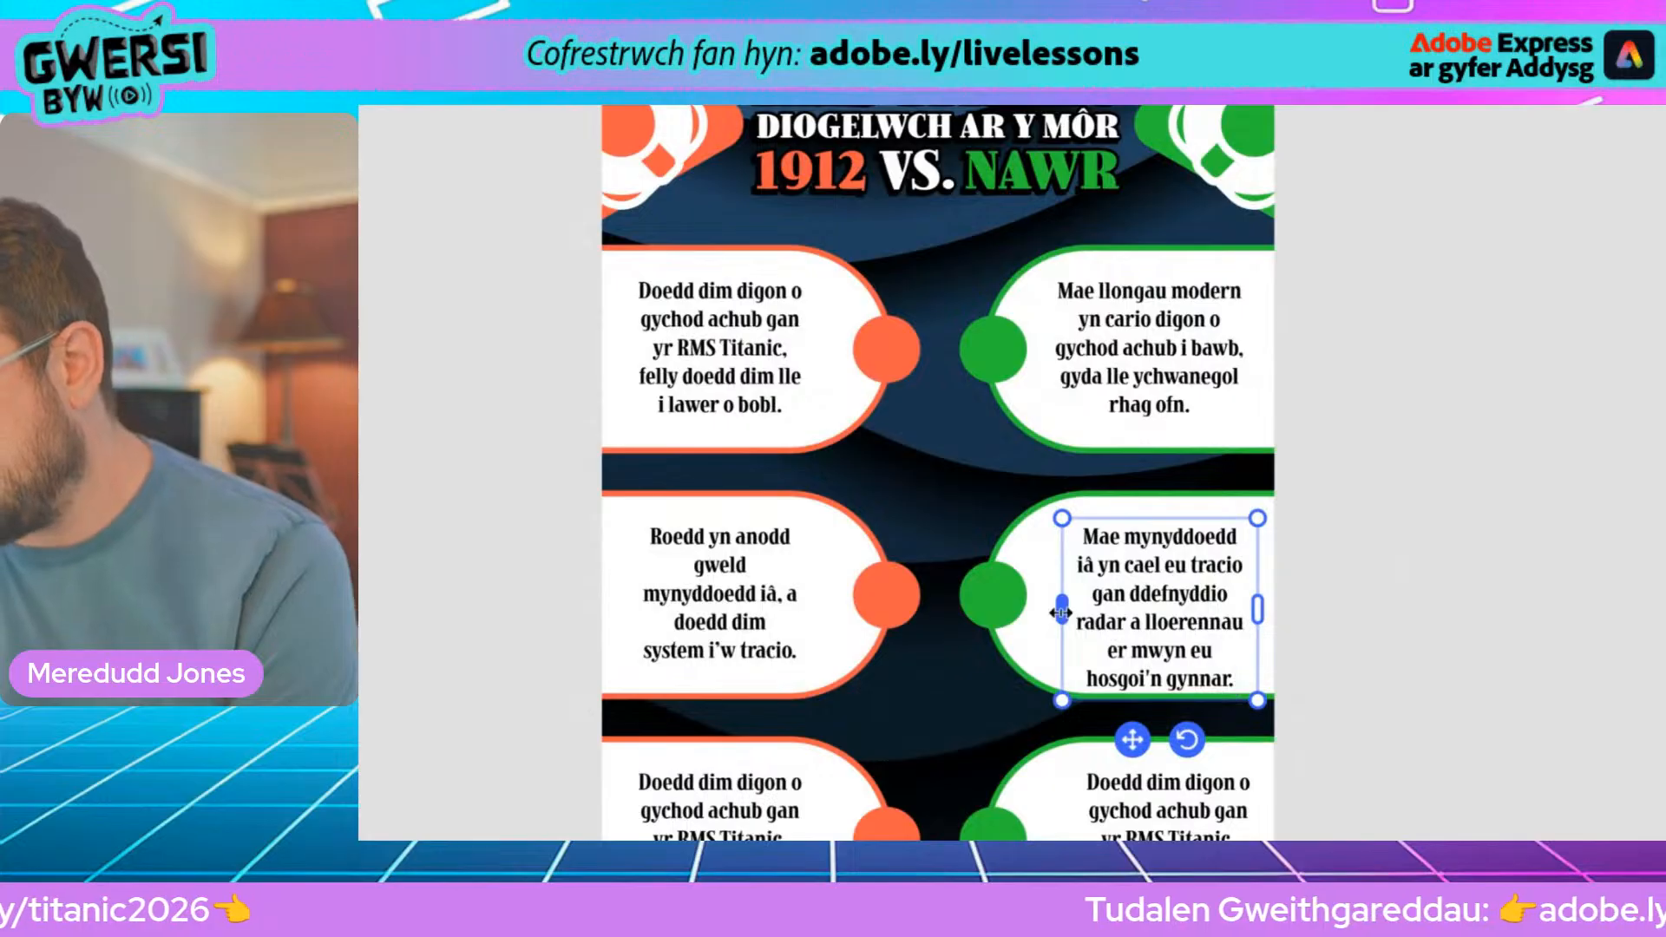
Step: Widen the middle NAWR text box so its text wraps onto five lines, shift it slightly right and deselect it
left_click_drag(1061, 612, 1042, 612)
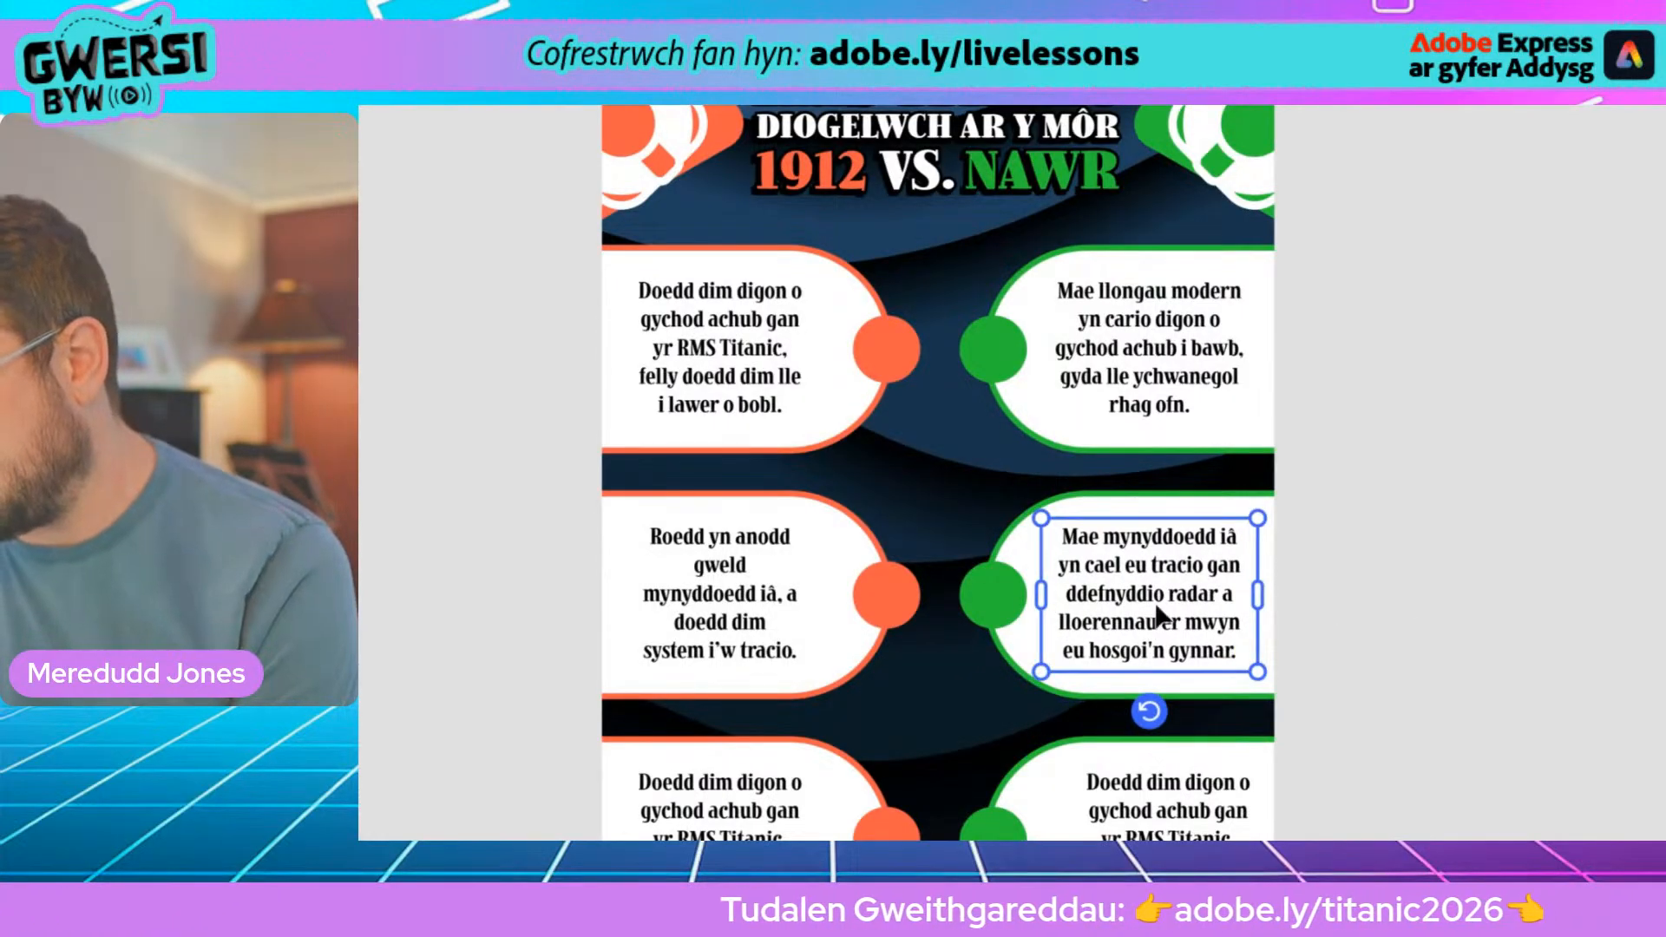
left_click_drag(1158, 617, 1167, 597)
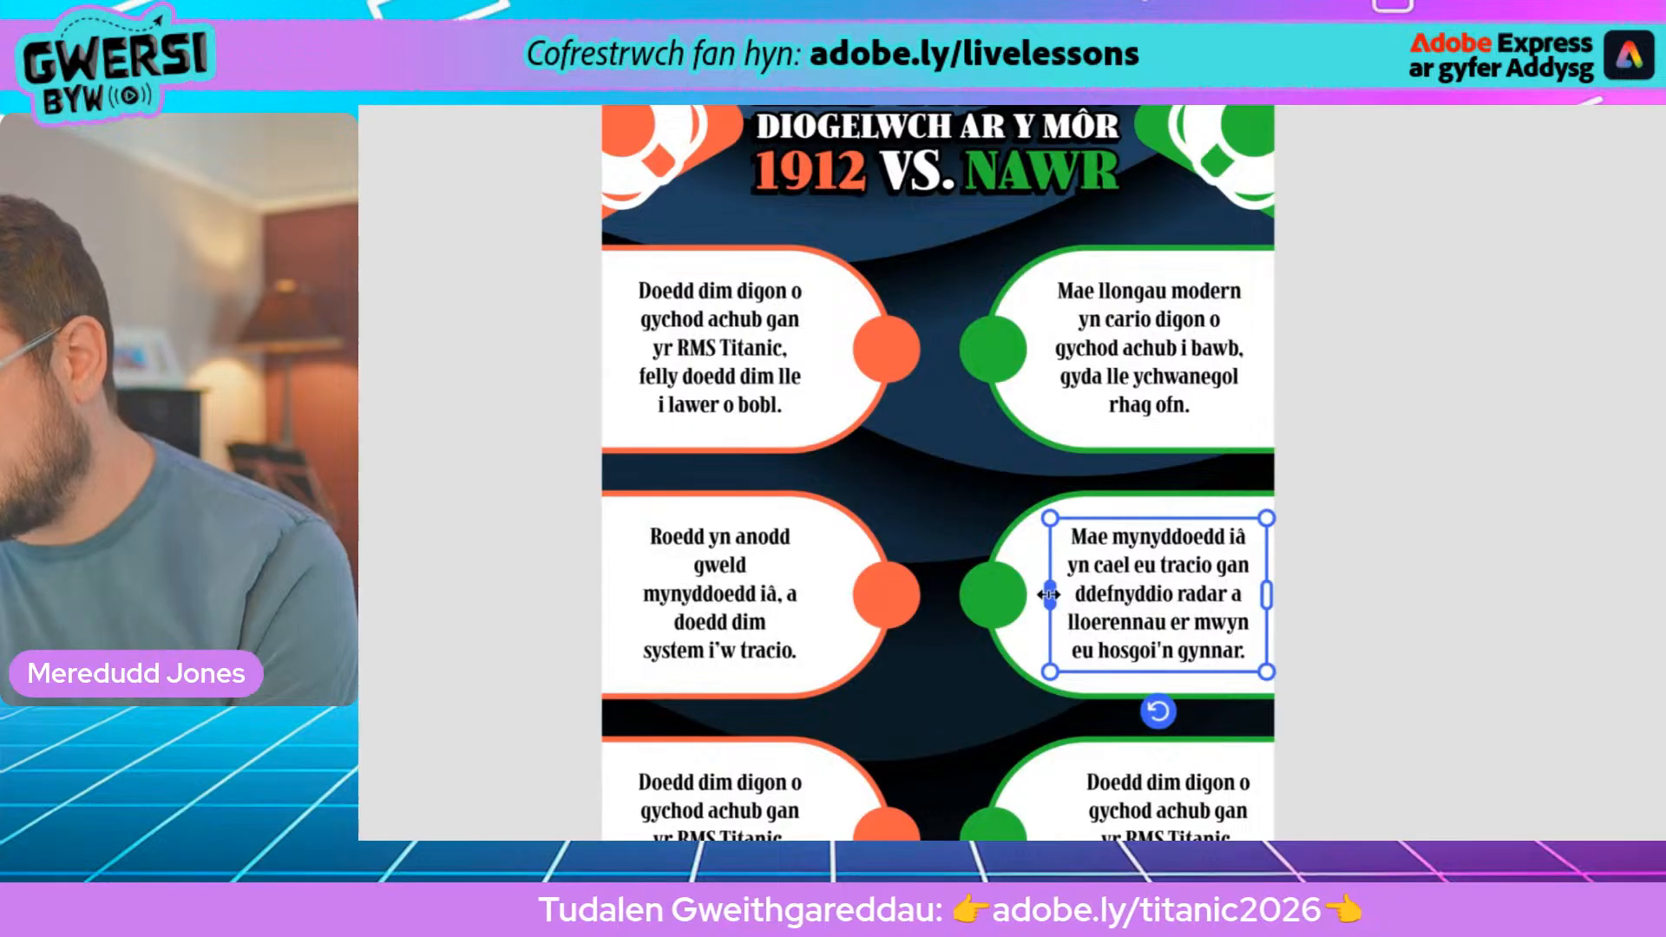
left_click(1448, 636)
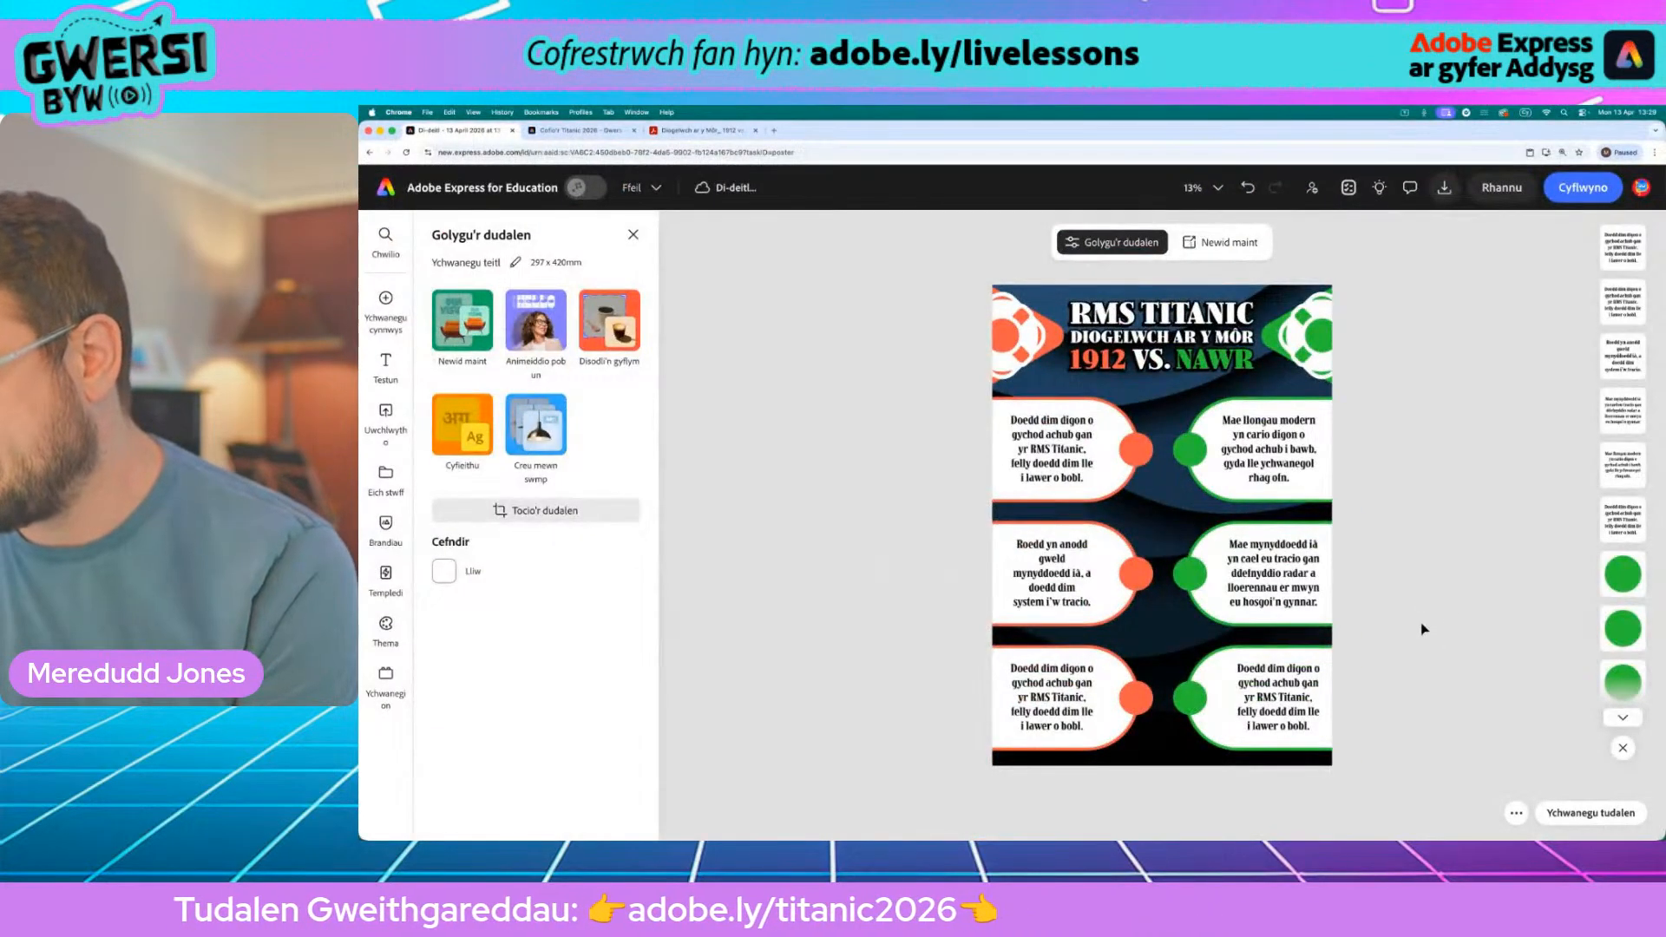
Step: Switch to the Acrobat PDF and copy the 1912 sentence under "Rheolau"
left_click(698, 130)
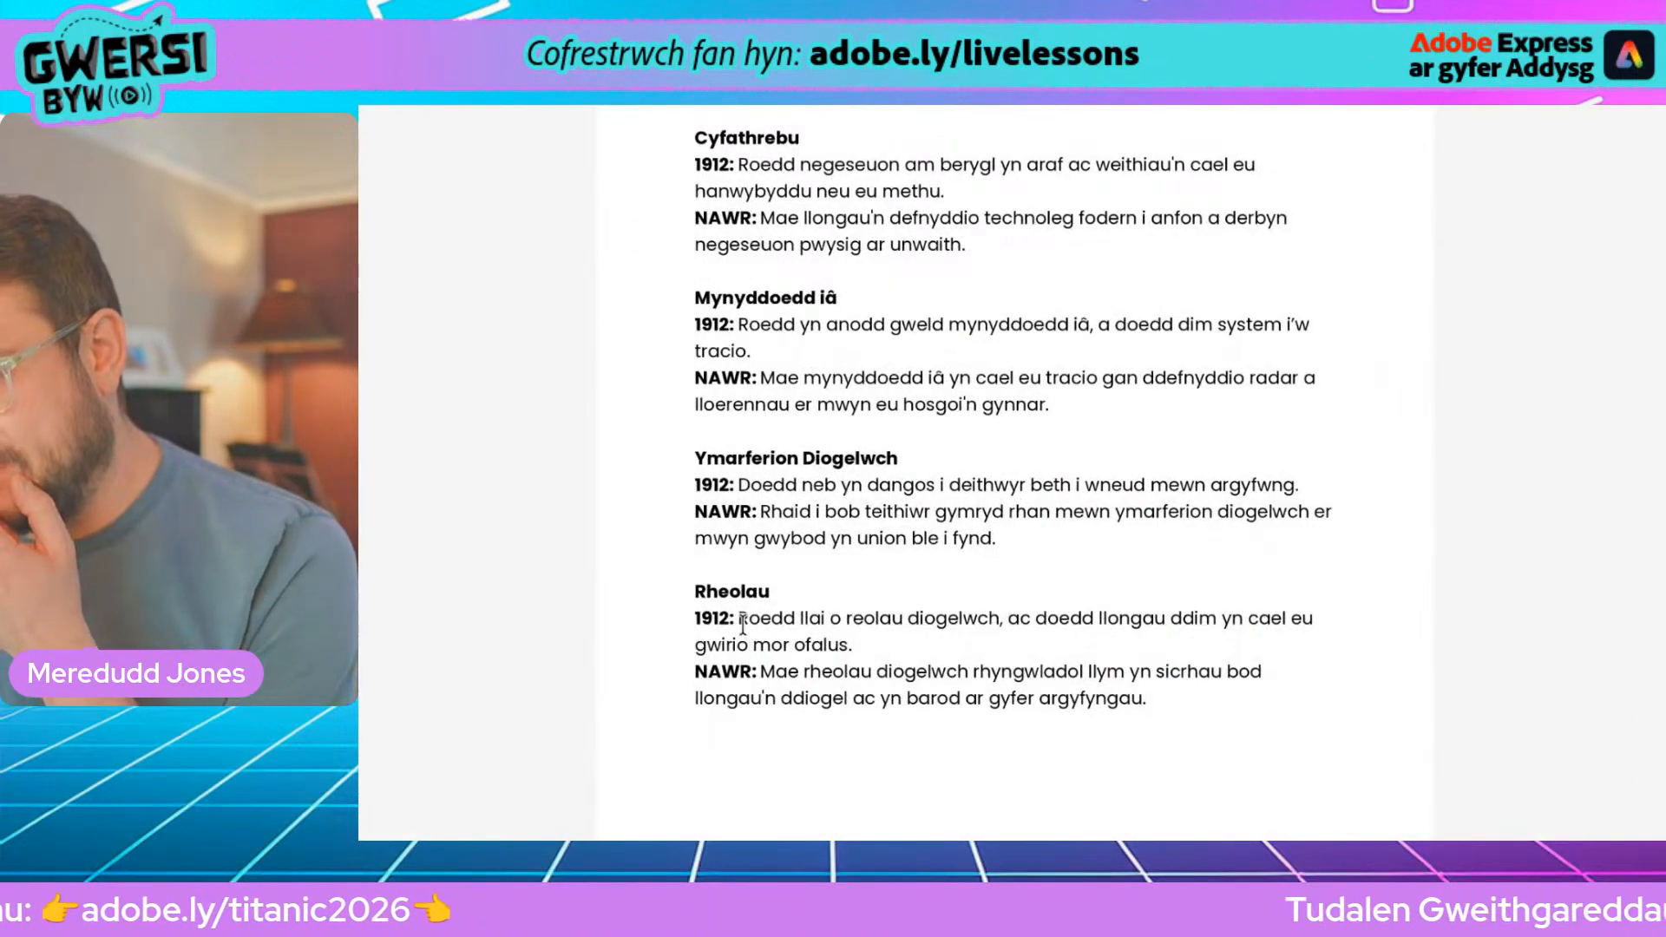
double_click(786, 620)
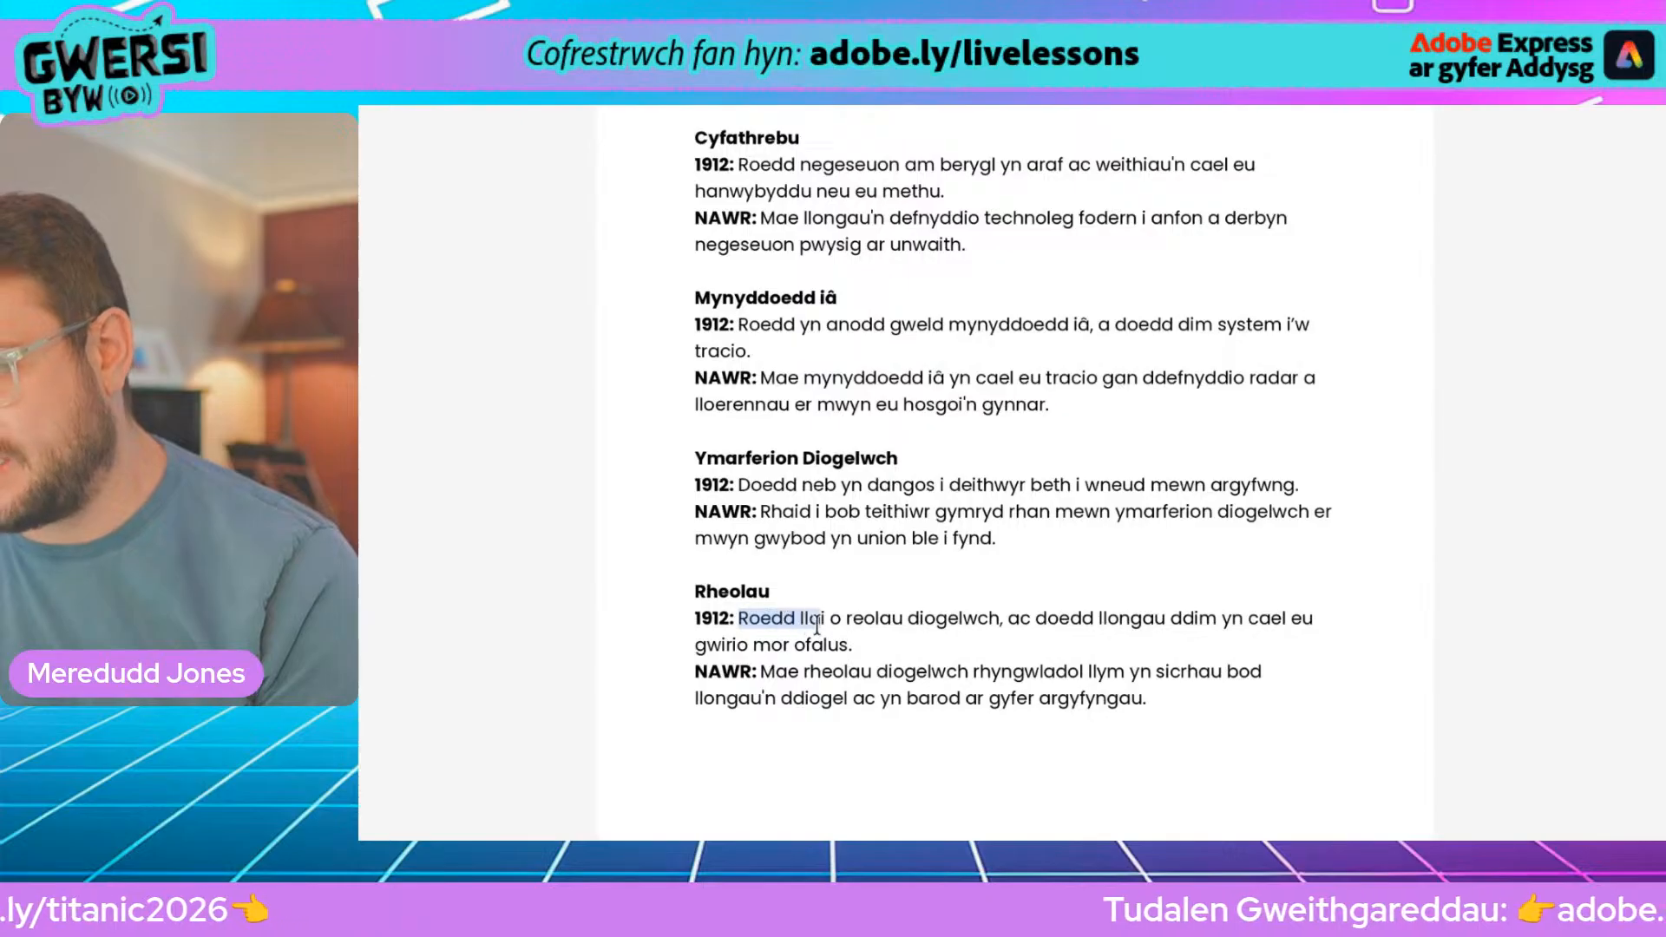
left_click_drag(816, 623, 855, 644)
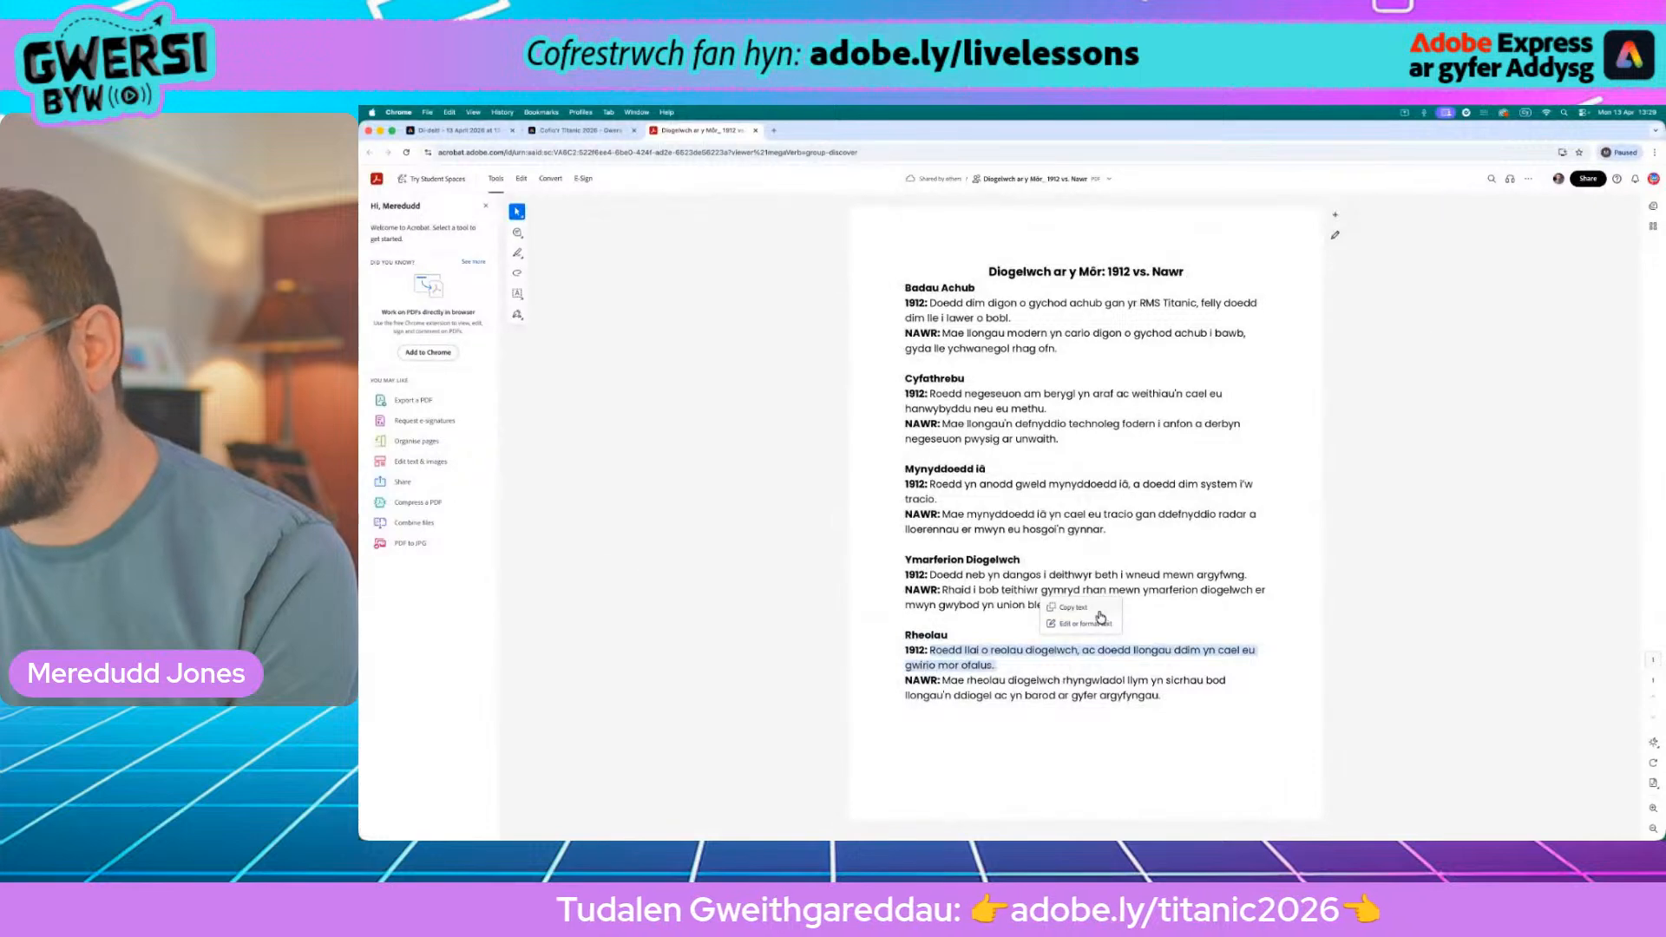
left_click(1099, 610)
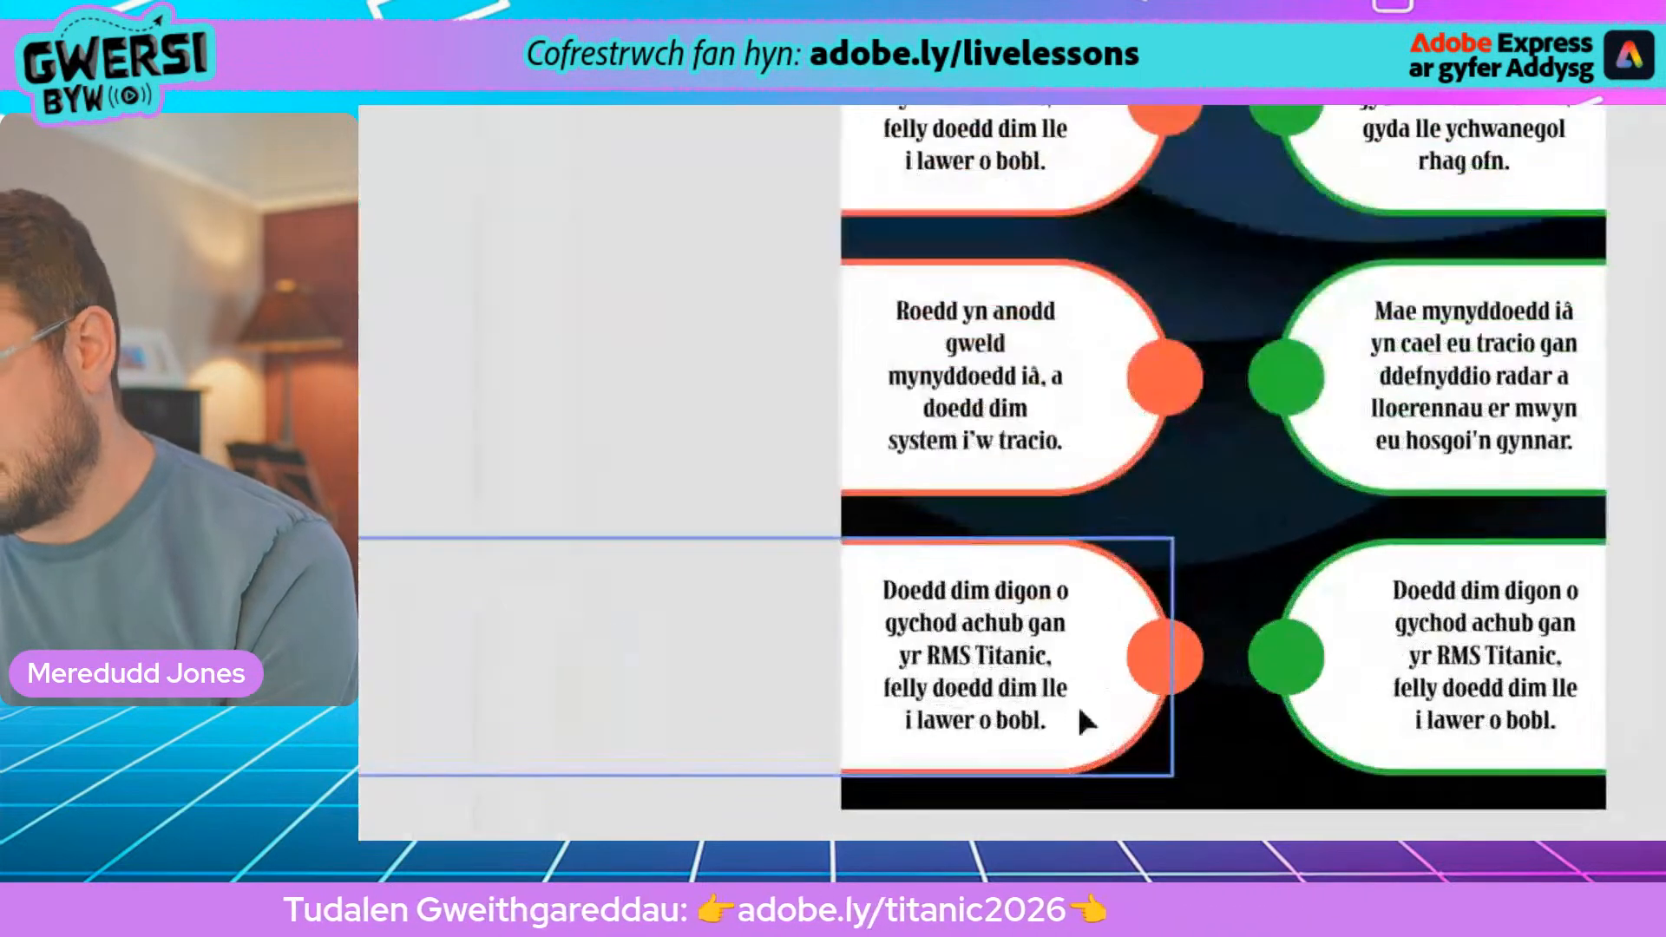
Step: In the Adobe Express poster, replace all placeholder text in the lowest orange-outlined box with the copied 1912 rules sentence
double_click(1007, 669)
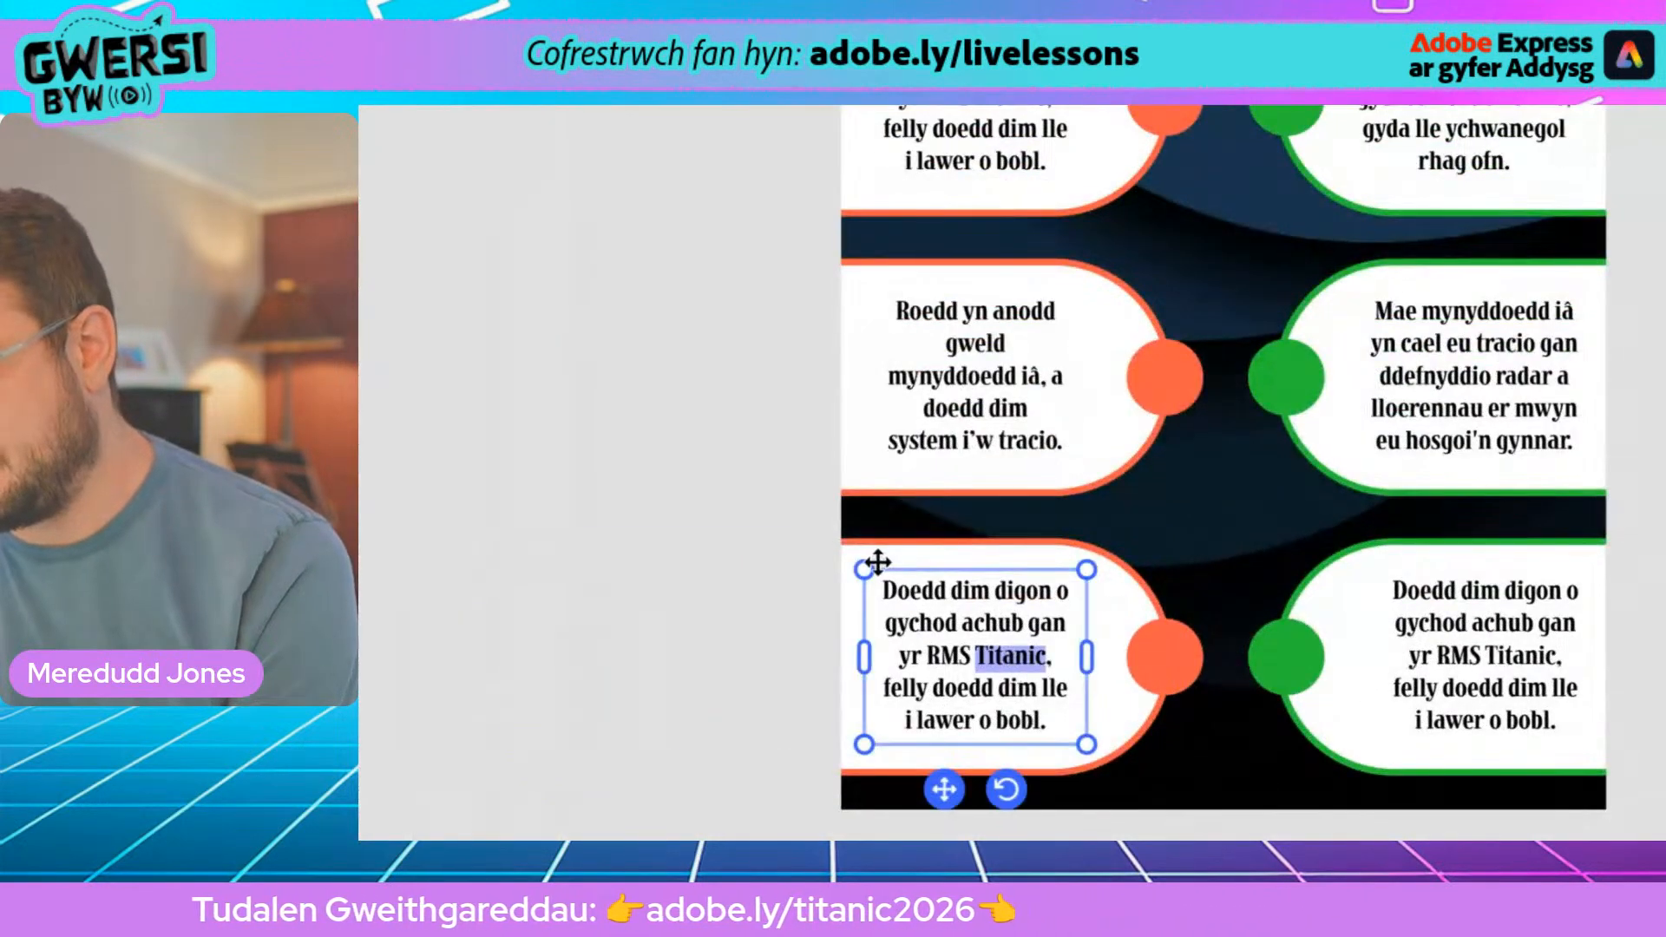
left_click_drag(882, 588, 1047, 720)
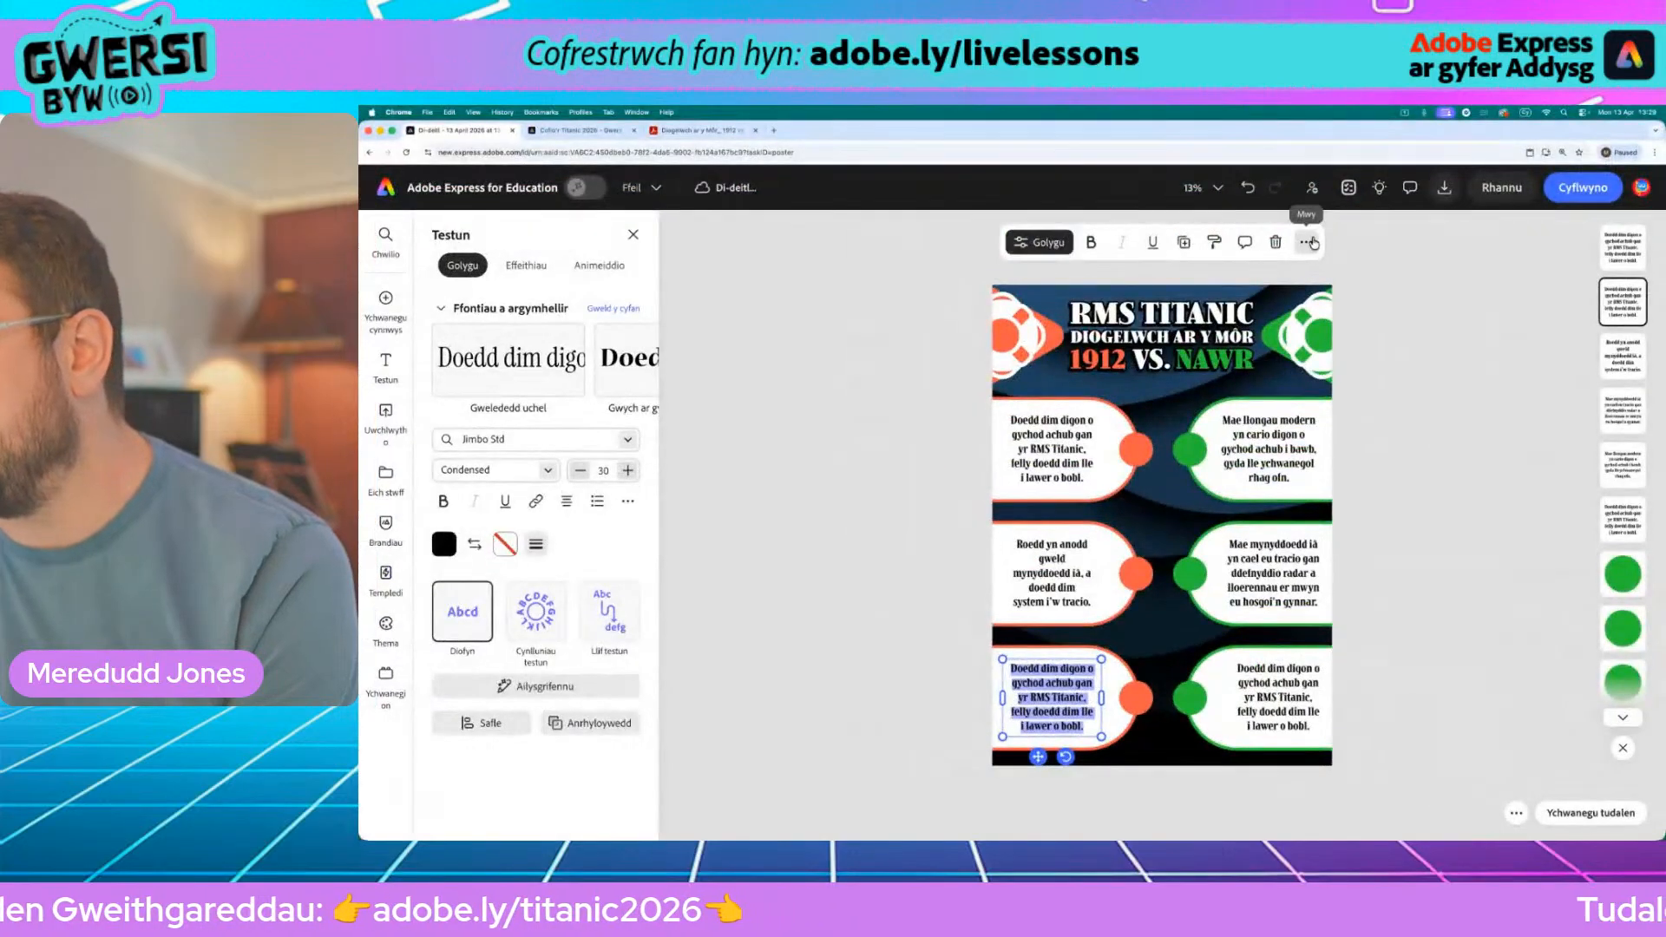
left_click(1306, 242)
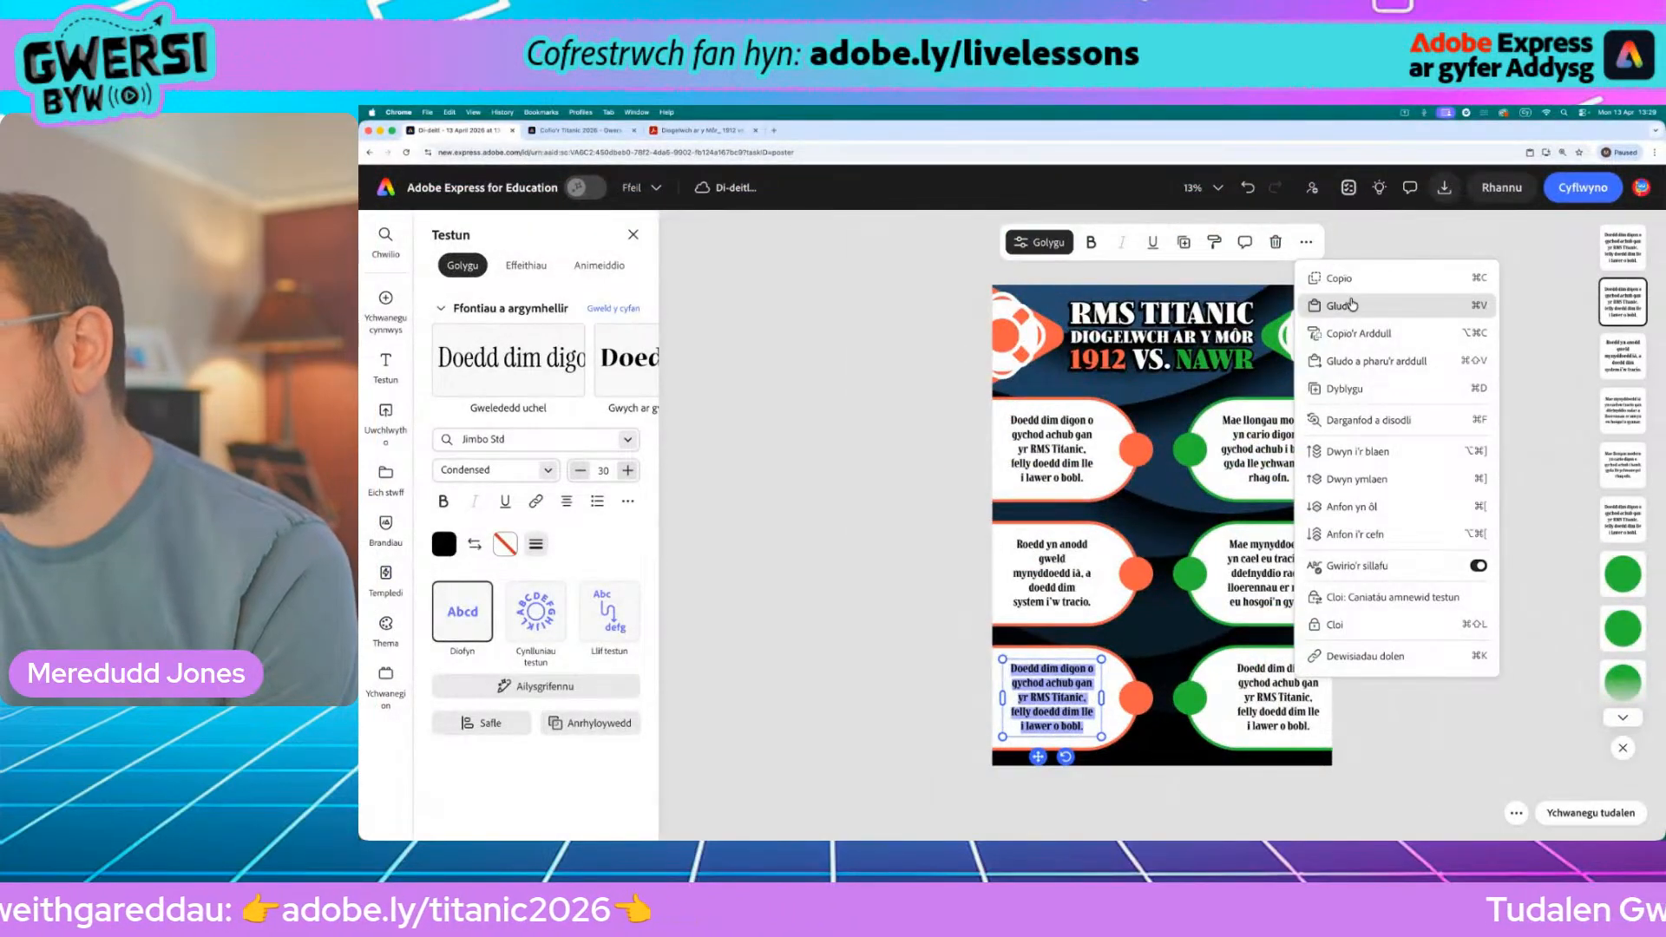
left_click(1348, 298)
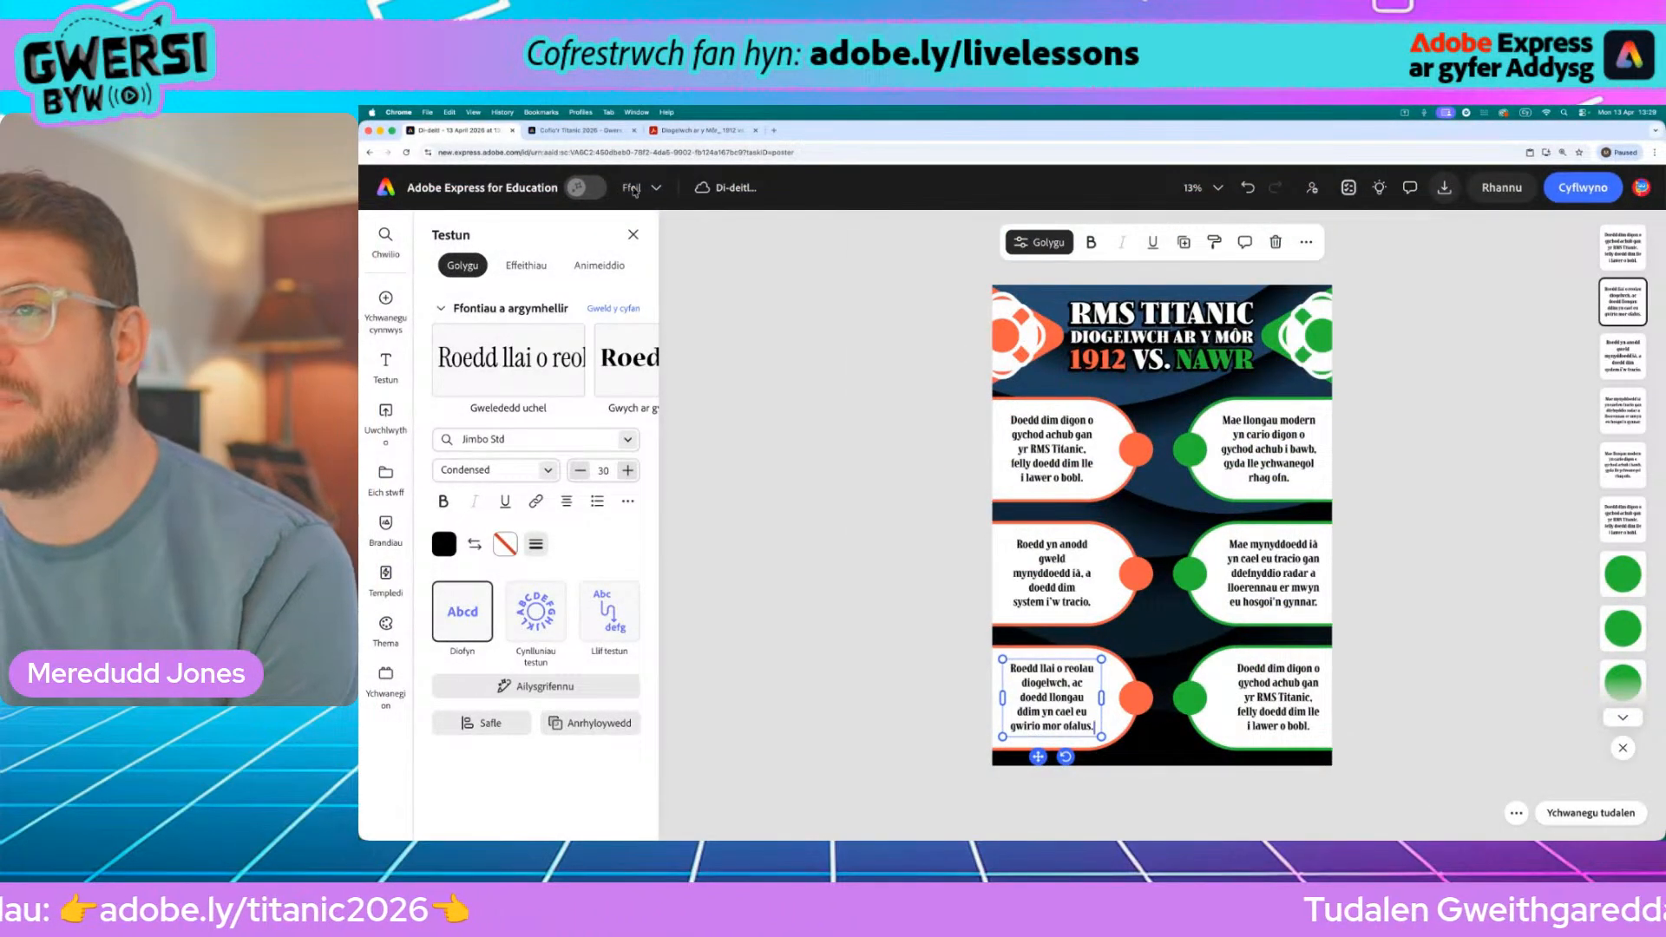
Step: Switch to the Acrobat PDF and copy the NAWR sentence under "Rheolau"
left_click(698, 131)
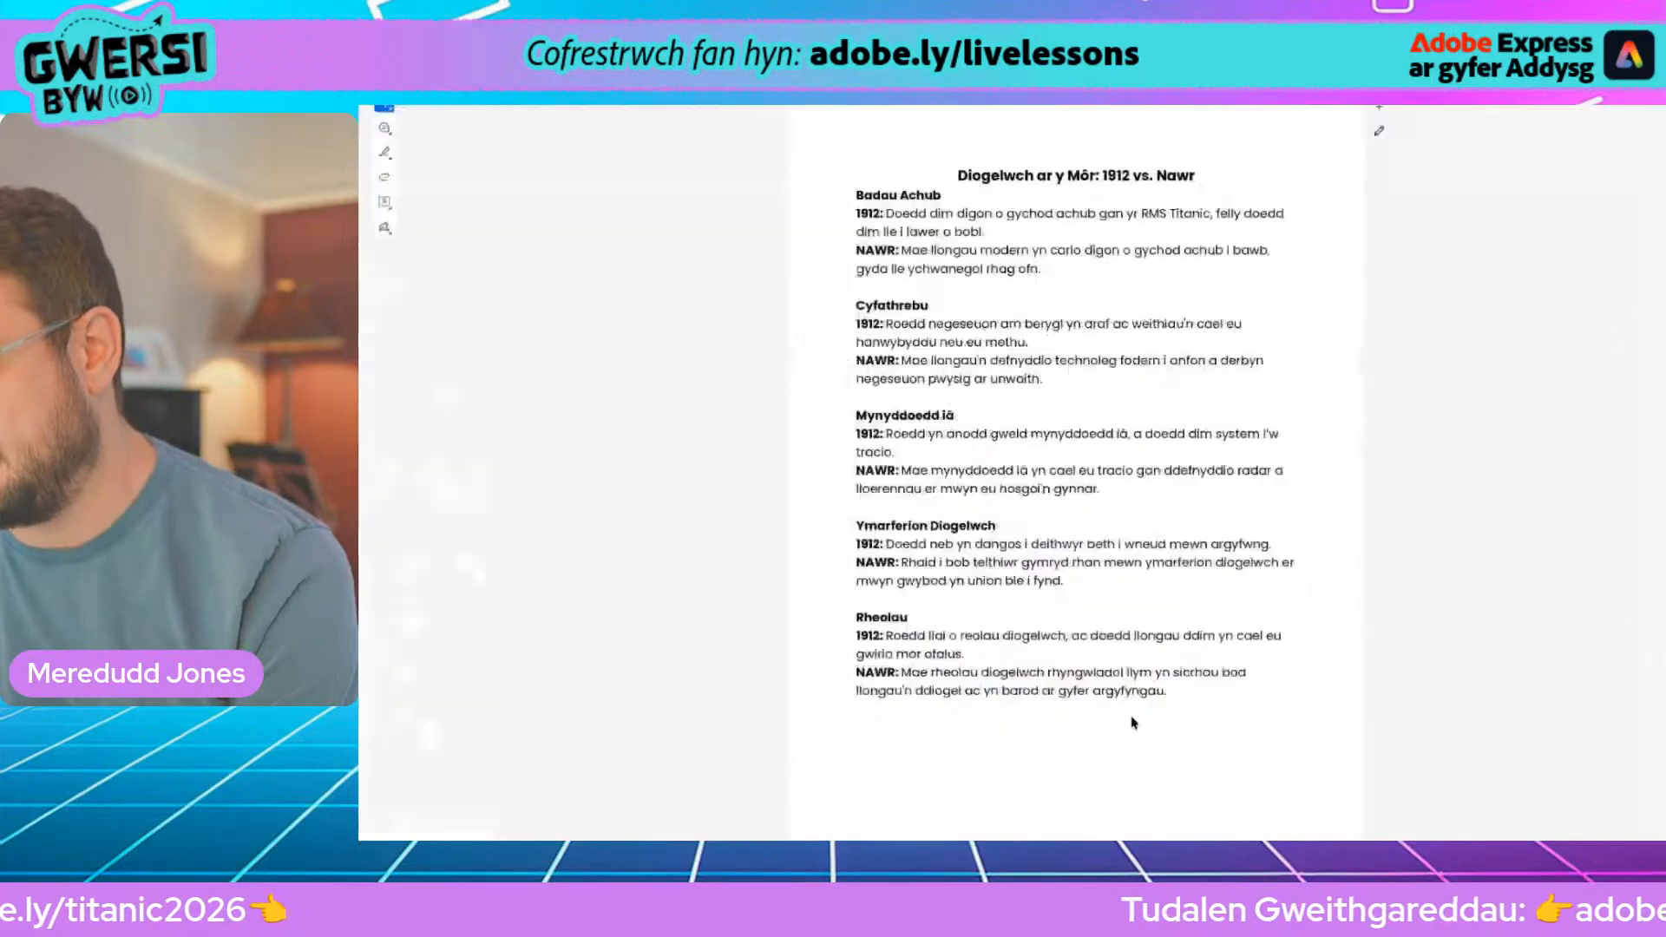
left_click_drag(810, 654, 1190, 682)
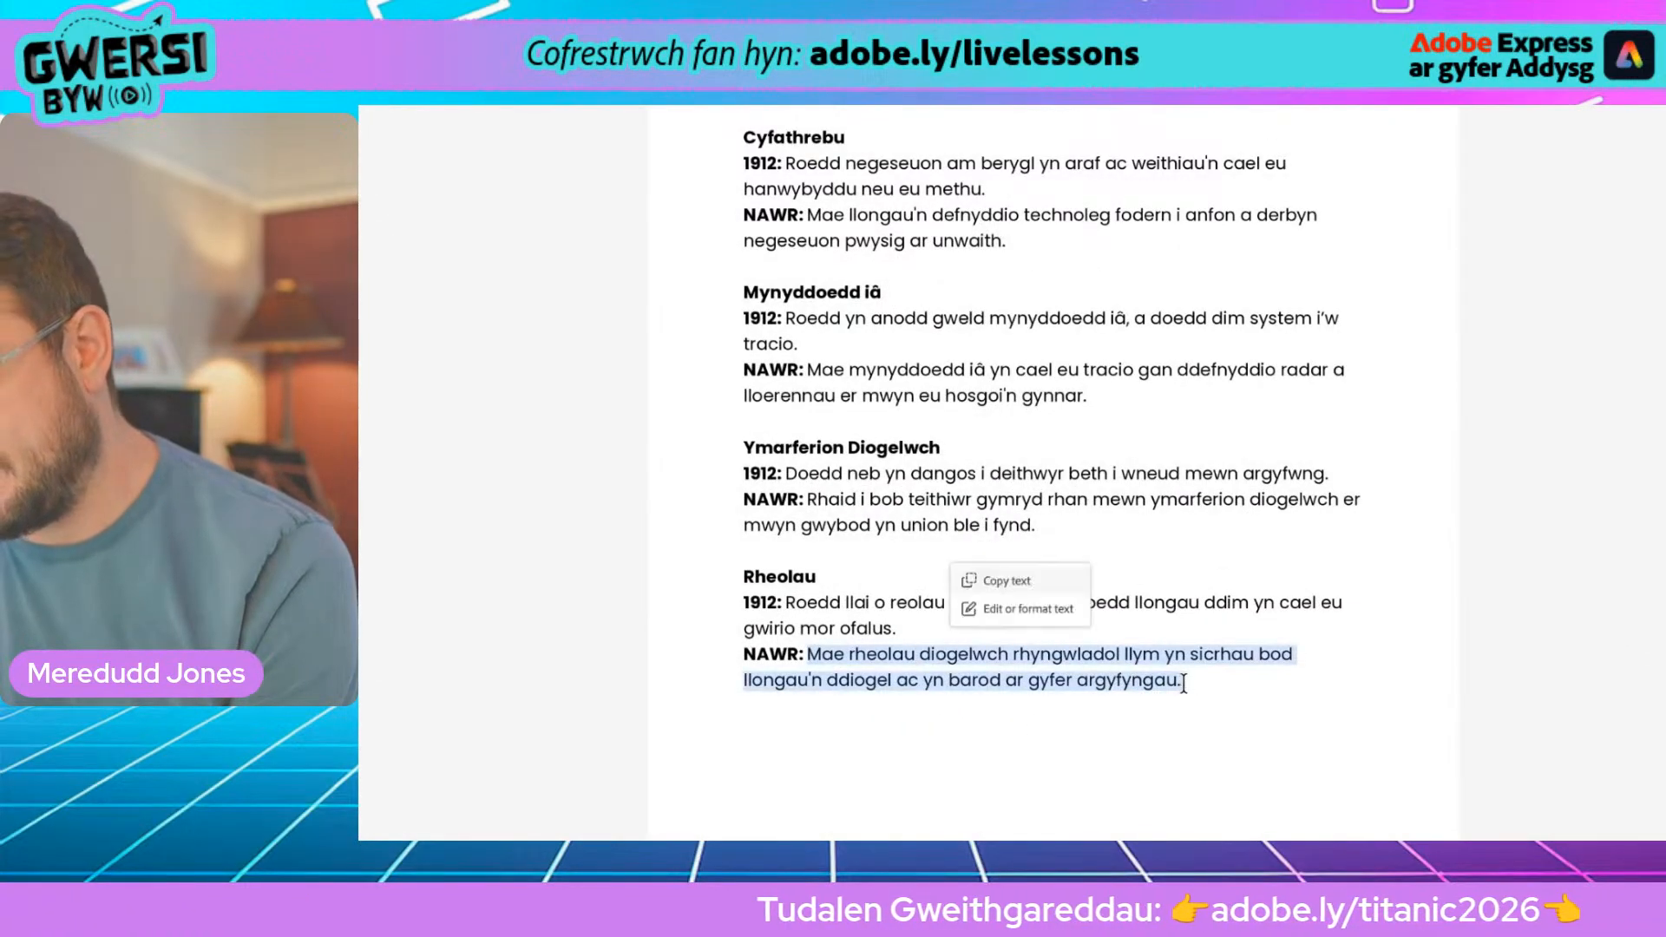
left_click(1042, 581)
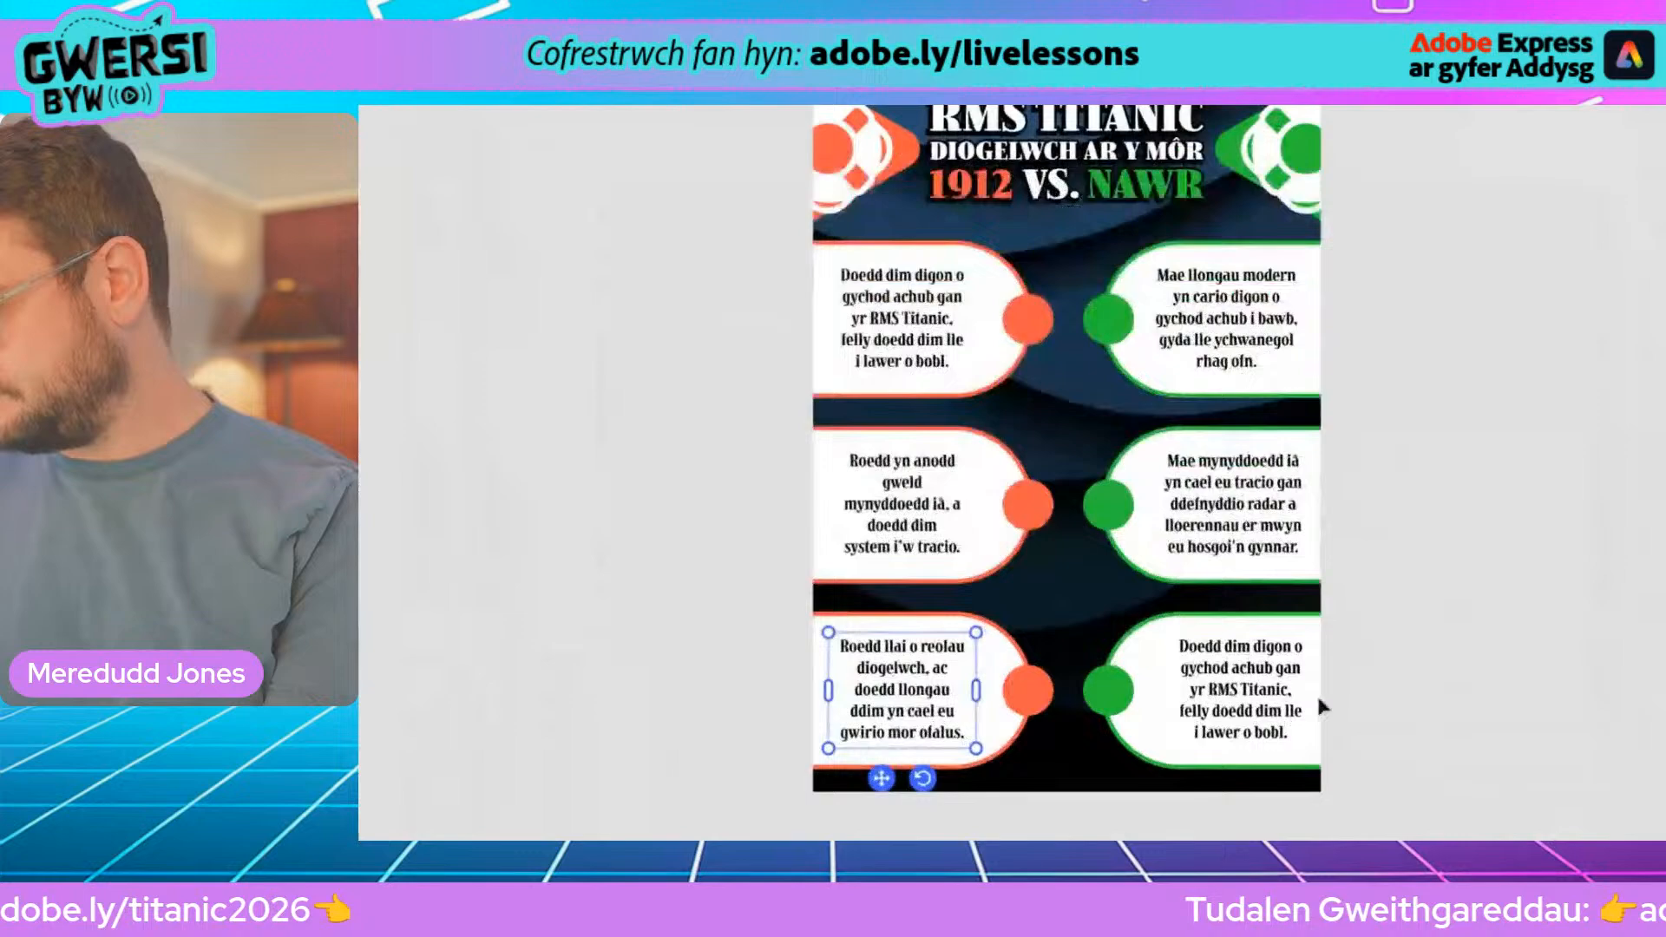
Step: In the Adobe Express poster, replace all placeholder text in the lowest green-outlined box with the copied NAWR rules sentence
double_click(1318, 709)
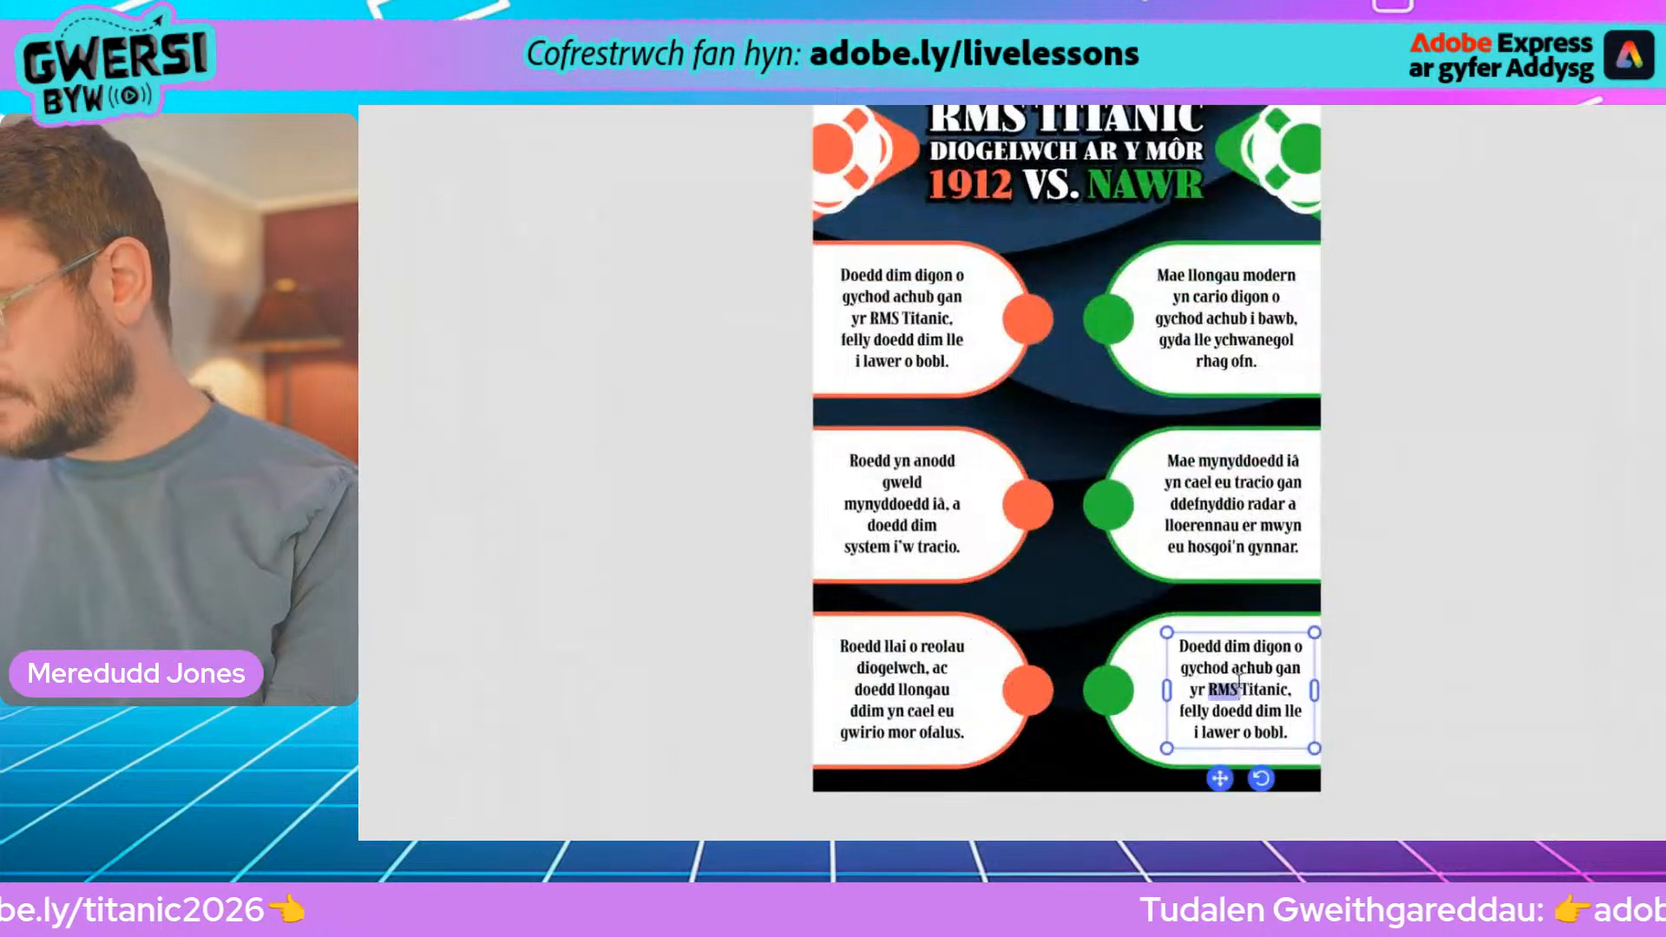
key("ctrl+a")
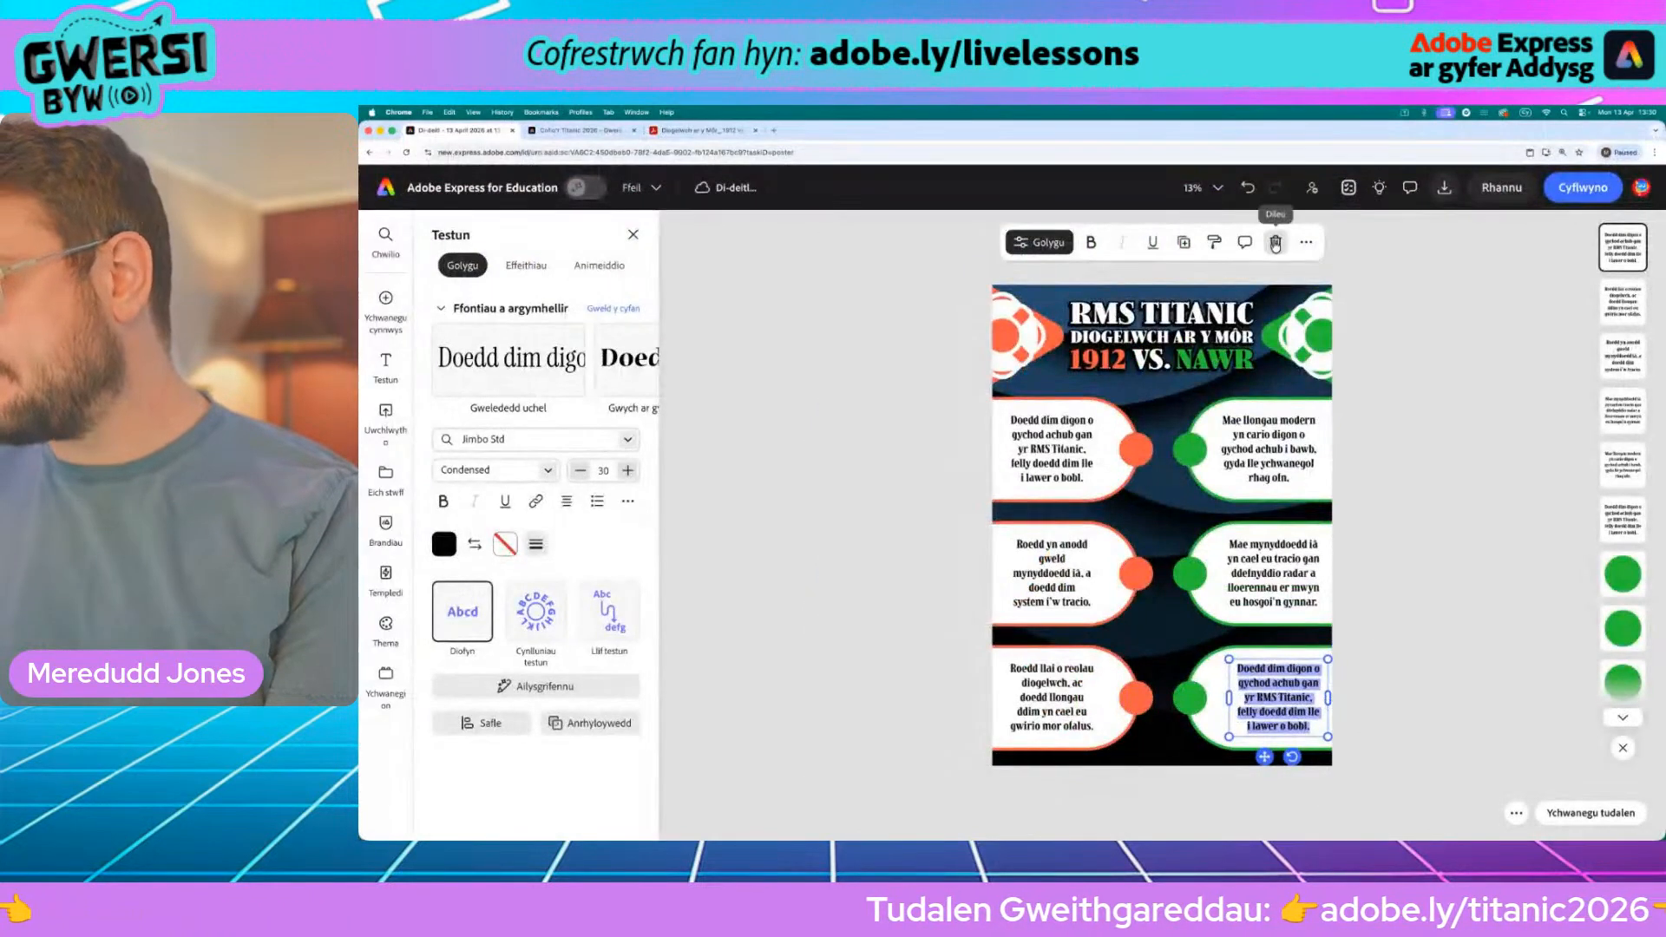
left_click(1283, 10)
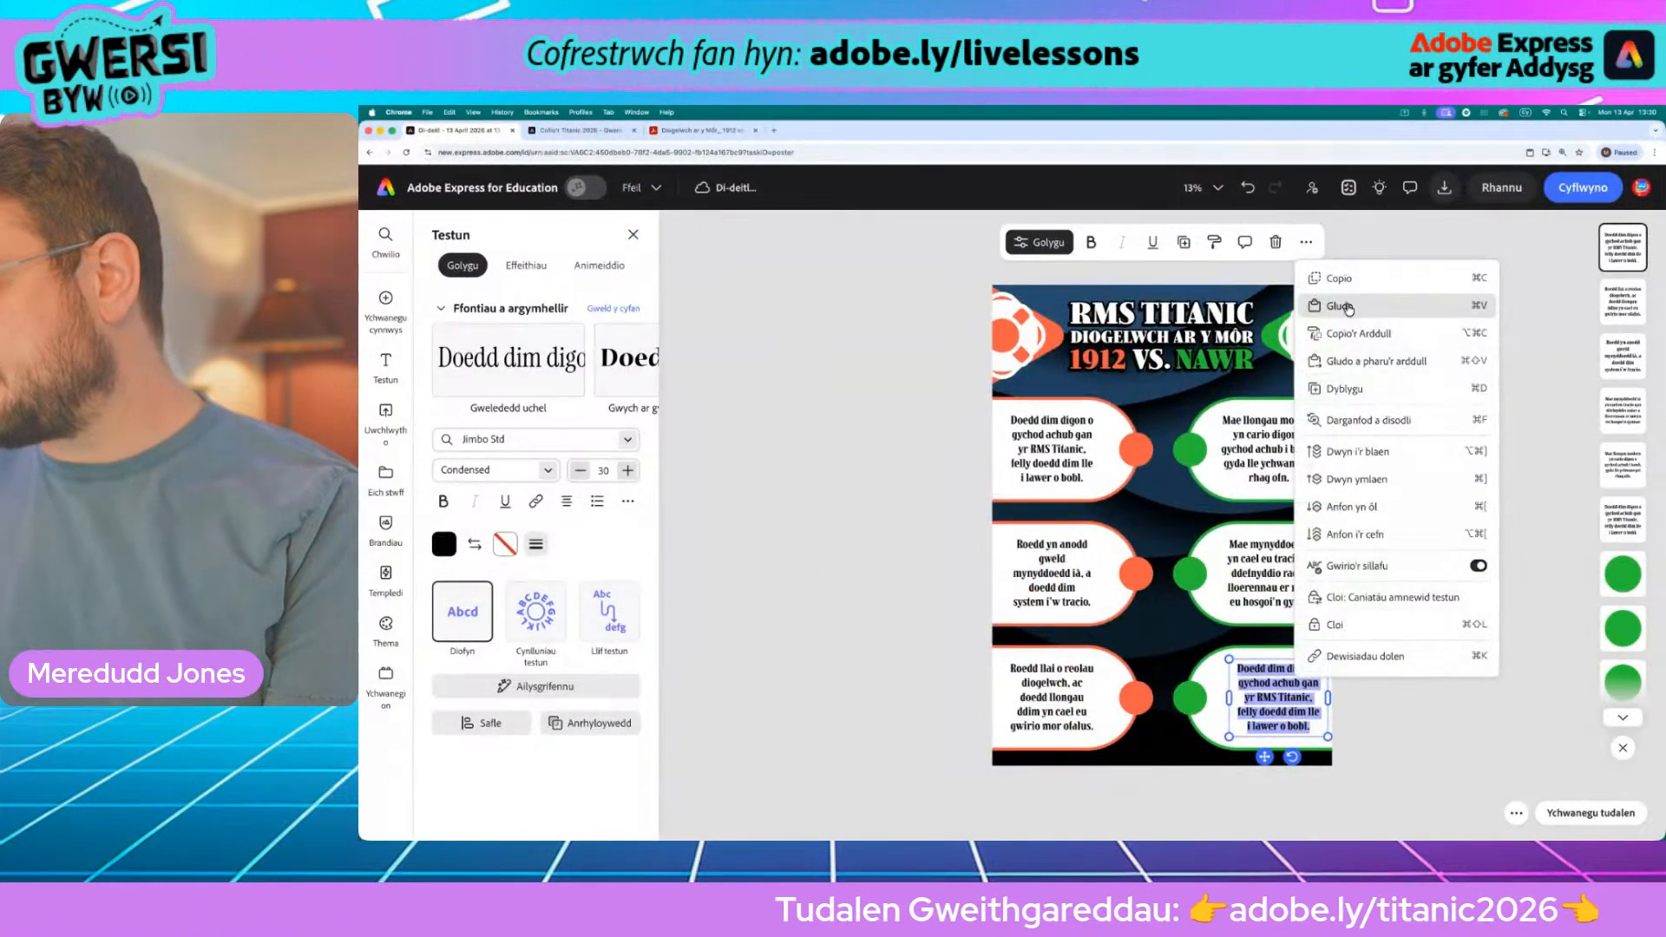
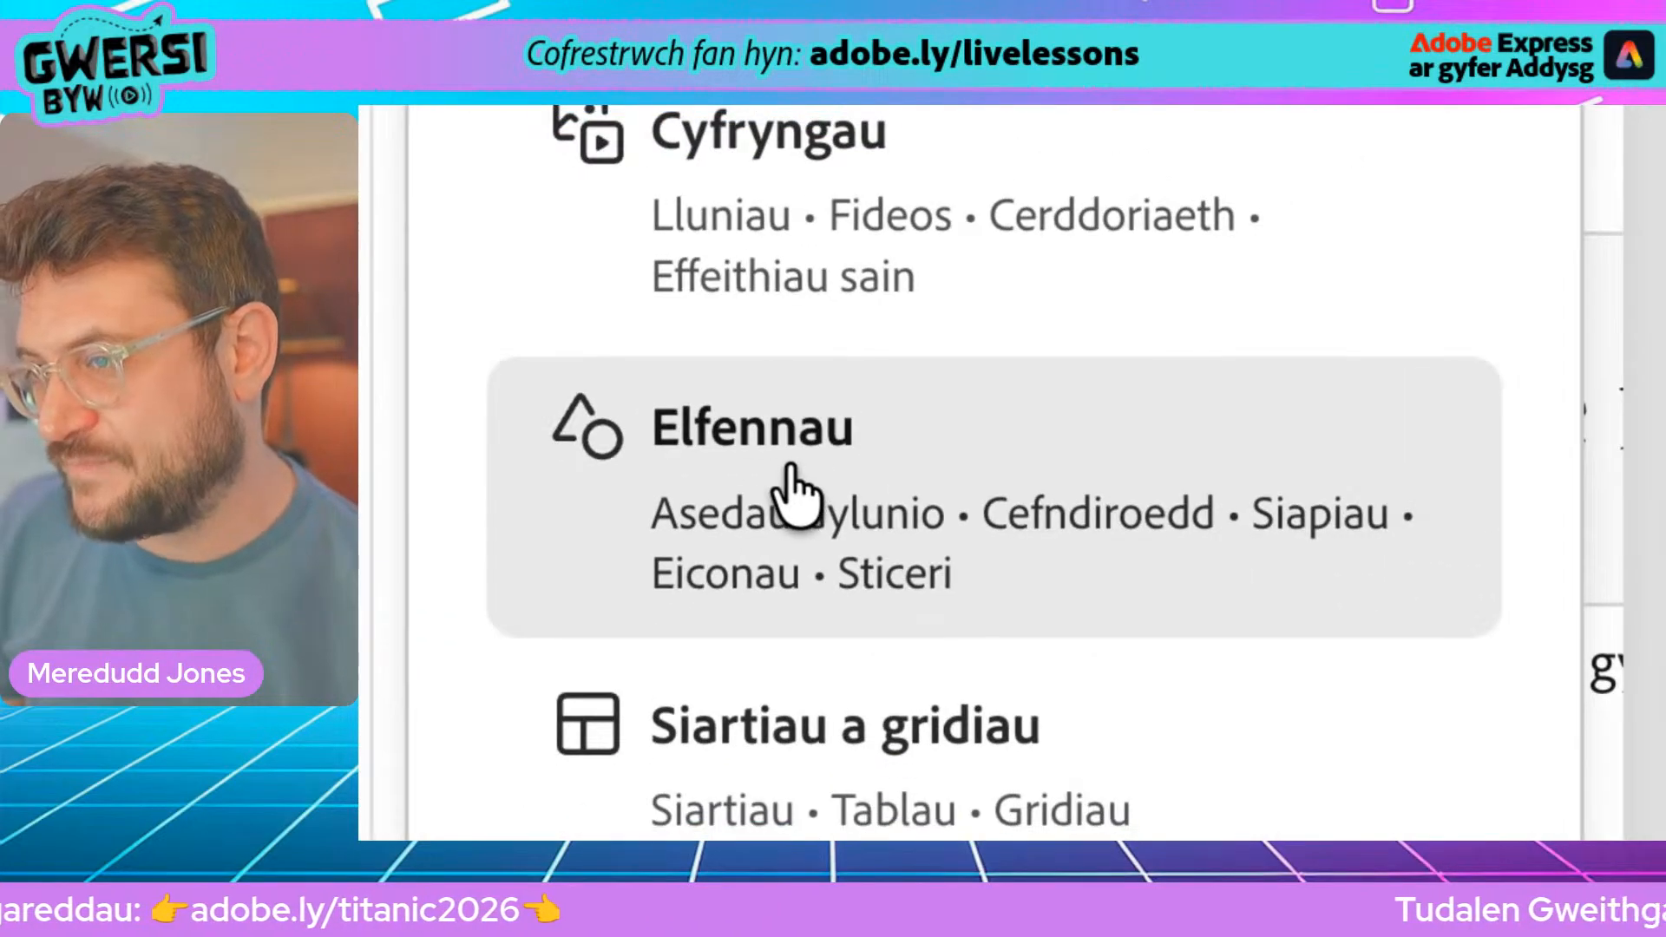
Step: Search the design assets (Asedau dylunio) among the elements for "row boat"
left_click(791, 485)
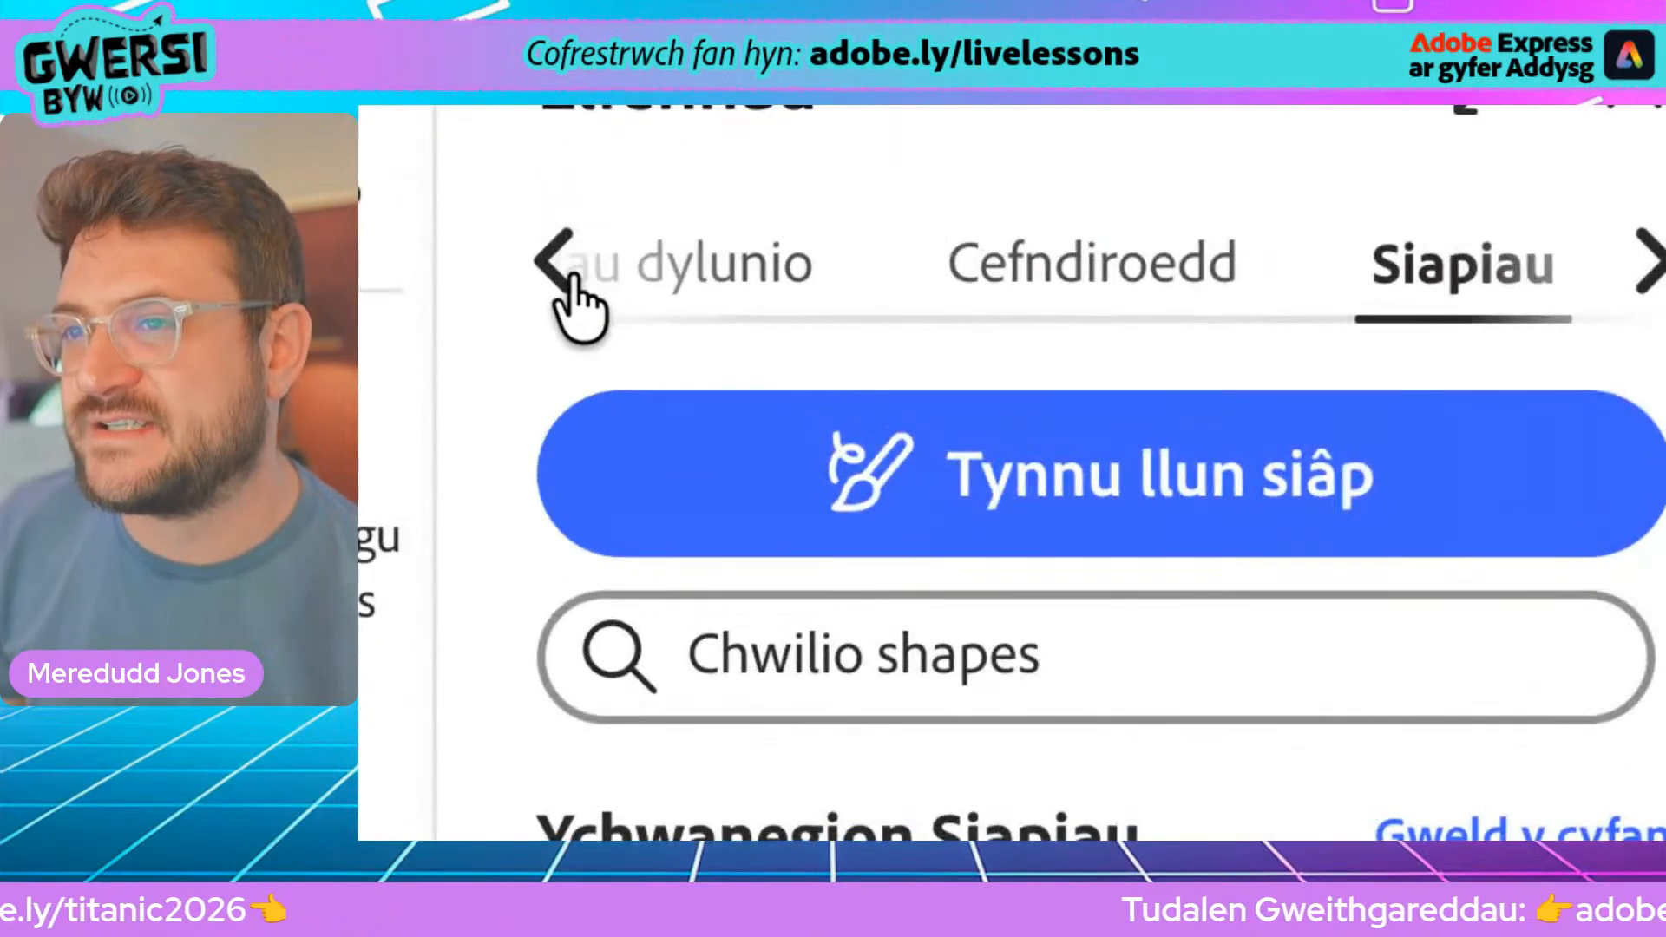
left_click(552, 208)
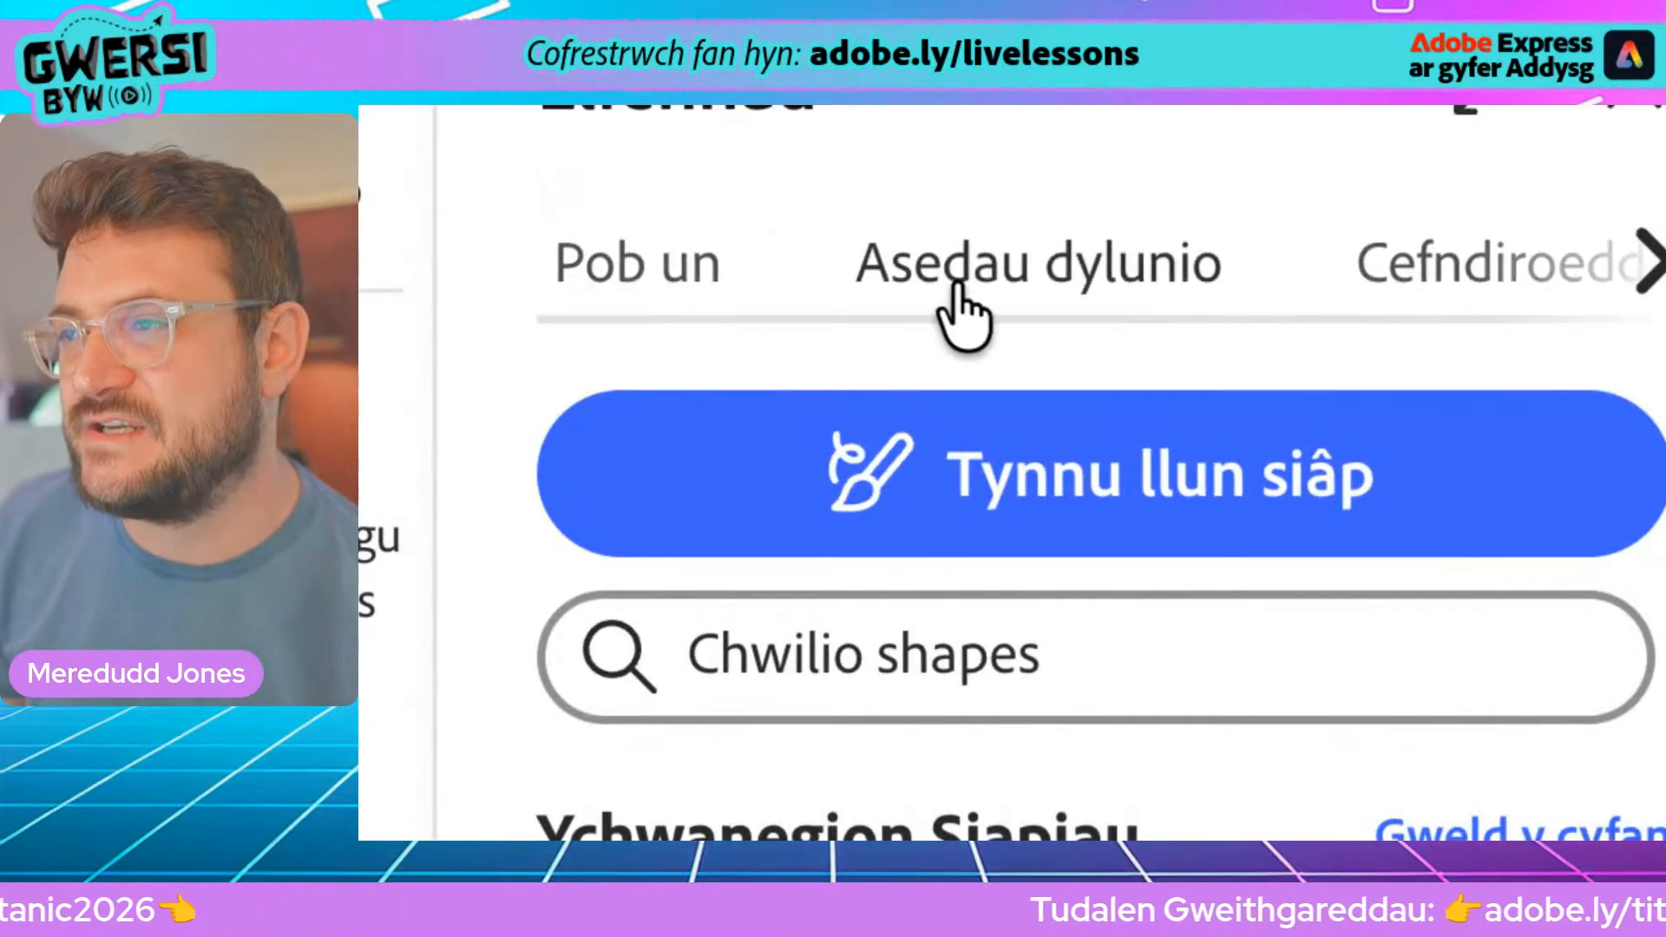
left_click(1061, 286)
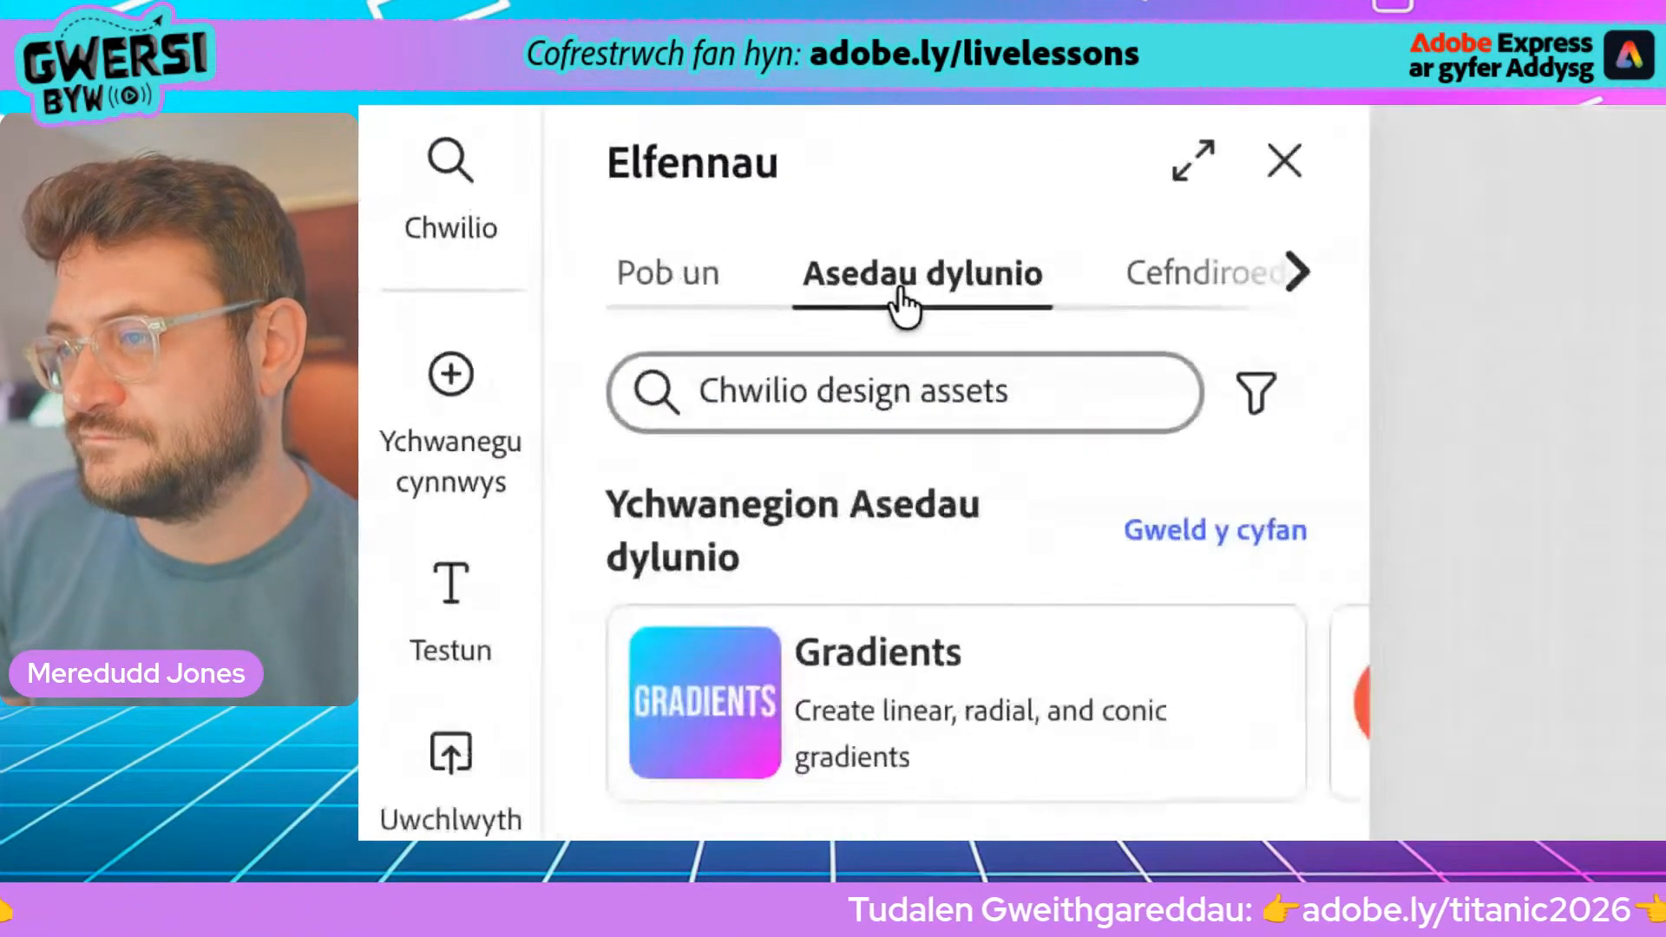
left_click(784, 382)
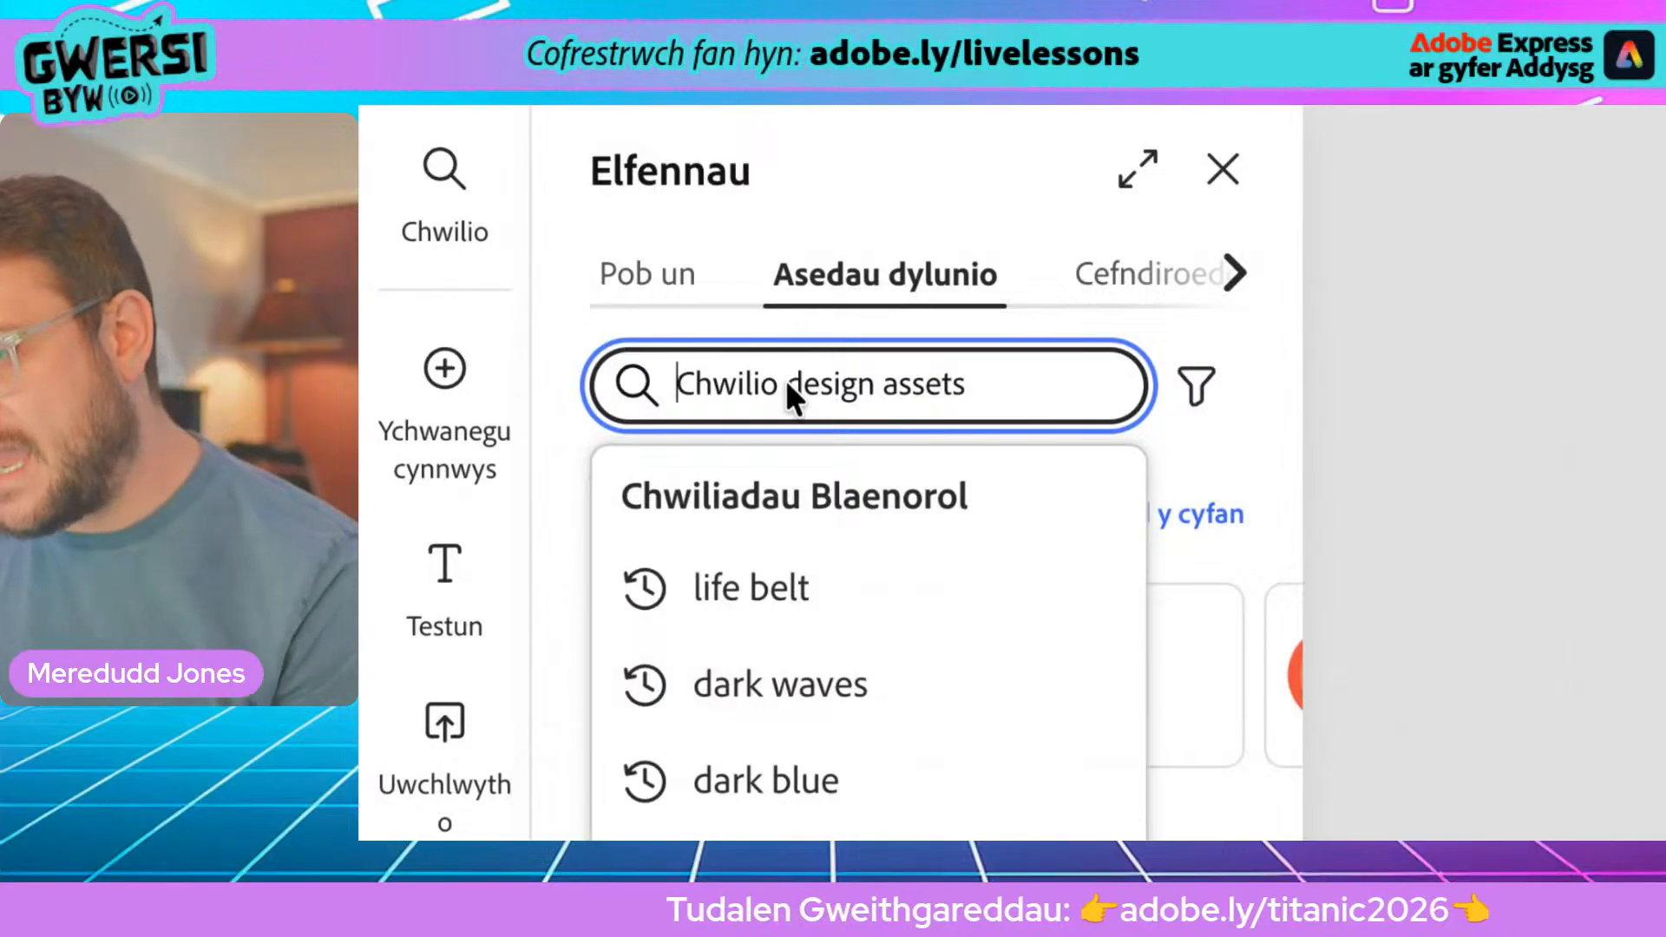
type("r")
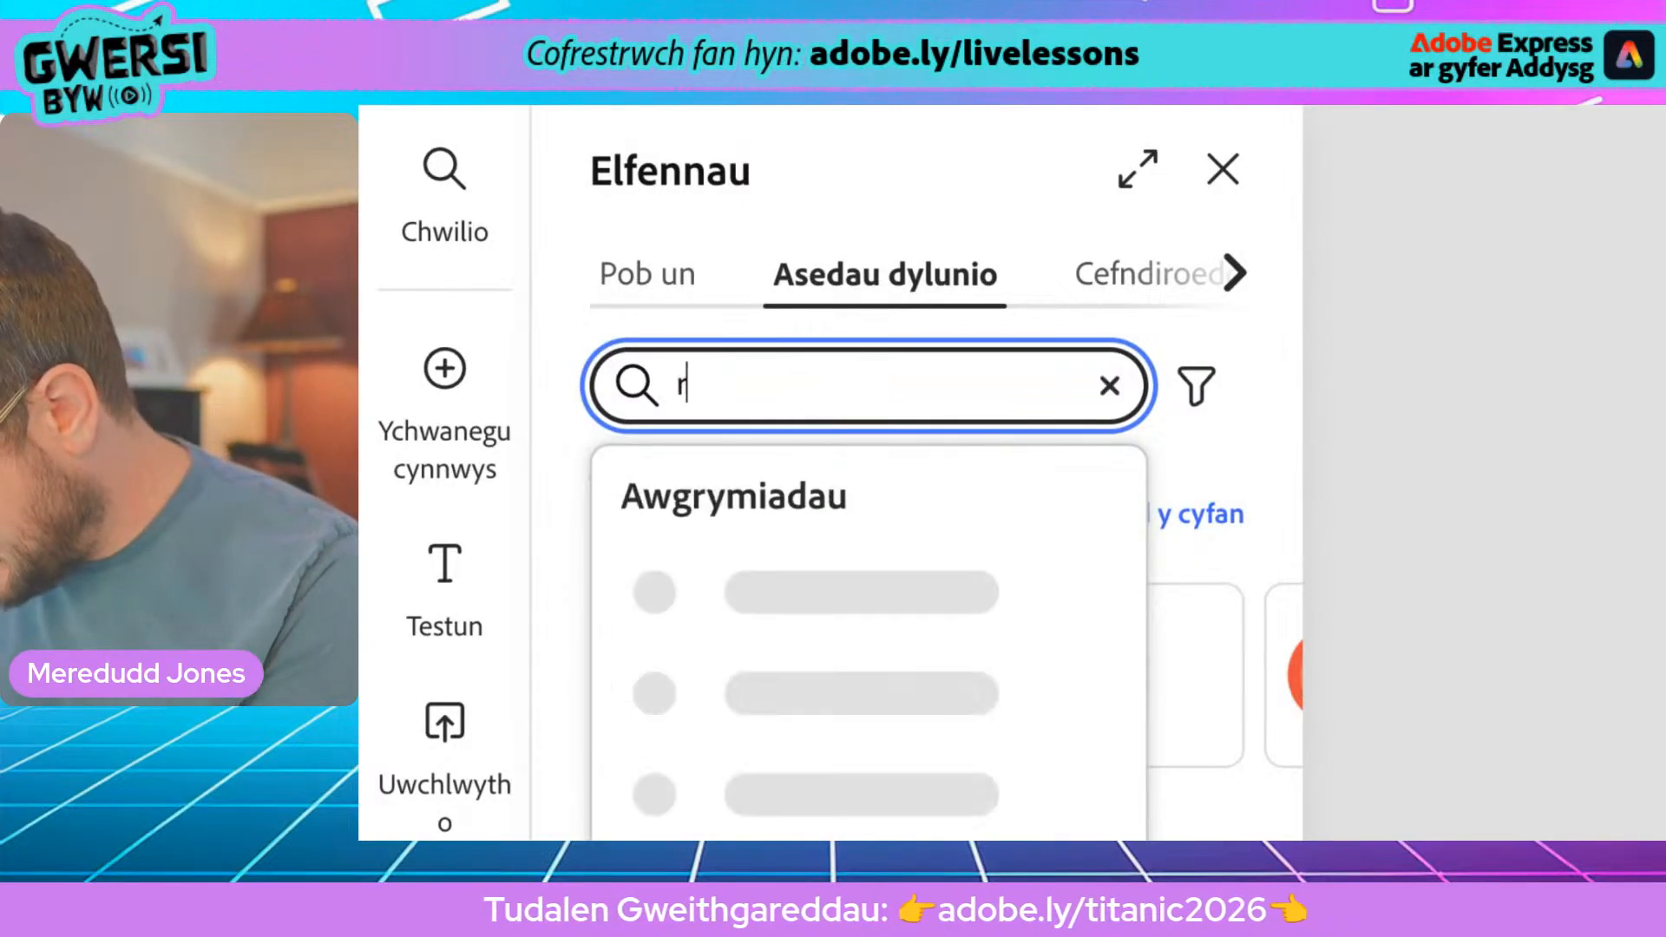
type("ow boat")
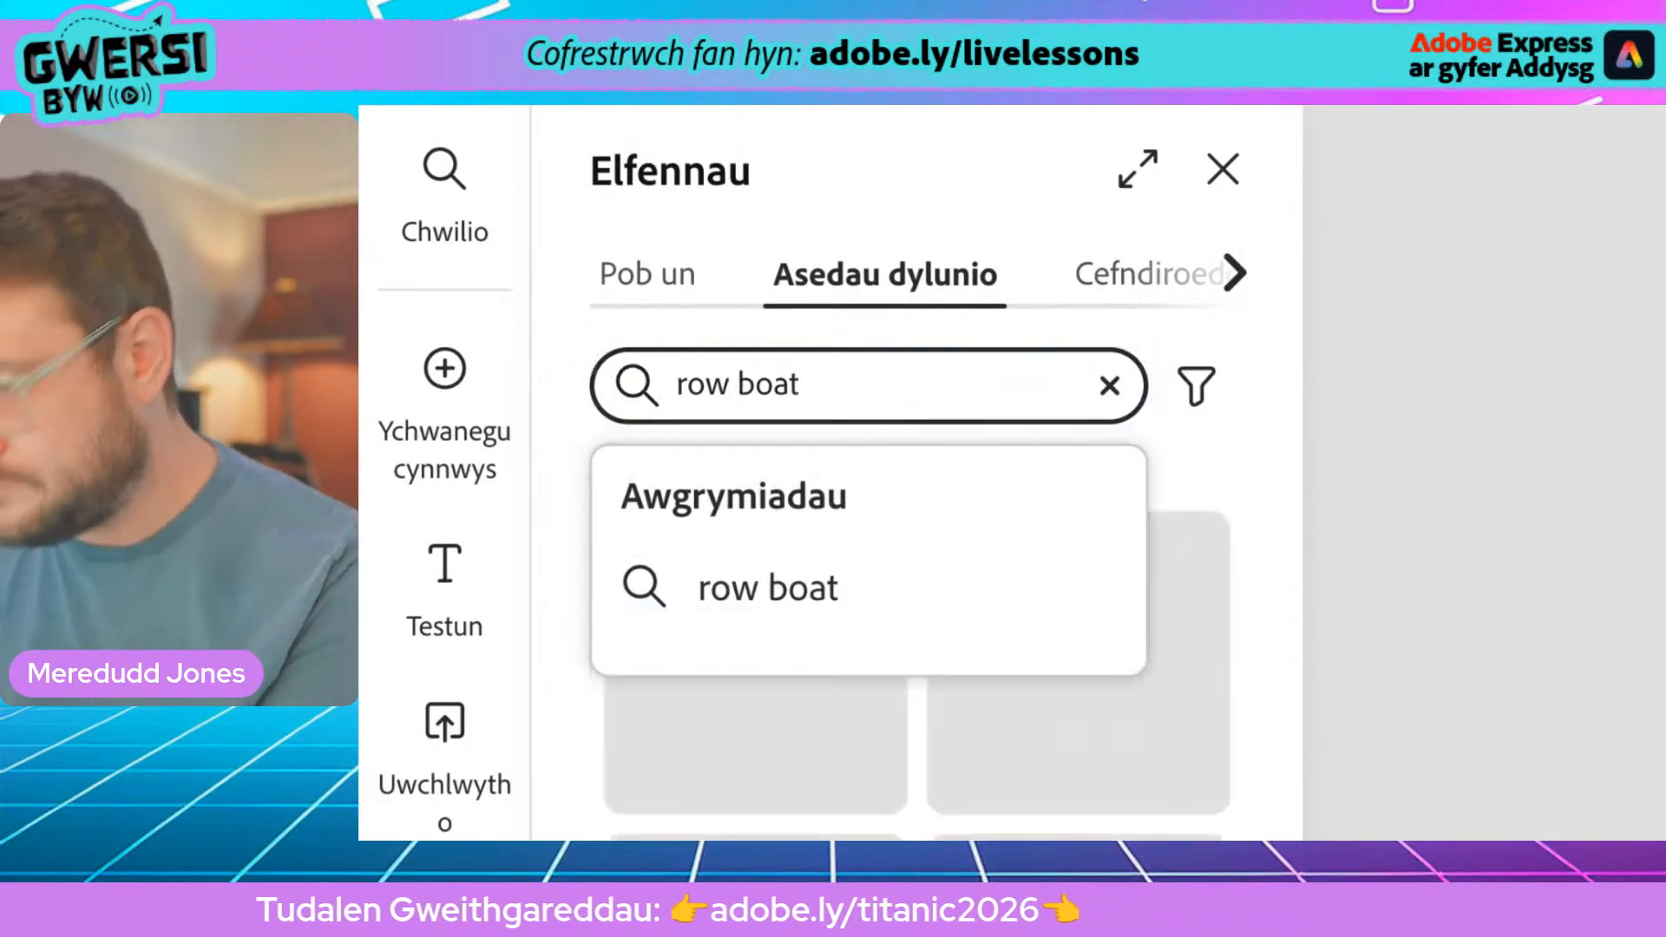
key("Return")
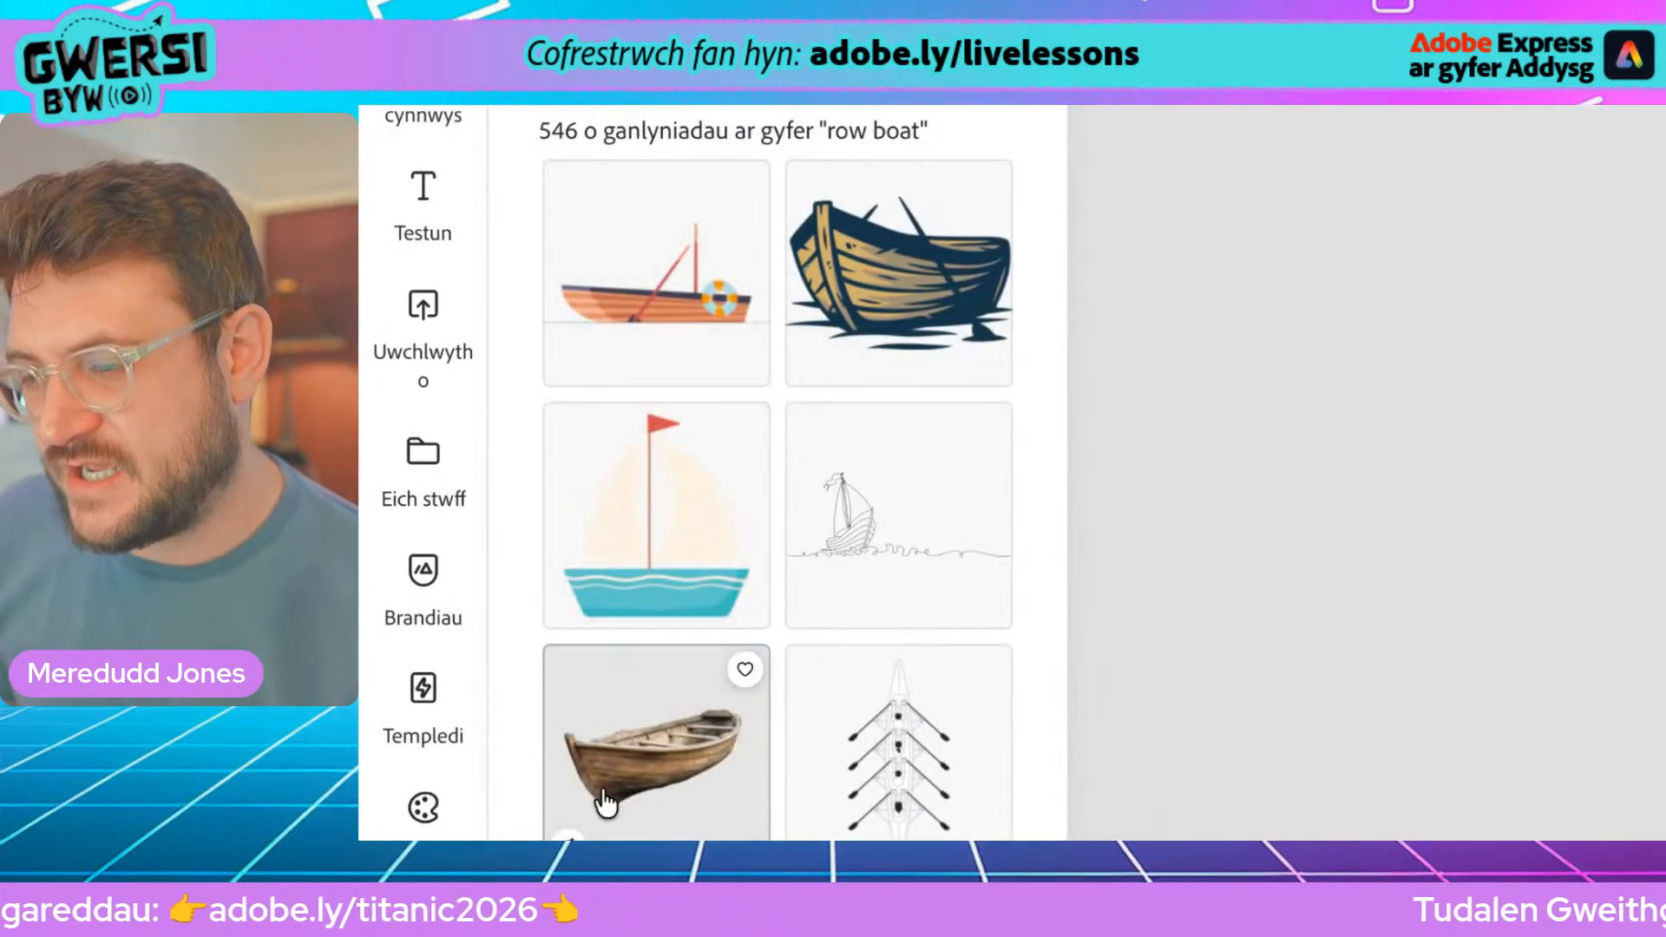
Step: Add the yellow row boat with the grey oar to the poster and enlarge it between the two uppermost boxes
scroll(607, 821, "down", 4)
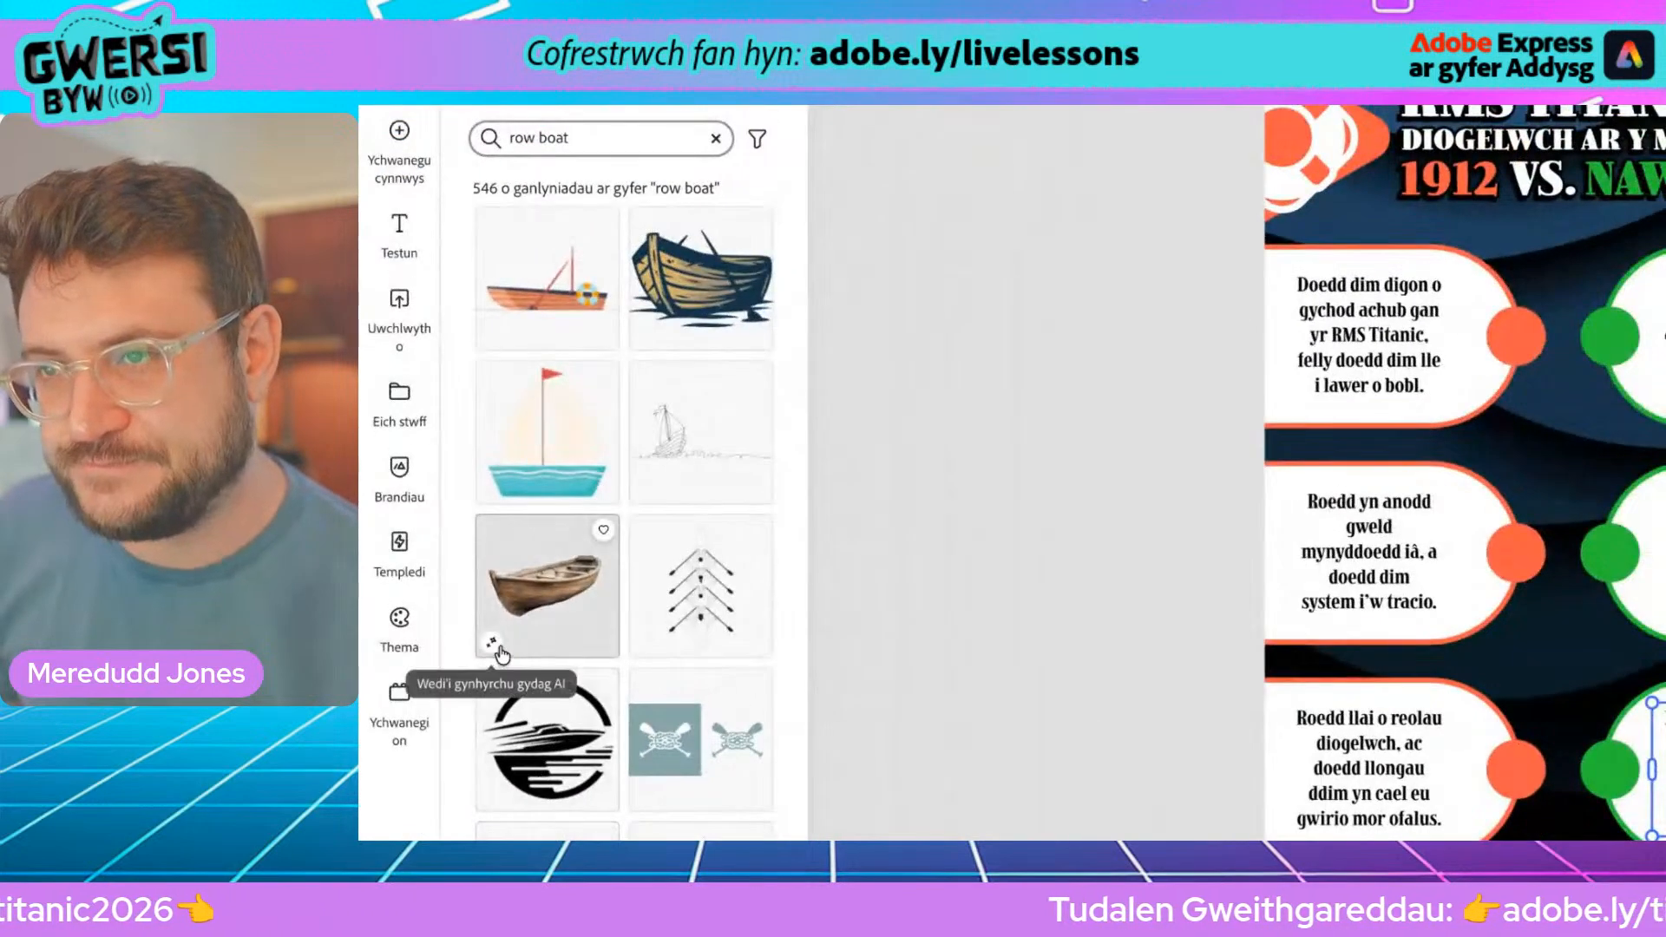
scroll(504, 655, "down", 4)
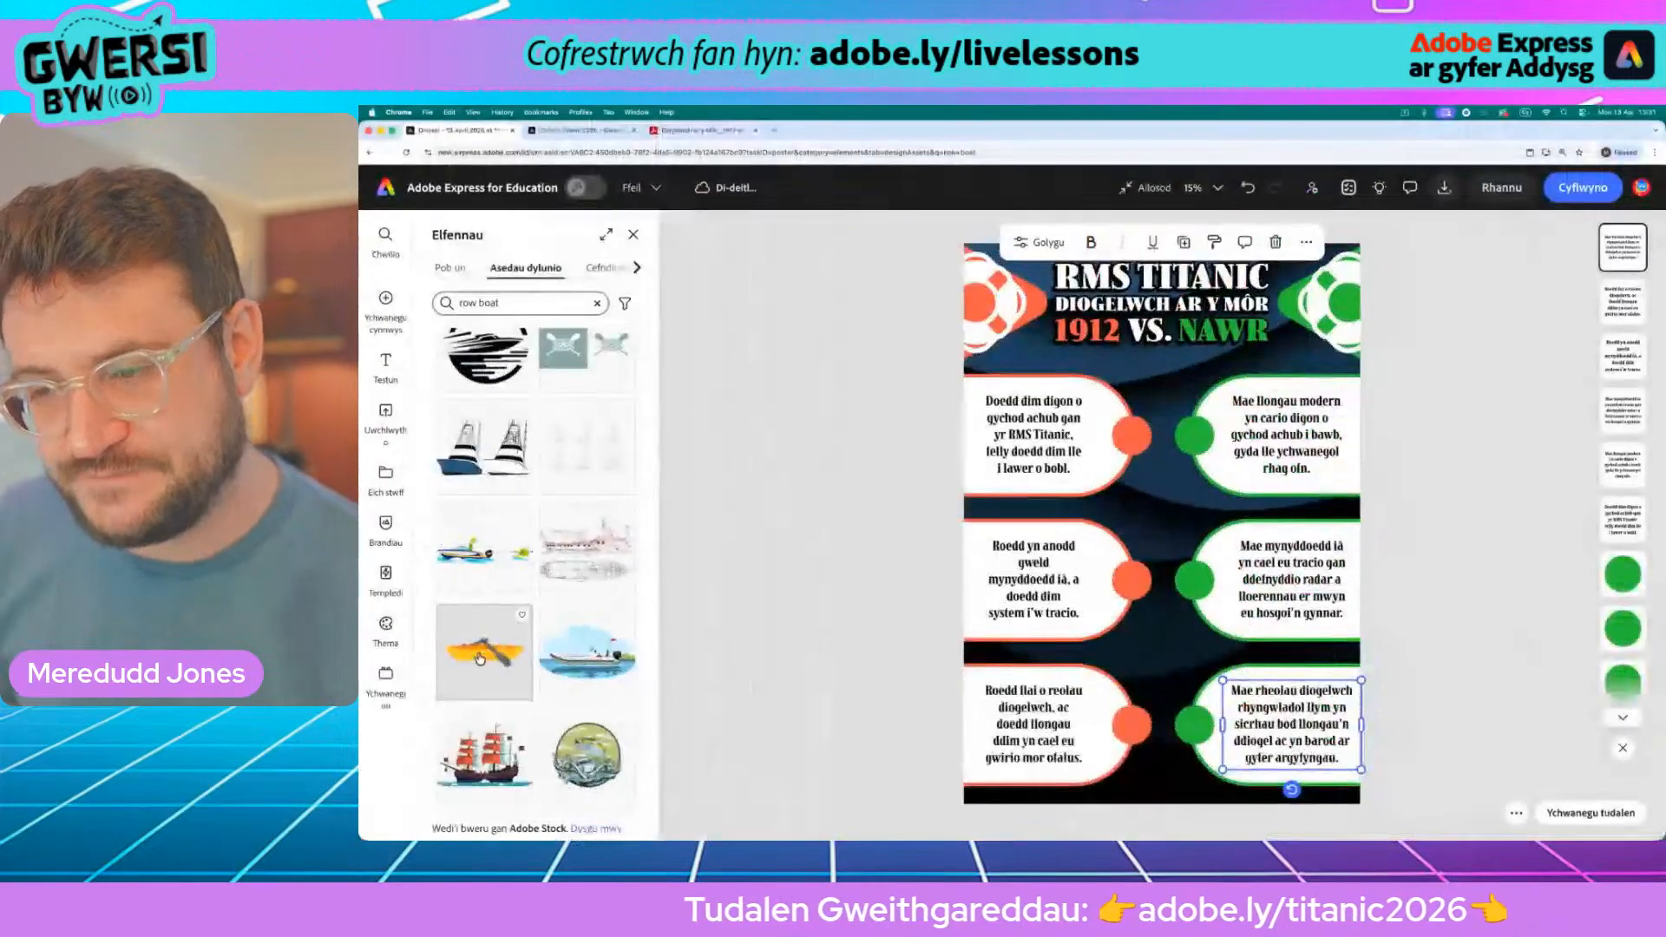
left_click(480, 658)
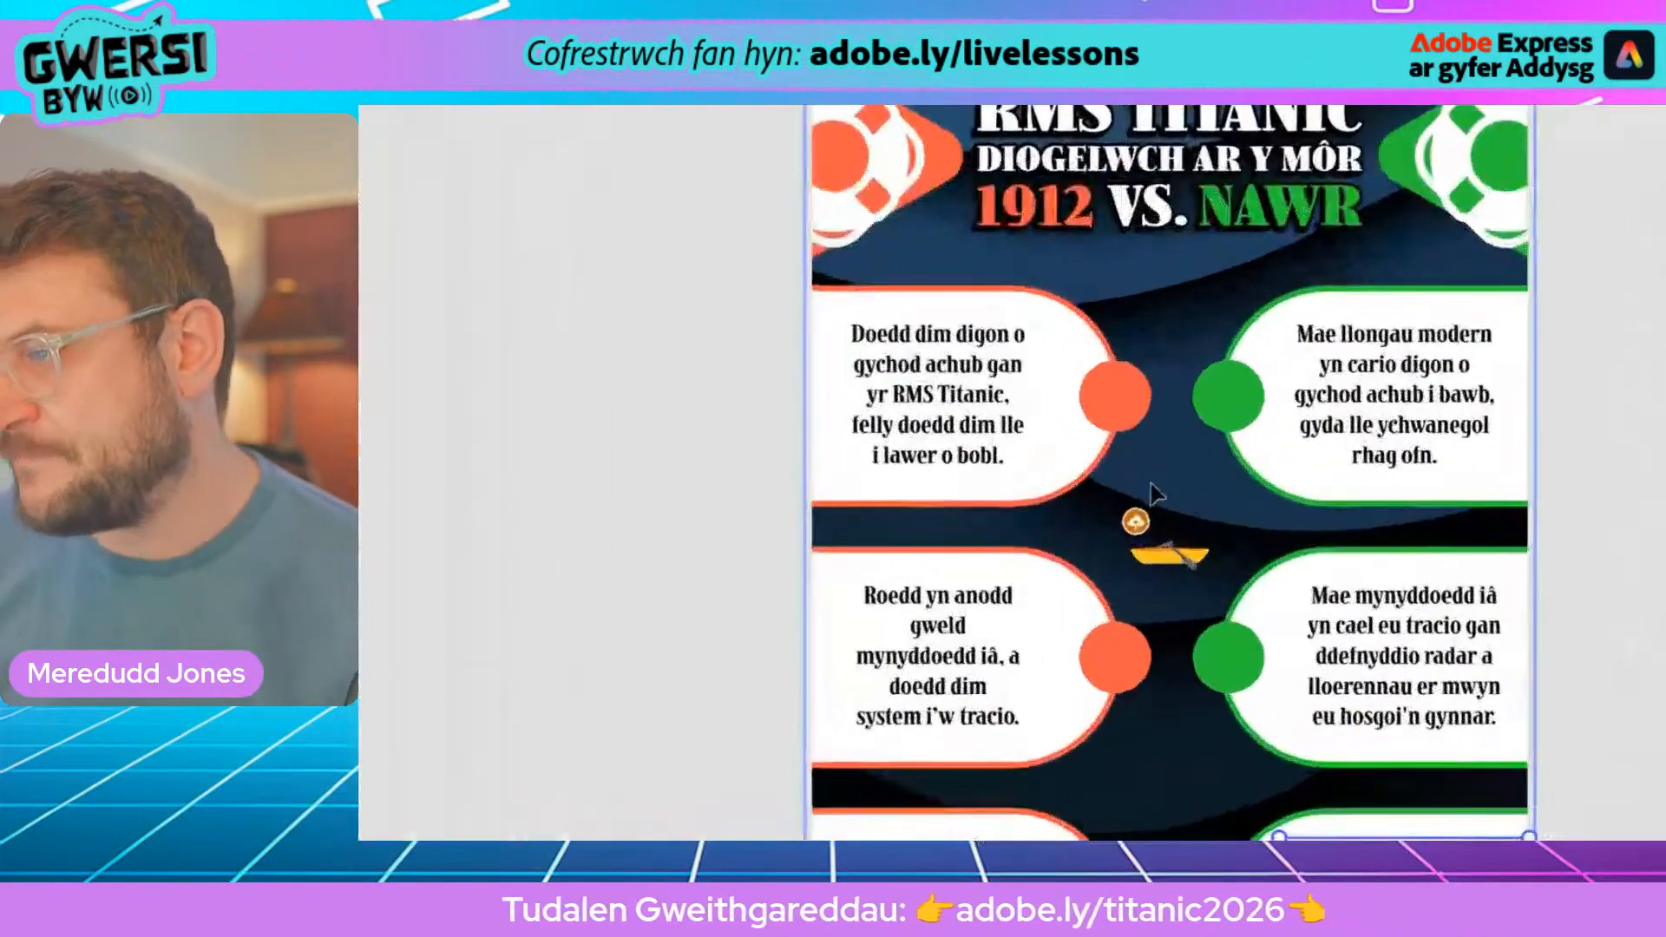
left_click_drag(1176, 555, 1324, 311)
left_click_drag(1214, 370, 1205, 407)
left_click_drag(1276, 298, 1302, 272)
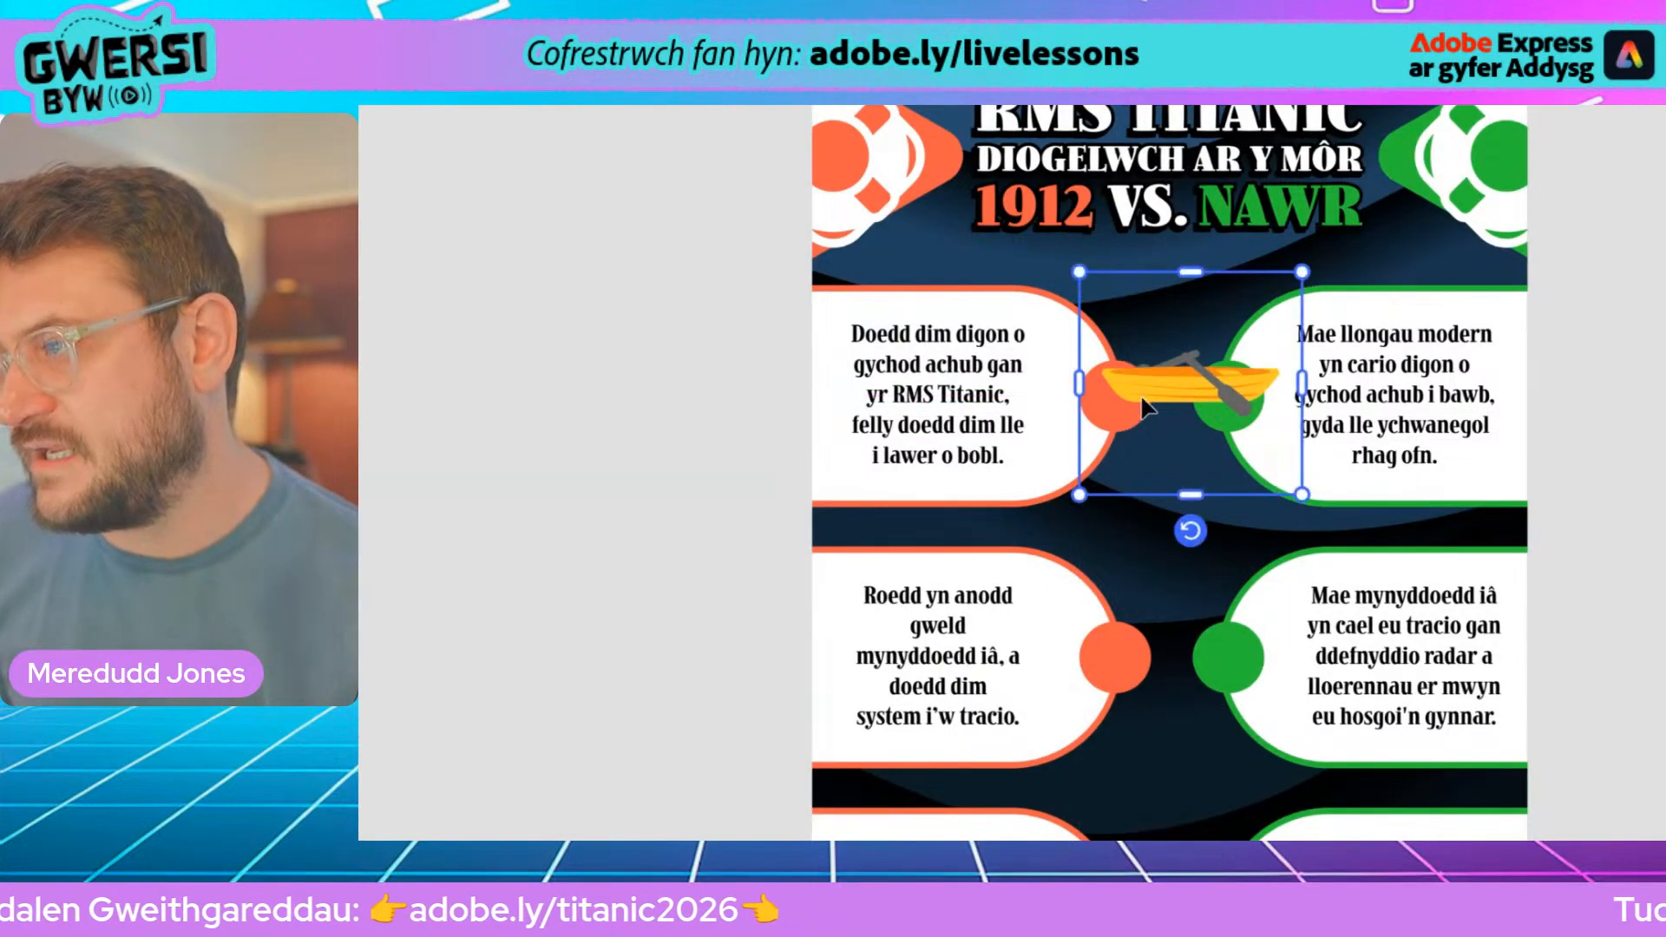
Step: Enlarge the yellow boat further and centre it over the uppermost orange and green circles
mouse_move(1167, 386)
left_mouse_down()
mouse_move(1155, 397)
mouse_move(1168, 393)
left_mouse_up()
left_click_drag(1066, 285, 1031, 248)
left_click_drag(1158, 372, 1174, 383)
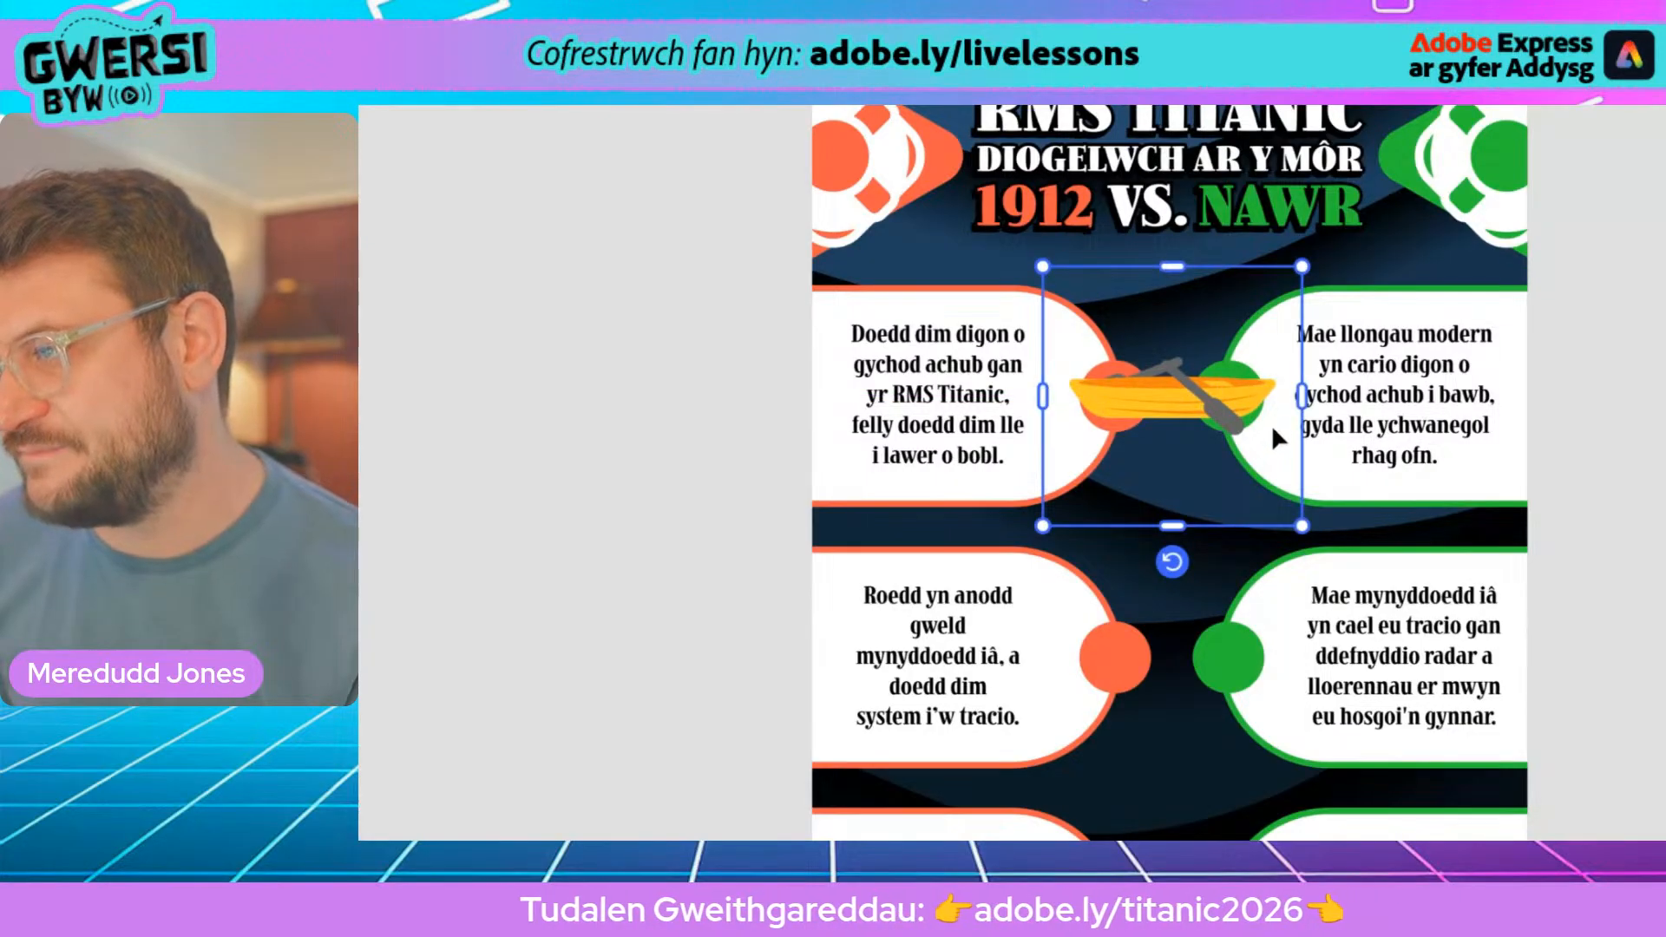
left_click(774, 415)
scroll(1216, 466, "down", 5)
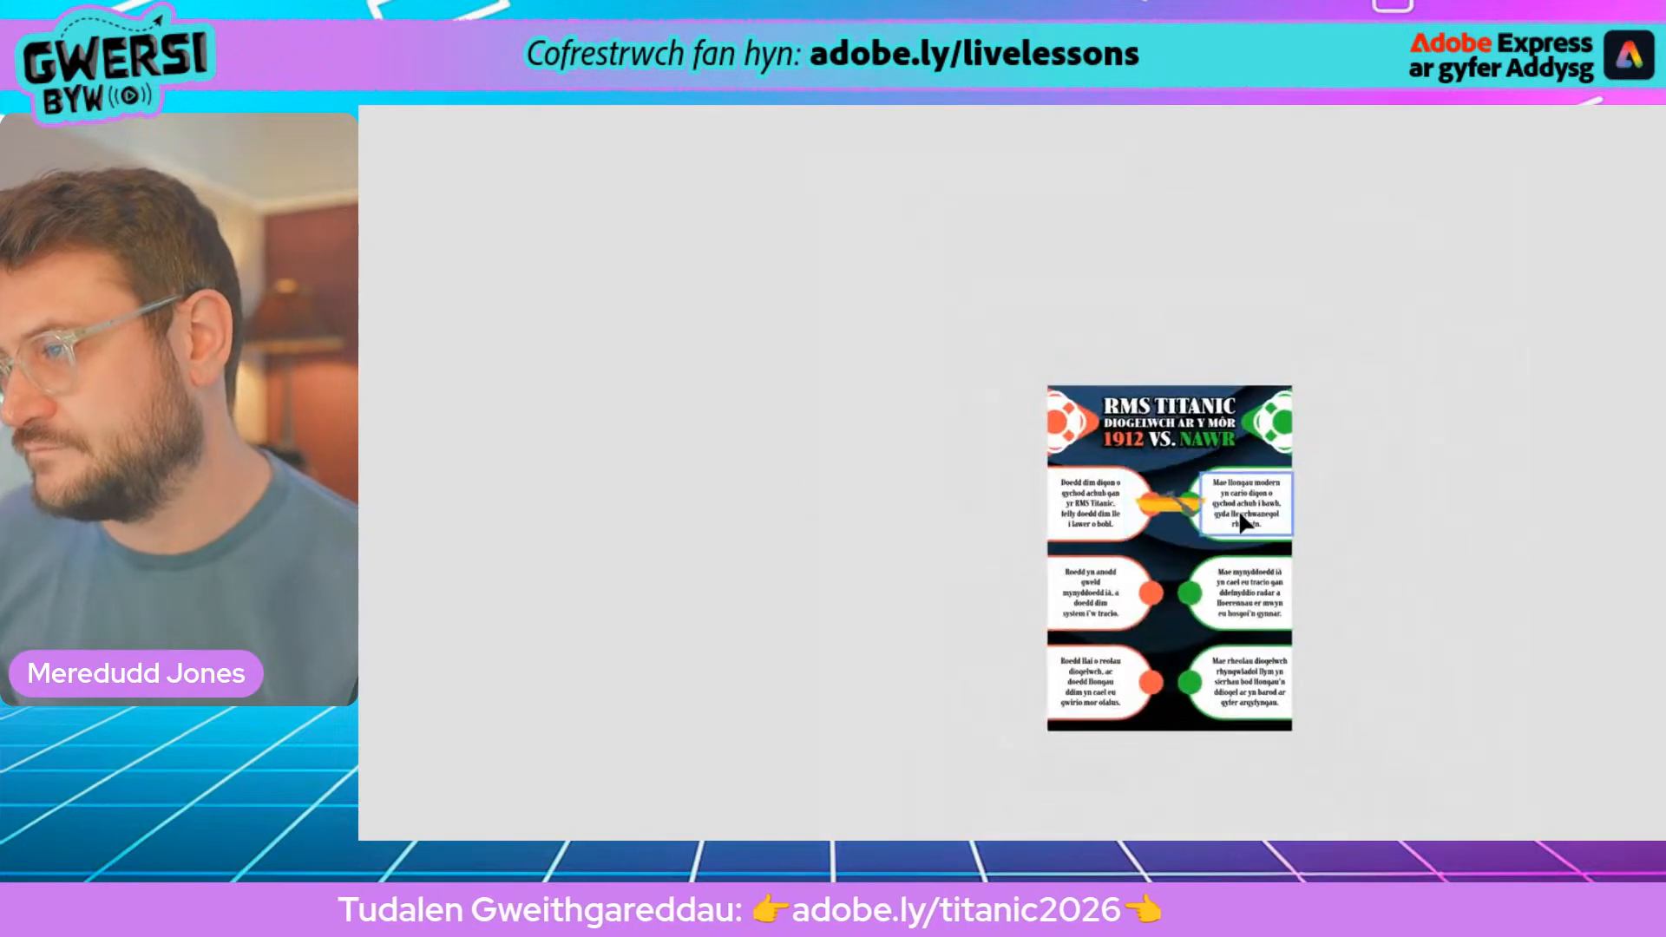
scroll(1238, 509, "up", 3)
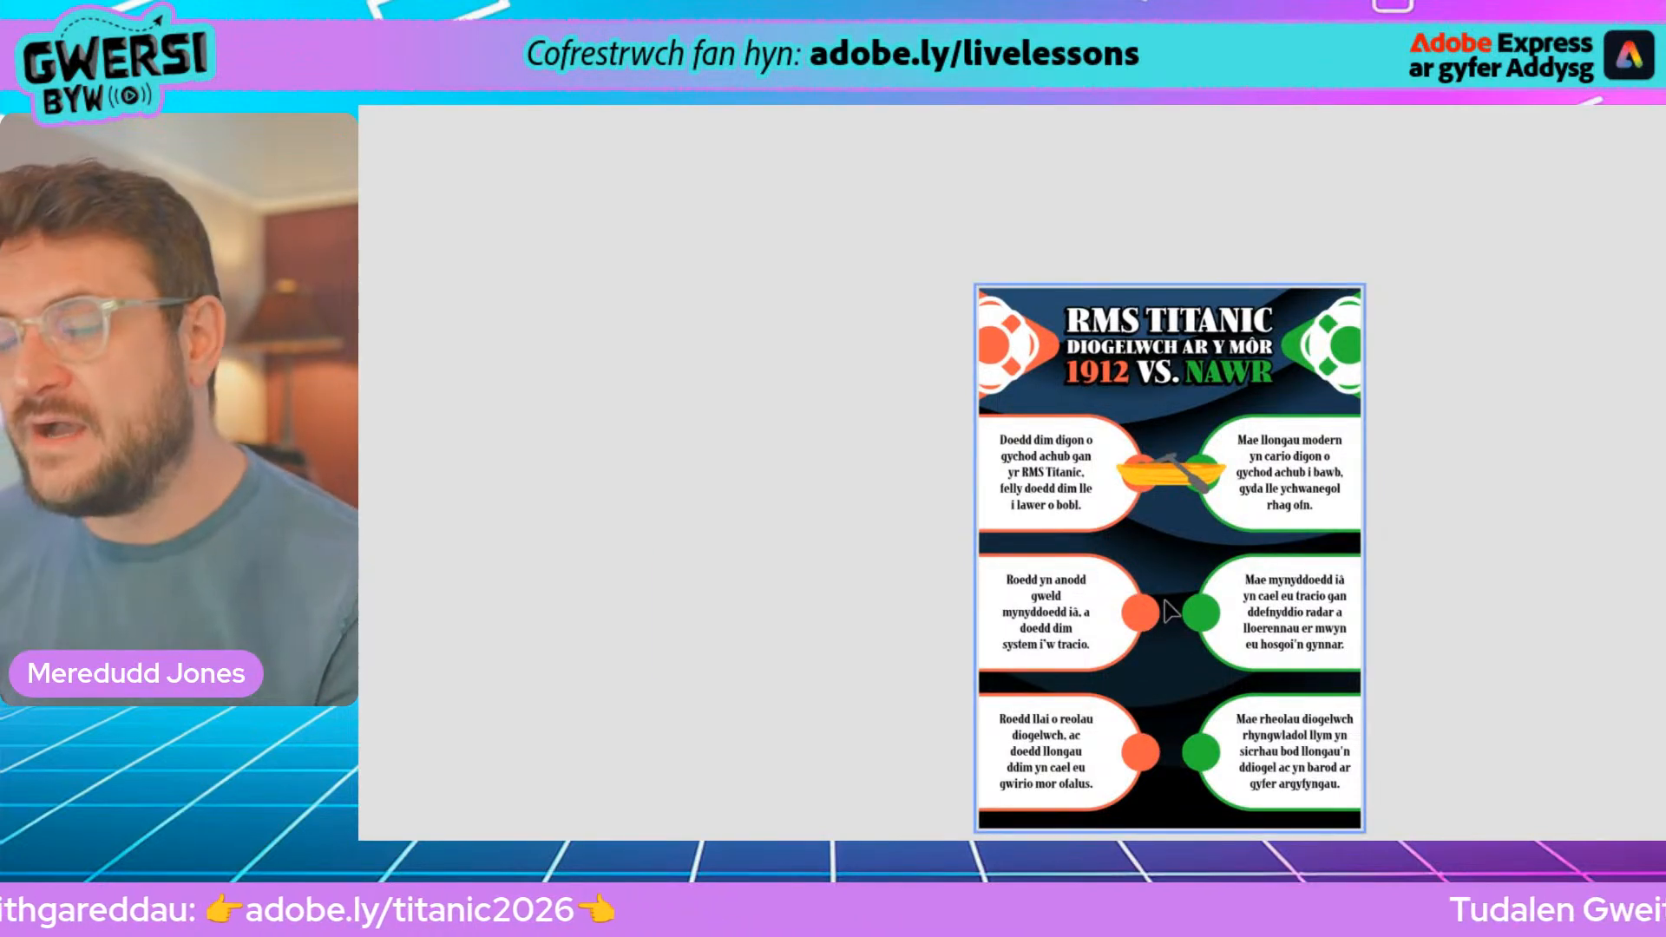
scroll(1194, 542, "up", 3)
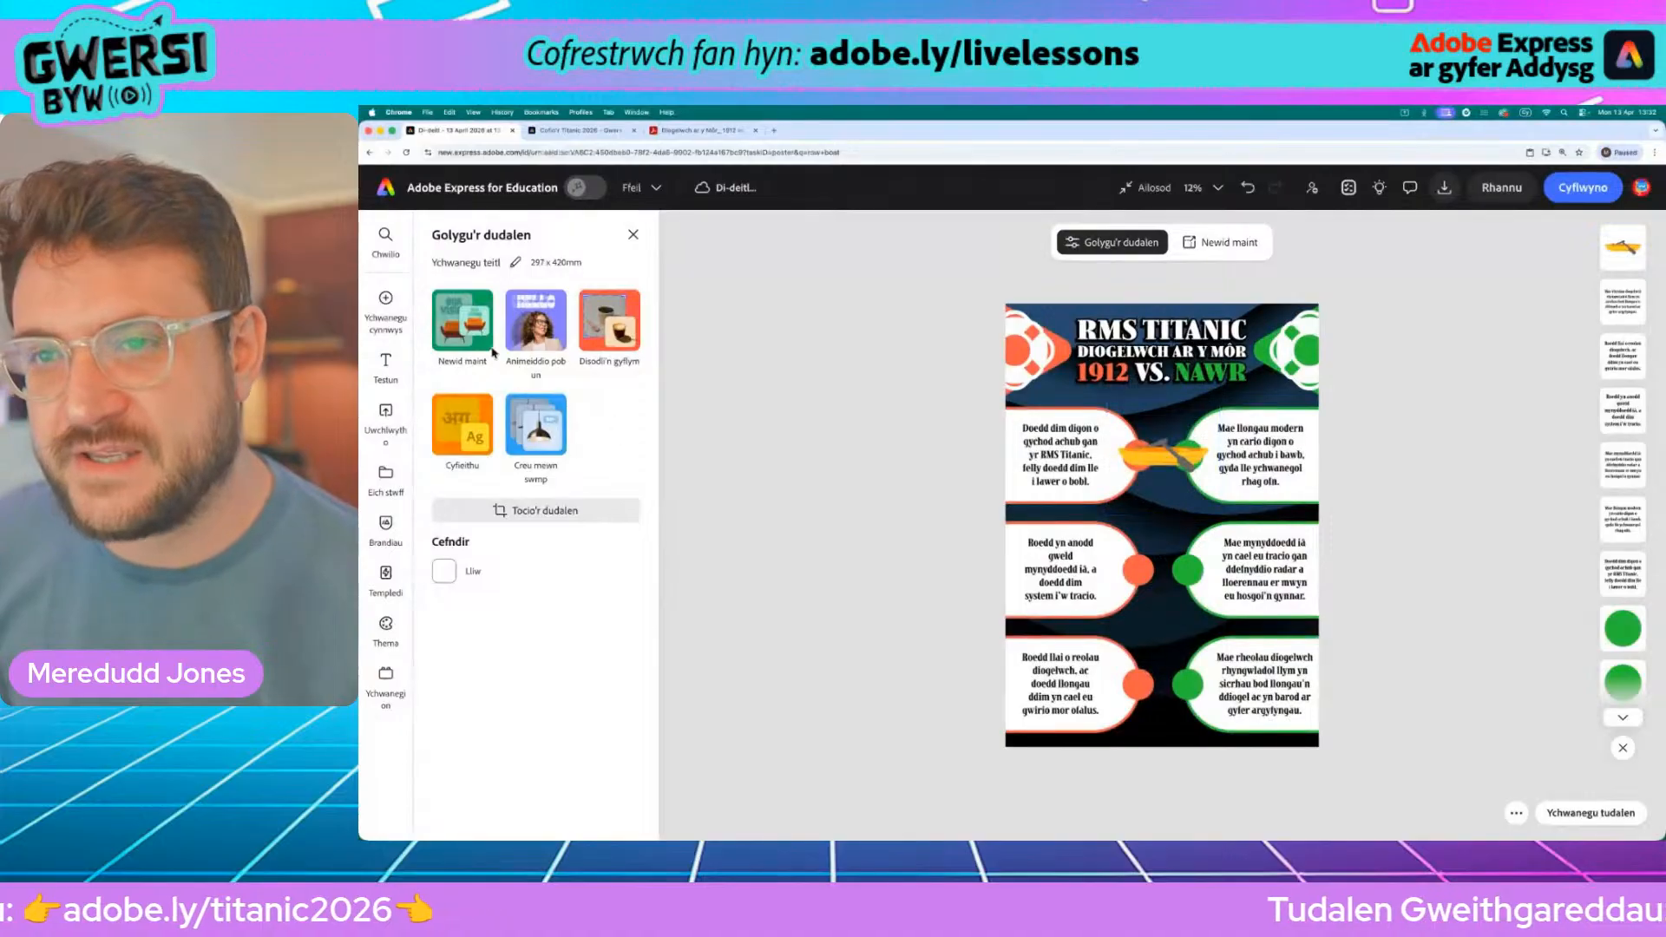
Step: Search the design assets (Asedau dylunio) among the elements for "iceberg"
left_click(385, 298)
left_click(499, 388)
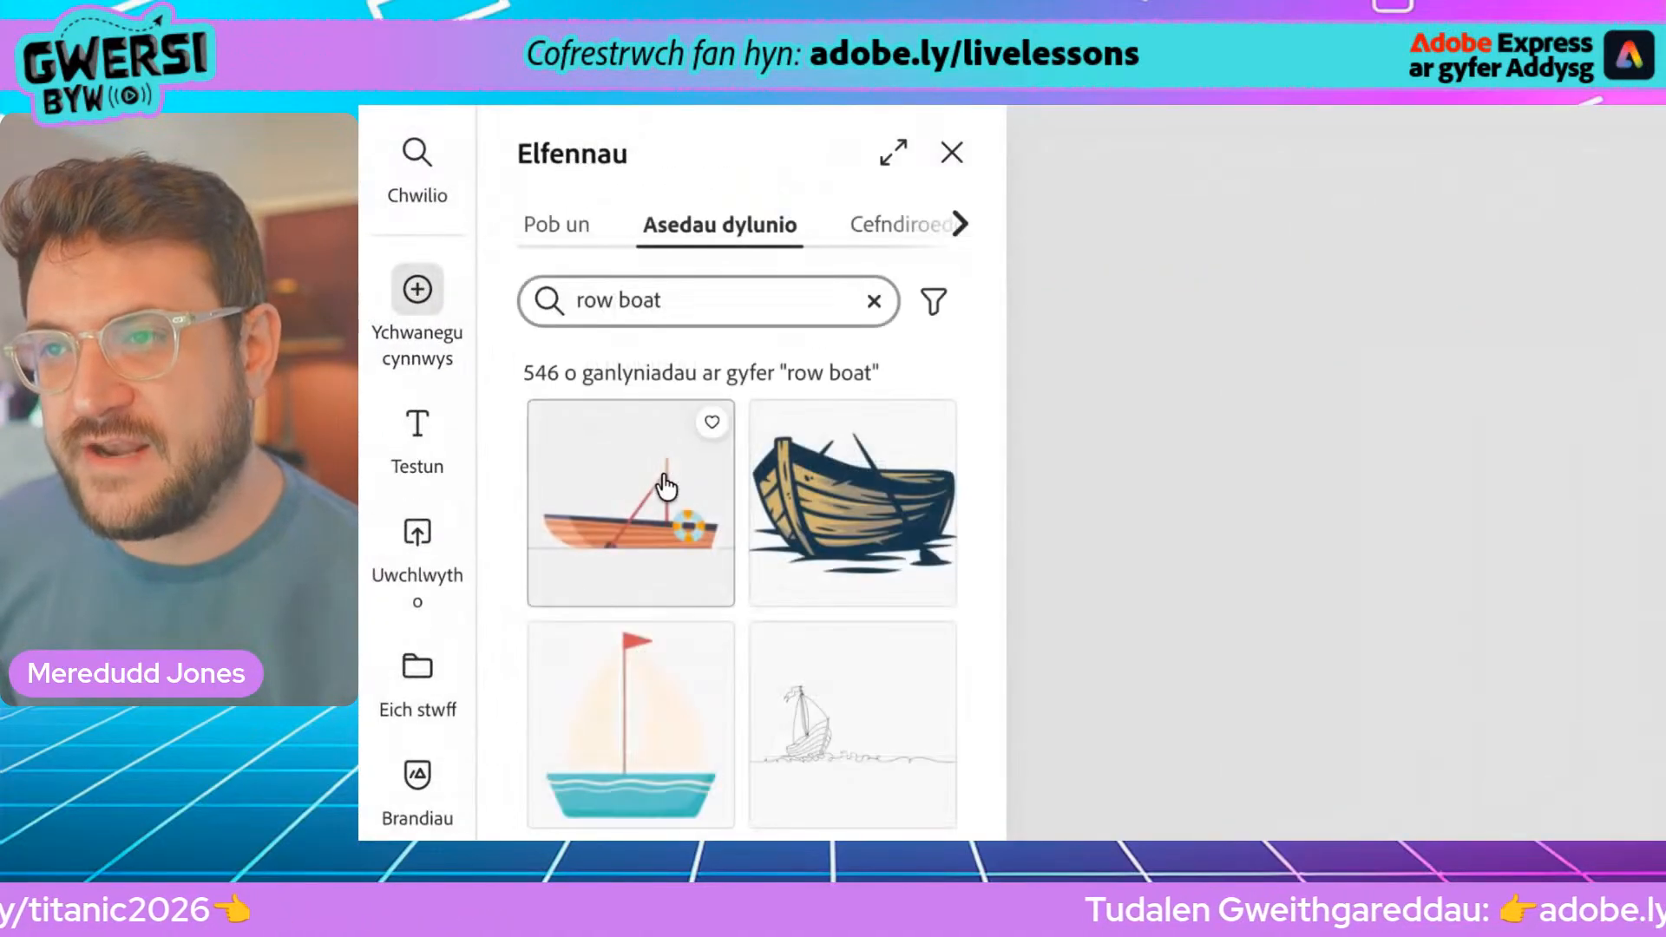
left_click(693, 292)
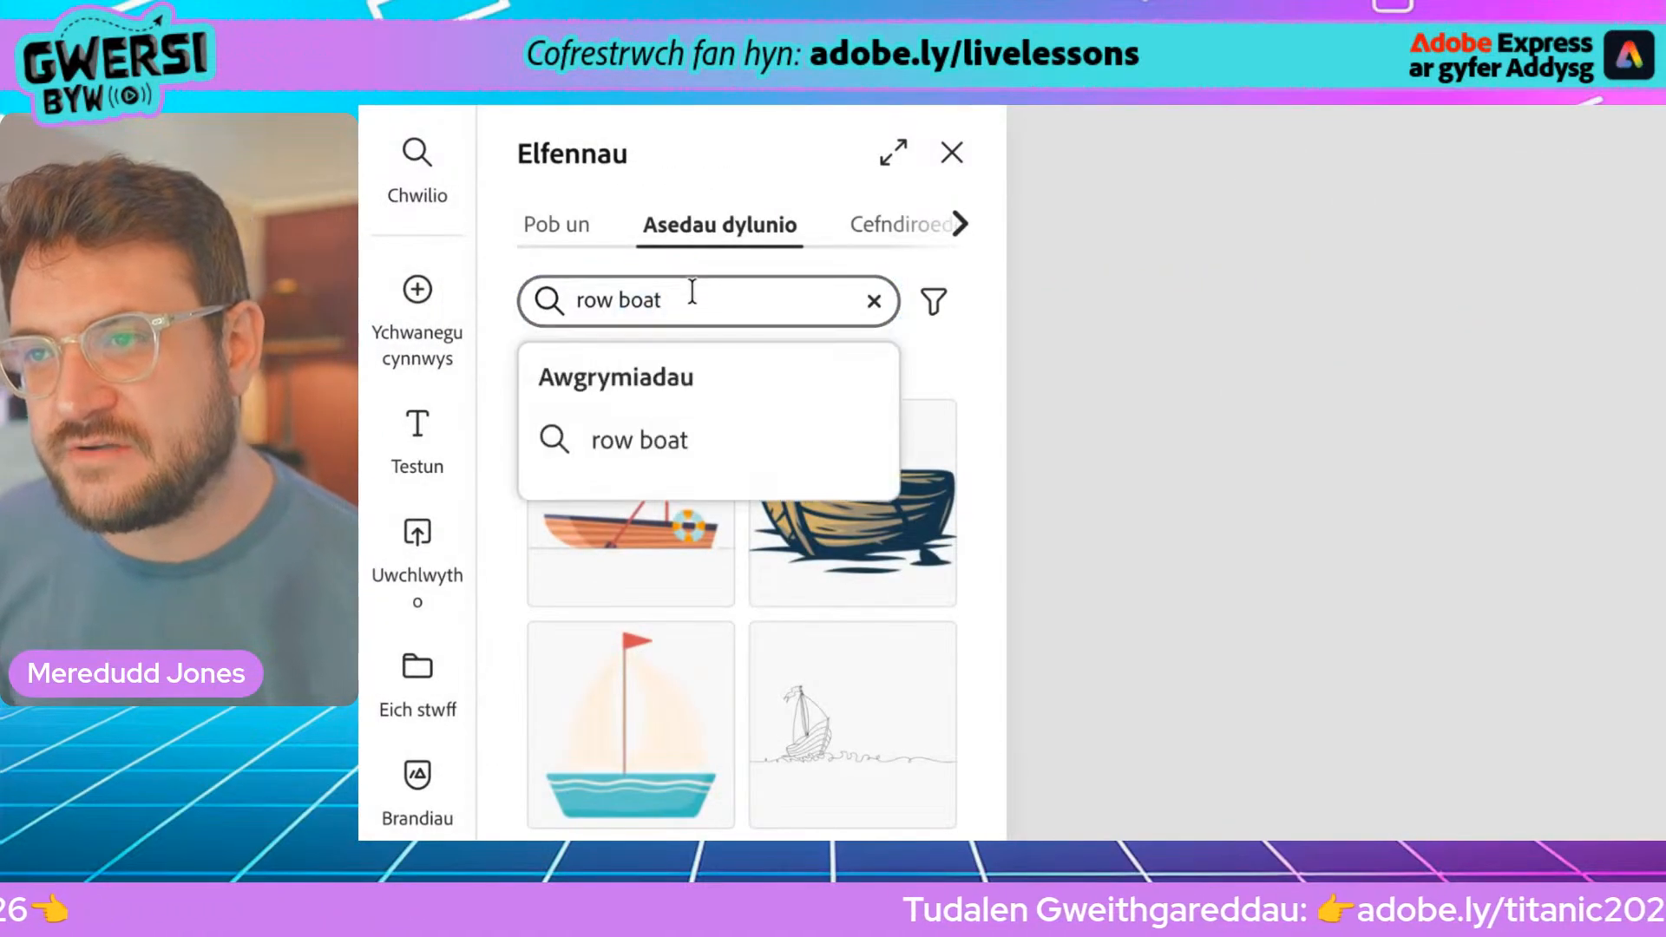
triple_click(693, 292)
type("i")
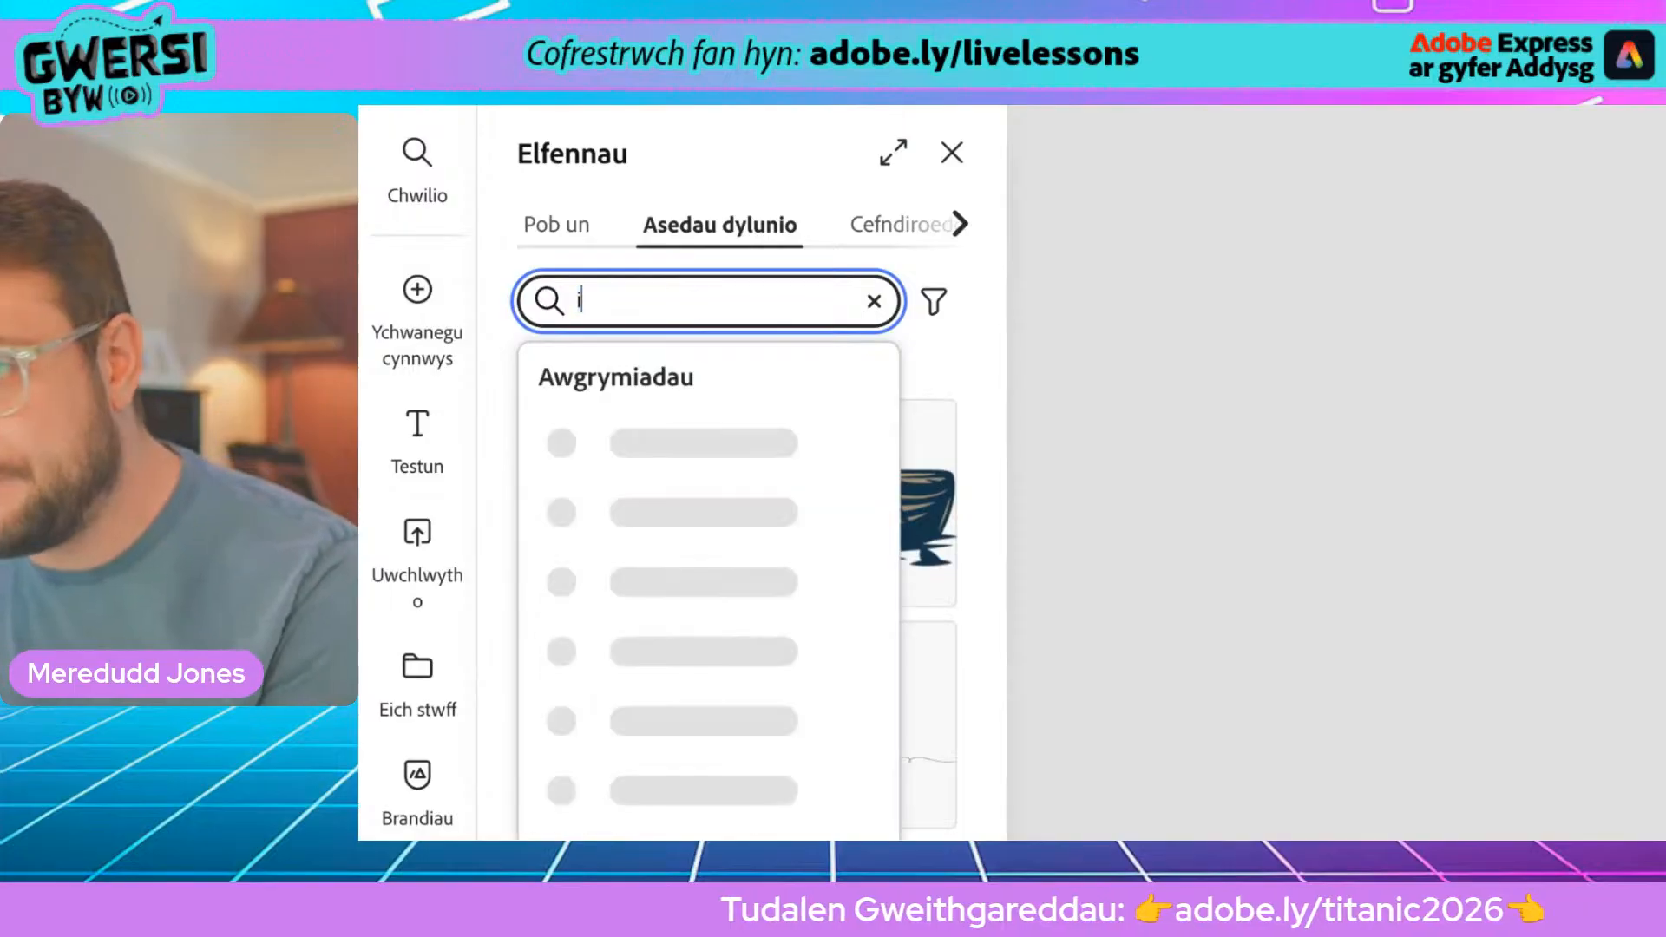
type("ceberg")
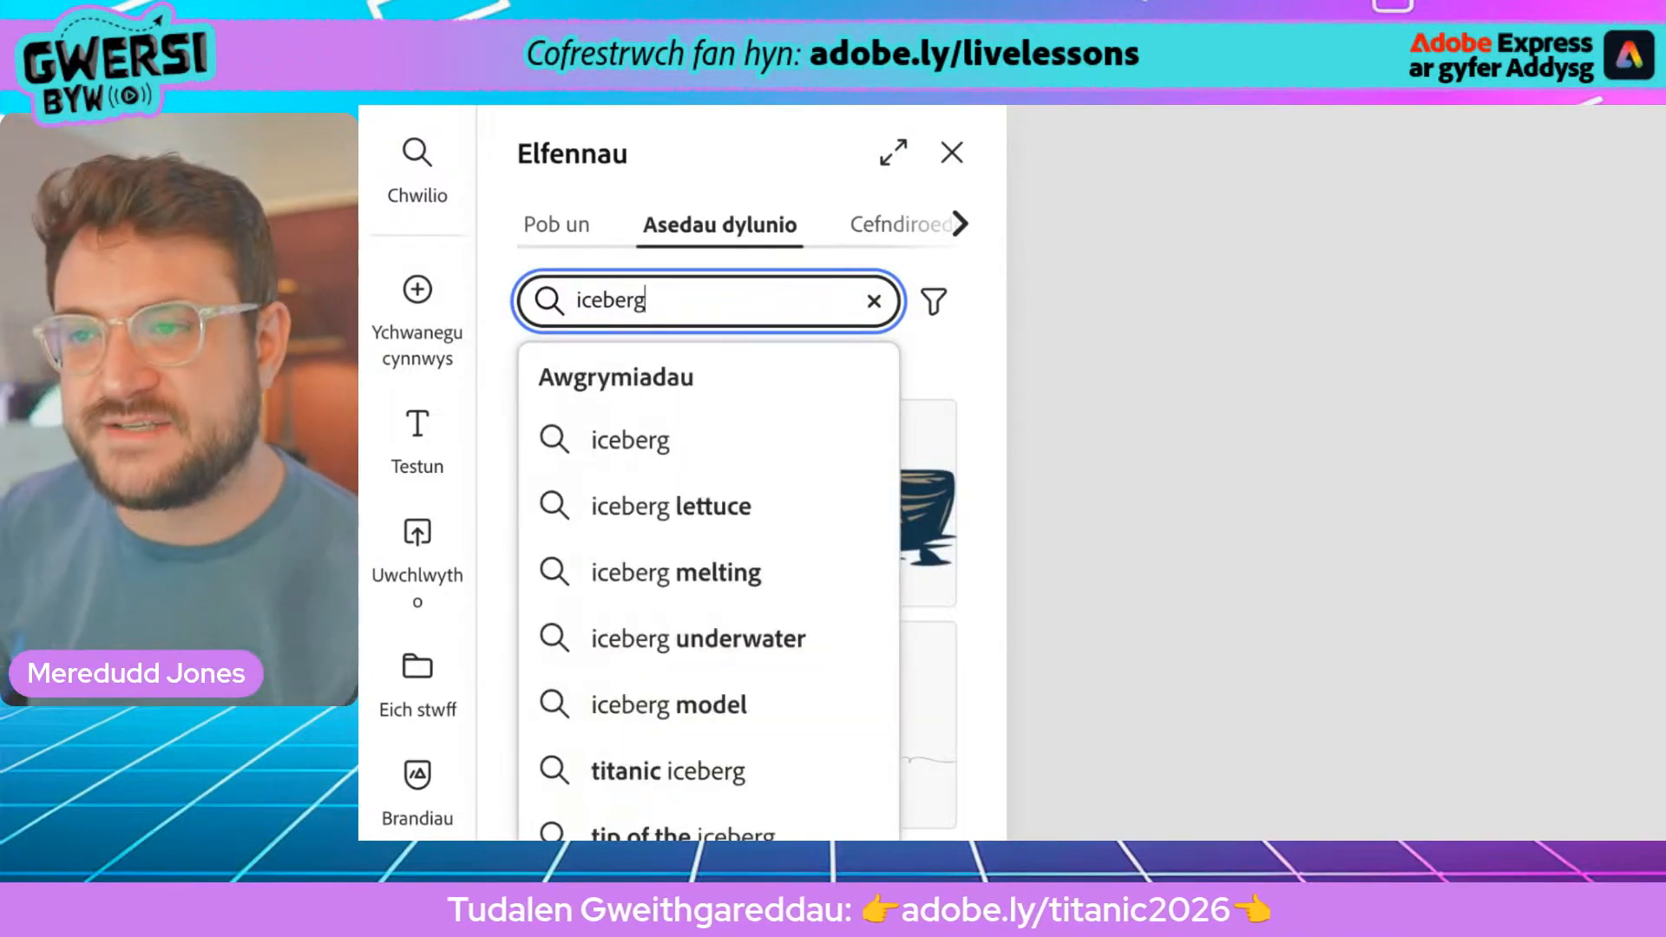
key("Return")
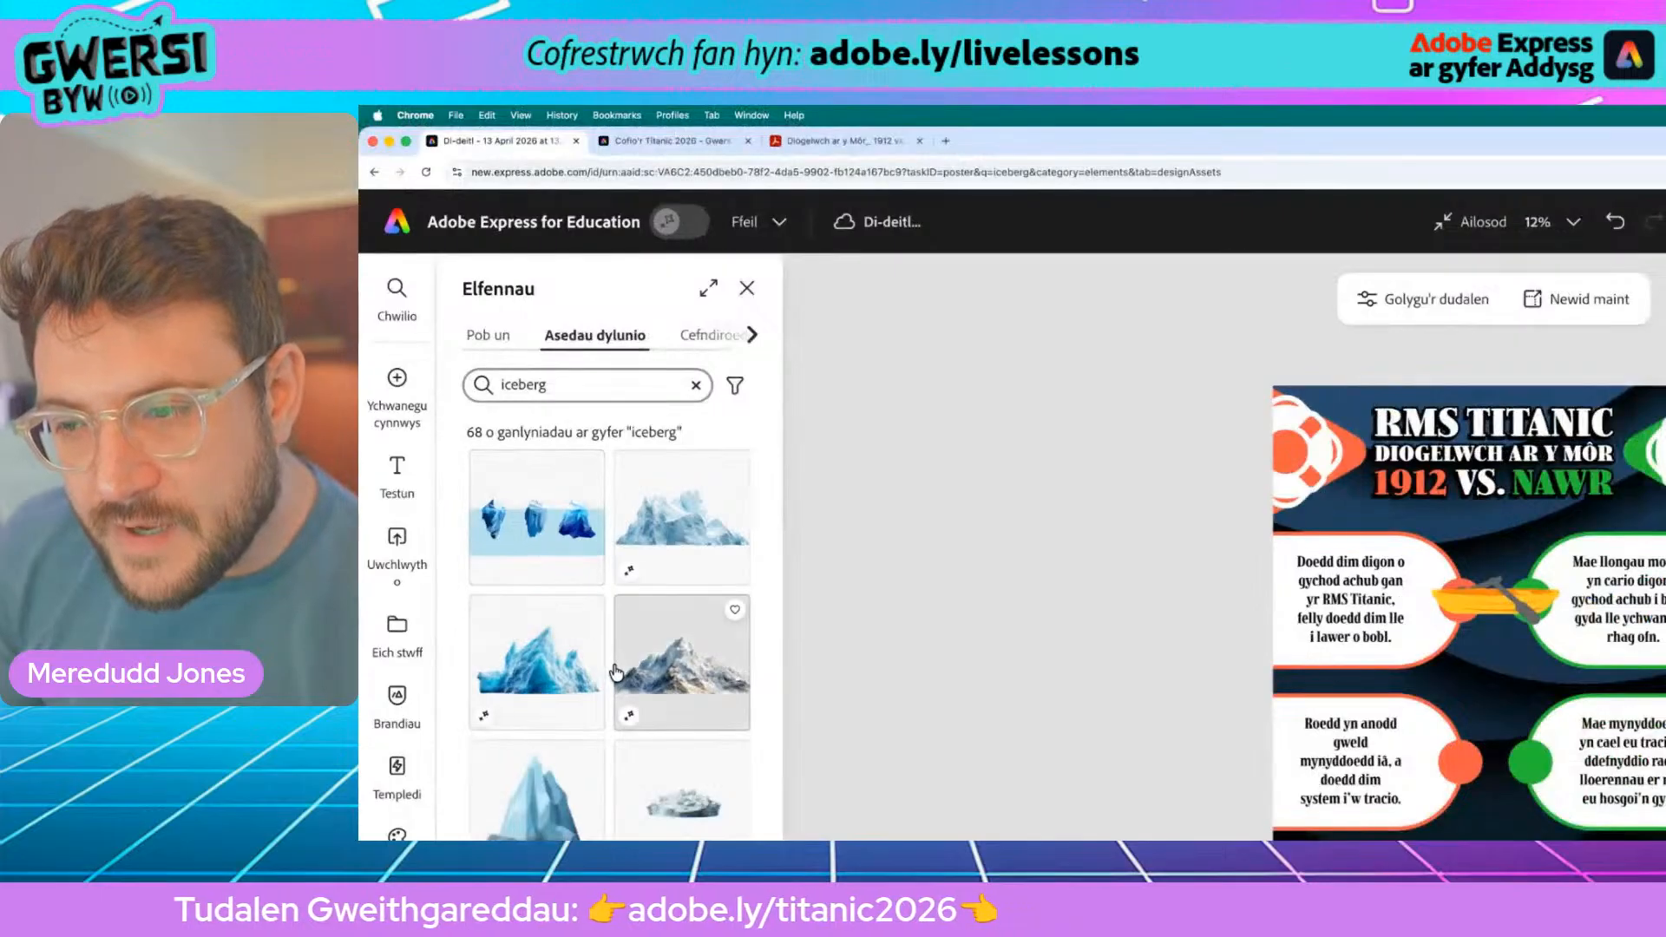
Step: Add the pointed blue iceberg illustration and fit it centrally over the middle pair of orange and green circles
scroll(692, 575, "down", 3)
scroll(613, 669, "down", 2)
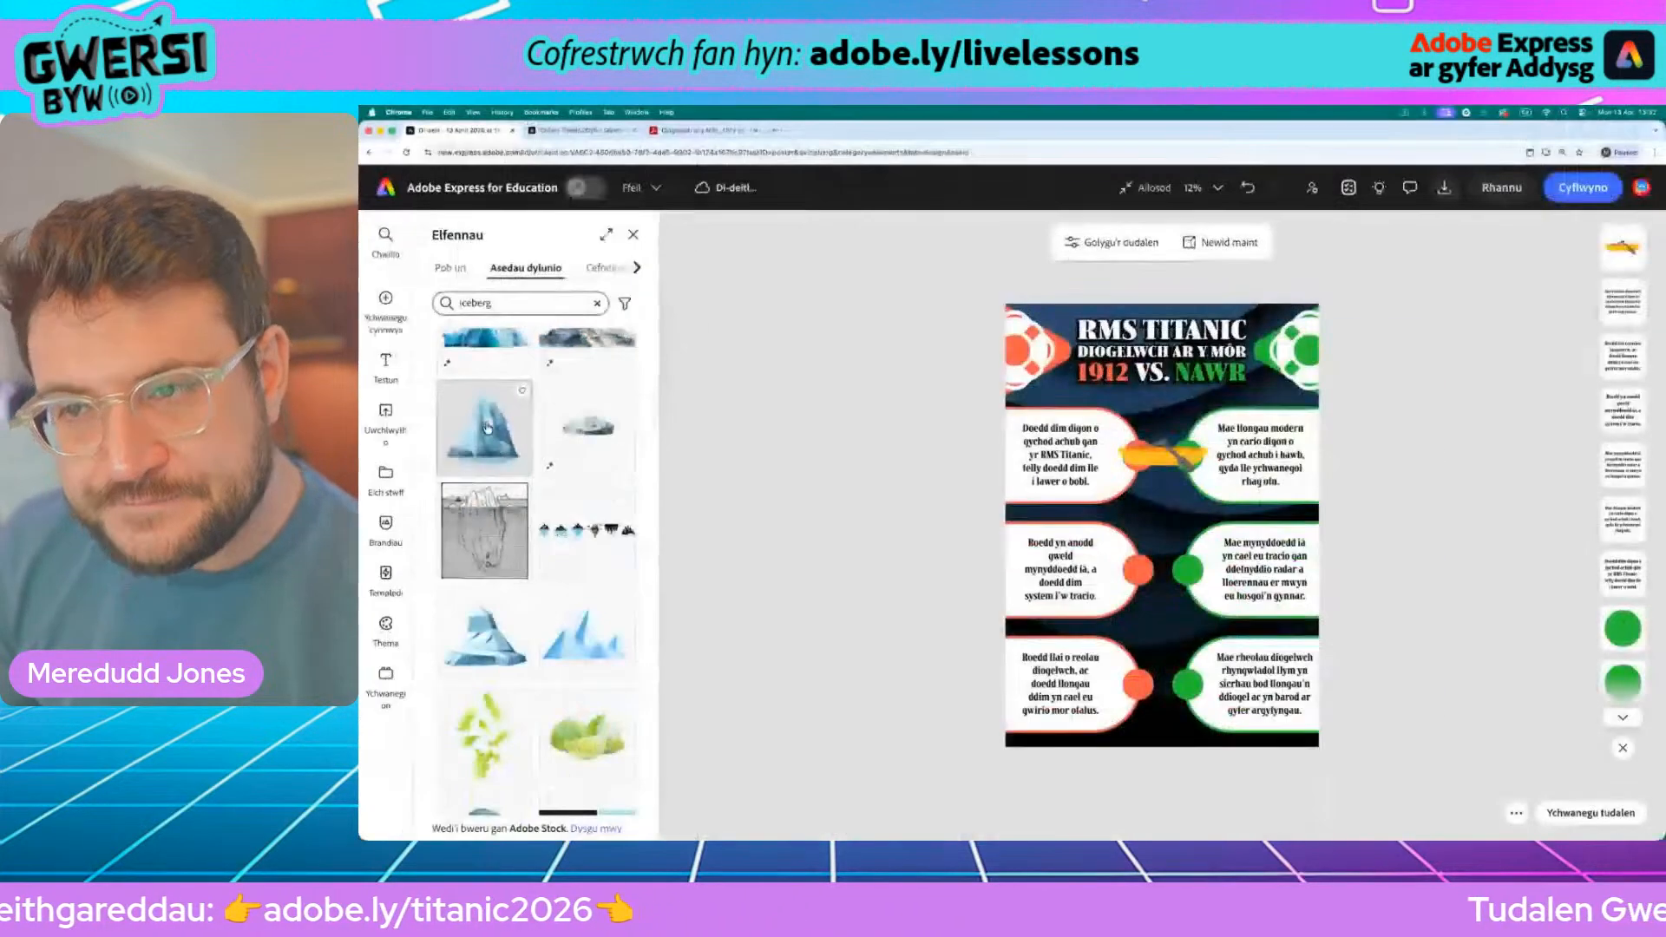
left_click_drag(487, 427, 1218, 513)
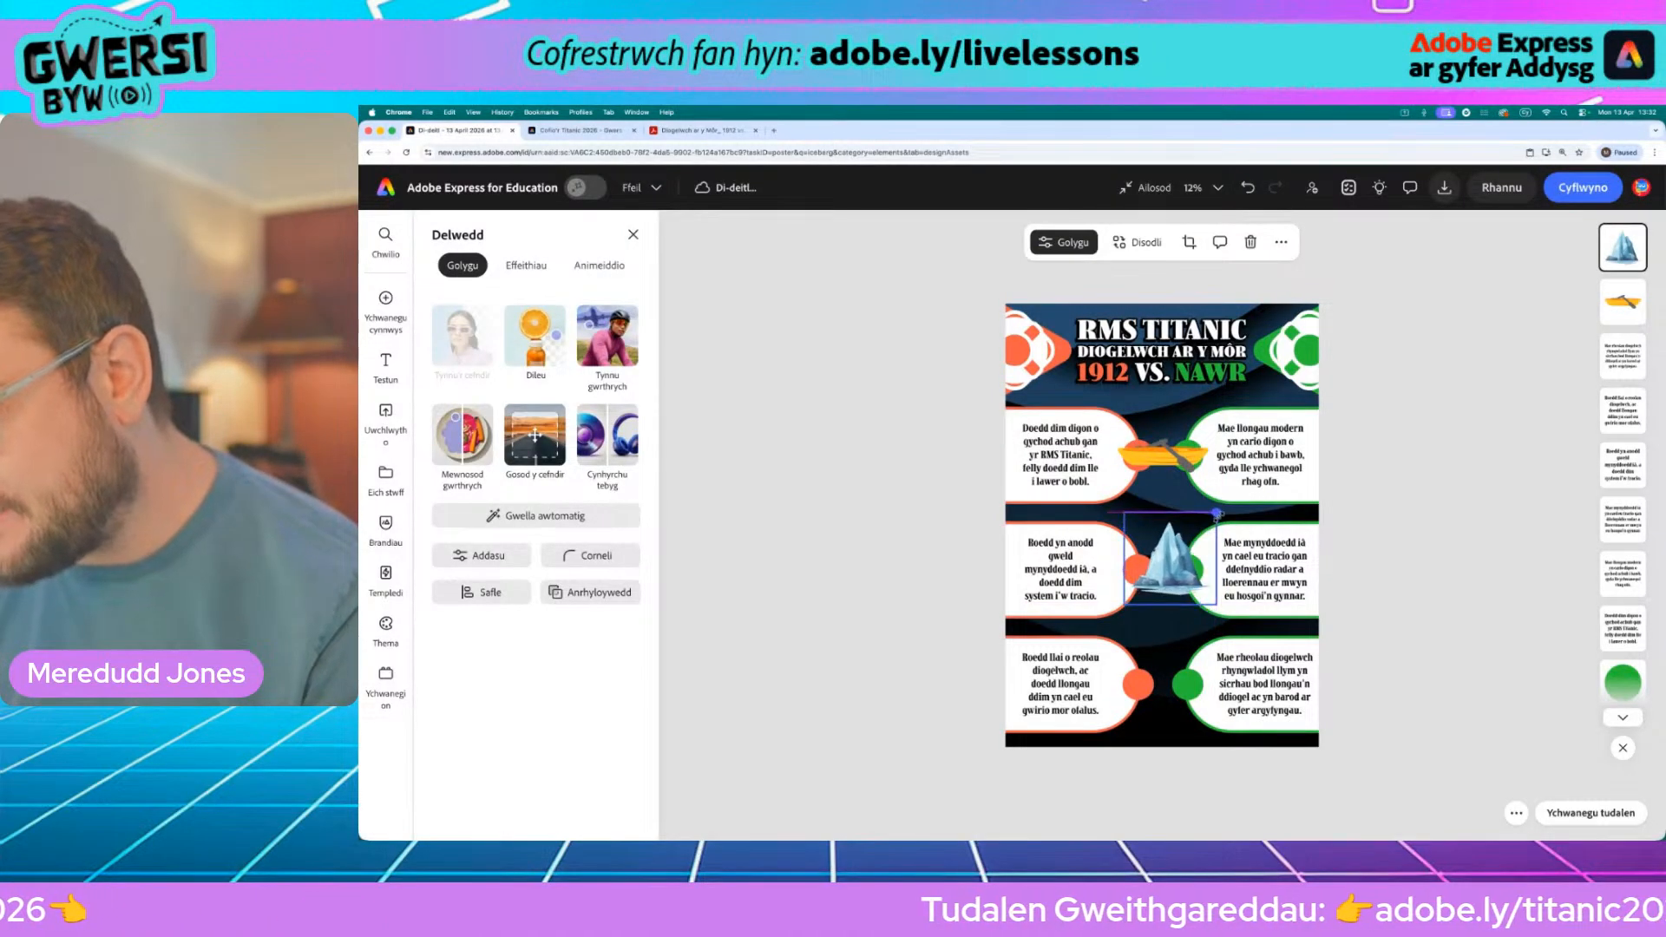
mouse_move(1173, 569)
left_mouse_down()
mouse_move(1221, 514)
mouse_move(1170, 559)
left_mouse_up()
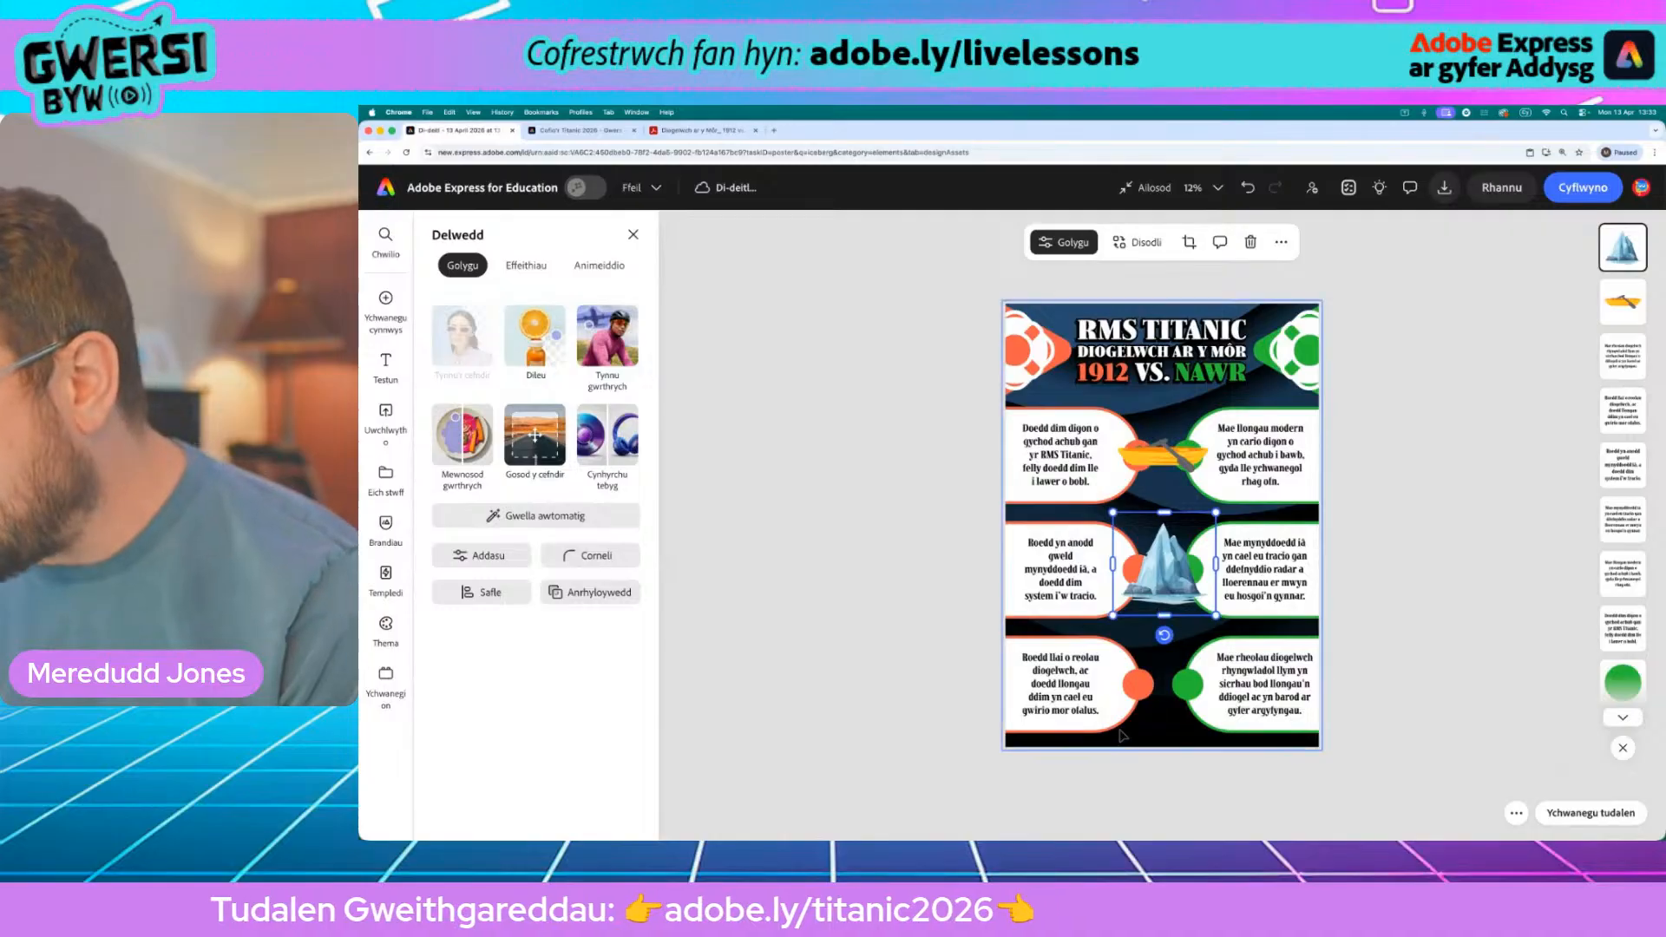
Step: Search the design assets (Asedau dylunio) among the elements for "rules"
left_click(385, 298)
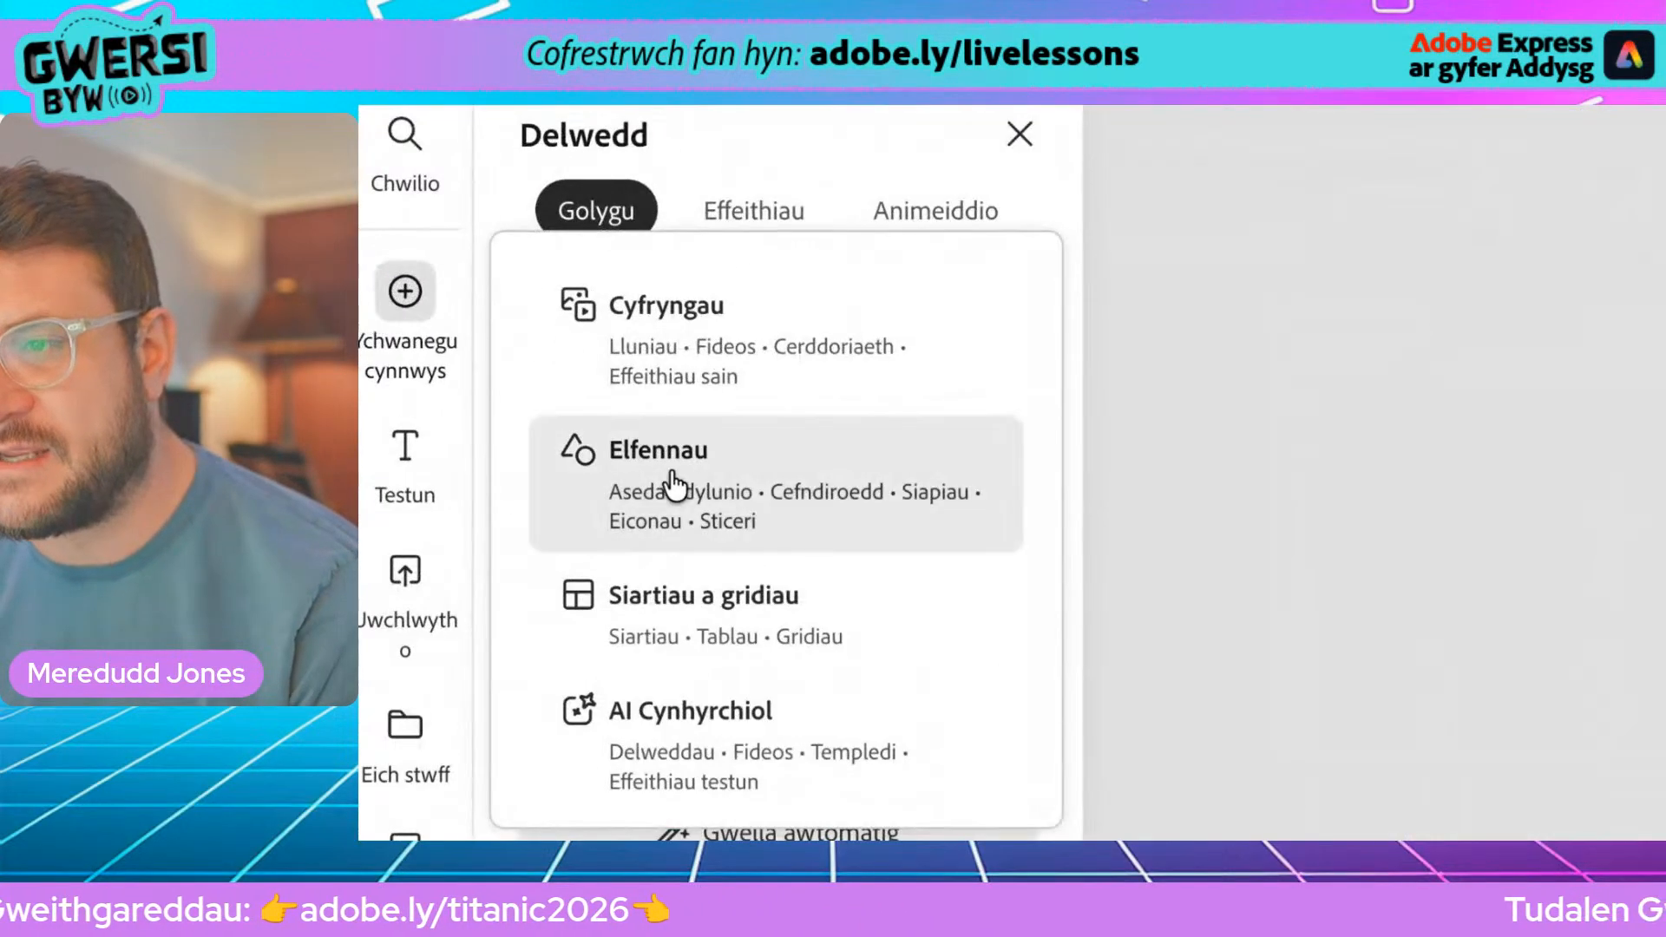
left_click(488, 361)
double_click(682, 304)
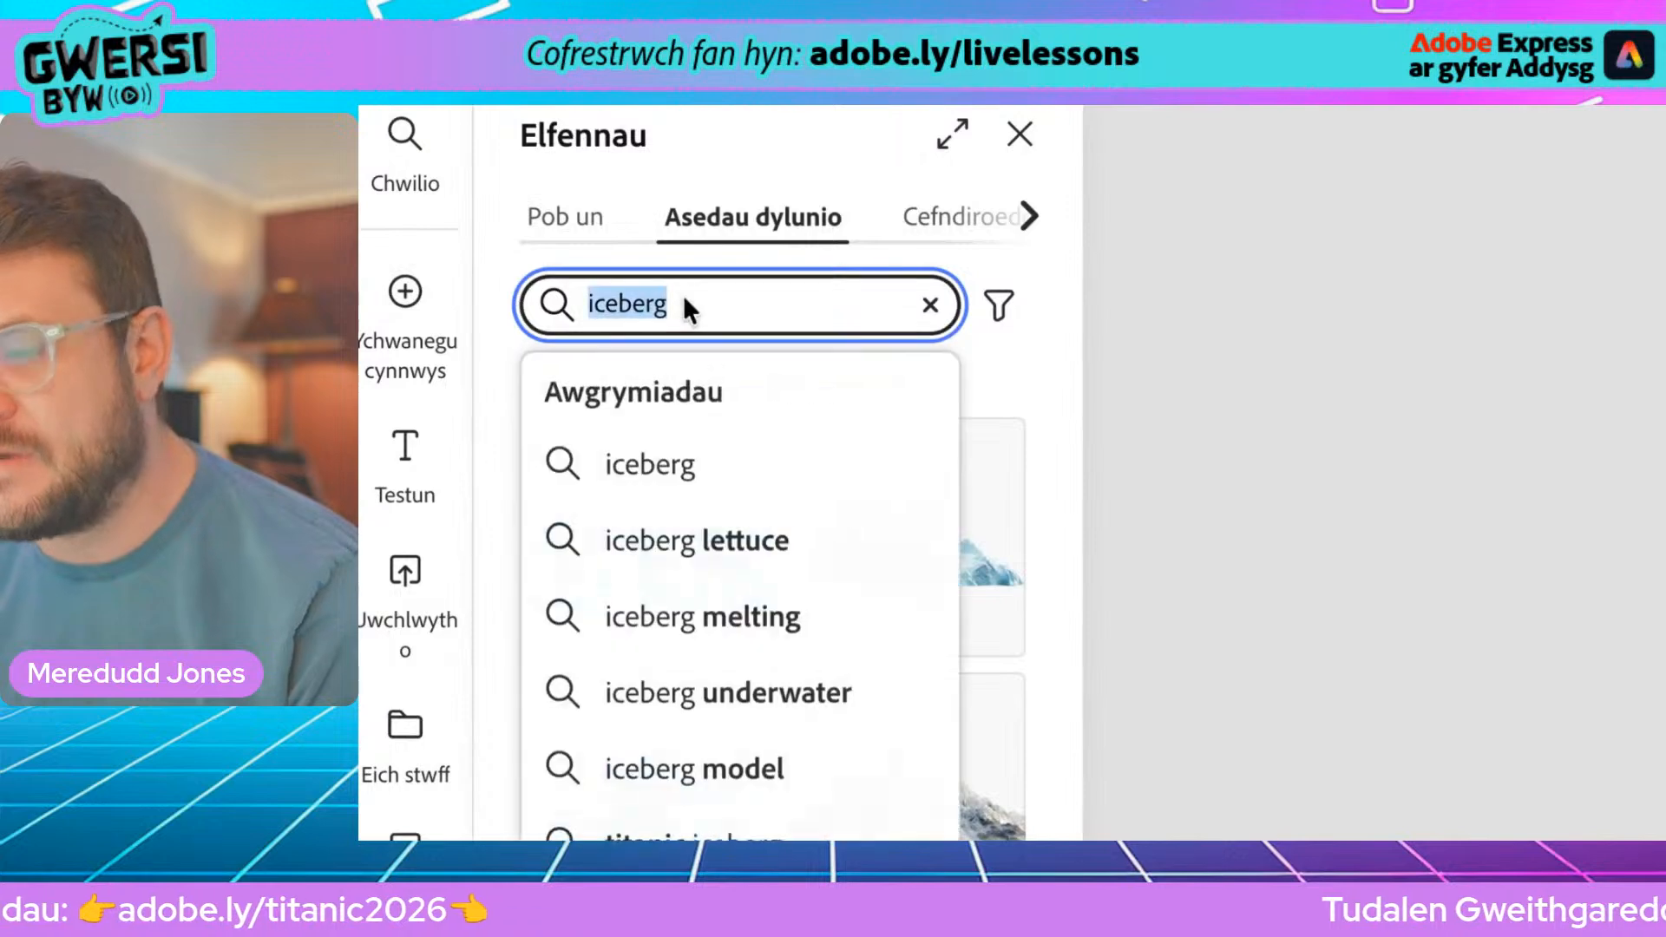
type("rules")
key("Return")
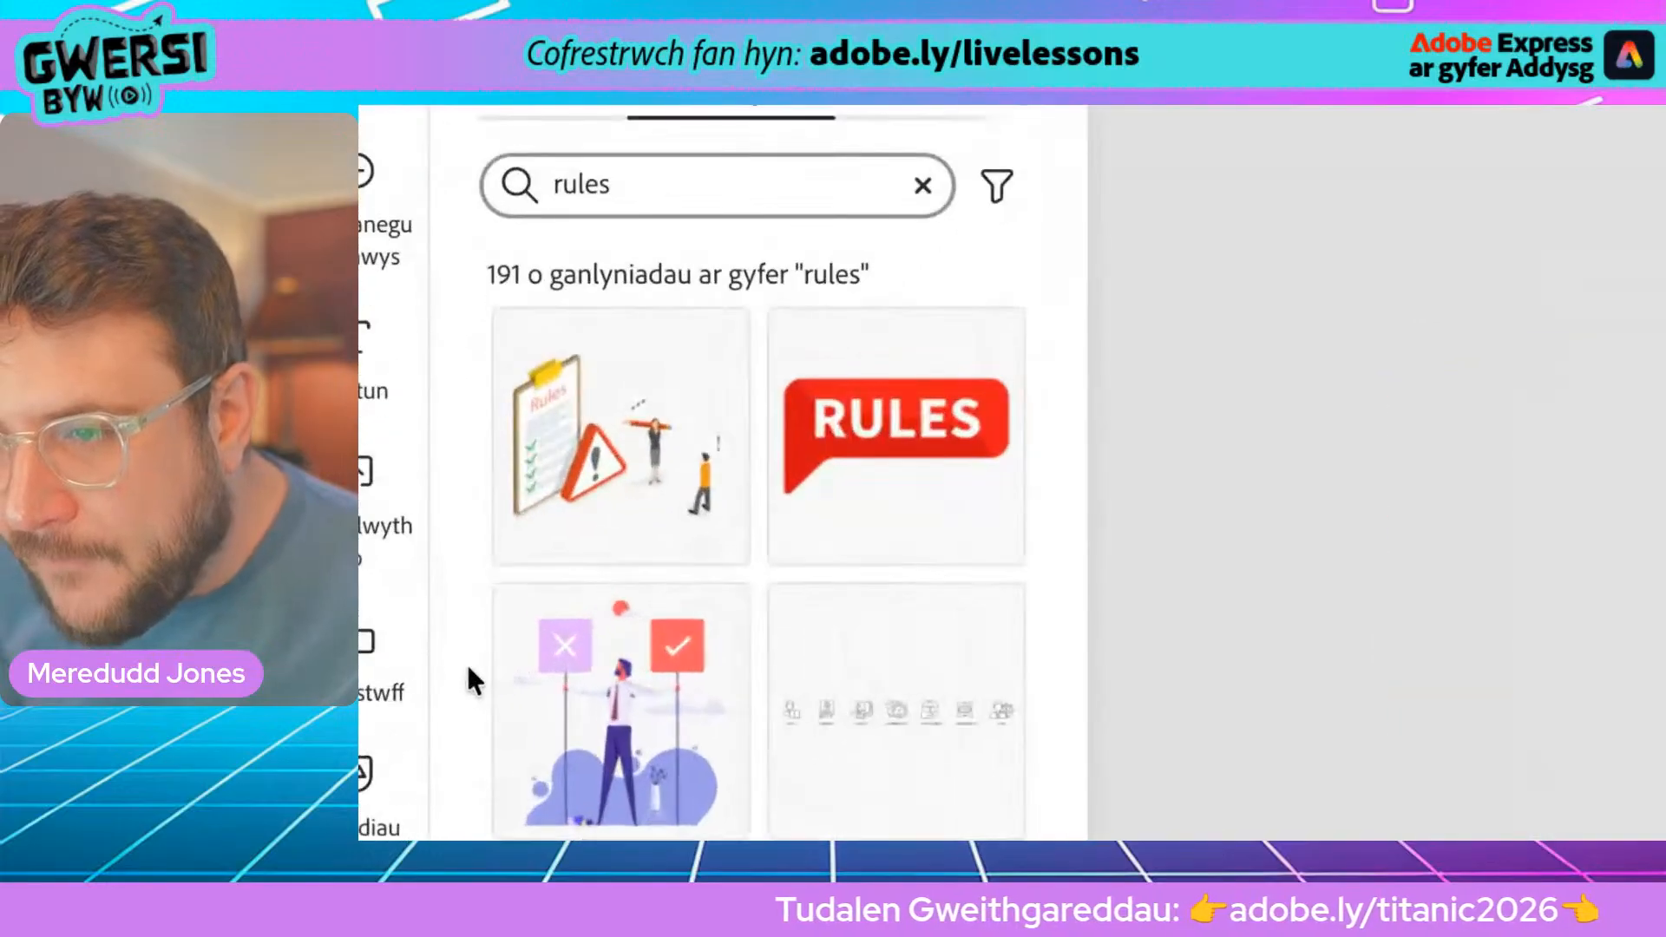
Step: Look through the "rules" design assets for an illustration that suits the lowest pair of boxes
scroll(469, 666, "down", 2)
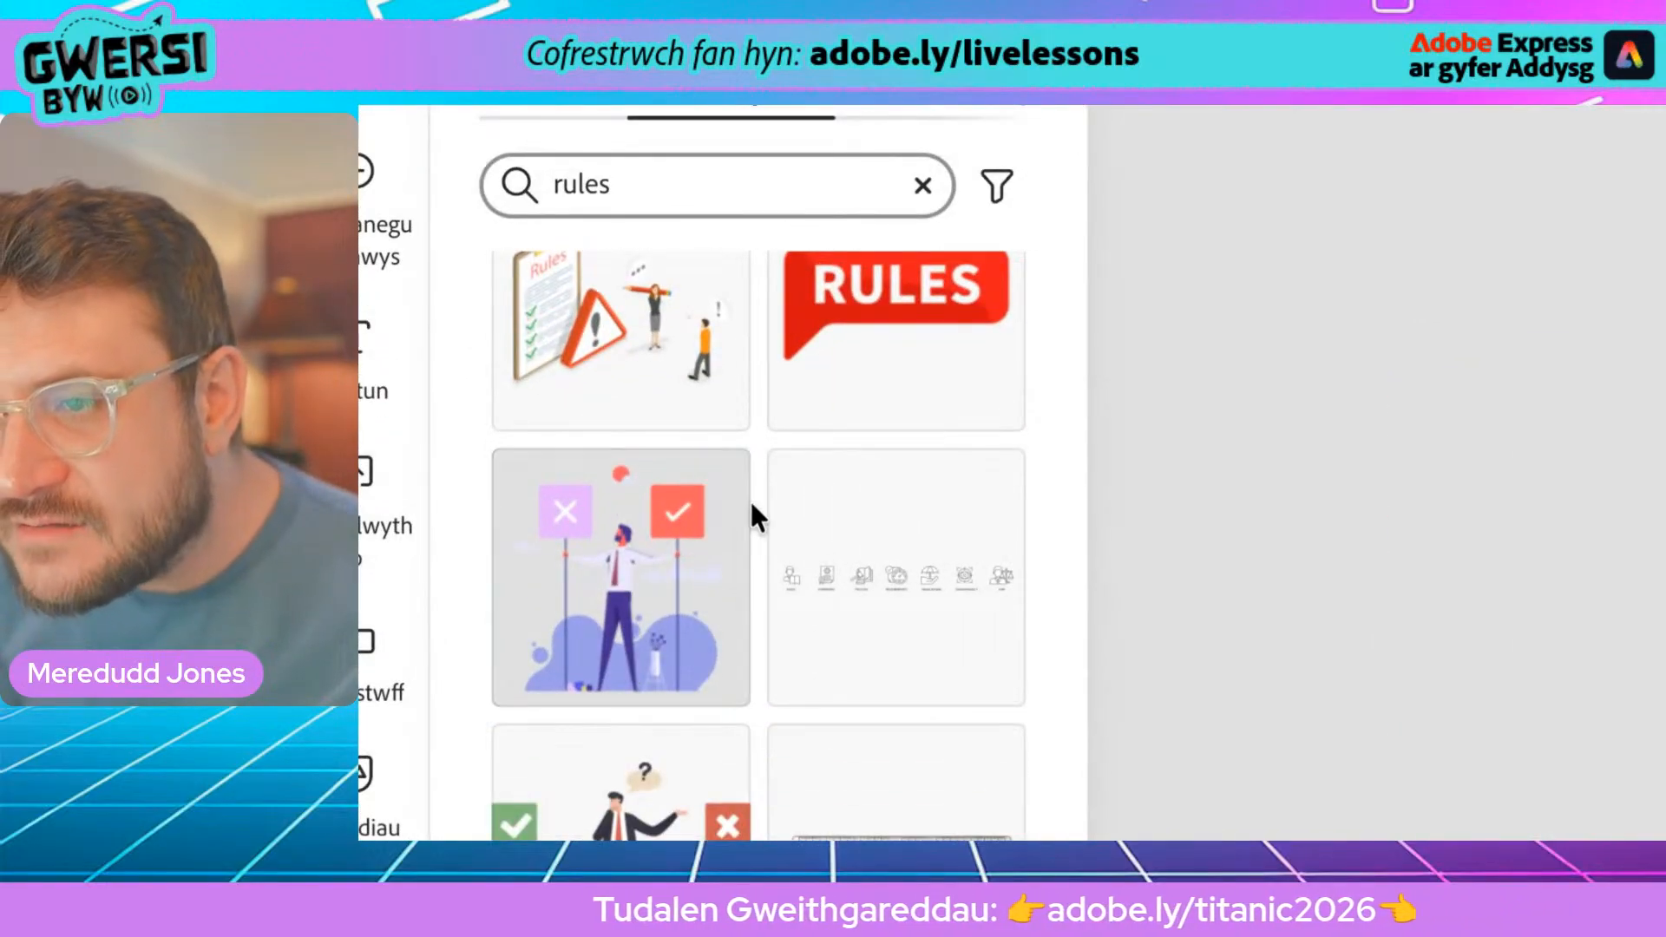
scroll(581, 501, "down", 4)
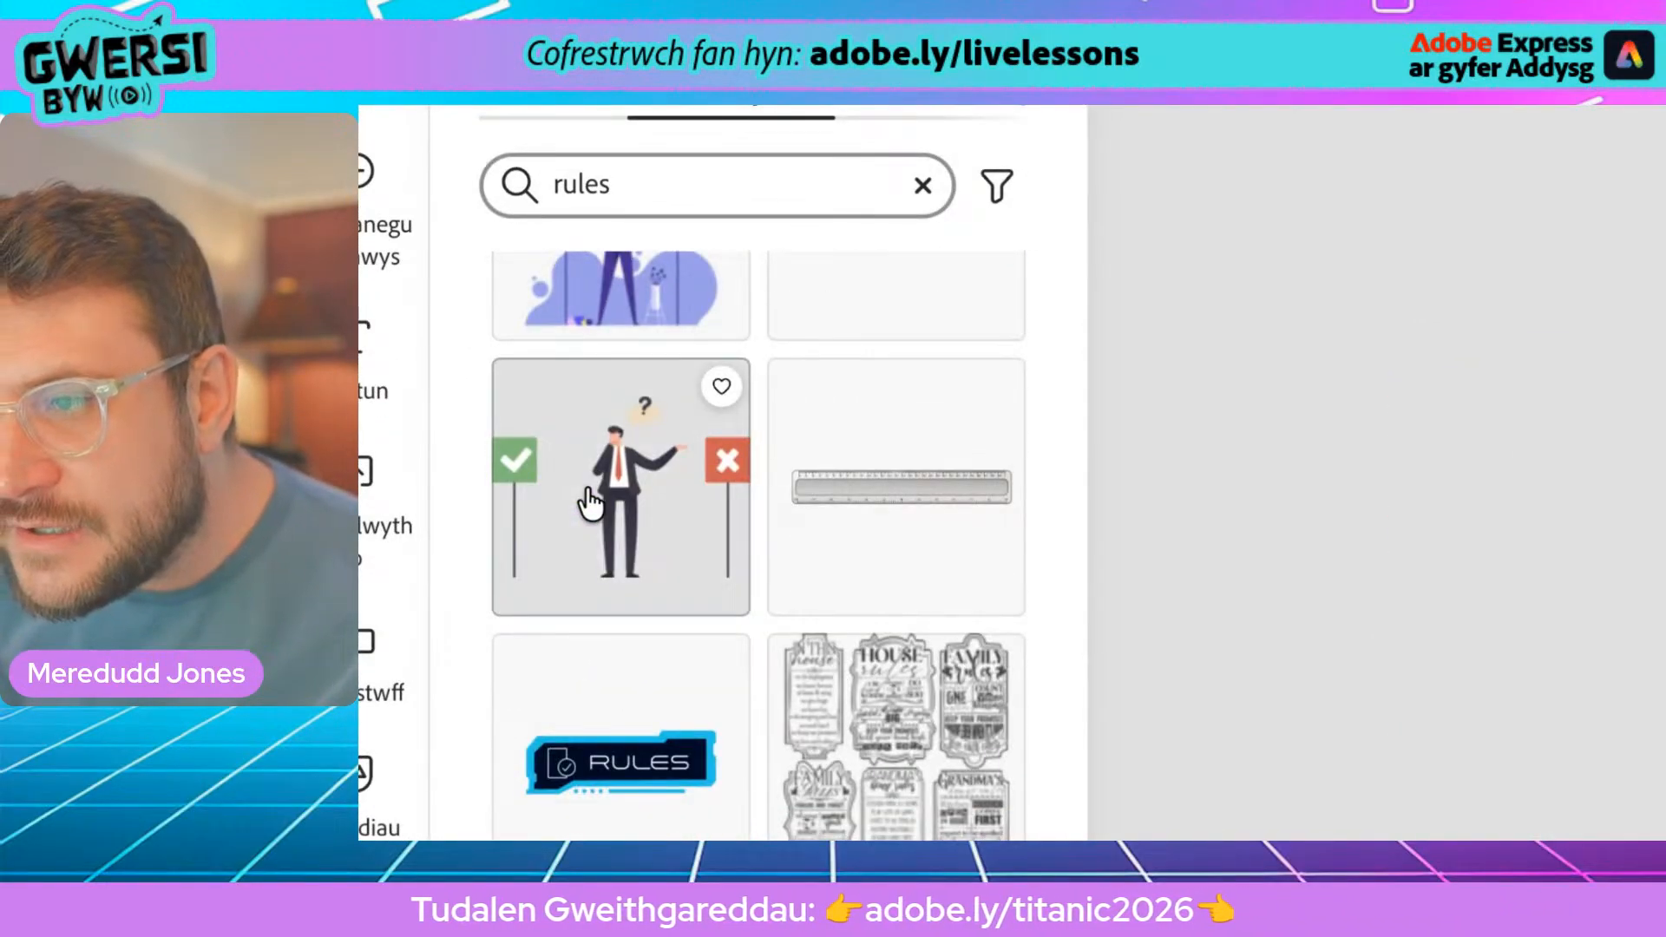
scroll(590, 502, "down", 10)
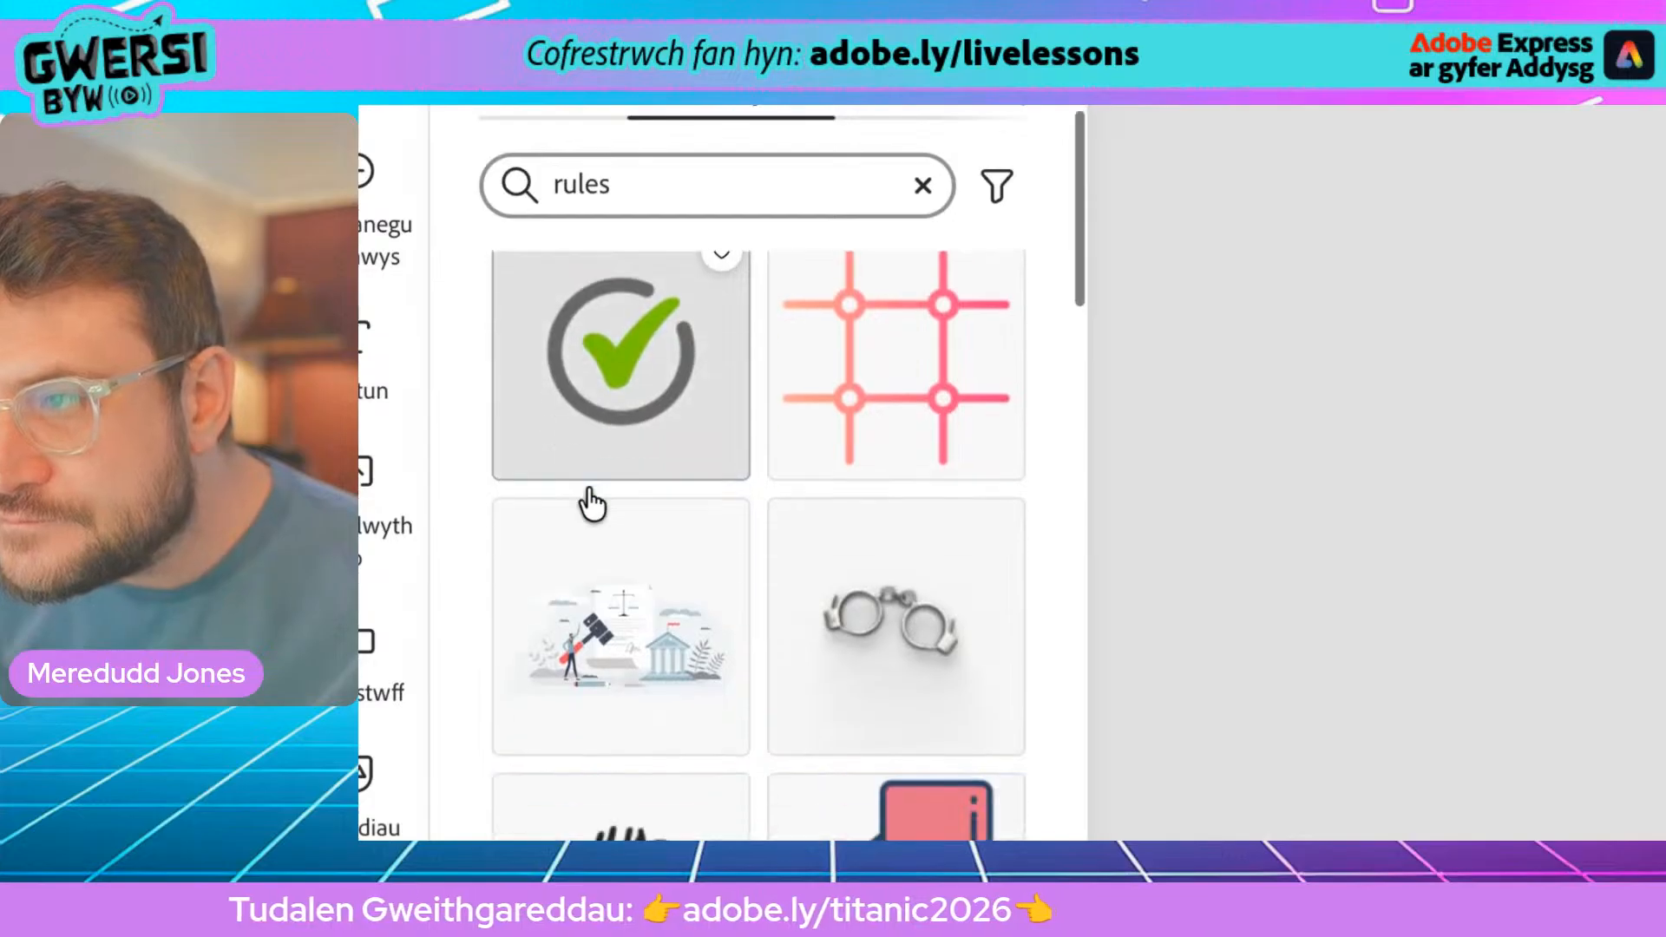
scroll(590, 502, "down", 10)
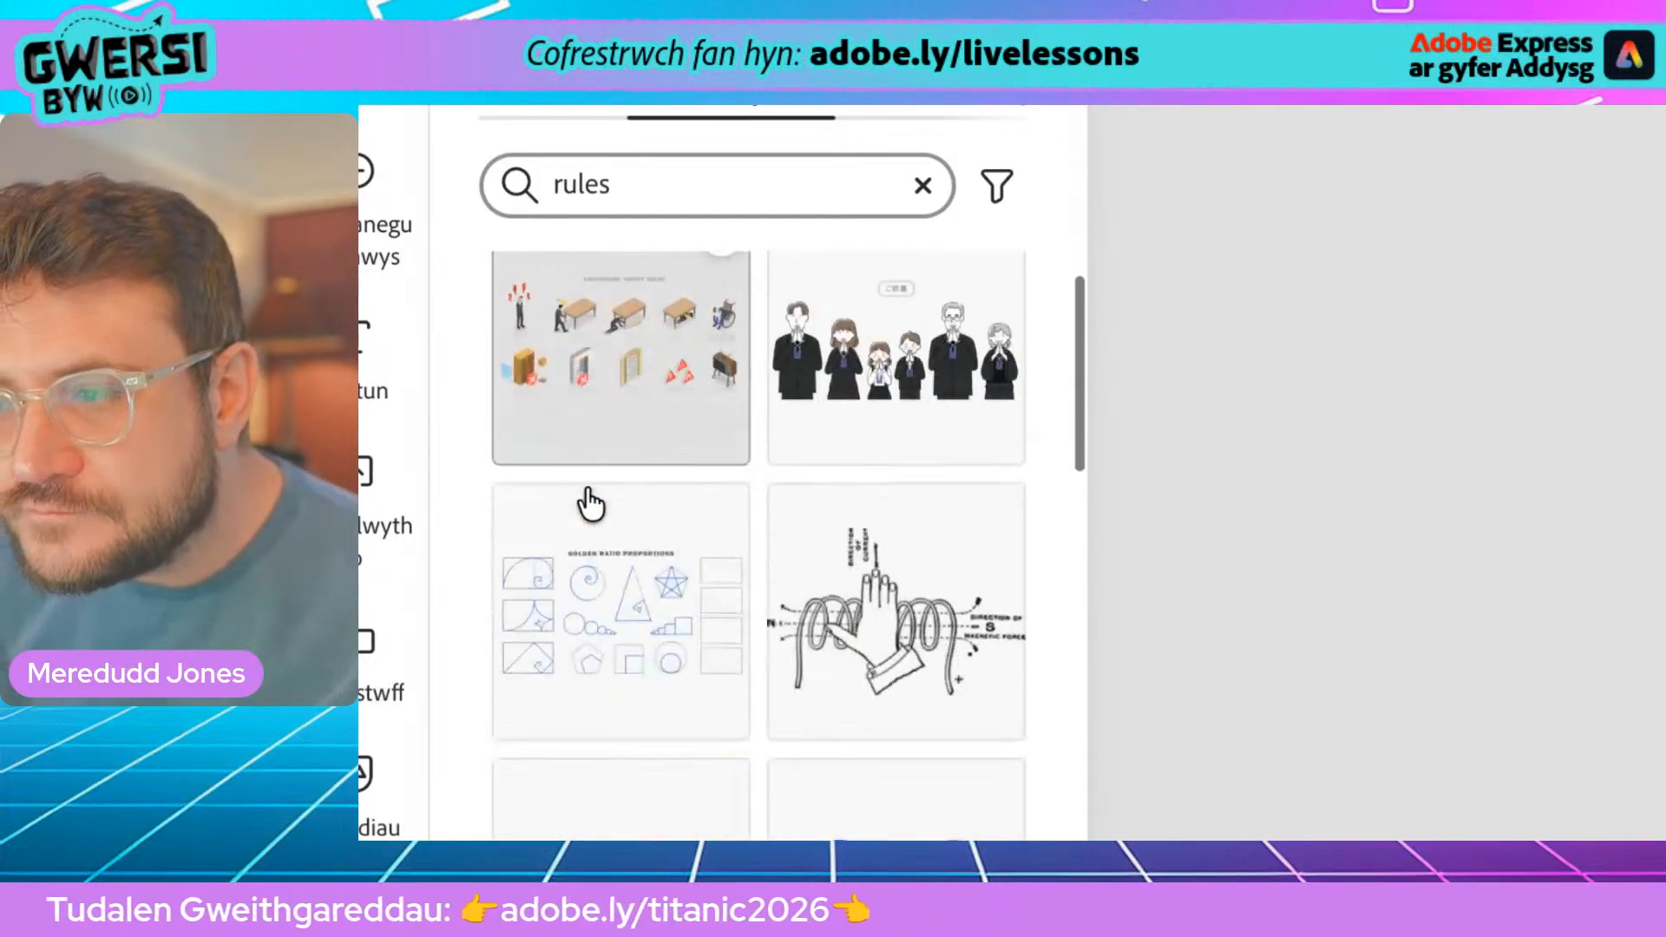
scroll(590, 501, "down", 10)
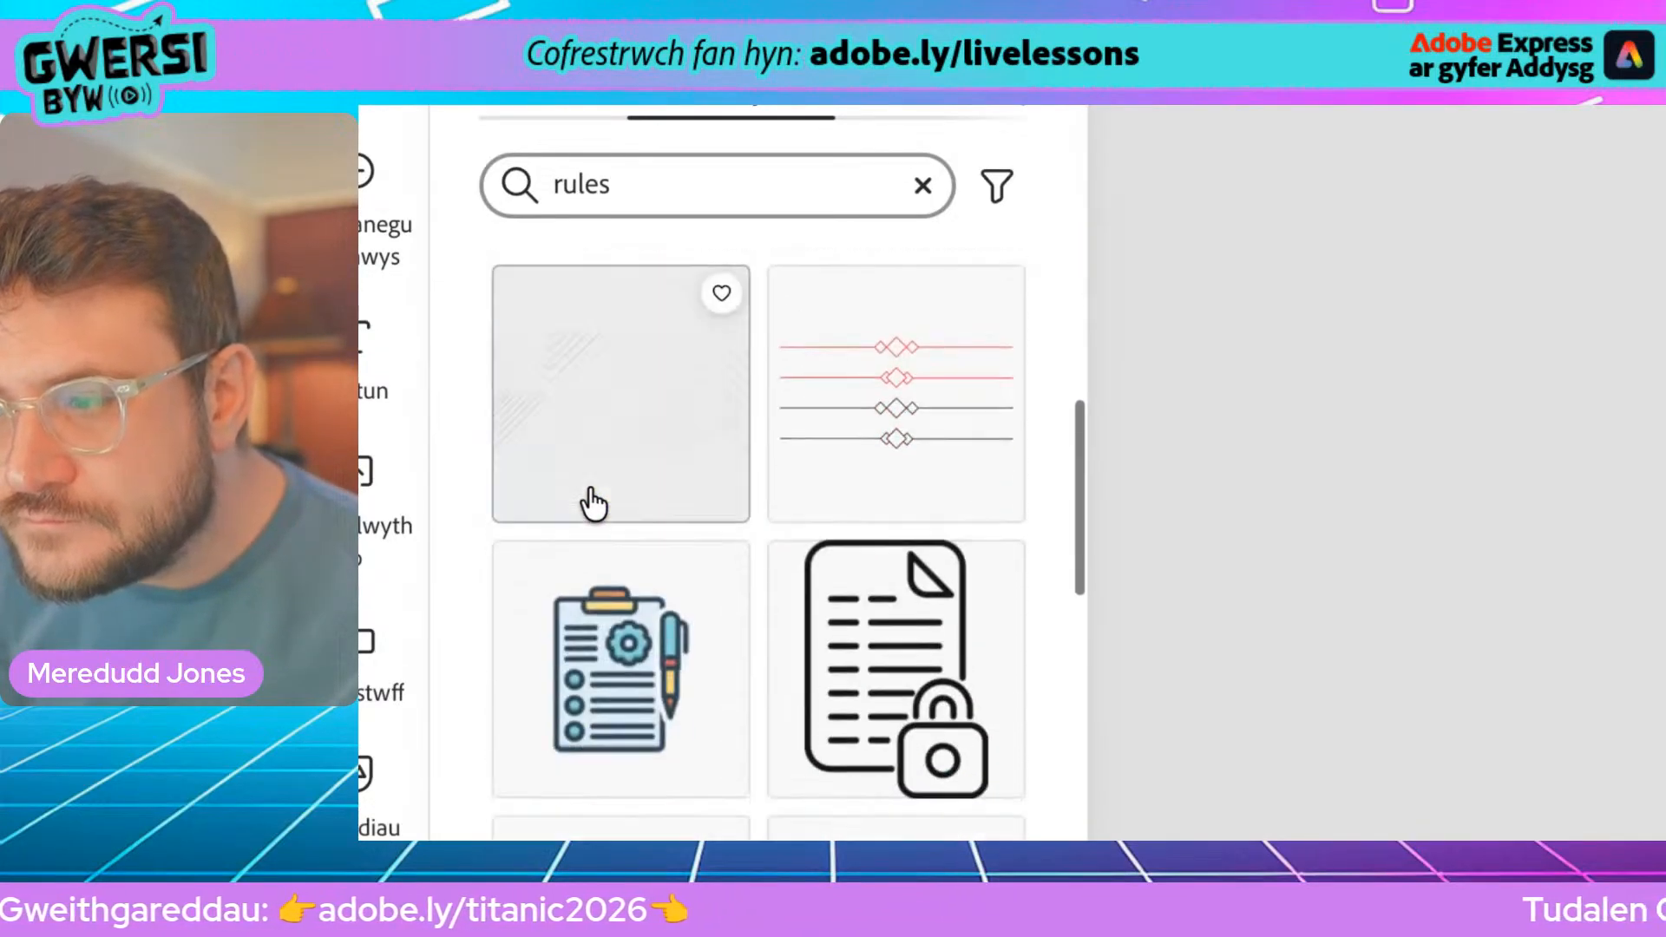
scroll(592, 503, "down", 4)
scroll(595, 495, "up", 15)
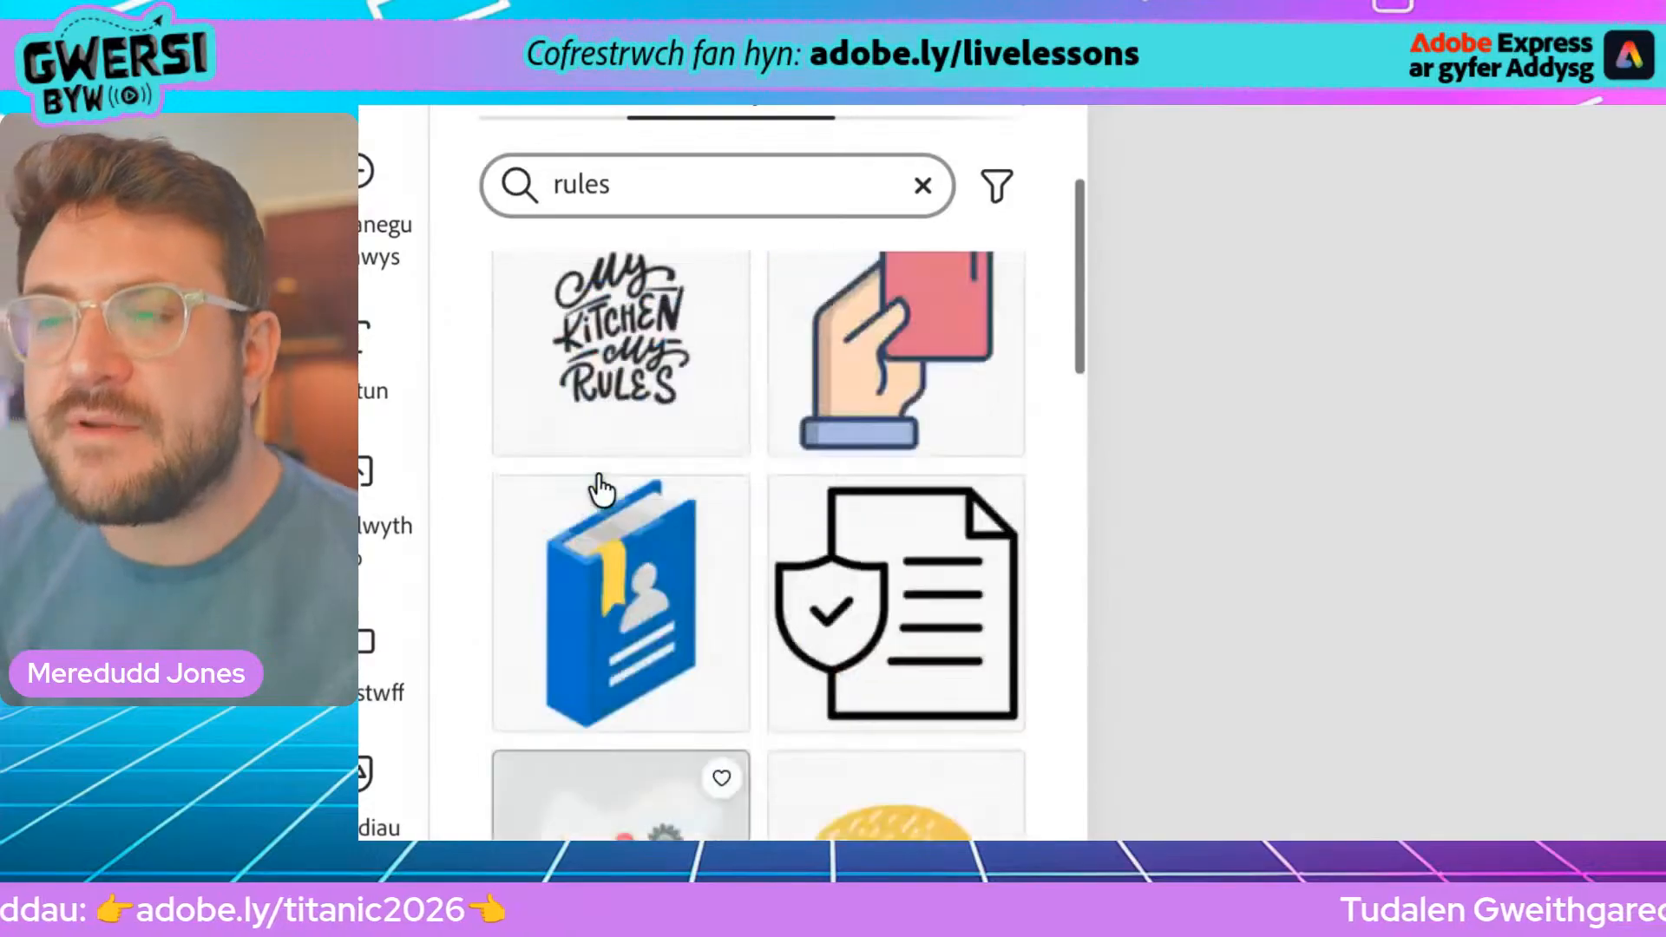
scroll(601, 490, "up", 5)
Step: Replace the design asset search term with "checklist" and run the search
double_click(584, 184)
type("ch")
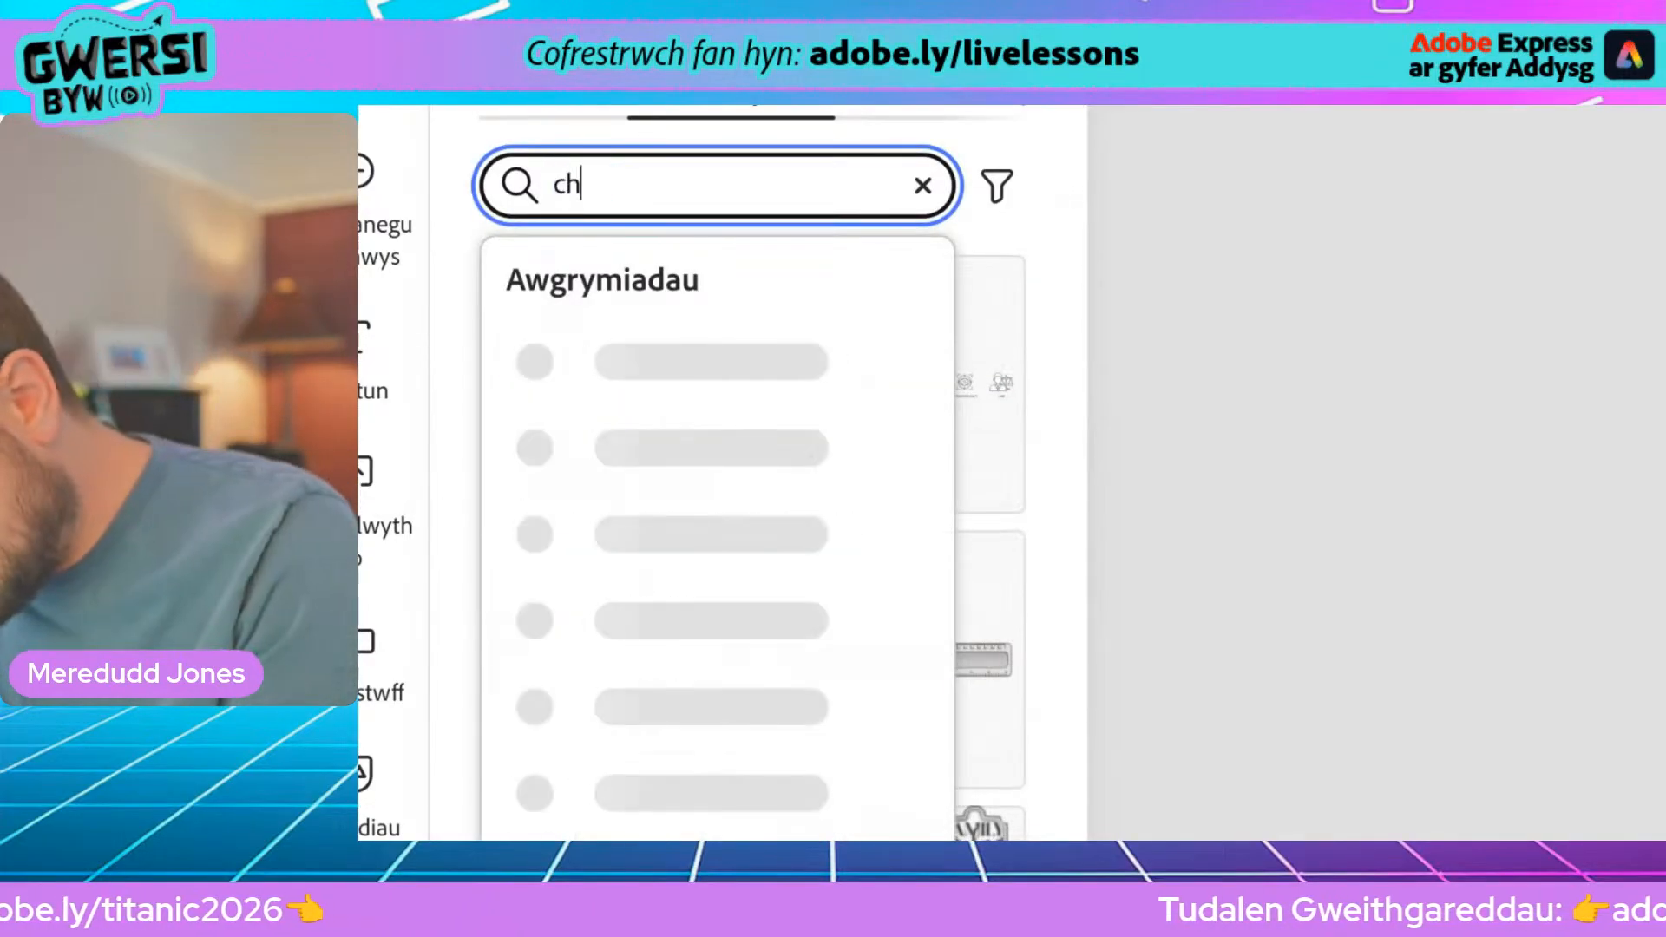
type("ecklist")
key("Return")
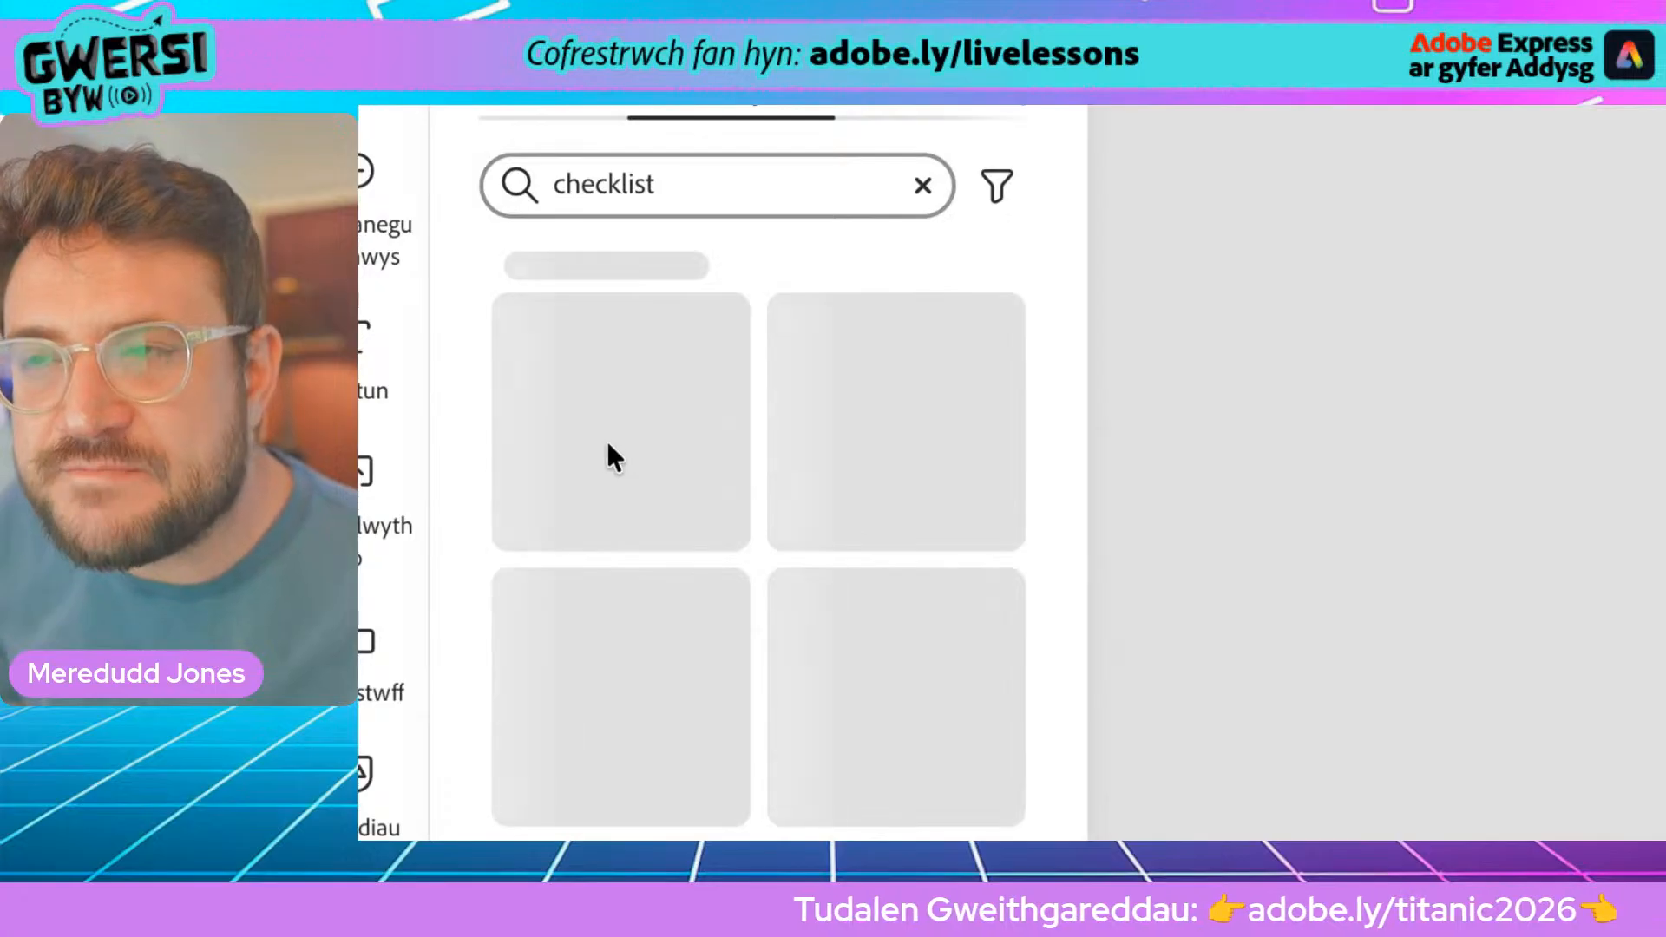
Step: Add the brown clipboard checklist illustration and centre it over the lowest pair of orange and green circles
scroll(664, 525, "down", 4)
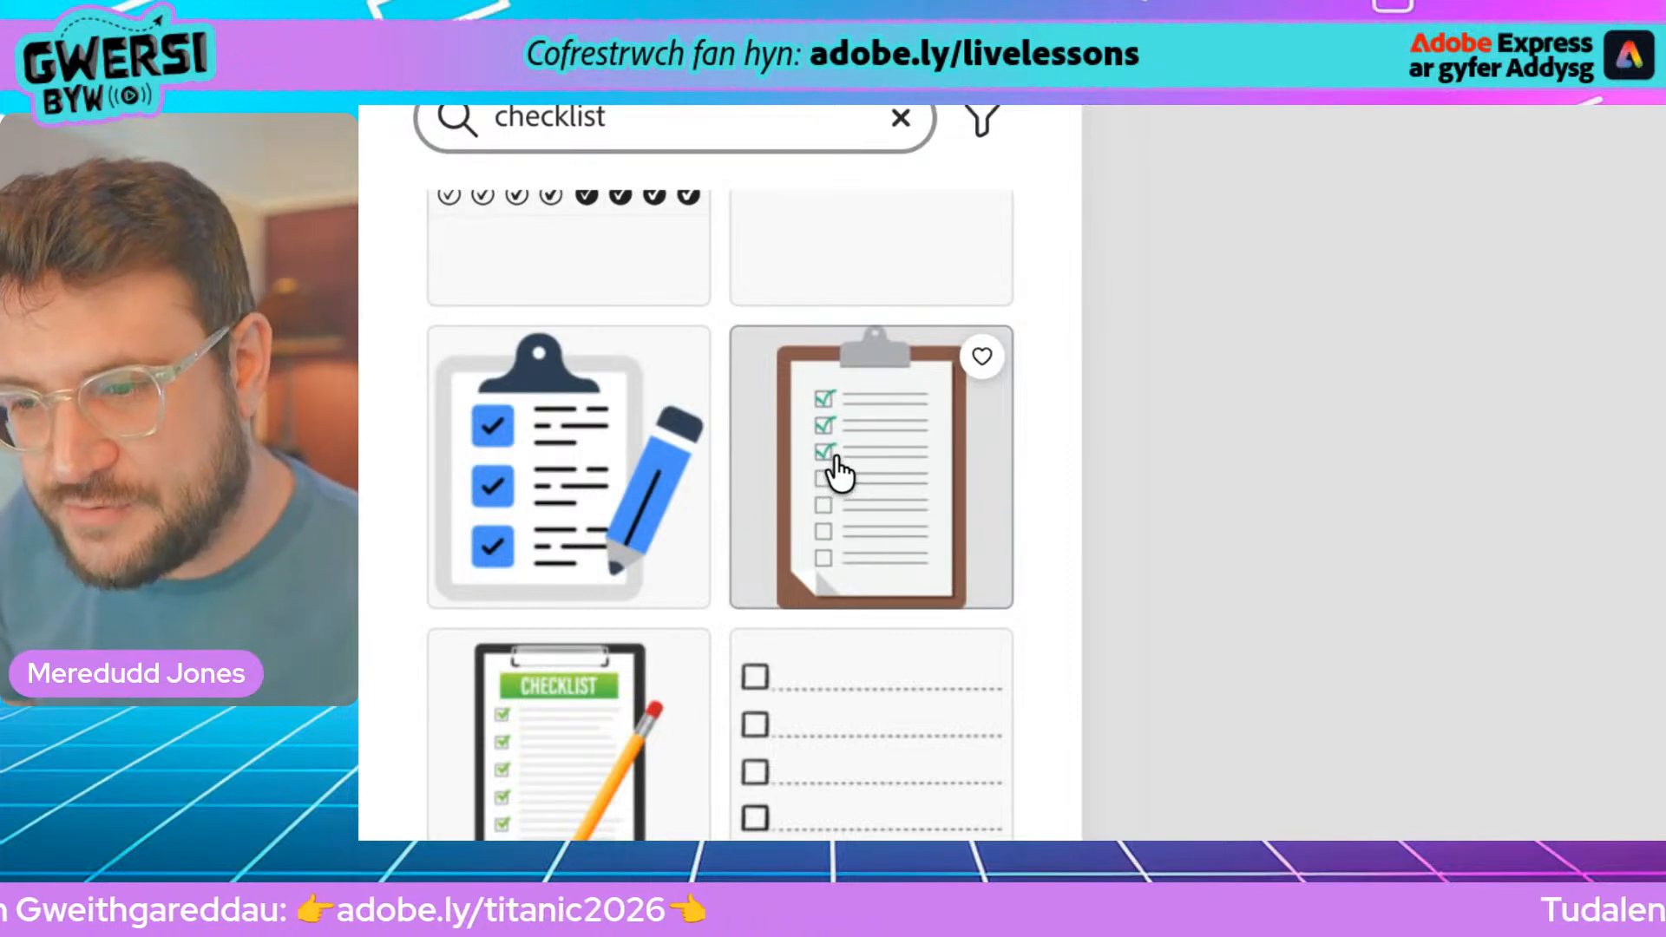
scroll(636, 488, "down", 3)
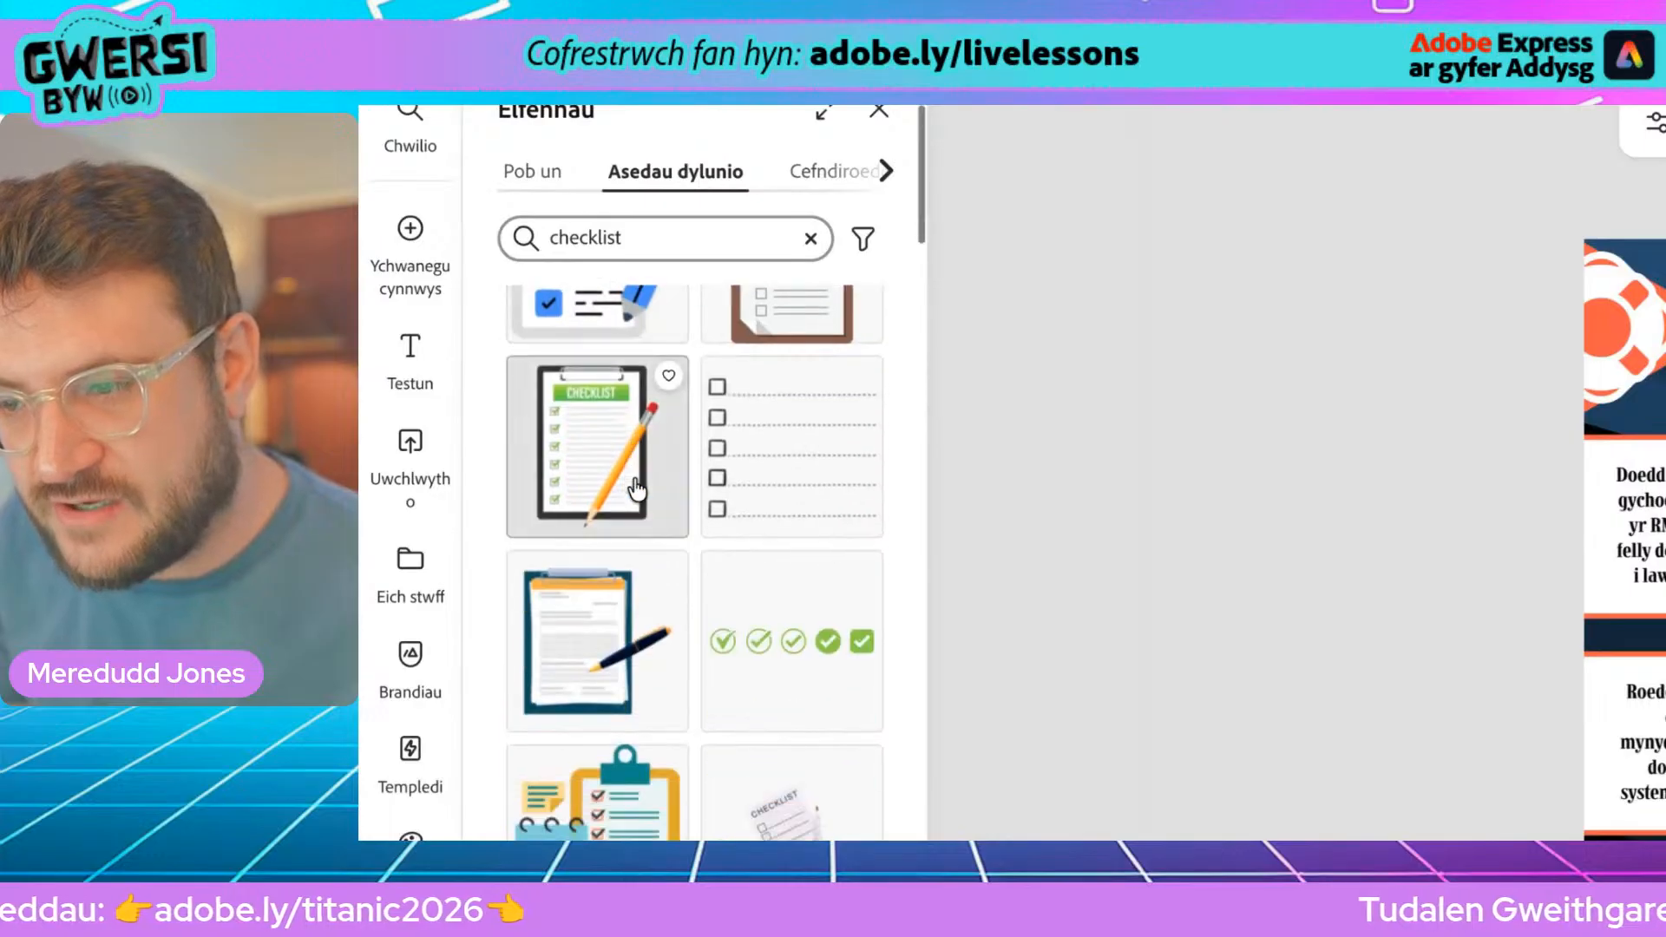
scroll(636, 489, "down", 10)
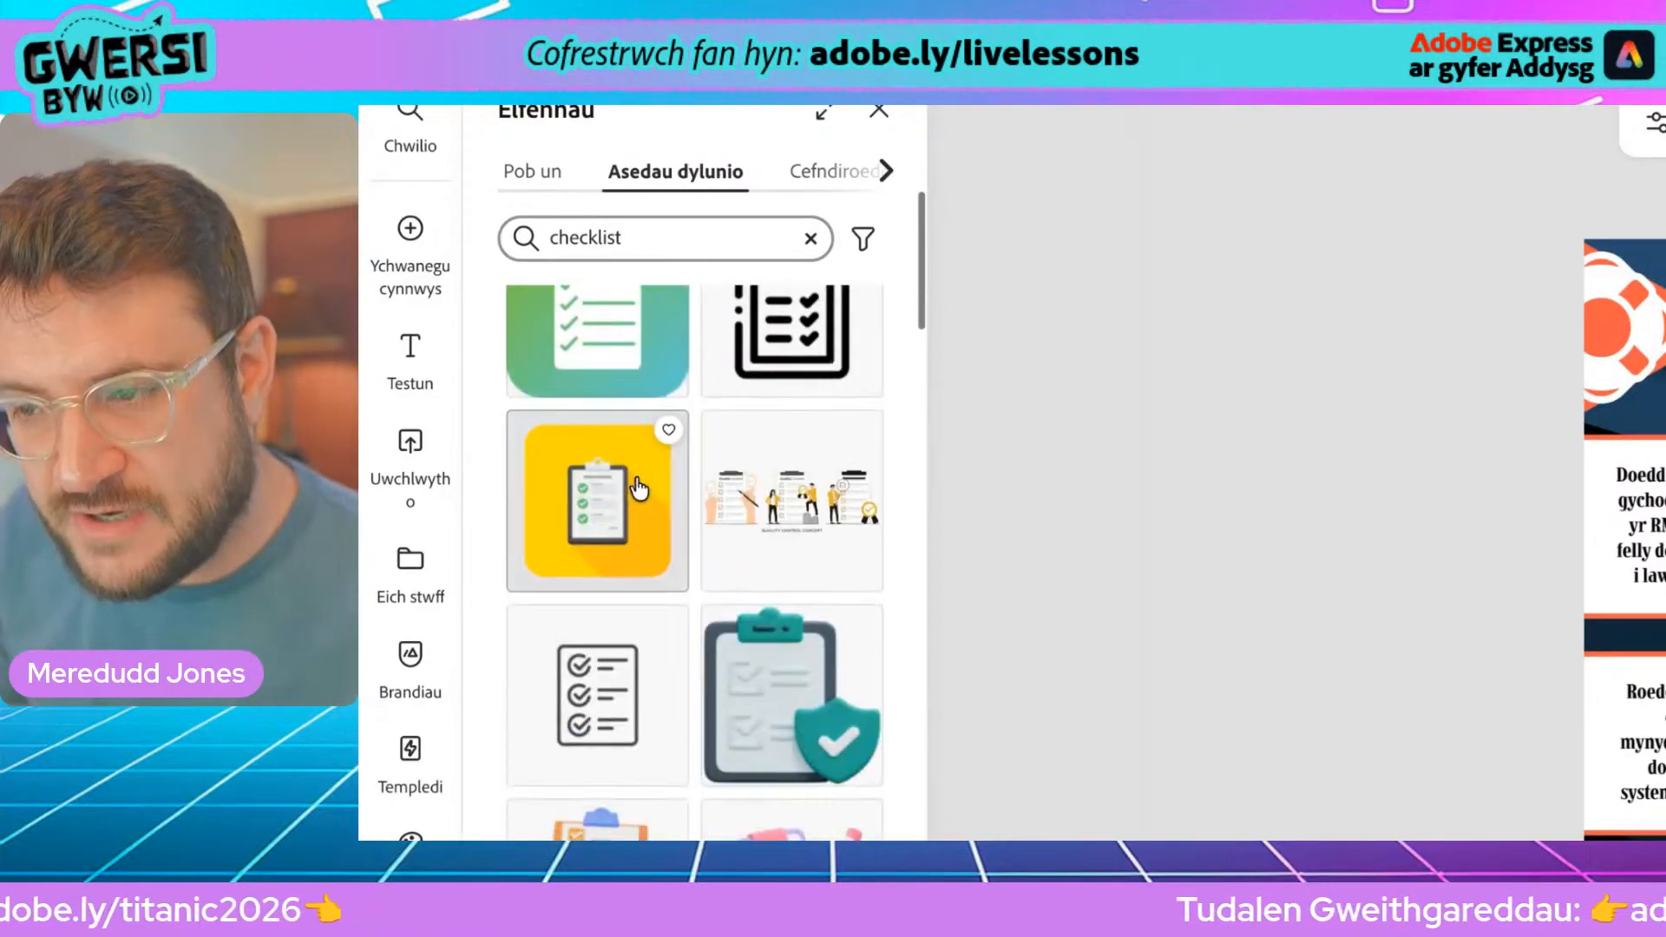
scroll(637, 489, "down", 5)
scroll(638, 488, "down", 10)
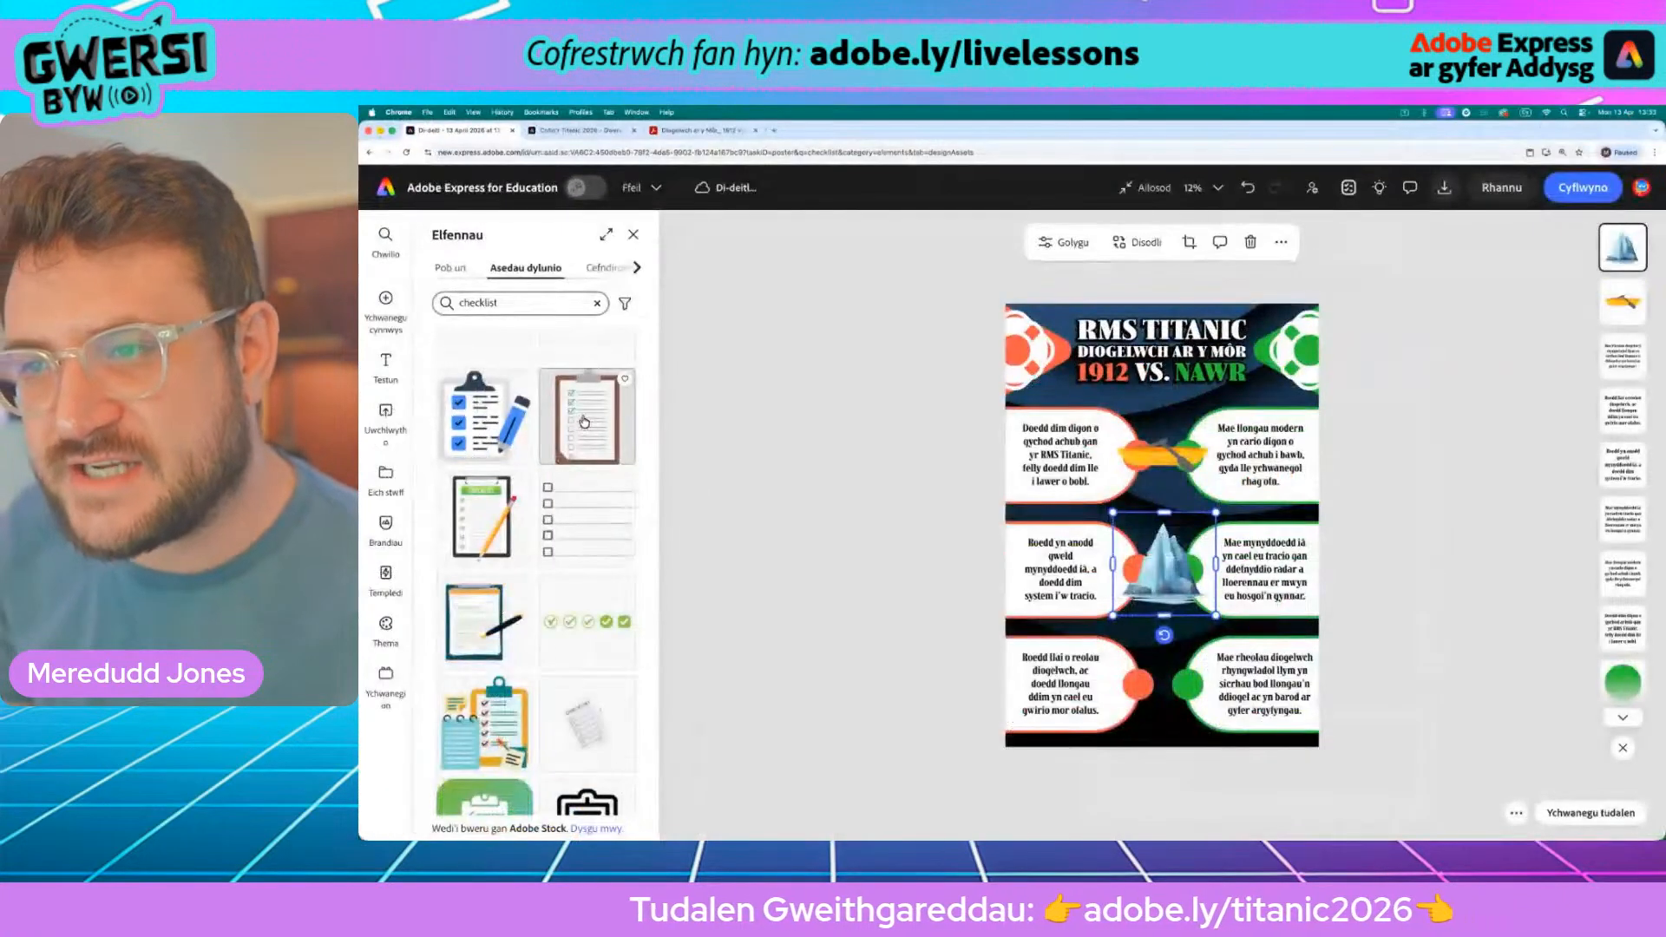
left_click_drag(584, 422, 1165, 688)
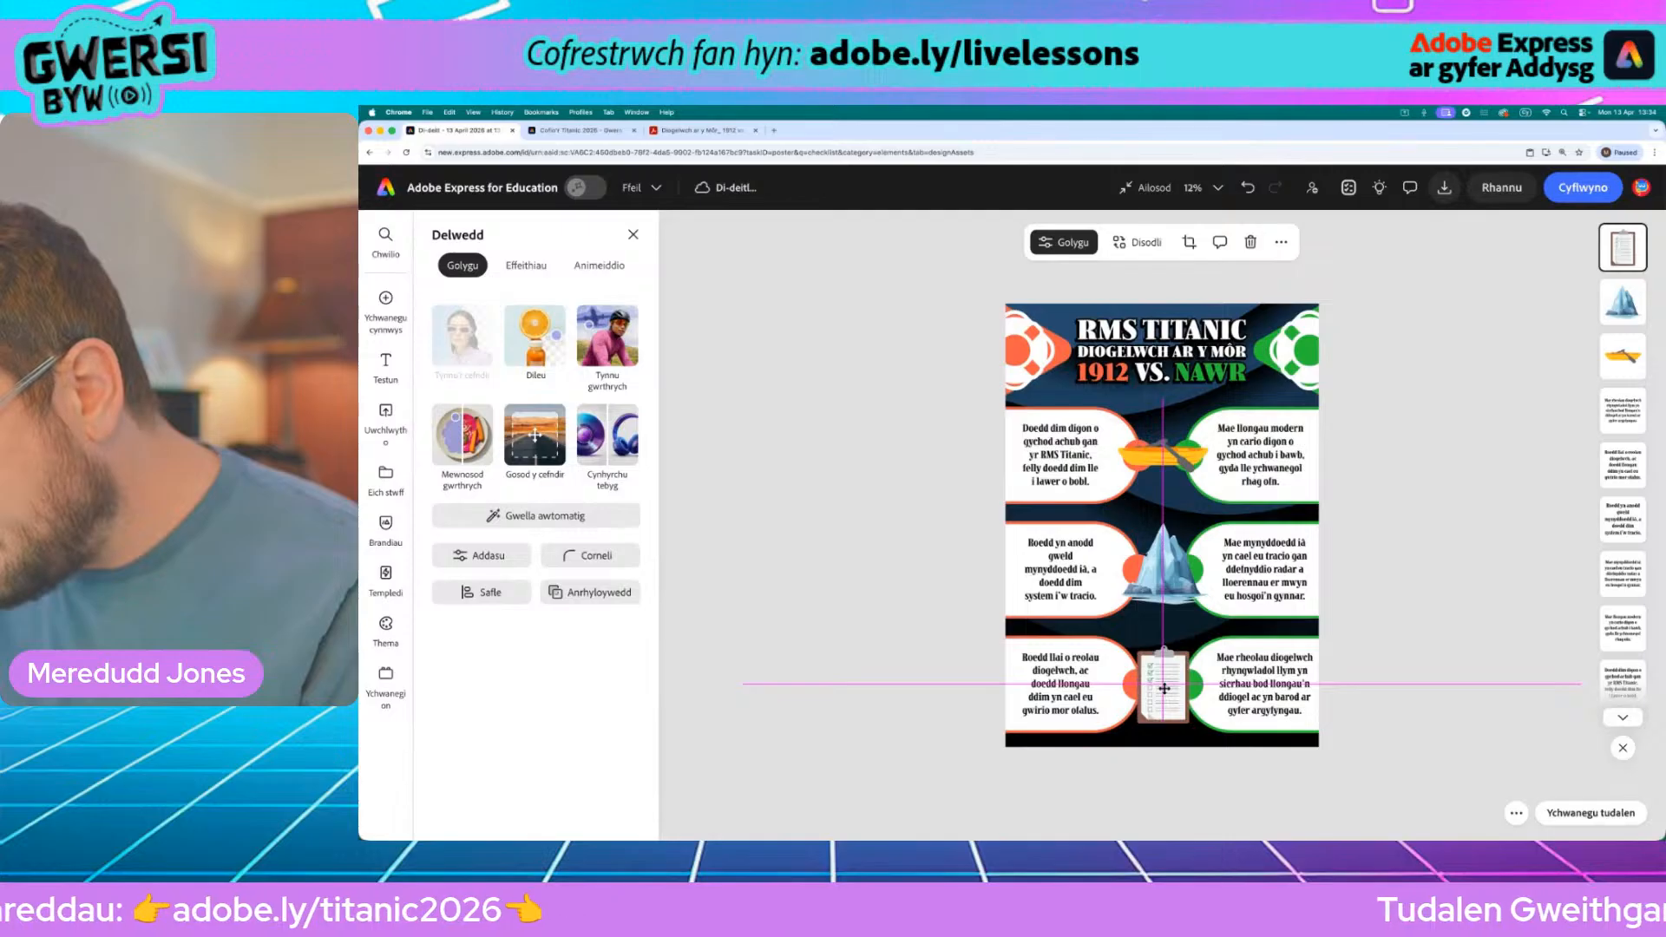
left_click(1420, 595)
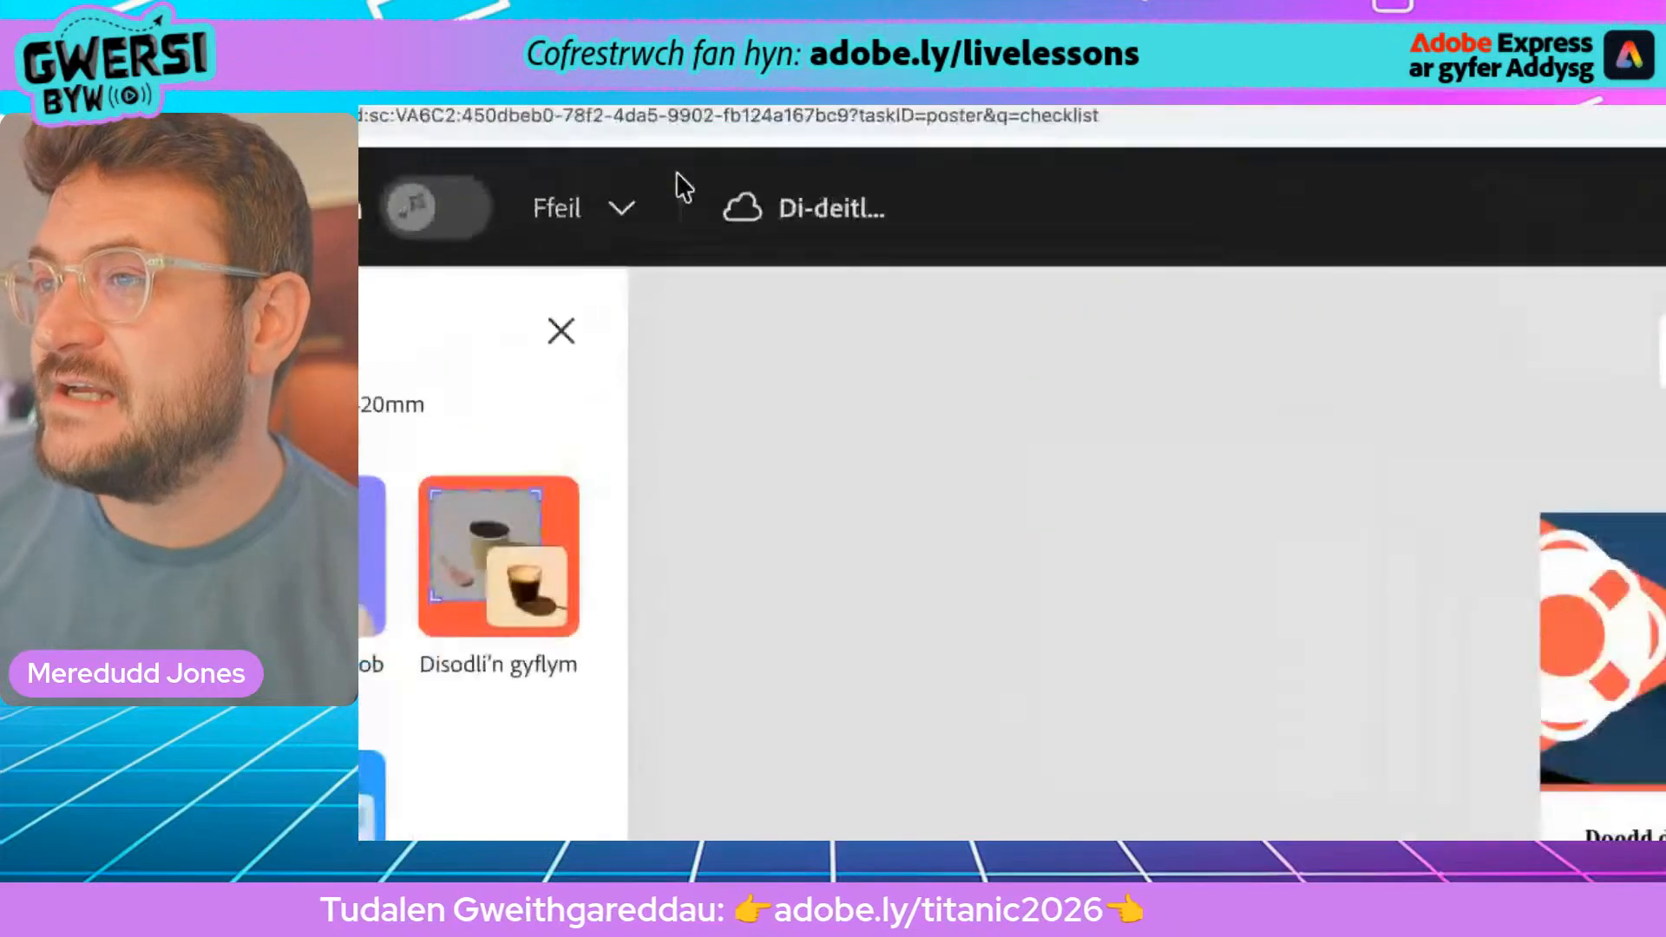
Step: Rename the poster file as "Ffeithlun Titanic 2026"
left_click(800, 214)
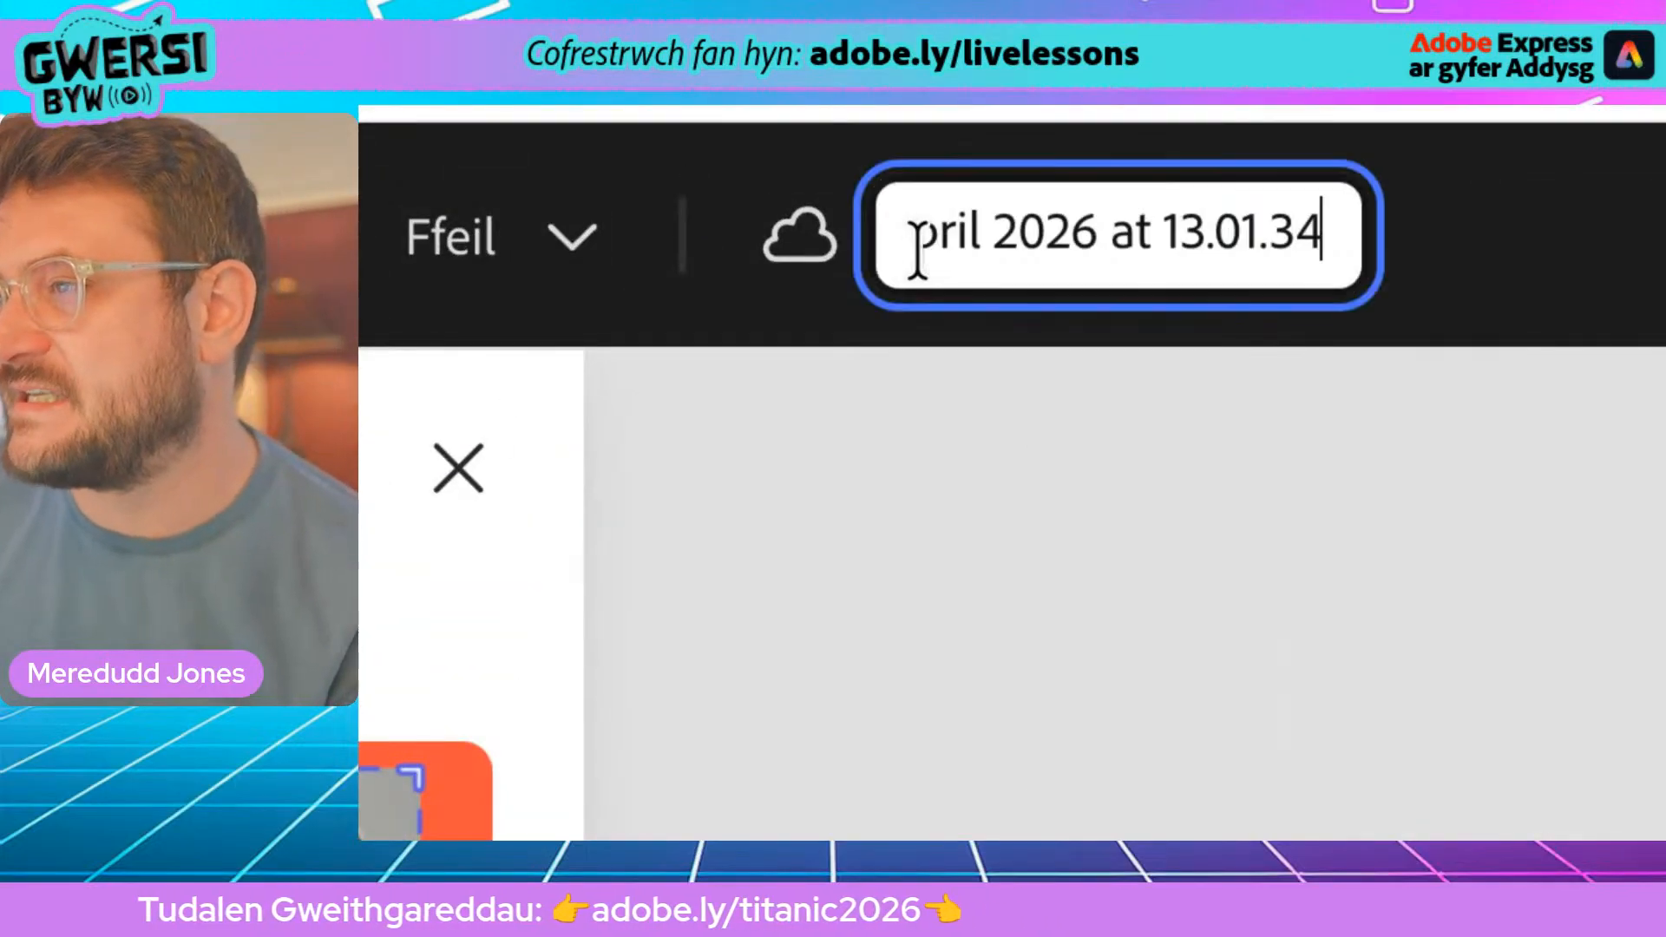
key("super+a")
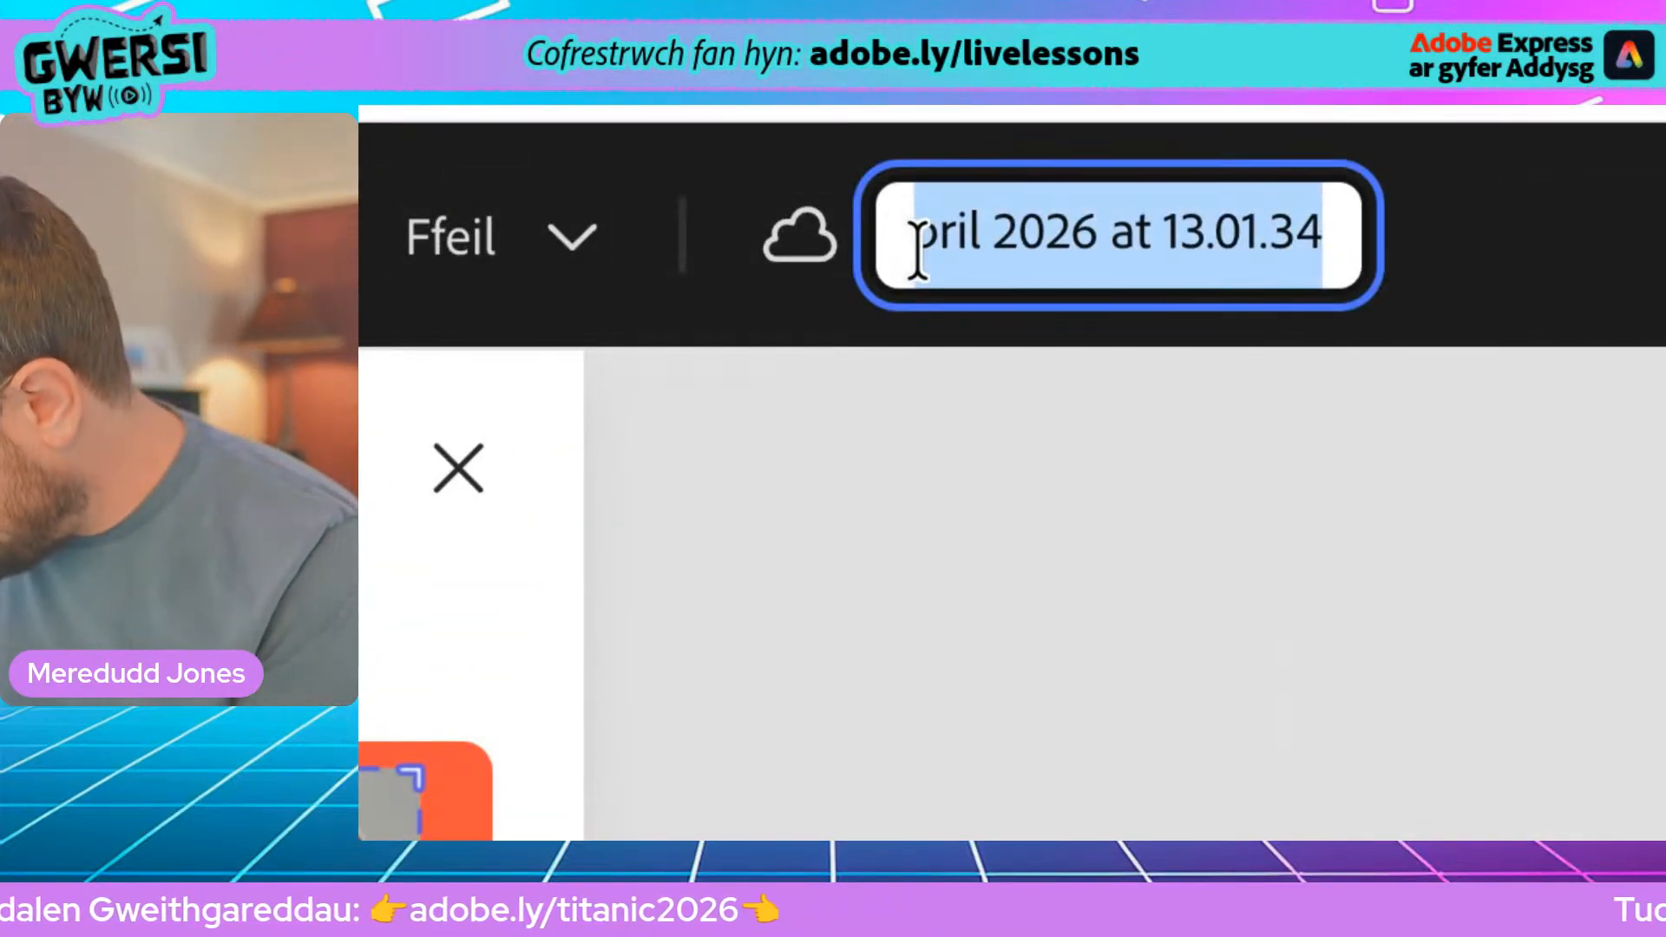
type("Ffeithlu")
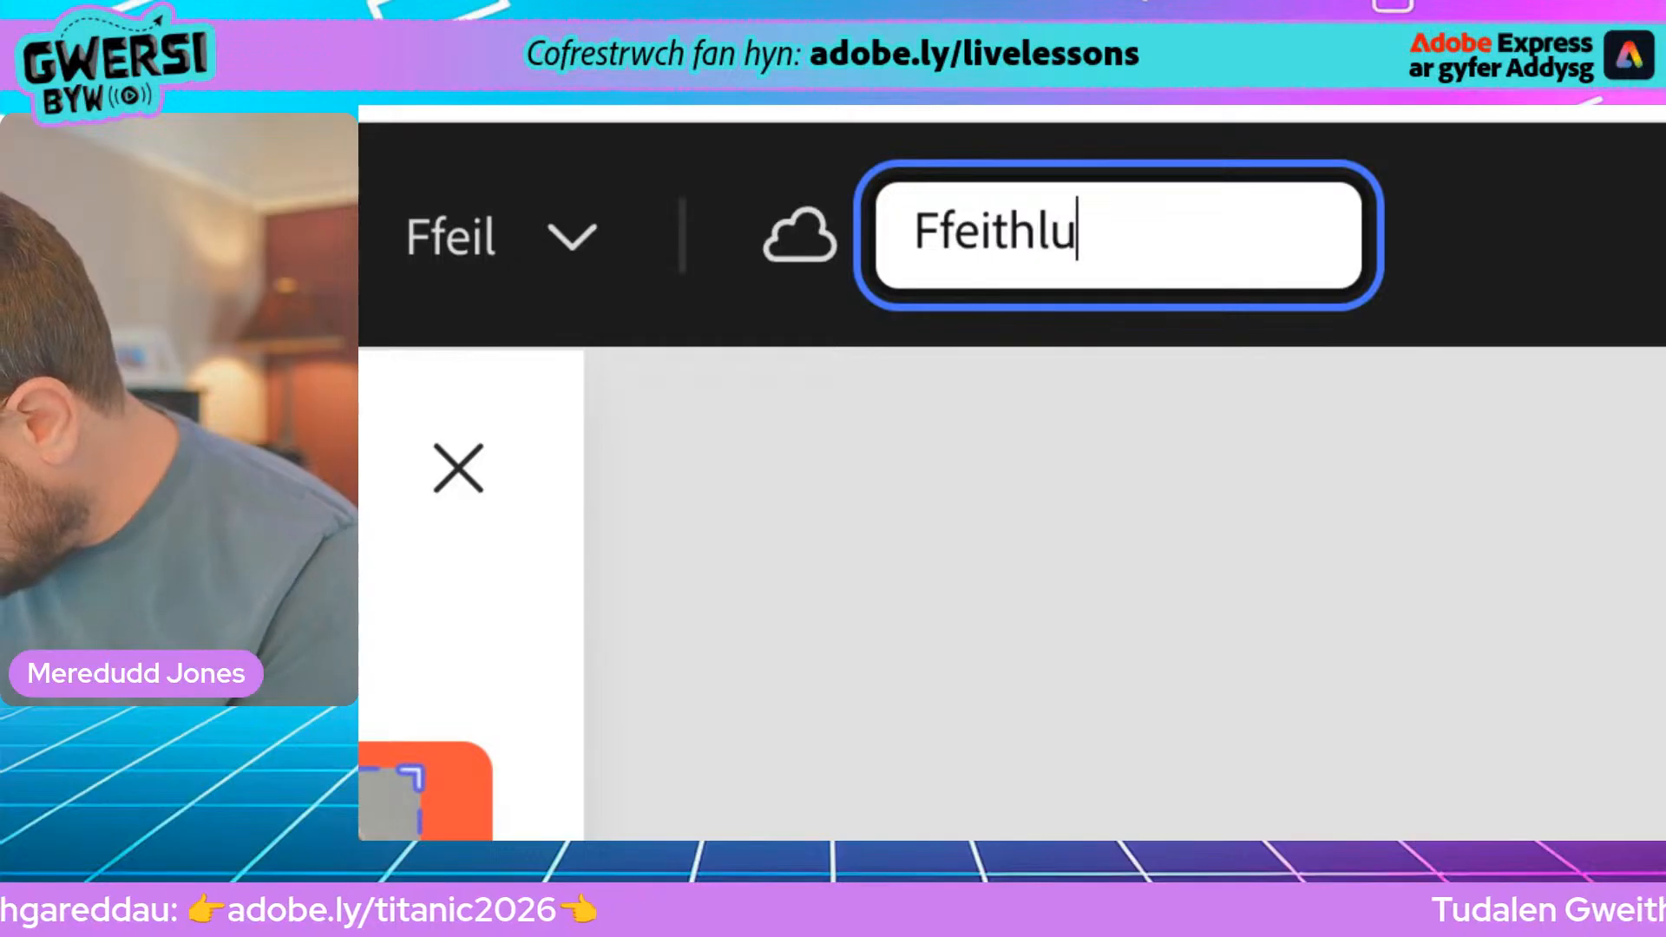
type("n Titani")
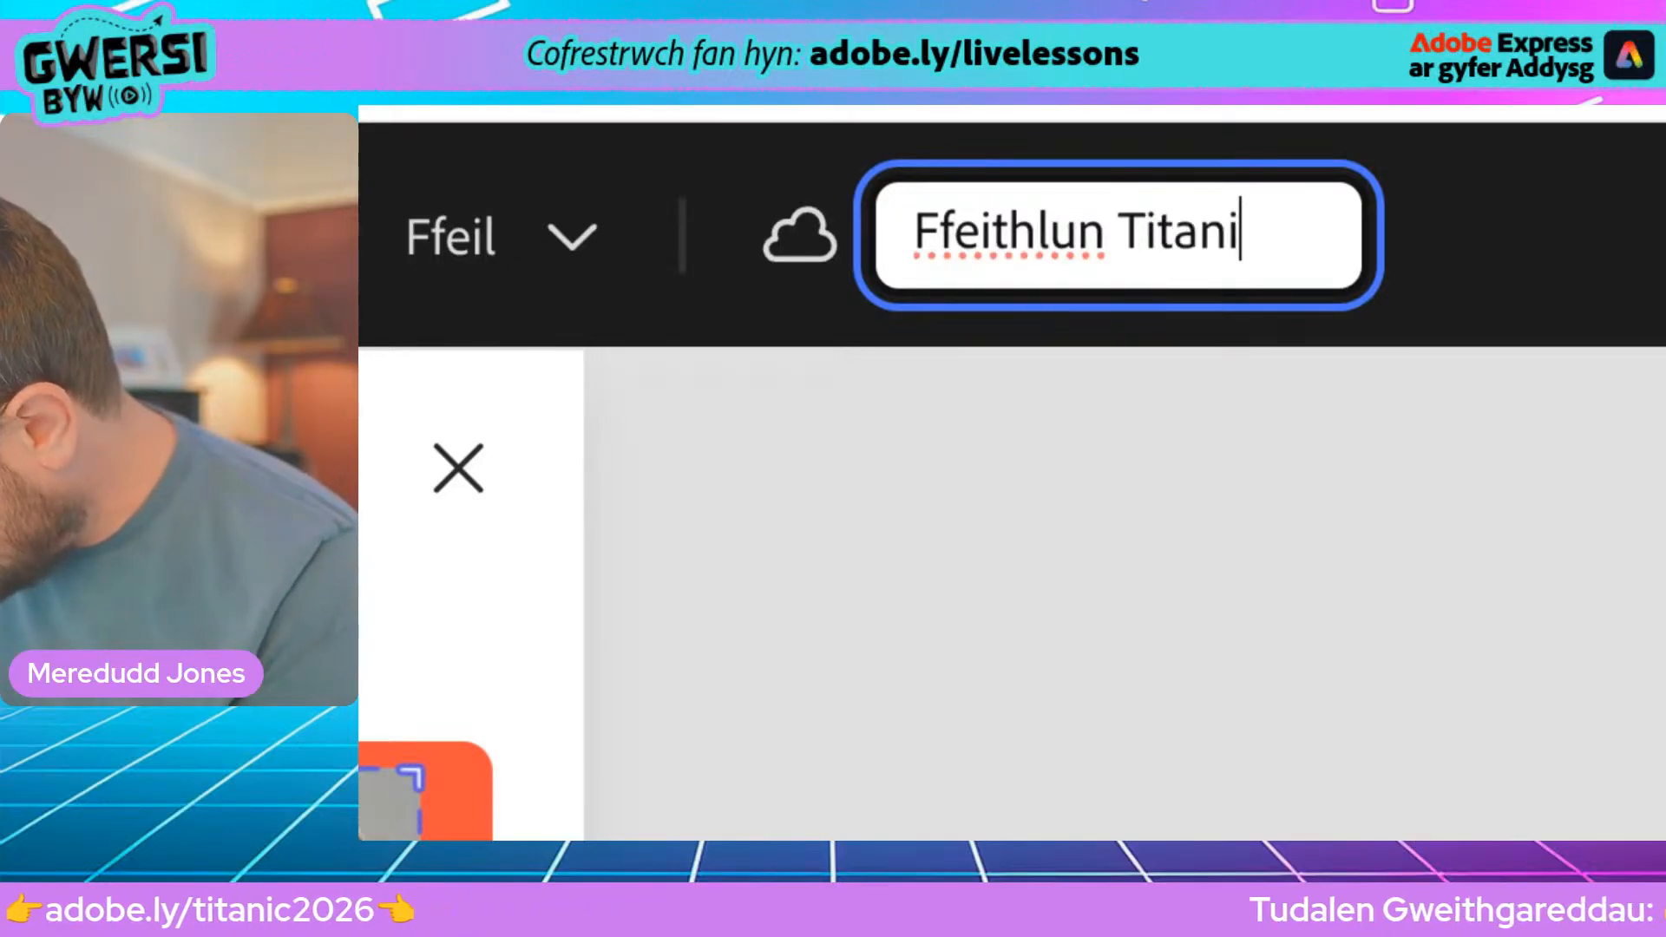
type("c 2026")
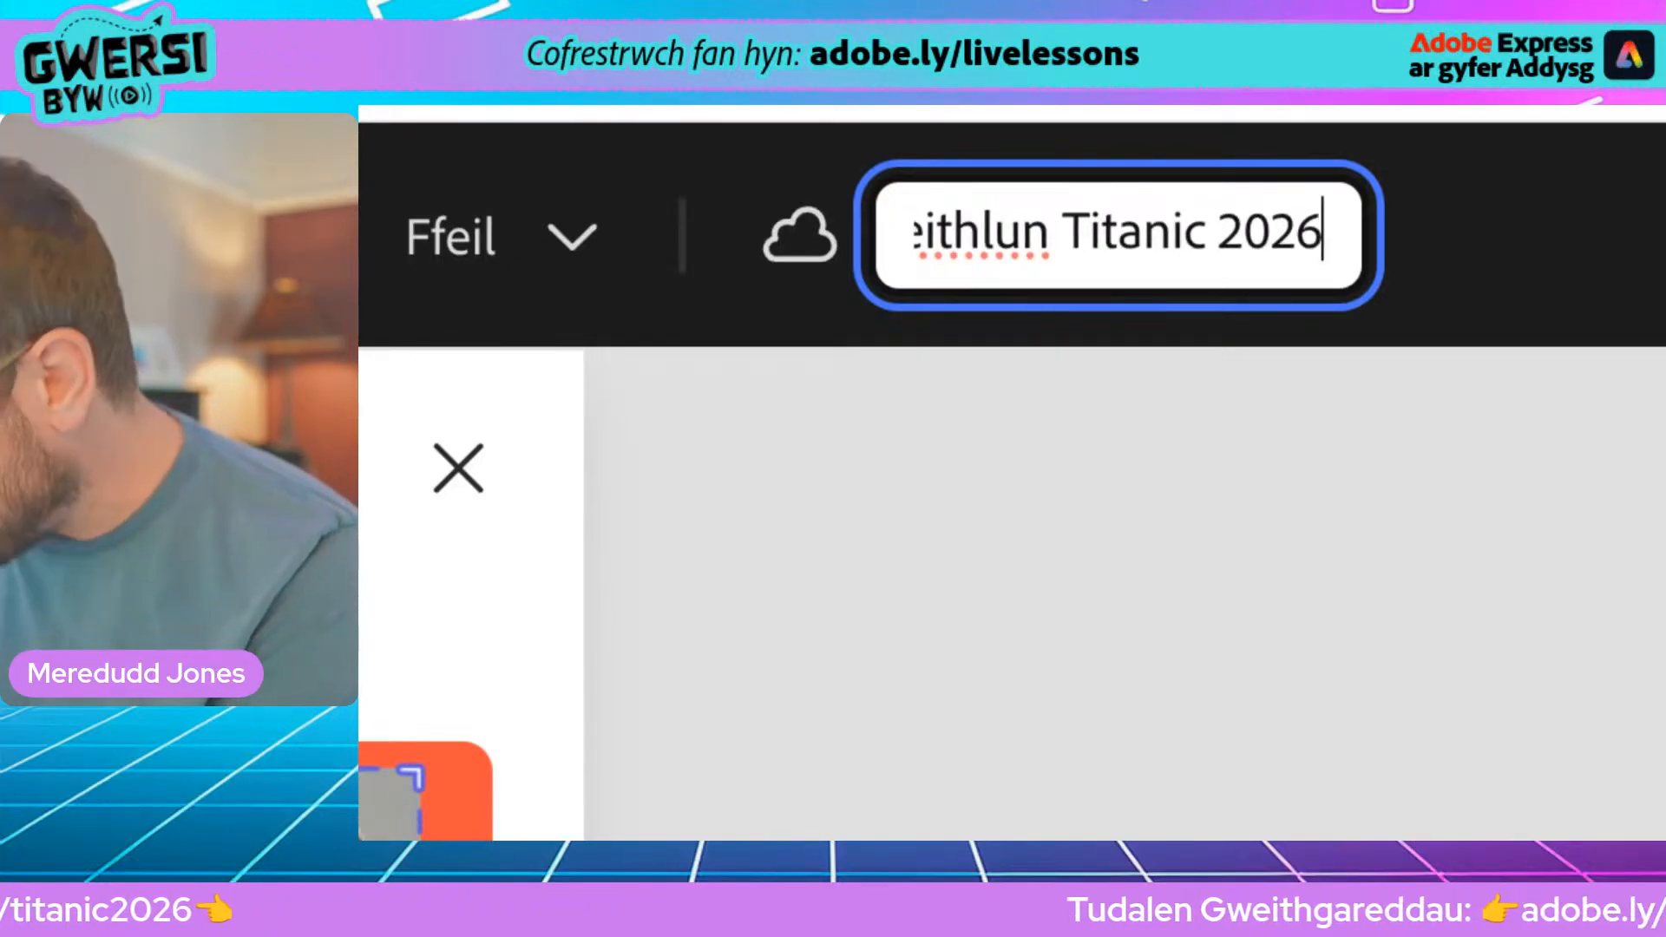
key("Return")
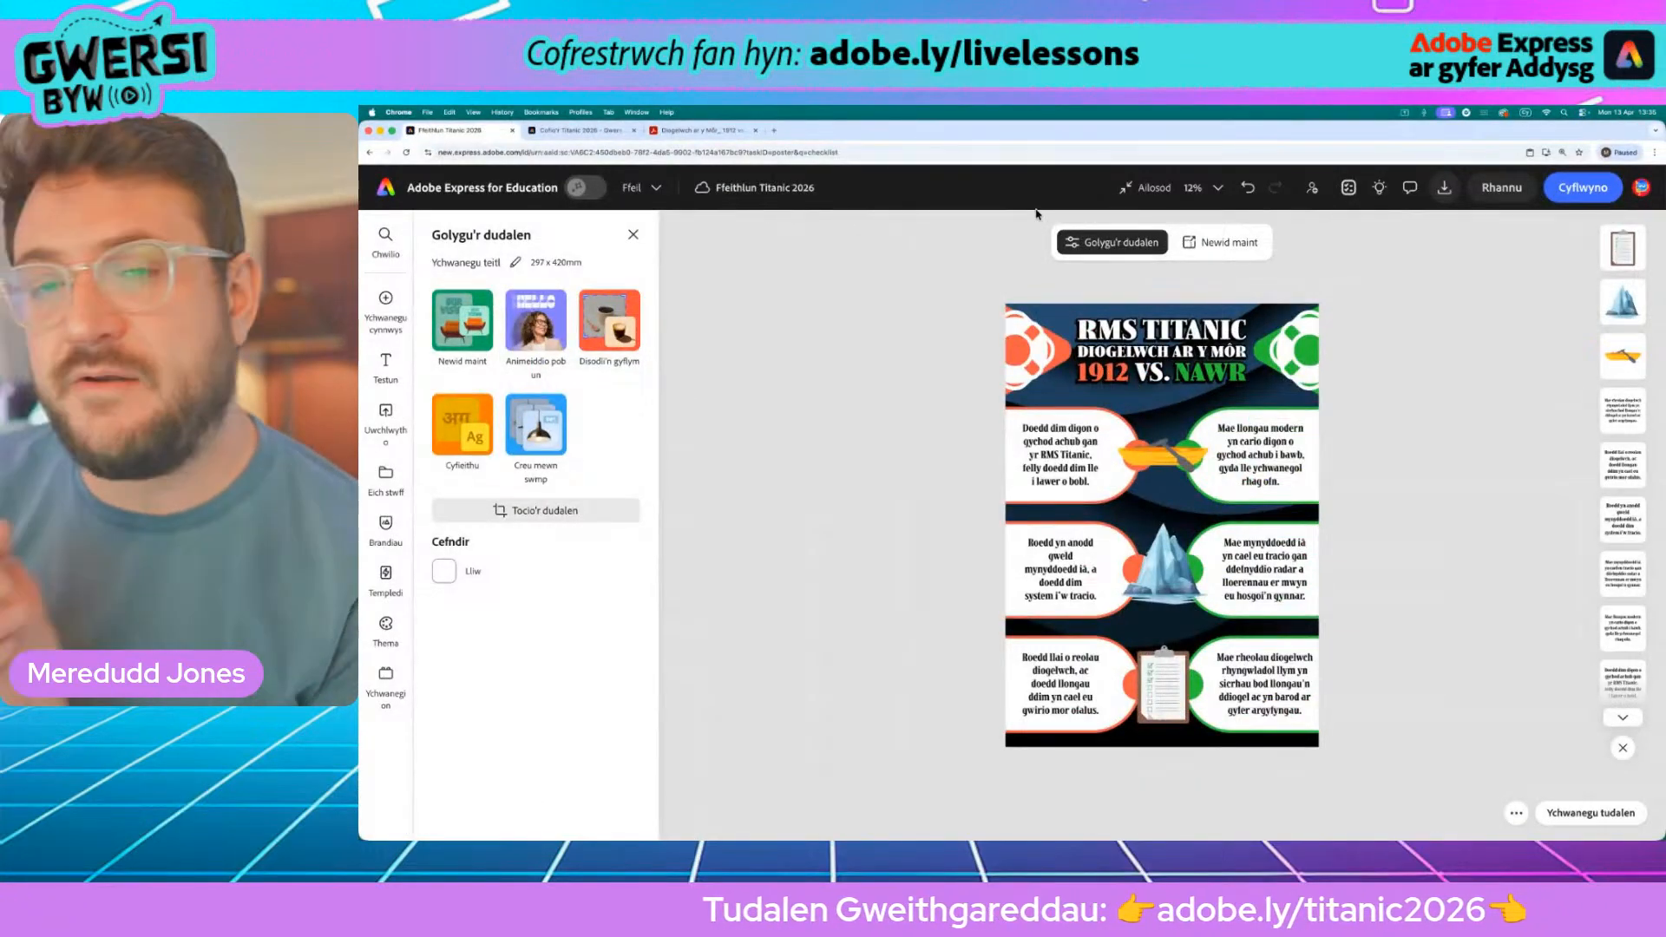
Step: Examine the file formats offered for downloading the poster, then close the download options without downloading
left_click(1444, 188)
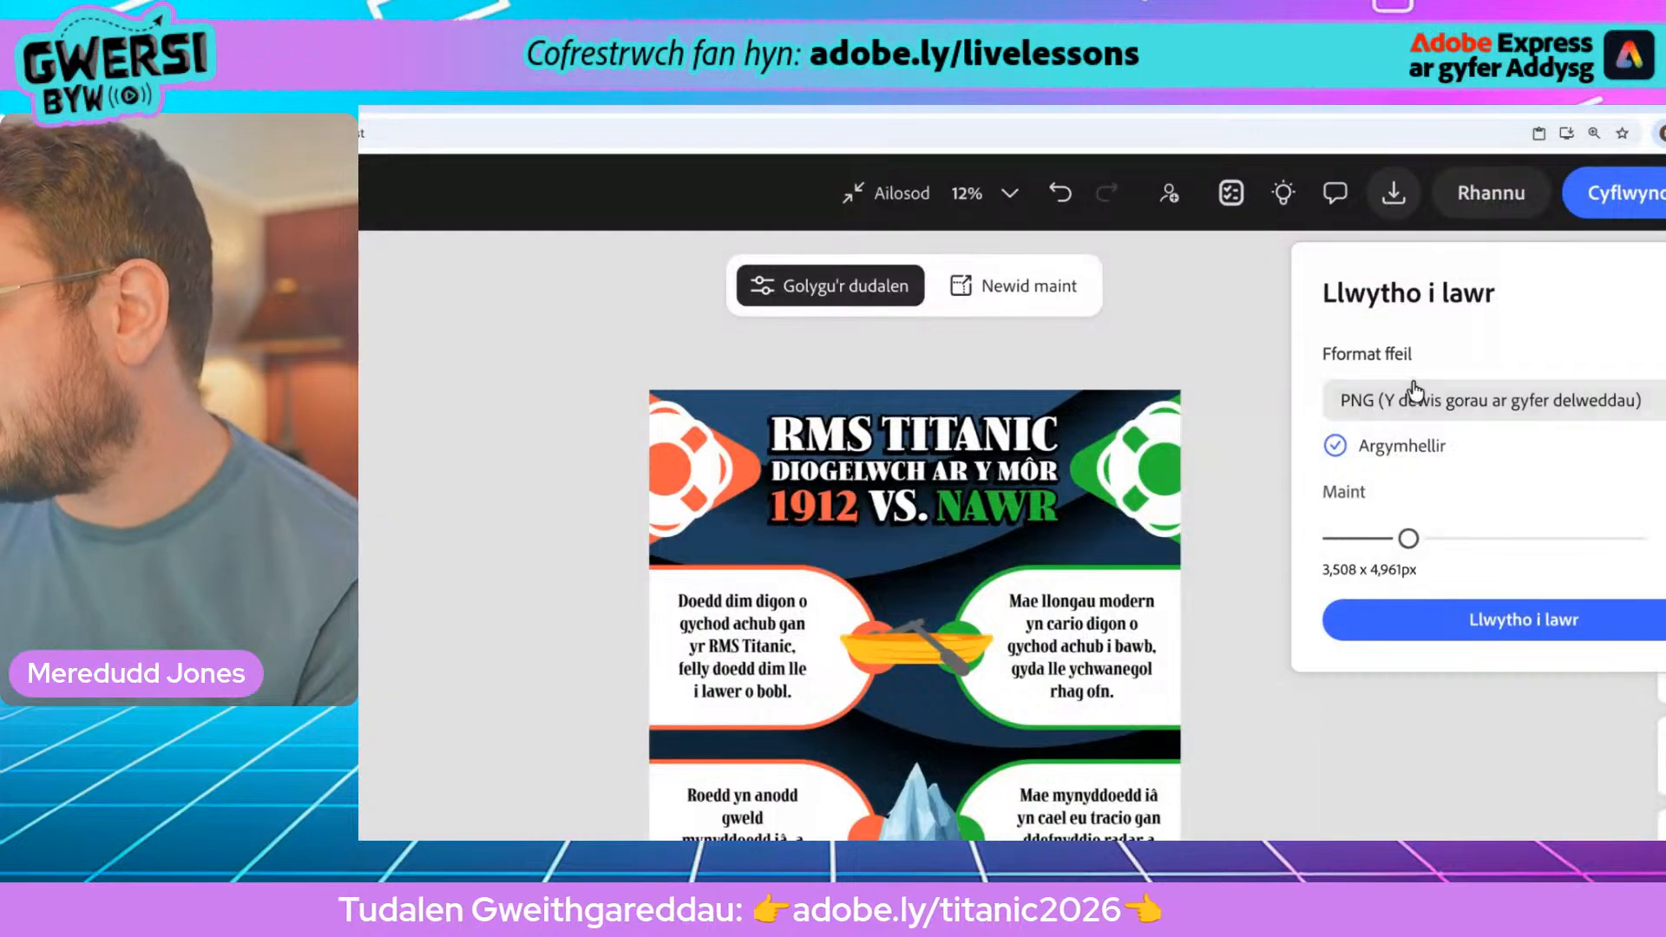
left_click(1414, 395)
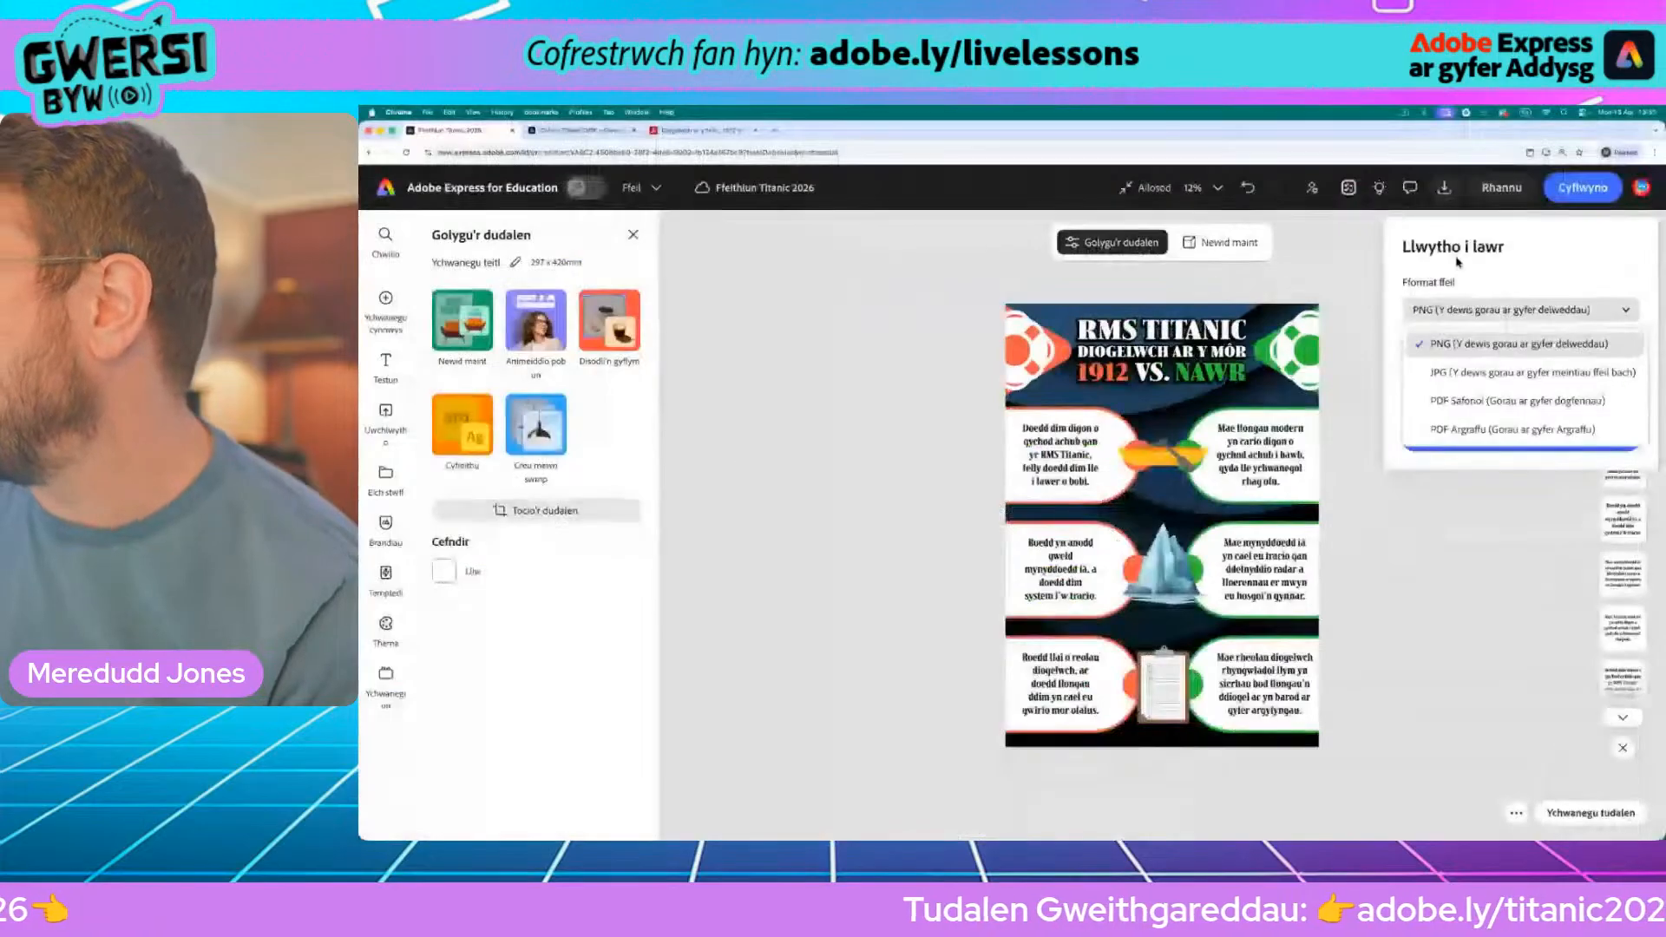
left_click(1224, 216)
left_click(1350, 240)
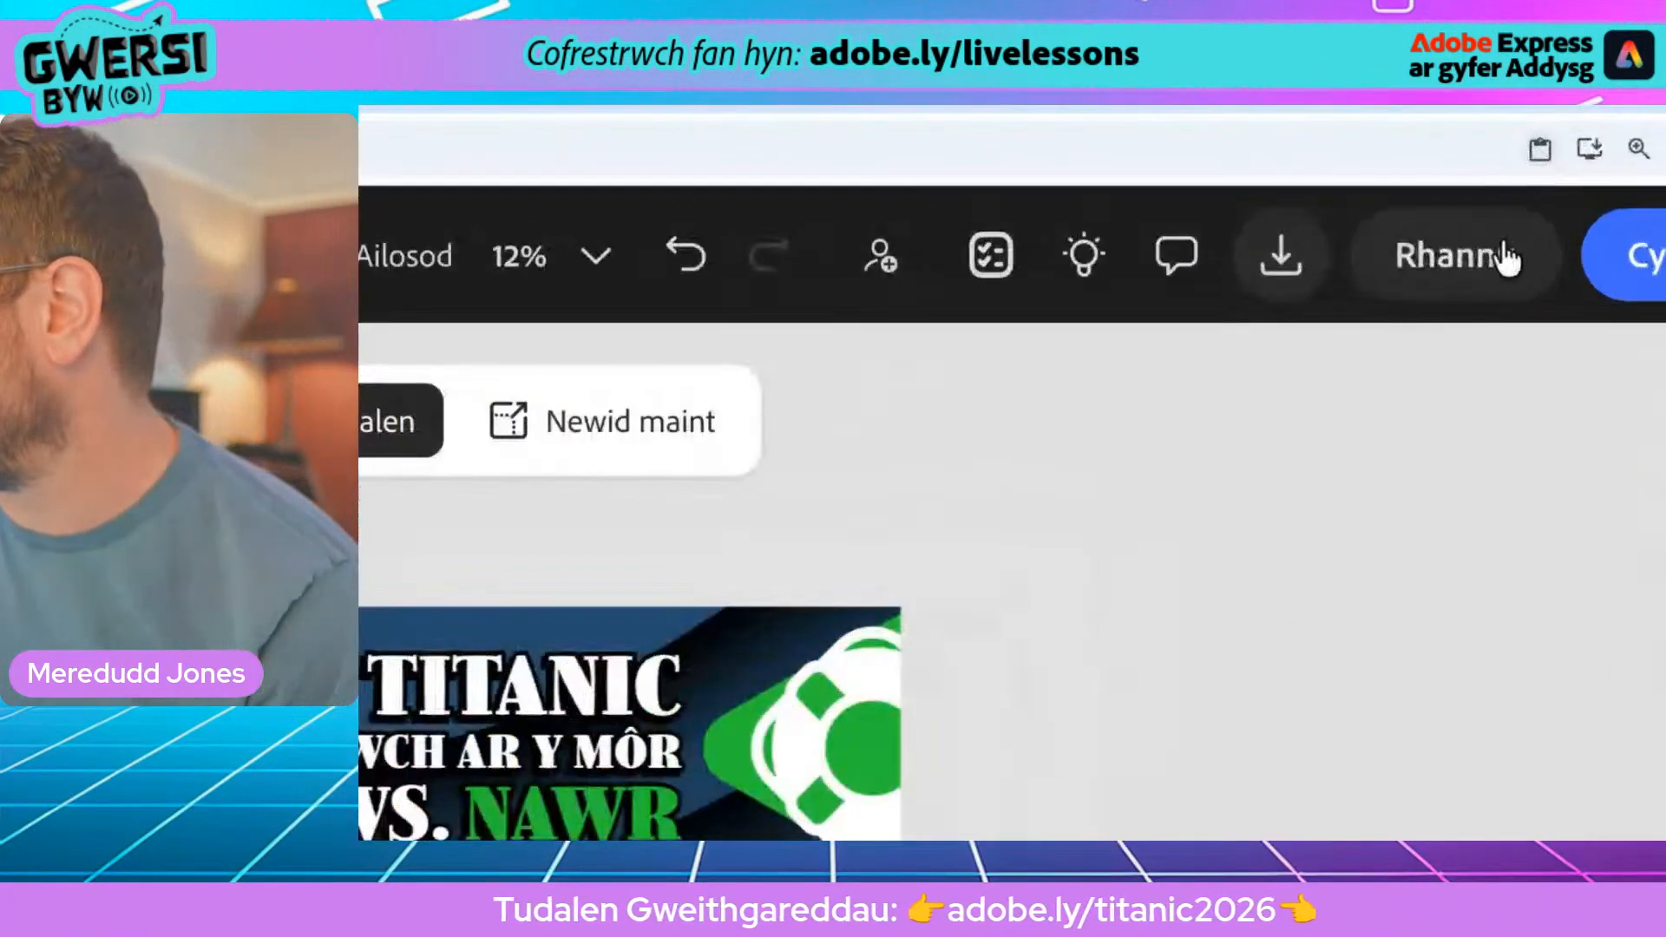
Step: Create a view-only link (Dolen gweld-yn-unig) for the poster from its sharing options
left_click(1514, 189)
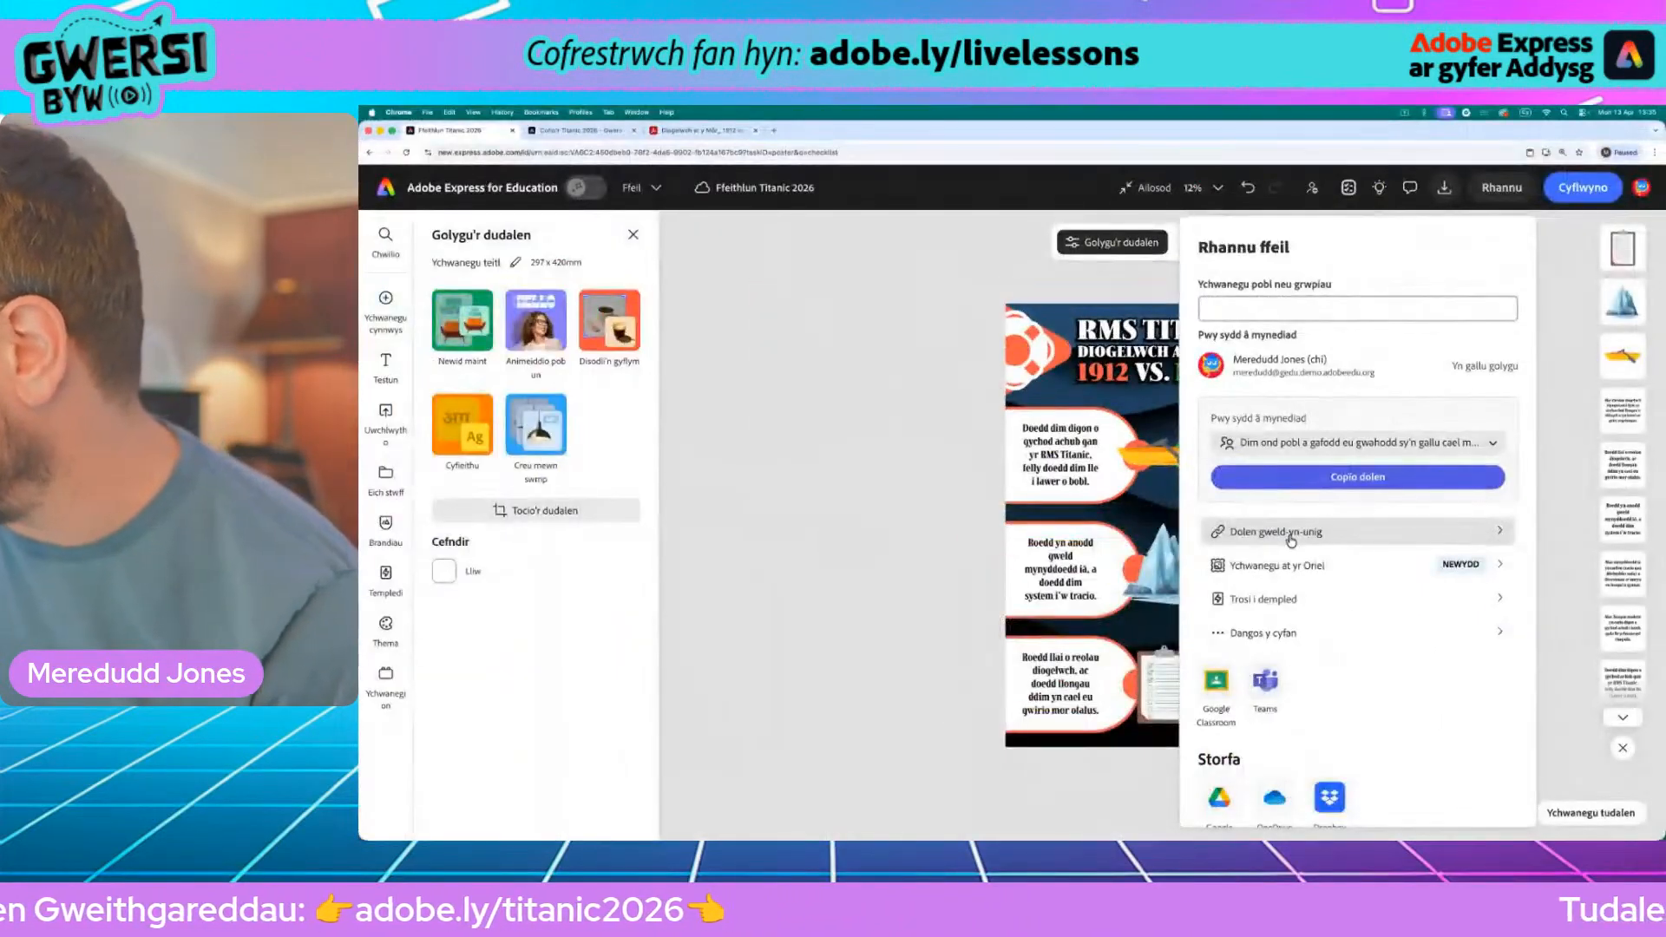
left_click(1291, 531)
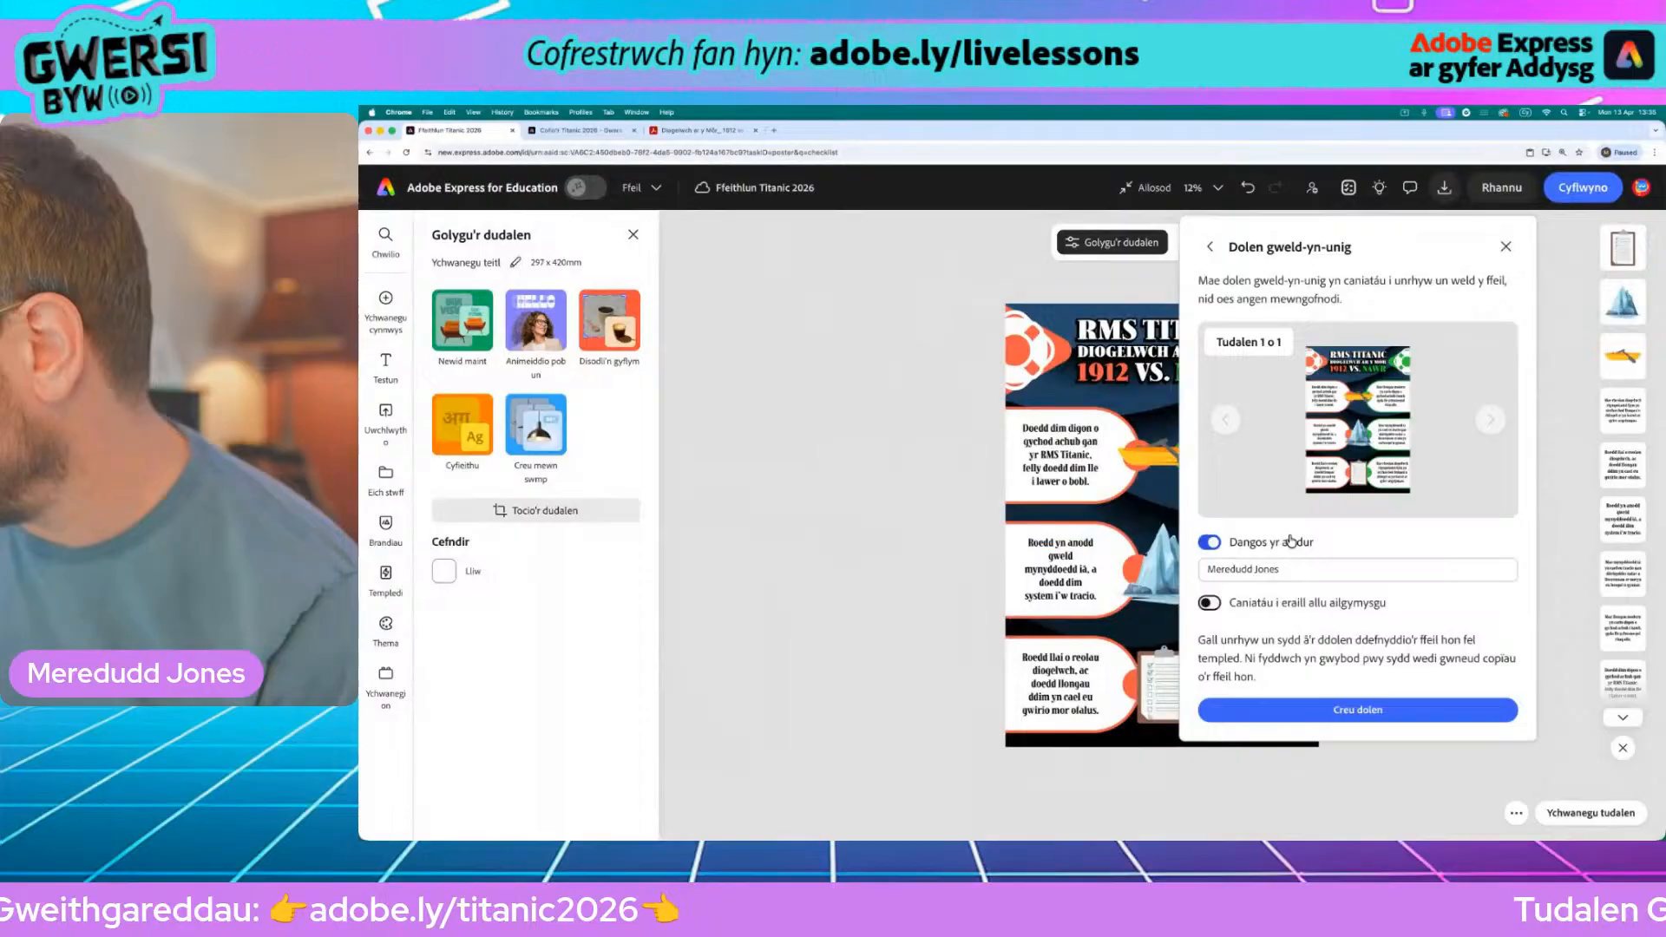
left_click(1373, 711)
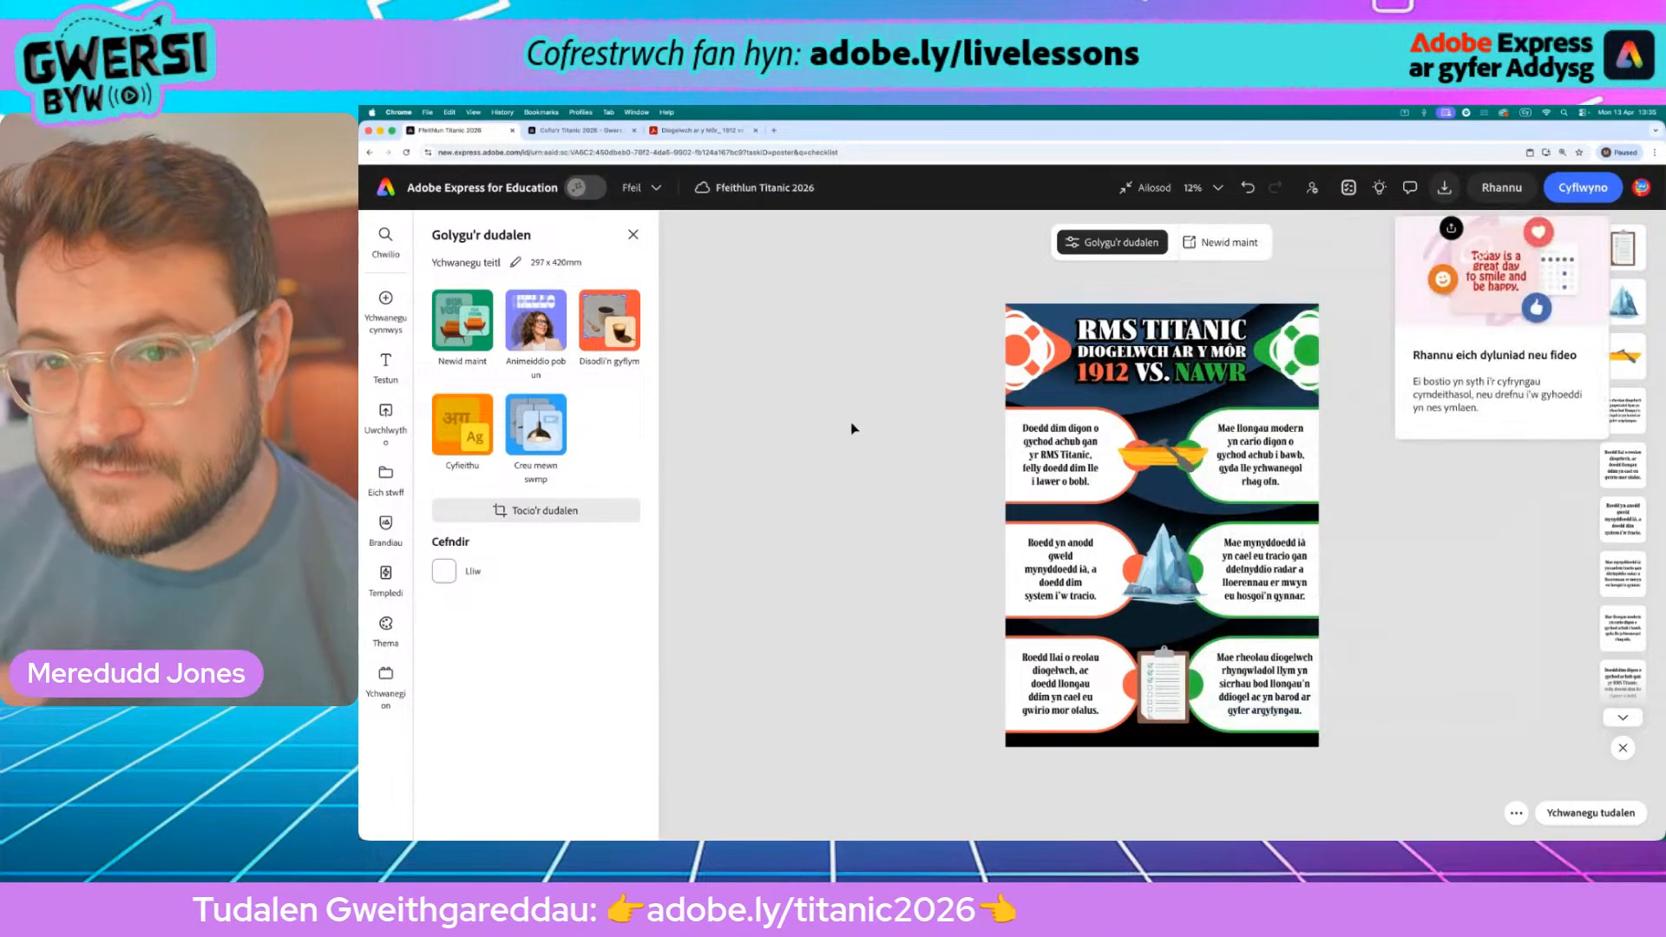
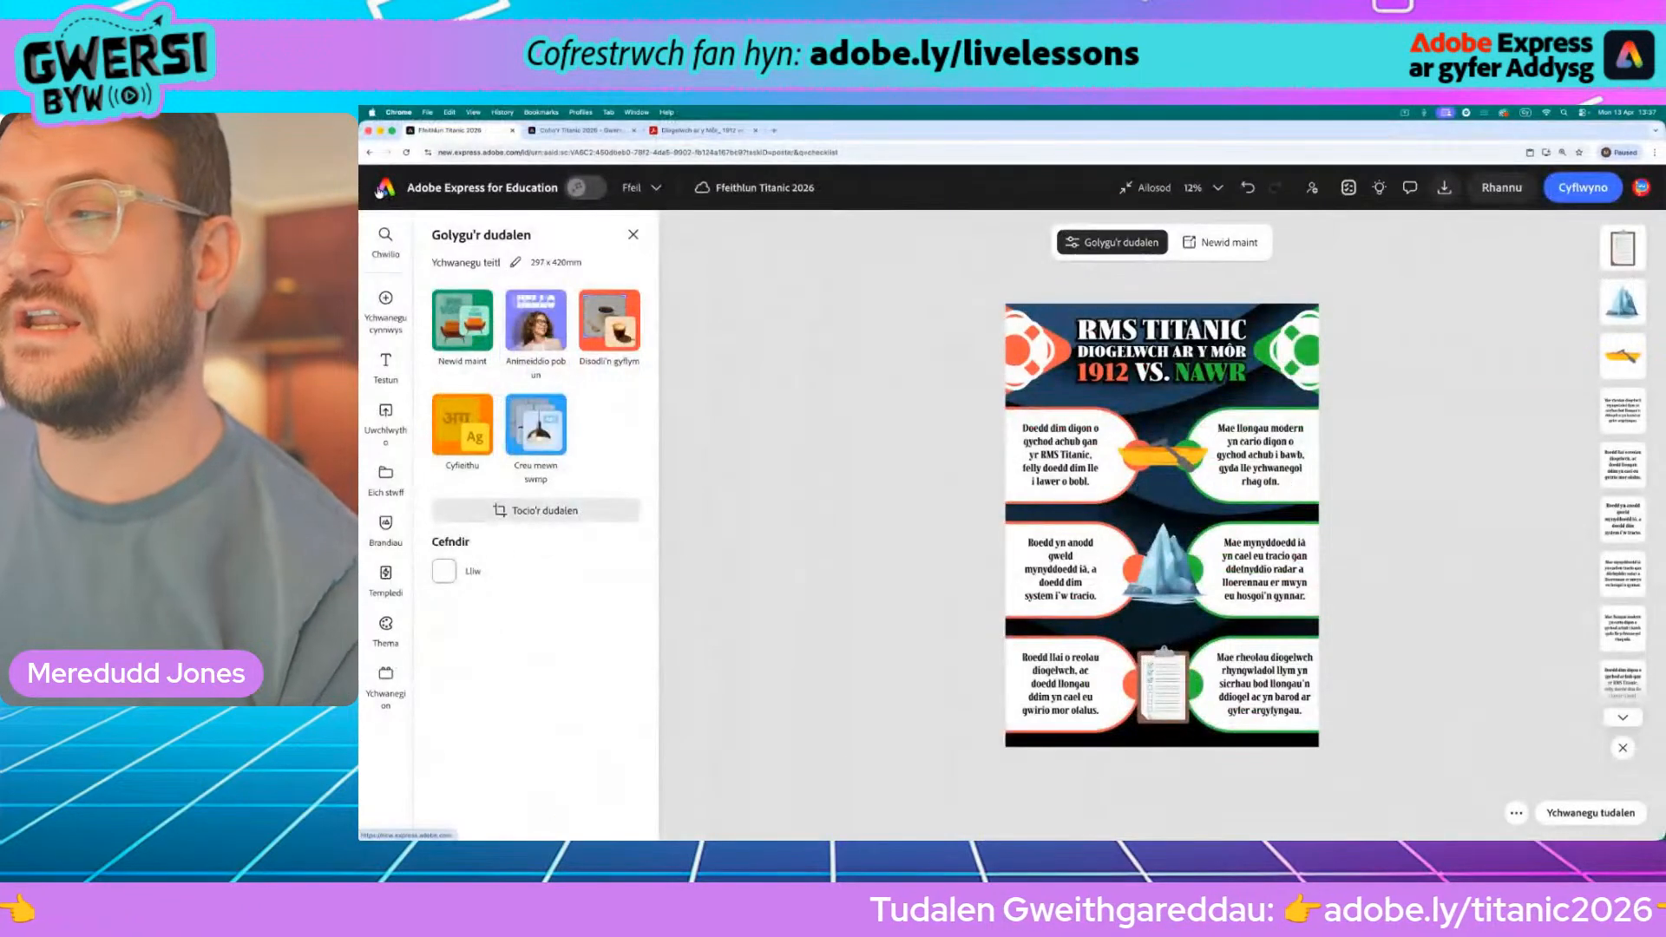
Step: Return to the home page and start a new video project (Creu fideo)
left_click(378, 193)
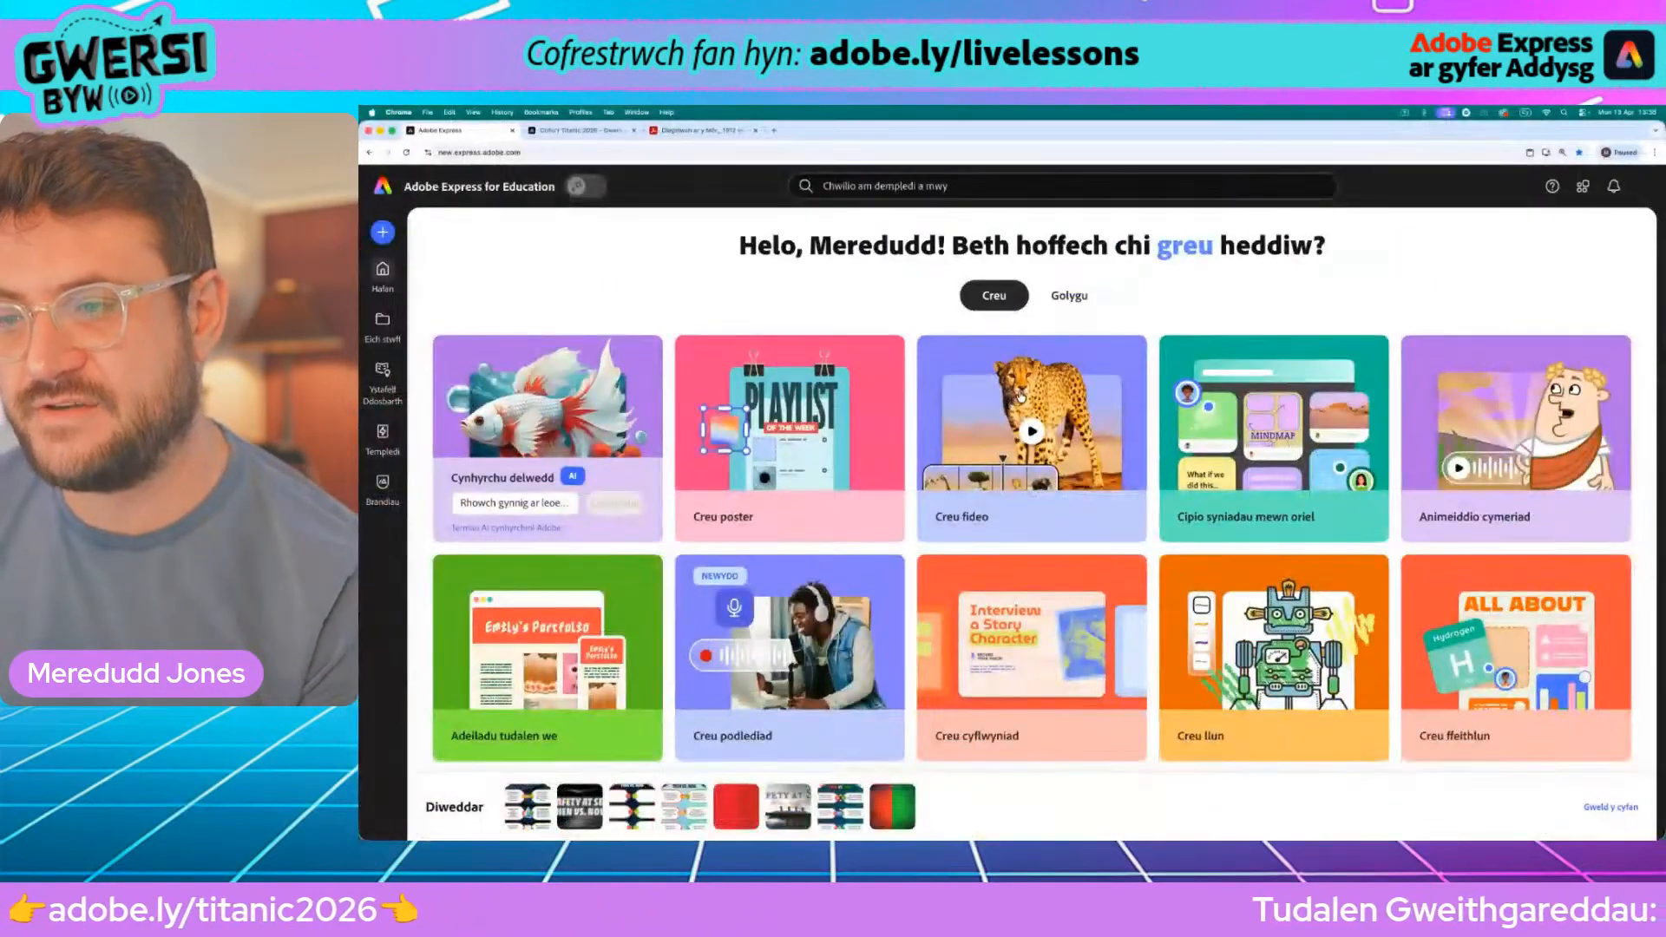
left_click(998, 355)
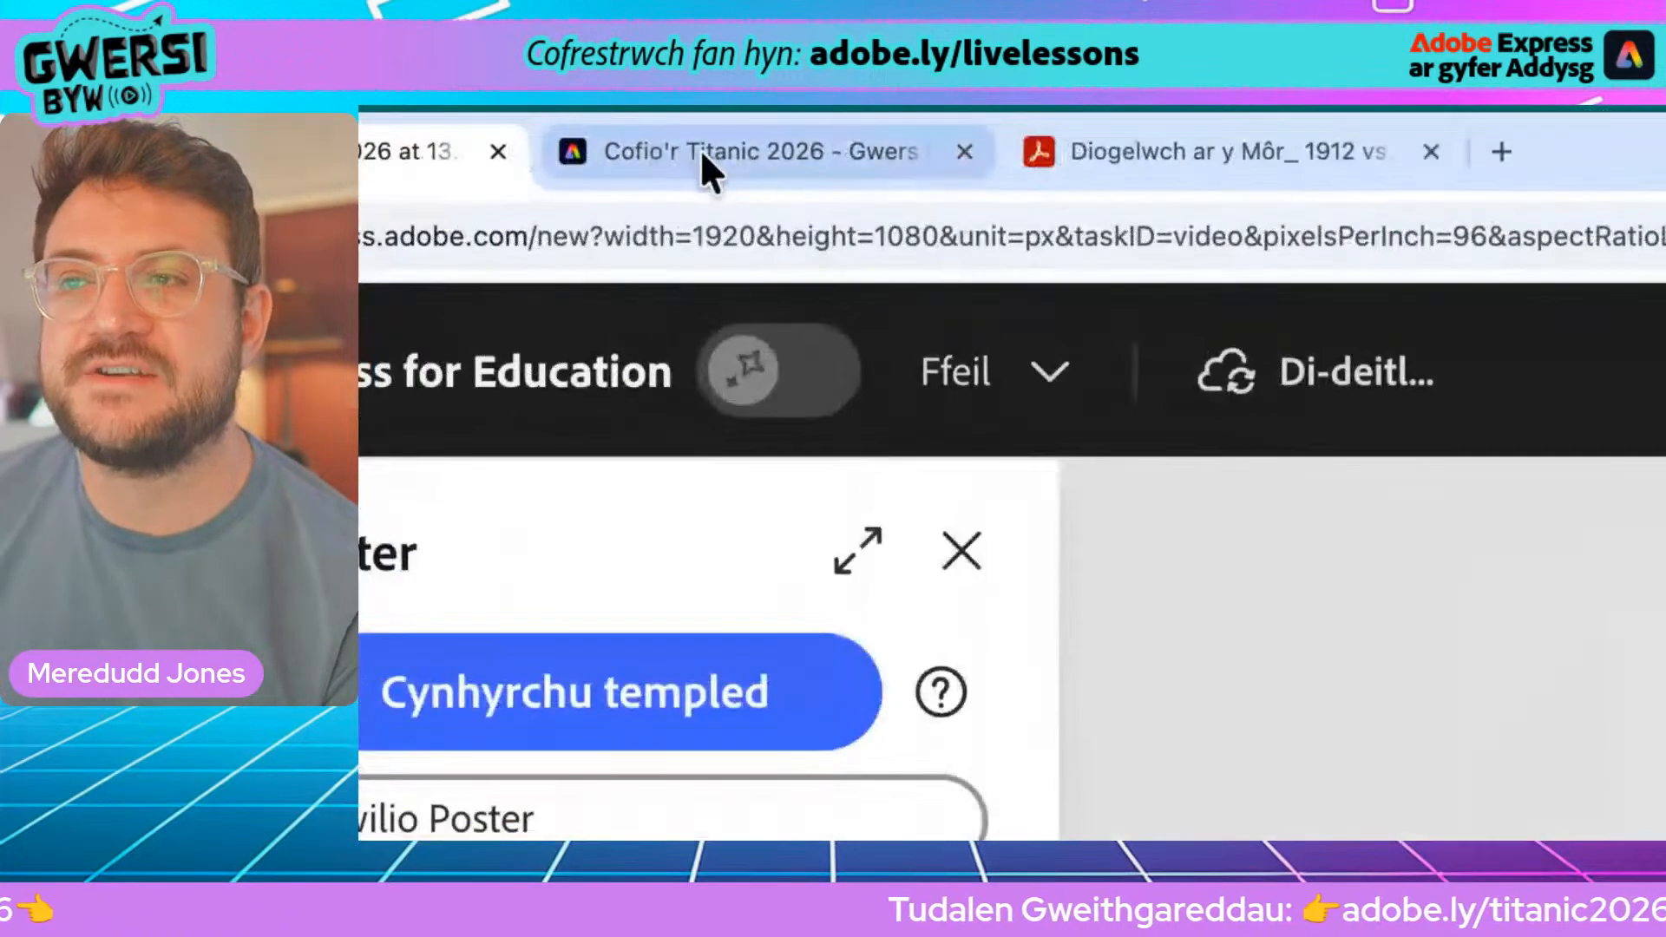
Step: Read the Gweithgaredd 2 comparison video brief on the Cofio'r Titanic 2026 lesson page and return to the new video project
left_click(565, 130)
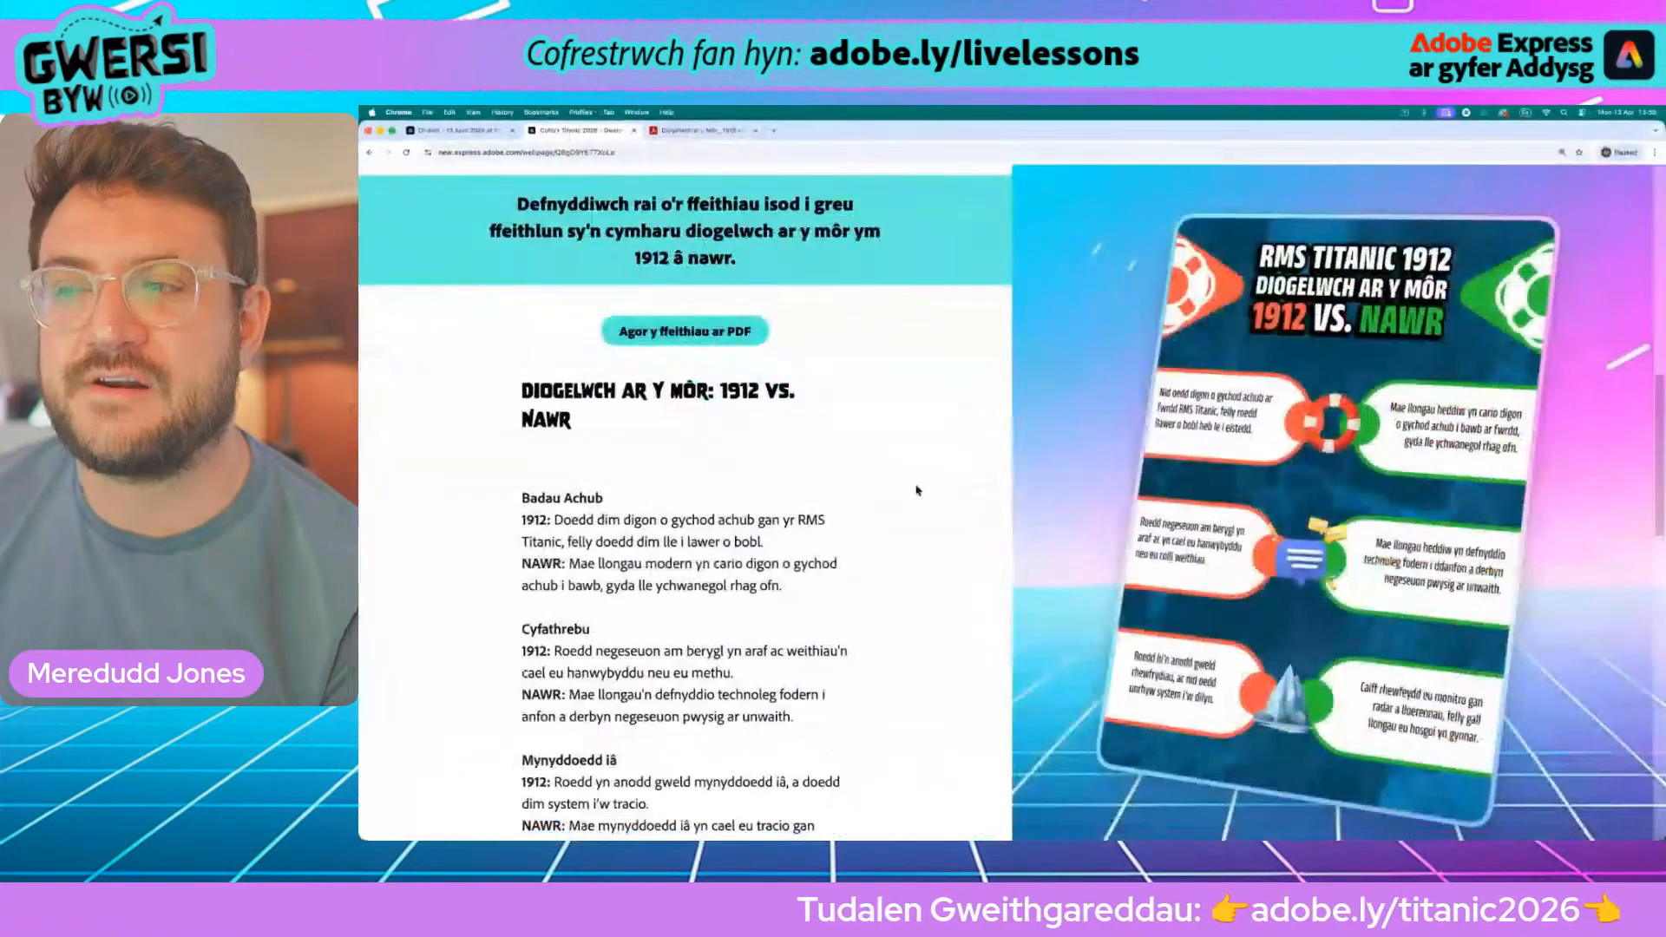
scroll(916, 491, "down", 15)
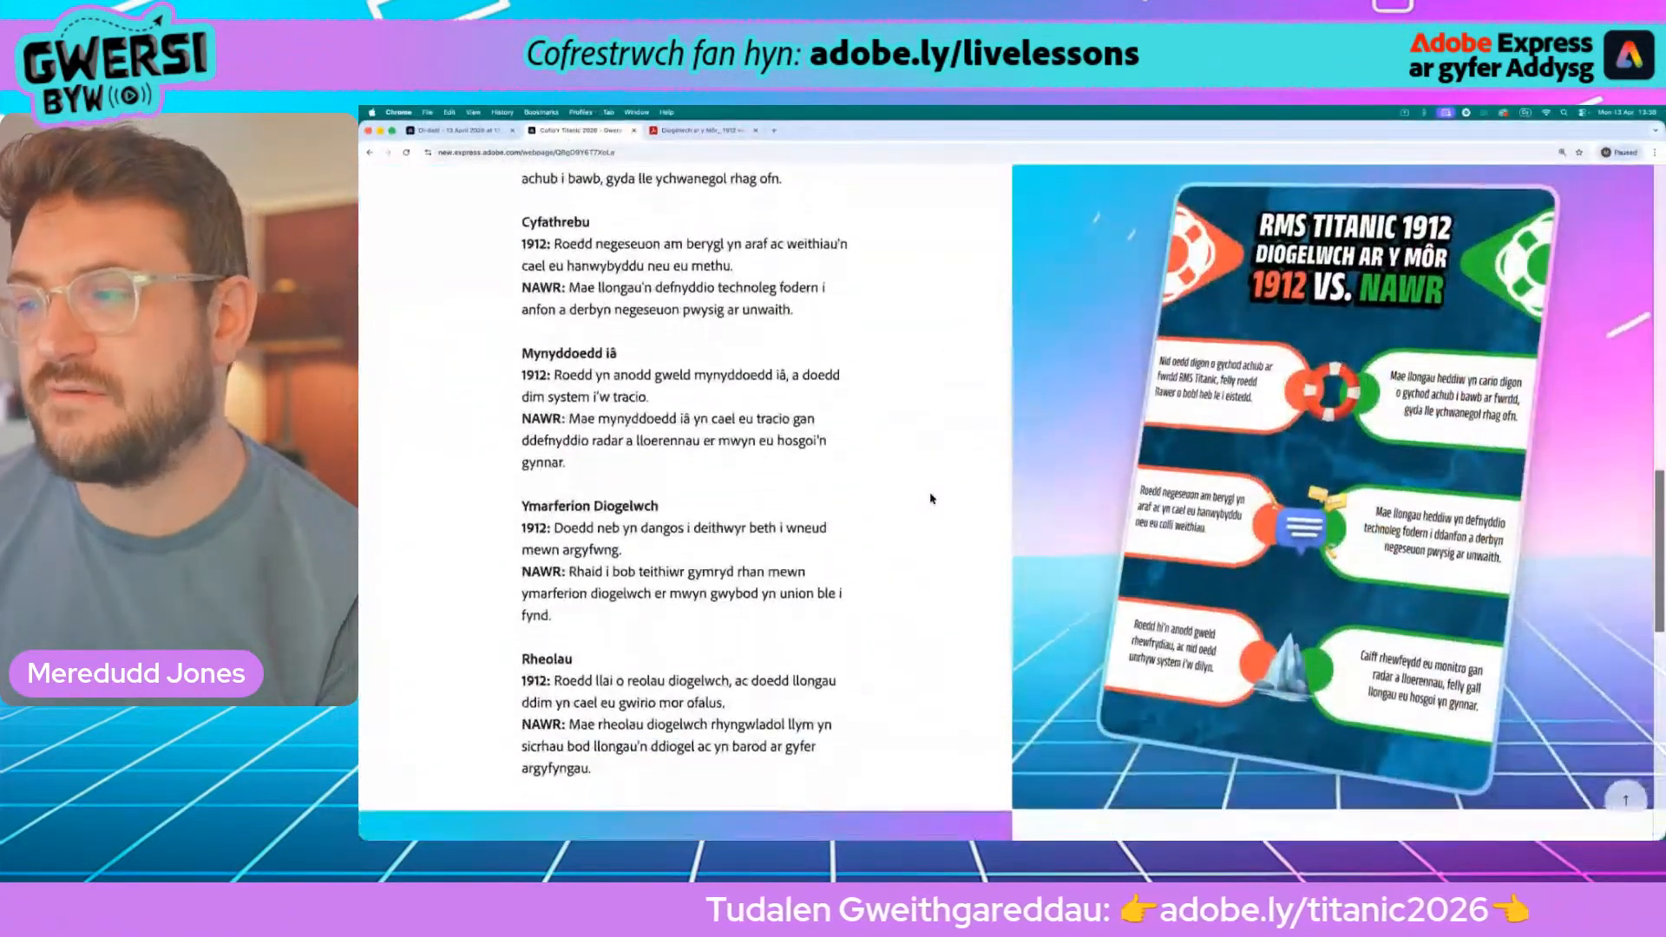
scroll(931, 498, "down", 2)
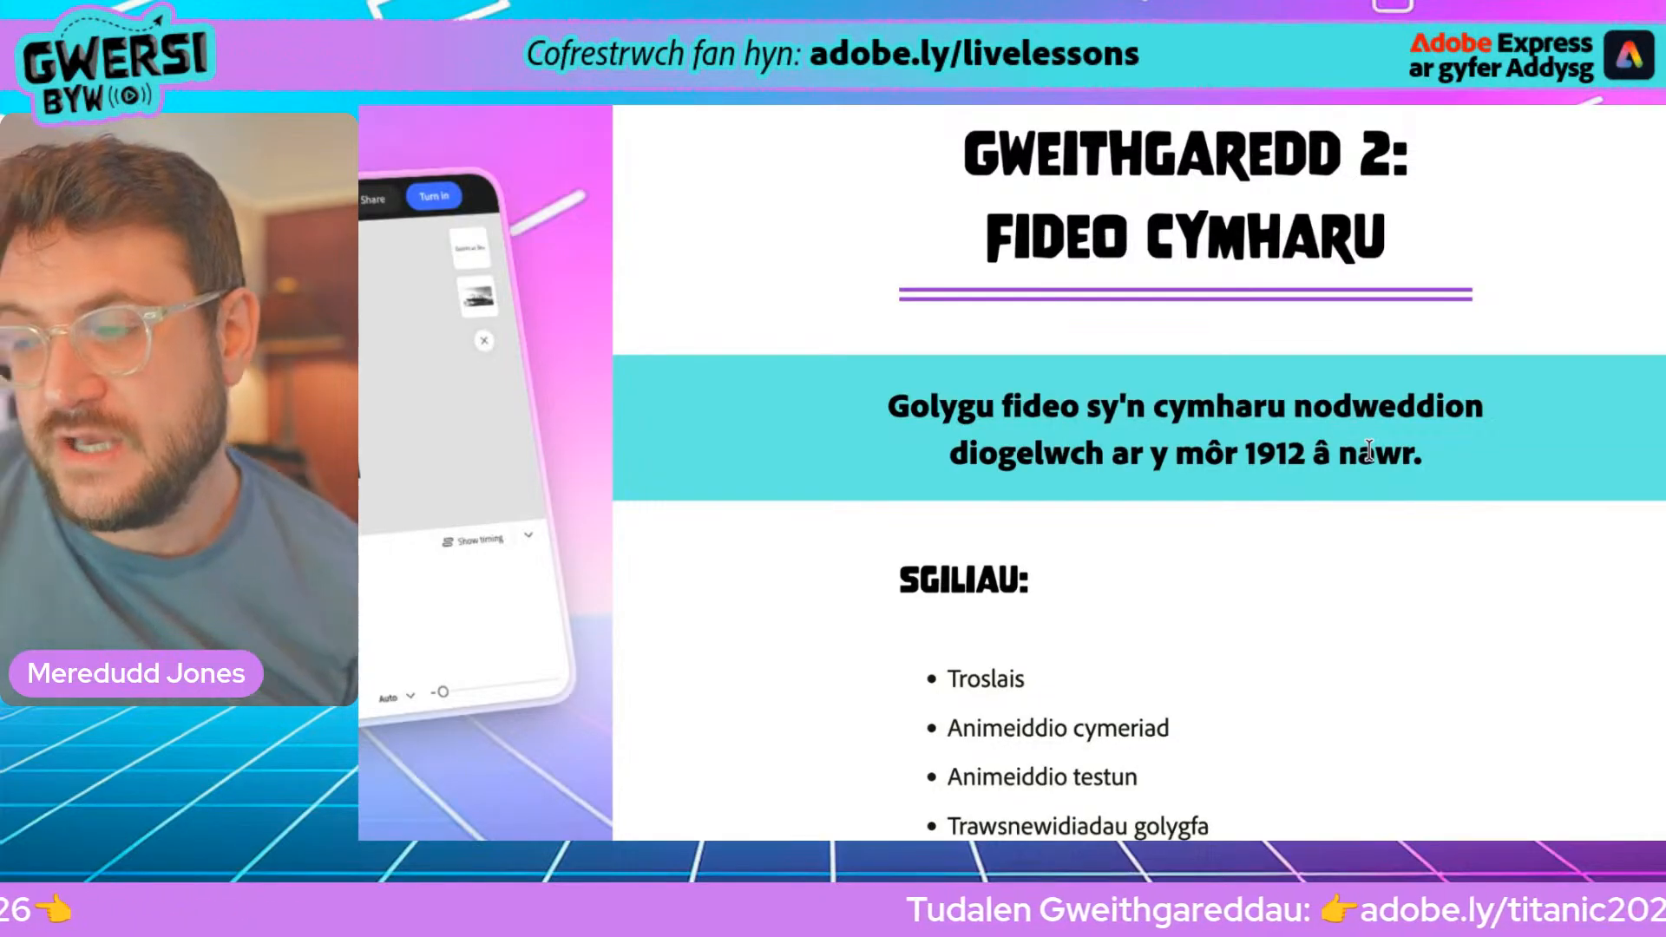
scroll(1402, 674, "down", 2)
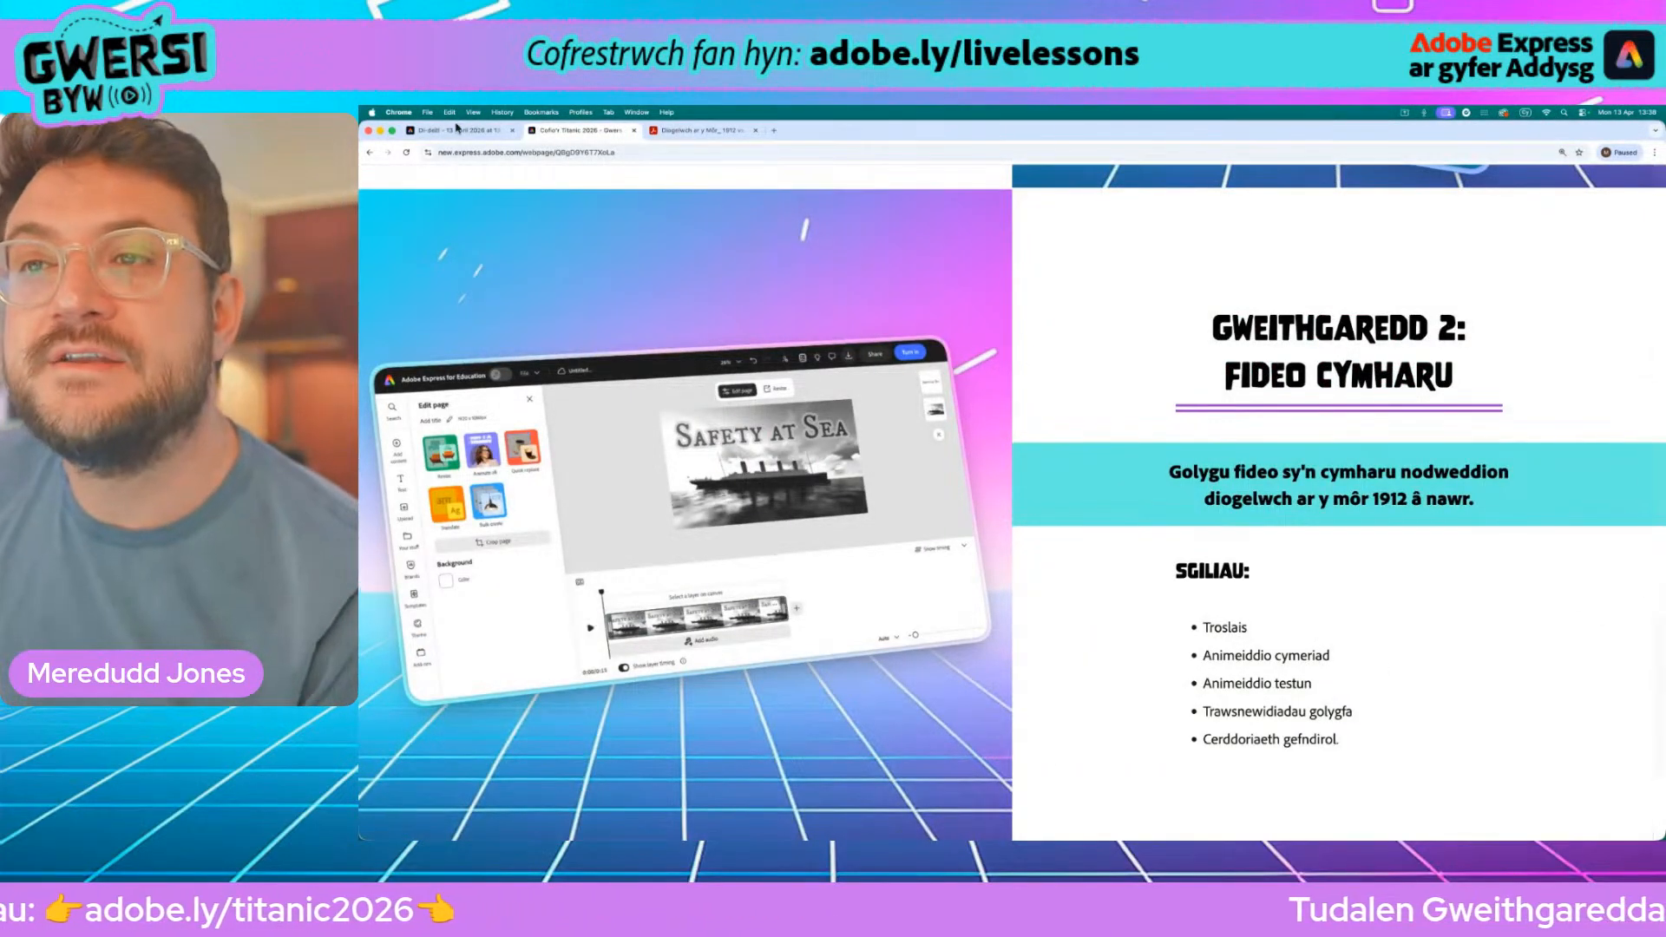
left_click(457, 130)
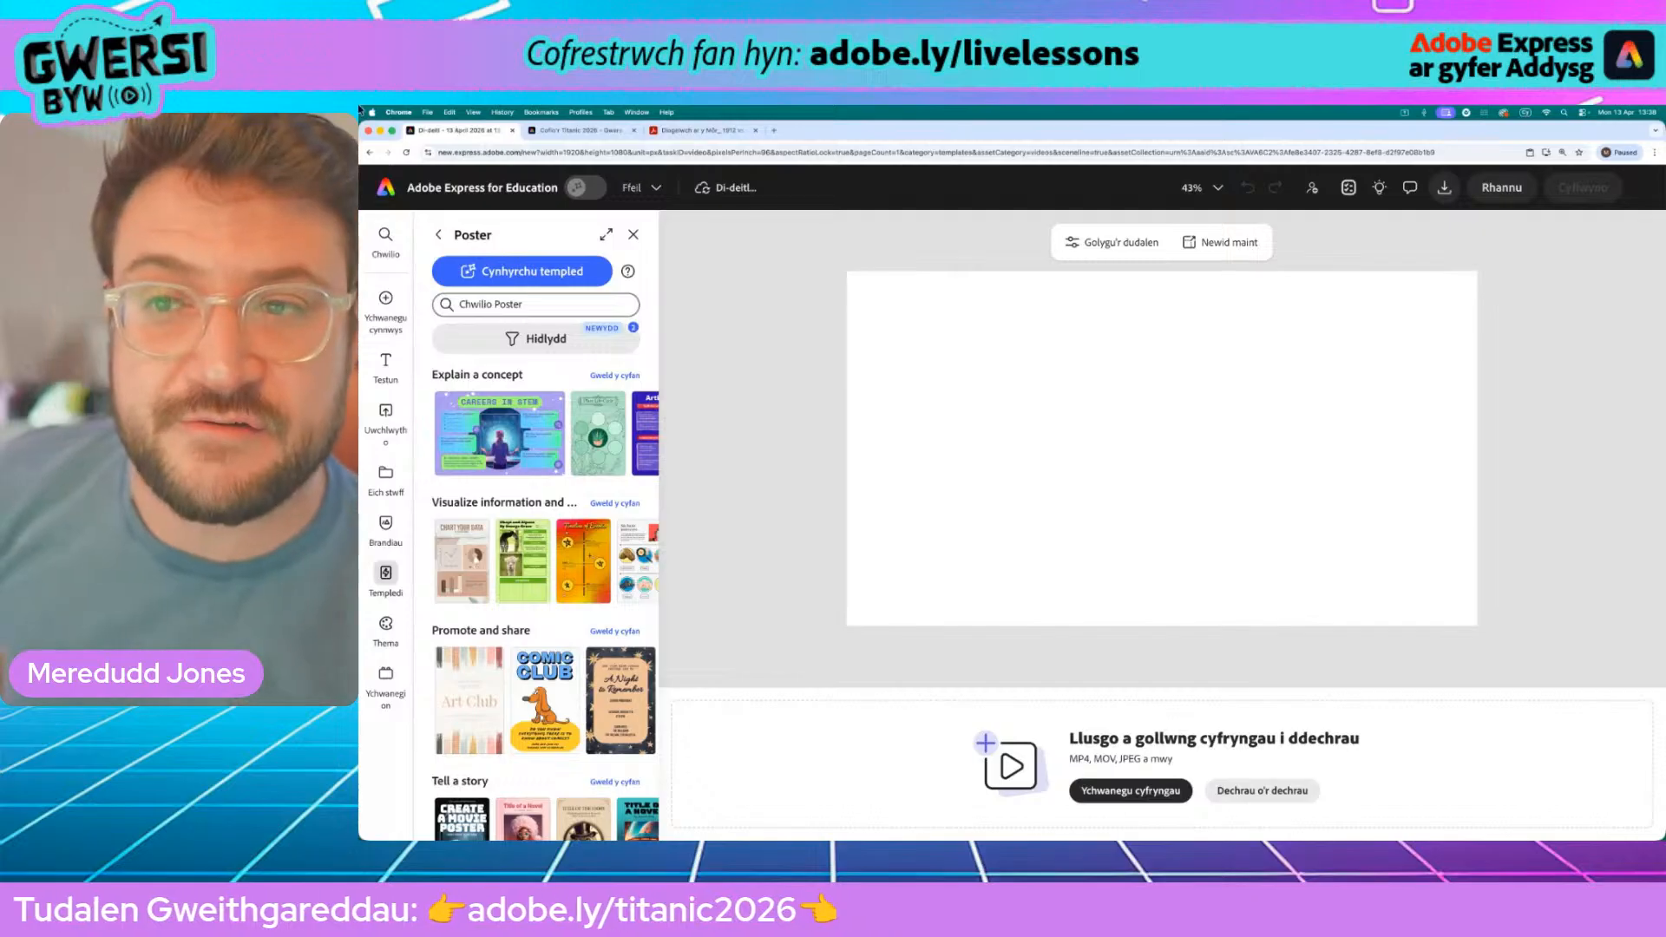
Step: Search the video media (Fideos) for "dark waves"
mouse_move(362, 301)
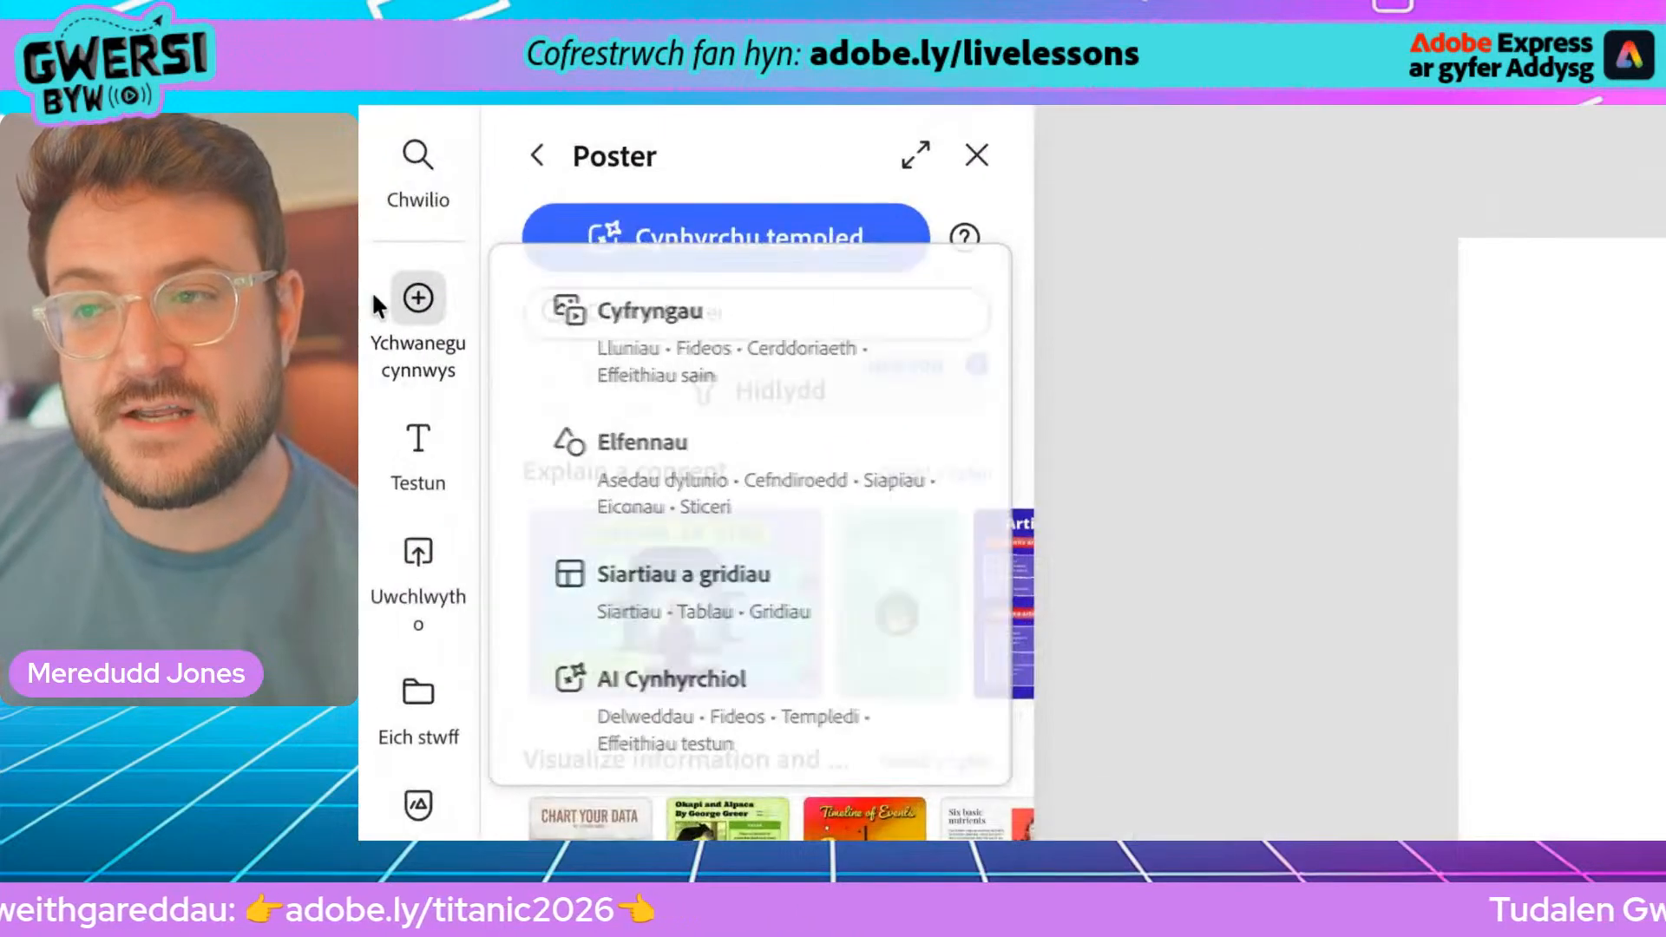
left_click(653, 328)
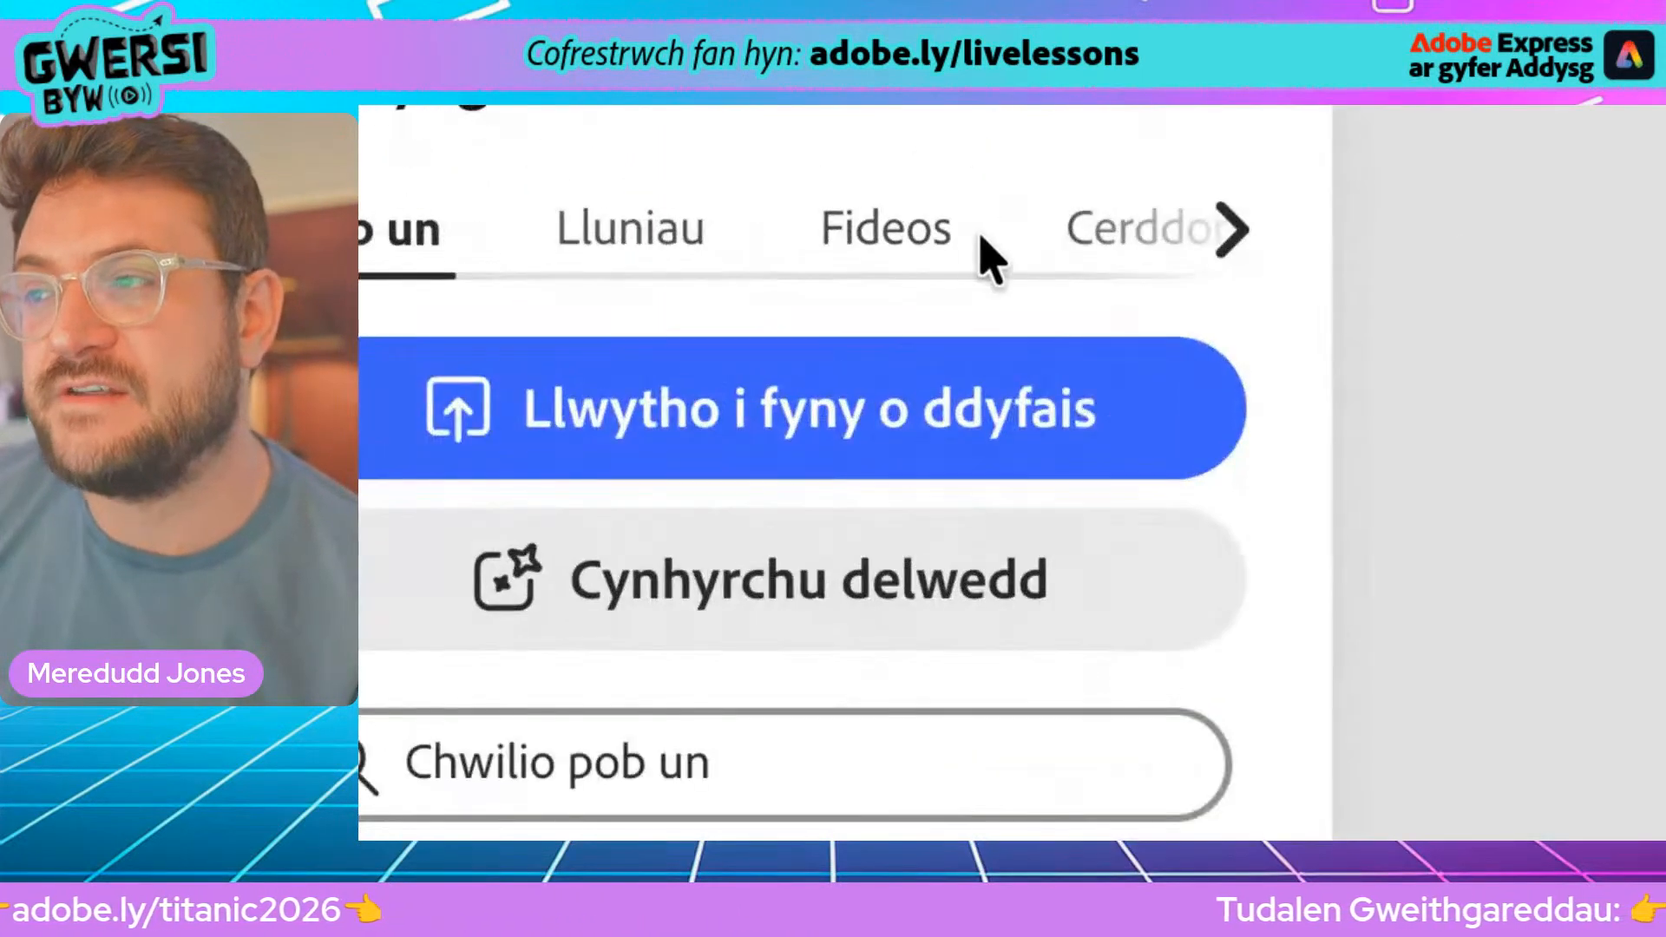
left_click(818, 239)
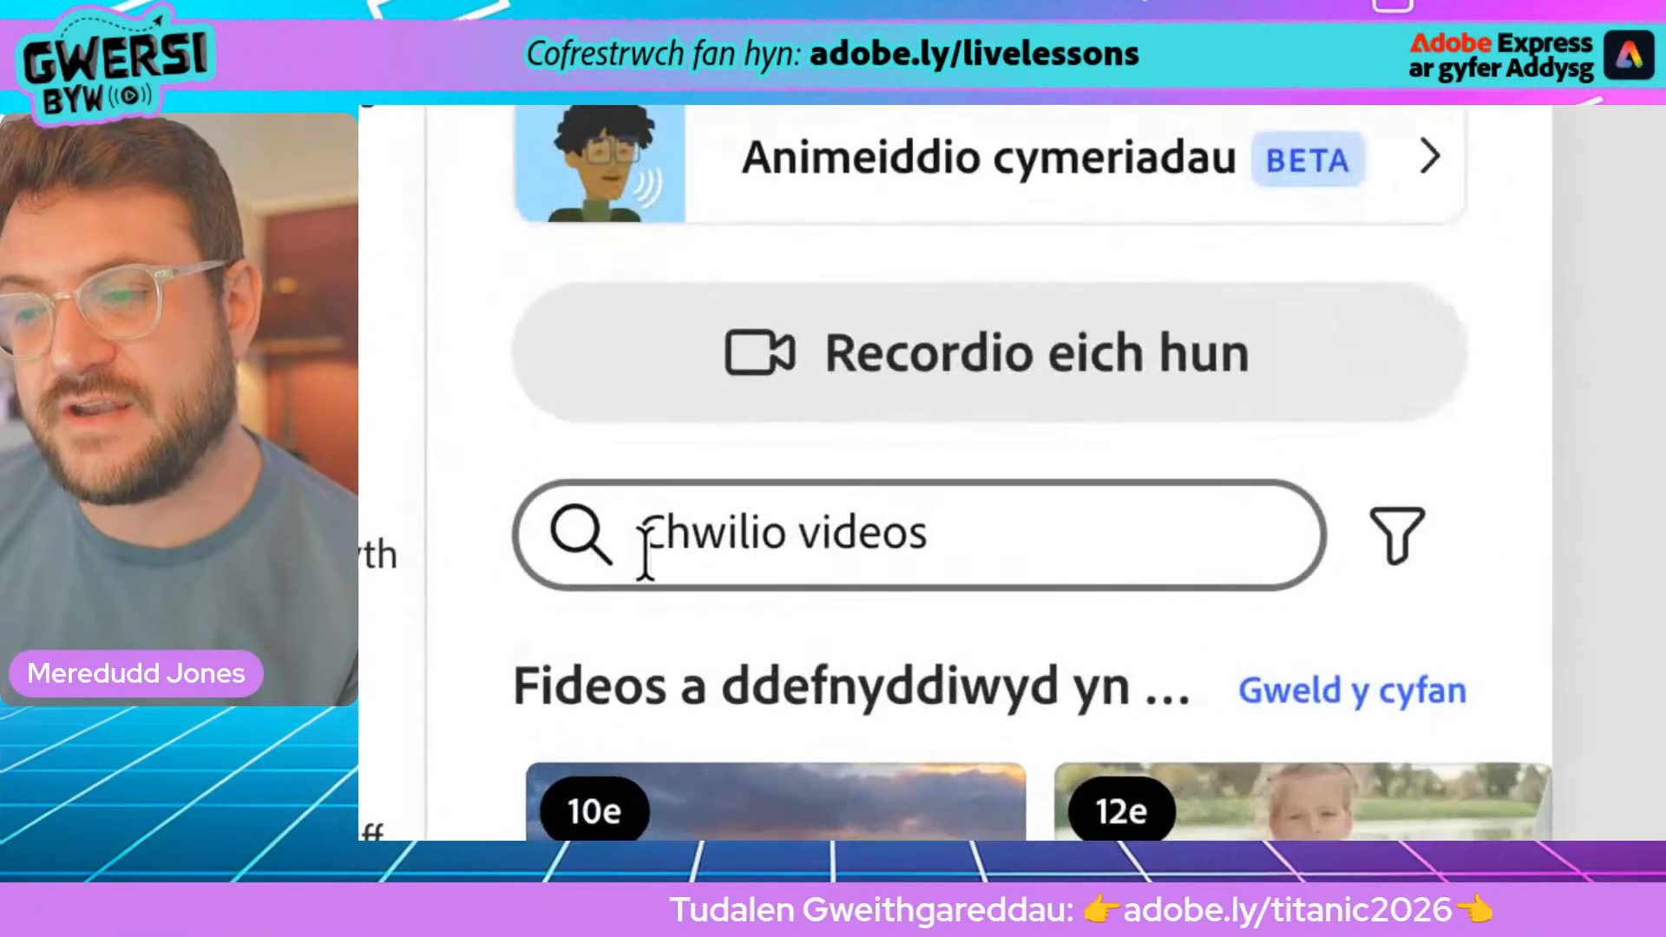
left_click(582, 590)
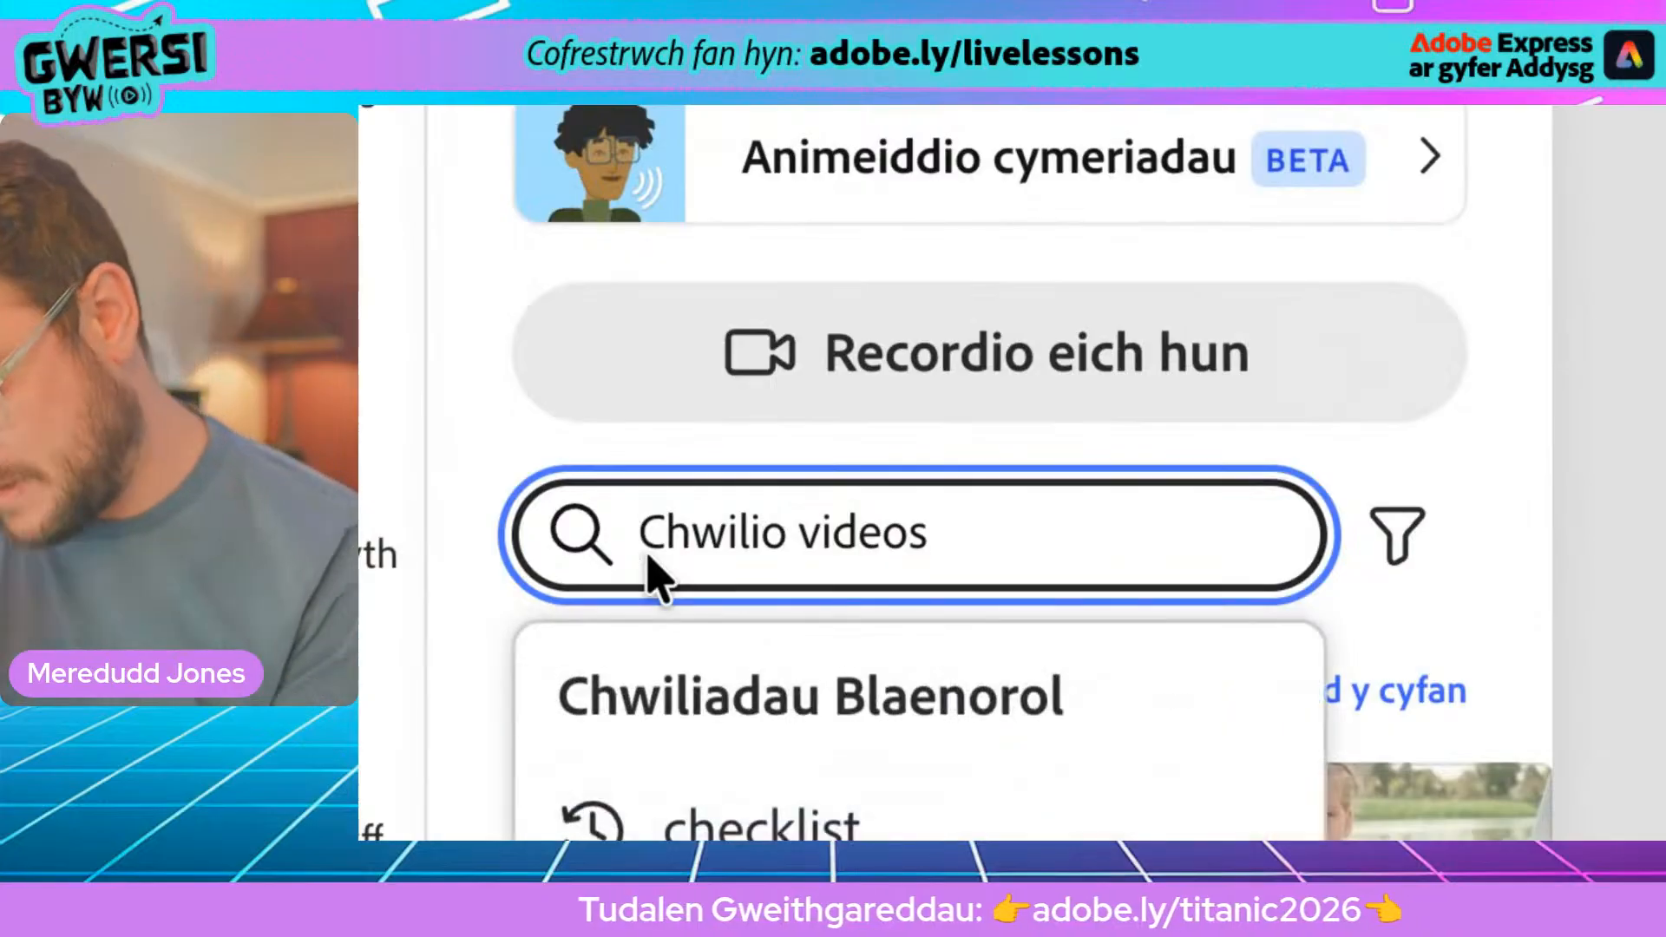
type("dark waves")
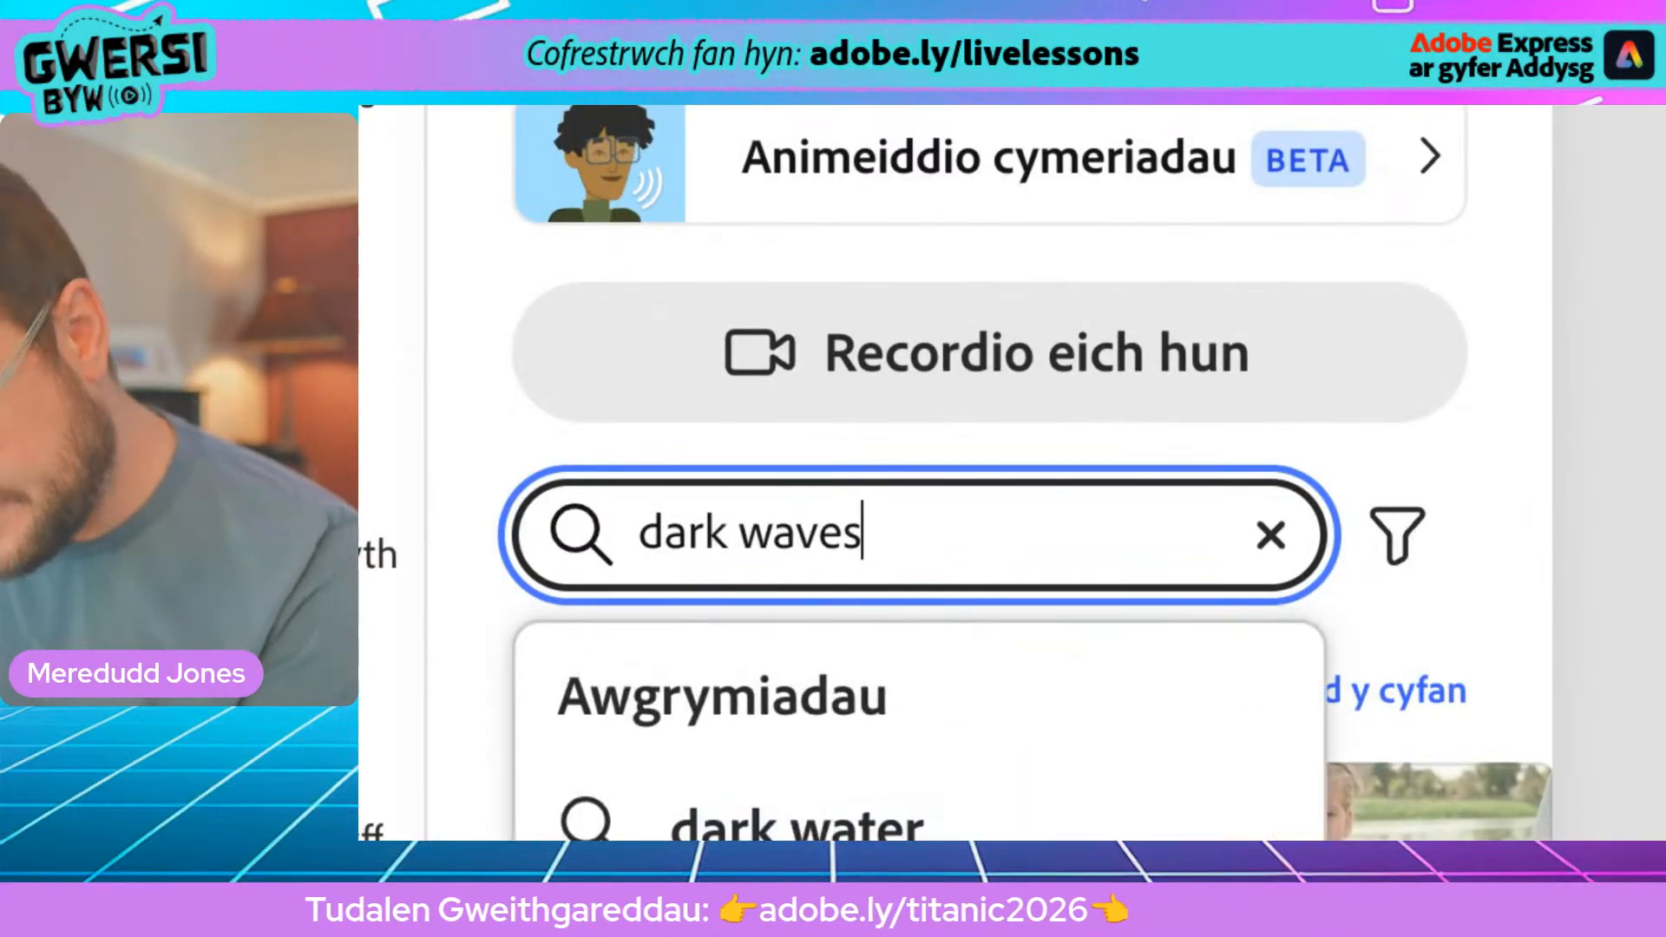
key("Return")
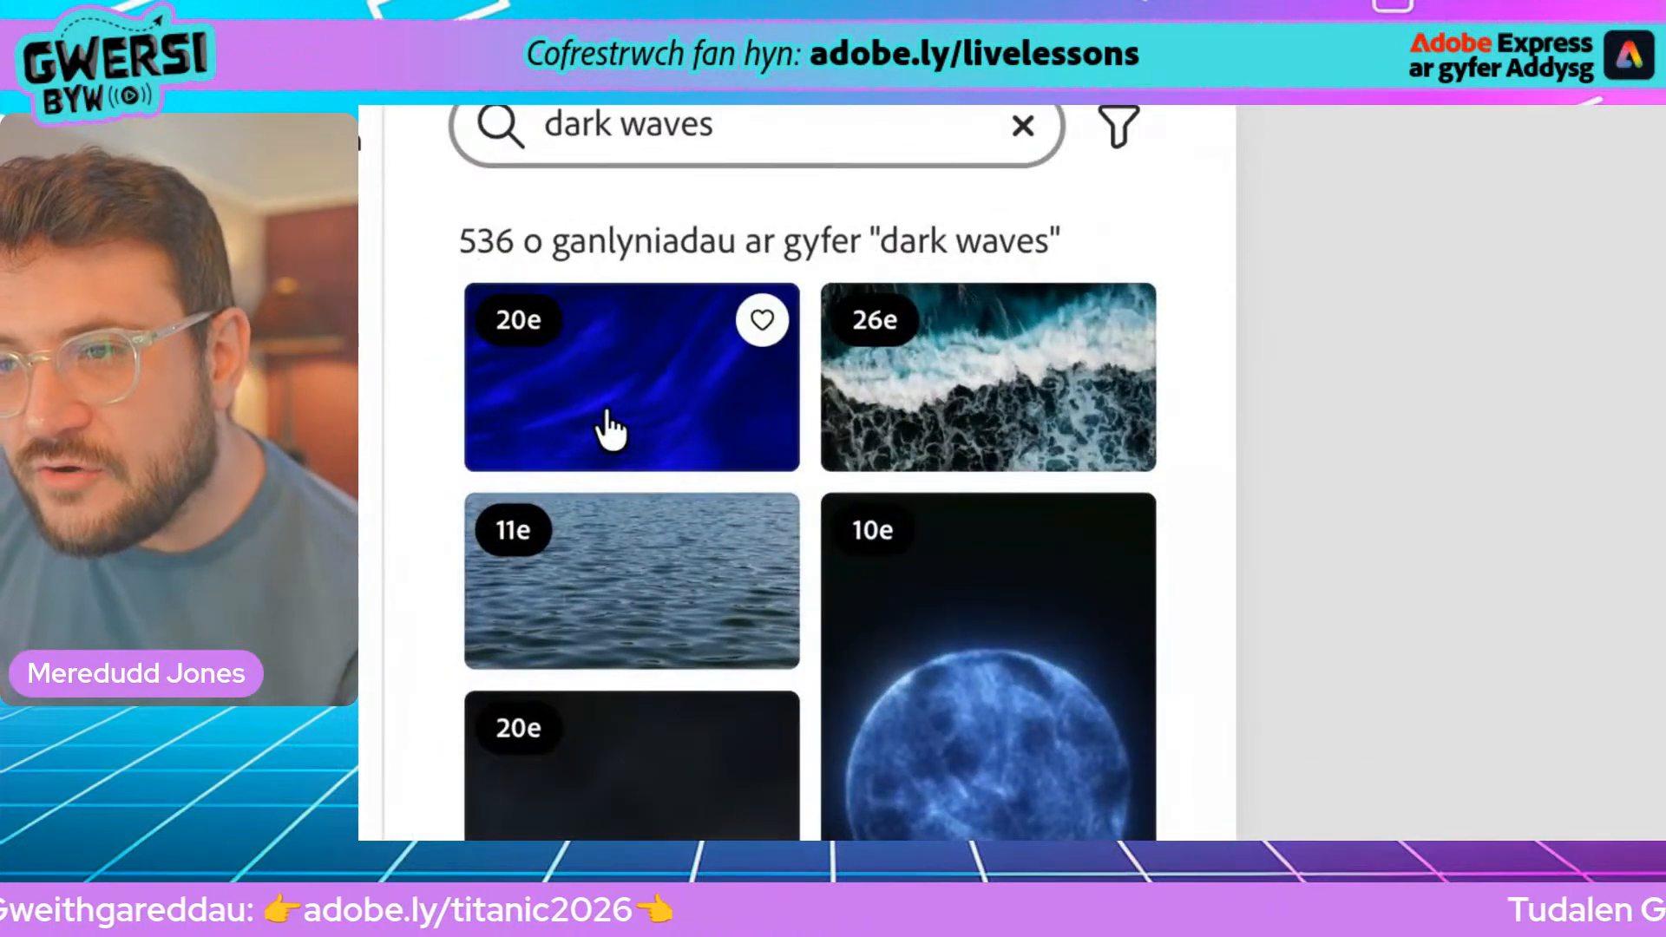
Step: Look through the "dark waves" videos for a clip that suits the Titanic comparison video
scroll(977, 408, "down", 3)
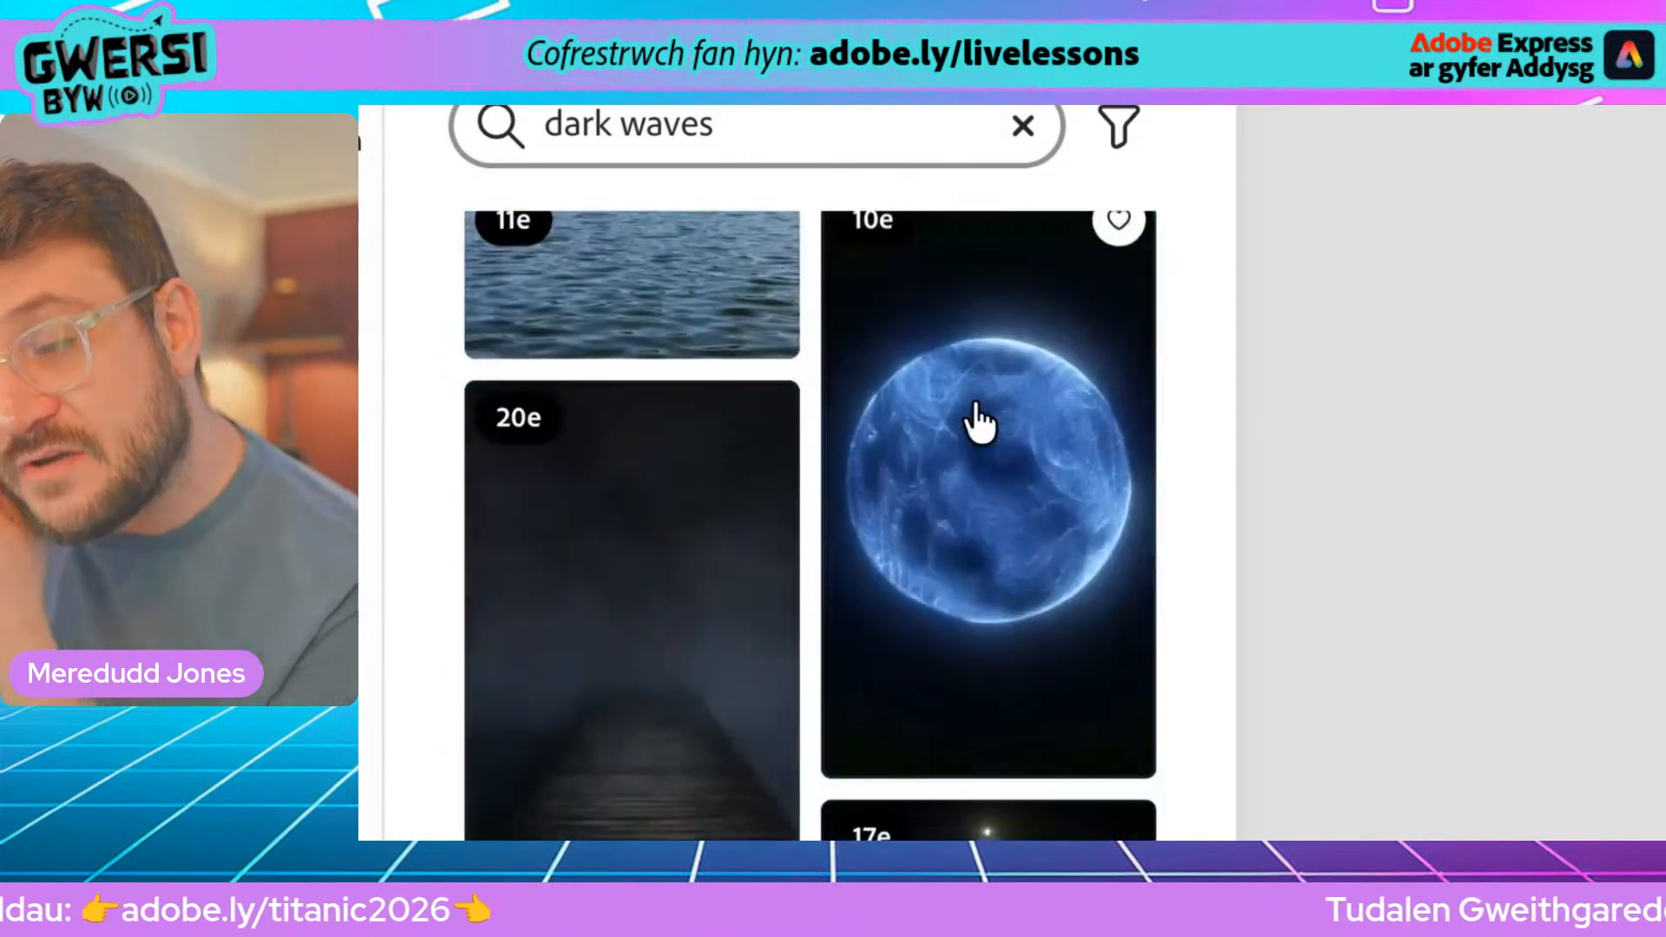
scroll(985, 465, "down", 4)
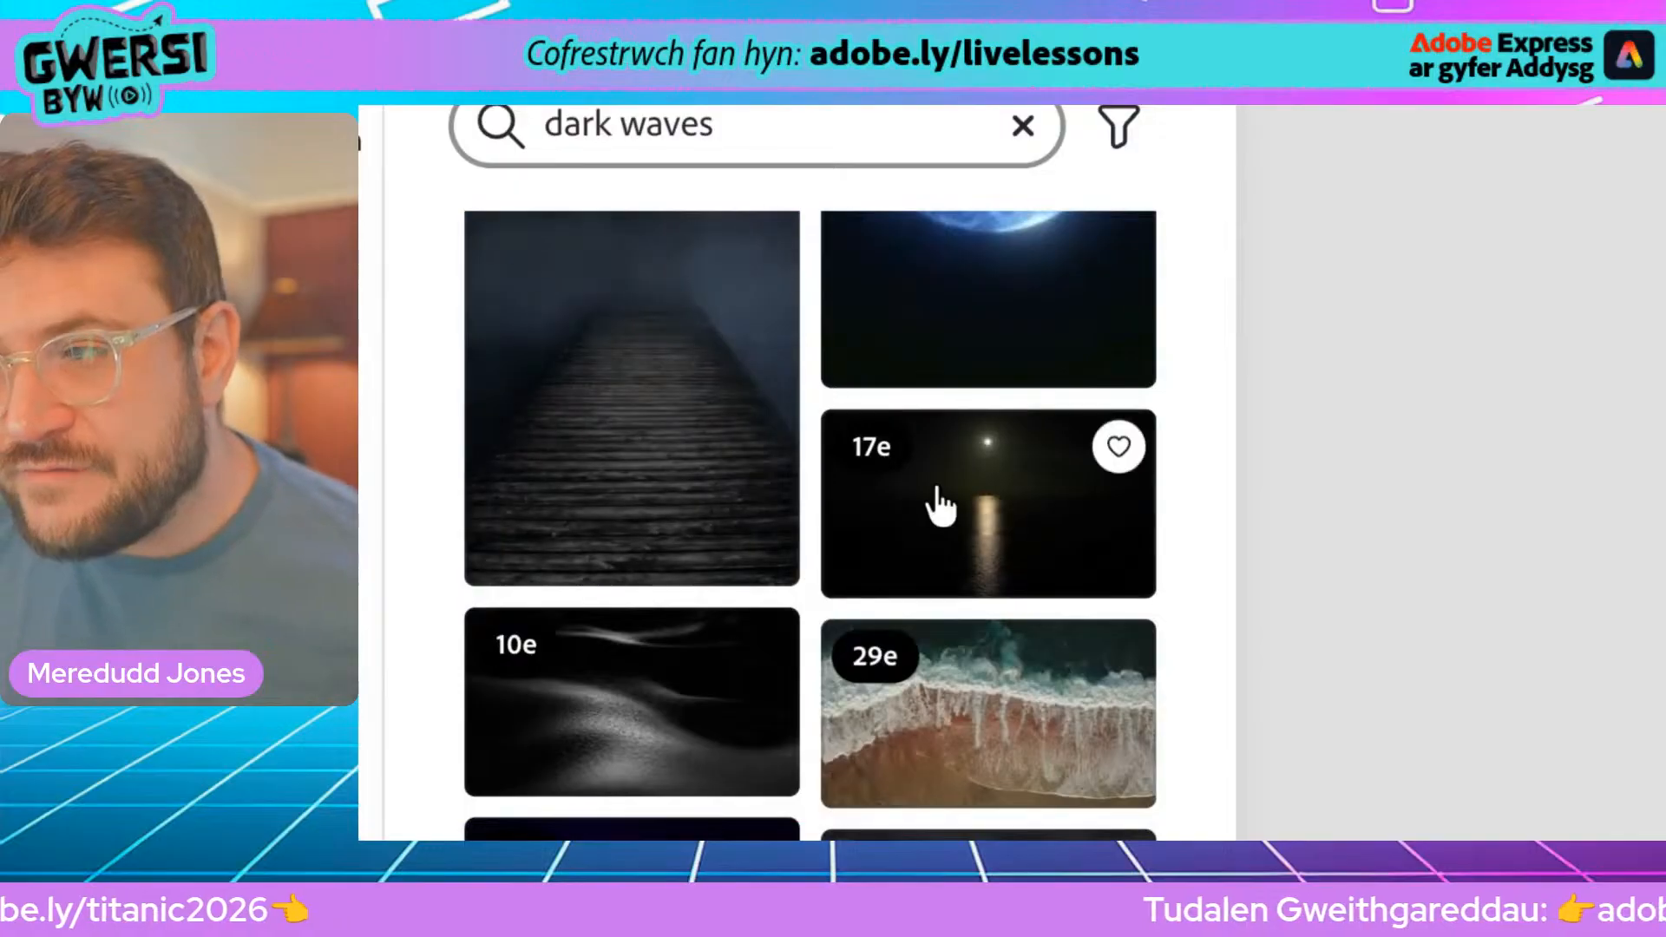
scroll(969, 507, "down", 3)
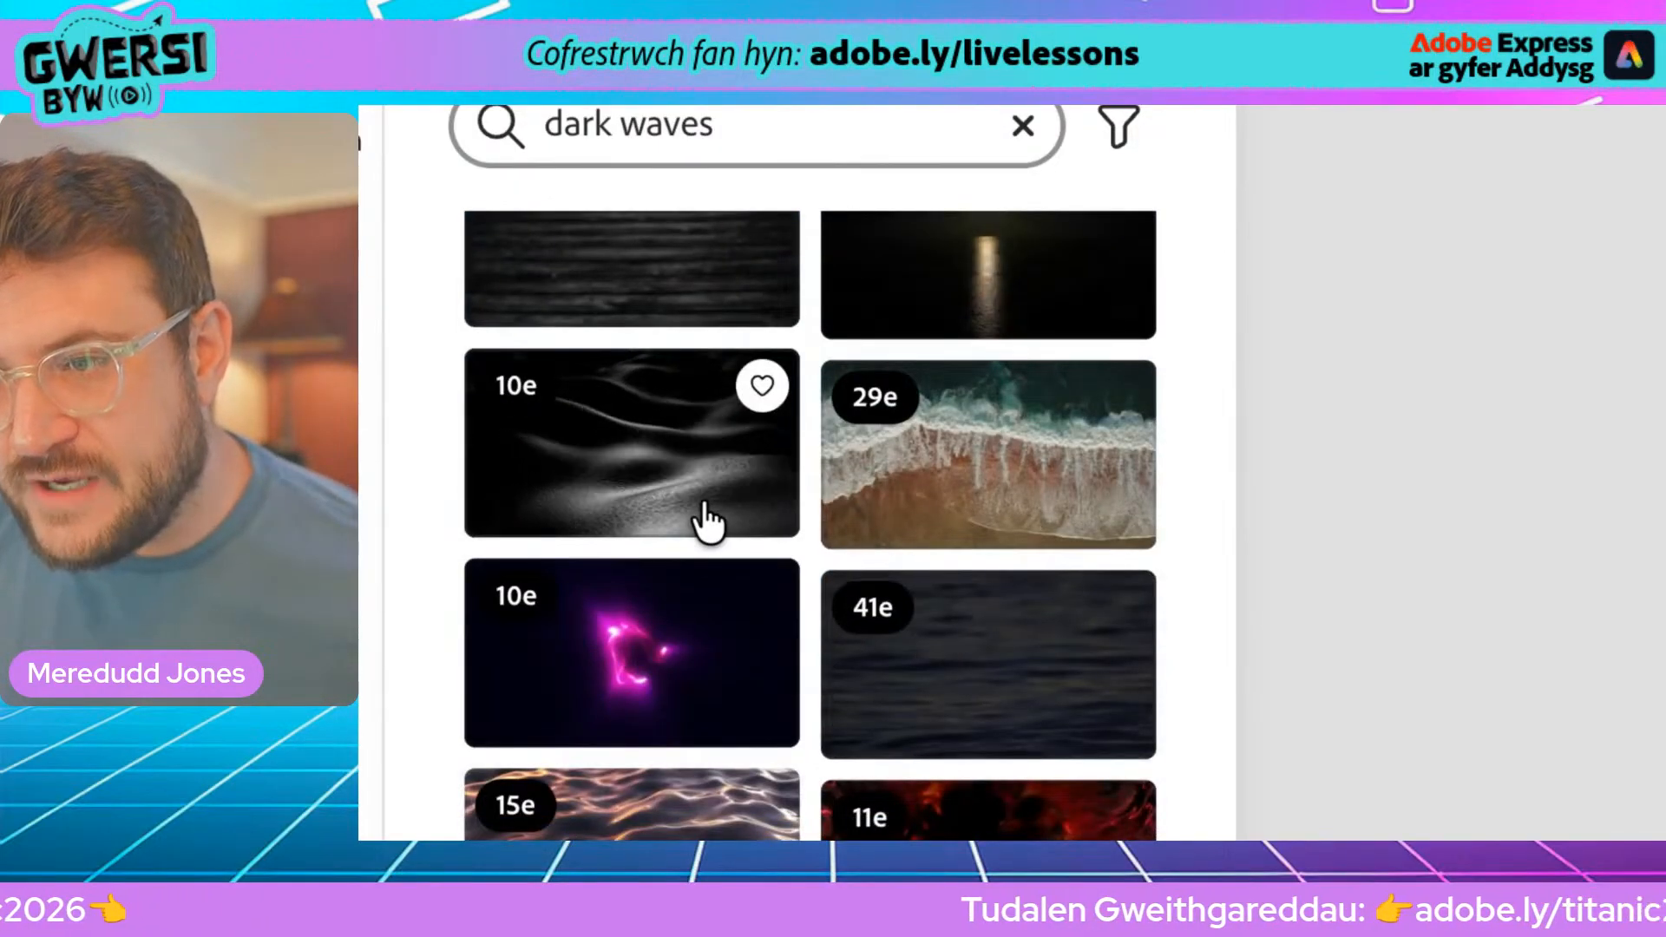
scroll(646, 642, "down", 4)
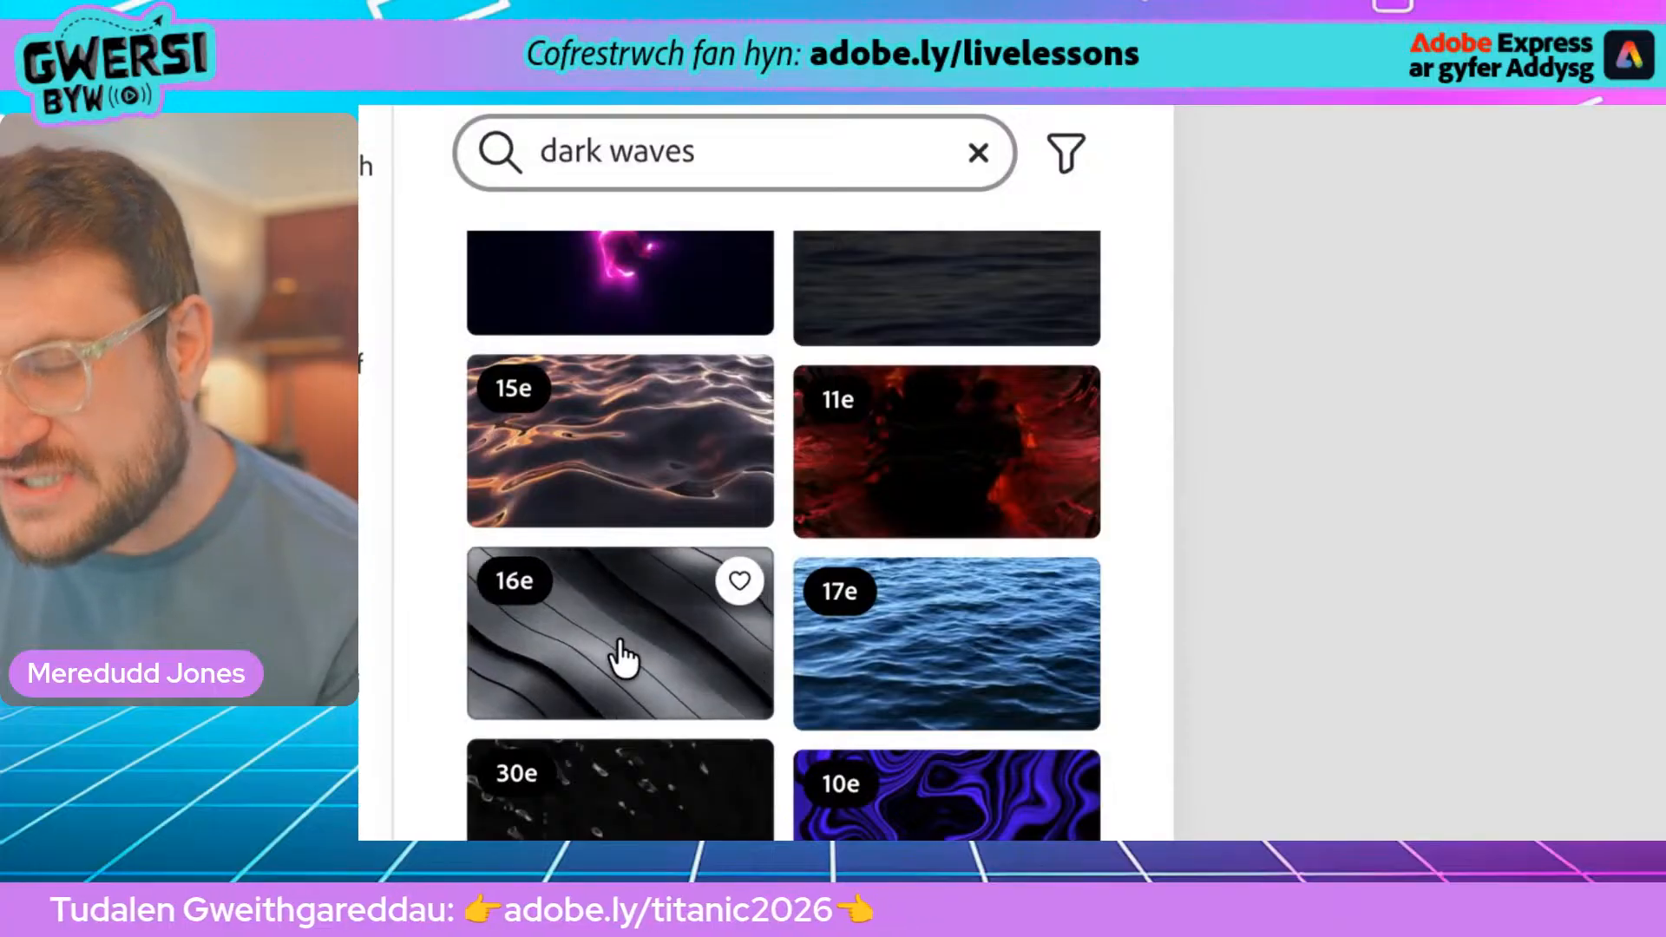
scroll(623, 656, "up", 10)
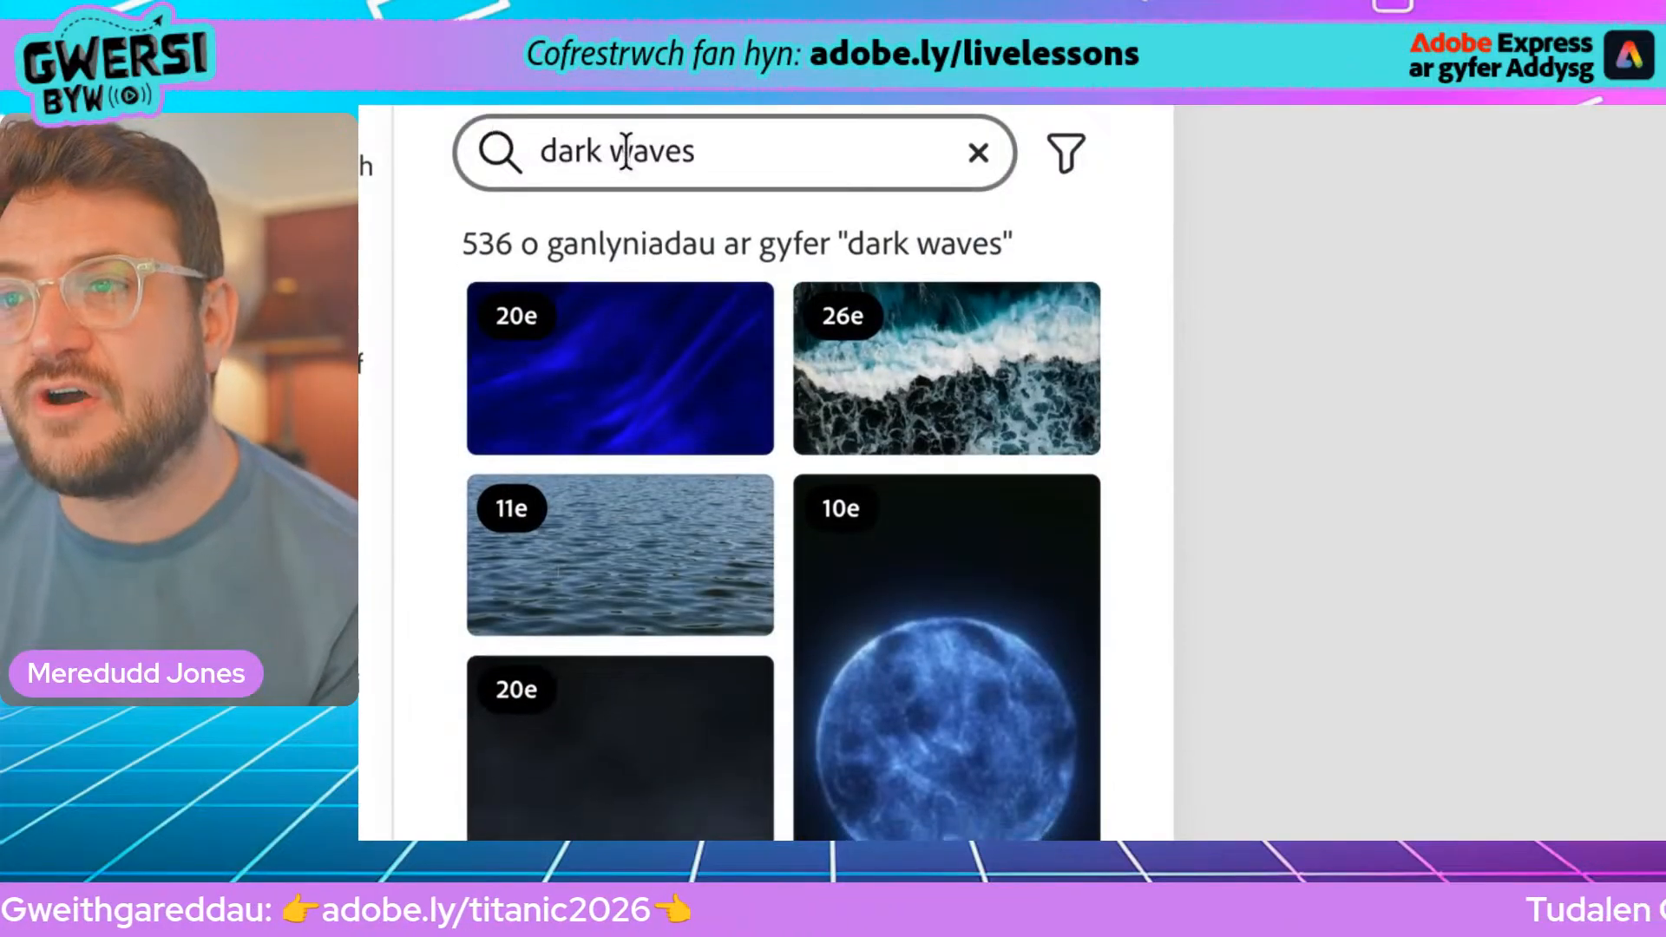
Step: Search the video media for "dark ice" and look through the clips for one that suits the Titanic comparison video
double_click(632, 149)
type("ice")
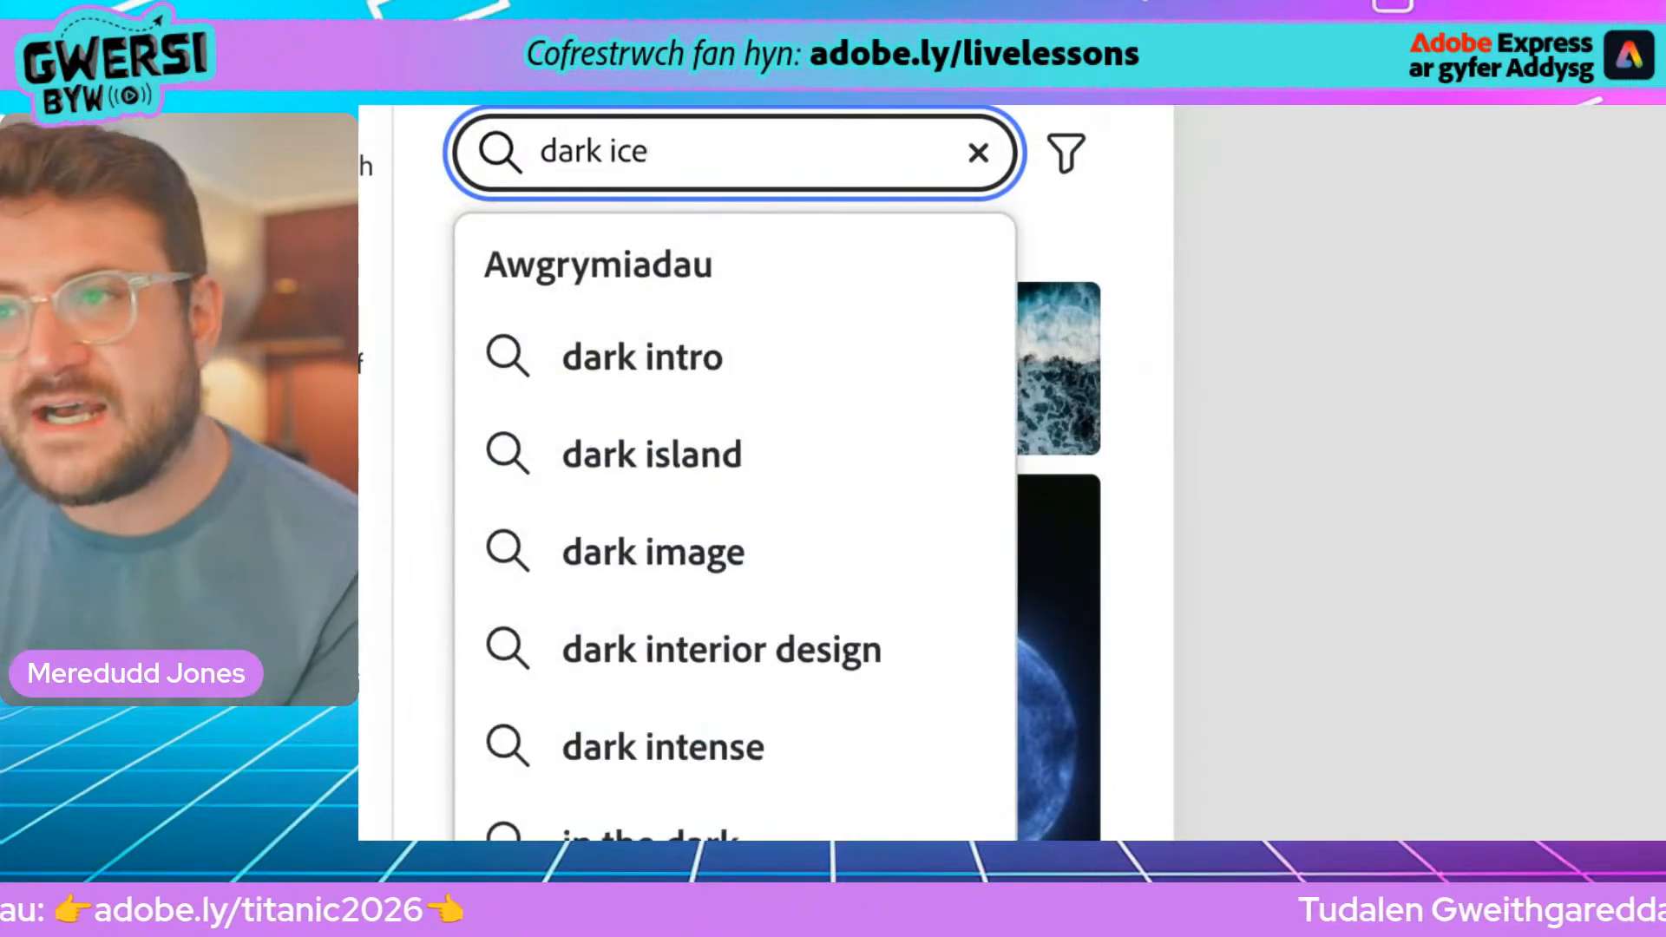
key("Return")
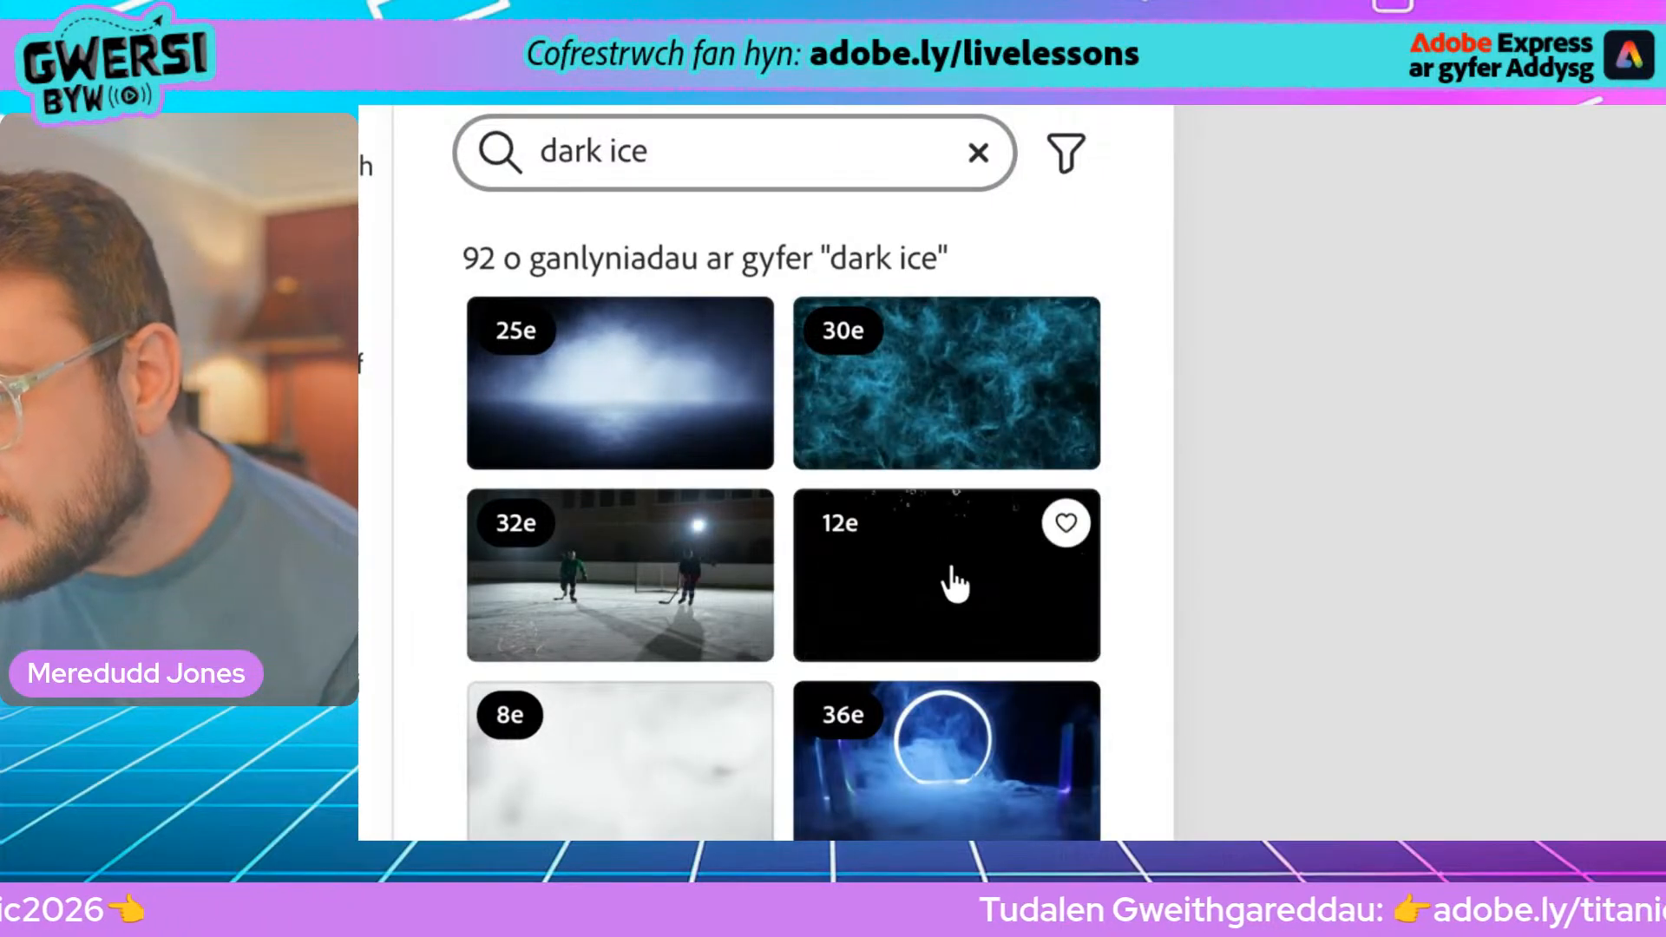
scroll(952, 583, "down", 5)
scroll(495, 642, "down", 2)
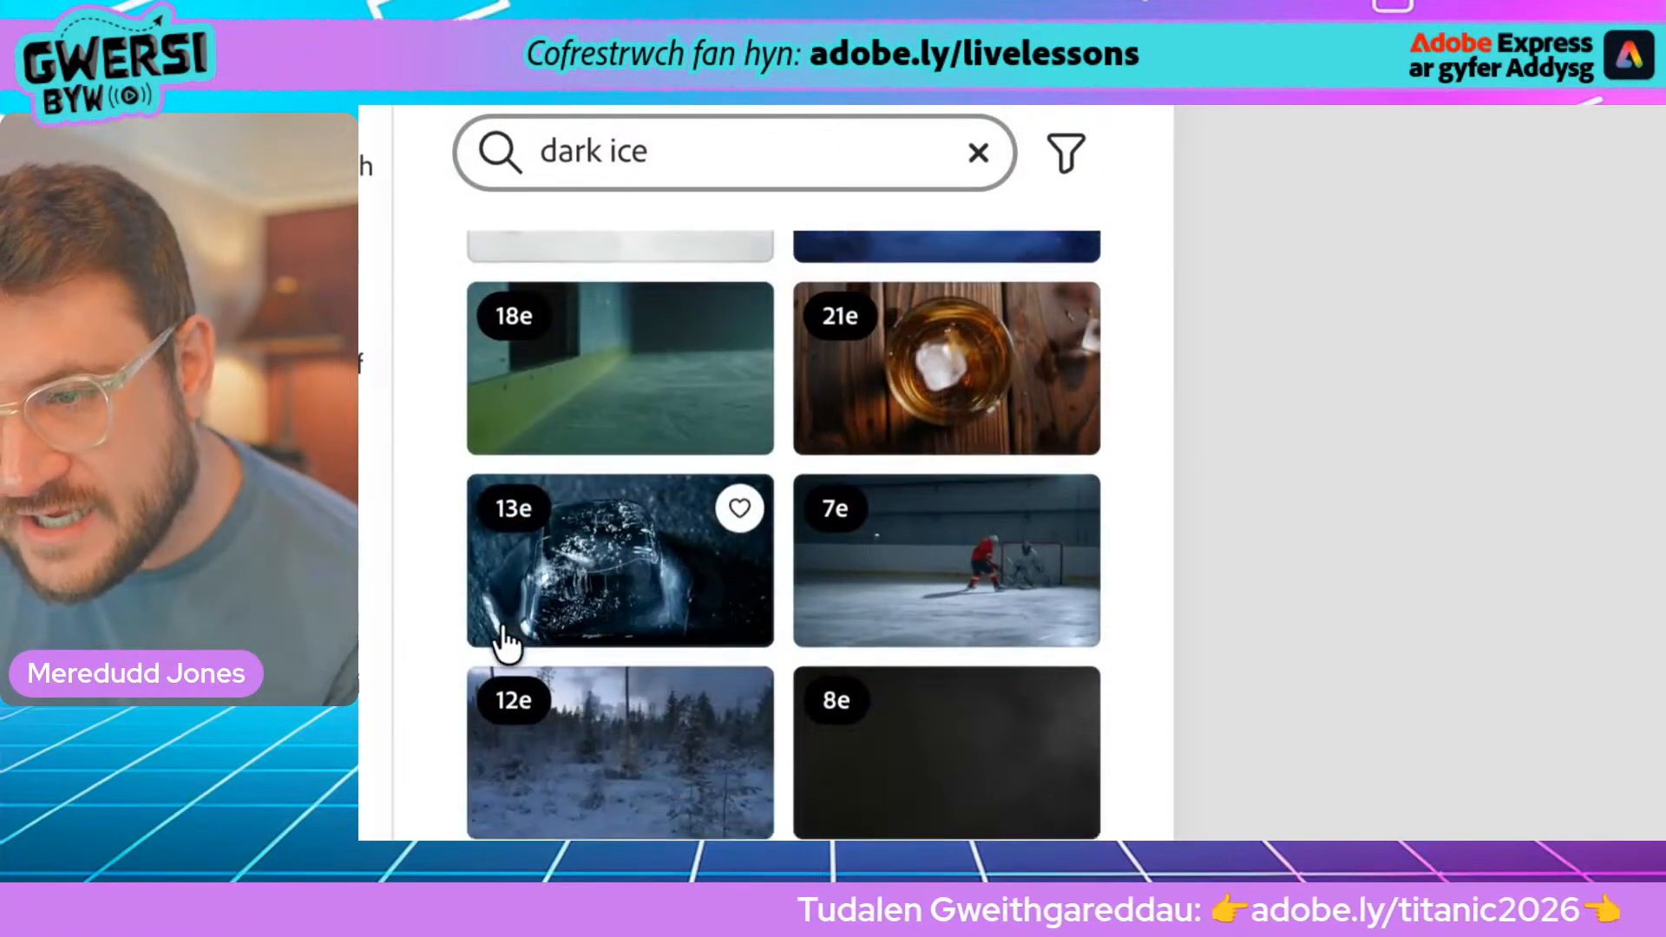
scroll(700, 669, "down", 5)
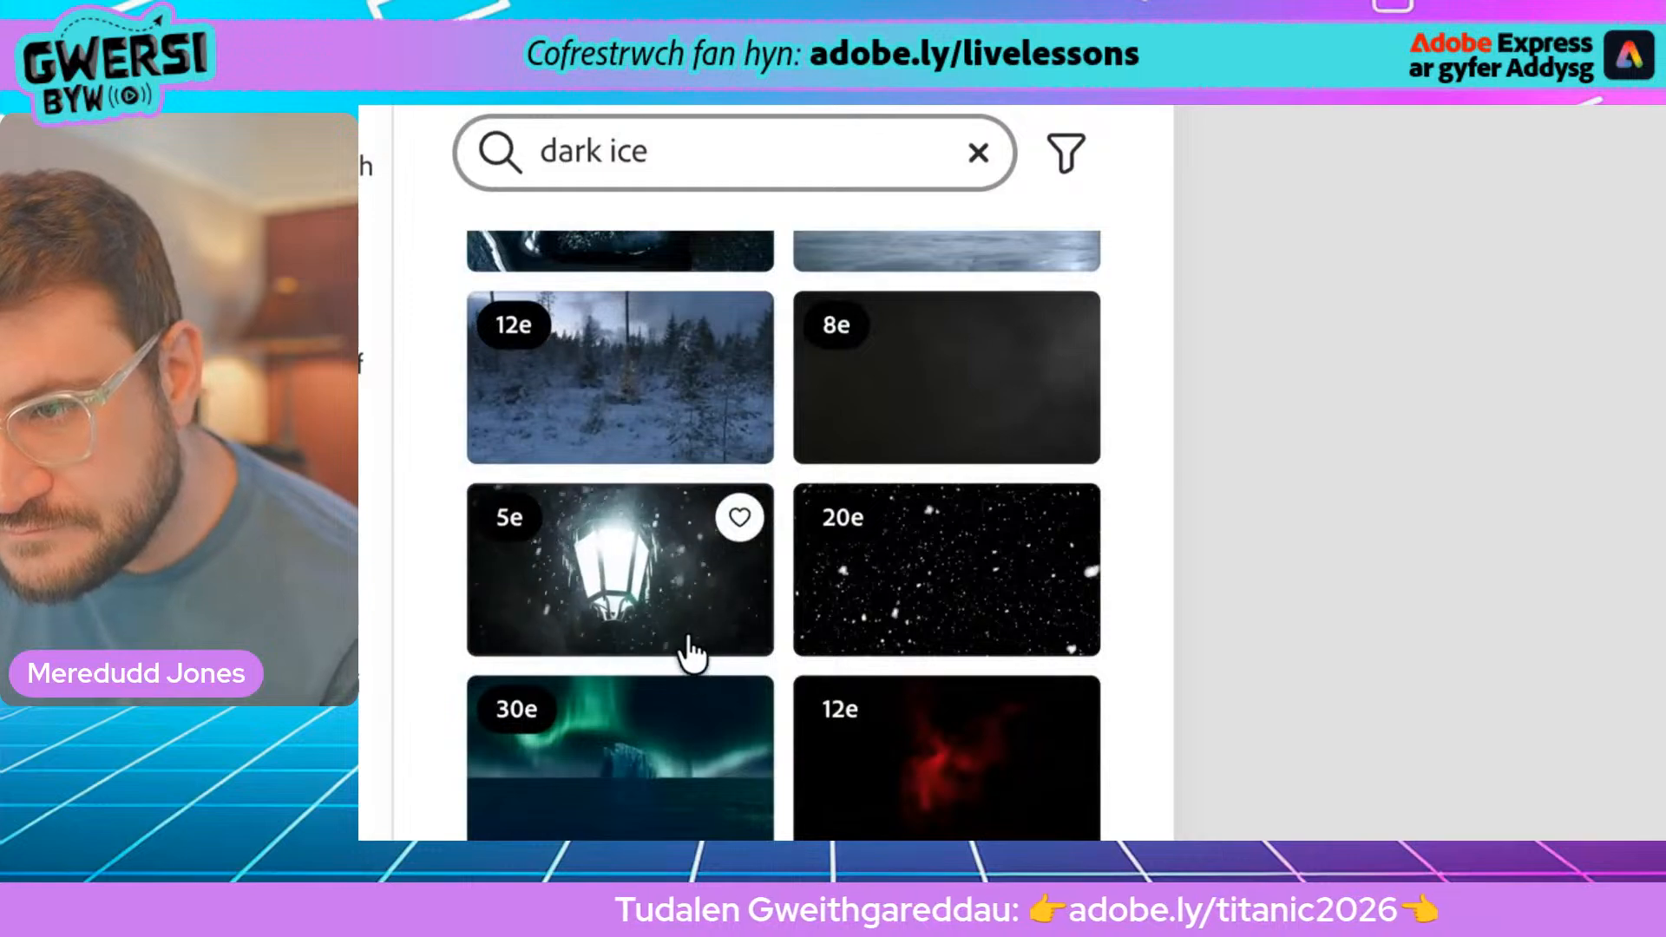
scroll(863, 639, "down", 3)
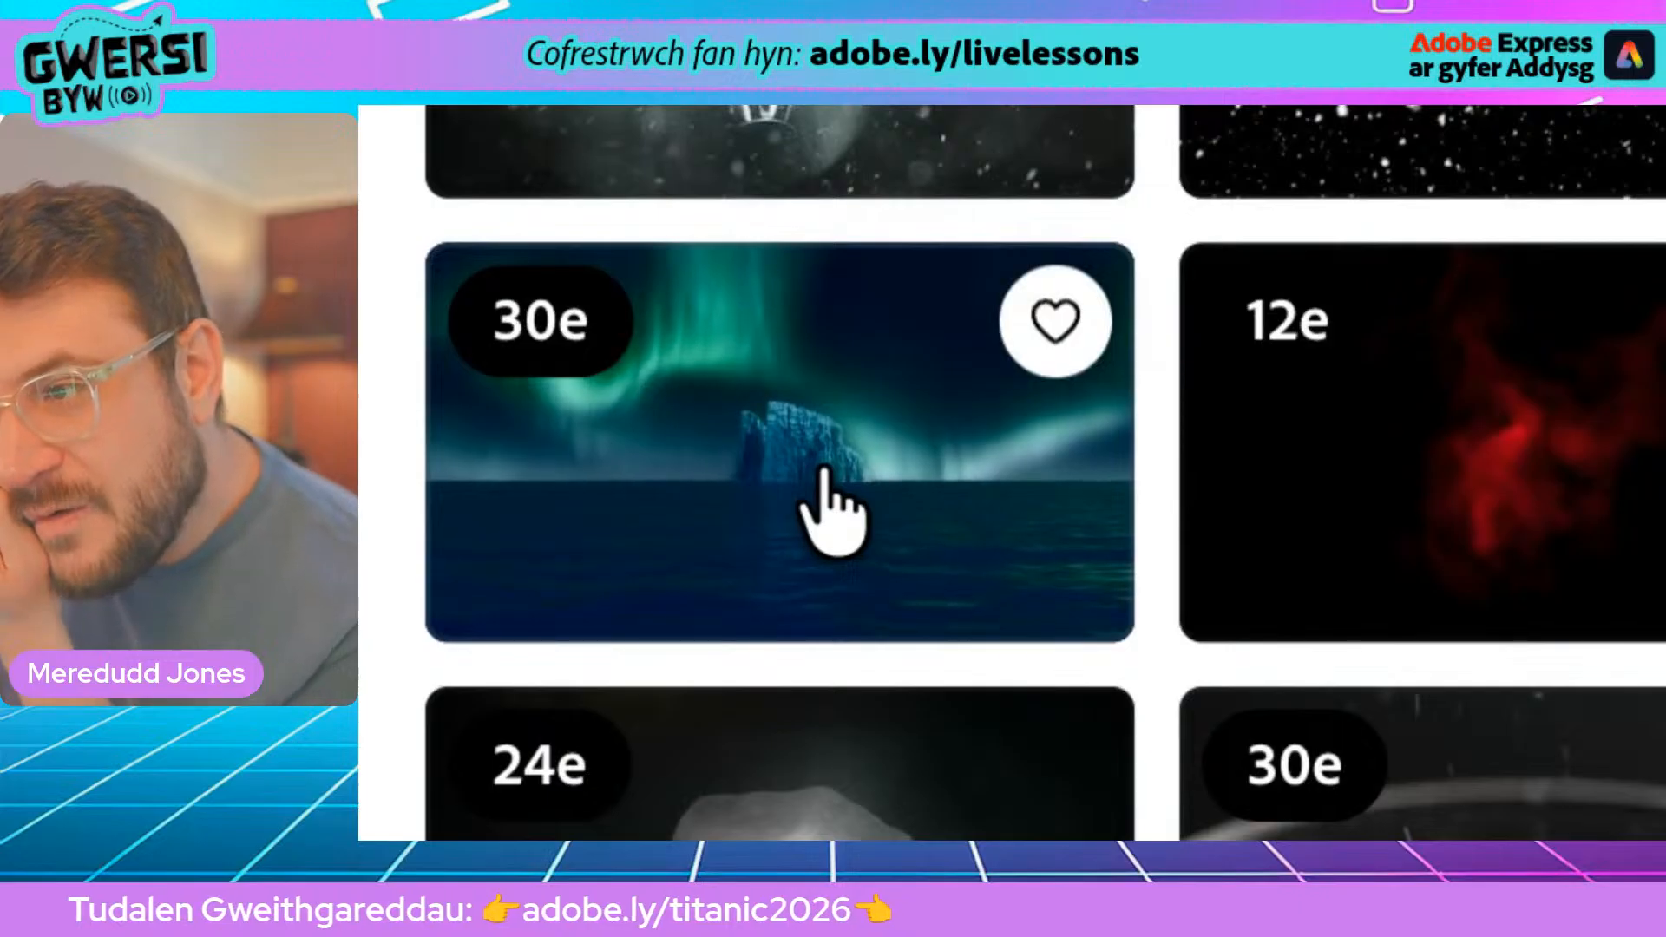
scroll(832, 512, "down", 3)
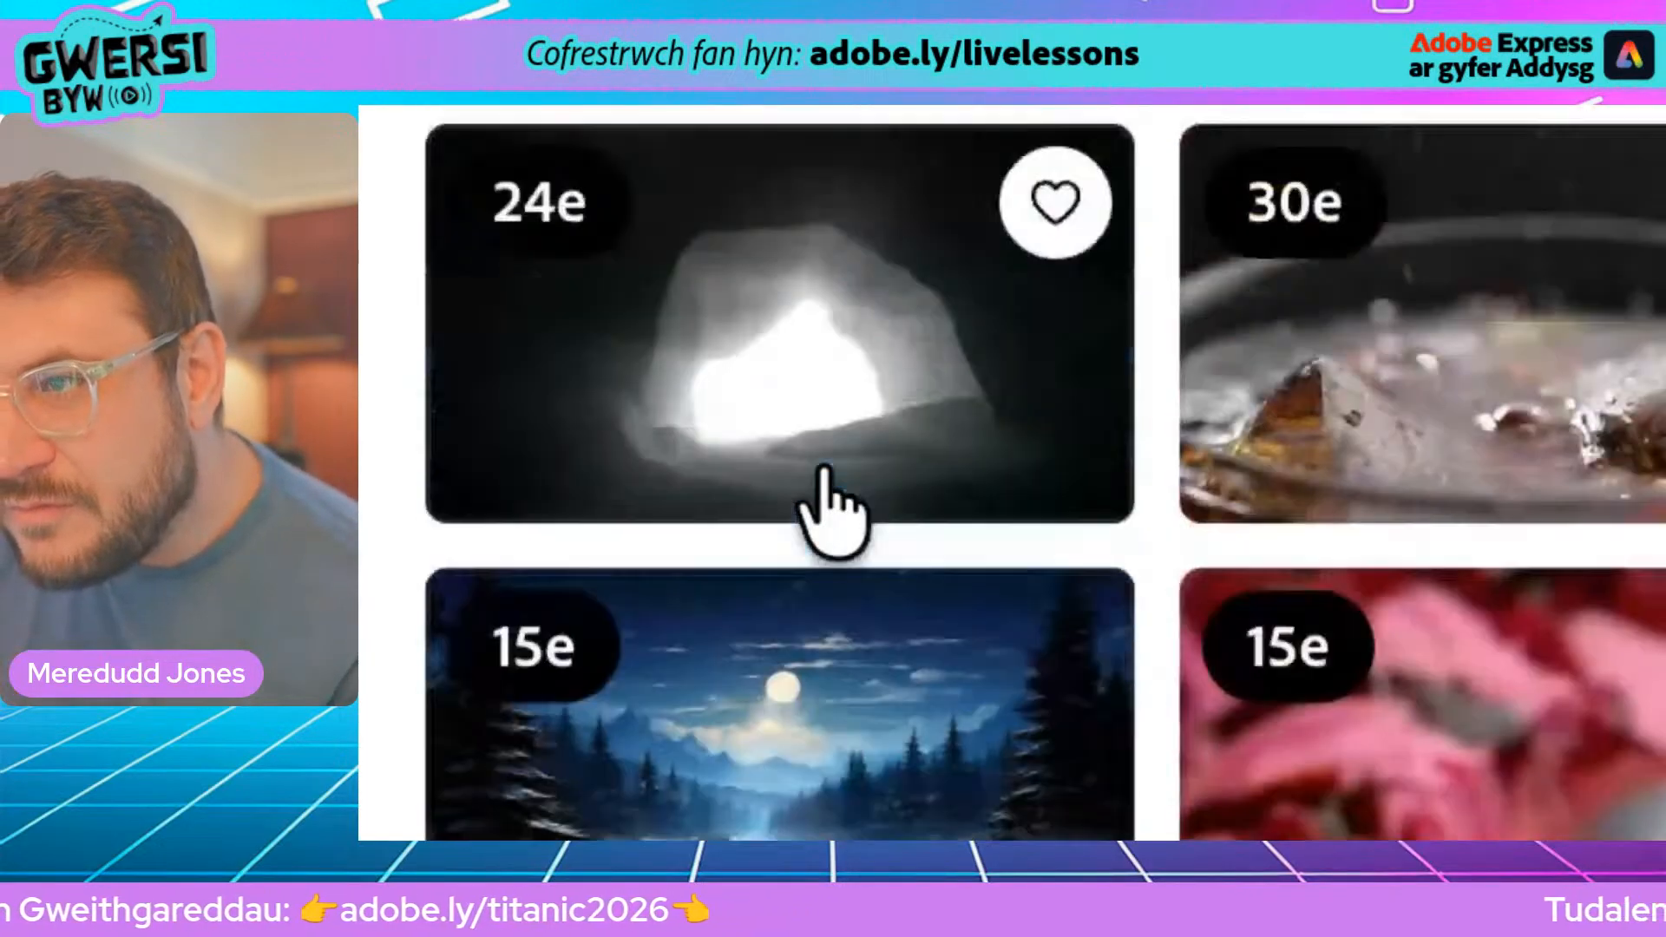
scroll(823, 470, "down", 2)
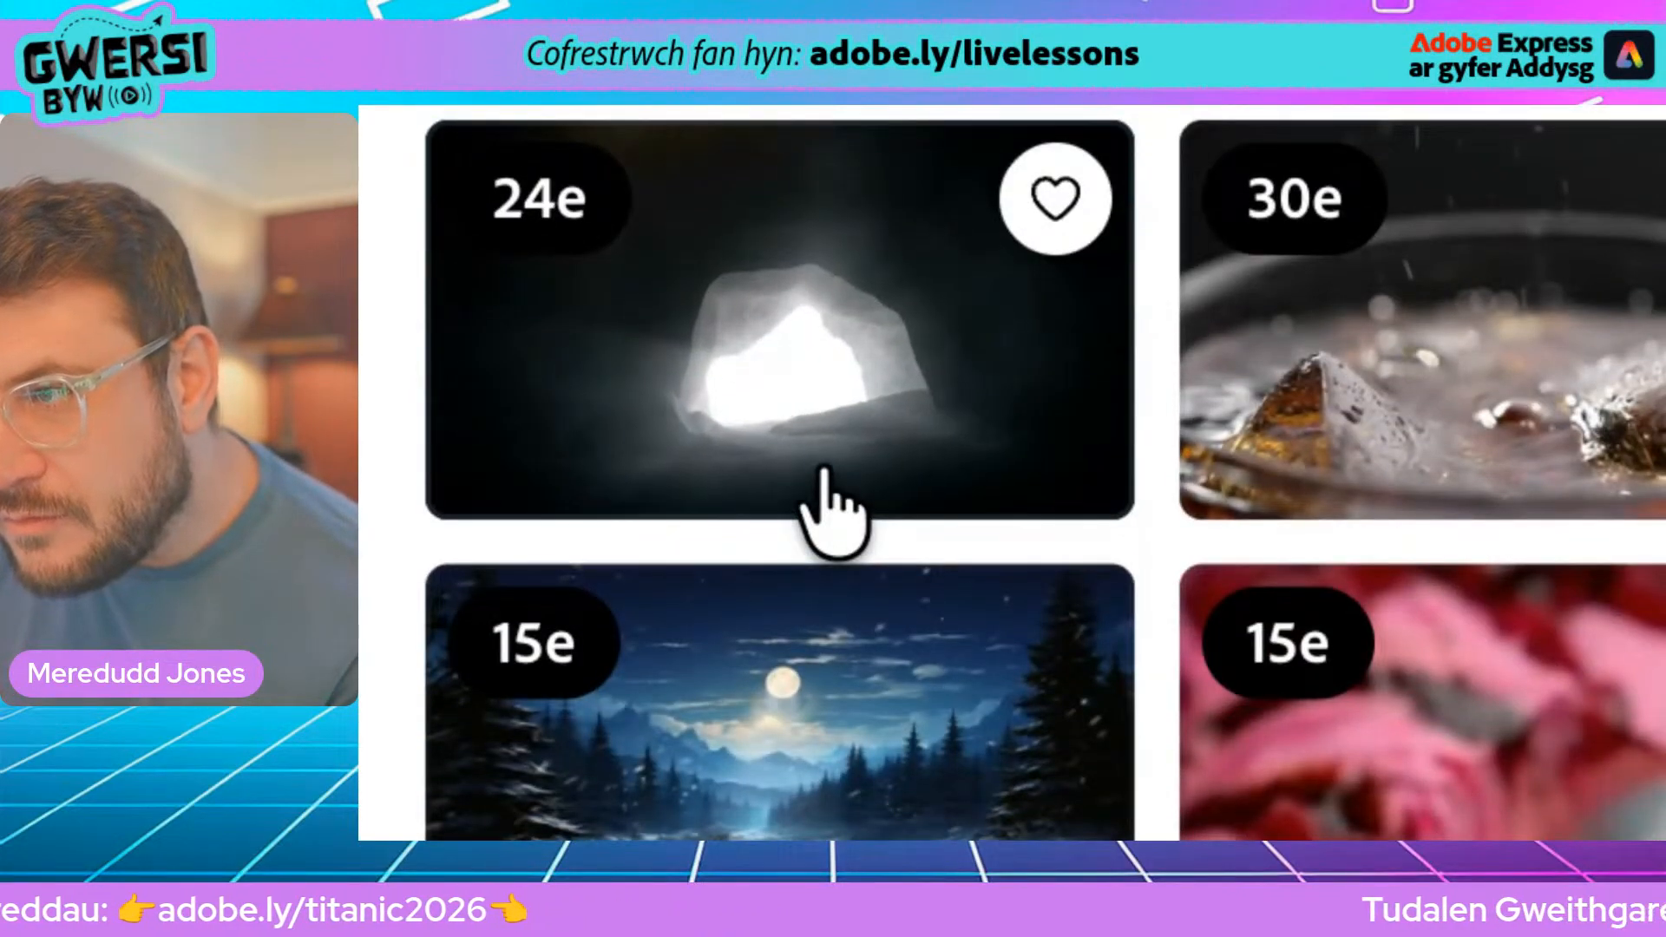
scroll(832, 512, "down", 2)
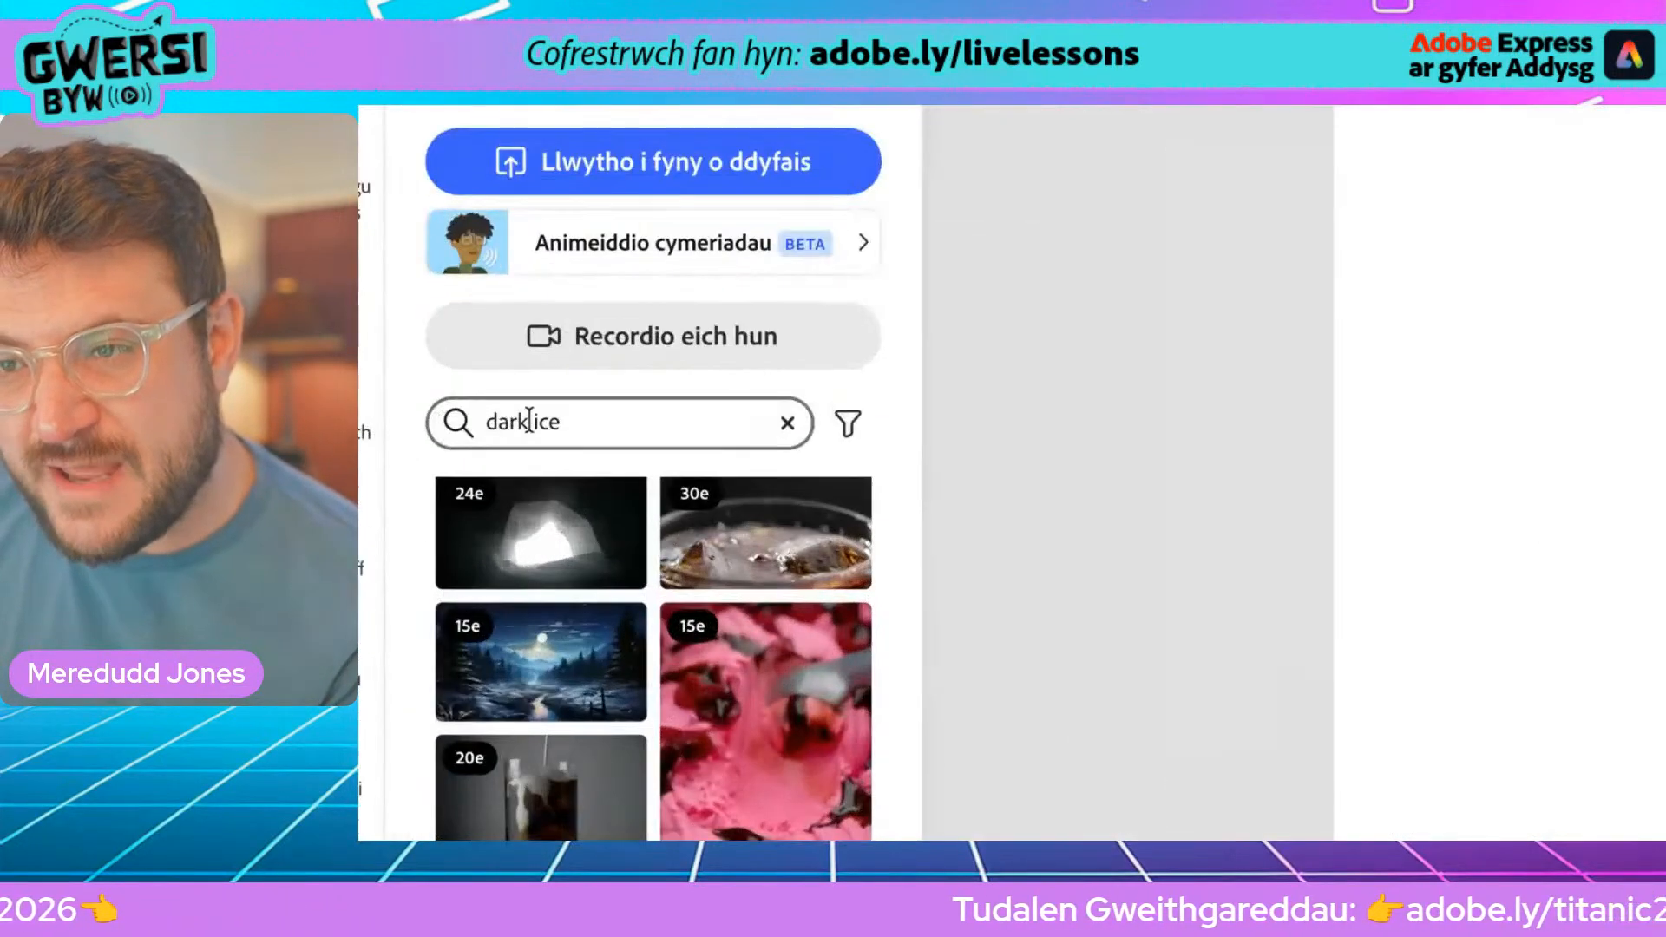
Step: Search the videos for "dark waves" again and add the 10-second black-and-white rippling water clip to the video
left_click(465, 425)
double_click(484, 426)
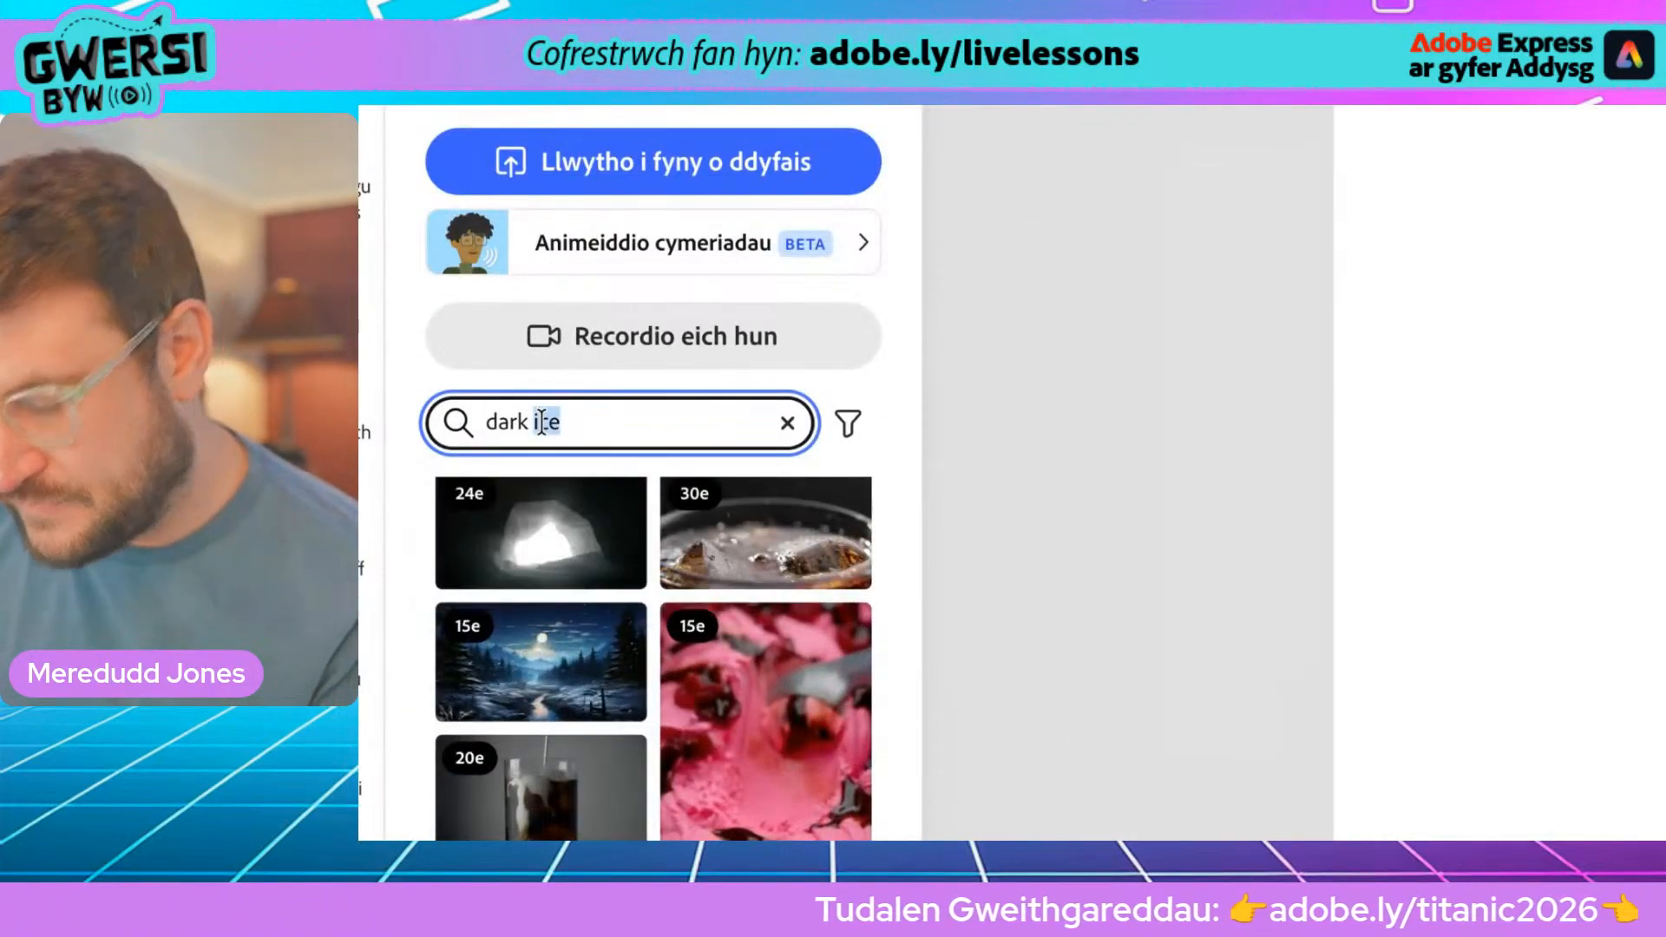
type("wave")
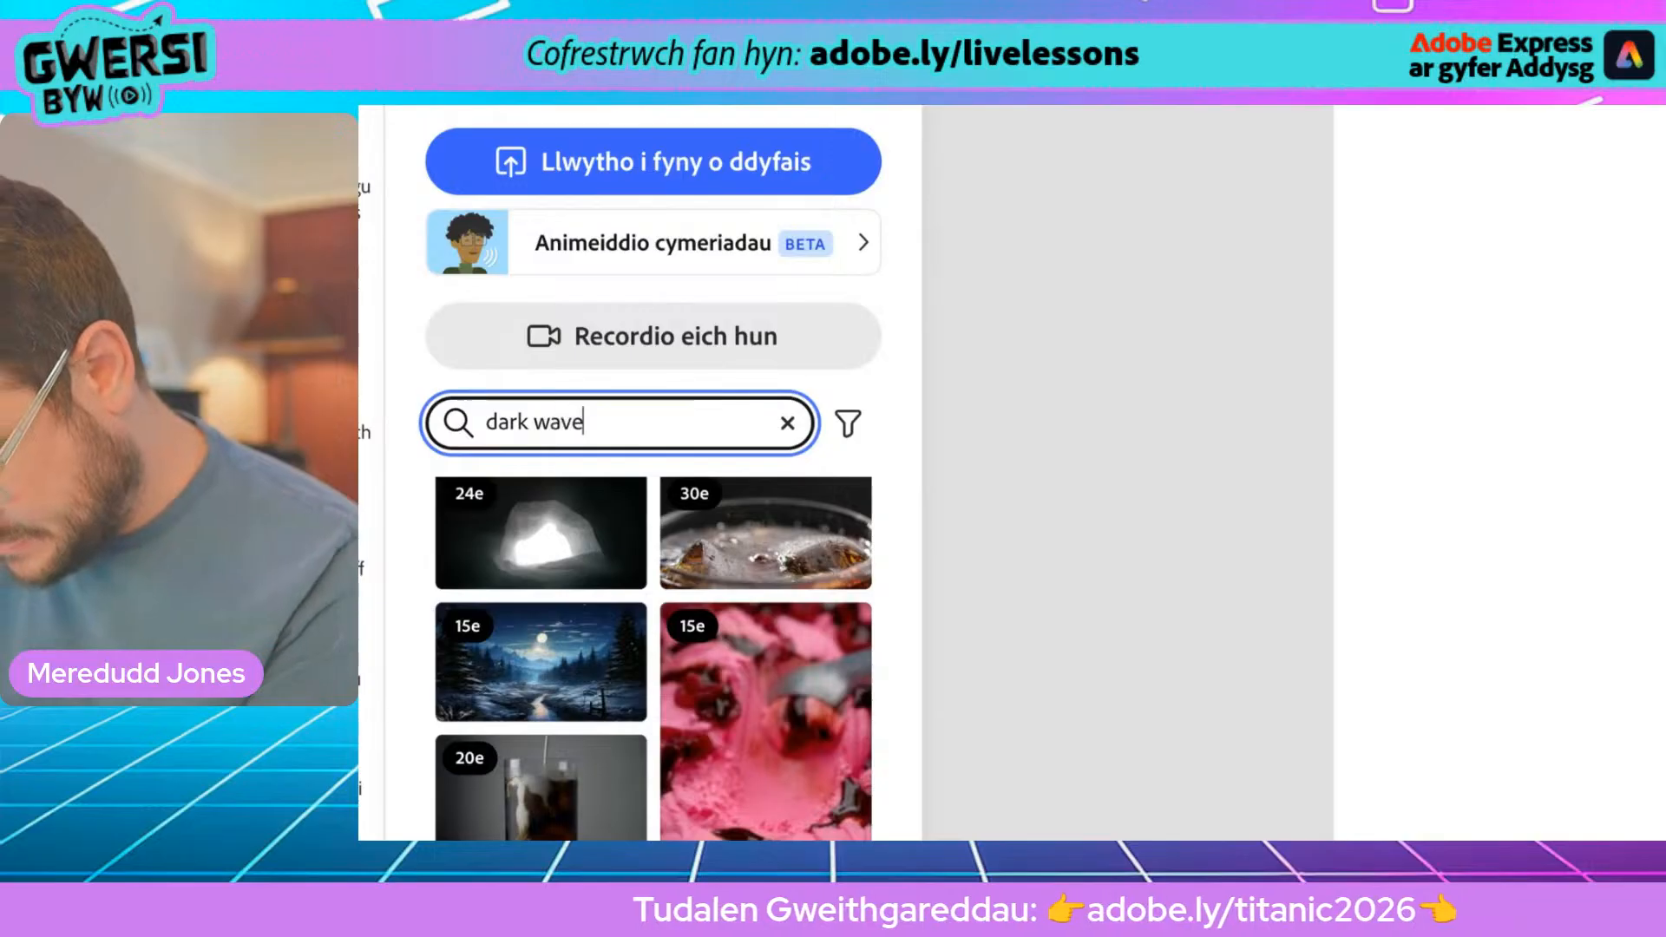
type("s")
key("Return")
scroll(521, 512, "down", 2)
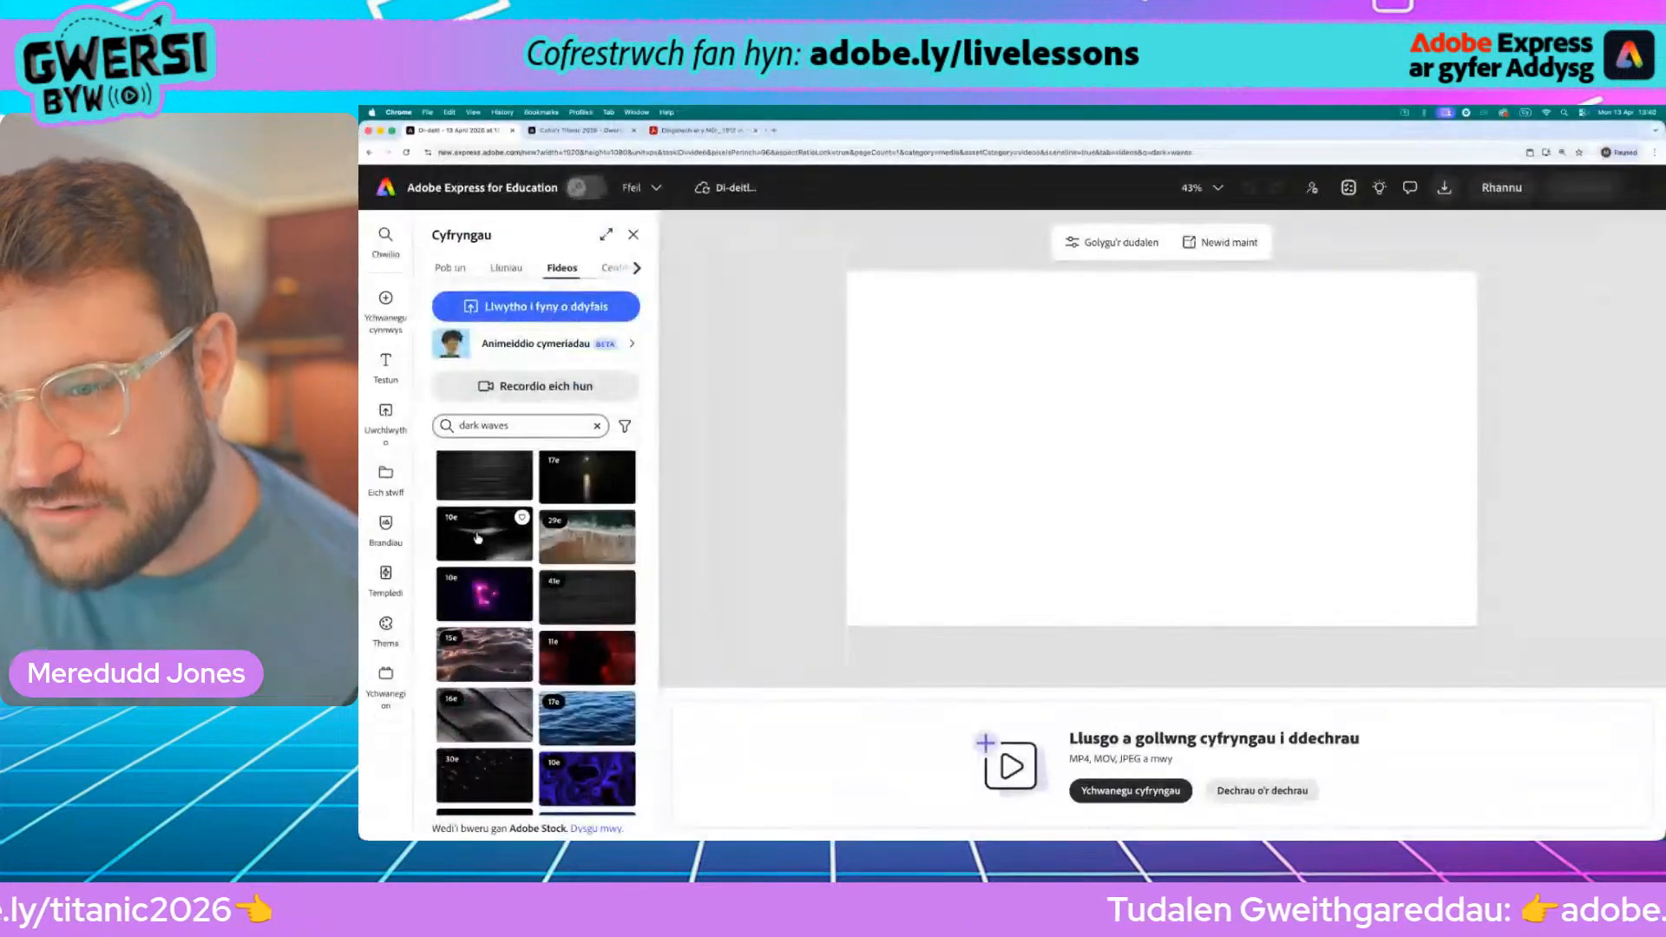
left_click(694, 599)
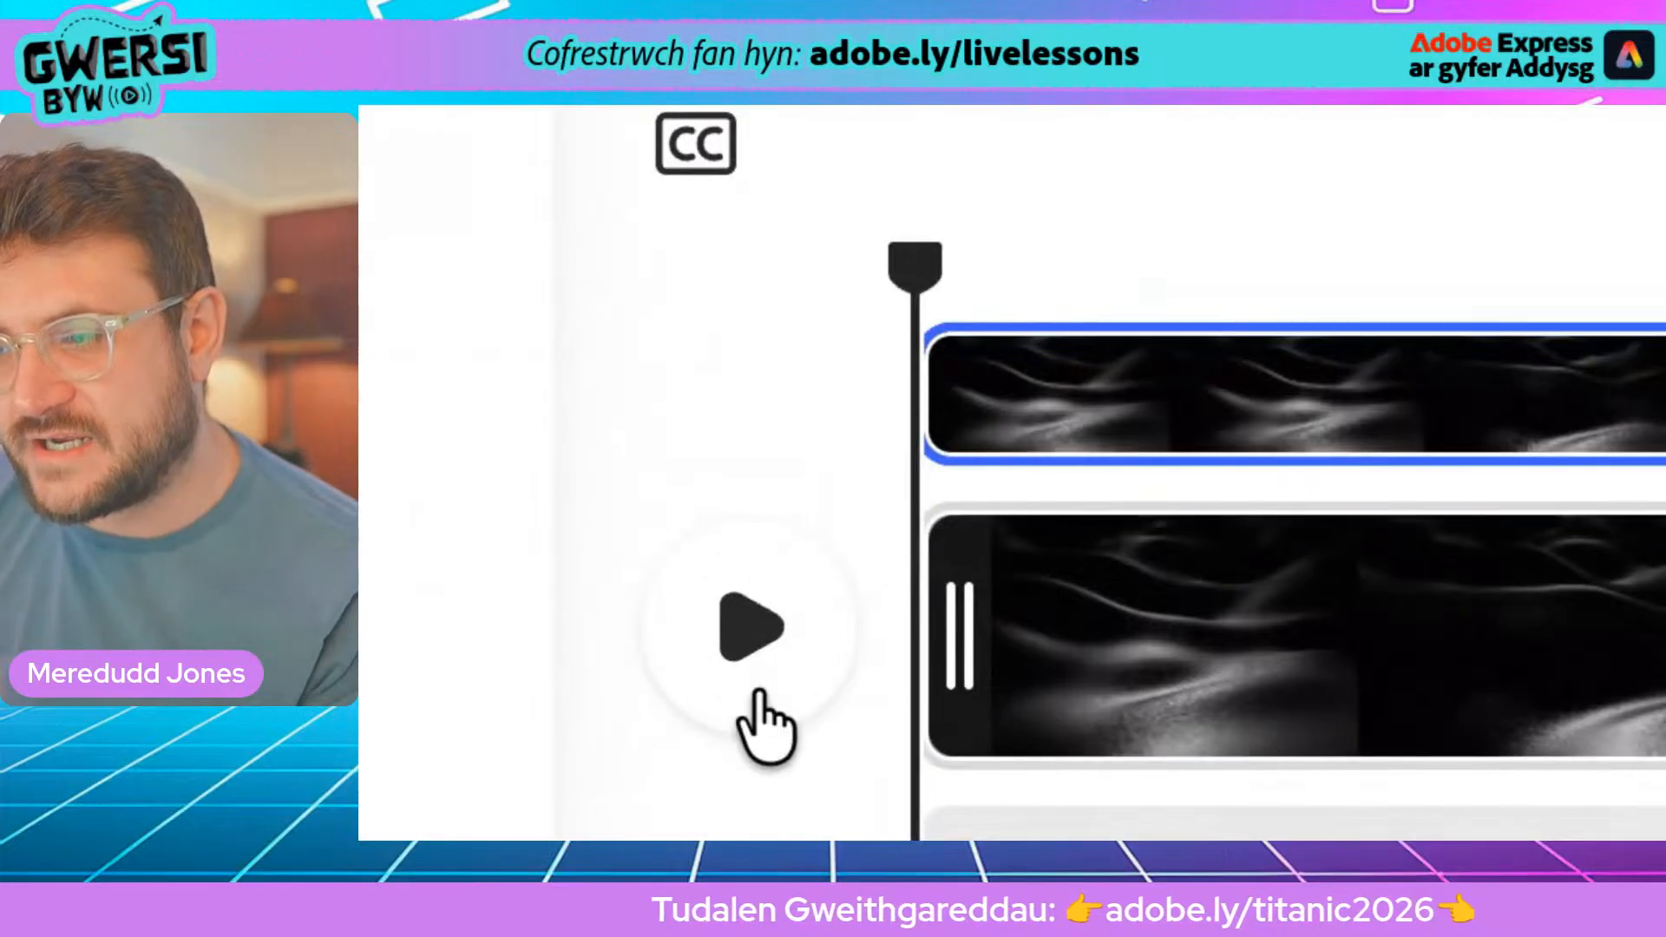
Step: Preview the dark waves clip, pause it and return the playhead to 0:02
left_click(809, 666)
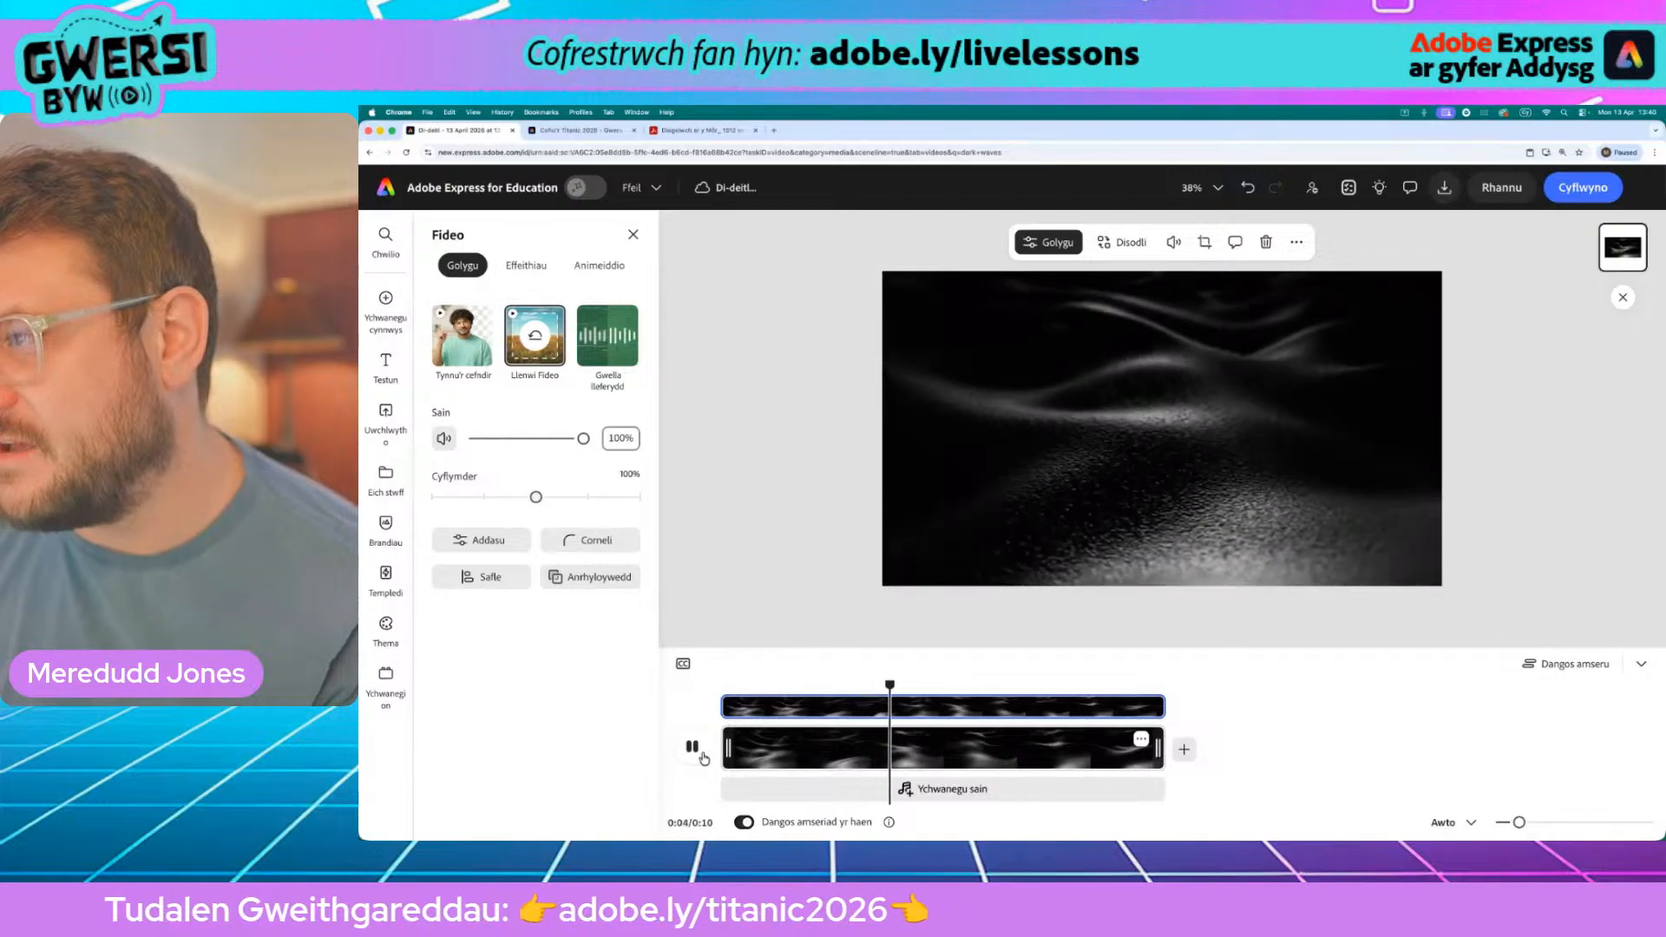
left_click(691, 746)
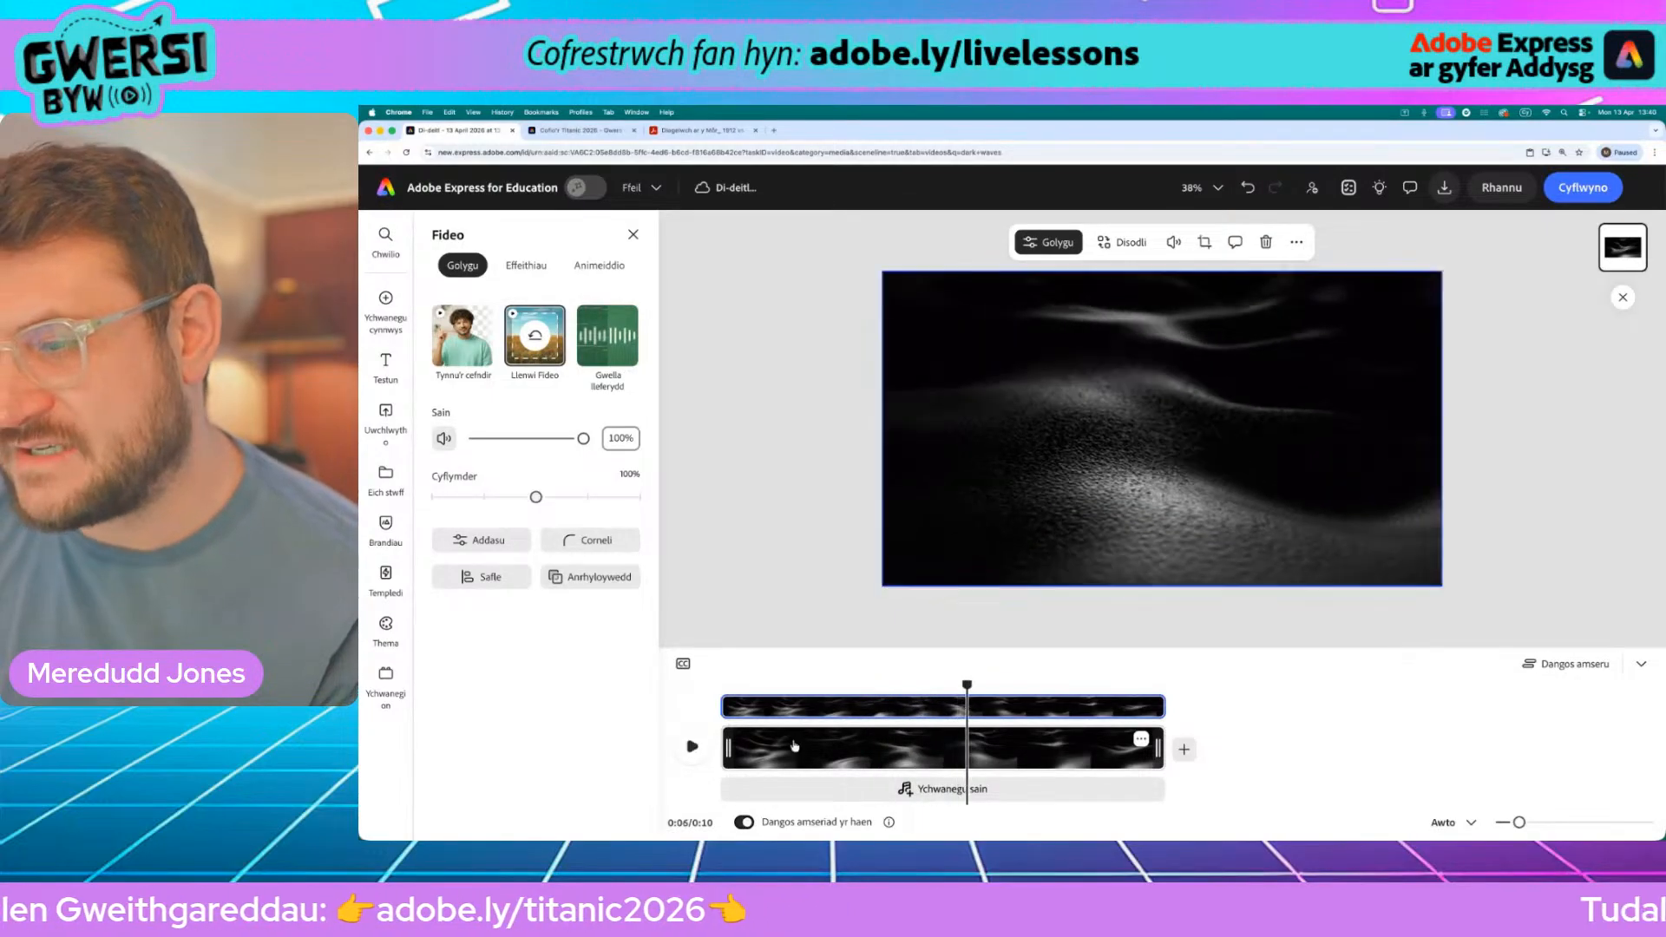
left_click_drag(966, 684, 820, 684)
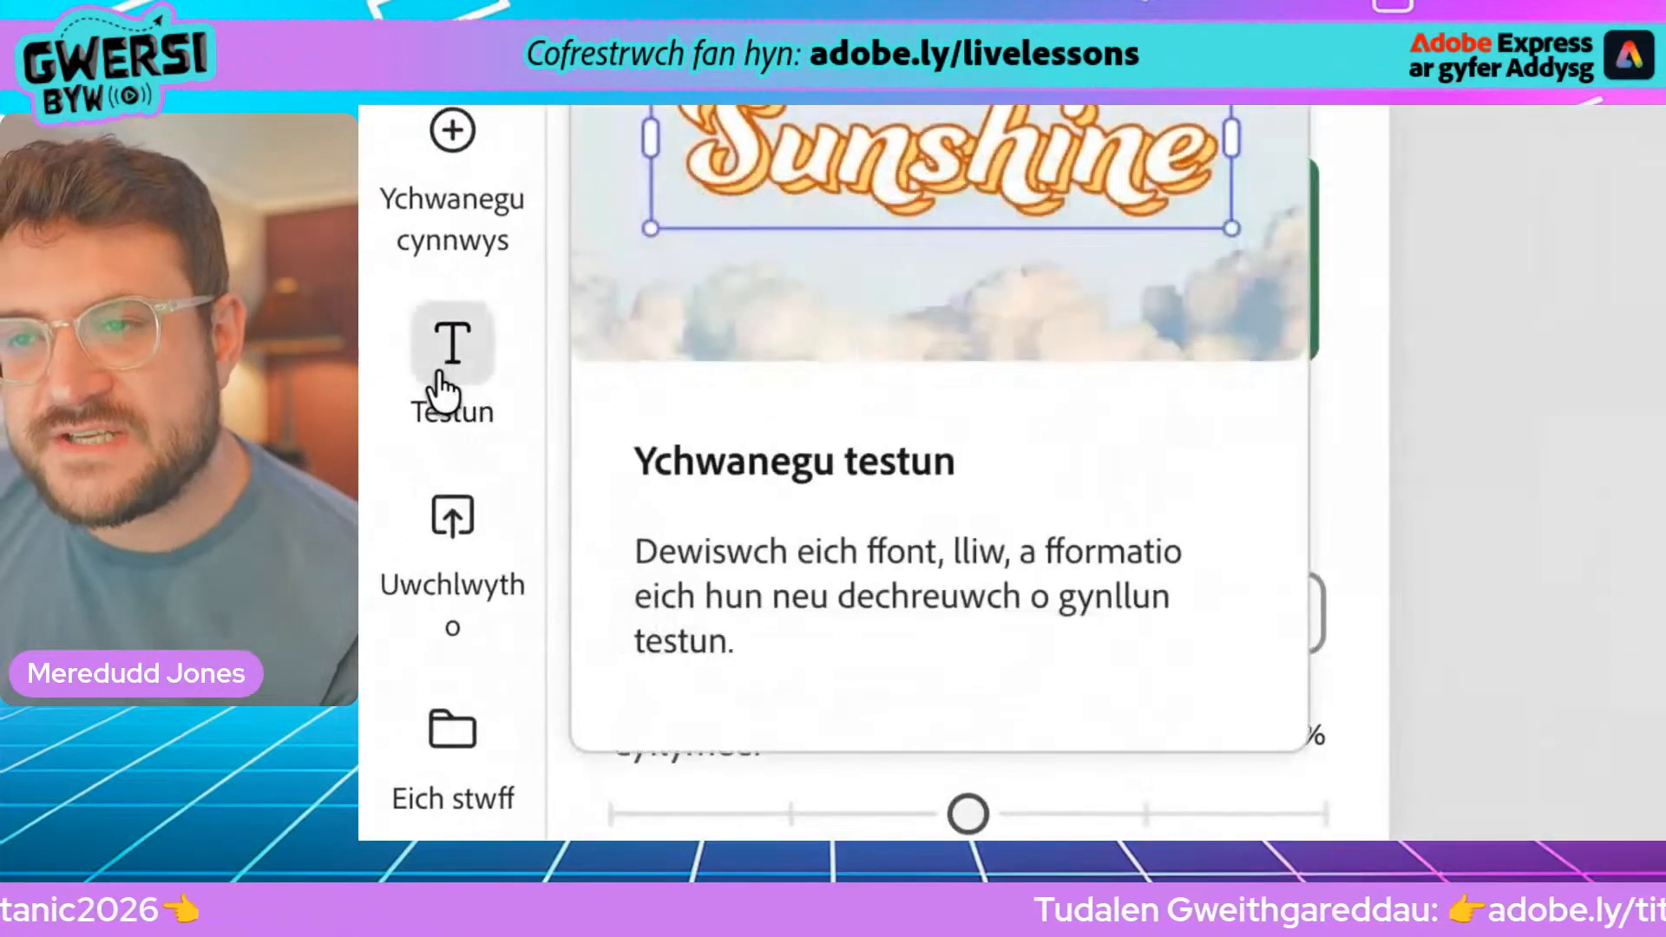
Step: Add a new text box over the dark waves clip and set its text colour to white
left_click(401, 380)
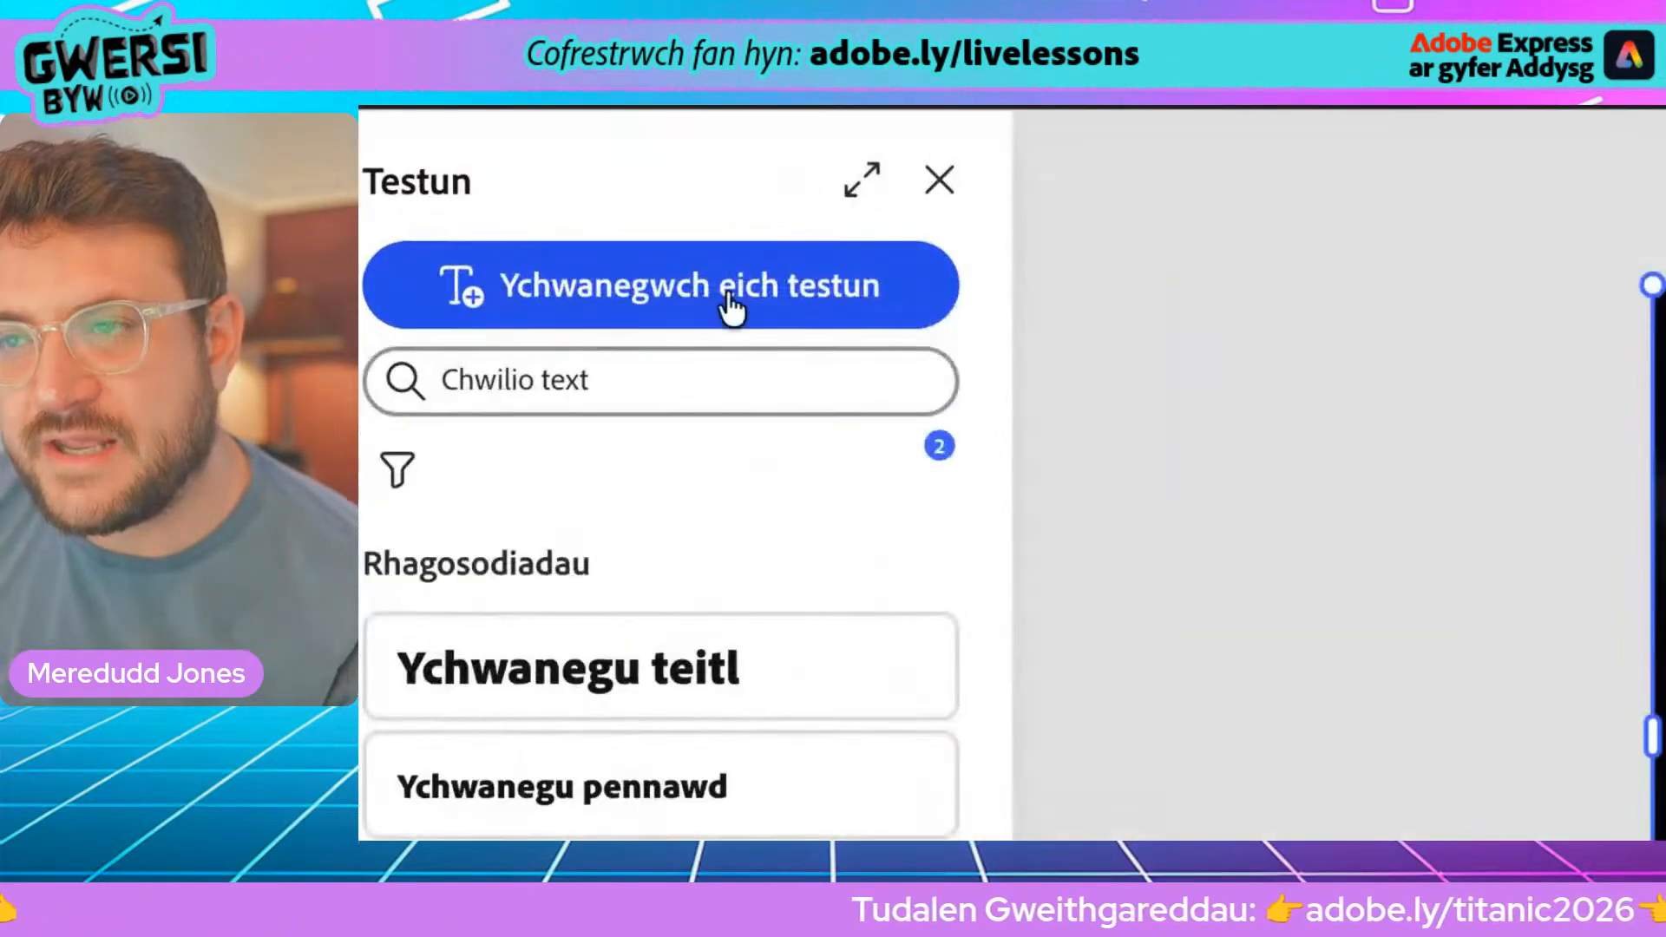
left_click(636, 300)
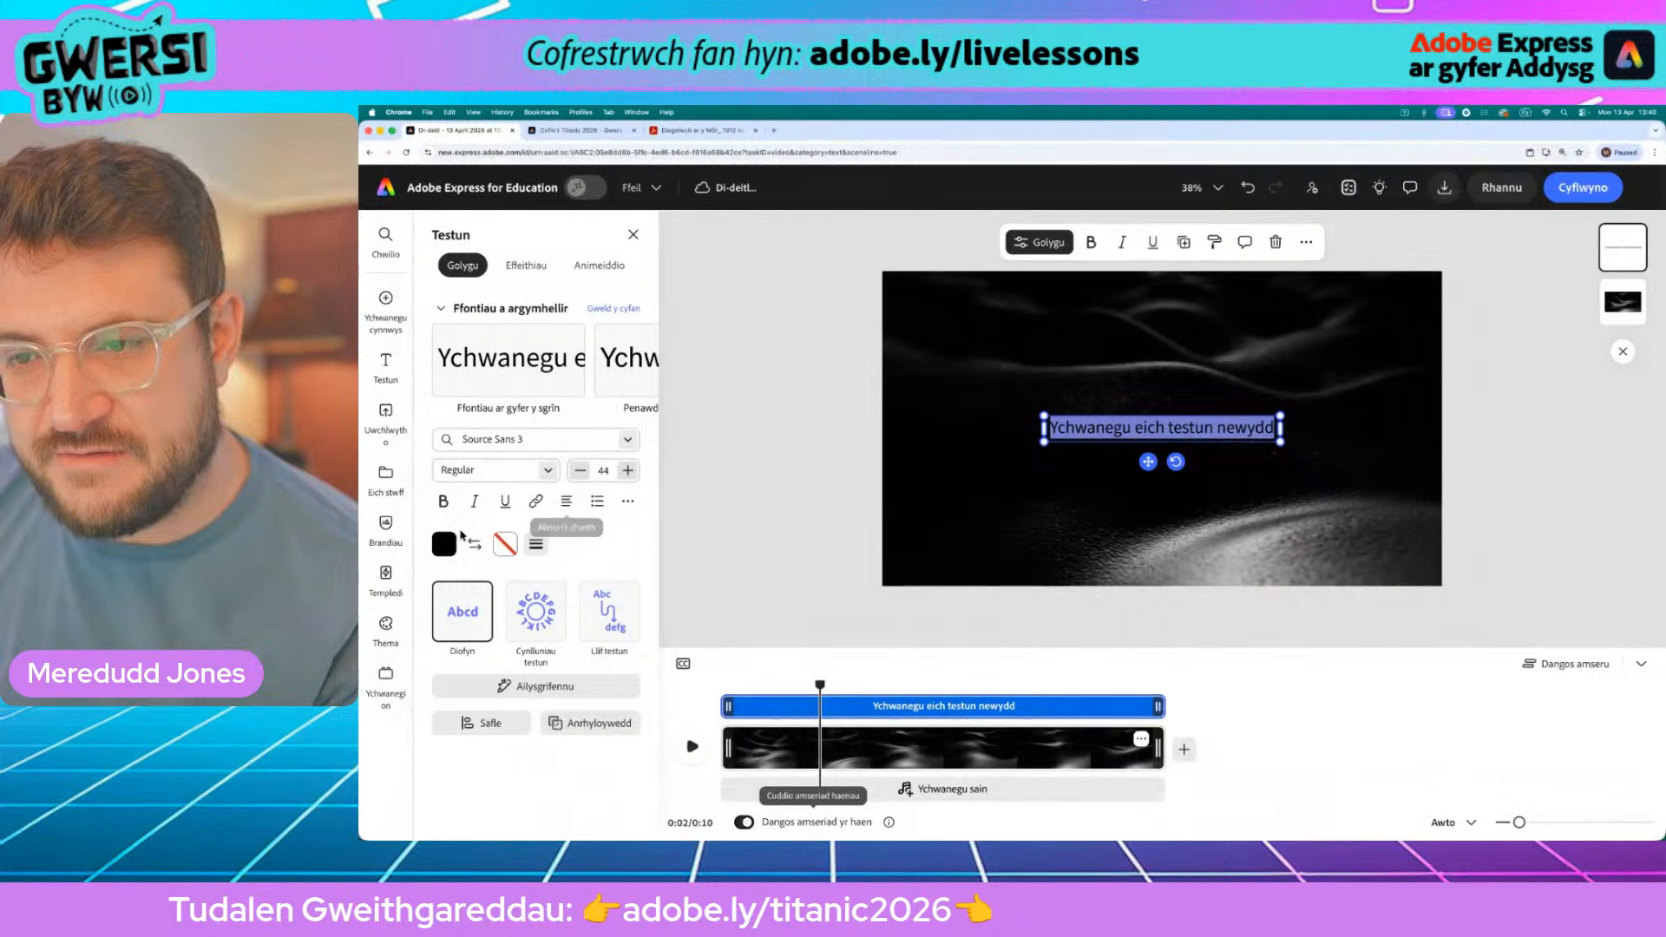
key("BackSpace")
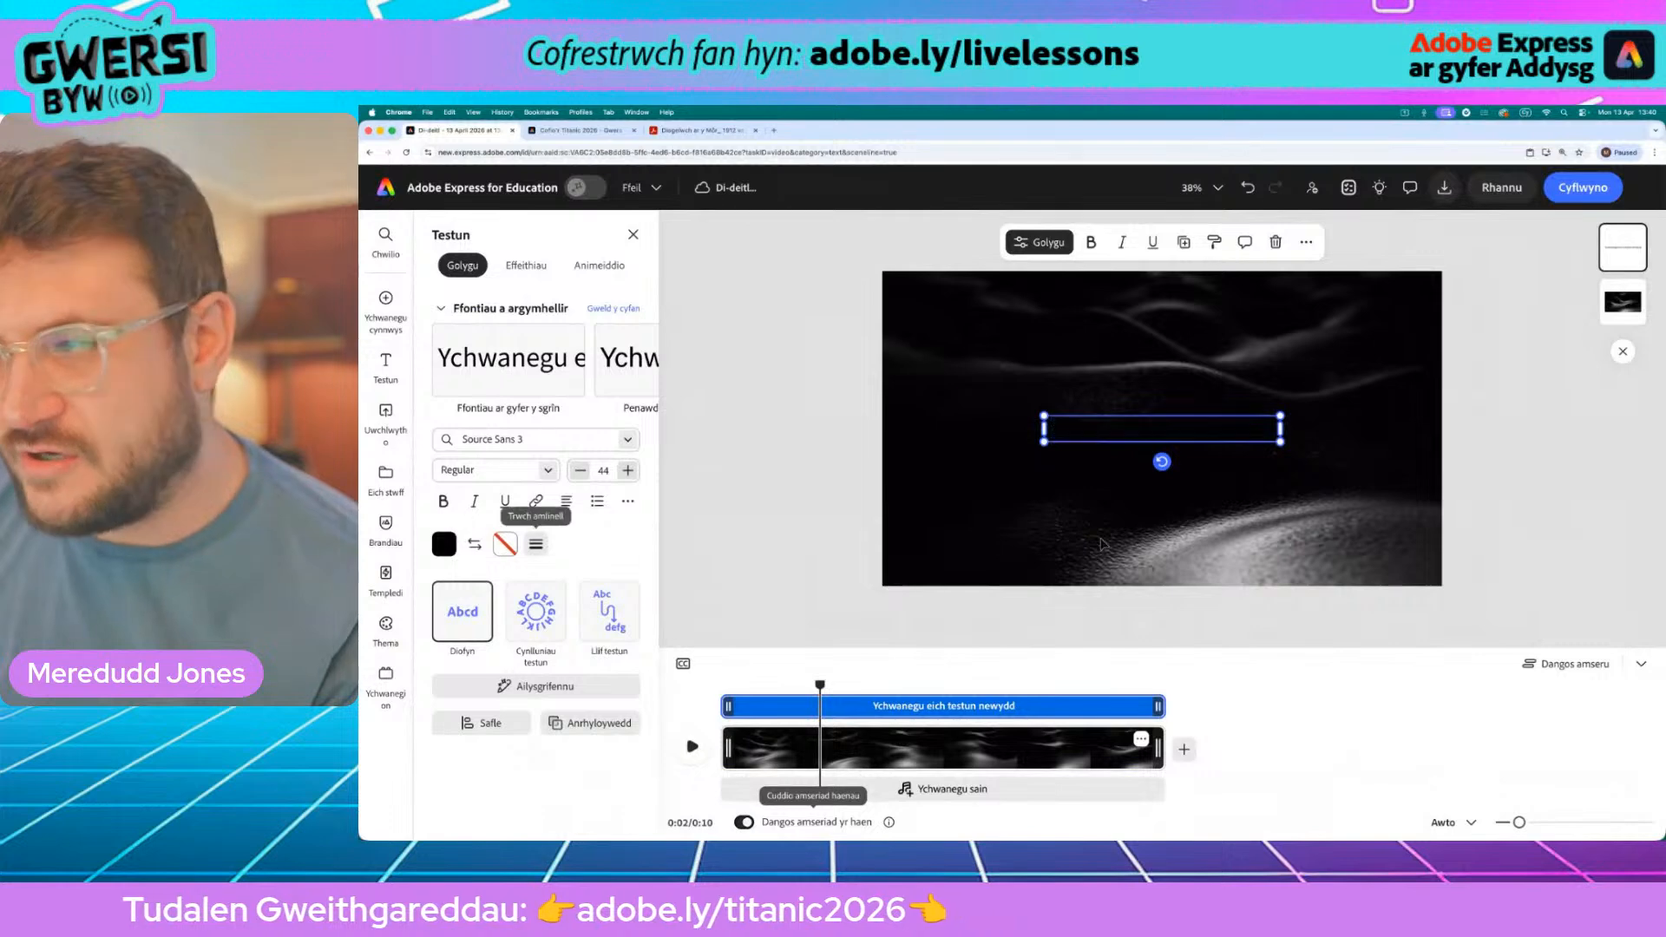
left_click(443, 553)
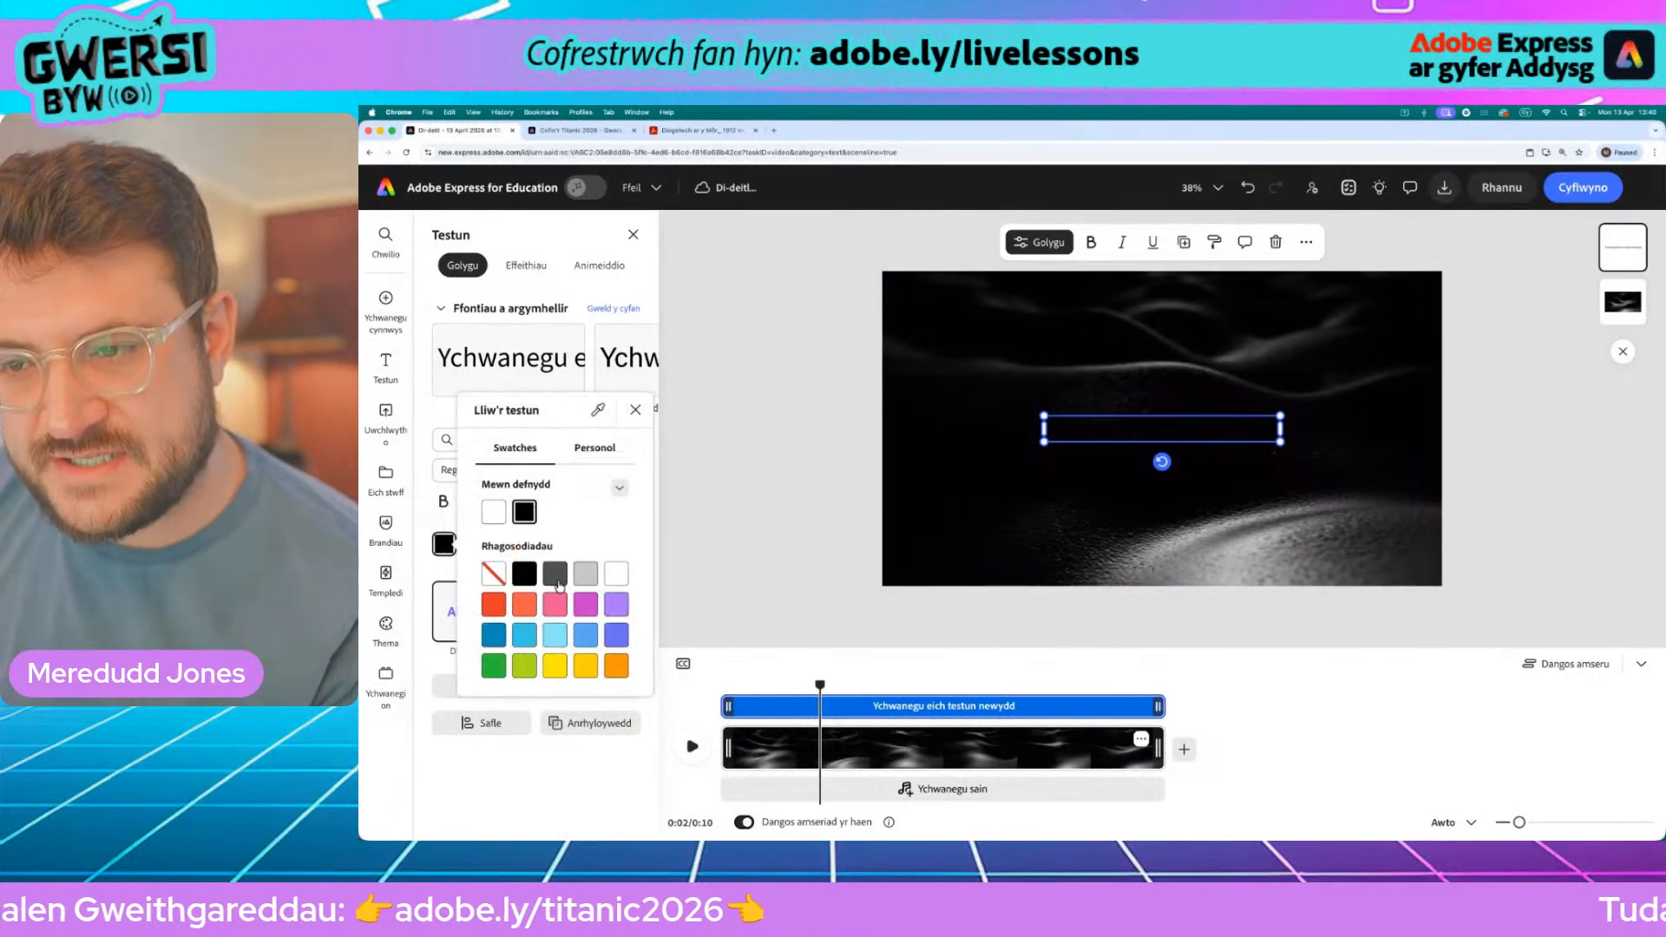
left_click(628, 580)
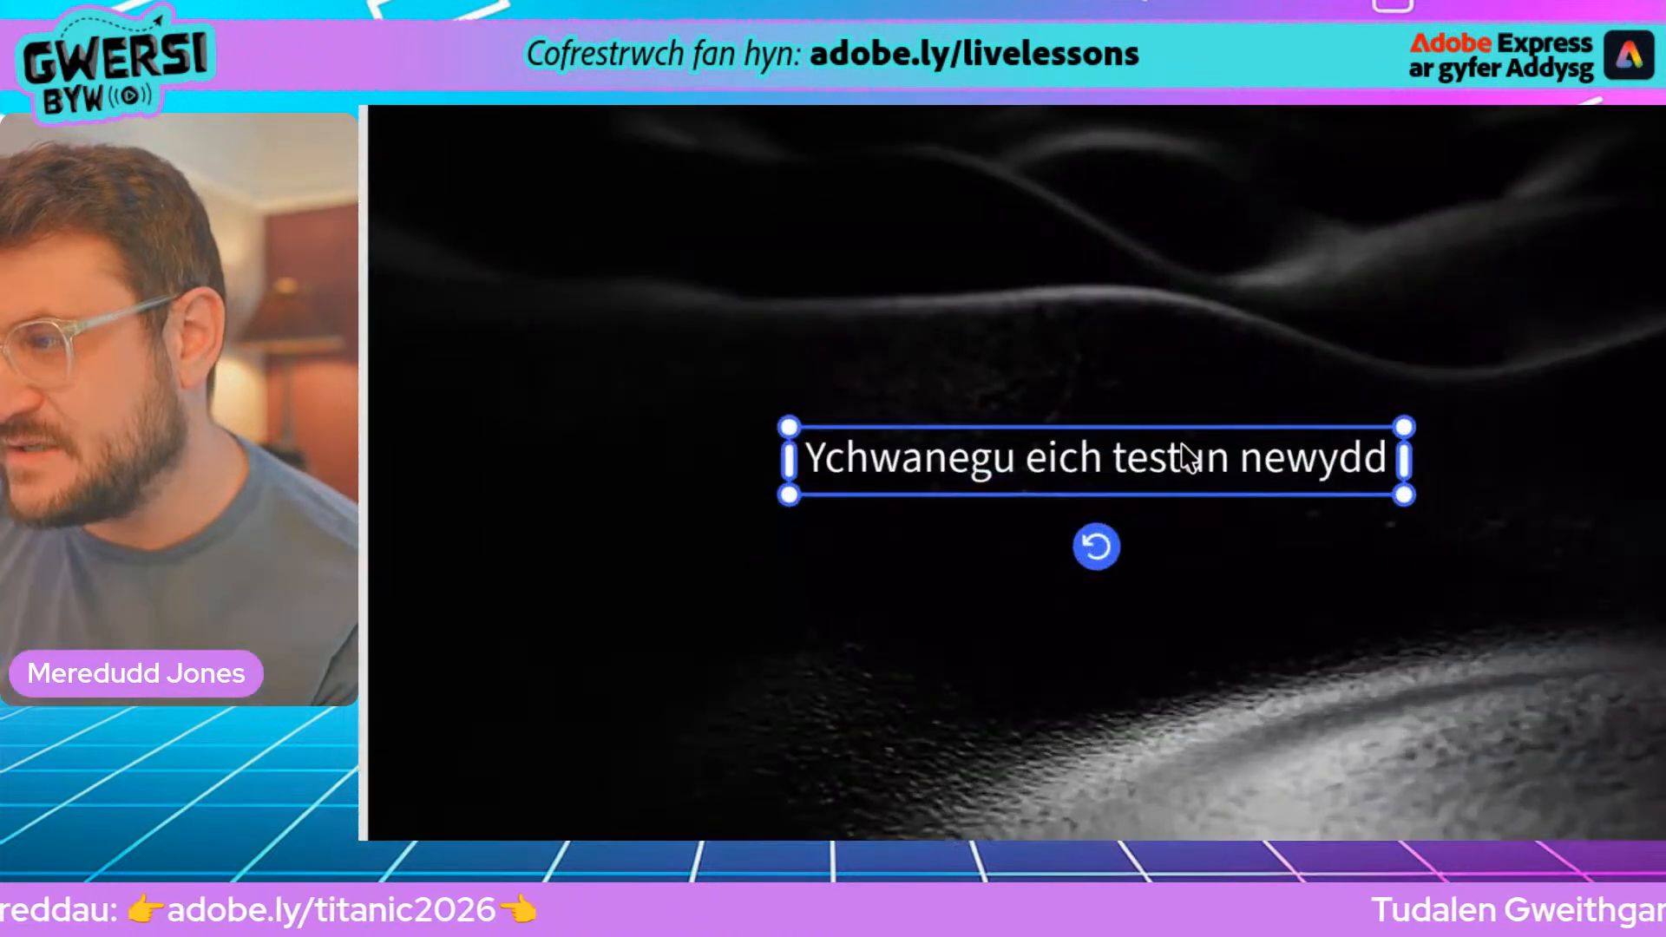
Step: Replace the placeholder text with the title "Diogelwch ar y môr"
triple_click(1196, 424)
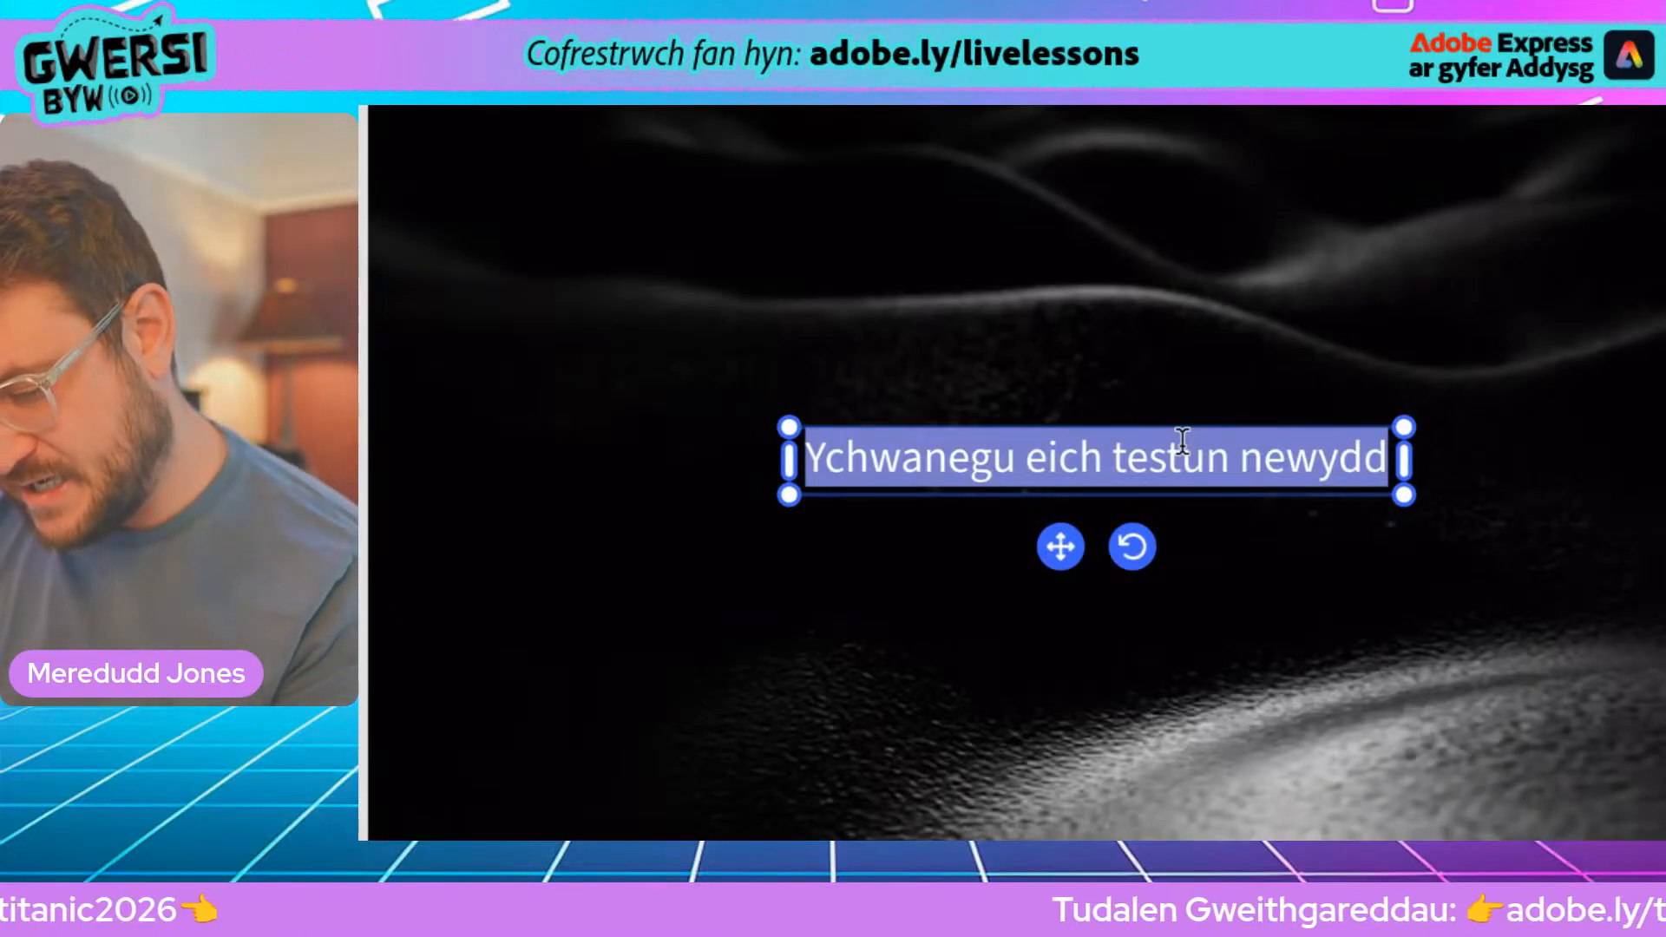
type("D")
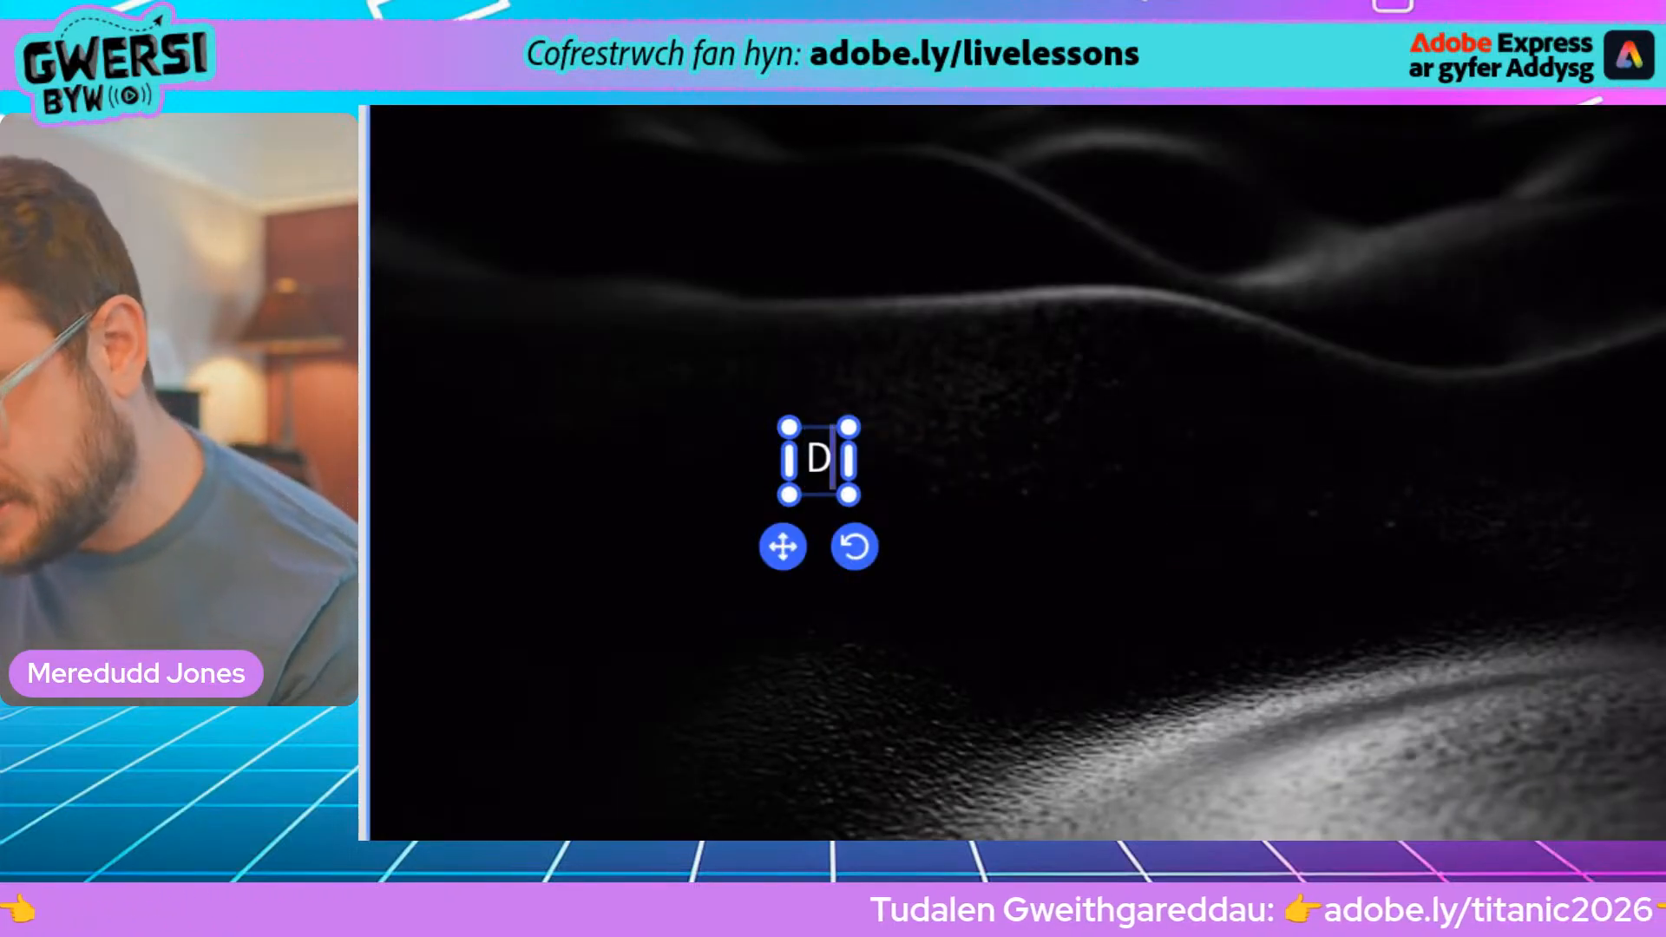
type("iog")
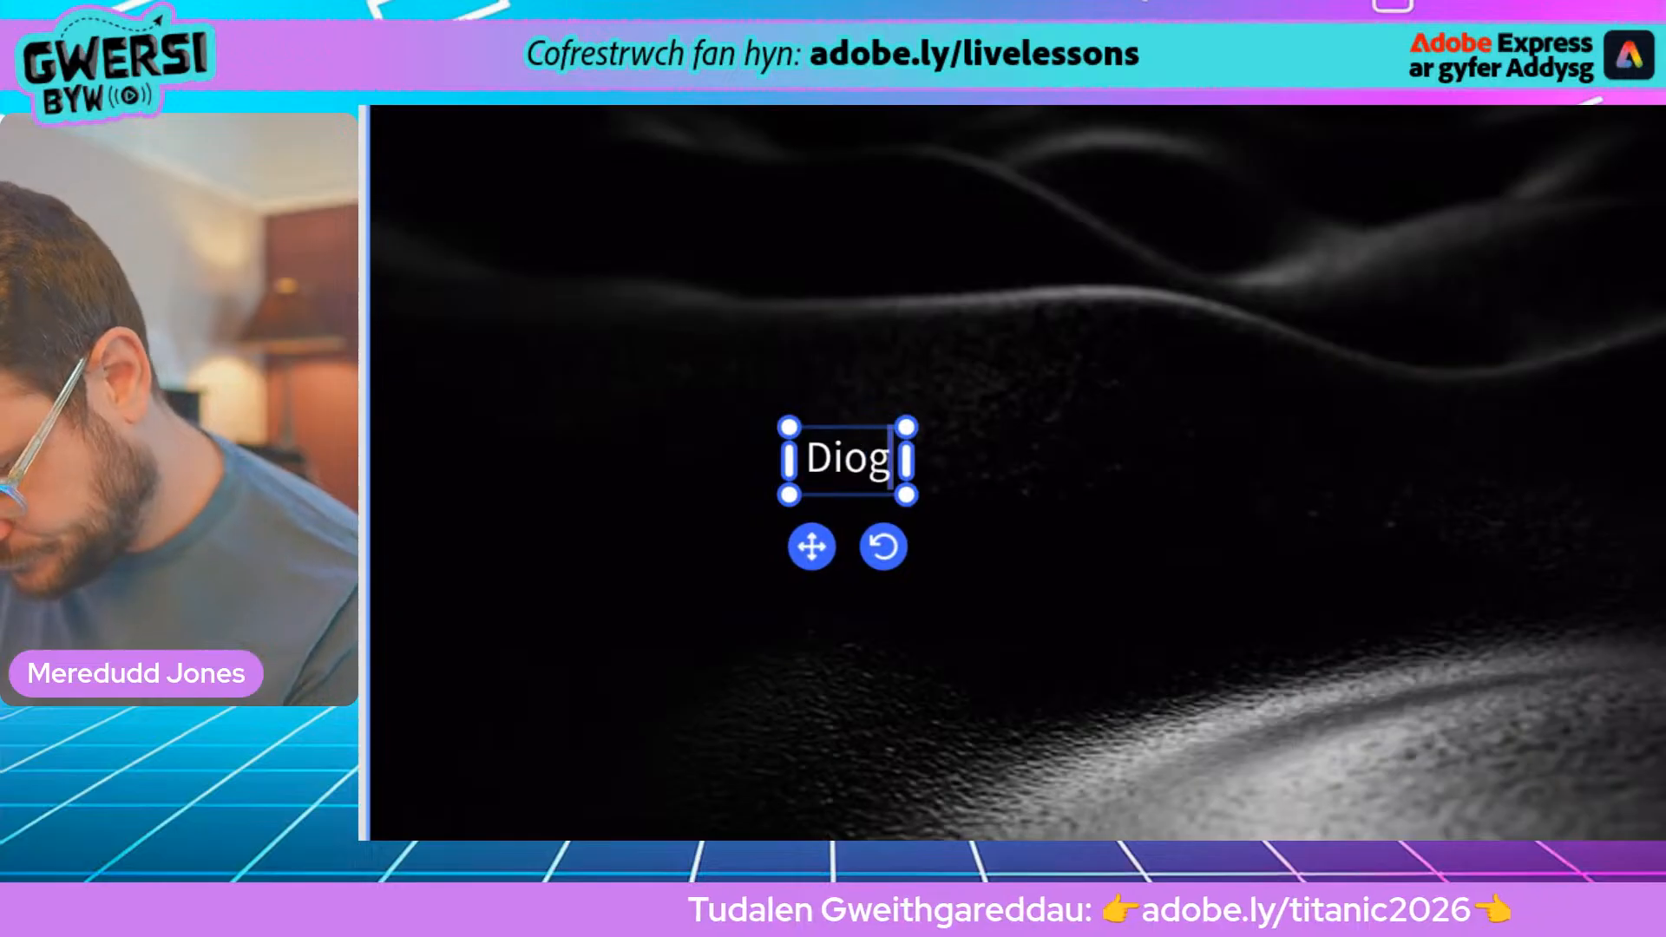
type("elwch ar y mô")
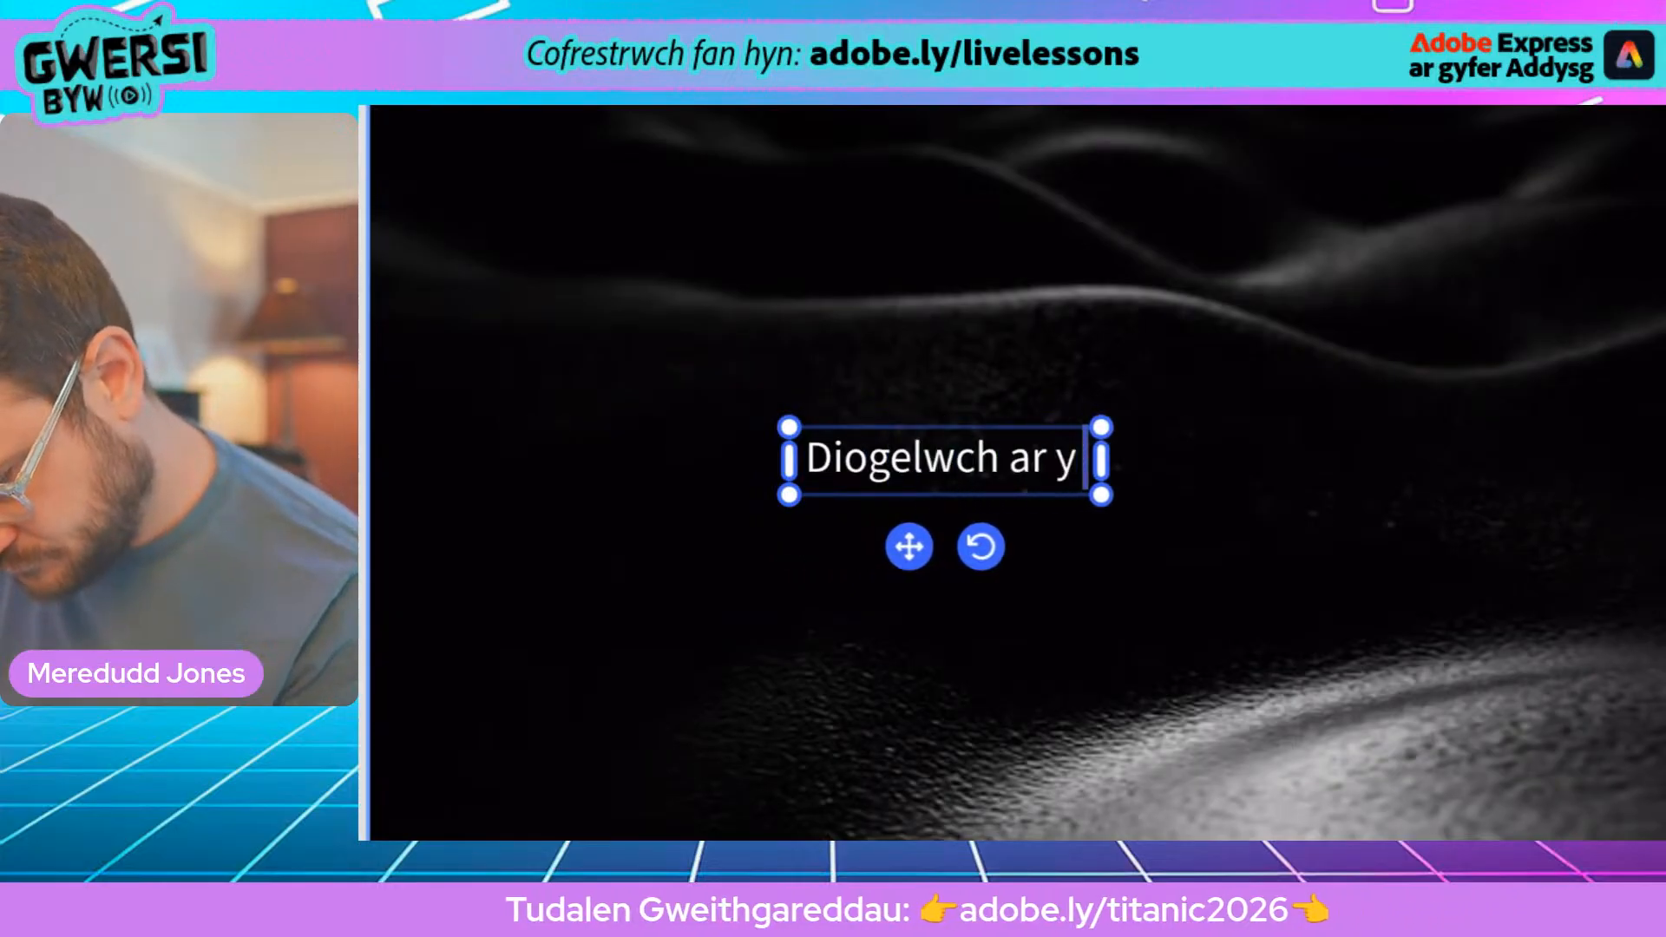
type("r")
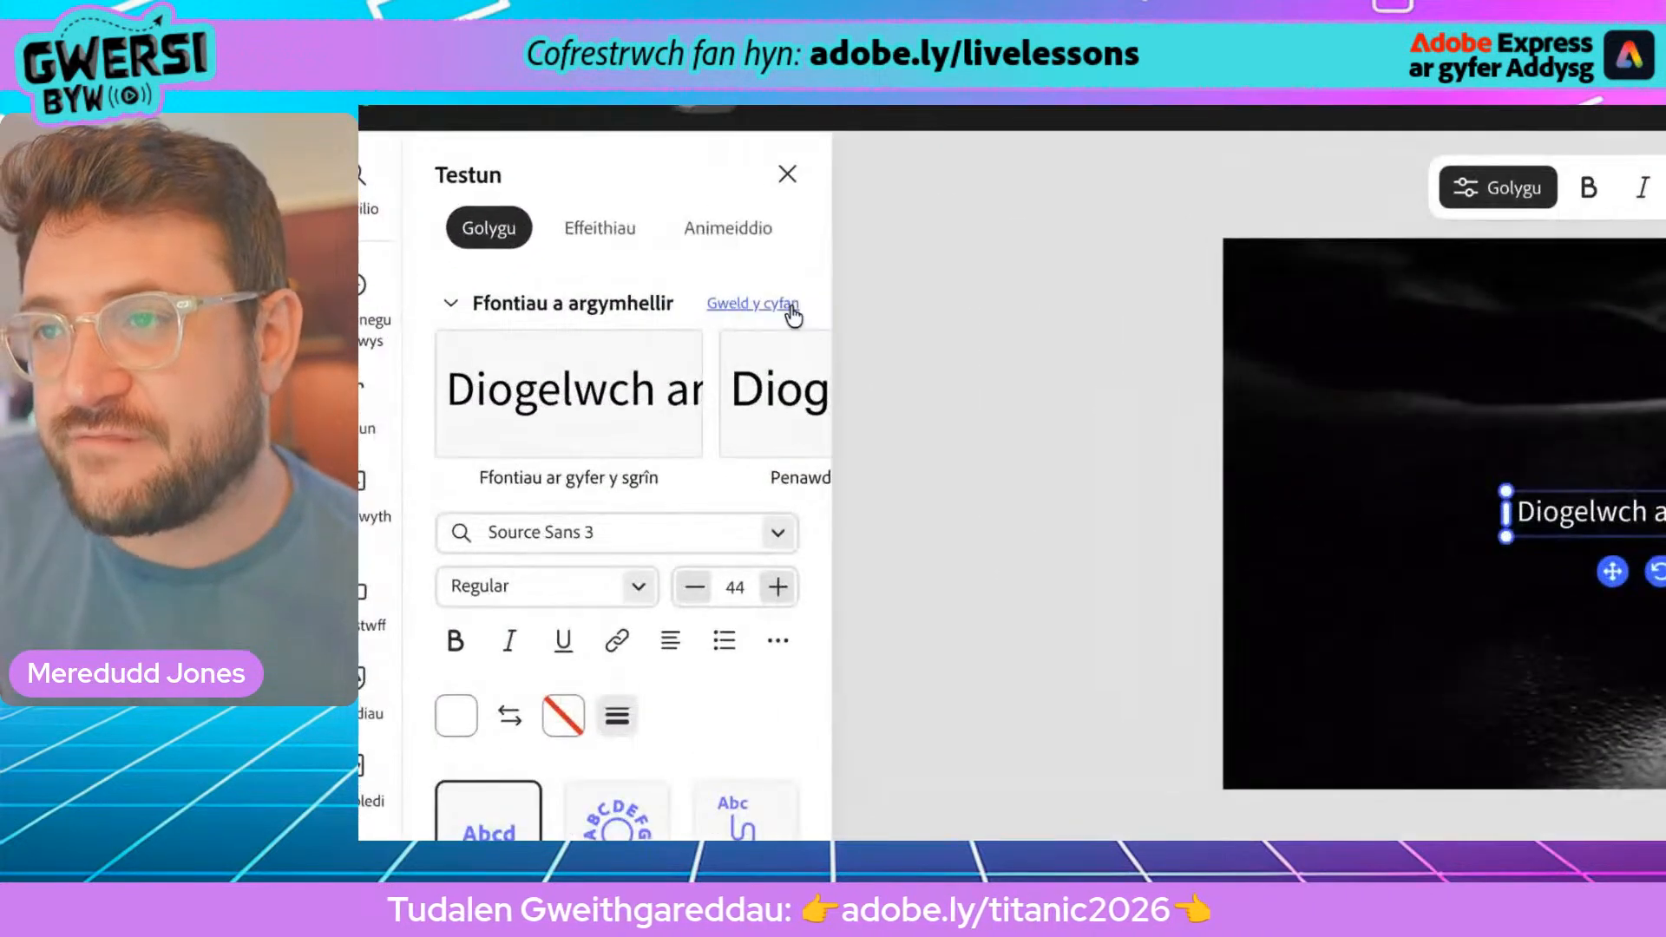
Step: Change the title's font to Recursive Mono Casual Static Regular from the featured fonts (Ffontiau dan sylw)
left_click(619, 309)
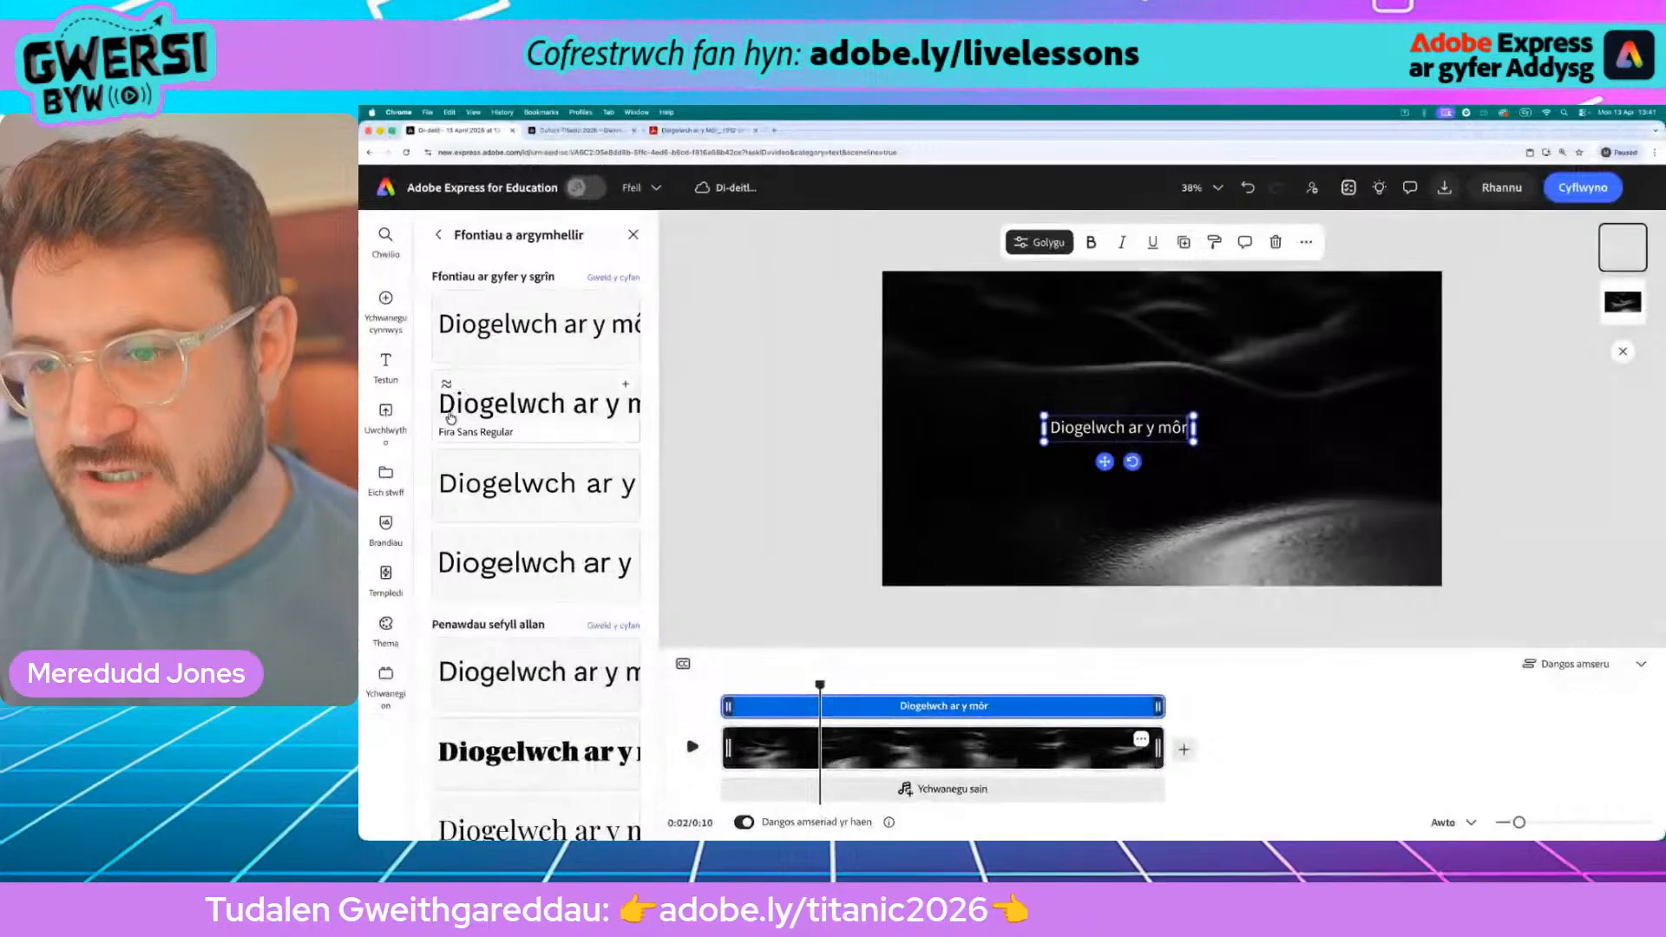
scroll(524, 642, "down", 5)
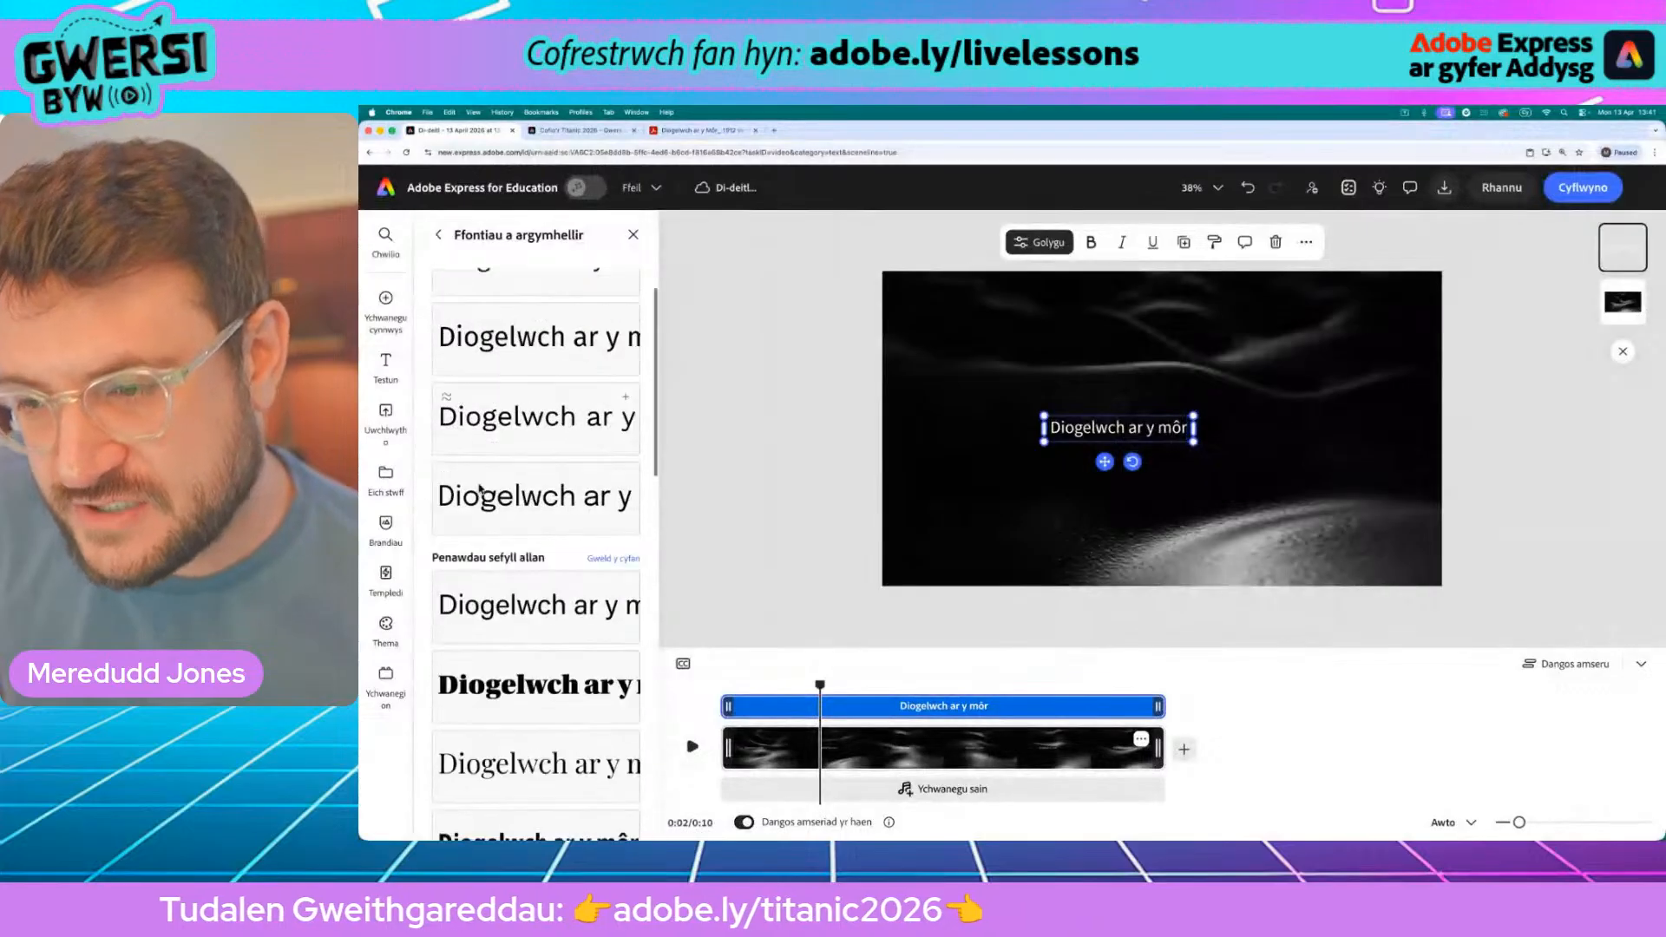
scroll(464, 479, "down", 10)
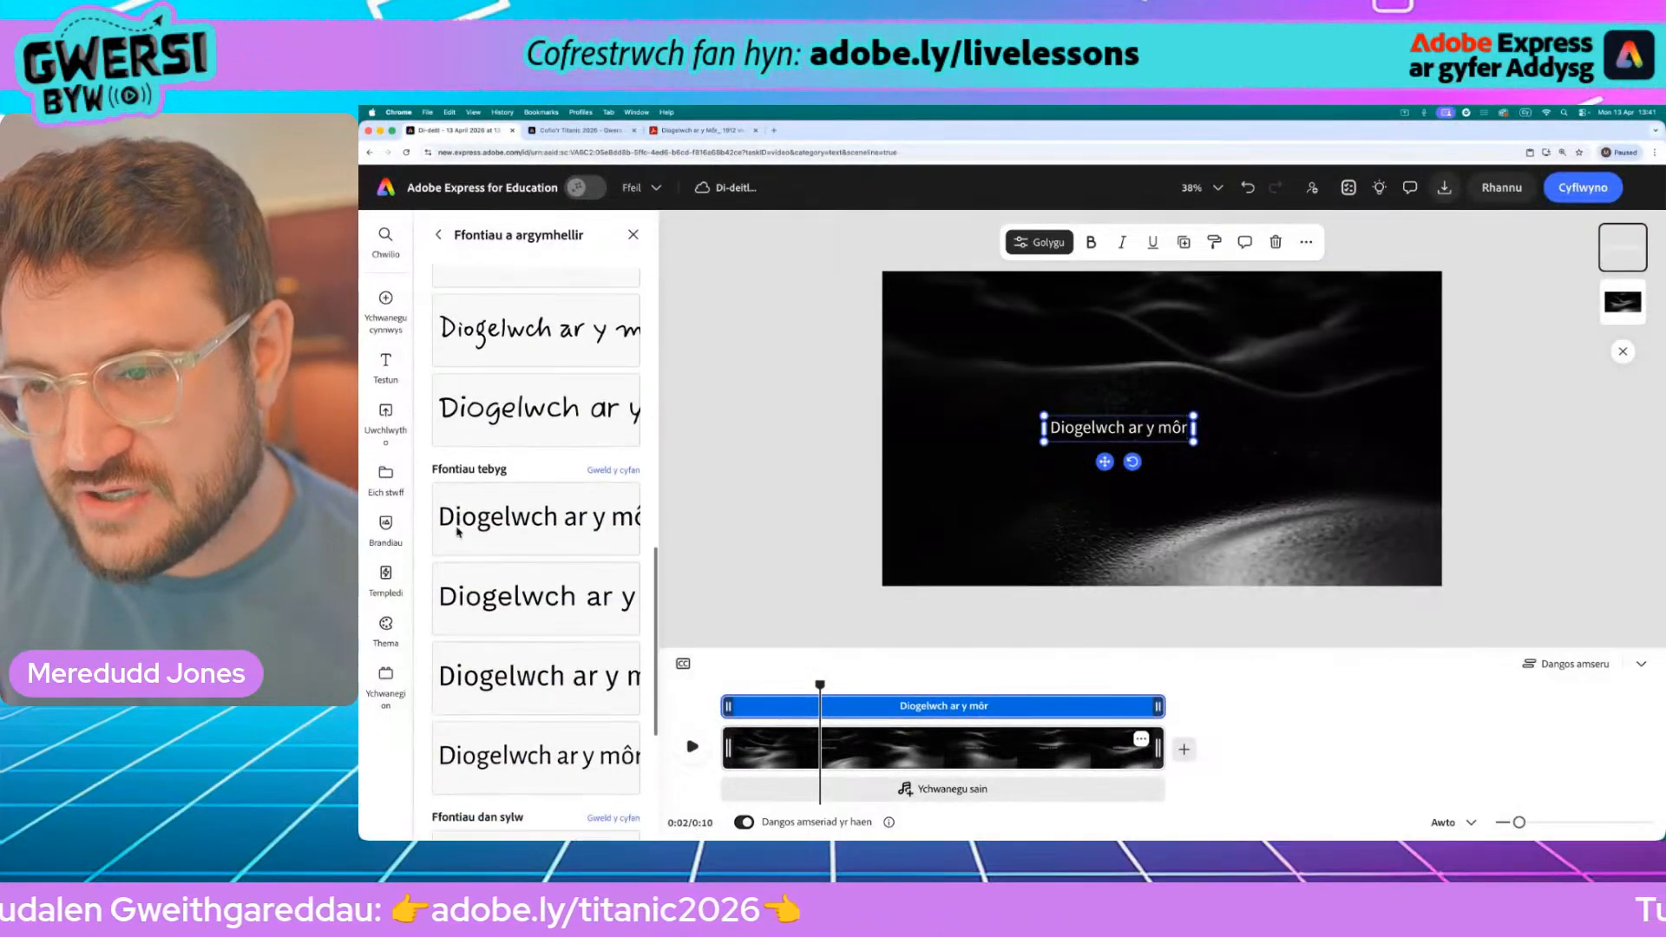
scroll(463, 532, "down", 2)
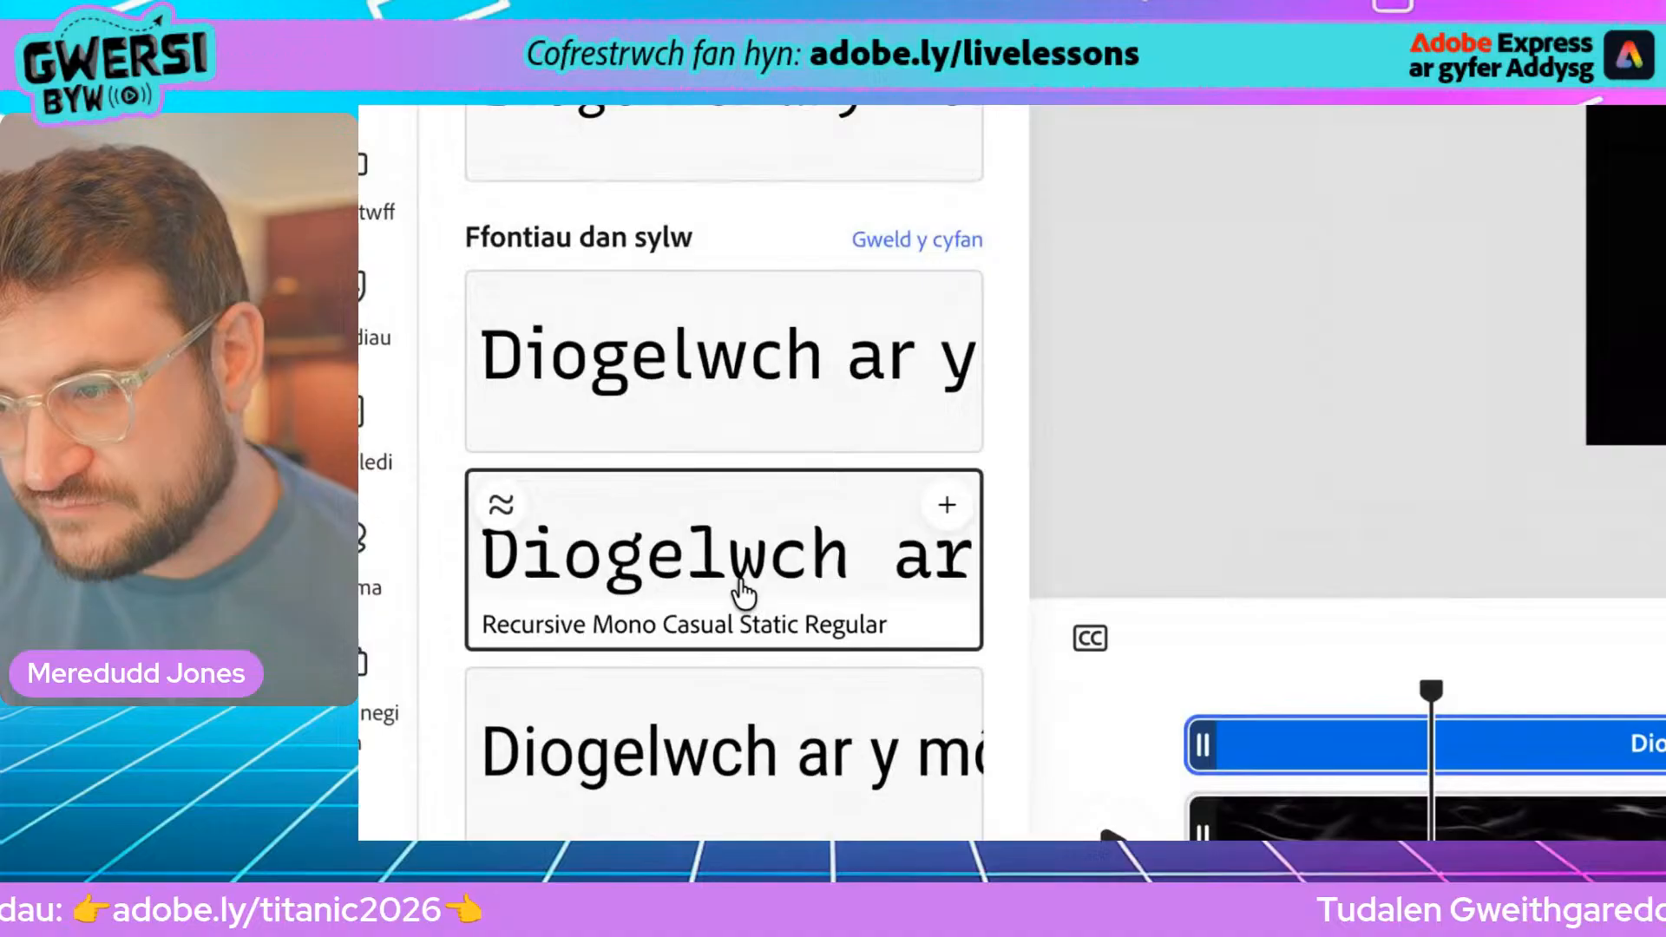
left_click(743, 594)
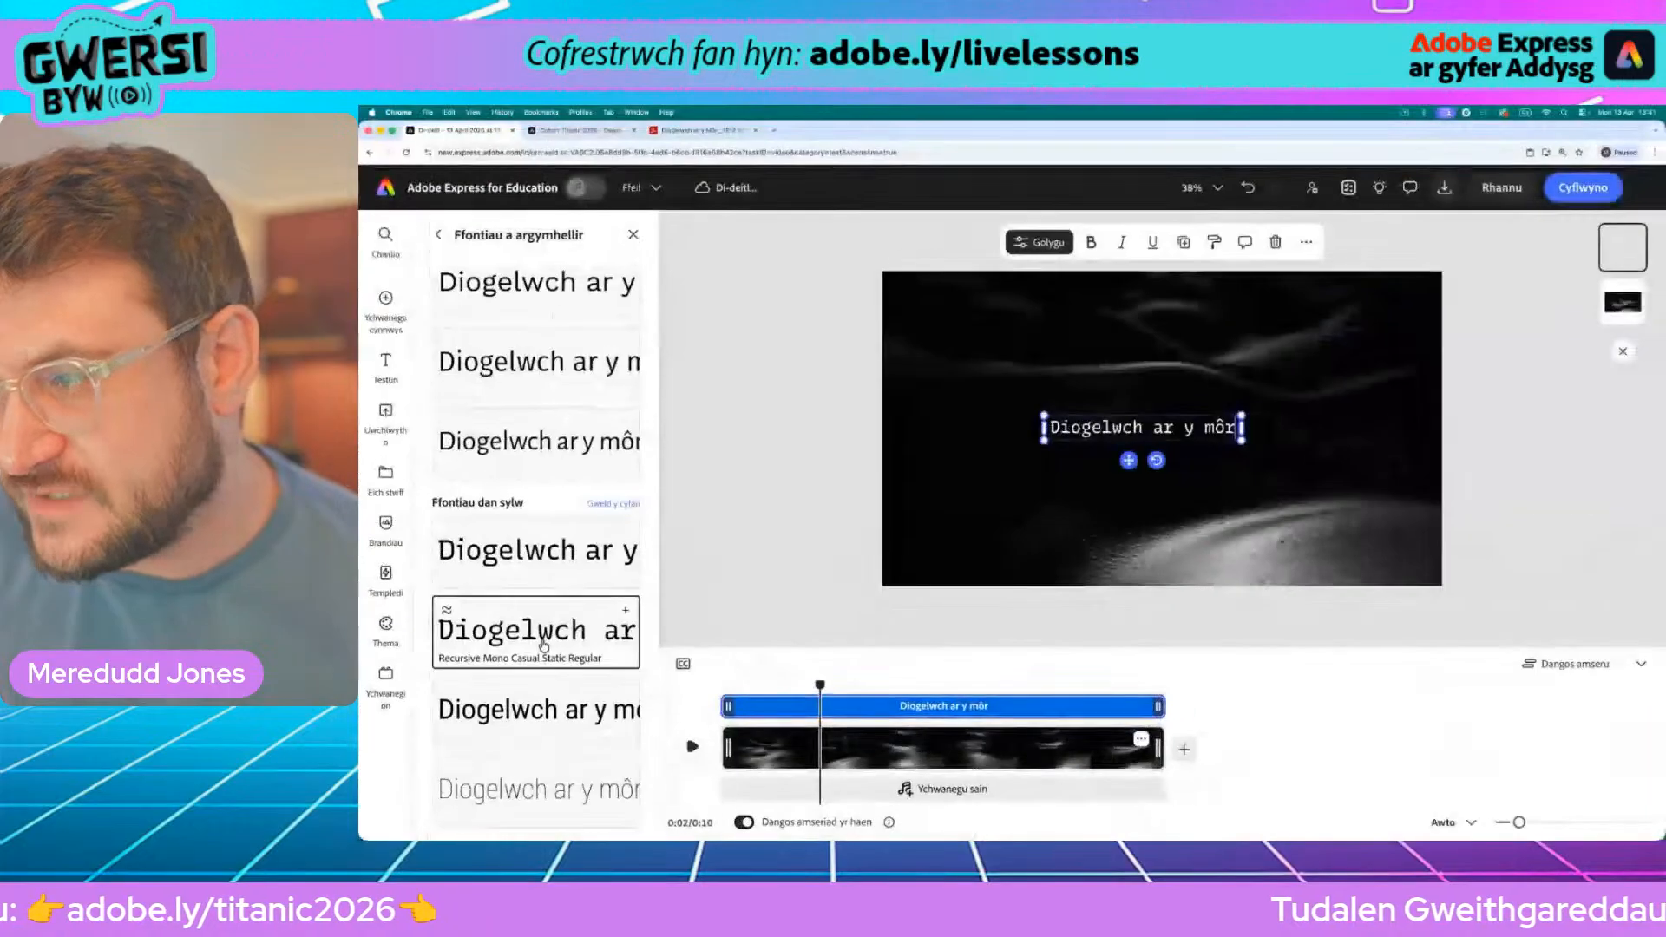
left_click(439, 235)
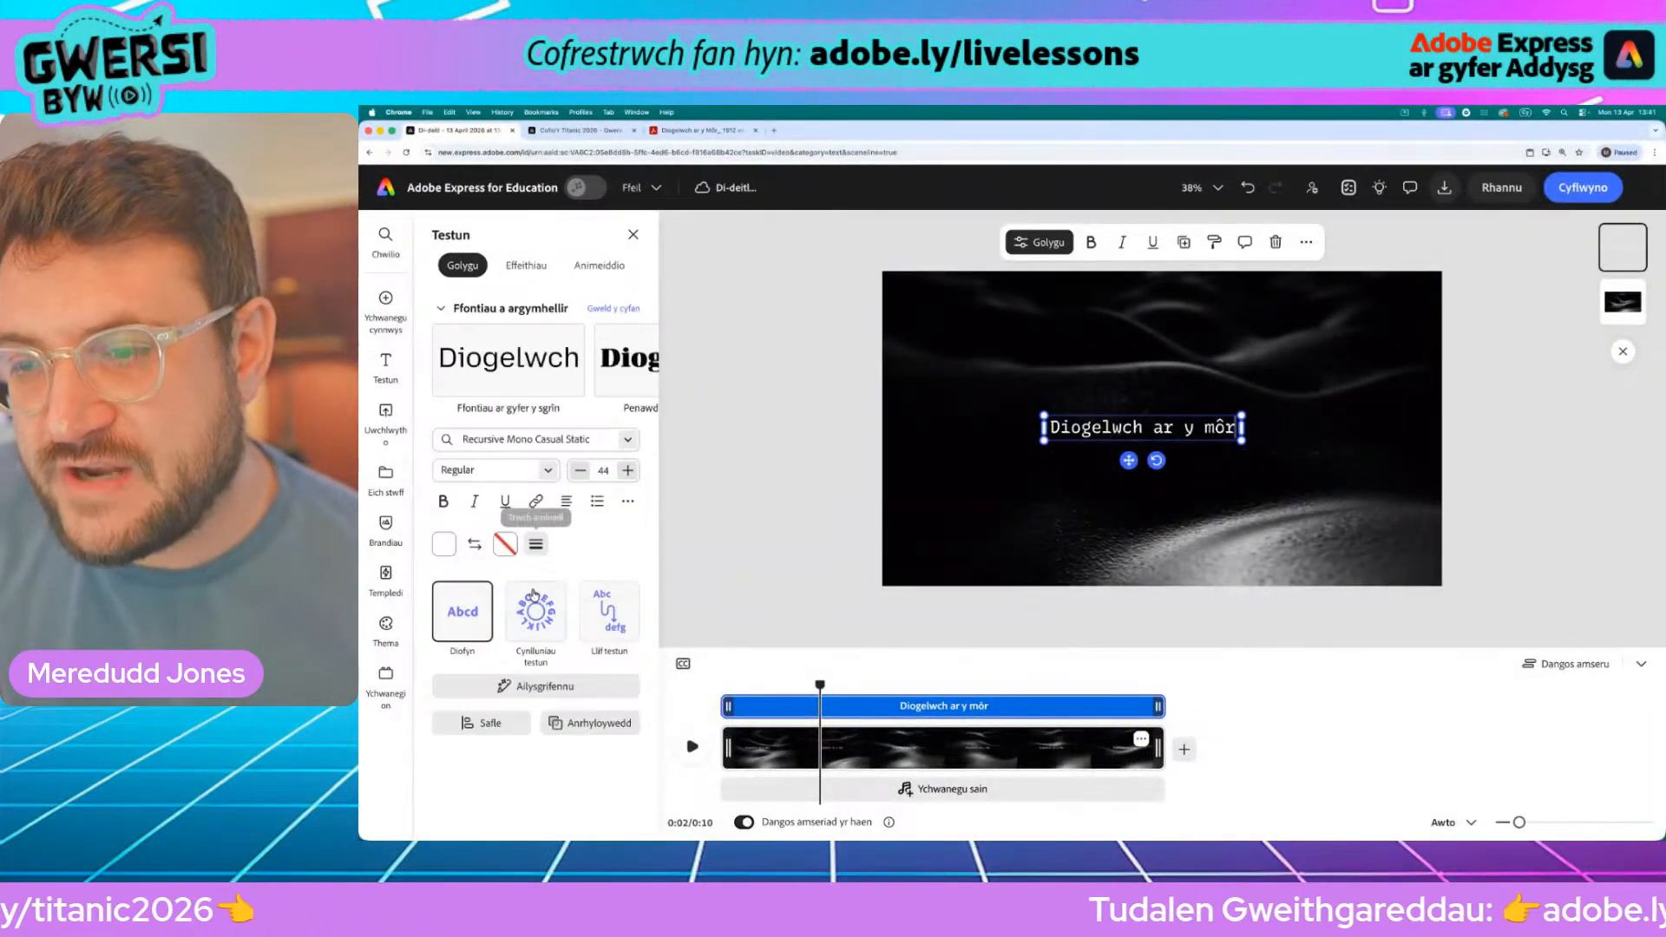
Step: Apply a text layout (Cynlluniau testun) to the title, enlarge it onto two lines and centre it on the clip
left_click(538, 627)
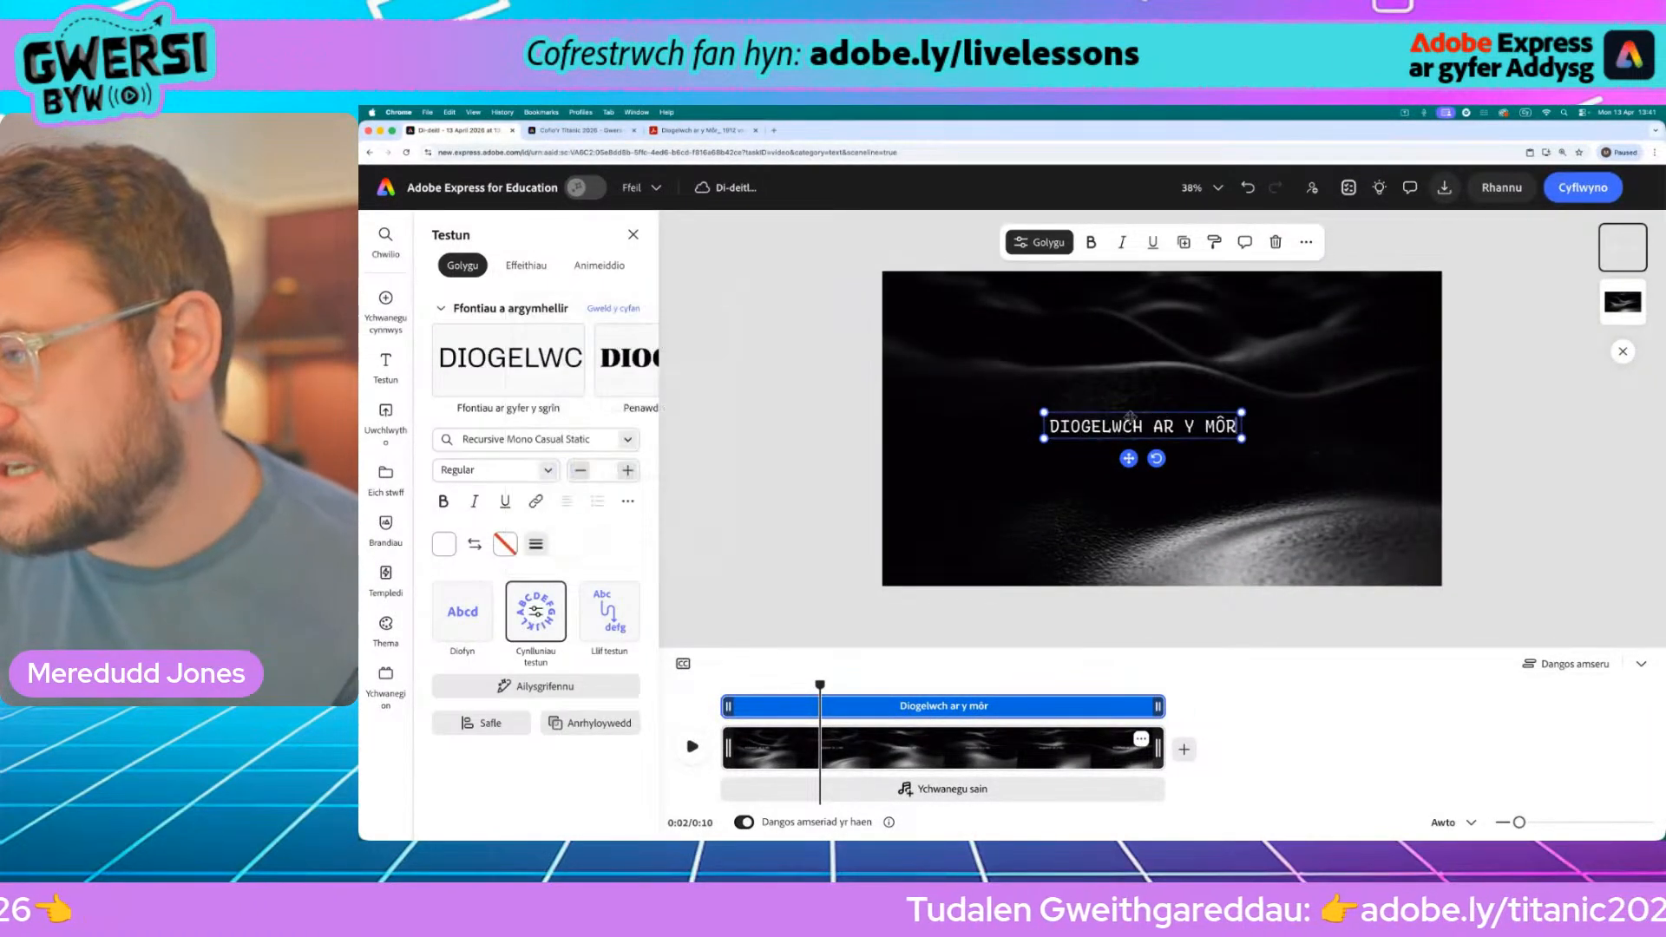
left_click_drag(1245, 441, 1371, 549)
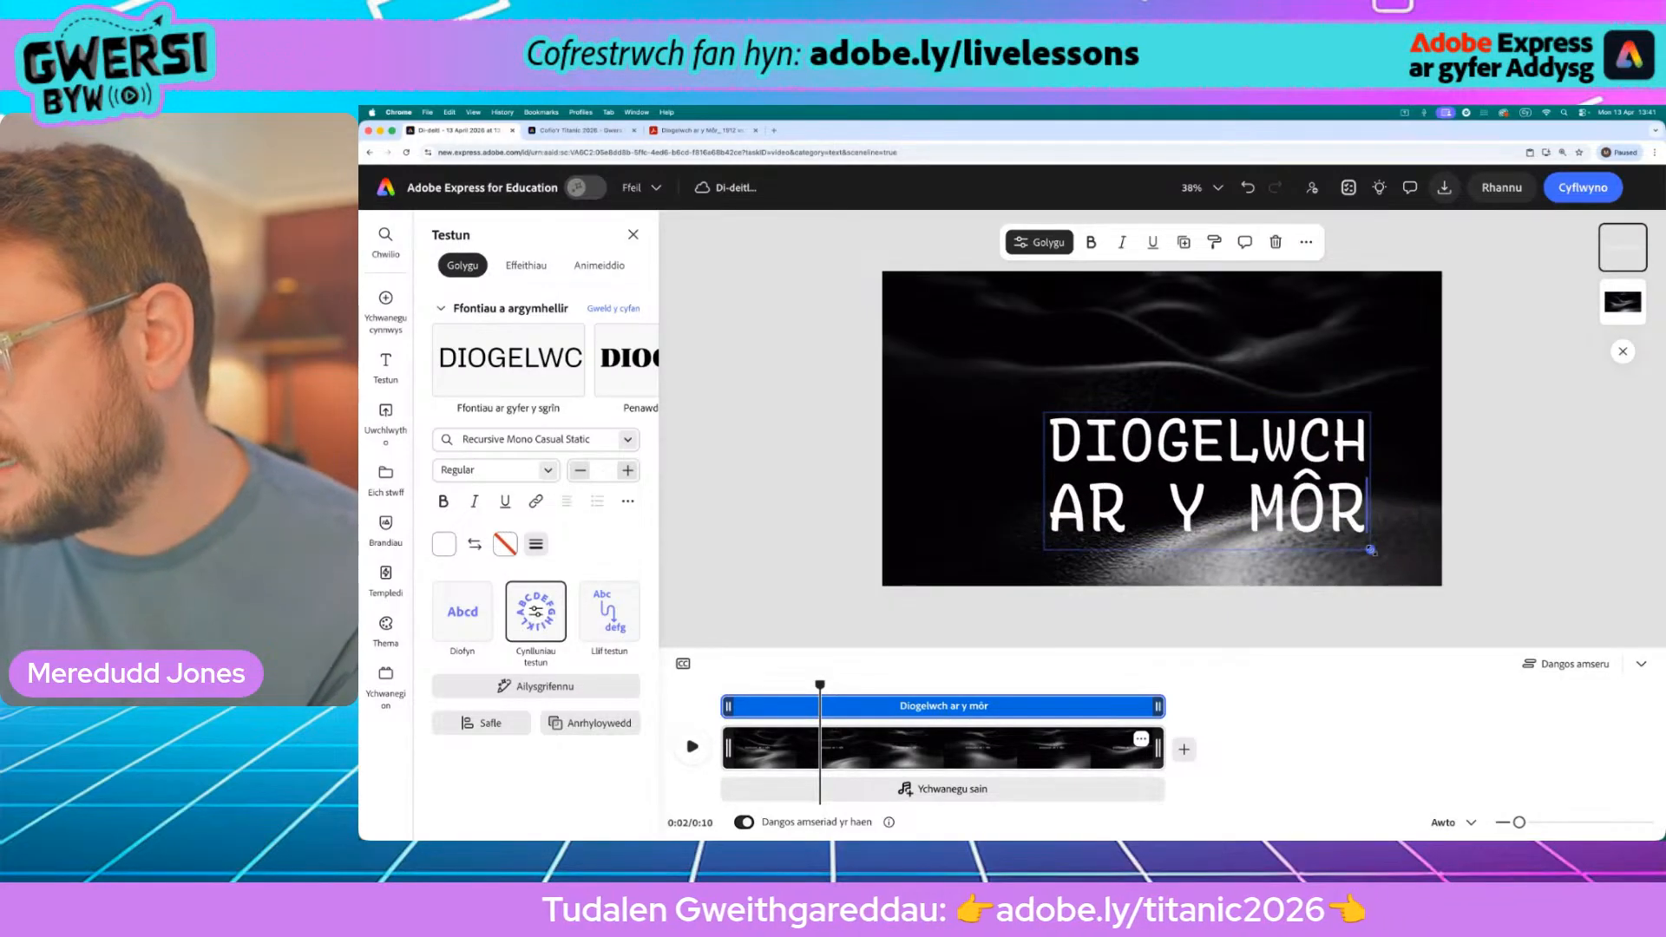
left_click_drag(1044, 412, 995, 395)
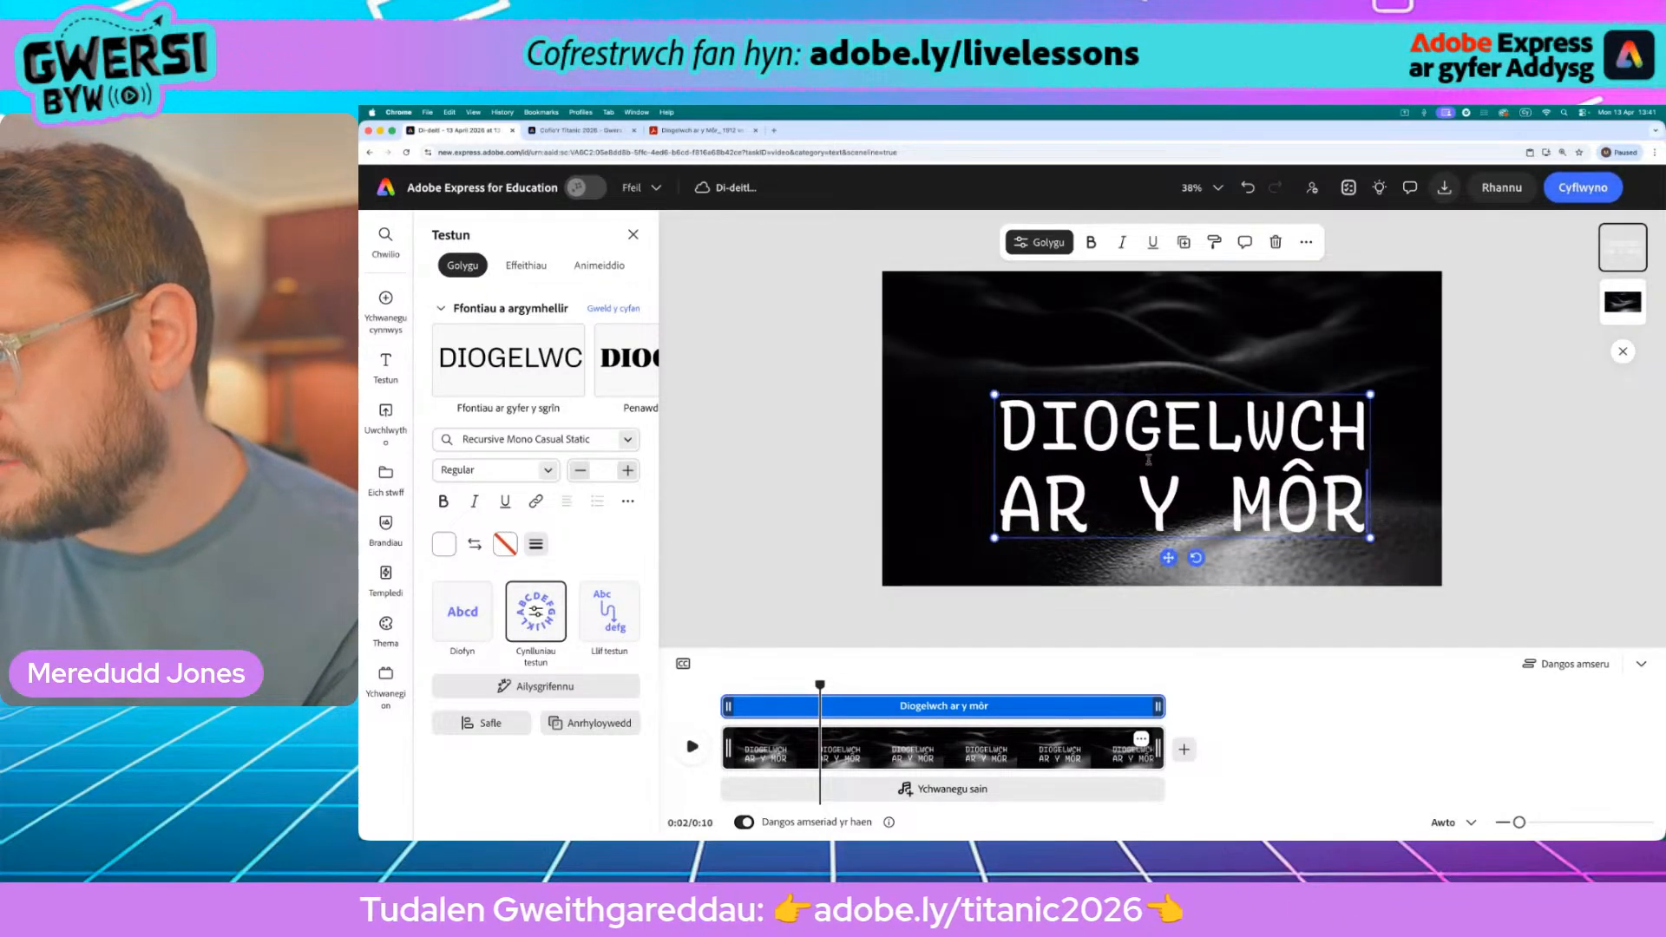
left_click_drag(1168, 557, 1148, 521)
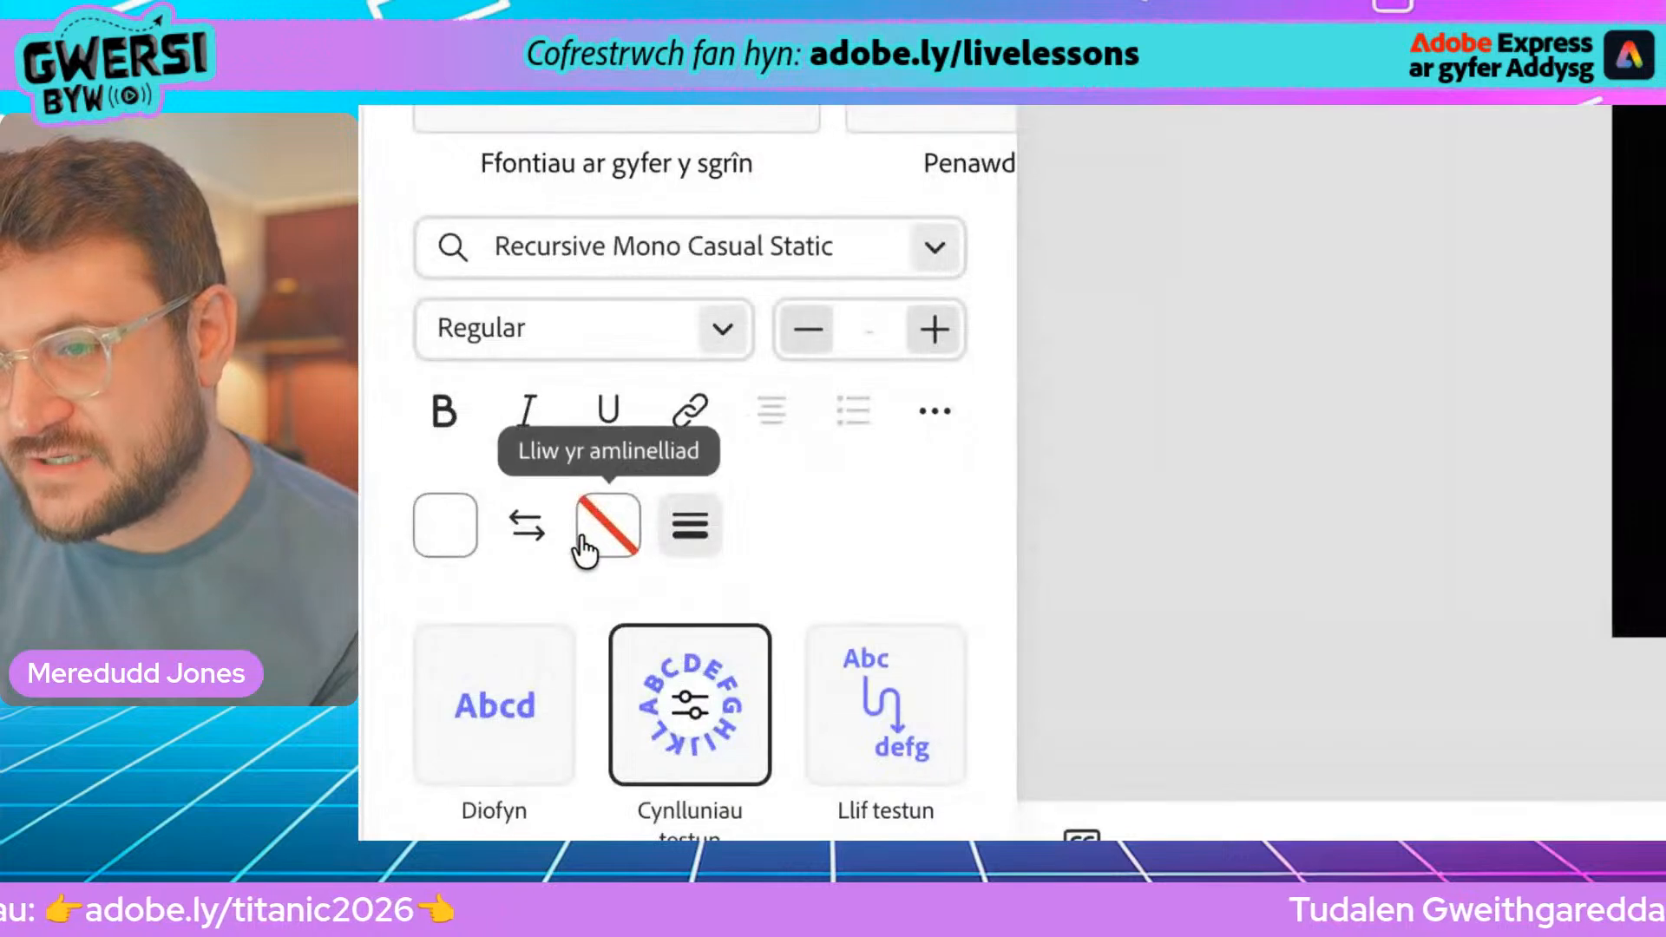
Step: Give the title a dark grey outline and set the outline thickness (Trwch amlinell) to 67
left_click(499, 548)
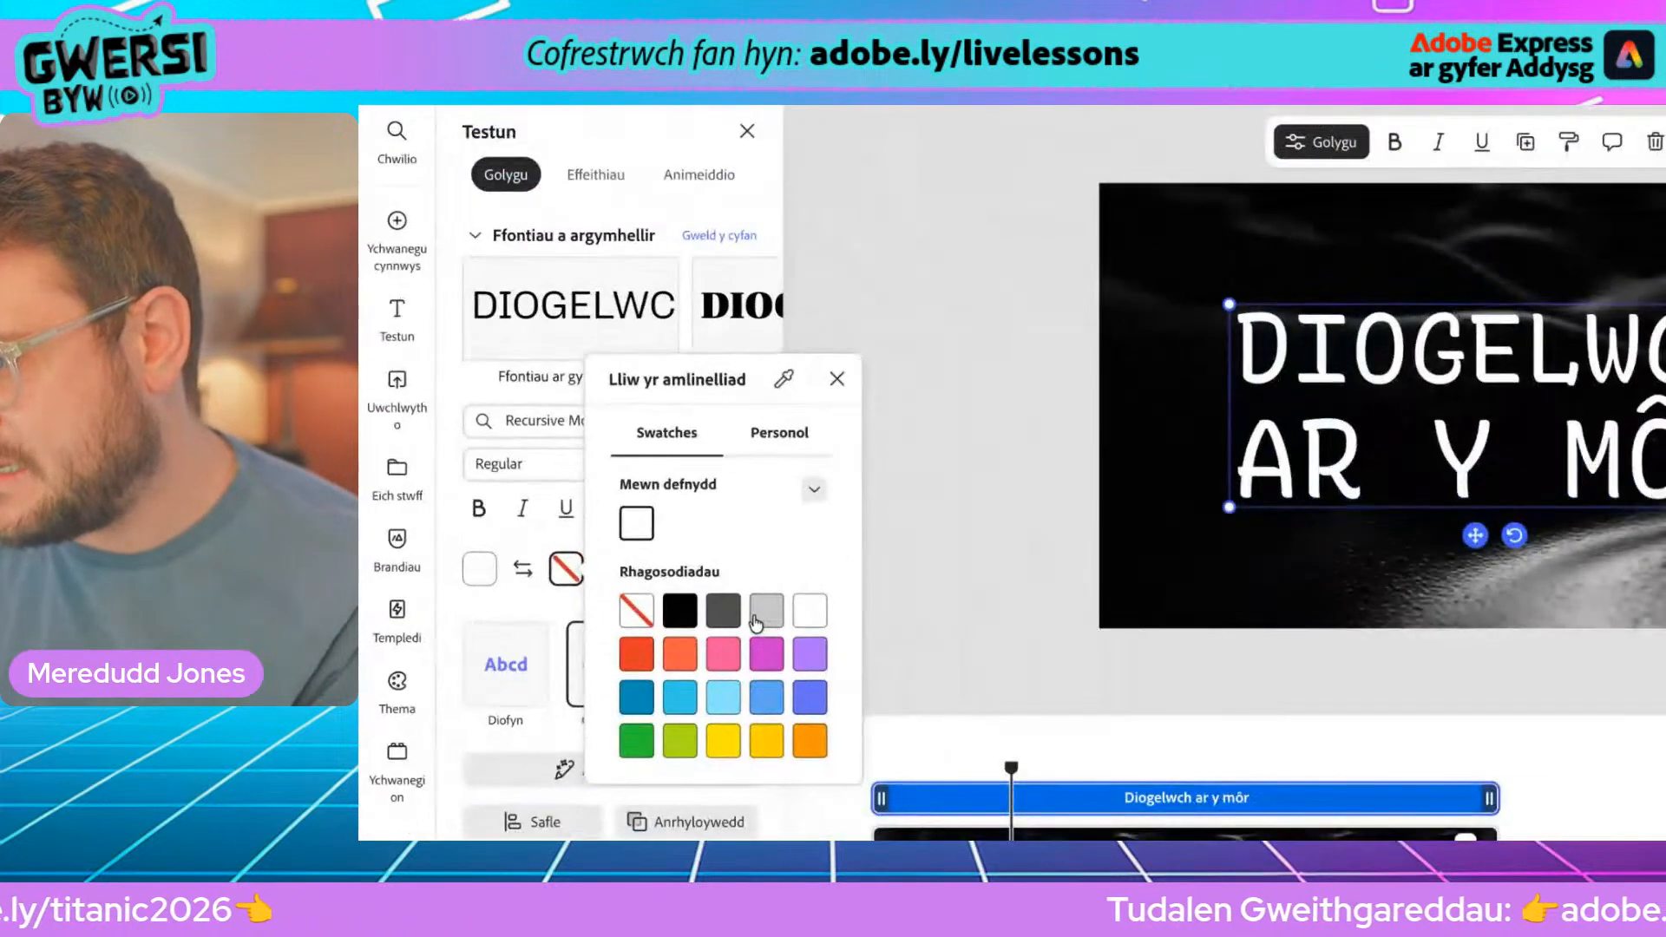
left_click(725, 612)
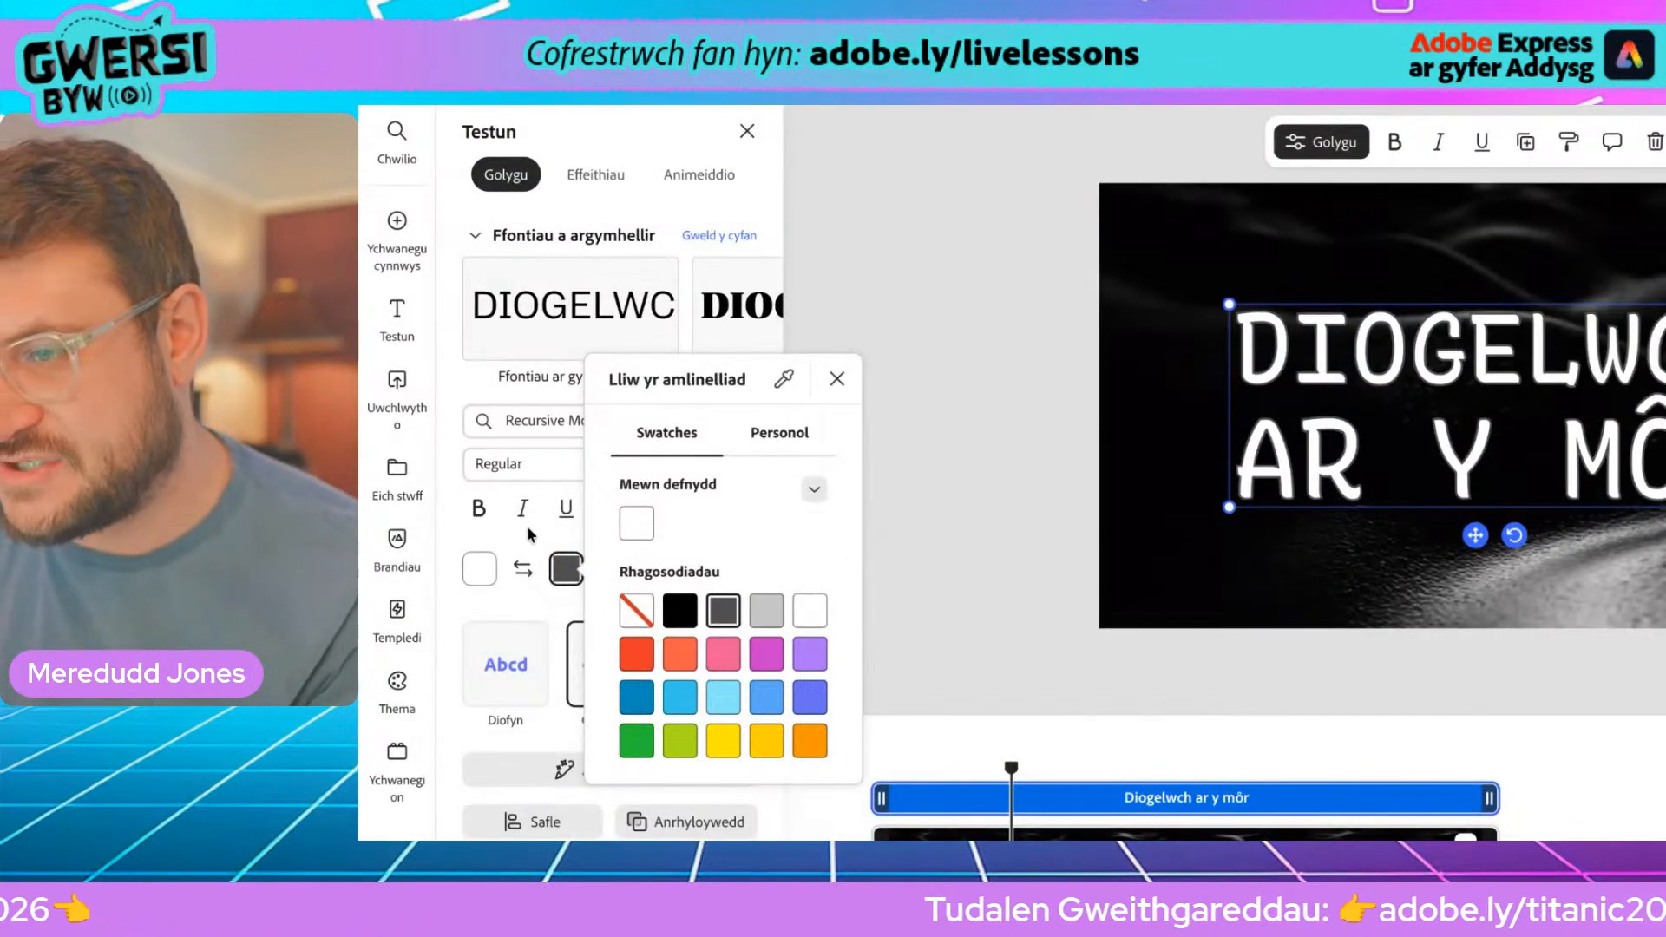
left_click(610, 566)
left_click_drag(518, 683, 581, 689)
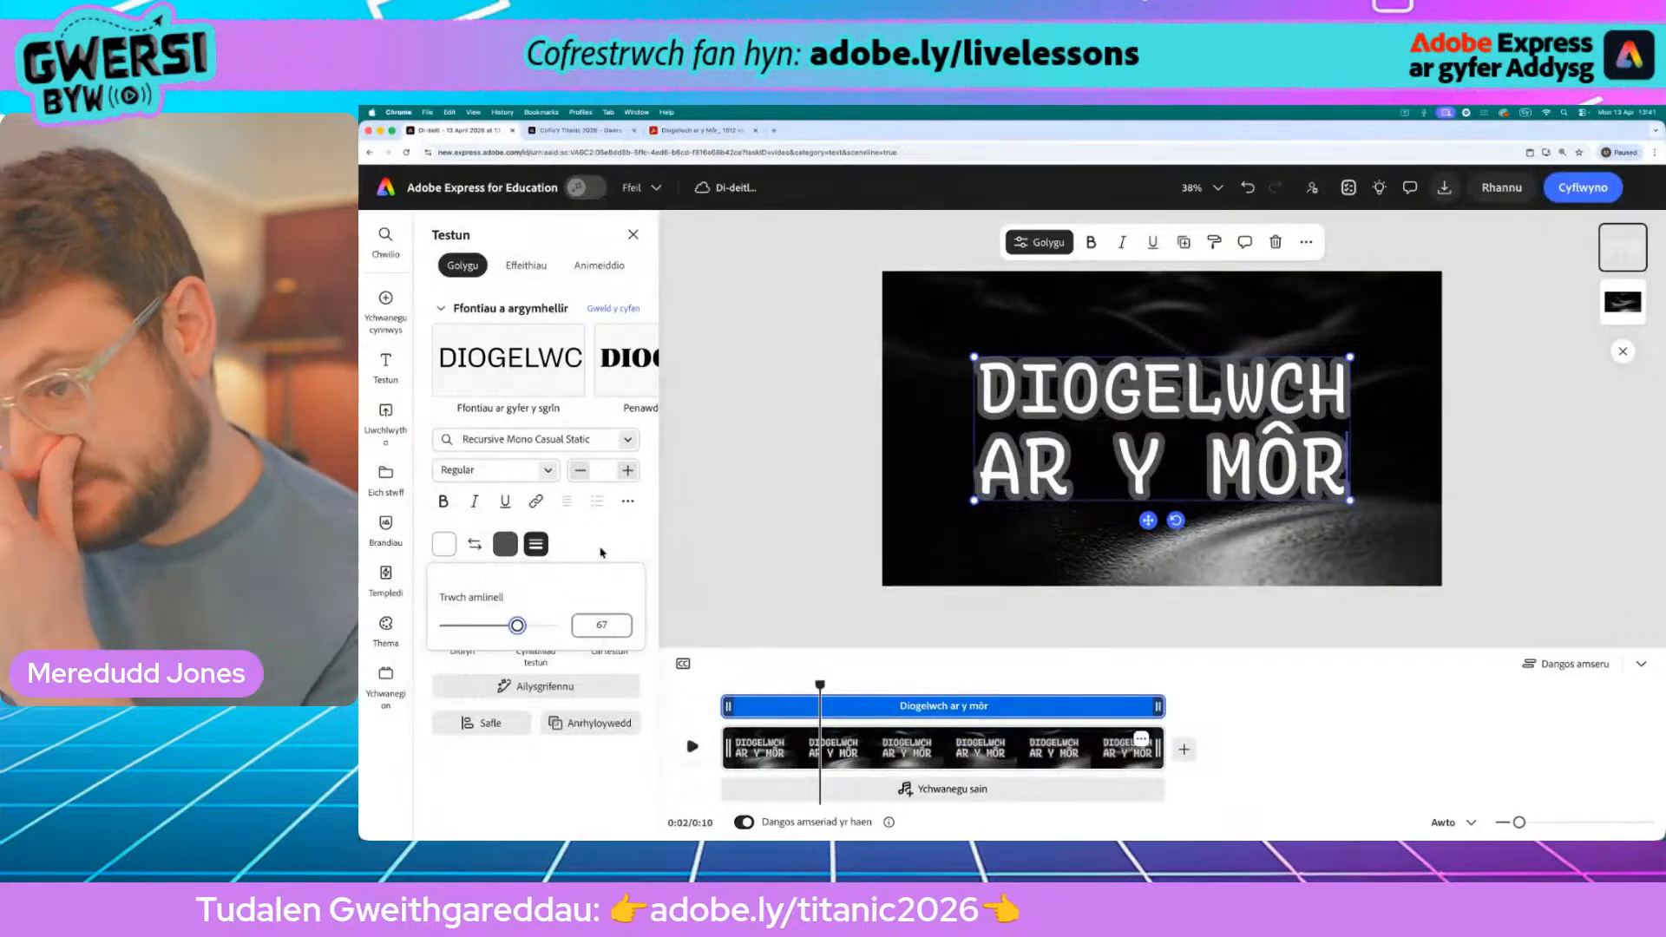
left_click(605, 545)
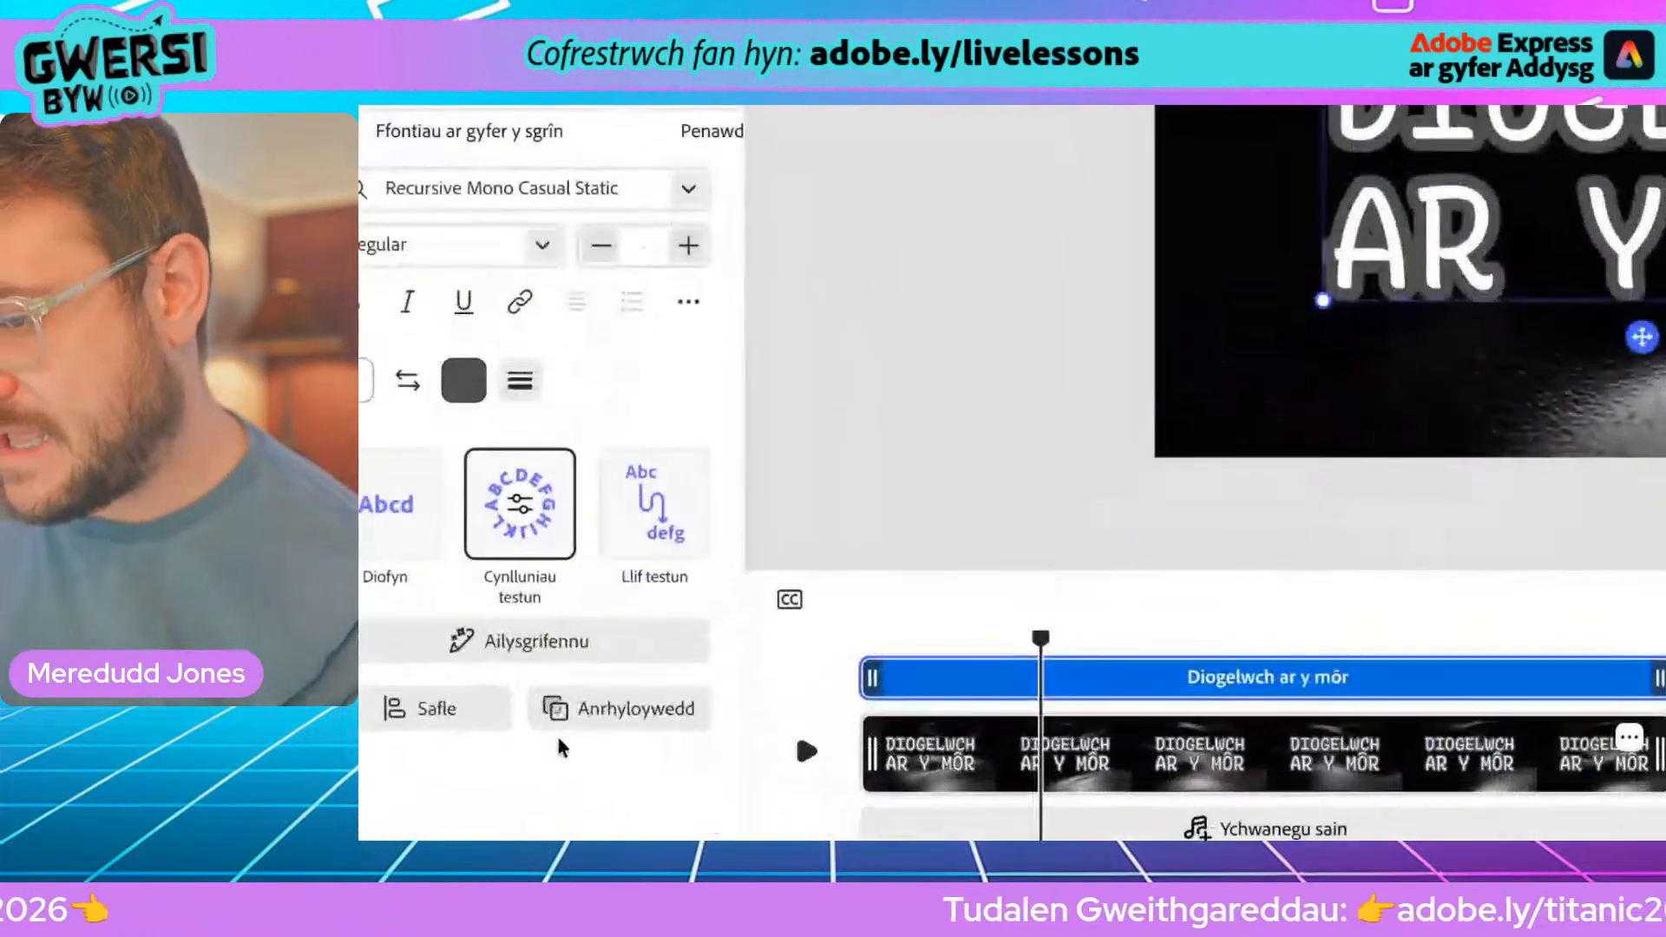
Step: Lower the title's opacity (Anrhyloywedd) to 85% and play part of the clip to preview it
left_click(555, 725)
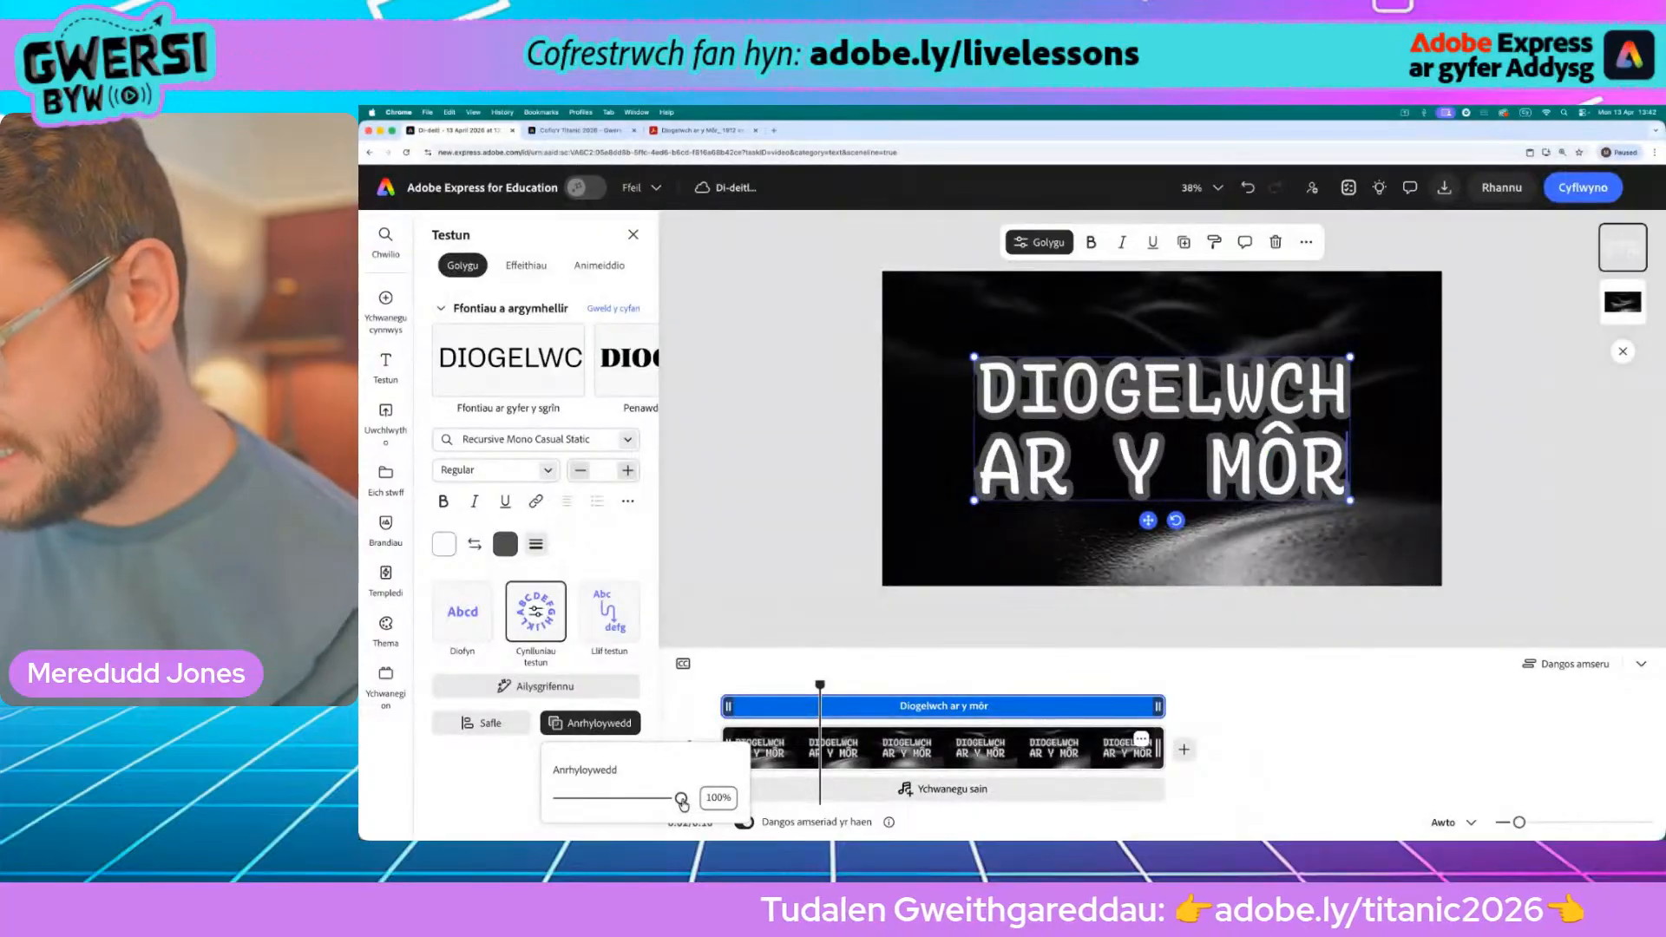
left_click_drag(682, 800, 665, 800)
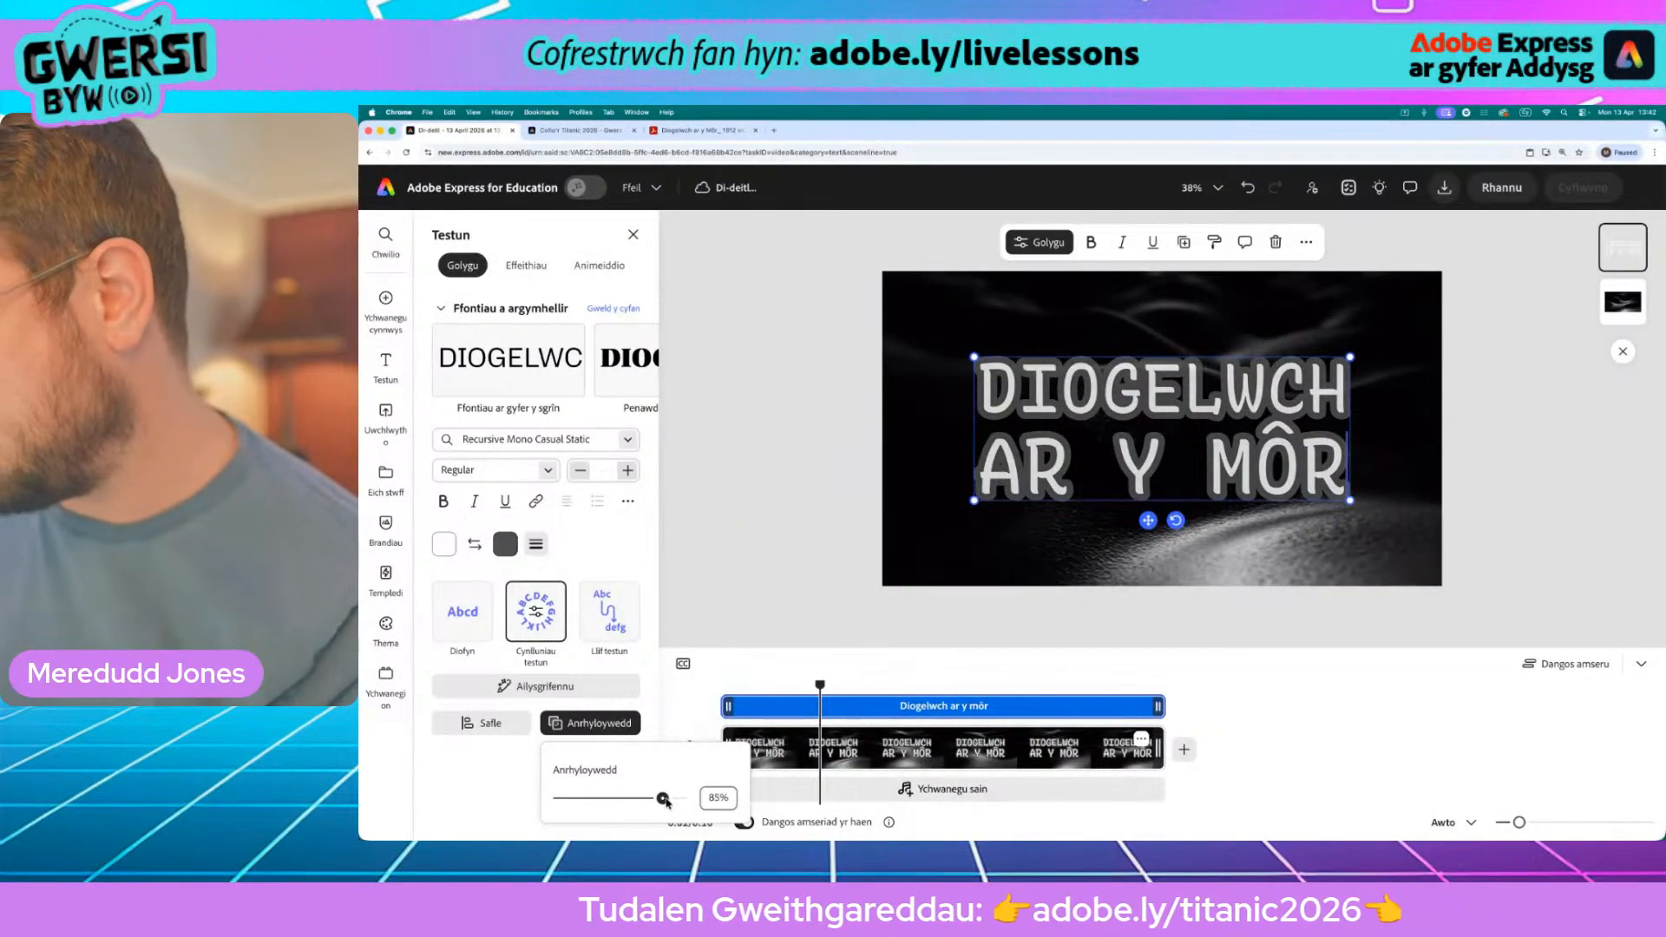
left_click(752, 753)
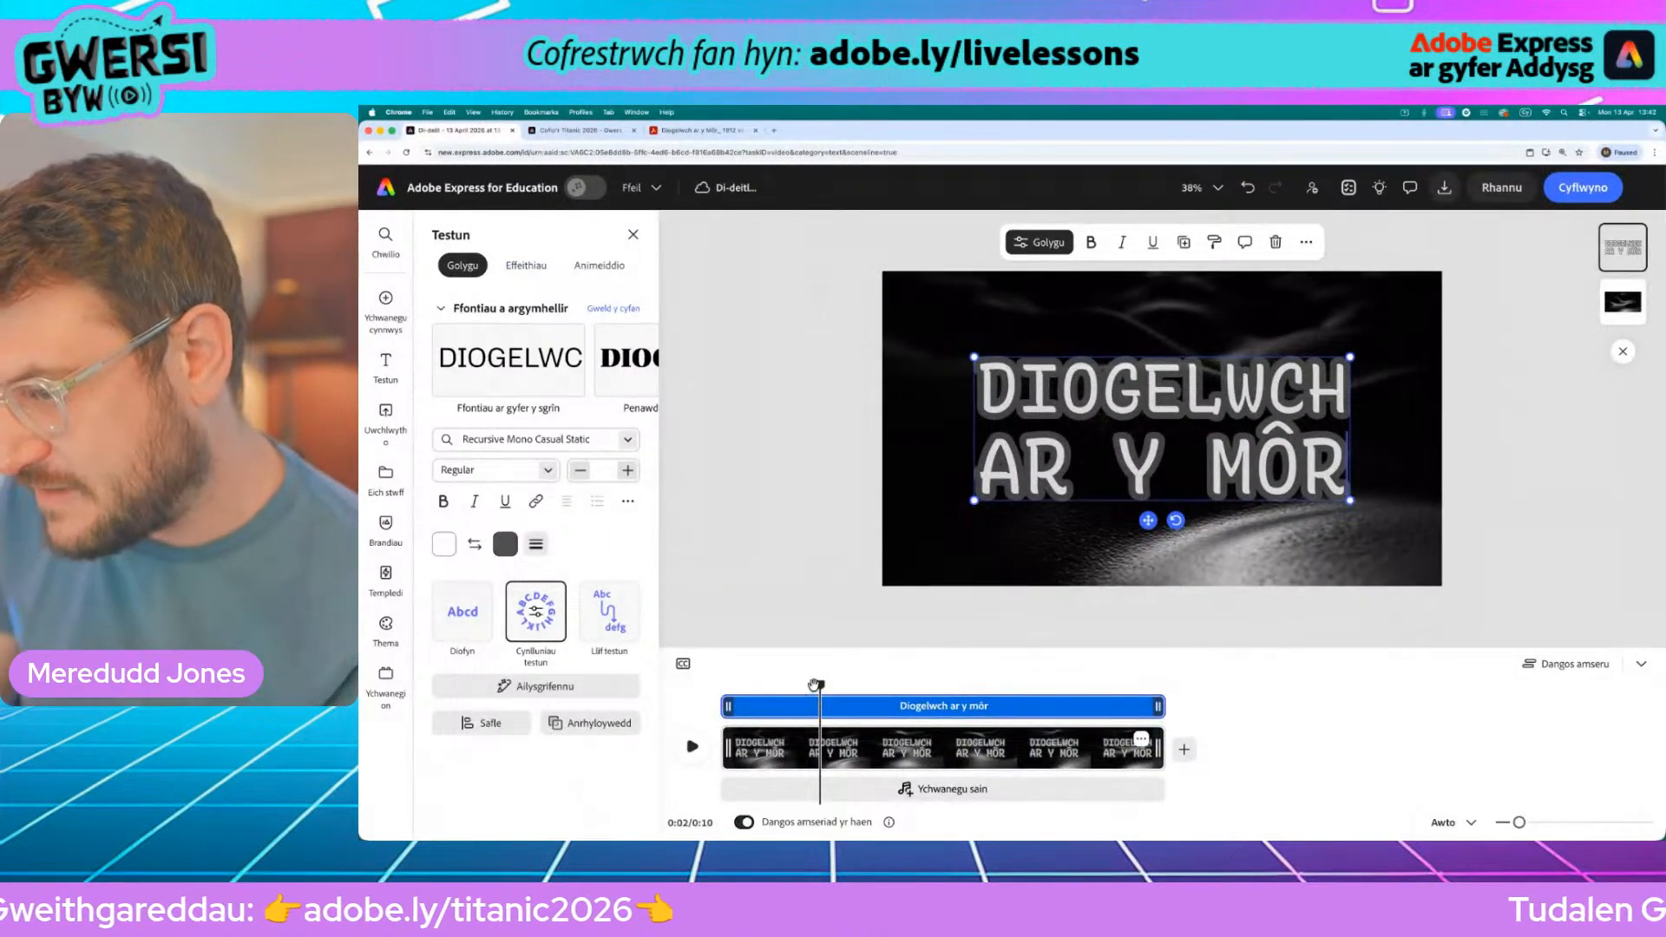
left_click(693, 748)
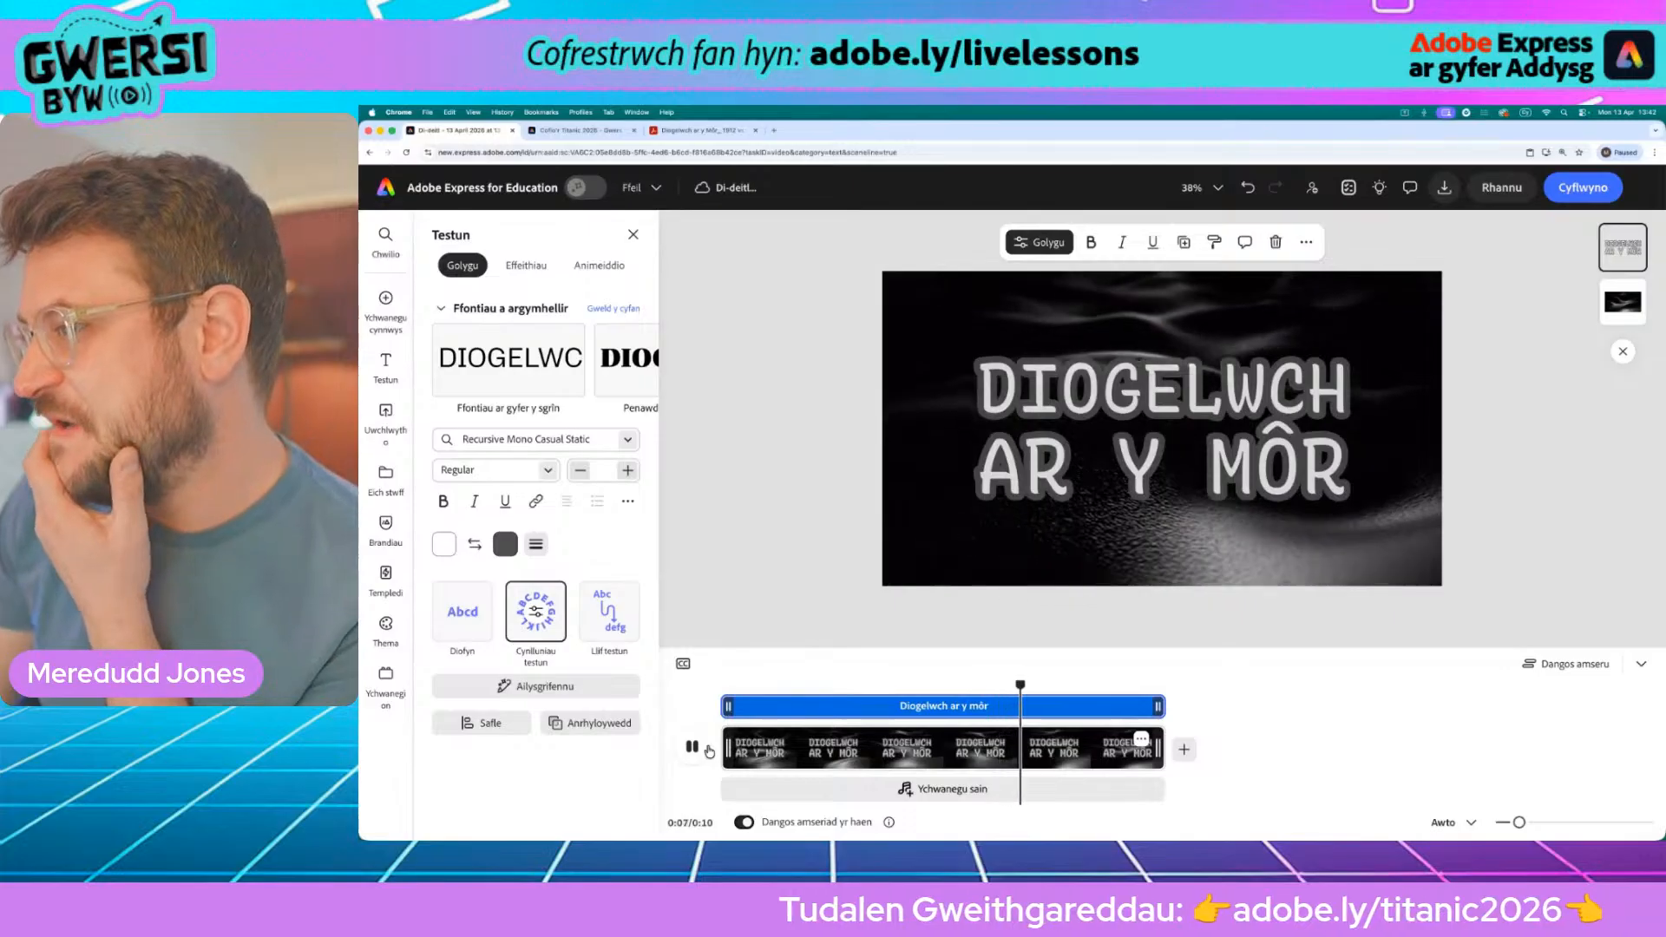
left_click(693, 747)
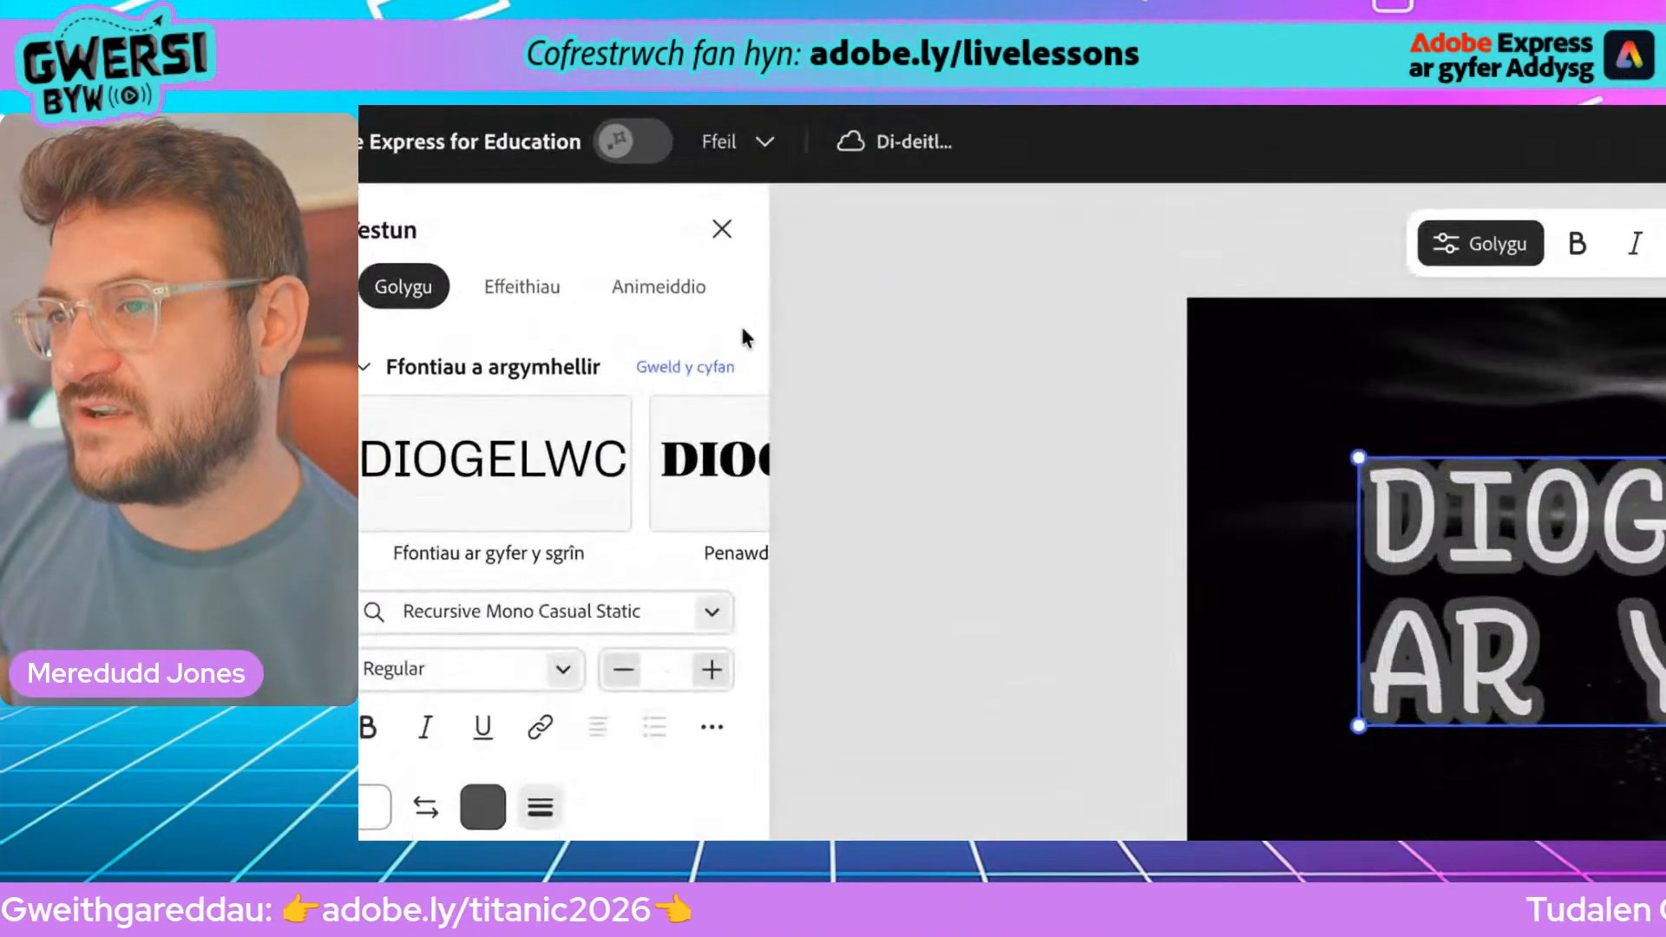
Step: Apply the repeating (Ailadrodd) animation Bobio to the title
left_click(599, 269)
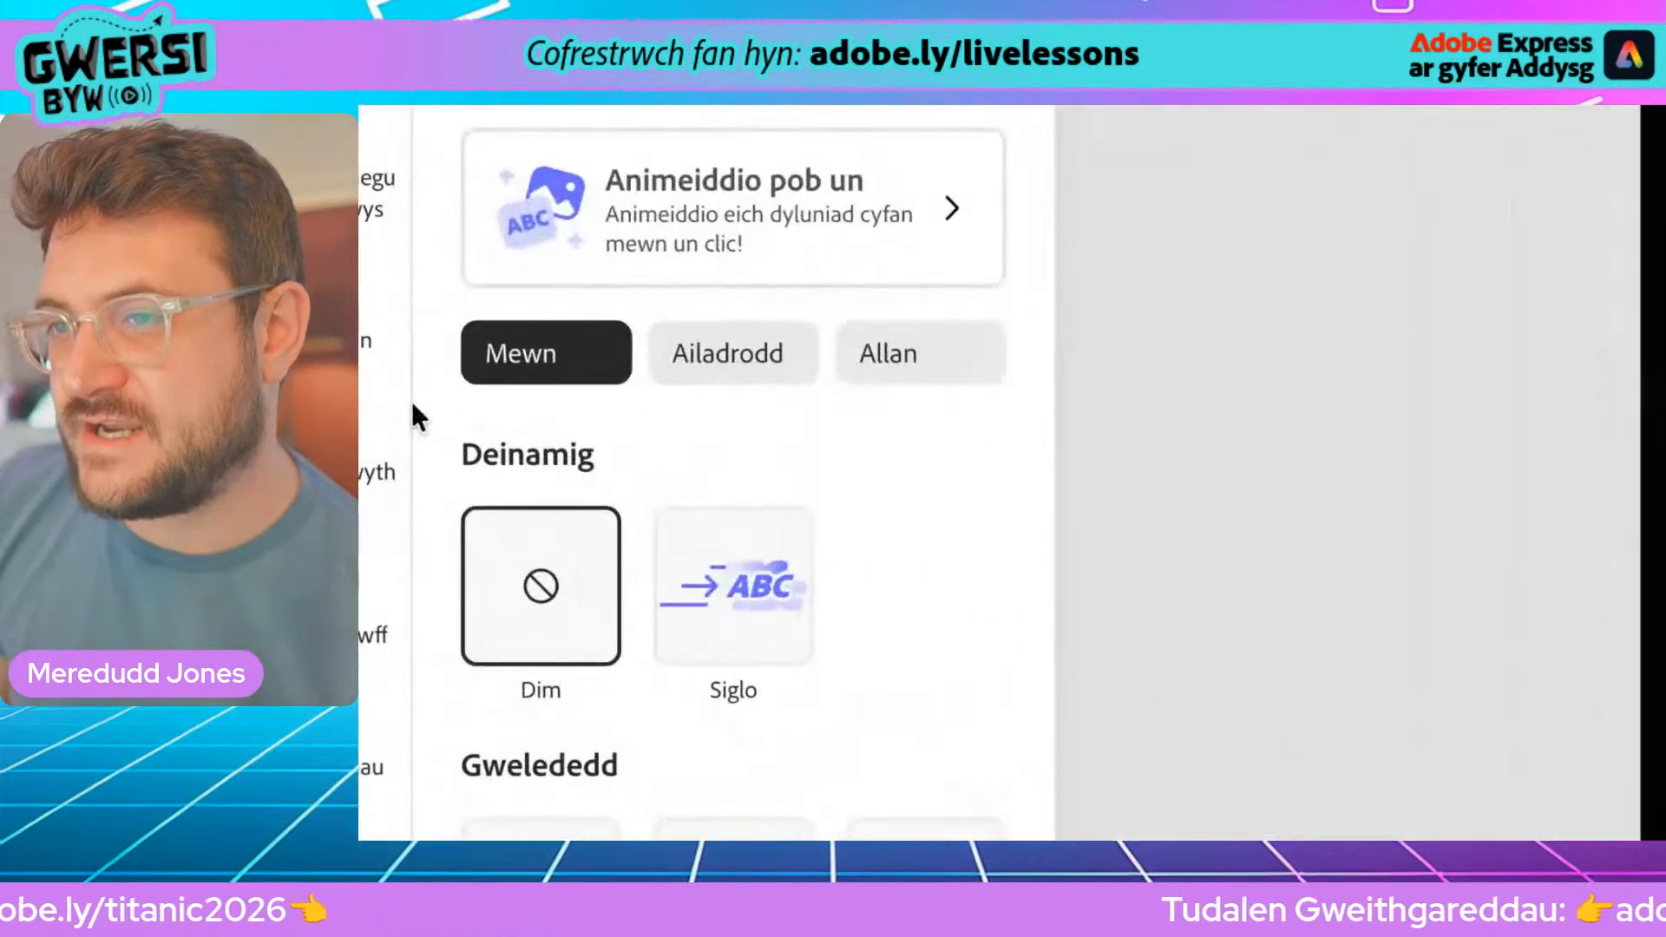
left_click(719, 375)
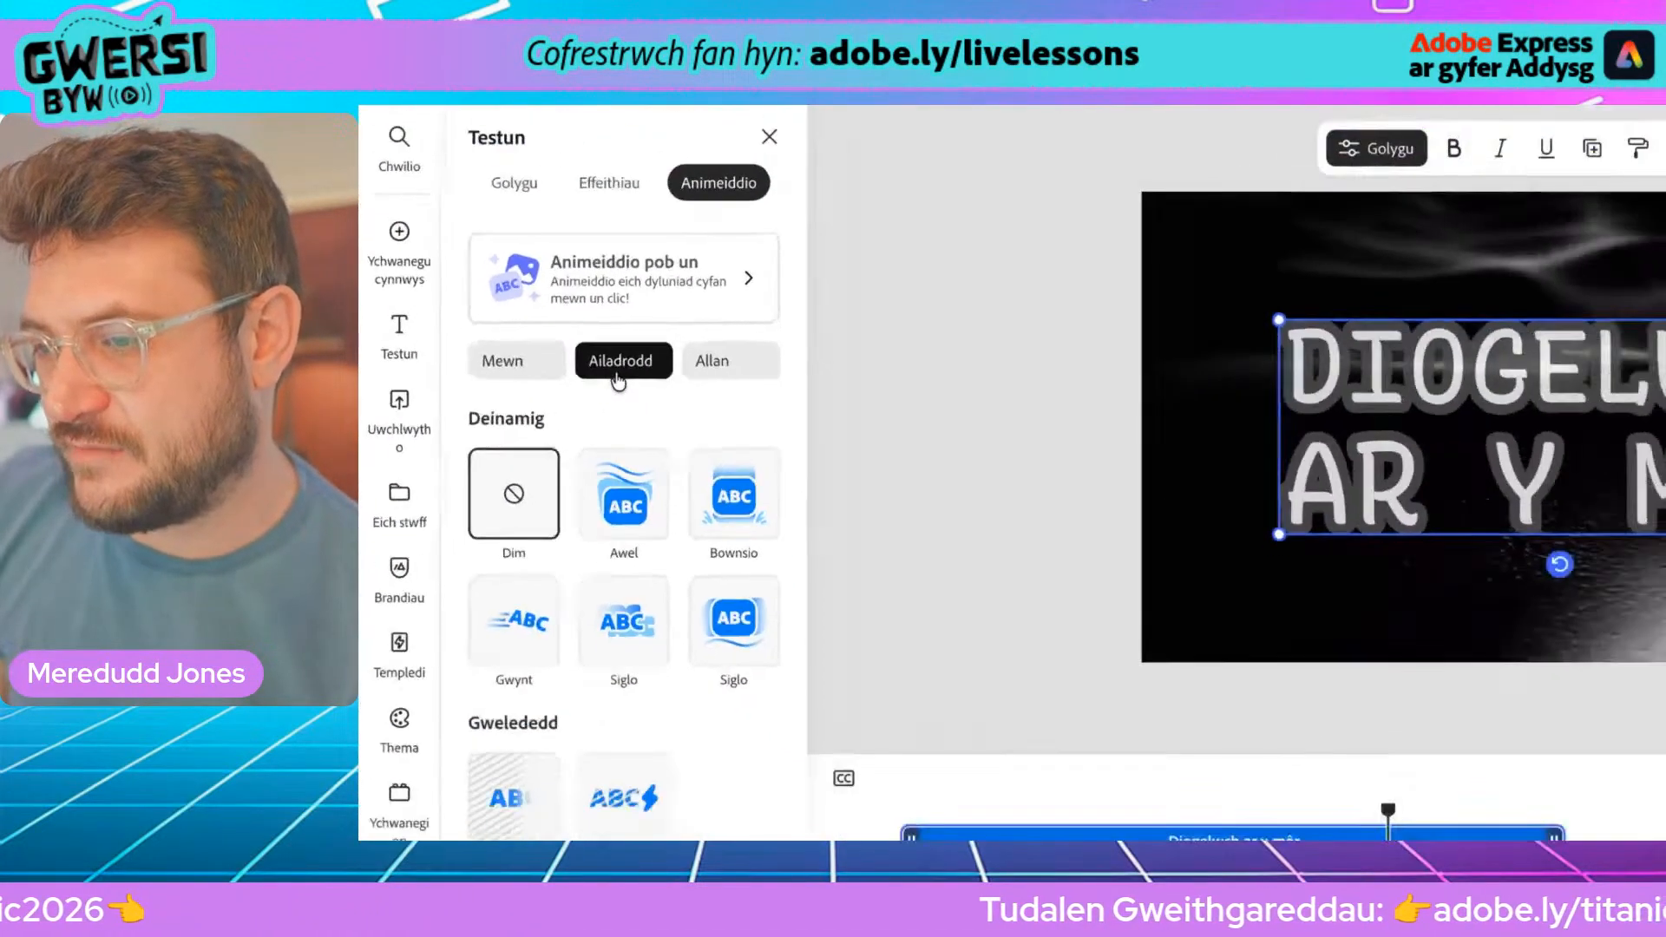
scroll(669, 722, "down", 5)
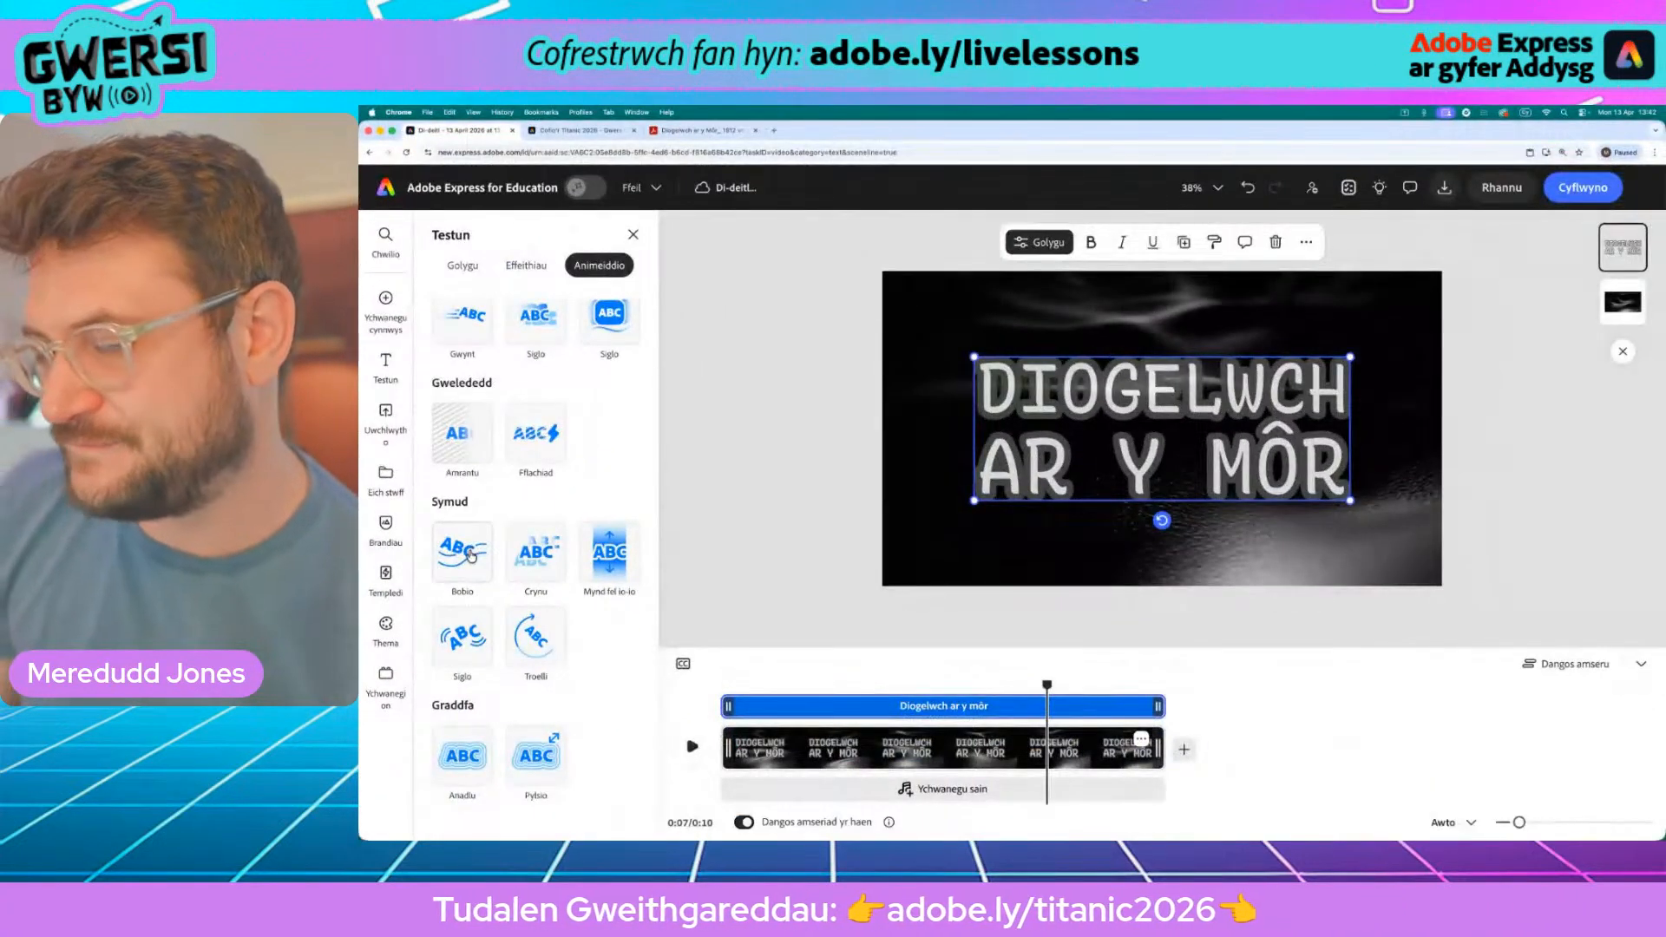
left_click(470, 556)
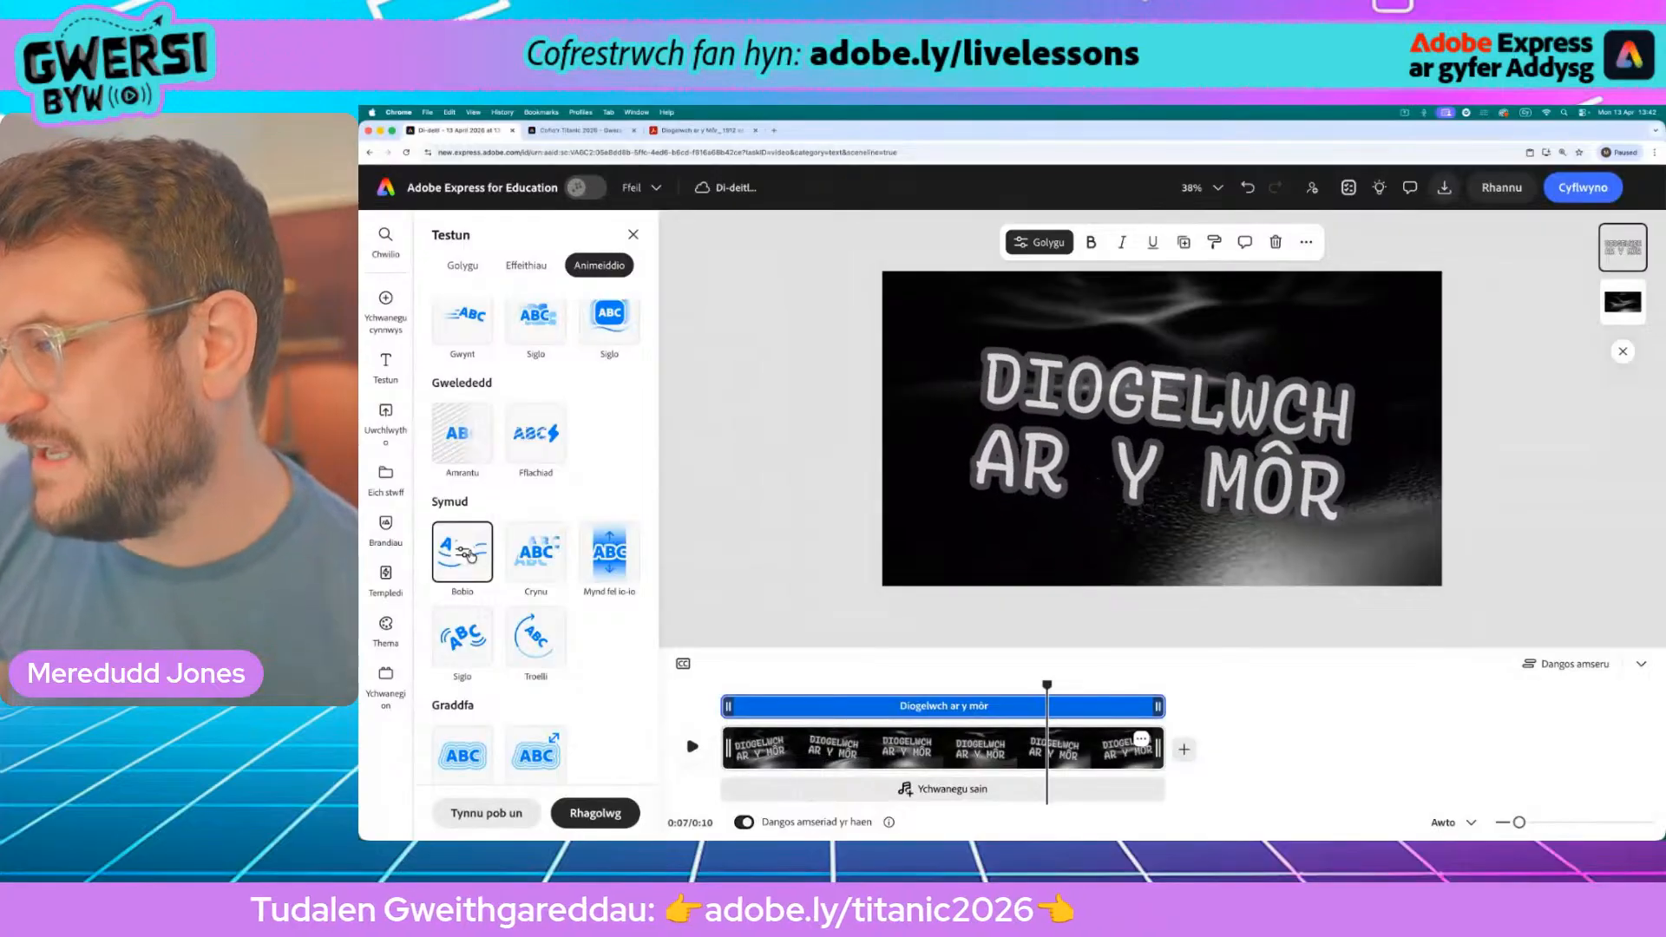
Step: Set the Bobio animation's intensity (Dwysedd) to 54 and its speed (Cyflymder) to 2
left_click(470, 556)
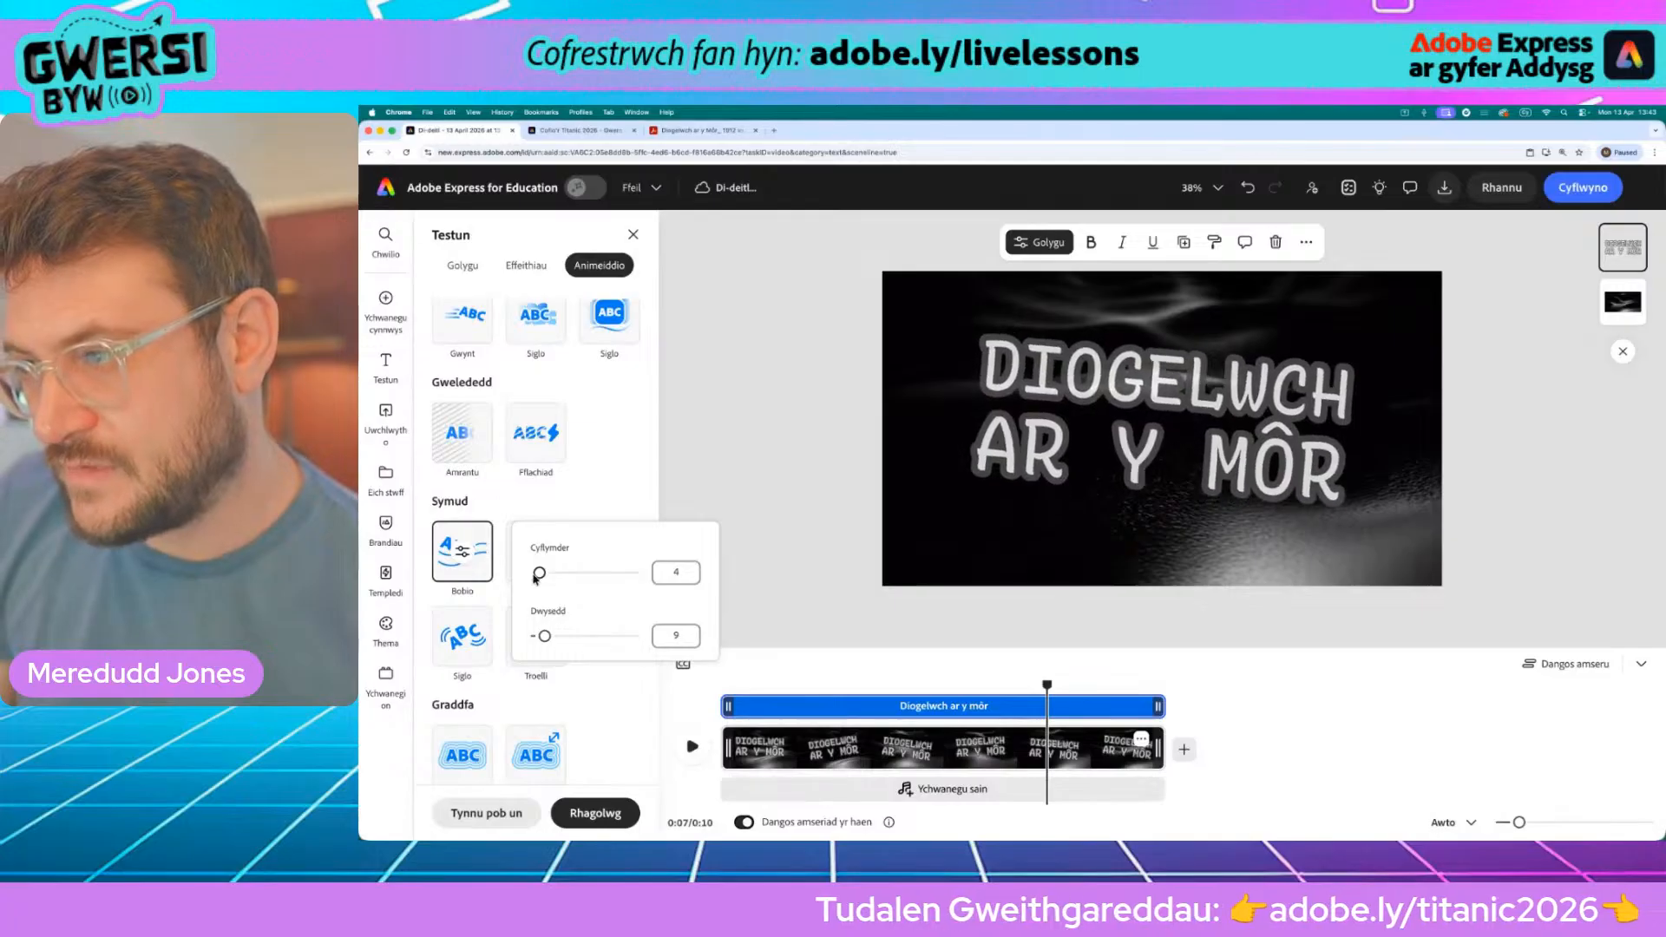
left_click_drag(601, 639, 605, 641)
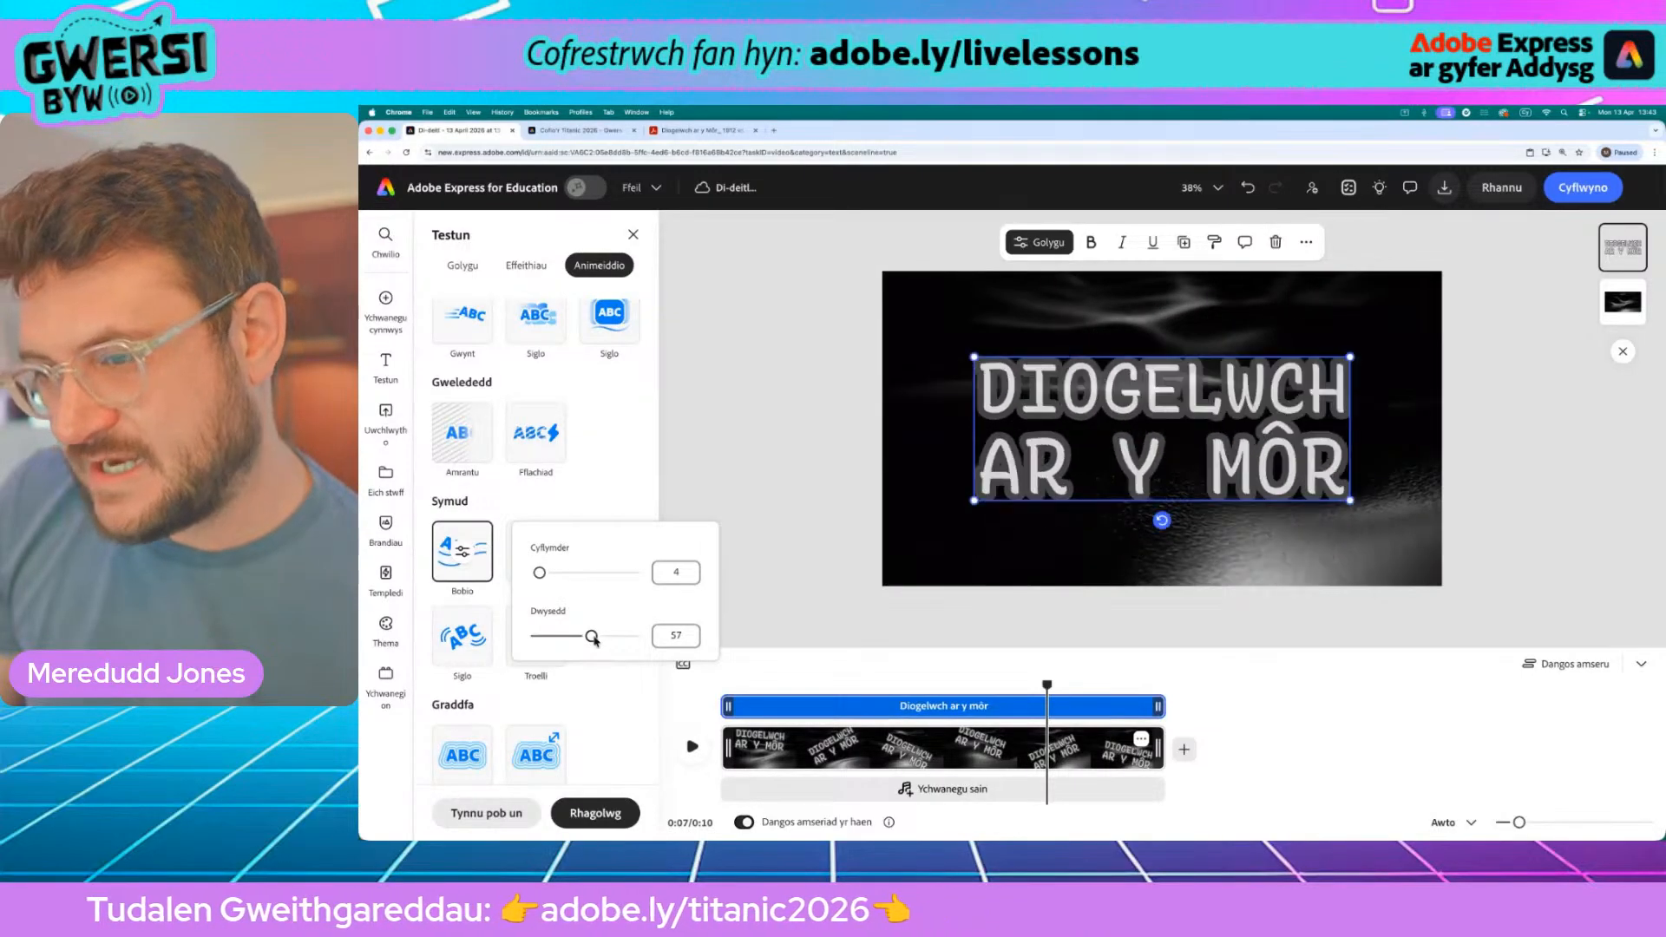
left_click_drag(588, 638, 590, 640)
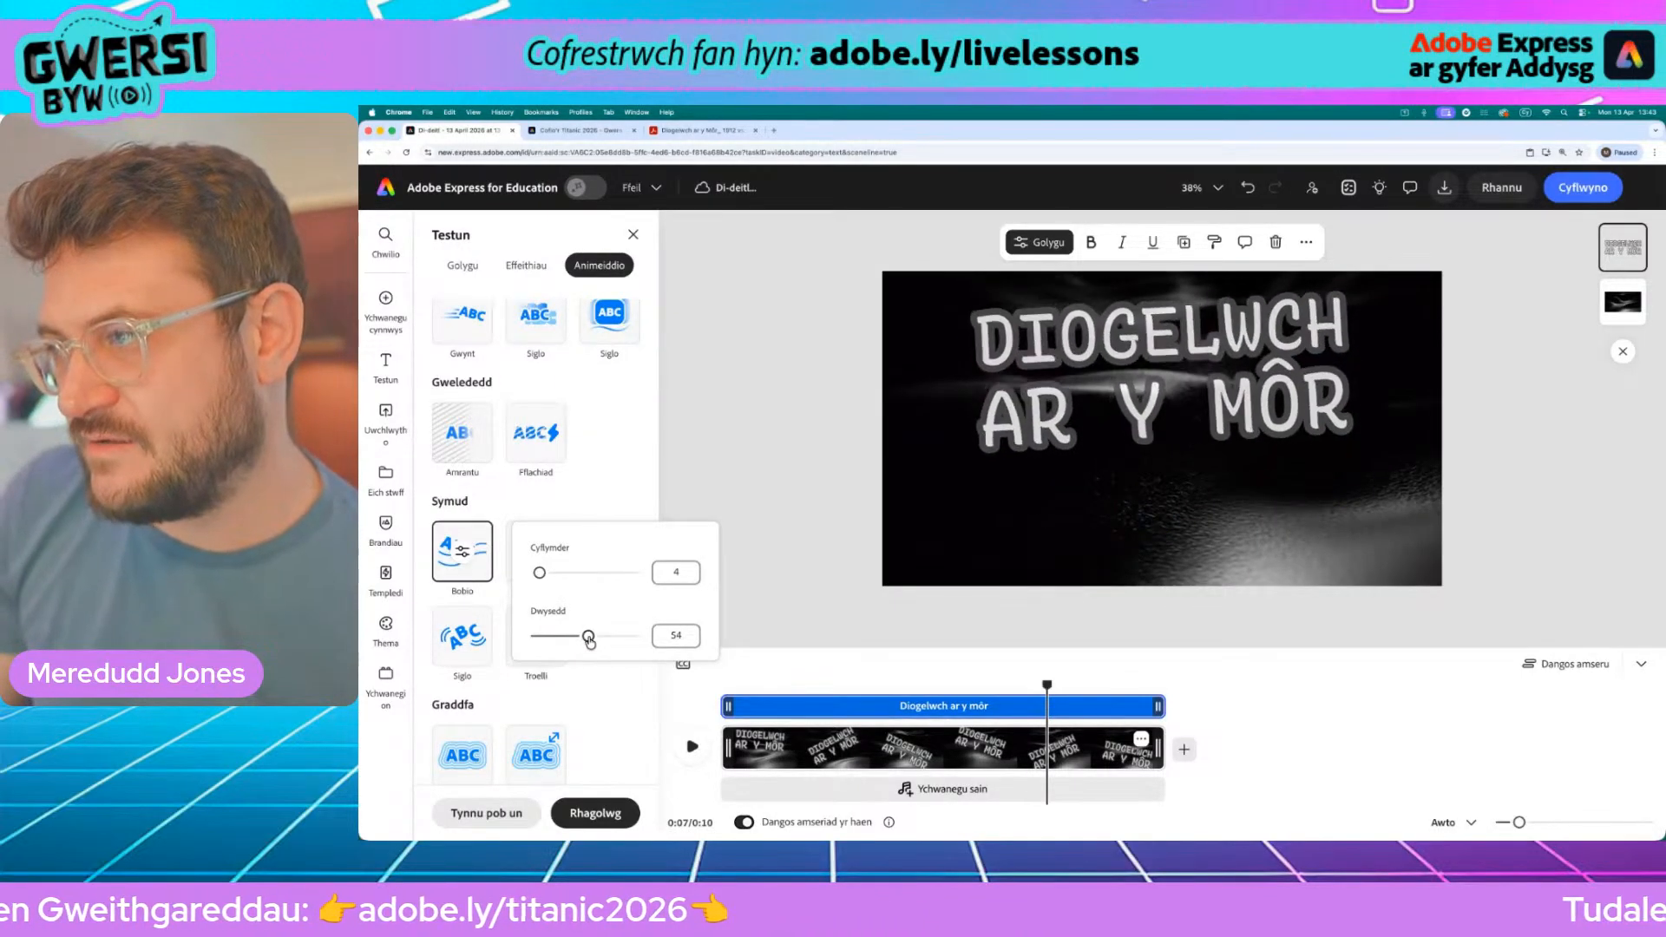
left_click_drag(527, 575, 539, 578)
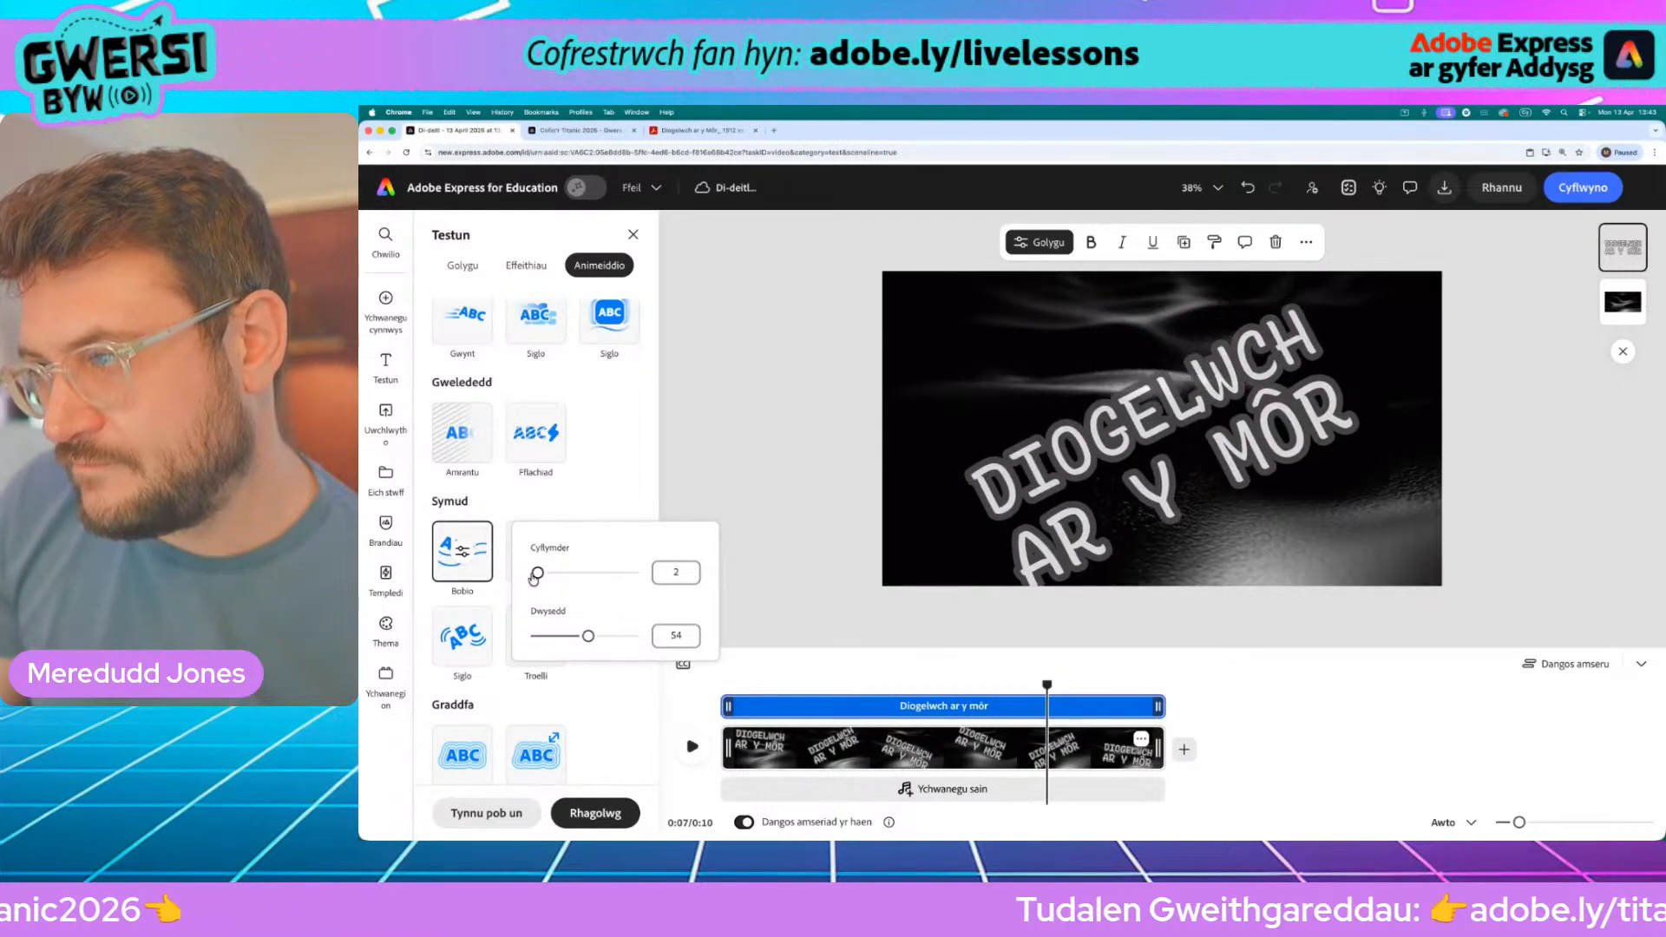
left_click(800, 506)
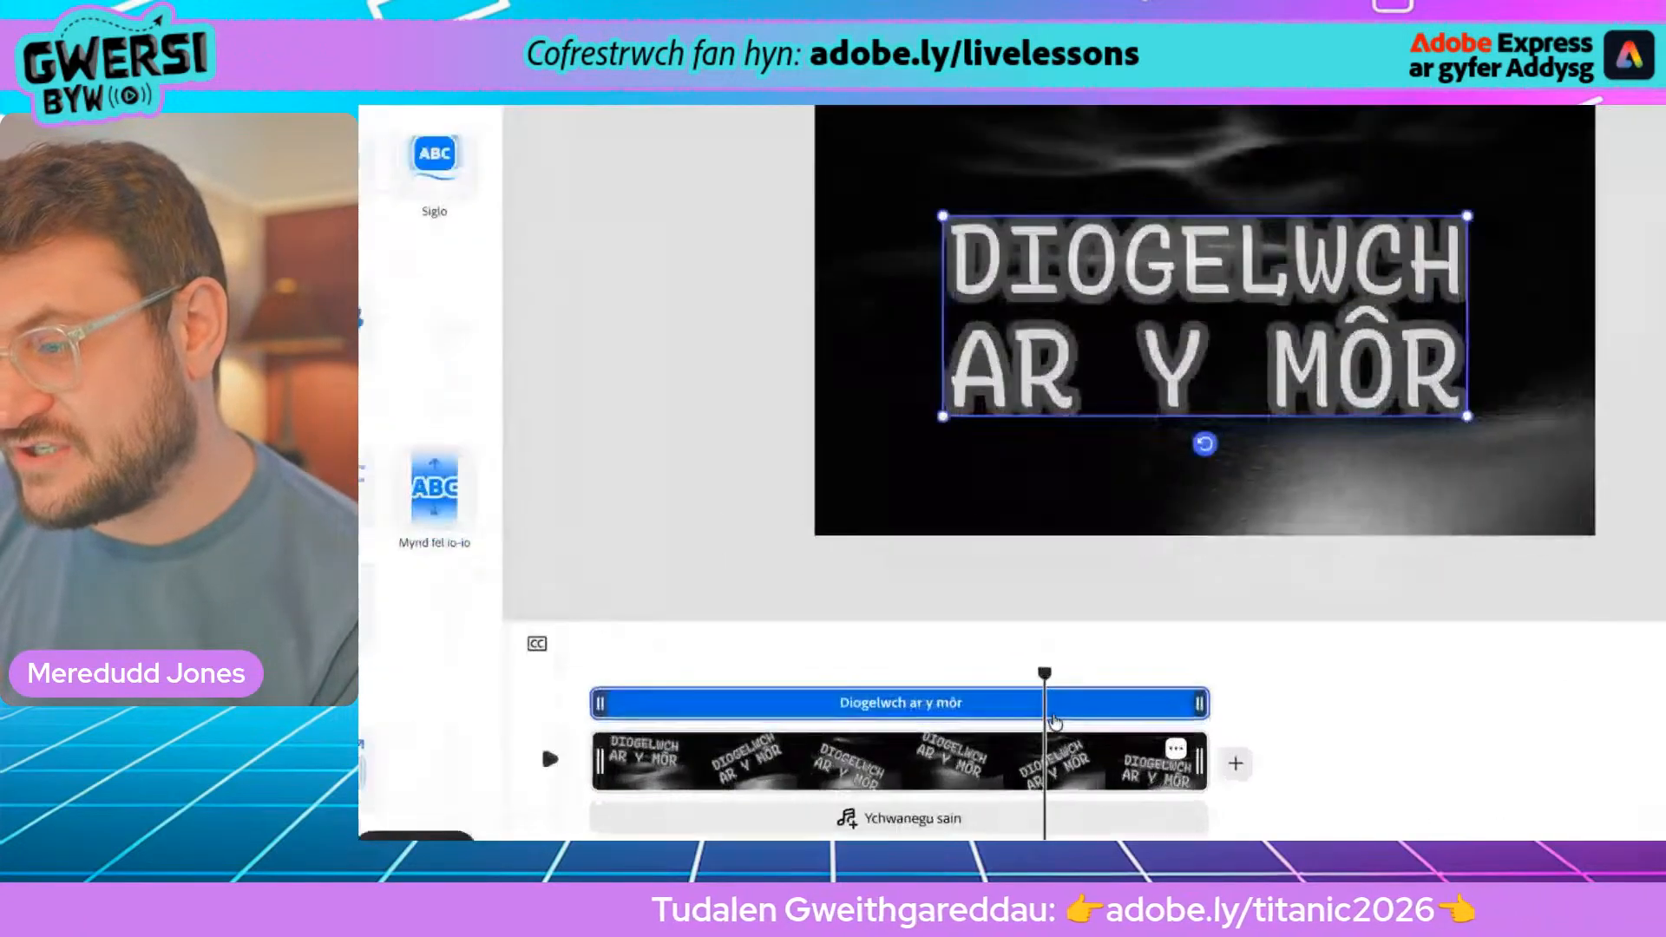
Step: Scrub through the clip to check the title's motion and return the playhead to the start
left_click_drag(1047, 686, 544, 669)
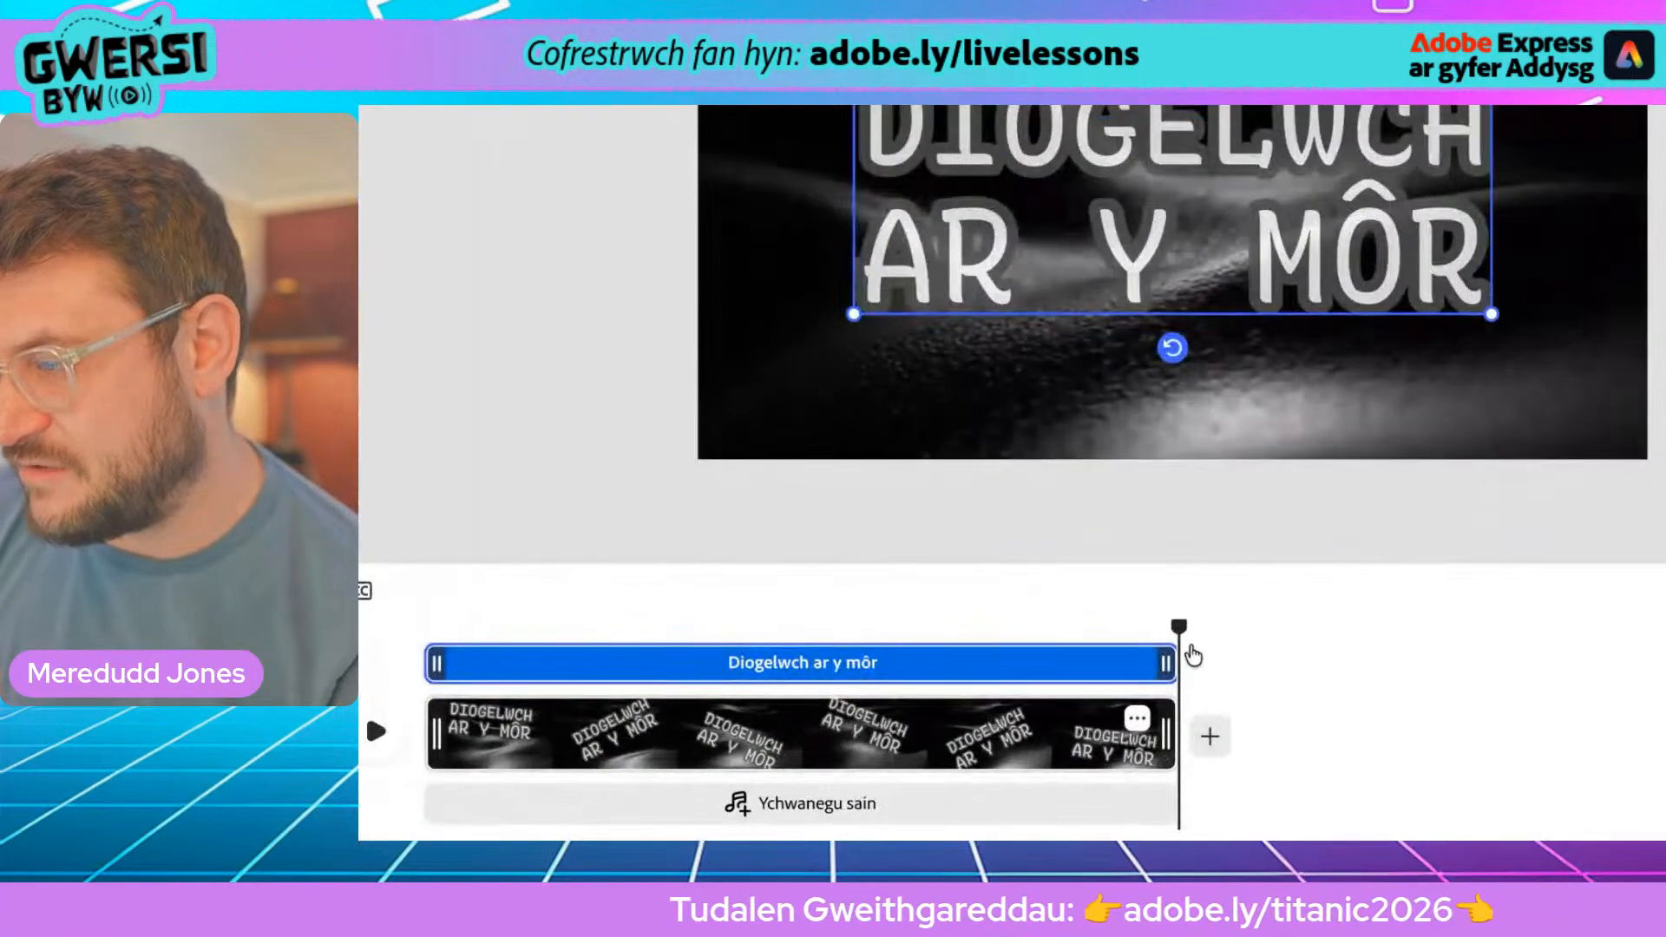
left_click_drag(1177, 628, 408, 630)
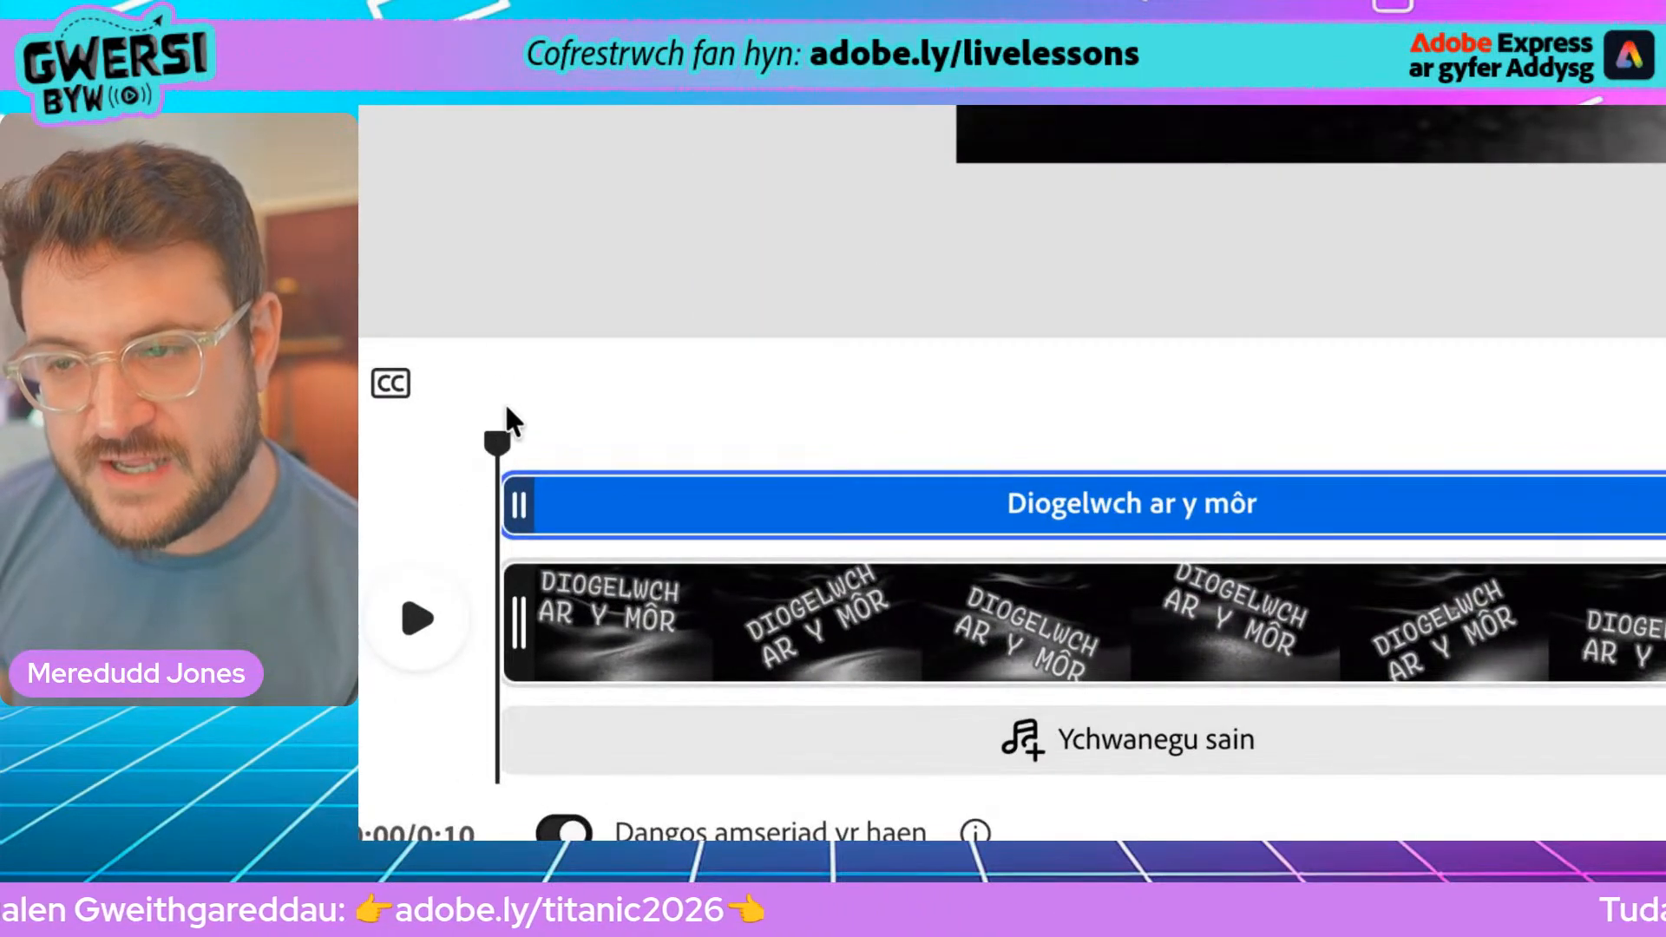
left_click_drag(500, 434, 450, 453)
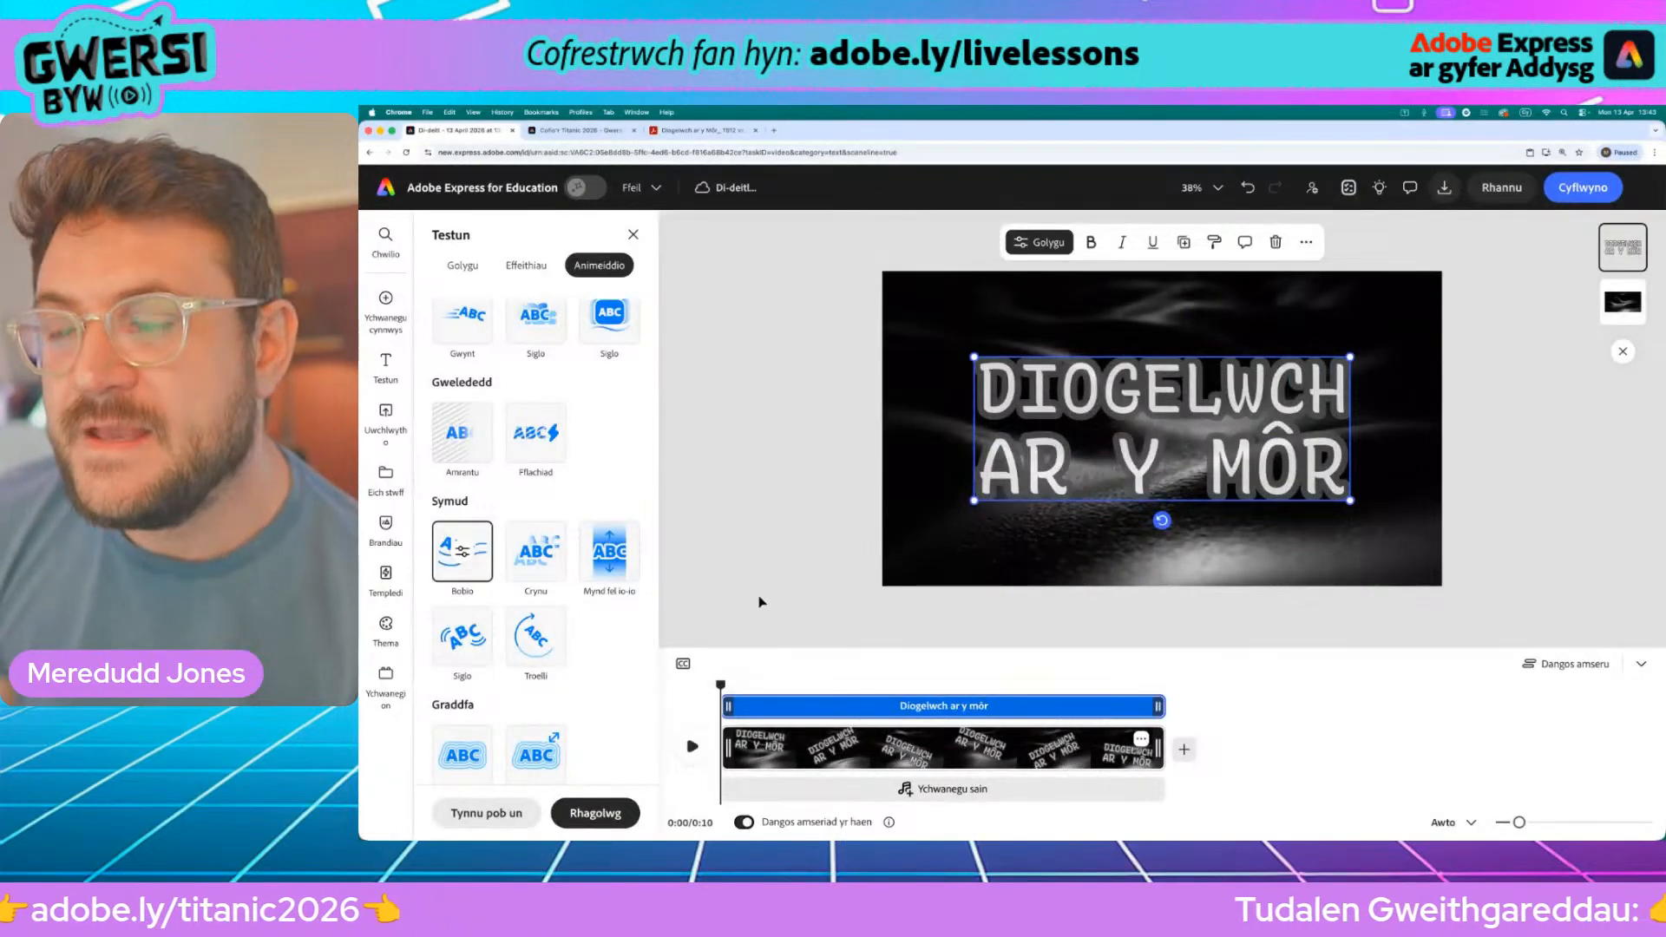
Step: Examine the music (Cerddoriaeth) and sound effects (Effeithiau sain) sections of the media library, comparing their audio options
mouse_move(373, 302)
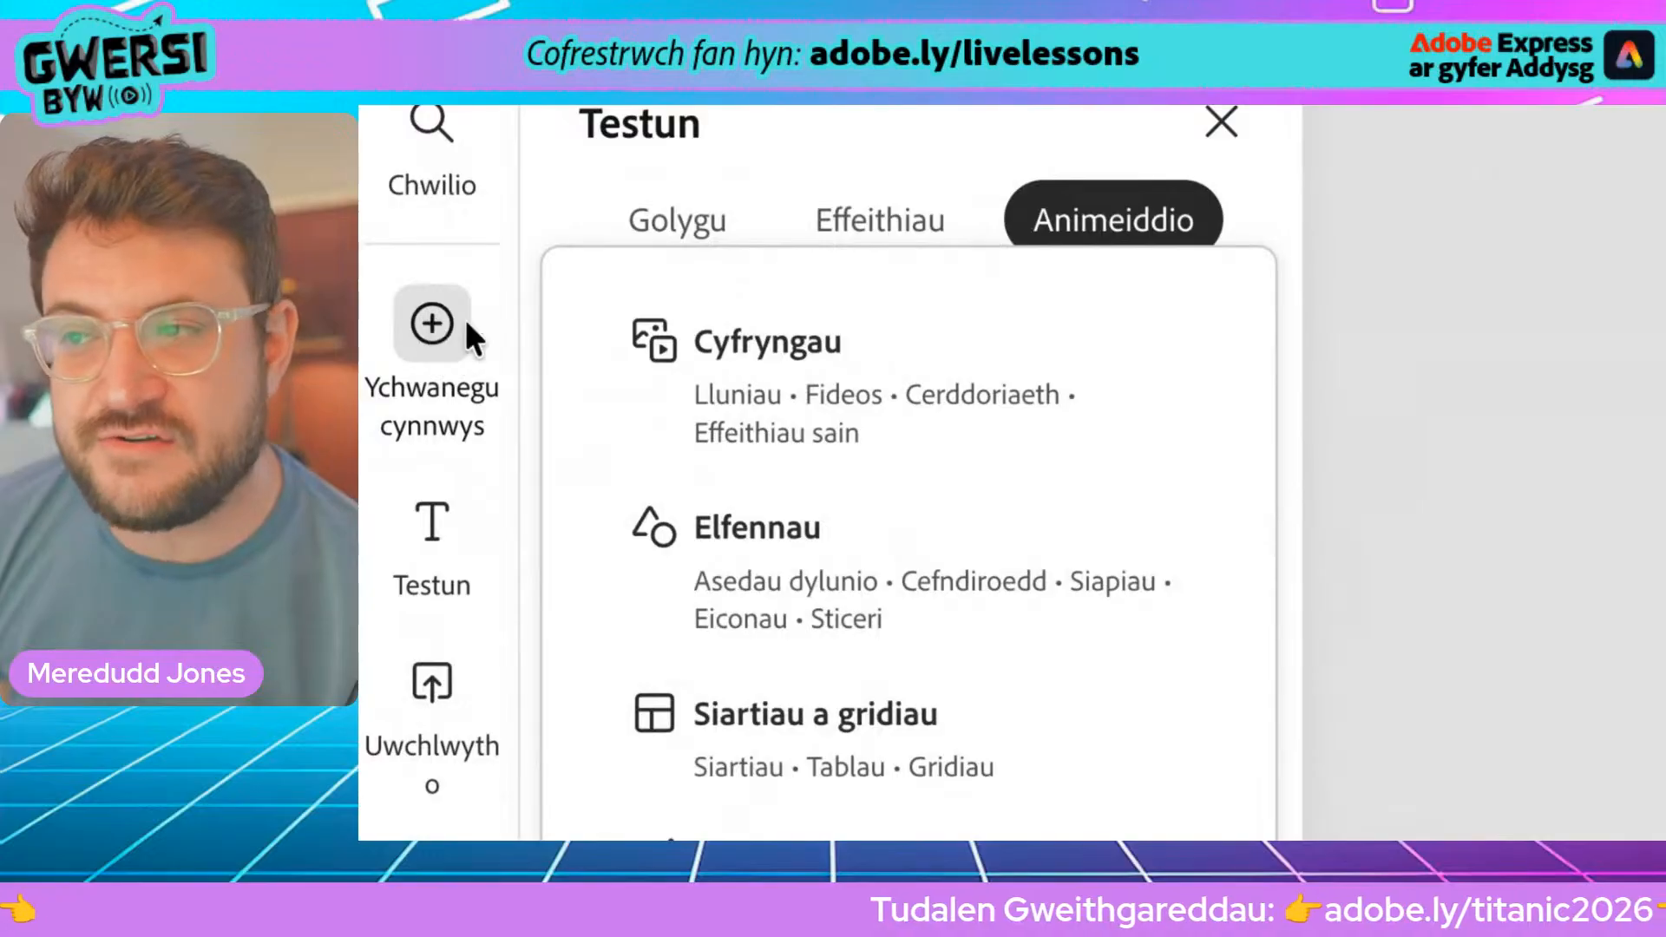
left_click(803, 372)
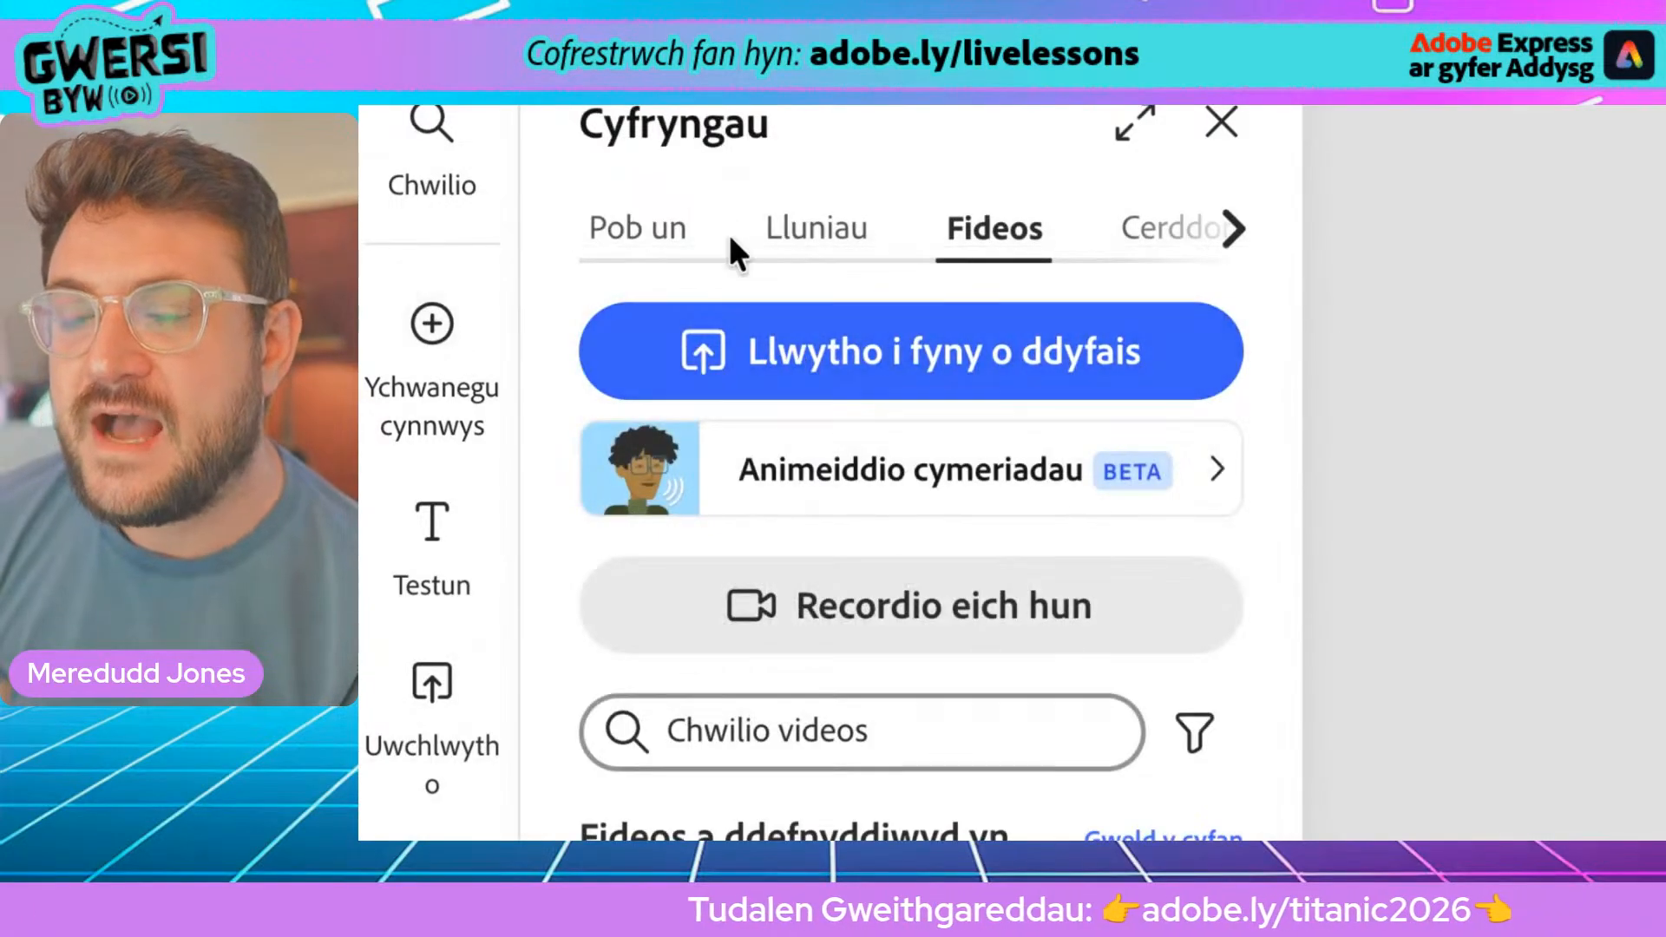
scroll(1014, 260, "right", 2)
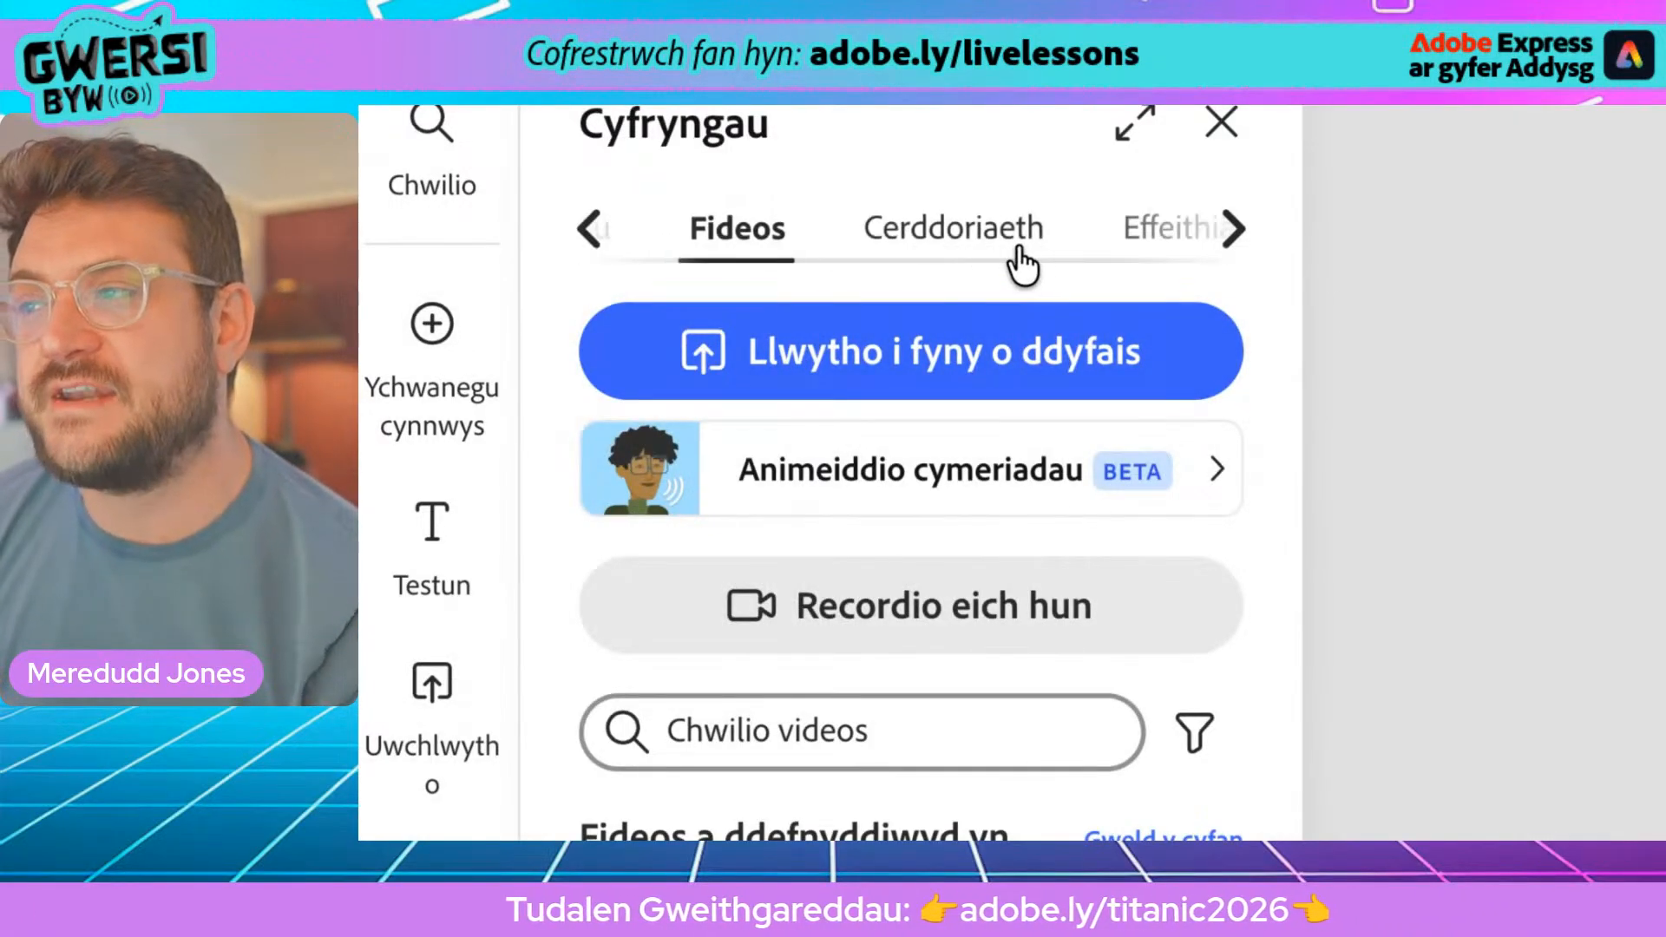
left_click(1238, 248)
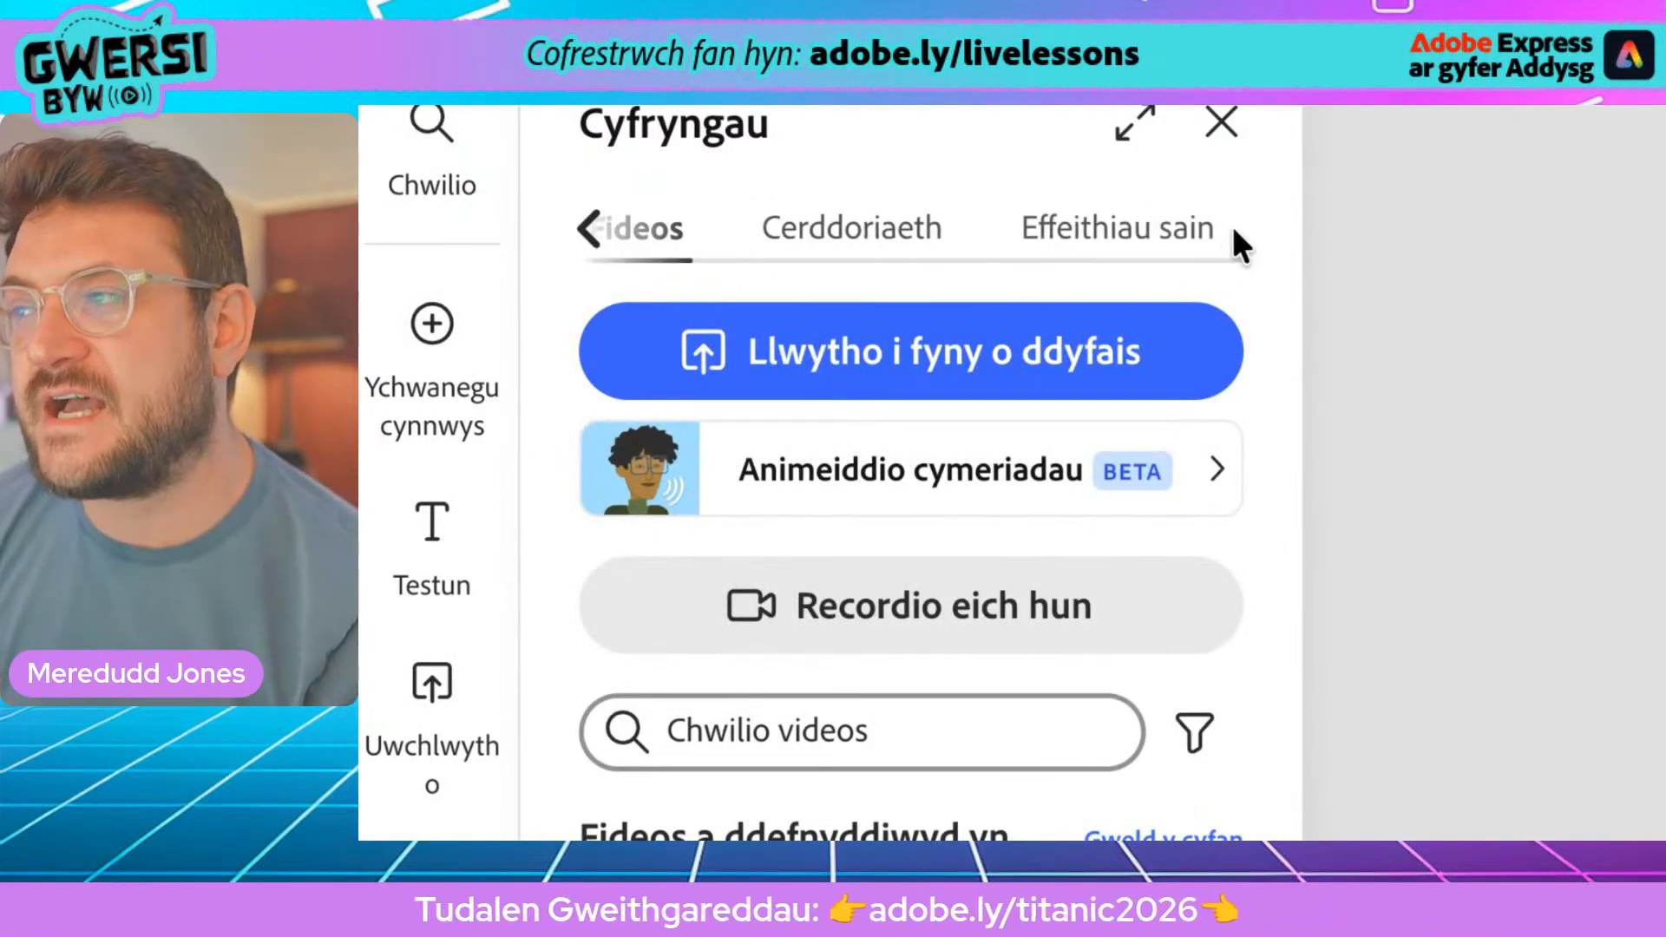
left_click(833, 252)
left_click(1116, 247)
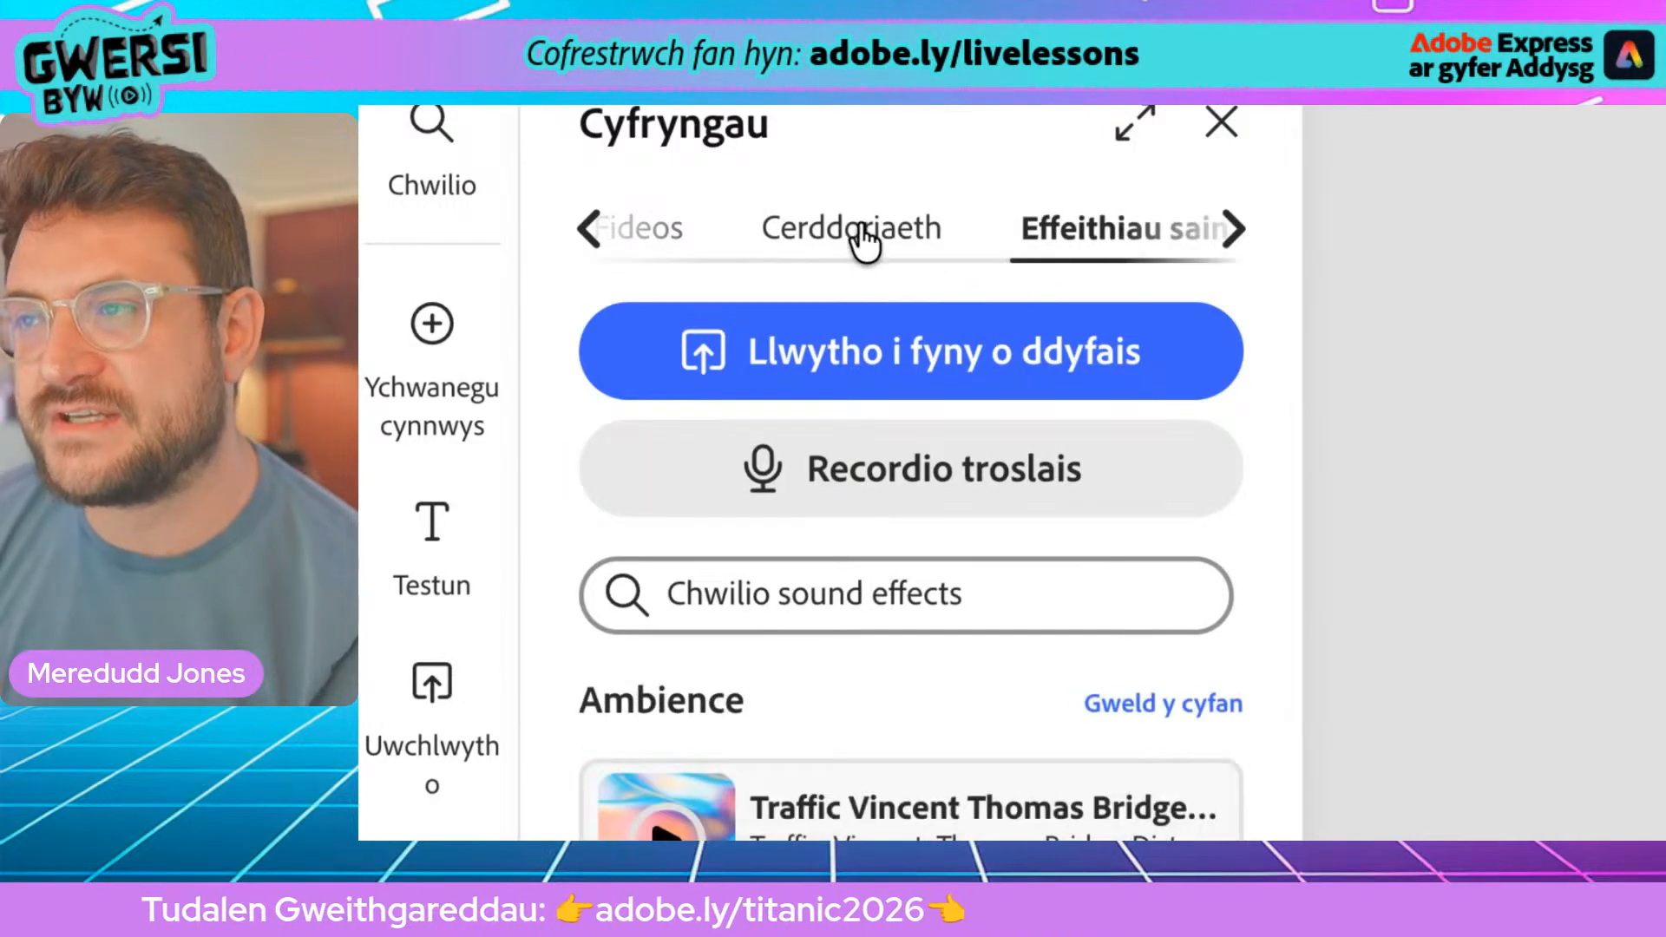
left_click(862, 238)
left_click(1093, 242)
left_click(886, 247)
left_click(1160, 246)
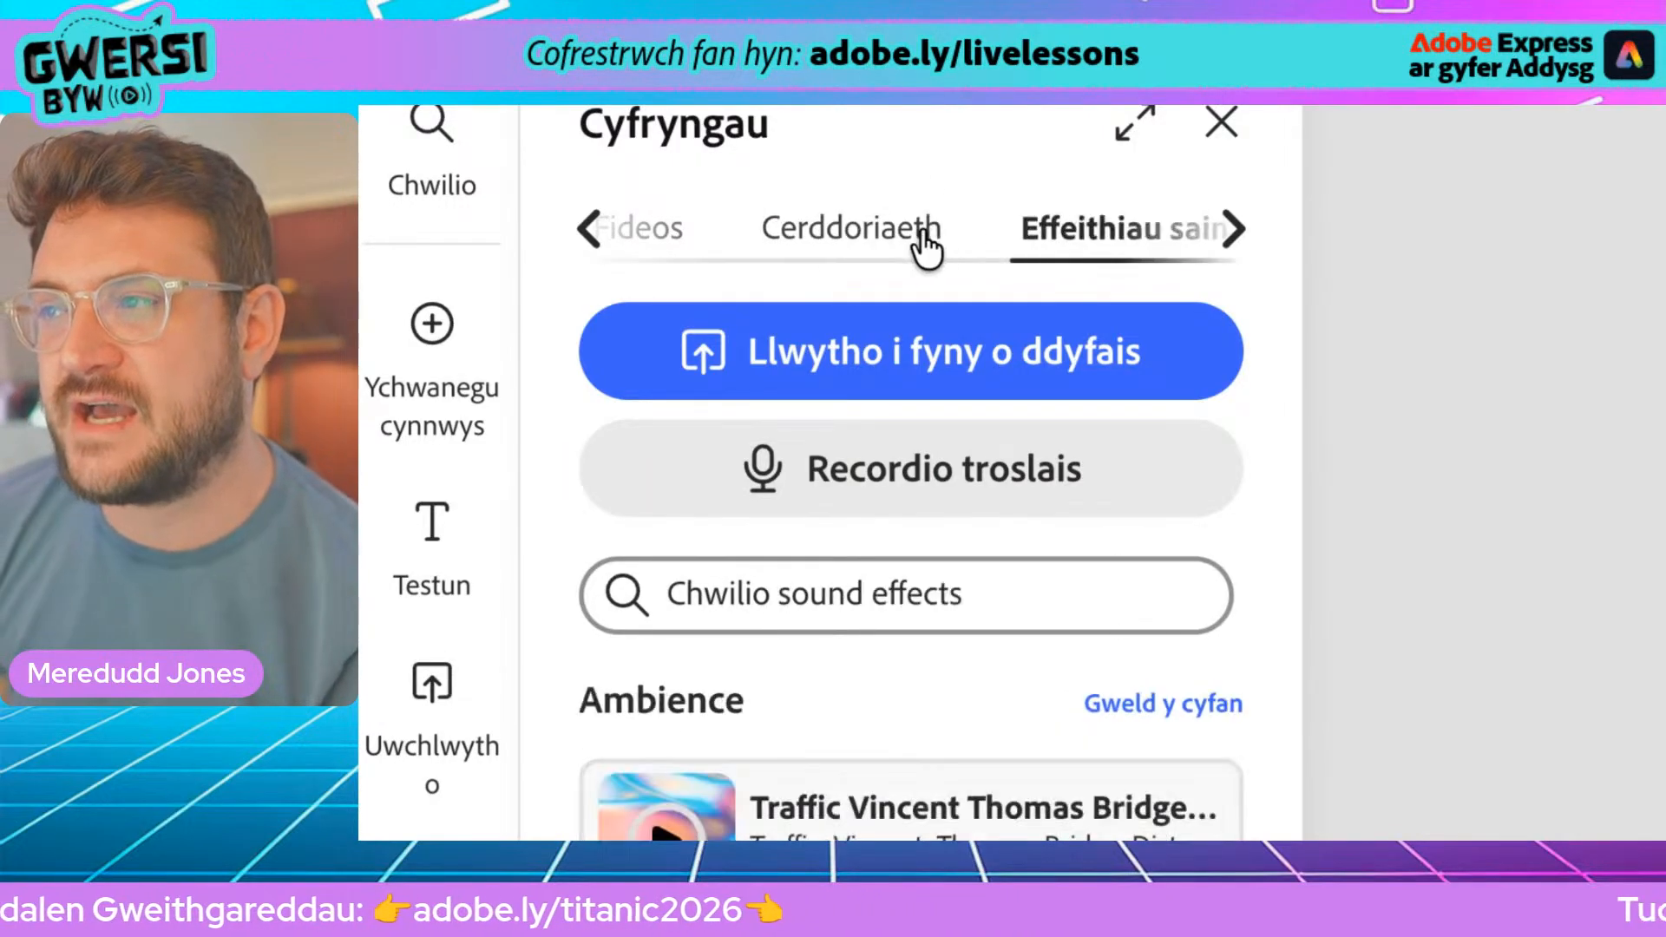
left_click(926, 245)
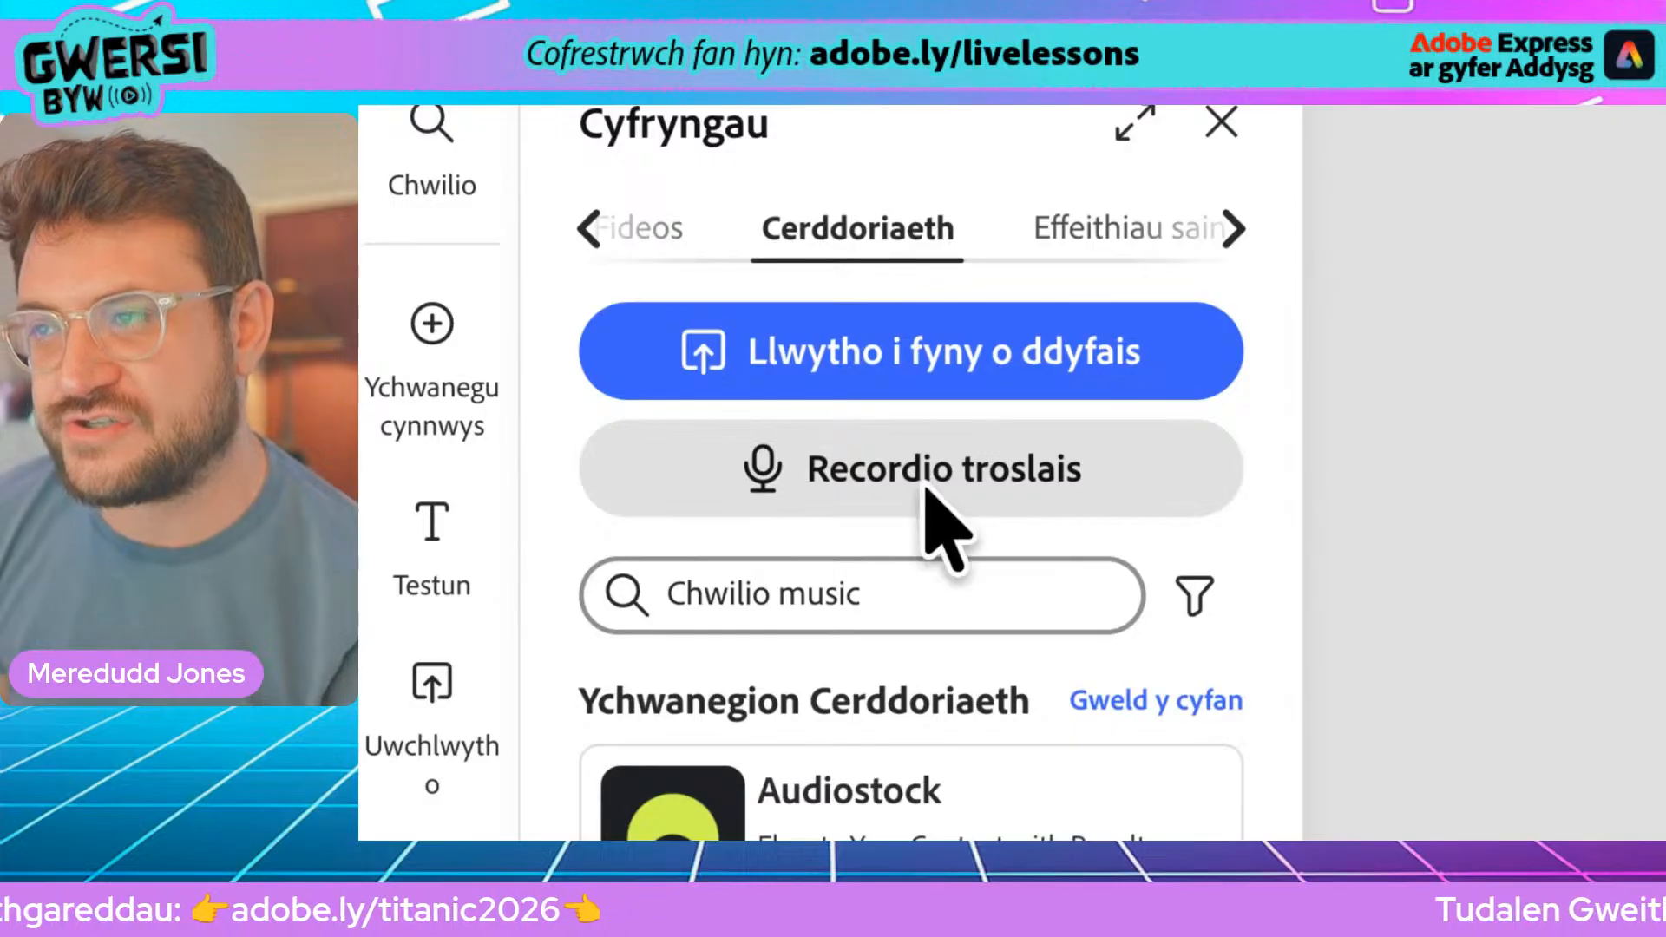
left_click(1076, 248)
left_click(914, 252)
left_click(1186, 256)
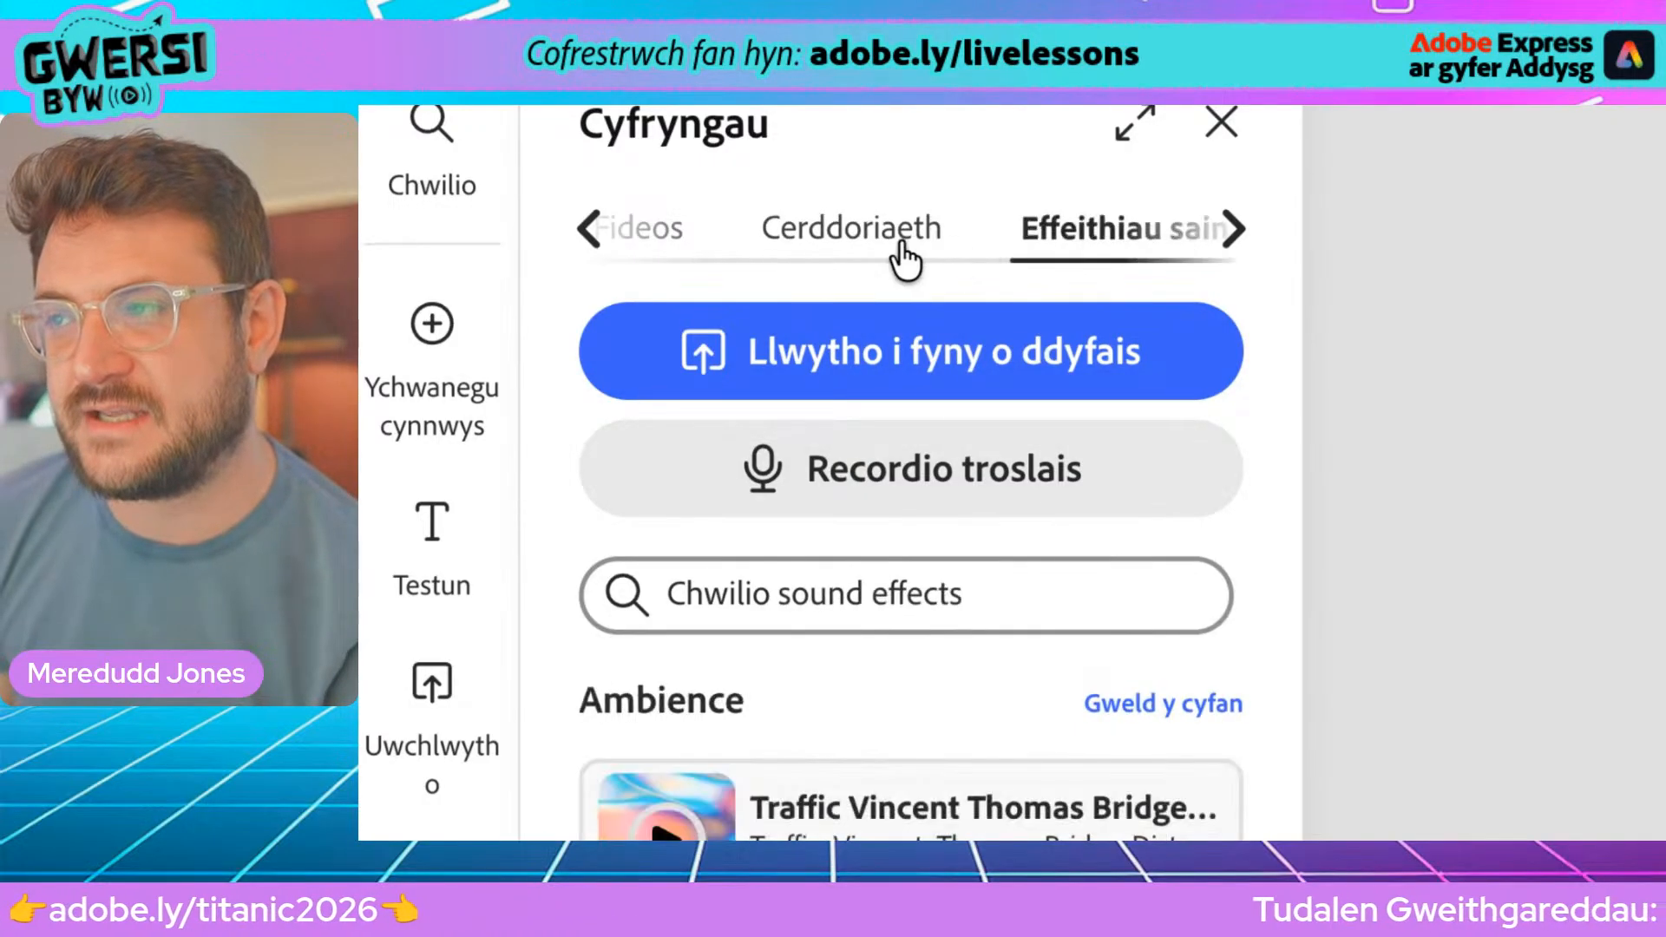
left_click(904, 253)
Step: Record a voiceover (troslais) of about 6 seconds from the start of the title clip and return the playhead to 0:00
left_click(933, 460)
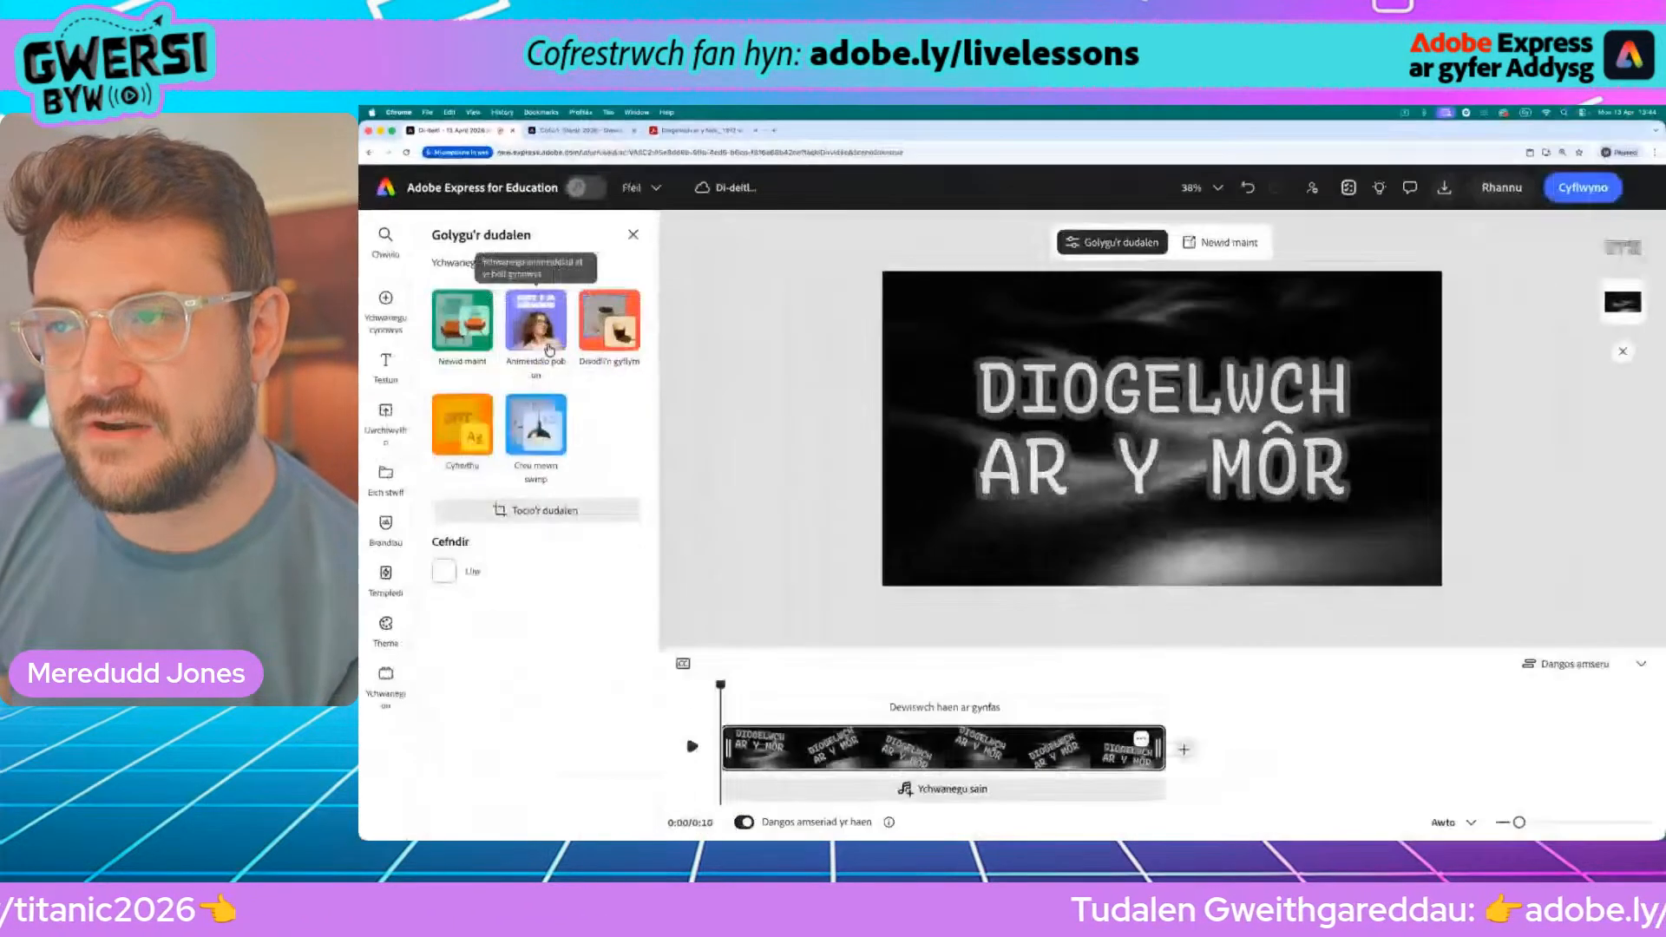
left_click(394, 299)
left_click(507, 318)
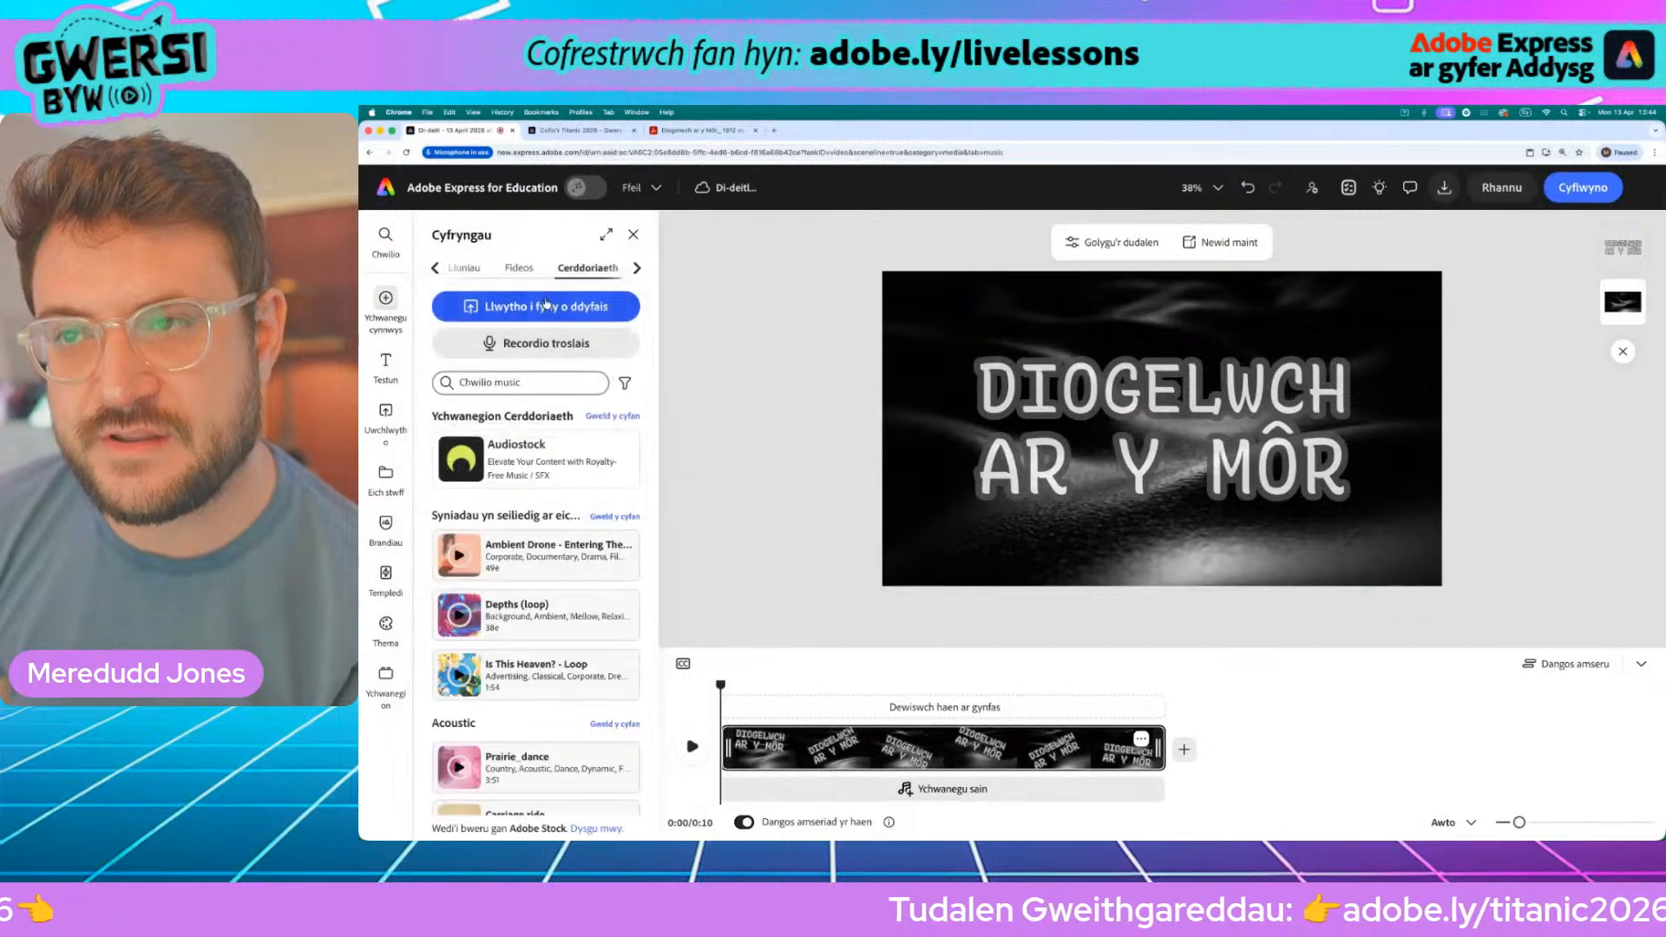
left_click(550, 340)
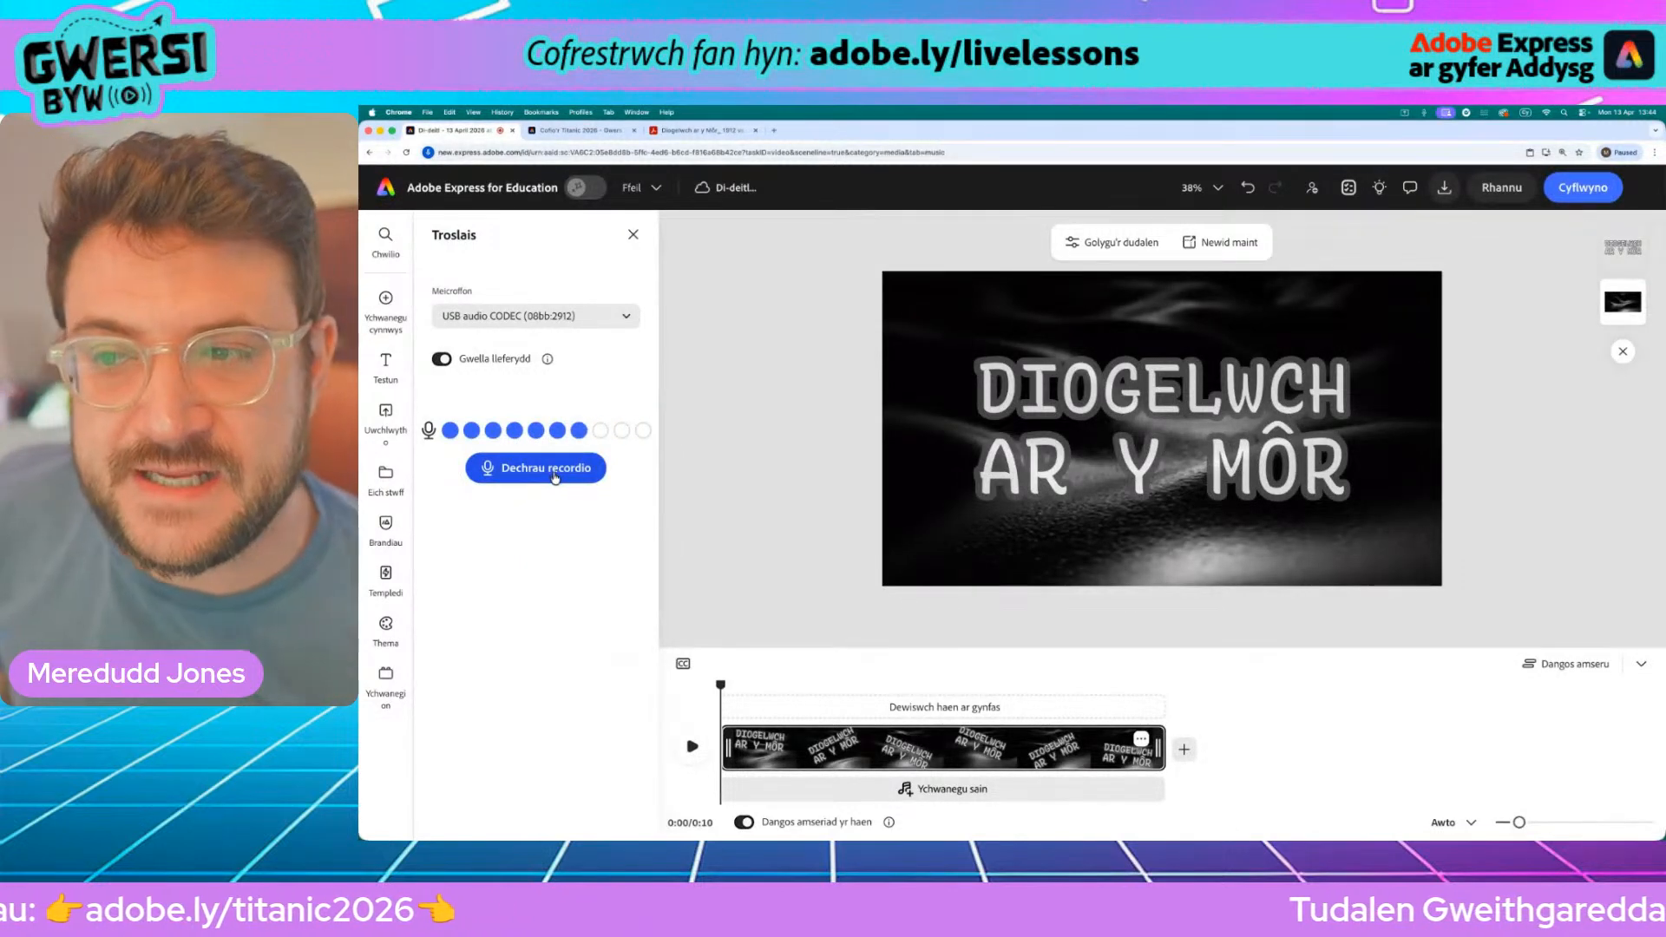
left_click(555, 477)
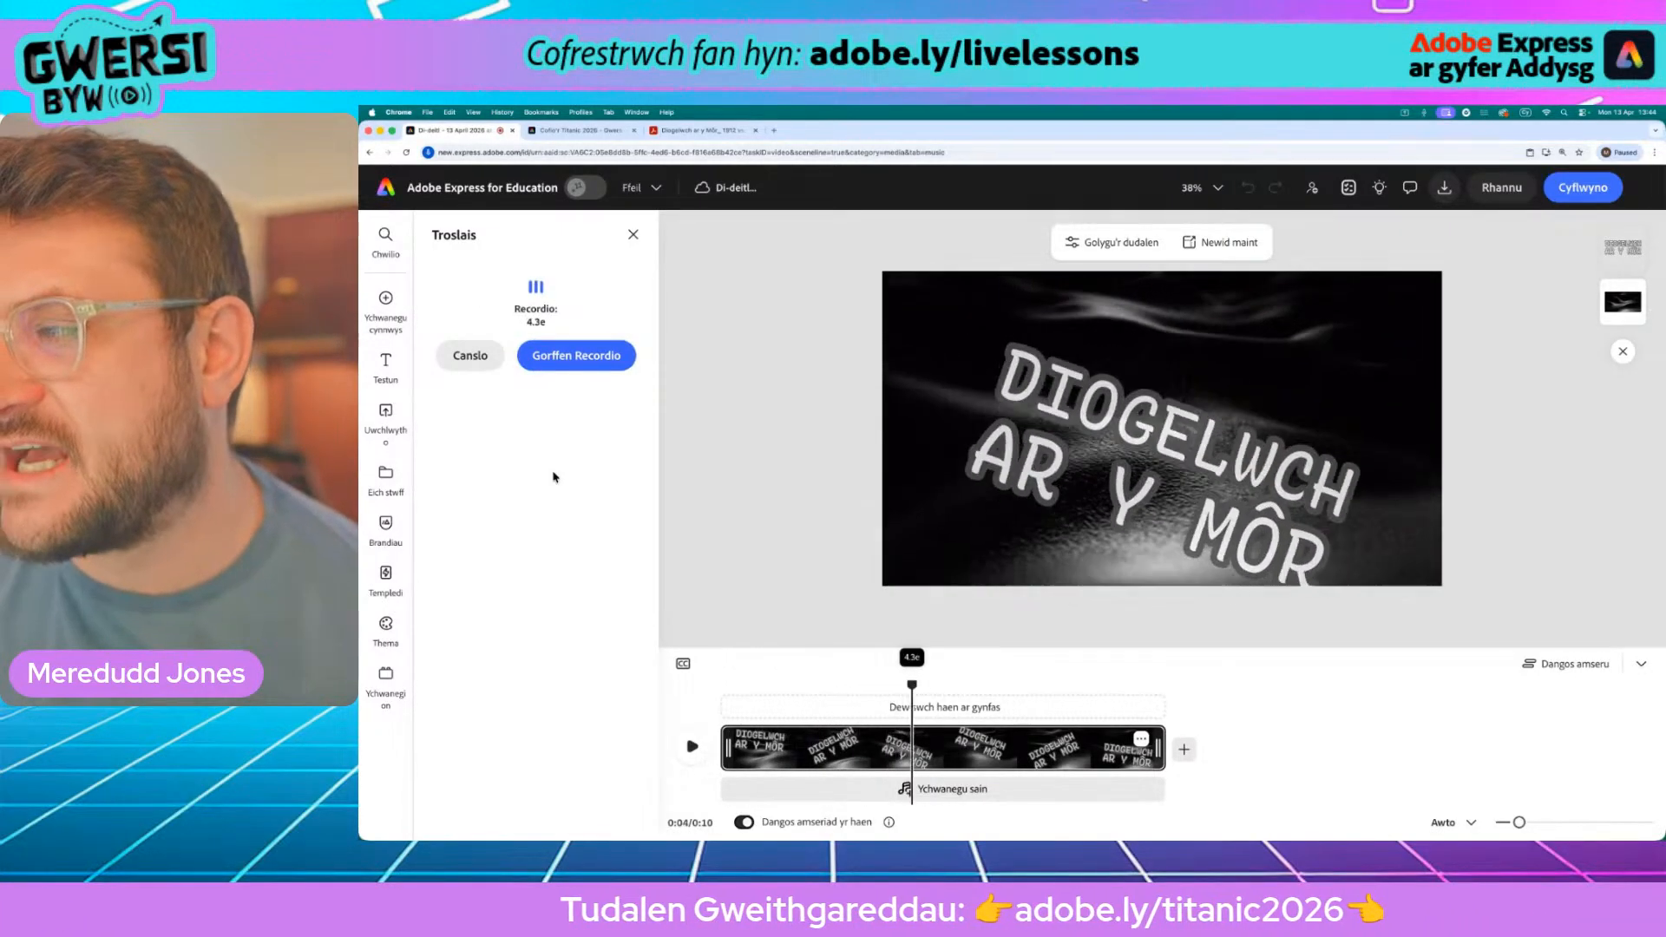
left_click(583, 363)
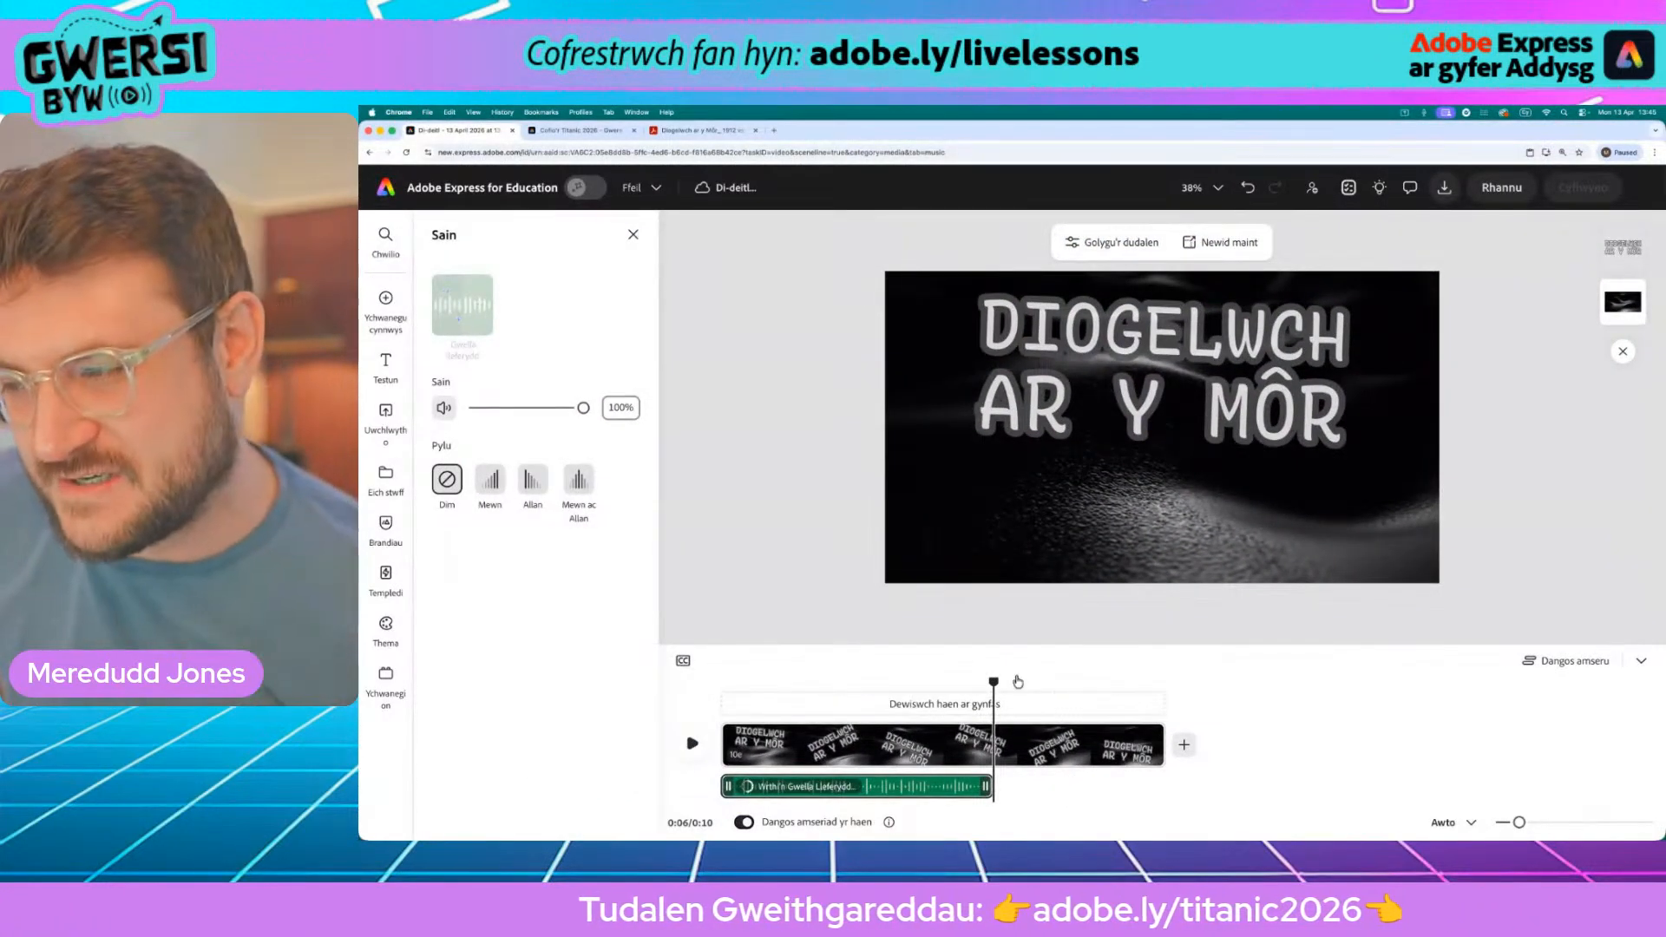
left_click_drag(994, 681, 721, 682)
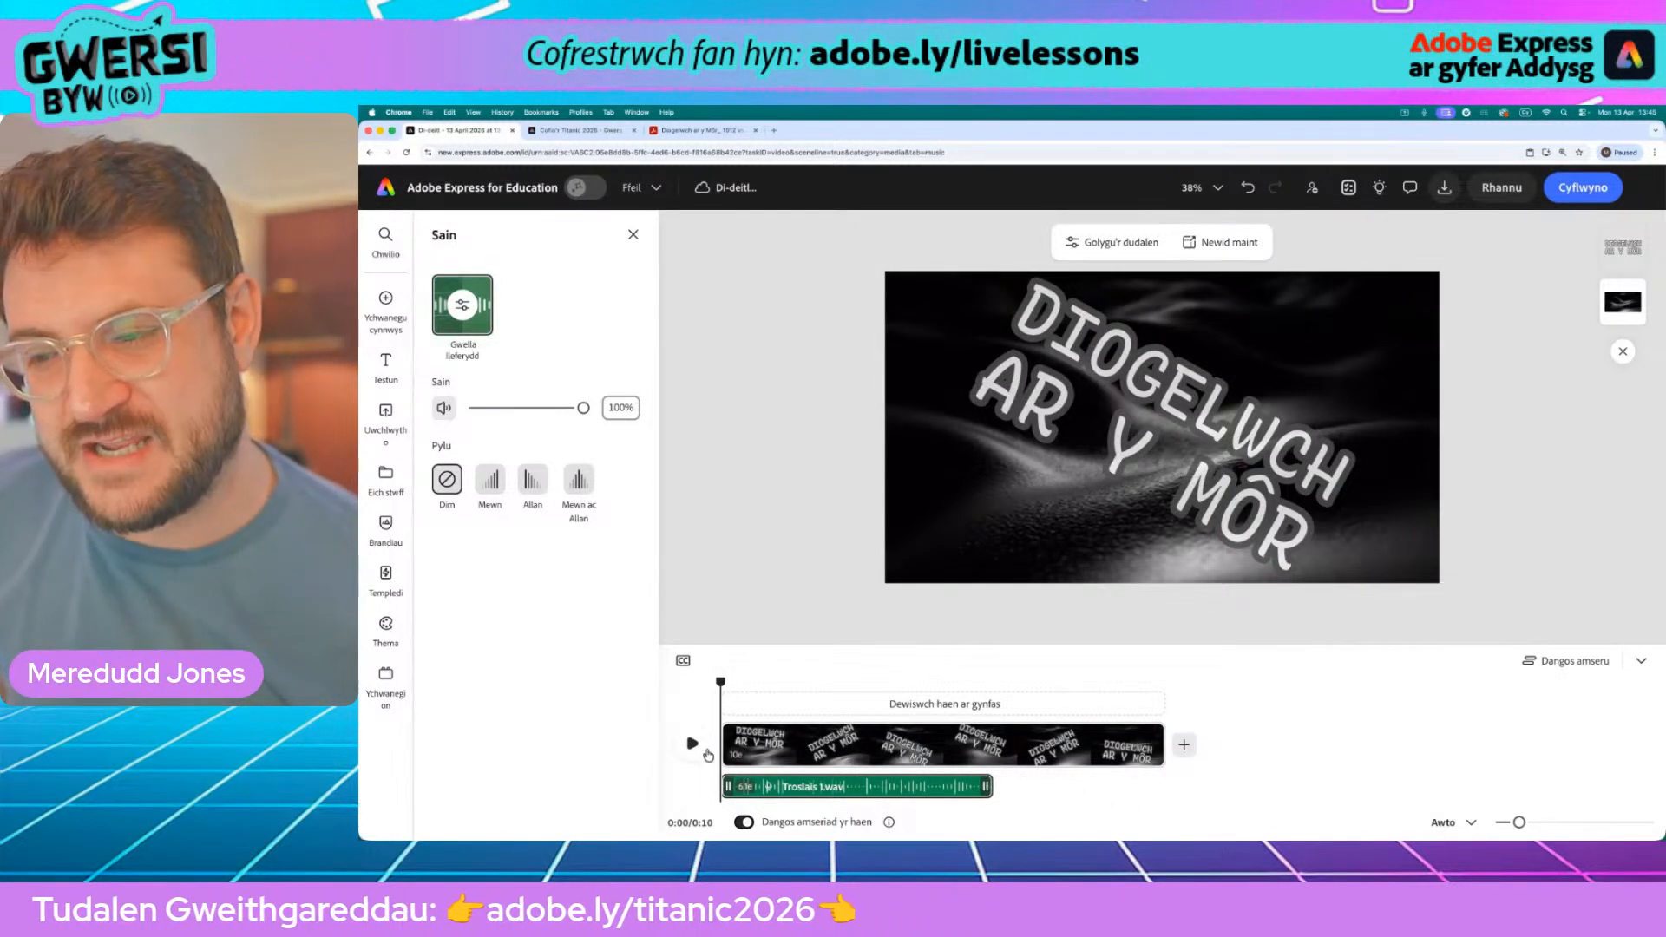
Step: Play through the title clip and trim its end to about 6.3 seconds so it matches the voiceover
left_click(689, 753)
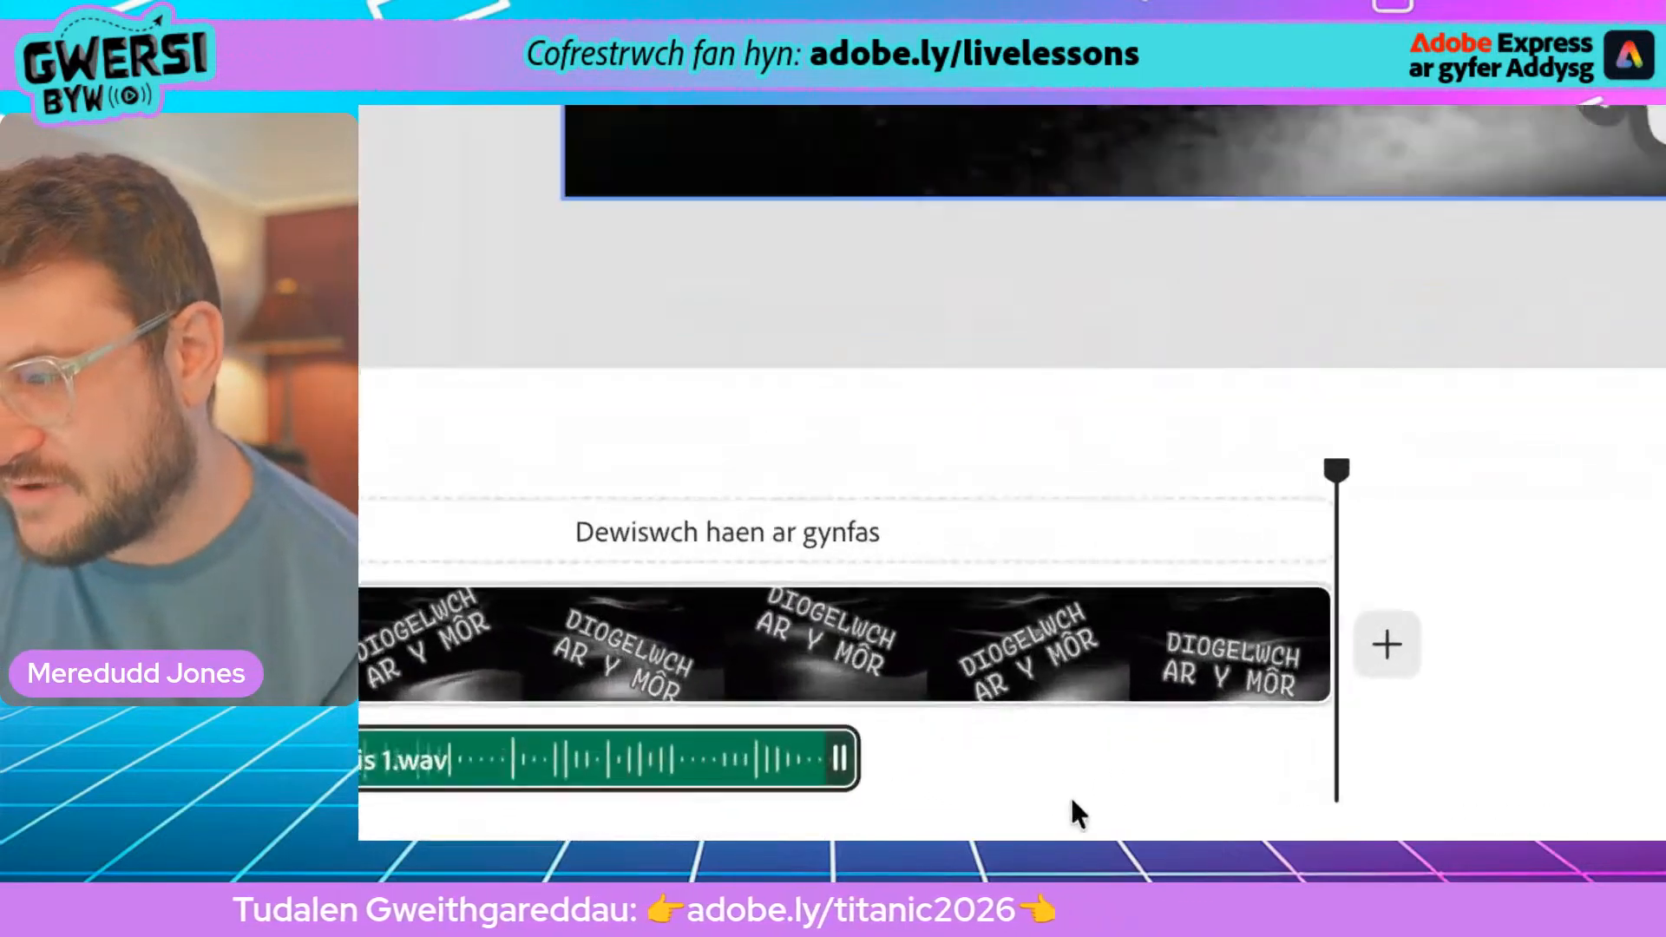
mouse_move(1217, 720)
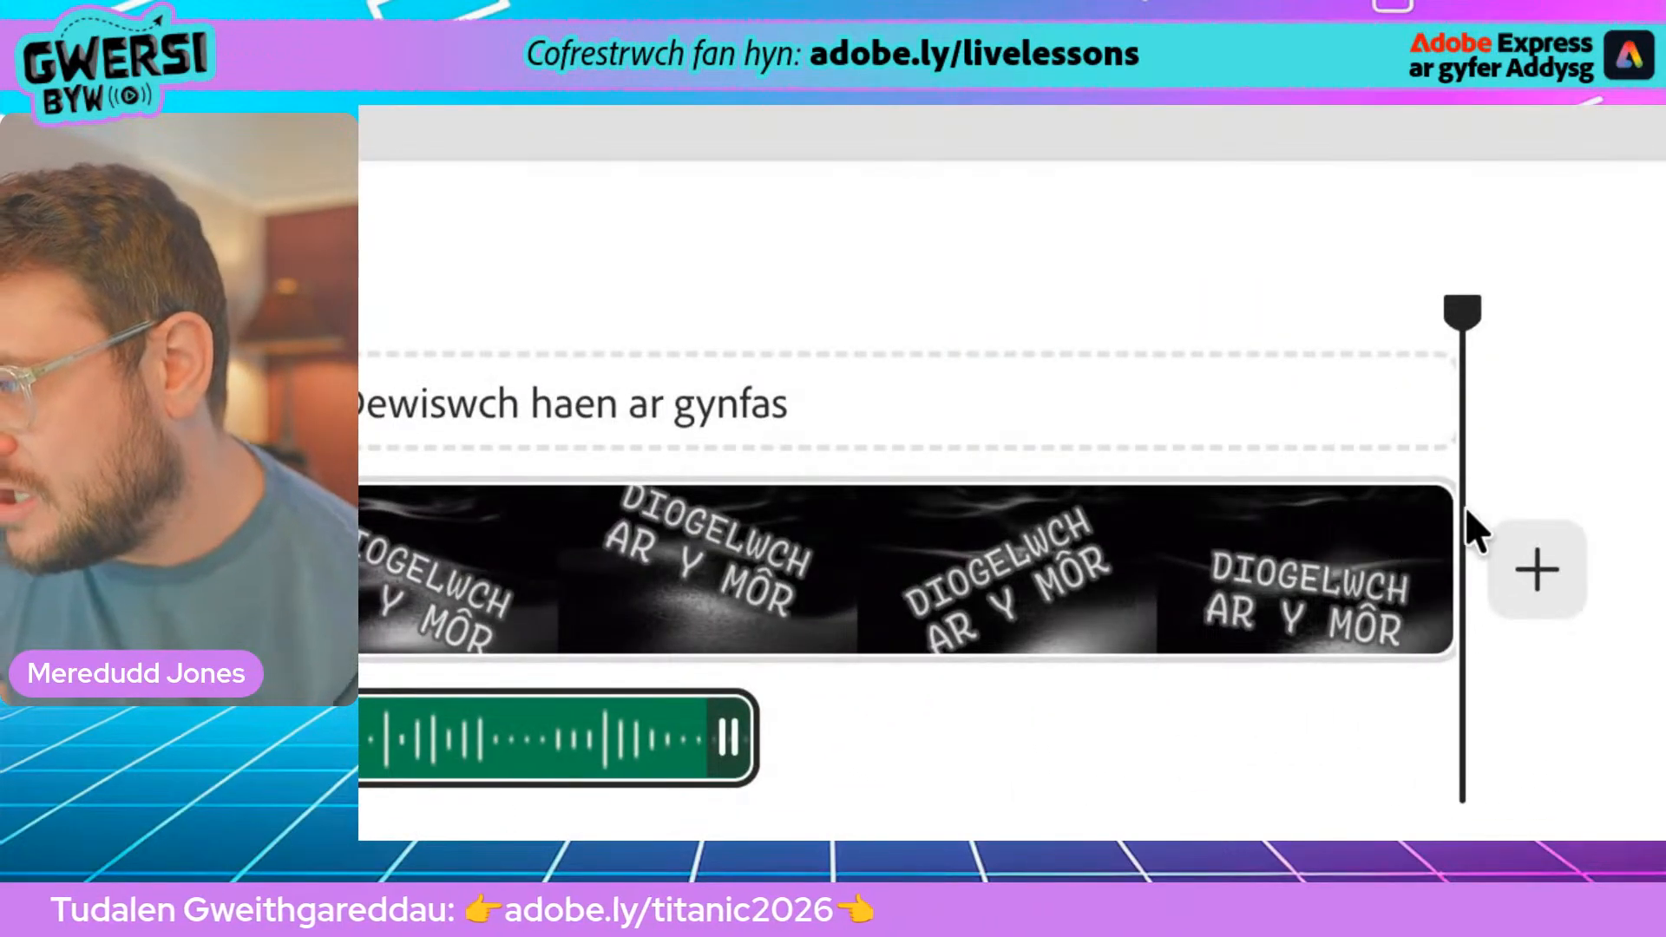
left_click_drag(1432, 565, 775, 620)
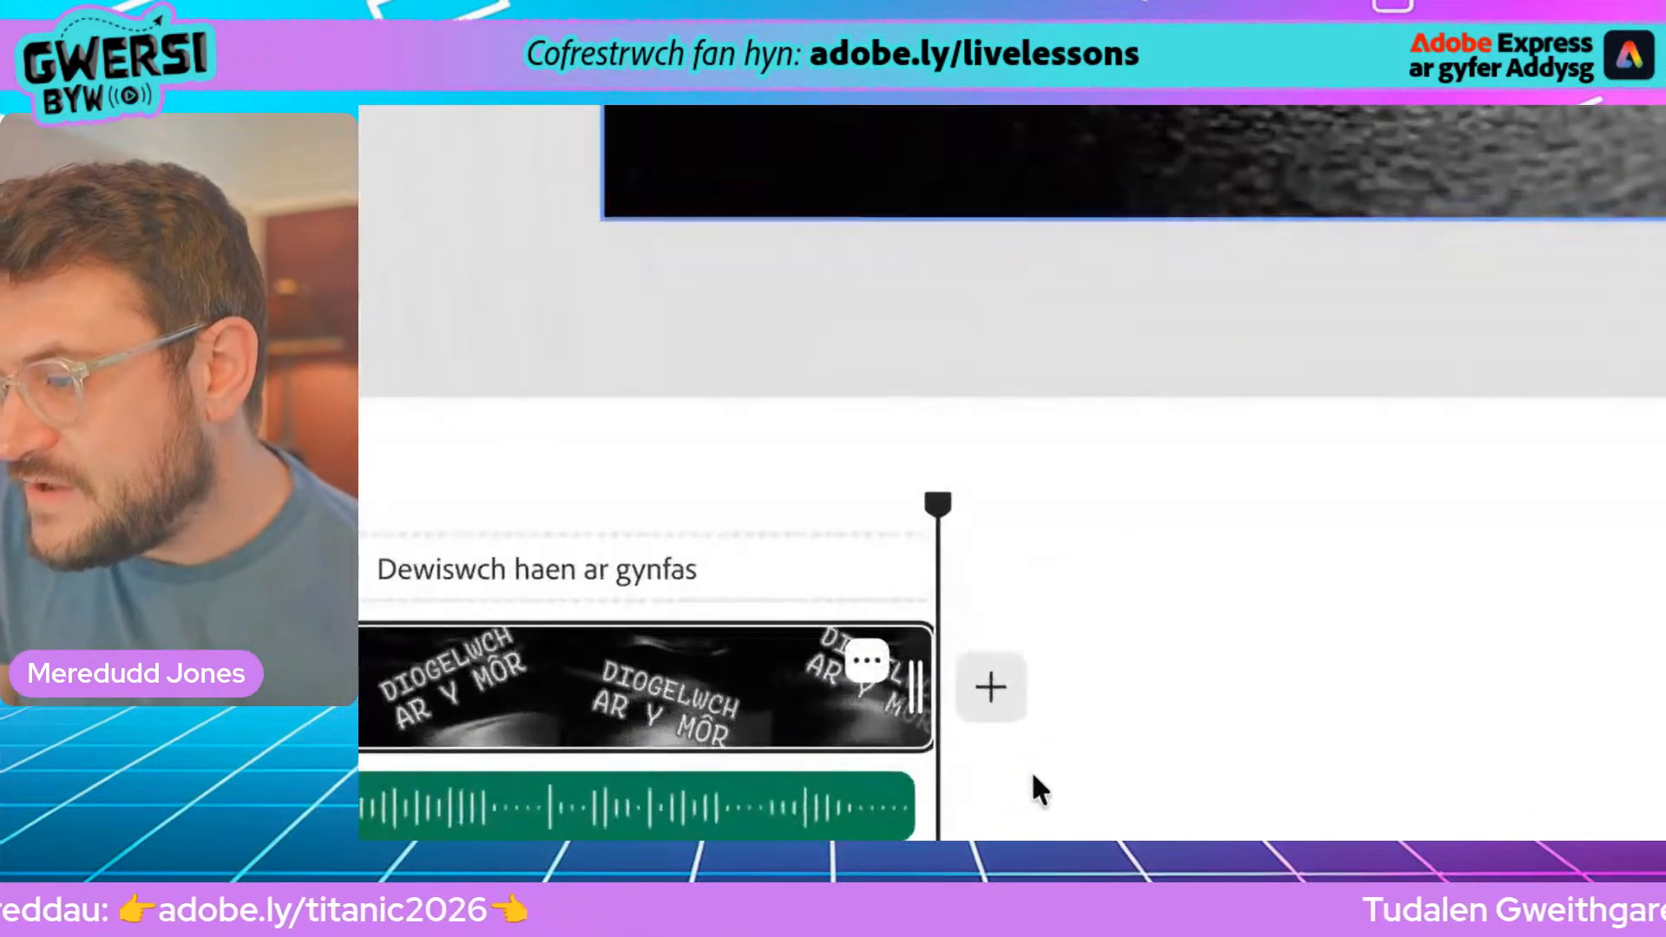
Step: Add a blank scene (golygfa wag) after the title clip and read the "Diogelwch ar y Môr: 1912 vs. Nawr" script document
left_click(993, 707)
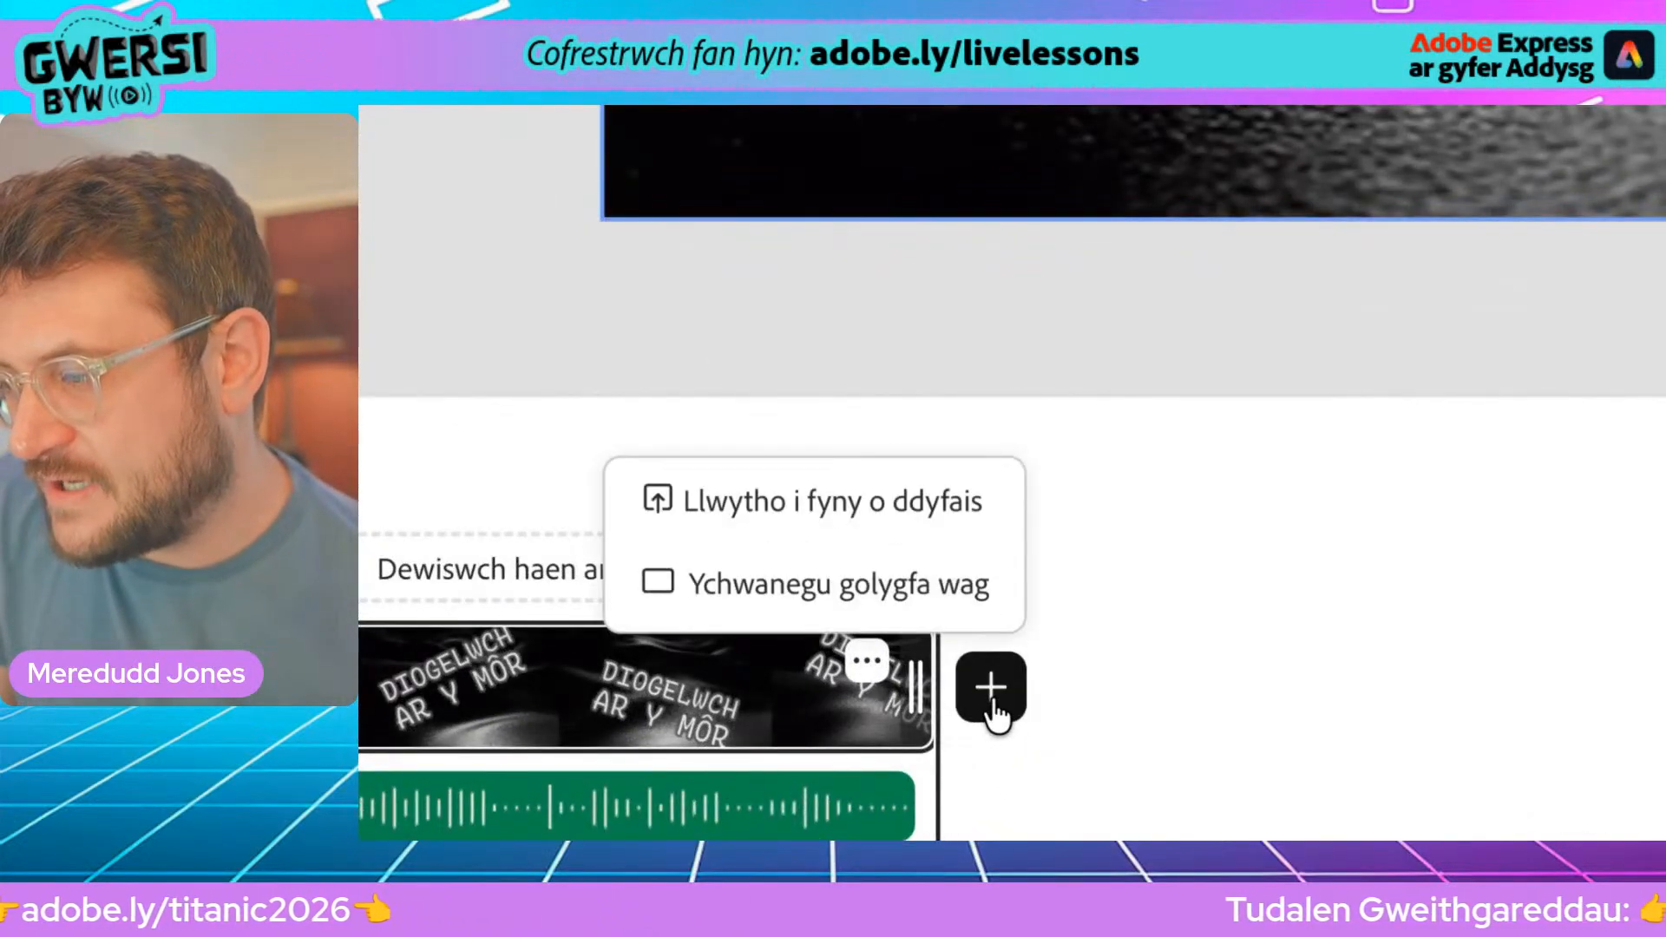
left_click(816, 590)
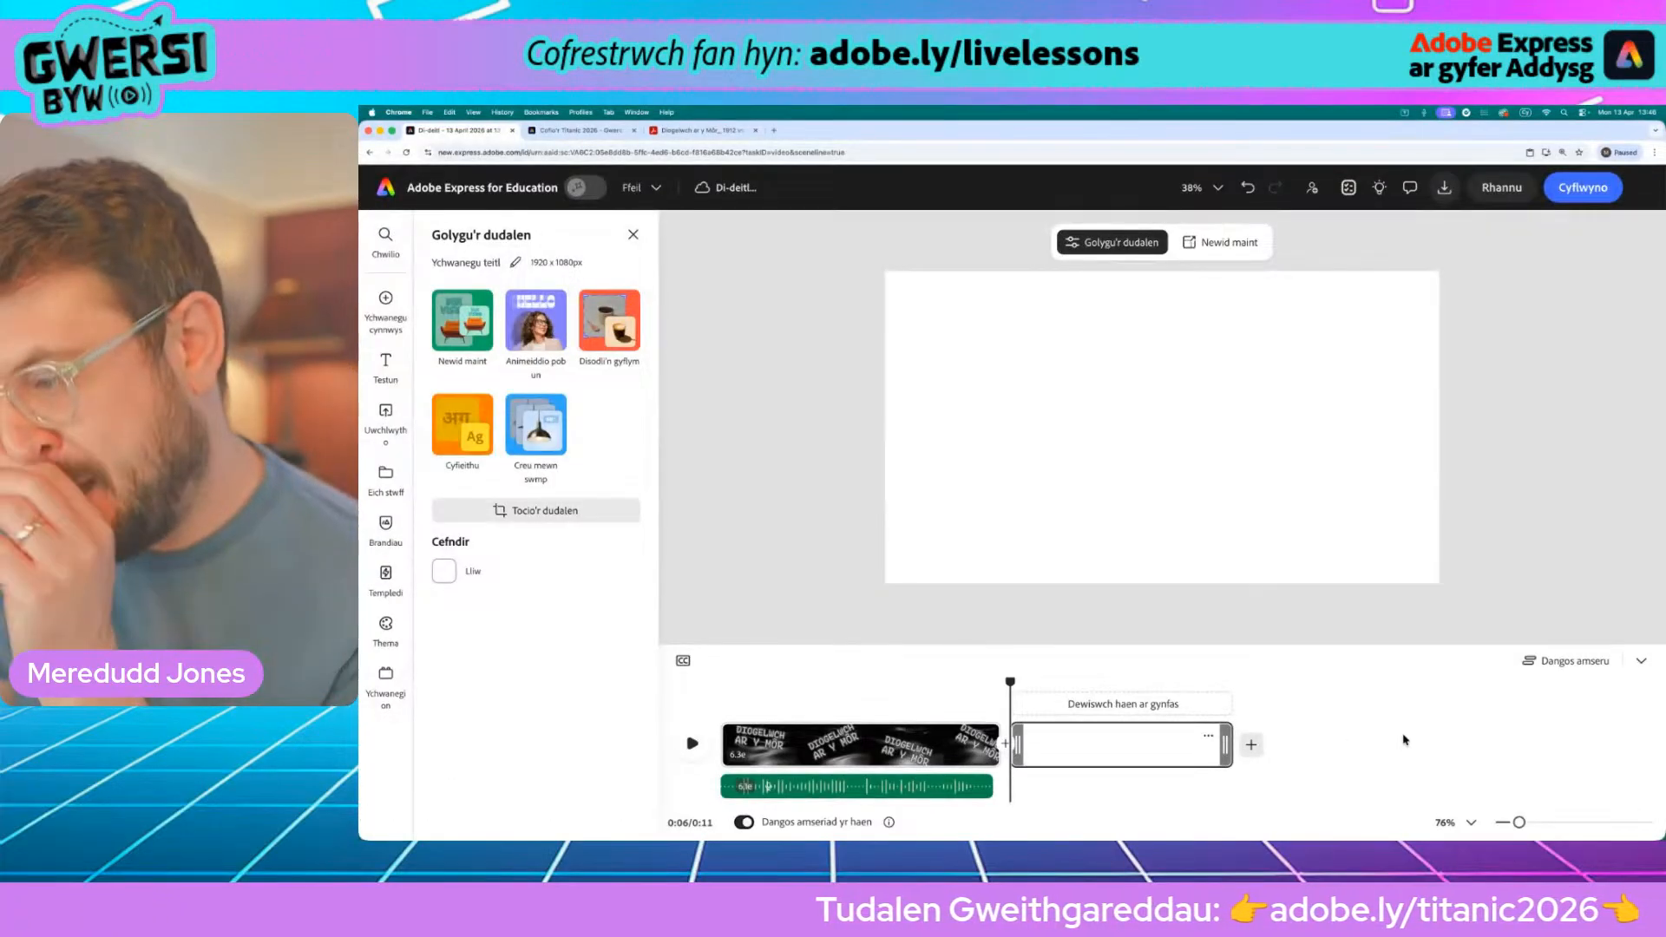
left_click(706, 132)
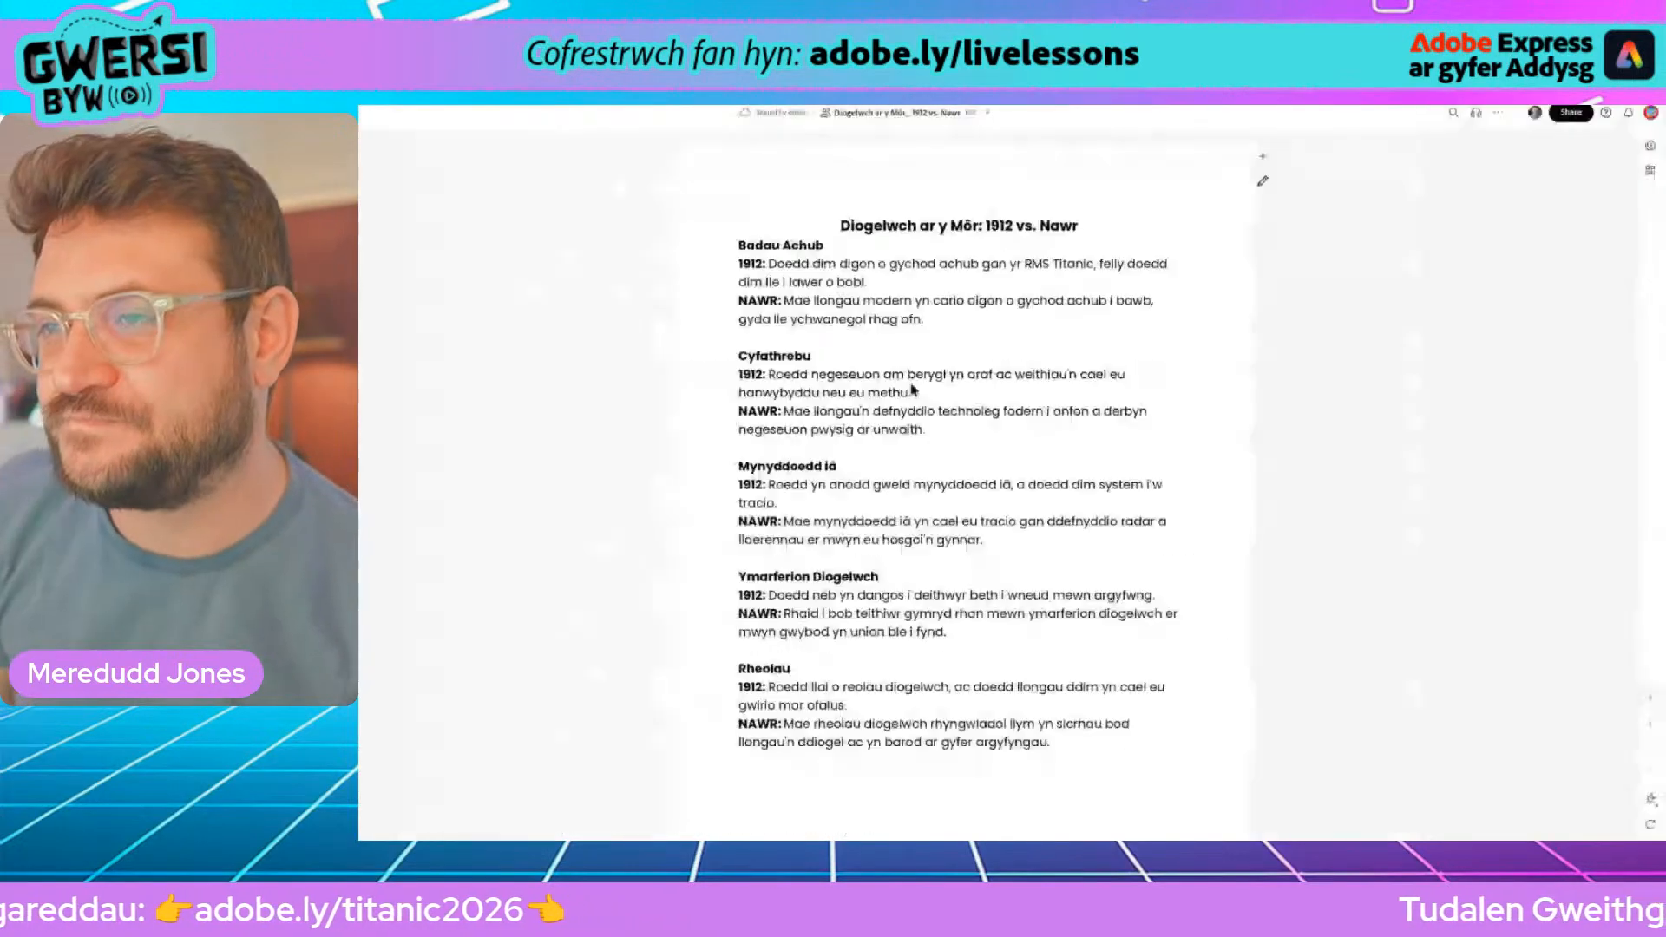
left_click(456, 131)
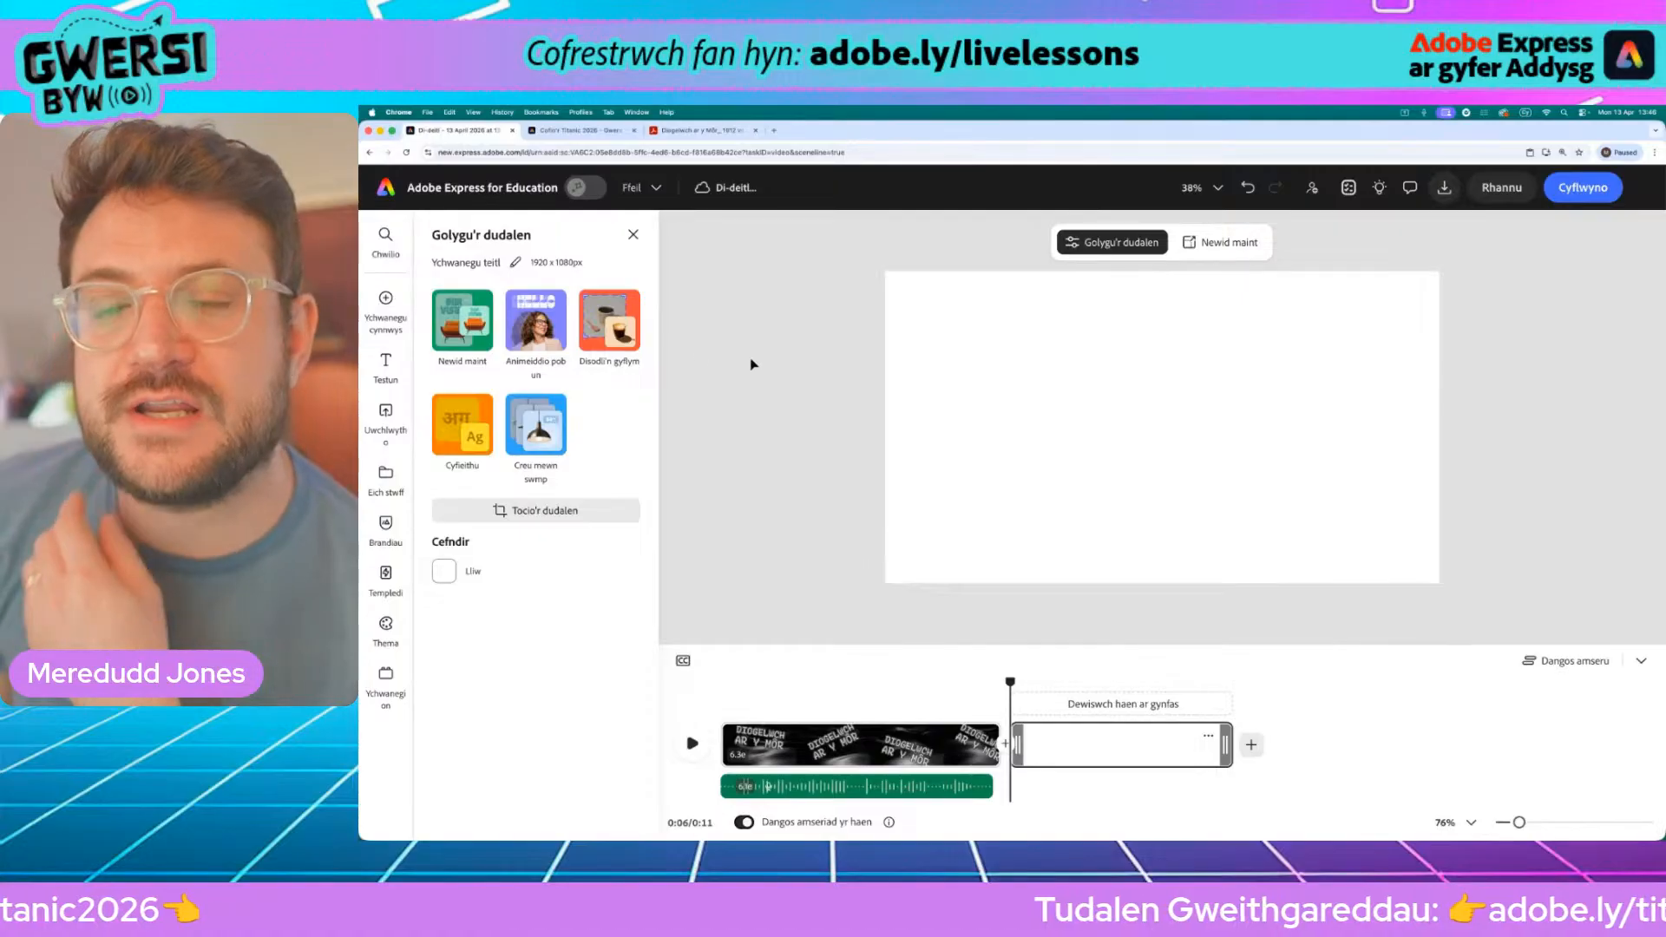
Step: Search the media library's videos (Fideos) for "radio"
left_click(386, 300)
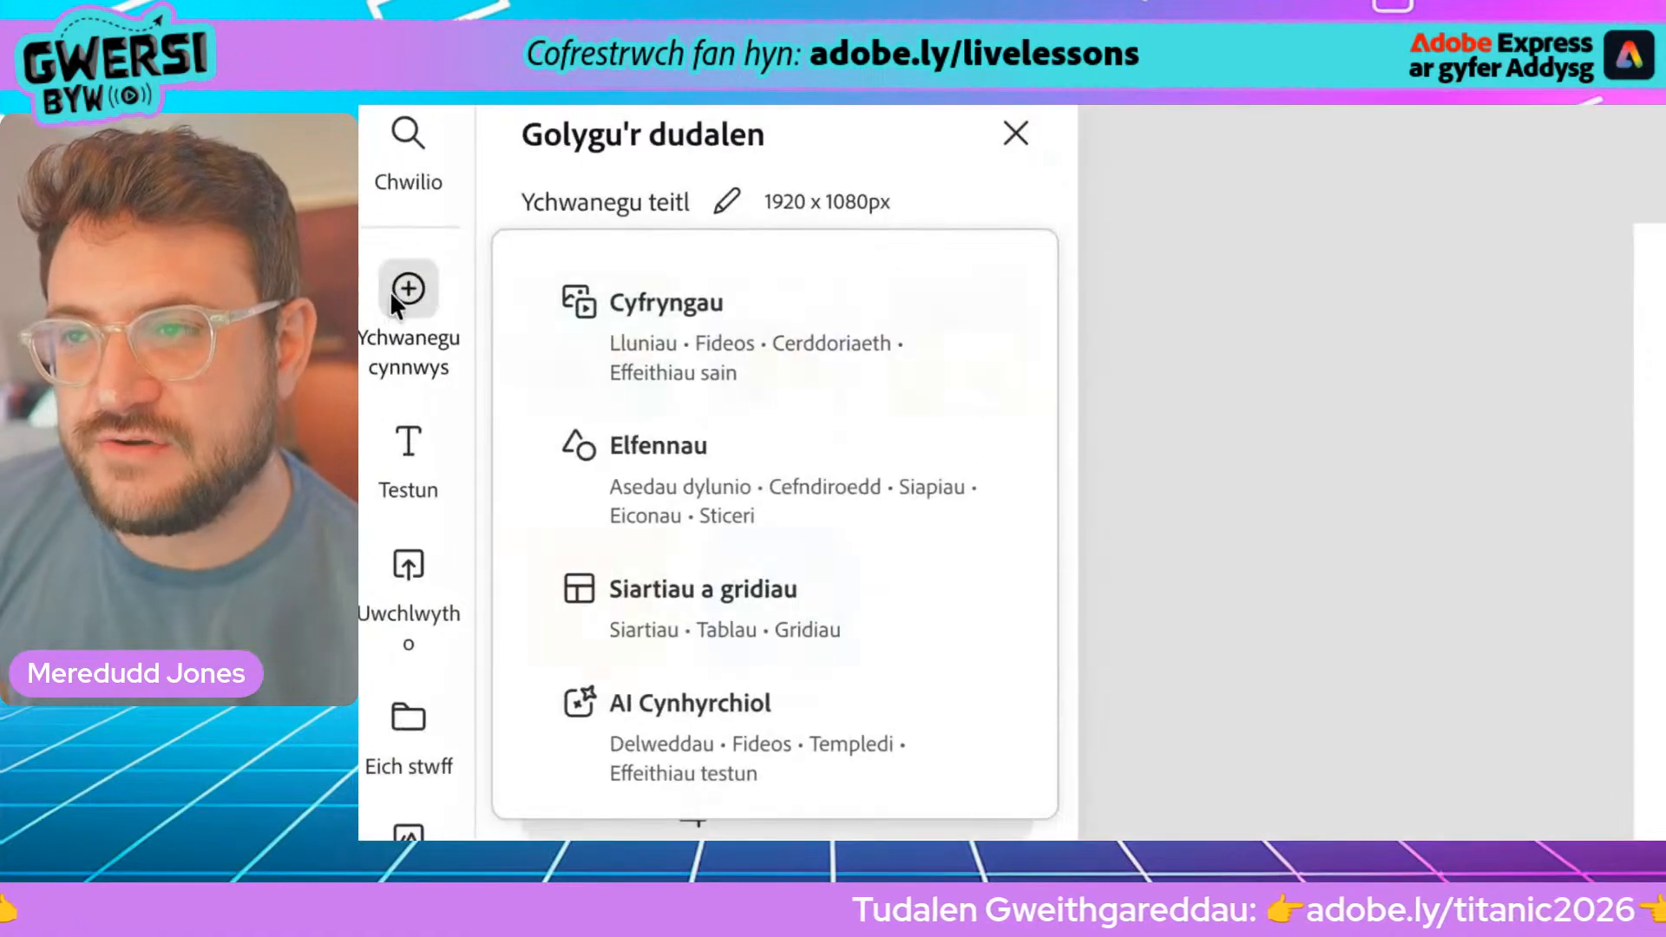
left_click(798, 343)
left_click(734, 243)
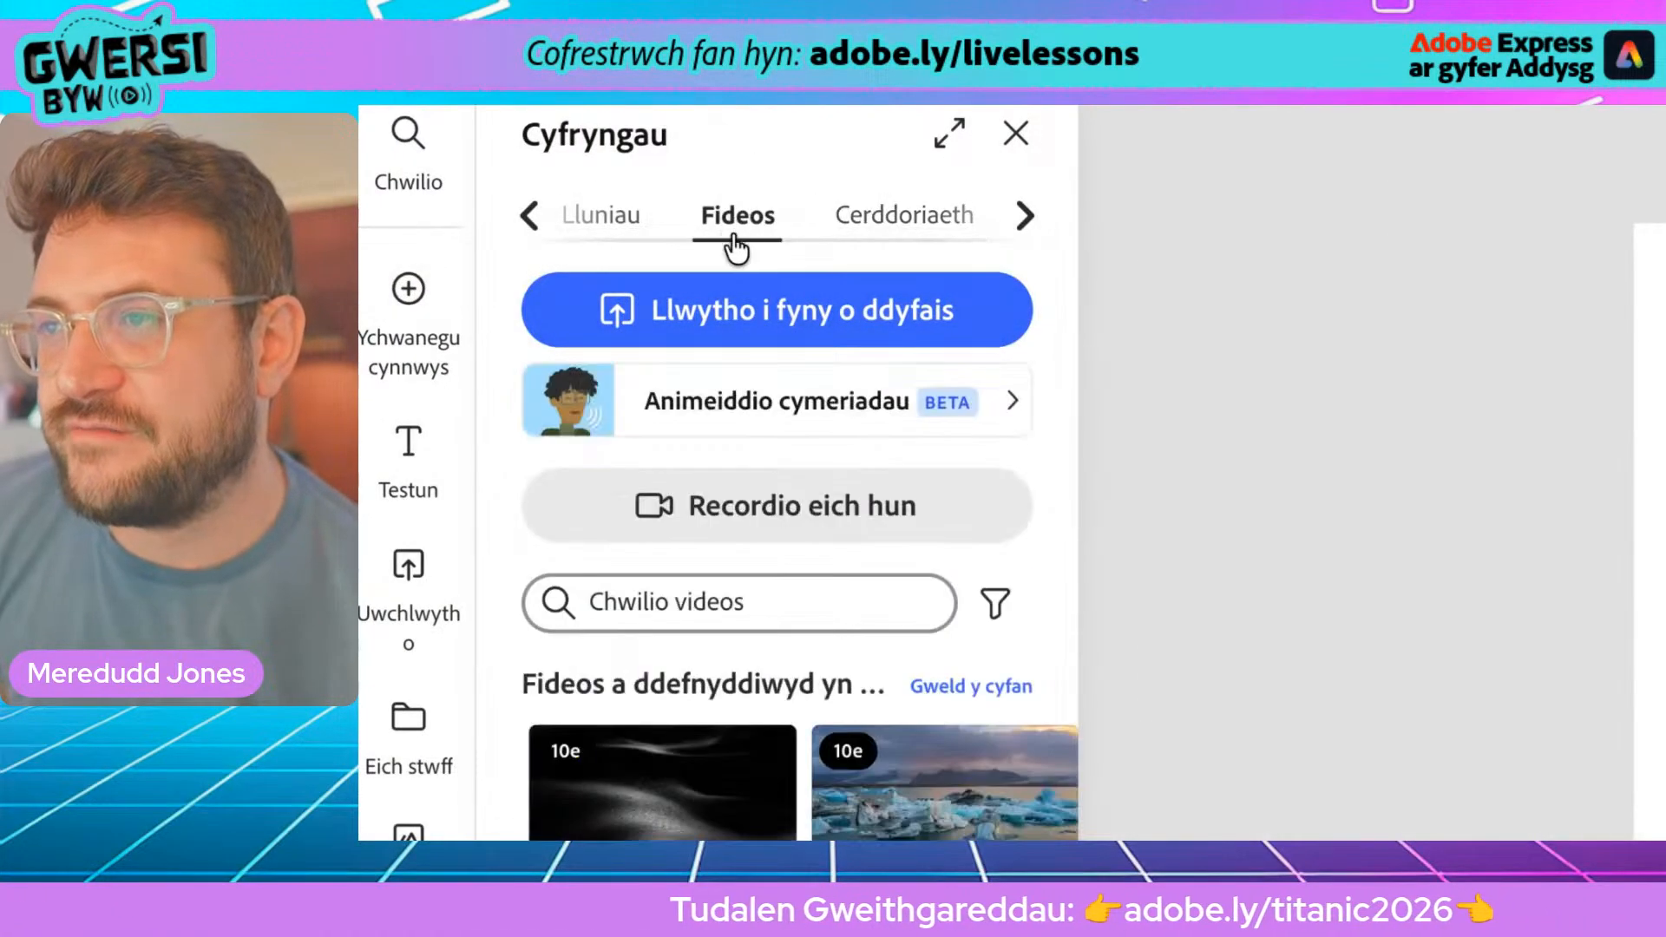
left_click(681, 606)
type("ra")
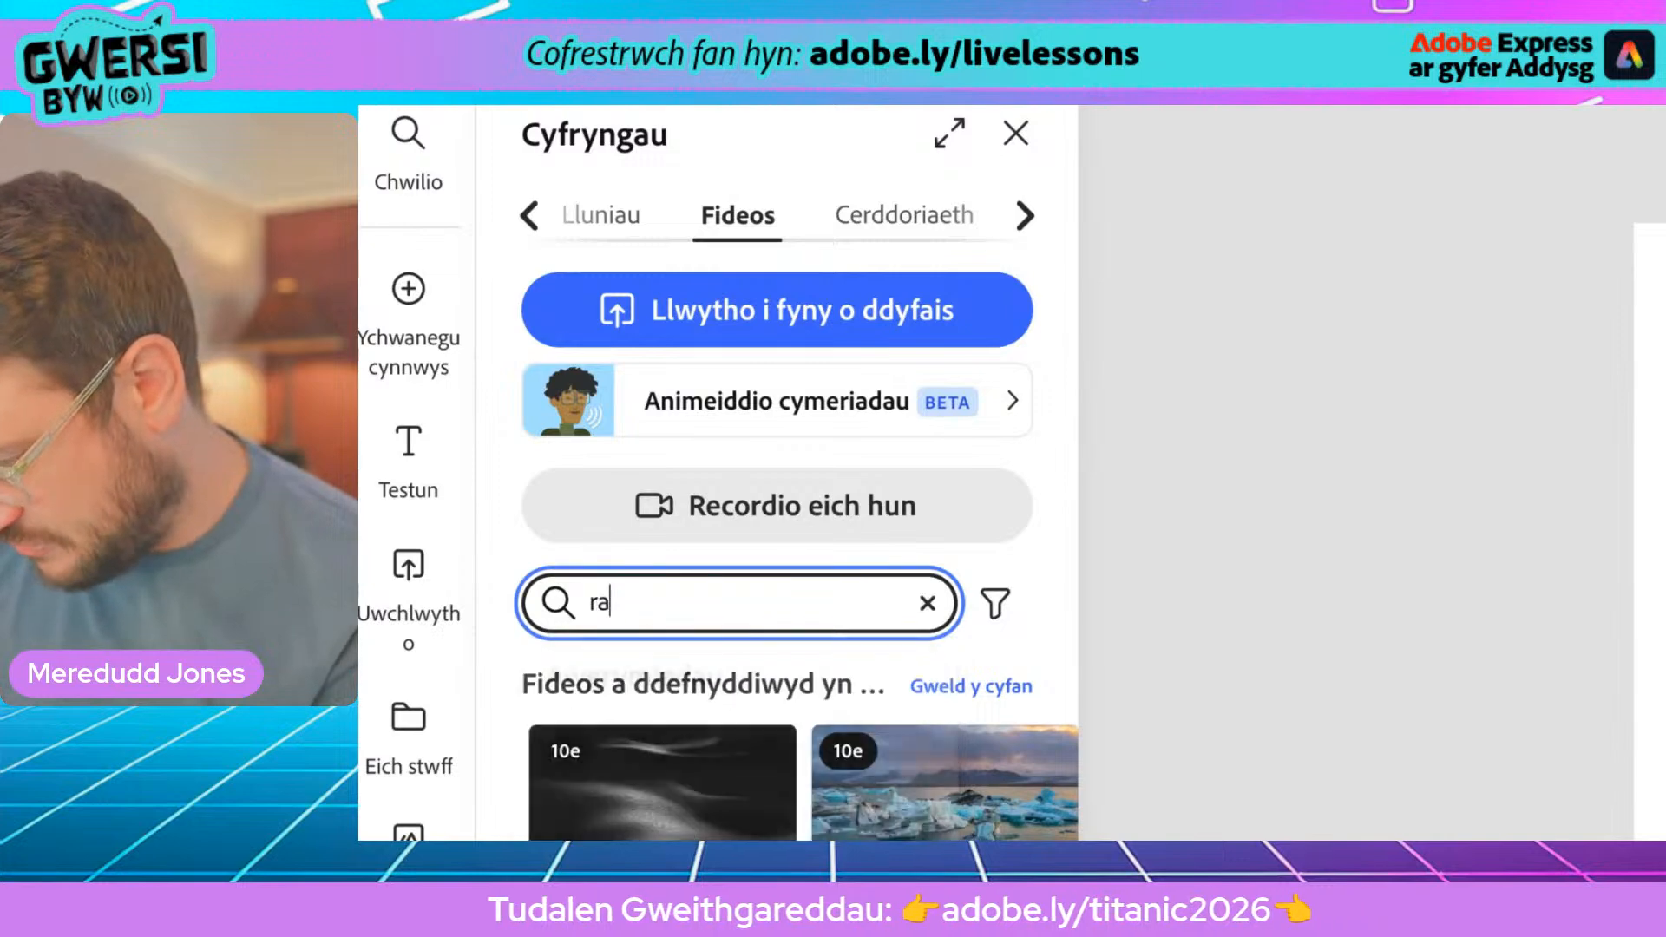
type("dio")
key("Return")
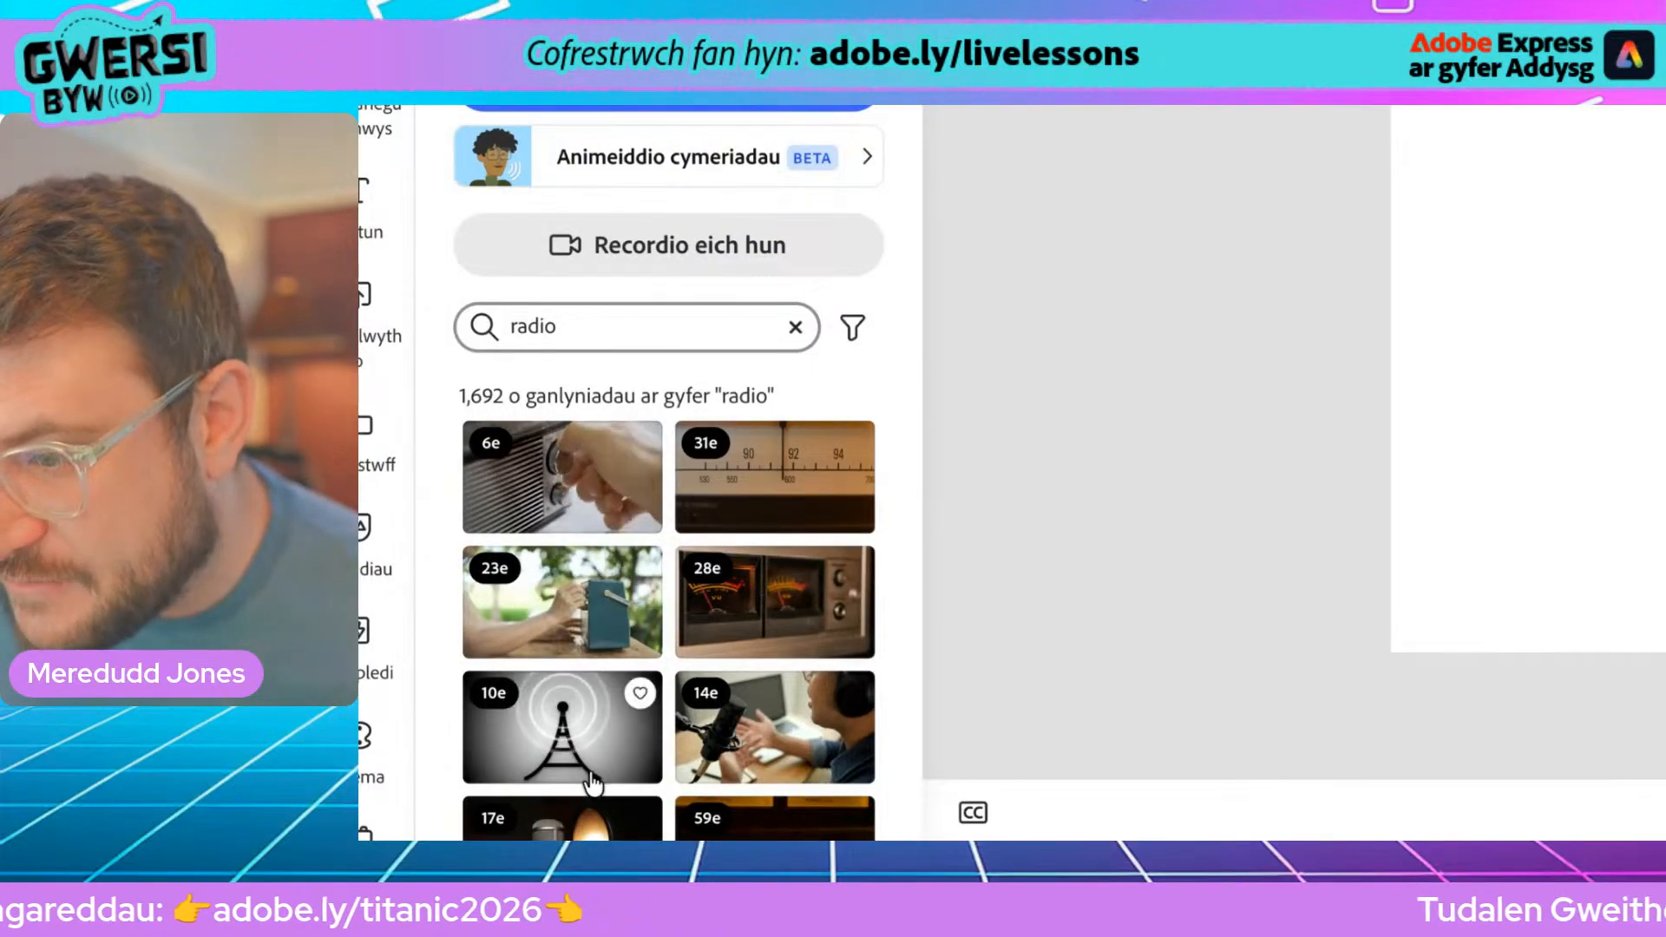
Step: Find the 11-second clip of a sailor holding a walkie-talkie and add it as a canvas layer in the blank scene
scroll(641, 767, "down", 3)
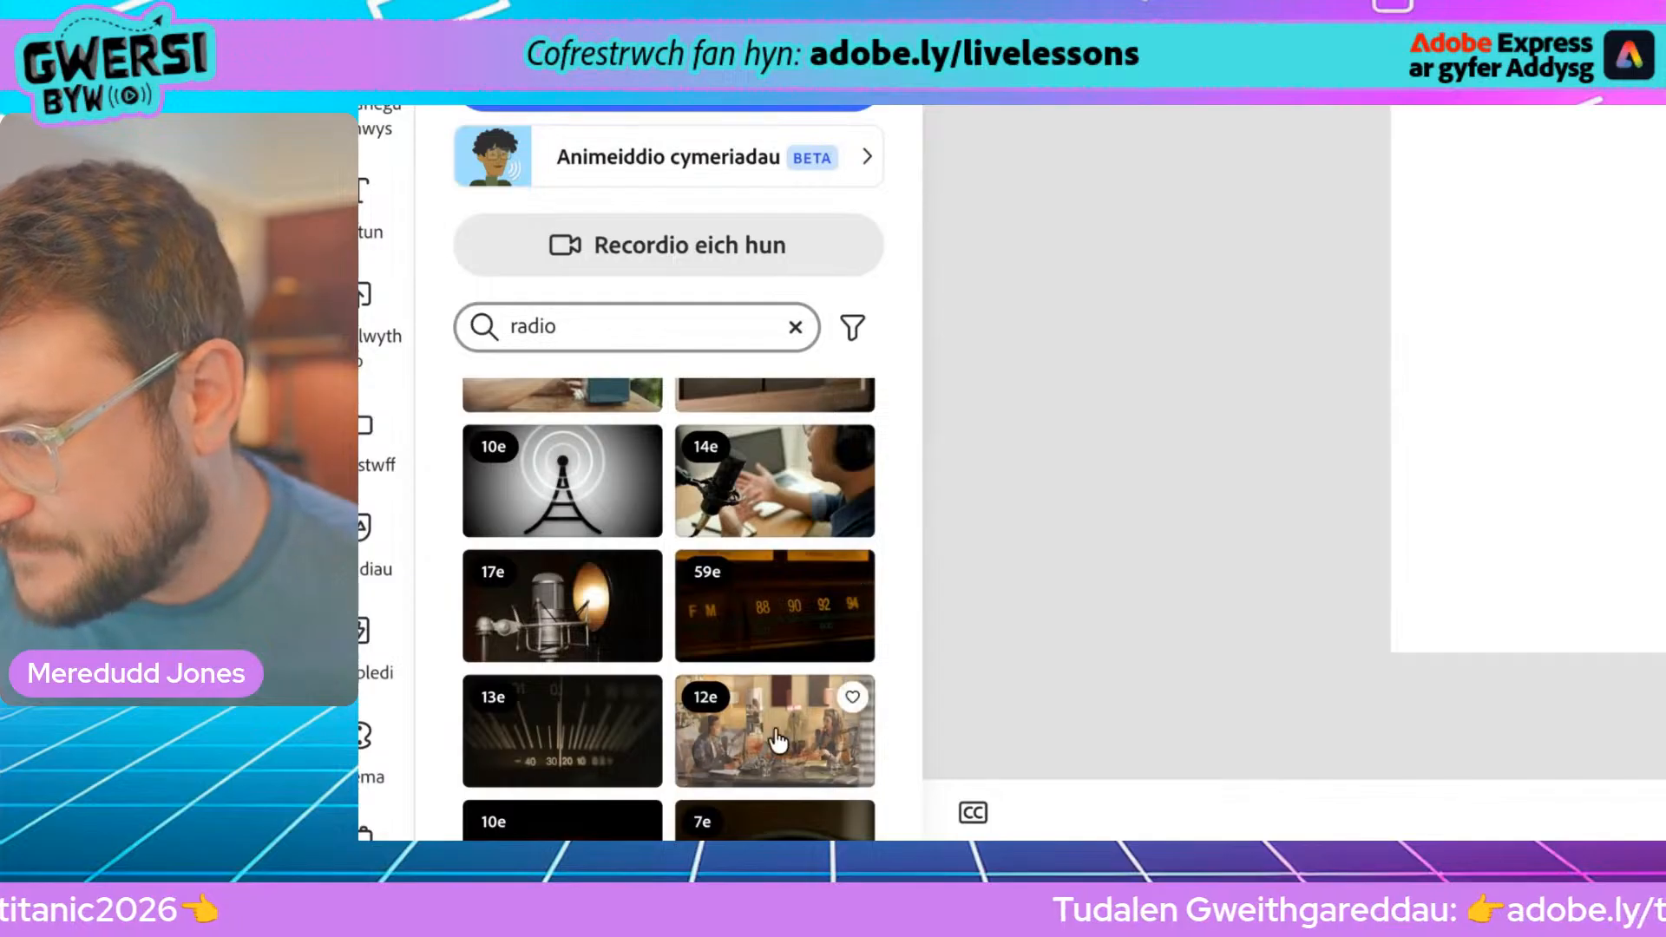
scroll(507, 742, "down", 3)
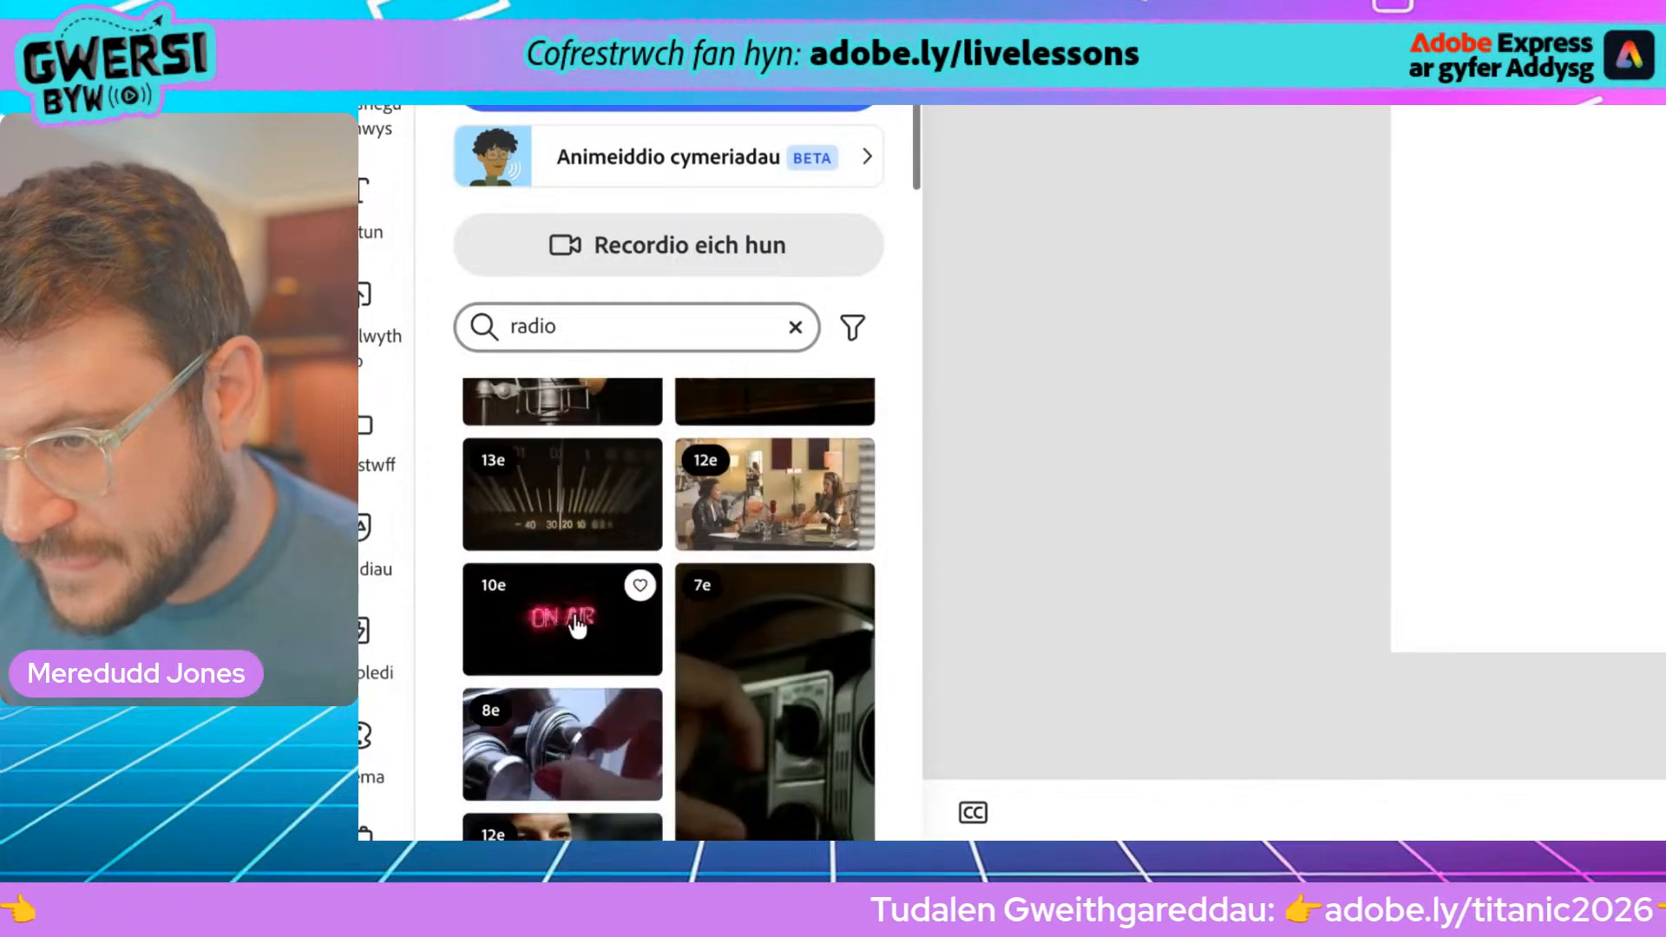
scroll(577, 629, "down", 2)
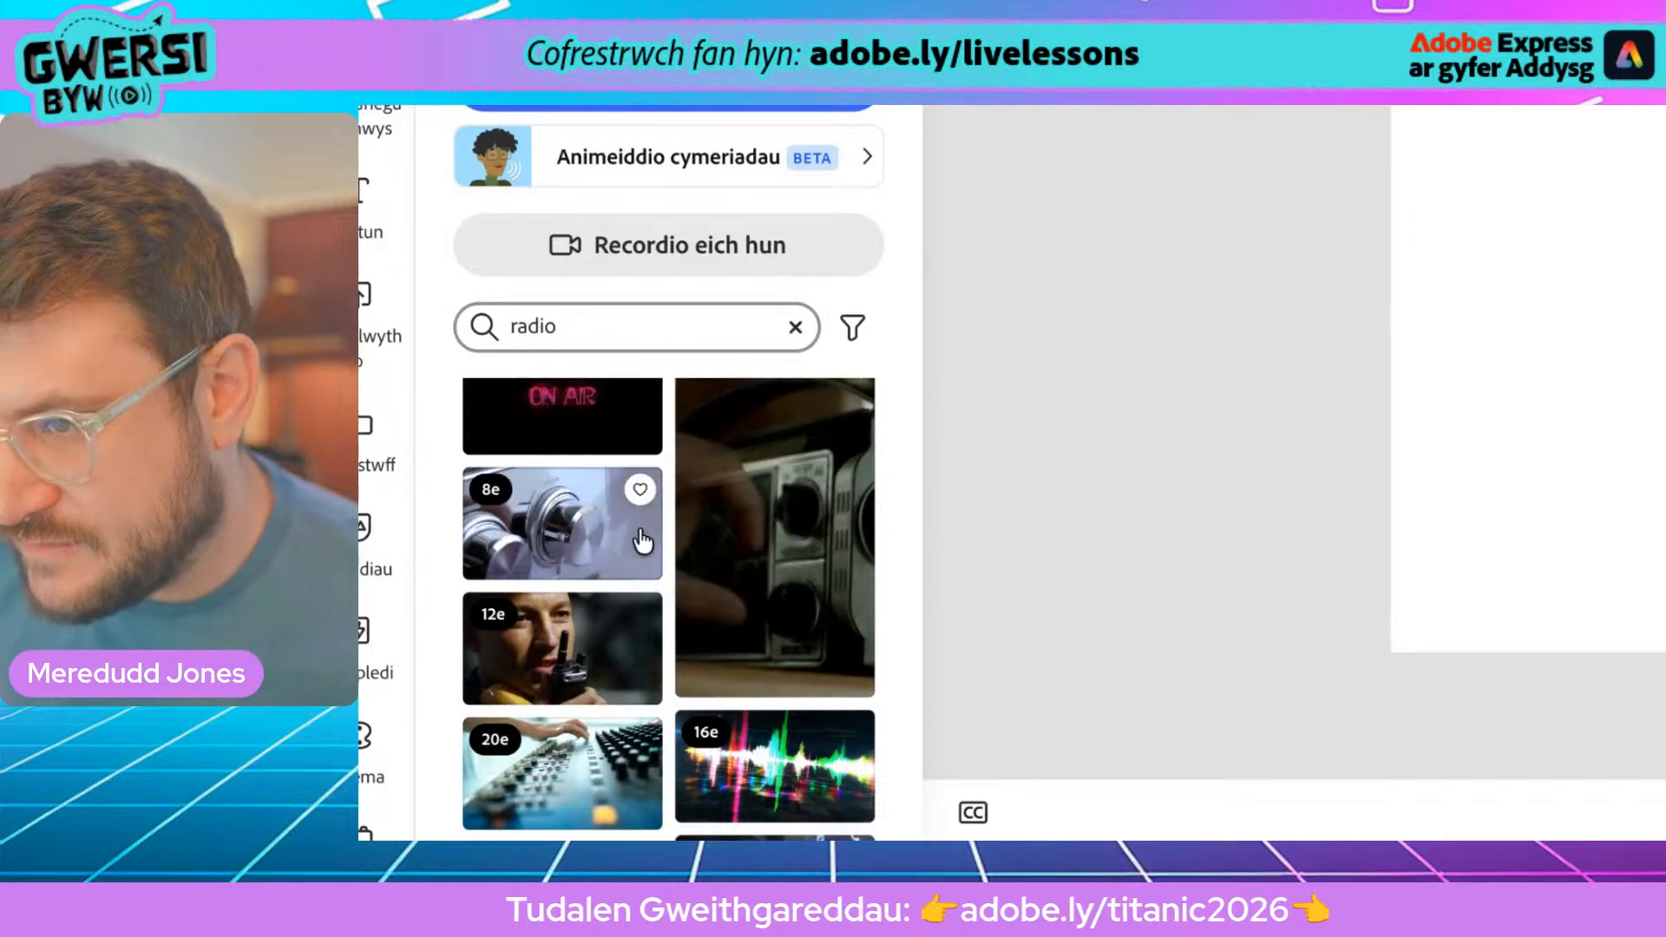
scroll(638, 599, "down", 2)
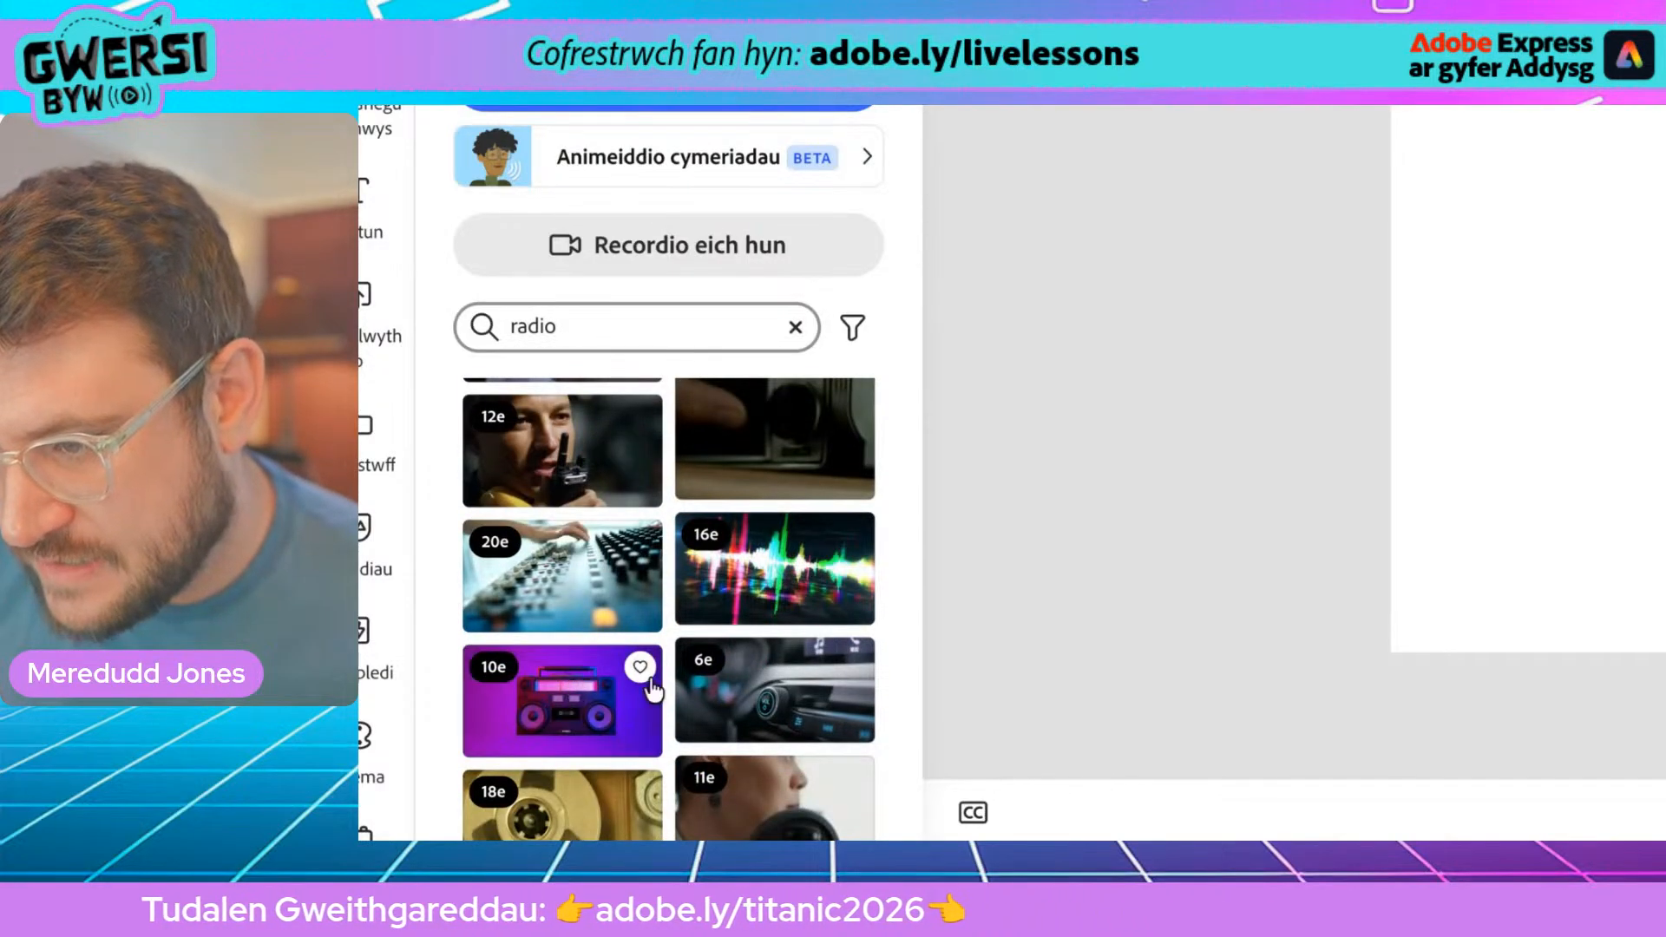
scroll(763, 690, "down", 2)
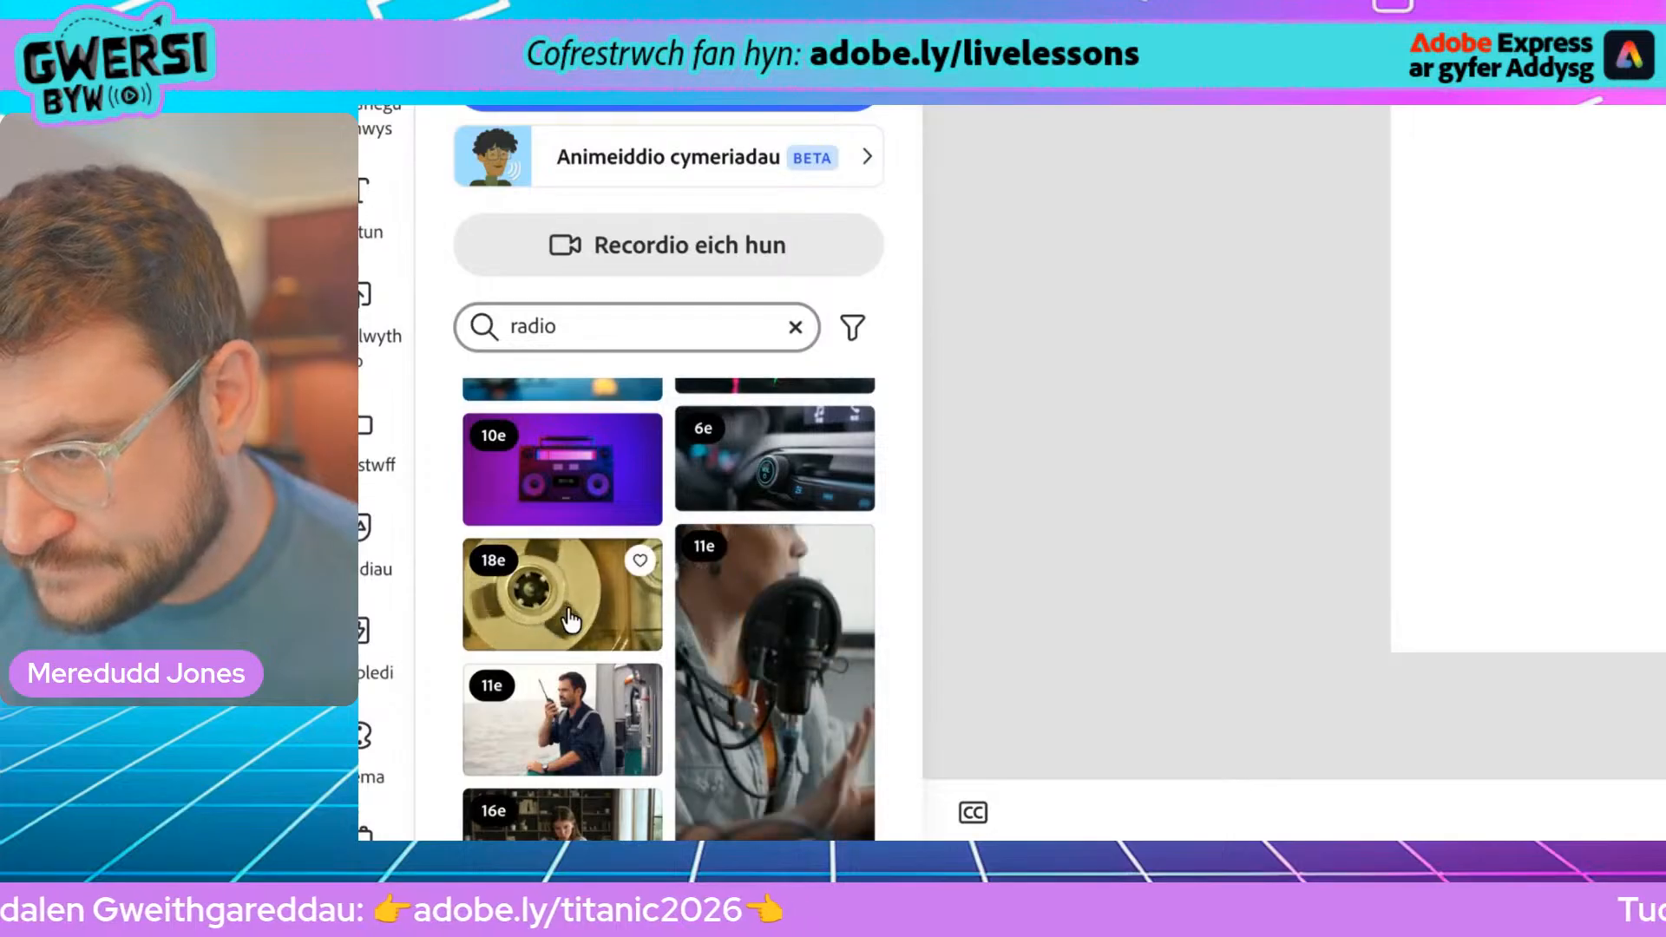
scroll(570, 620, "down", 2)
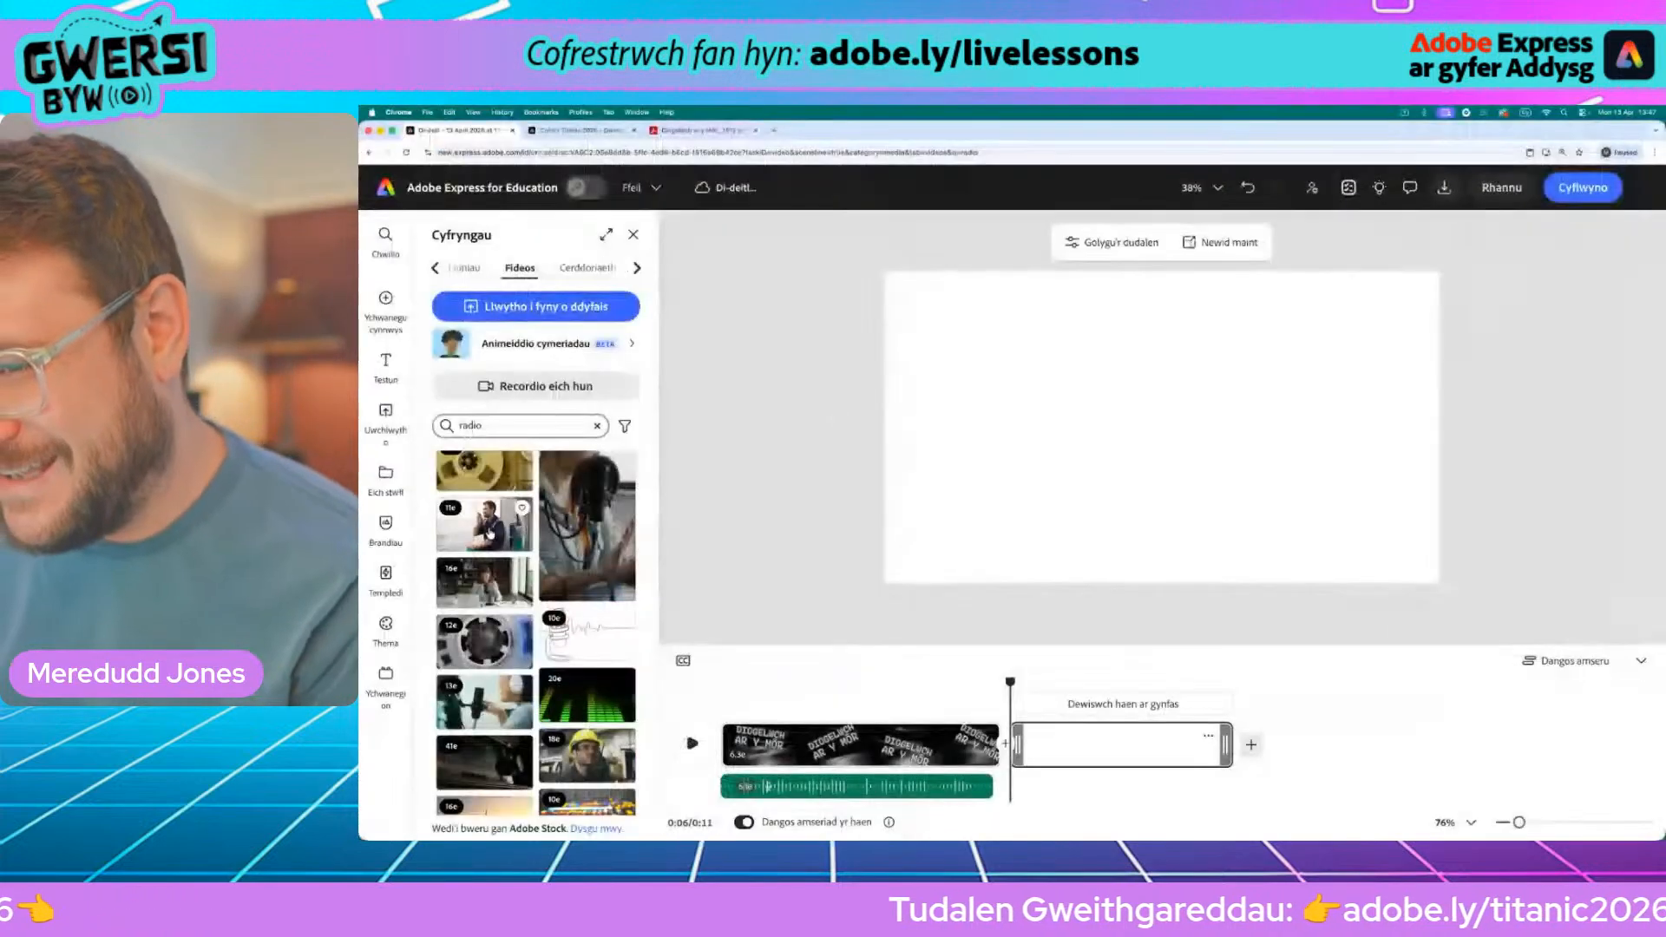
left_click(491, 532)
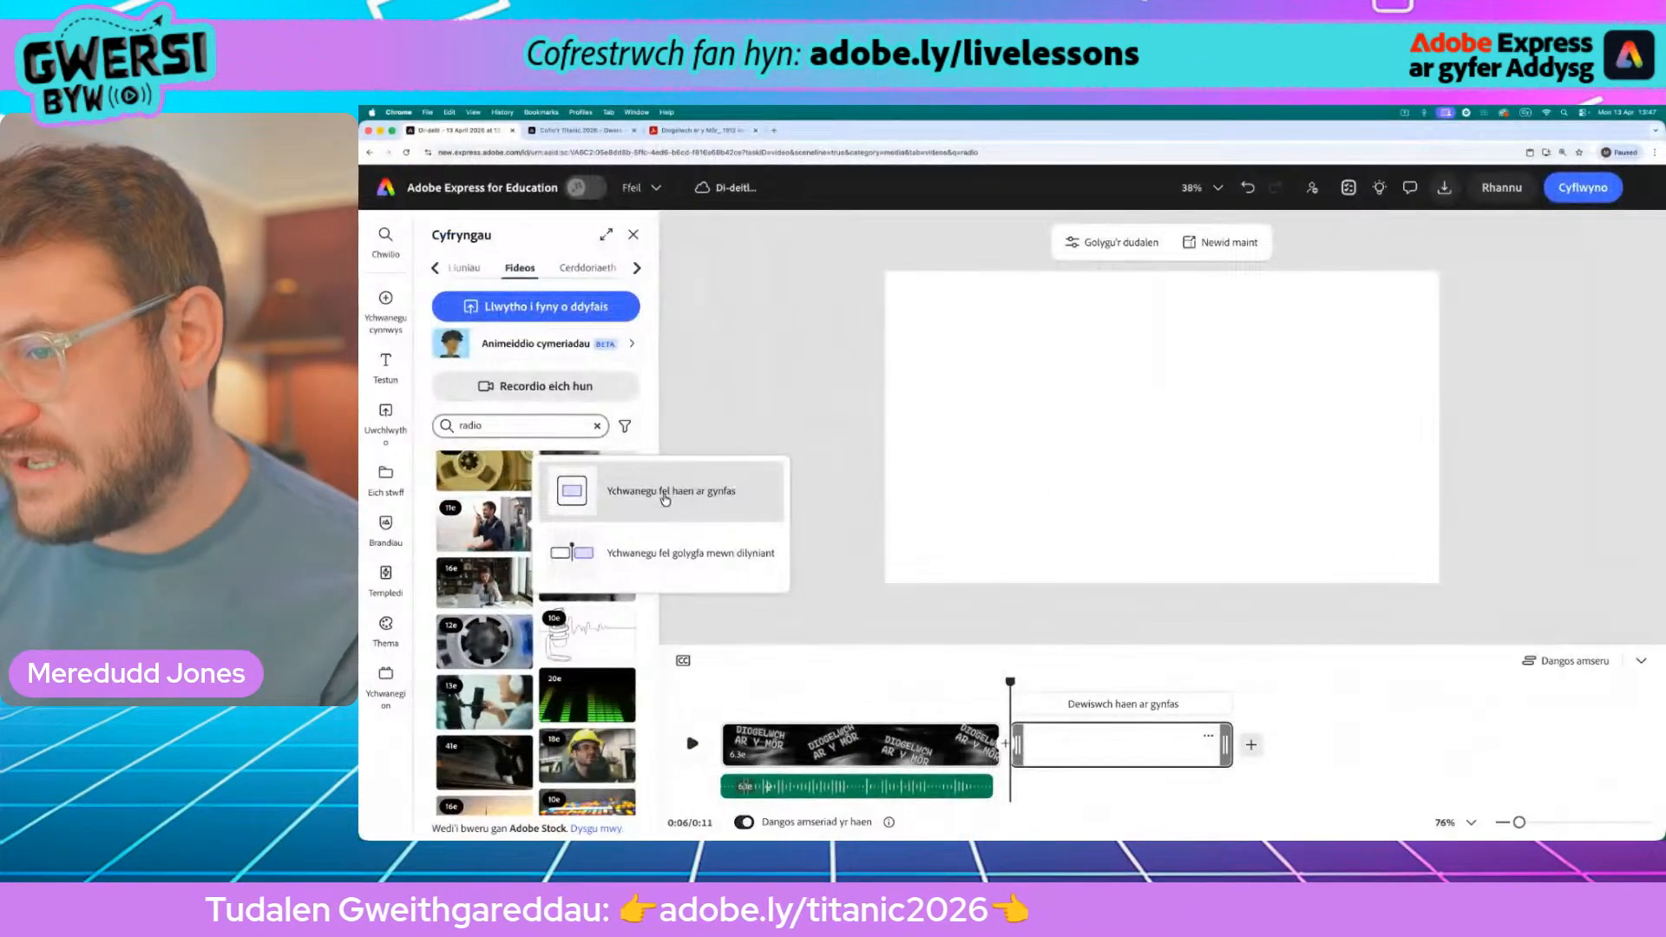
left_click(885, 460)
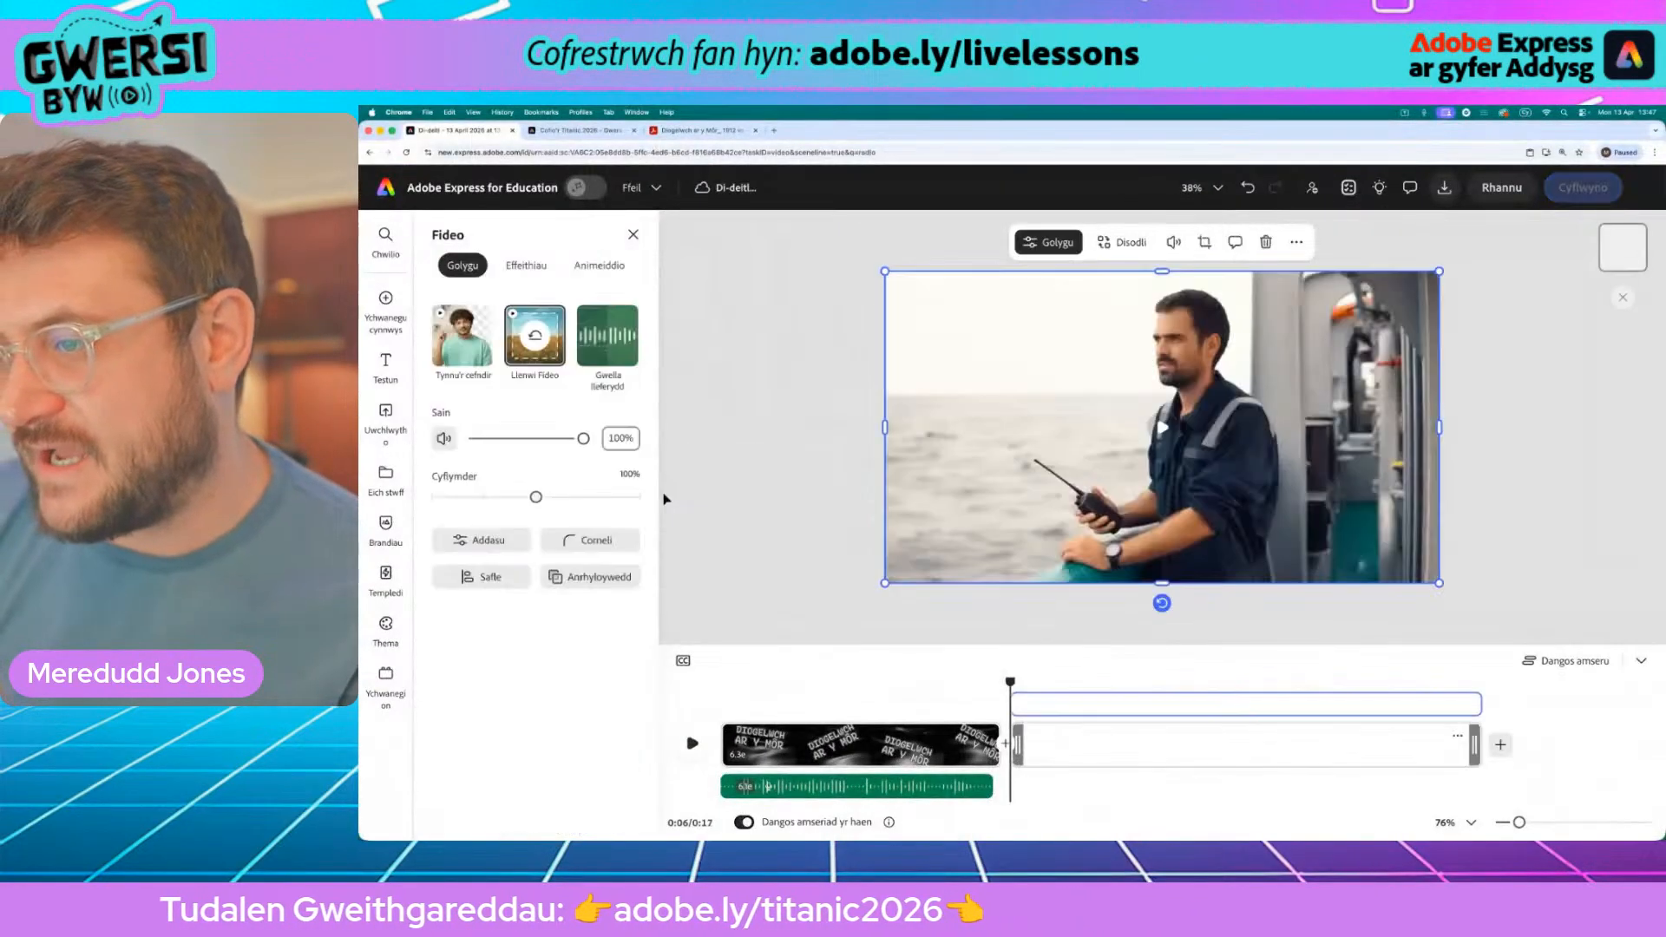
left_click(841, 500)
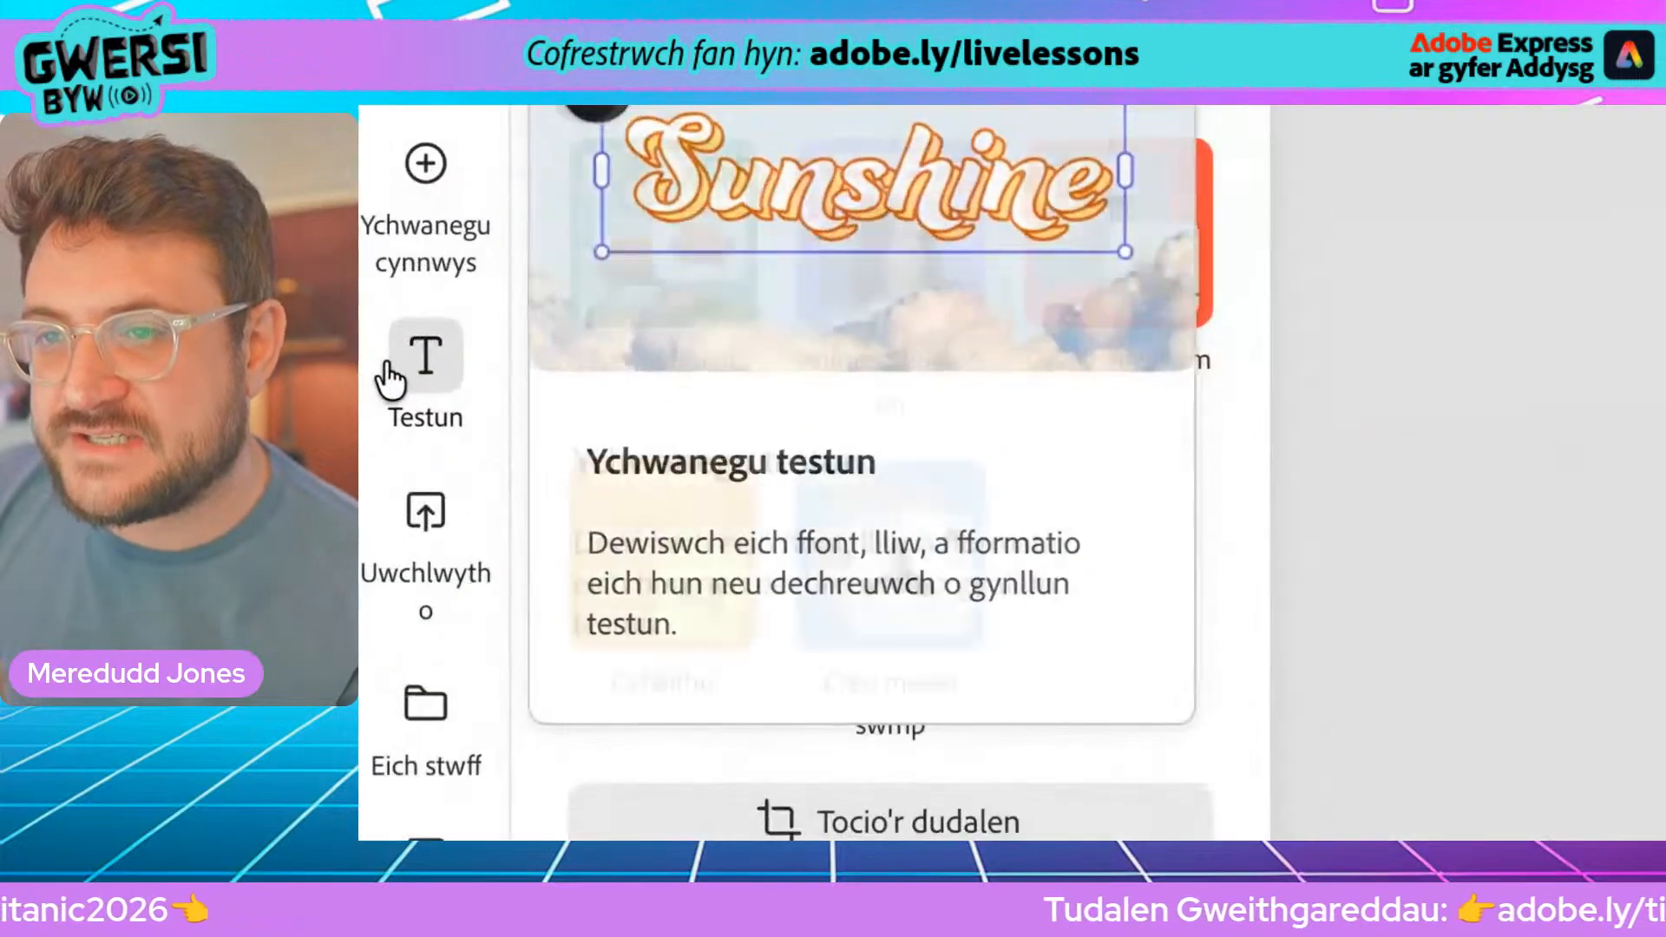
Step: Add the text "Cyfathrebu" over the sailor clip and give it a white outline
left_click(403, 379)
left_click(596, 224)
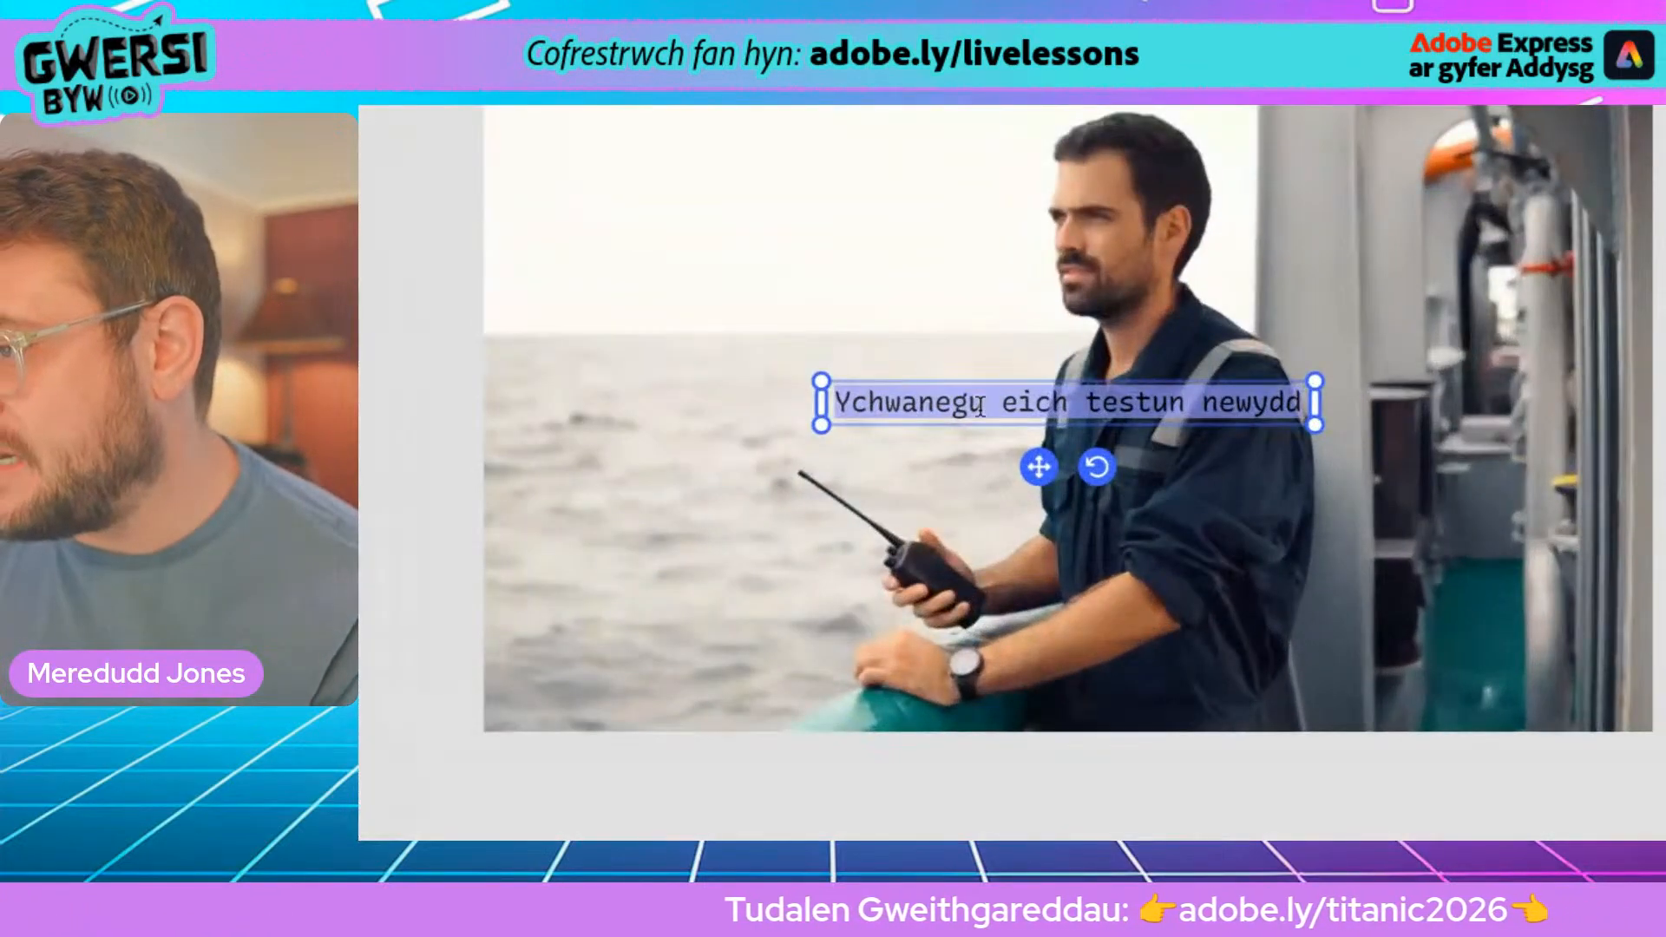
type("Cyfathrebu")
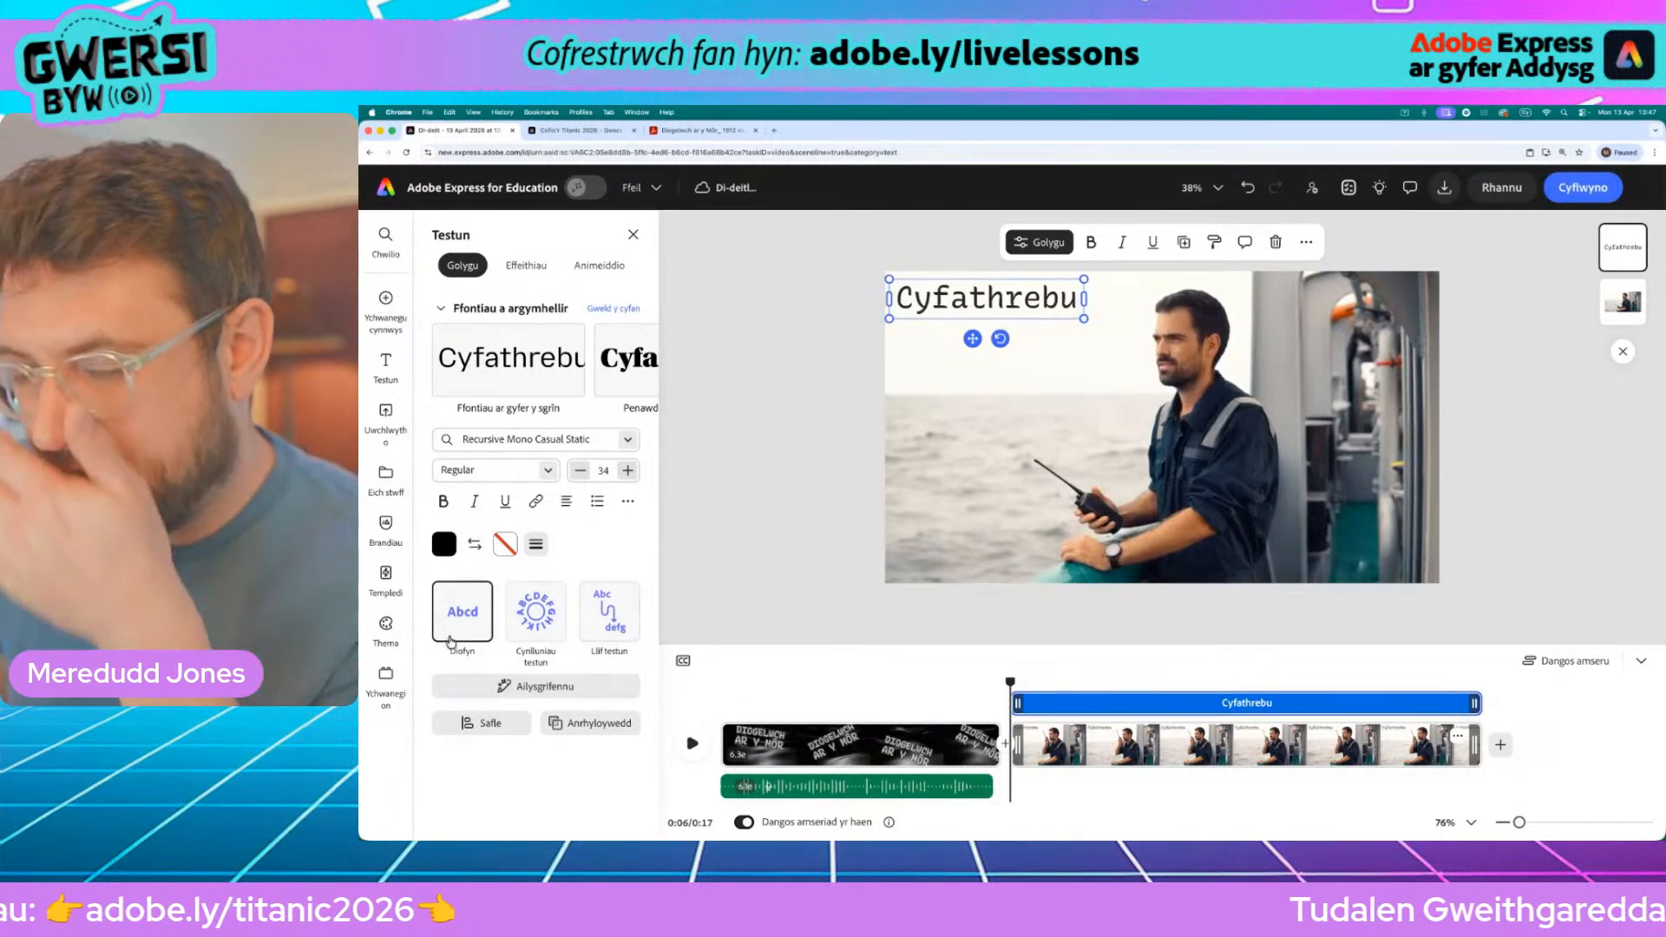
left_click(505, 545)
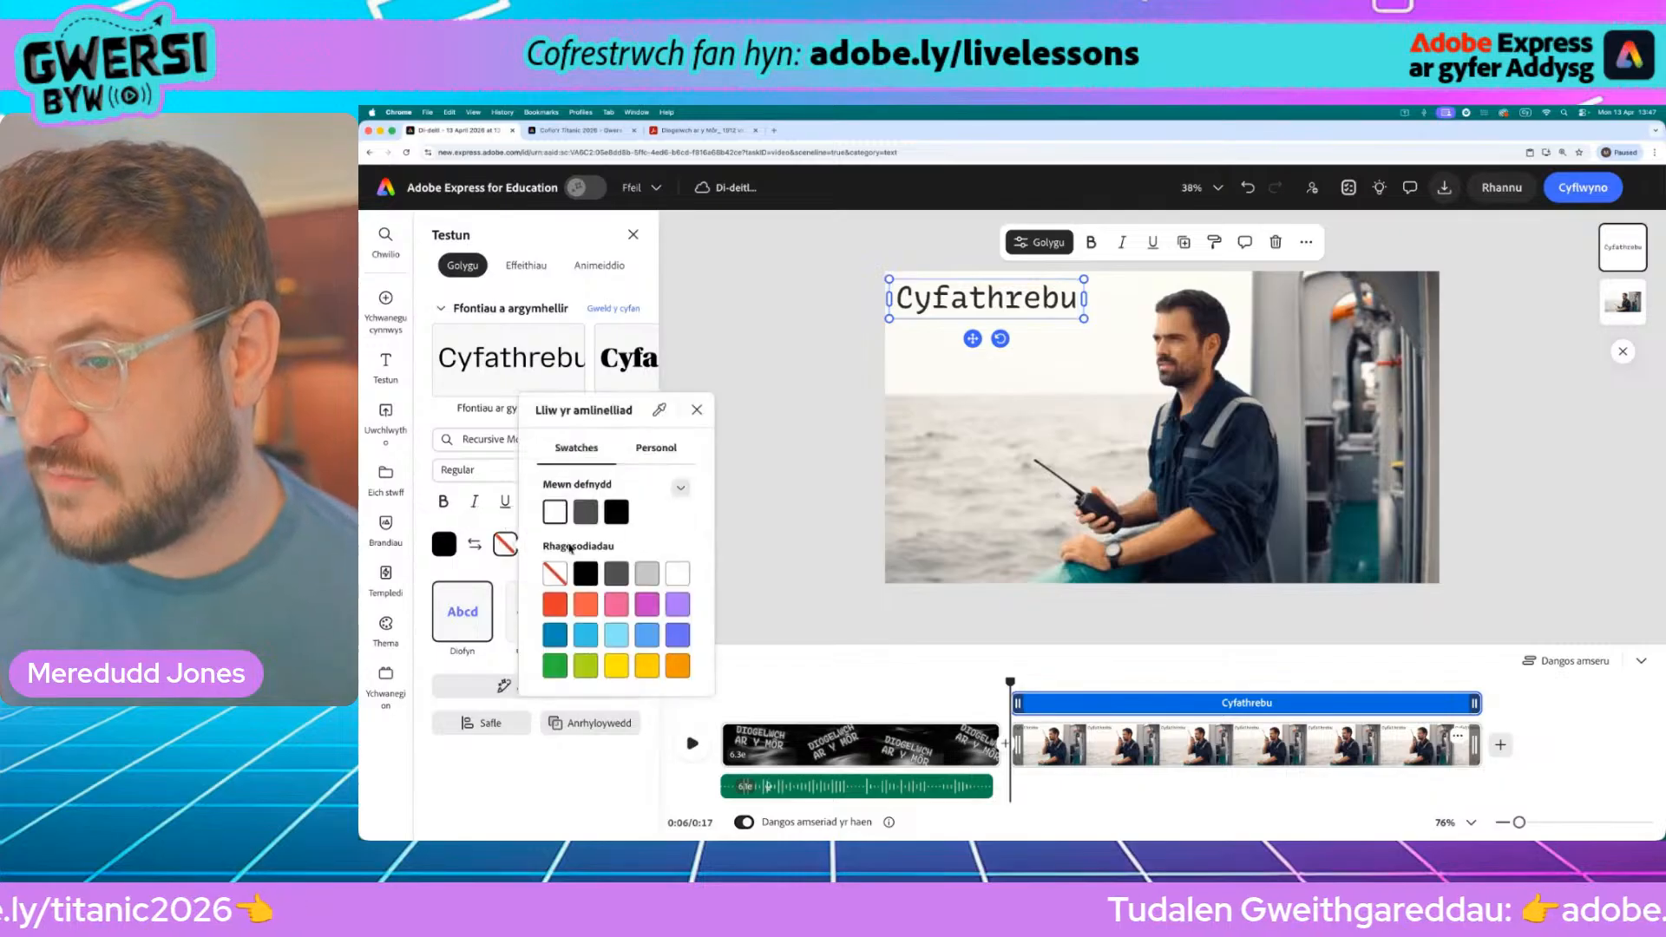
left_click(486, 578)
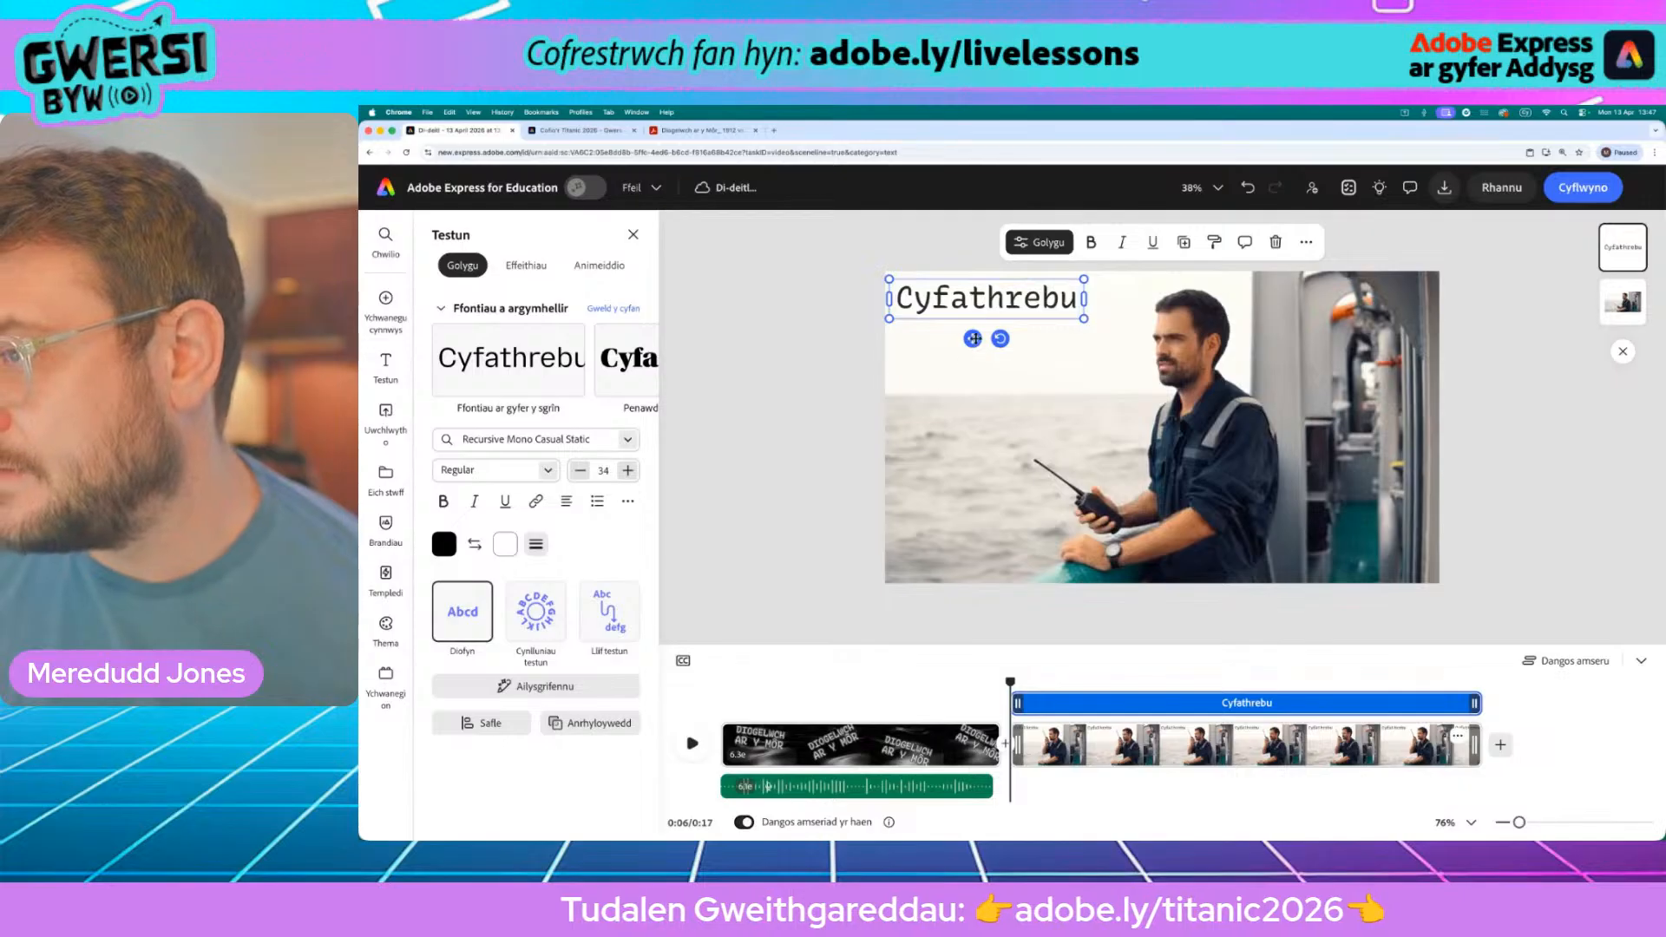
Step: Enlarge the "Cyfathrebu" text and place it over the sky in the upper-left corner of the video frame
left_click_drag(974, 339, 976, 587)
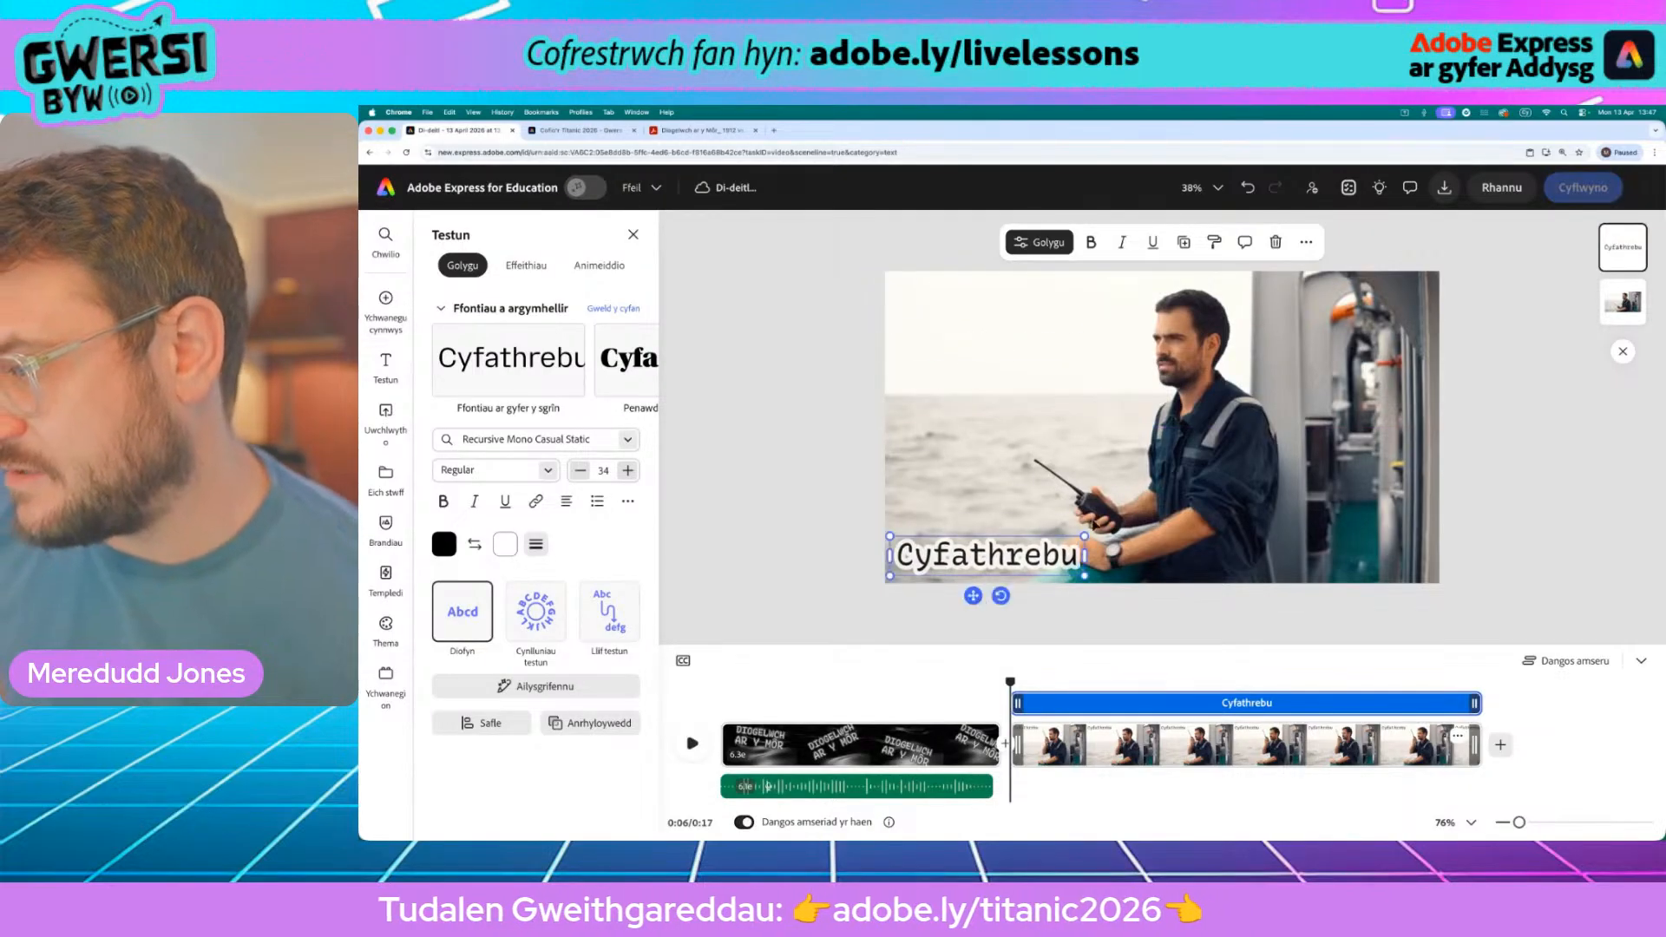
left_click_drag(1085, 536, 1163, 523)
left_click_drag(1013, 595, 1014, 345)
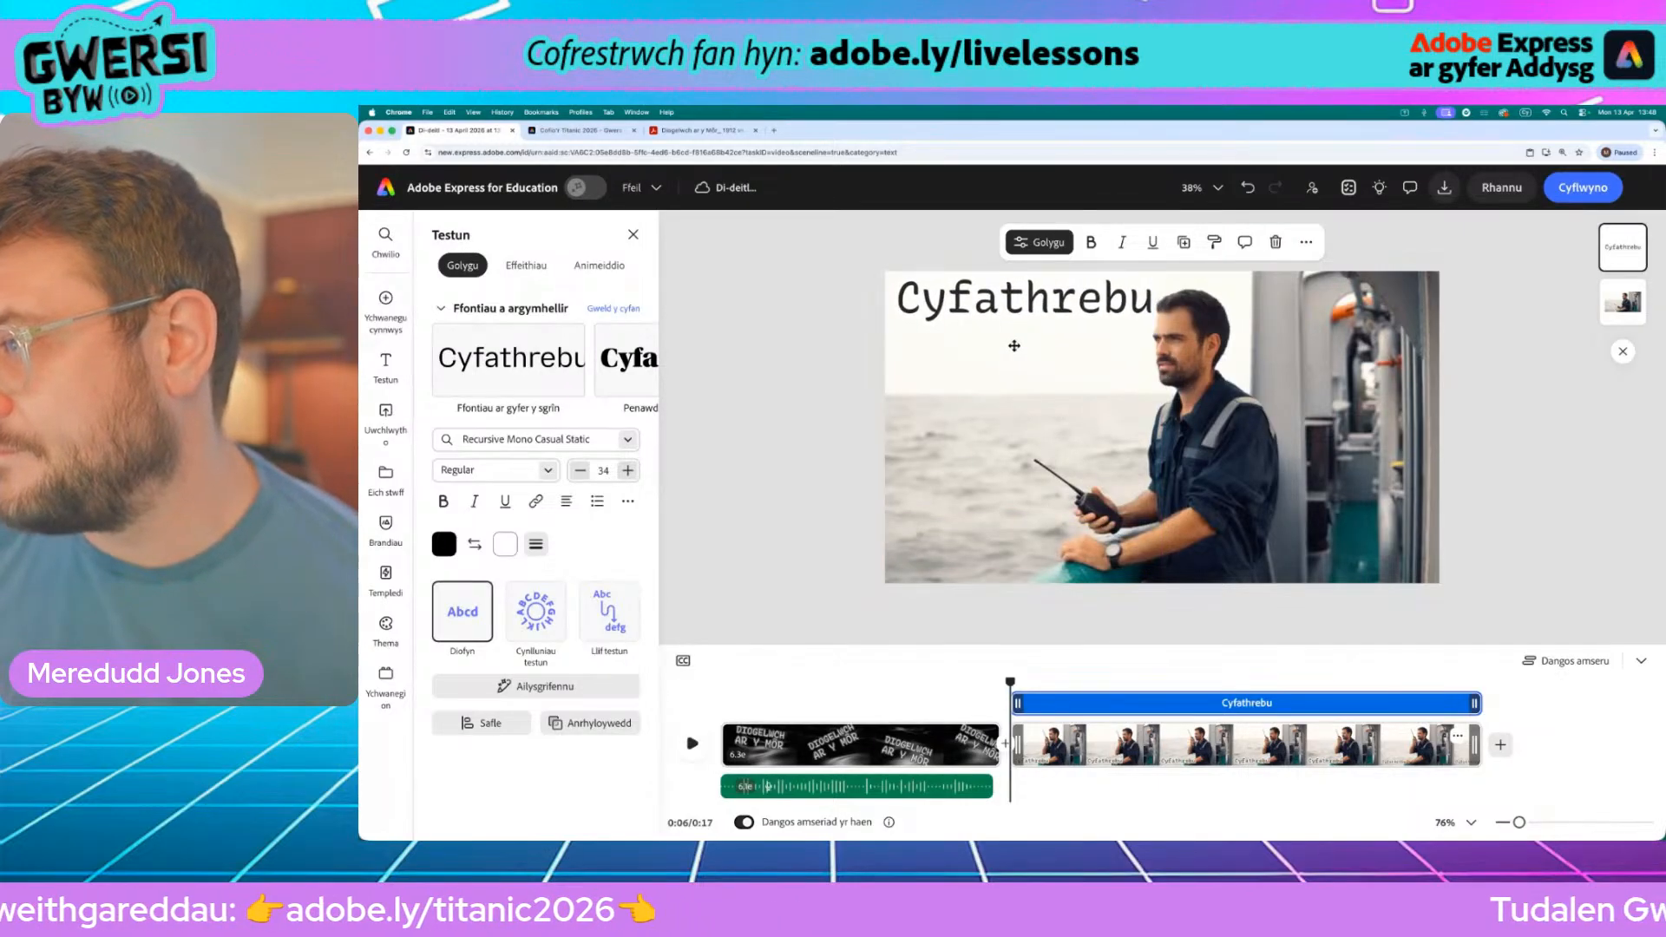
left_click(1013, 346)
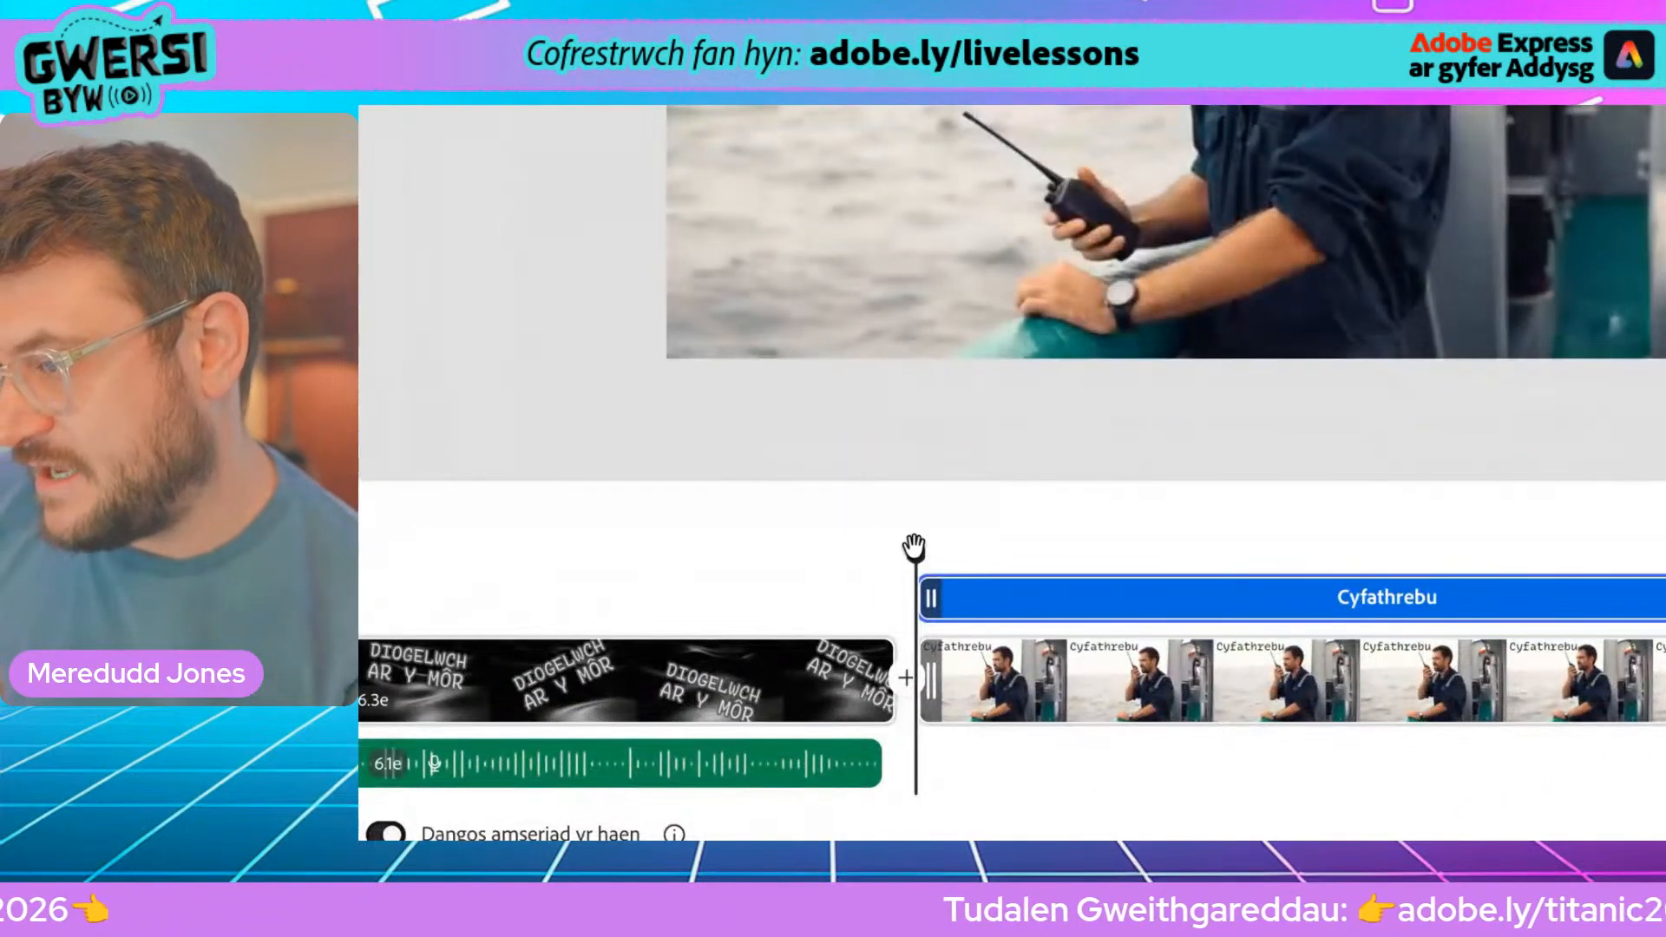
Step: Record a voiceover (troslais) of about 8.5 seconds from the start of the "Cyfathrebu" scene
mouse_move(914, 547)
left_mouse_down()
mouse_move(1350, 551)
mouse_move(919, 564)
left_mouse_up()
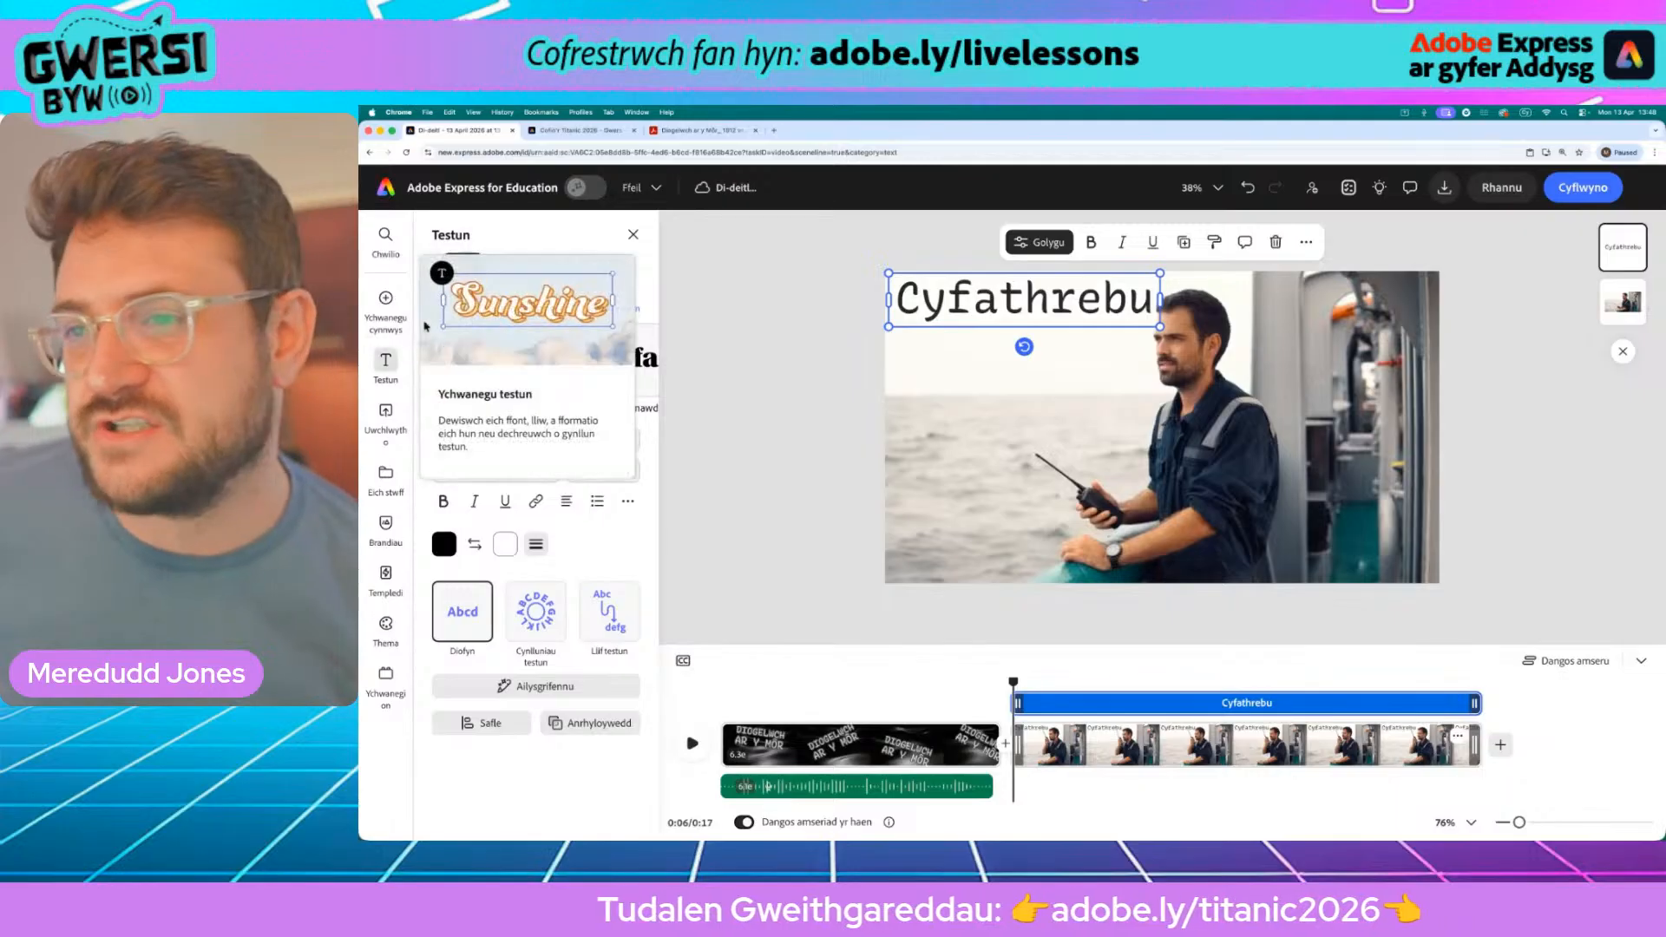
left_click(386, 304)
left_click(487, 321)
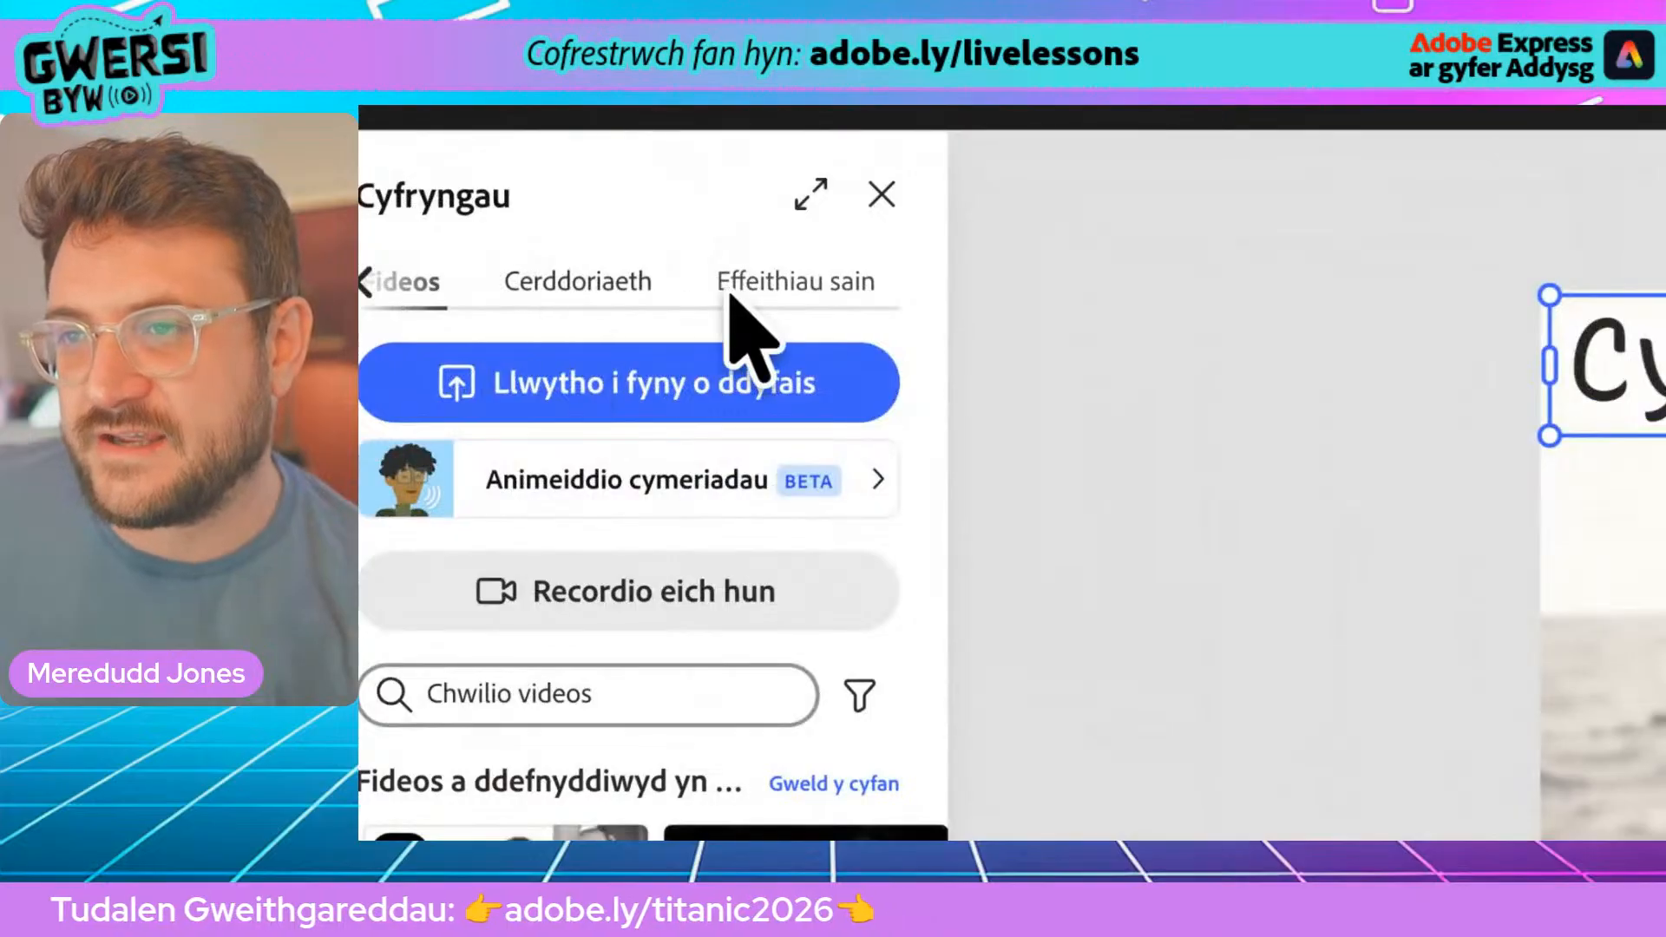
left_click(764, 288)
left_click(647, 482)
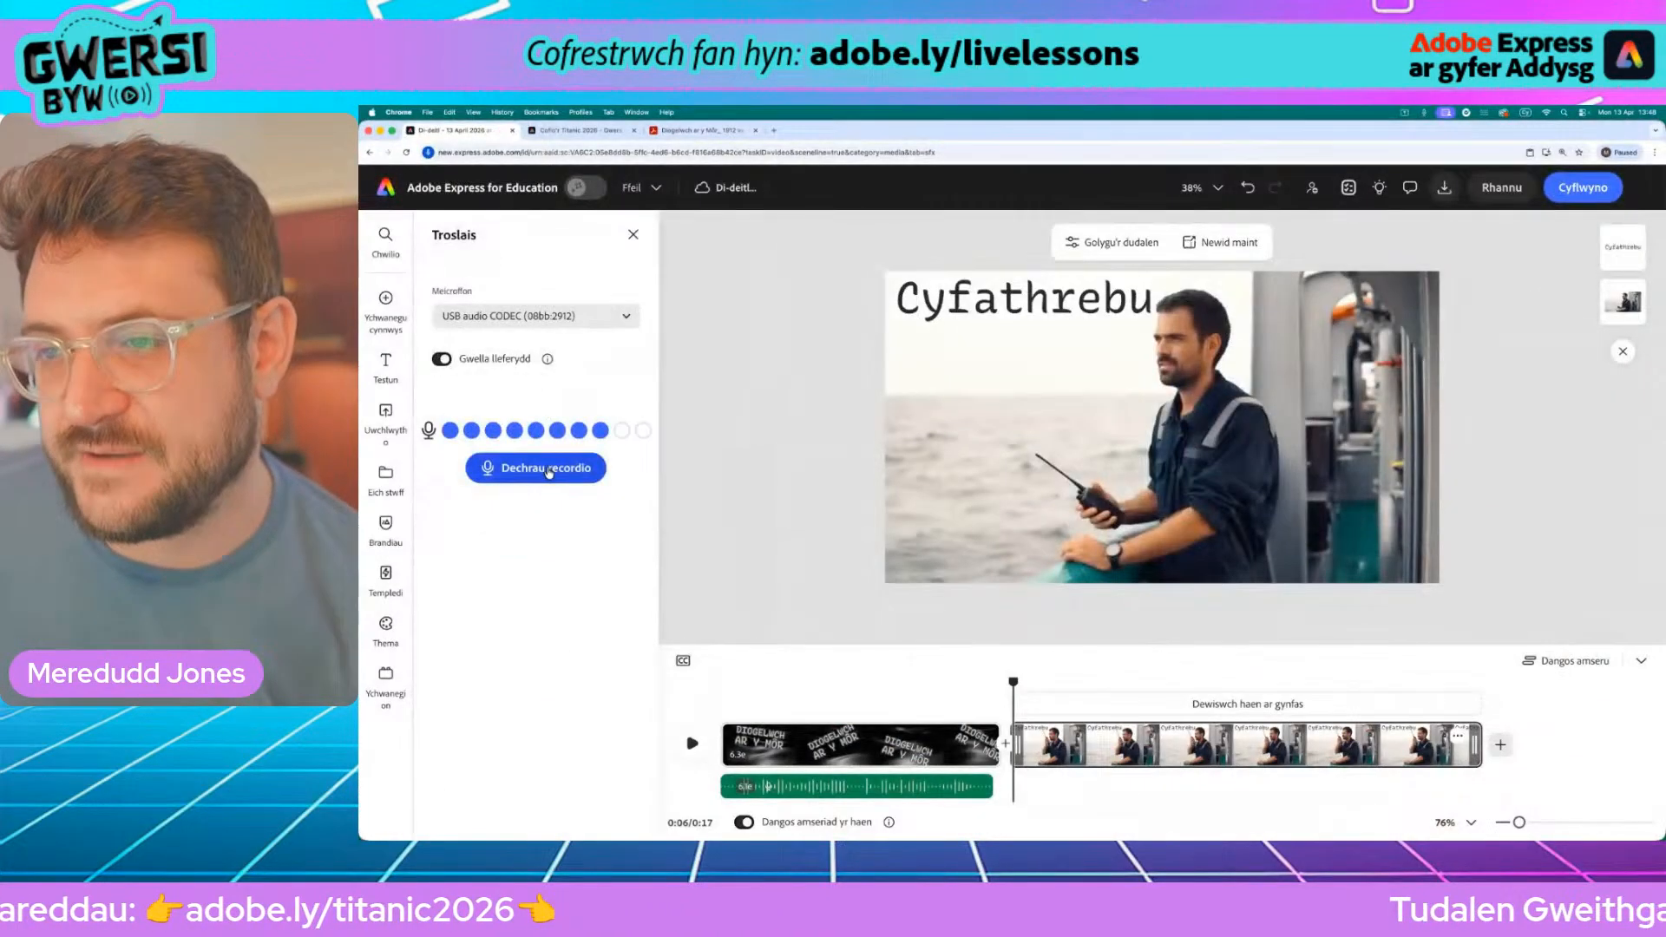
left_click(642, 679)
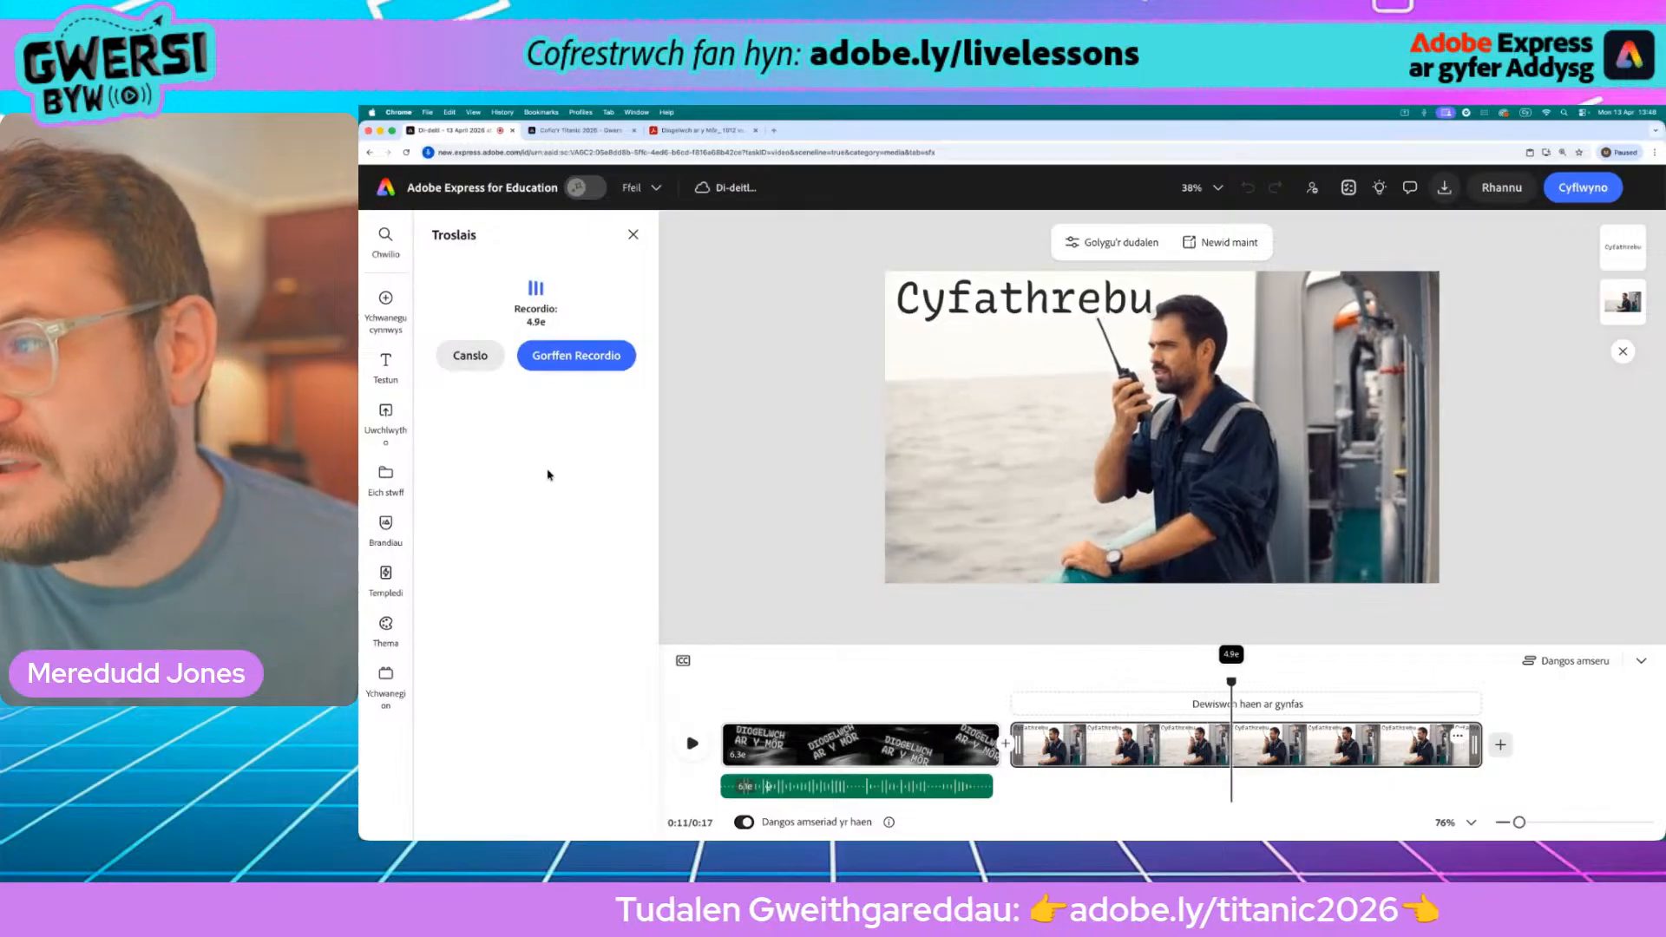
left_click(566, 356)
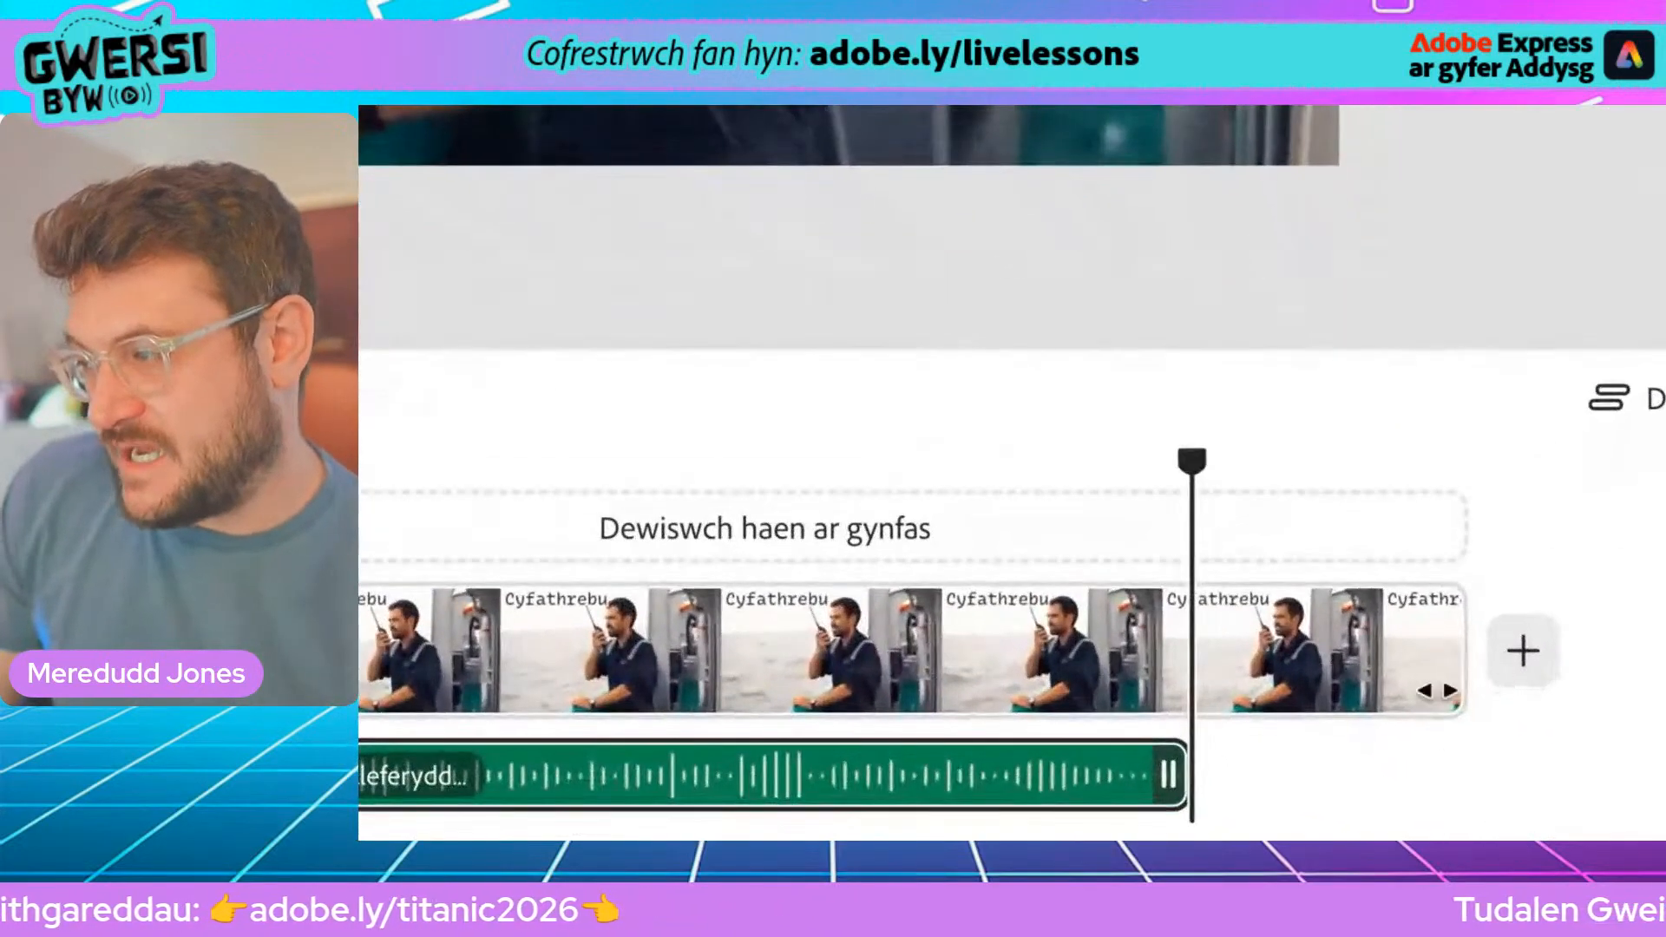
Step: Trim the end of the "Cyfathrebu" scene to match its voiceover and select the sailor video layer
left_click_drag(1436, 690, 1188, 677)
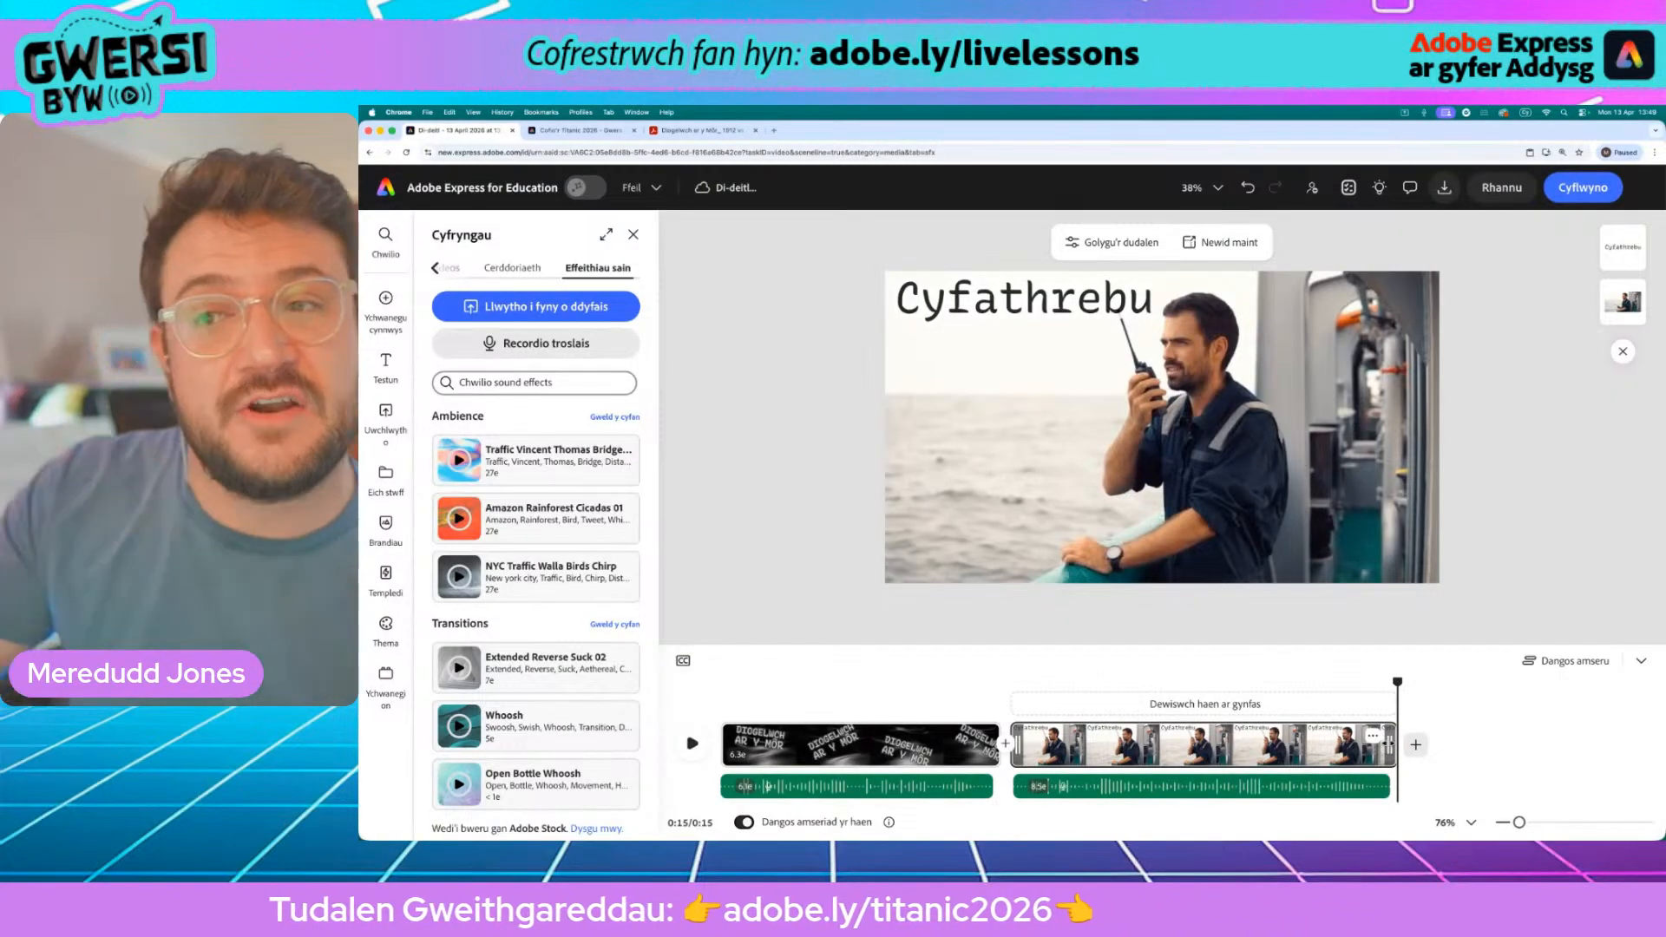
left_click(1082, 474)
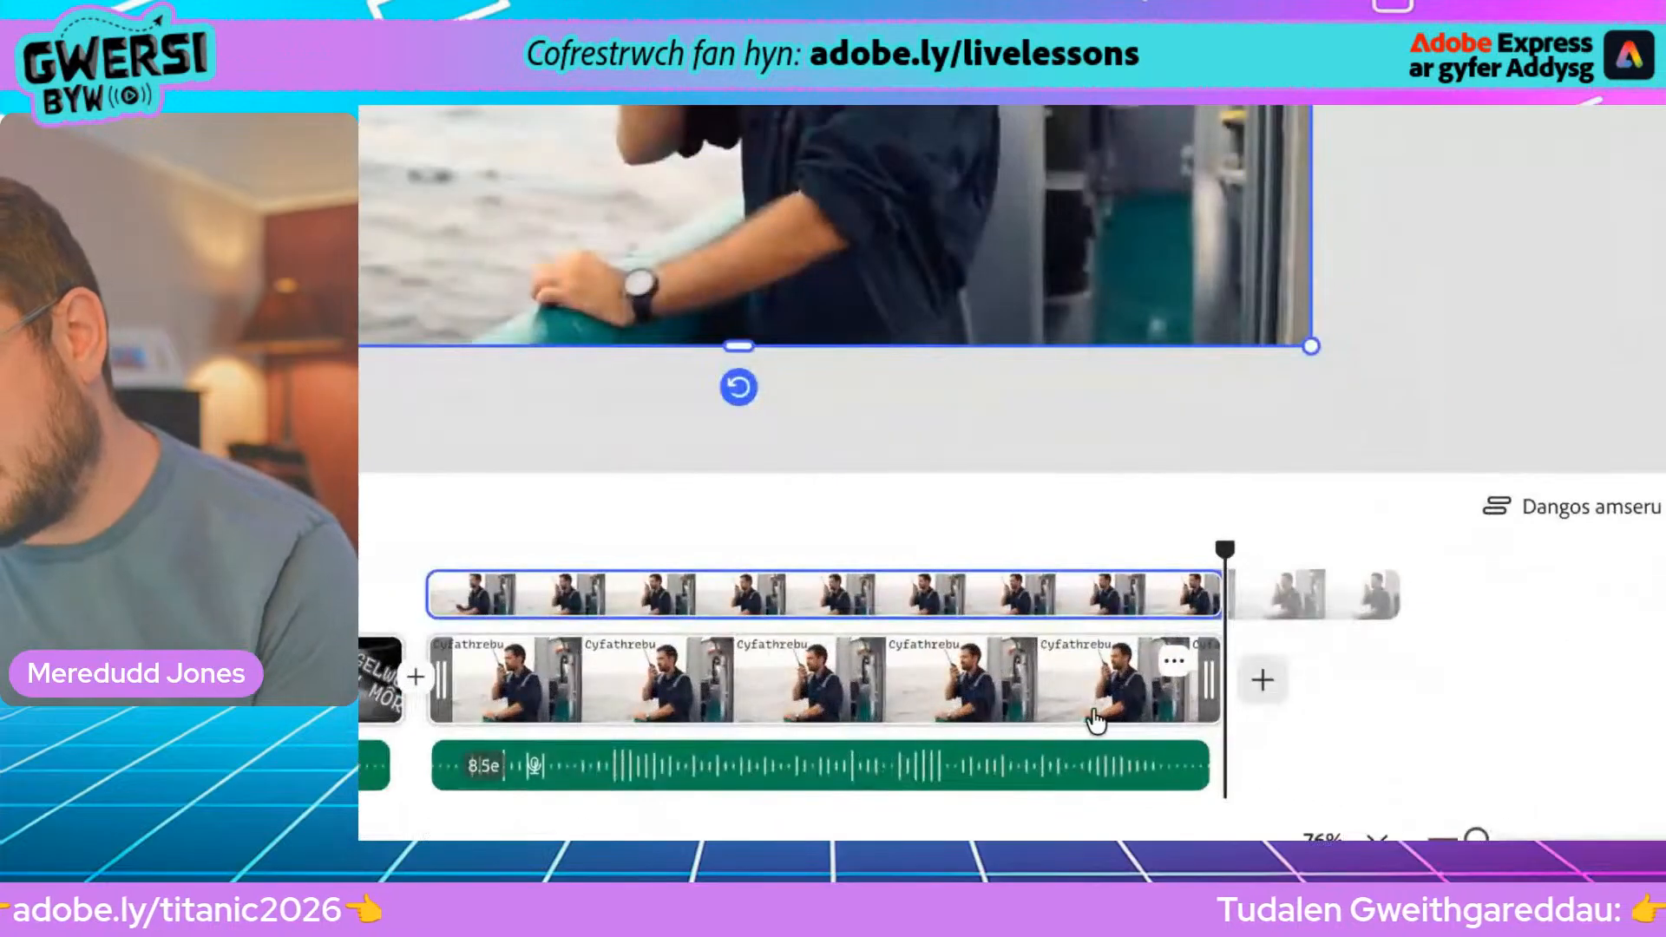
mouse_move(1206, 679)
left_mouse_down()
mouse_move(1406, 684)
mouse_move(1202, 699)
left_mouse_up()
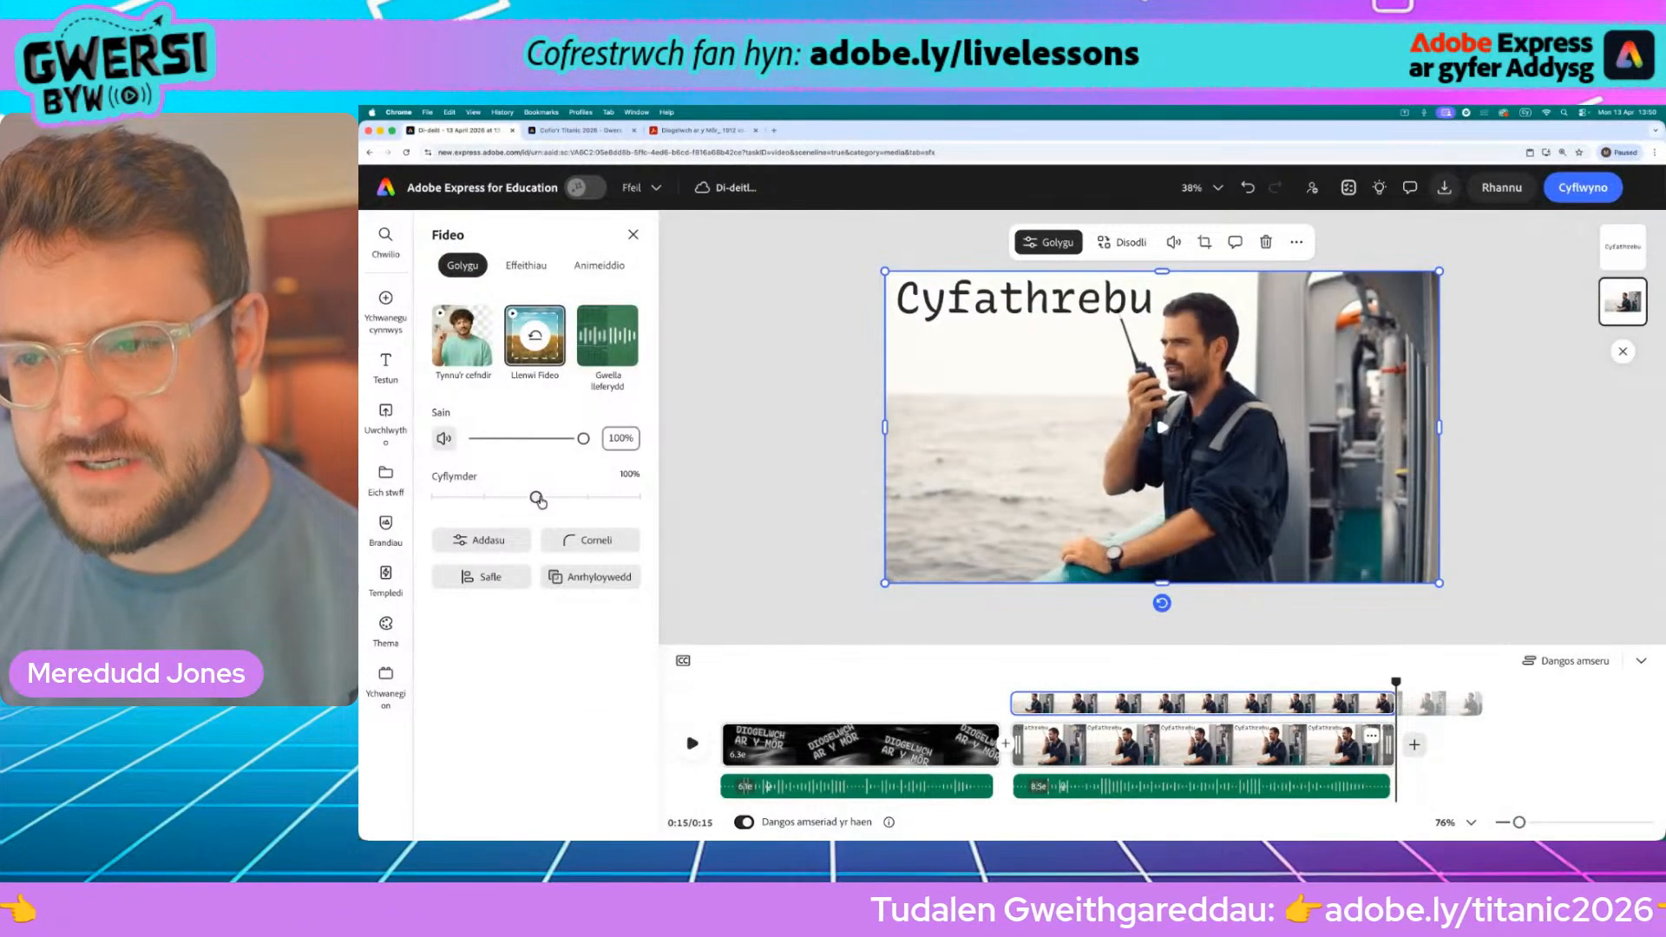
Step: Try a 25% playback speed on the sailor video and return it to 100%
left_click_drag(536, 499, 424, 505)
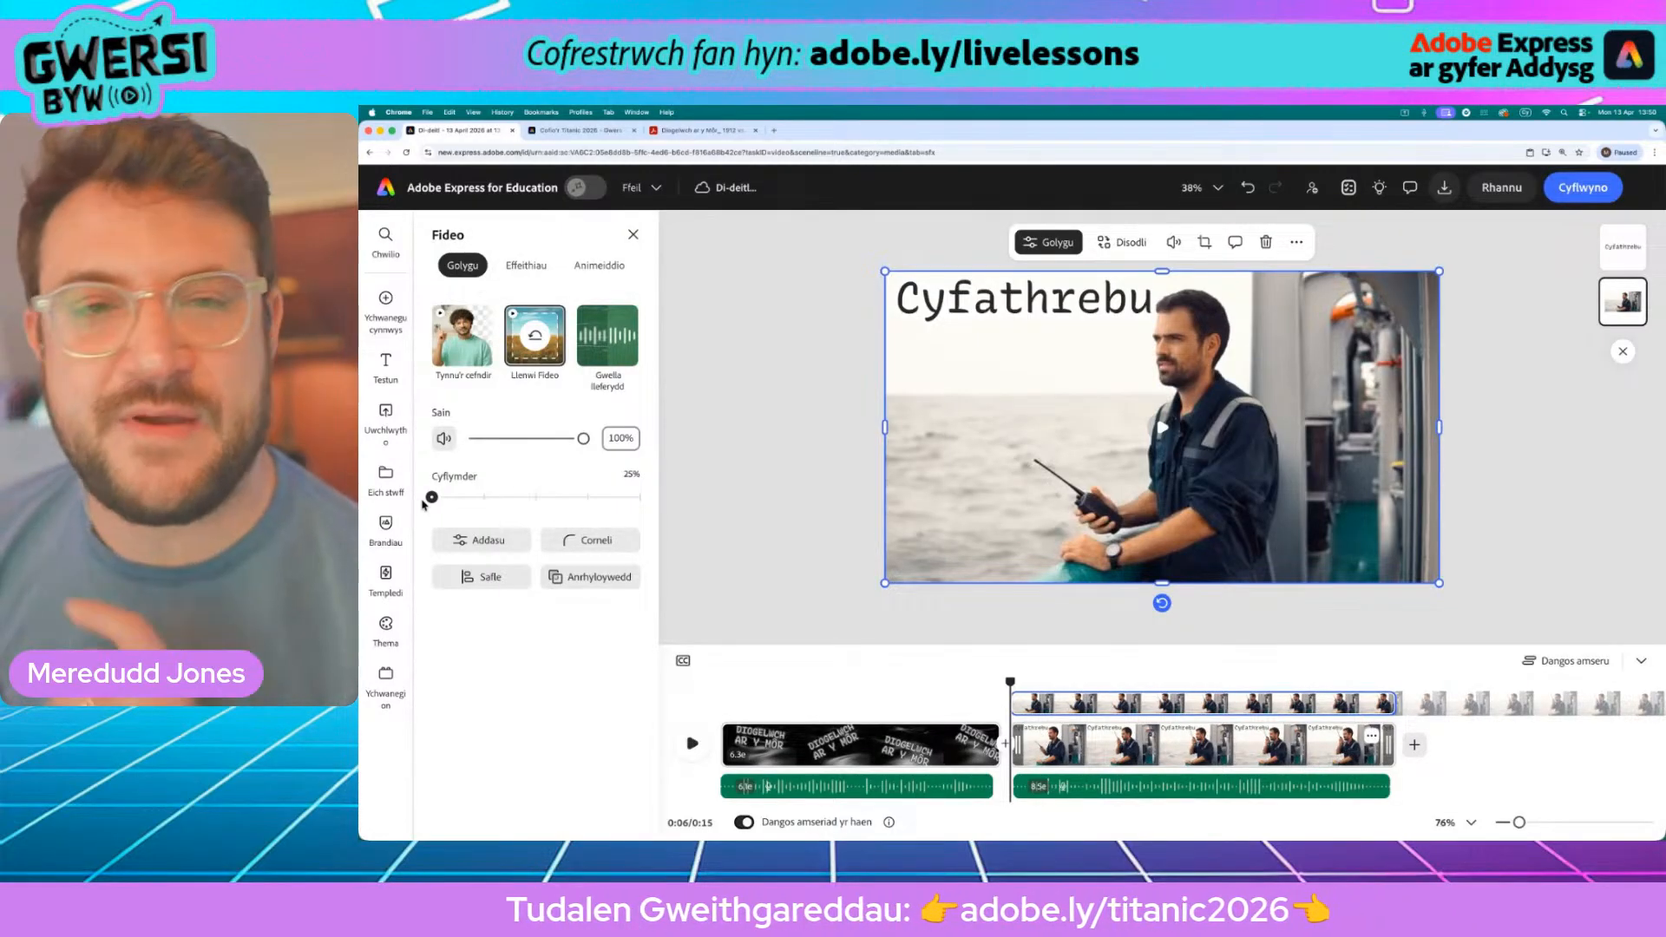
left_click_drag(425, 505, 521, 508)
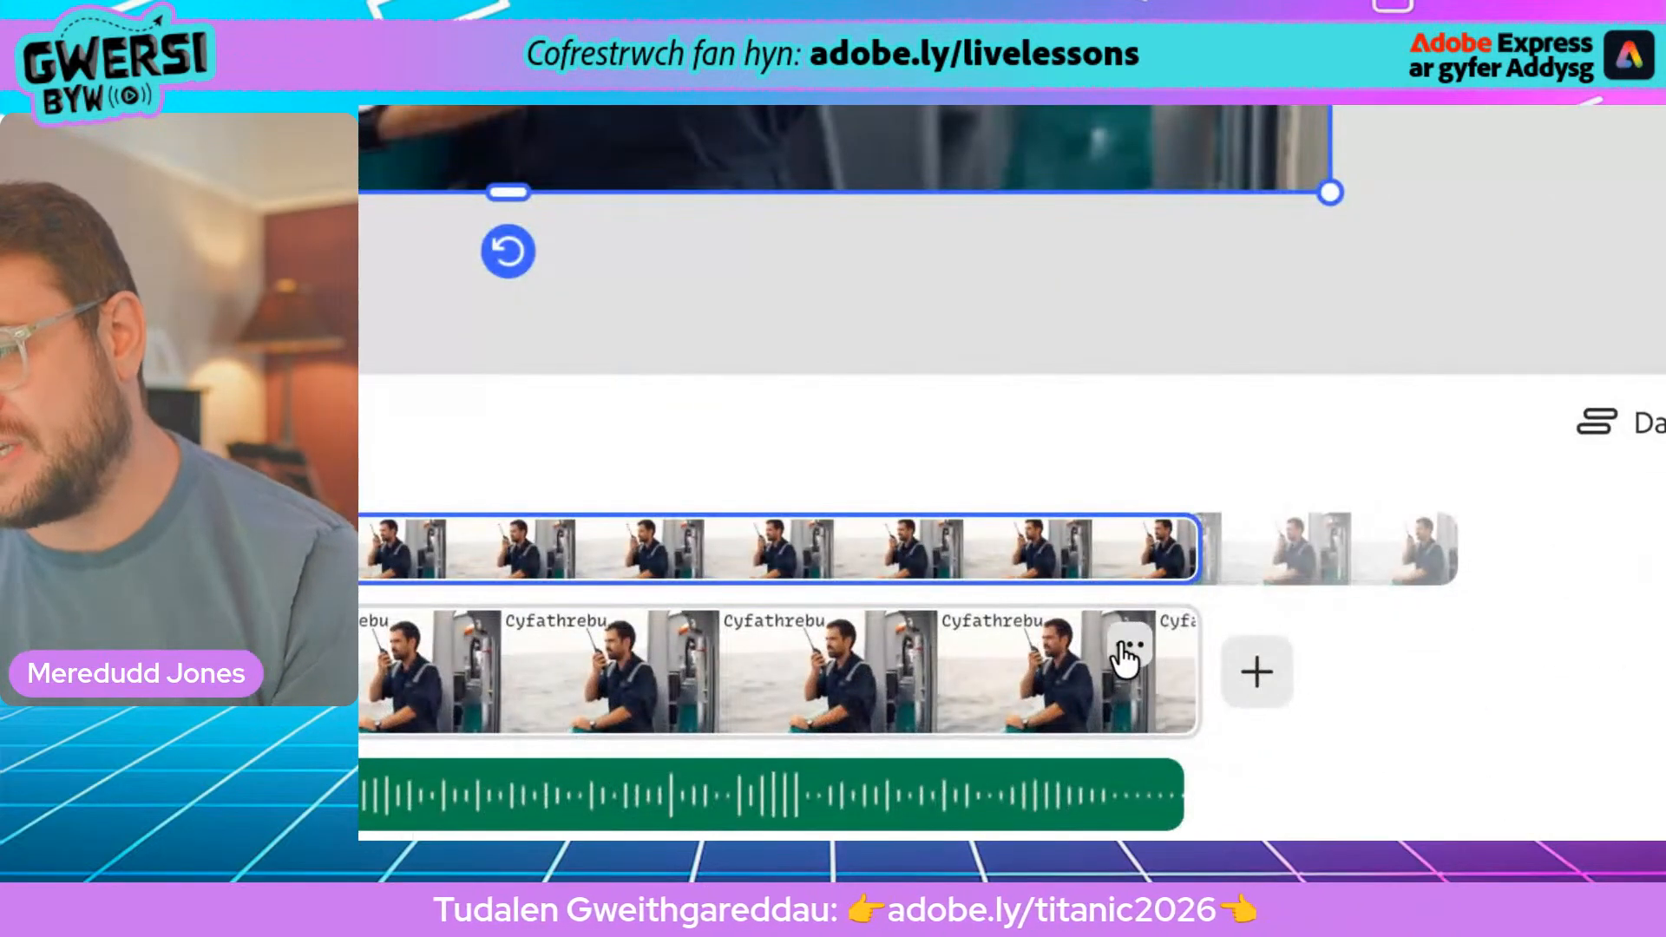
Step: Duplicate the "Cyfathrebu" scene and place the playhead at the start of the copy
left_click(1371, 736)
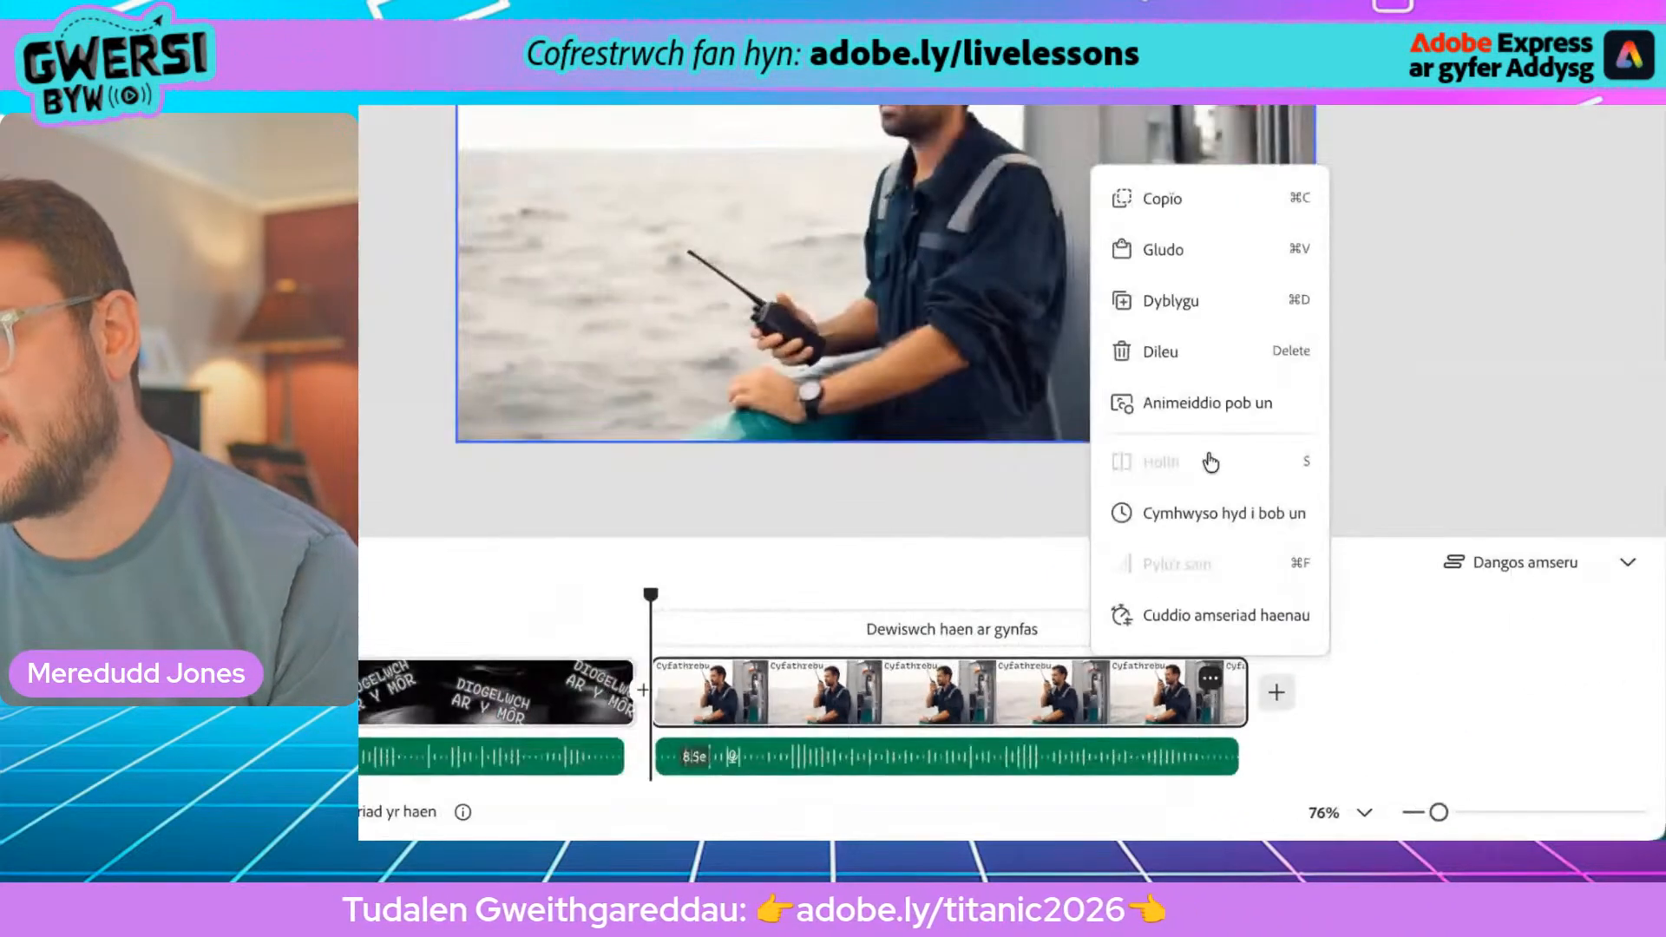
left_click(1164, 312)
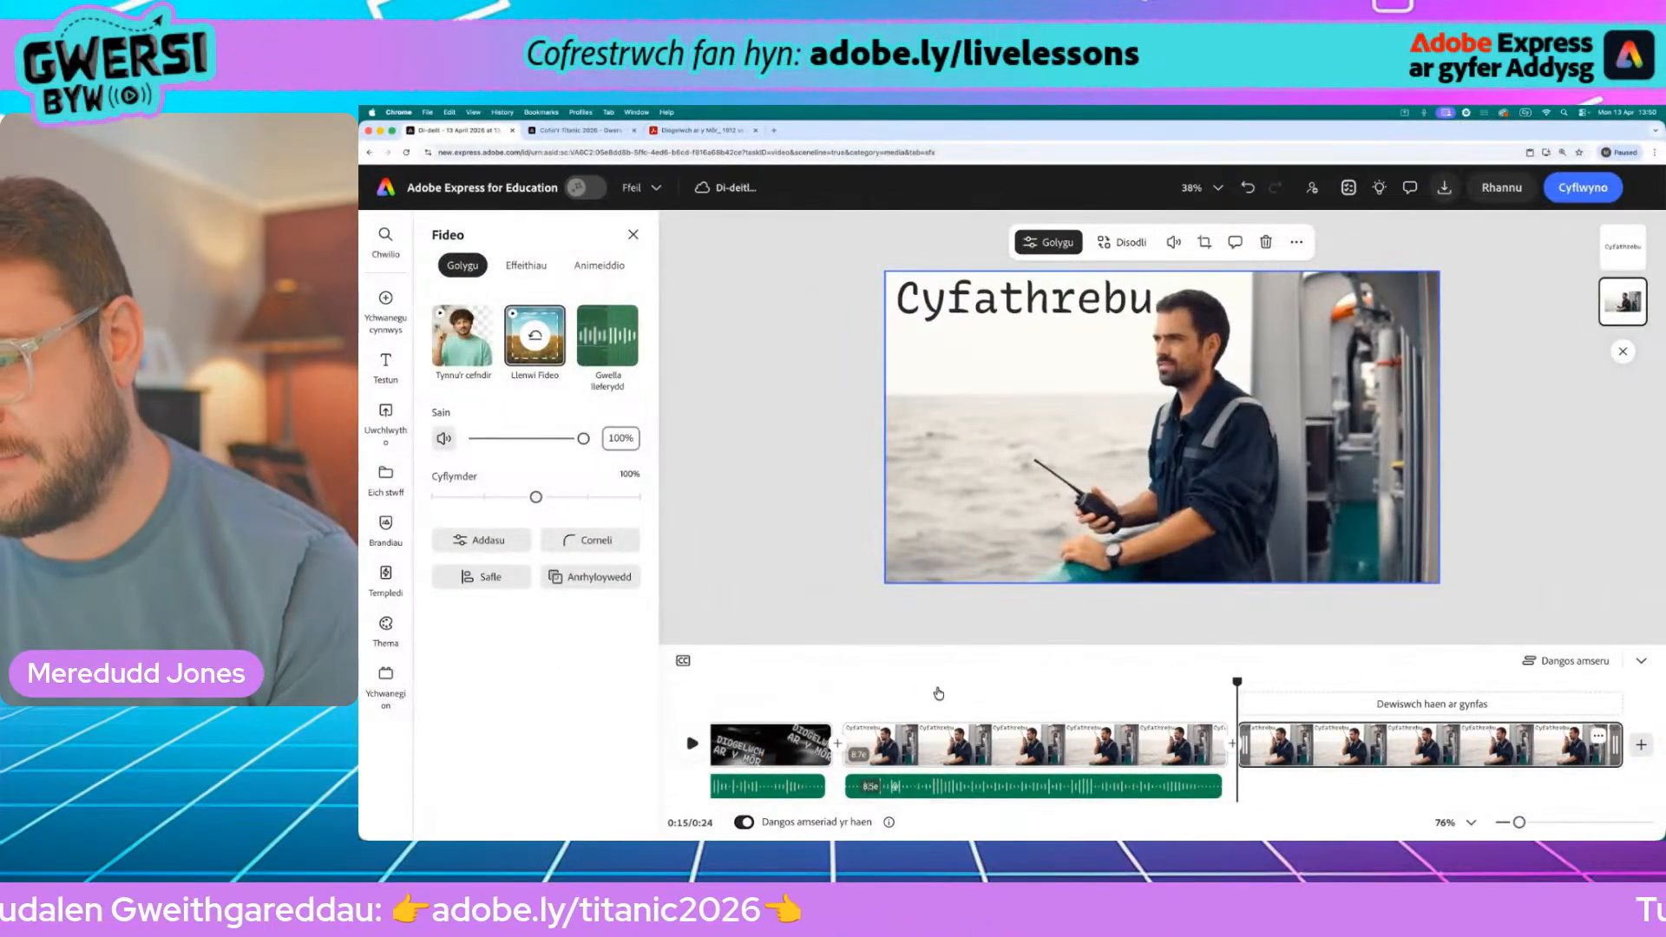
left_click(881, 695)
left_click_drag(886, 686, 1243, 711)
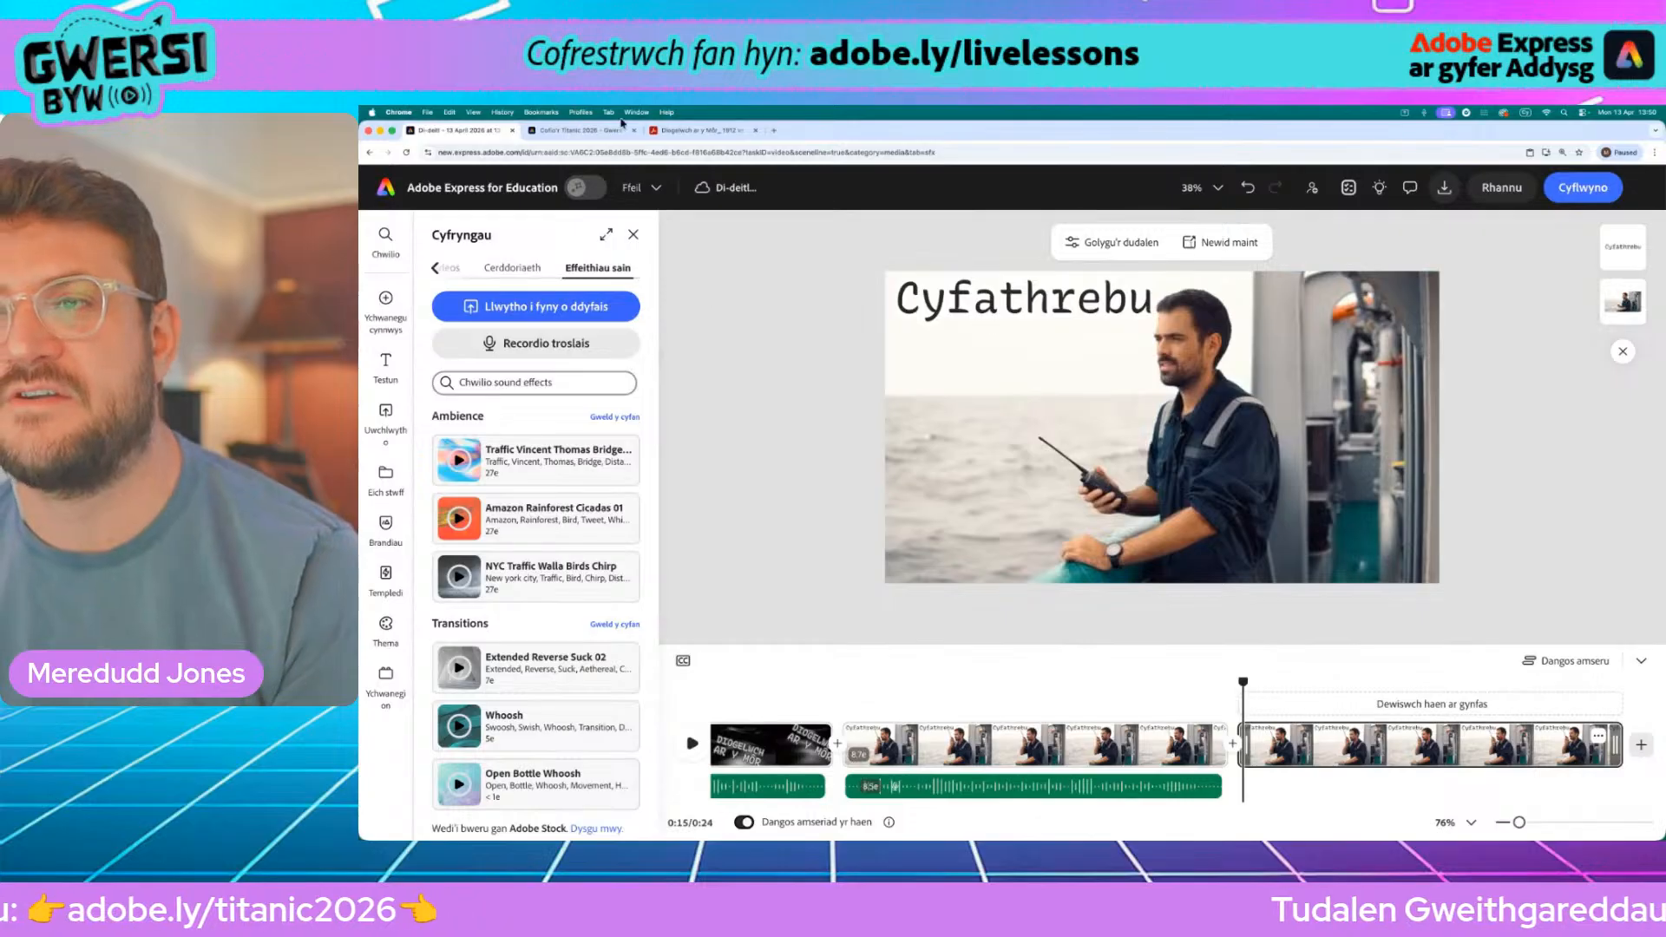
Step: Check the 1912 vs. Nawr safety script for the next topic and return to the video project
left_click(690, 130)
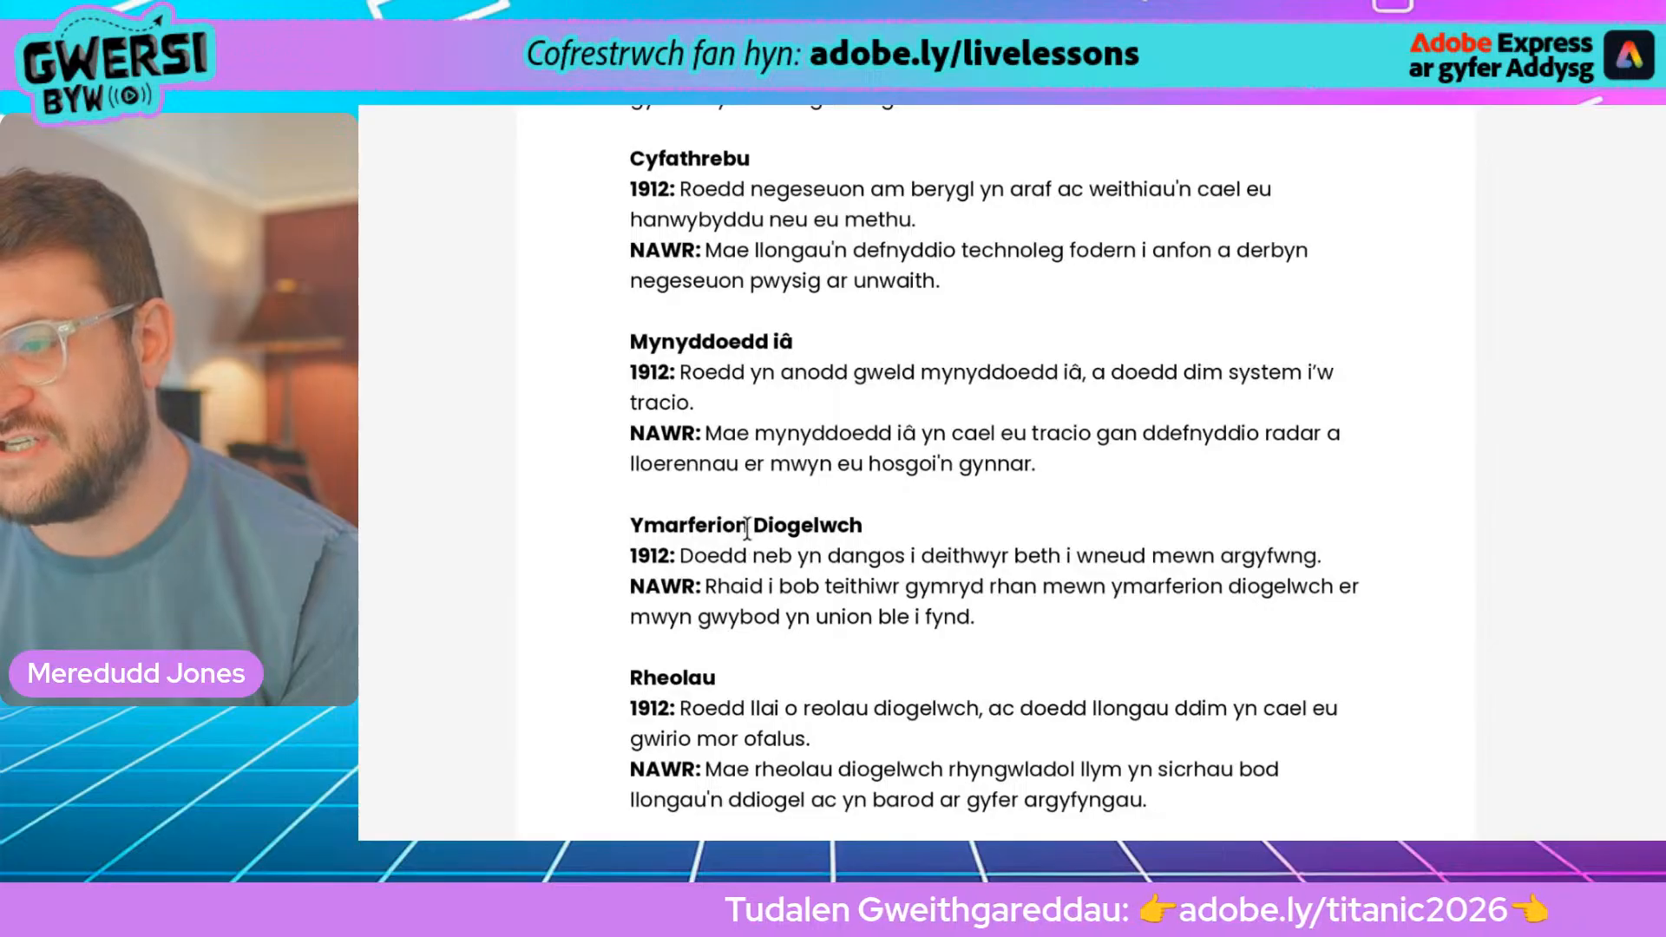
left_click(577, 131)
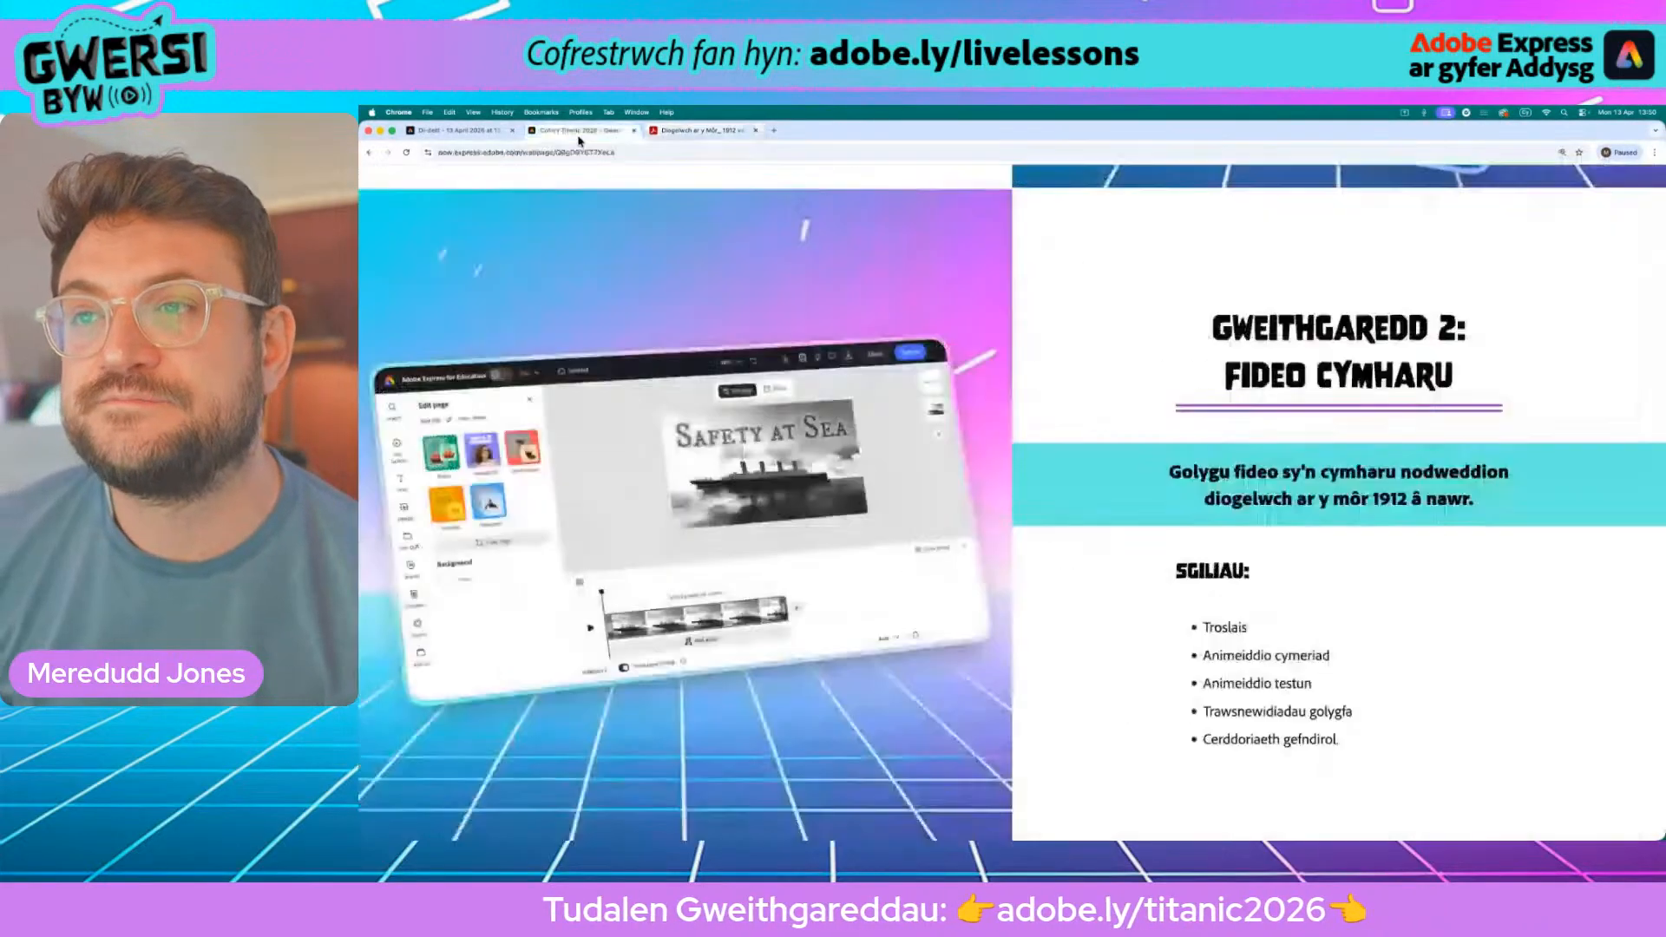
left_click(460, 131)
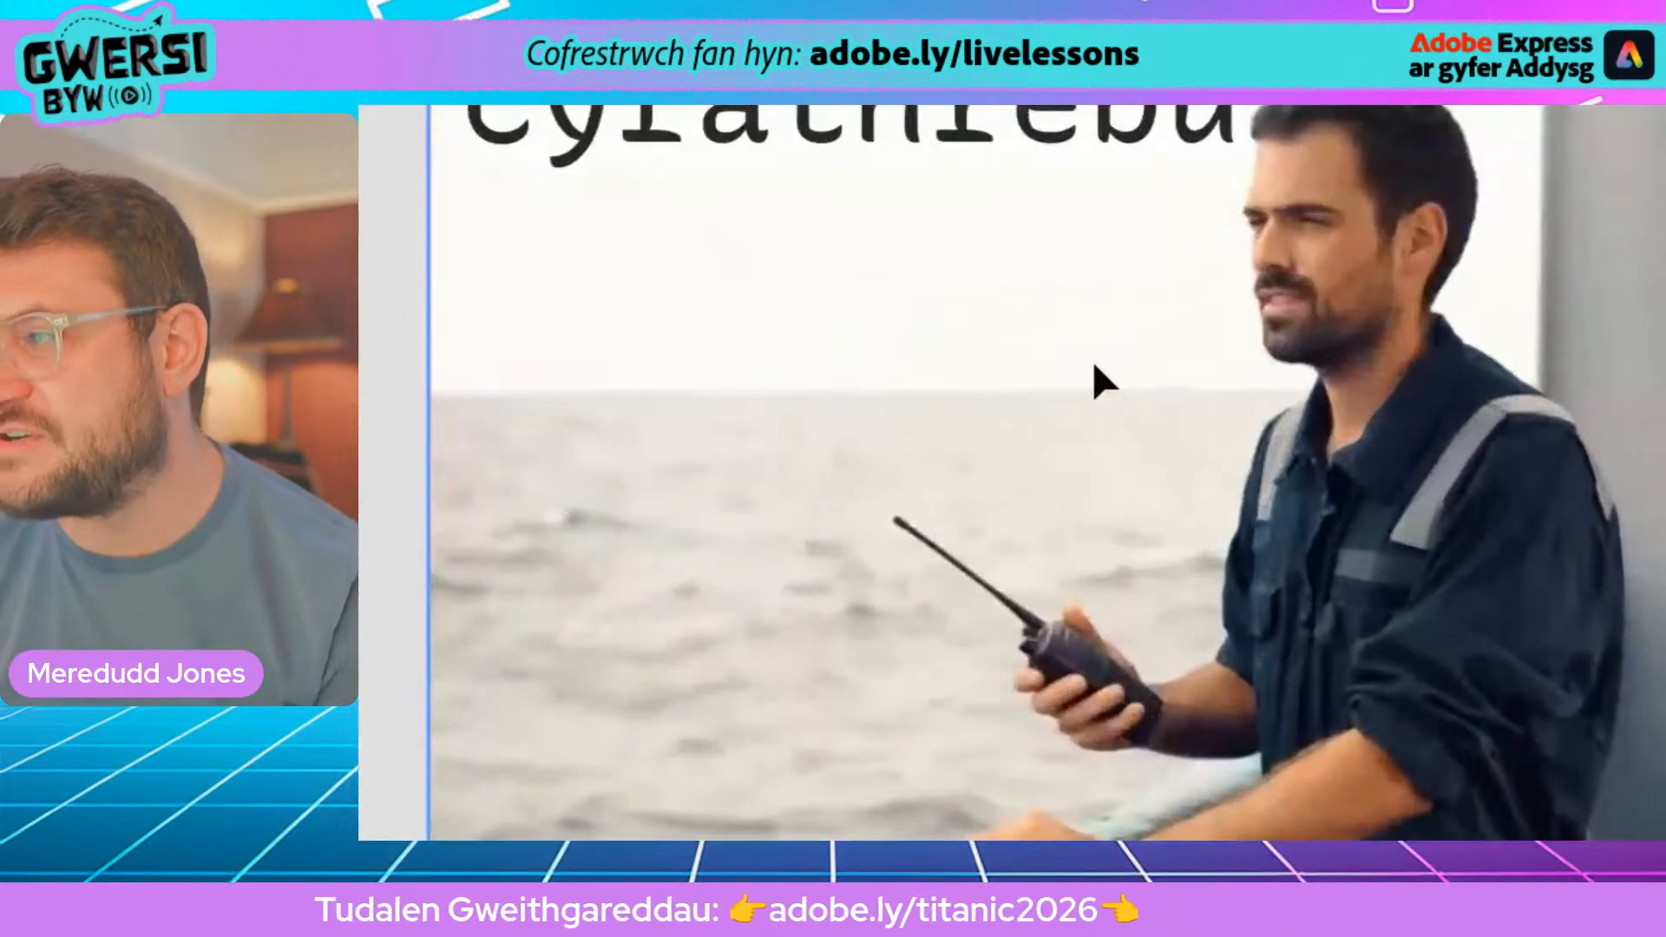
Step: Replace the sailor video in the duplicated scene with the "life jacket" stock clip of a girl in a red life jacket on a boat
left_click(1109, 399)
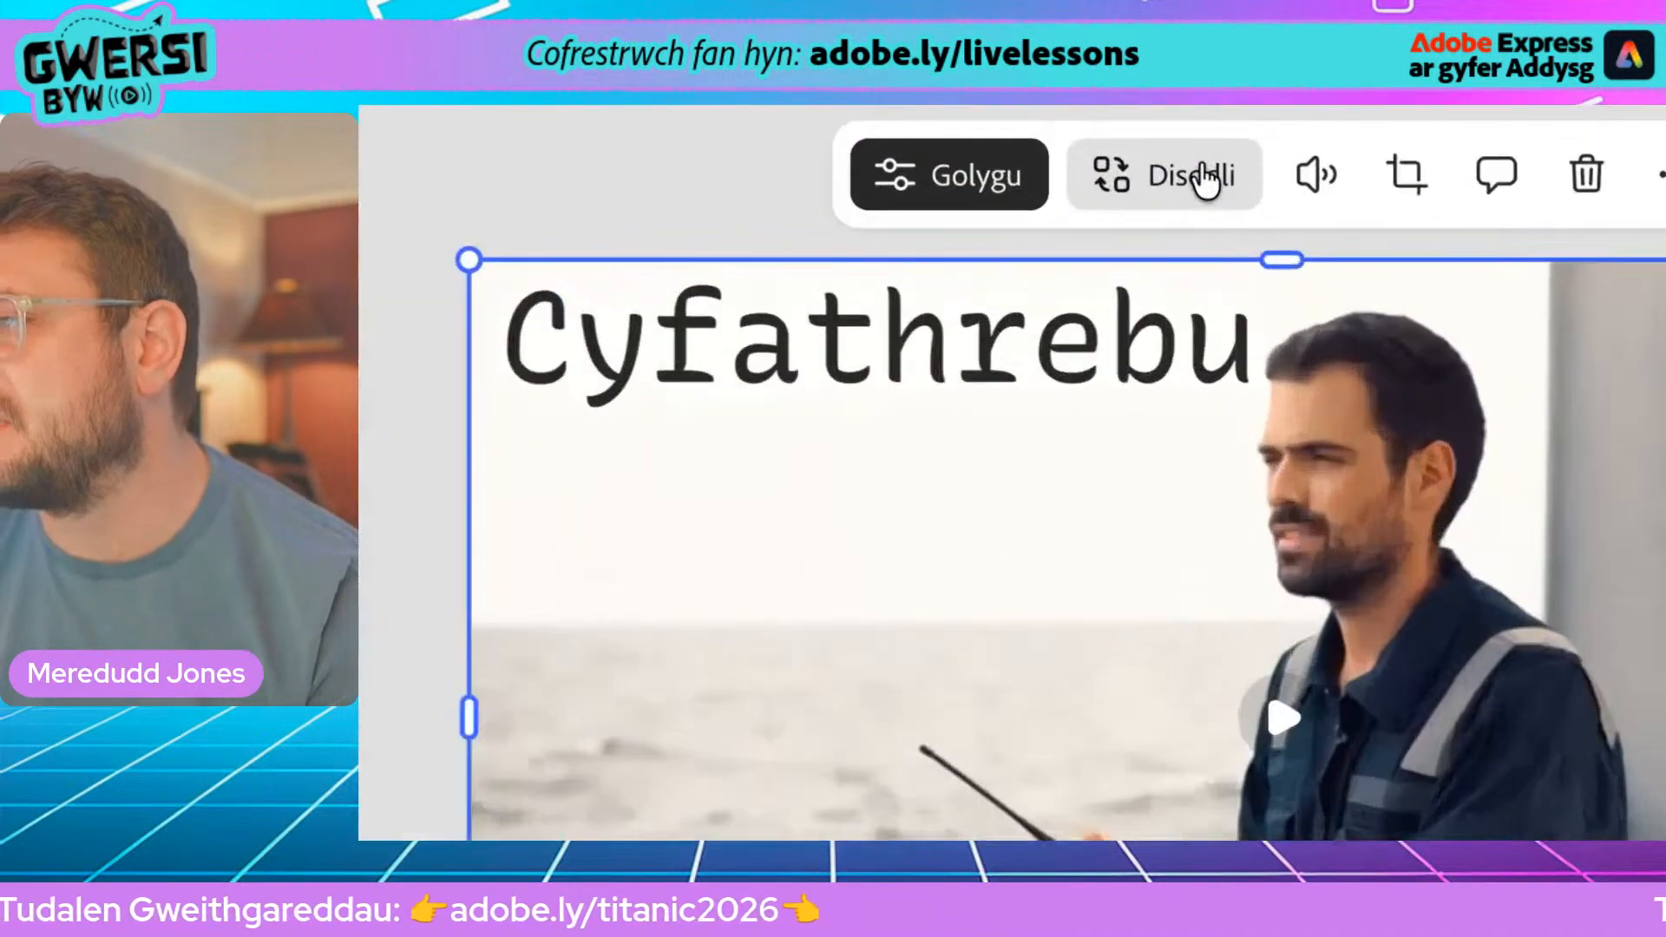
left_click(1185, 187)
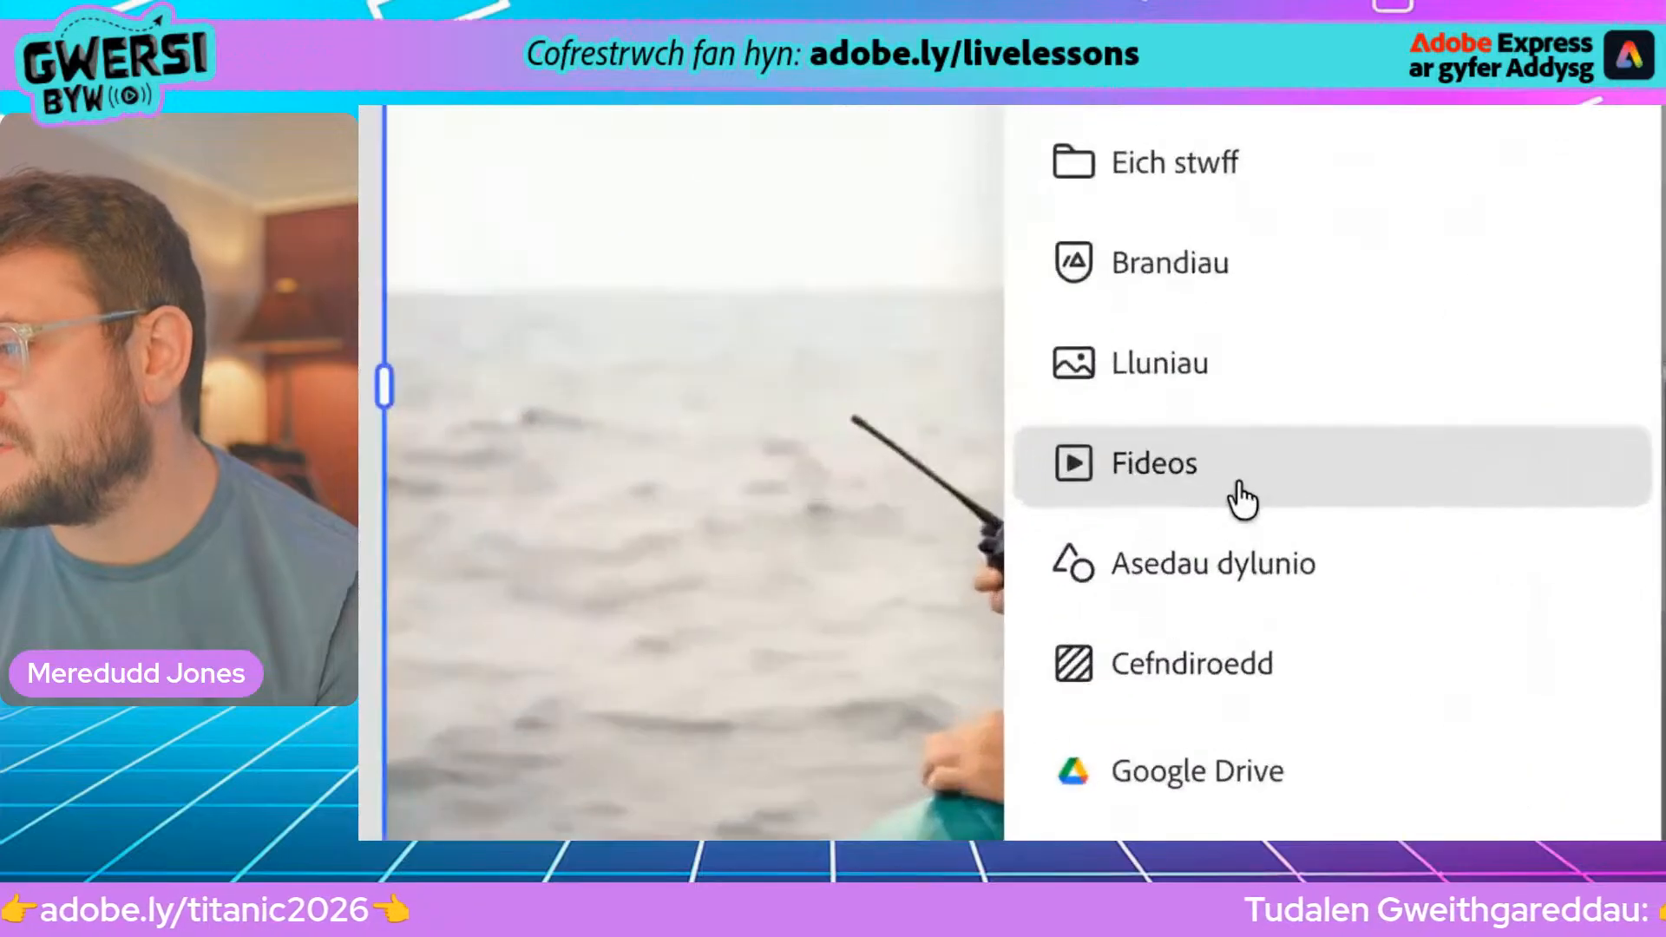
left_click(1241, 499)
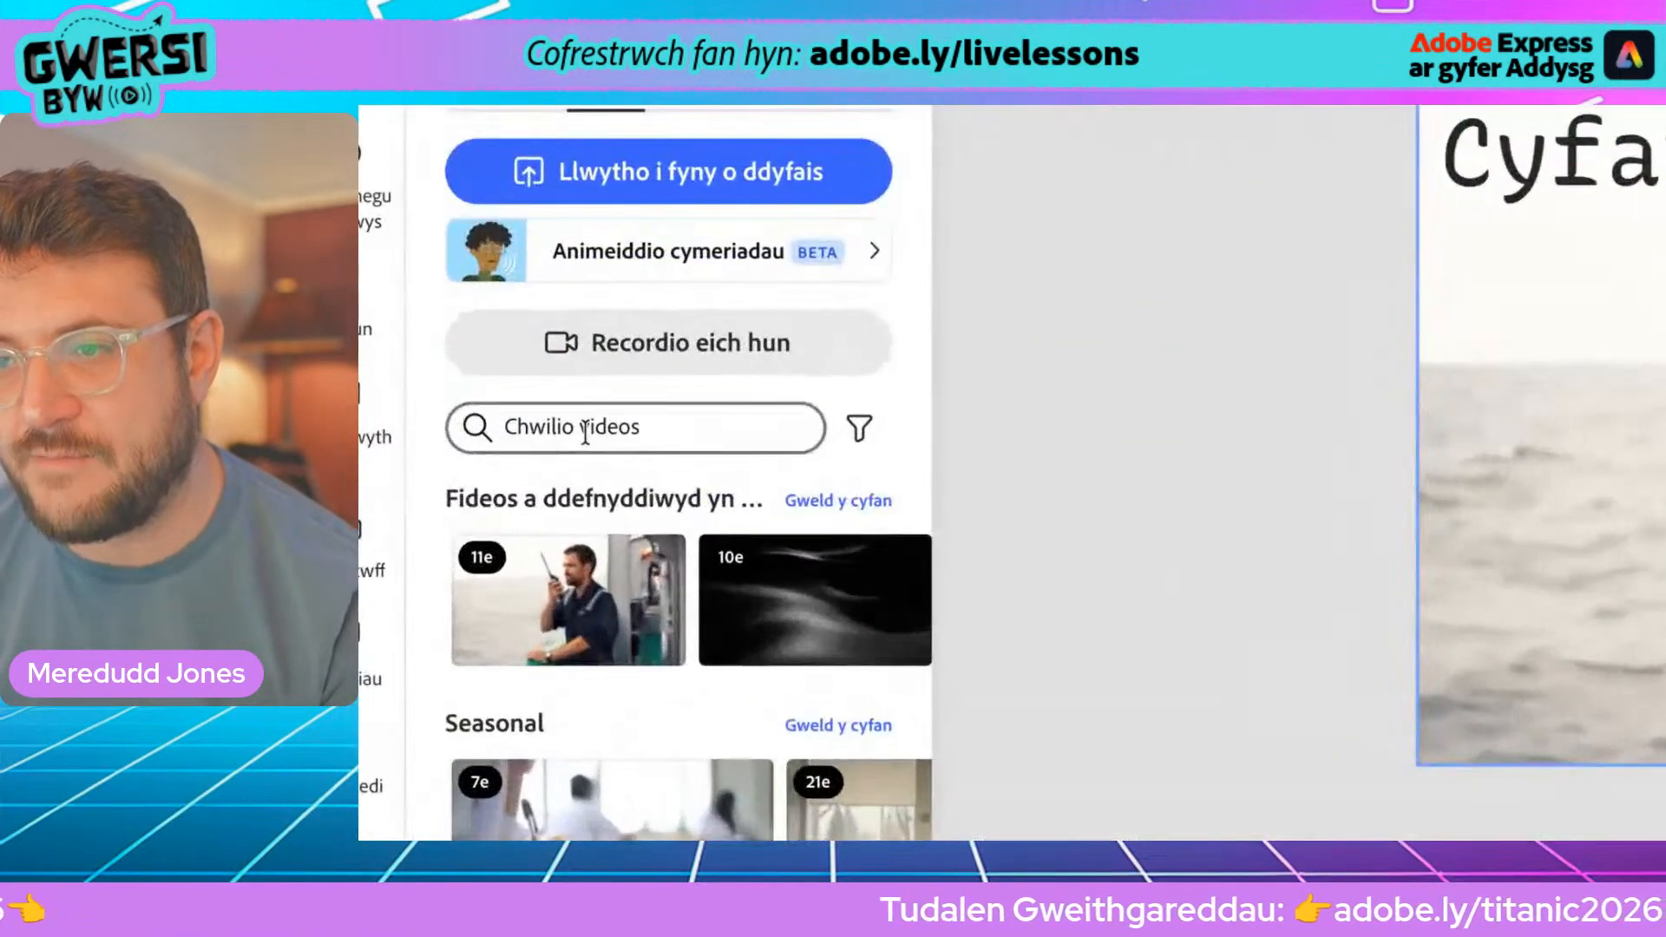
left_click(586, 430)
type("l")
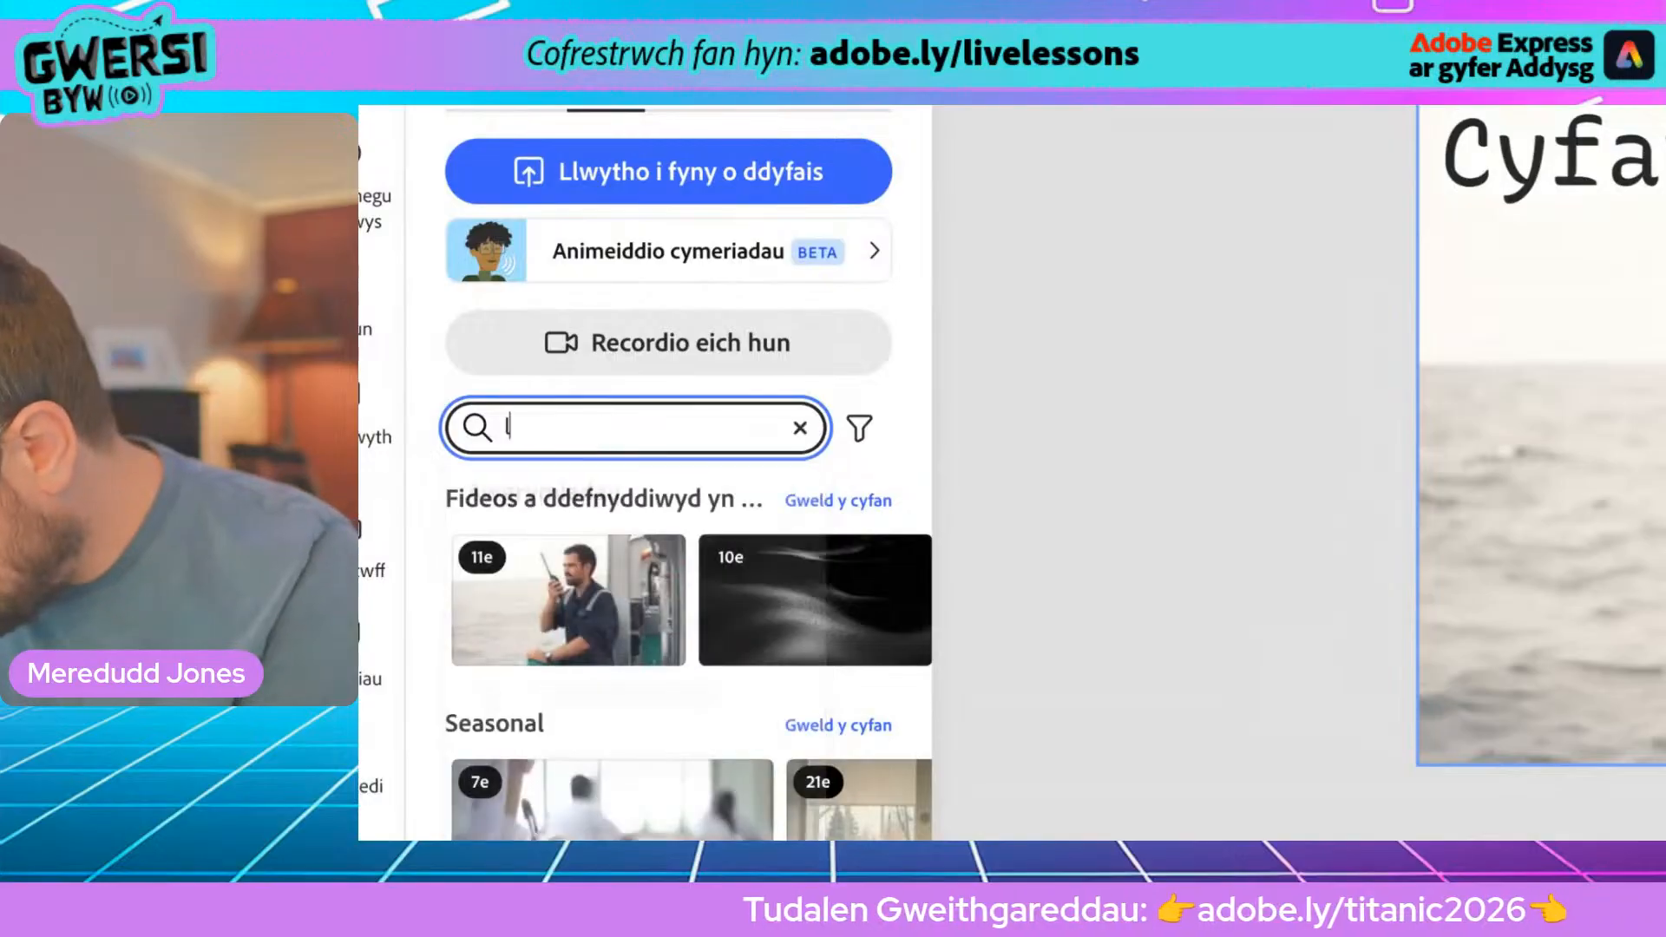
type("ife jacket")
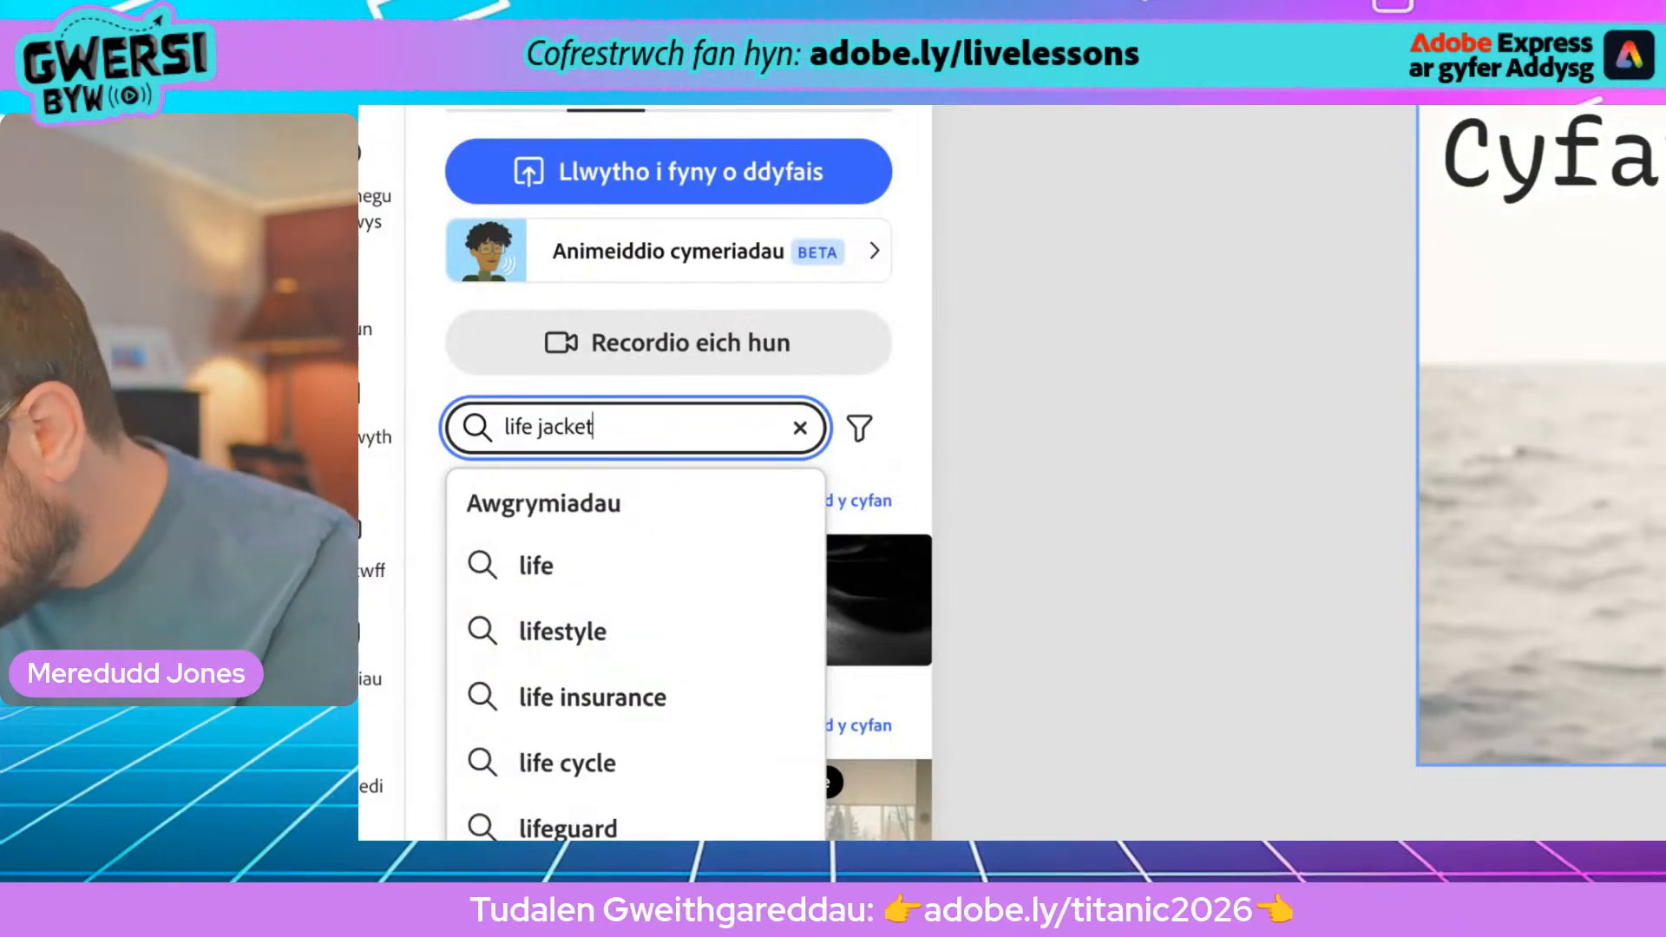
key("Return")
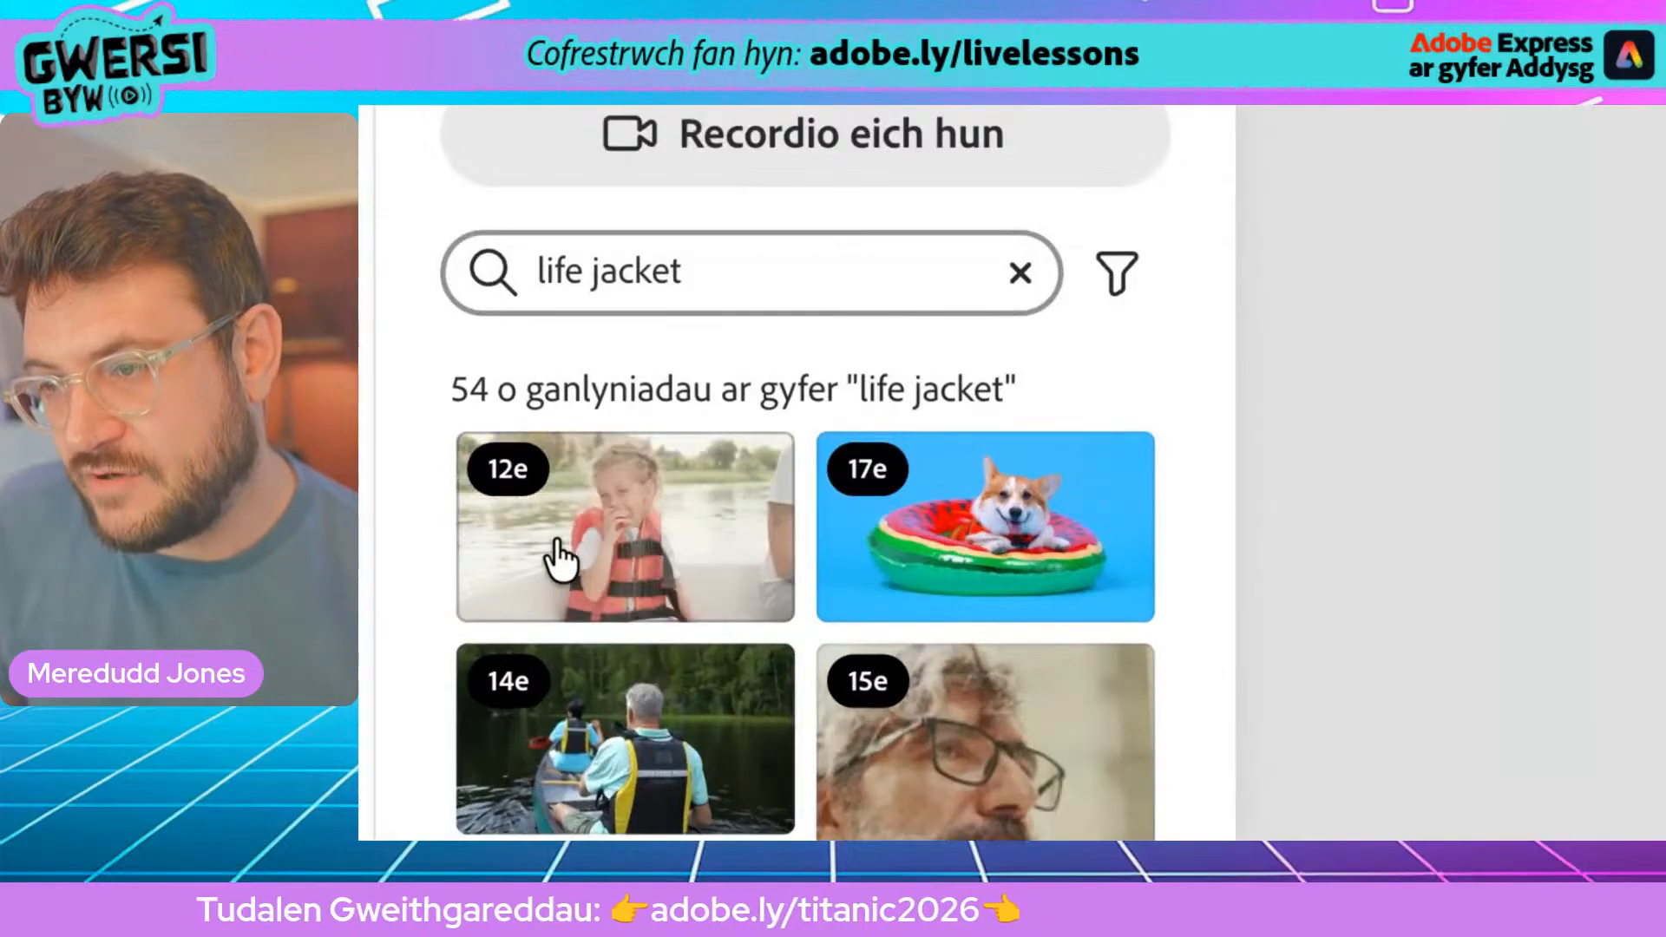
scroll(570, 555, "down", 3)
scroll(570, 555, "up", 3)
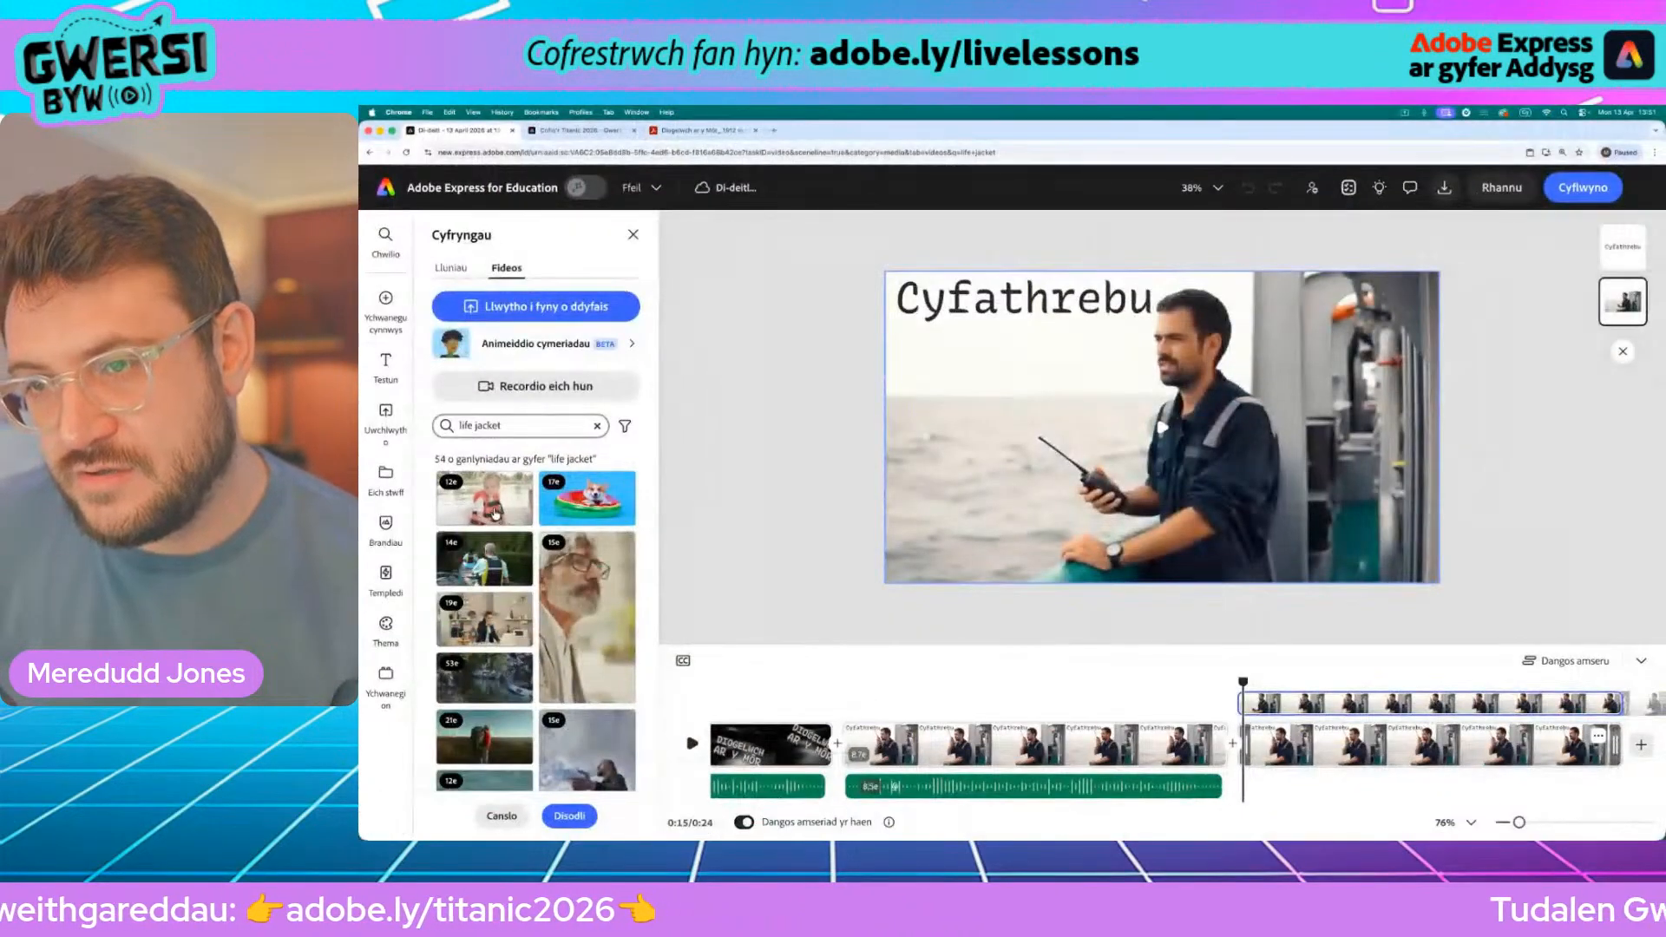
left_click(495, 513)
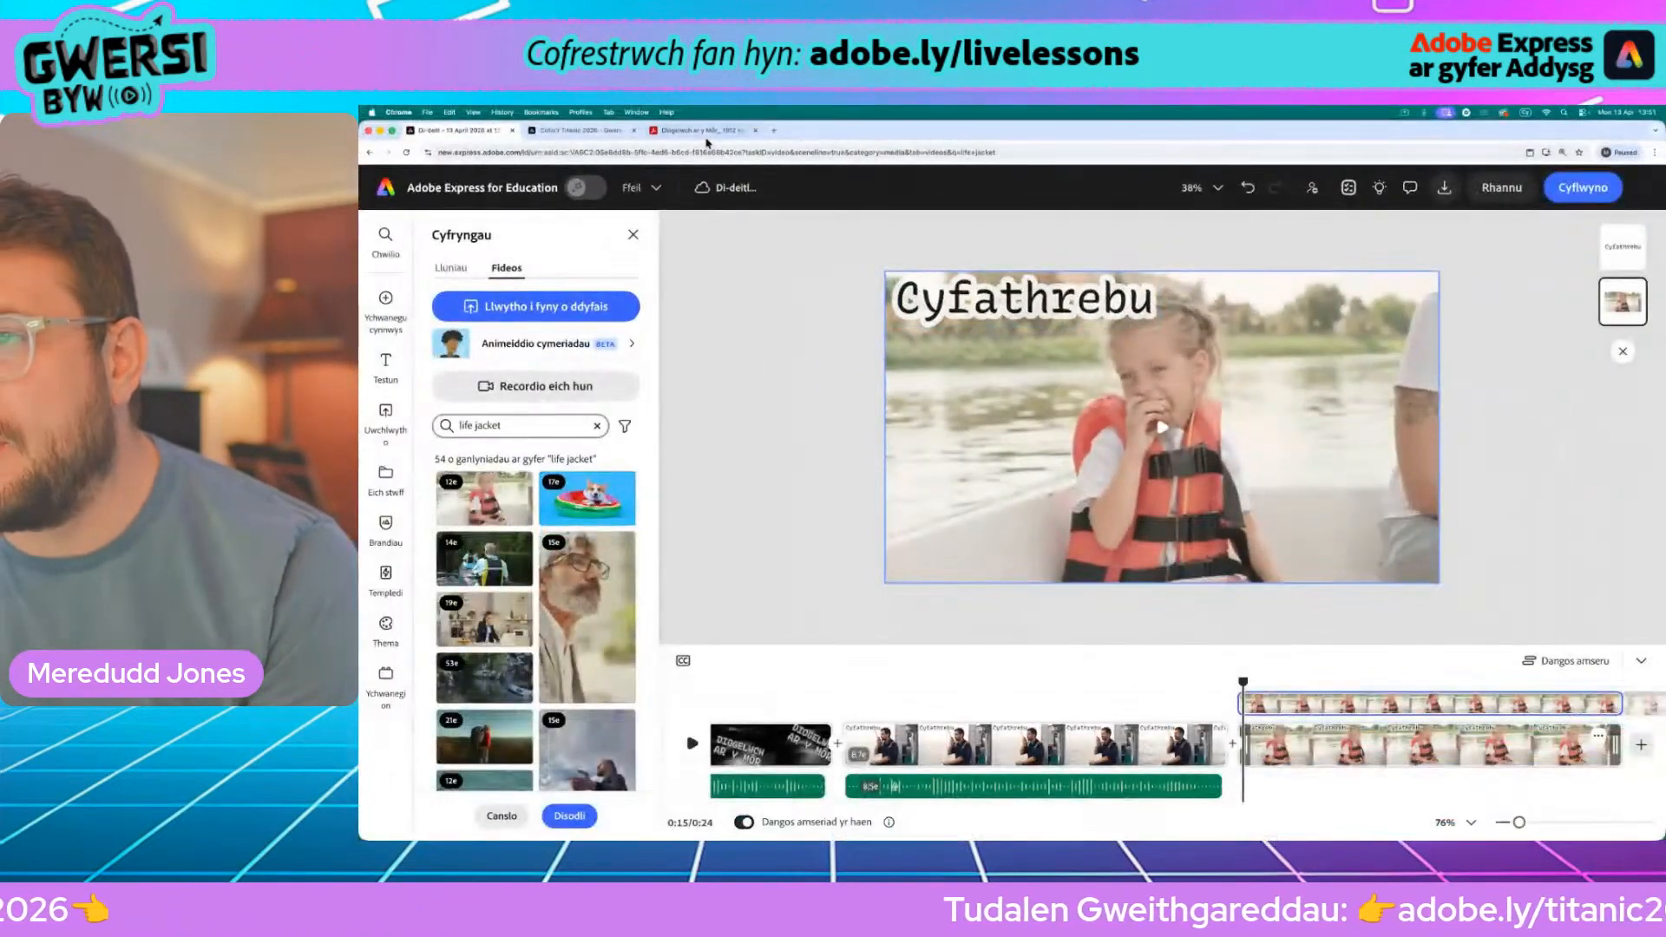
Step: Change the duplicated scene's caption to "Ymarferion Diogelwch" and move it to the bottom of the video frame
left_click(701, 132)
left_click(429, 135)
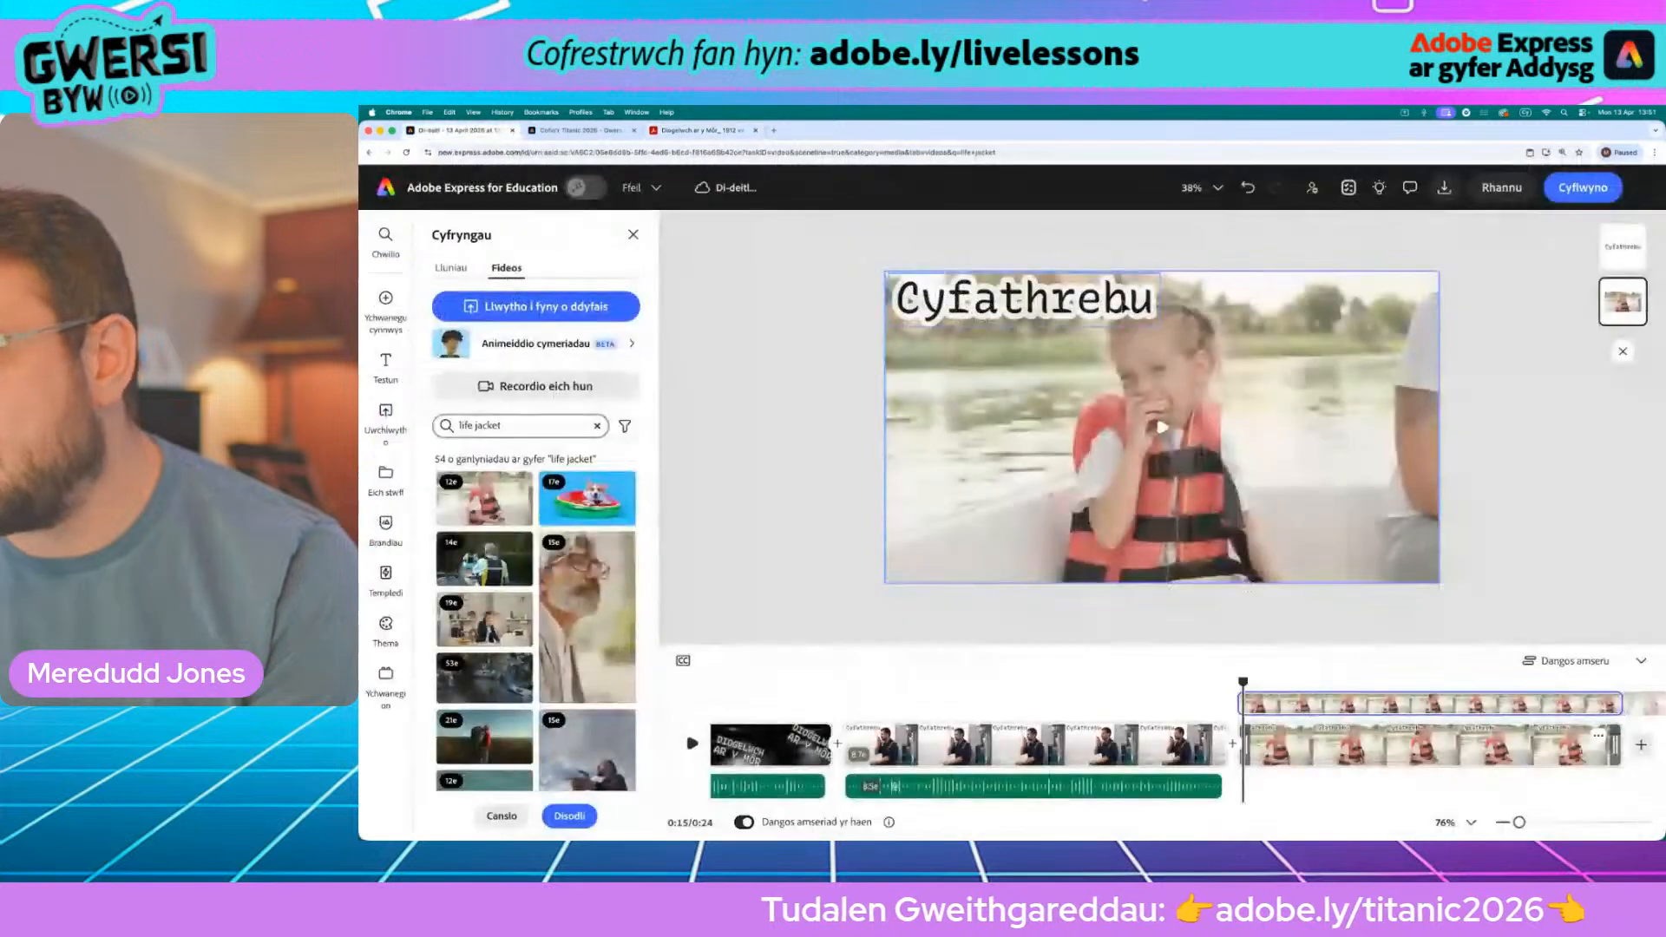
double_click(1127, 316)
type("Y")
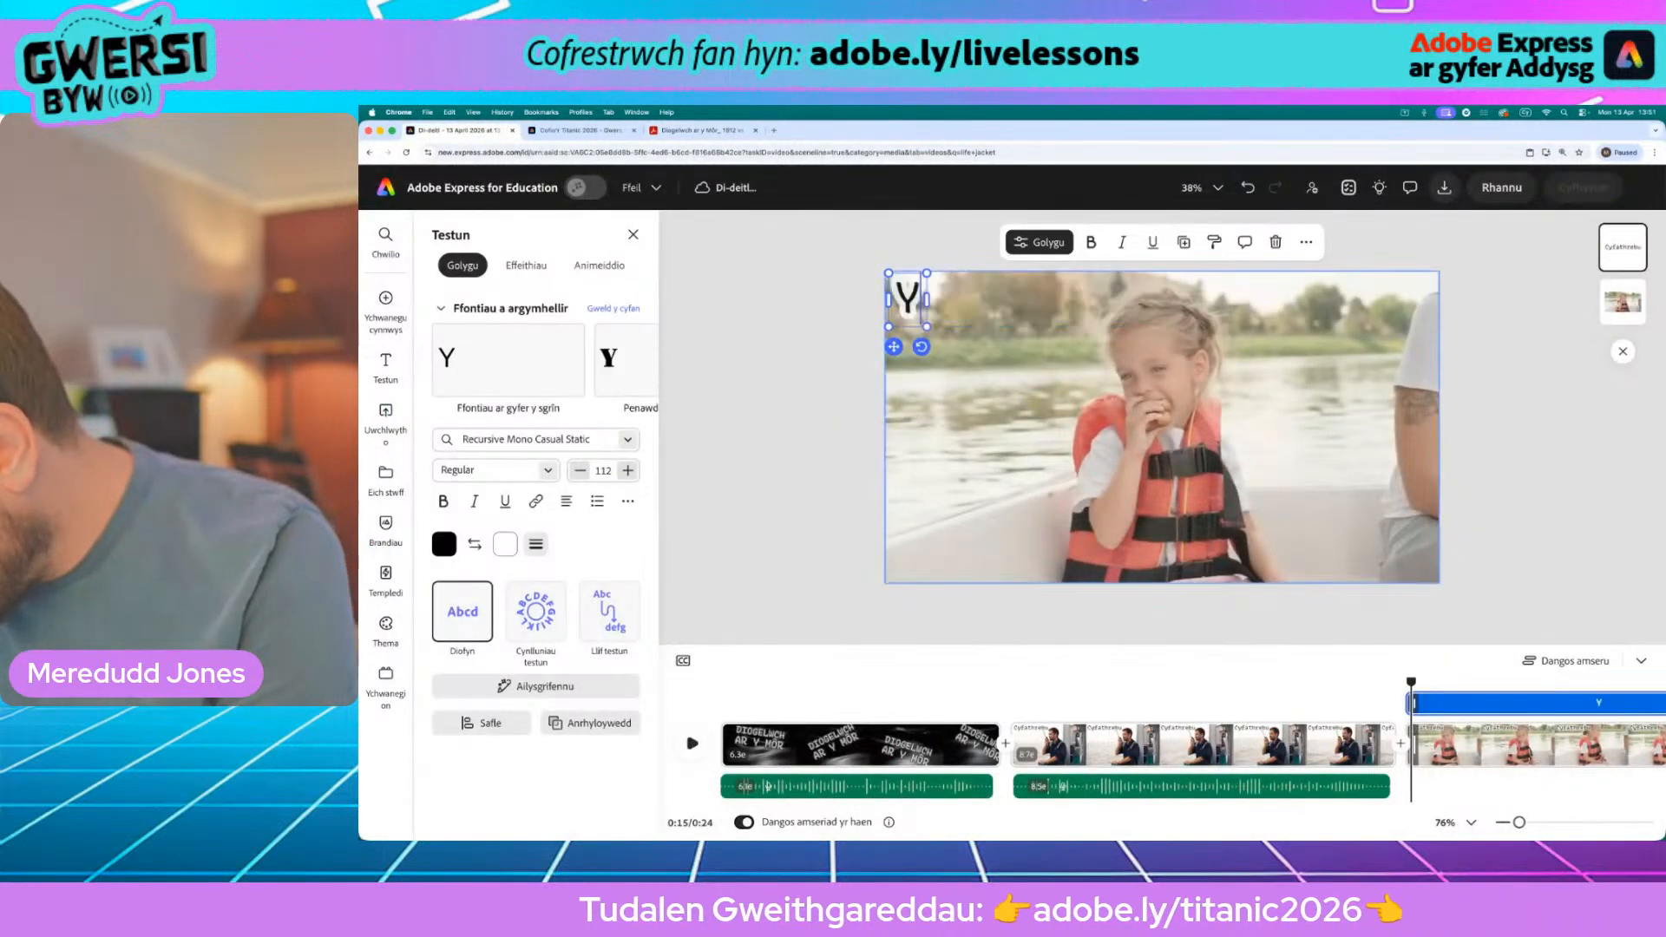
type("marferion")
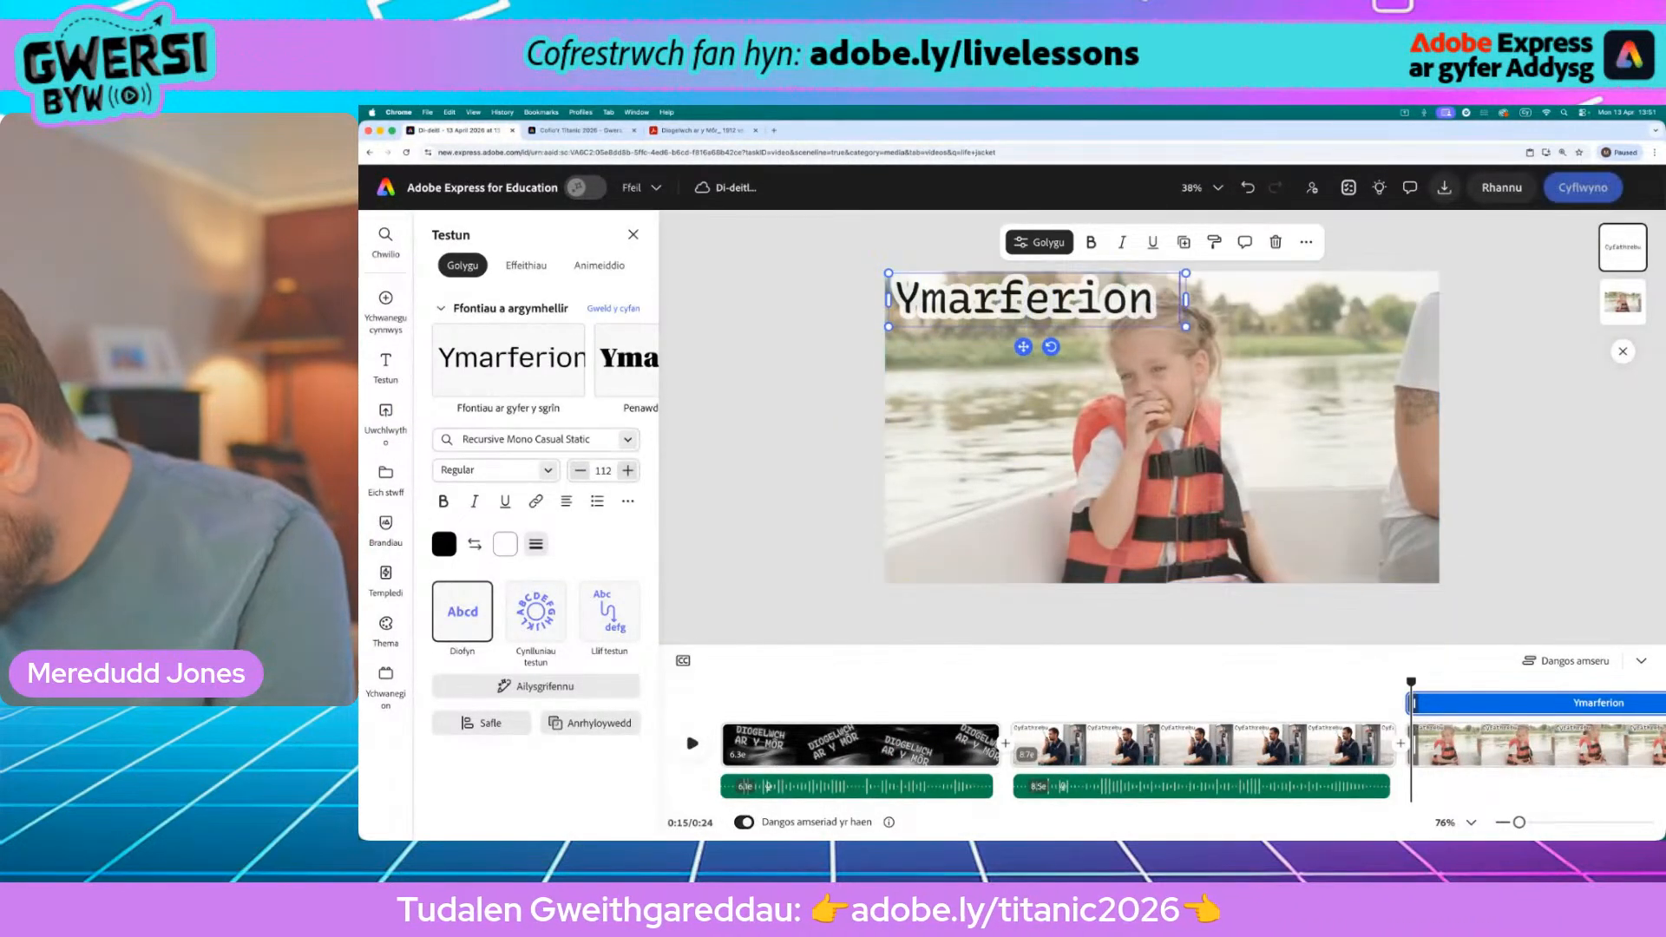
type(" Diogelwch")
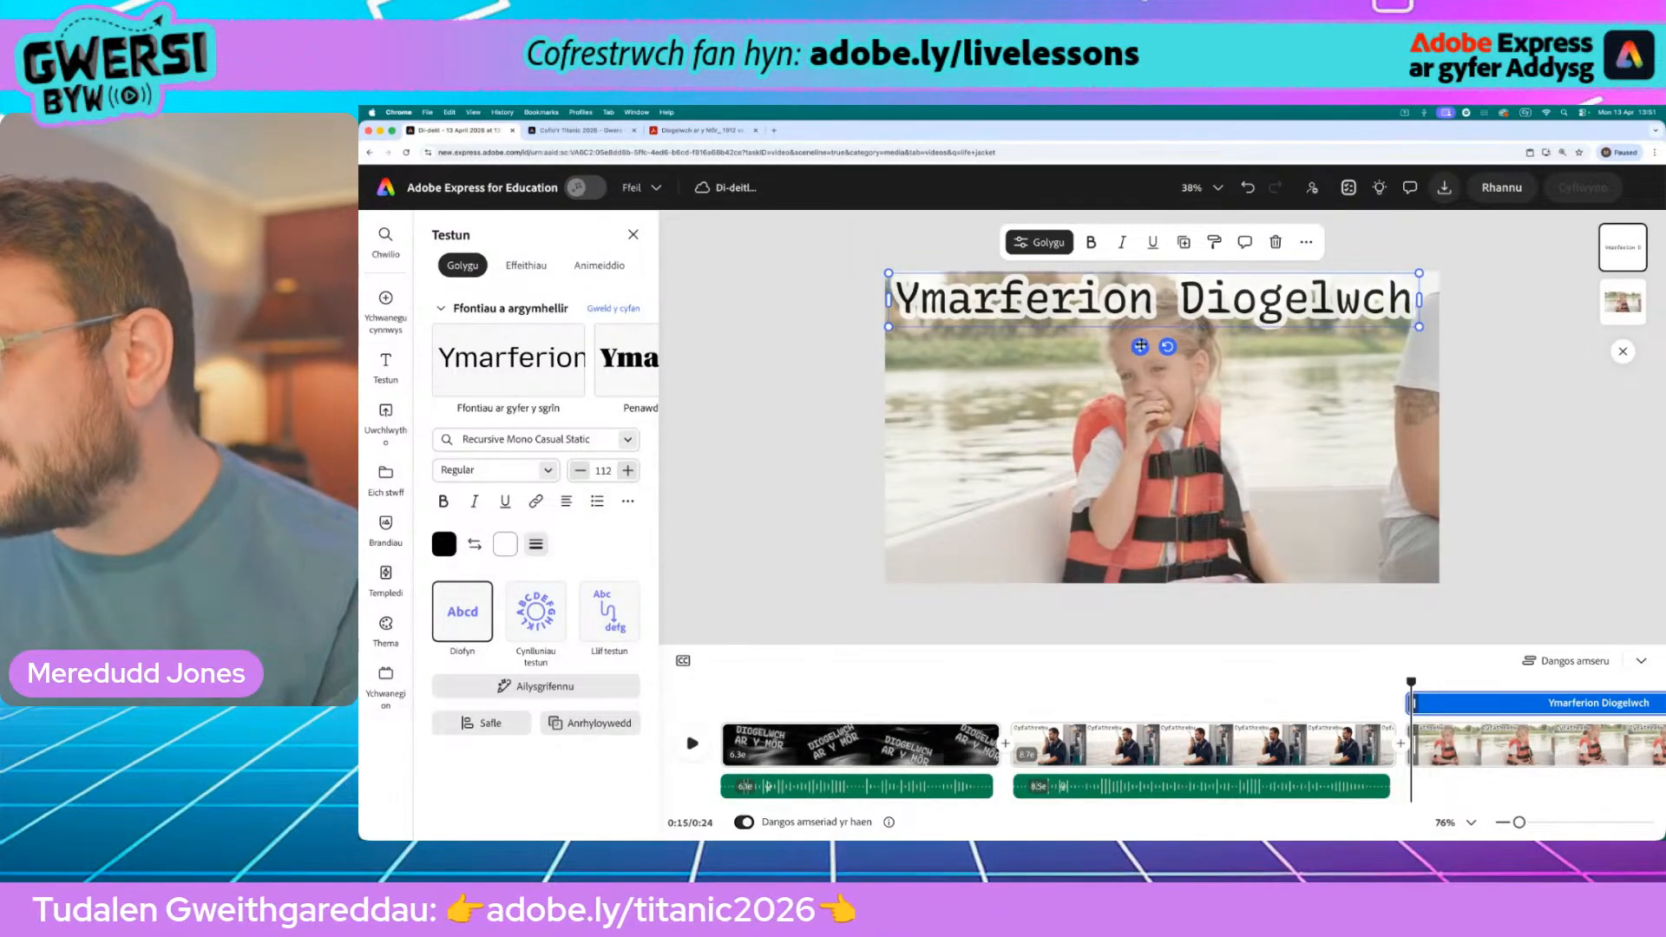
left_click_drag(1141, 345, 1141, 598)
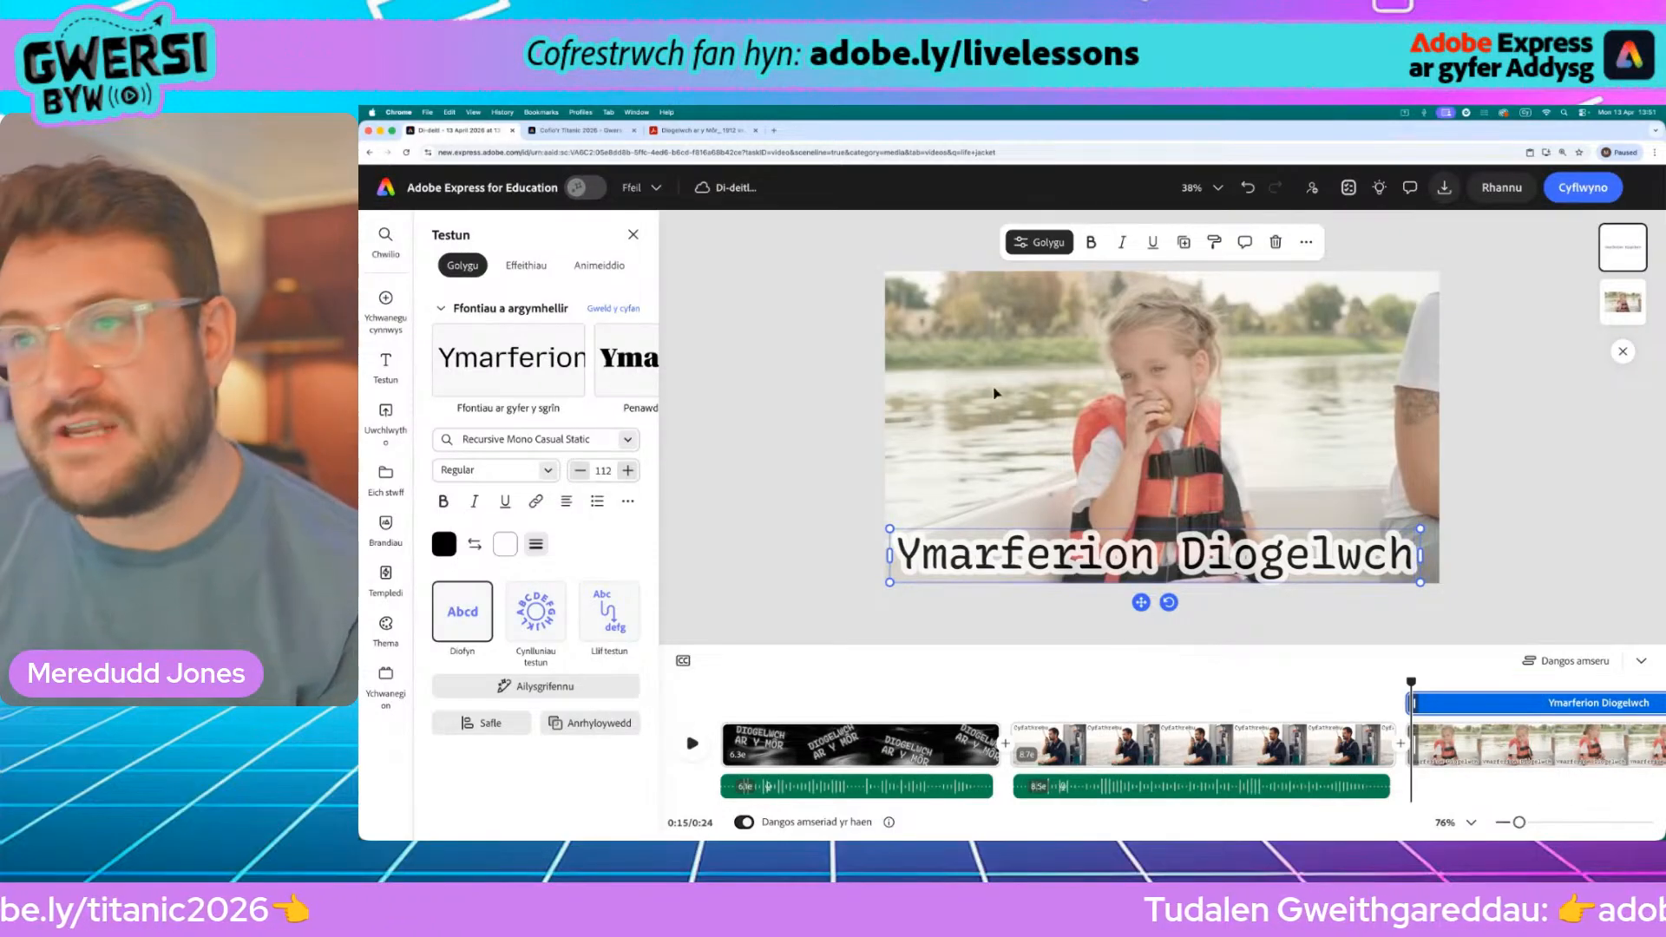
Step: Check the script for the safety drills text and record a voiceover of about 11 seconds from the start of the "Ymarferion Diogelwch" scene
left_click(680, 132)
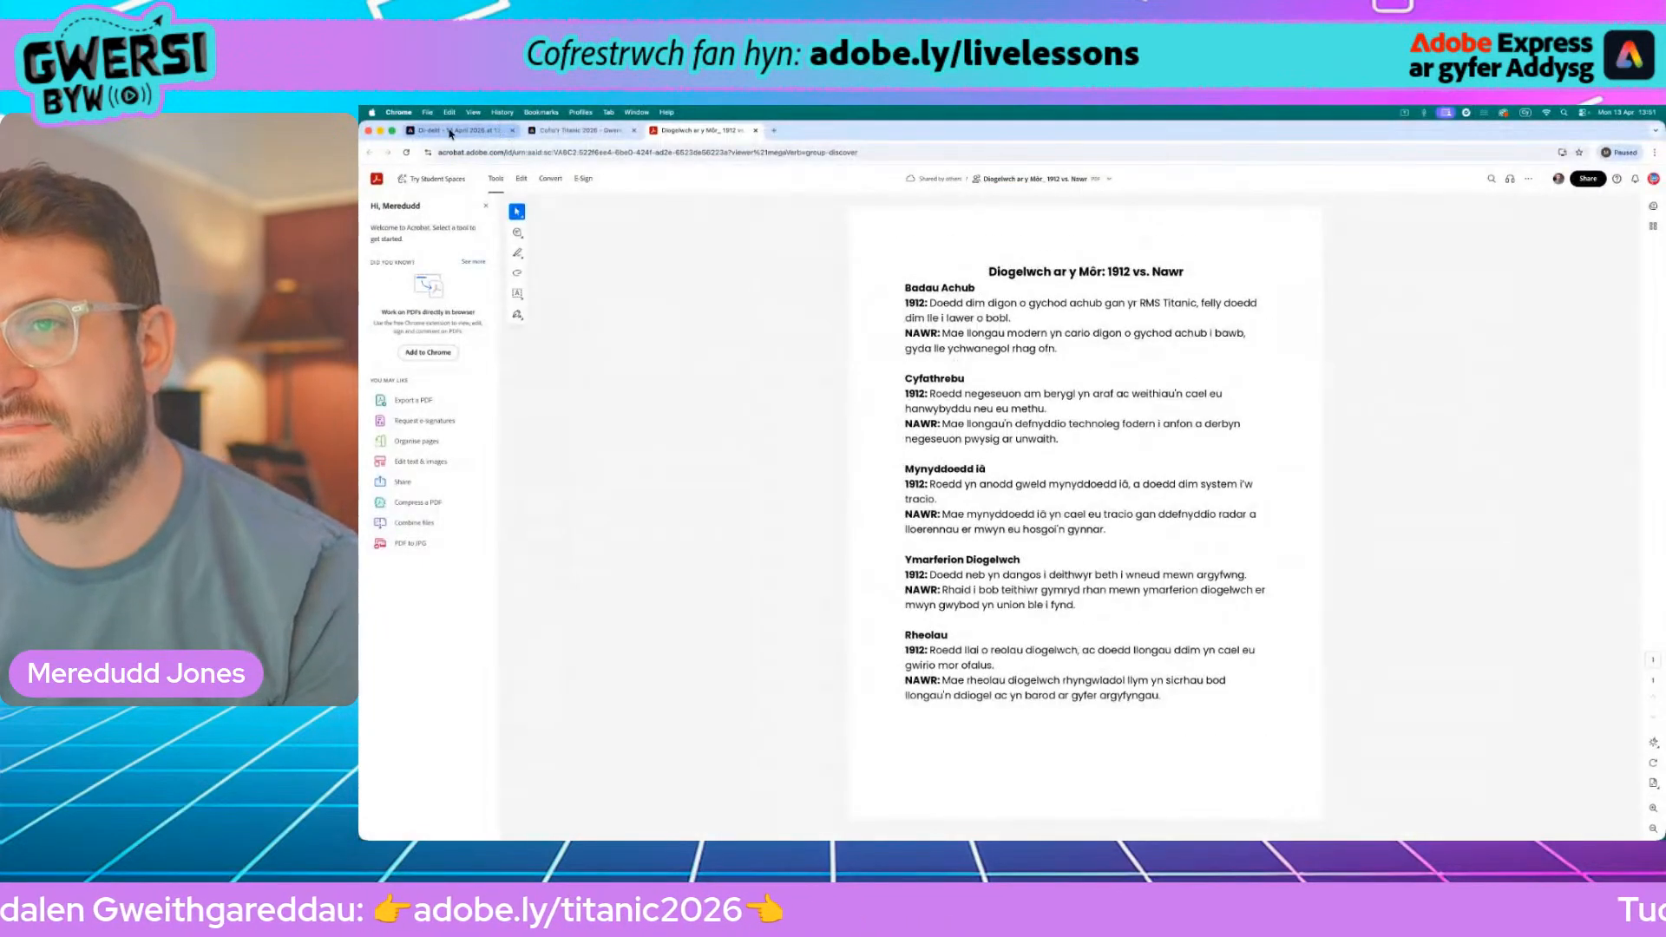
left_click(450, 131)
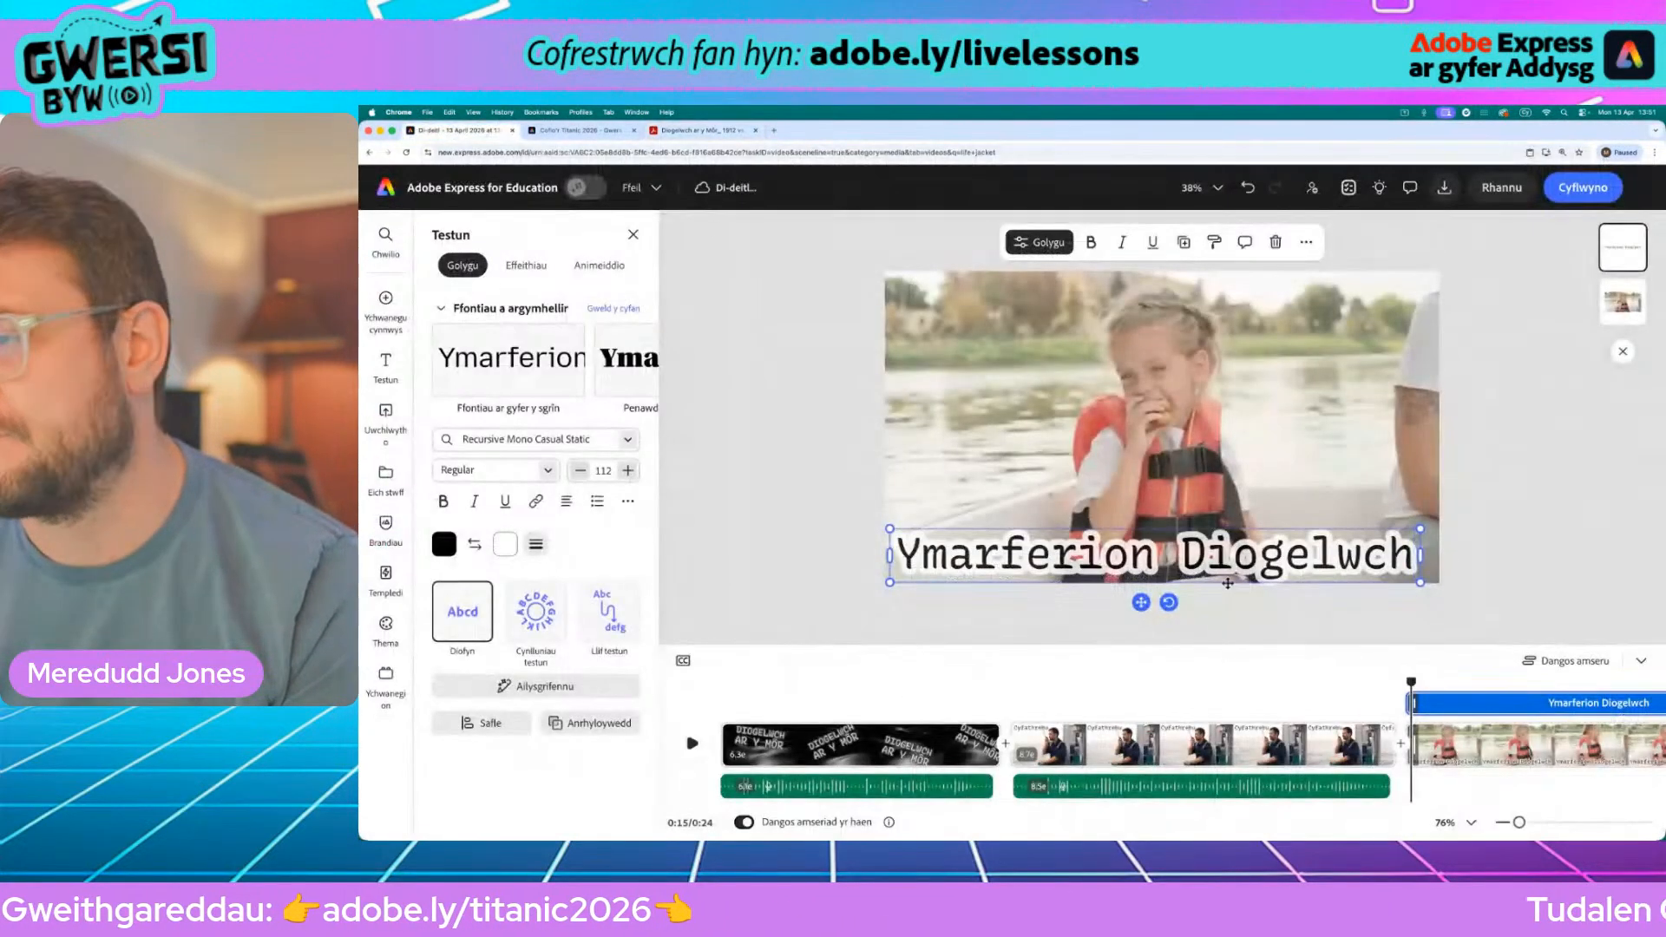
left_click(385, 304)
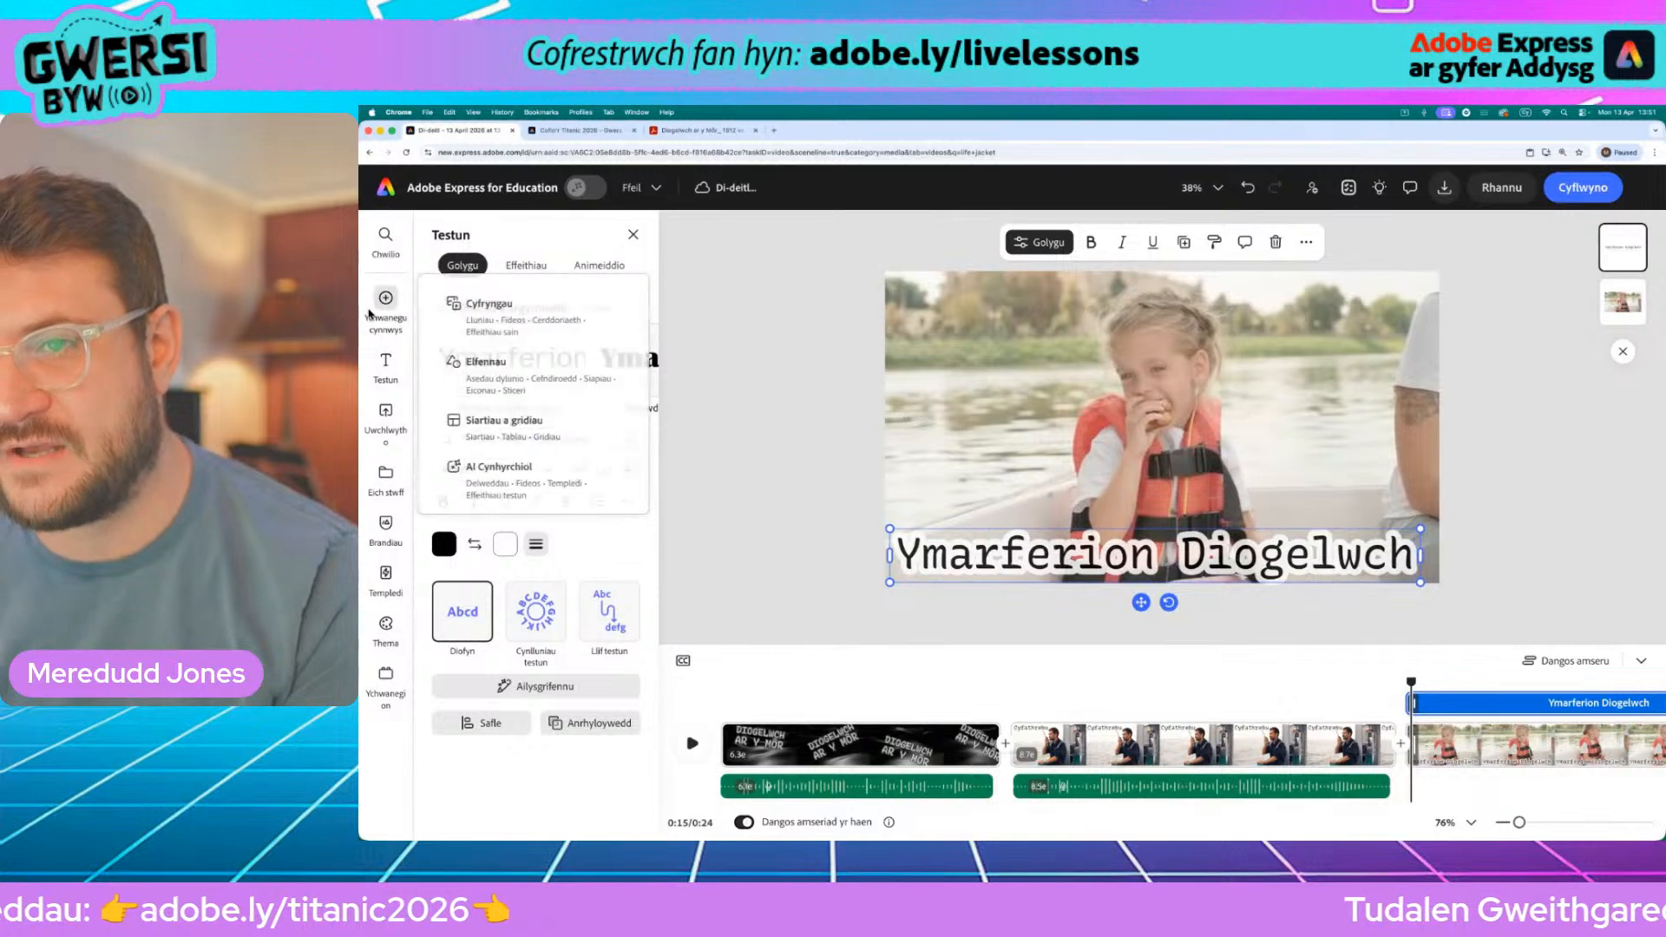
left_click(523, 323)
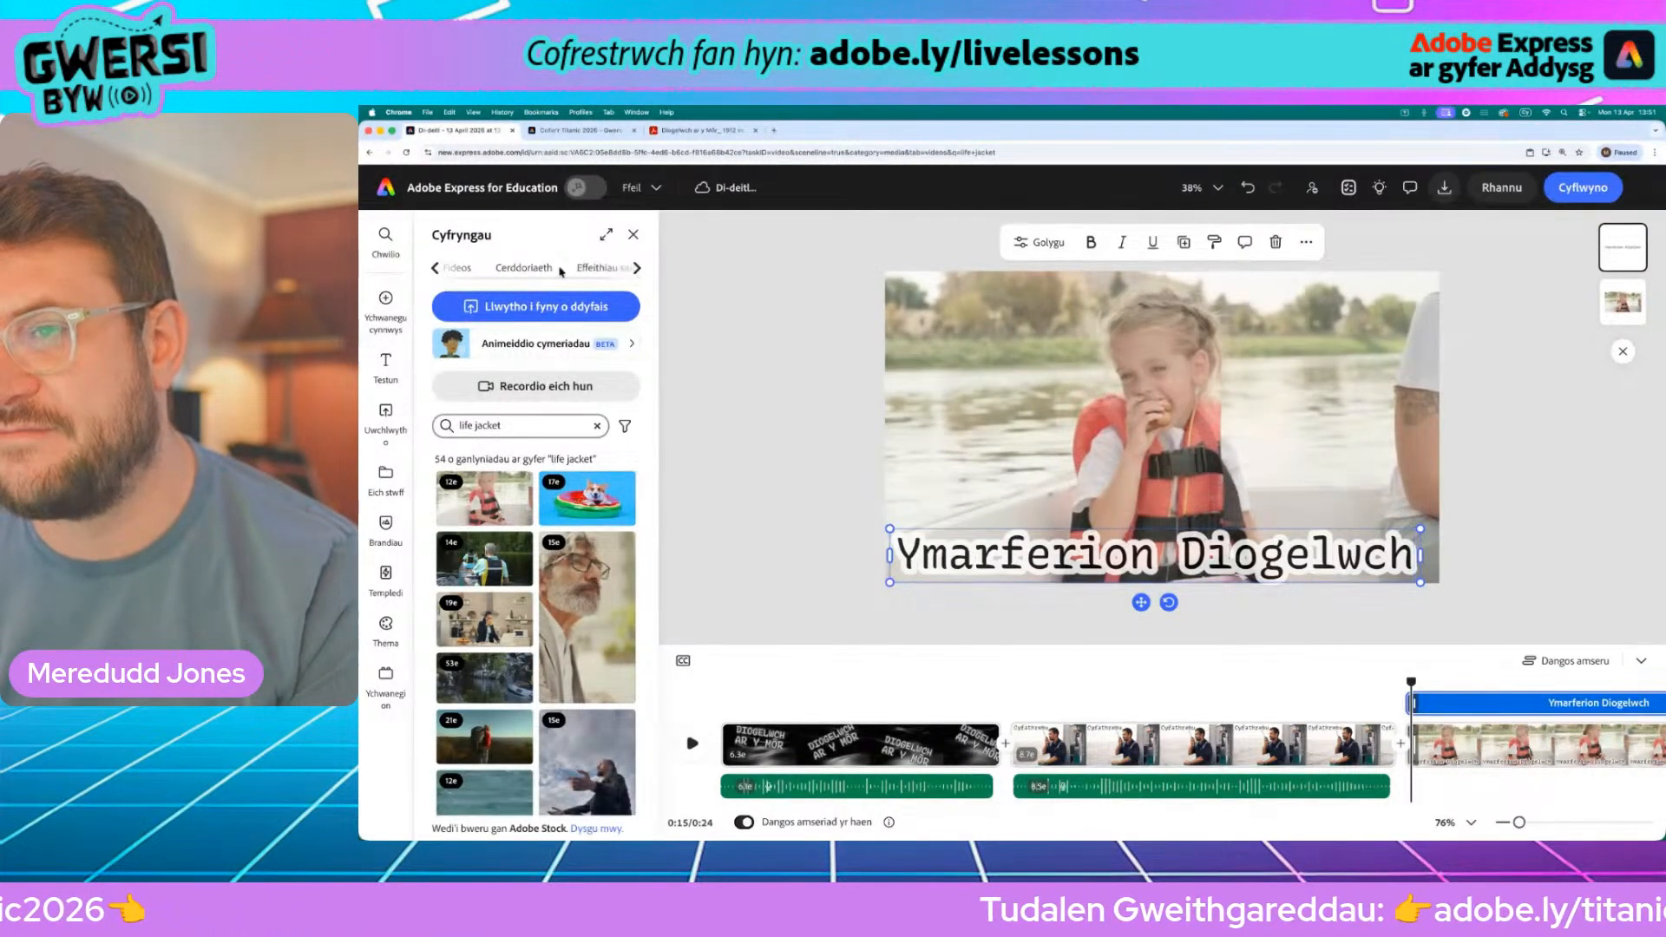
left_click(559, 270)
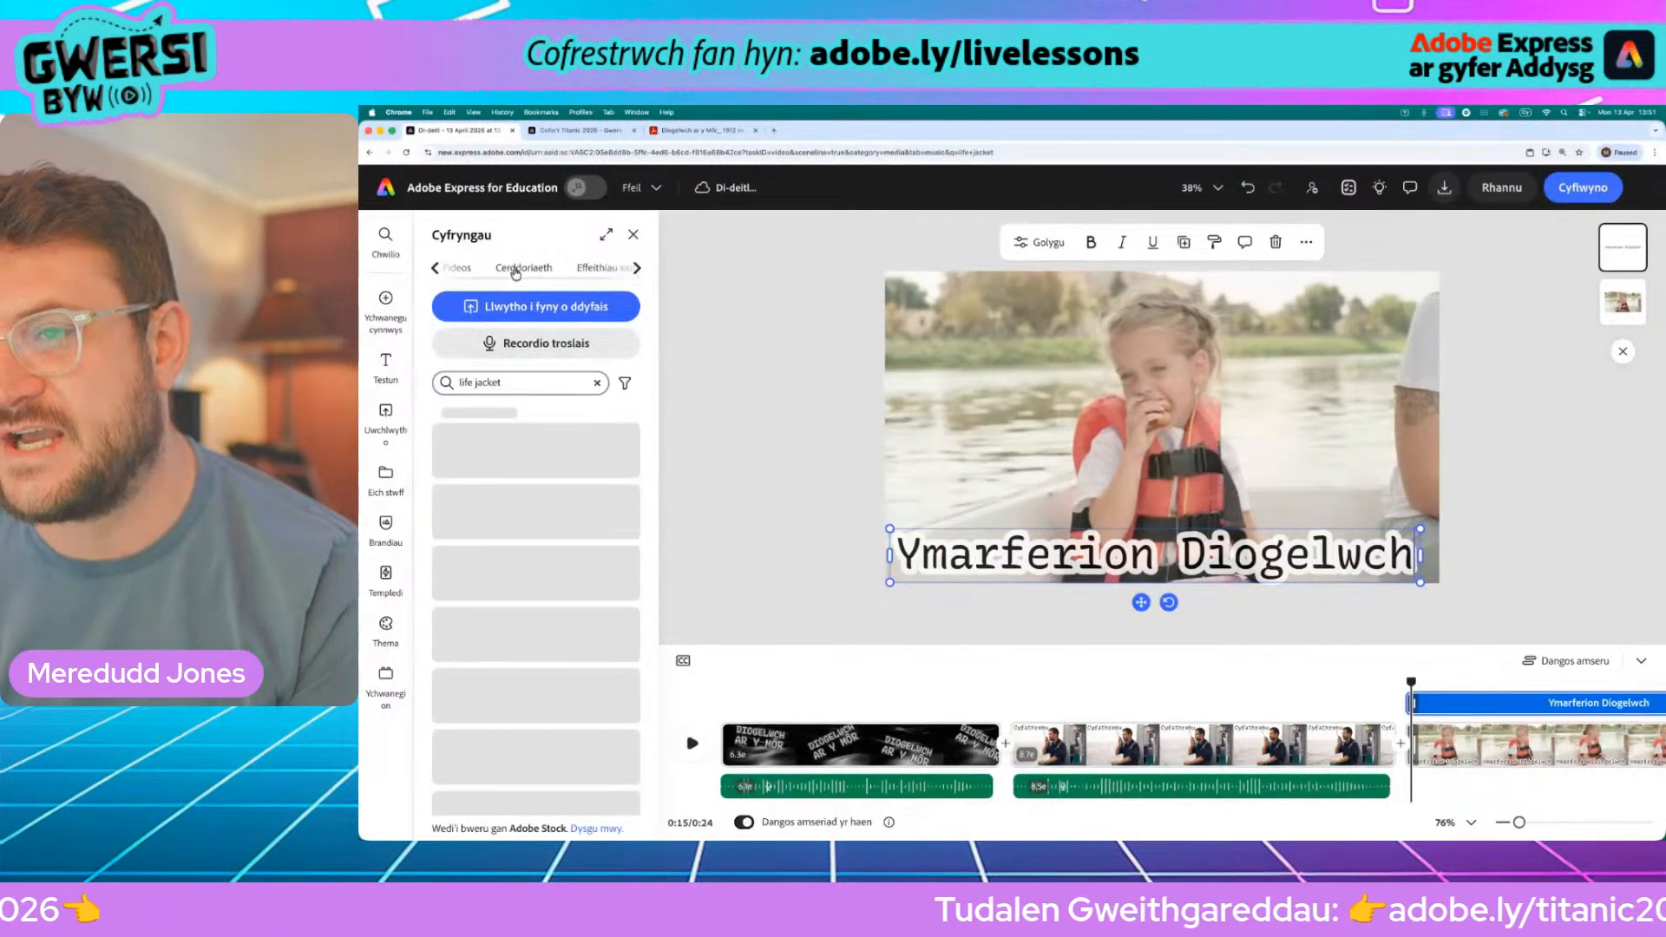
left_click(498, 348)
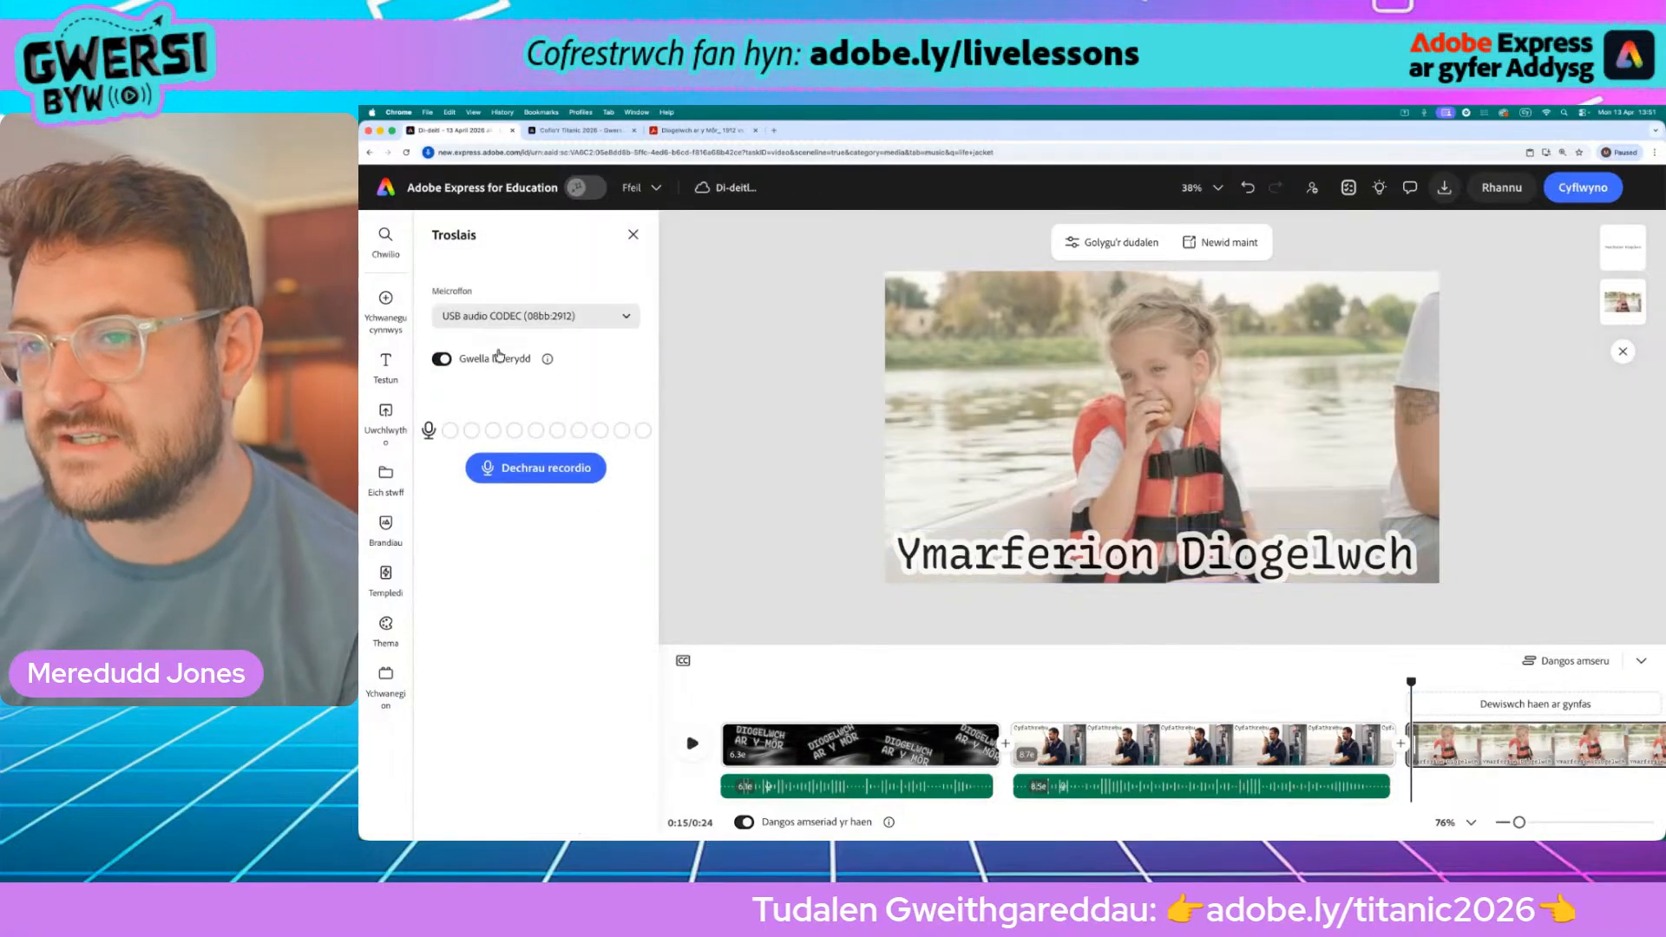
left_click(521, 474)
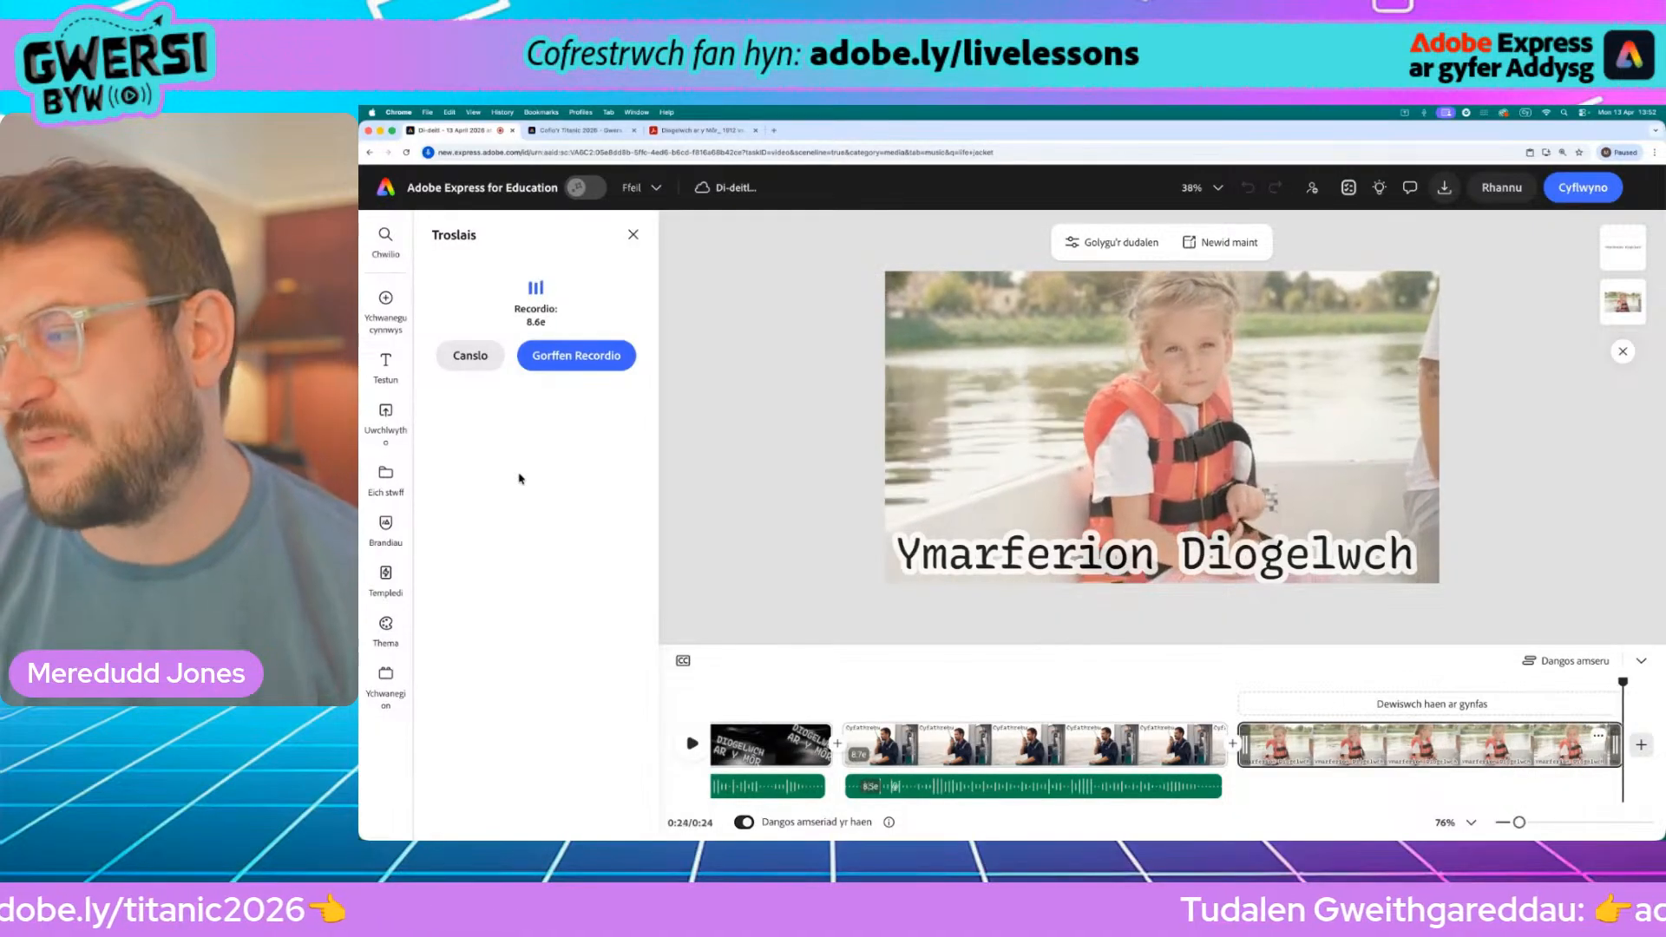
left_click(576, 358)
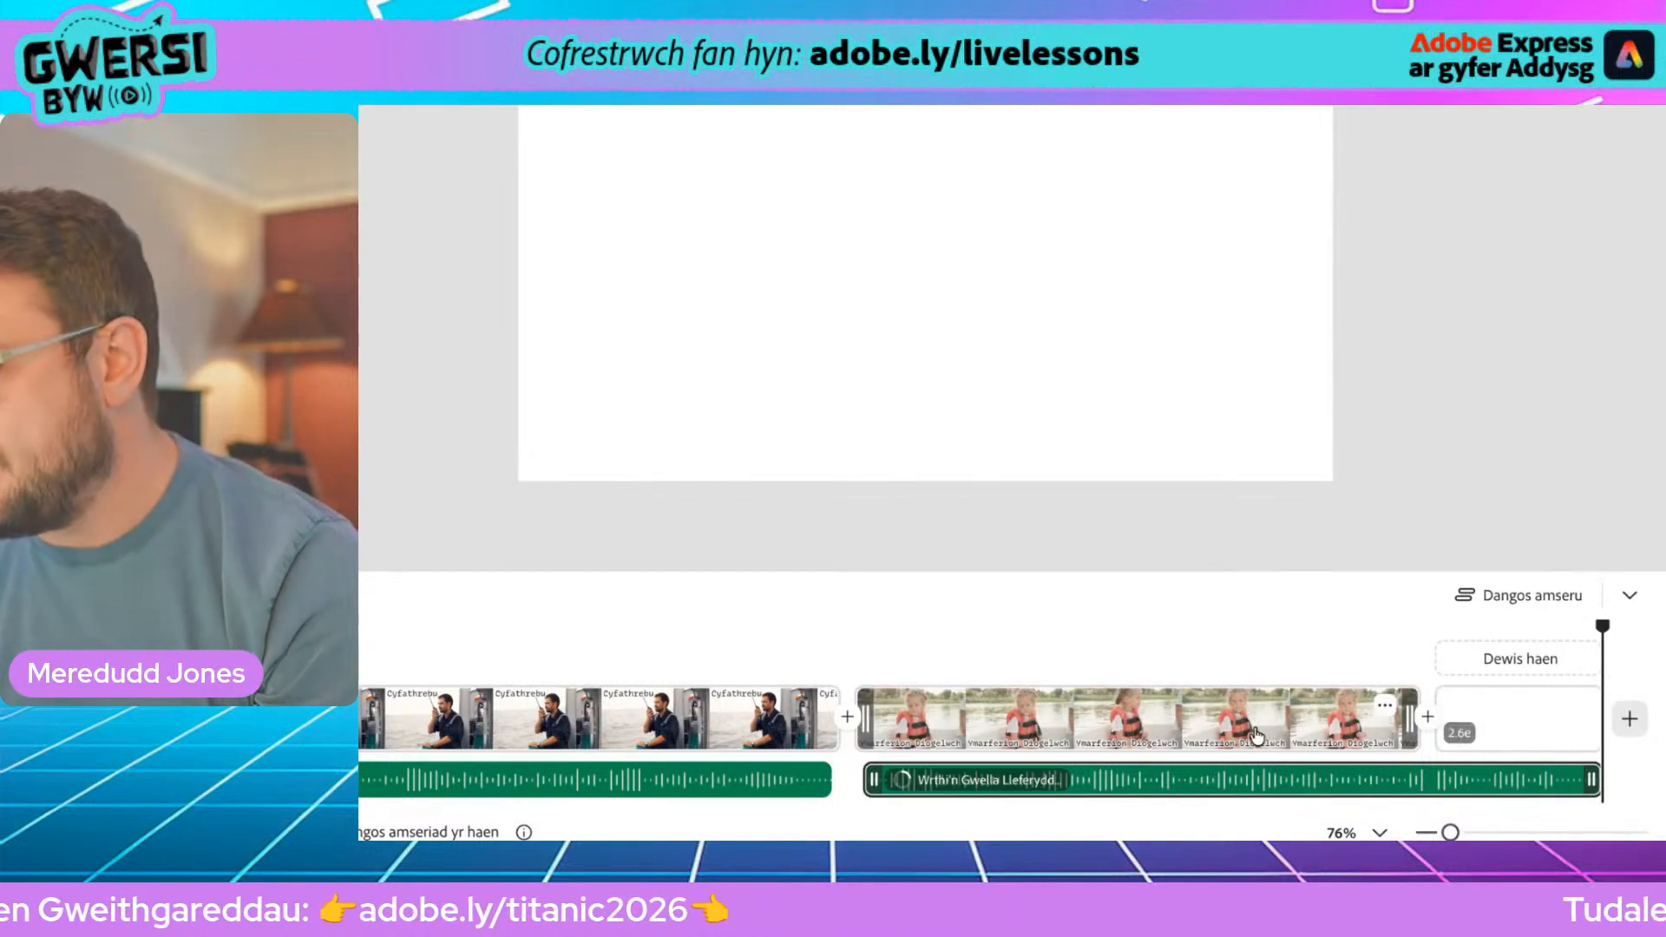
Step: Extend the "Ymarferion Diogelwch" scene to about 11.6 seconds to cover its voiceover and delete the blank scene after it
left_click(1423, 738)
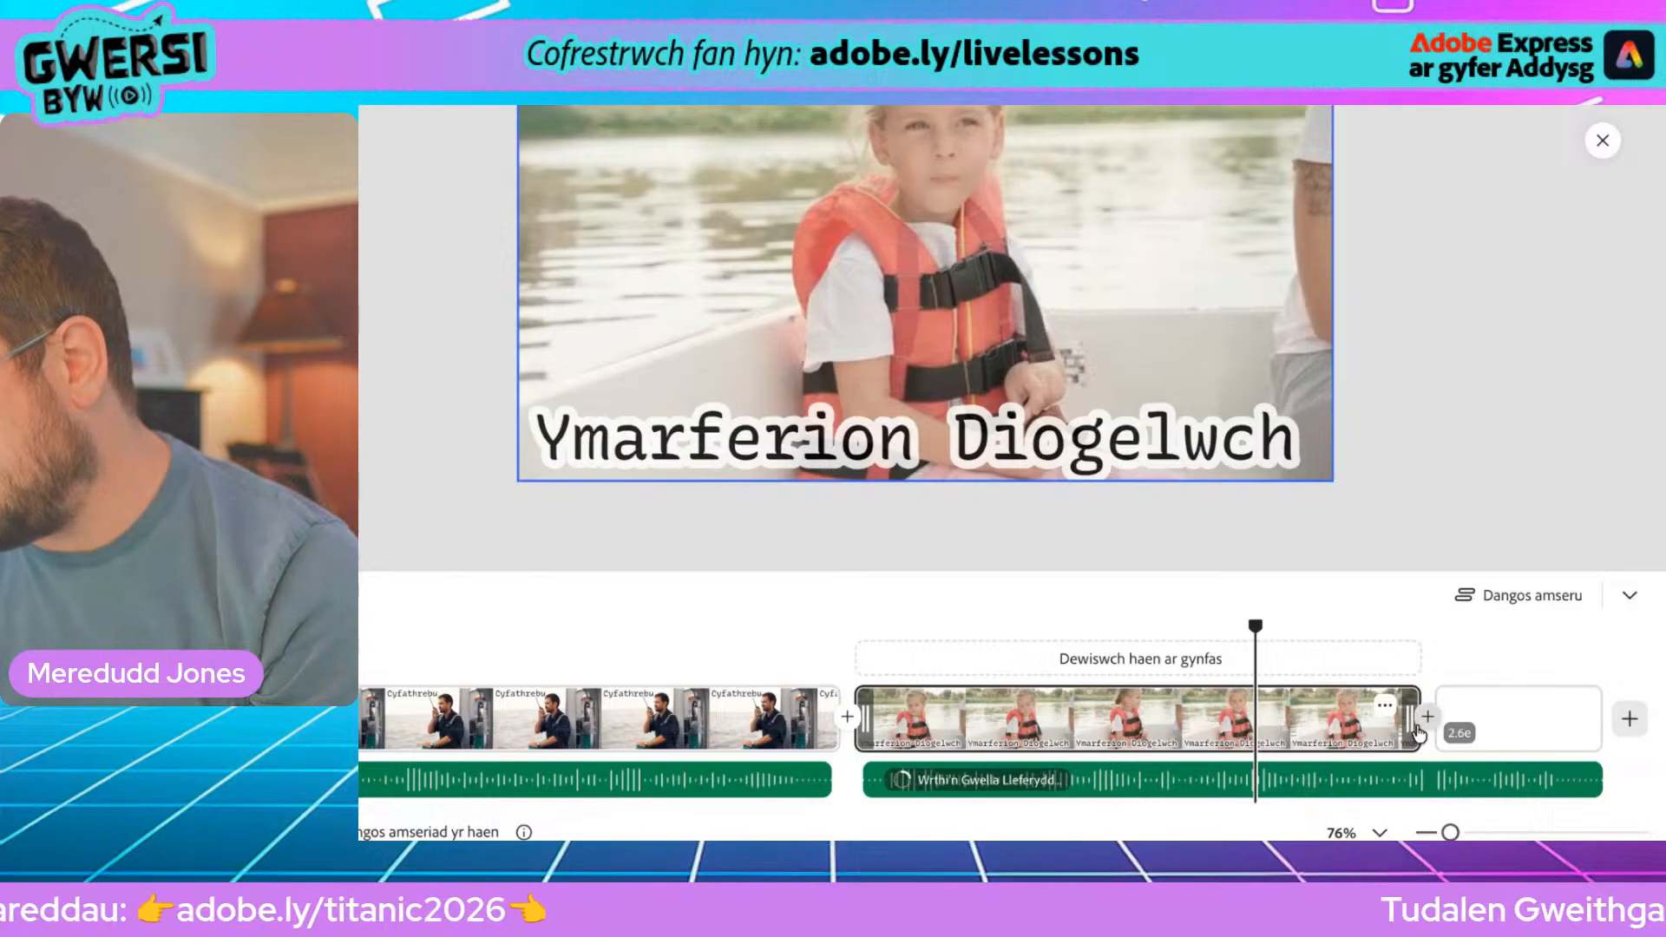
left_click_drag(1406, 725, 787, 745)
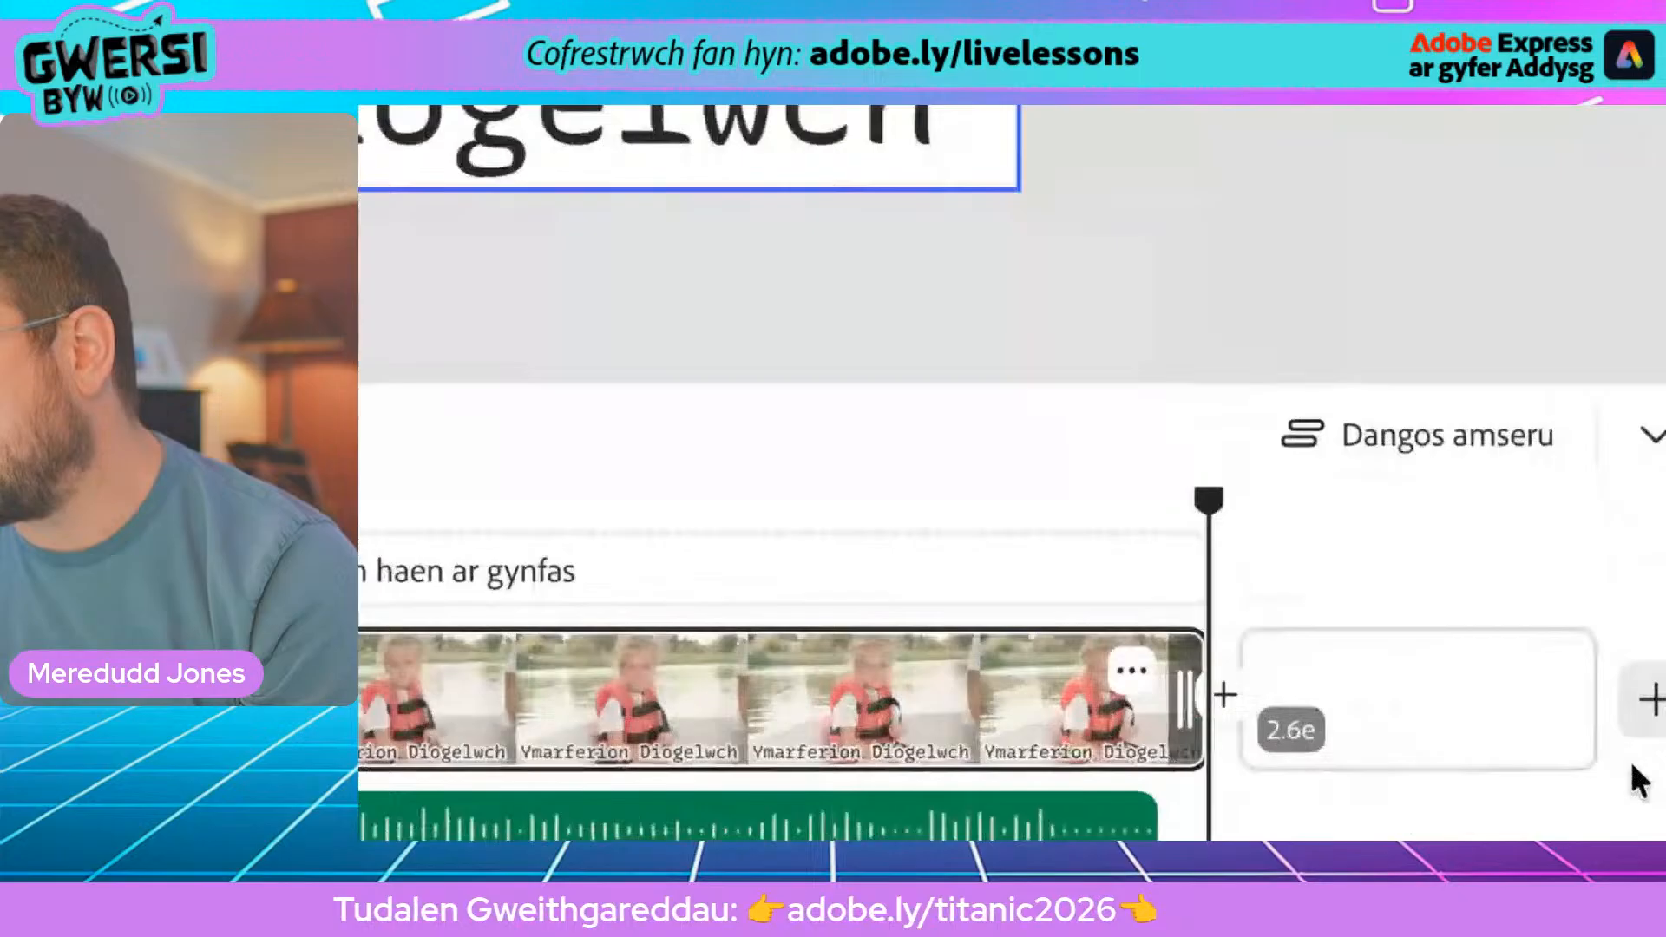
mouse_move(1575, 751)
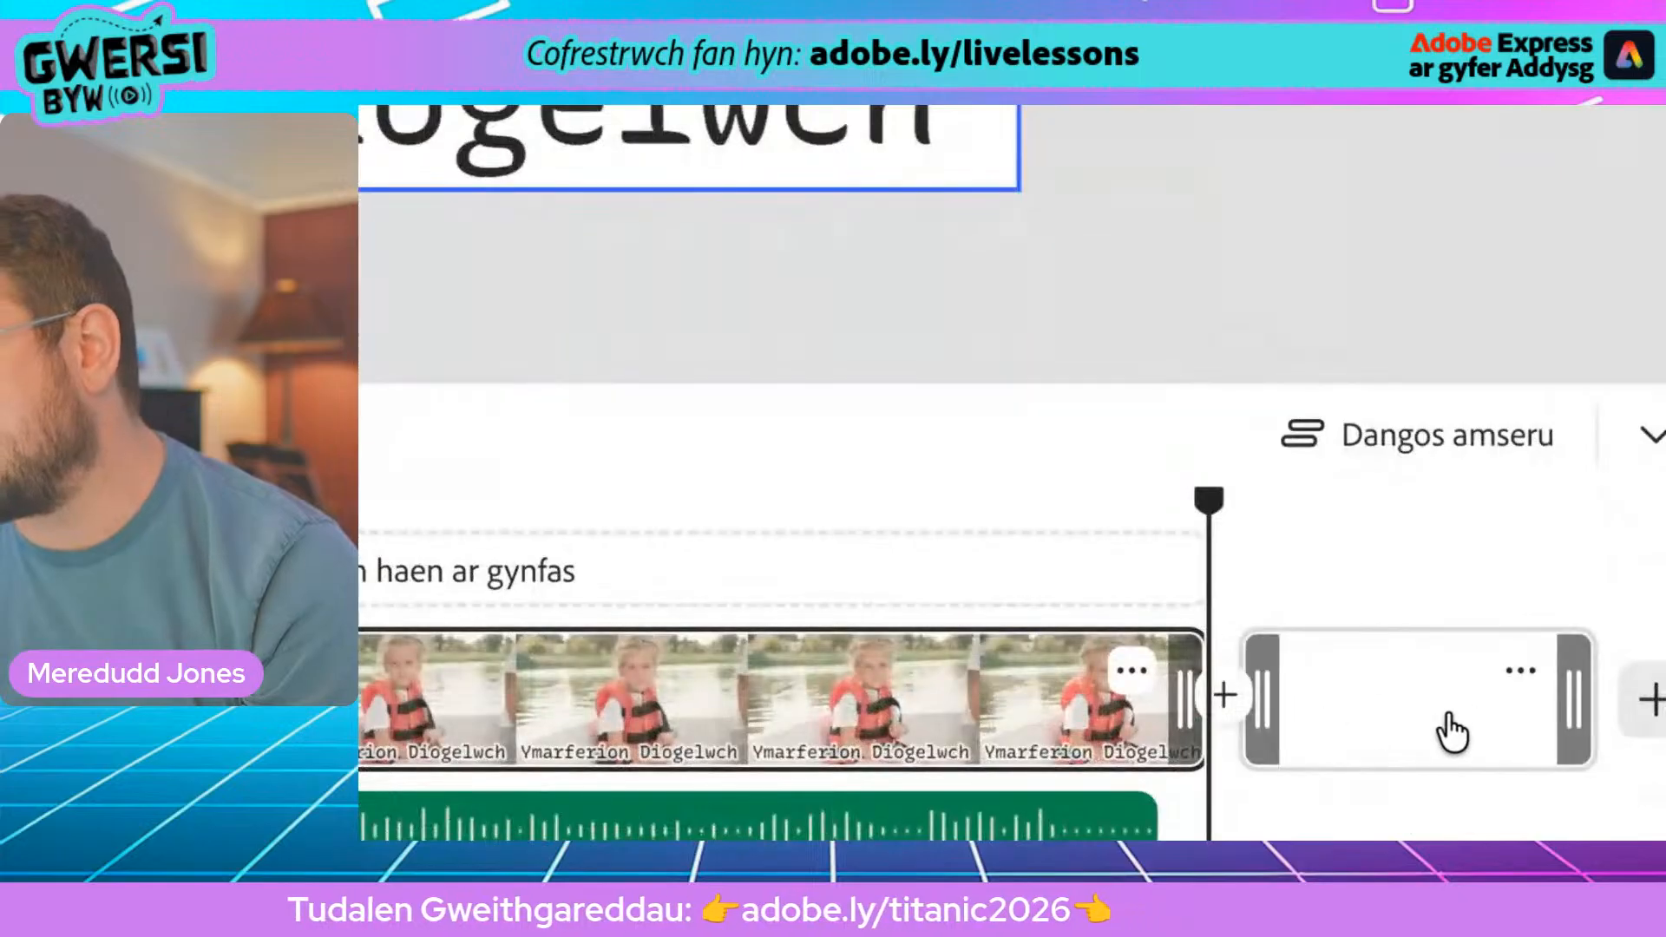
left_click(1521, 681)
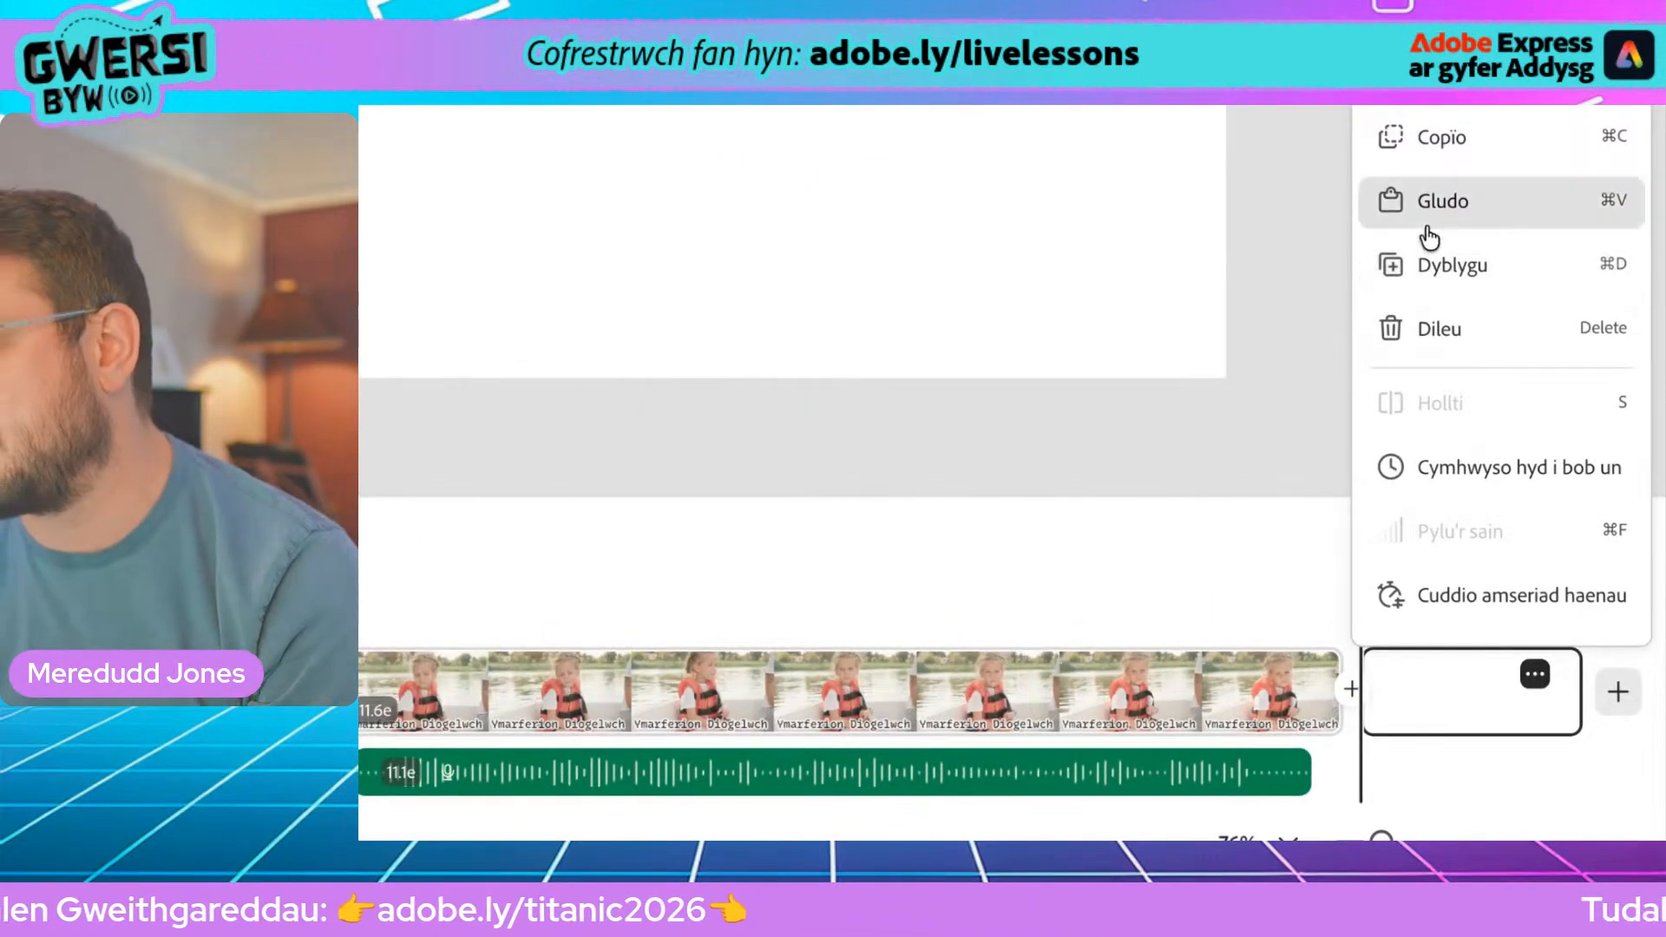
left_click(1437, 340)
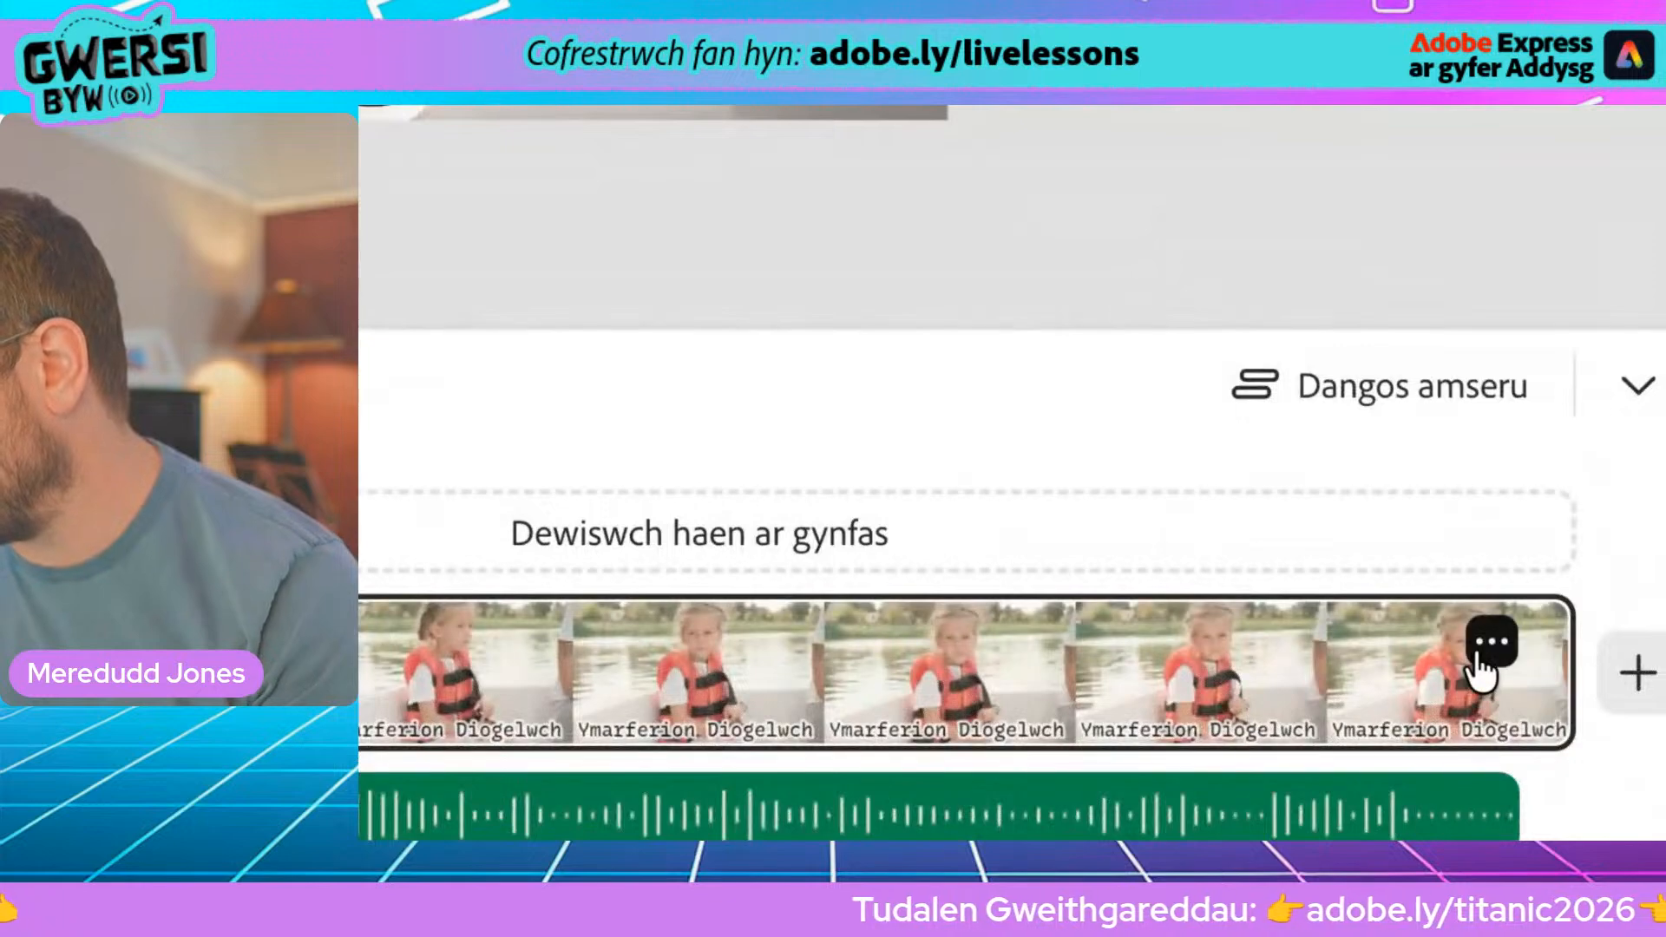
Step: Duplicate the "Ymarferion Diogelwch" scene and check the script for the icebergs heading
left_click(1565, 707)
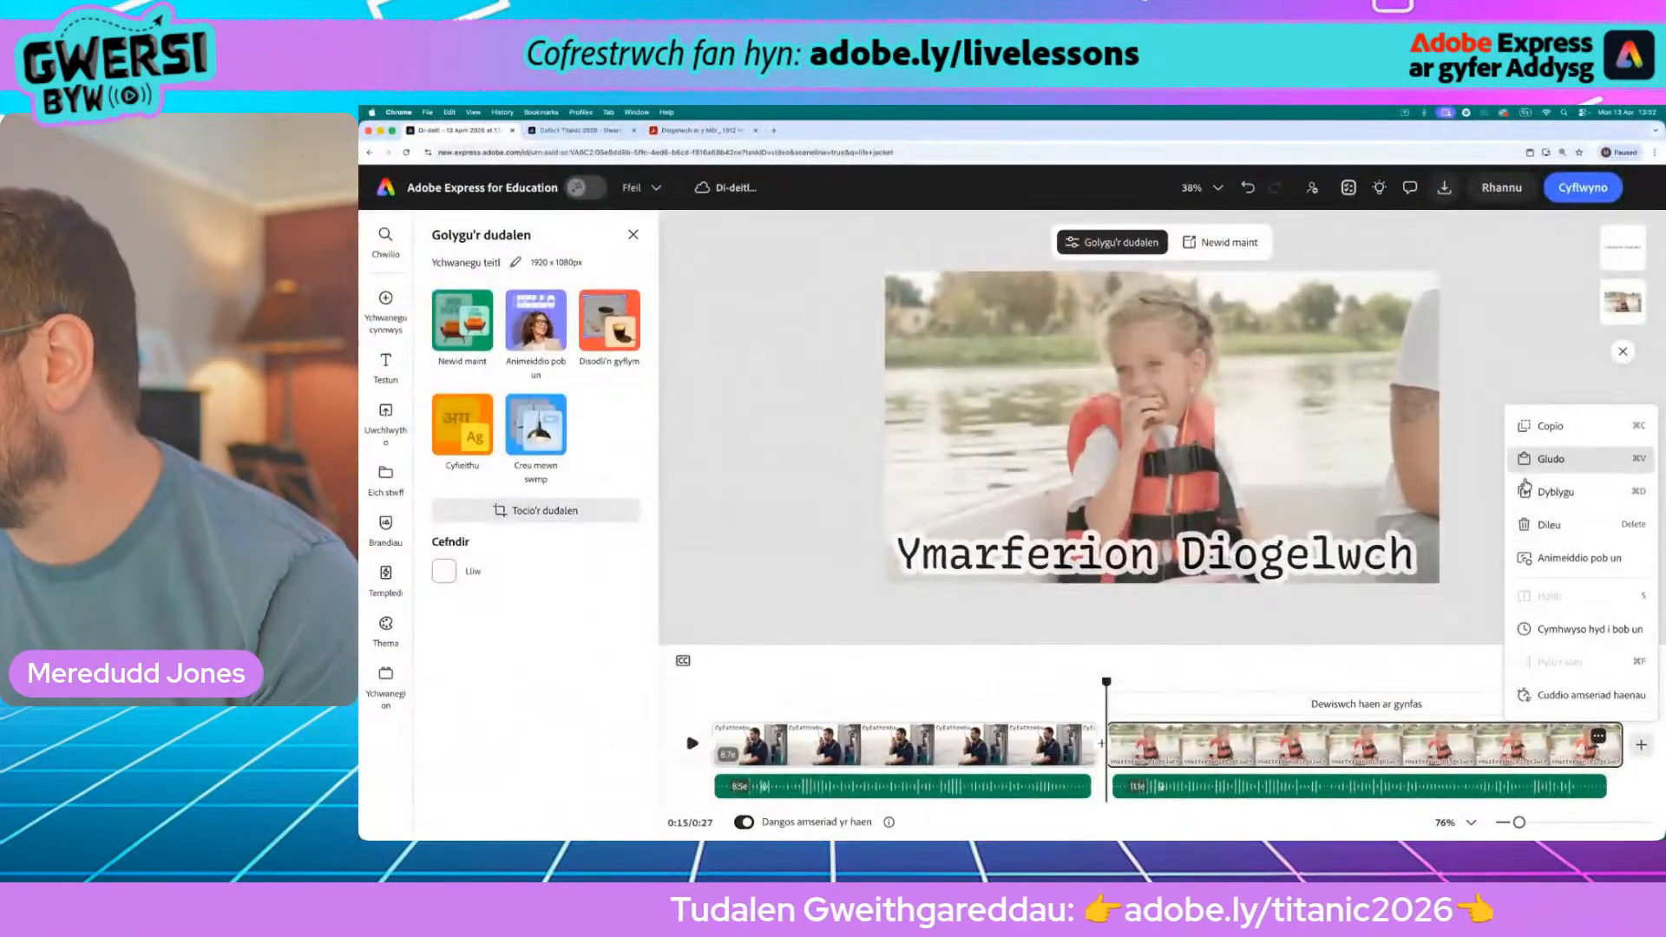
left_click(1532, 417)
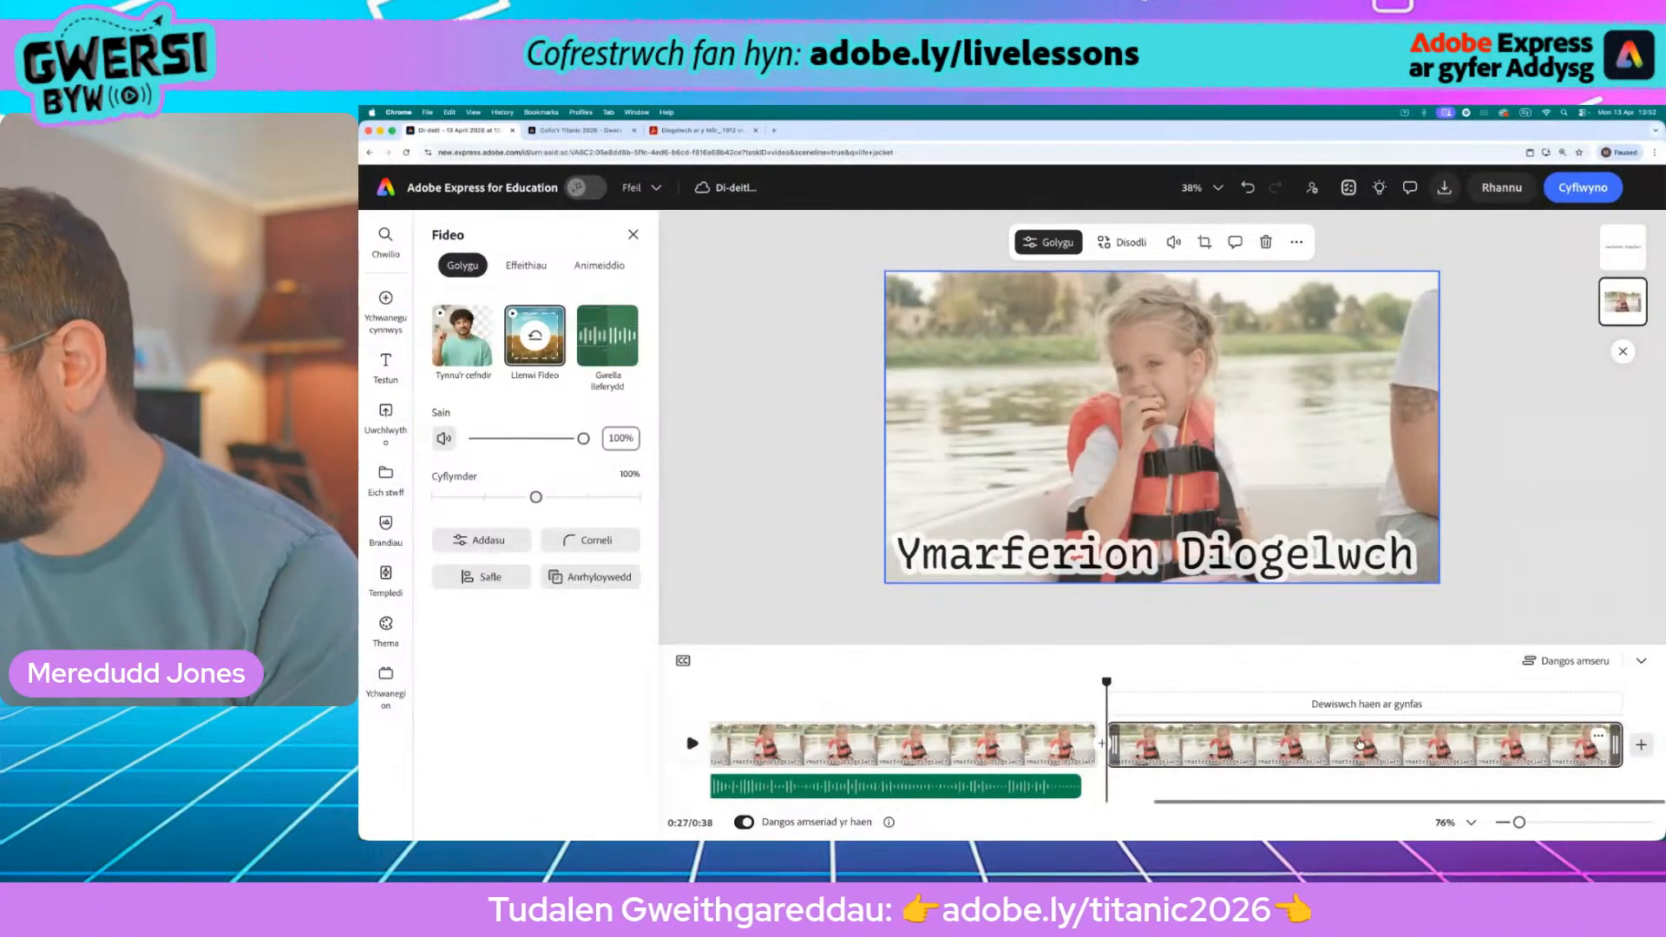
left_click(719, 132)
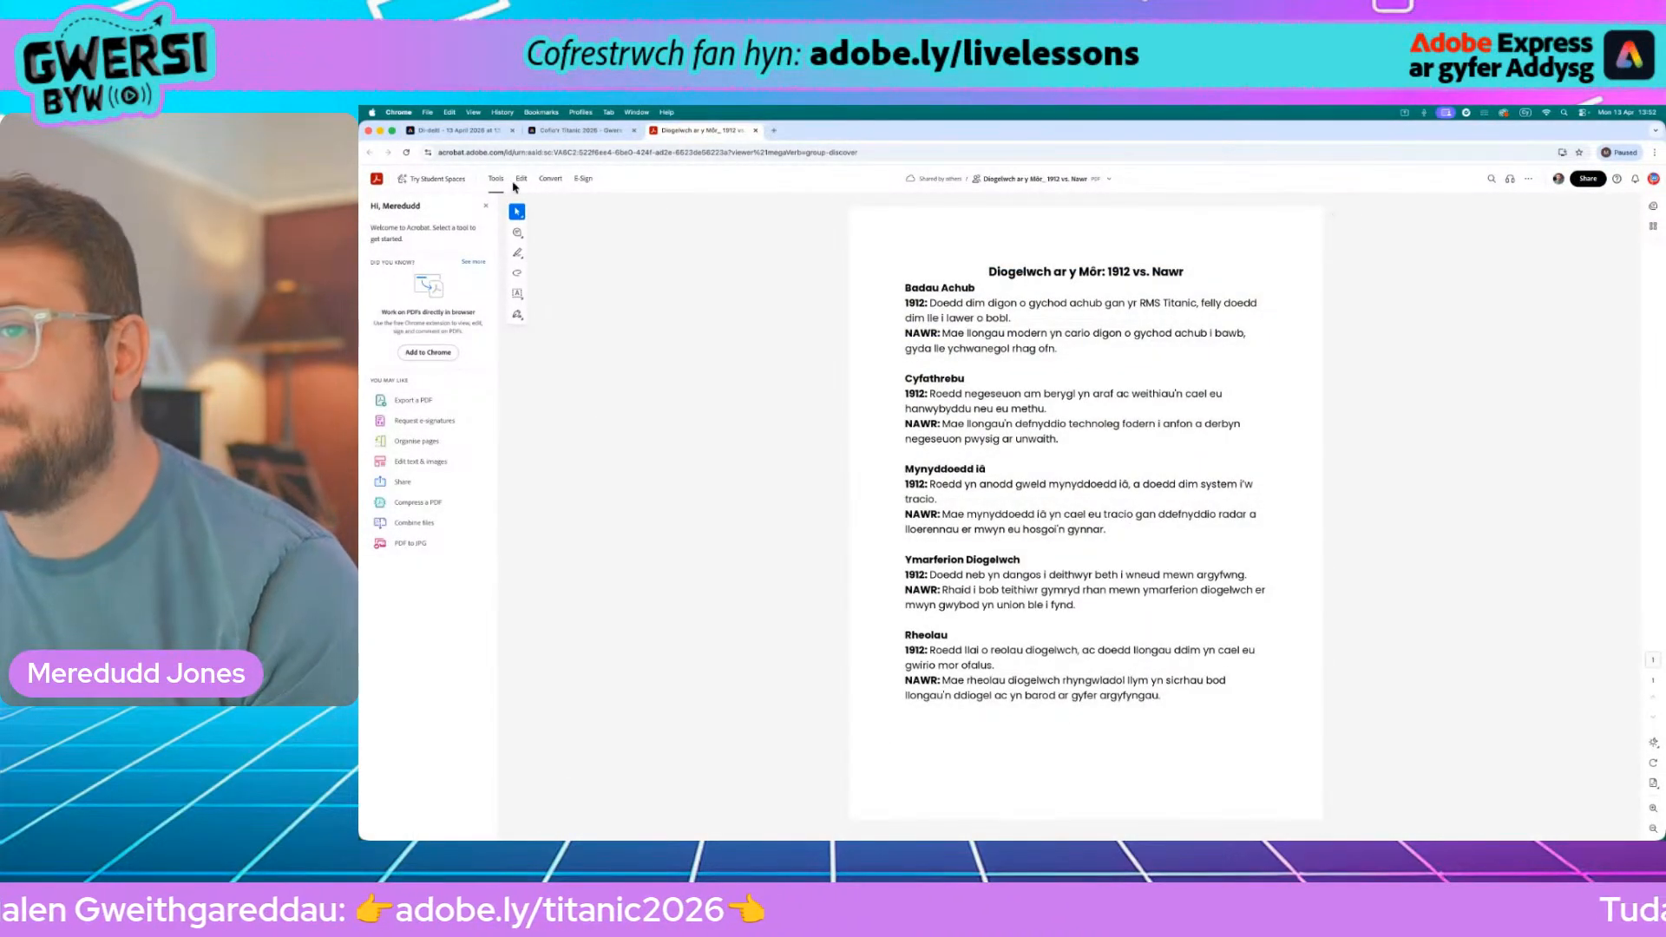
left_click(485, 134)
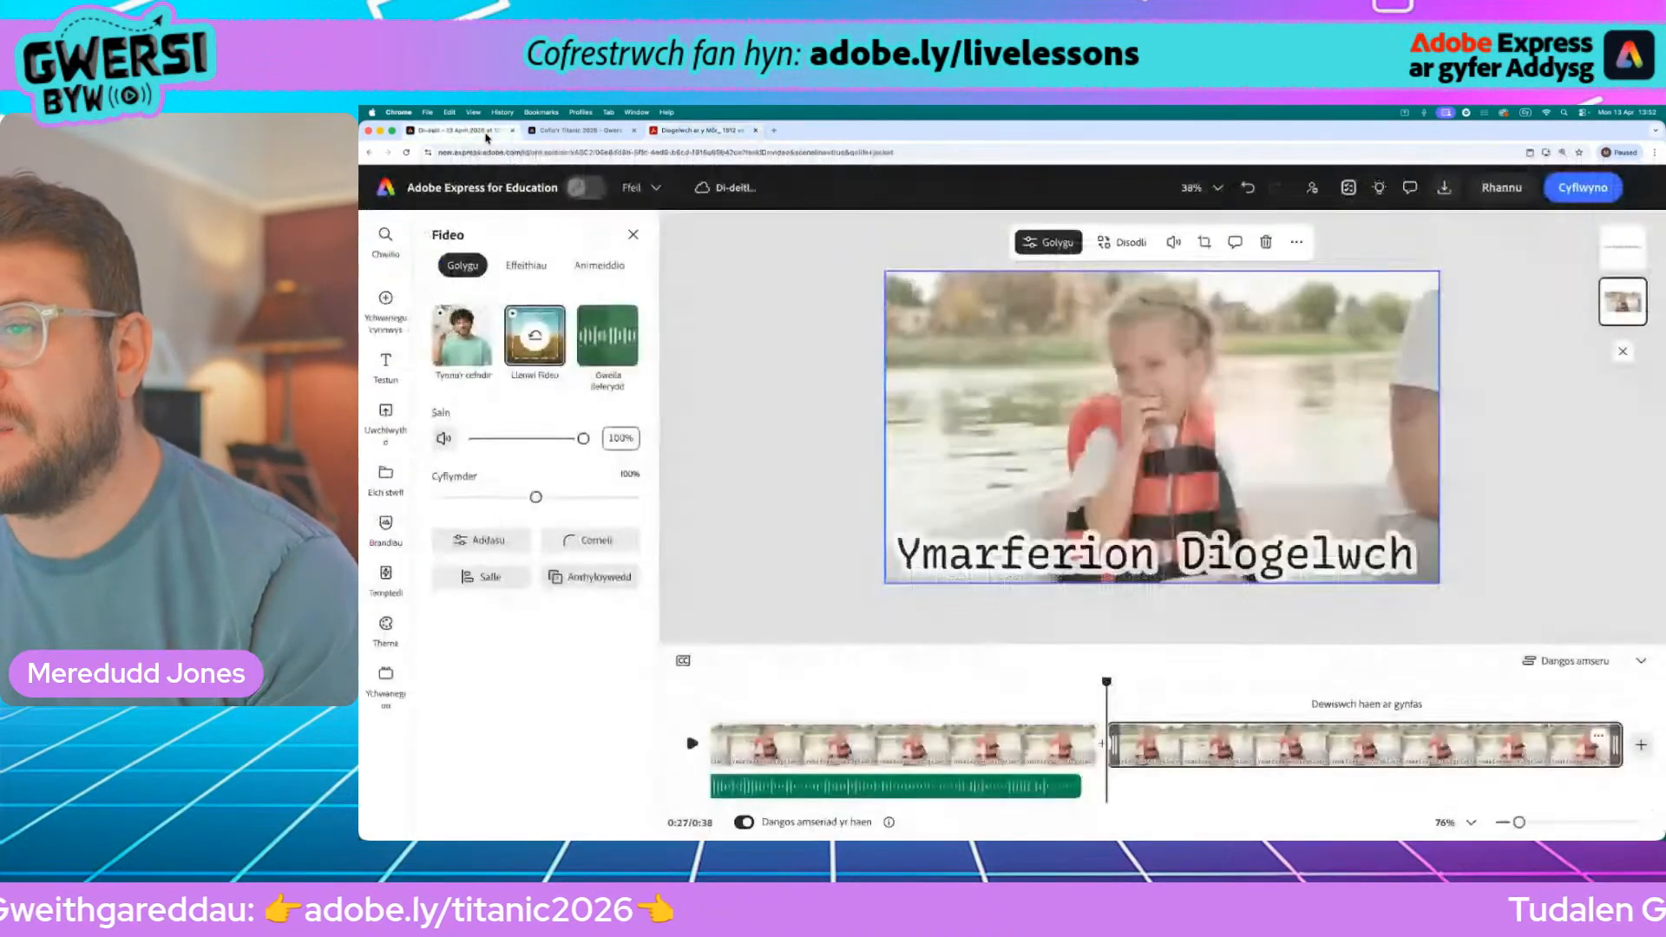
Step: Change the duplicated scene's caption to "Mynyddoedd Iâ" and move it to the top of the video frame, clear of the girl's life jacket
double_click(1188, 558)
type("Myny")
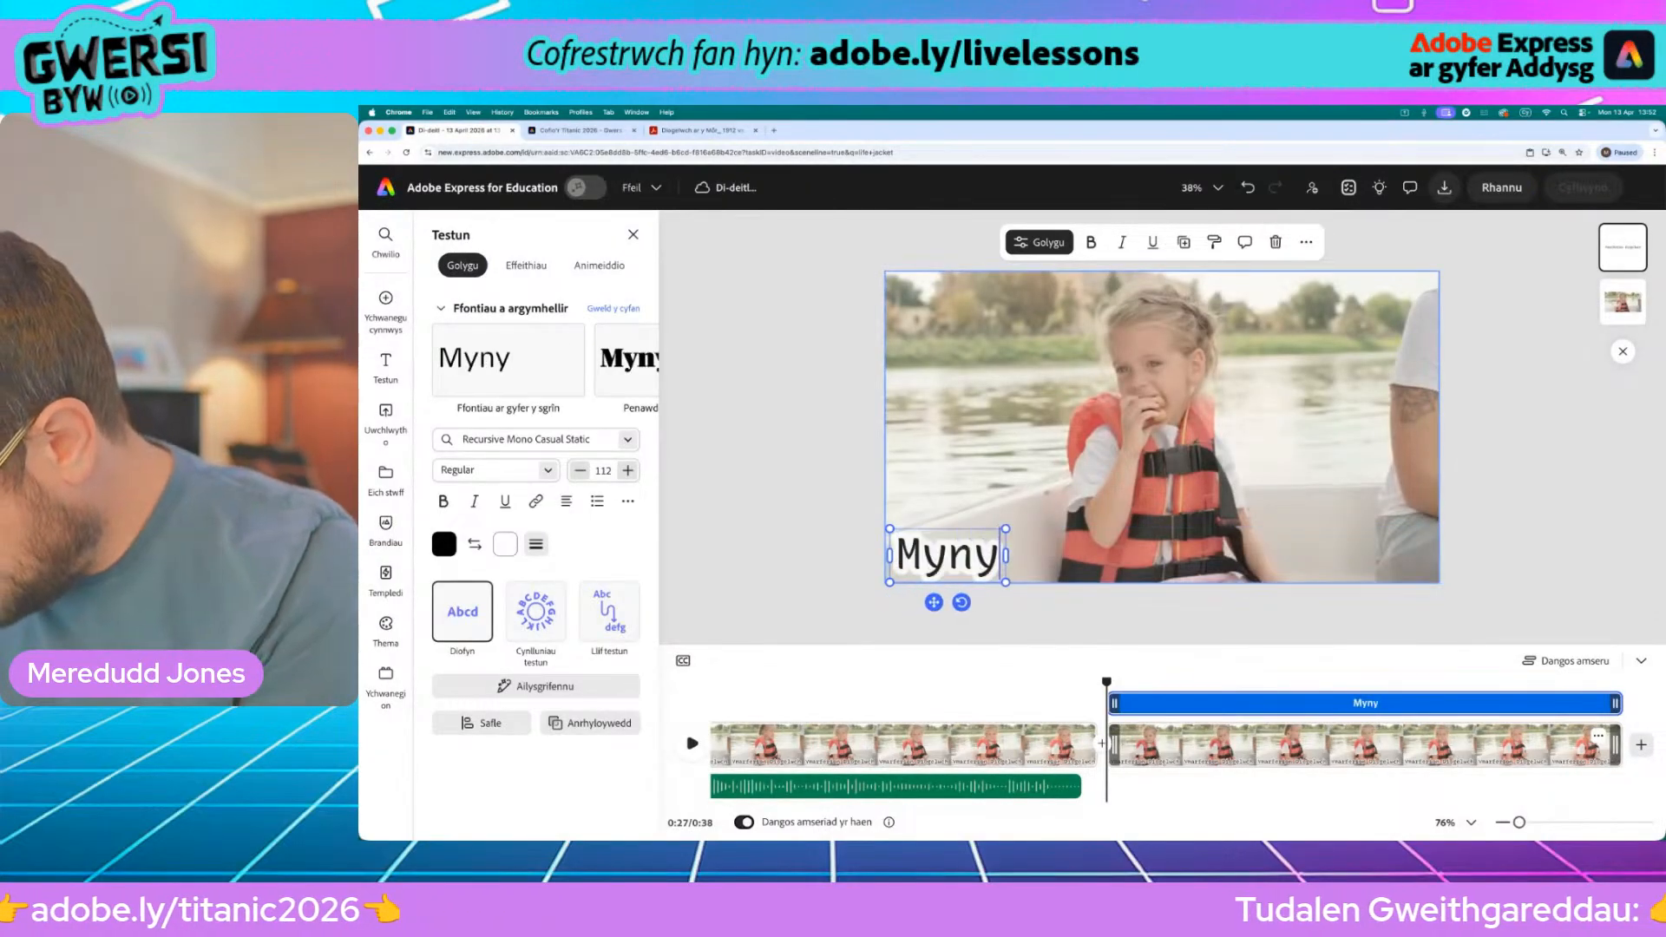
type("ddoedd Iâ")
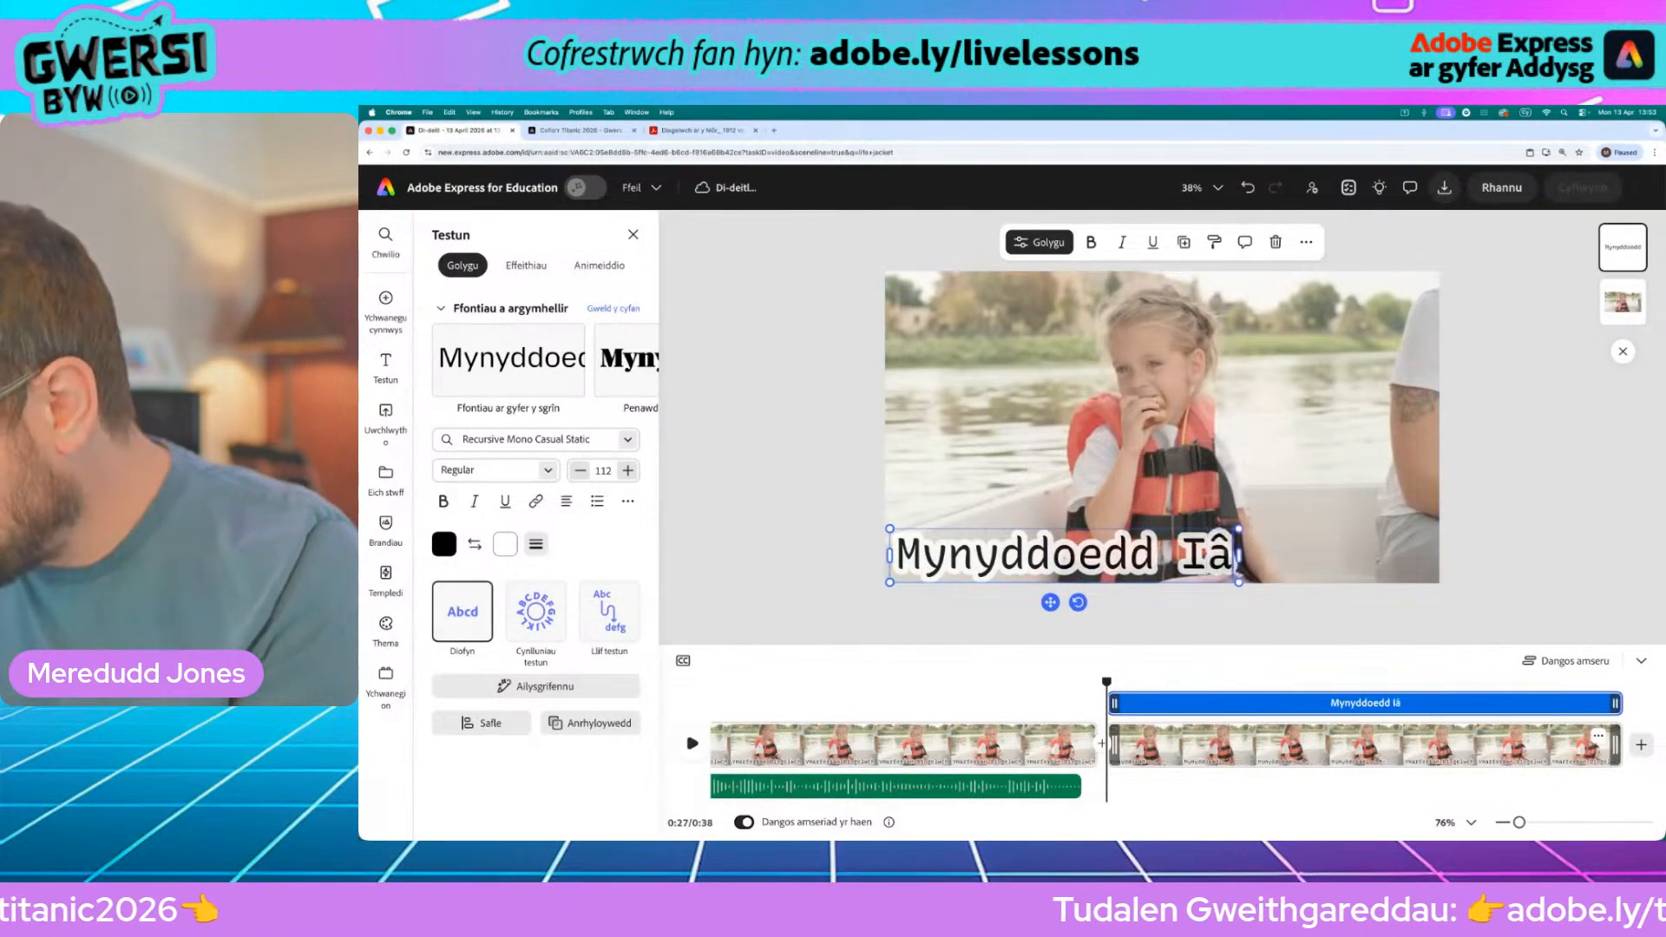
left_click_drag(1053, 602, 1246, 352)
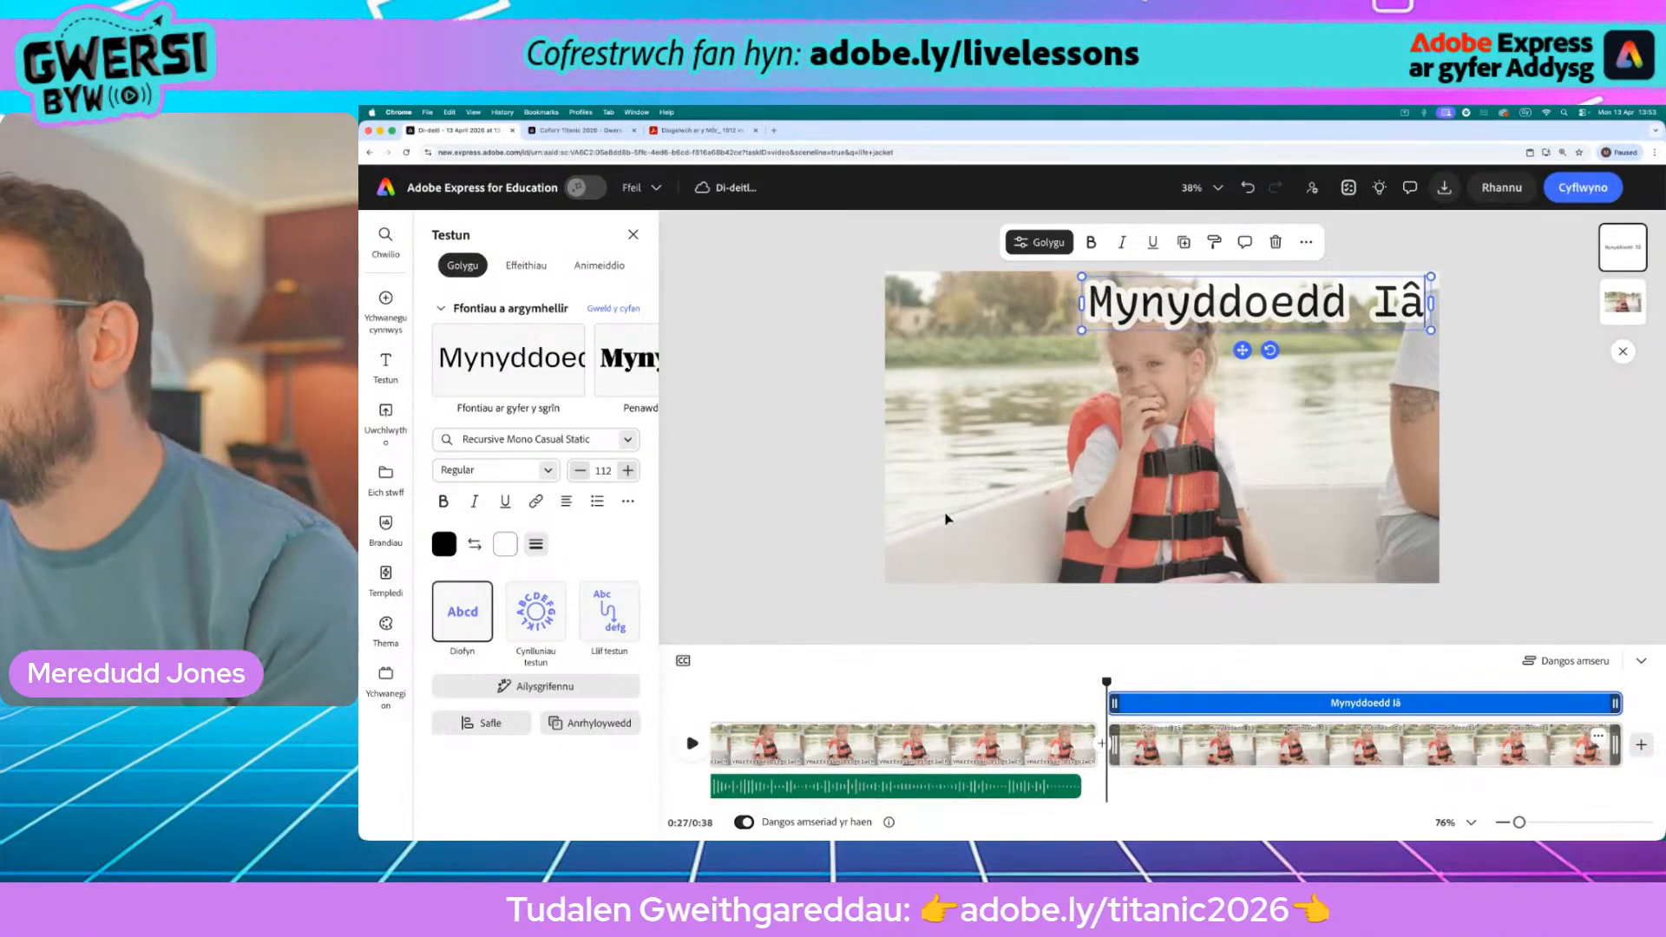
Step: Start replacing the duplicated scene's life jacket video with a stock video and search for "iceberg"
left_click(971, 419)
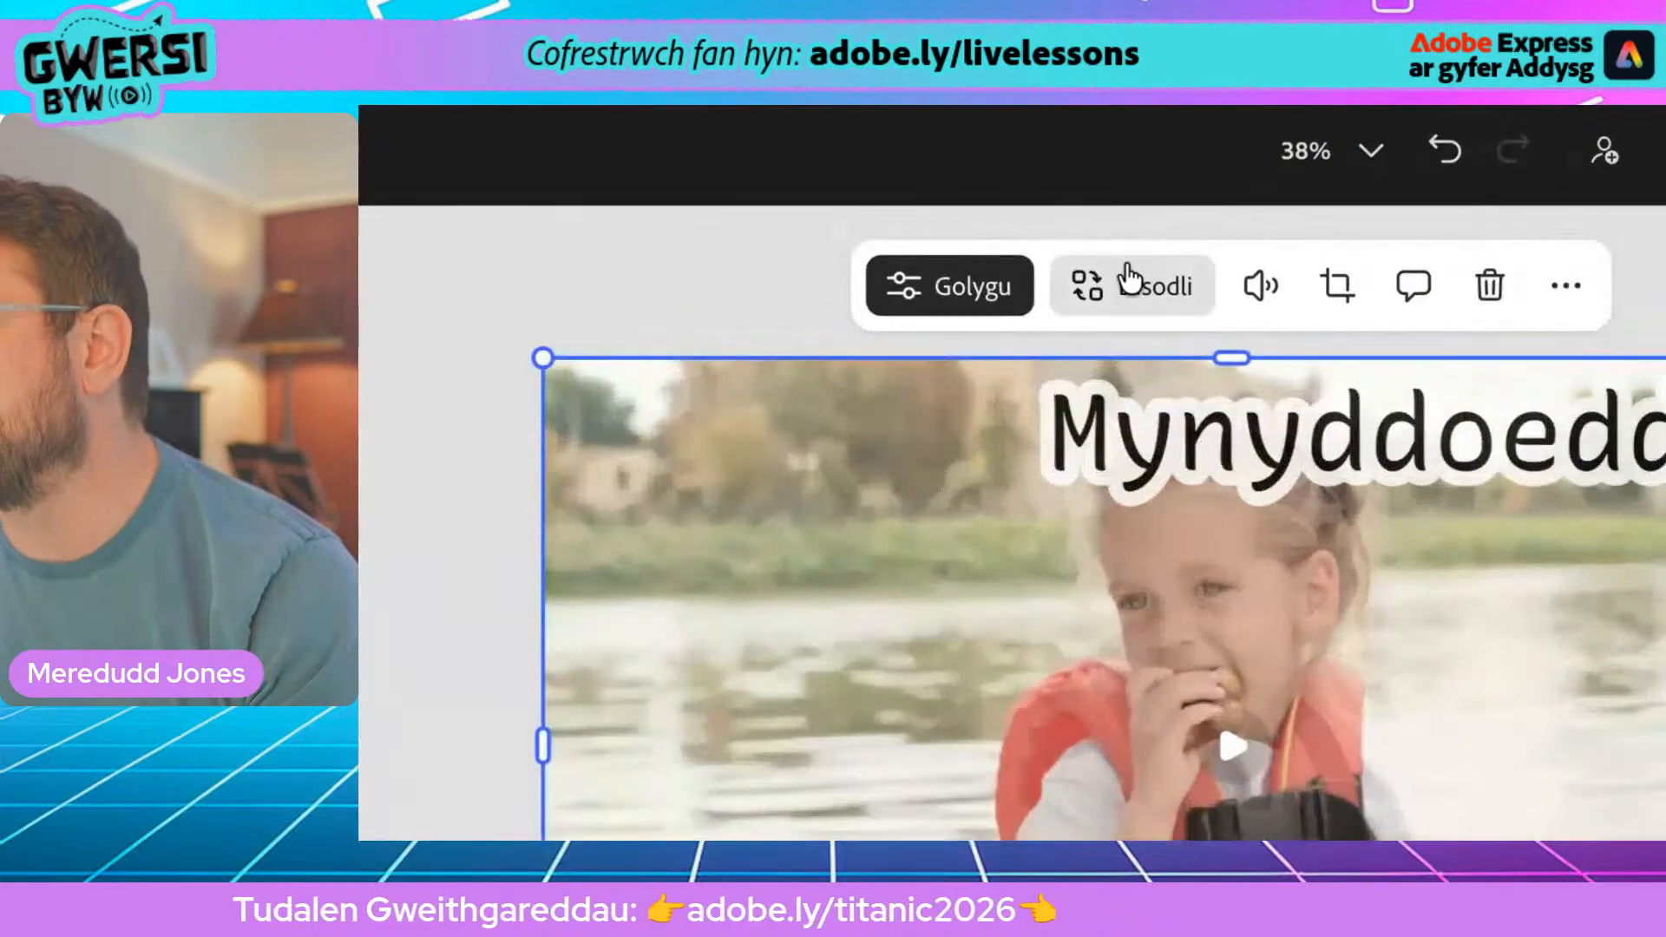
left_click(1123, 242)
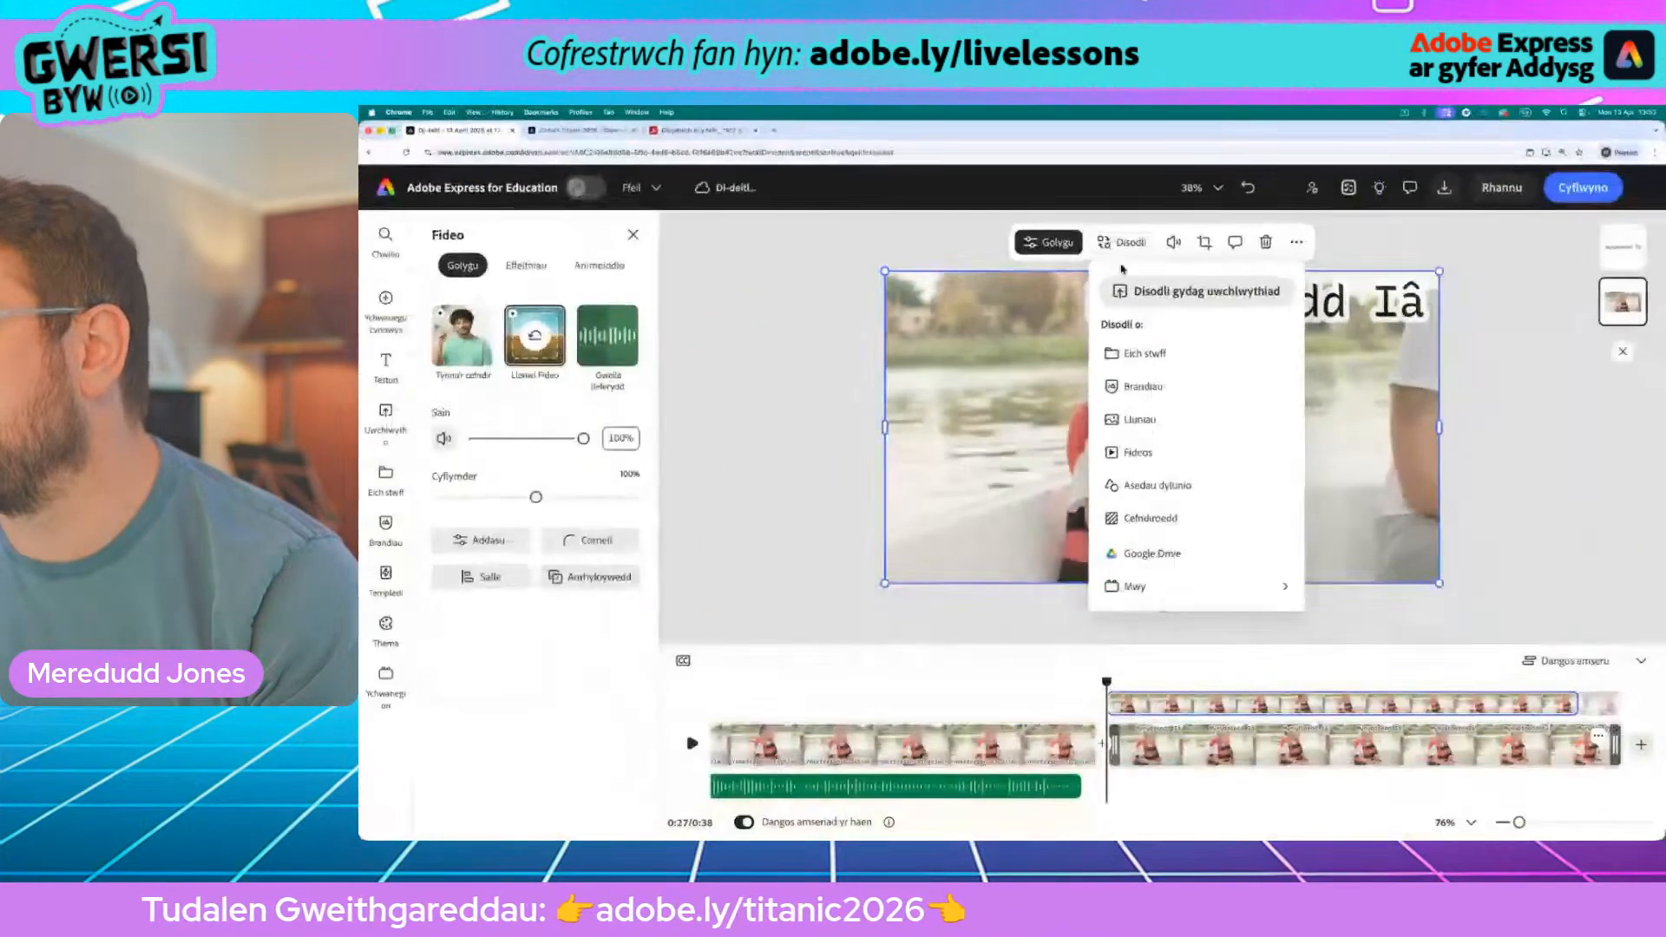
left_click(1159, 453)
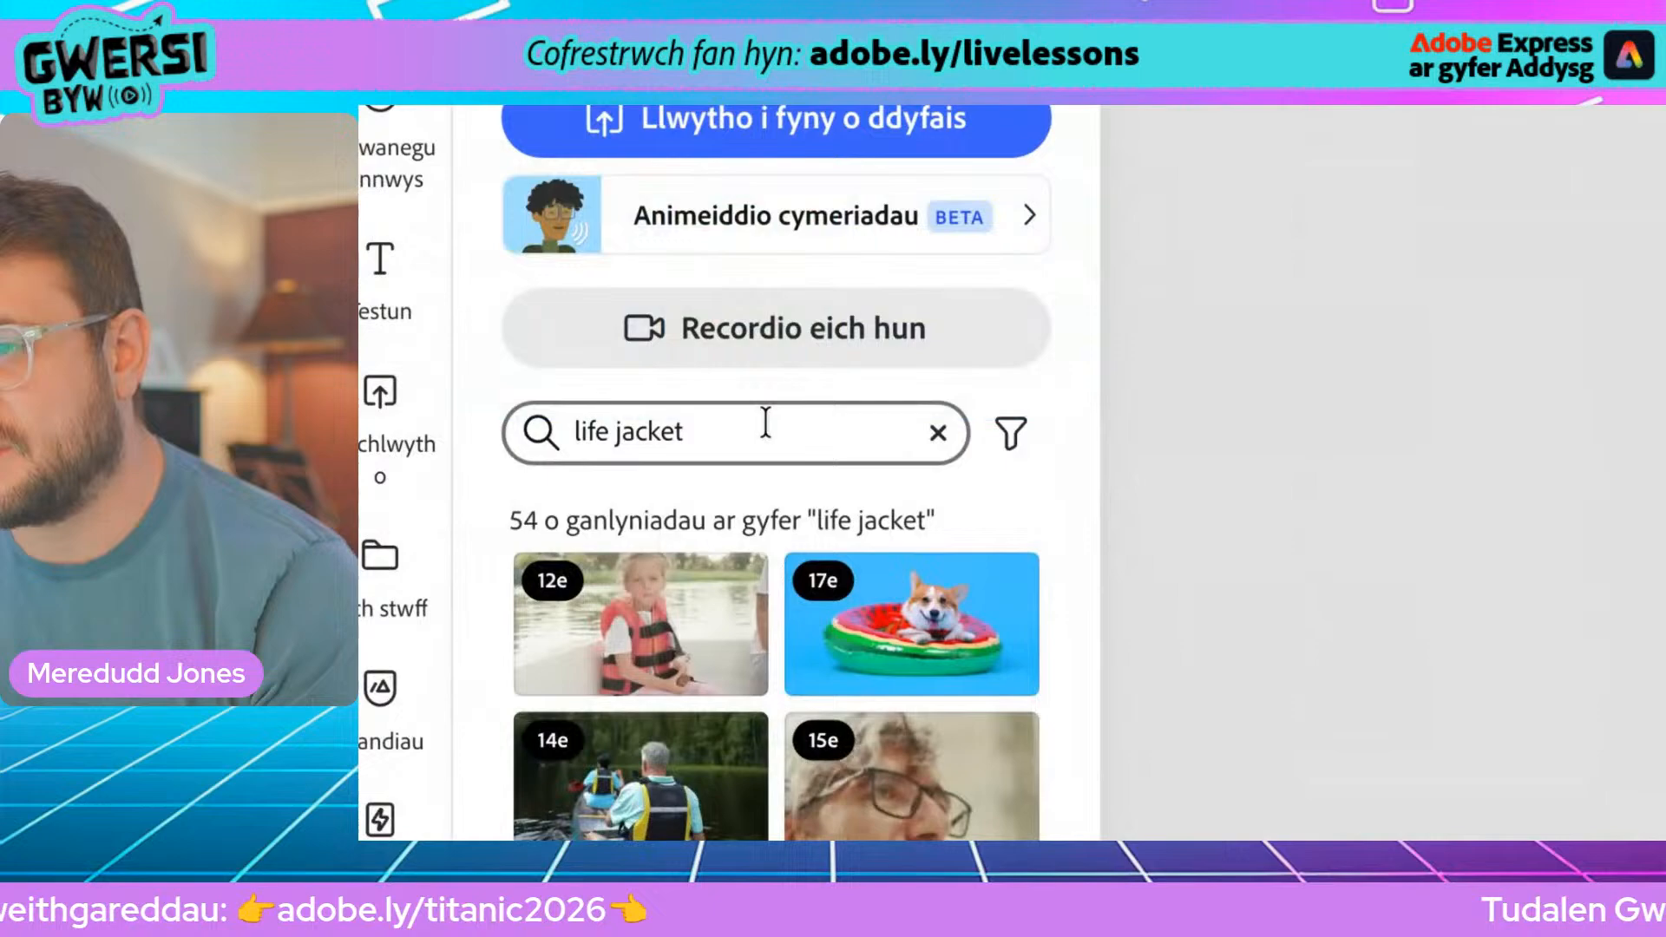
double_click(531, 421)
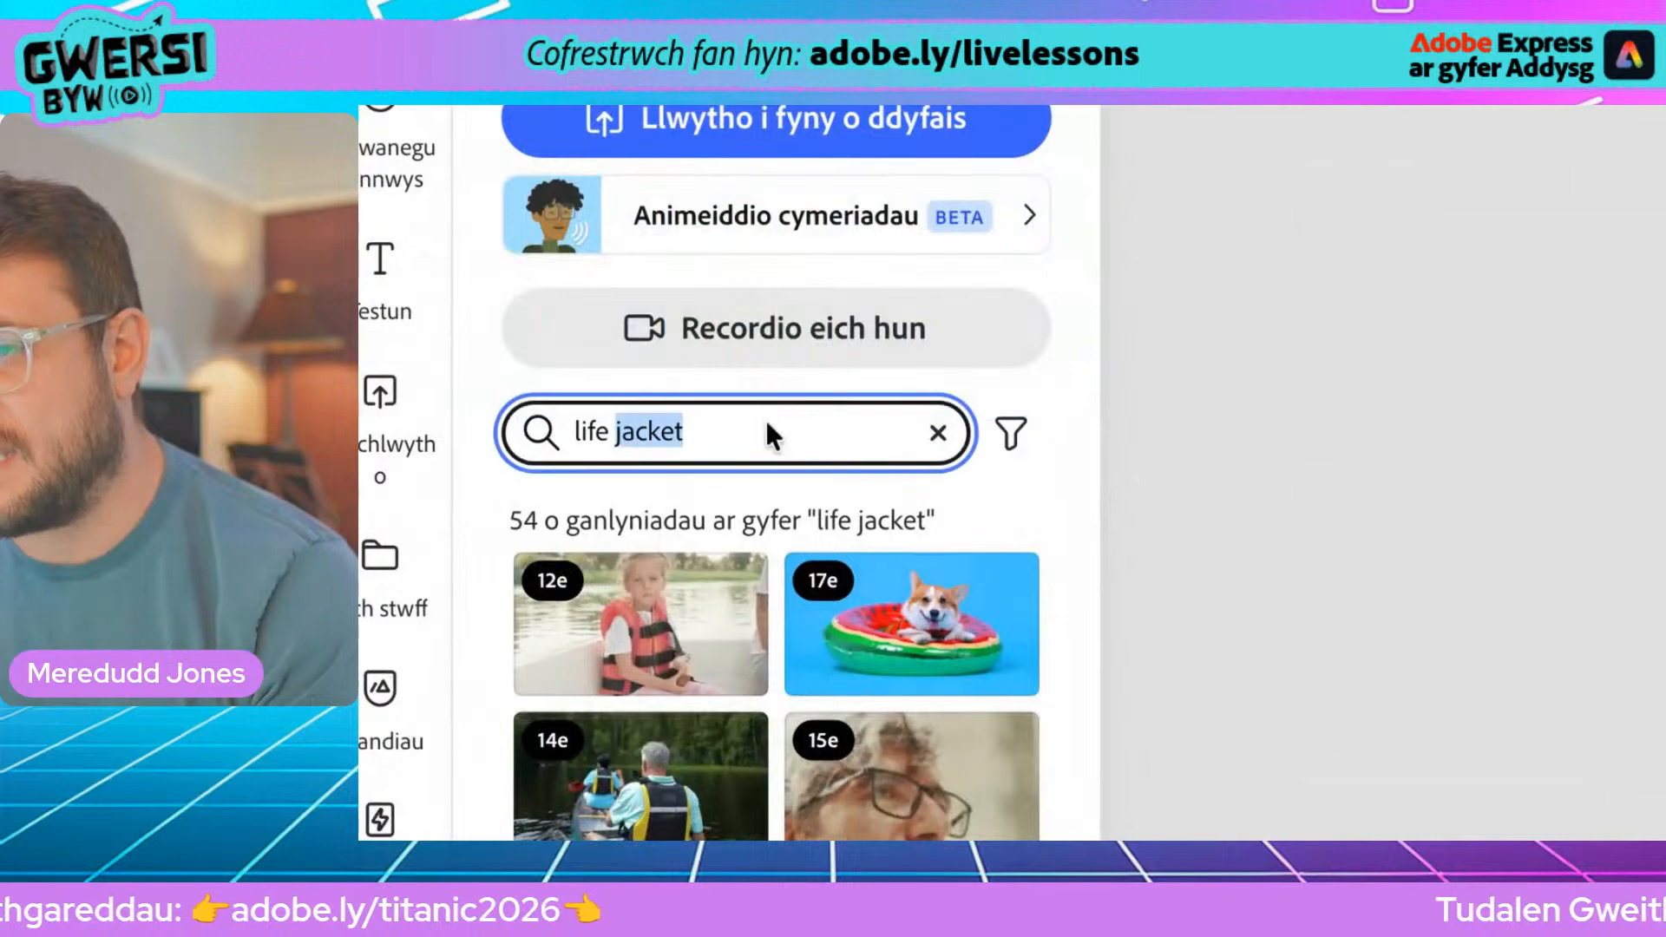
triple_click(767, 425)
type("iceber")
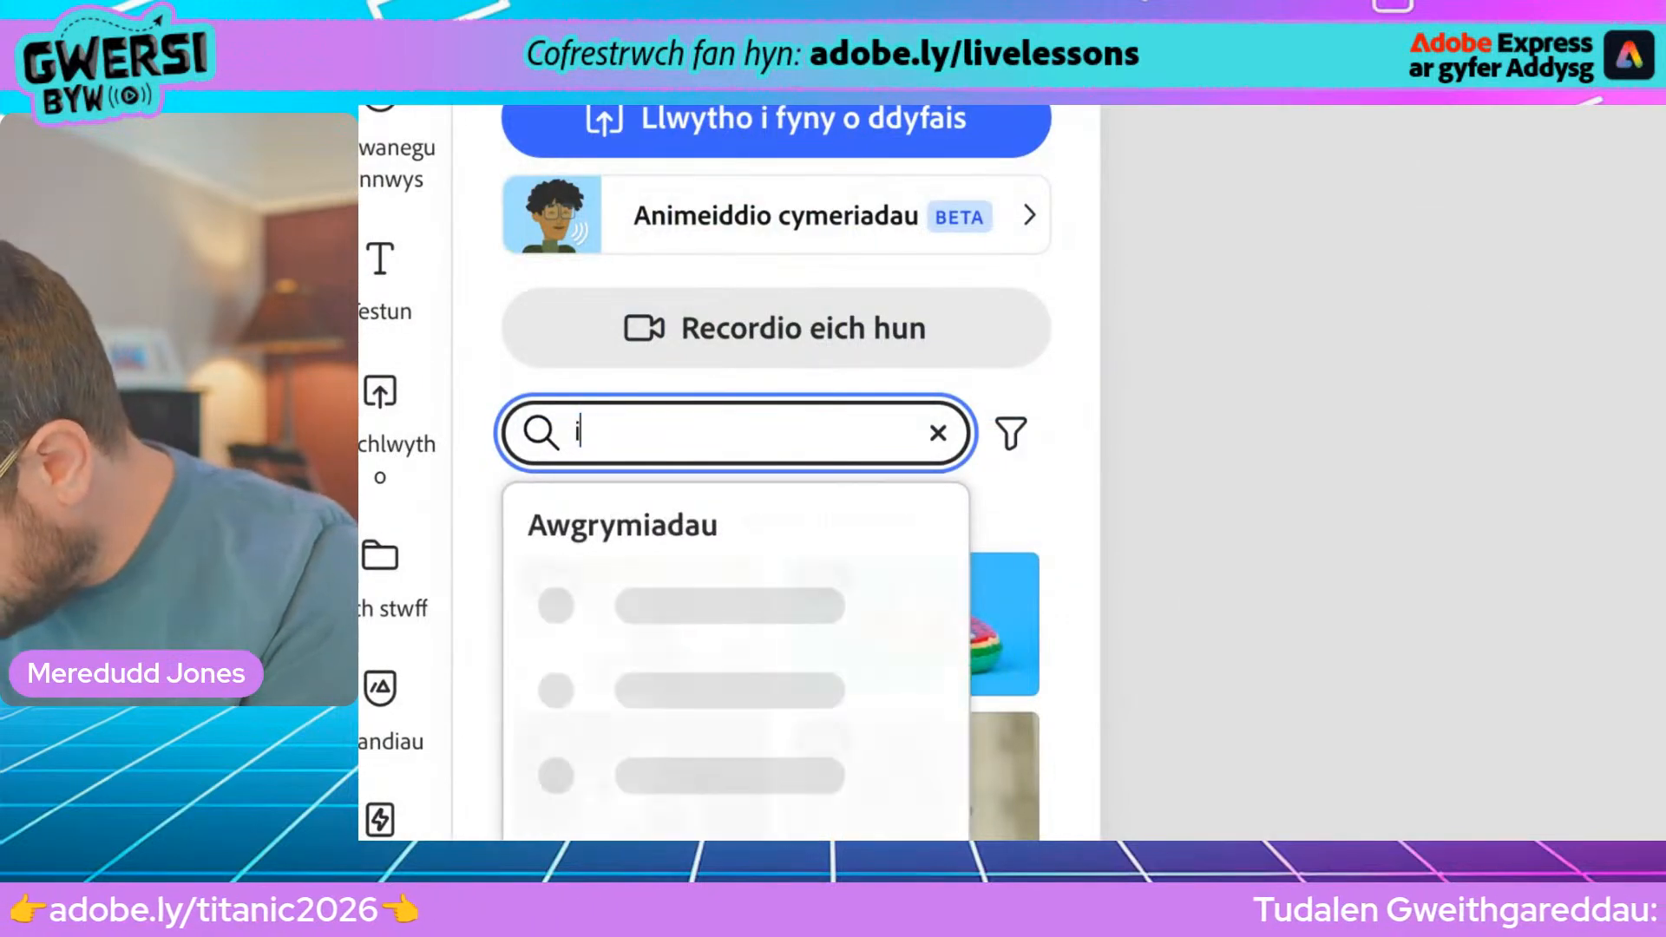
type("g")
key("Return")
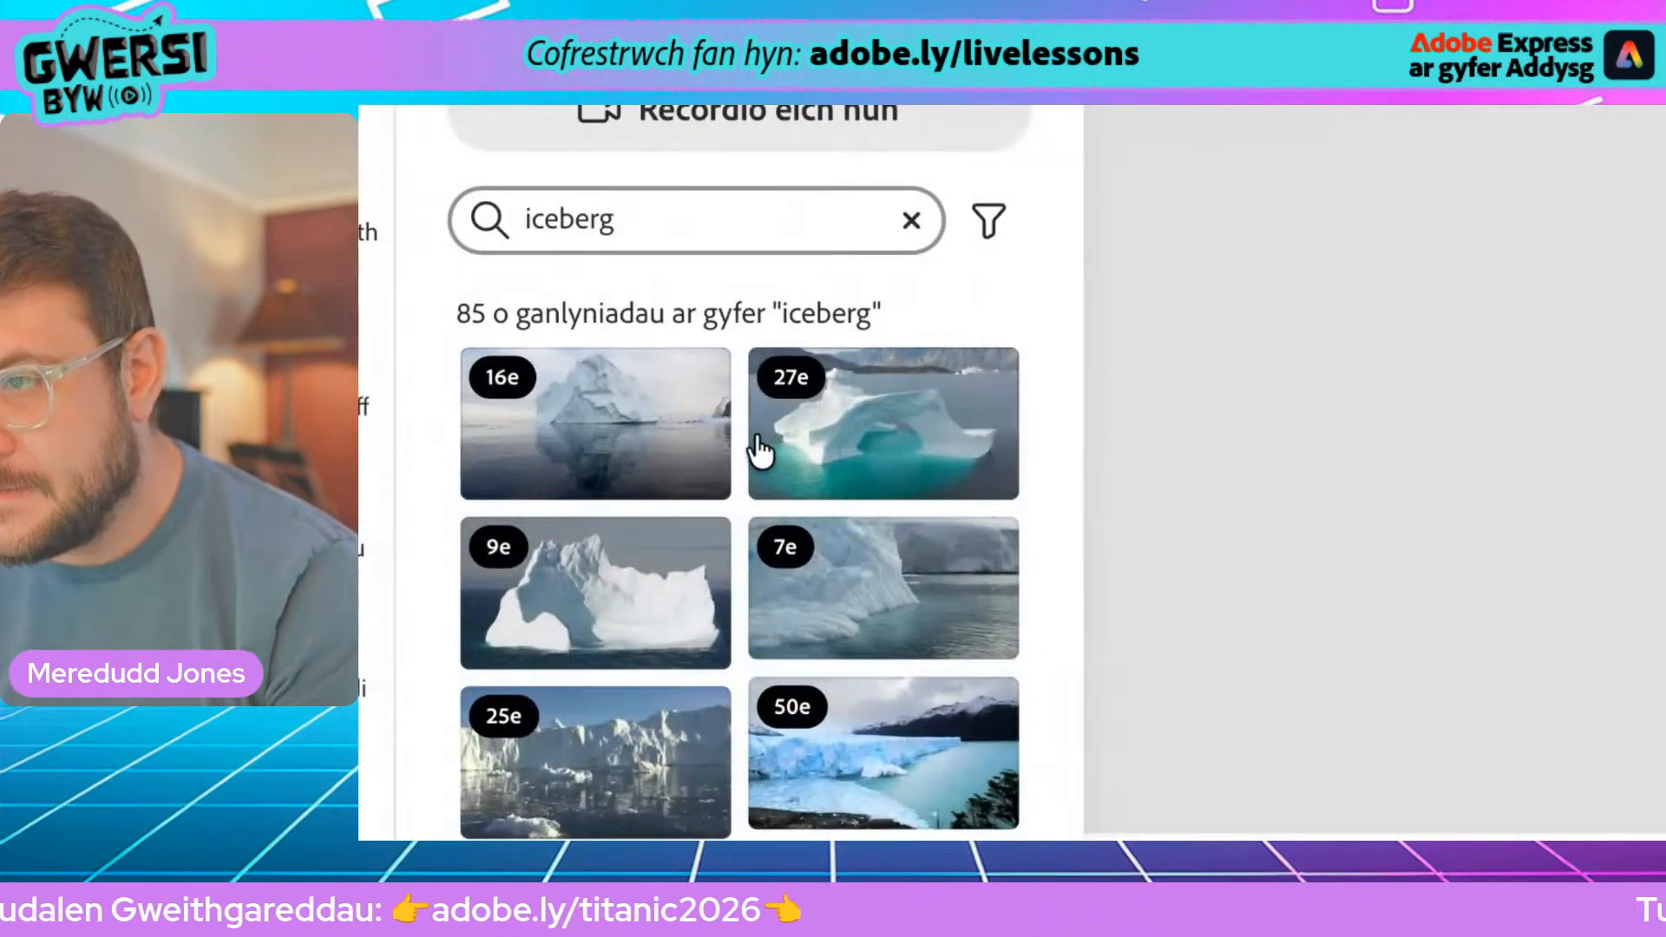
Step: Look through the iceberg stock clips for one that suits the Titanic scene
scroll(863, 625, "down", 2)
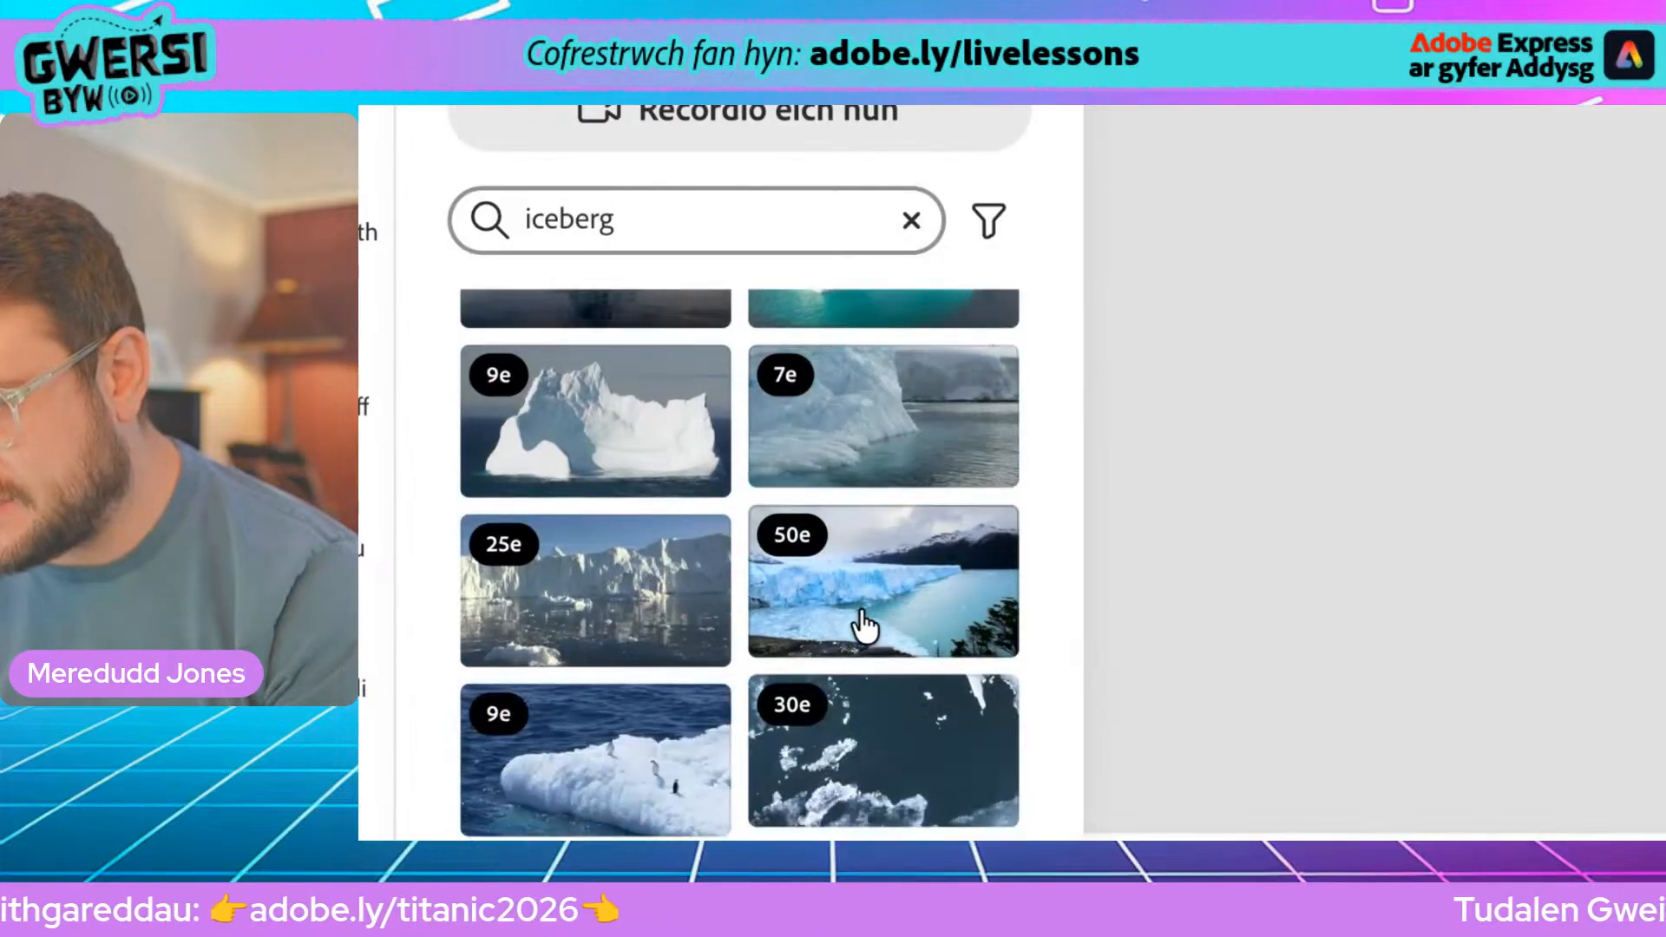
scroll(614, 613, "down", 2)
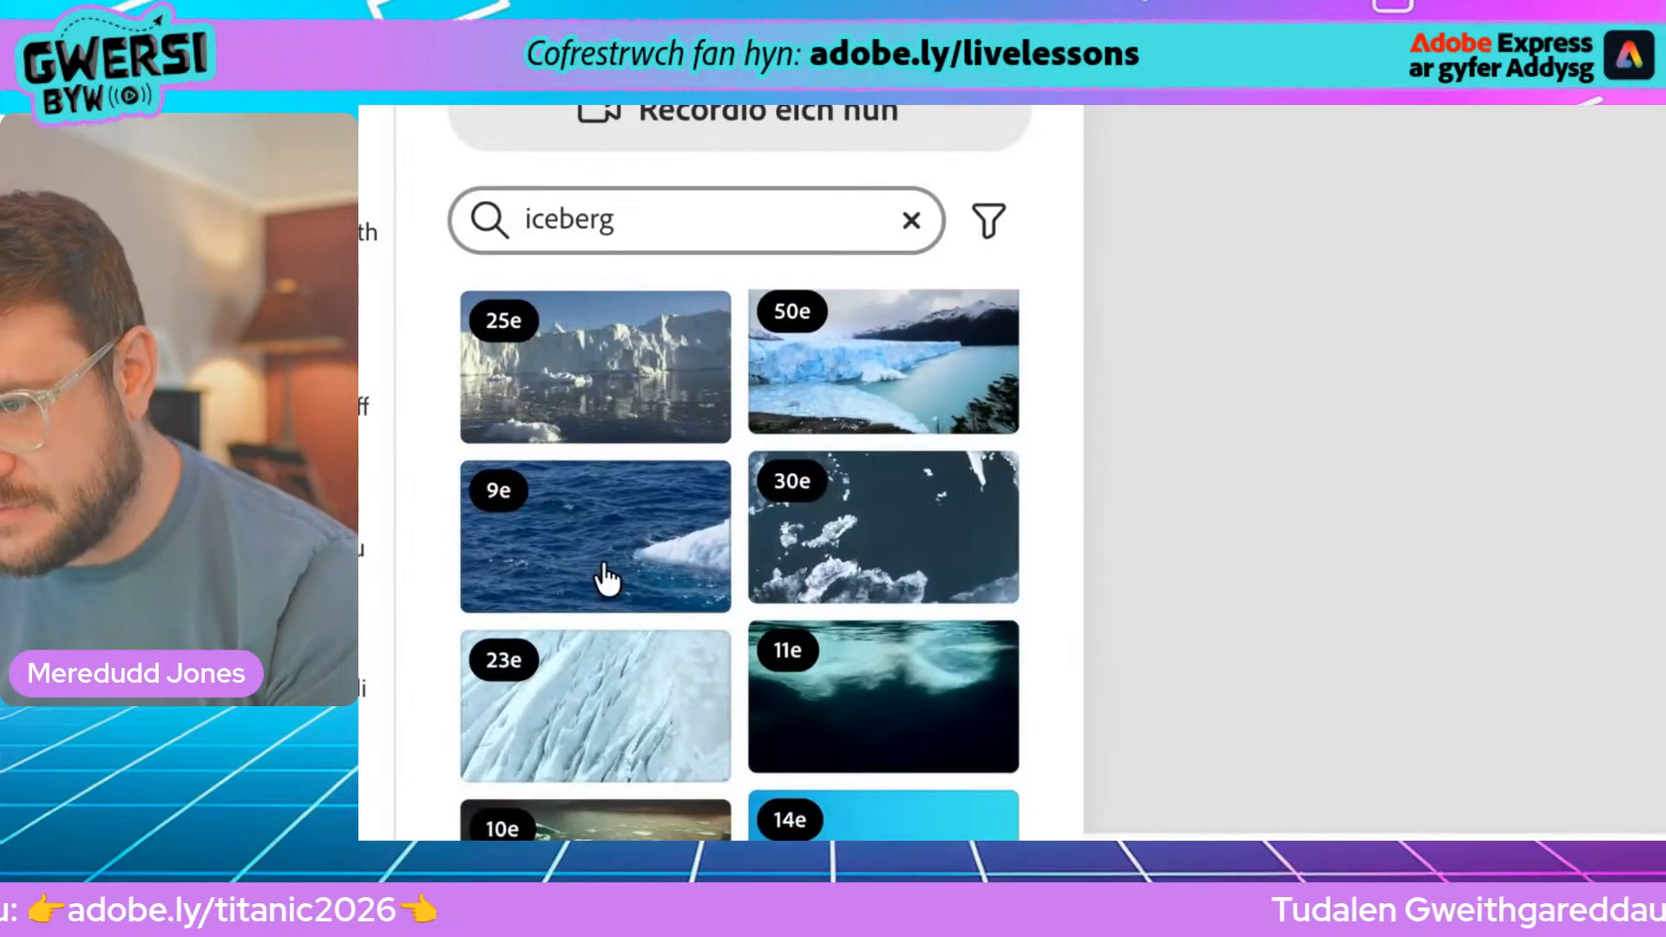
scroll(867, 572, "down", 2)
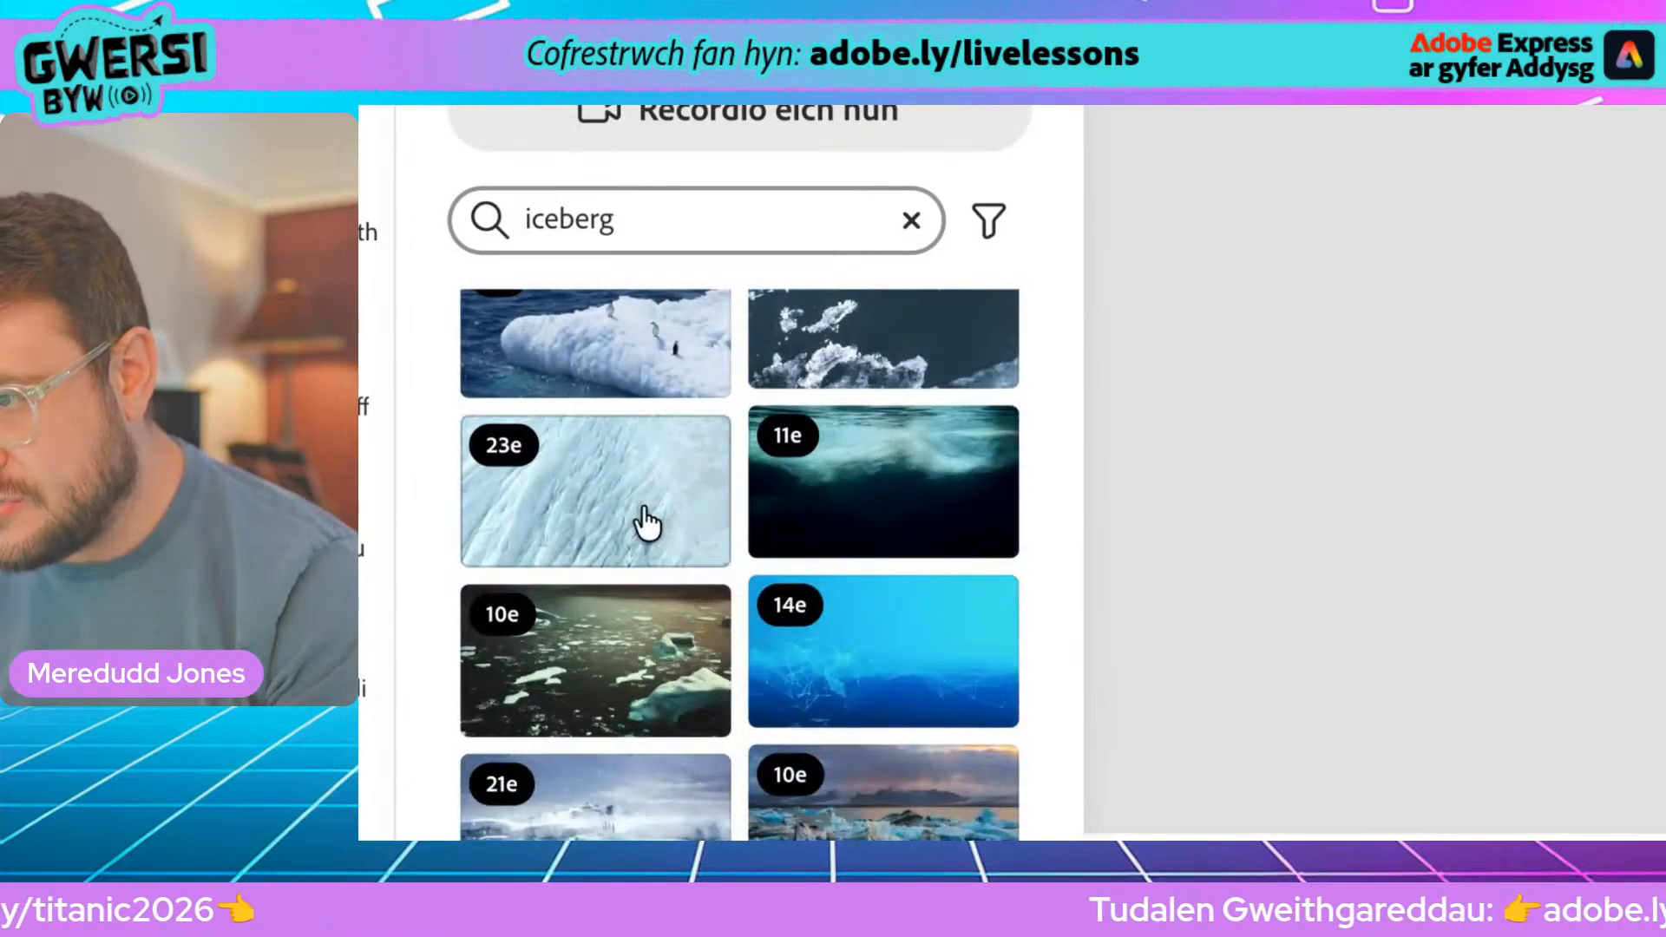
scroll(608, 538, "down", 2)
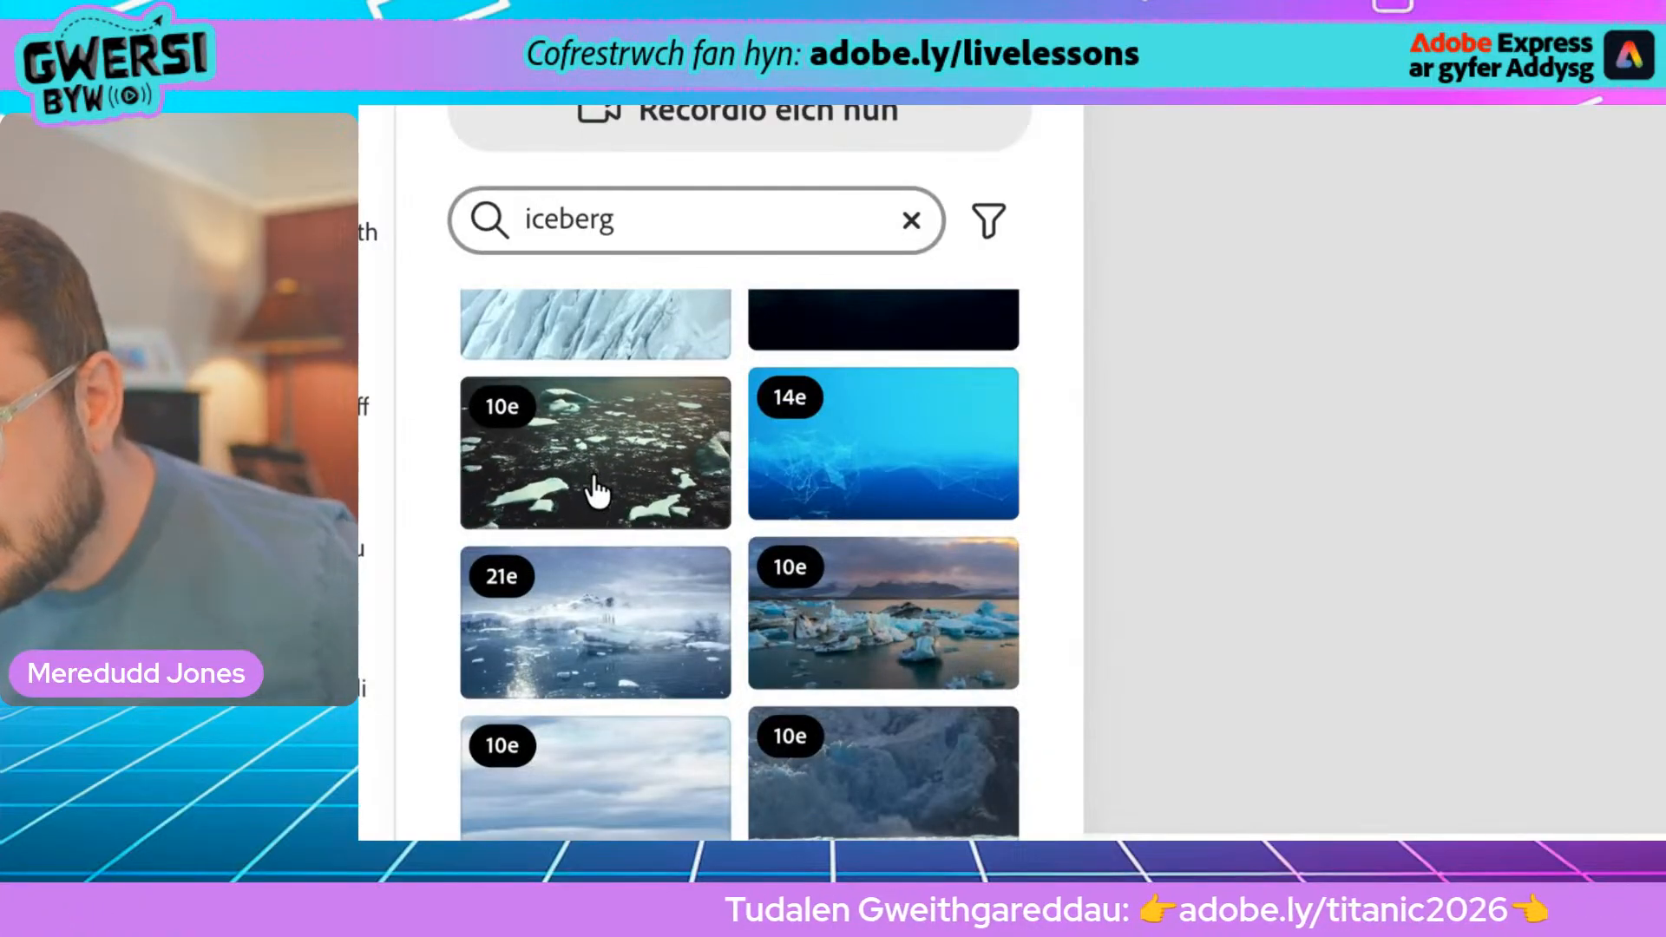
scroll(597, 491, "down", 2)
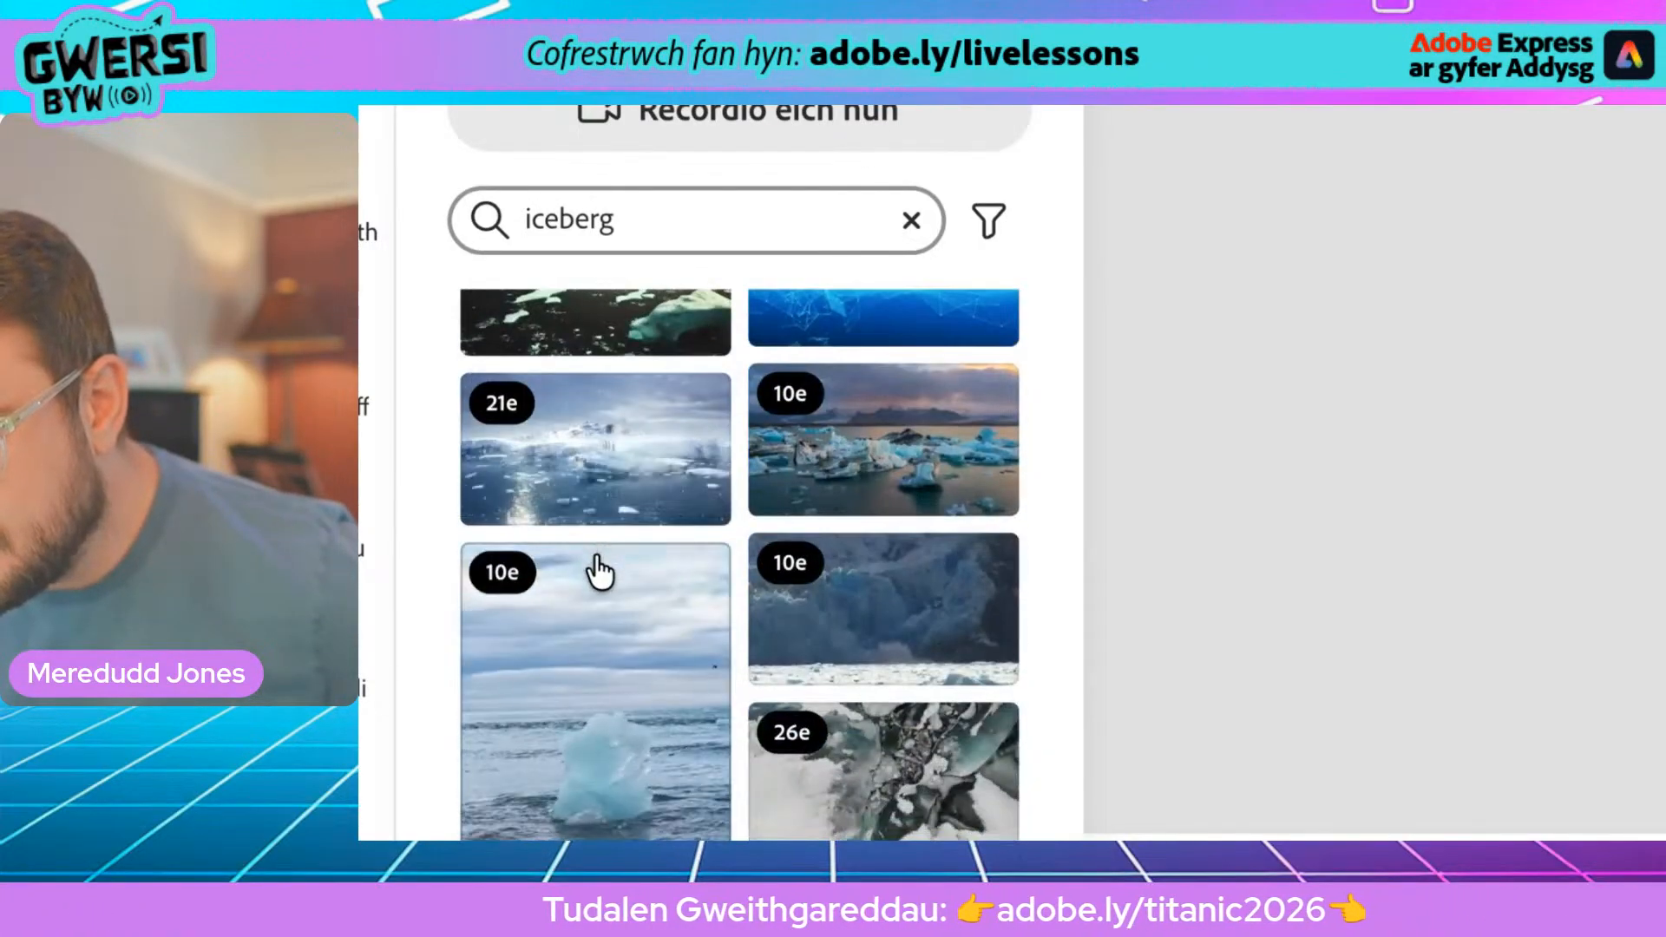
scroll(597, 571, "down", 2)
scroll(688, 624, "down", 3)
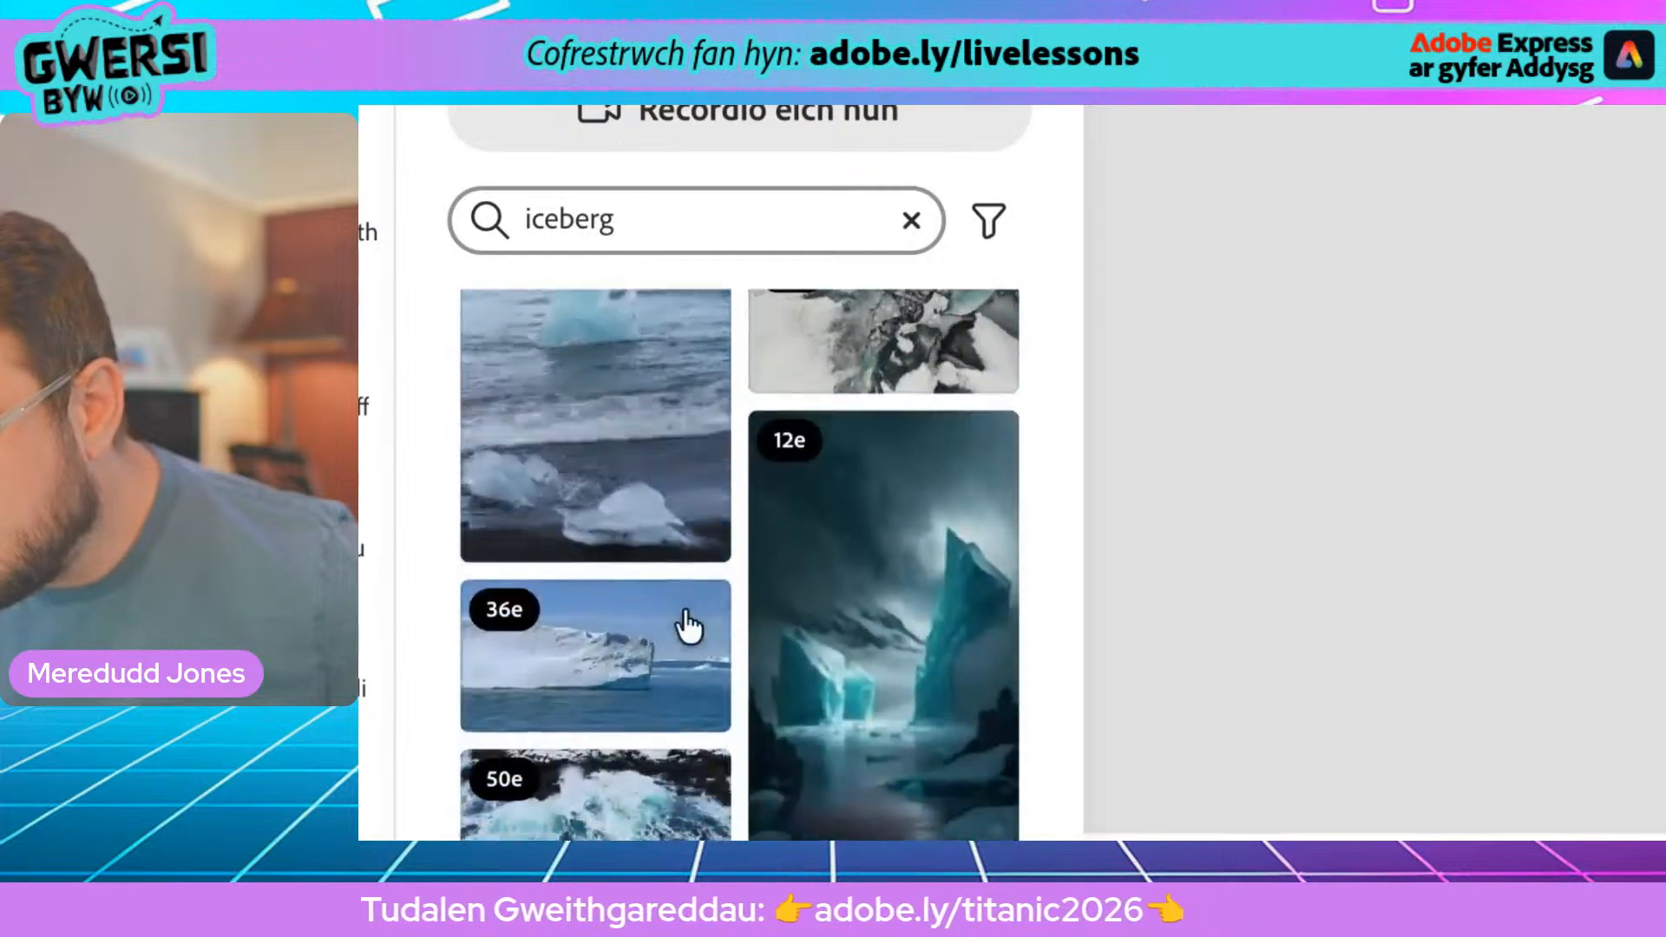
scroll(937, 670, "down", 3)
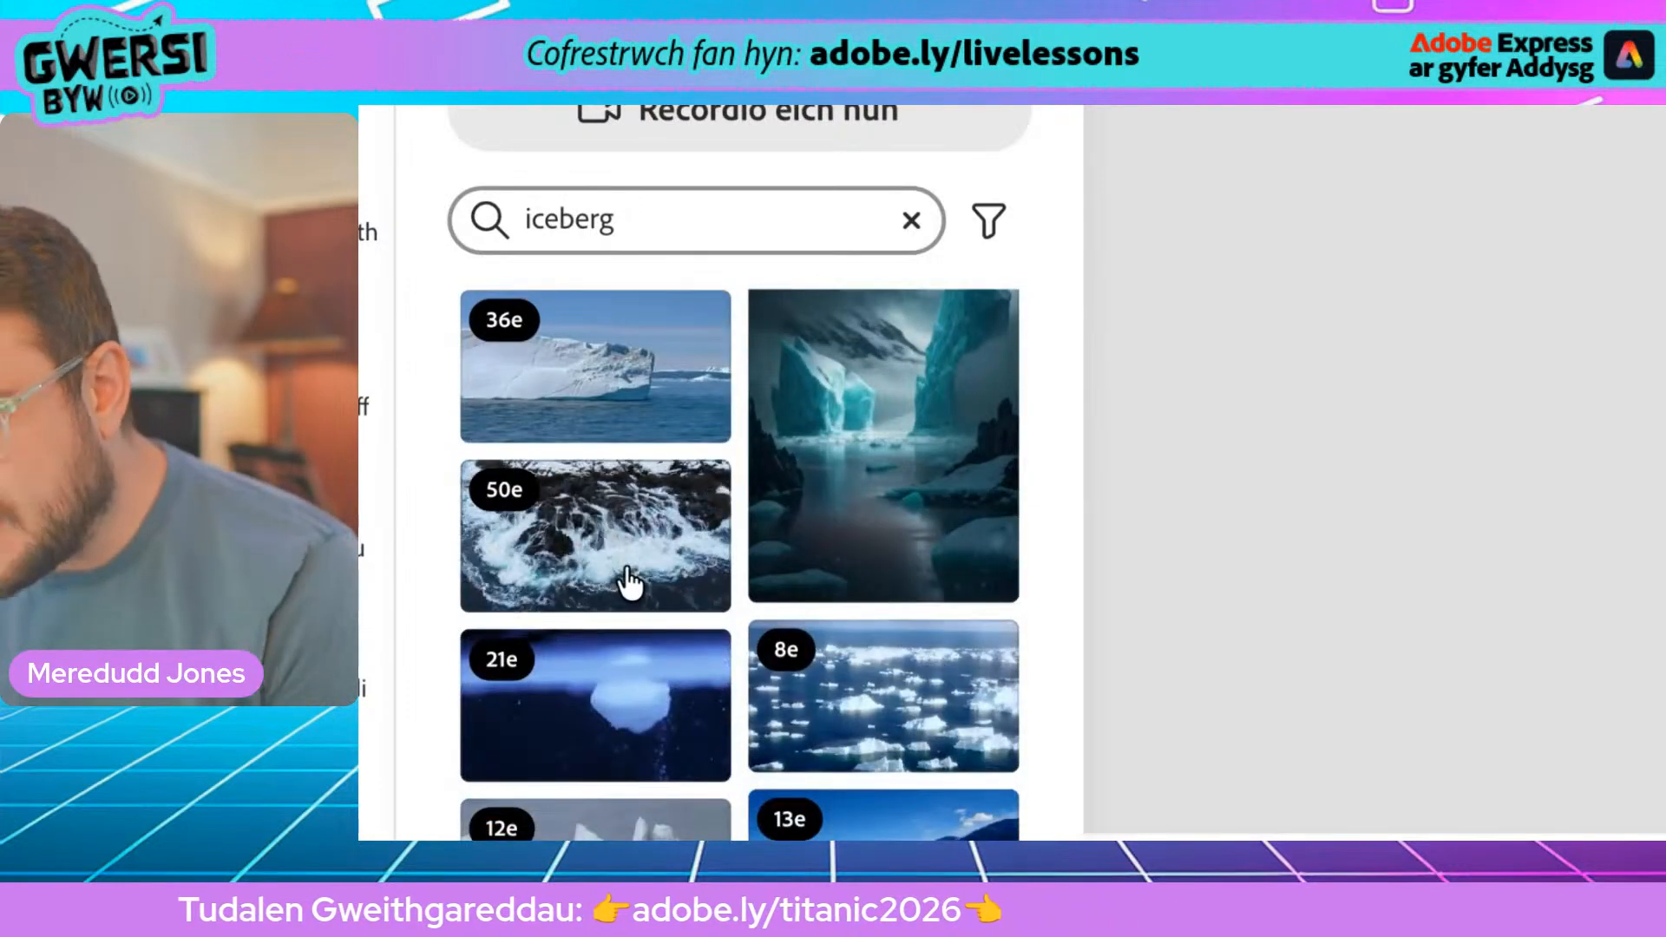
scroll(863, 625, "down", 4)
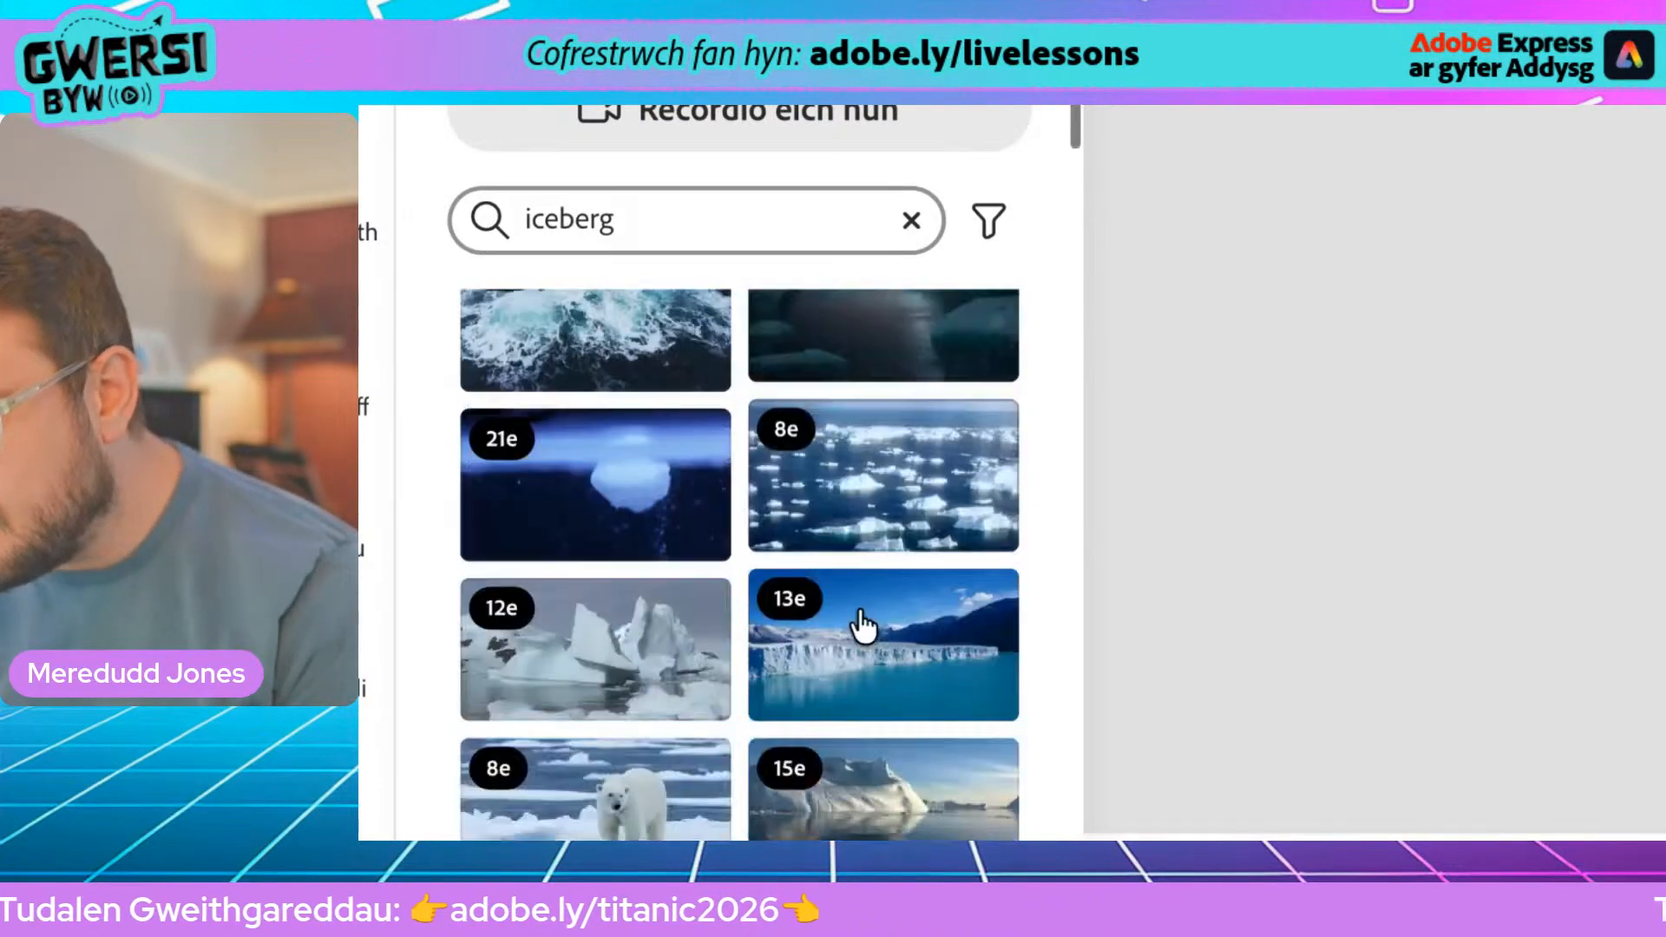
scroll(837, 547, "down", 5)
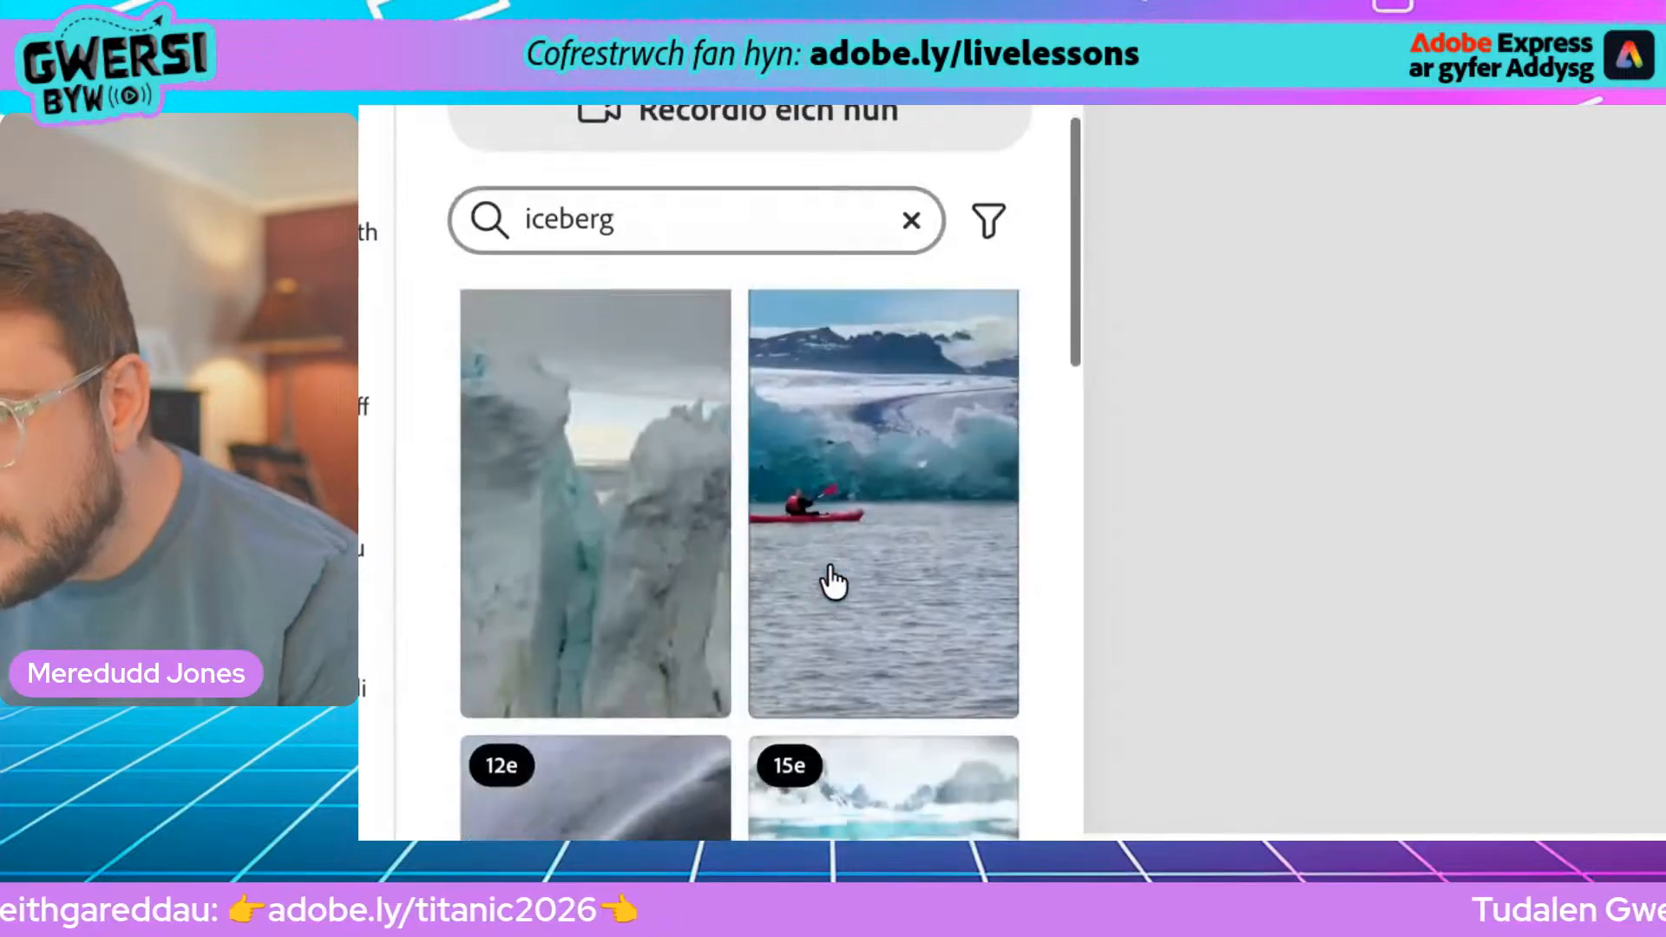
Step: Search the stock videos for "iceberg night" and replace the scene's video with the clip of an iceberg under green northern lights
left_click(673, 216)
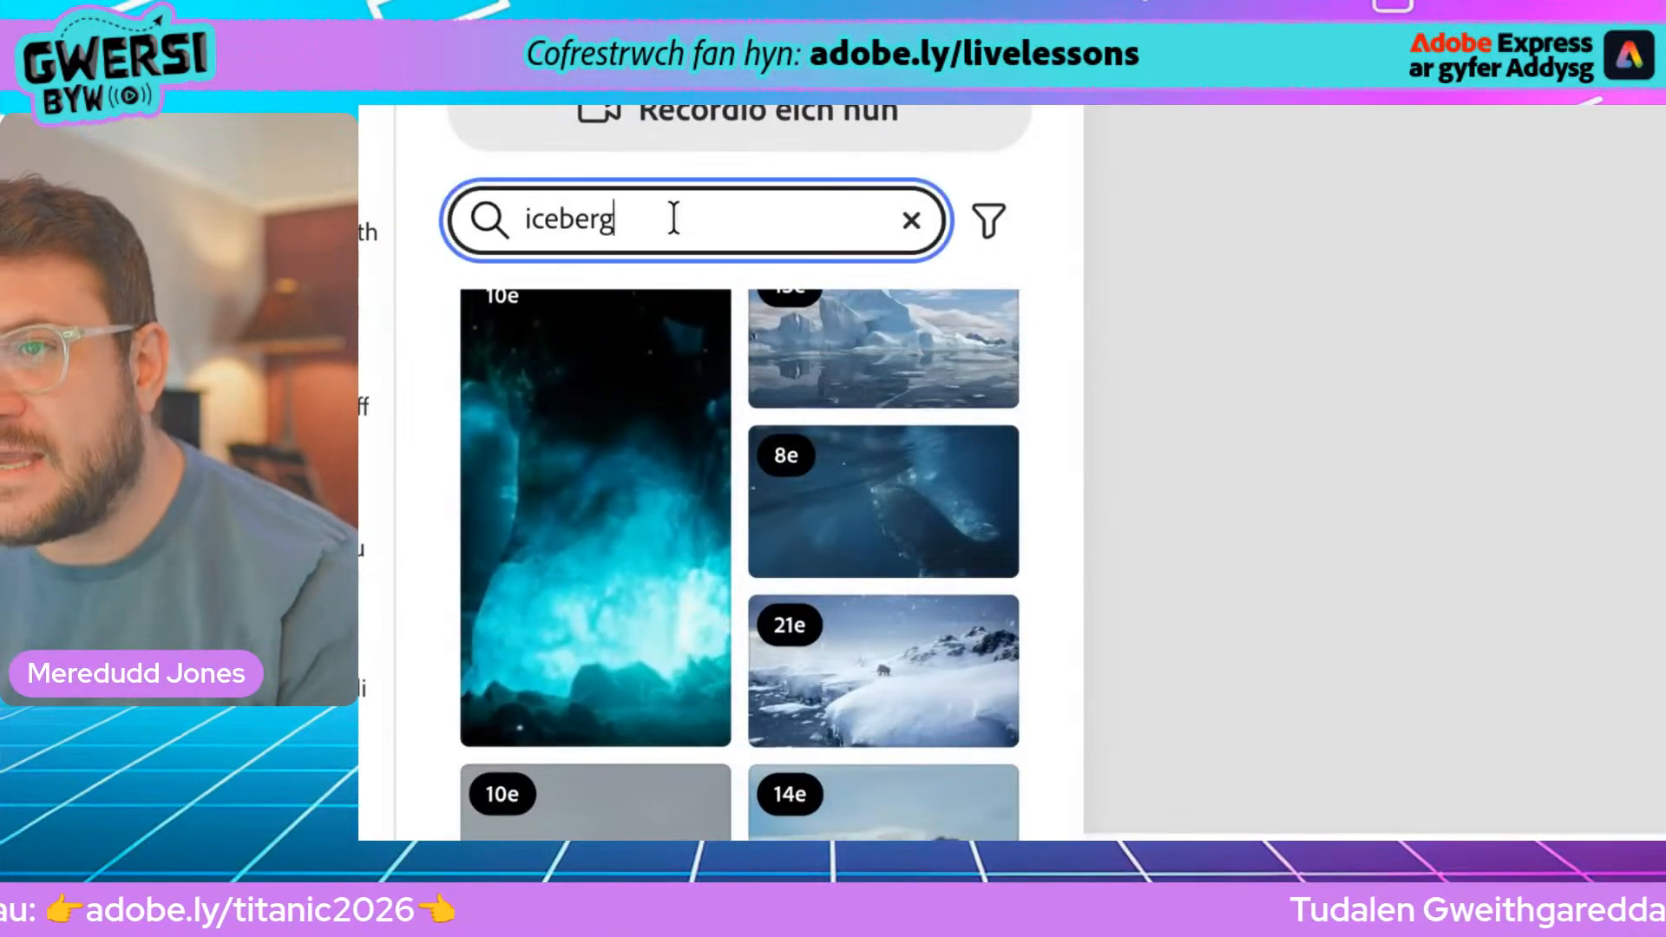
type("nigh")
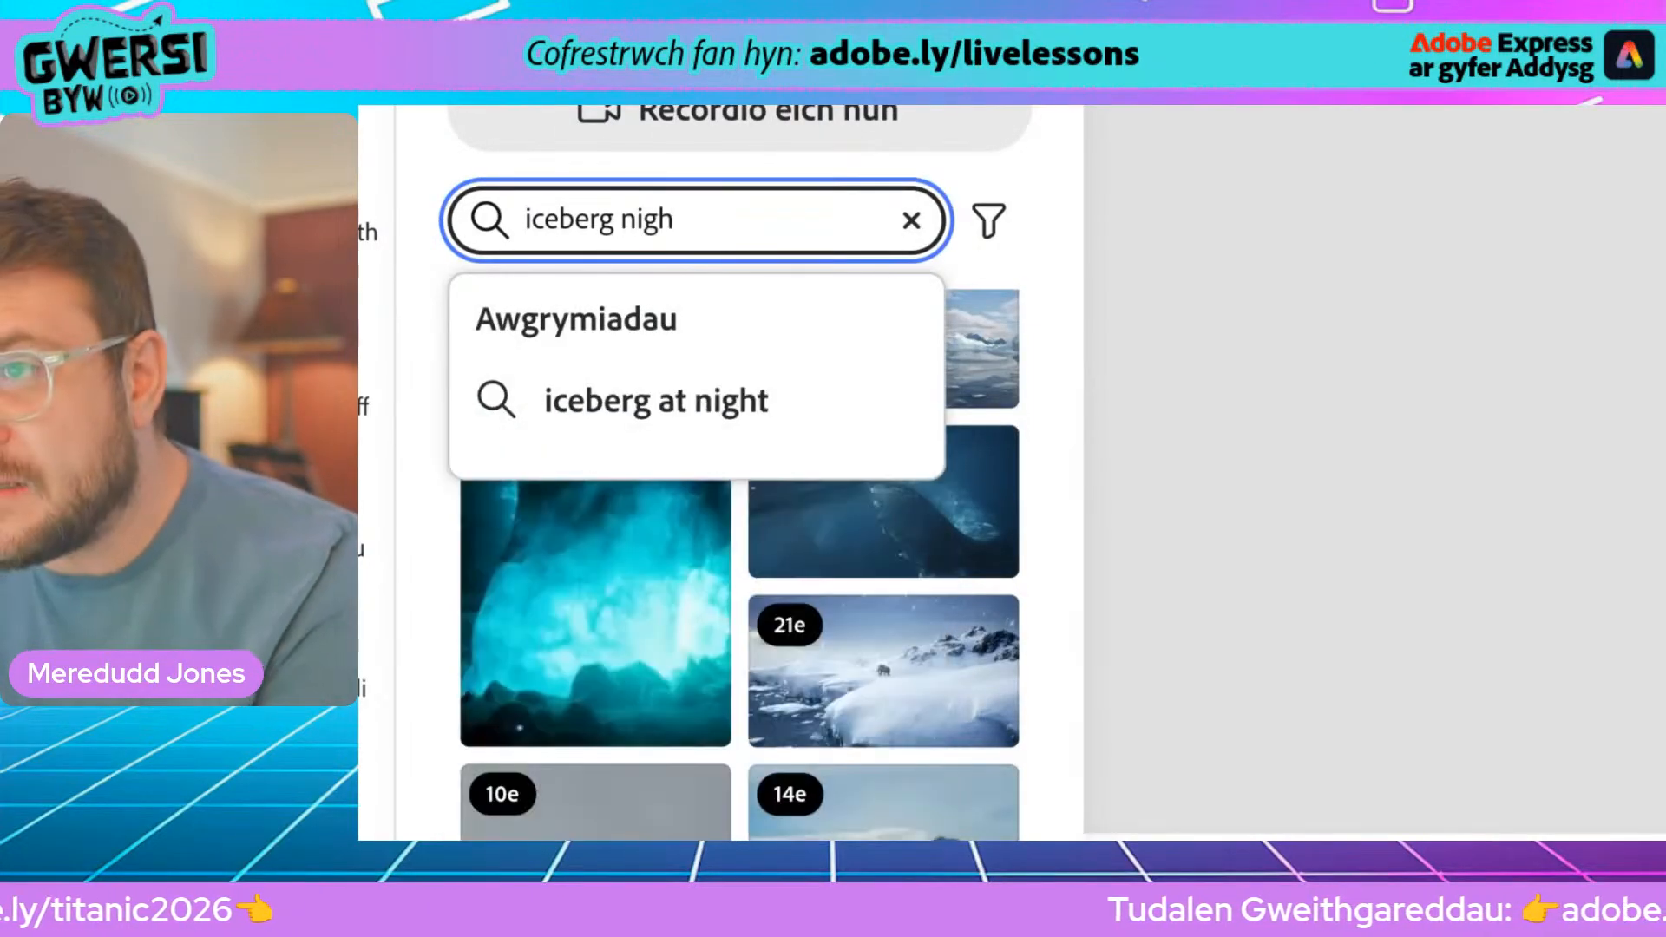
type("t")
key("Return")
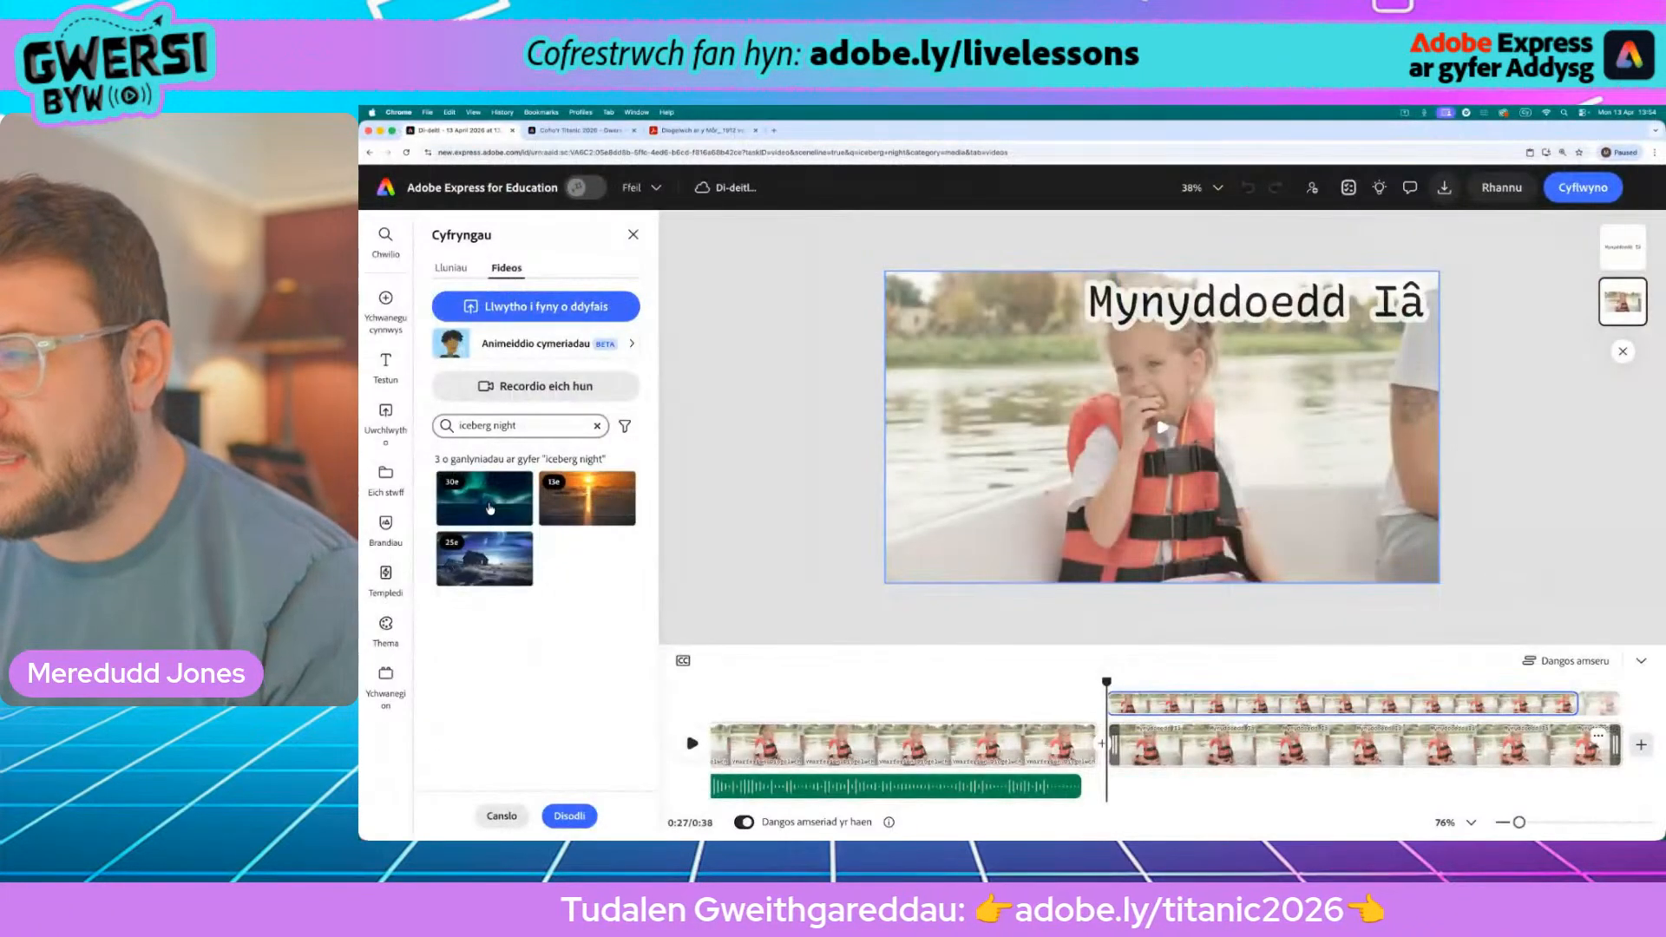
left_click(490, 510)
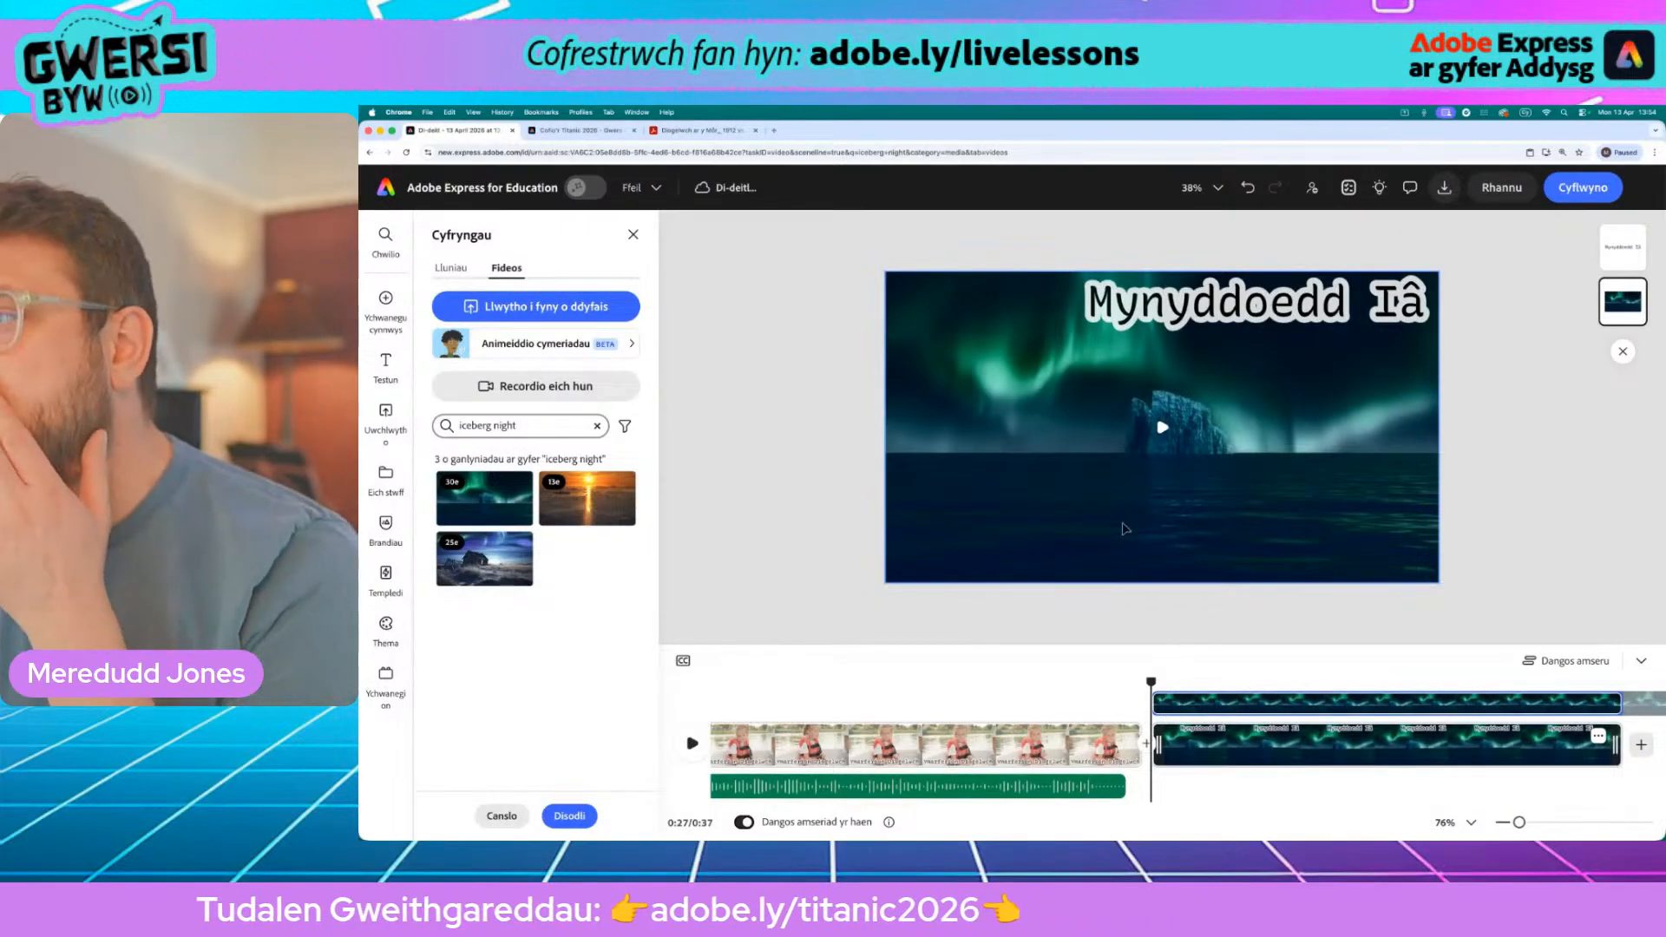
left_click(1125, 528)
Step: Move the "Mynyddoedd Iâ" caption to the bottom of the video frame
left_click(1282, 314)
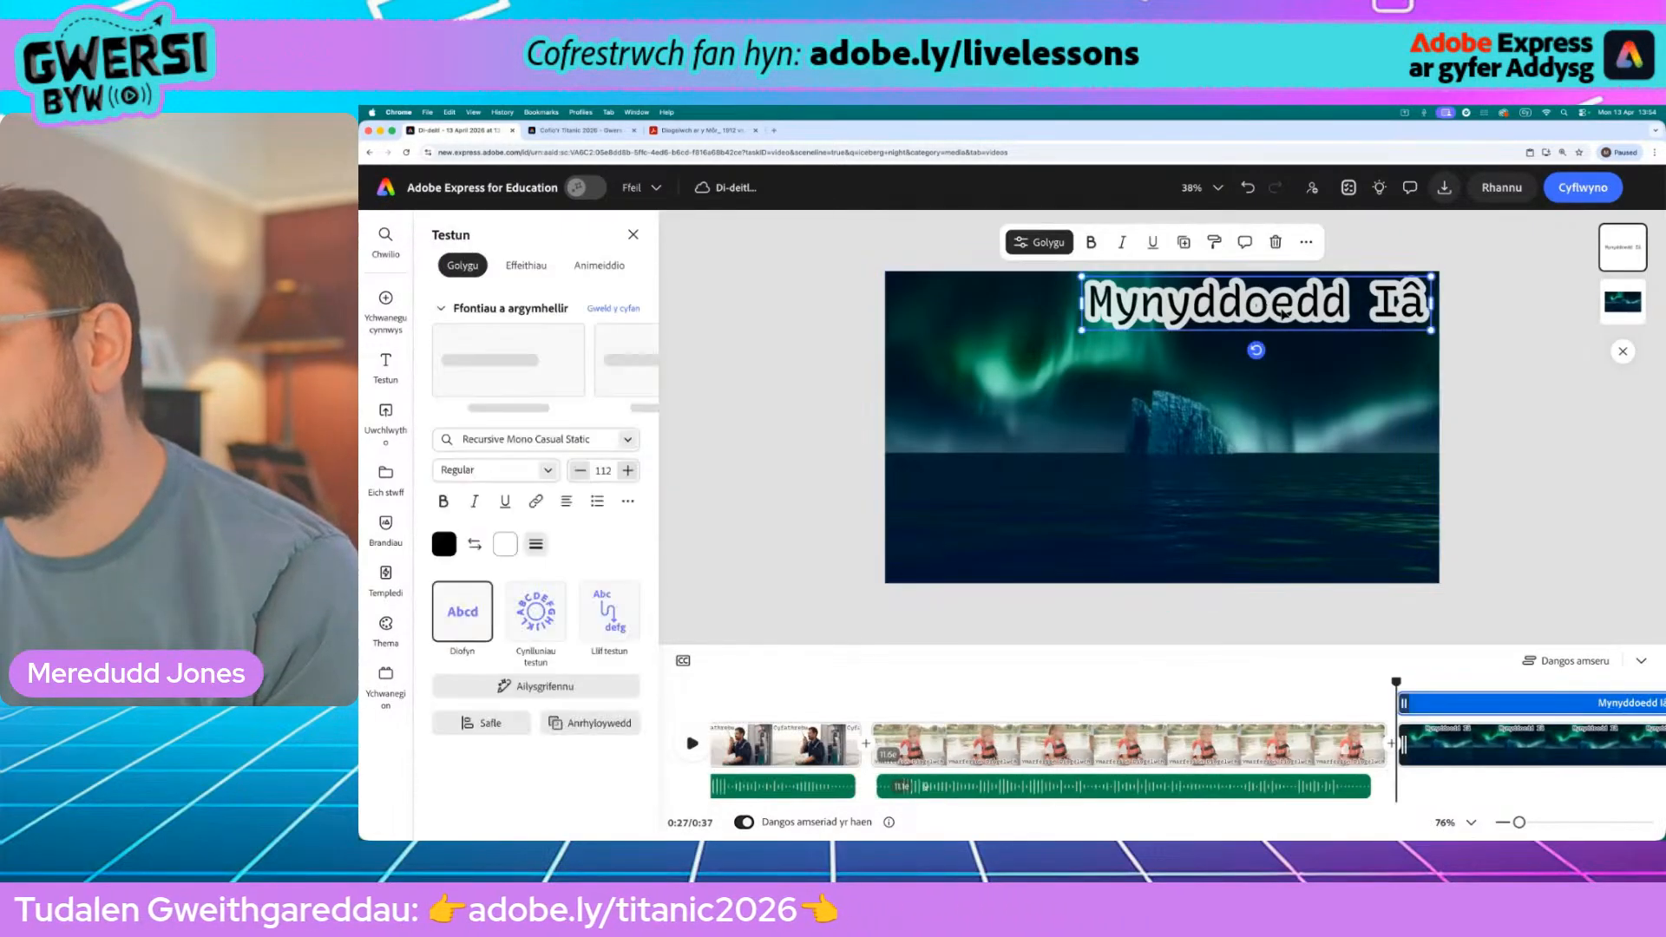
left_click_drag(1282, 314, 1091, 556)
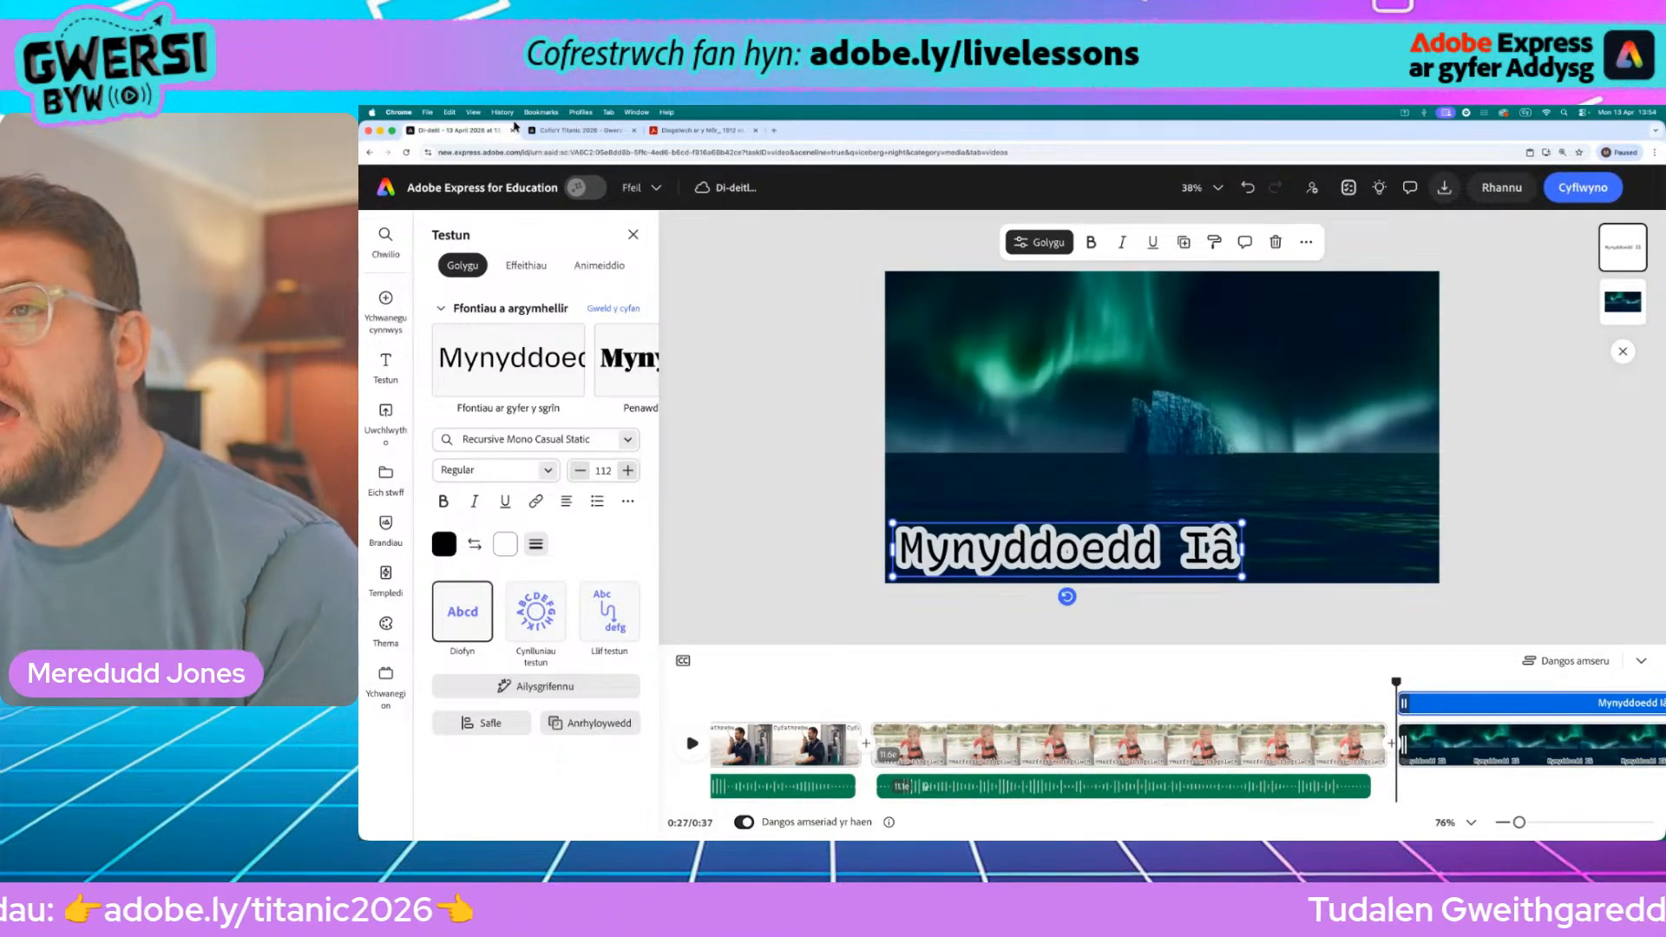
Step: Consult the Mynyddoedd iâ section of the Diogelwch ar y Môr PDF and record it as a voiceover from the start of the iceberg scene
left_click(717, 136)
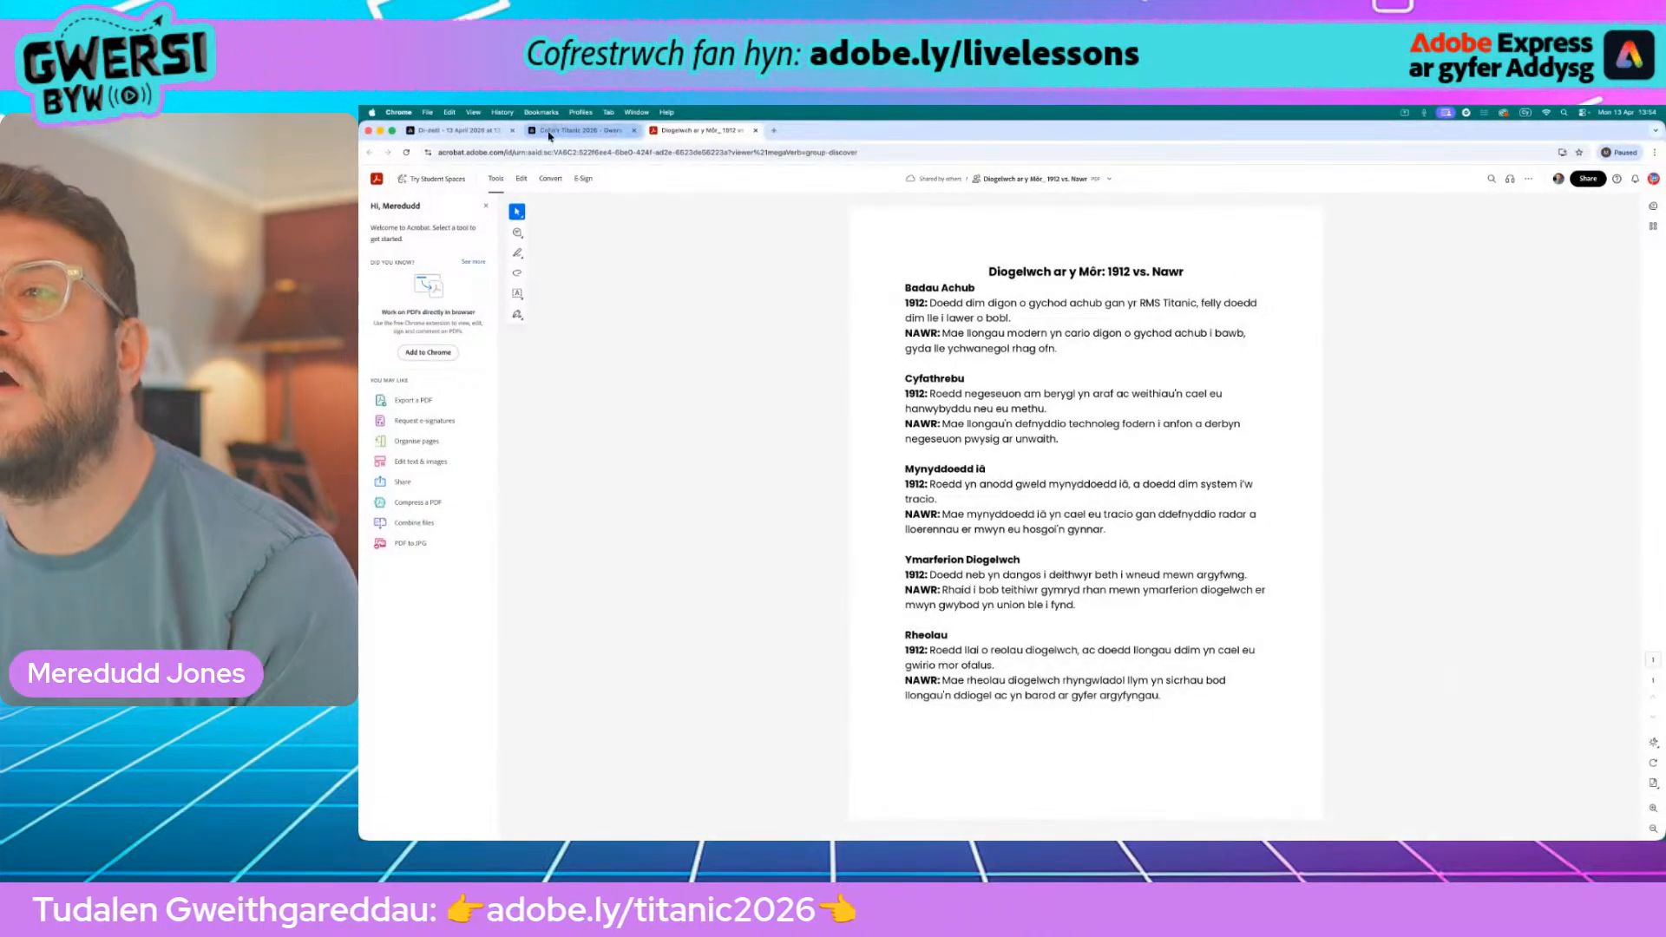
left_click(476, 132)
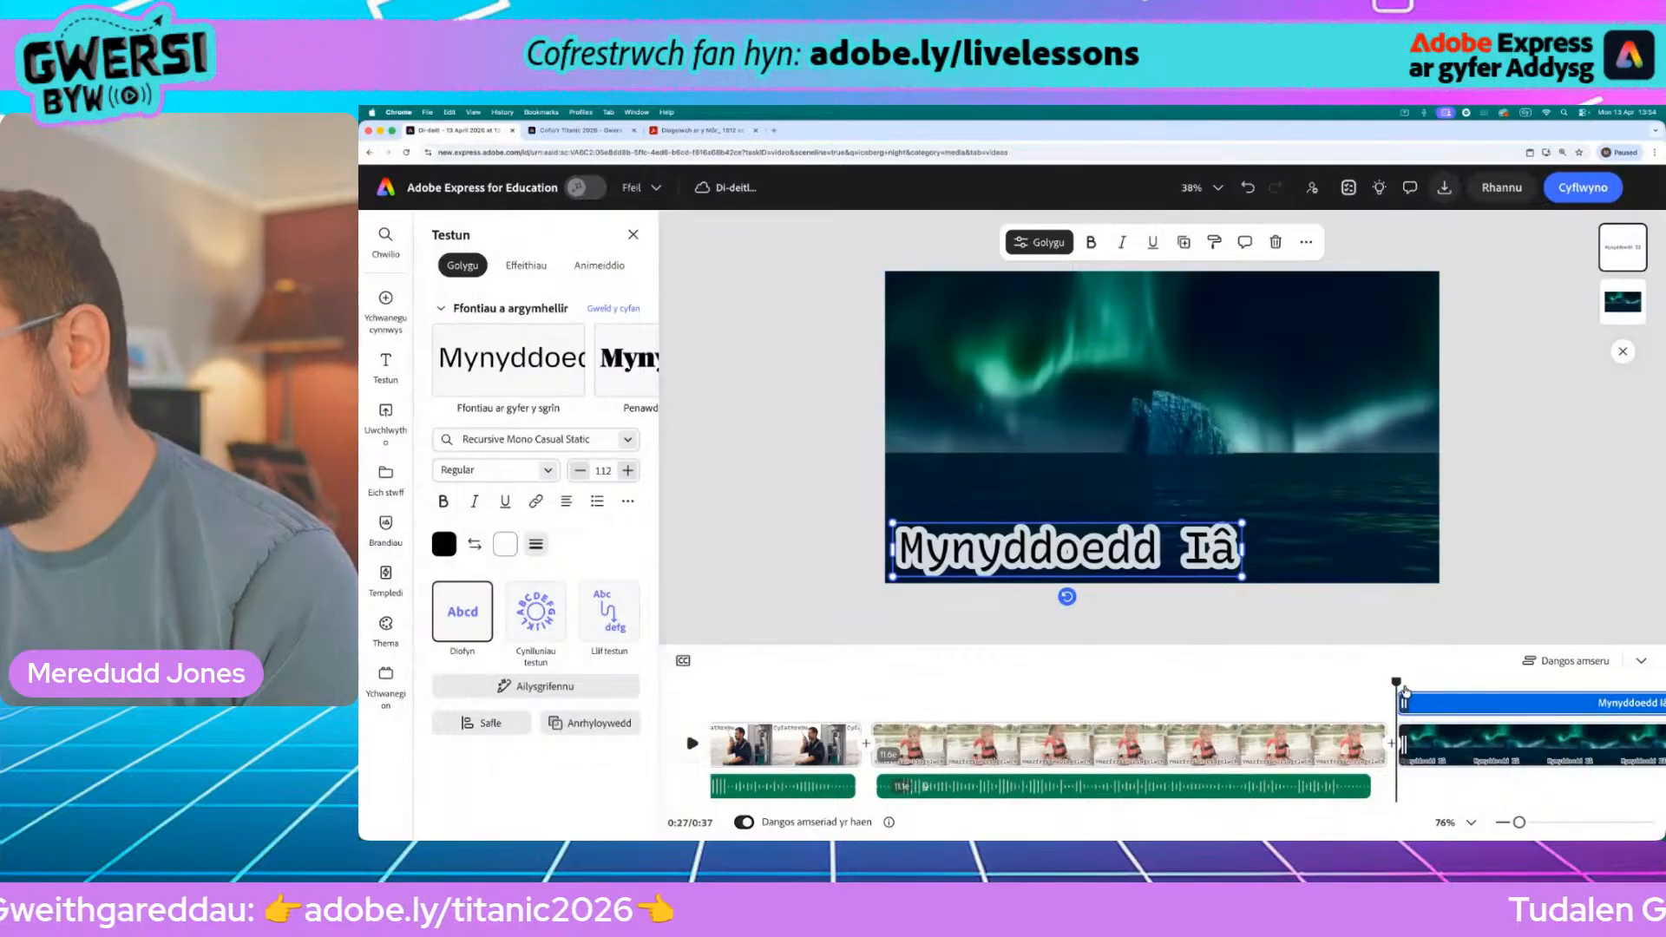
mouse_move(1397, 683)
left_mouse_down()
mouse_move(1525, 687)
mouse_move(1395, 702)
left_mouse_up()
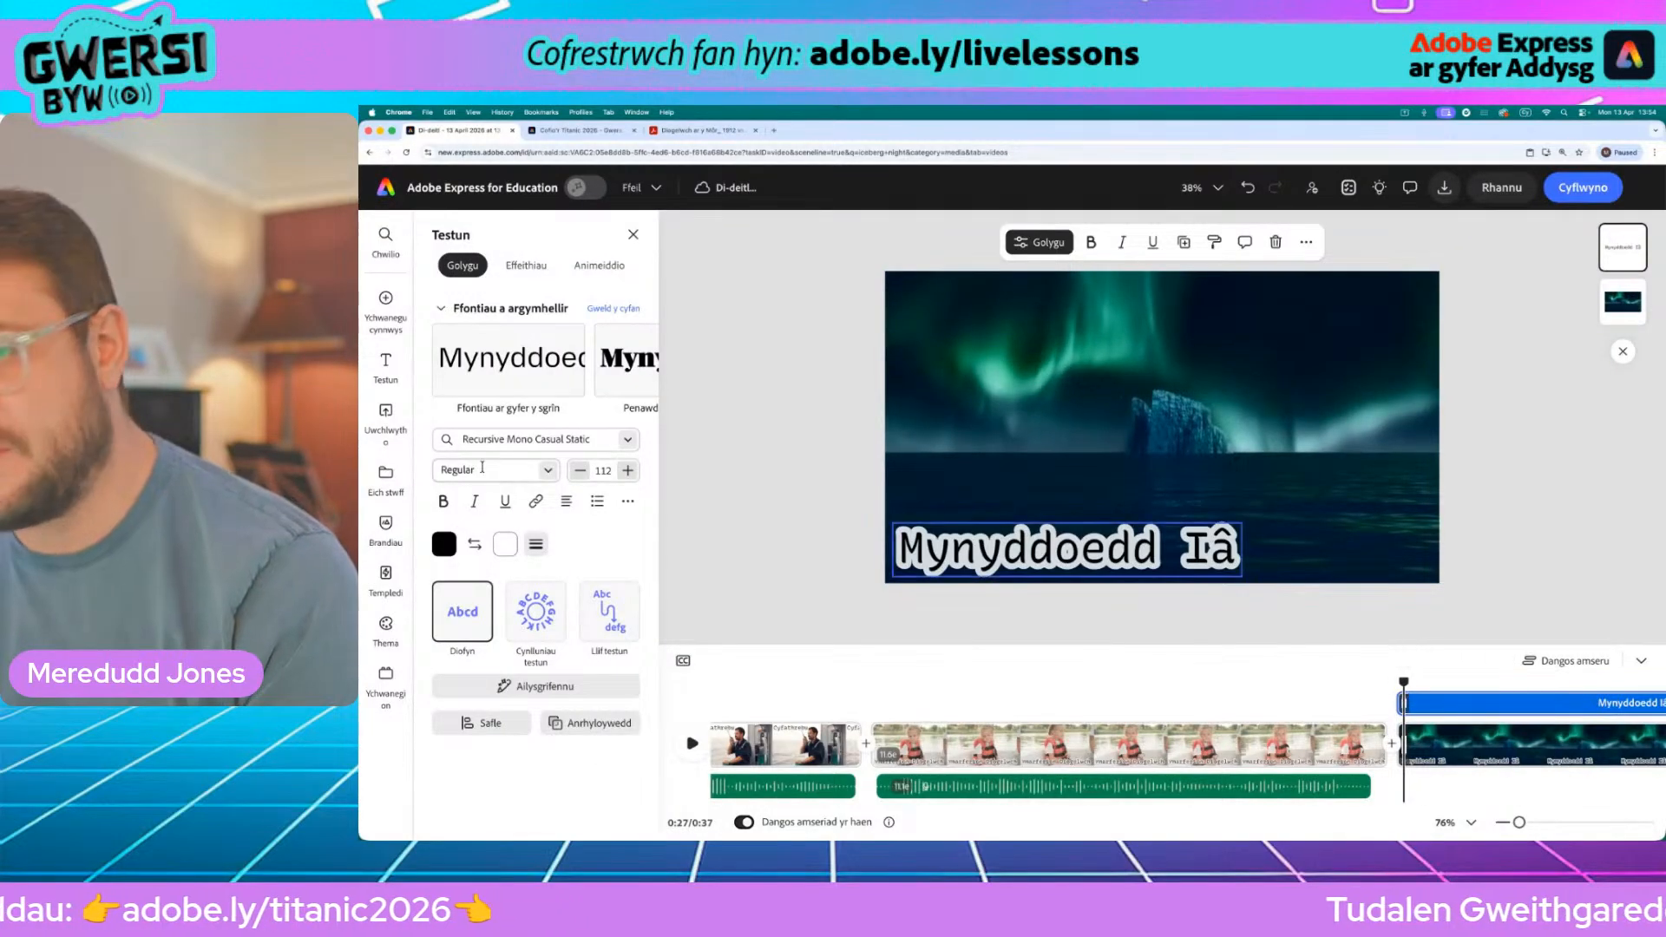
left_click(383, 304)
left_click(503, 319)
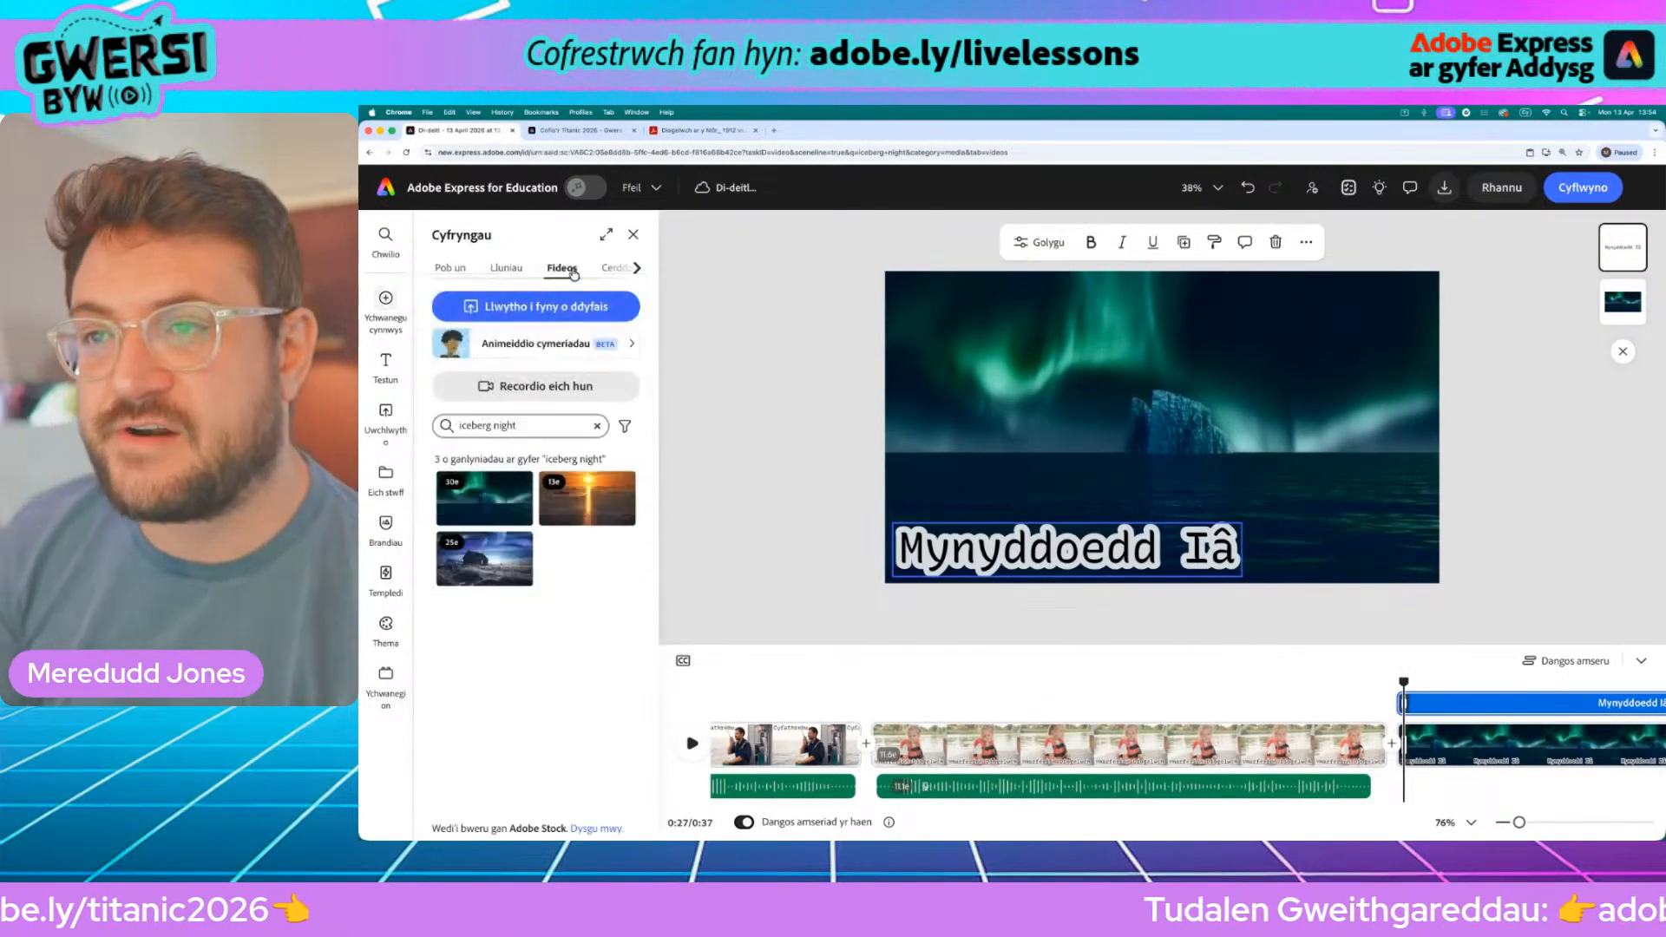
scroll(617, 277, "right", 2)
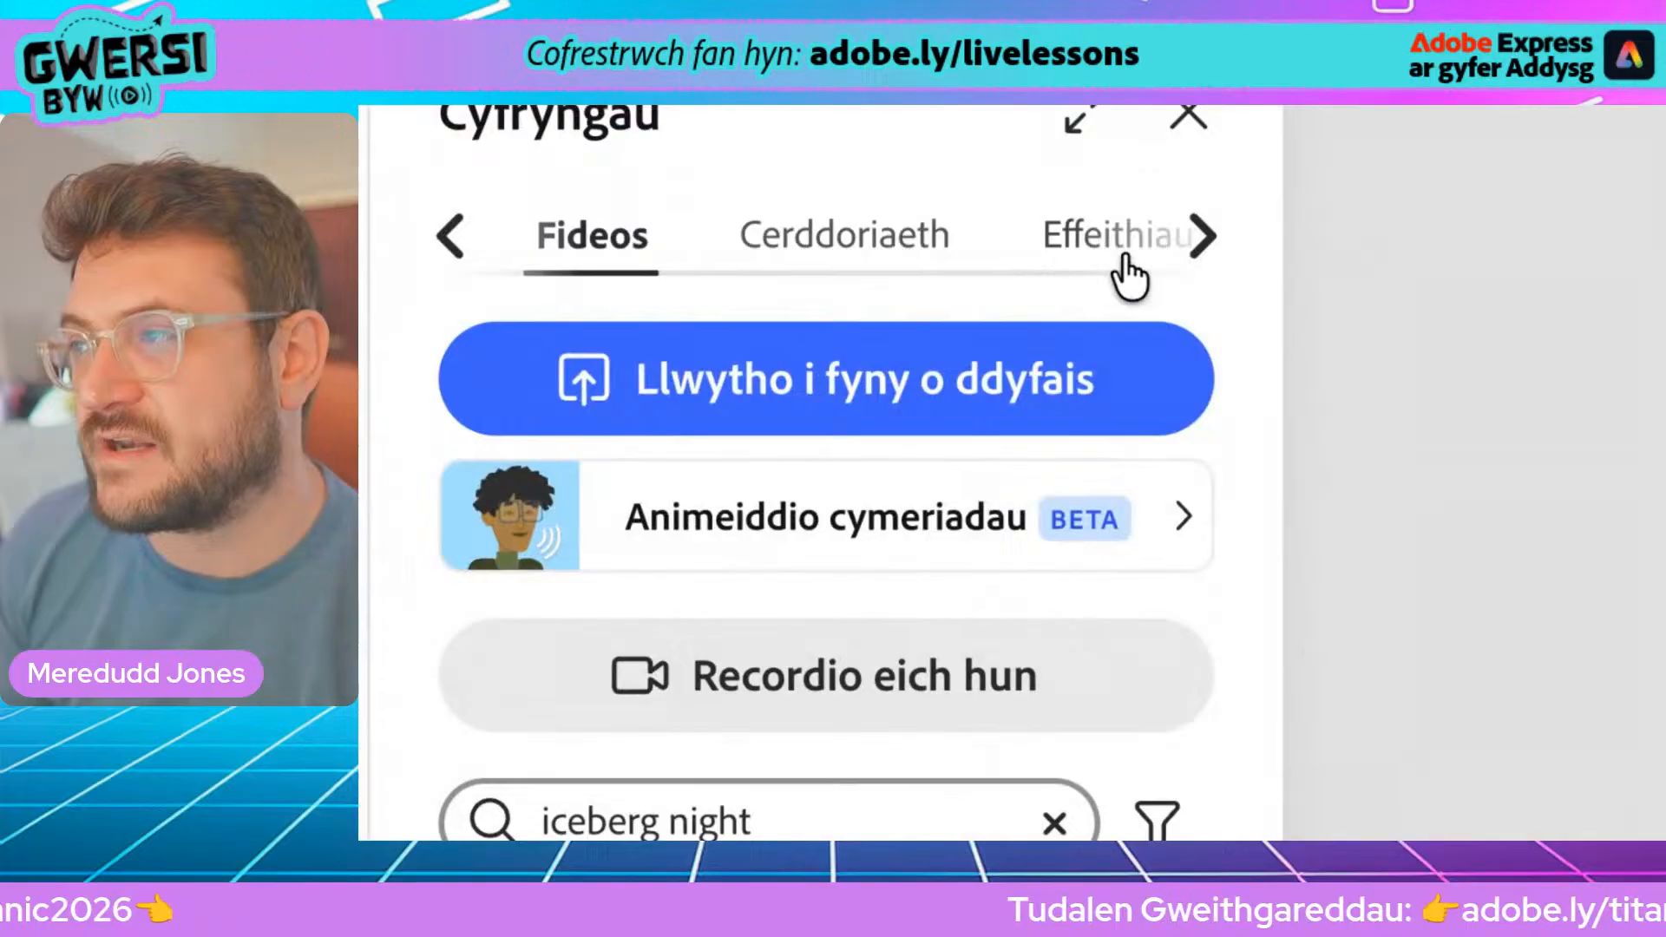
left_click(848, 251)
left_click(789, 519)
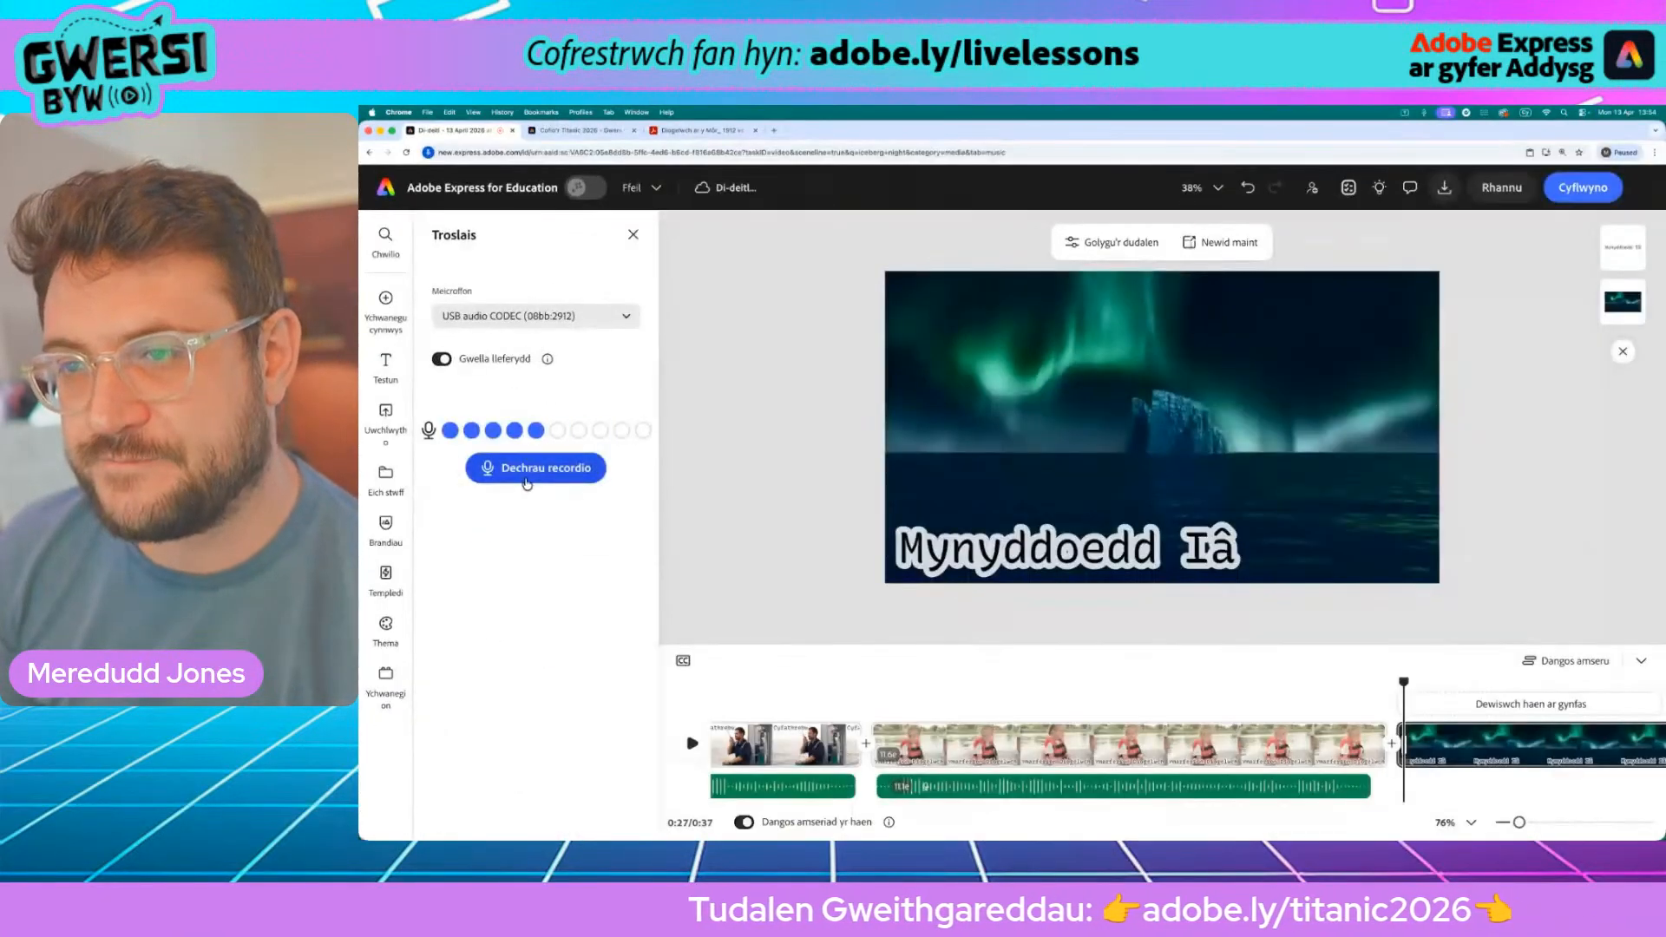
left_click(815, 800)
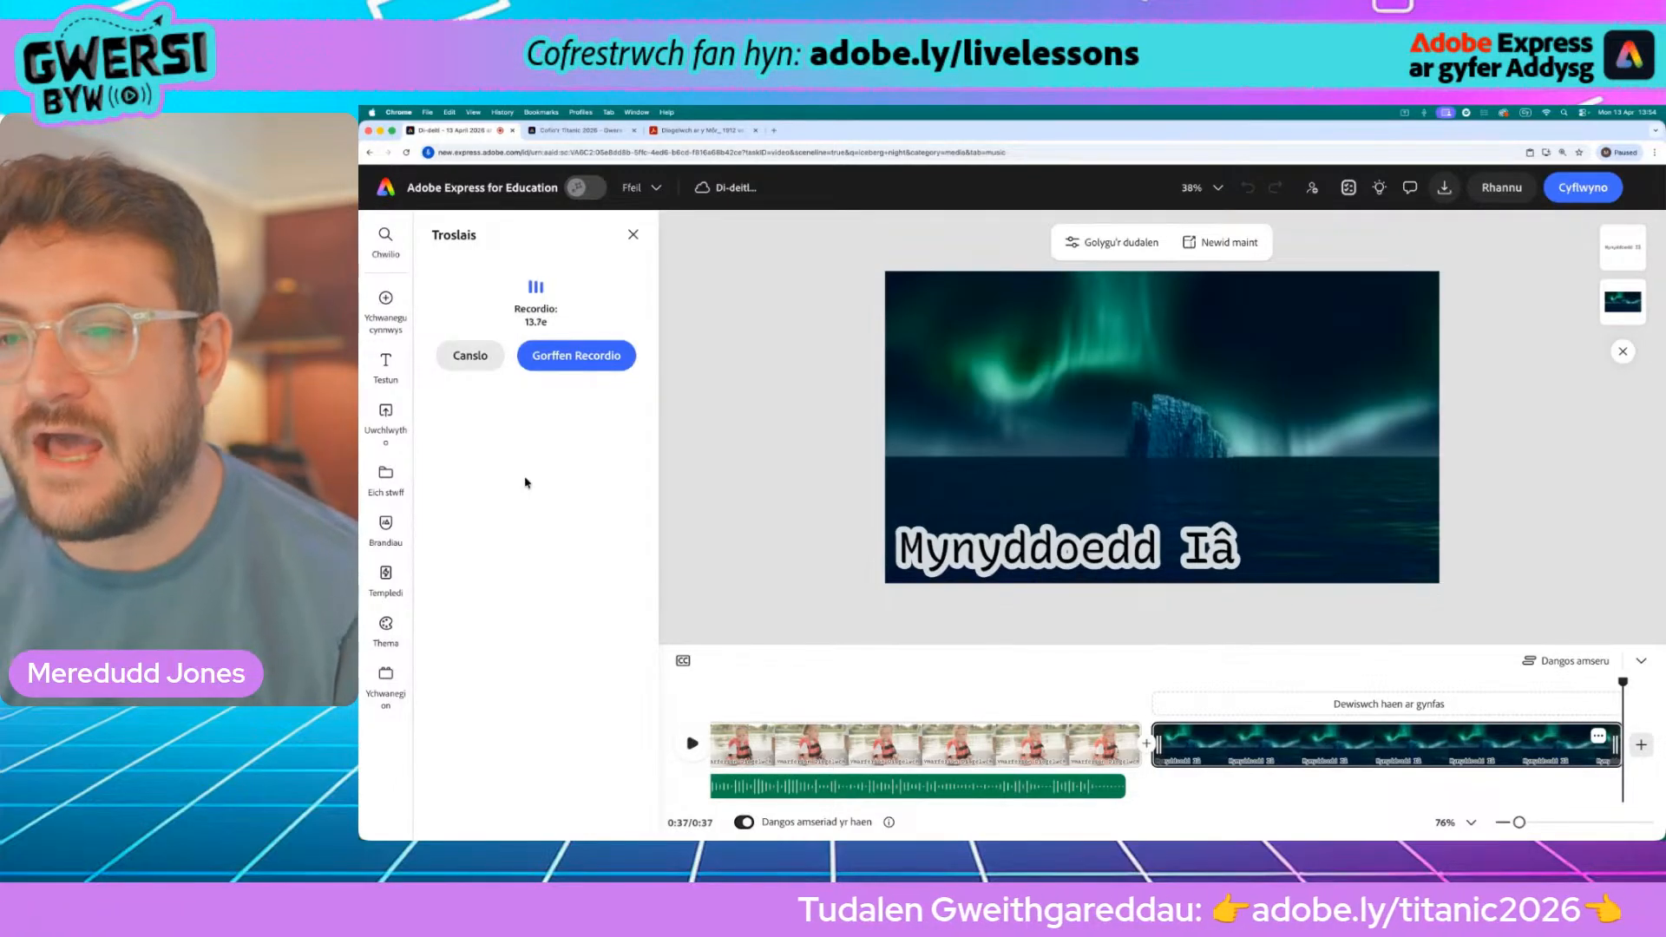
left_click(571, 363)
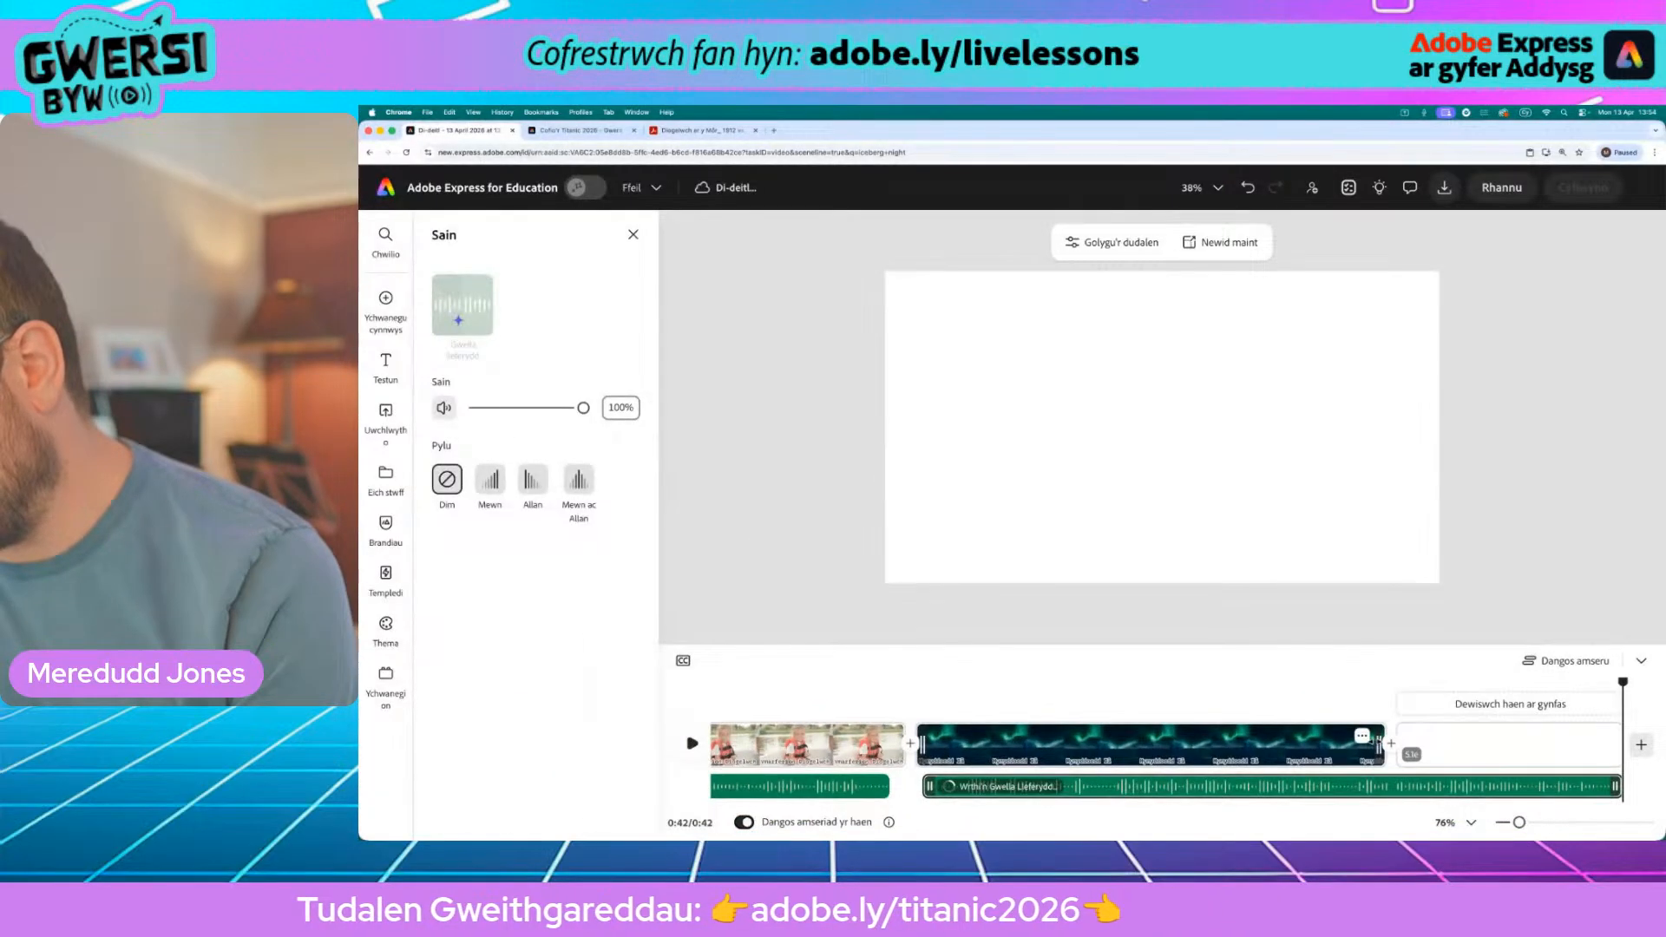
Step: Extend the iceberg scene and its northern lights video clip to about 16 seconds so both cover the whole voiceover
left_click_drag(1378, 744, 1112, 754)
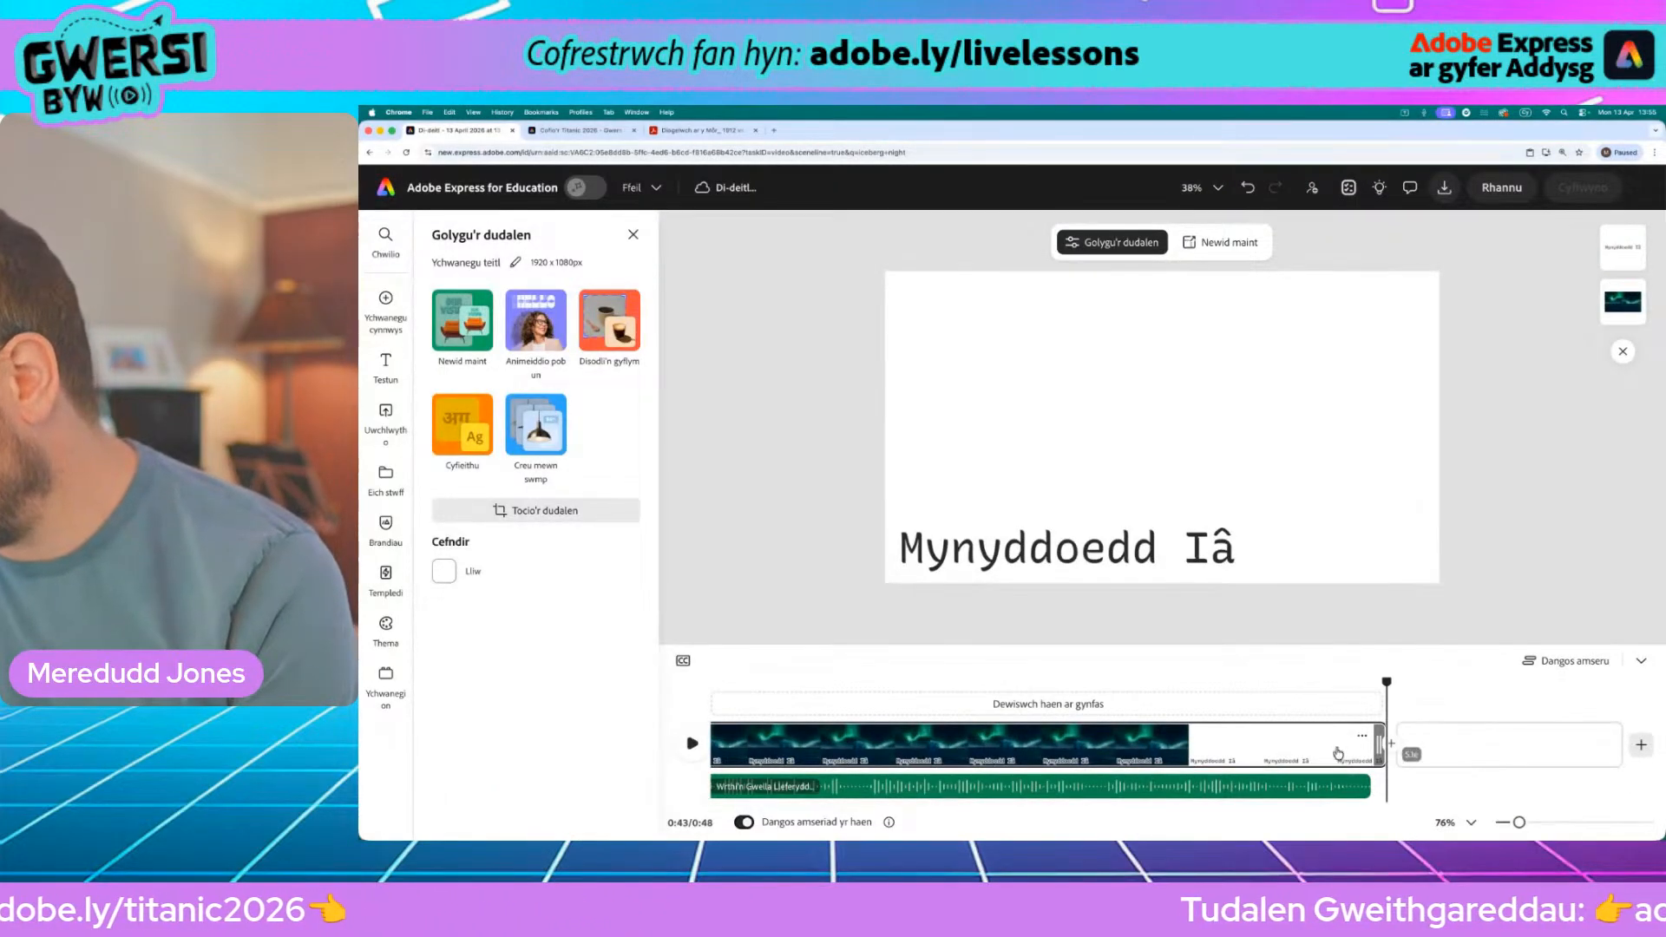
left_click_drag(1382, 683, 949, 697)
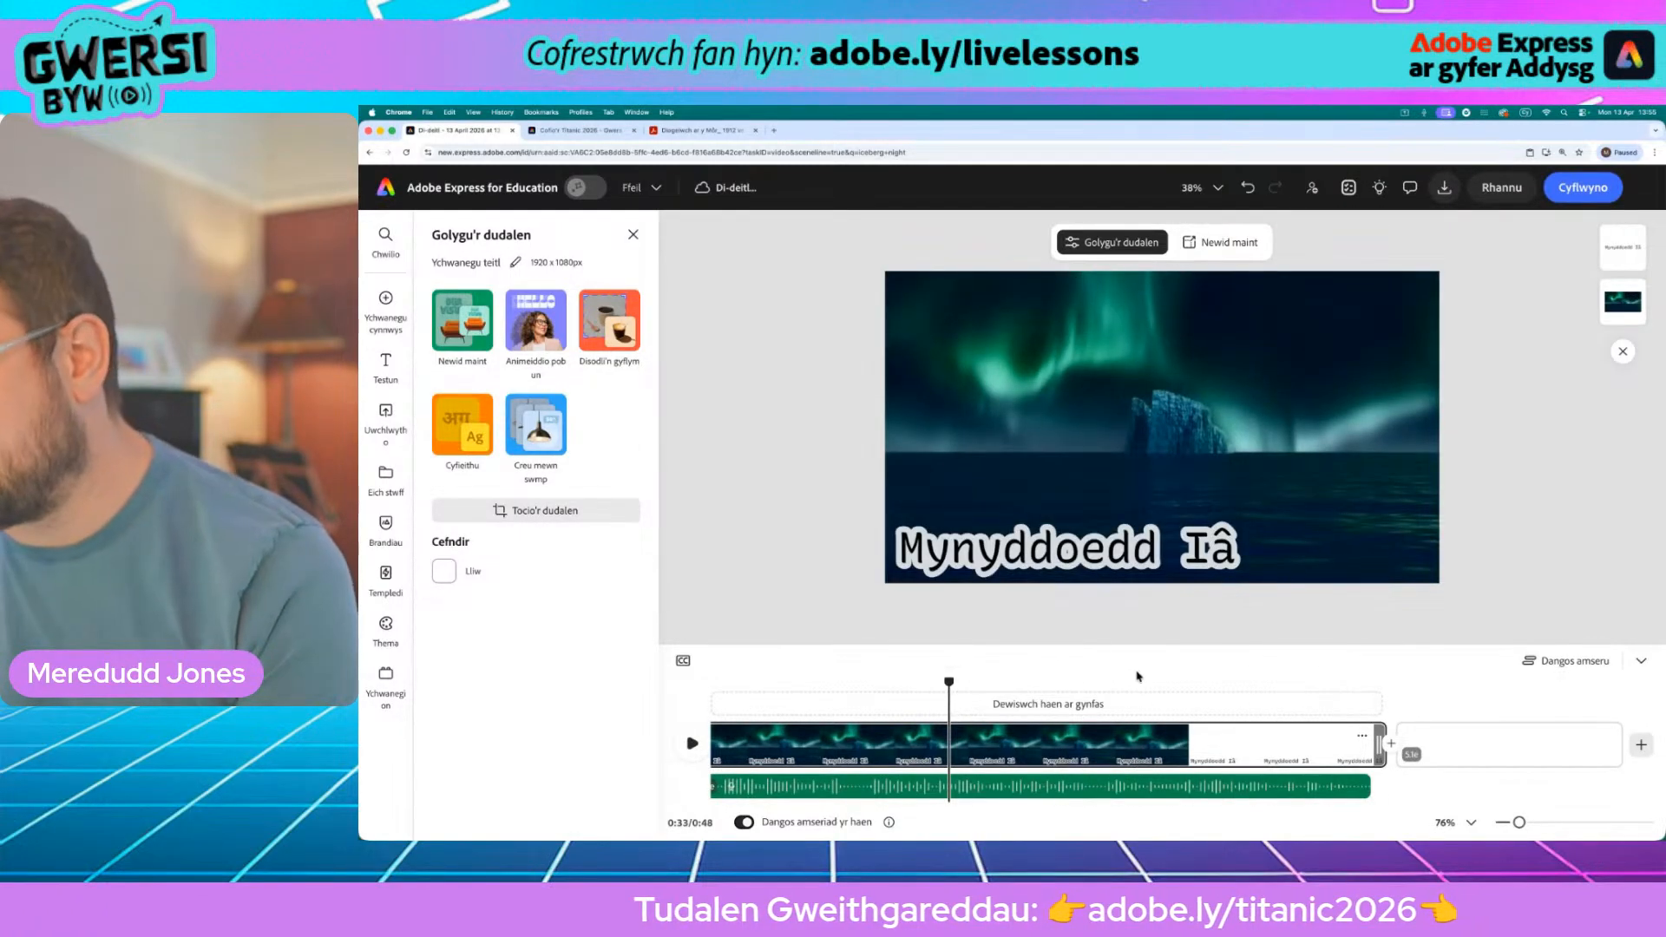
left_click(1198, 354)
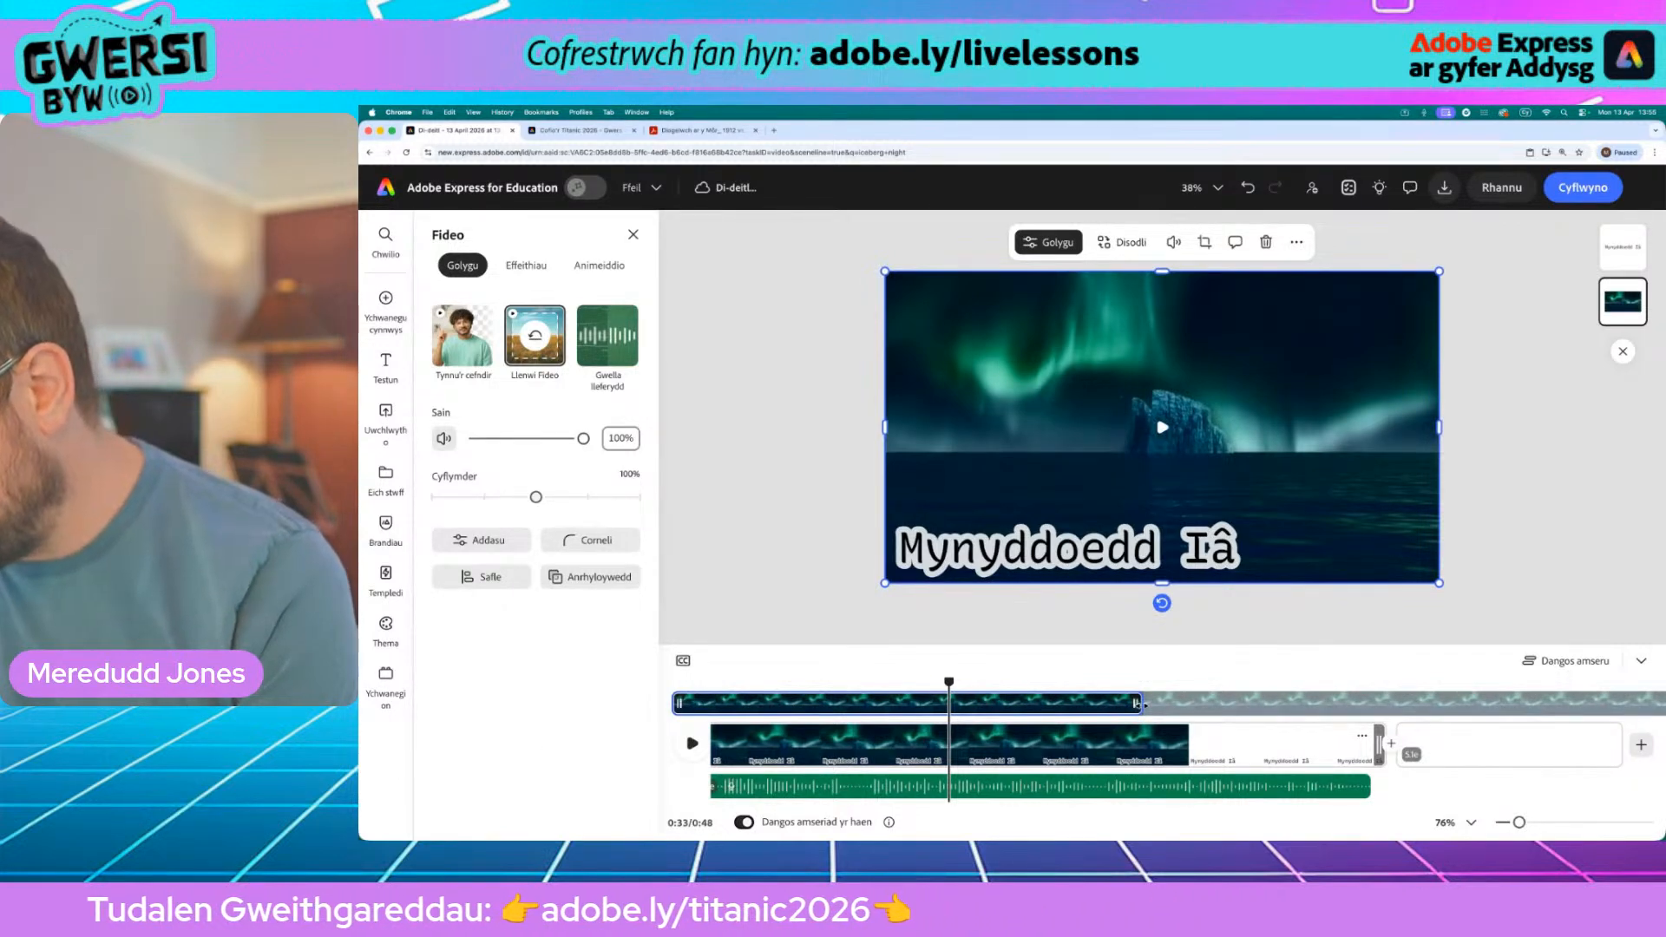
left_click_drag(1137, 703, 1433, 706)
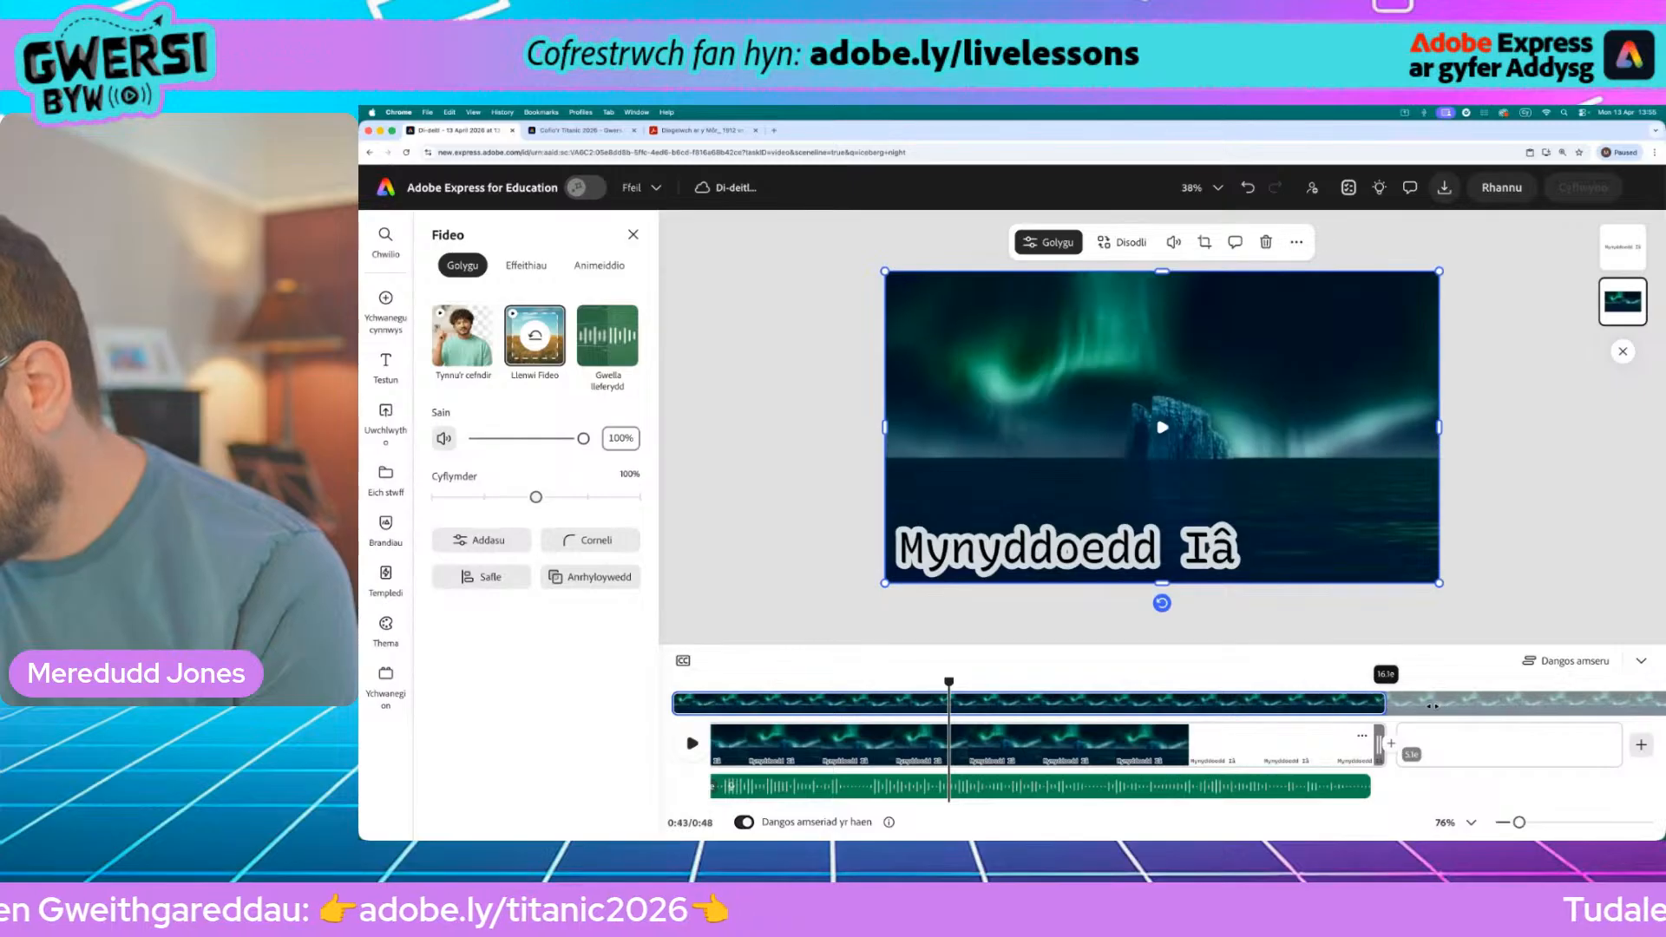
left_click(1224, 727)
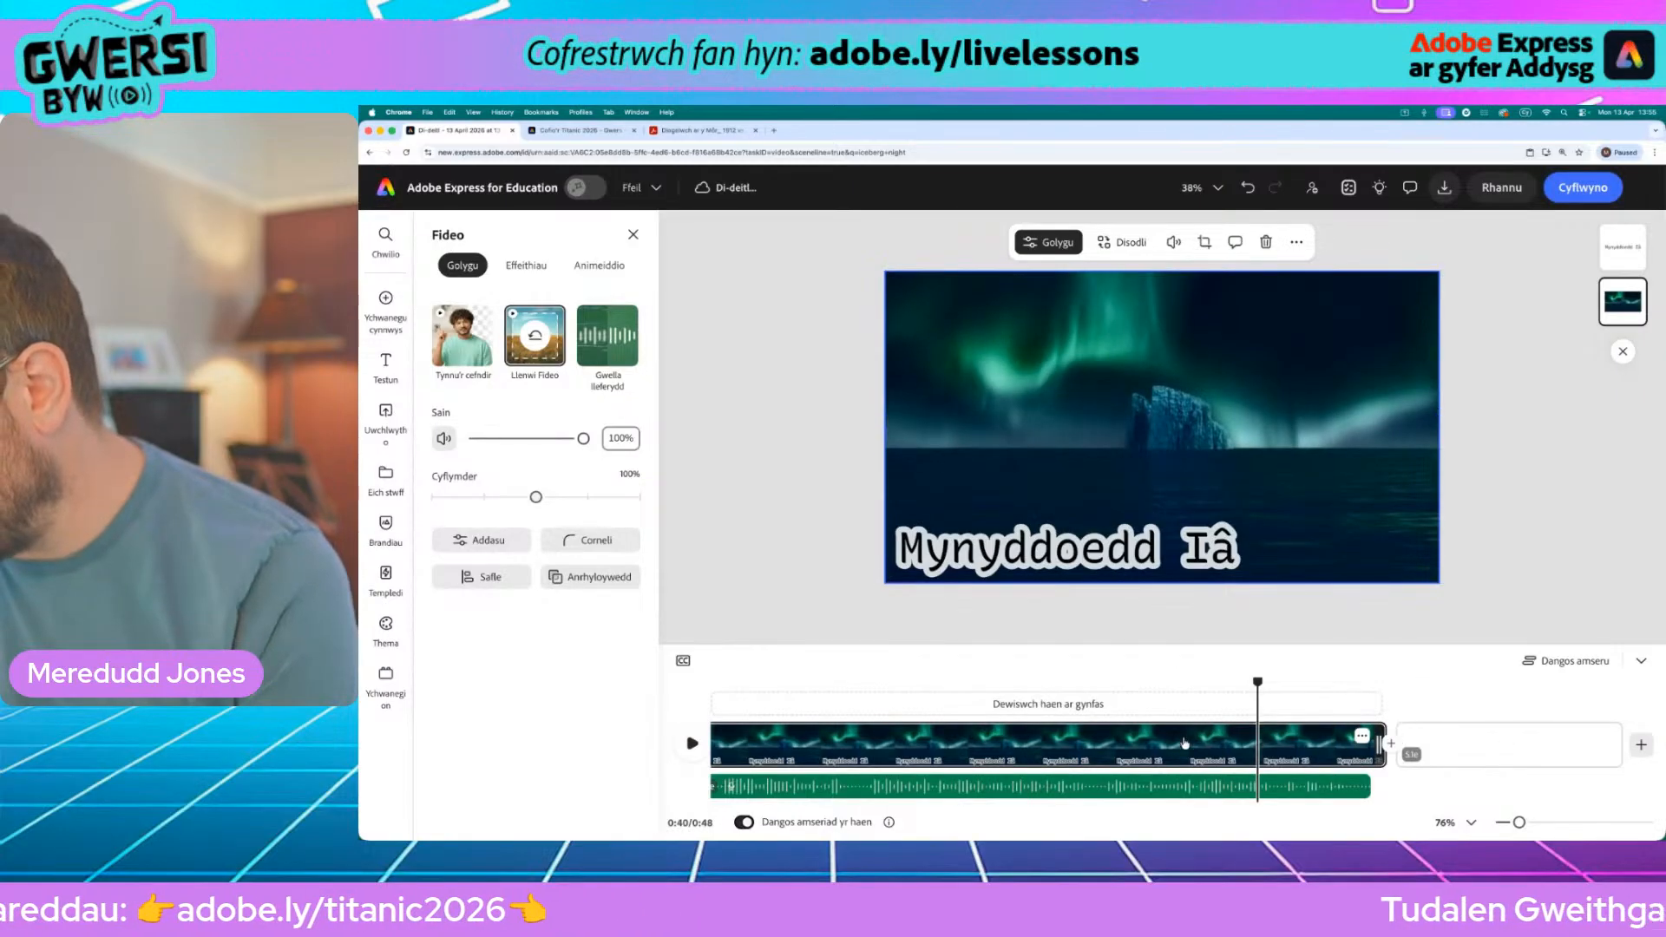
Step: Trim the end of the iceberg scene closer to the end of its voiceover and delete the empty scene after it
left_click_drag(1261, 679, 897, 703)
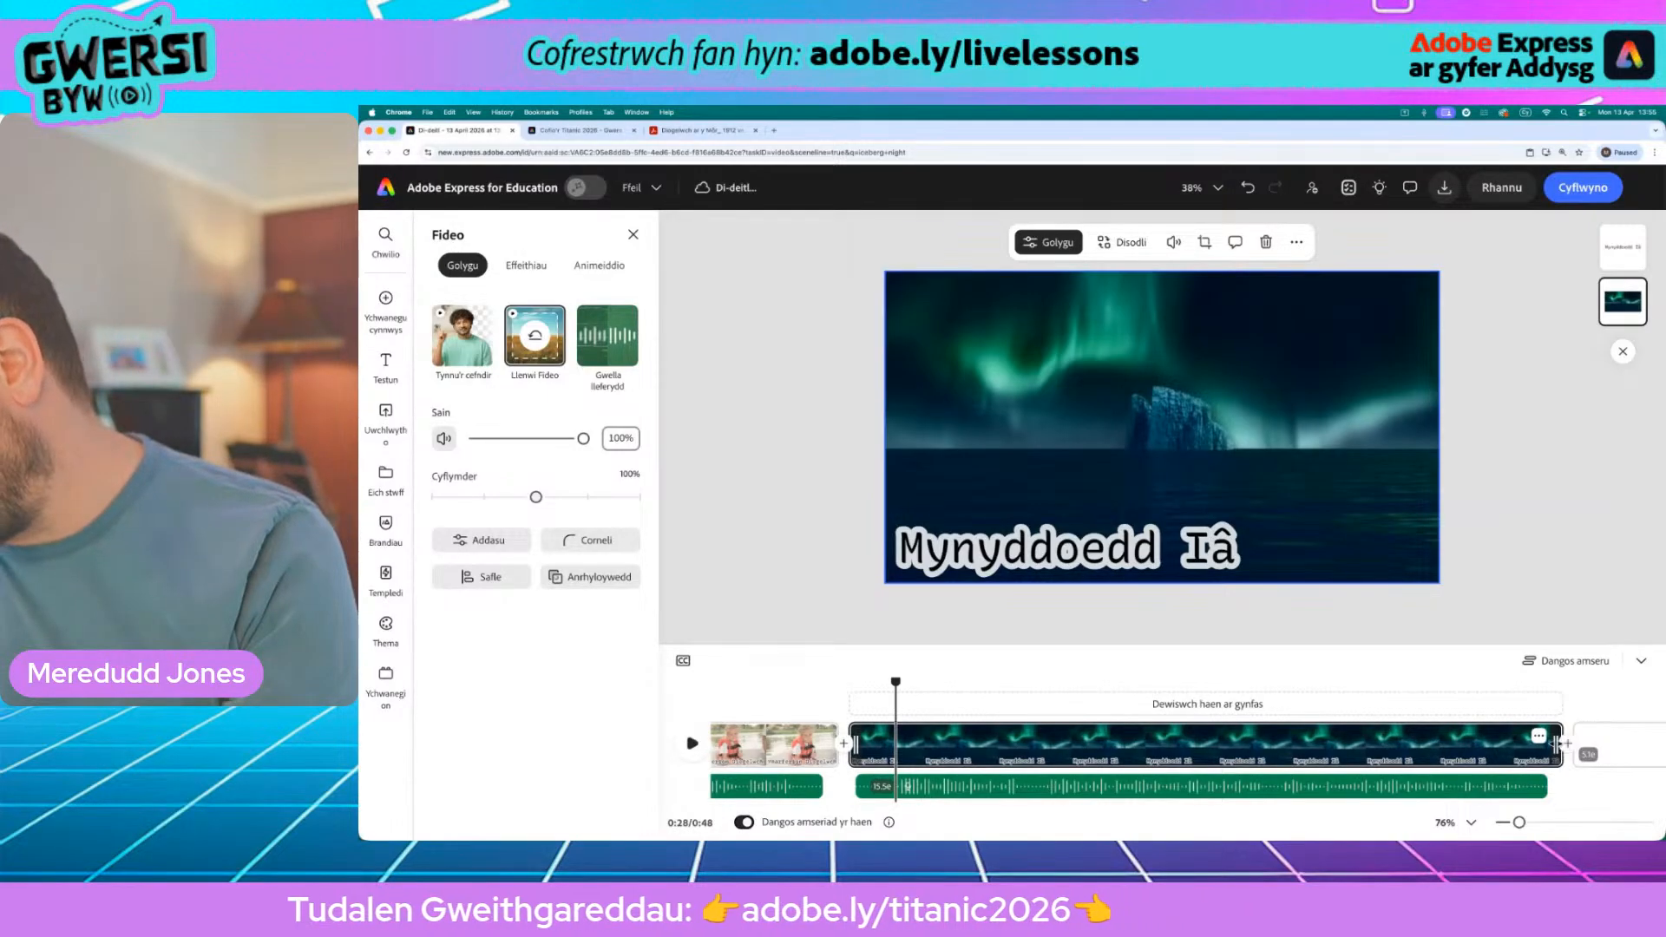
left_click_drag(1557, 745, 872, 746)
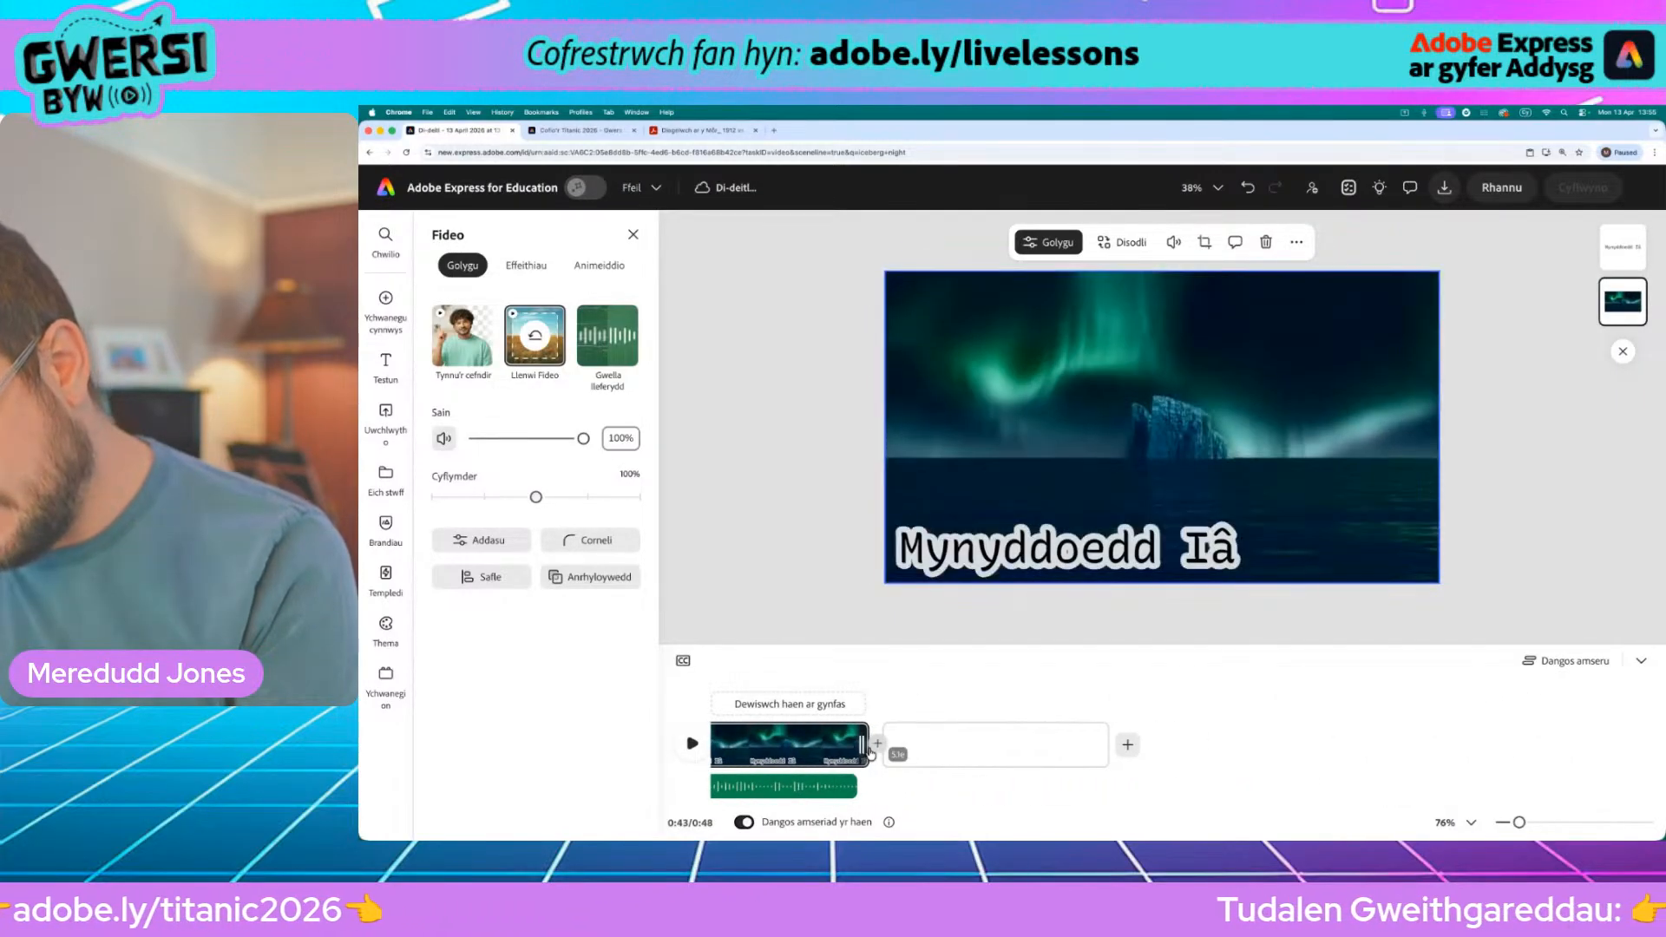
left_click(1598, 736)
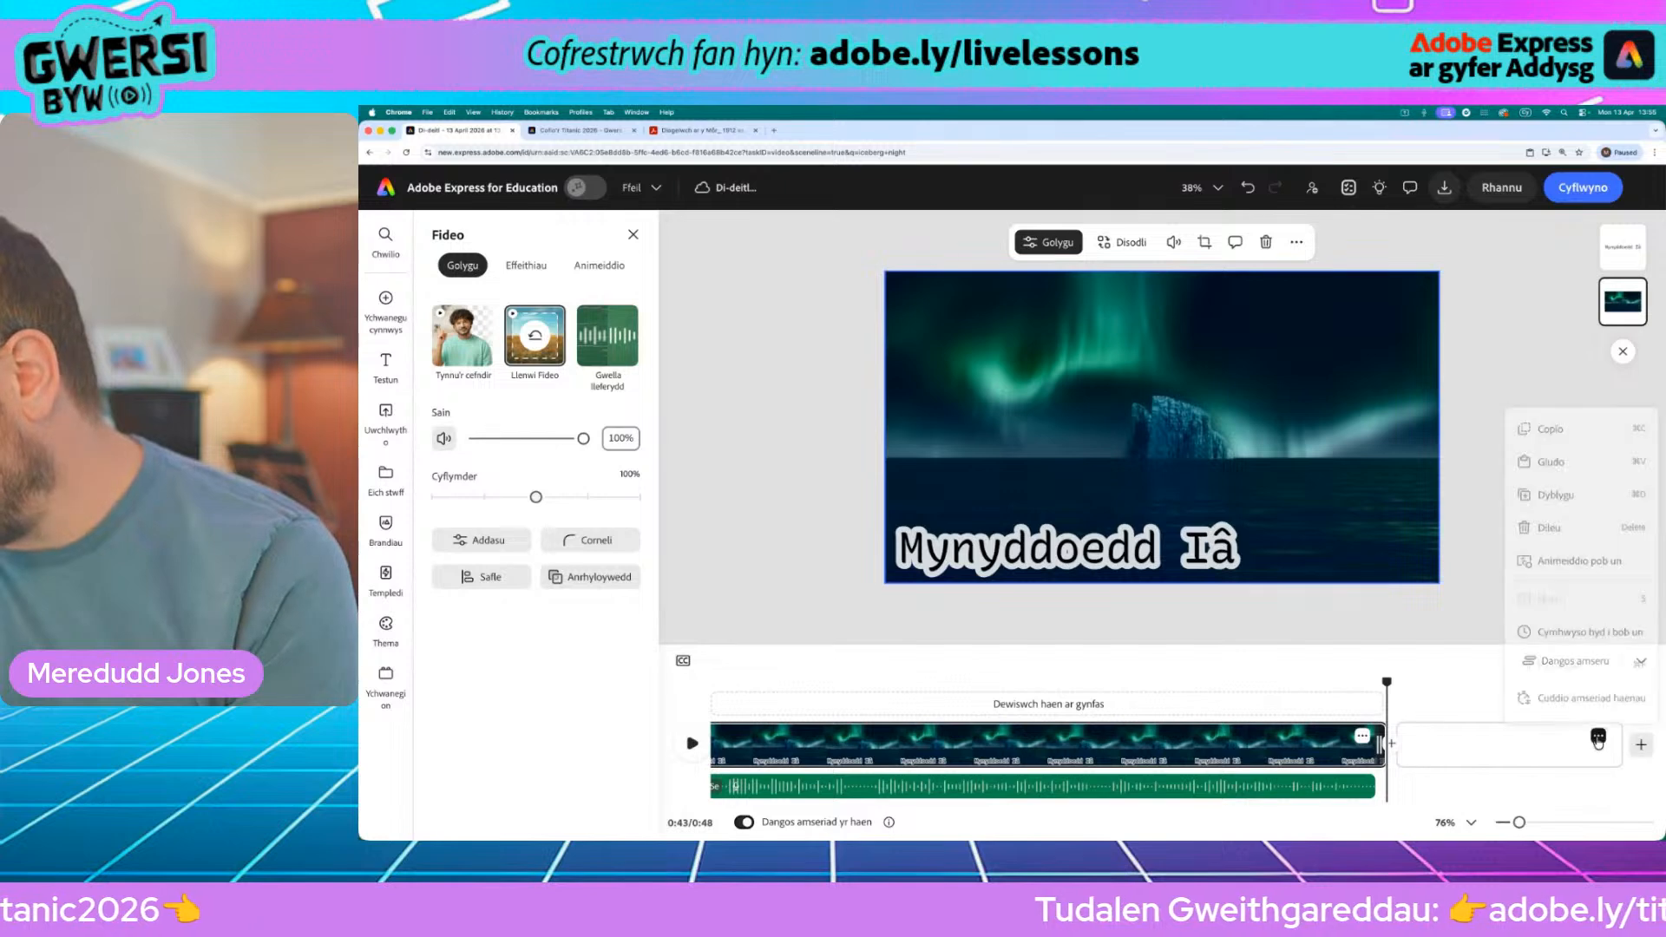
left_click(1554, 492)
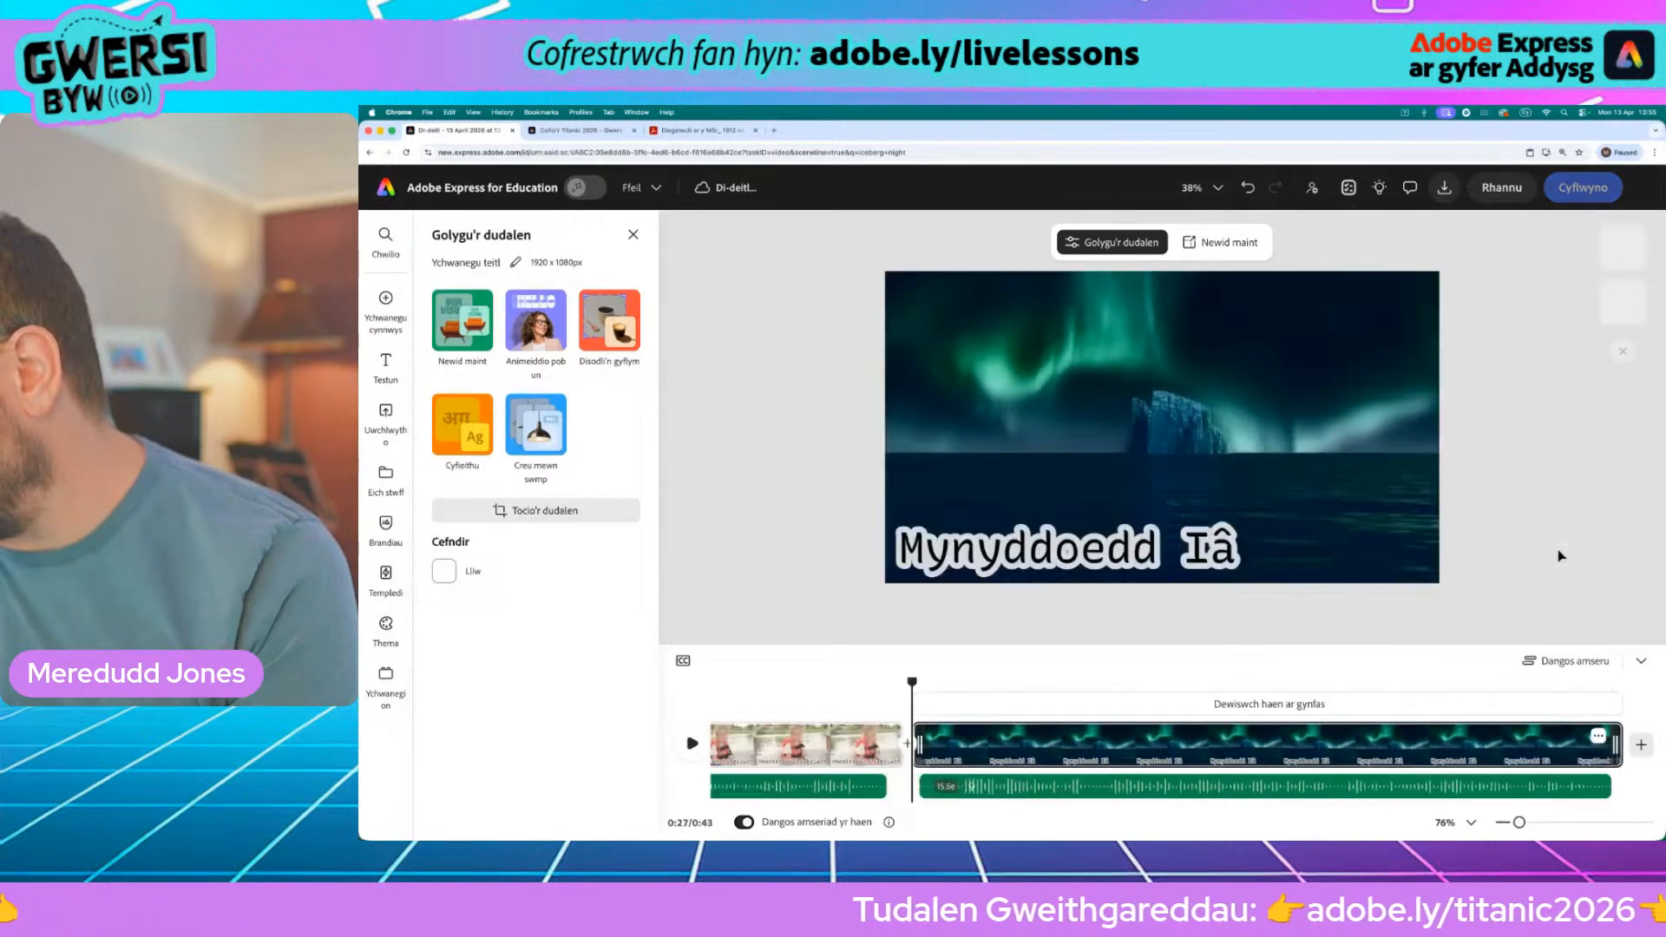
Step: Add a Toddi (dissolve) transition between the title and Cyfathrebu scenes and apply it to every scene
scroll(926, 748, "left", 10)
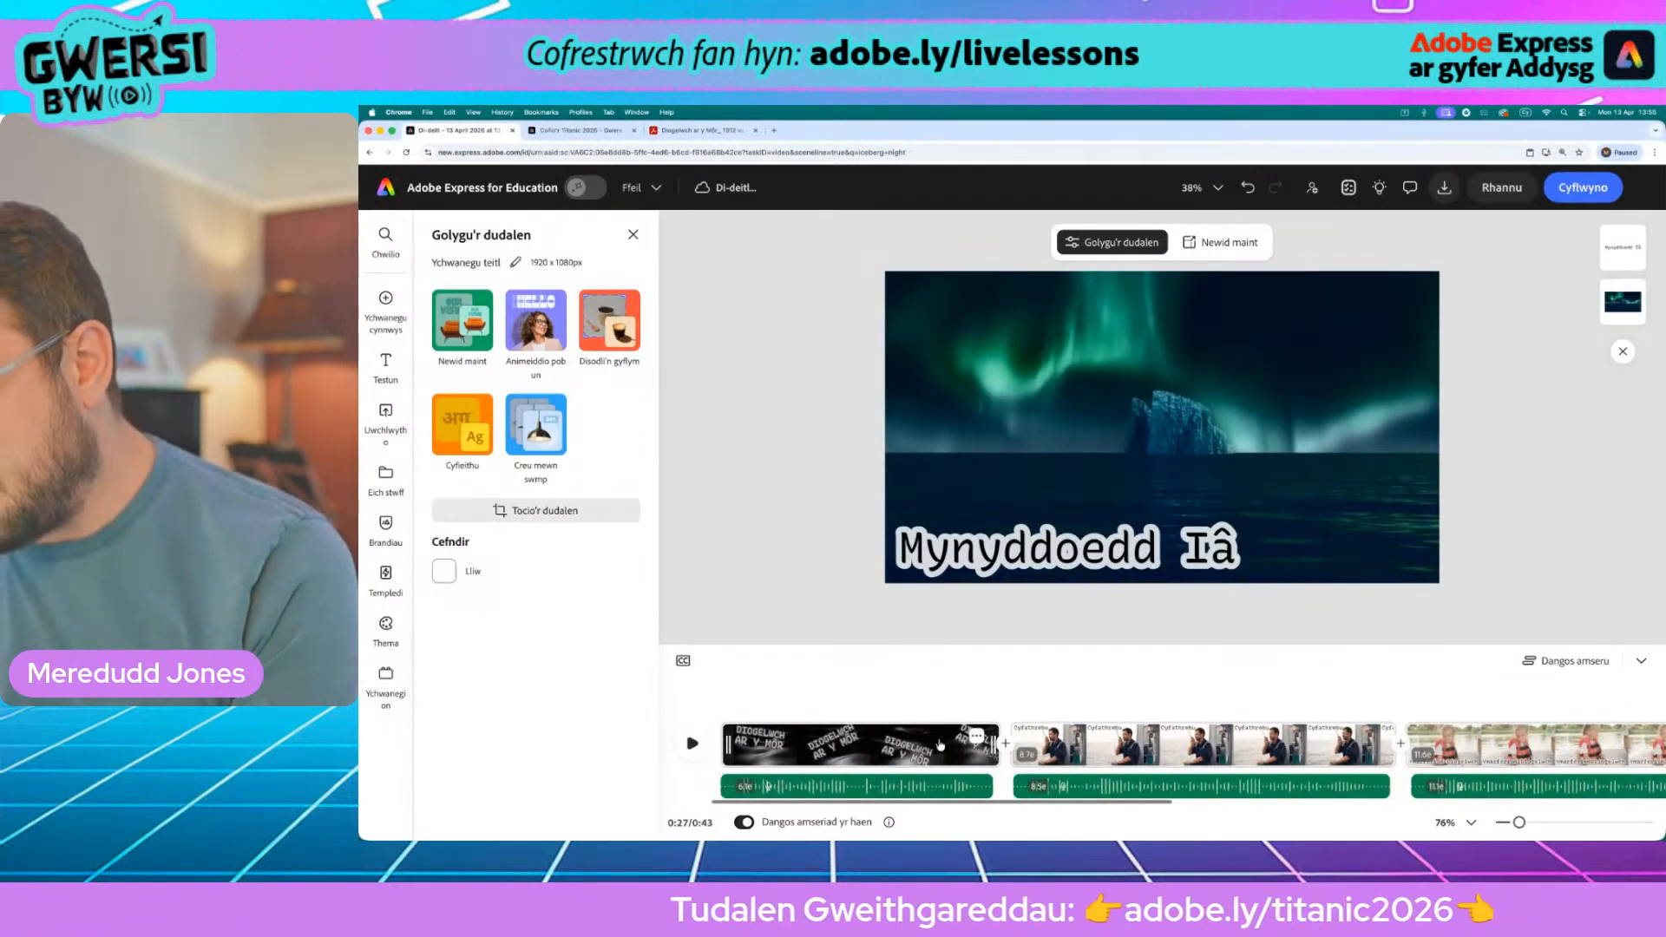
left_click_drag(1521, 825, 1511, 824)
scroll(1295, 736, "left", 3)
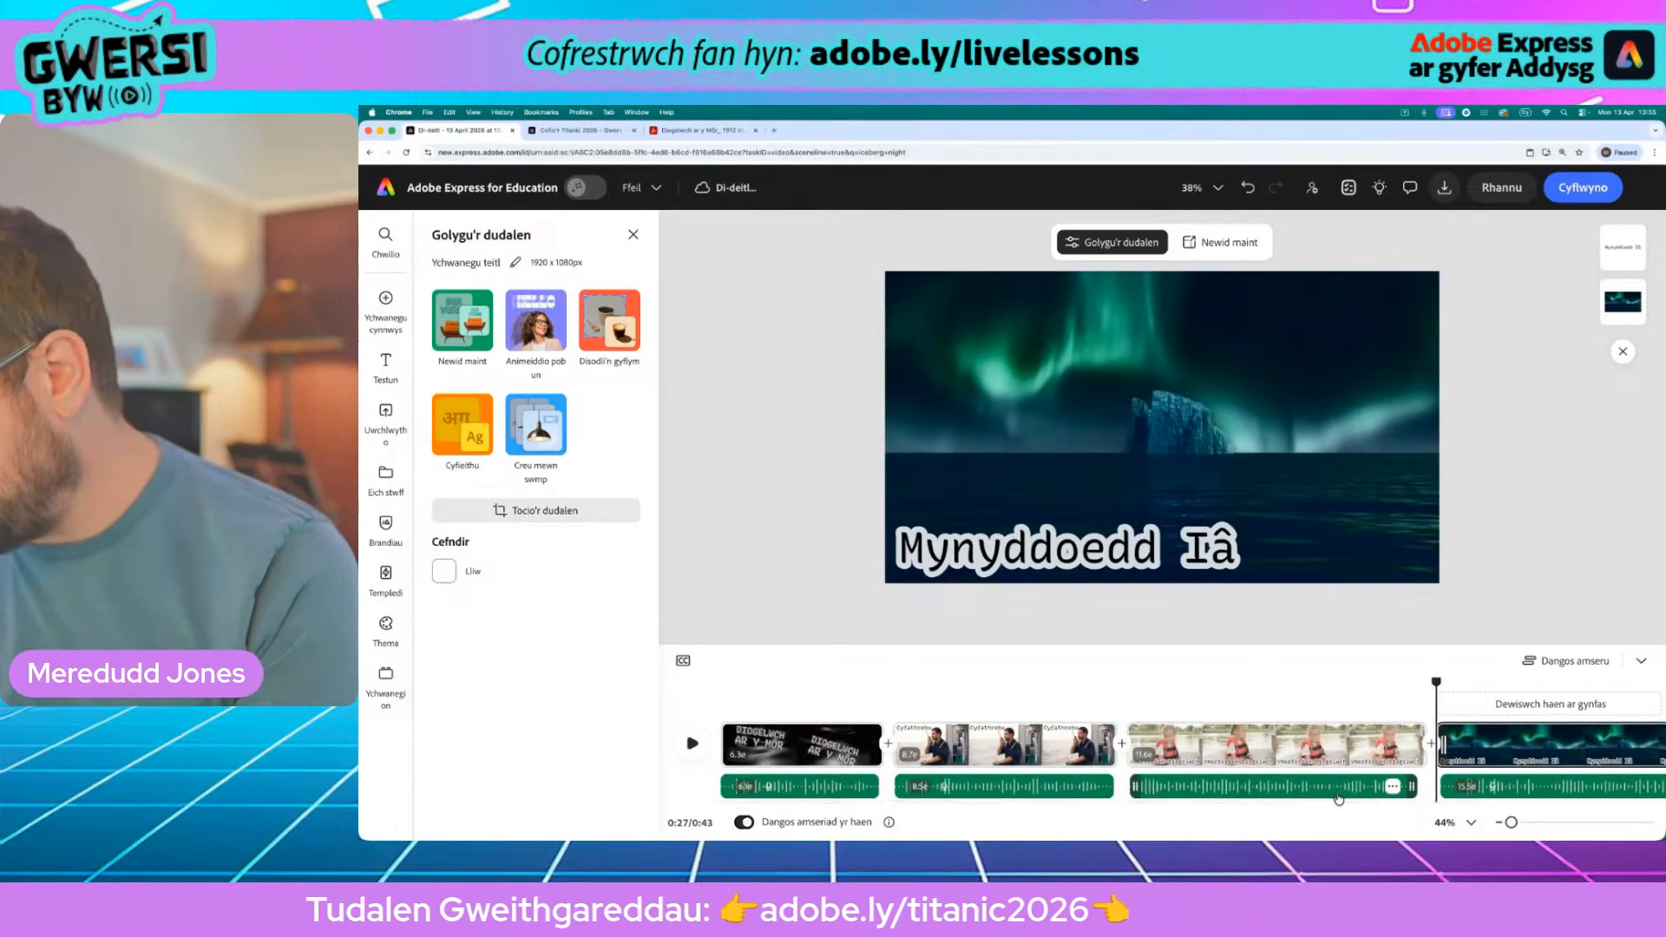
left_click_drag(1509, 827, 1490, 826)
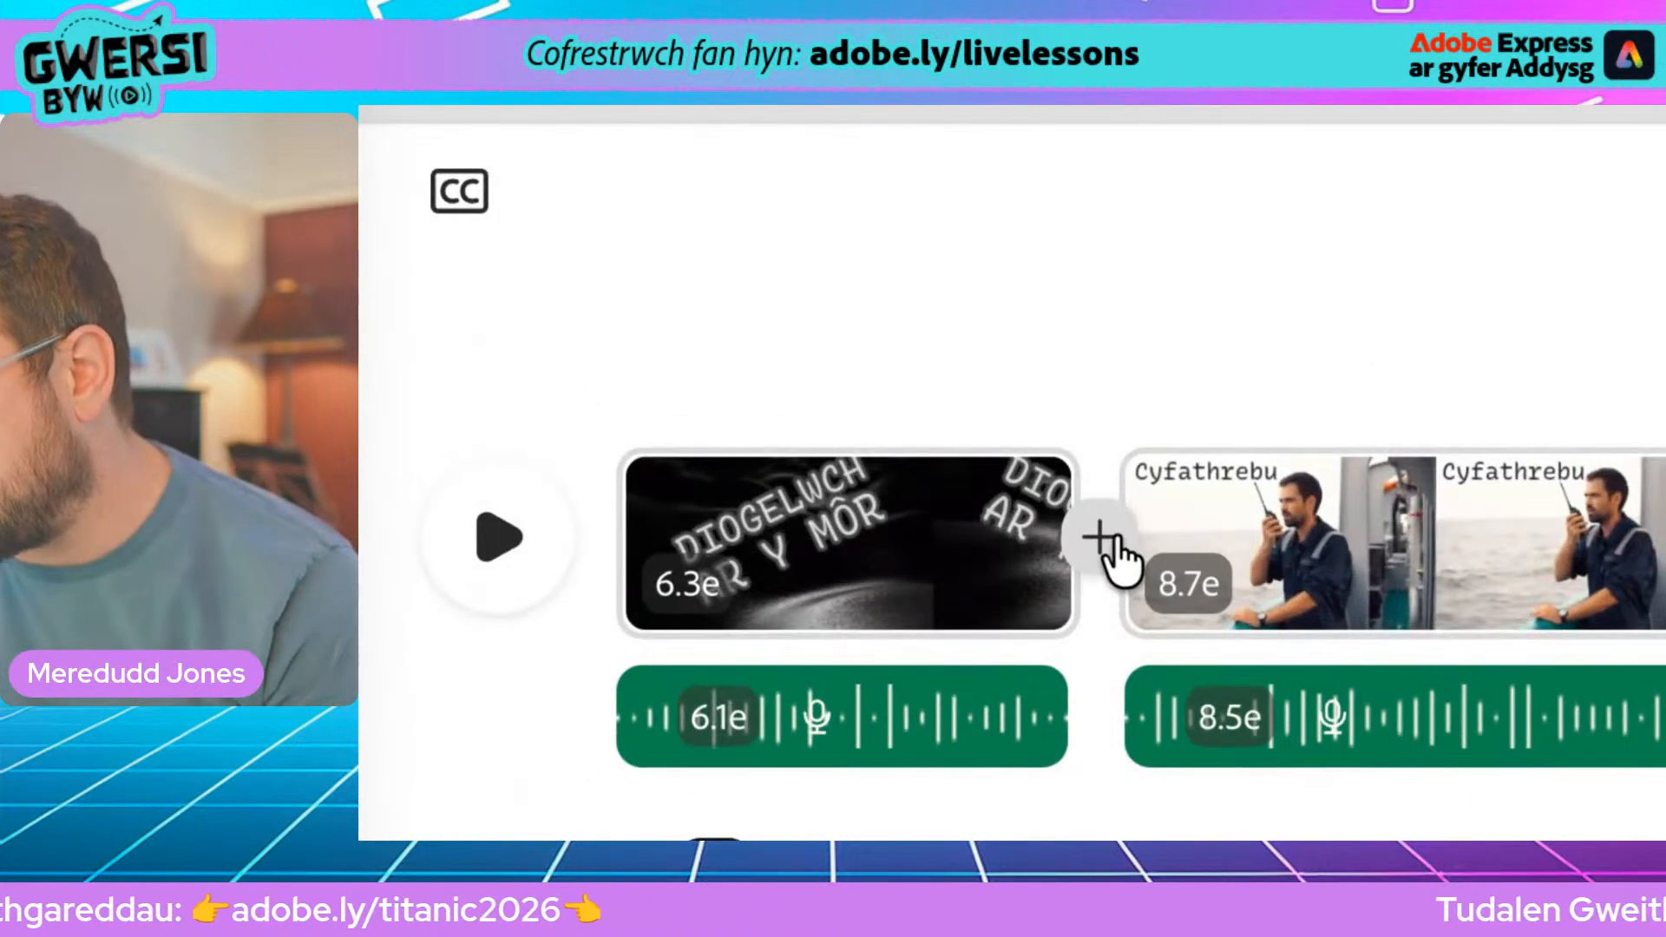
left_click(1100, 540)
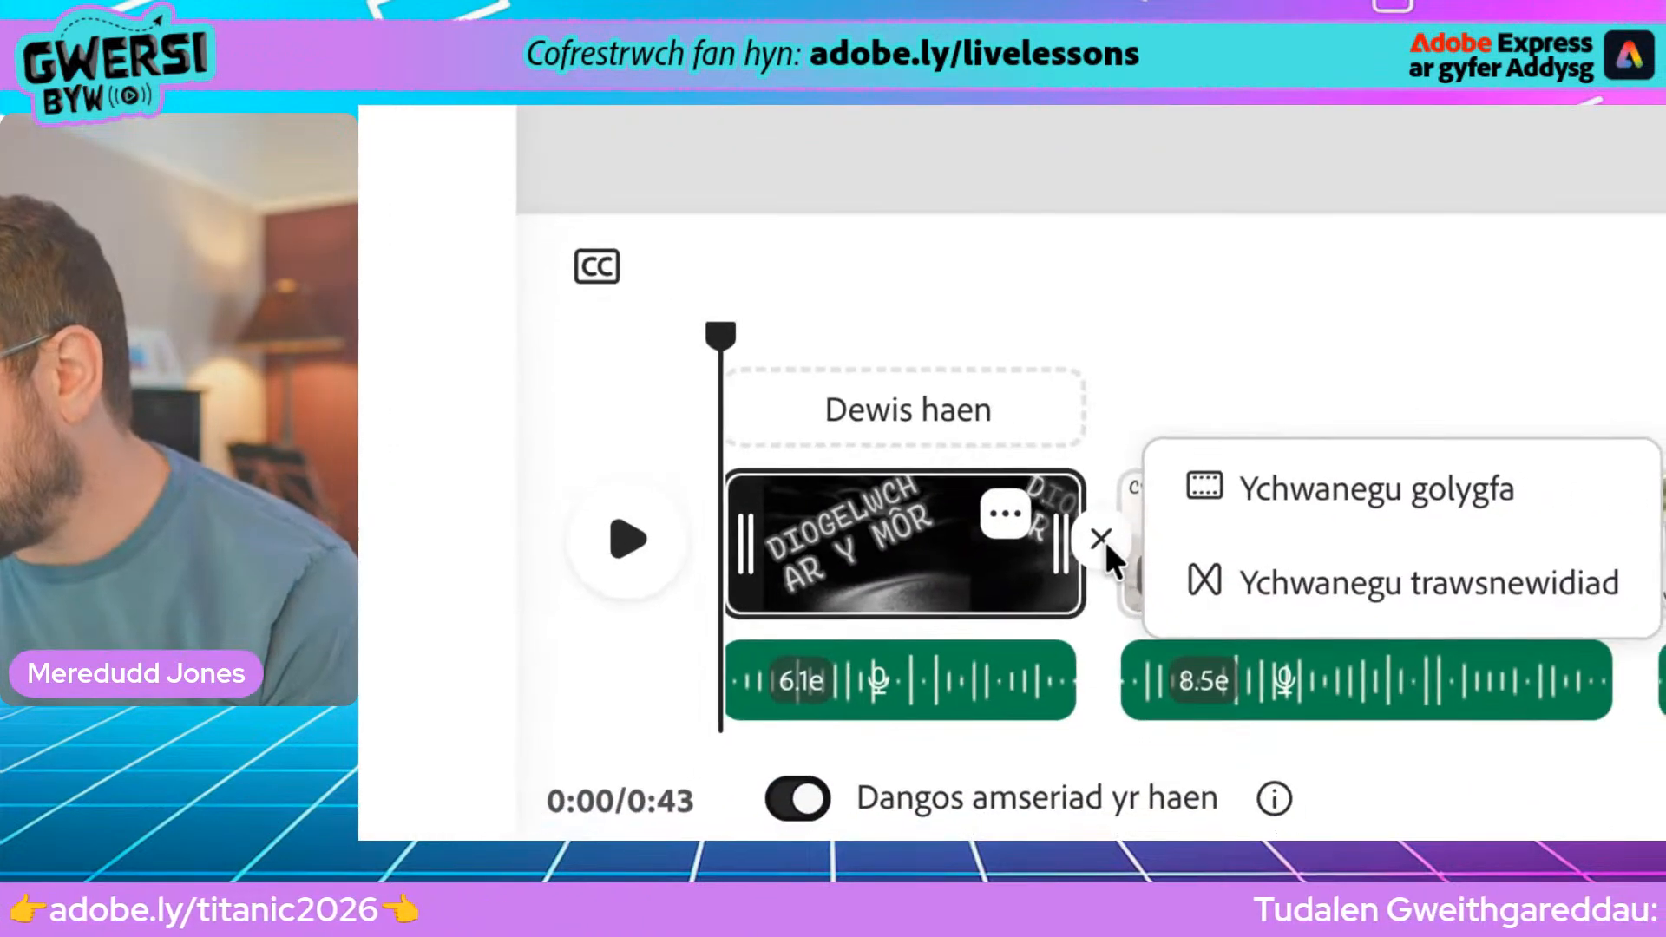
left_click(1466, 607)
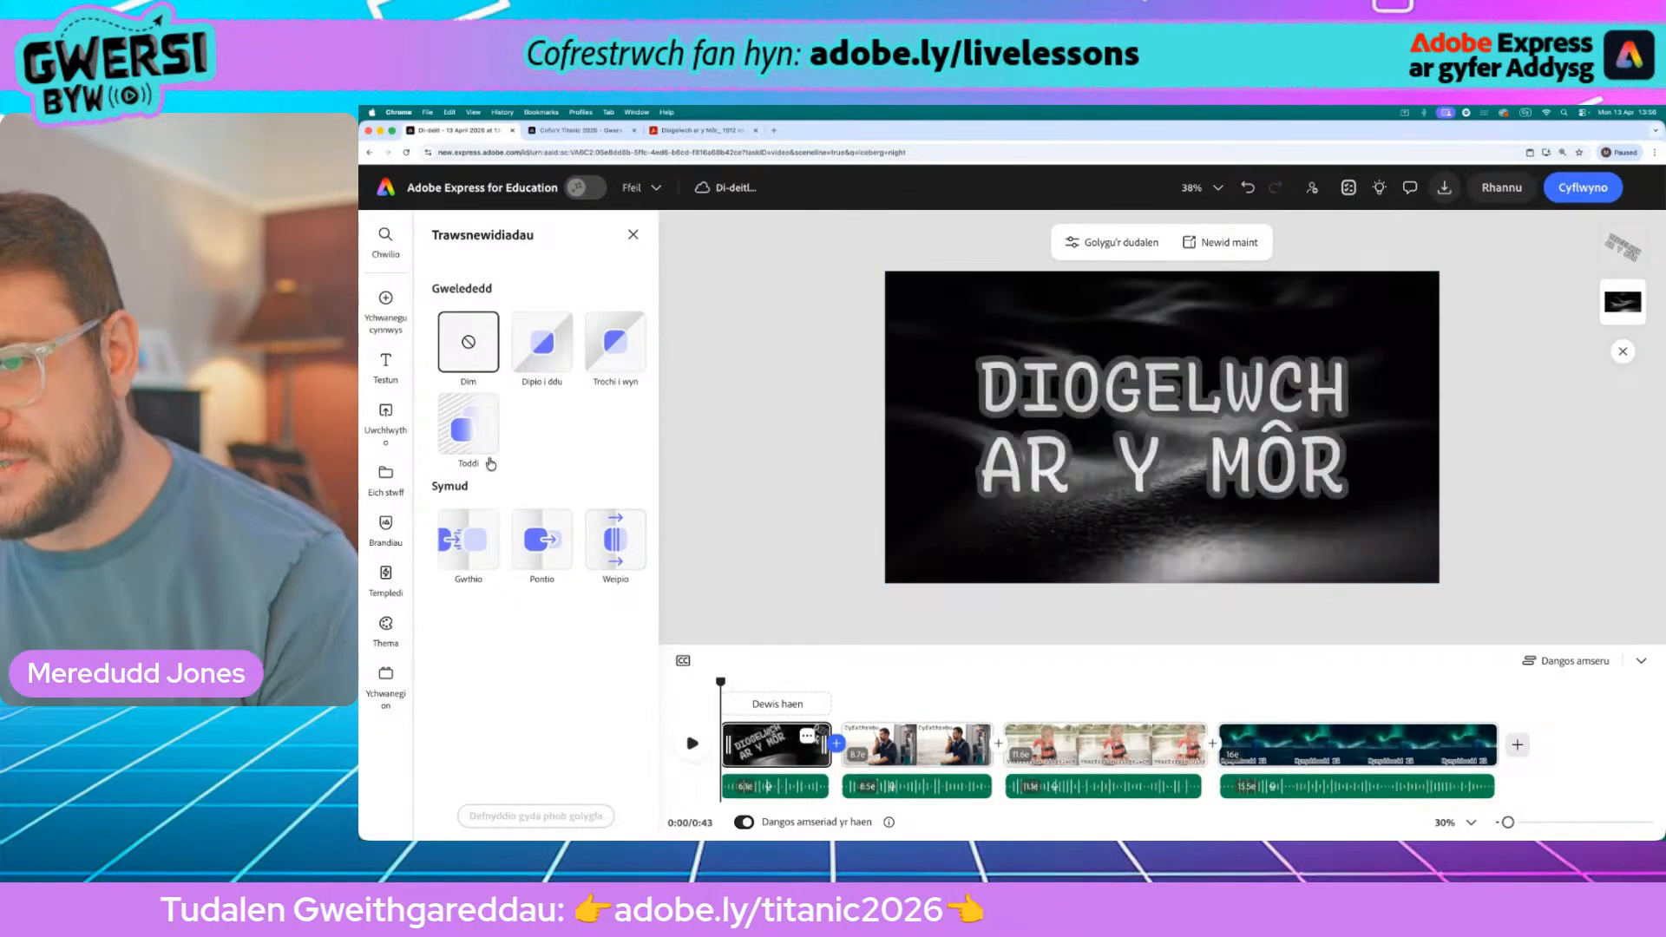
left_click(467, 426)
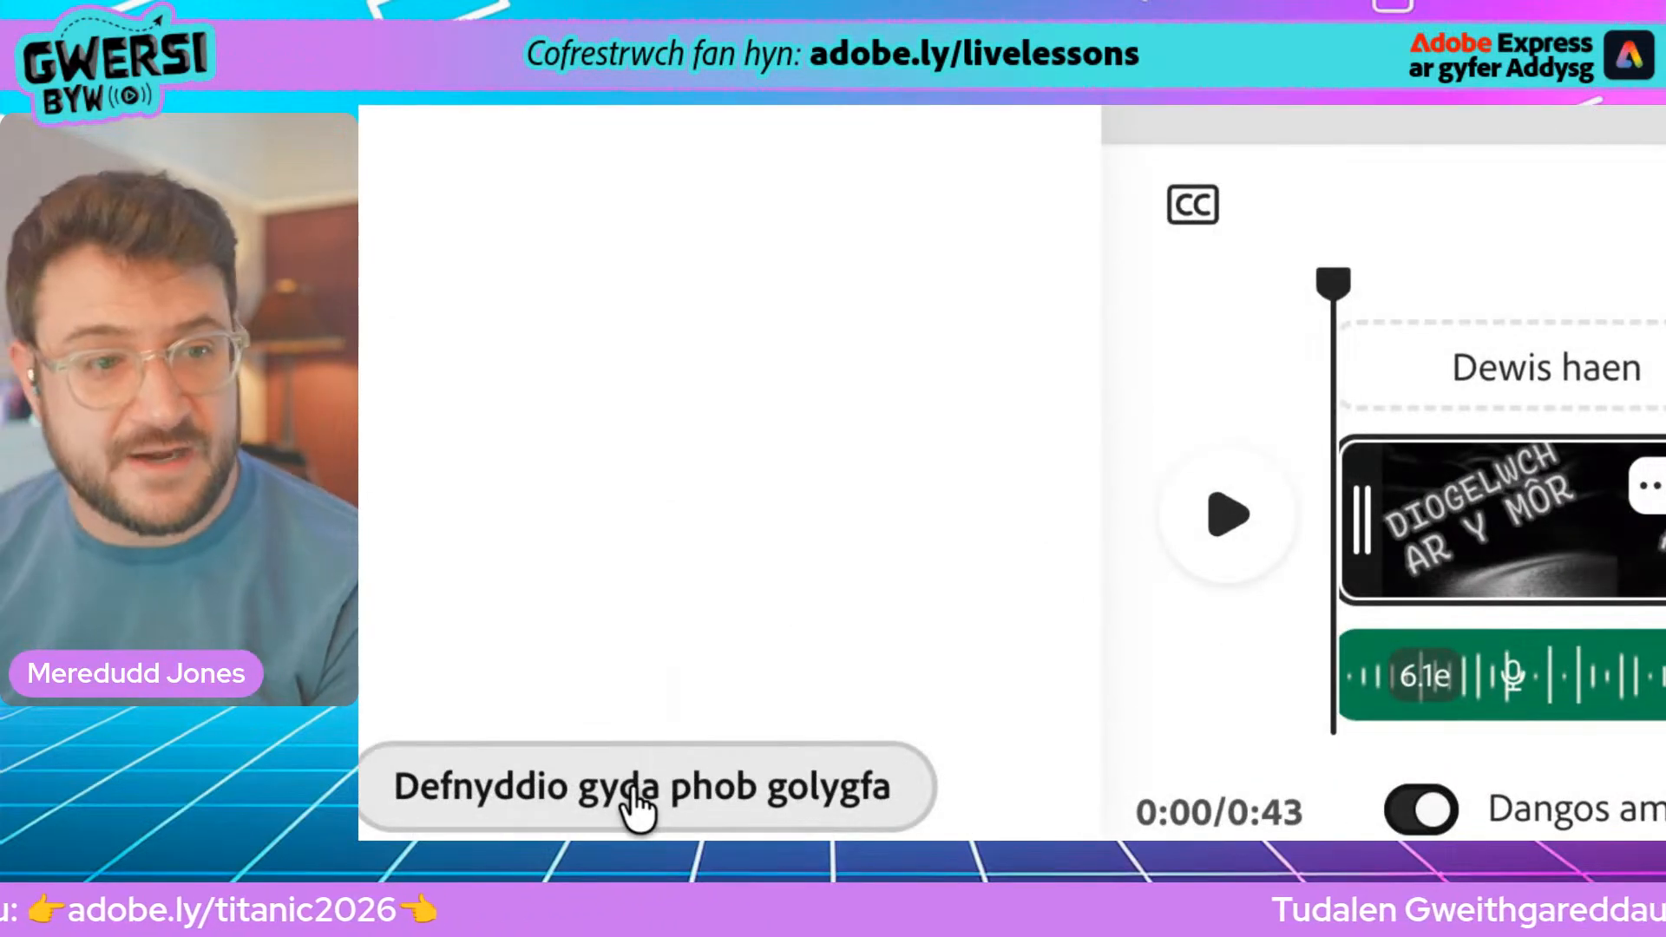
left_click(637, 804)
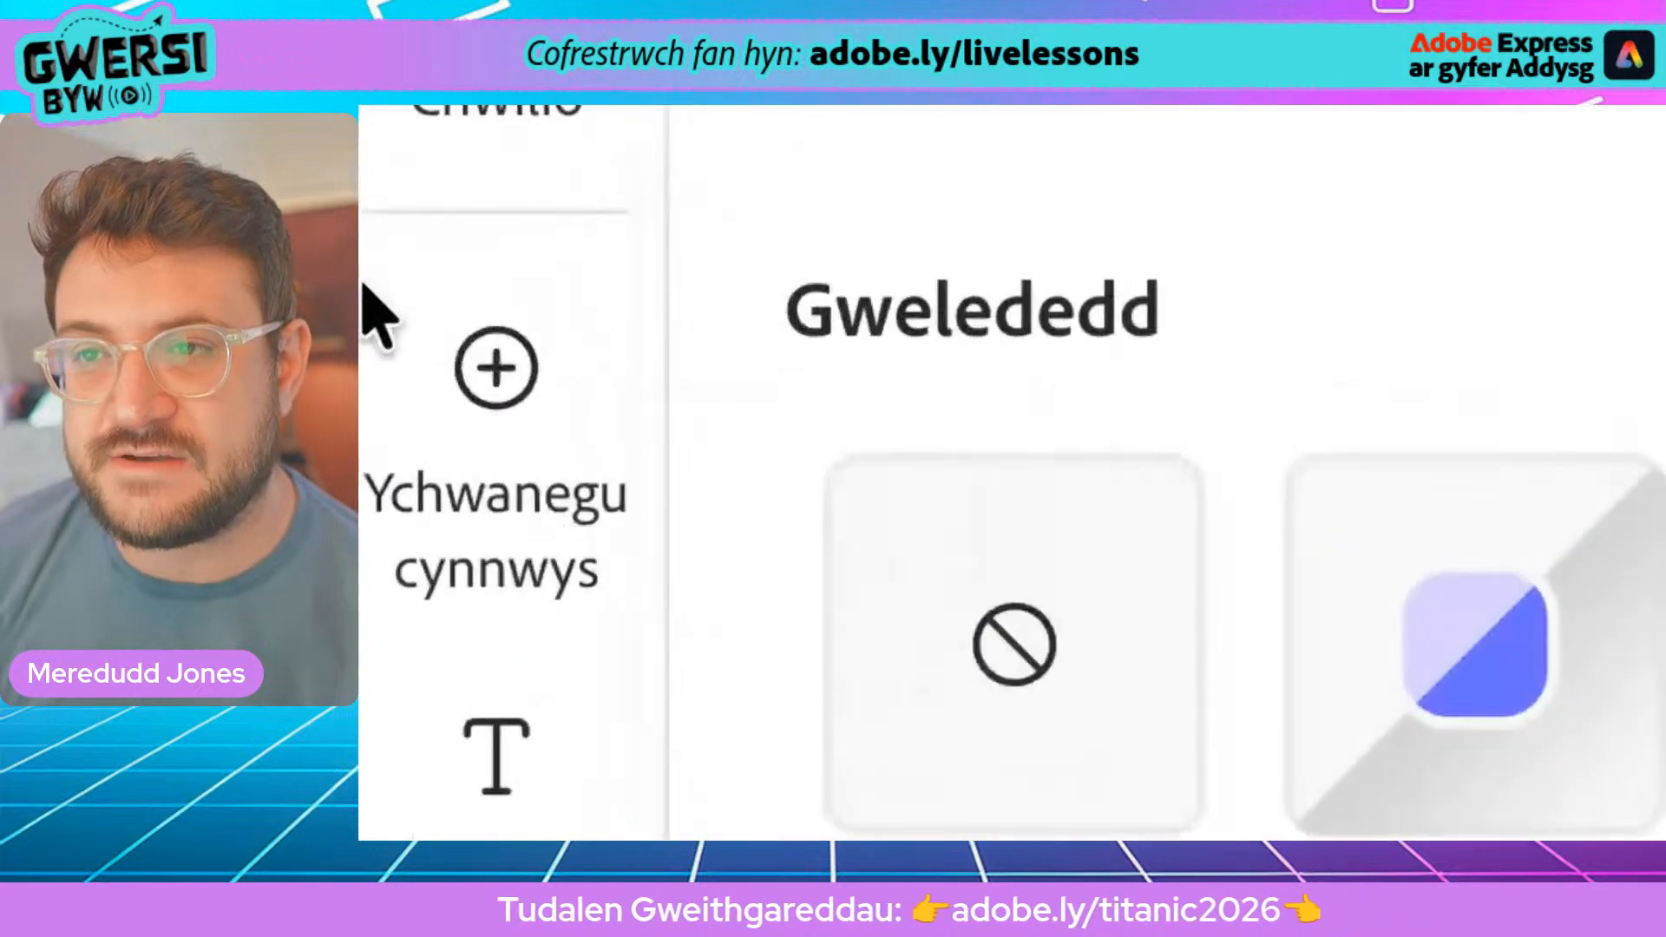
Step: Search the music library for "dramatic" in place of the earlier "iceberg night" search
left_click(386, 304)
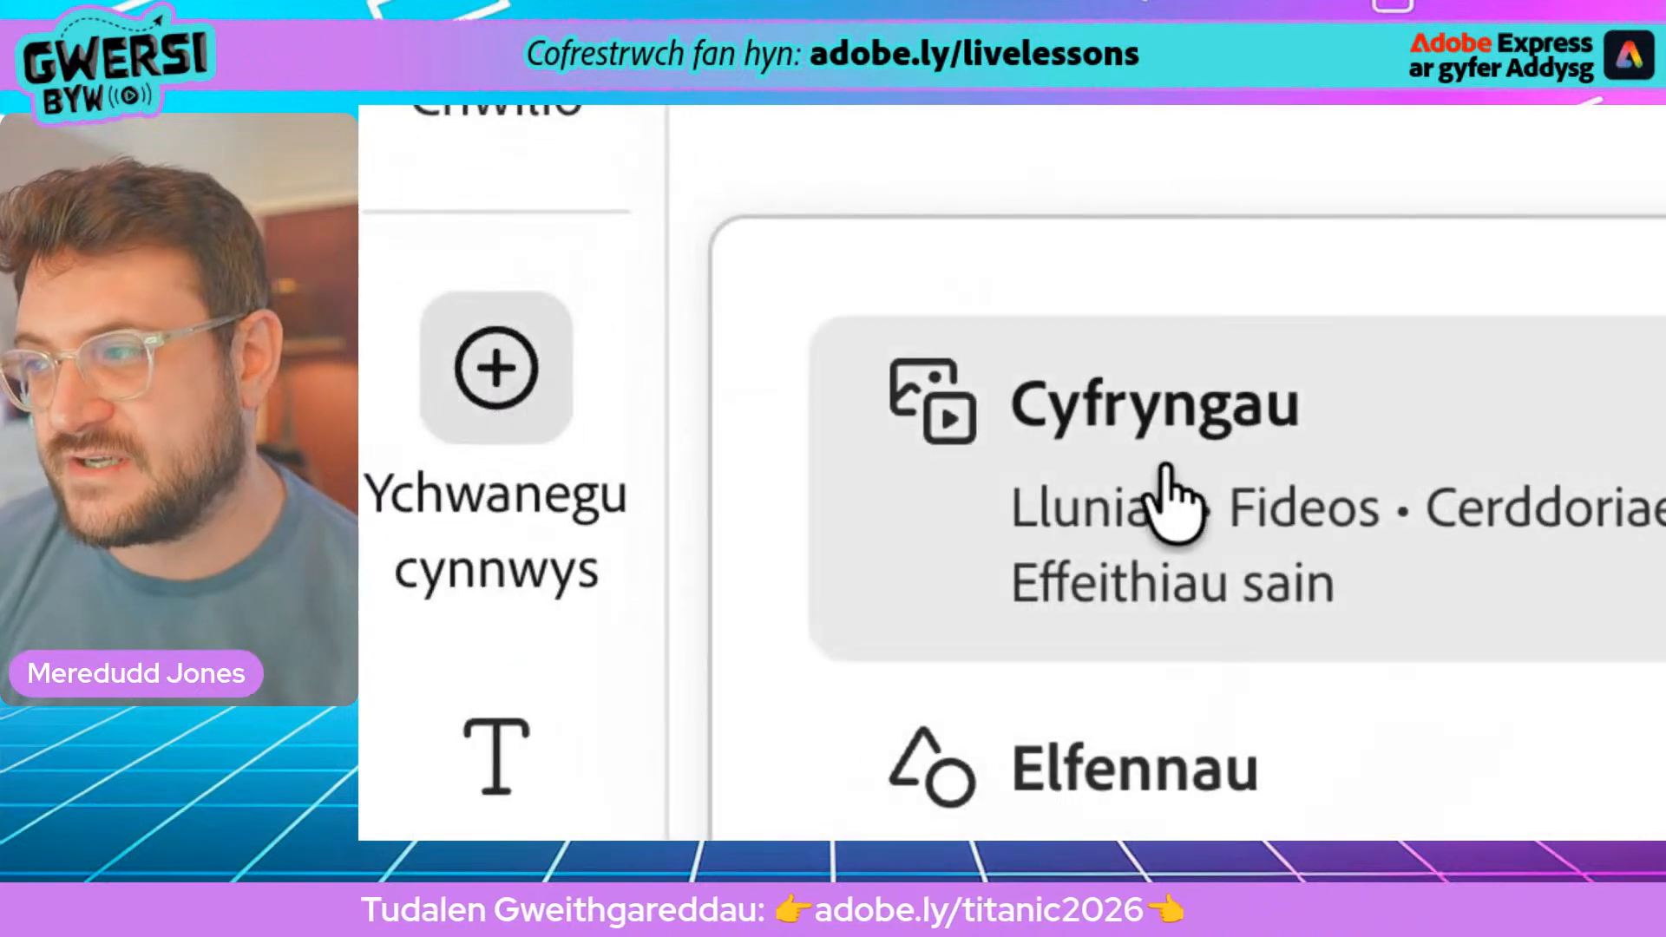
left_click(1165, 471)
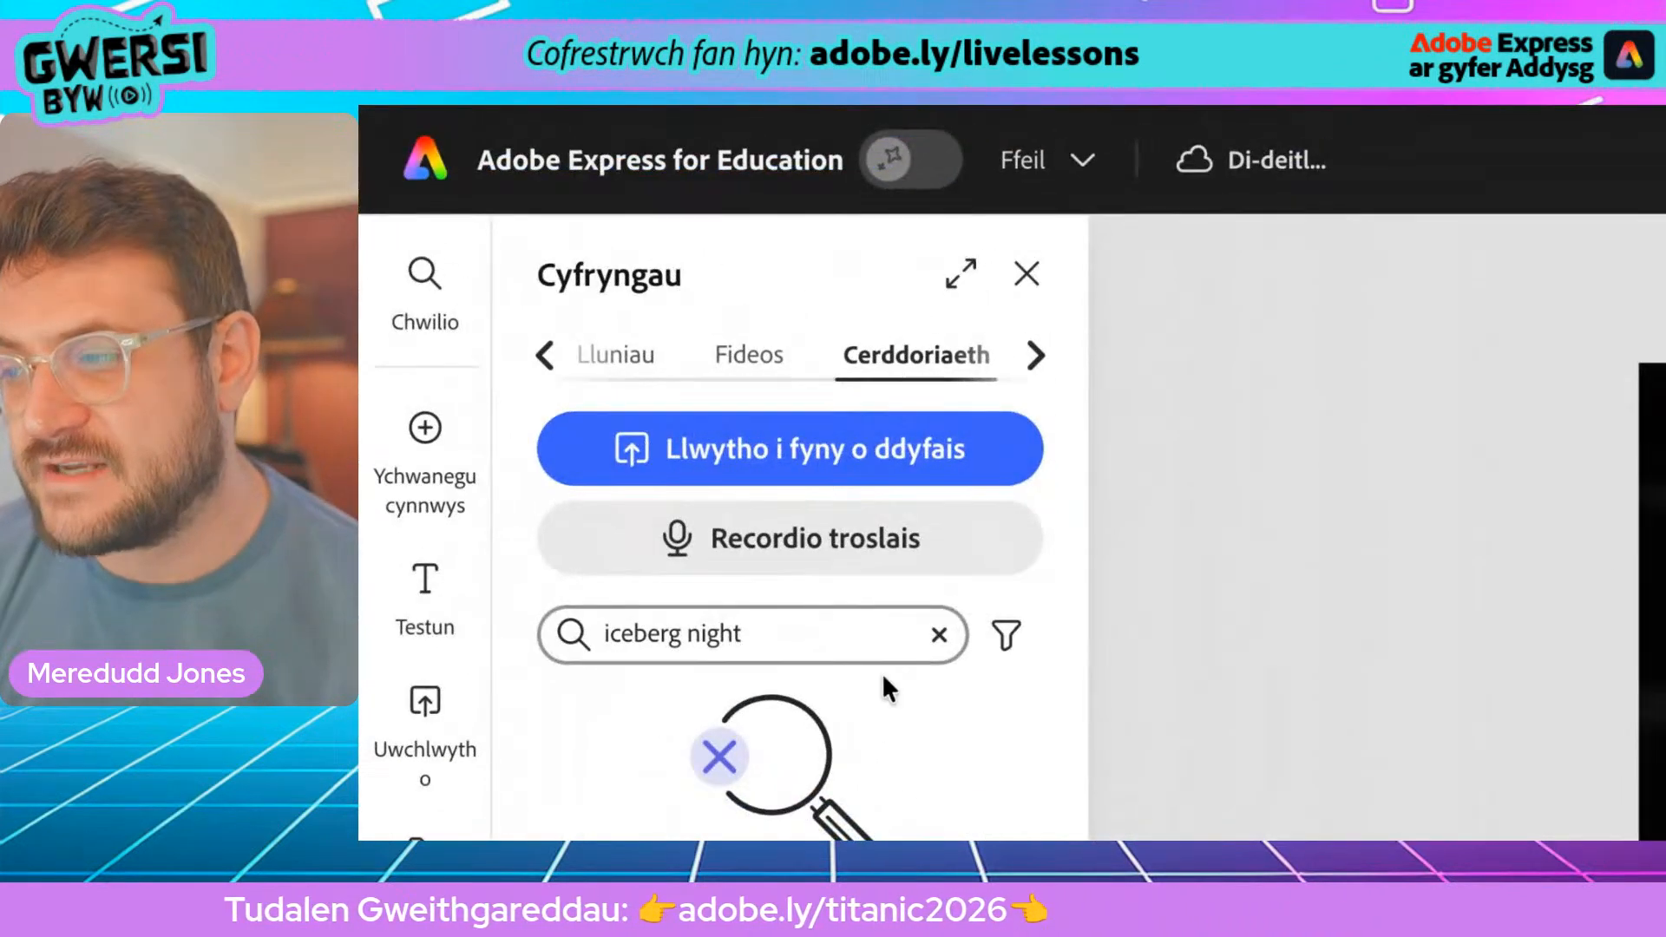
left_click(941, 638)
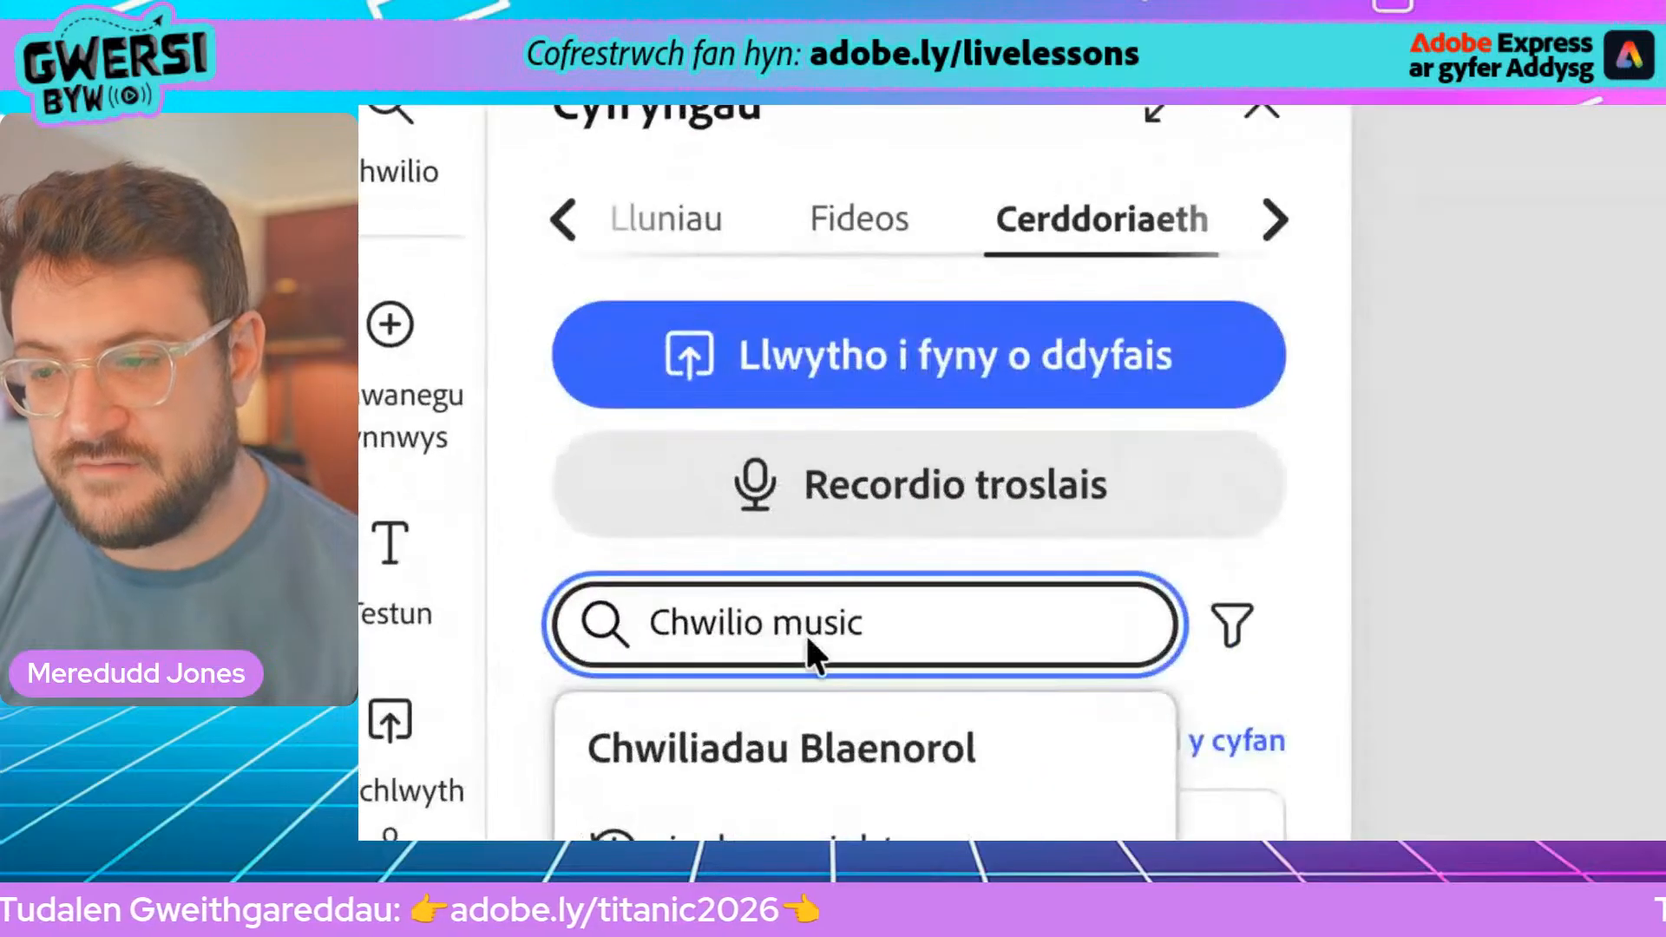
left_click(653, 632)
left_click(642, 633)
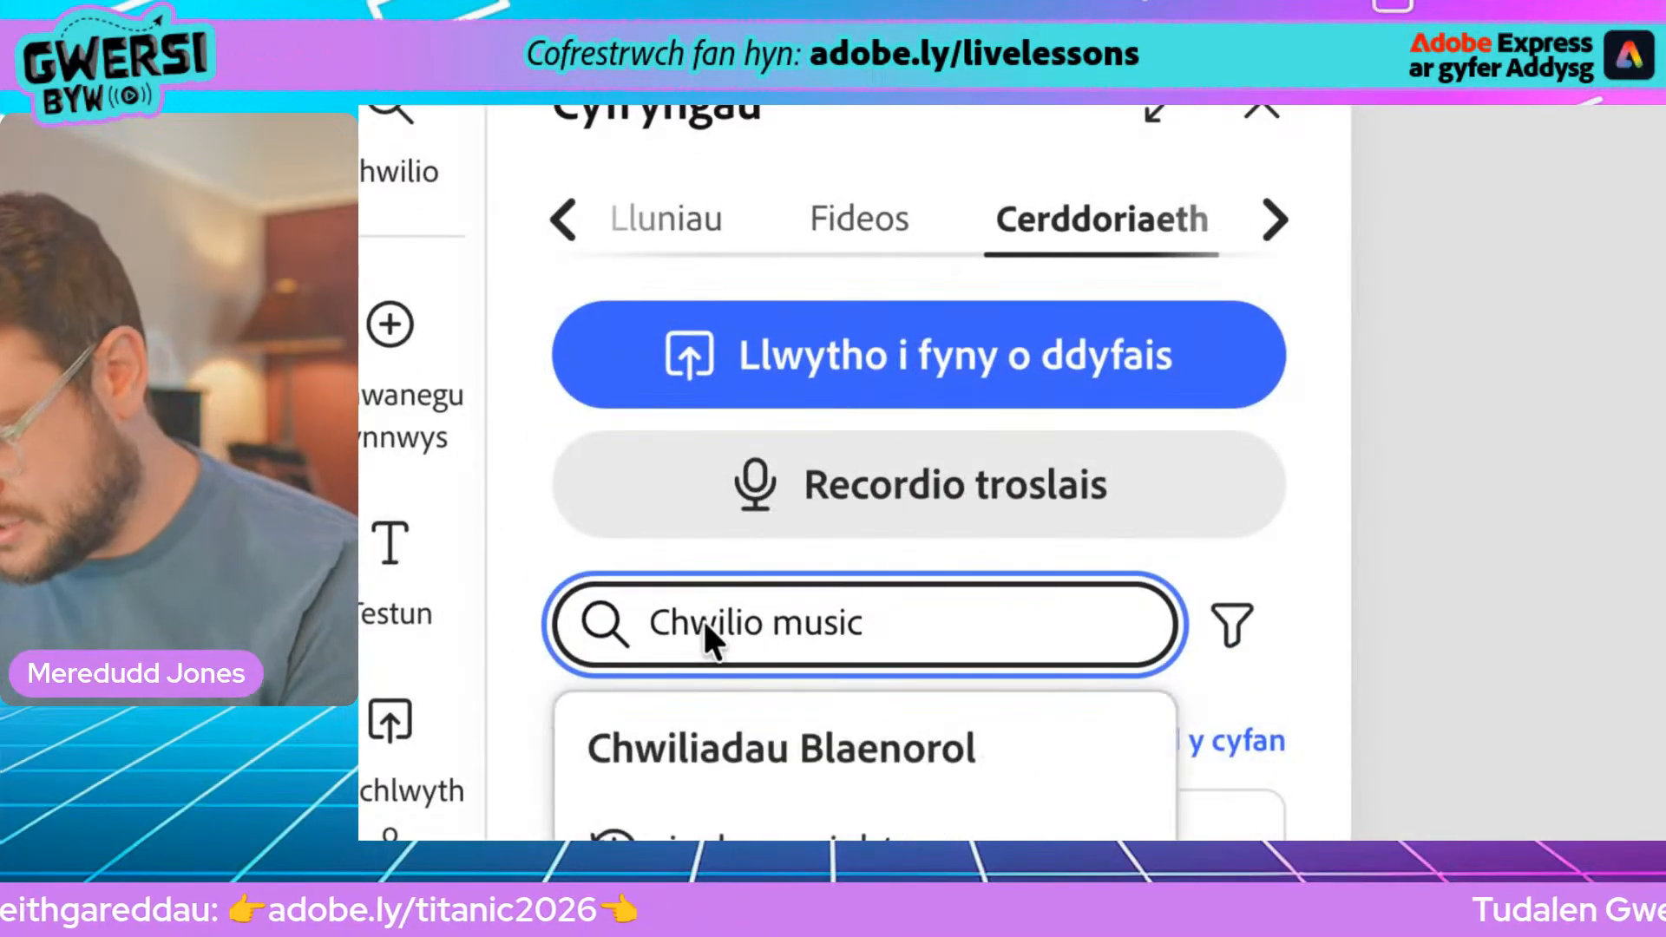
type("dramatic")
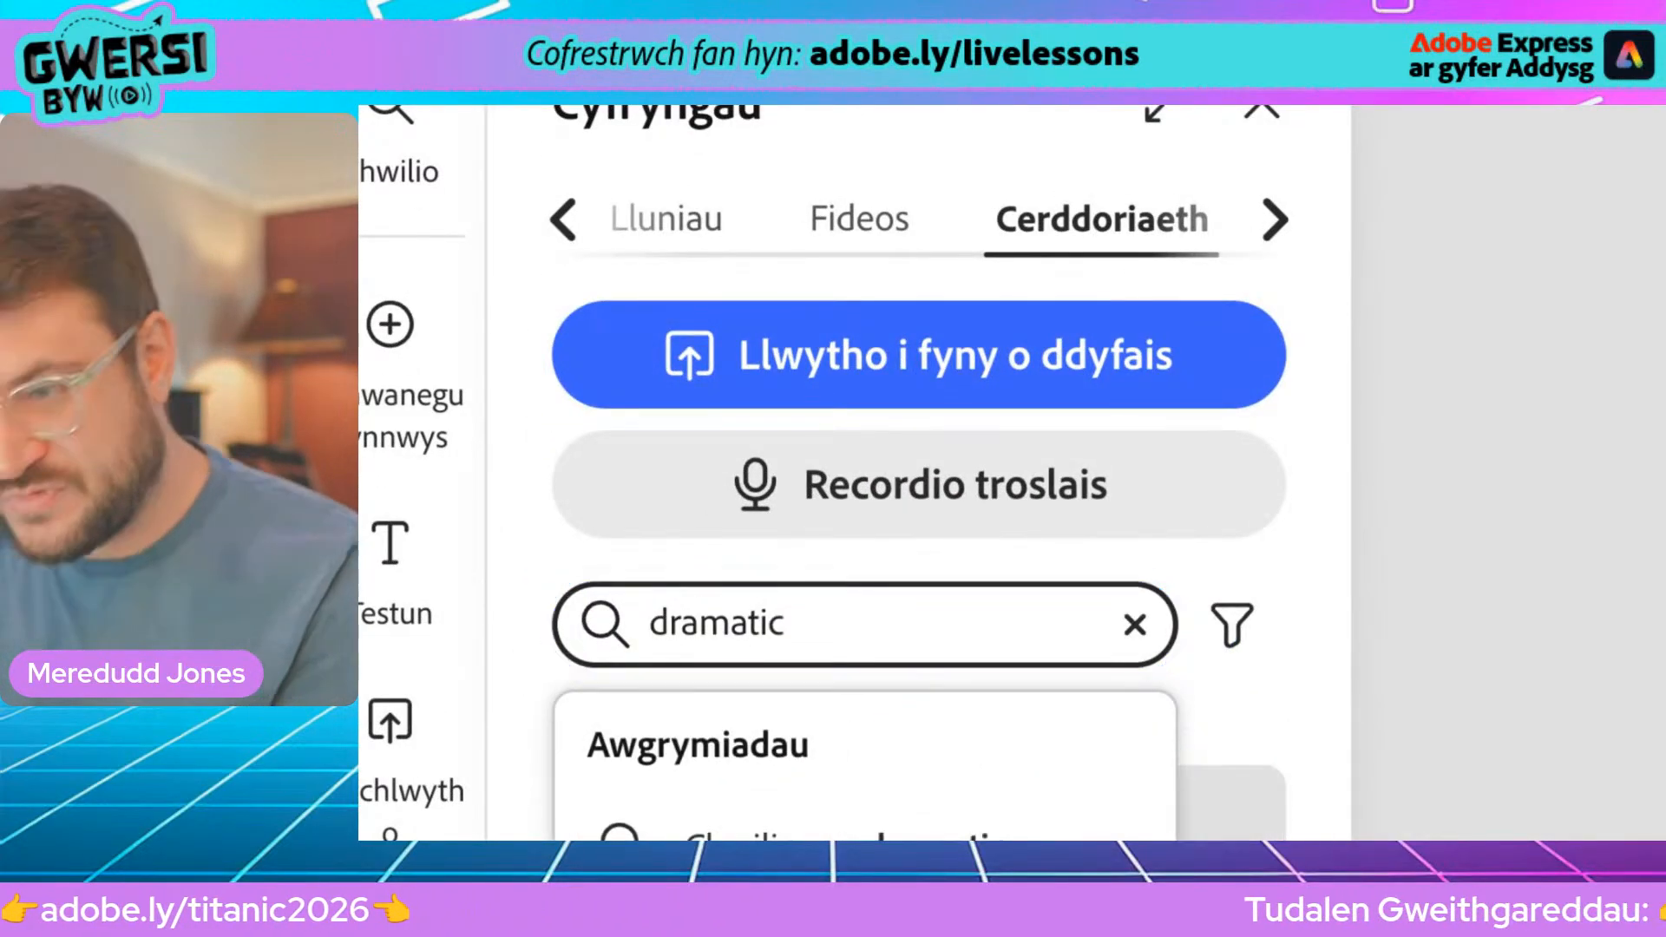
key("Return")
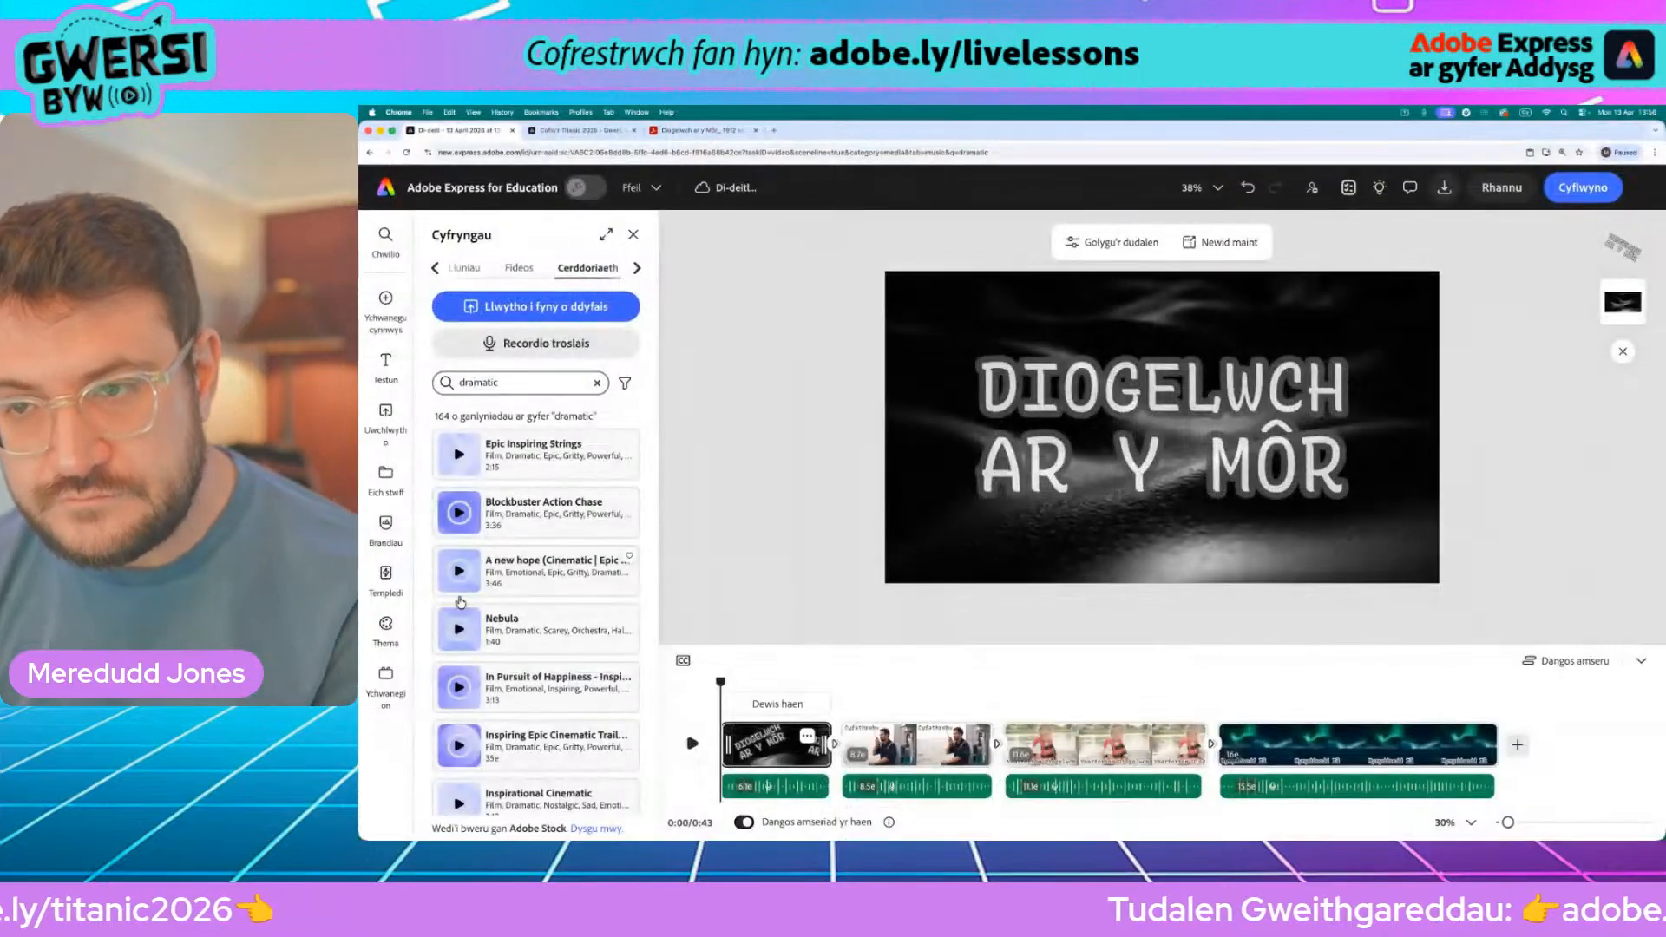
Step: Preview the Come Back Alive, Clasica alegre and Solemn Epic Hero (p2) tracks among the "dramatic" music results
scroll(536, 607, "down", 15)
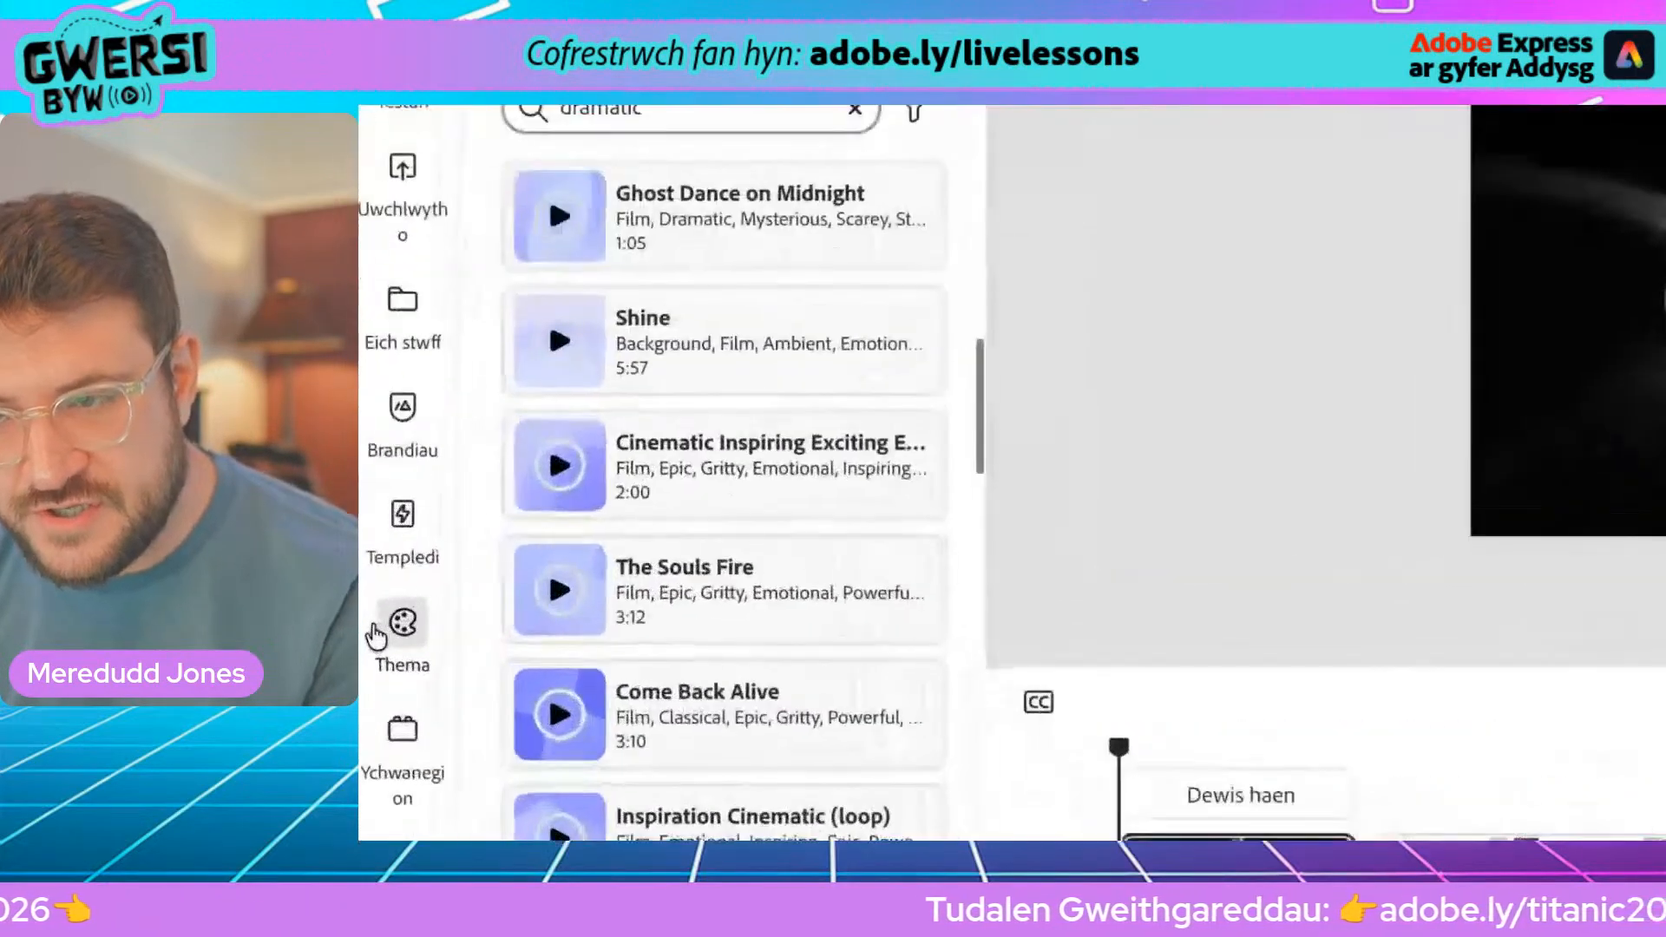
scroll(738, 720, "down", 3)
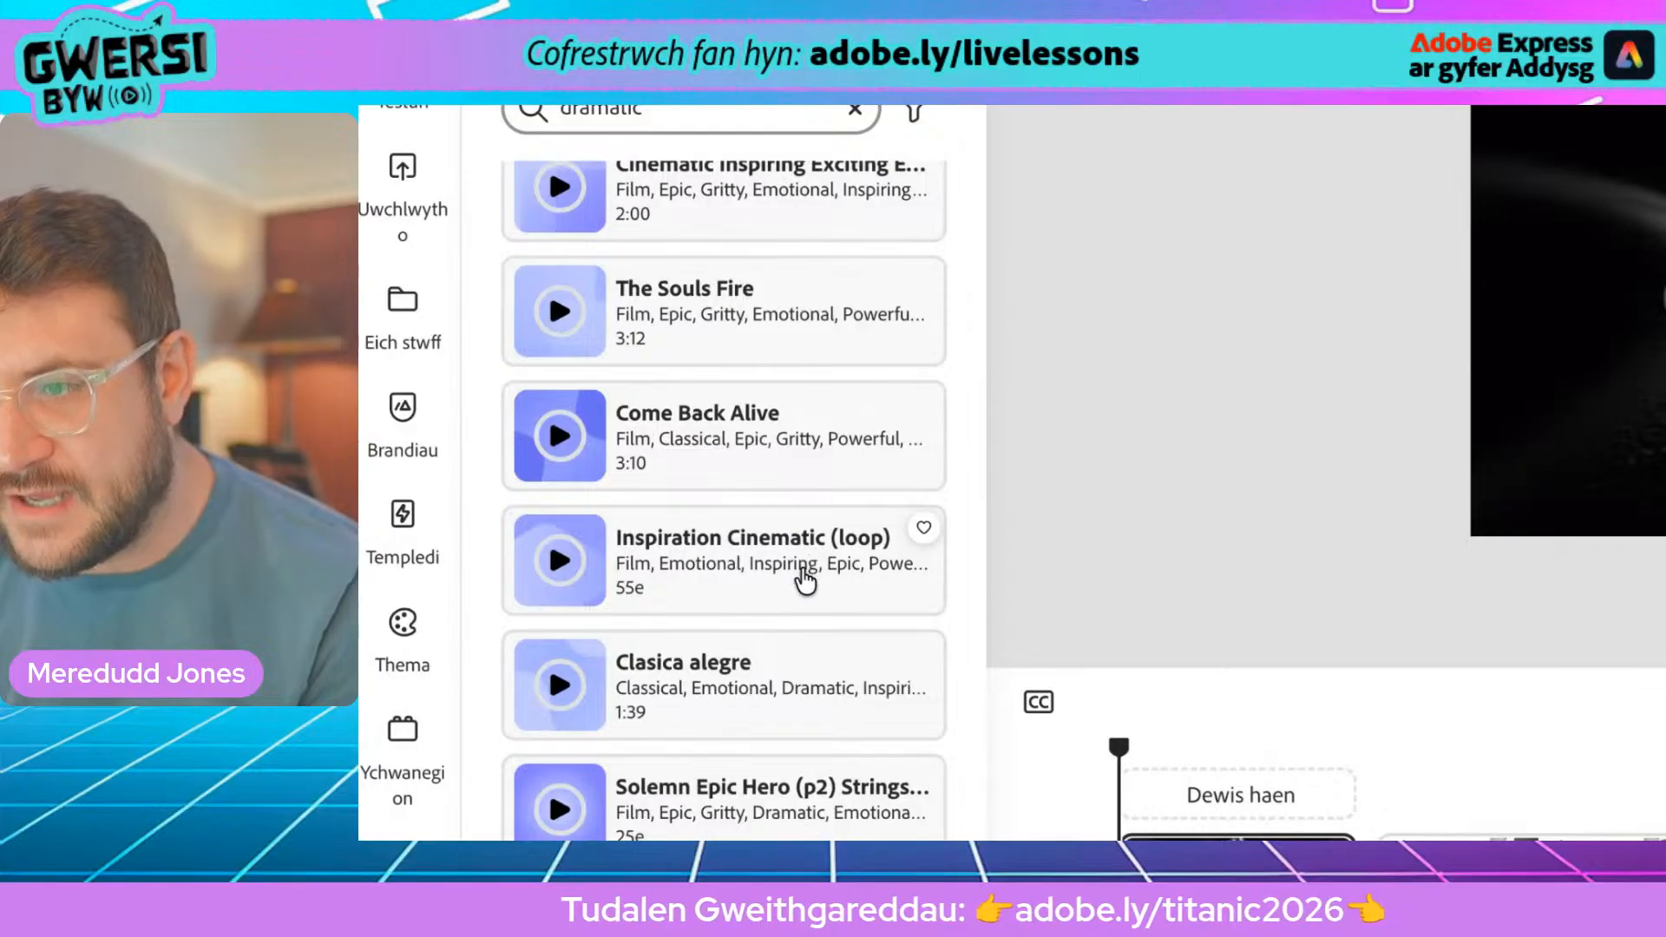
left_click(560, 446)
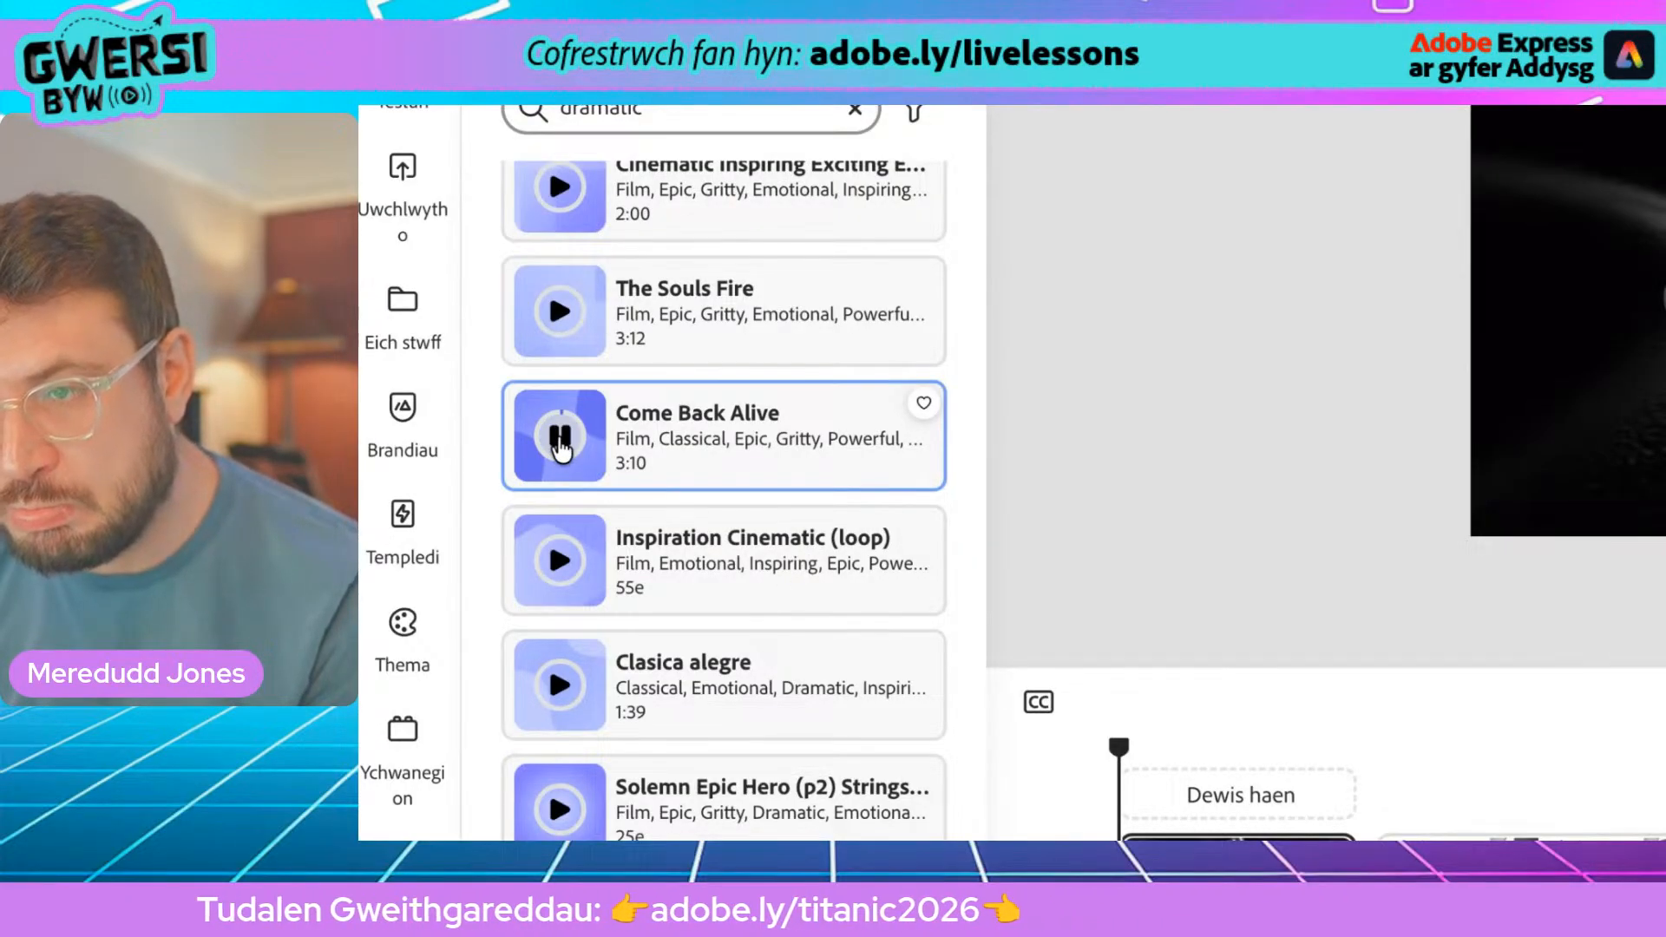
left_click(564, 685)
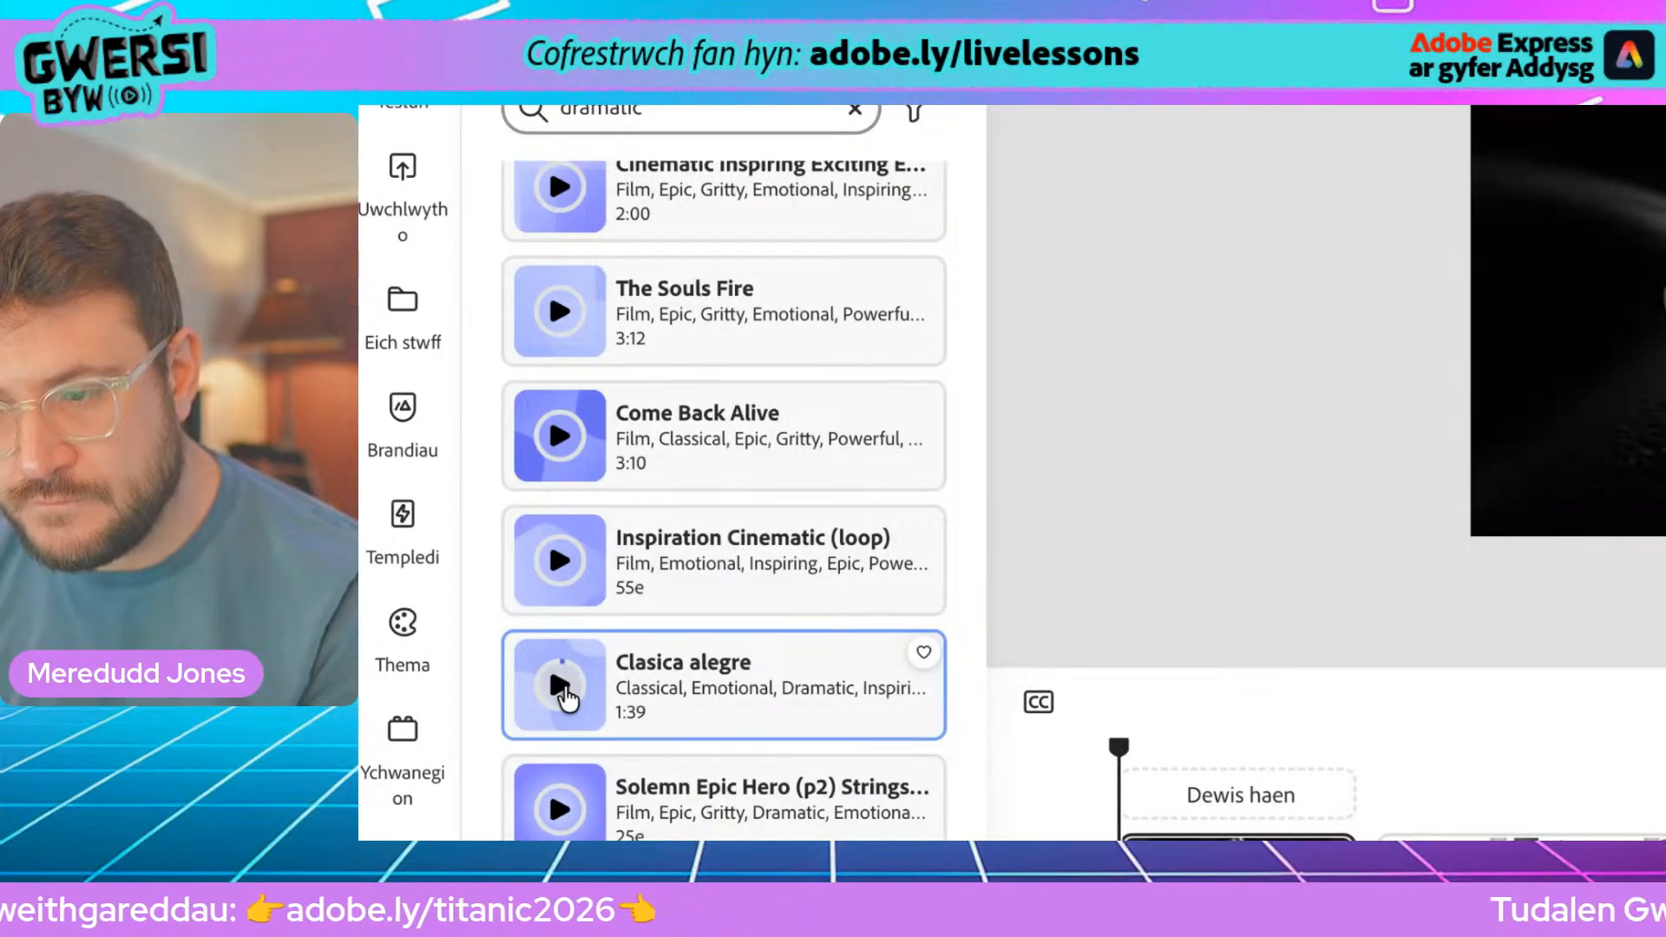
scroll(566, 697, "down", 3)
left_click(560, 605)
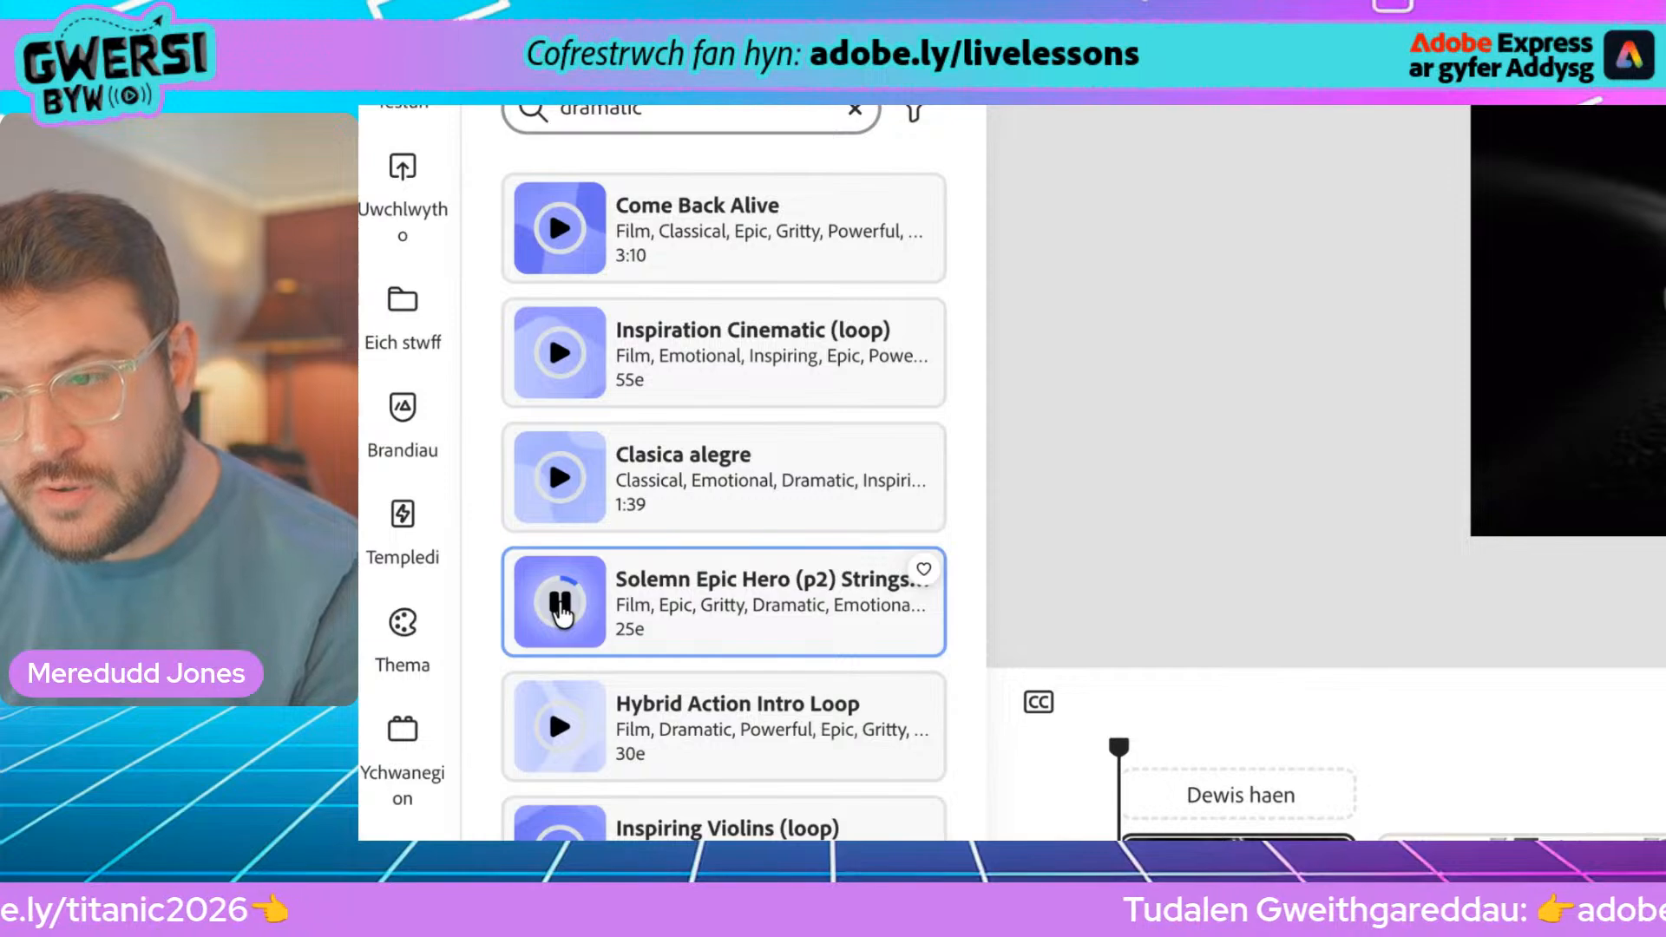
left_click(561, 607)
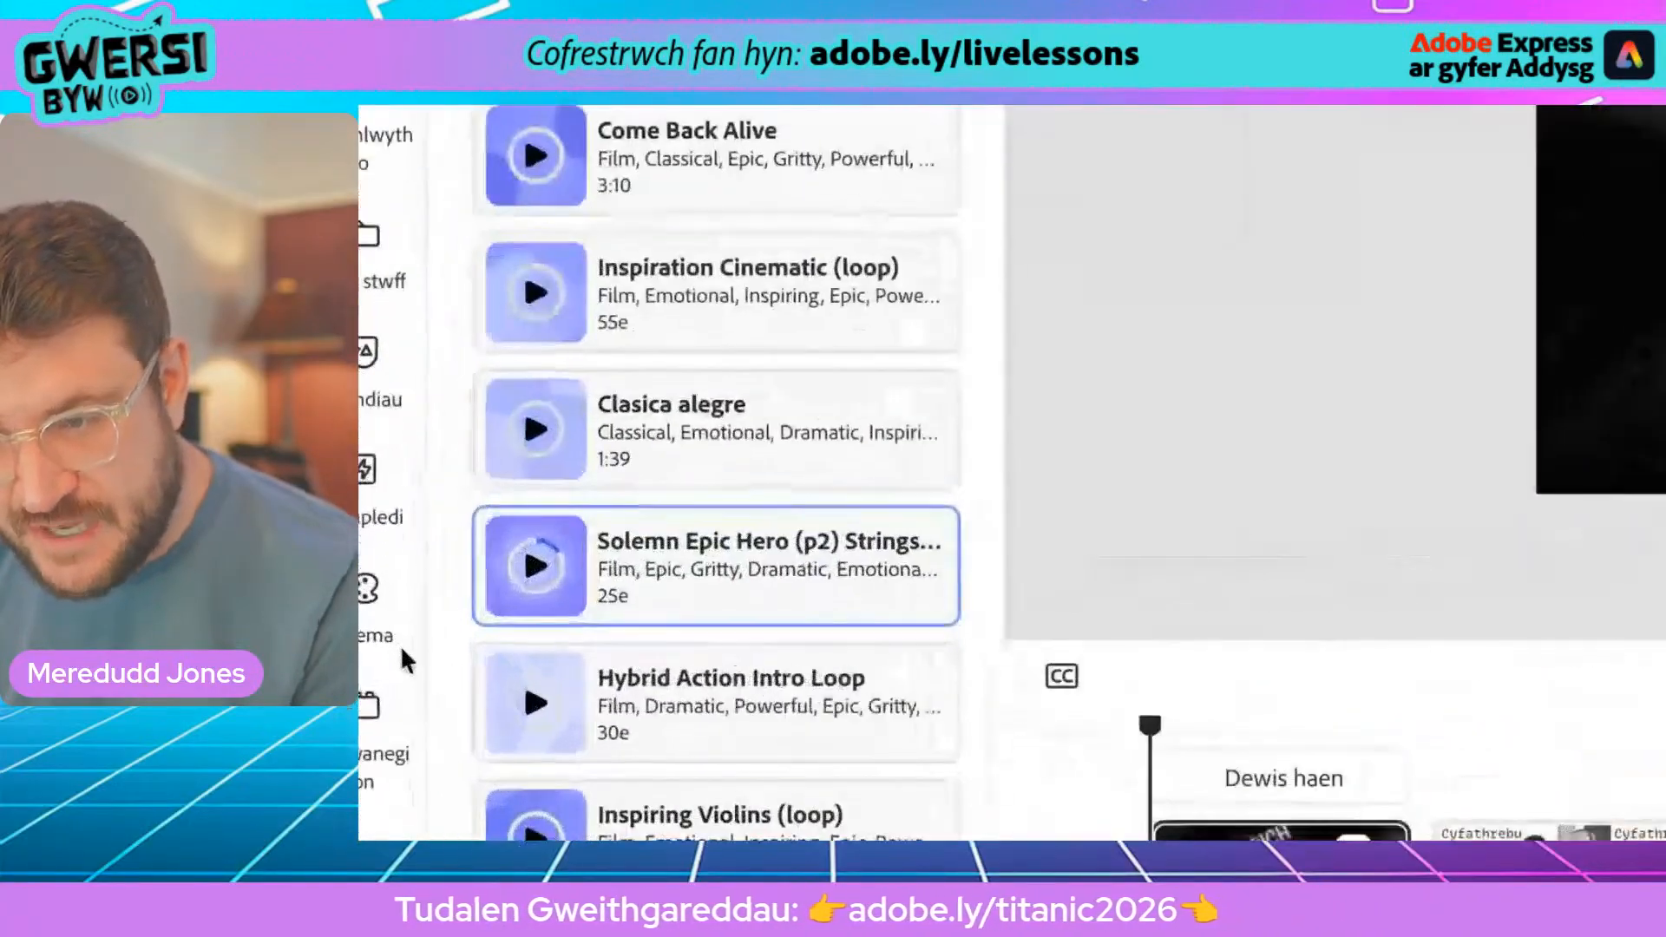
Step: Preview the A Heroes Last Stand, Dramatic Abstract Background and Wounded Heart tracks further down the music results
scroll(477, 642, "down", 3)
scroll(599, 632, "down", 2)
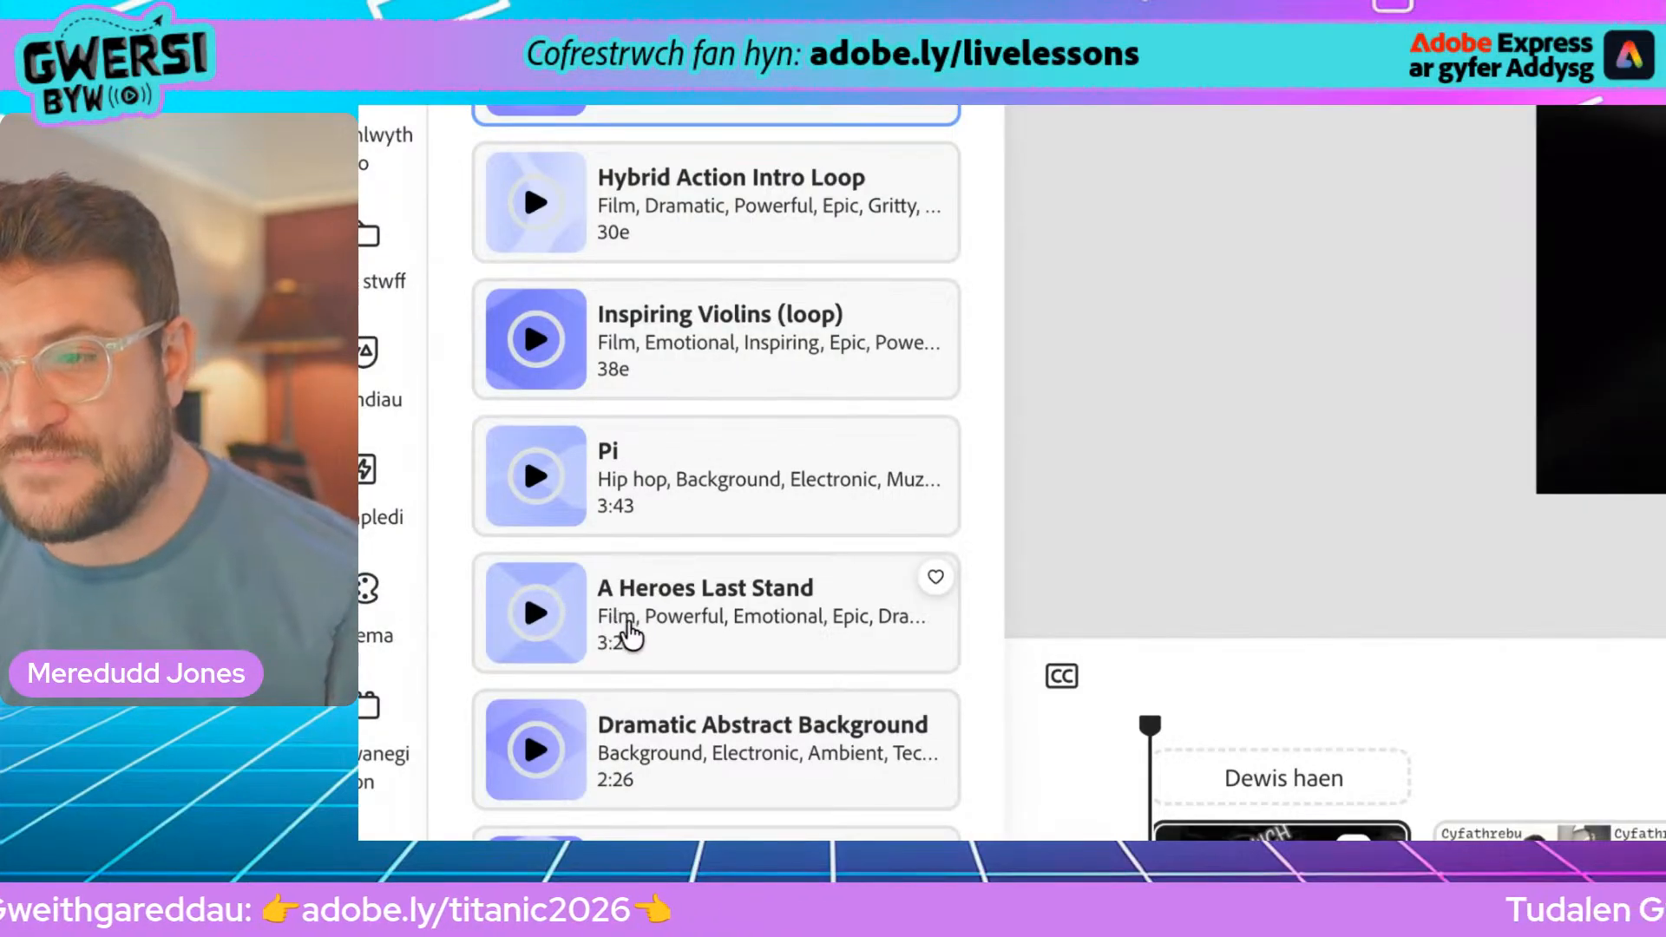
left_click(540, 616)
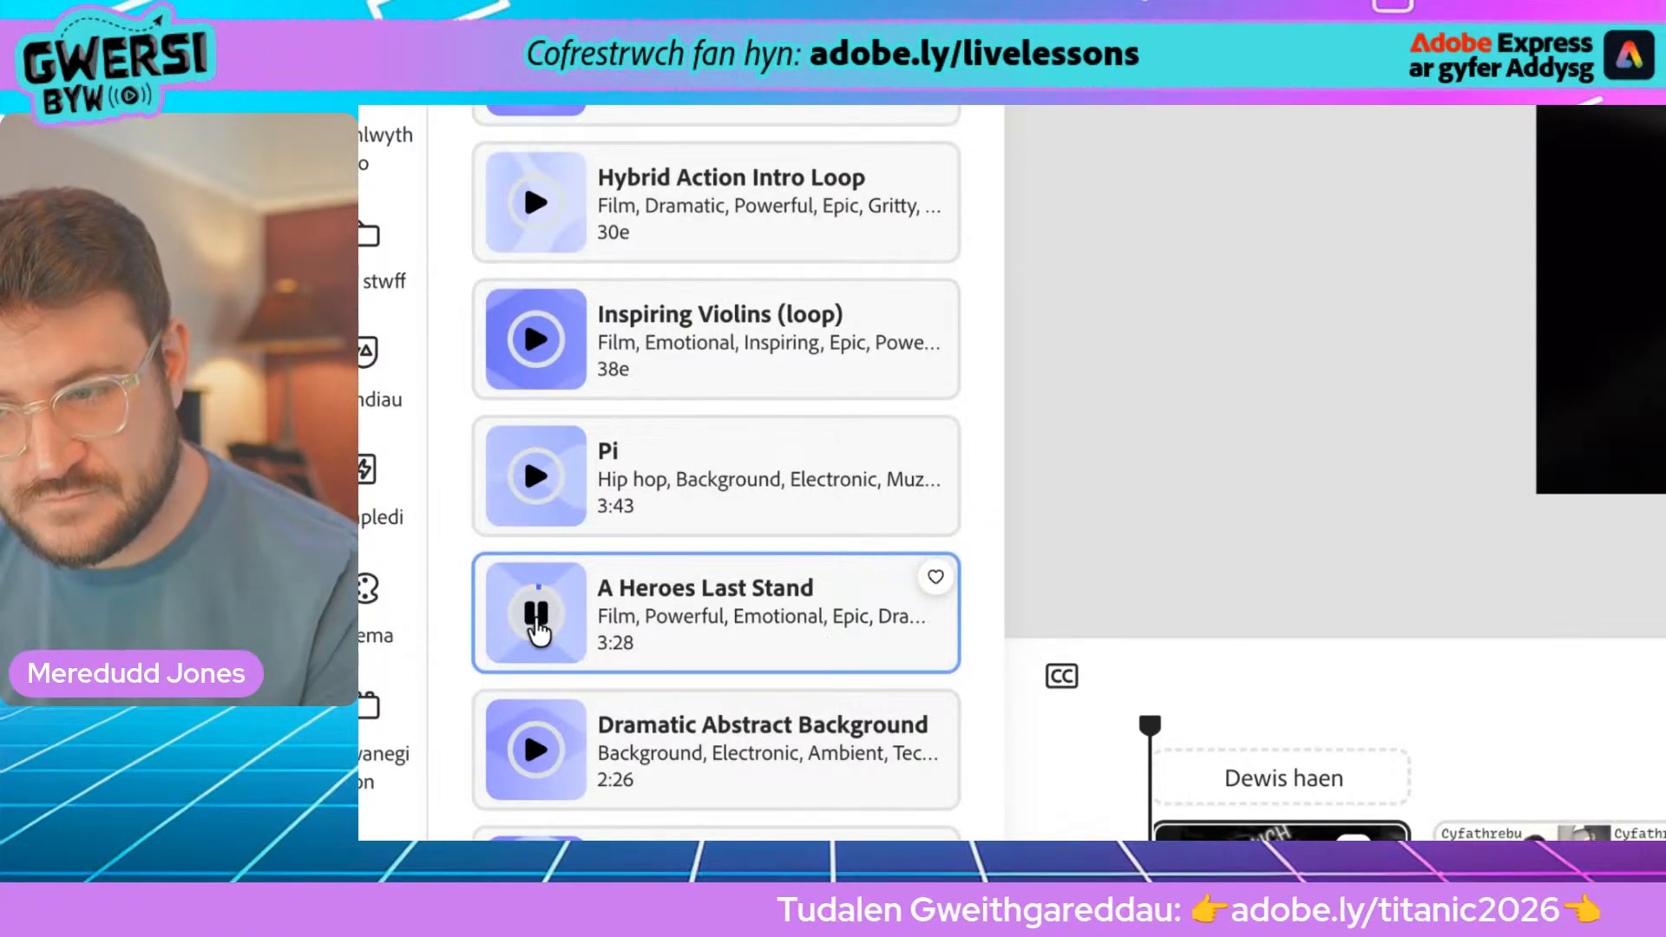
left_click(535, 749)
scroll(544, 762, "down", 2)
scroll(541, 760, "down", 1)
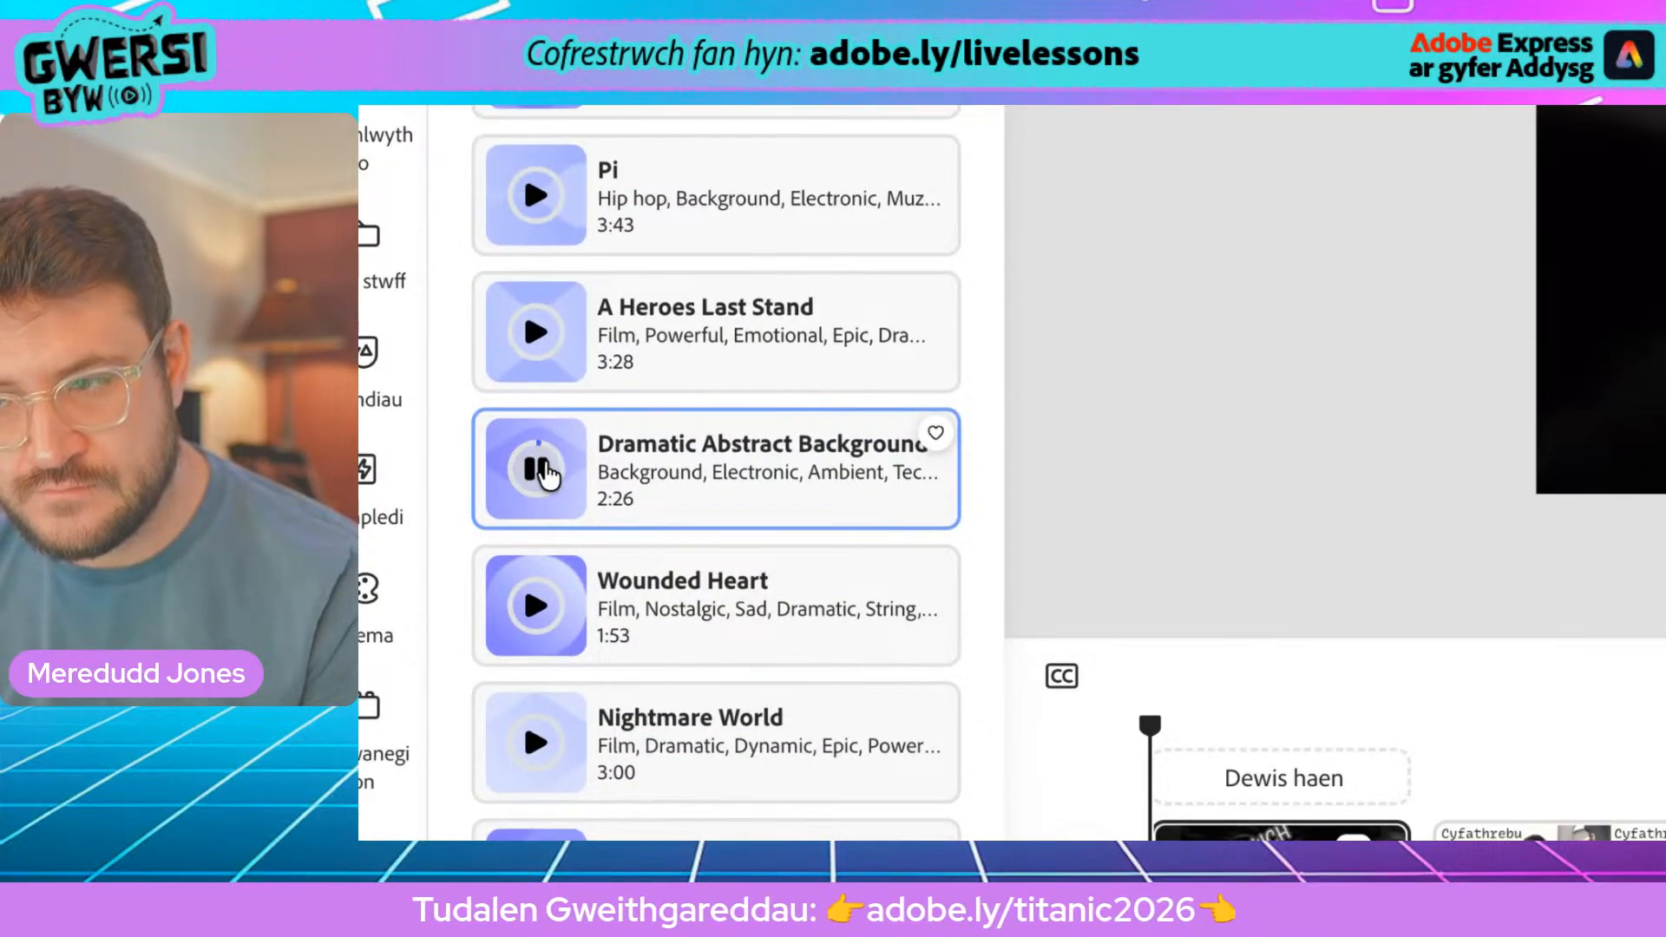
left_click(538, 466)
left_click(538, 608)
scroll(538, 623, "down", 2)
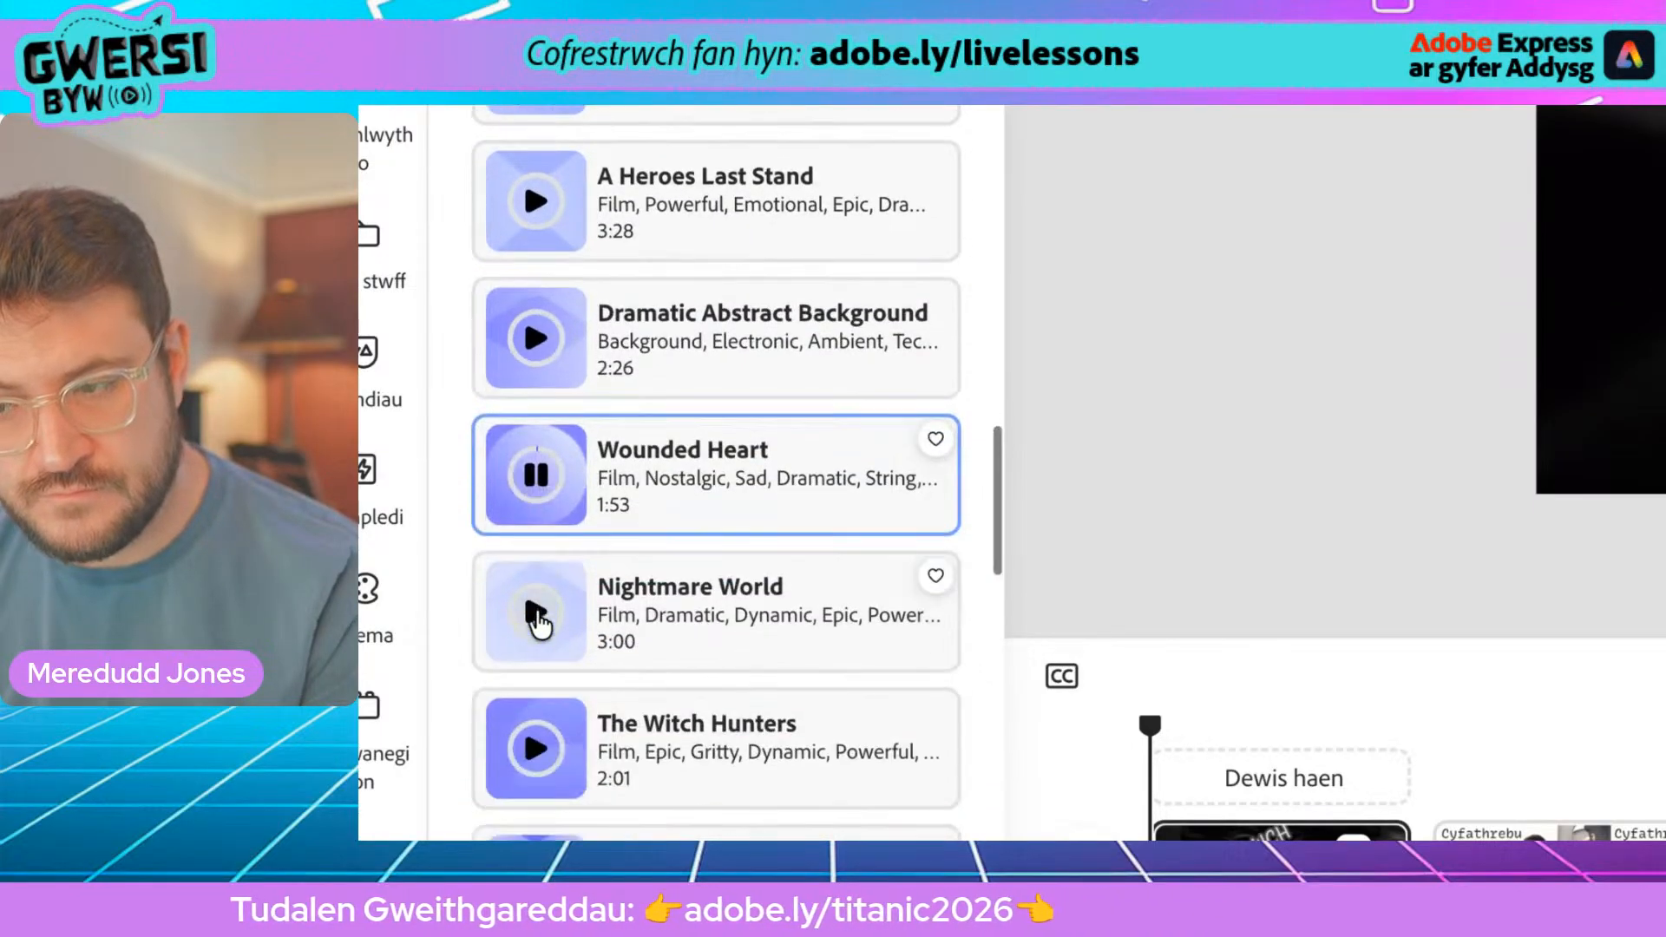
left_click(545, 408)
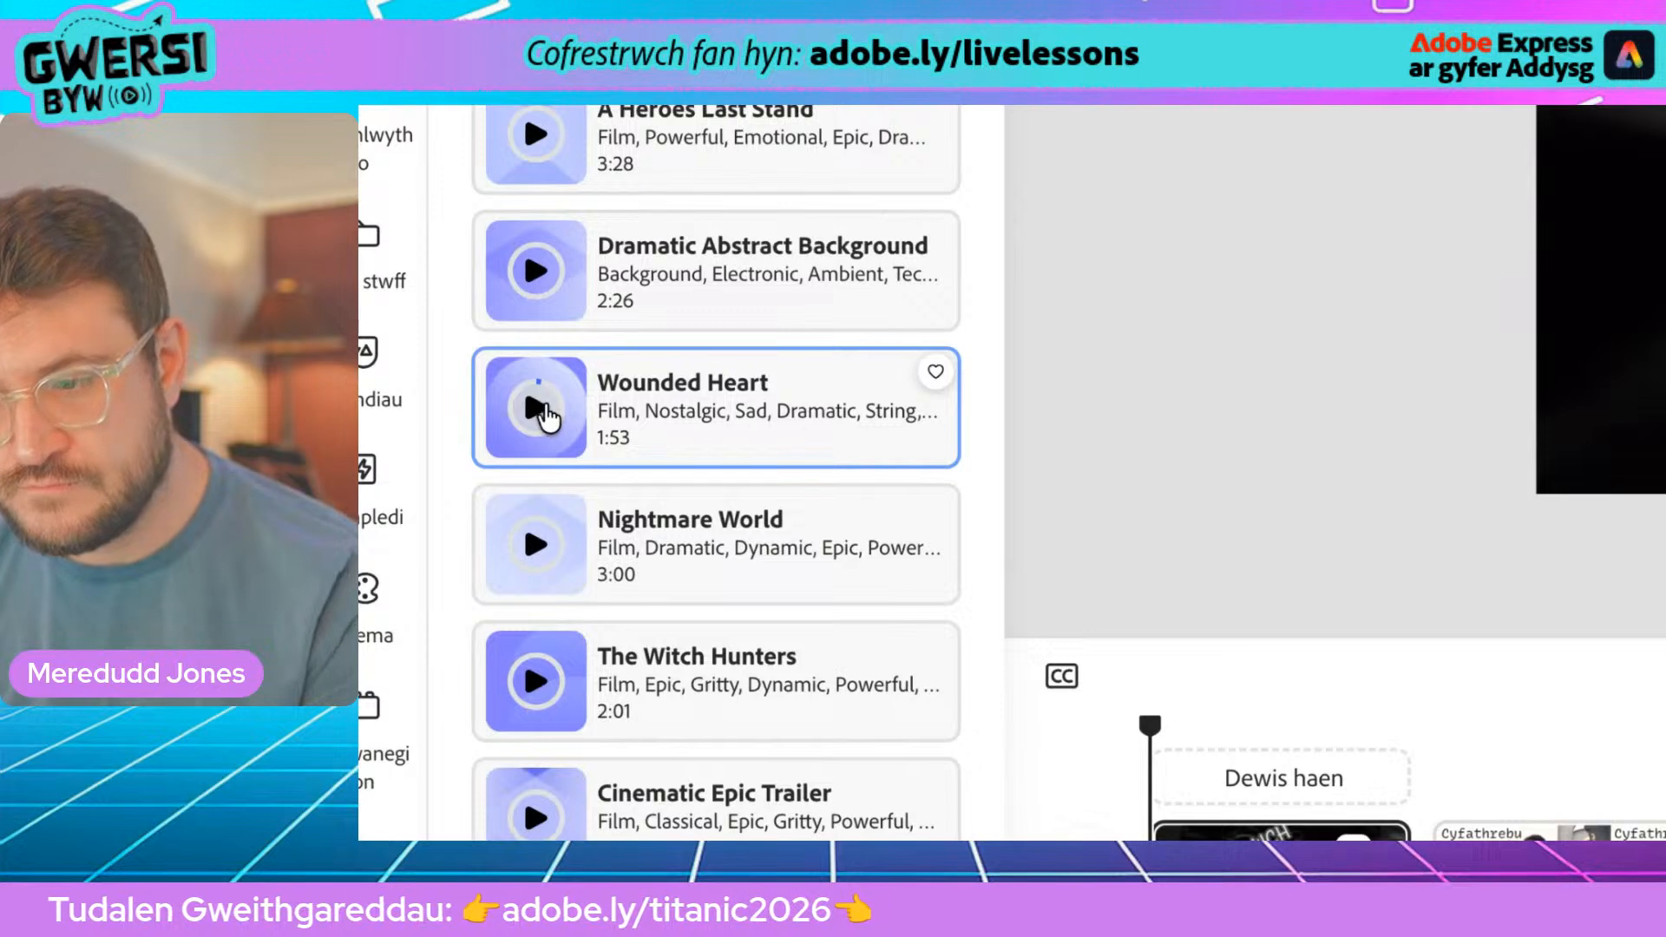
Step: Add the Cinematic Epic Trailer track as background music at 10% volume with an Allan (out) fade
scroll(545, 408, "down", 3)
left_click(545, 573)
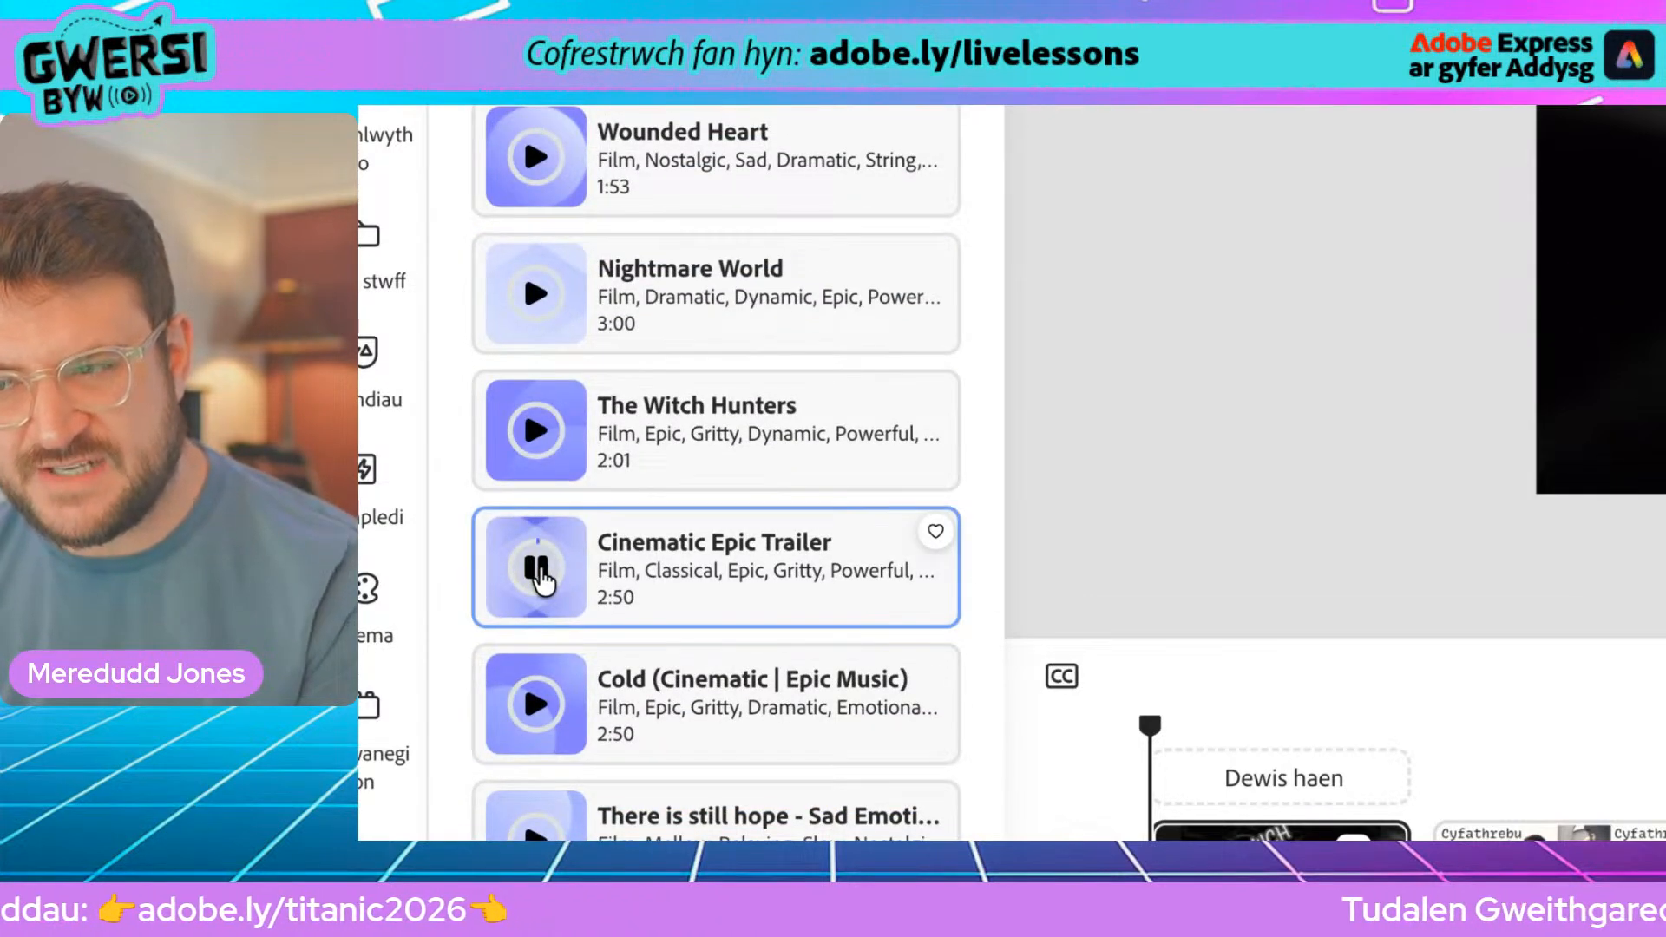
left_click(539, 570)
left_click(729, 569)
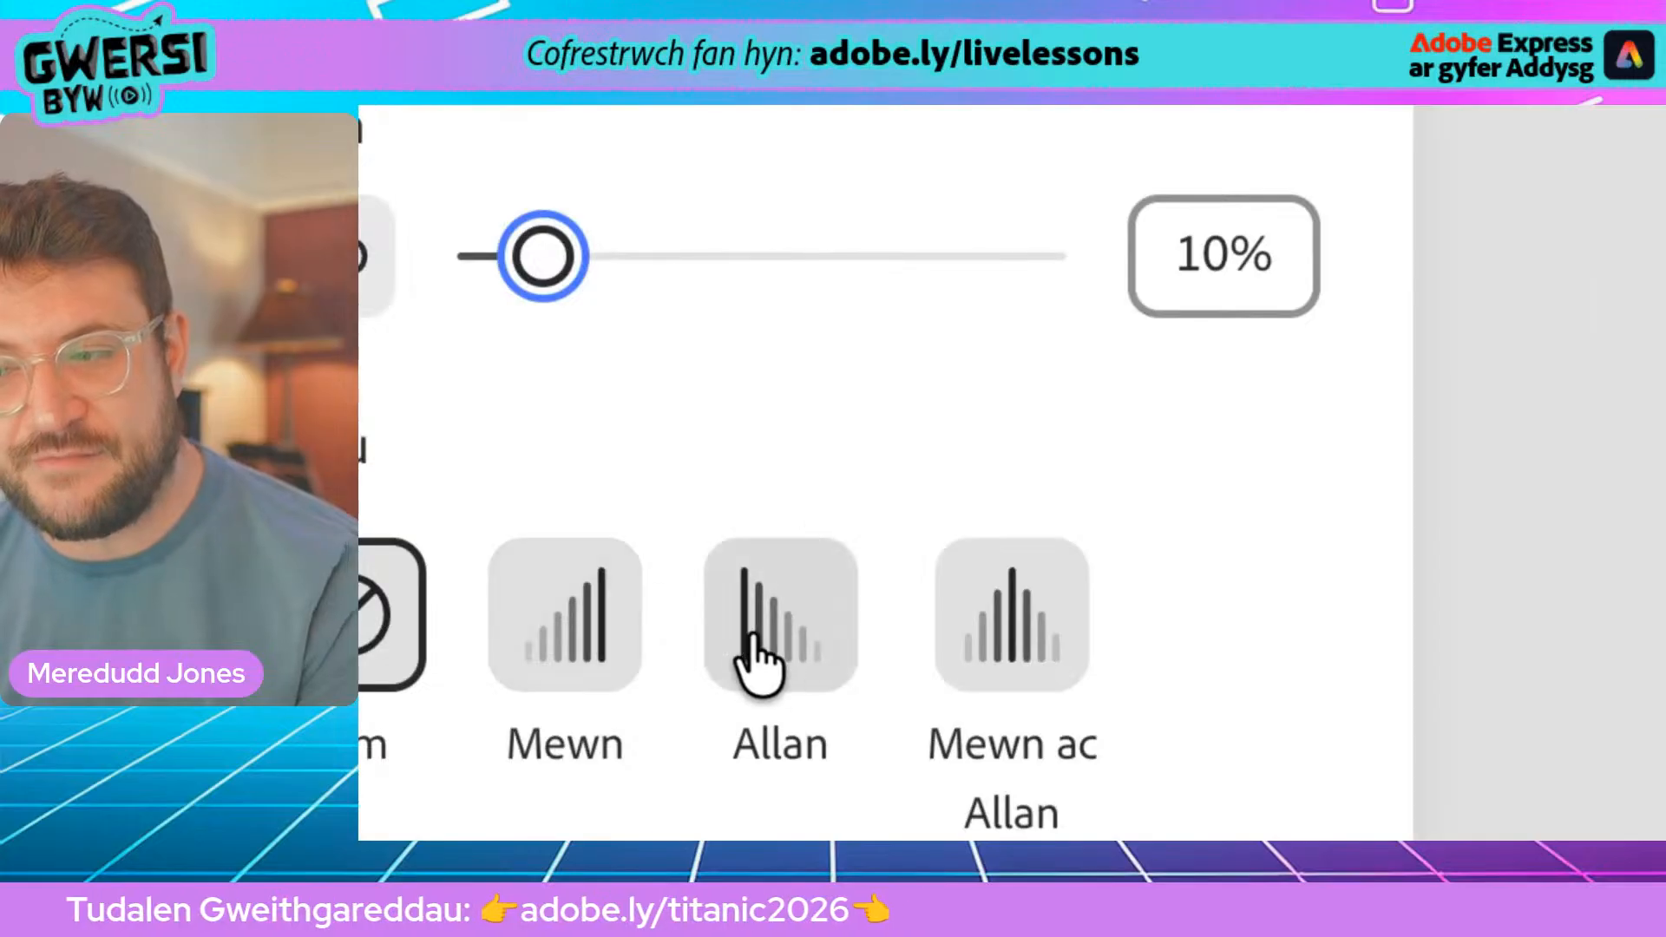
left_click(757, 664)
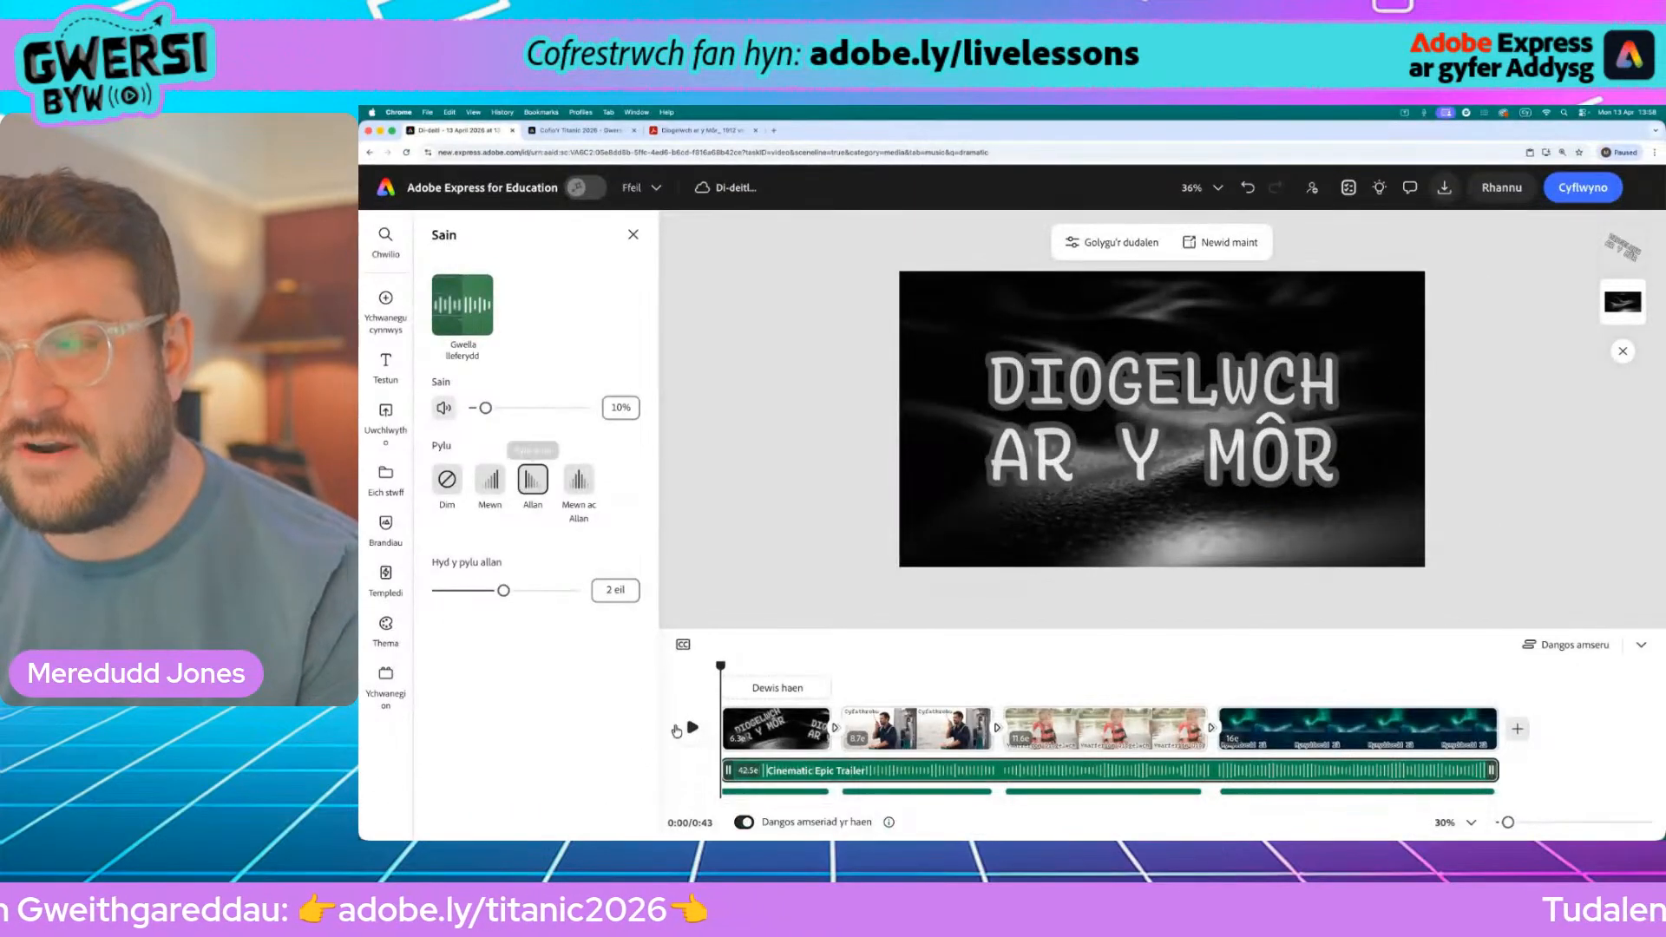
Step: Collapse the timeline and play the whole video from the title scene to the iceberg scene
left_click(1639, 643)
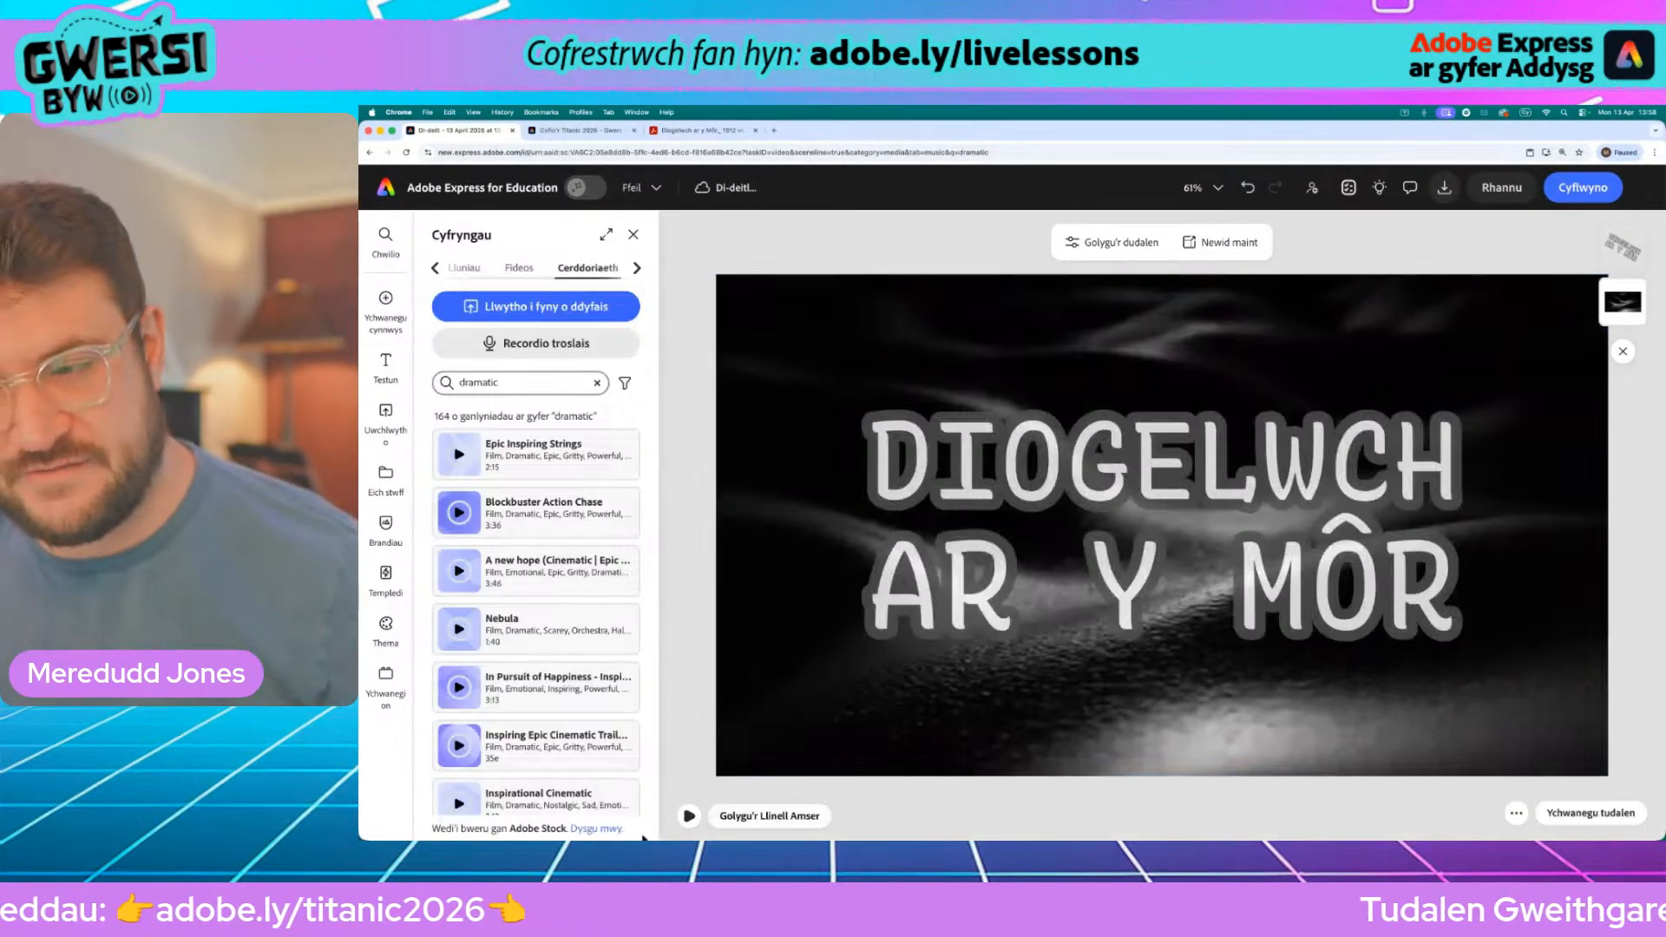
left_click(690, 817)
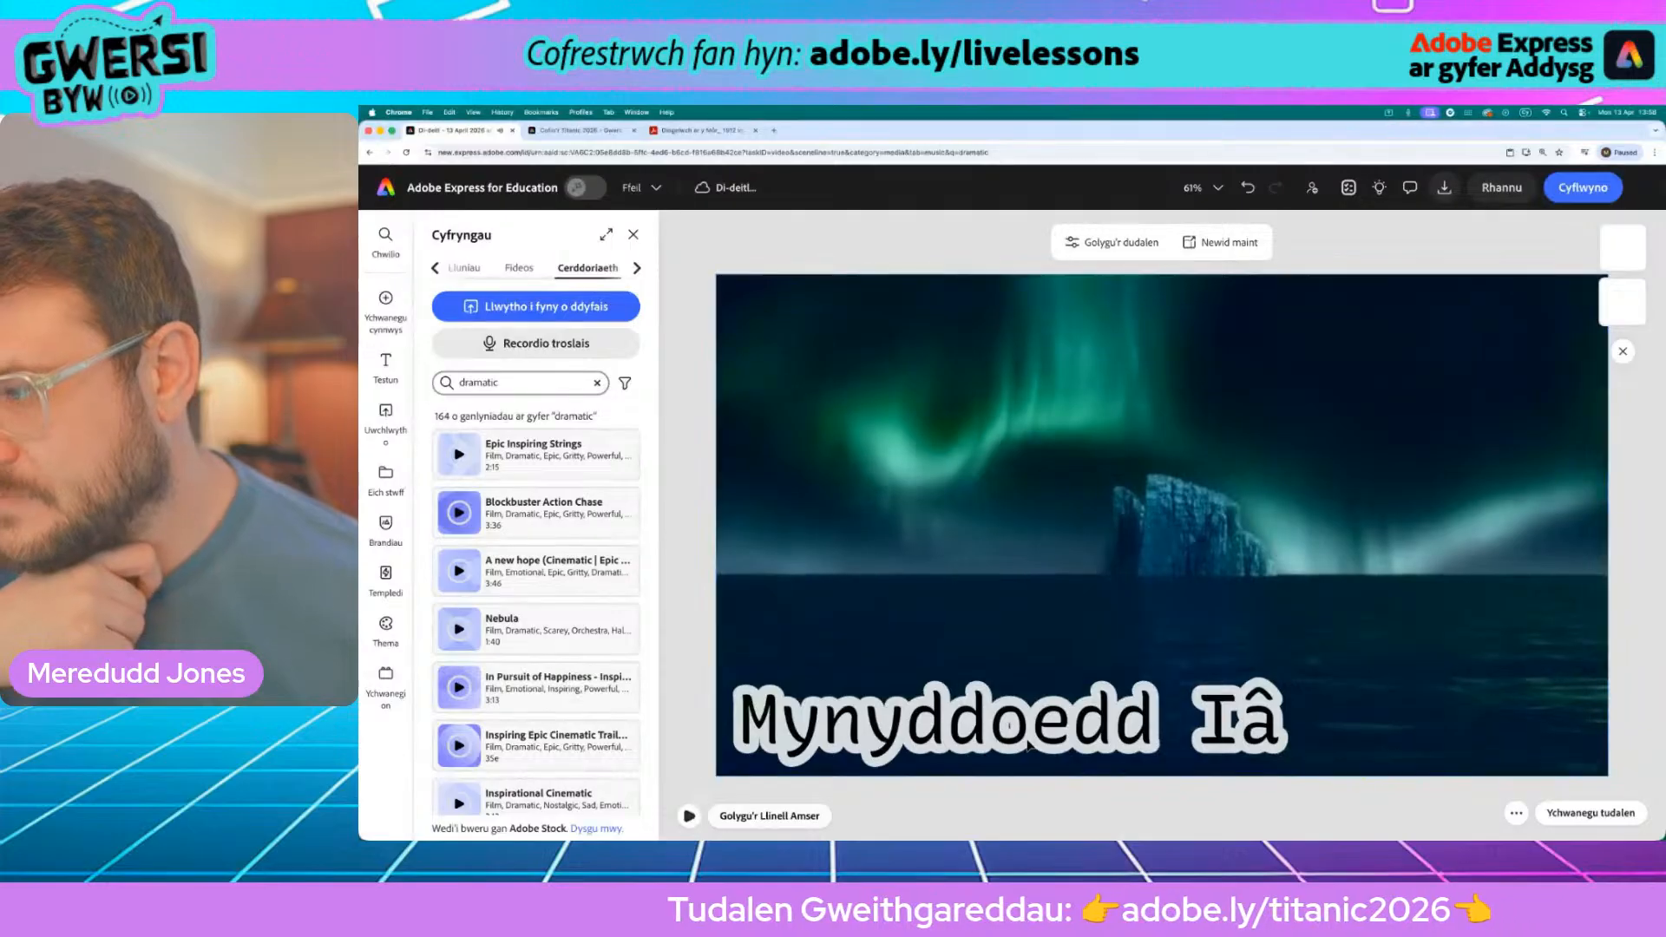
left_click(1597, 818)
left_click(1593, 818)
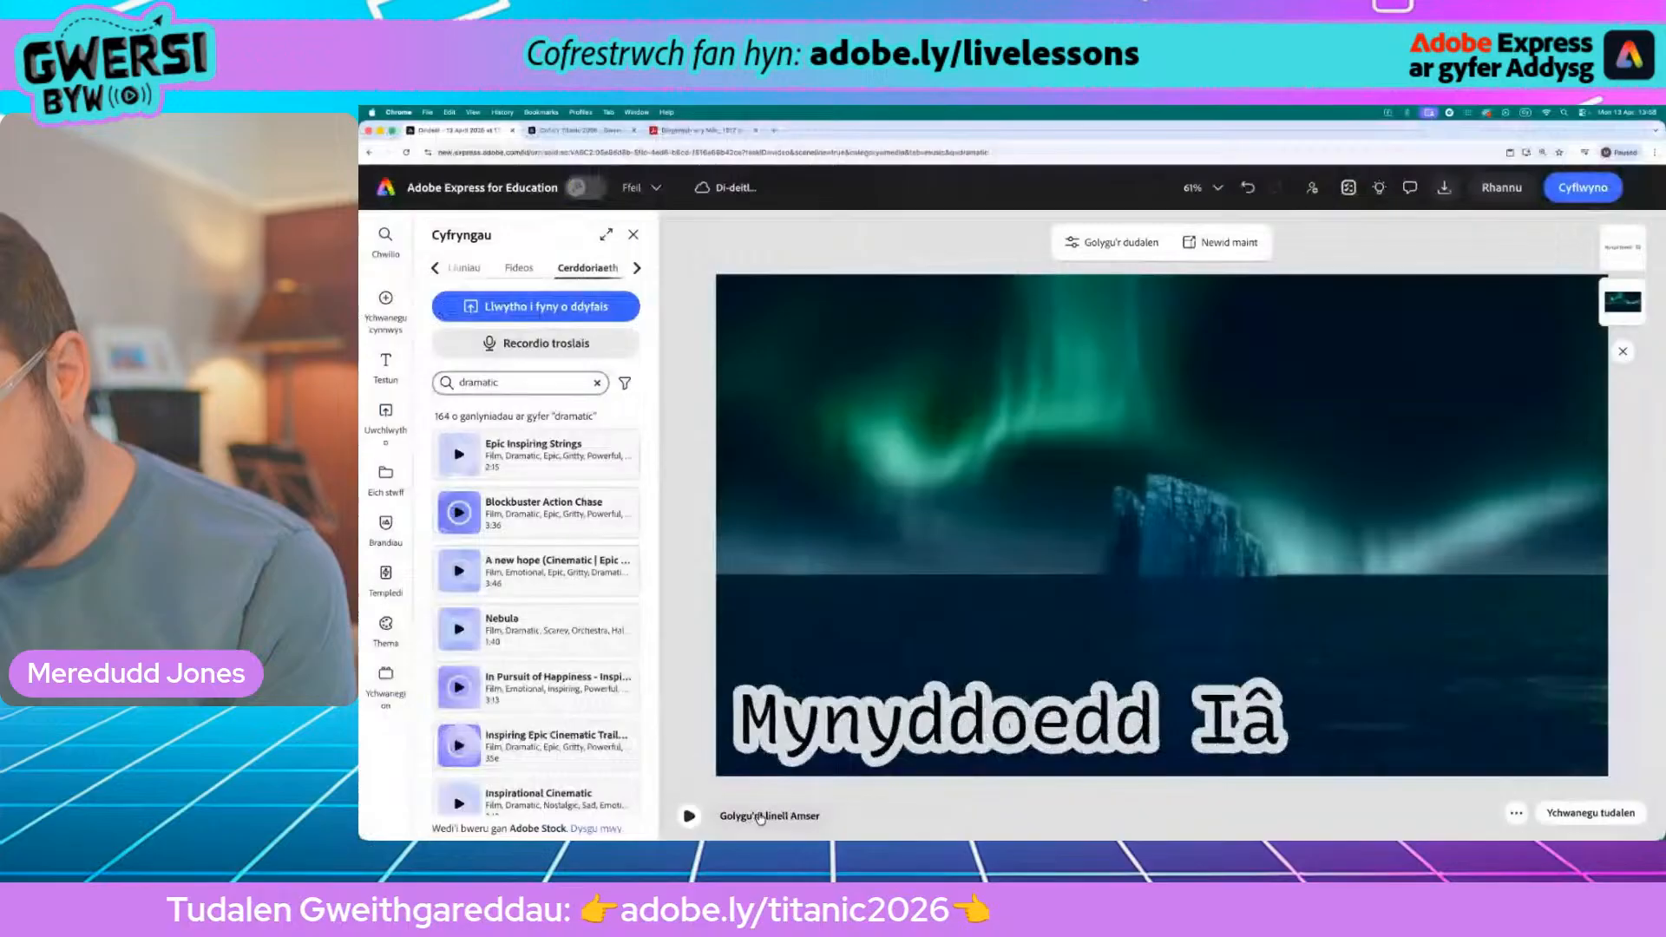
Step: Reopen the timeline and shift the northern lights footage within the iceberg scene so it starts slightly further into the source clip
left_click(747, 817)
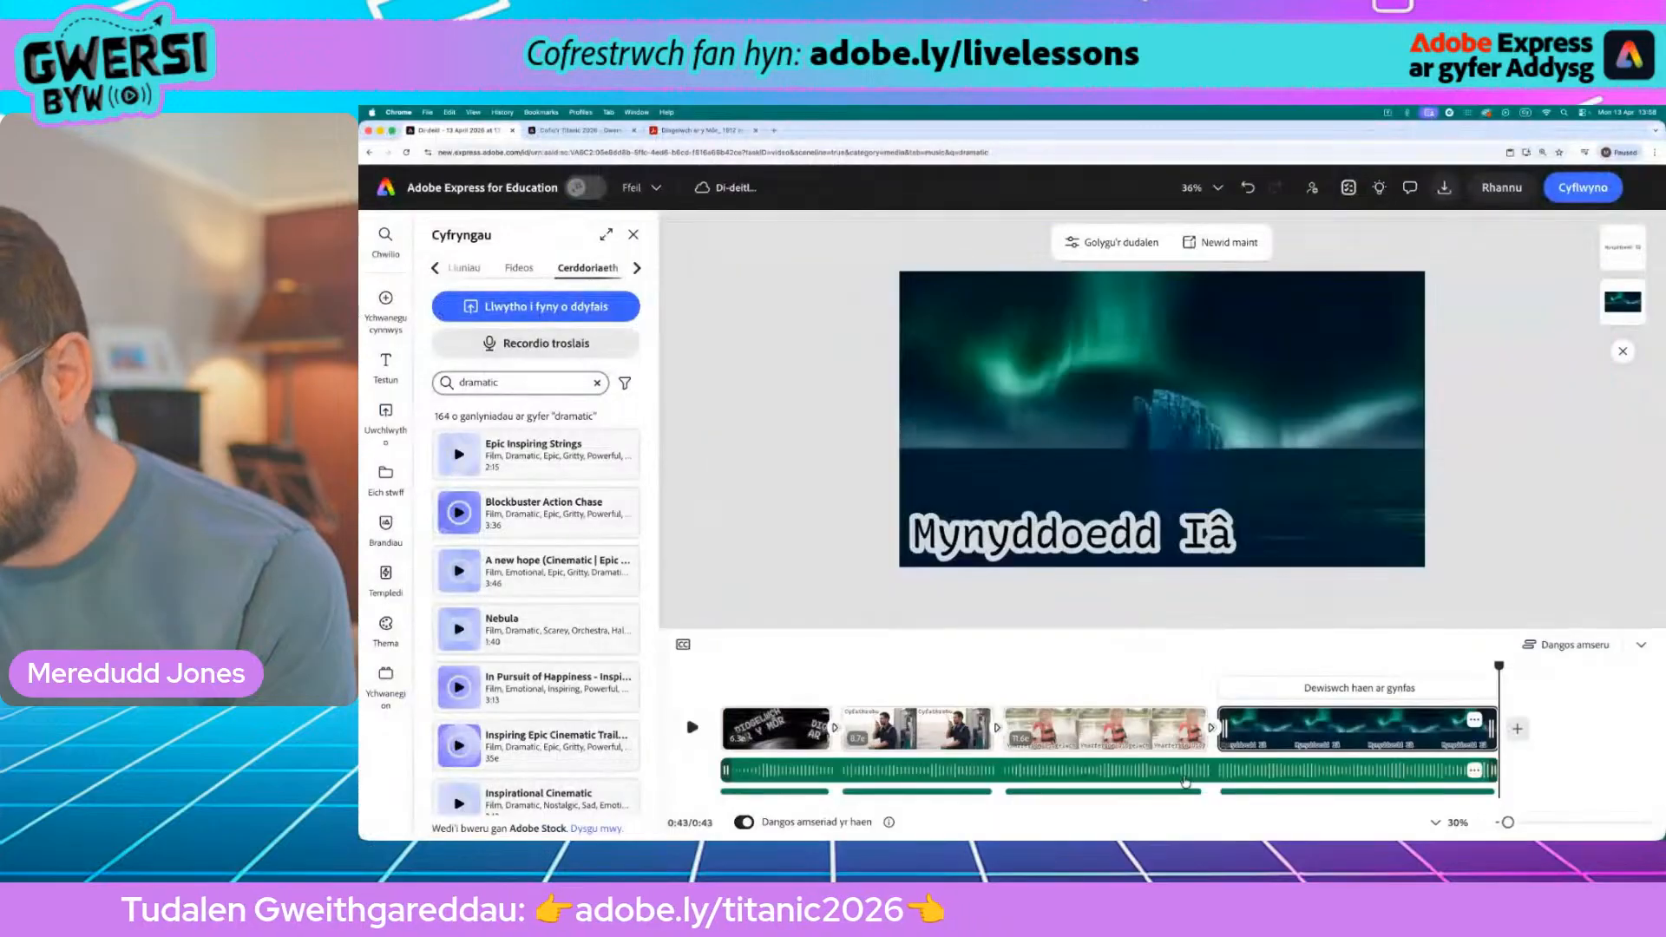
left_click_drag(1498, 668, 1211, 690)
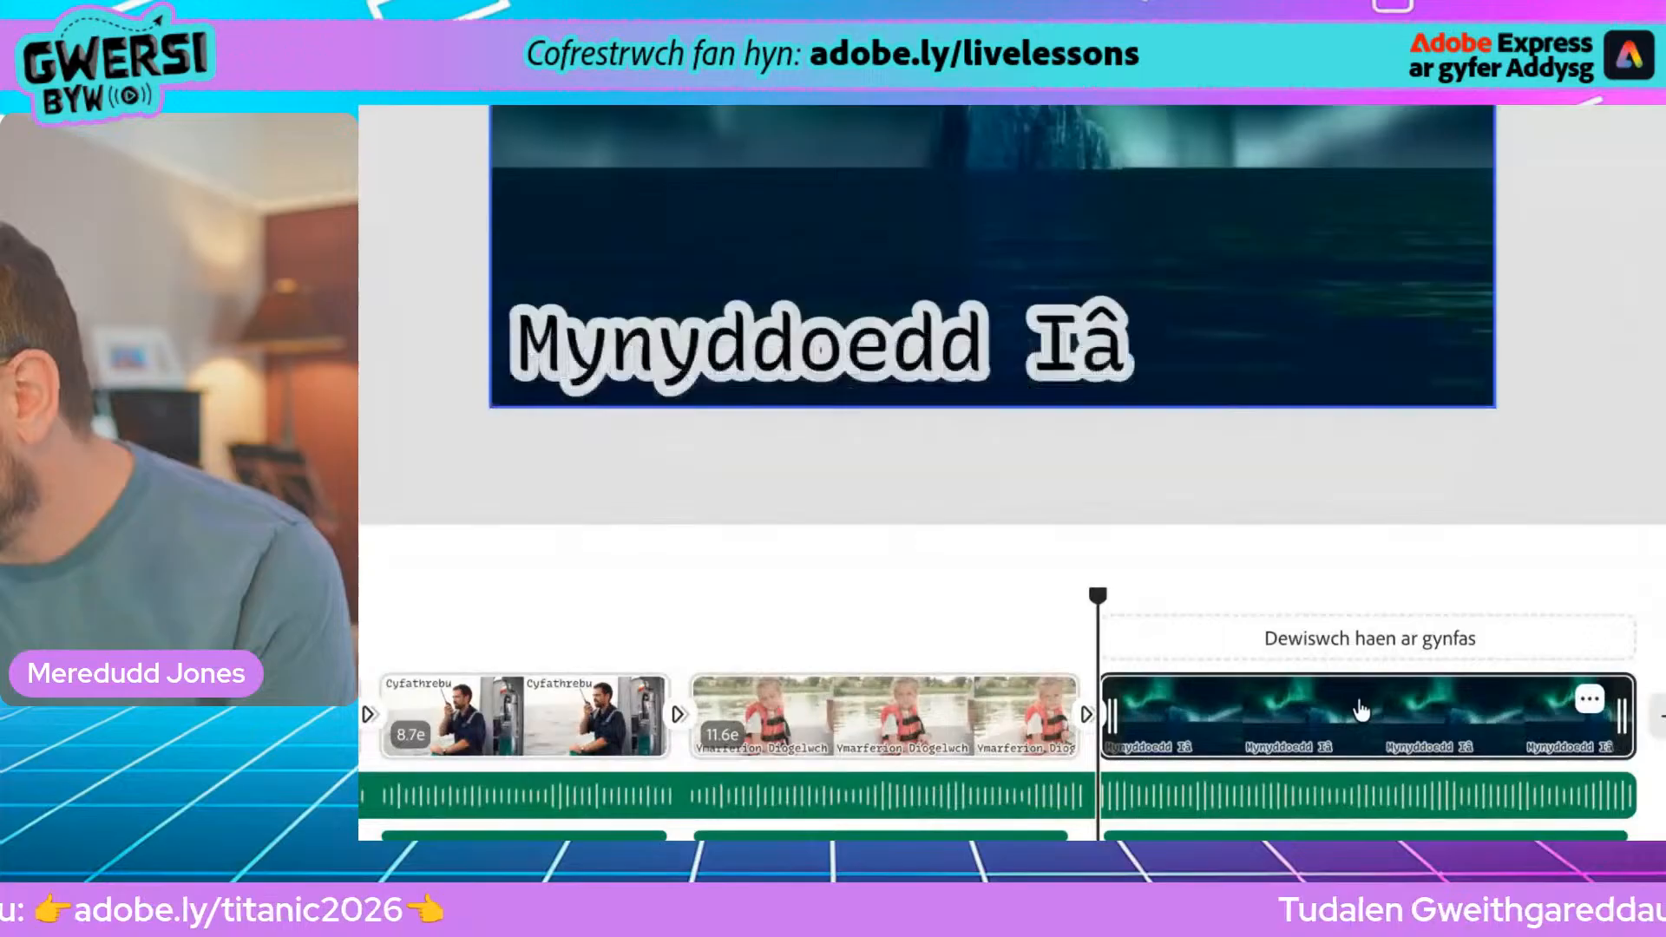
left_click(1353, 722)
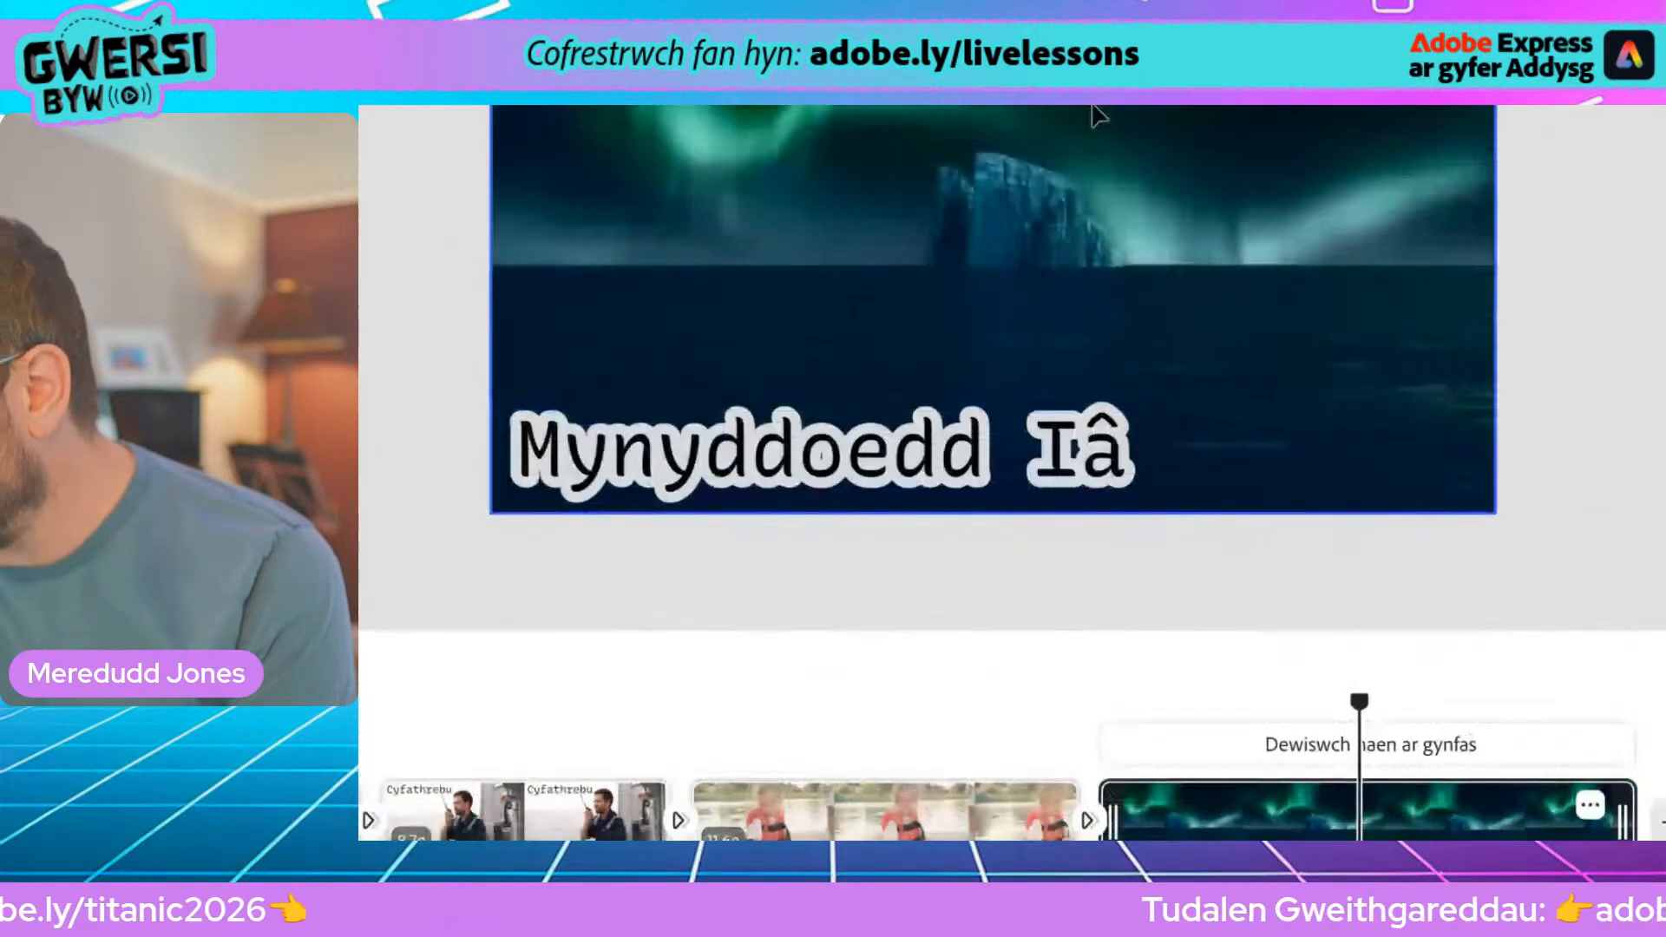
left_click(1167, 126)
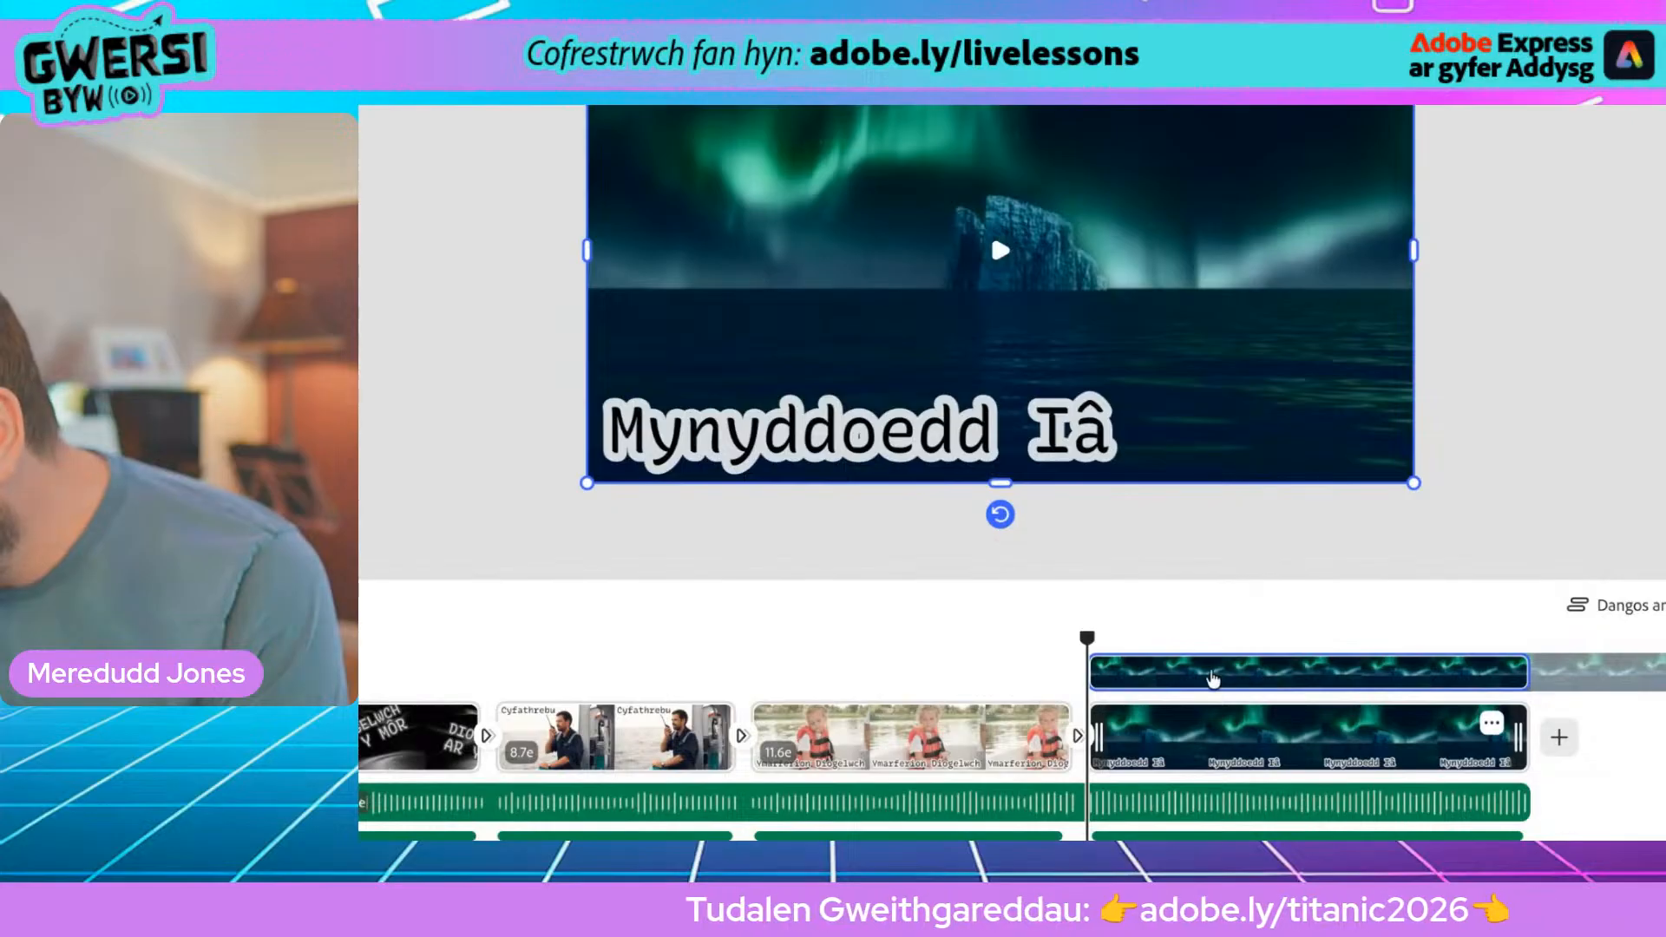
left_click_drag(1624, 674, 1543, 681)
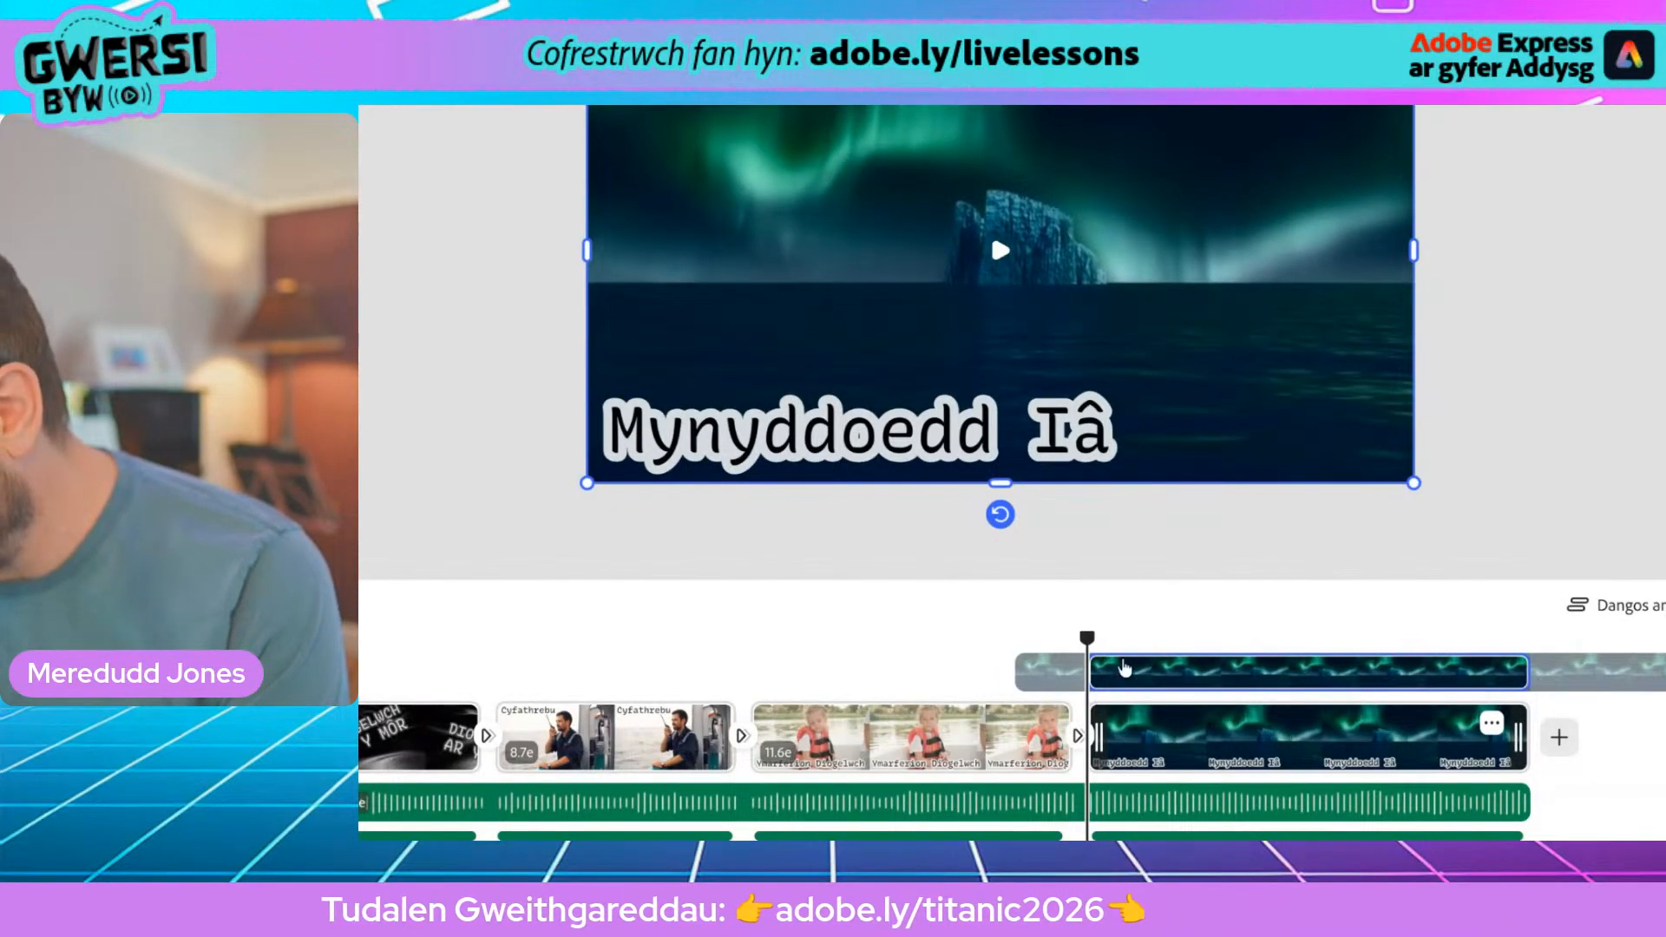
Step: Extend the life-jacket girl's video clip to the end of the Ymarferion Diogelwch scene and set its speed to 50%
left_click_drag(1094, 639, 1027, 639)
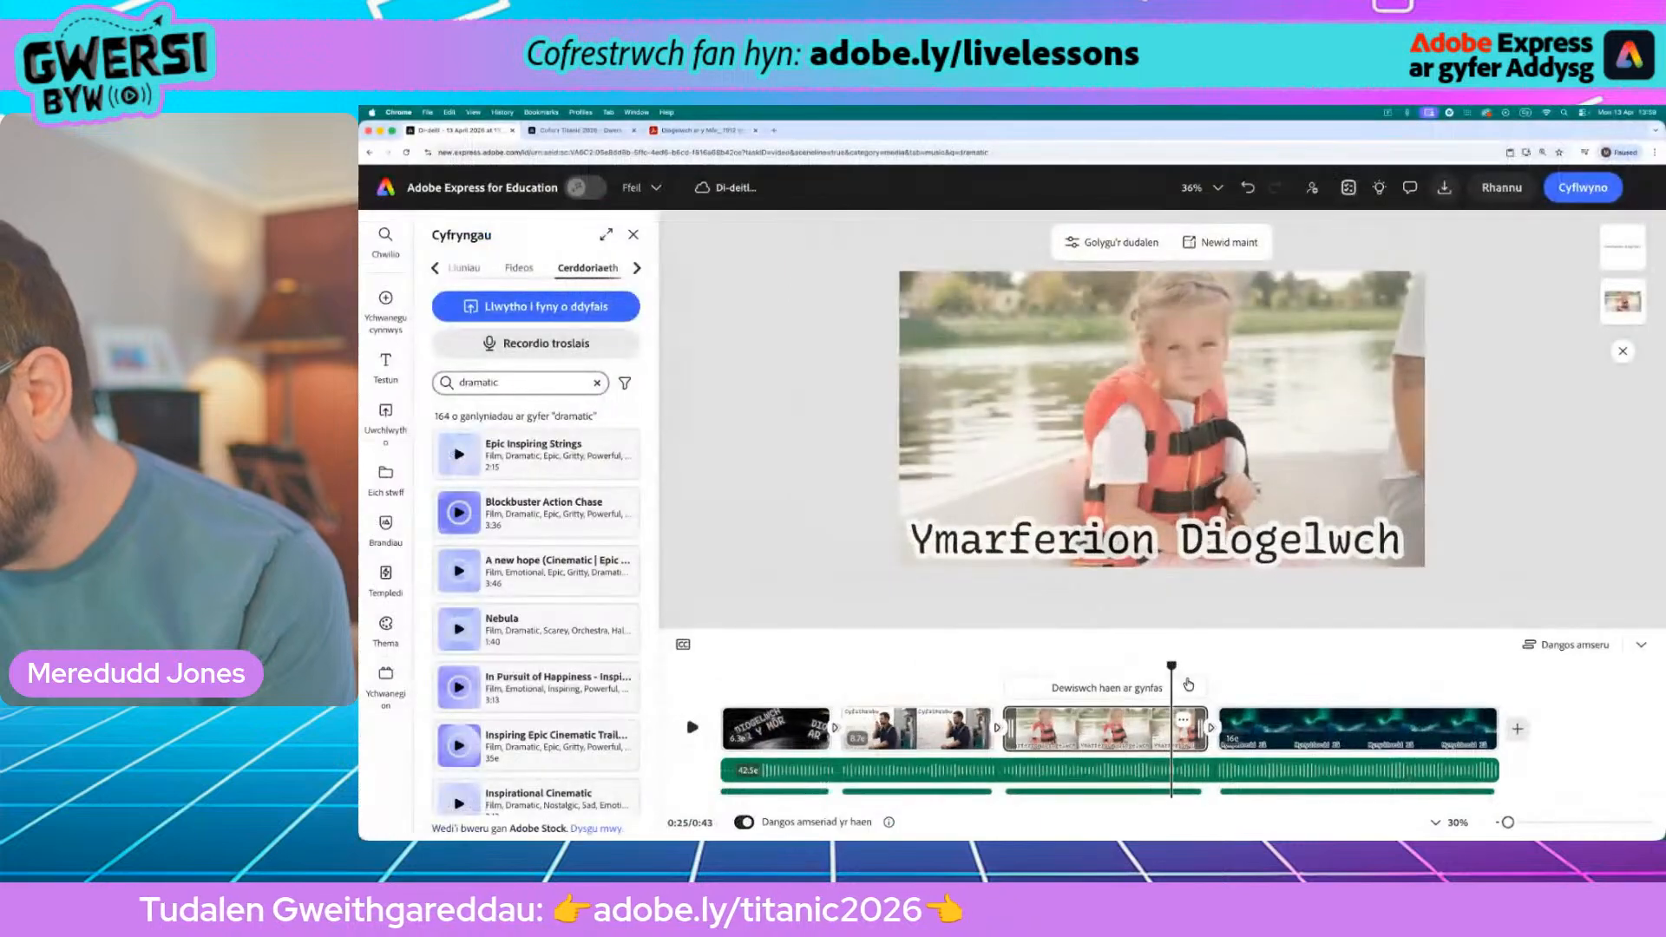
left_click_drag(1171, 665, 1186, 667)
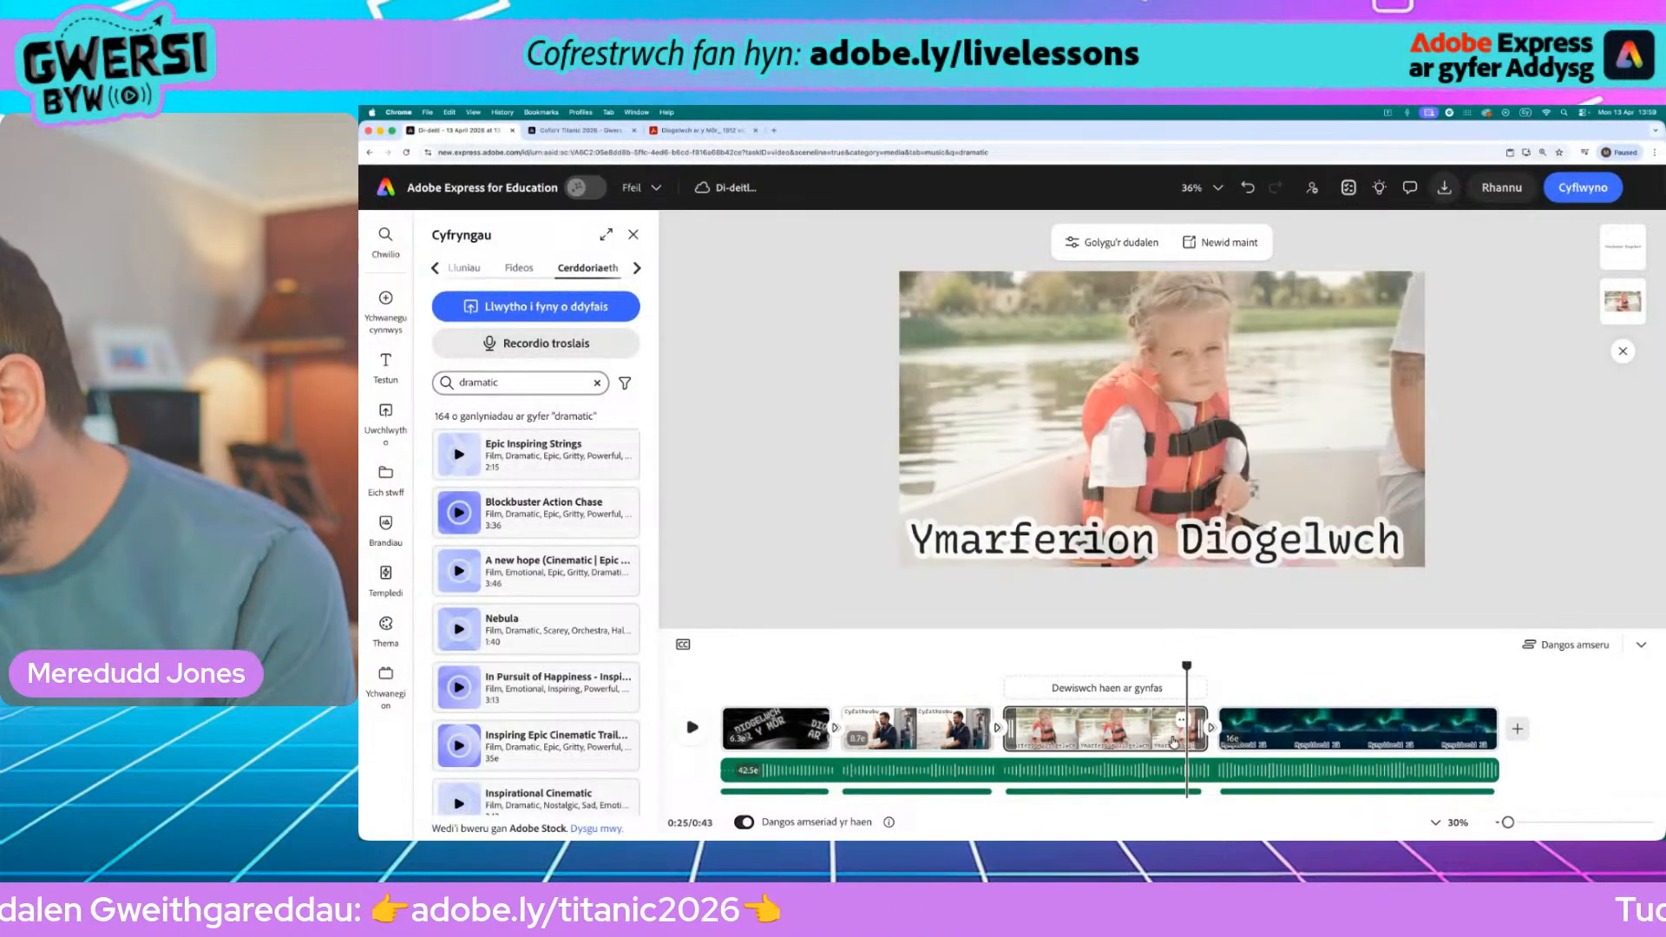
left_click(1148, 742)
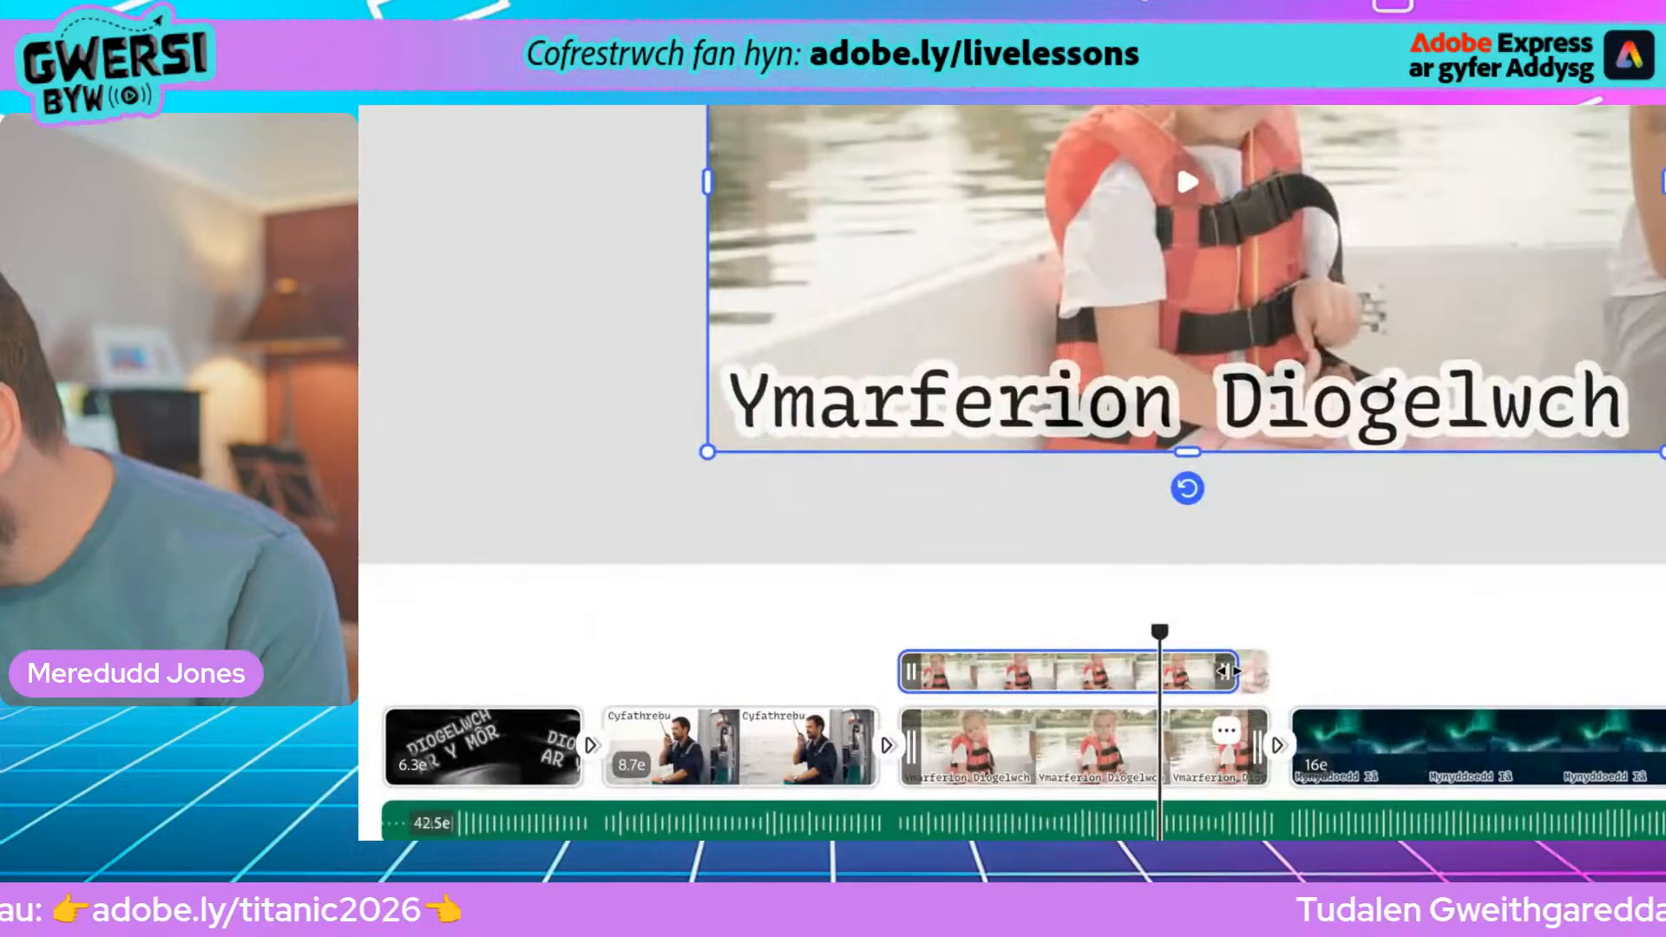
left_click_drag(1227, 670, 1298, 687)
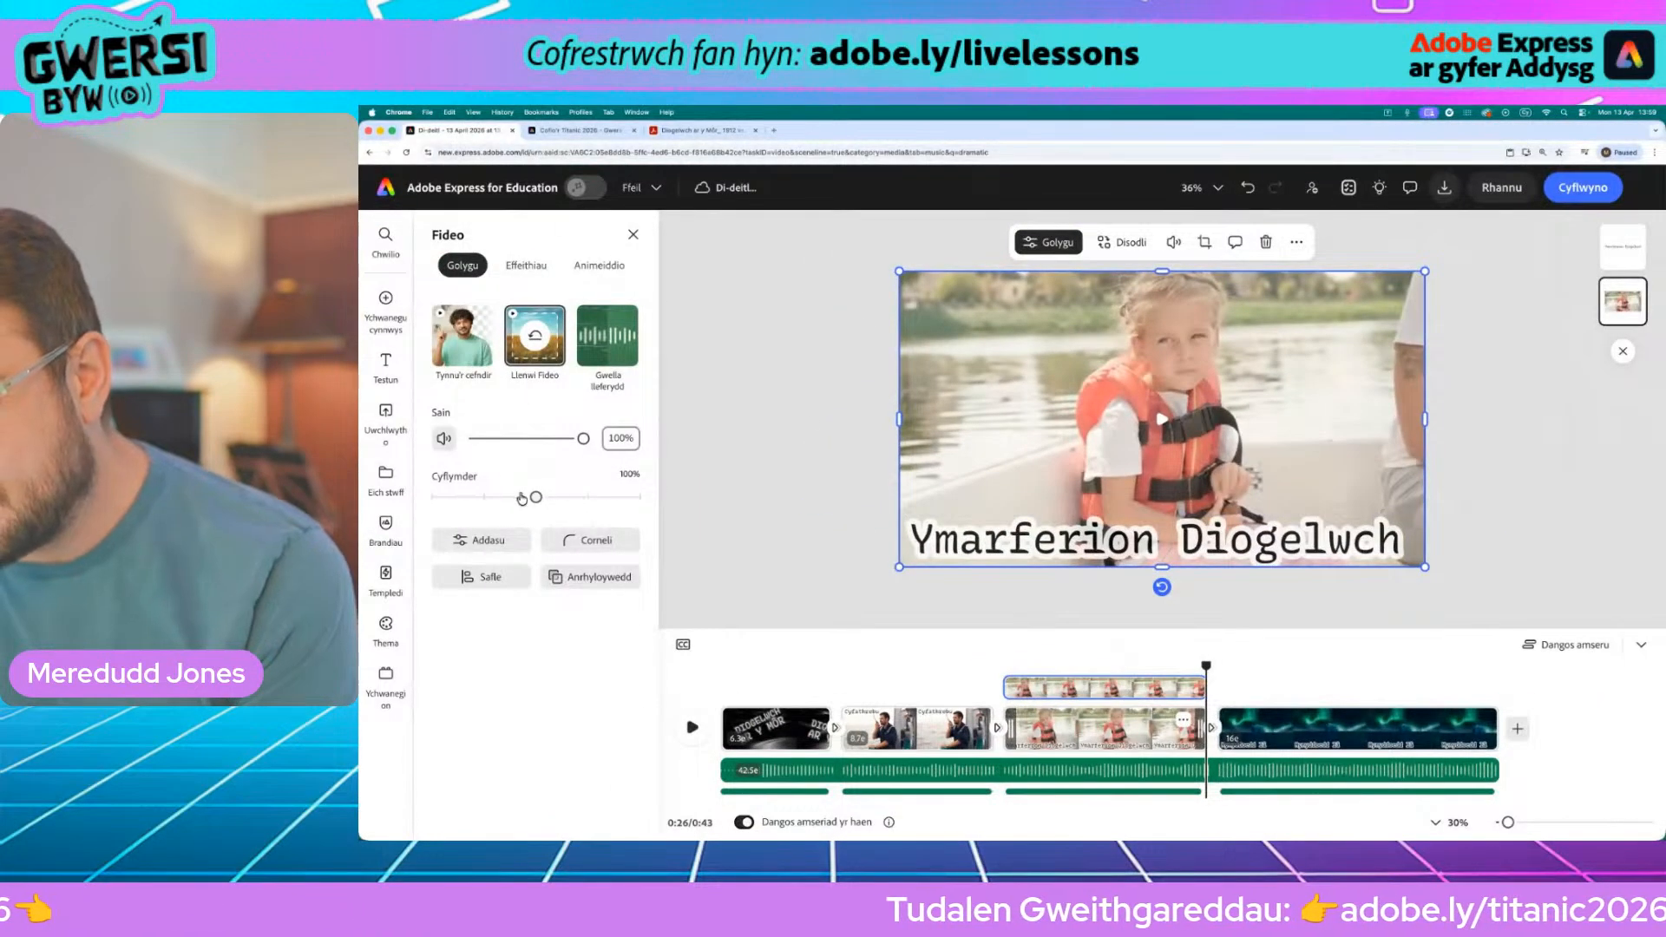
left_click_drag(535, 500, 485, 499)
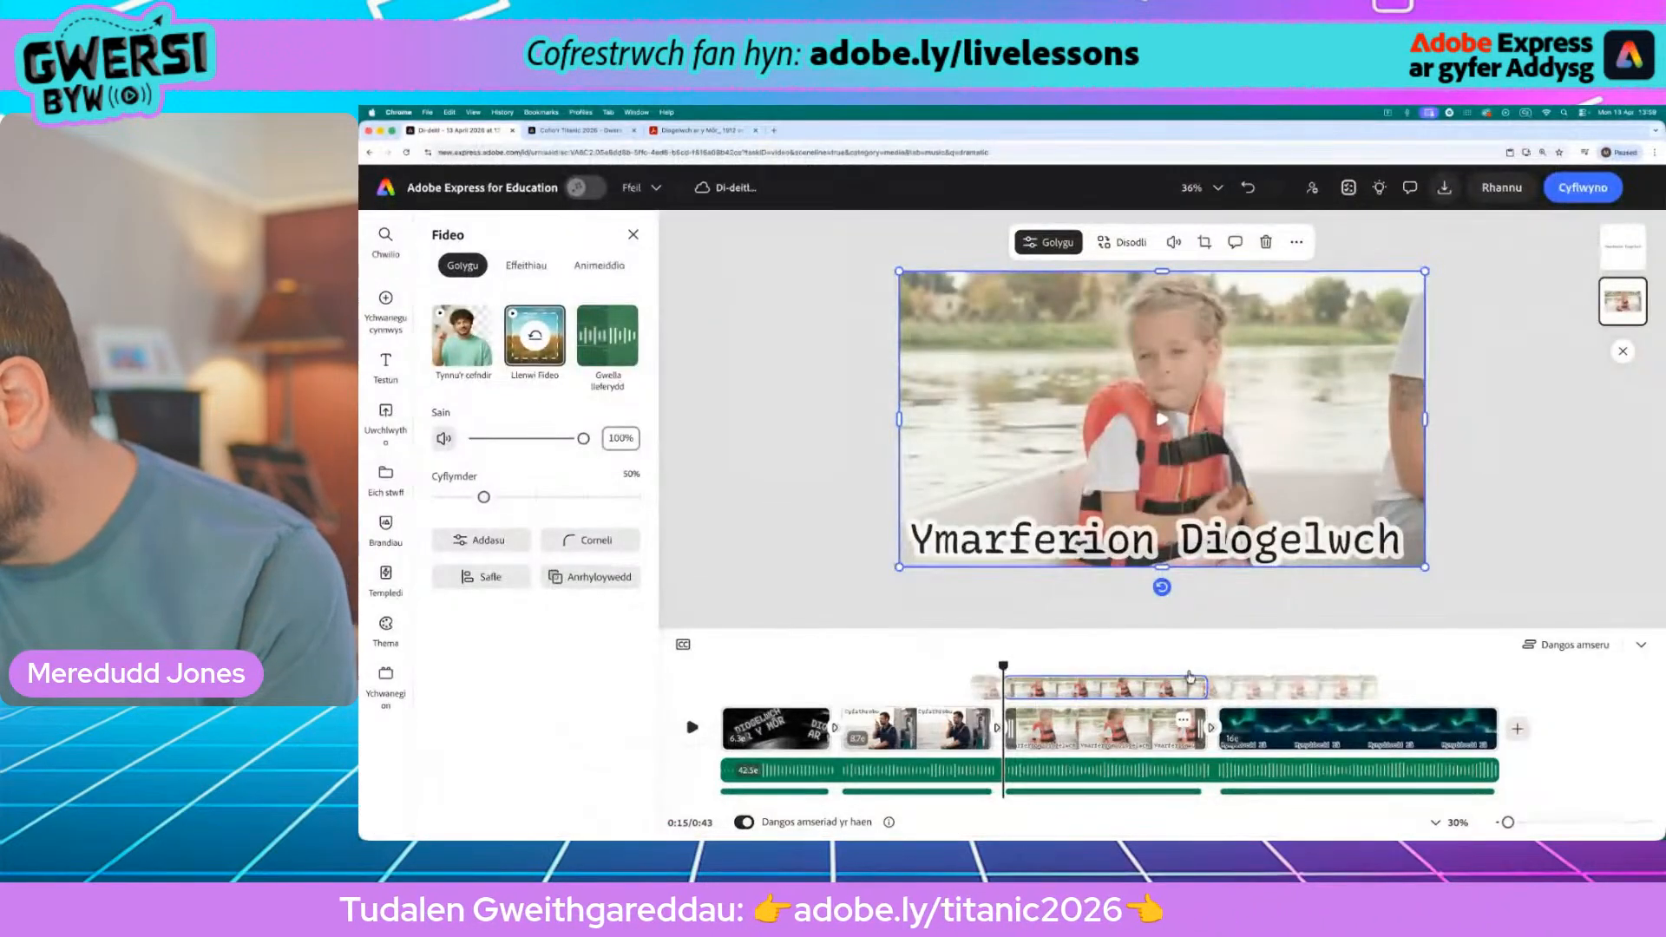
Step: Play back the transition from the Ymarferion Diogelwch scene into the iceberg scene
left_click_drag(1187, 665, 1186, 661)
left_click(691, 729)
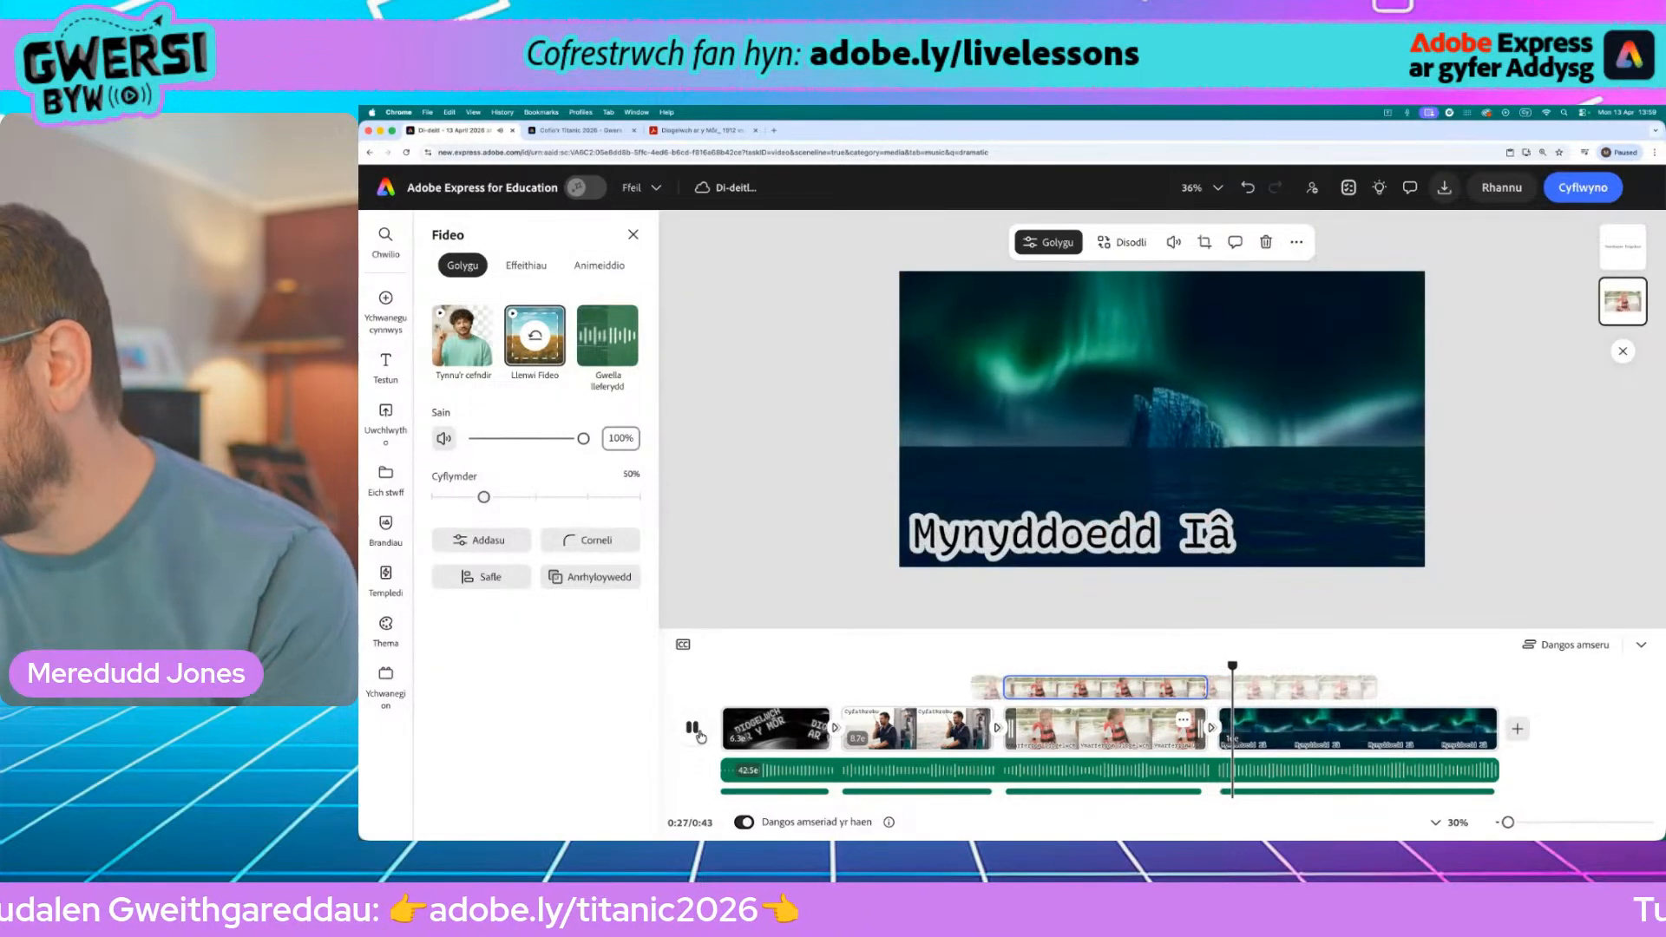
left_click(700, 734)
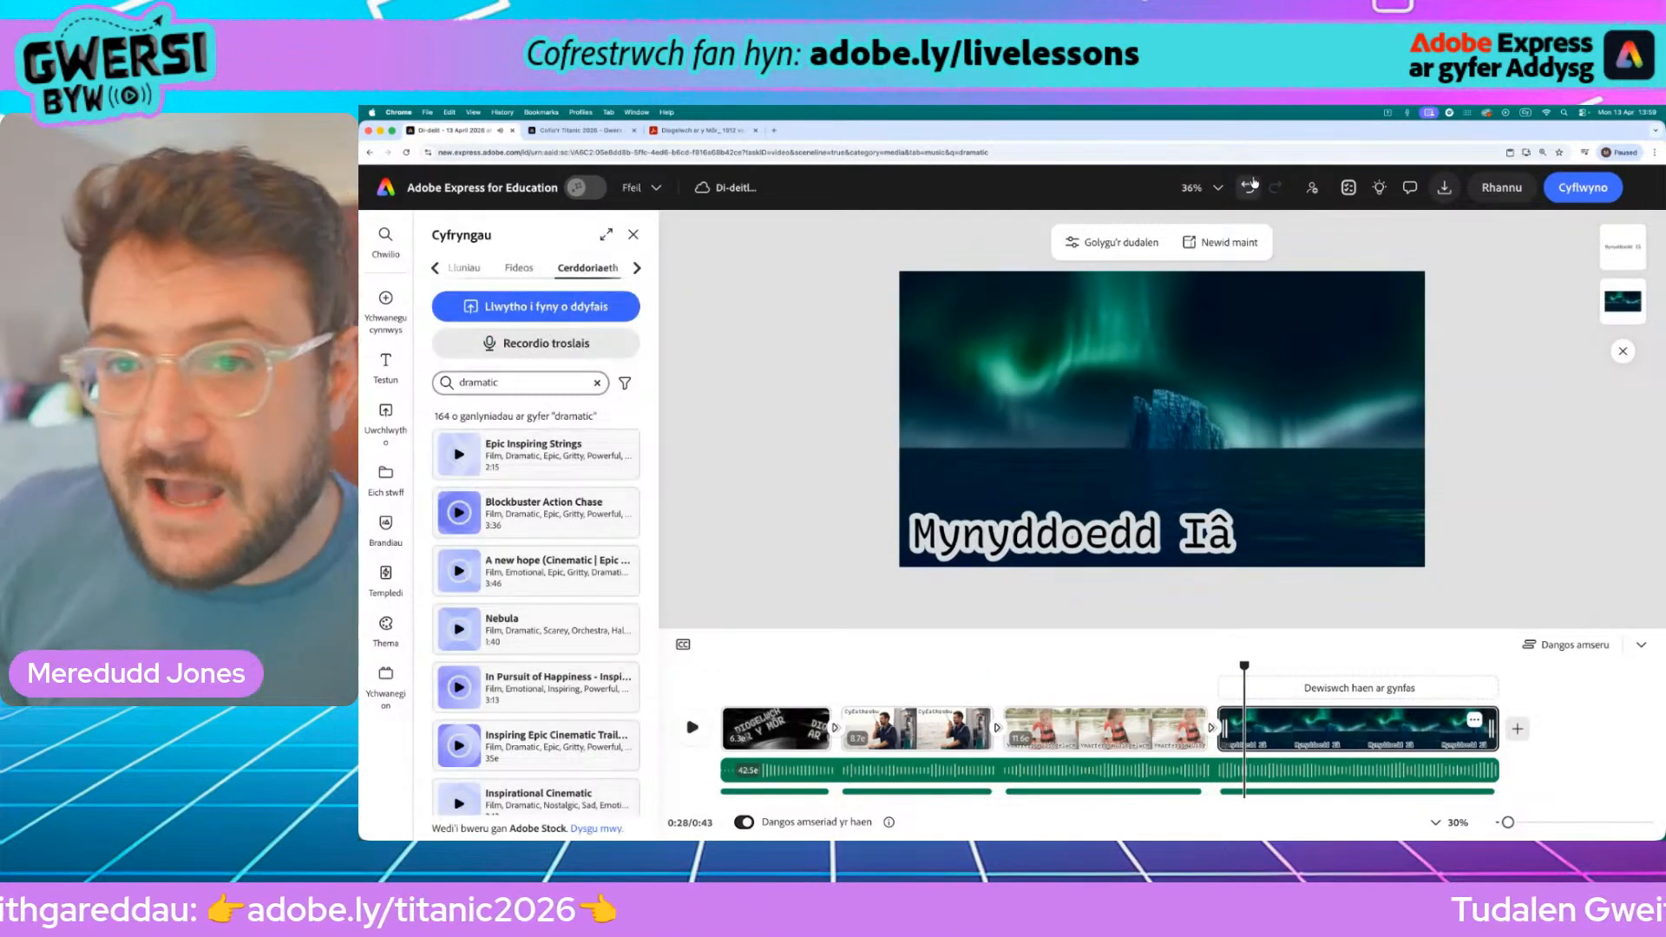
Step: Check the MP4 download options and open the Dolen gweld-yn-unig (view-only link) sharing settings for the video
left_click(1441, 188)
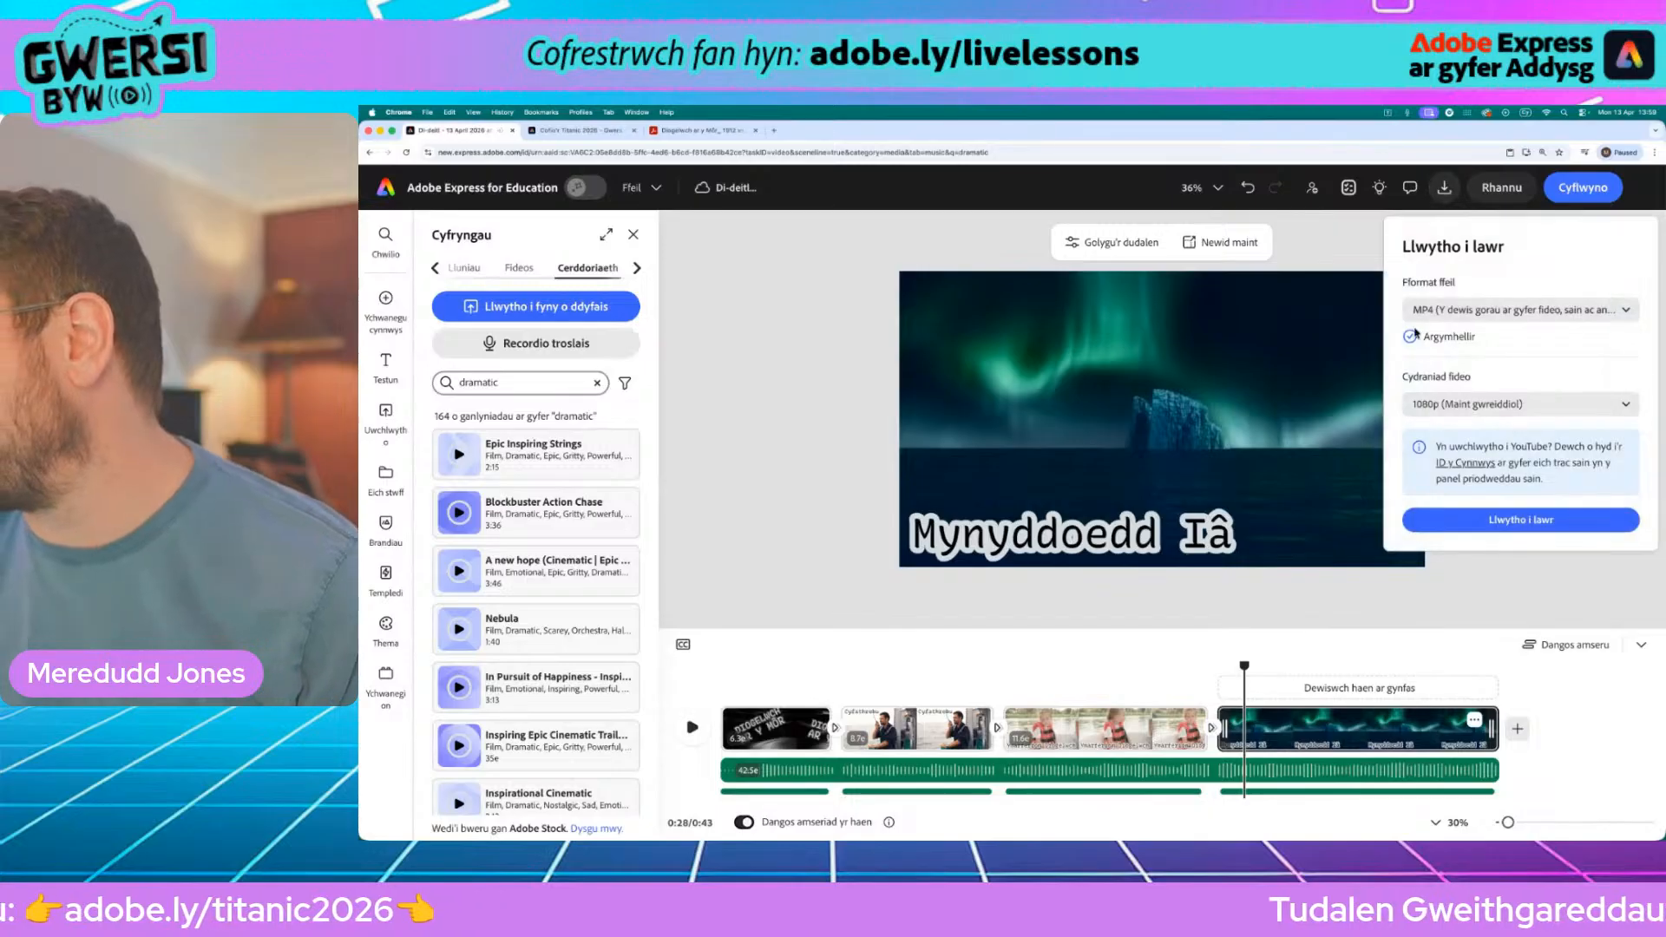
left_click(1502, 187)
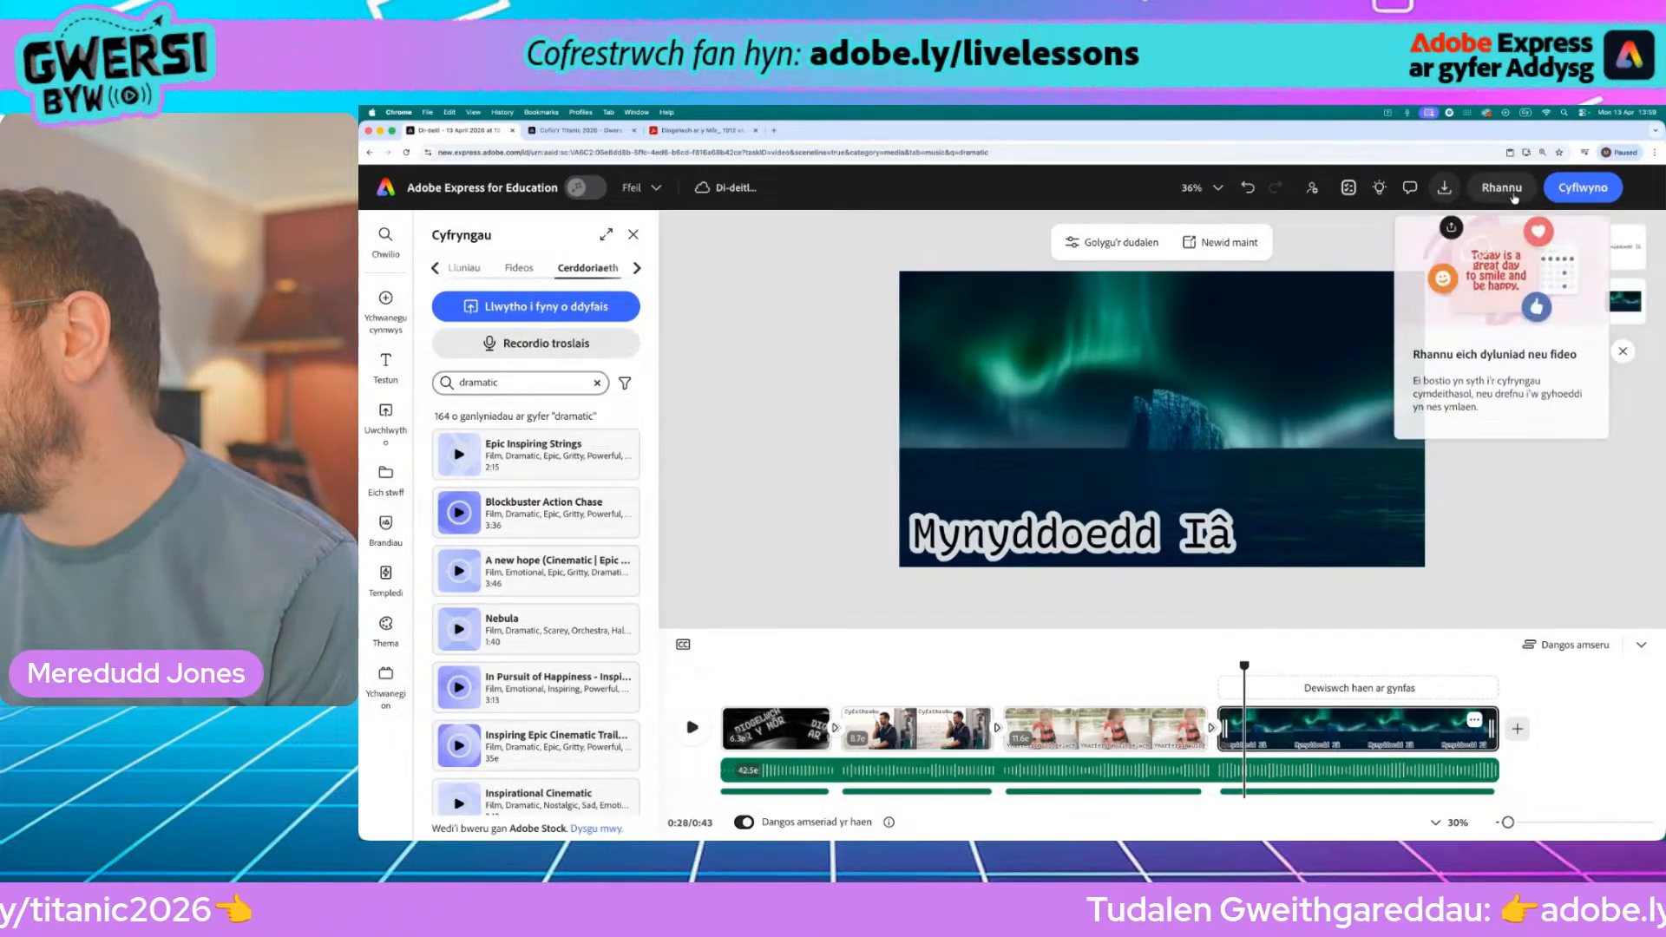
left_click(1479, 445)
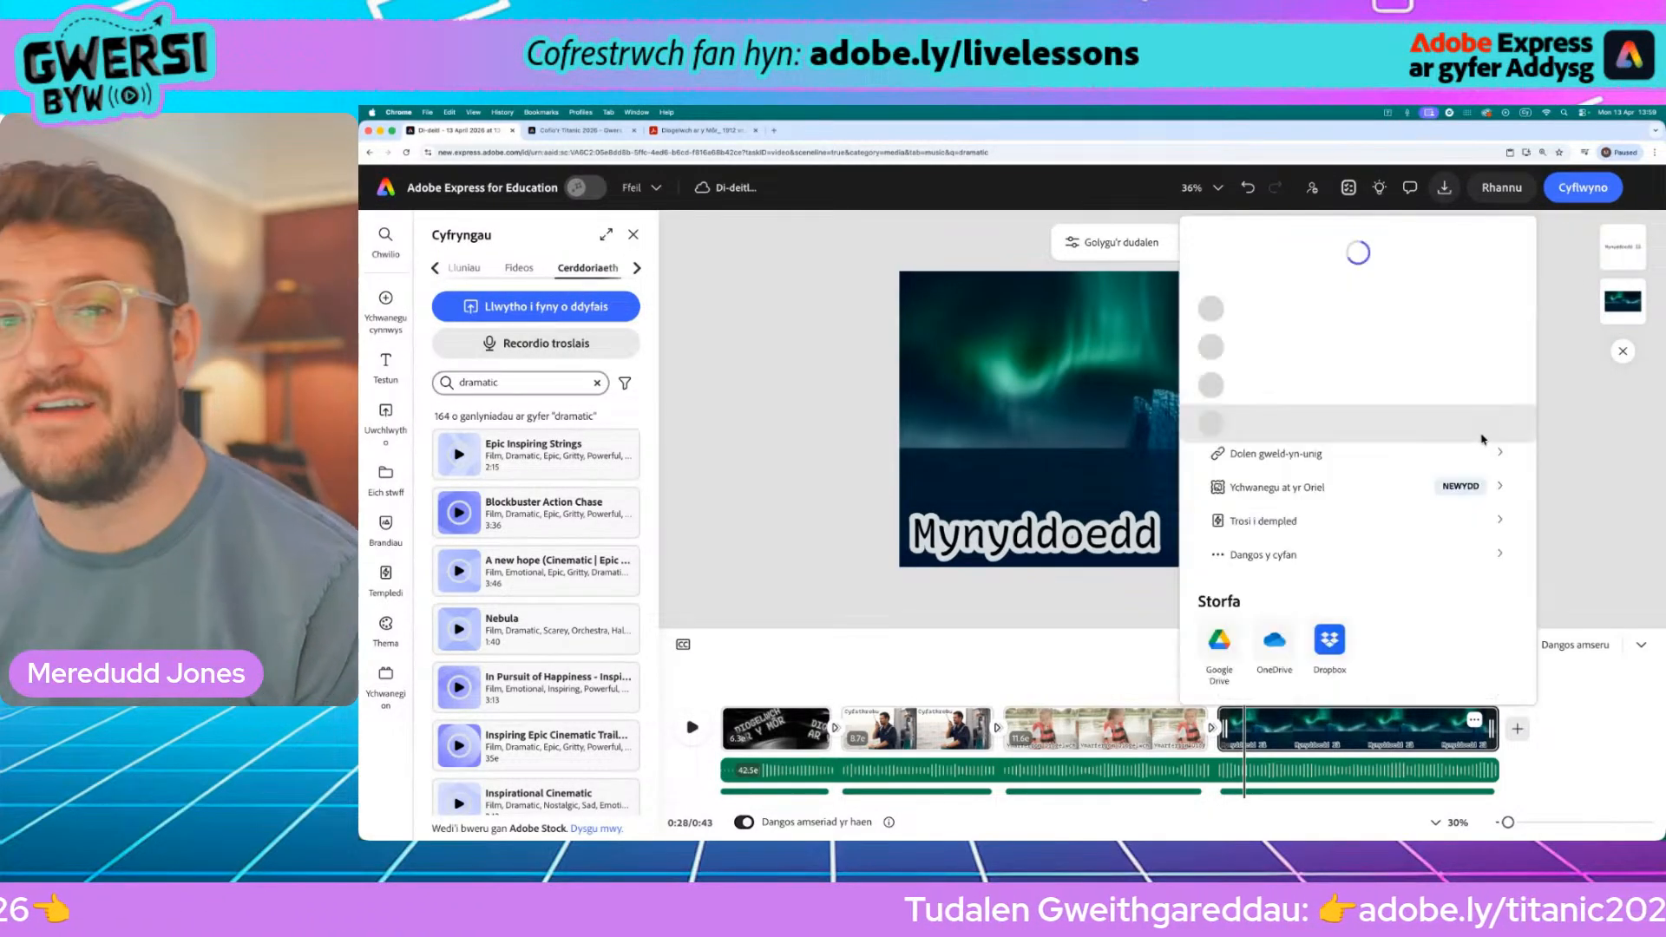
scroll(1317, 525, "up", 5)
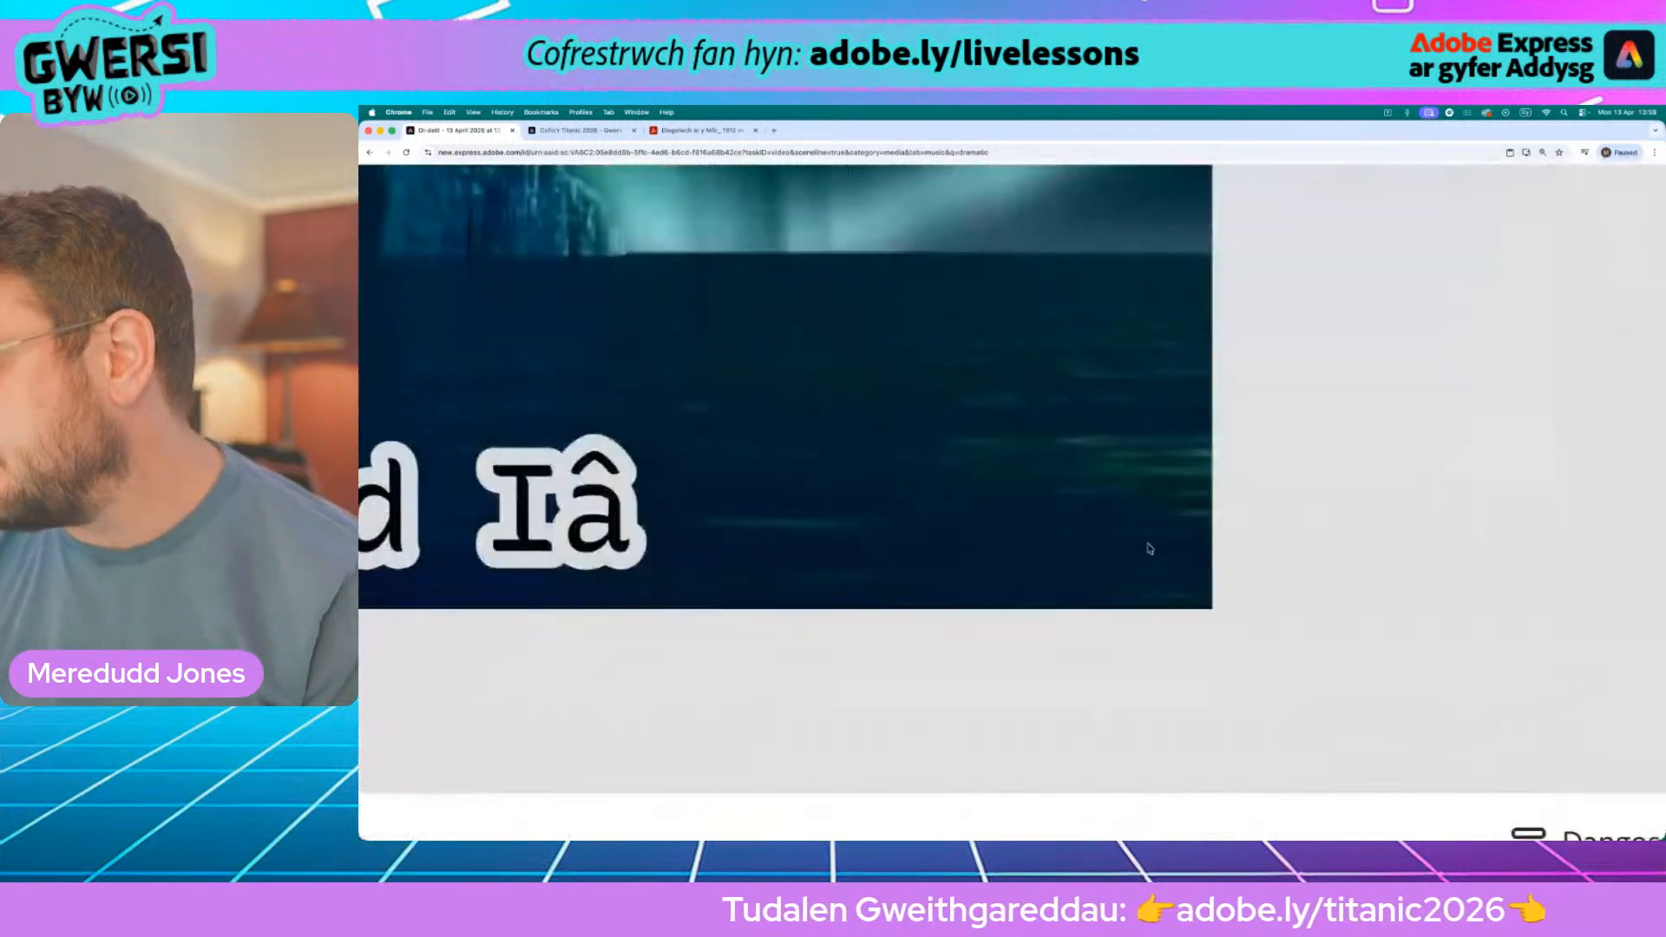
scroll(1067, 548, "down", 5)
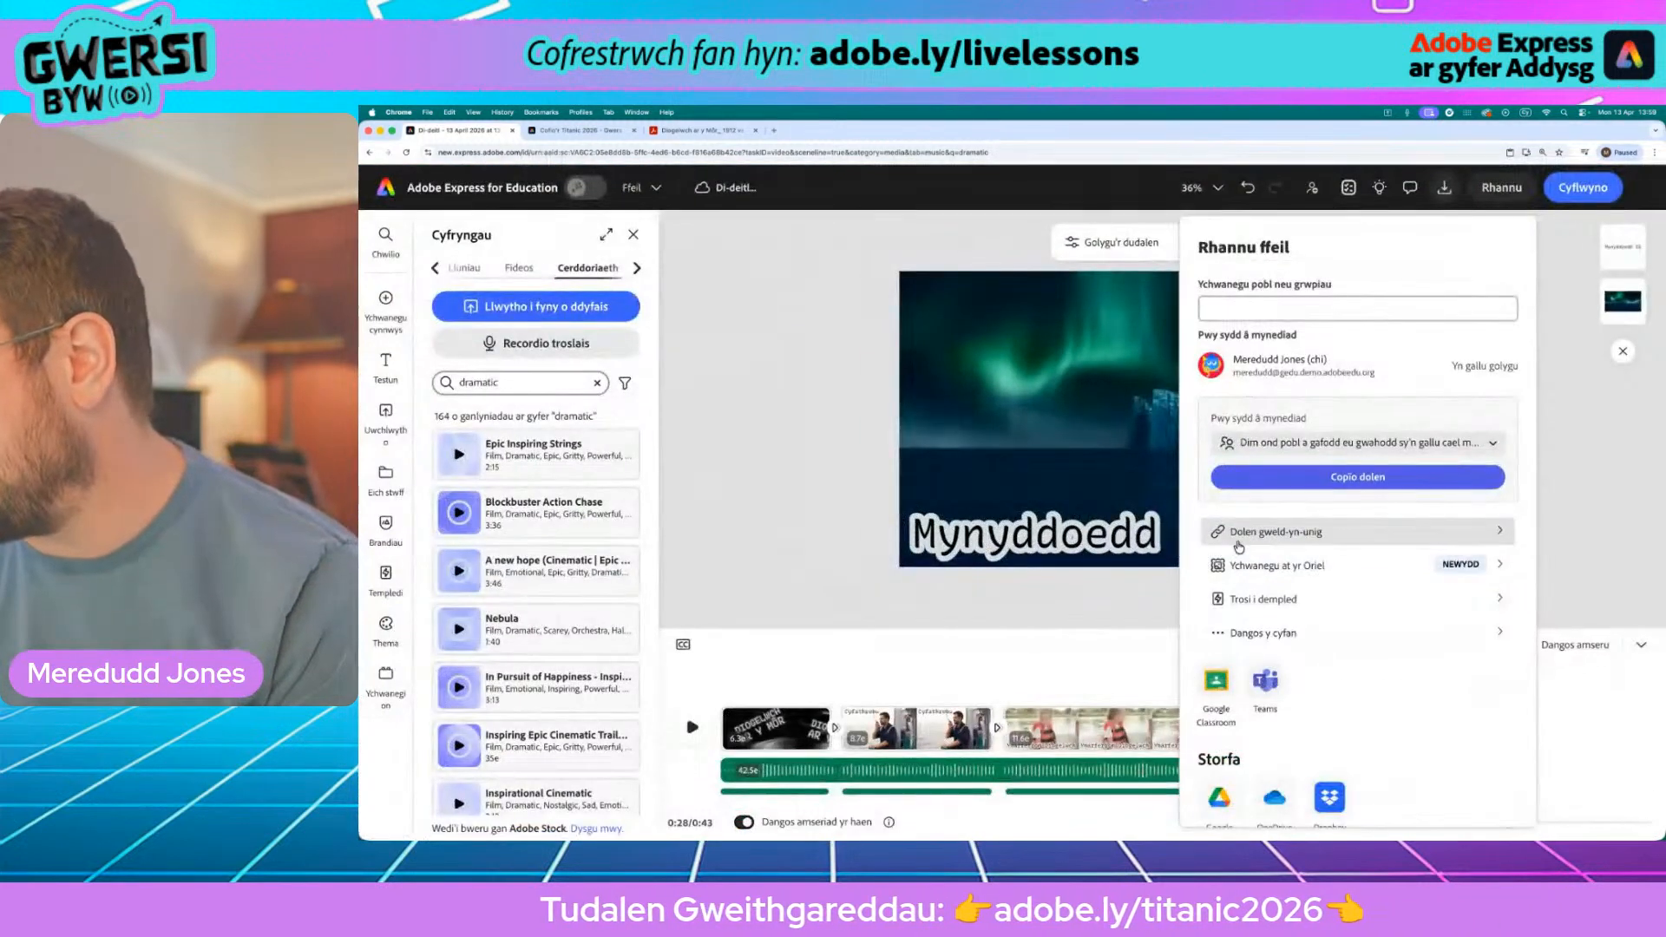
left_click(1239, 544)
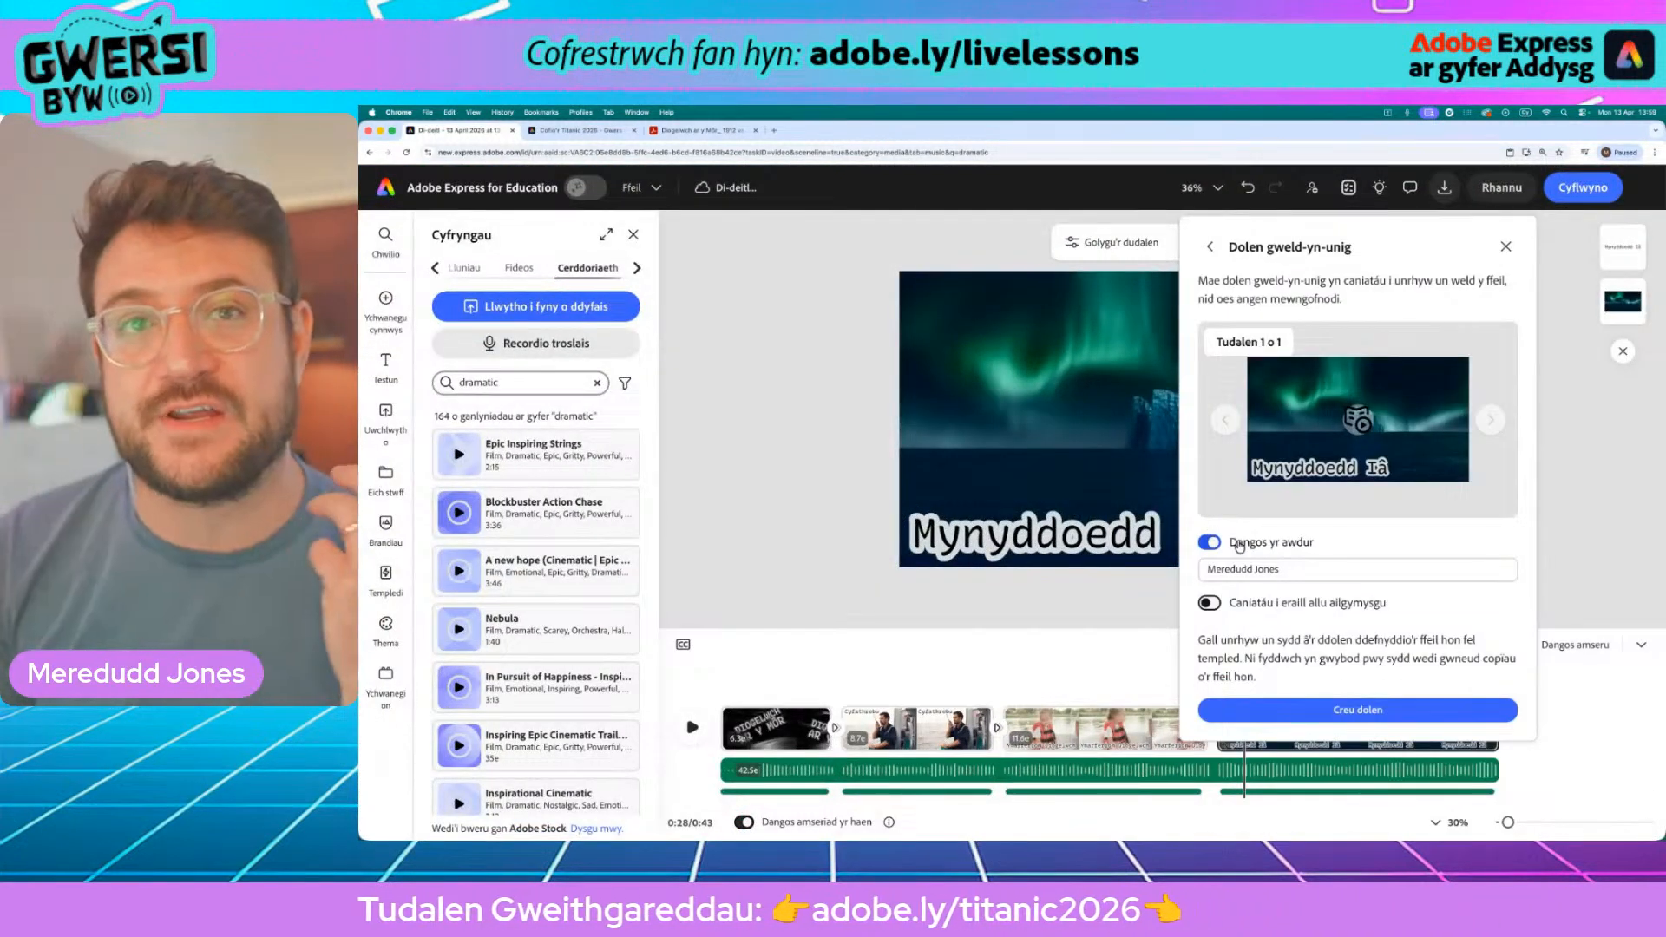